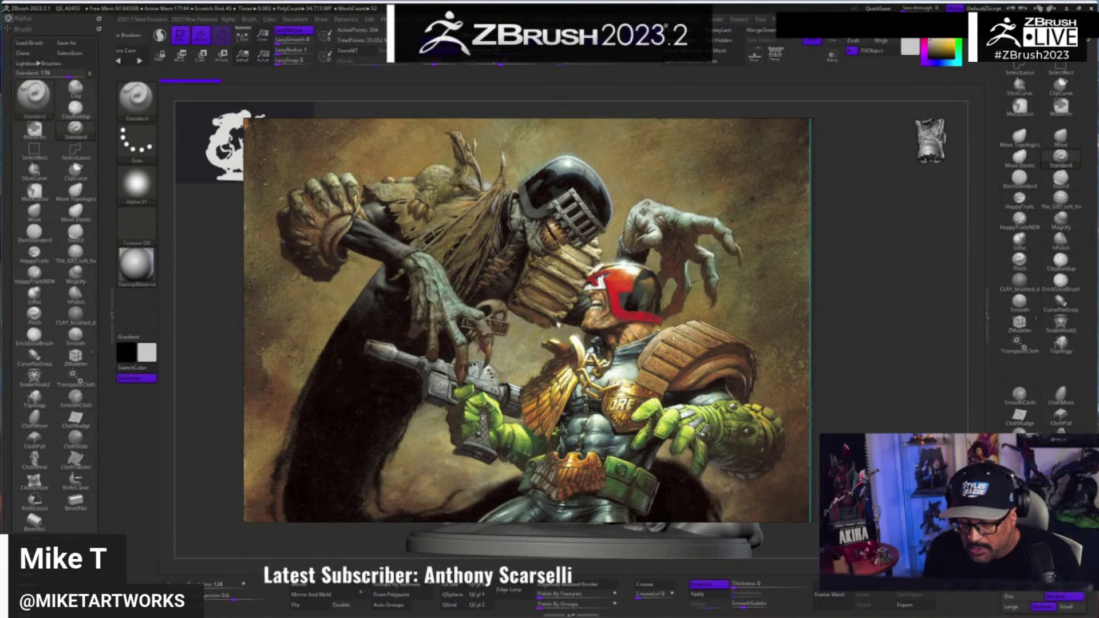
# - Look over the Judge Dredd painting and the early grey blockout sculpt on the reference board
pyautogui.scroll(-2, 558, 324)
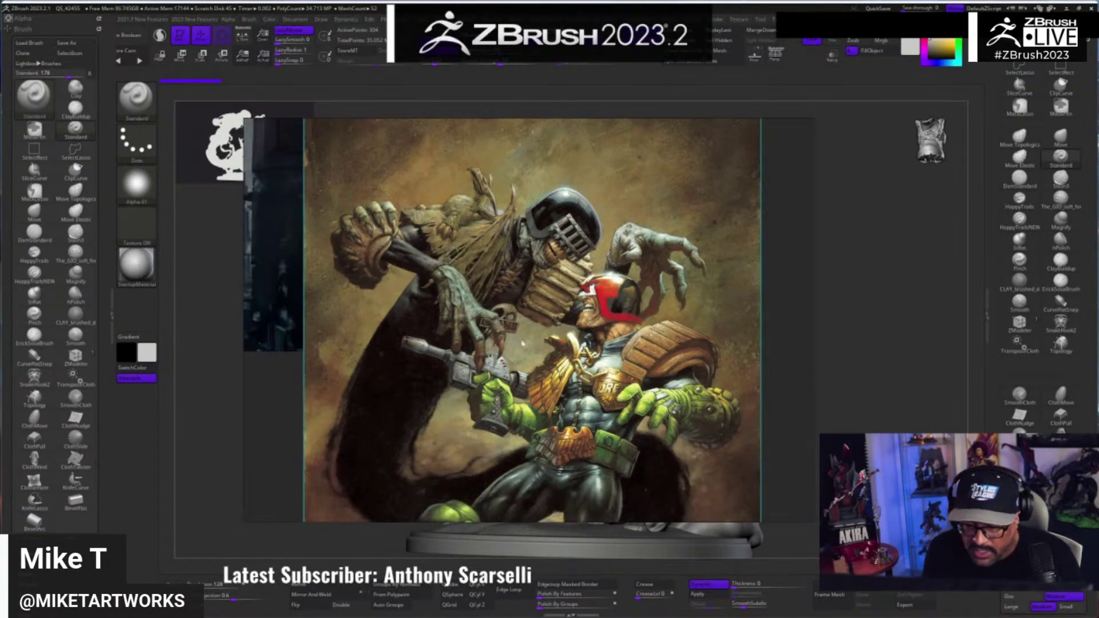
pyautogui.moveTo(523, 353); pyautogui.dragTo(505, 316, button='middle')
pyautogui.scroll(-2, 506, 316)
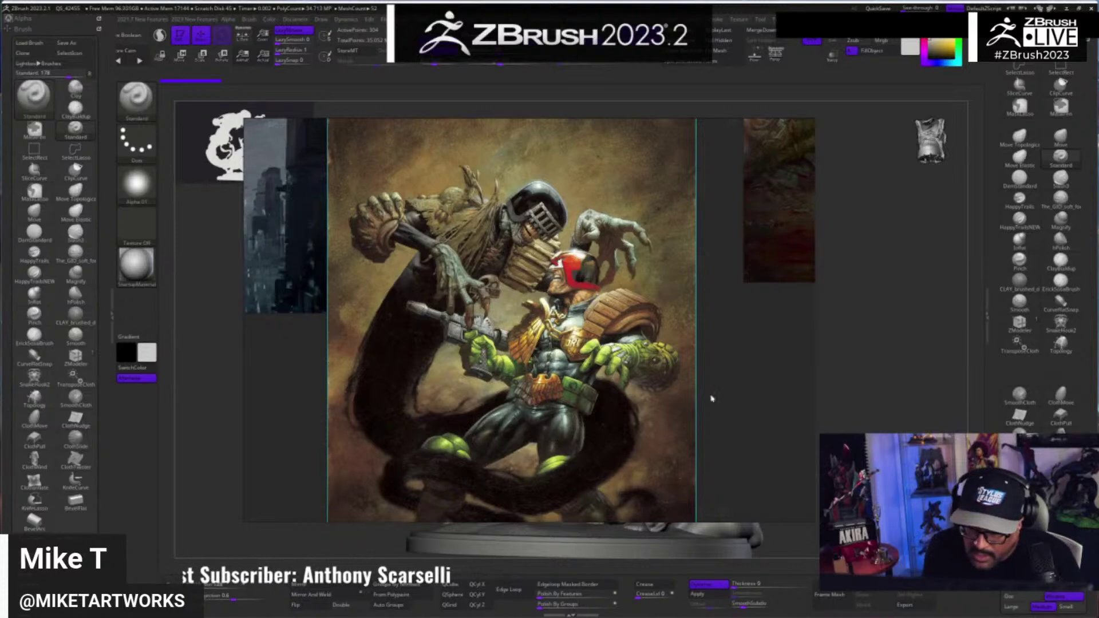
pyautogui.press('Right')
pyautogui.moveTo(449, 282); pyautogui.dragTo(556, 293, button='middle')
pyautogui.scroll(2, 498, 292)
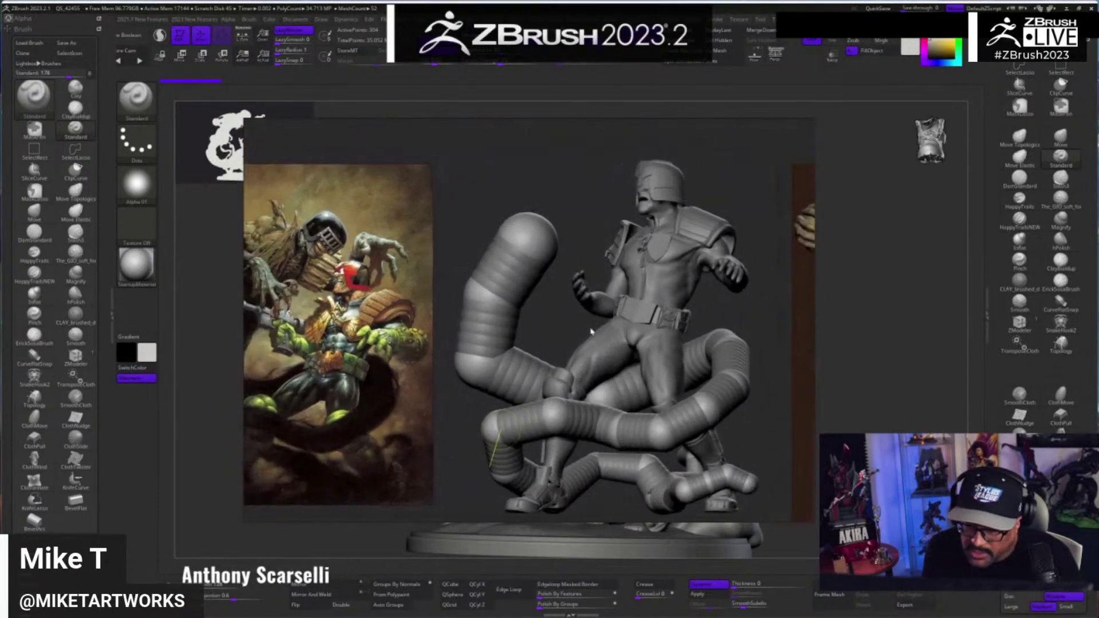
pyautogui.moveTo(600, 348)
pyautogui.mouseDown(button='middle')
pyautogui.moveTo(316, 331)
pyautogui.moveTo(495, 327)
pyautogui.moveTo(439, 318)
pyautogui.mouseUp(button='middle')
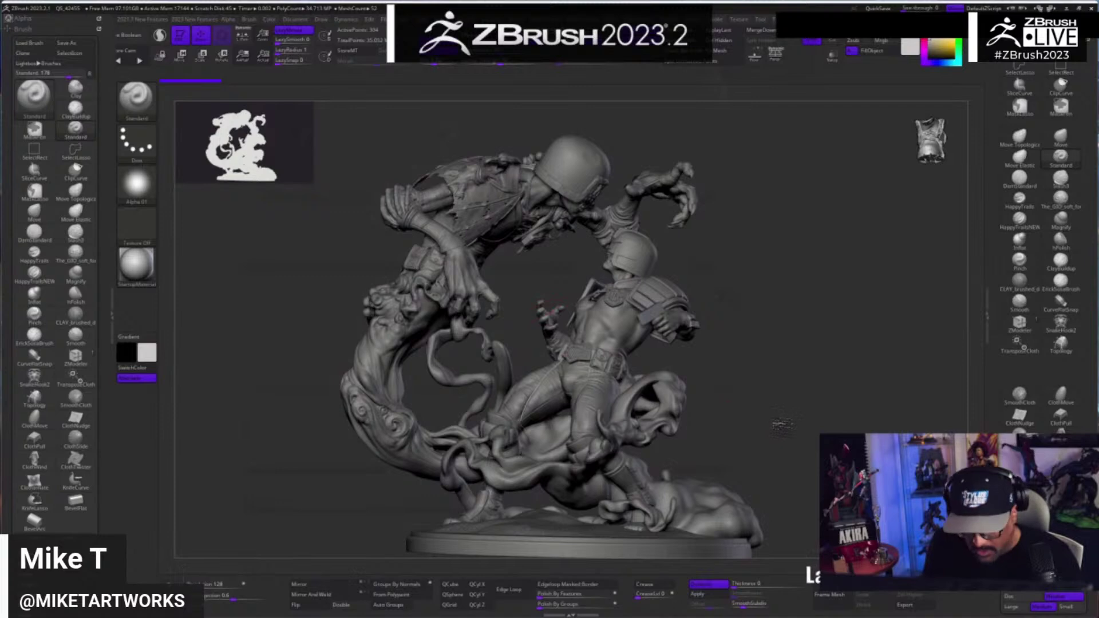
# - Display the polypaint colours on all subtools and inspect the coloured sculpt from several angles
pyautogui.keyDown('ctrl'); pyautogui.moveTo(784, 429); pyautogui.dragTo(795, 431, button='right'); pyautogui.keyUp('ctrl')
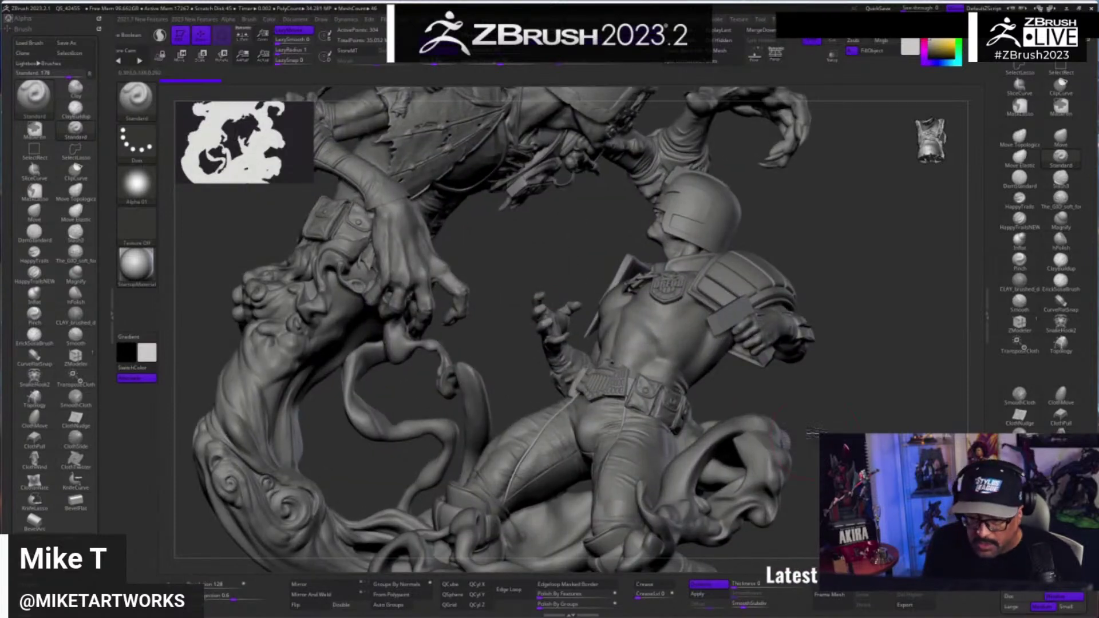
pyautogui.moveTo(813, 433); pyautogui.dragTo(727, 417)
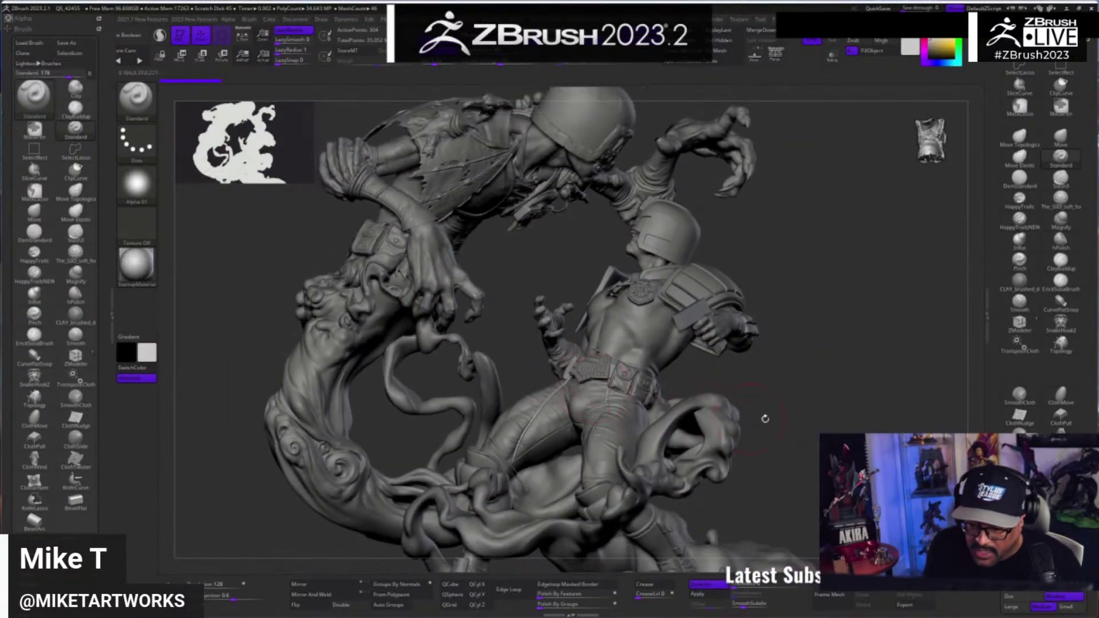
pyautogui.moveTo(793, 421); pyautogui.dragTo(635, 419)
pyautogui.moveTo(849, 410)
pyautogui.keyDown('alt'); pyautogui.mouseDown()
pyautogui.moveTo(716, 423)
pyautogui.moveTo(771, 415)
pyautogui.moveTo(776, 379)
pyautogui.mouseUp(); pyautogui.keyUp('alt')
pyautogui.click(23, 28)
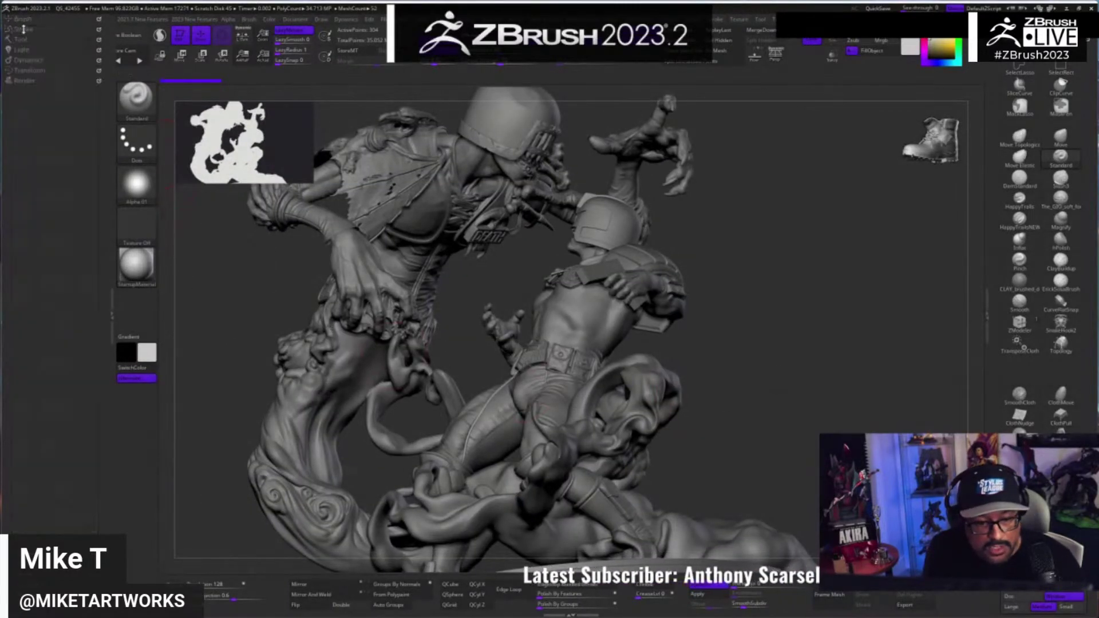
pyautogui.click(25, 40)
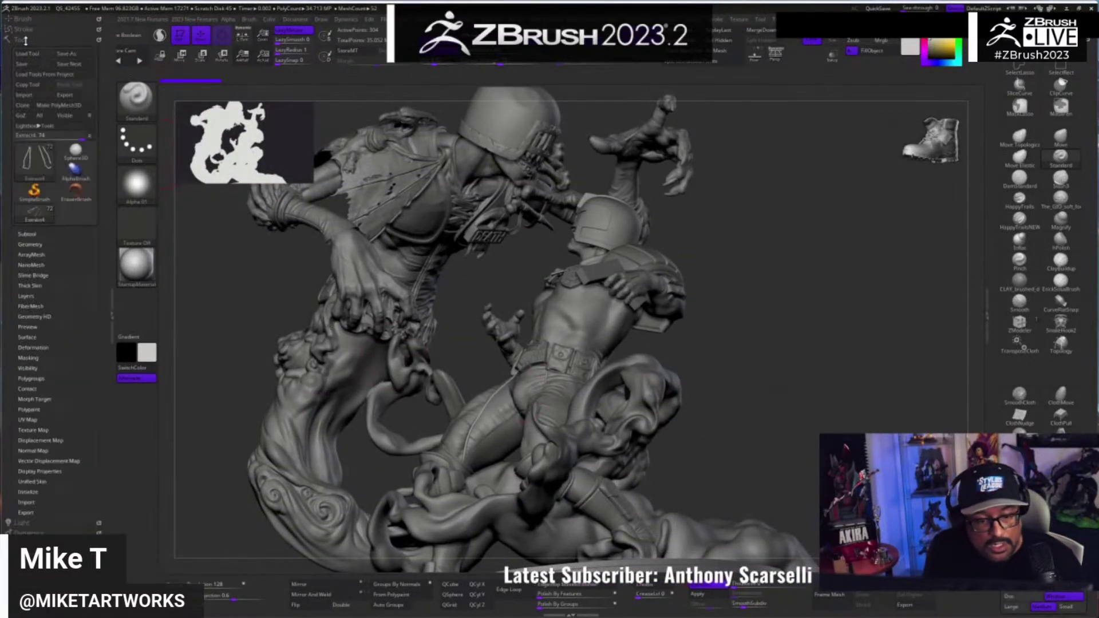
pyautogui.click(32, 235)
pyautogui.moveTo(84, 237)
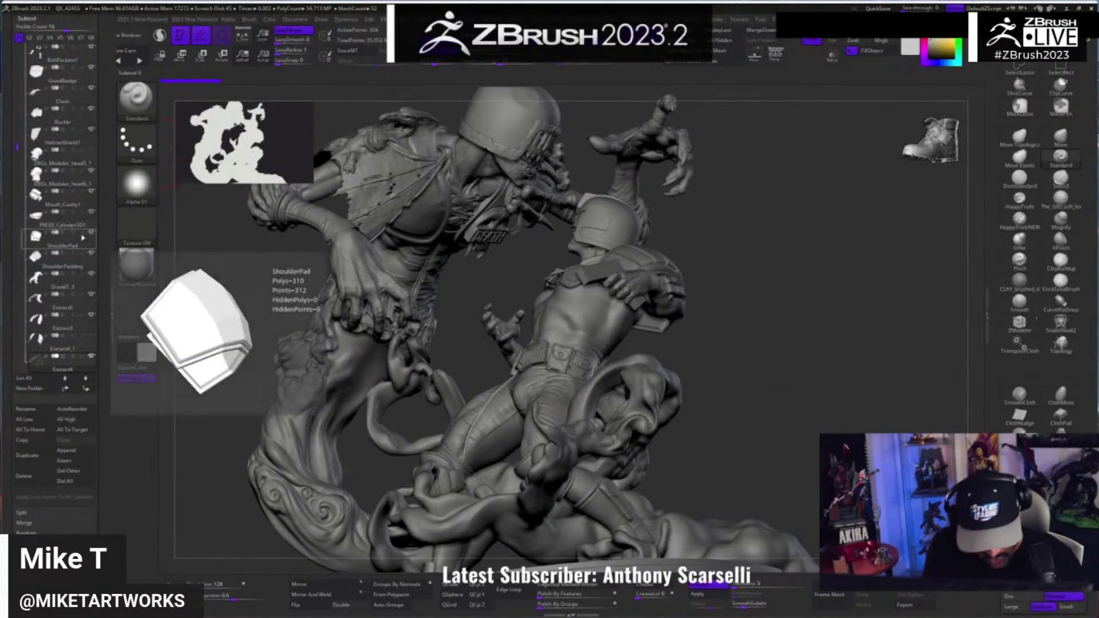
pyautogui.press('shift')
pyautogui.keyDown('shift'); pyautogui.click(83, 235); pyautogui.keyUp('shift')
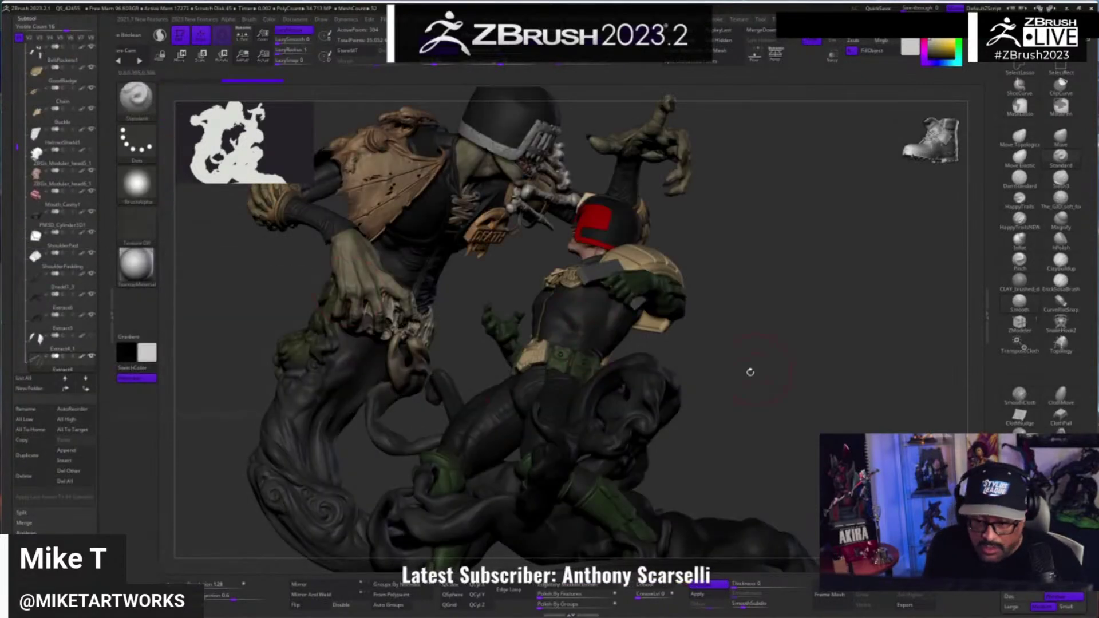
pyautogui.moveTo(781, 379); pyautogui.dragTo(307, 376)
pyautogui.moveTo(805, 386); pyautogui.dragTo(858, 369)
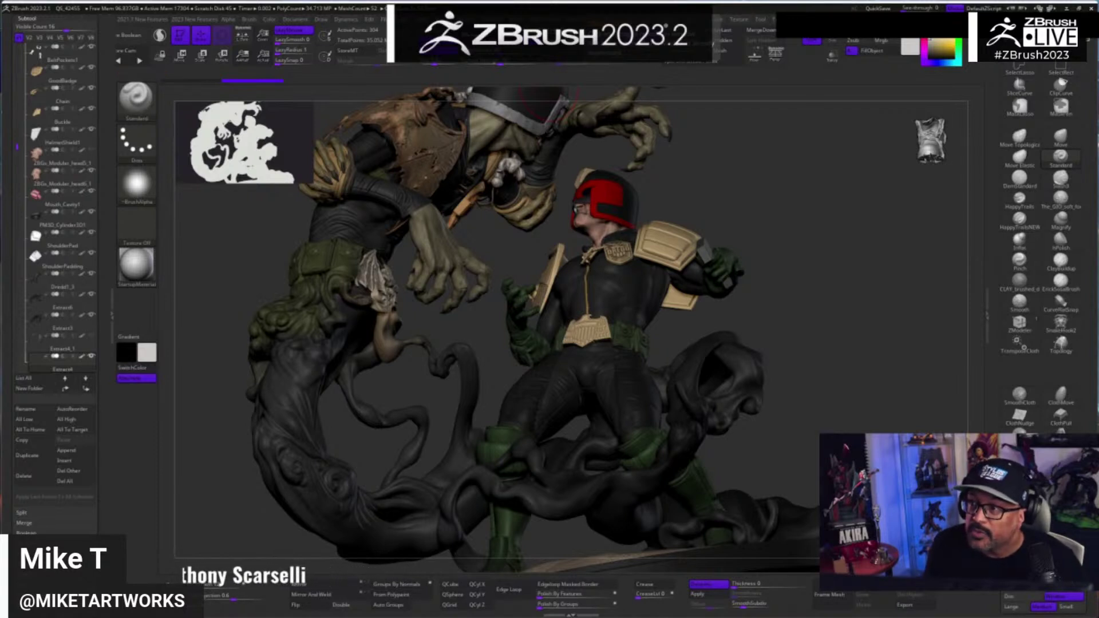
# - Bring up the reference board over the model, zoom to the grey blockout render and place the board beside the sculpt
pyautogui.moveTo(736, 1); pyautogui.dragTo(637, 363, button='right')
pyautogui.scroll(-5, 563, 389)
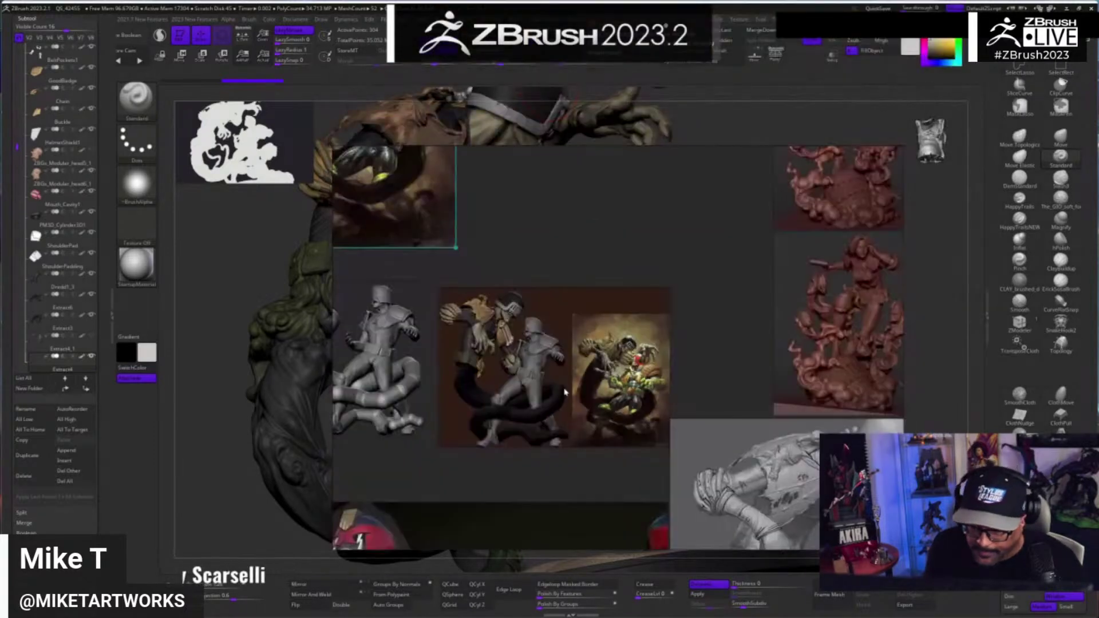
pyautogui.moveTo(467, 353); pyautogui.dragTo(709, 355, button='middle')
pyautogui.scroll(6, 630, 380)
pyautogui.scroll(-2, 637, 383)
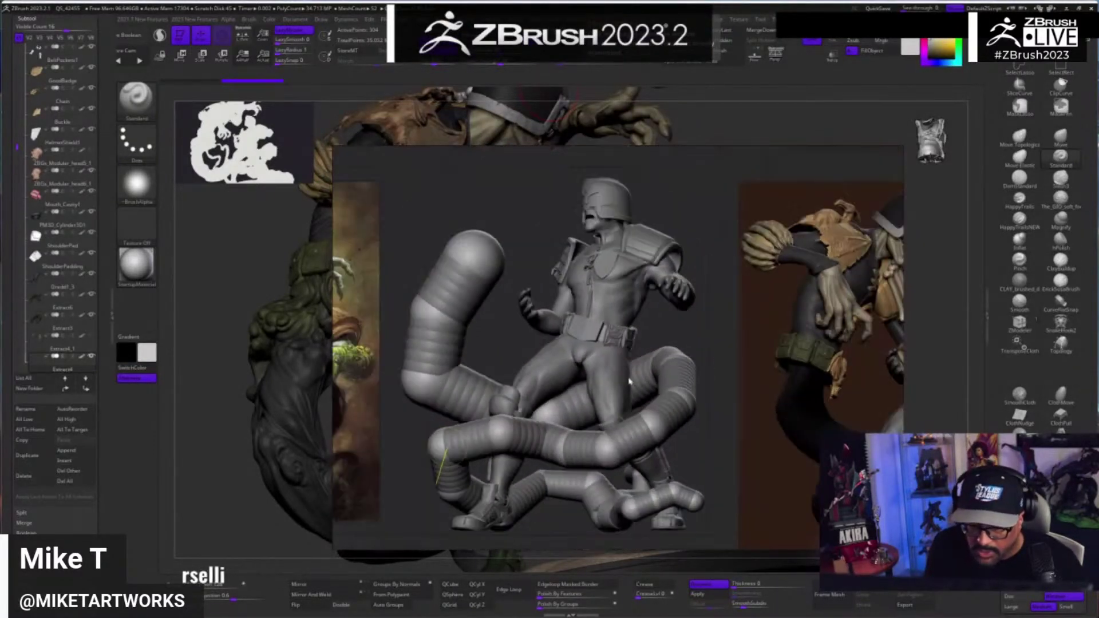
pyautogui.moveTo(634, 383); pyautogui.dragTo(884, 388, button='right')
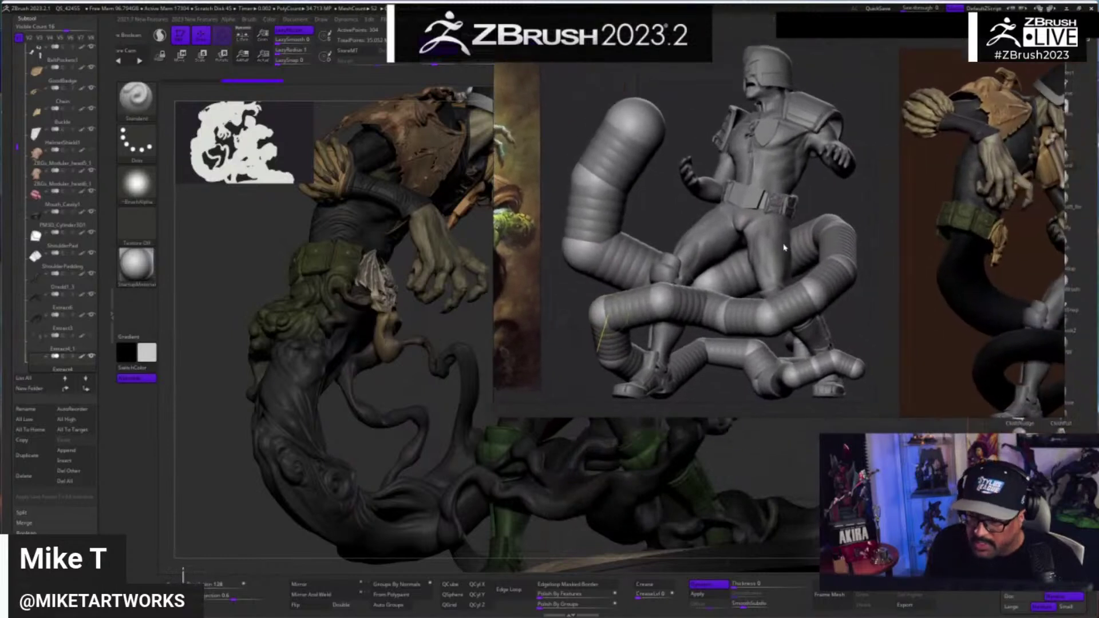
pyautogui.moveTo(773, 267); pyautogui.dragTo(769, 254, button='middle')
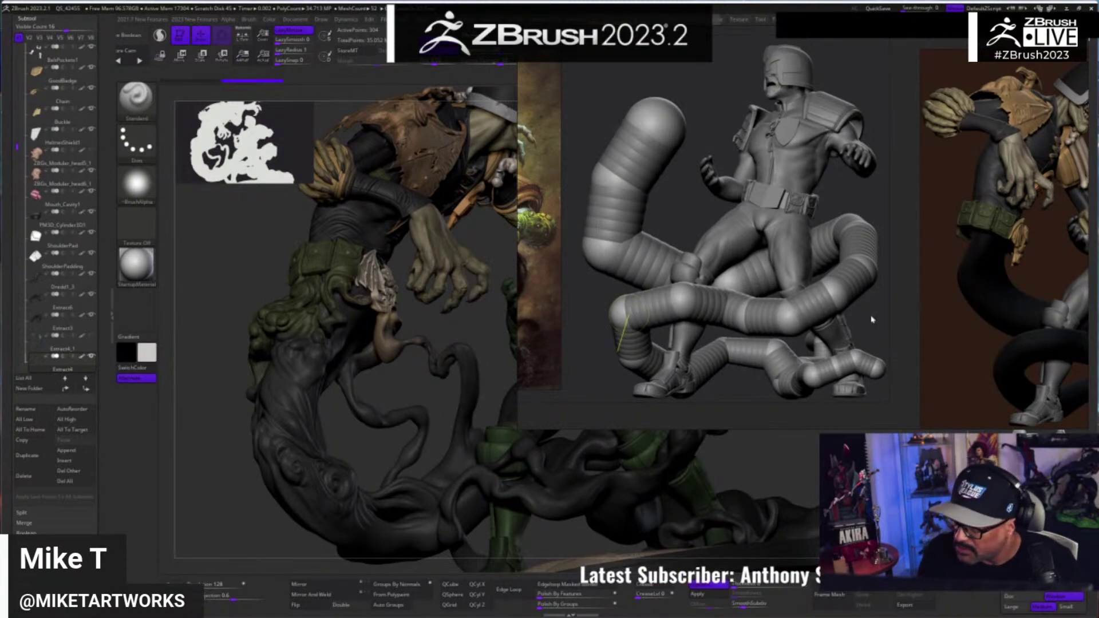
# - Examine the upper part of the original painting with both judges on the reference board
pyautogui.scroll(-3, 824, 307)
pyautogui.moveTo(862, 267); pyautogui.dragTo(632, 318, button='middle')
pyautogui.scroll(1, 631, 309)
pyautogui.moveTo(599, 189); pyautogui.dragTo(707, 390, button='middle')
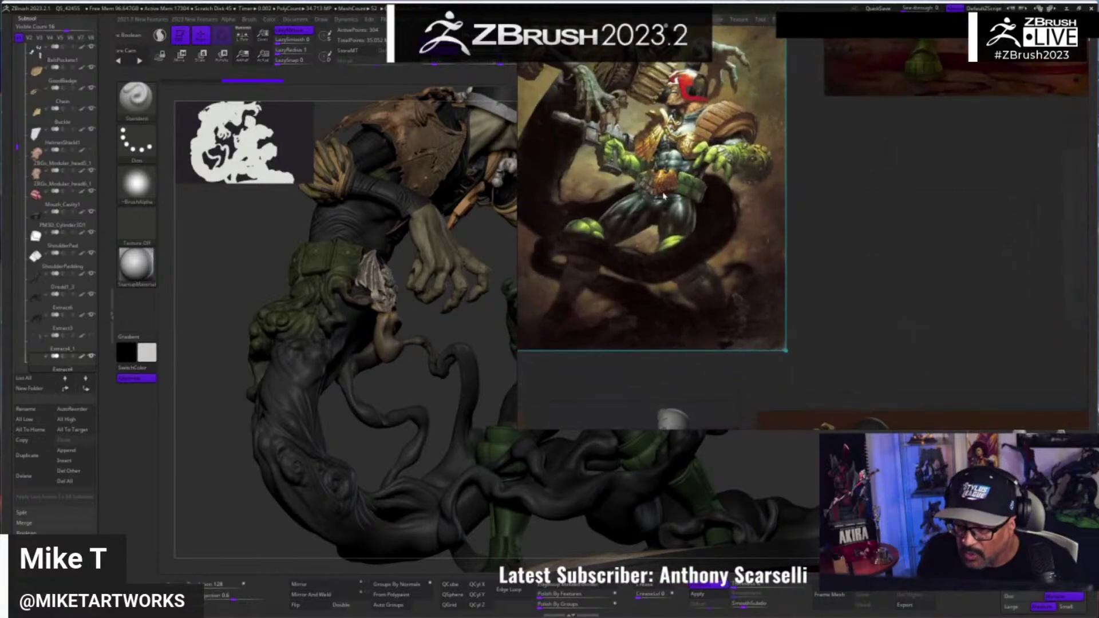
pyautogui.scroll(1, 663, 195)
pyautogui.moveTo(663, 194); pyautogui.dragTo(755, 331, button='middle')
pyautogui.scroll(2, 763, 307)
pyautogui.scroll(3, 762, 299)
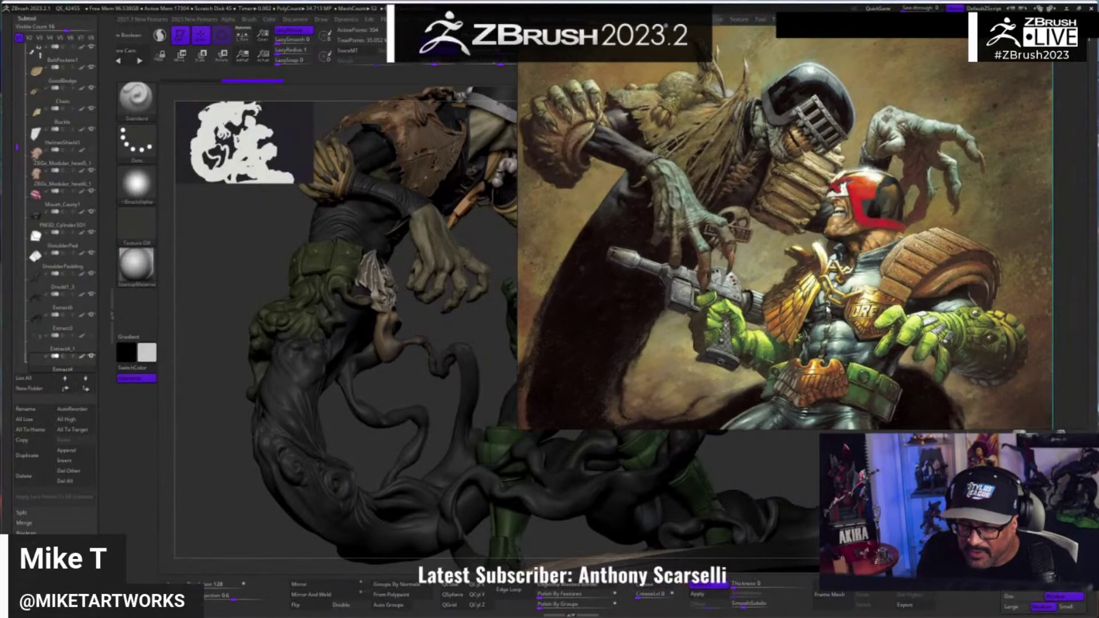
# - Reposition the reference board over the canvas and study the whole painting, including its dark lower area
pyautogui.moveTo(827, 310); pyautogui.dragTo(672, 361, button='right')
pyautogui.scroll(-3, 722, 366)
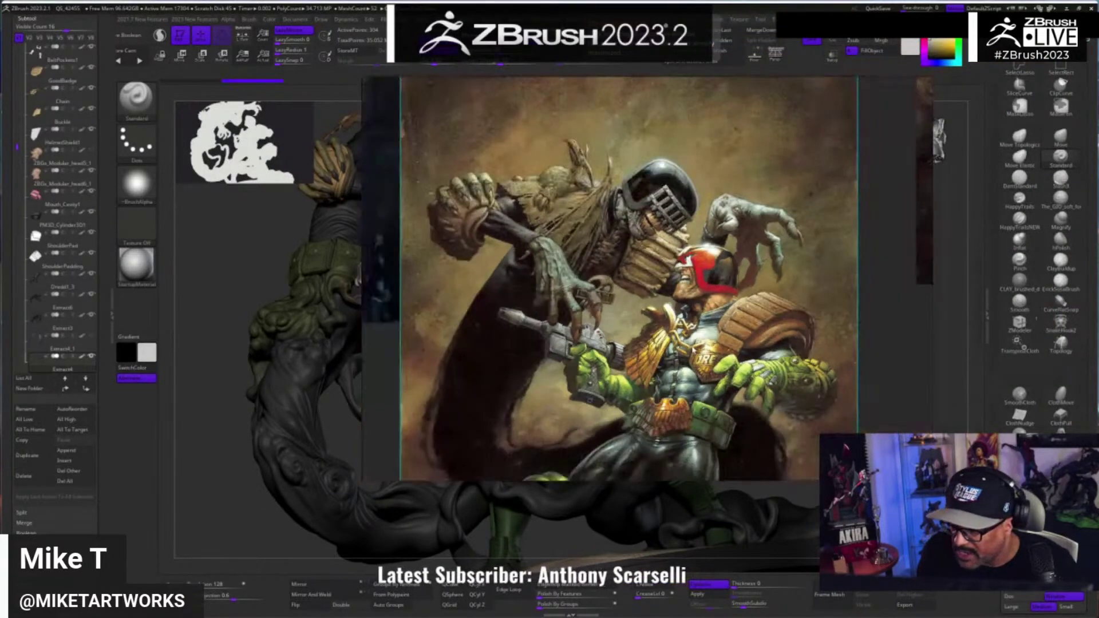
pyautogui.moveTo(753, 332); pyautogui.dragTo(564, 405, button='right')
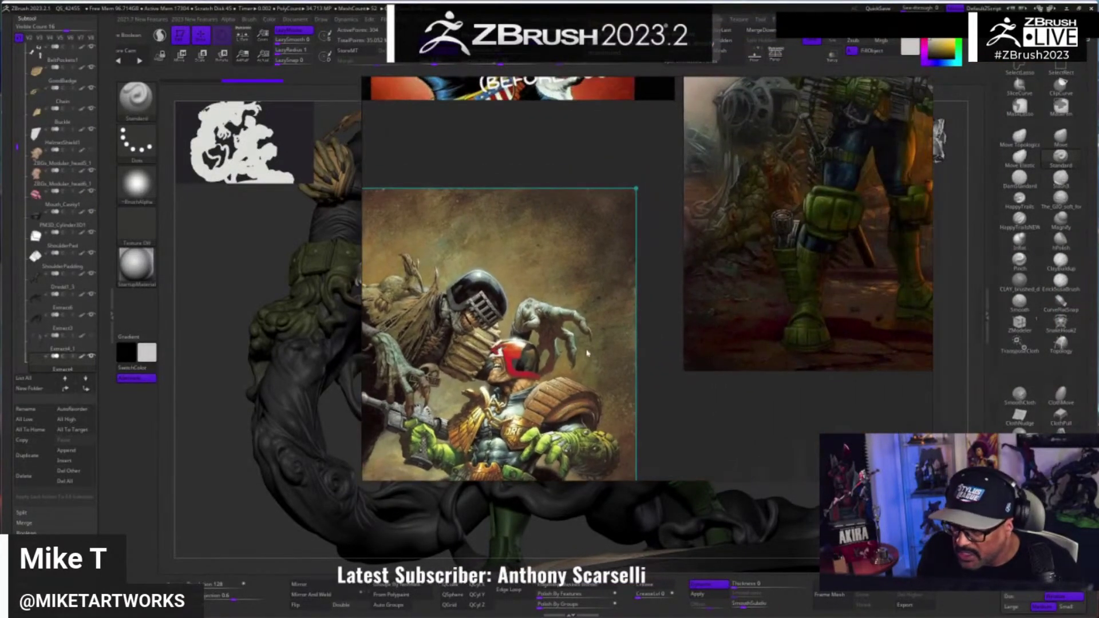
pyautogui.moveTo(578, 336); pyautogui.dragTo(792, 408, button='middle')
pyautogui.moveTo(581, 433)
pyautogui.mouseDown(button='middle')
pyautogui.moveTo(792, 310)
pyautogui.moveTo(733, 440)
pyautogui.moveTo(550, 309)
pyautogui.moveTo(554, 197)
pyautogui.mouseUp(button='middle')
pyautogui.scroll(-3, 574, 229)
pyautogui.moveTo(641, 325); pyautogui.dragTo(604, 78, button='right')
pyautogui.moveTo(591, 219); pyautogui.dragTo(638, 542, button='right')
pyautogui.moveTo(639, 450); pyautogui.dragTo(626, 342, button='middle')
pyautogui.scroll(2, 626, 343)
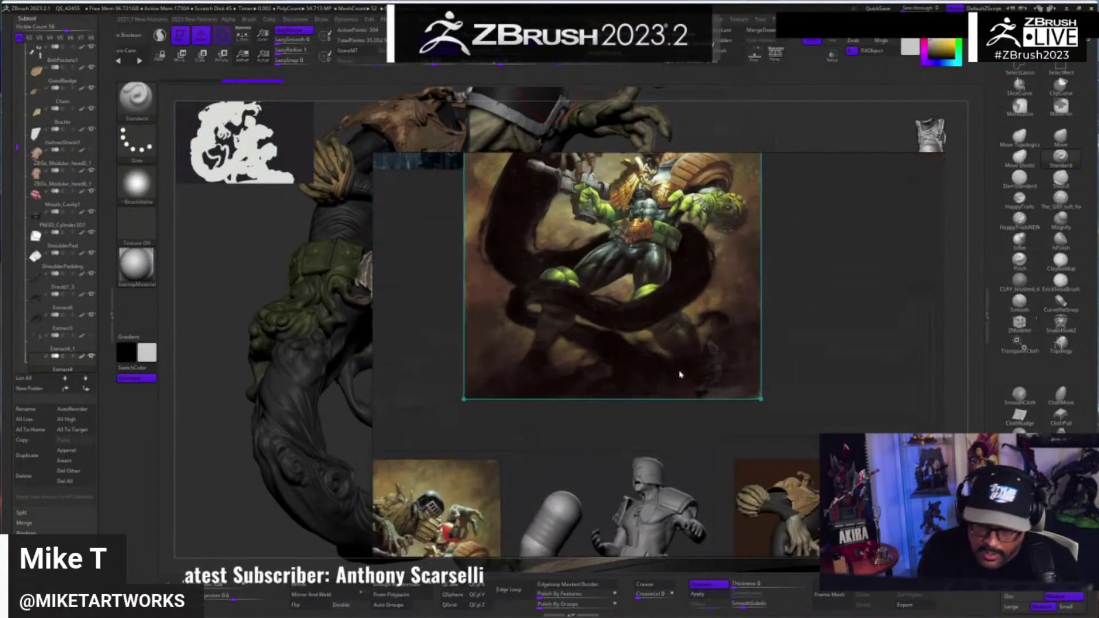
# - Find the coloured Judge Dredd paintover on the reference board and place it beside the sculpt
pyautogui.scroll(-4, 680, 372)
pyautogui.moveTo(664, 439); pyautogui.dragTo(640, 329, button='middle')
pyautogui.moveTo(733, 456); pyautogui.dragTo(713, 282, button='middle')
pyautogui.scroll(-2, 713, 281)
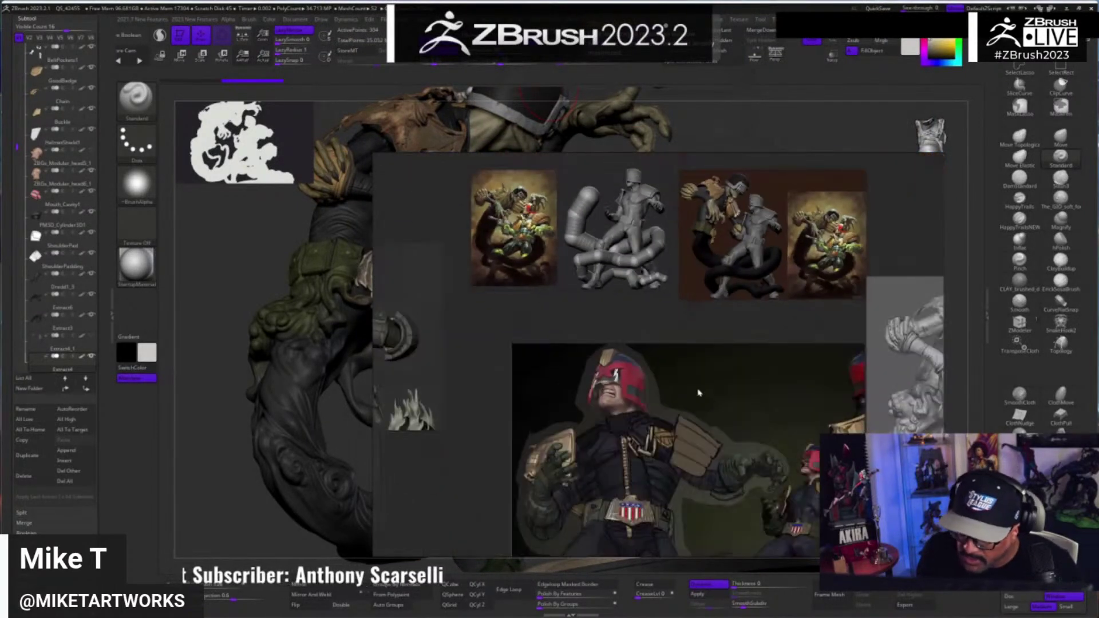
pyautogui.moveTo(694, 375); pyautogui.dragTo(661, 209, button='middle')
pyautogui.scroll(2, 674, 348)
pyautogui.moveTo(674, 348); pyautogui.dragTo(613, 375, button='middle')
pyautogui.moveTo(530, 364); pyautogui.dragTo(844, 314, button='right')
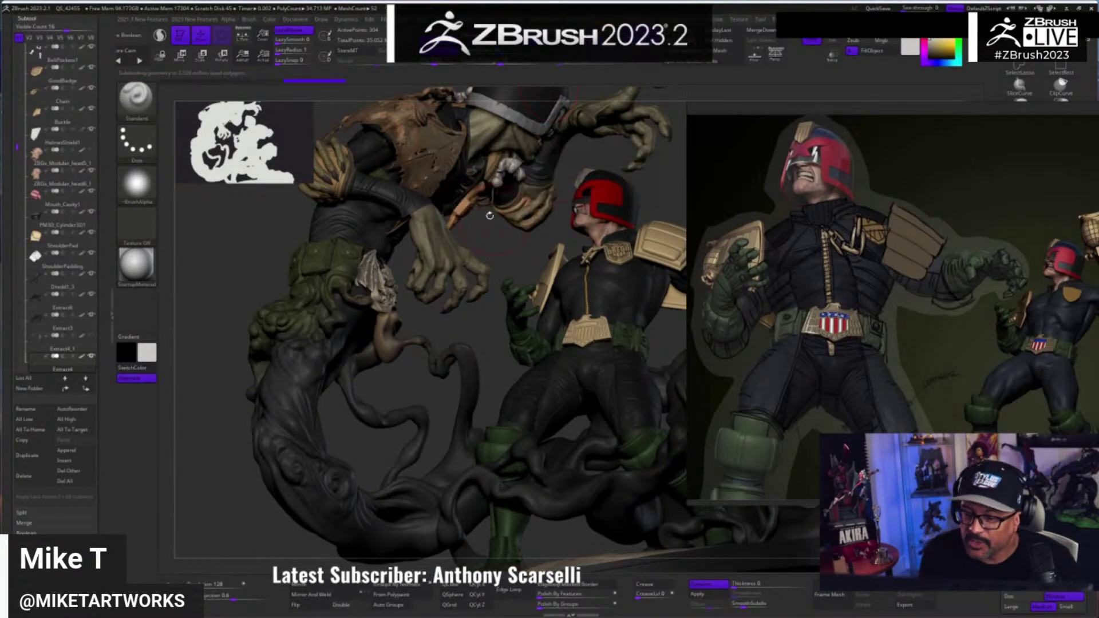
pyautogui.moveTo(865, 336); pyautogui.dragTo(804, 375, button='right')
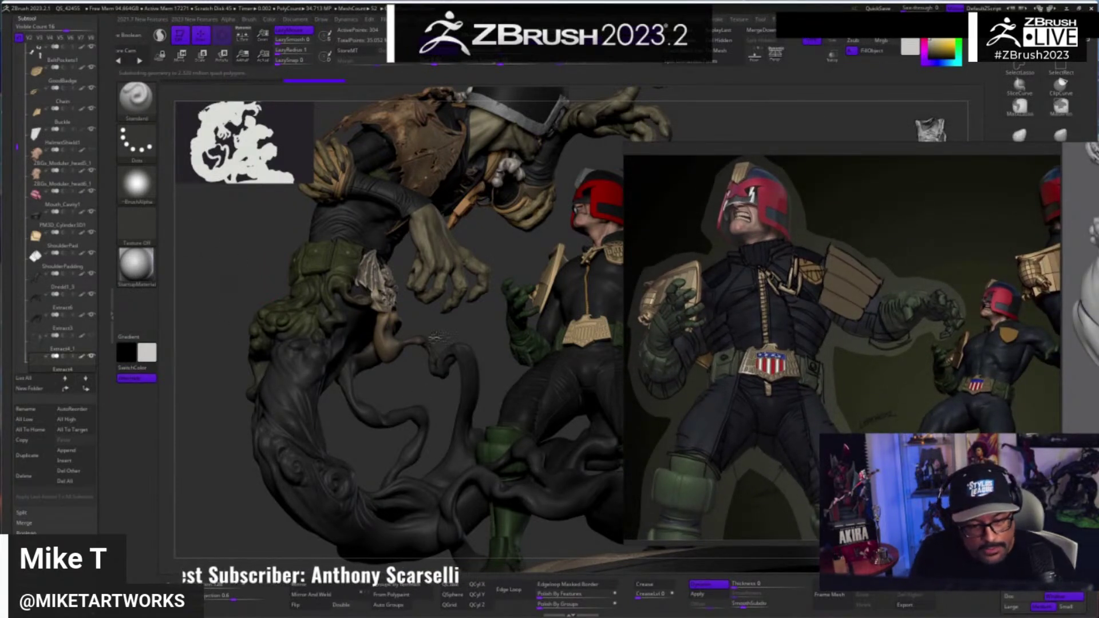
# - Turn off the polypaint display on all subtools and turn the full sculpt to a three-quarter view
pyautogui.keyDown('ctrl'); pyautogui.moveTo(474, 393); pyautogui.dragTo(504, 368, button='right'); pyautogui.keyUp('ctrl')
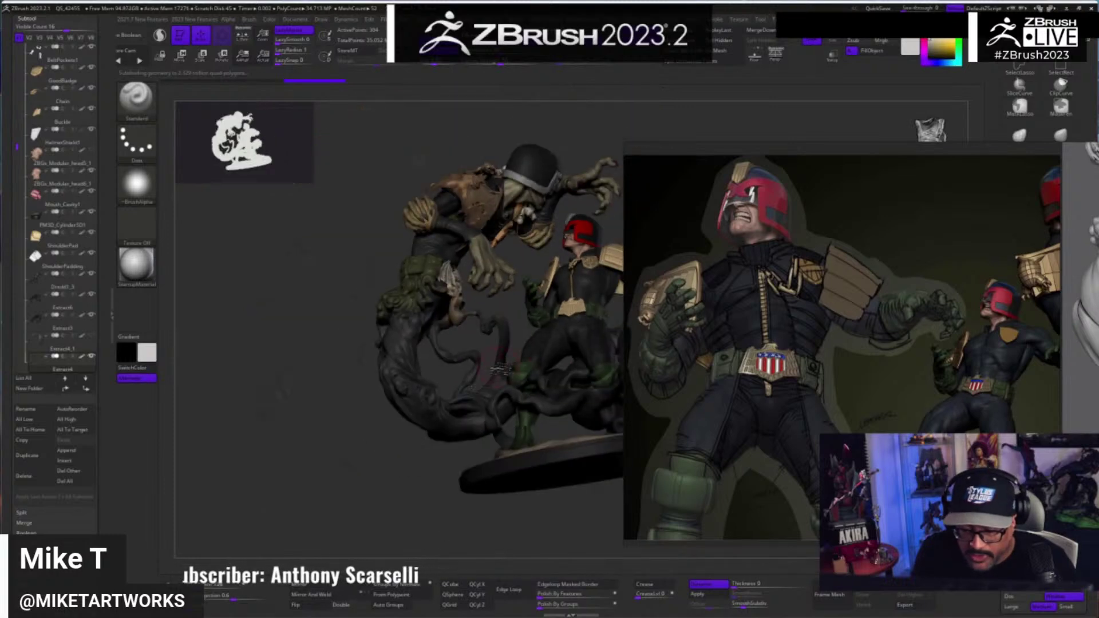
pyautogui.keyDown('shift'); pyautogui.click(82, 192); pyautogui.keyUp('shift')
pyautogui.moveTo(294, 343)
pyautogui.mouseDown()
pyautogui.moveTo(381, 338)
pyautogui.moveTo(220, 430)
pyautogui.mouseUp()
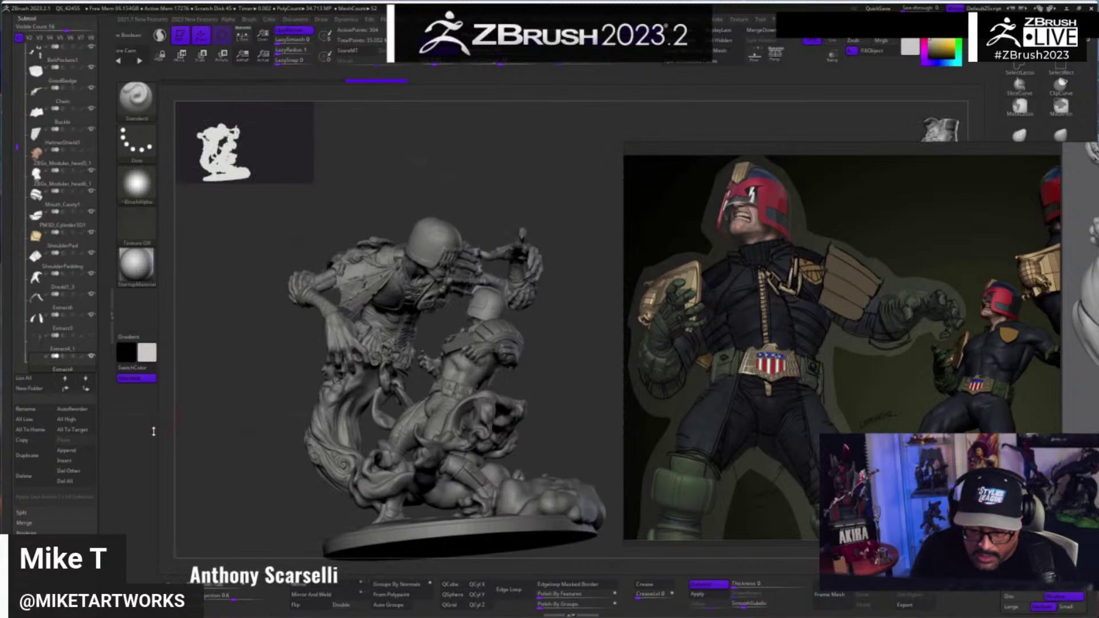
# - Open the light settings and raise the second light's intensity to about 3.6
pyautogui.moveTo(101, 331); pyautogui.dragTo(60, 292)
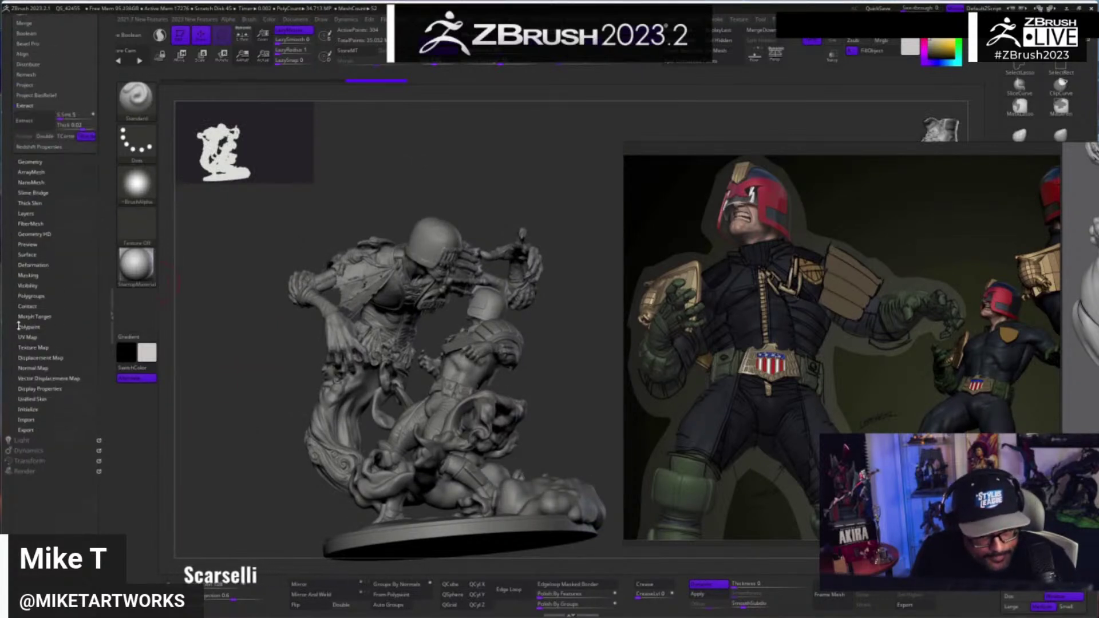
pyautogui.click(30, 214)
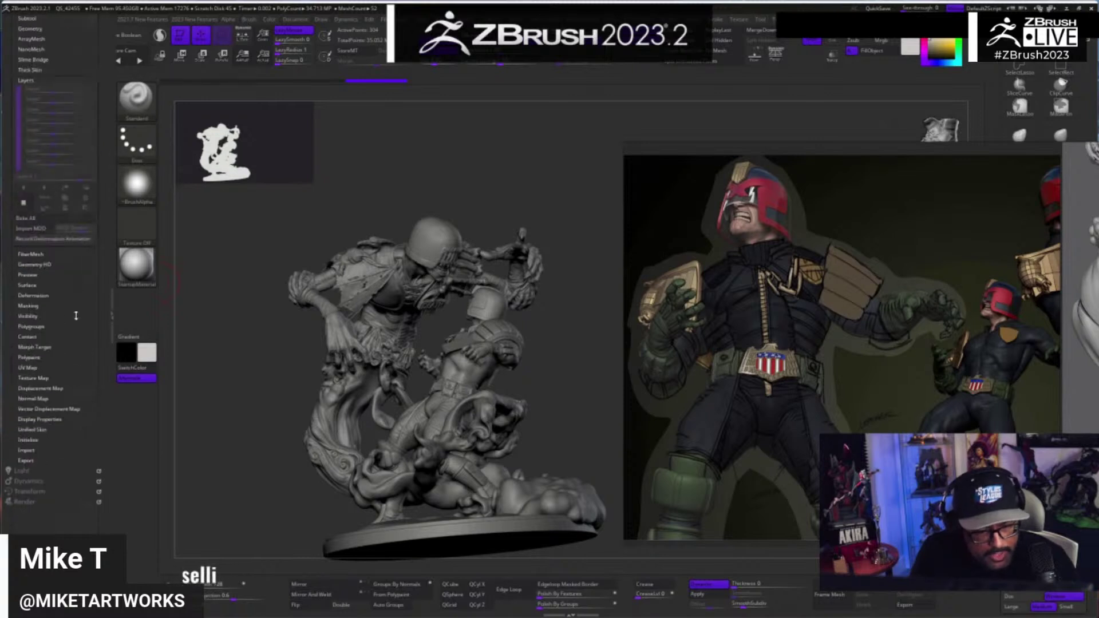
pyautogui.click(60, 391)
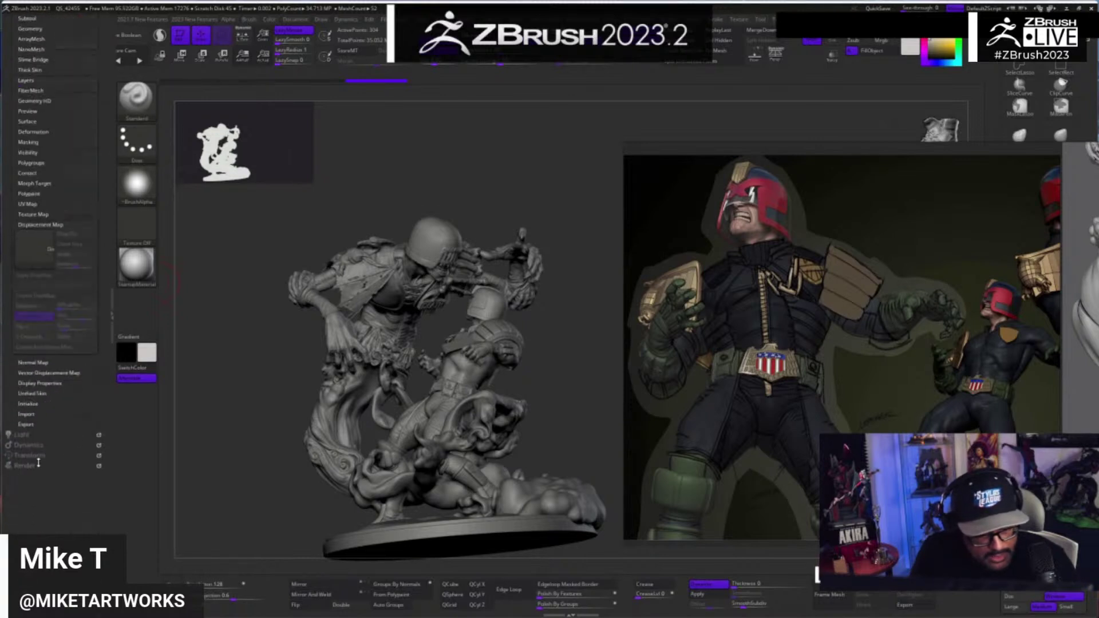
pyautogui.click(22, 435)
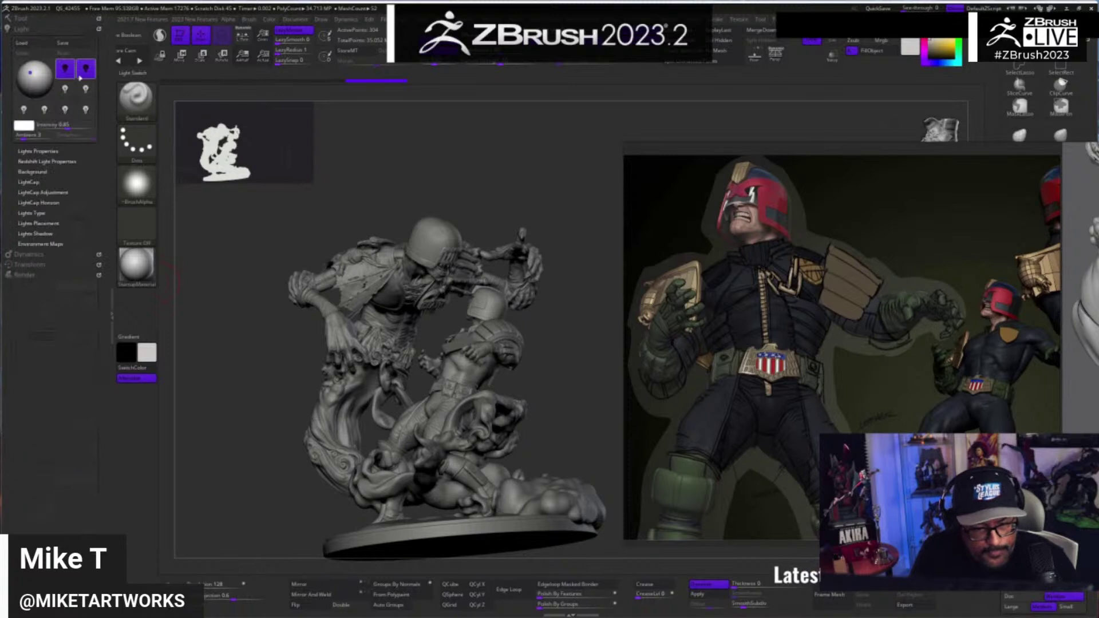
pyautogui.moveTo(74, 126); pyautogui.dragTo(79, 127)
# - Inspect the relit grey sculpt from the front and back against the original painting on the reference board
pyautogui.moveTo(545, 326); pyautogui.dragTo(499, 418)
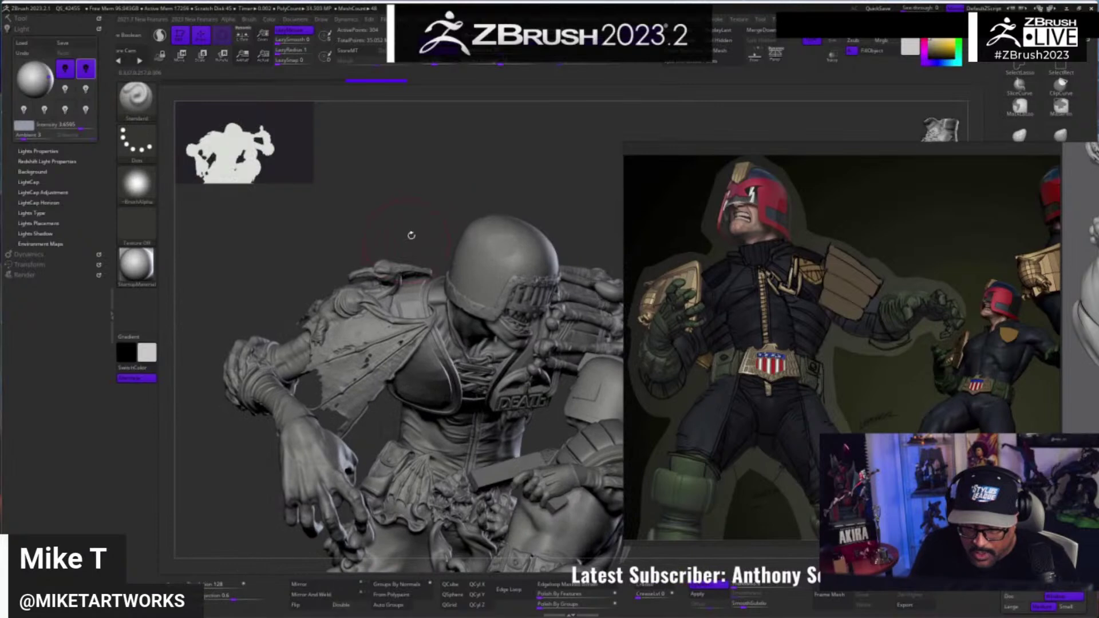
pyautogui.keyDown('alt'); pyautogui.moveTo(383, 177); pyautogui.dragTo(355, 131); pyautogui.keyUp('alt')
pyautogui.moveTo(502, 139); pyautogui.dragTo(499, 146)
pyautogui.scroll(-3, 854, 344)
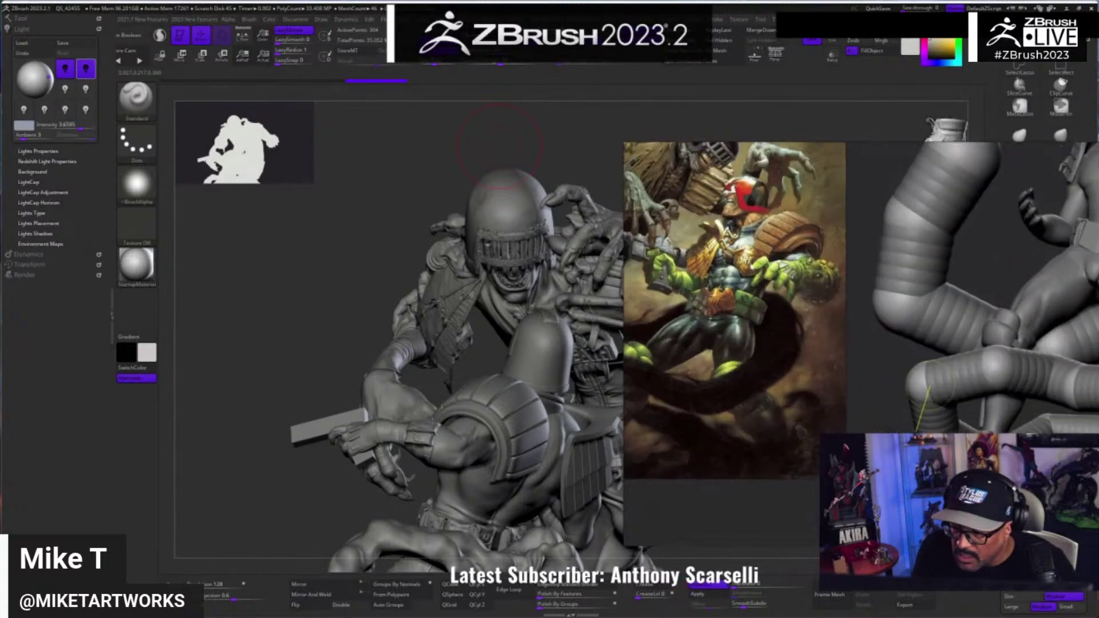
pyautogui.moveTo(288, 260)
pyautogui.mouseDown()
pyautogui.moveTo(334, 219)
pyautogui.moveTo(205, 225)
pyautogui.moveTo(435, 372)
pyautogui.moveTo(562, 472)
pyautogui.moveTo(544, 392)
pyautogui.mouseUp()
pyautogui.moveTo(584, 454); pyautogui.dragTo(355, 400)
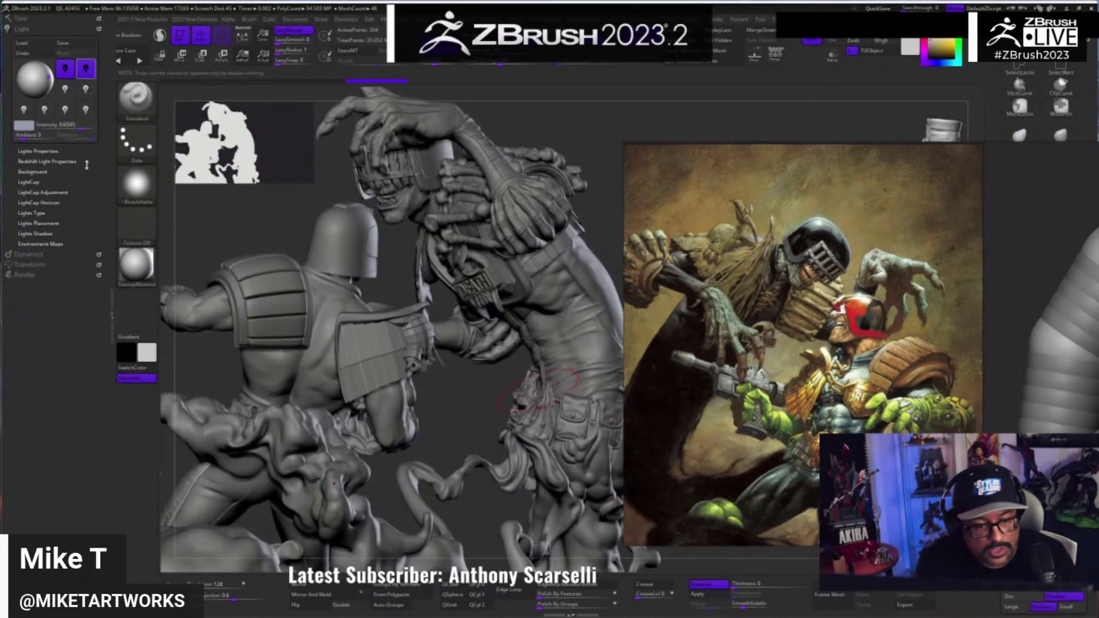
# - Open the subtool list, go to the folders at its start and select the fourth folder
pyautogui.click(33, 19)
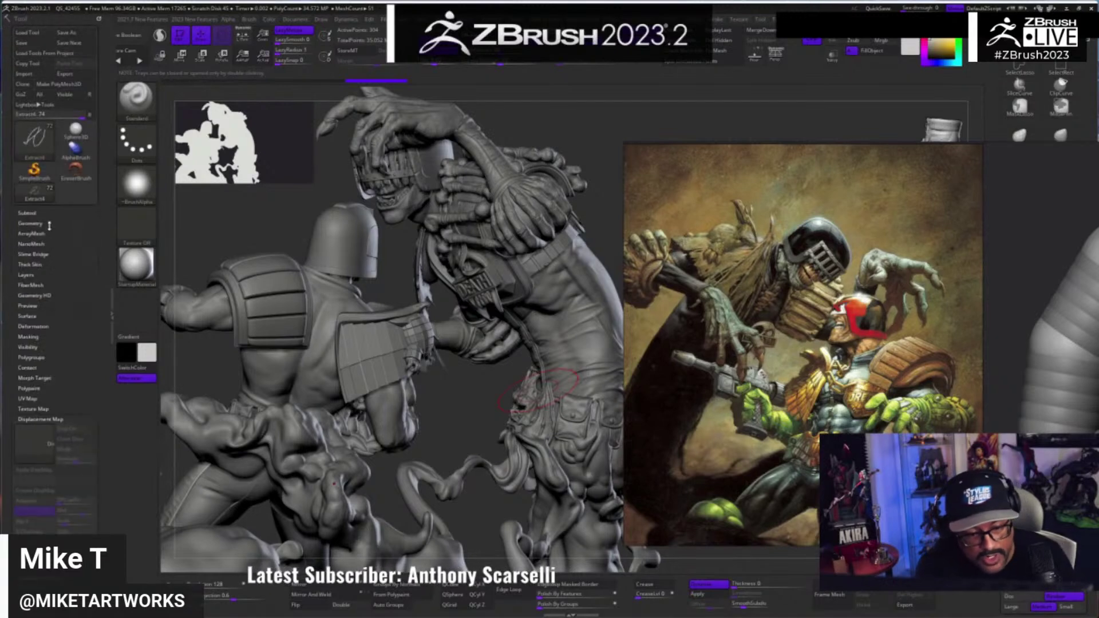
pyautogui.click(31, 213)
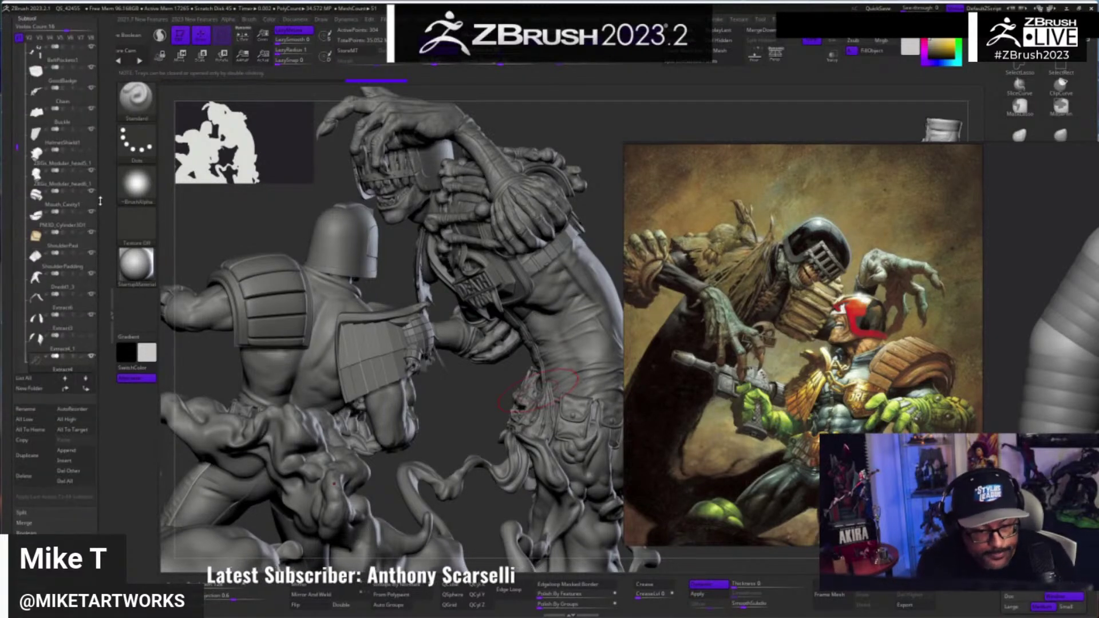
pyautogui.scroll(5, 108, 284)
pyautogui.moveTo(17, 372); pyautogui.dragTo(18, 258)
pyautogui.click(31, 341)
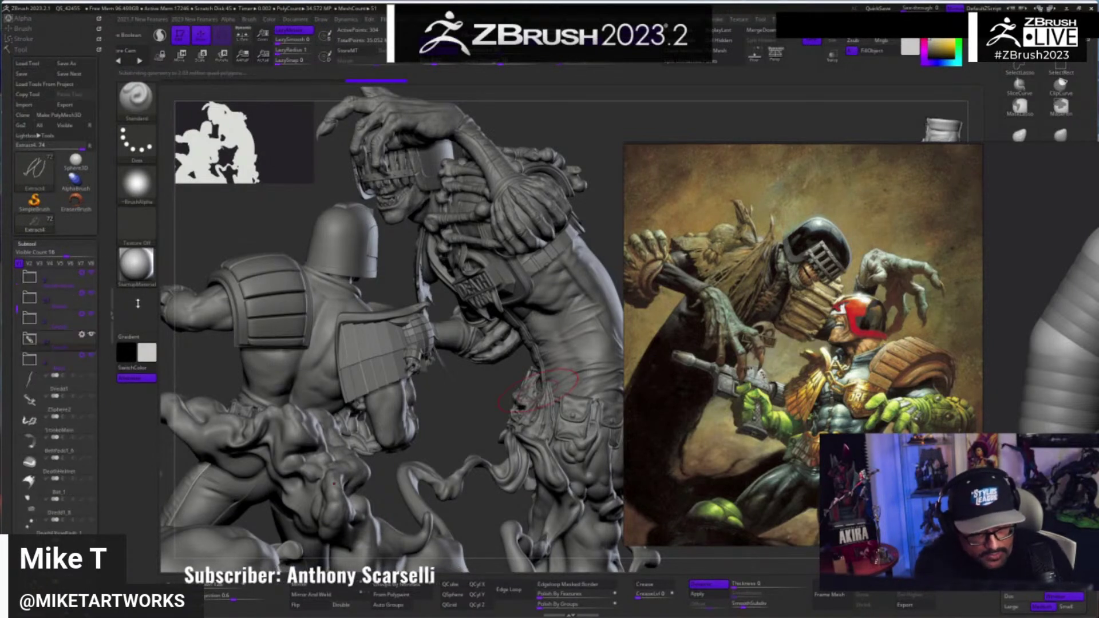
# - Hide the Judge Death body, hands and smoke folders, and make one of Dredd's own pieces the active subtool
pyautogui.click(91, 294)
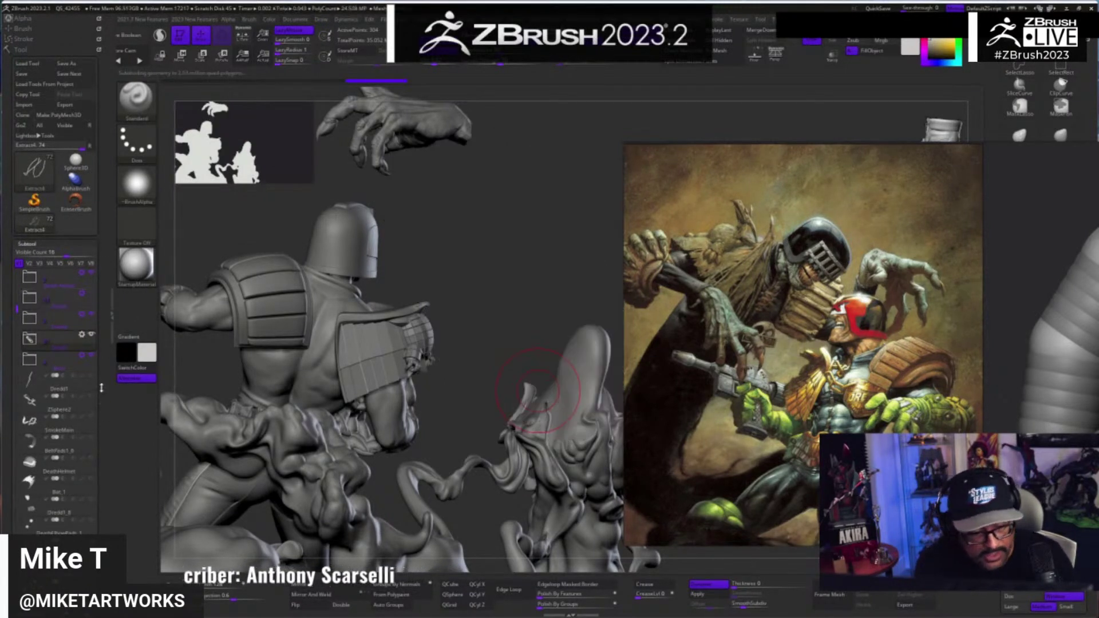
pyautogui.keyDown('alt'); pyautogui.click(343, 299); pyautogui.keyUp('alt')
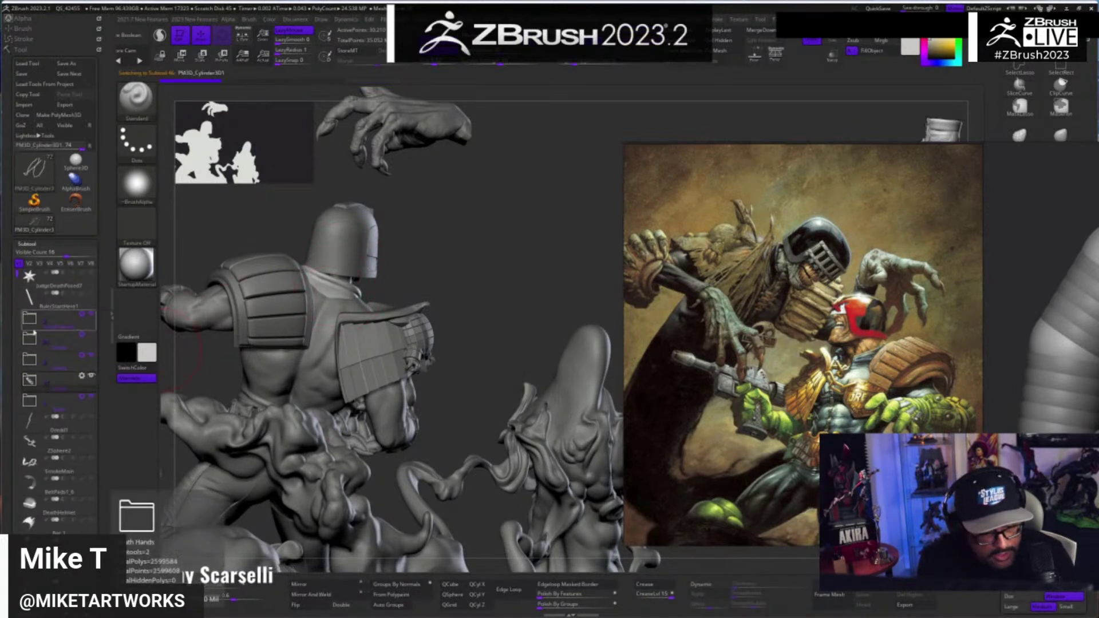
pyautogui.click(91, 314)
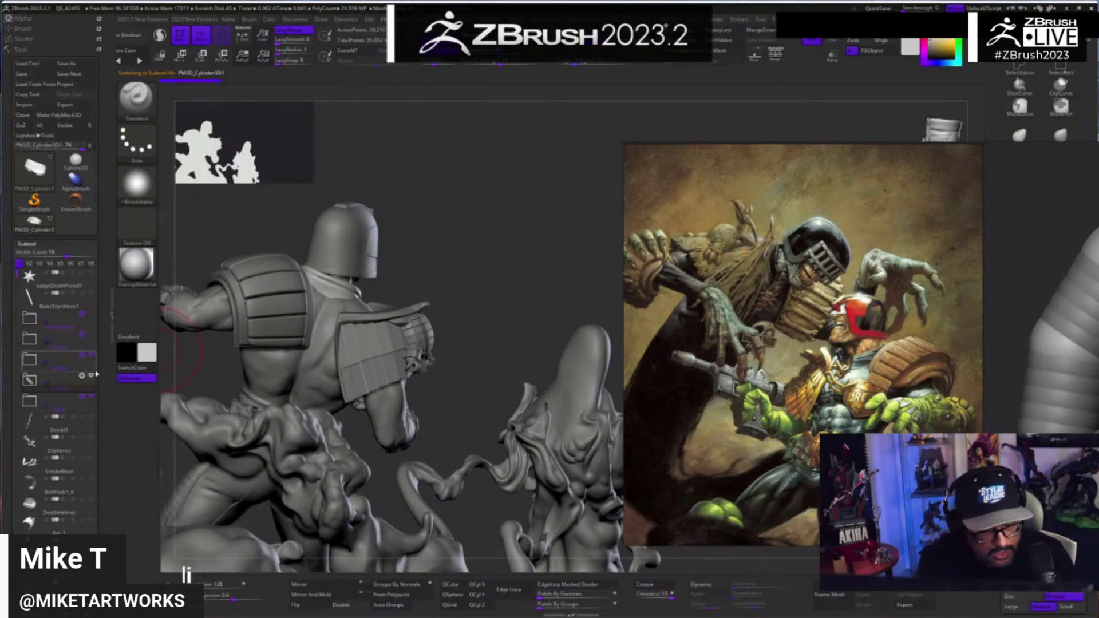
pyautogui.click(91, 355)
pyautogui.moveTo(558, 281)
pyautogui.keyDown('alt'); pyautogui.mouseDown()
pyautogui.moveTo(579, 246)
pyautogui.moveTo(576, 270)
pyautogui.mouseUp(); pyautogui.keyUp('alt')
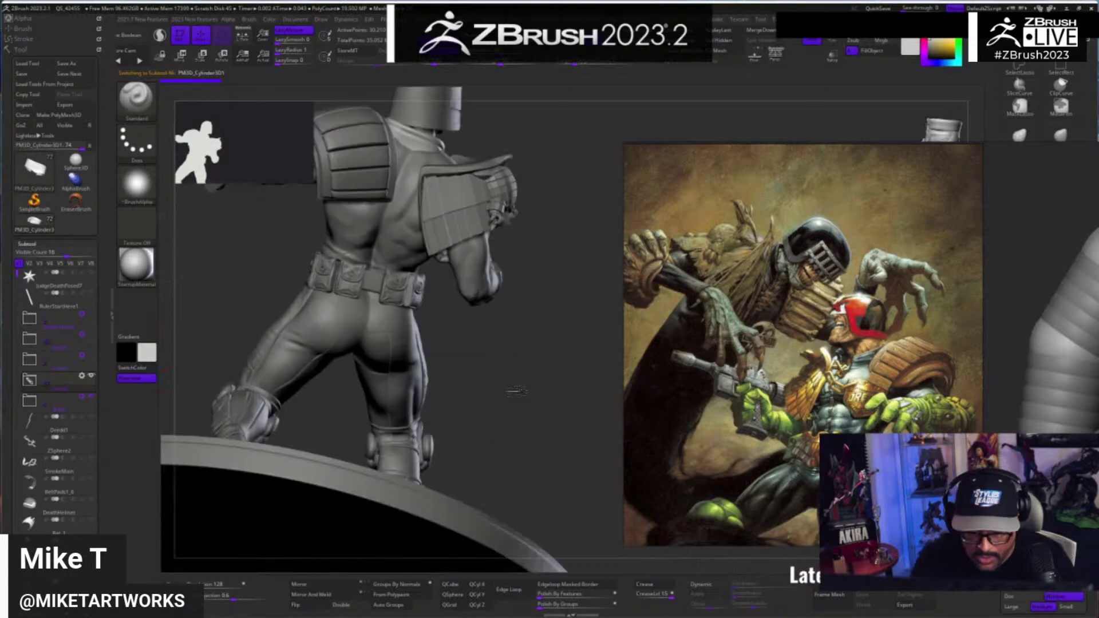
# - Select Dredd's body subtool, turn him to a front view and move the reference board clear of the figure
pyautogui.keyDown('alt'); pyautogui.click(420, 394); pyautogui.keyUp('alt')
pyautogui.moveTo(515, 436); pyautogui.dragTo(570, 470)
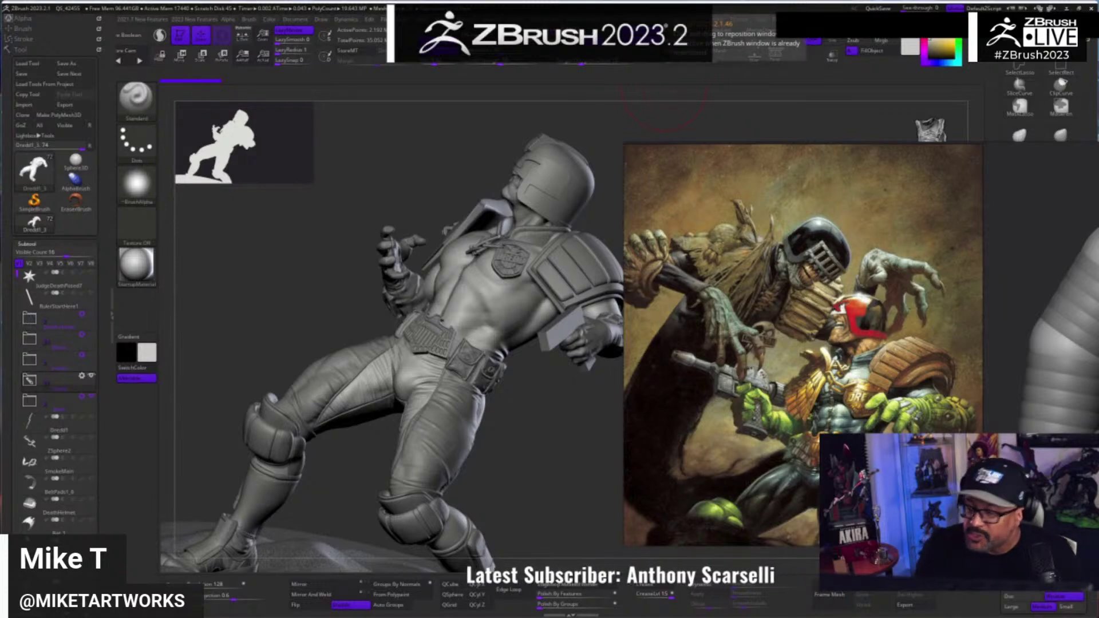
pyautogui.moveTo(912, 286)
pyautogui.mouseDown(button='right')
pyautogui.moveTo(684, 271)
pyautogui.moveTo(741, 277)
pyautogui.mouseUp(button='right')
pyautogui.moveTo(479, 333); pyautogui.dragTo(689, 338)
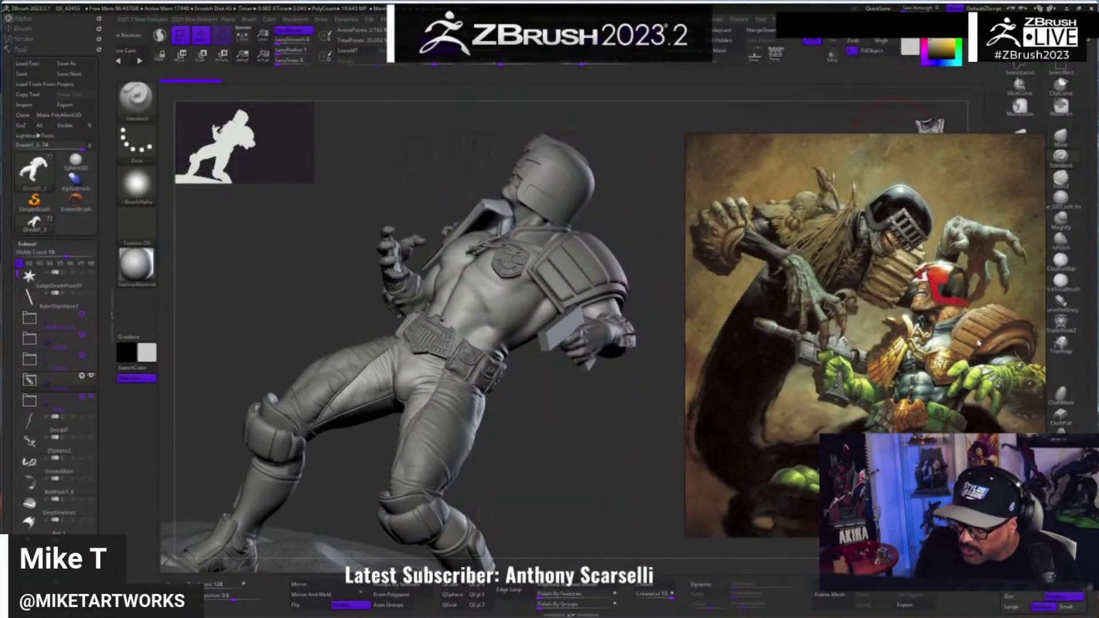
# - Examine the smoke shapes around the female judge sculpt on the reference board, from the skull heads down to the base
pyautogui.moveTo(979, 343); pyautogui.dragTo(960, 341, button='middle')
pyautogui.moveTo(960, 340); pyautogui.dragTo(806, 298, button='right')
pyautogui.scroll(-5, 704, 250)
pyautogui.scroll(-3, 662, 294)
pyautogui.moveTo(583, 386); pyautogui.dragTo(767, 248, button='middle')
pyautogui.scroll(2, 767, 247)
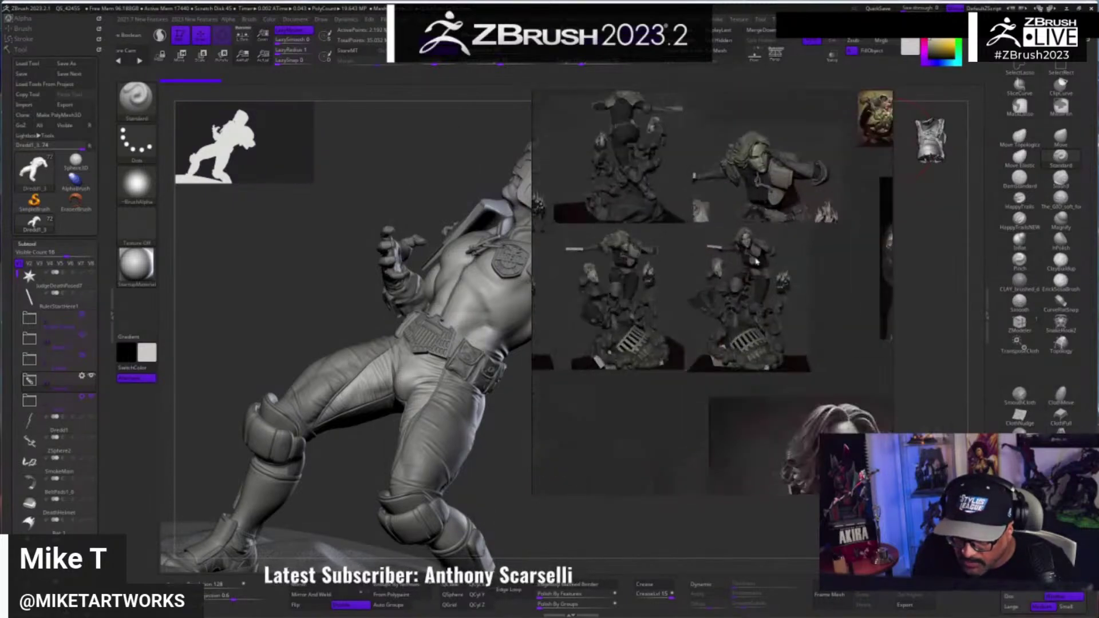
pyautogui.scroll(10, 623, 310)
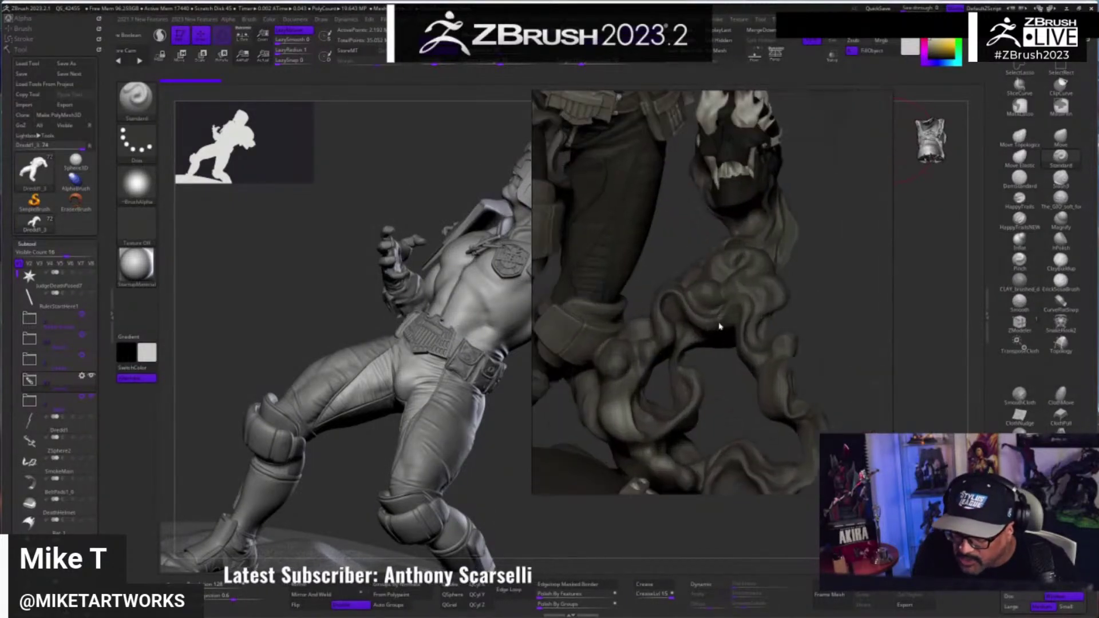
pyautogui.scroll(-6, 777, 329)
pyautogui.moveTo(762, 264); pyautogui.dragTo(697, 321, button='middle')
pyautogui.scroll(5, 697, 322)
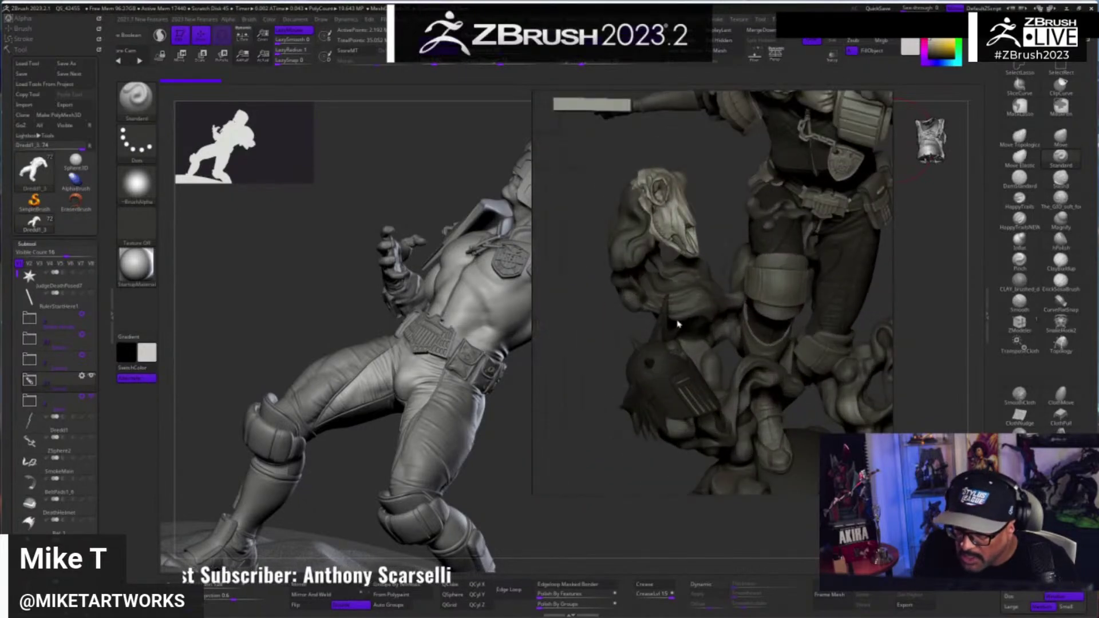
pyautogui.scroll(-2, 678, 325)
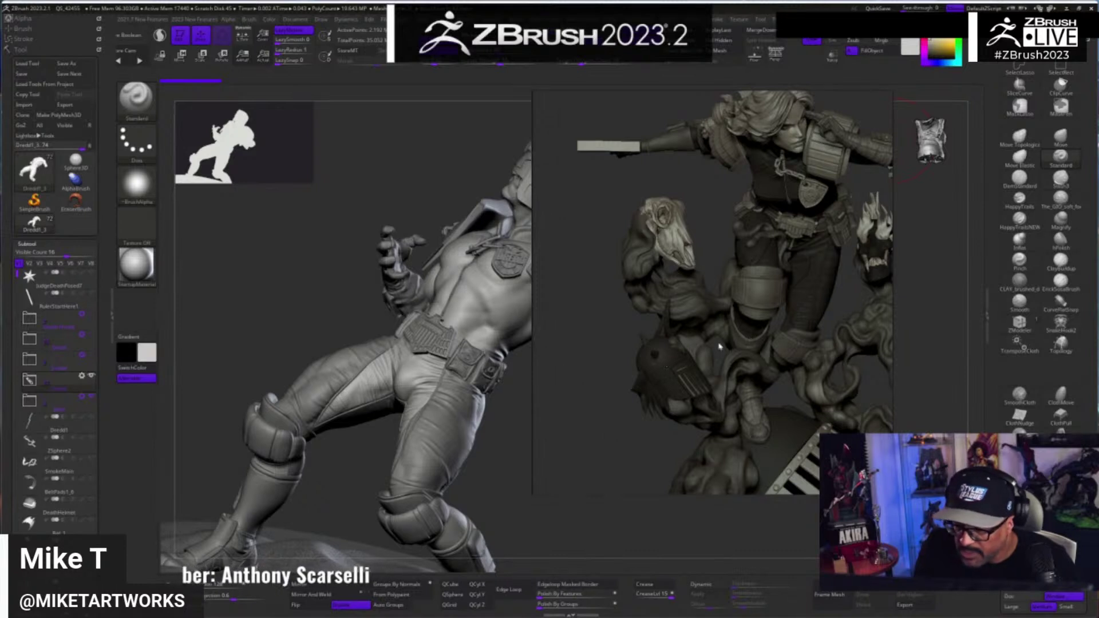
# - Show the smoke folder and compare its tail and tendrils around Dredd with the female judge reference sculpt
pyautogui.click(82, 355)
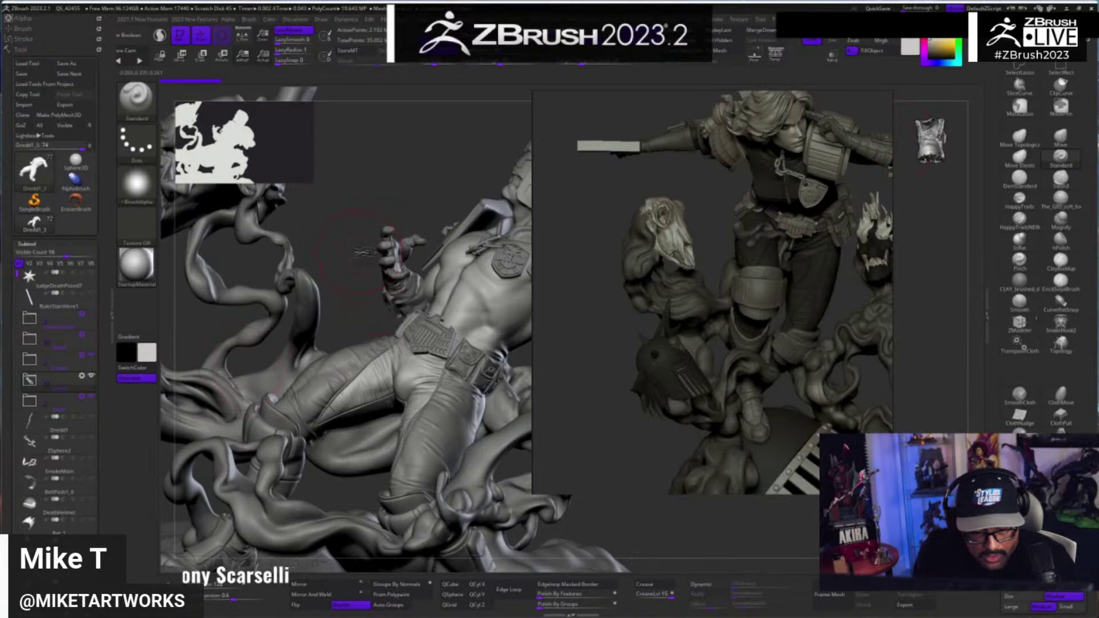
pyautogui.moveTo(349, 247)
pyautogui.keyDown('alt'); pyautogui.mouseDown()
pyautogui.moveTo(249, 396)
pyautogui.moveTo(337, 509)
pyautogui.mouseUp(); pyautogui.keyUp('alt')
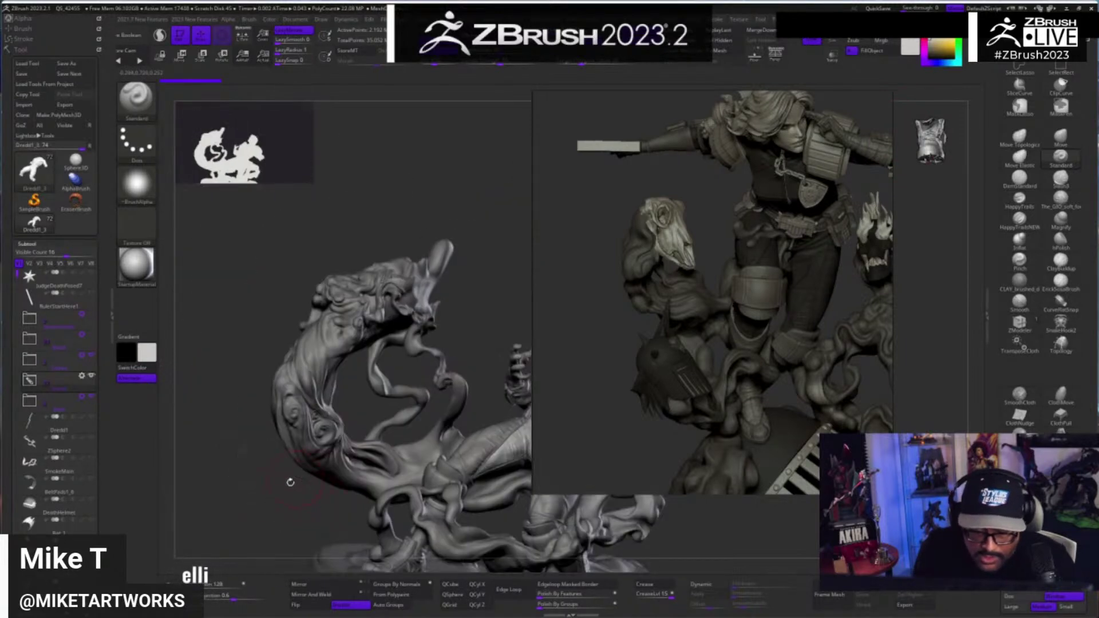
pyautogui.keyDown('alt'); pyautogui.moveTo(270, 510); pyautogui.dragTo(231, 443); pyautogui.keyUp('alt')
pyautogui.keyDown('alt'); pyautogui.moveTo(219, 488); pyautogui.dragTo(264, 478); pyautogui.keyUp('alt')
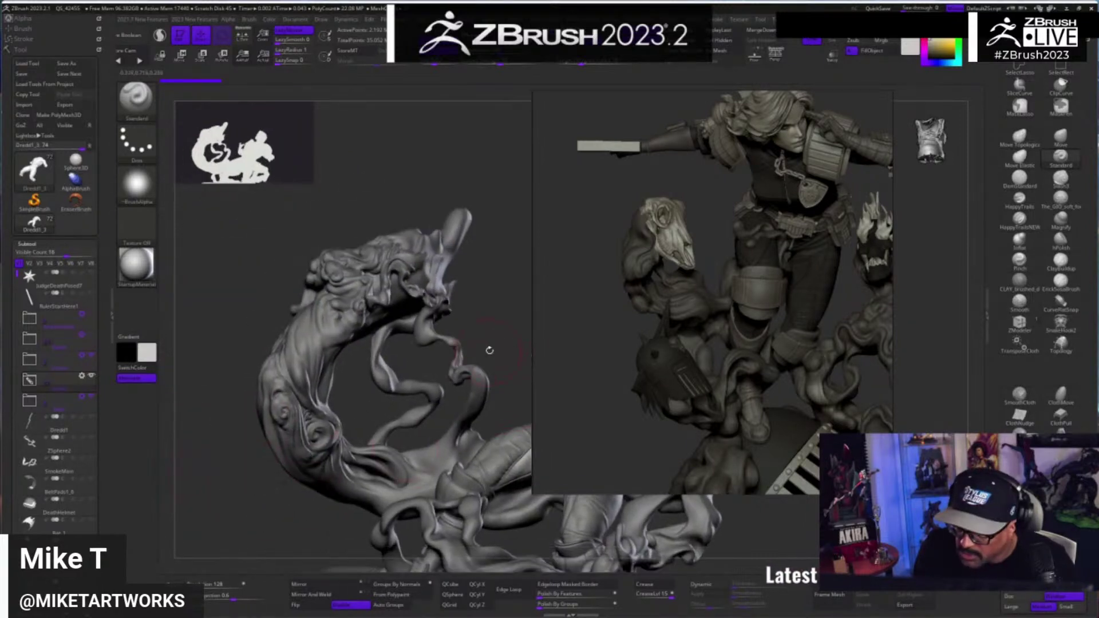
pyautogui.scroll(-3, 708, 284)
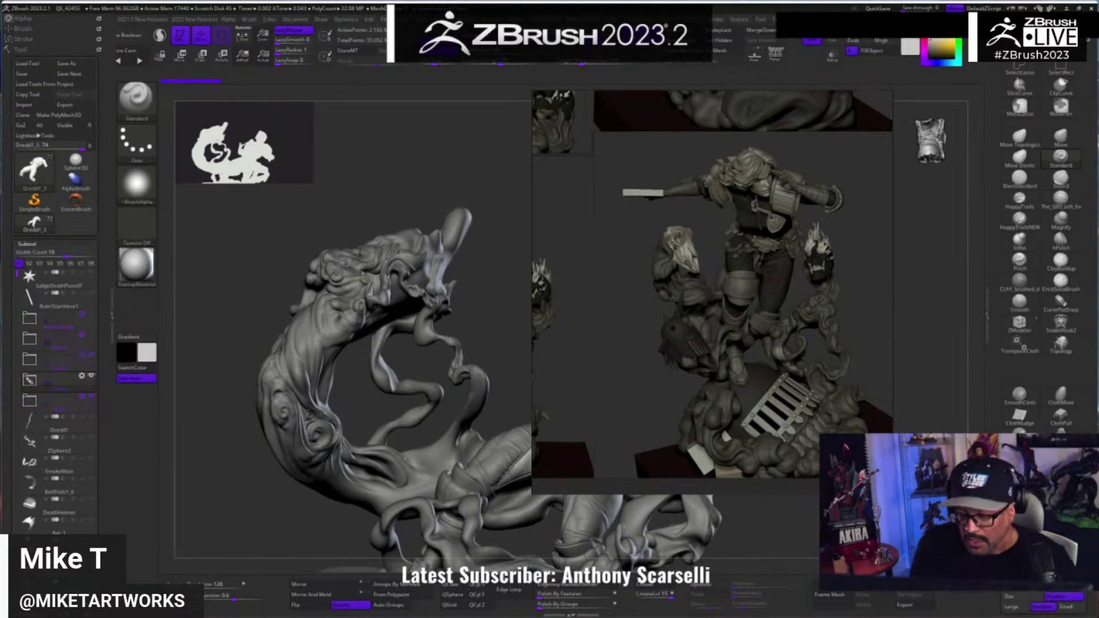
pyautogui.moveTo(667, 240)
pyautogui.mouseDown()
pyautogui.moveTo(861, 220)
pyautogui.moveTo(837, 221)
pyautogui.mouseUp()
pyautogui.moveTo(547, 203)
pyautogui.mouseDown()
pyautogui.moveTo(565, 202)
pyautogui.moveTo(495, 165)
pyautogui.mouseUp()
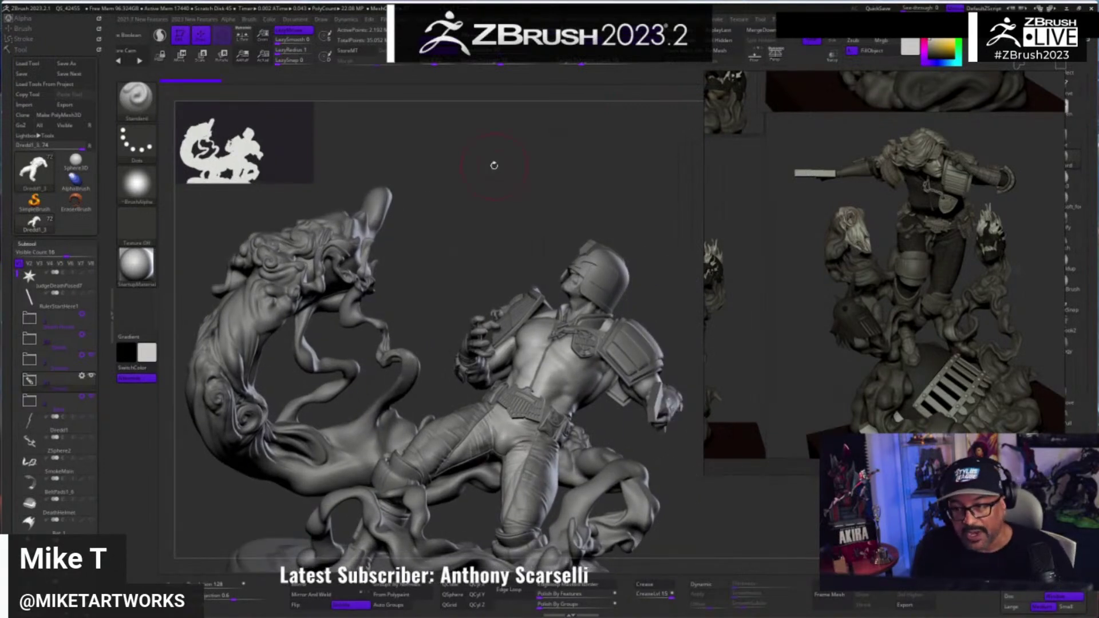
pyautogui.moveTo(498, 150)
pyautogui.mouseDown()
pyautogui.moveTo(479, 177)
pyautogui.moveTo(458, 136)
pyautogui.moveTo(380, 172)
pyautogui.moveTo(426, 172)
pyautogui.moveTo(456, 188)
pyautogui.moveTo(455, 140)
pyautogui.mouseUp()
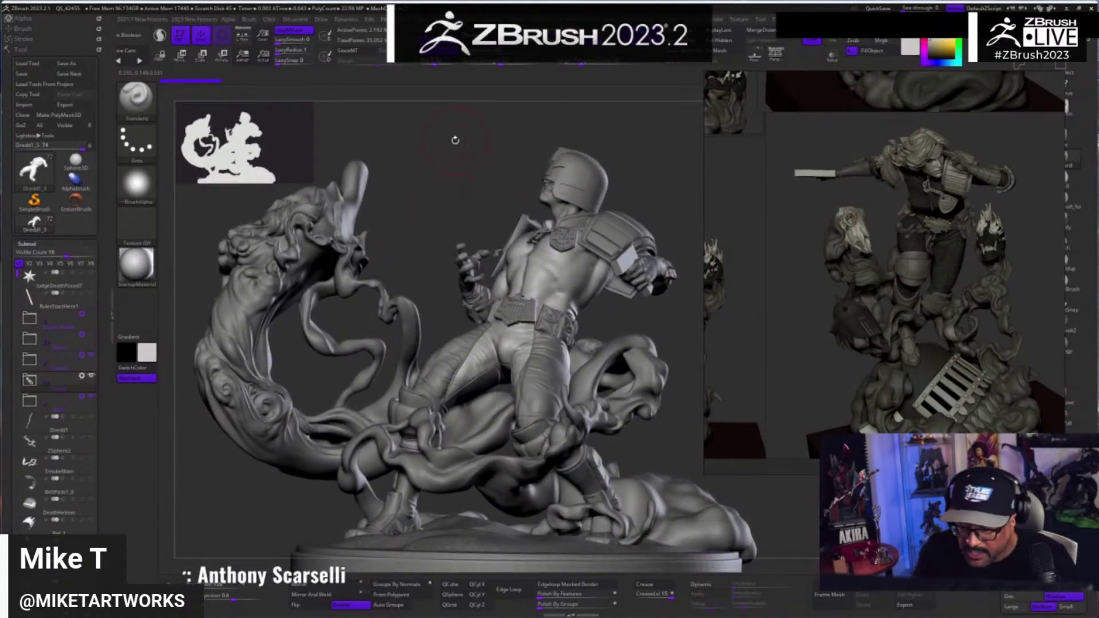
# - Find the painting of Judge Death attacking Dredd on the reference board and place it enlarged beside the sculpt
pyautogui.scroll(-3, 920, 312)
pyautogui.moveTo(921, 312); pyautogui.dragTo(596, 378, button='middle')
pyautogui.moveTo(831, 332)
pyautogui.mouseDown(button='right')
pyautogui.moveTo(498, 395)
pyautogui.moveTo(514, 396)
pyautogui.mouseUp(button='right')
pyautogui.moveTo(558, 248); pyautogui.dragTo(557, 310, button='middle')
pyautogui.scroll(3, 558, 310)
pyautogui.scroll(3, 645, 361)
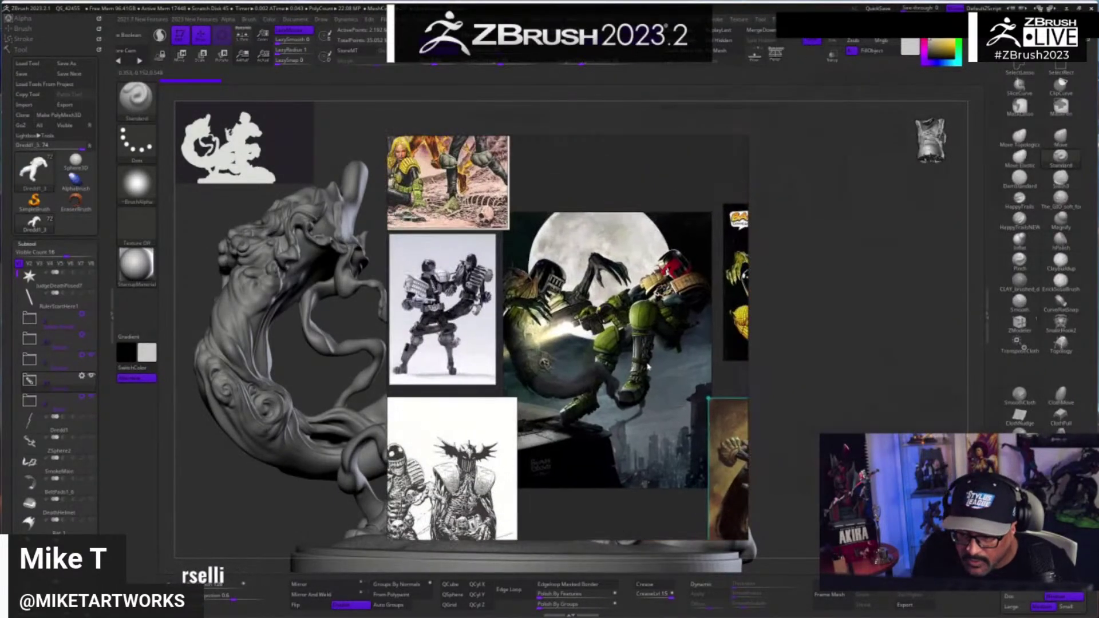
pyautogui.scroll(1, 645, 360)
pyautogui.moveTo(646, 442); pyautogui.dragTo(396, 387, button='middle')
pyautogui.moveTo(538, 494); pyautogui.dragTo(497, 368, button='middle')
pyautogui.scroll(3, 496, 367)
pyautogui.moveTo(473, 426)
pyautogui.mouseDown()
pyautogui.moveTo(826, 308)
pyautogui.moveTo(743, 284)
pyautogui.mouseUp()
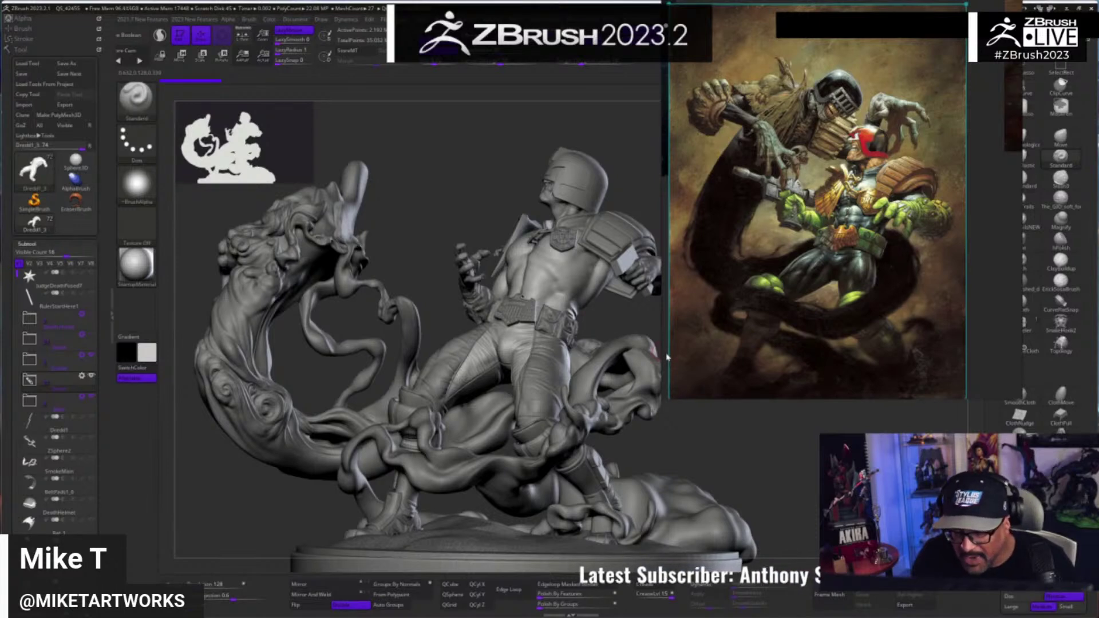
# - Hide the smoke folder and turn to a close front view of Dredd's torso and legs
pyautogui.moveTo(739, 419)
pyautogui.mouseDown()
pyautogui.moveTo(731, 463)
pyautogui.moveTo(753, 445)
pyautogui.moveTo(781, 476)
pyautogui.moveTo(776, 486)
pyautogui.moveTo(787, 481)
pyautogui.moveTo(730, 438)
pyautogui.moveTo(722, 505)
pyautogui.moveTo(729, 481)
pyautogui.moveTo(739, 504)
pyautogui.moveTo(764, 432)
pyautogui.mouseUp()
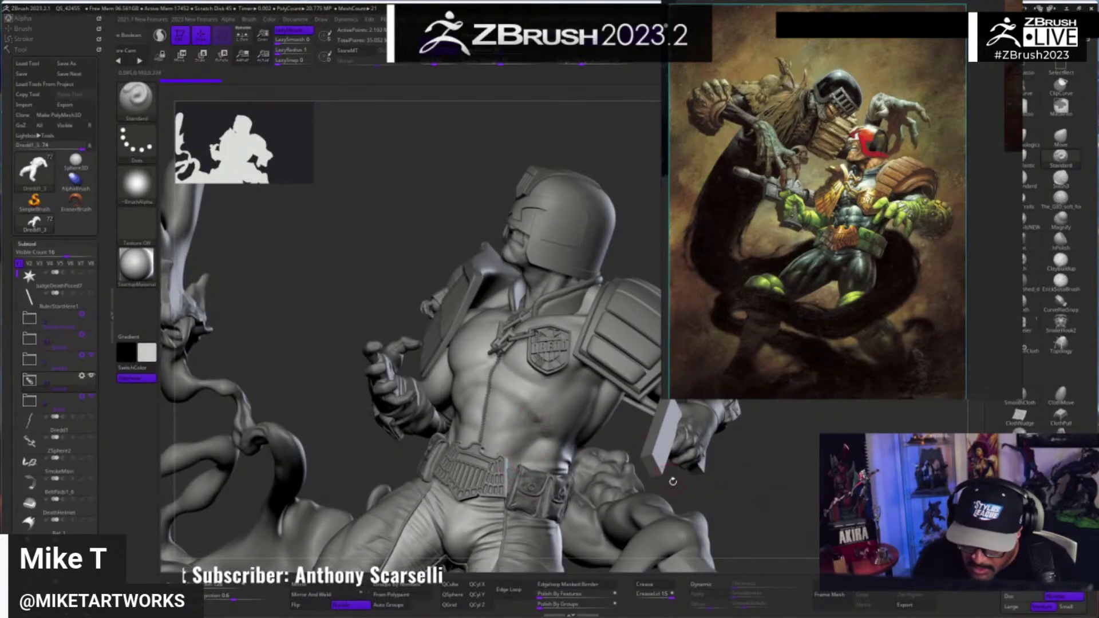
pyautogui.keyDown('alt'); pyautogui.moveTo(790, 480); pyautogui.dragTo(758, 391); pyautogui.keyUp('alt')
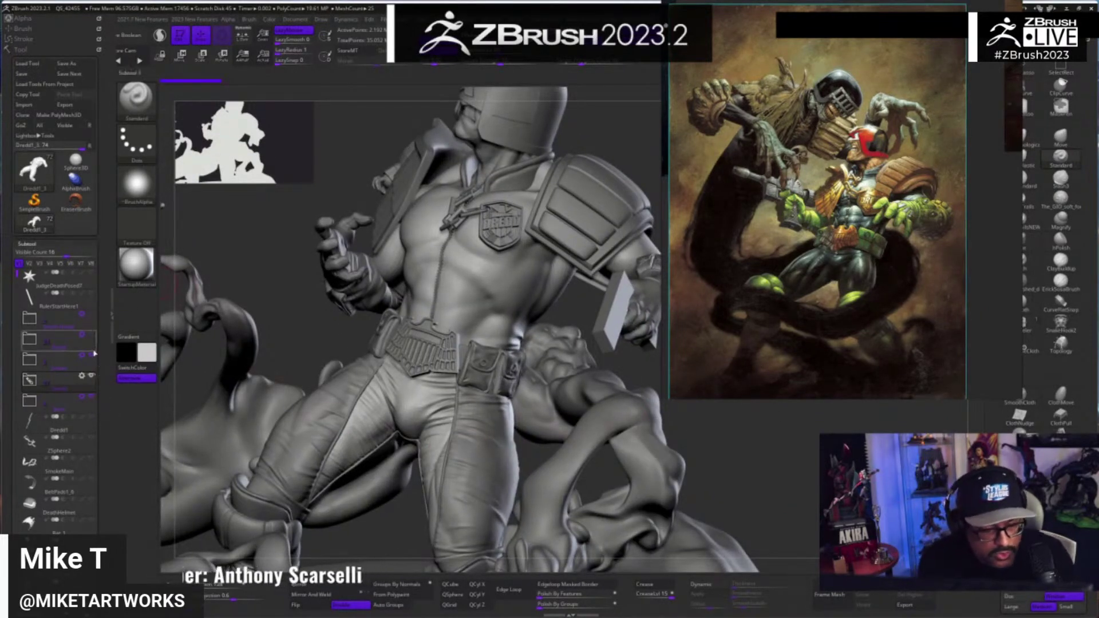
pyautogui.click(91, 375)
pyautogui.moveTo(617, 485); pyautogui.dragTo(618, 472)
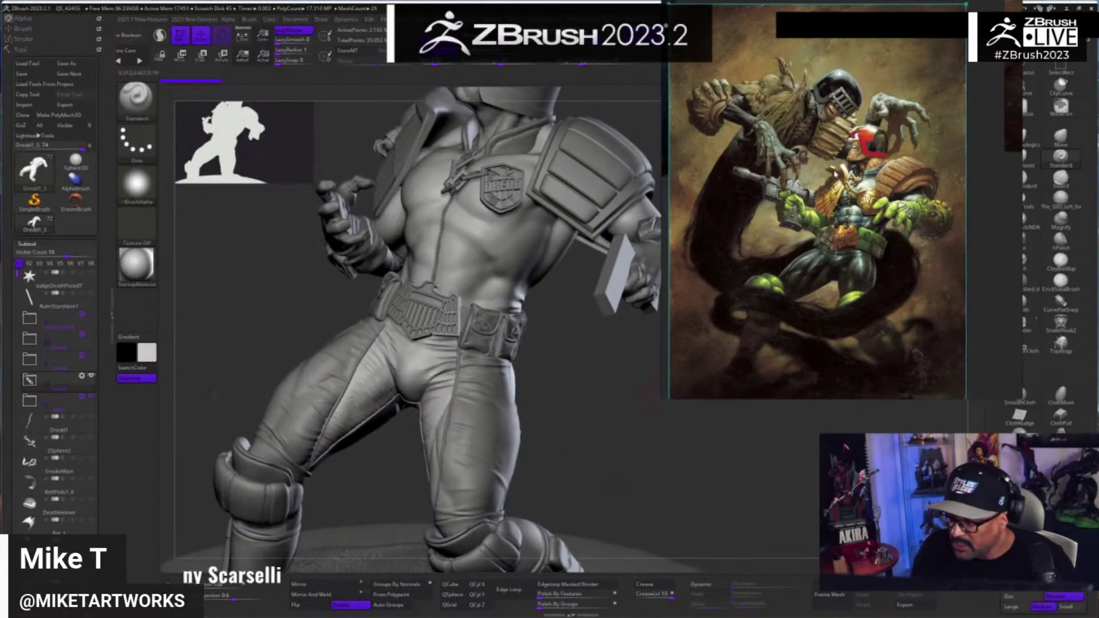
# - Find the coloured Dredd costume concept on the reference board and enlarge it beside the sculpt
pyautogui.scroll(-5, 857, 225)
pyautogui.moveTo(777, 273); pyautogui.dragTo(904, 230, button='middle')
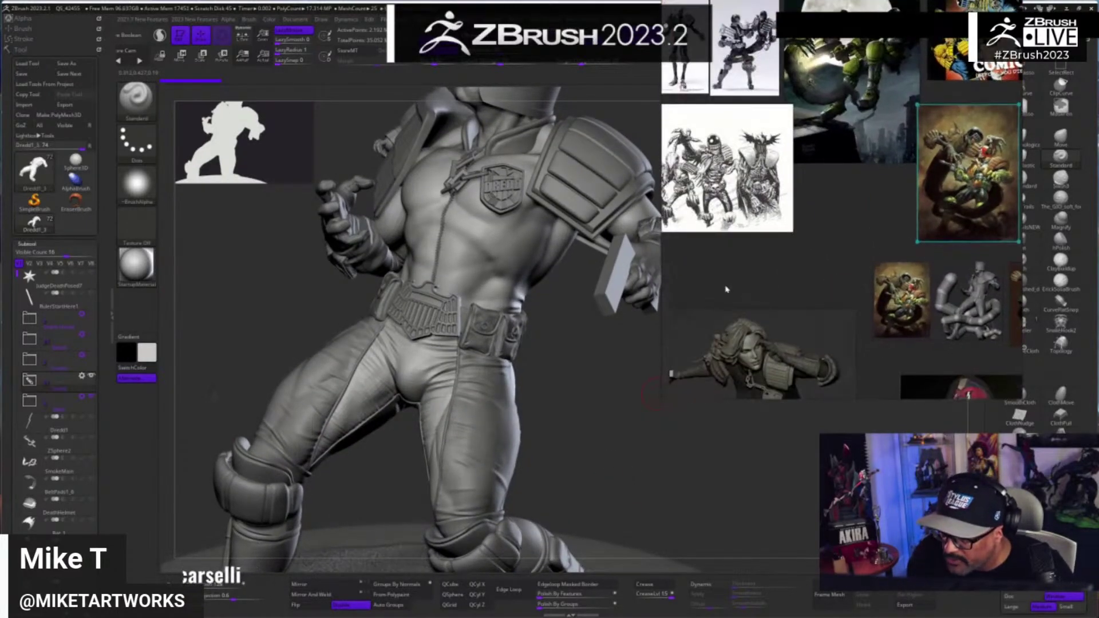
pyautogui.moveTo(819, 256); pyautogui.dragTo(680, 124, button='middle')
pyautogui.scroll(2, 681, 122)
pyautogui.moveTo(871, 310); pyautogui.dragTo(802, 127, button='middle')
pyautogui.scroll(3, 838, 210)
pyautogui.moveTo(861, 213); pyautogui.dragTo(672, 247, button='right')
pyautogui.scroll(2, 612, 281)
pyautogui.moveTo(673, 247); pyautogui.dragTo(787, 250, button='middle')
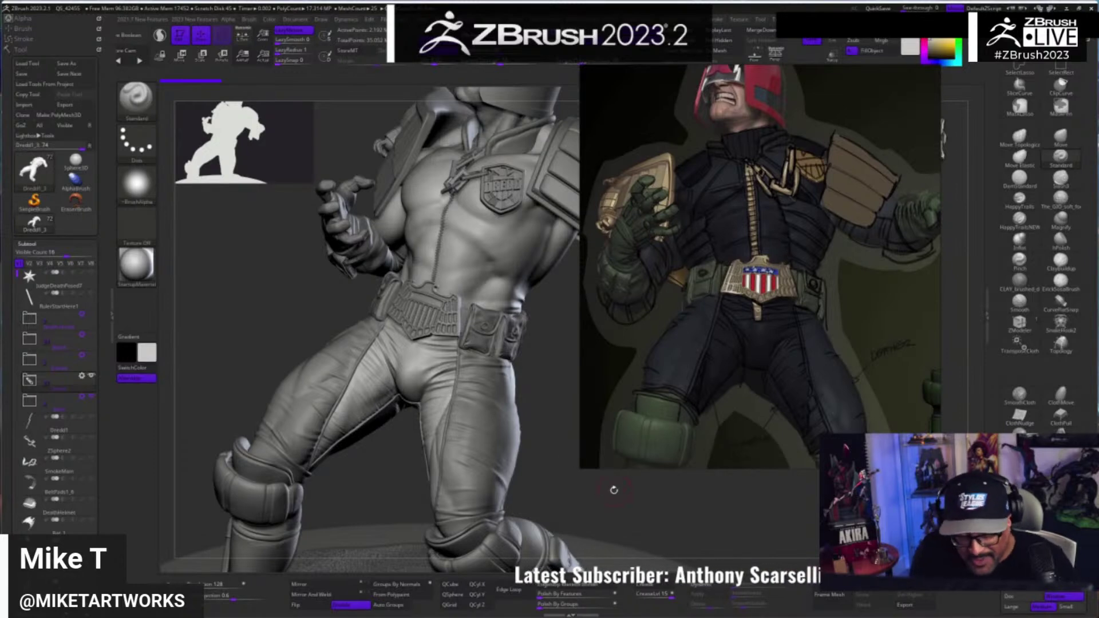
# - Compare Dredd's upper body, armour and belt with the costume concept from several front angles
pyautogui.moveTo(570, 498)
pyautogui.mouseDown()
pyautogui.moveTo(687, 516)
pyautogui.moveTo(692, 540)
pyautogui.moveTo(585, 523)
pyautogui.moveTo(475, 382)
pyautogui.moveTo(524, 460)
pyautogui.mouseUp()
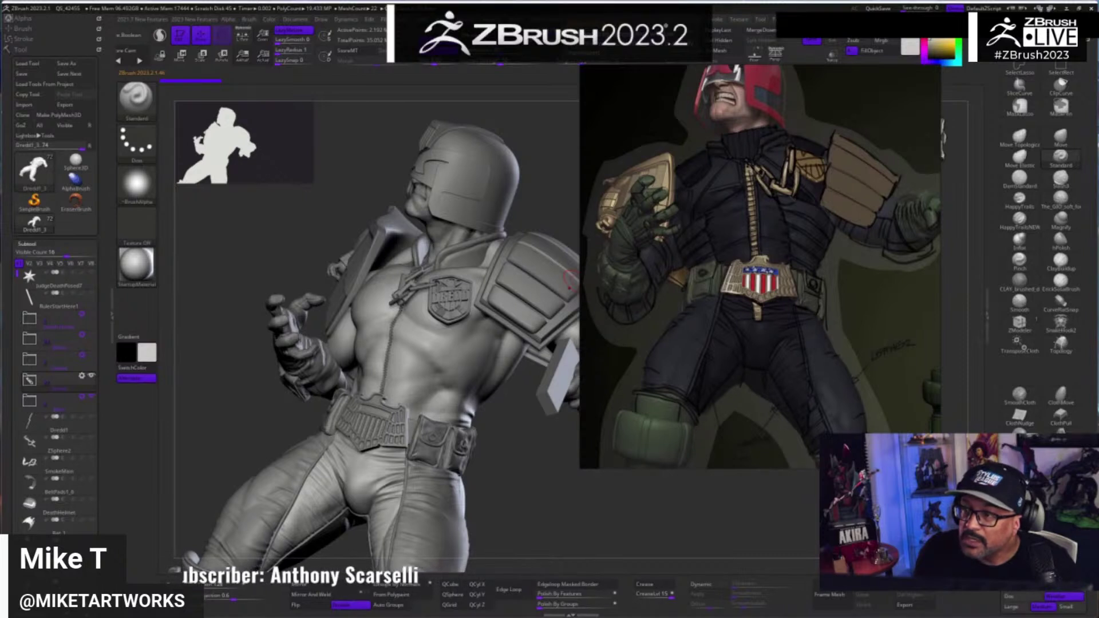
pyautogui.moveTo(566, 516); pyautogui.dragTo(573, 521)
pyautogui.moveTo(451, 362)
pyautogui.keyDown('shift'); pyautogui.mouseDown()
pyautogui.moveTo(440, 367)
pyautogui.moveTo(457, 376)
pyautogui.moveTo(420, 402)
pyautogui.mouseUp(); pyautogui.keyUp('shift')
pyautogui.keyDown('shift'); pyautogui.moveTo(478, 381); pyautogui.dragTo(478, 374); pyautogui.keyUp('shift')
pyautogui.moveTo(570, 493)
pyautogui.mouseDown()
pyautogui.moveTo(520, 517)
pyautogui.moveTo(487, 476)
pyautogui.moveTo(495, 468)
pyautogui.mouseUp()
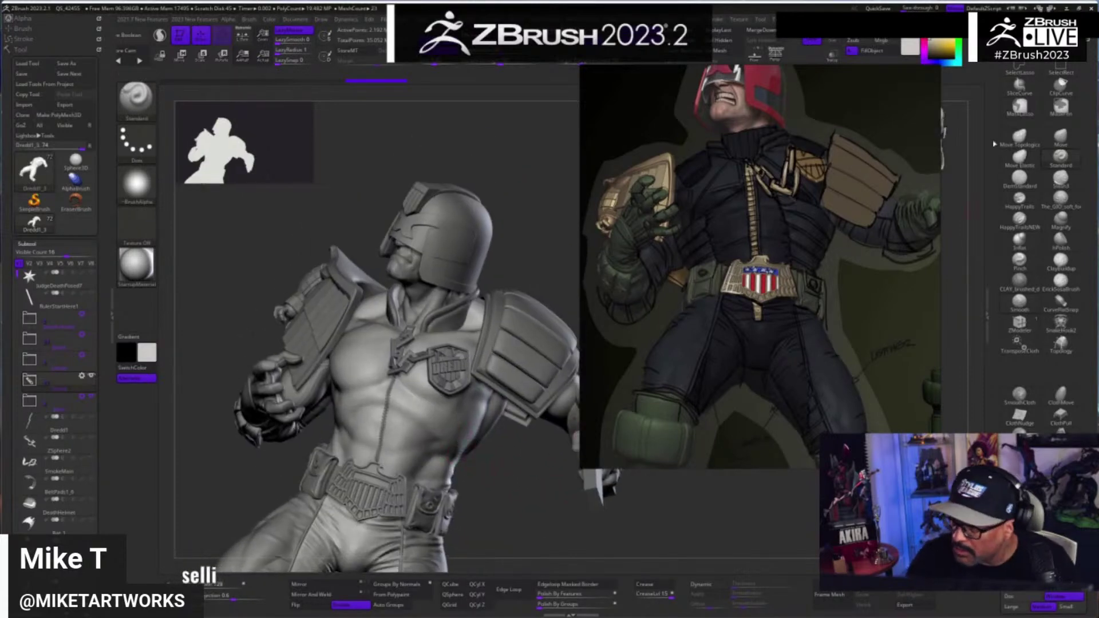
pyautogui.moveTo(806, 240); pyautogui.dragTo(821, 277)
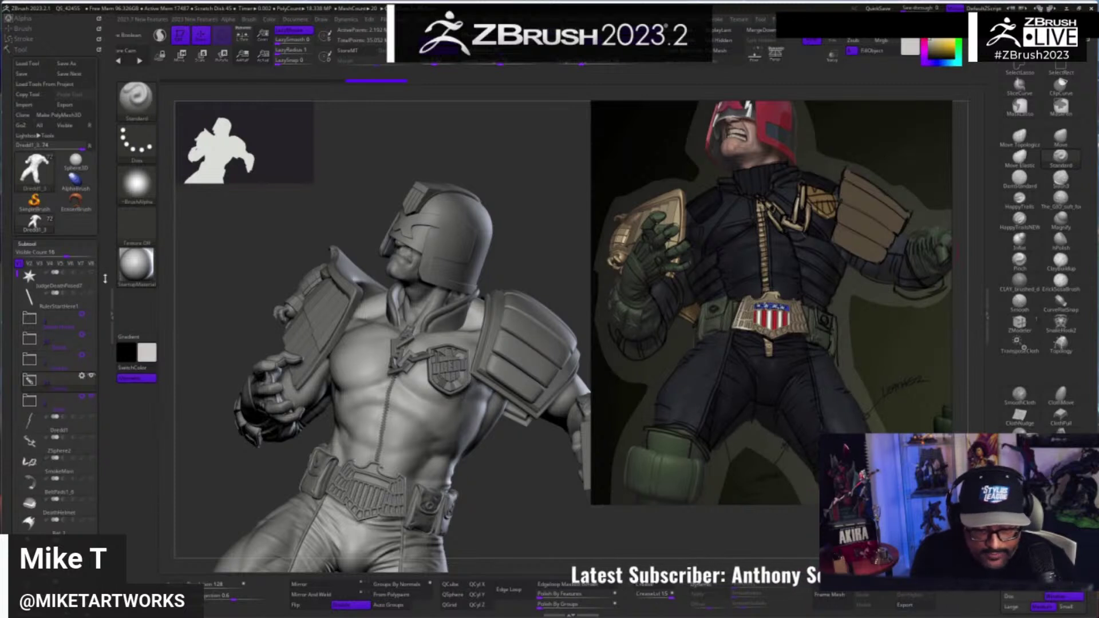
# - Isolate Dredd's body subtool with Solo and frame the bare torso from the front
pyautogui.moveTo(104, 290)
pyautogui.mouseDown()
pyautogui.moveTo(105, 269)
pyautogui.moveTo(103, 277)
pyautogui.mouseUp()
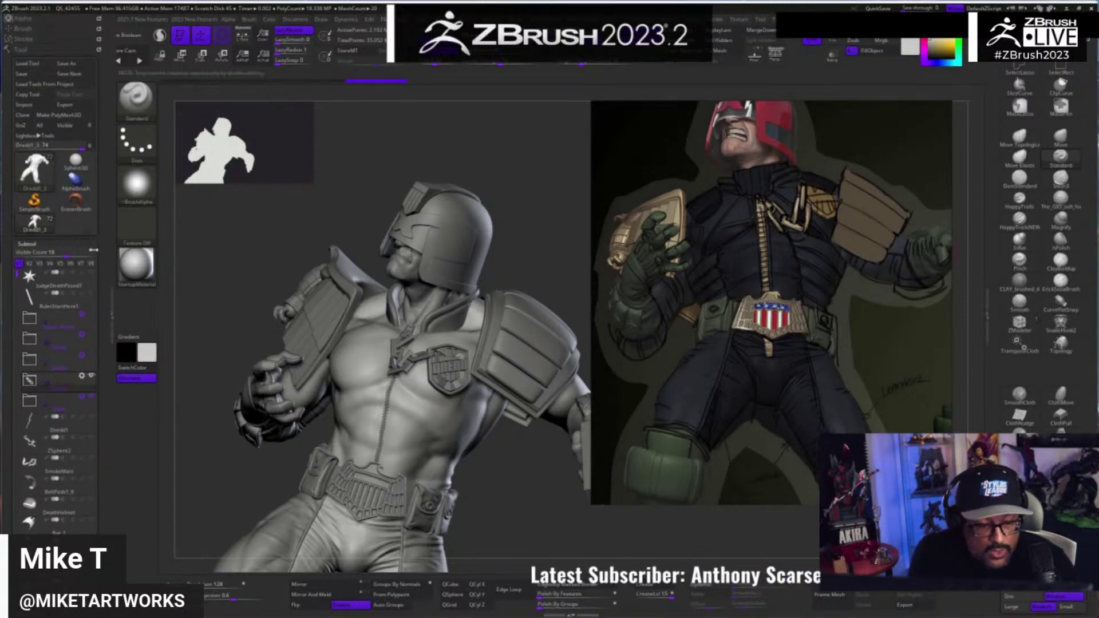
pyautogui.click(832, 41)
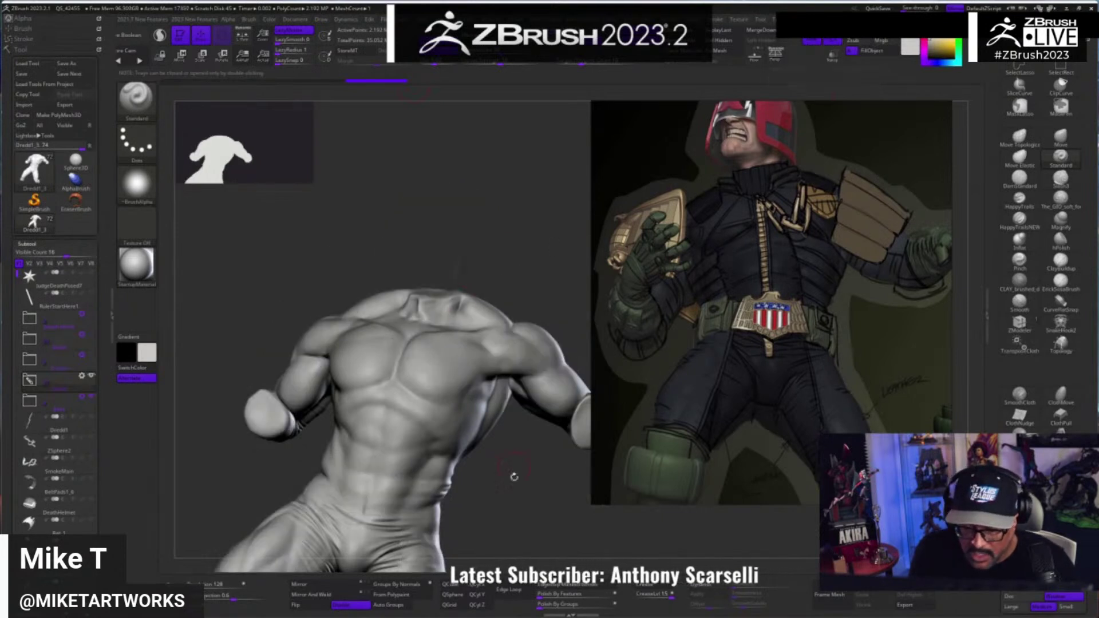
pyautogui.moveTo(537, 517)
pyautogui.mouseDown()
pyautogui.moveTo(524, 499)
pyautogui.moveTo(525, 508)
pyautogui.mouseUp()
pyautogui.moveTo(492, 461); pyautogui.dragTo(444, 451)
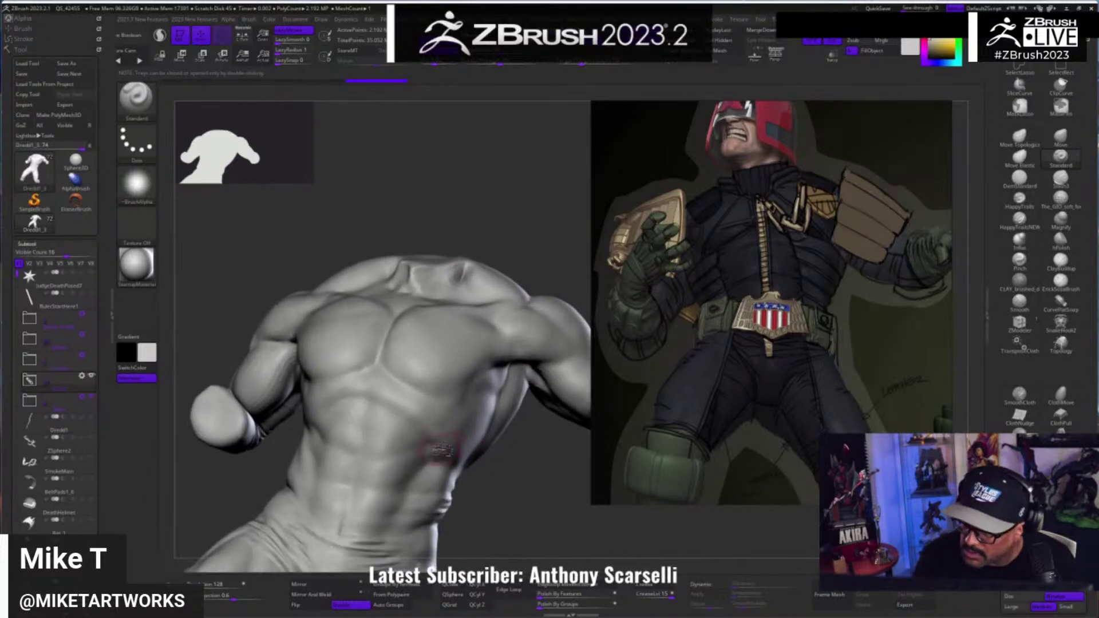
pyautogui.moveTo(512, 504)
pyautogui.mouseDown()
pyautogui.moveTo(499, 480)
pyautogui.moveTo(545, 505)
pyautogui.mouseUp()
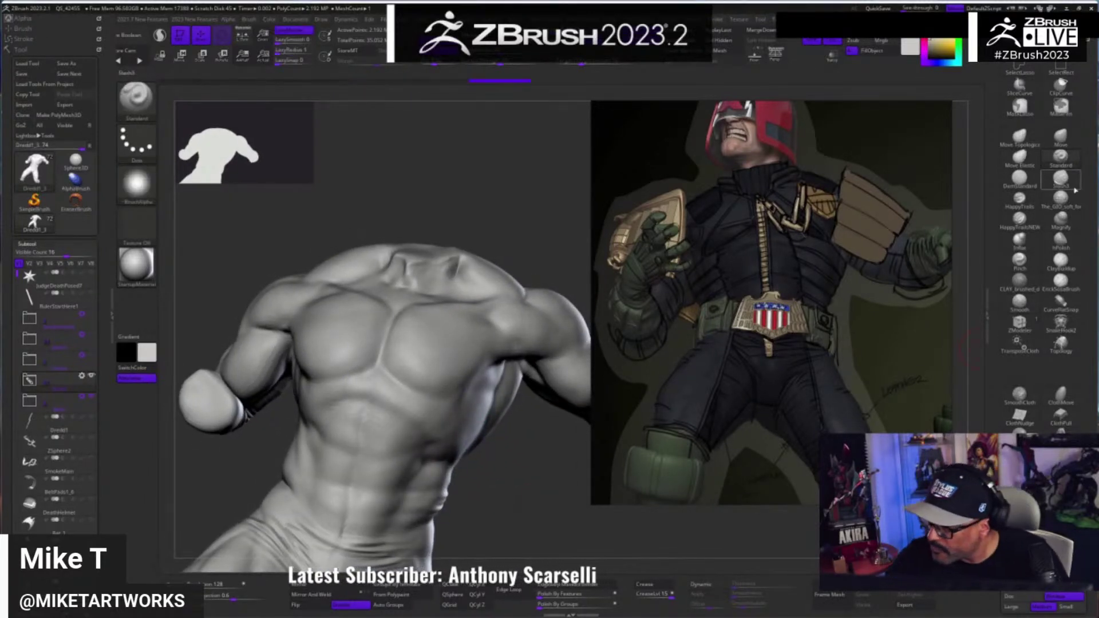
# - Sculpt the lower edge of Dredd's chest with the The_GIO_soft brush and smooth the transition into the ribcage
pyautogui.click(1061, 201)
pyautogui.moveTo(501, 475); pyautogui.dragTo(537, 482)
pyautogui.press('s')
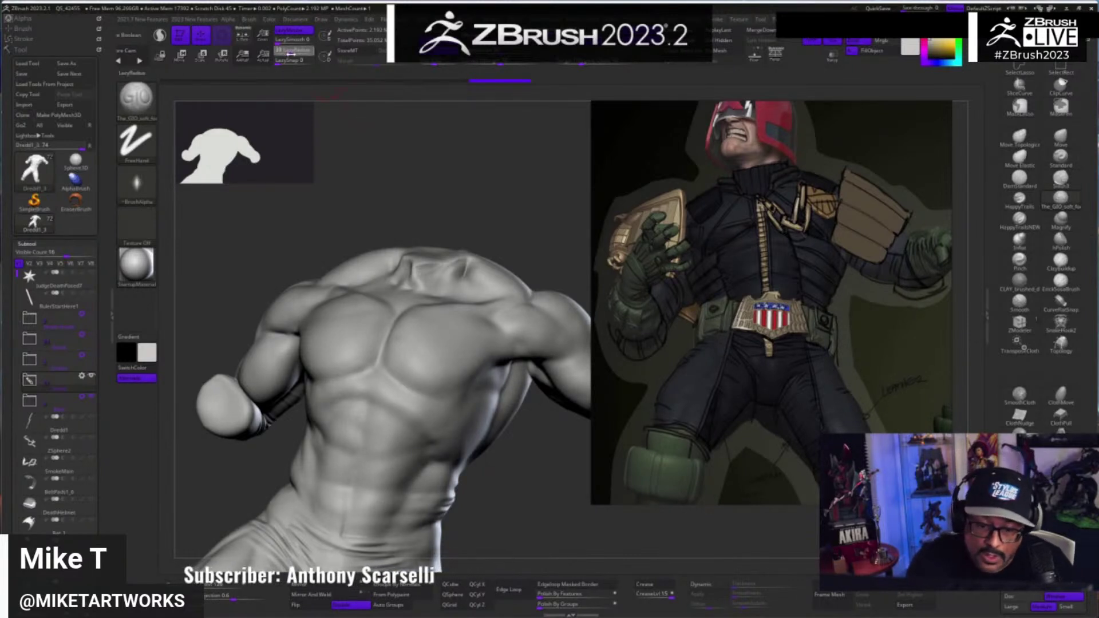
pyautogui.moveTo(521, 486); pyautogui.dragTo(505, 482)
pyautogui.moveTo(376, 351); pyautogui.dragTo(401, 387)
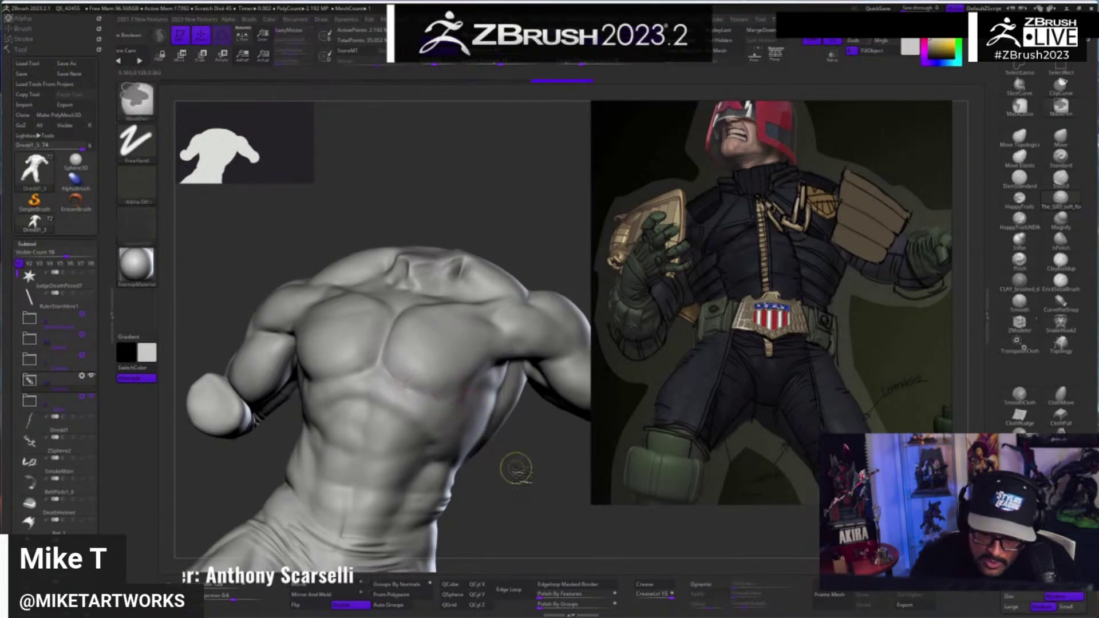
pyautogui.moveTo(382, 362); pyautogui.dragTo(424, 396)
pyautogui.press('shift')
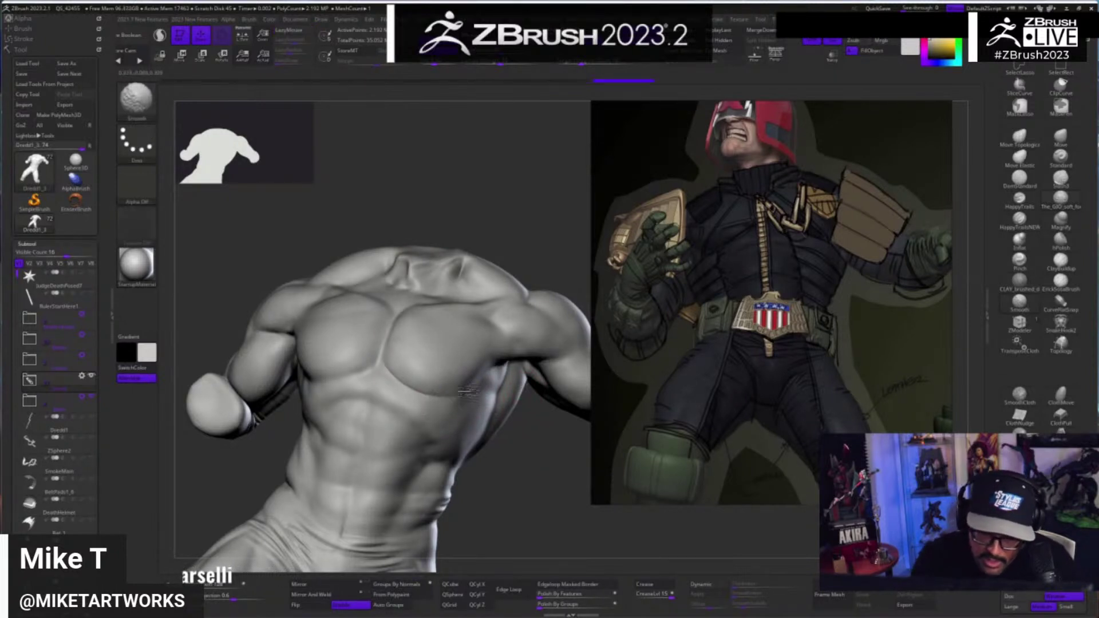
# - Refine and smooth the base of the sternum where the two pectoral muscles meet, checking it from slightly different angles
pyautogui.moveTo(462, 374); pyautogui.dragTo(497, 446, button='right')
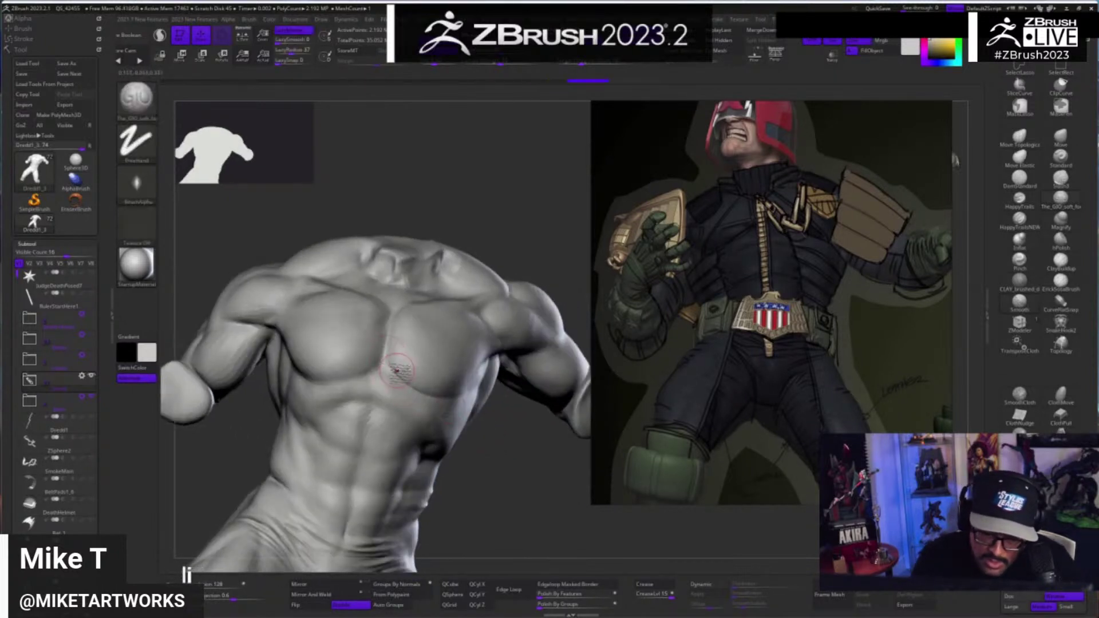
pyautogui.press('shift')
pyautogui.moveTo(479, 433)
pyautogui.mouseDown(button='right')
pyautogui.moveTo(531, 458)
pyautogui.moveTo(491, 439)
pyautogui.mouseUp(button='right')
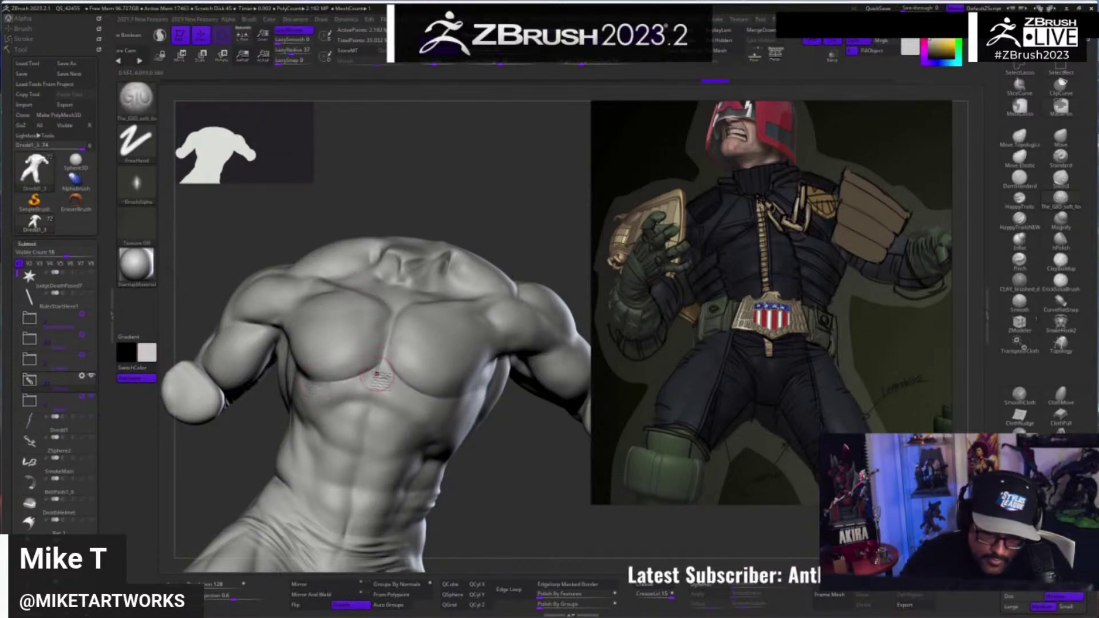
pyautogui.press('shift')
pyautogui.moveTo(504, 458)
pyautogui.mouseDown()
pyautogui.moveTo(530, 493)
pyautogui.moveTo(524, 452)
pyautogui.moveTo(521, 466)
pyautogui.moveTo(535, 458)
pyautogui.mouseUp()
# - Turn off Solo to show the full Dredd figure and smooth the chest beside the jacket zipper
pyautogui.click(833, 41)
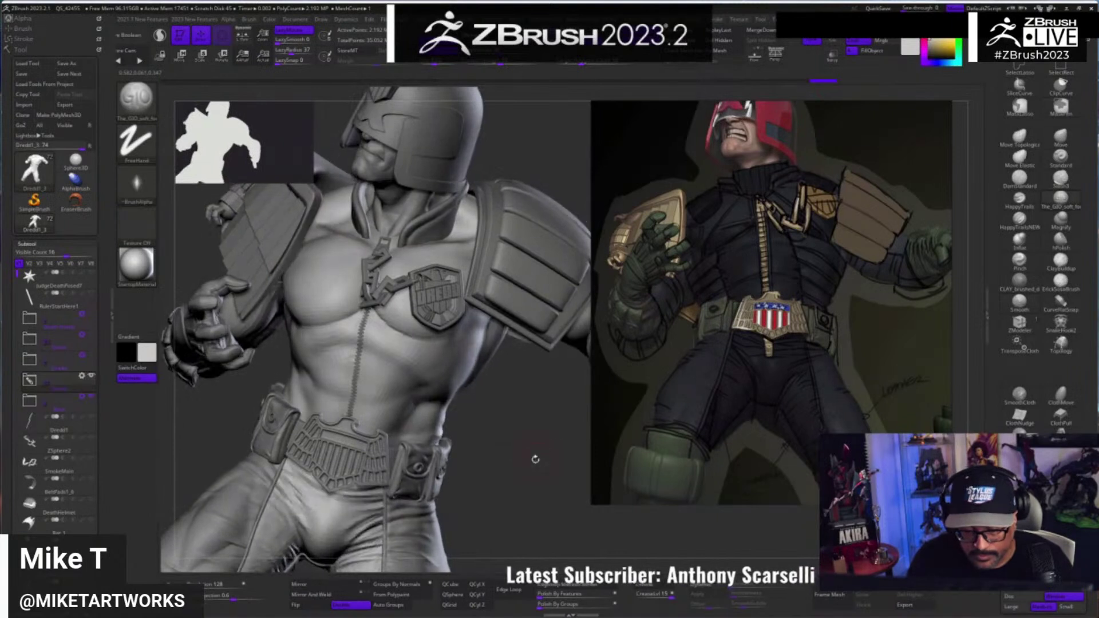
pyautogui.moveTo(380, 326)
pyautogui.keyDown('shift'); pyautogui.mouseDown()
pyautogui.moveTo(347, 323)
pyautogui.moveTo(358, 327)
pyautogui.mouseUp(); pyautogui.keyUp('shift')
pyautogui.moveTo(539, 460)
pyautogui.mouseDown()
pyautogui.moveTo(541, 476)
pyautogui.moveTo(535, 458)
pyautogui.mouseUp()
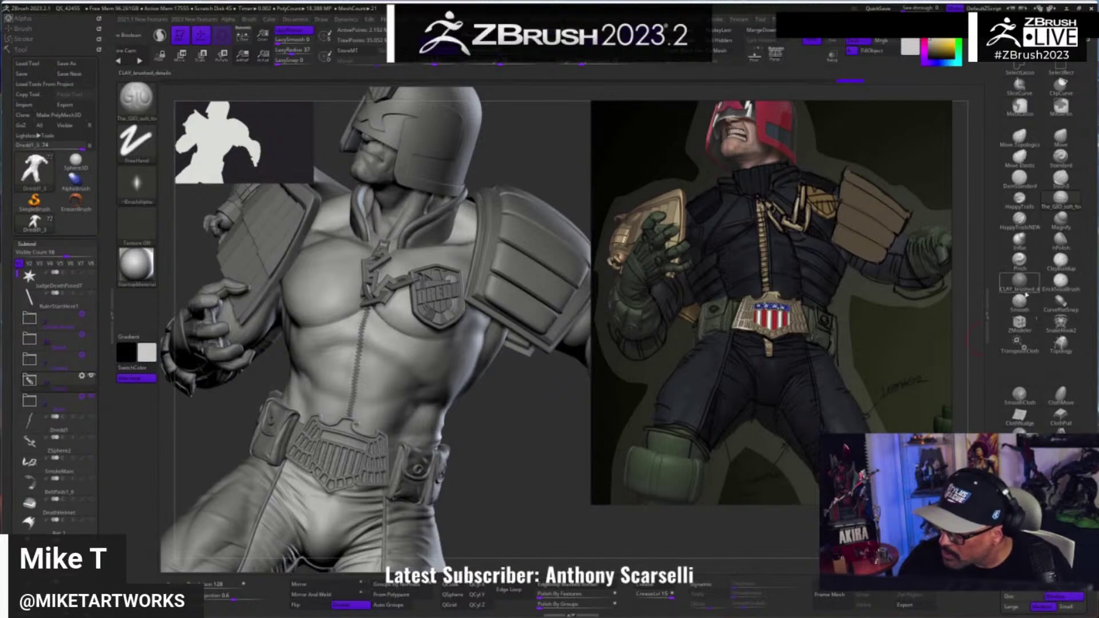
# - Build up the chest and abdomen along the zipper with a resized ClayBuildup brush
pyautogui.click(1061, 262)
pyautogui.press('s')
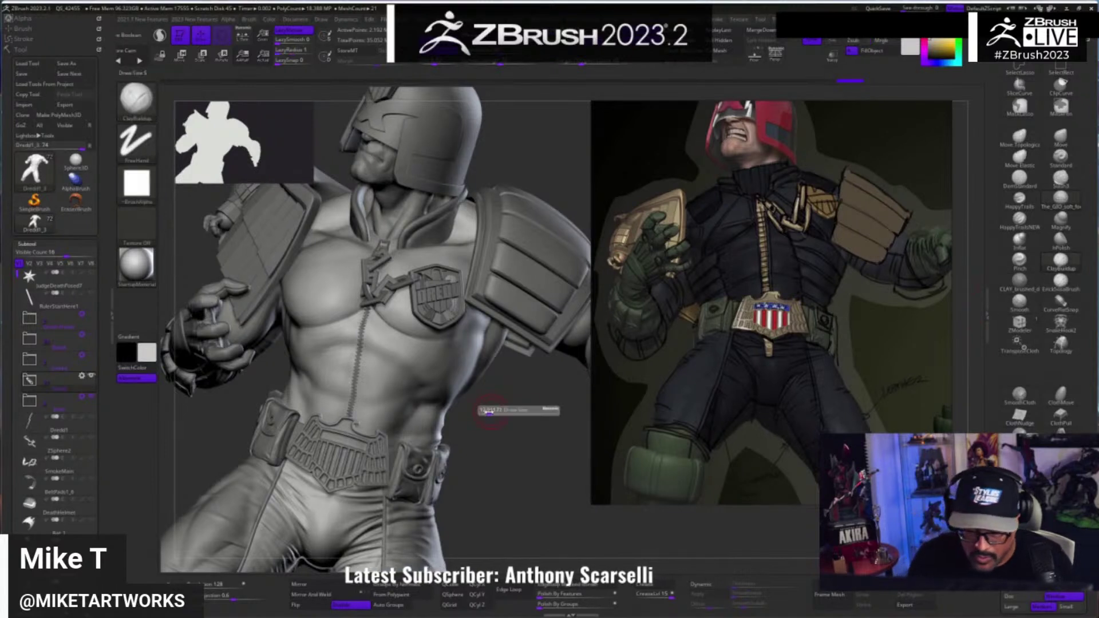
pyautogui.moveTo(486, 414); pyautogui.dragTo(482, 413)
pyautogui.moveTo(375, 338); pyautogui.dragTo(365, 307)
pyautogui.moveTo(355, 406); pyautogui.dragTo(353, 411)
pyautogui.moveTo(489, 458); pyautogui.dragTo(530, 475)
pyautogui.press('s')
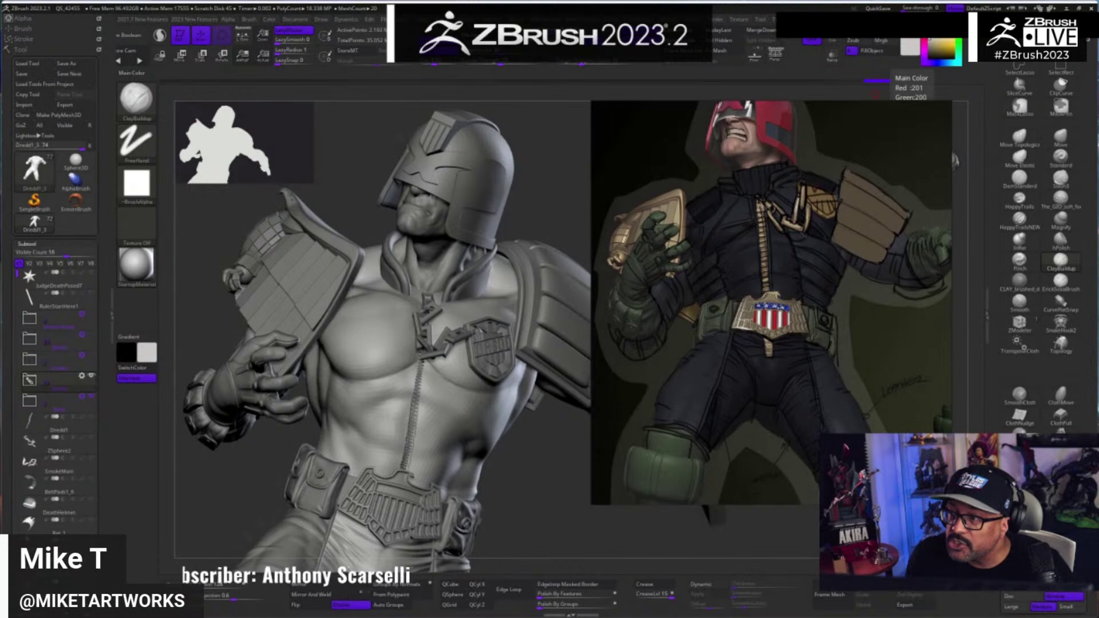
# - Shrink the costume reference window, reframe the full Dredd concept in it, and place the stream chat beside it to read
pyautogui.moveTo(868, 93); pyautogui.dragTo(945, 285)
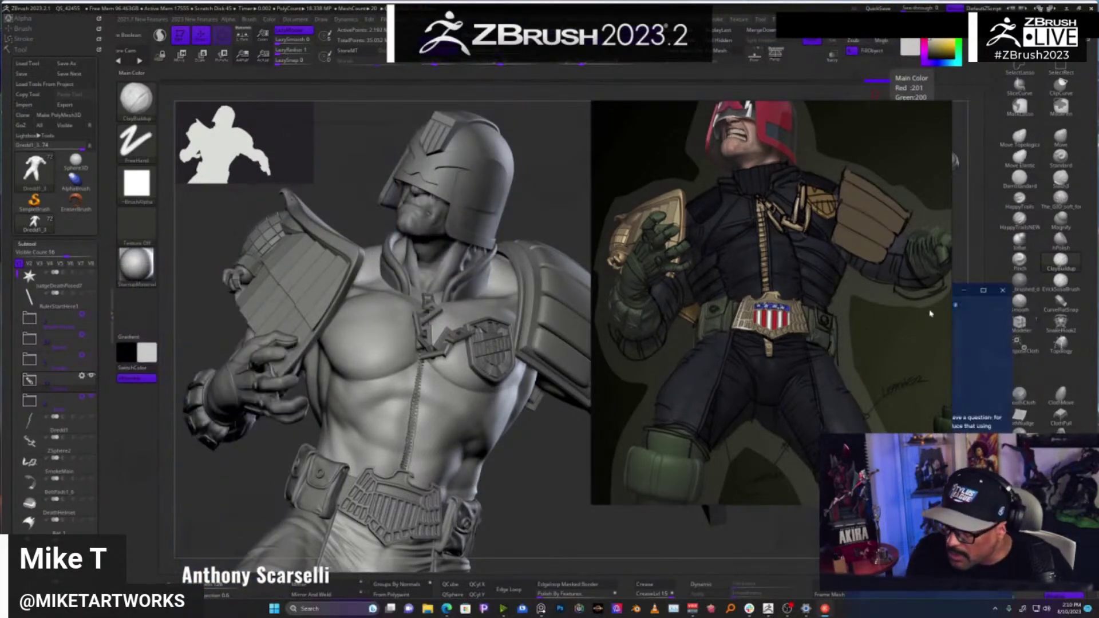
pyautogui.moveTo(805, 327)
pyautogui.mouseDown(button='right')
pyautogui.moveTo(759, 256)
pyautogui.moveTo(711, 409)
pyautogui.mouseUp(button='right')
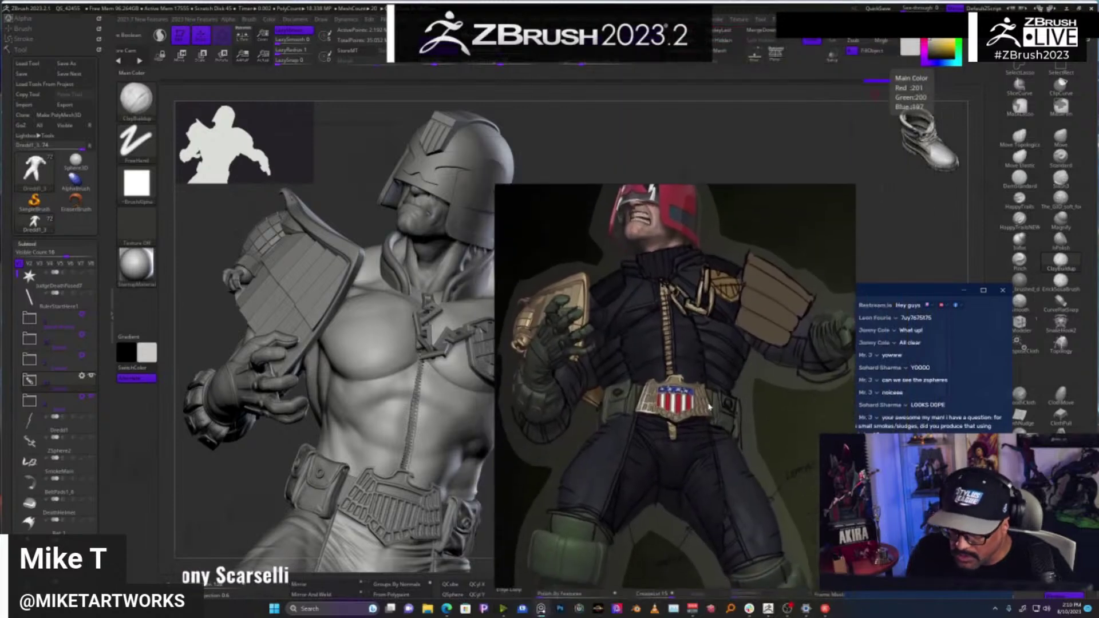
pyautogui.moveTo(855, 185); pyautogui.dragTo(767, 320)
pyautogui.moveTo(697, 460); pyautogui.dragTo(699, 295, button='right')
pyautogui.scroll(-2, 696, 294)
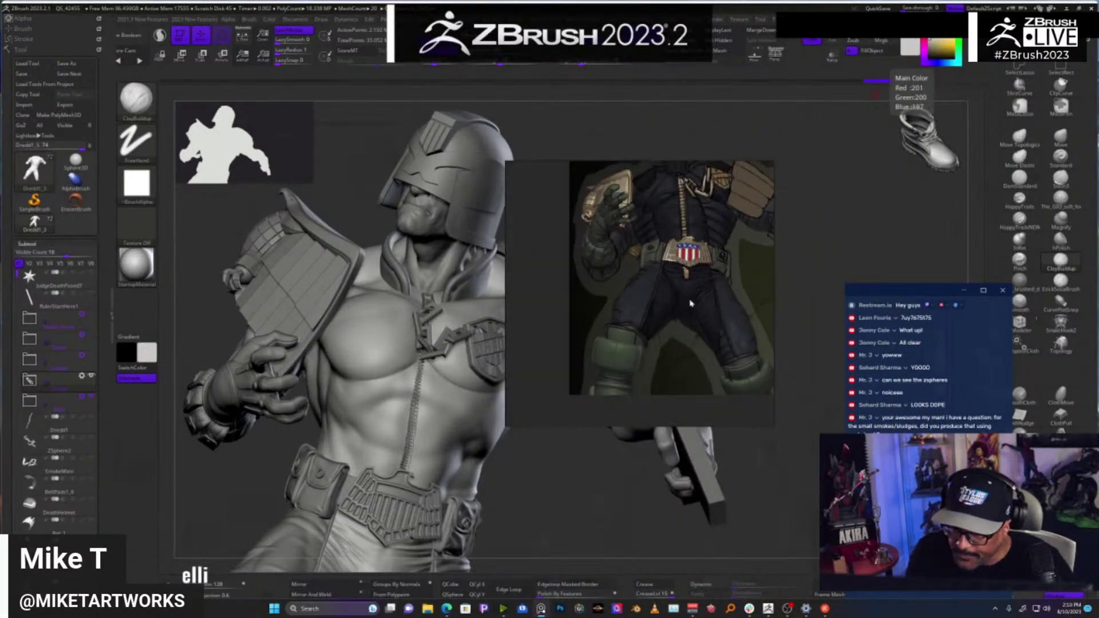
pyautogui.moveTo(672, 265); pyautogui.dragTo(628, 324, button='middle')
pyautogui.moveTo(643, 332); pyautogui.dragTo(639, 245, button='right')
pyautogui.moveTo(913, 291); pyautogui.dragTo(853, 80)
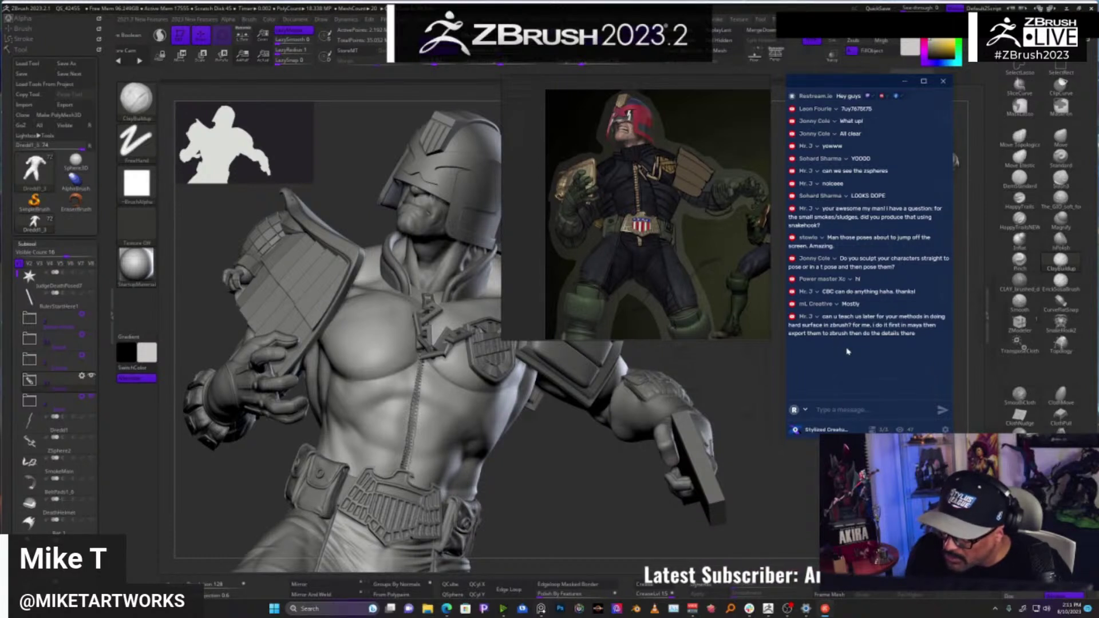
# - Select the Eagle1 shoulder pad subtool and turn Dredd toward a straight front view
pyautogui.click(779, 505)
pyautogui.moveTo(778, 505); pyautogui.dragTo(831, 519)
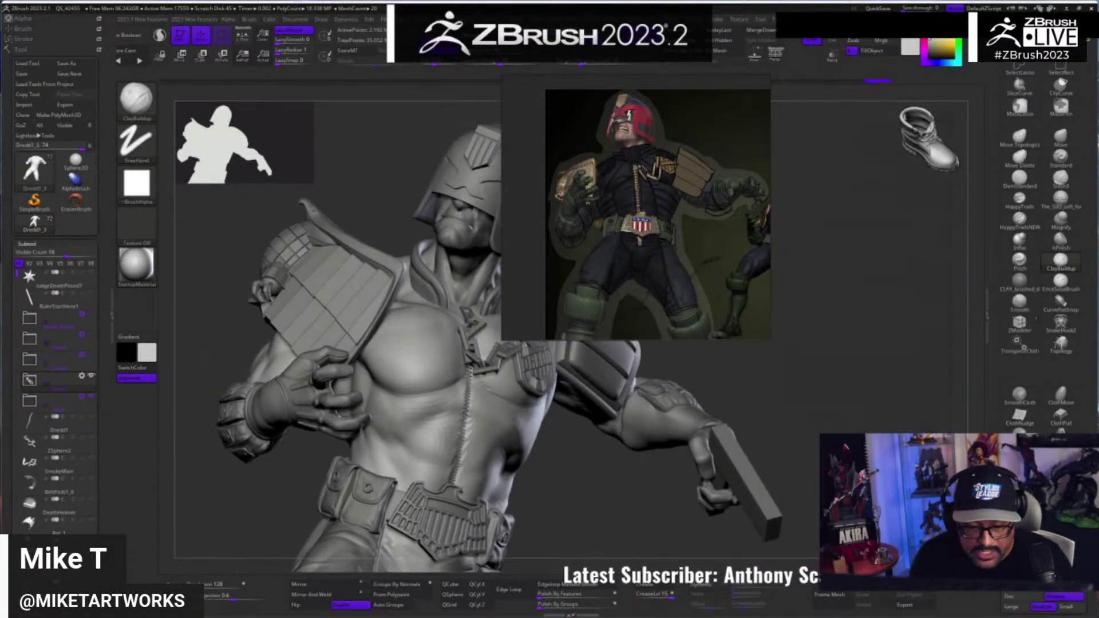
pyautogui.keyDown('alt'); pyautogui.click(372, 318); pyautogui.keyUp('alt')
pyautogui.moveTo(369, 316); pyautogui.dragTo(526, 347)
pyautogui.moveTo(633, 553); pyautogui.dragTo(654, 530)
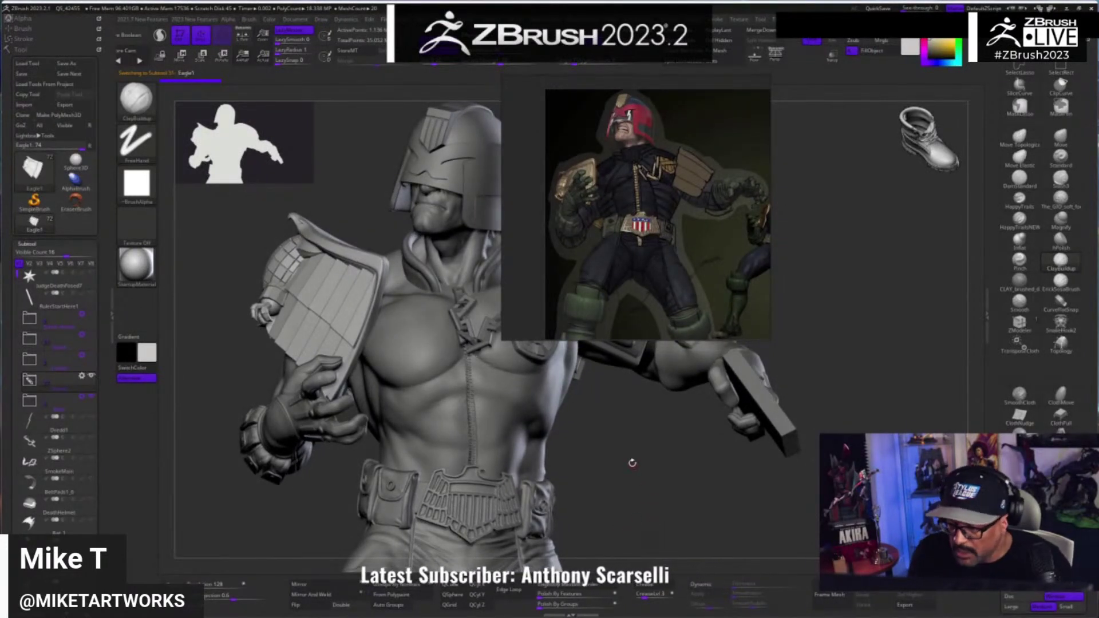
# - Zoom out the reference board, move it over the torso, and look through the Dredd comic artwork
pyautogui.scroll(-5, 647, 215)
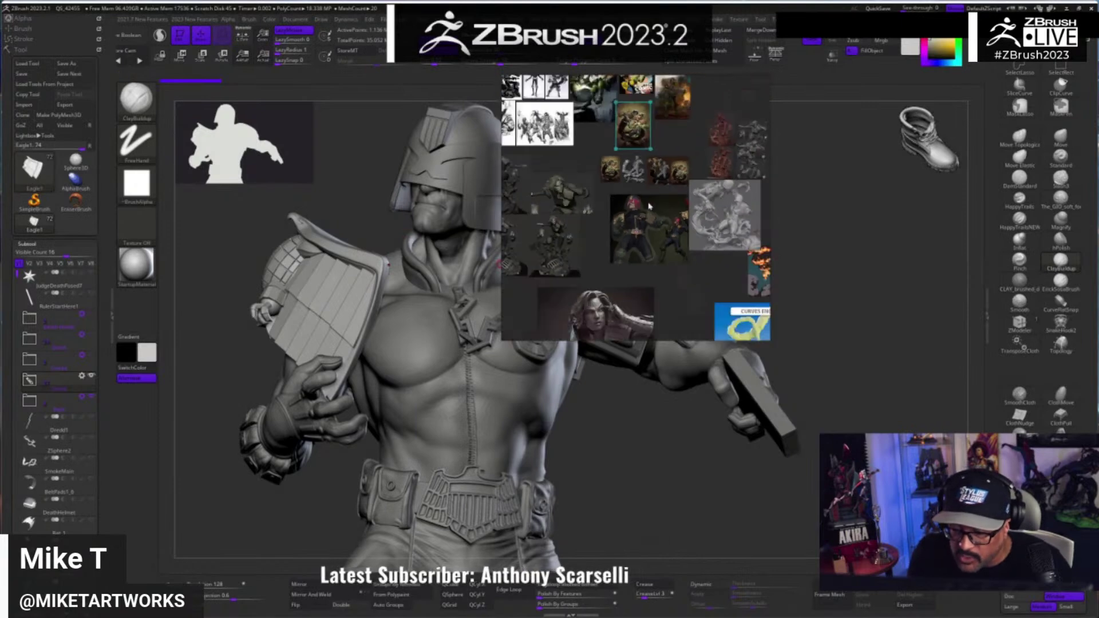
pyautogui.moveTo(624, 202); pyautogui.dragTo(593, 392, button='right')
pyautogui.moveTo(607, 382); pyautogui.dragTo(543, 429, button='middle')
pyautogui.moveTo(566, 427); pyautogui.dragTo(523, 438, button='right')
pyautogui.moveTo(523, 427); pyautogui.dragTo(618, 458, button='middle')
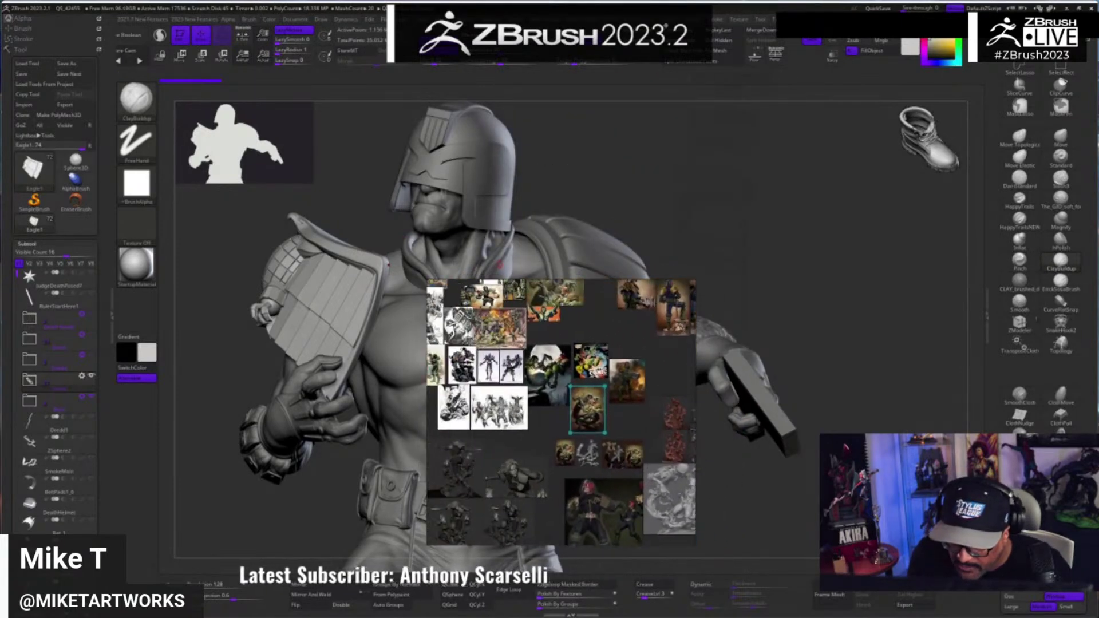
pyautogui.scroll(3, 521, 406)
pyautogui.scroll(-3, 539, 442)
pyautogui.moveTo(541, 443); pyautogui.dragTo(617, 482, button='middle')
pyautogui.scroll(4, 554, 314)
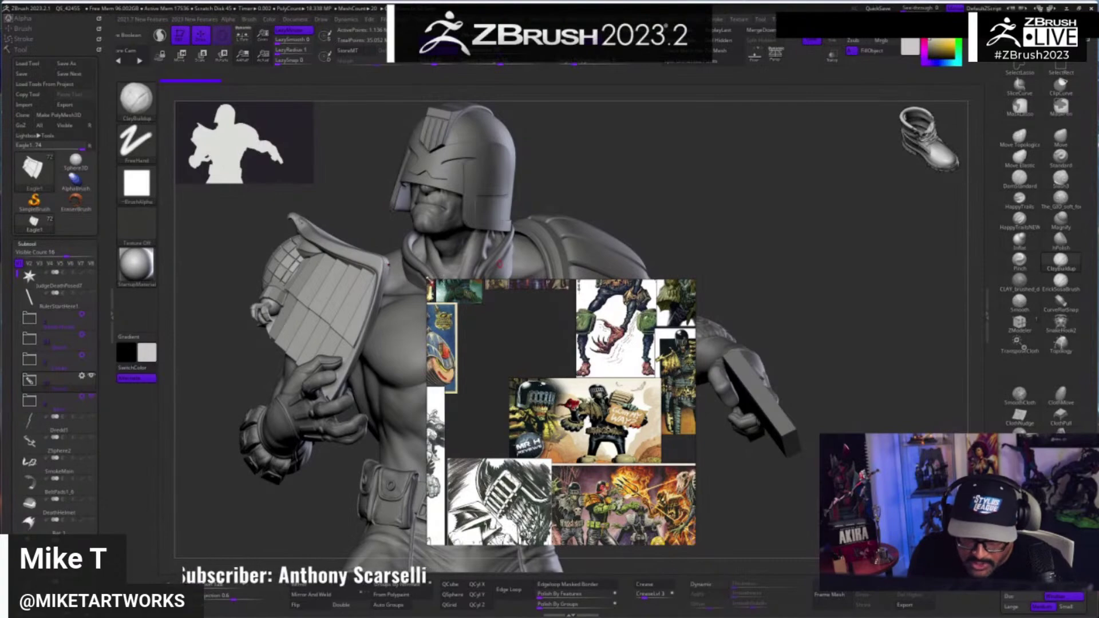
# - Search the enlarged reference board for the painting of Judge Death grabbing Dredd's gun and zoom in on it
pyautogui.scroll(-5, 401, 271)
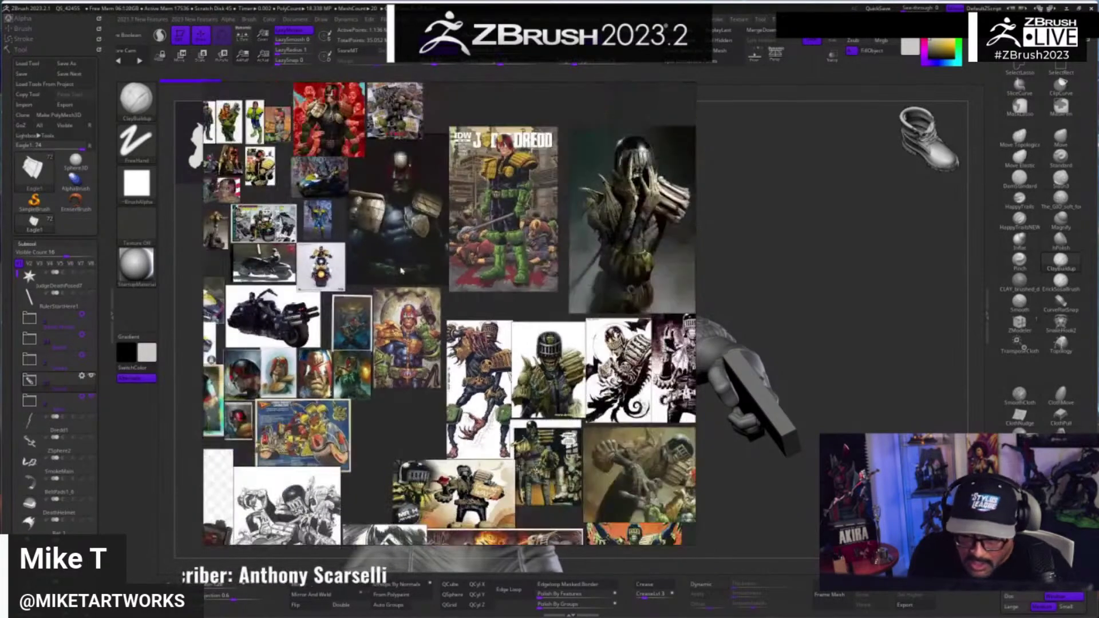
pyautogui.scroll(2, 401, 270)
pyautogui.moveTo(401, 271); pyautogui.dragTo(337, 330, button='middle')
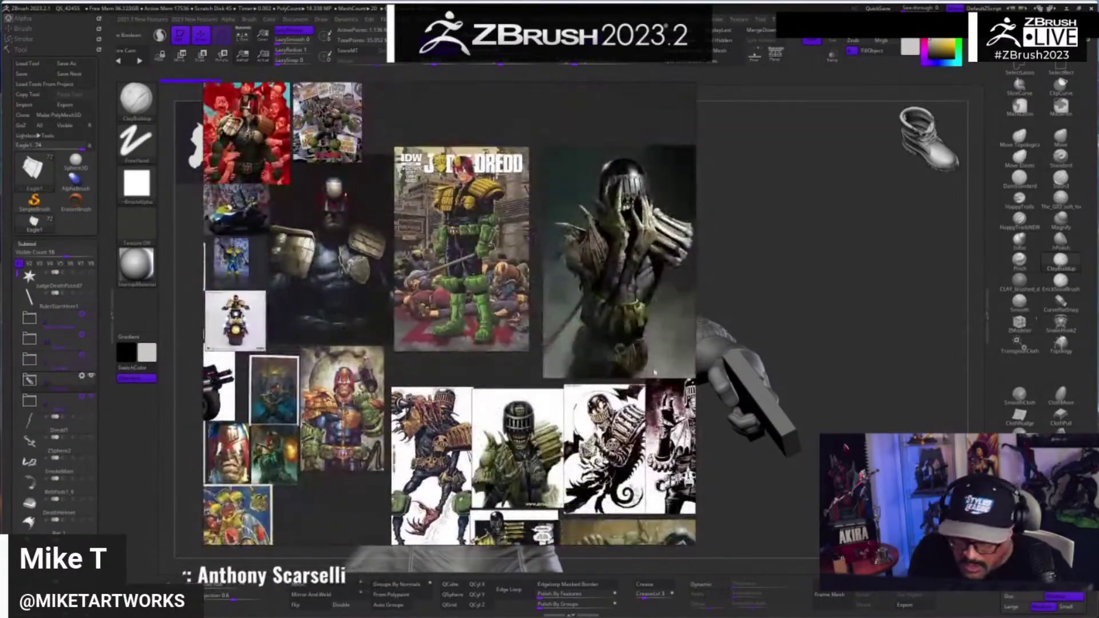
pyautogui.moveTo(625, 369); pyautogui.dragTo(483, 276, button='middle')
pyautogui.scroll(-2, 481, 281)
pyautogui.moveTo(477, 438); pyautogui.dragTo(497, 338, button='middle')
pyautogui.scroll(5, 481, 349)
pyautogui.scroll(4, 480, 354)
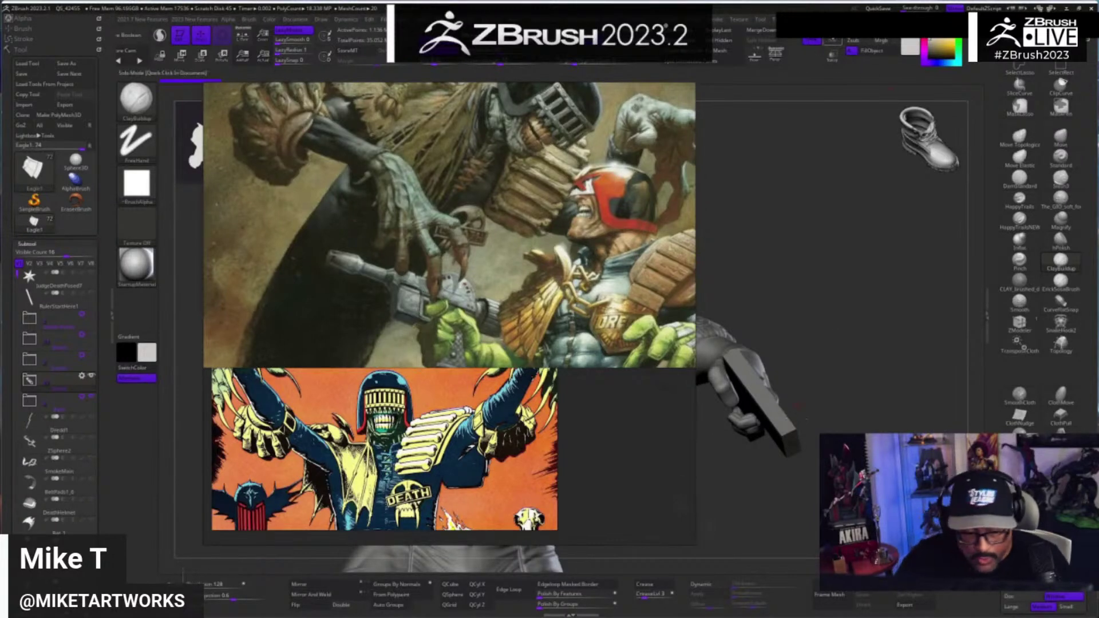
# - Crop the reference window to the gun in the Judge Death painting and park it beside Dredd's gun arm
pyautogui.moveTo(428, 309); pyautogui.dragTo(517, 329, button='right')
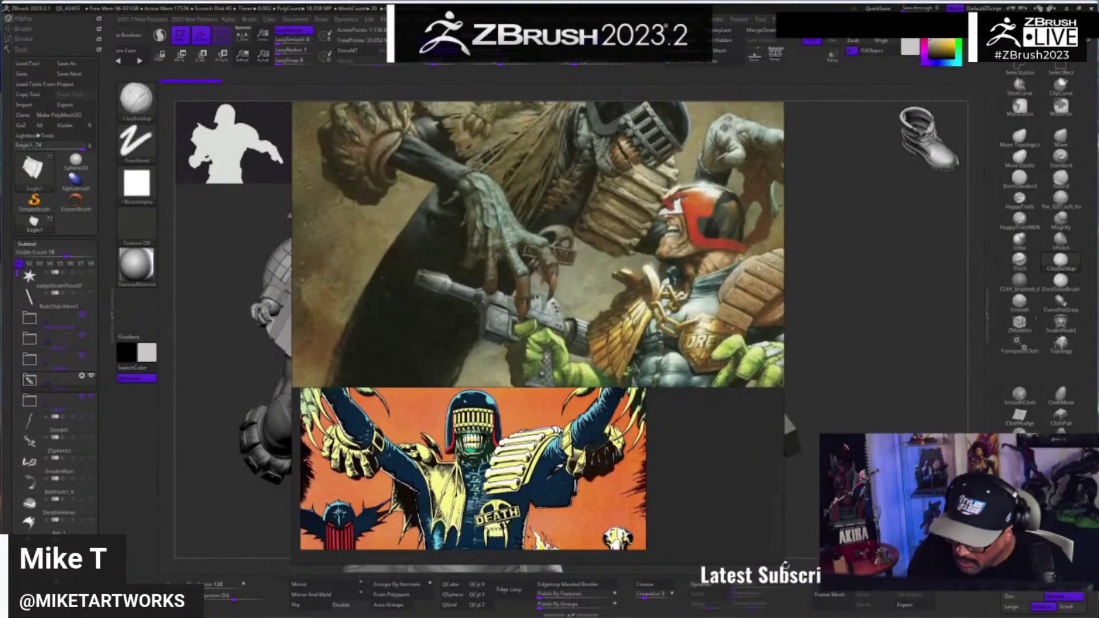
pyautogui.moveTo(780, 564); pyautogui.dragTo(590, 335)
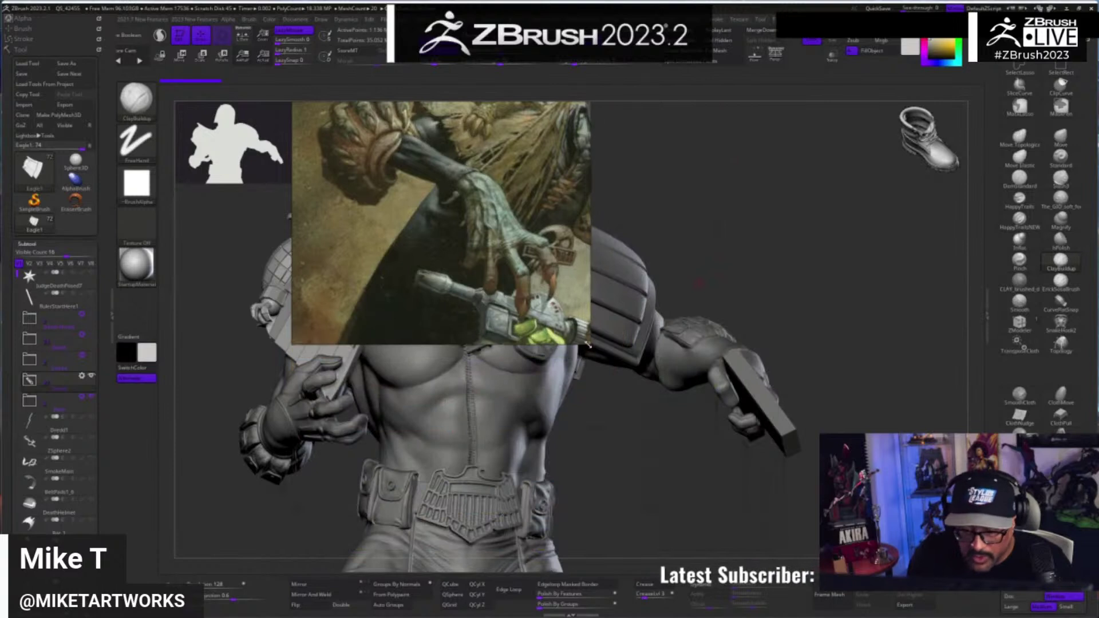
pyautogui.moveTo(472, 220); pyautogui.dragTo(363, 105, button='middle')
pyautogui.scroll(2, 367, 106)
pyautogui.moveTo(447, 173); pyautogui.dragTo(337, 181, button='right')
pyautogui.moveTo(338, 181); pyautogui.dragTo(376, 177)
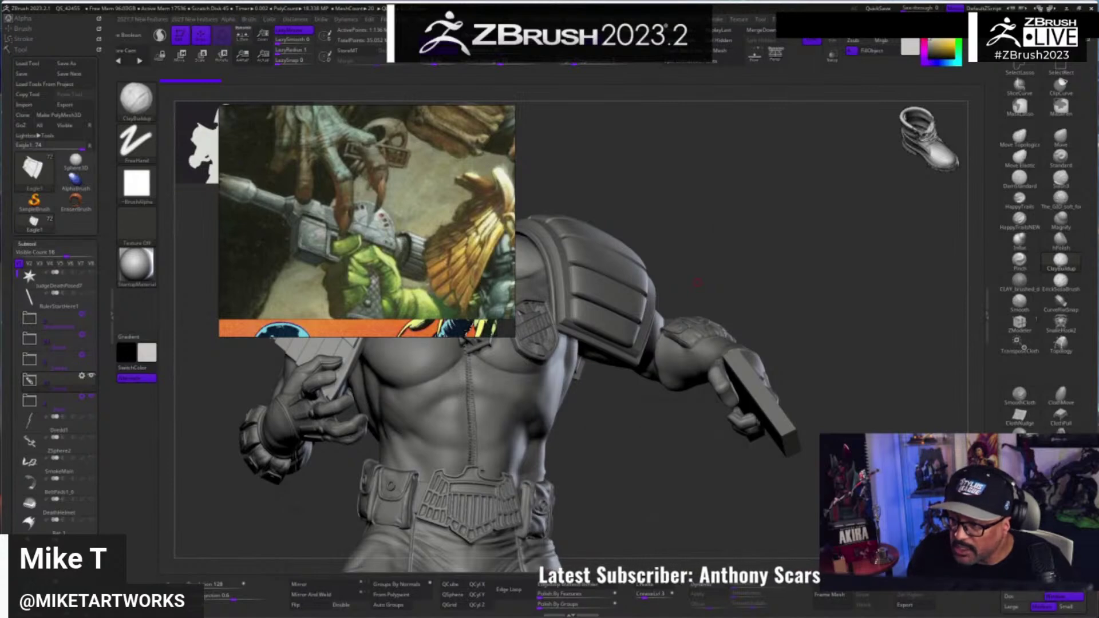
pyautogui.hotkey('alt', 'Tab')
pyautogui.moveTo(837, 86); pyautogui.dragTo(760, 66)
pyautogui.hotkey('alt', 'Tab')
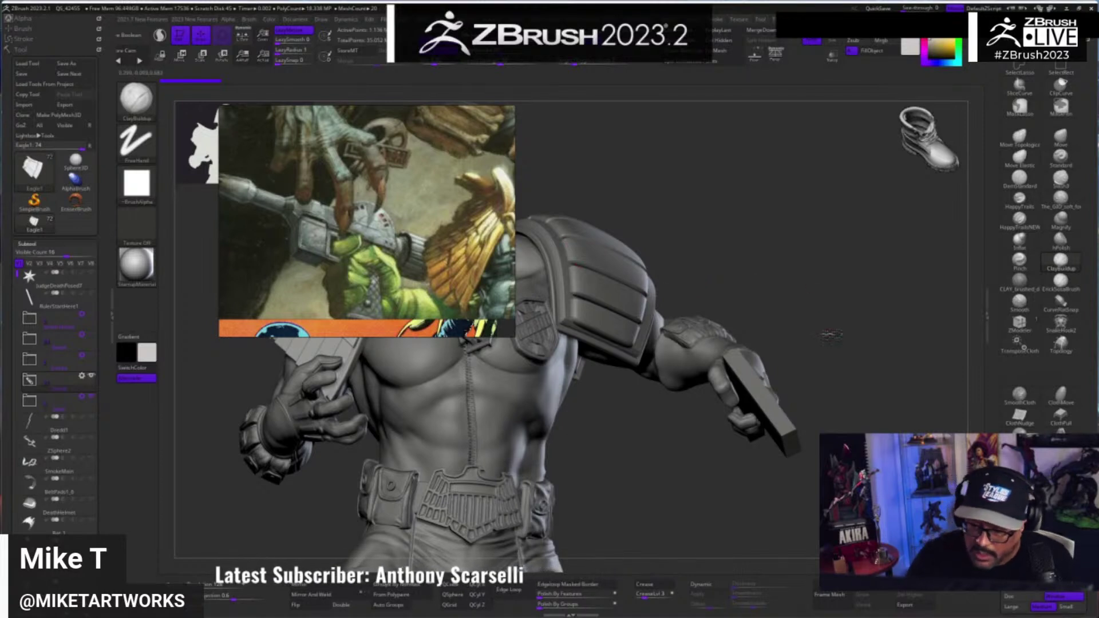
# - Select the merged glove and placeholder gun subtool, isolate it with Solo, and frame the gun from the side
pyautogui.keyDown('alt'); pyautogui.click(793, 437); pyautogui.keyUp('alt')
pyautogui.moveTo(847, 240); pyautogui.dragTo(807, 482)
pyautogui.keyDown('alt'); pyautogui.moveTo(724, 471); pyautogui.dragTo(973, 418); pyautogui.keyUp('alt')
pyautogui.moveTo(653, 424); pyautogui.dragTo(653, 347)
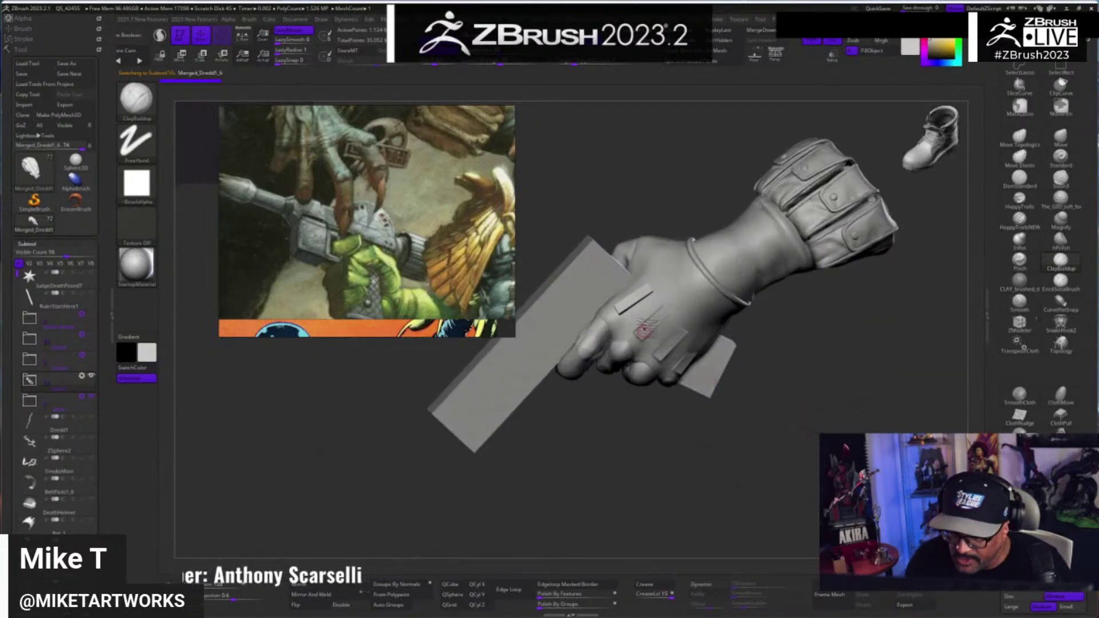
pyautogui.moveTo(754, 418)
pyautogui.mouseDown()
pyautogui.moveTo(790, 429)
pyautogui.moveTo(768, 431)
pyautogui.moveTo(796, 445)
pyautogui.moveTo(776, 458)
pyautogui.moveTo(780, 471)
pyautogui.moveTo(778, 449)
pyautogui.moveTo(754, 440)
pyautogui.moveTo(767, 434)
pyautogui.mouseUp()
# - Find the glove-and-gun subtool in the opened Dredd folder, regroup its separate parts into polygroups, and display them with PolyFrame
pyautogui.click(29, 379)
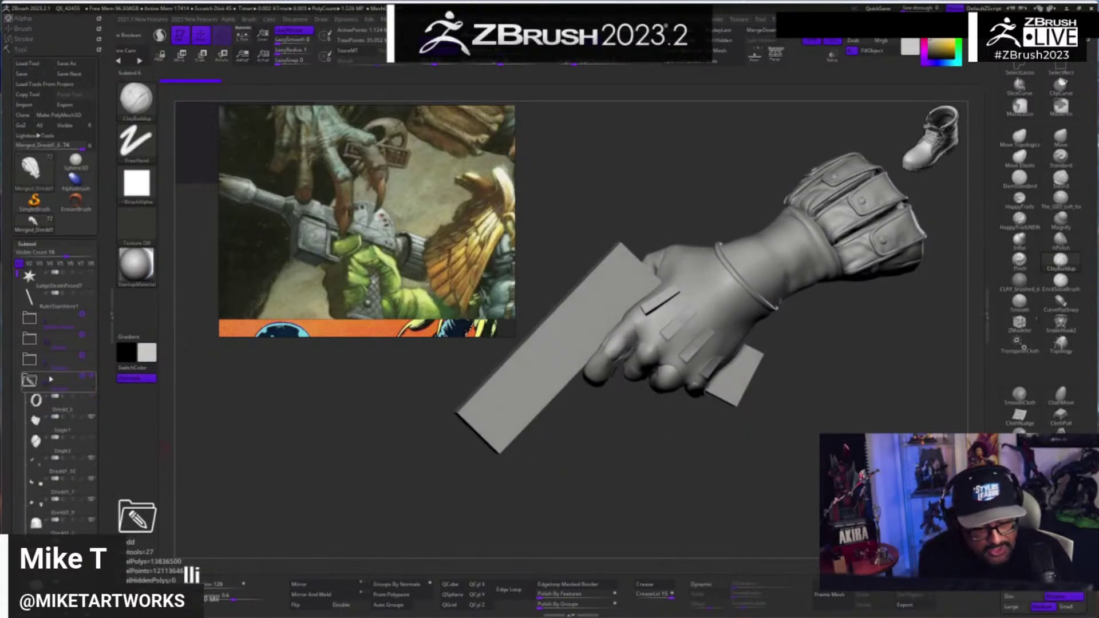
pyautogui.moveTo(17, 275); pyautogui.dragTo(14, 397)
pyautogui.scroll(-2, 14, 397)
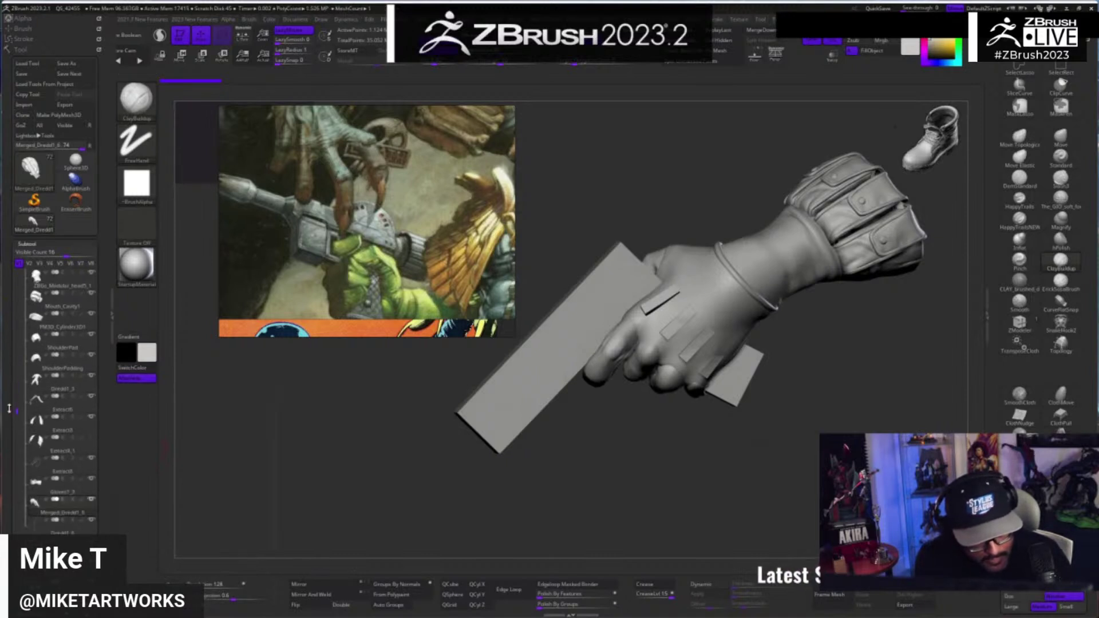
pyautogui.moveTo(704, 470); pyautogui.dragTo(774, 430)
pyautogui.press('space')
pyautogui.click(790, 523)
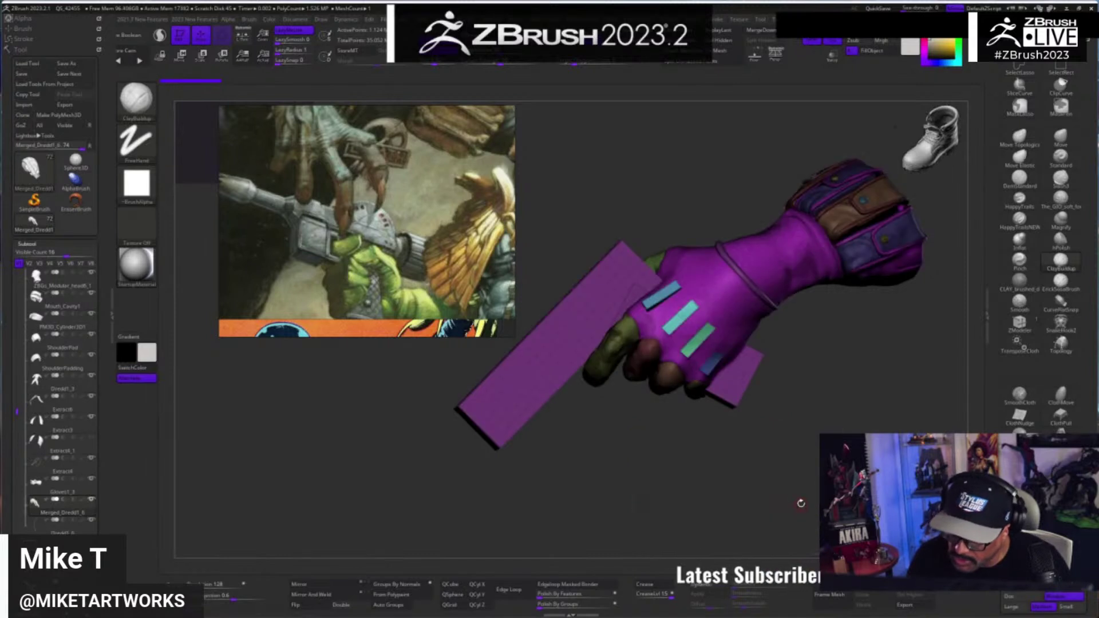
pyautogui.hotkey('shift', 'f')
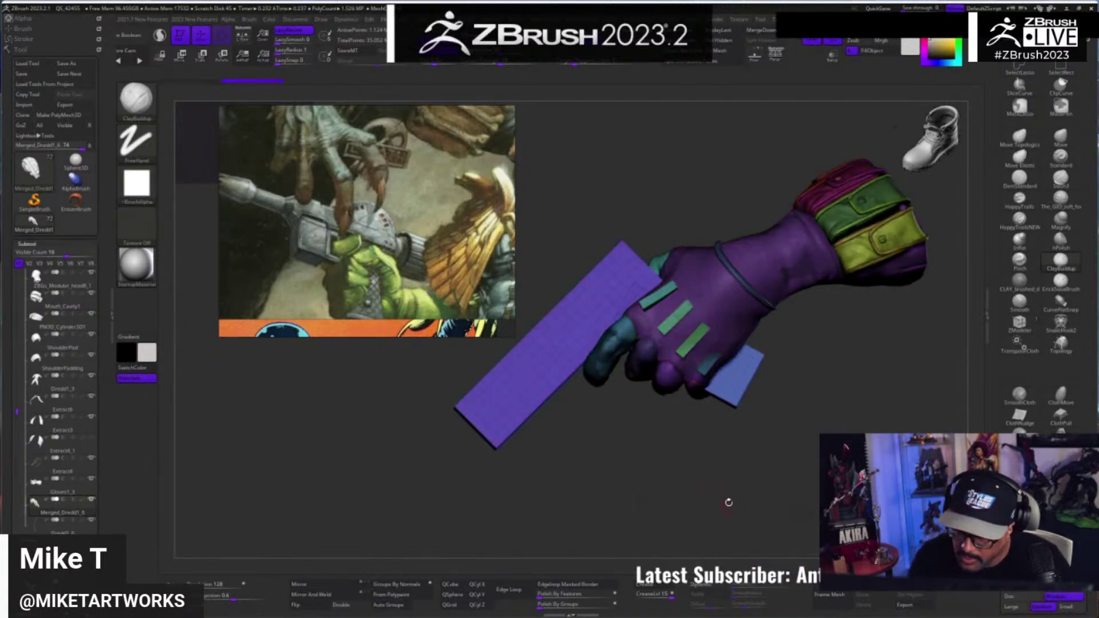
# - Isolate the gun's barrel and grip blocks by hiding all glove polygroups
pyautogui.keyDown('ctrl'); pyautogui.keyDown('shift'); pyautogui.click(741, 404); pyautogui.keyUp('shift'); pyautogui.keyUp('ctrl')
pyautogui.keyDown('ctrl'); pyautogui.keyDown('shift'); pyautogui.moveTo(749, 458); pyautogui.dragTo(712, 514); pyautogui.keyUp('shift'); pyautogui.keyUp('ctrl')
pyautogui.keyDown('ctrl'); pyautogui.keyDown('shift'); pyautogui.click(576, 341); pyautogui.keyUp('shift'); pyautogui.keyUp('ctrl')
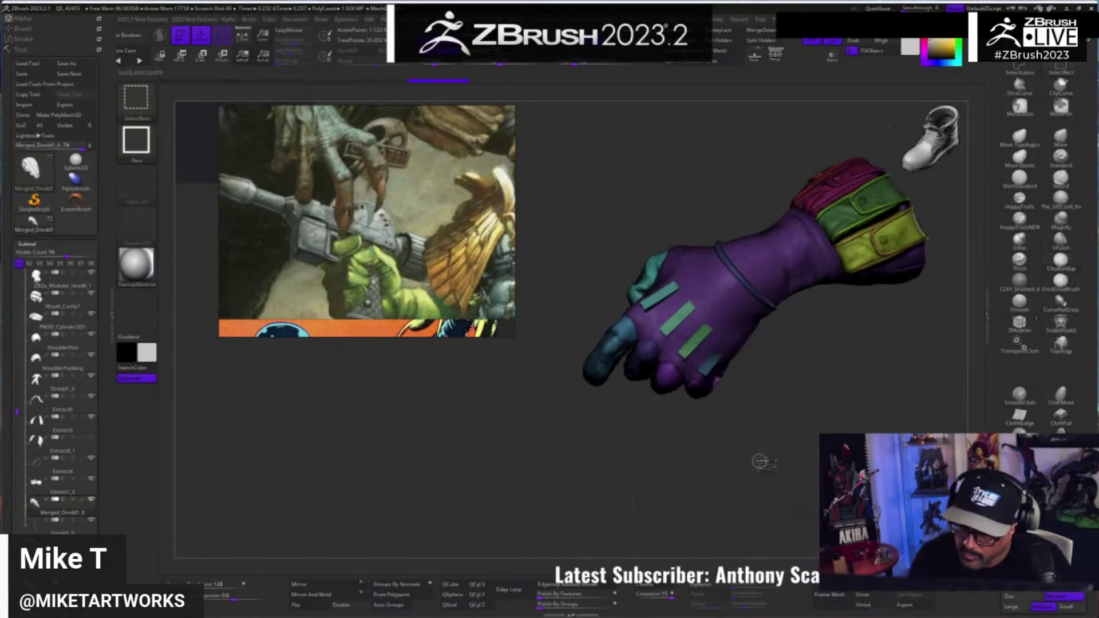
pyautogui.keyDown('ctrl'); pyautogui.keyDown('shift'); pyautogui.moveTo(759, 462); pyautogui.dragTo(750, 476); pyautogui.keyUp('shift'); pyautogui.keyUp('ctrl')
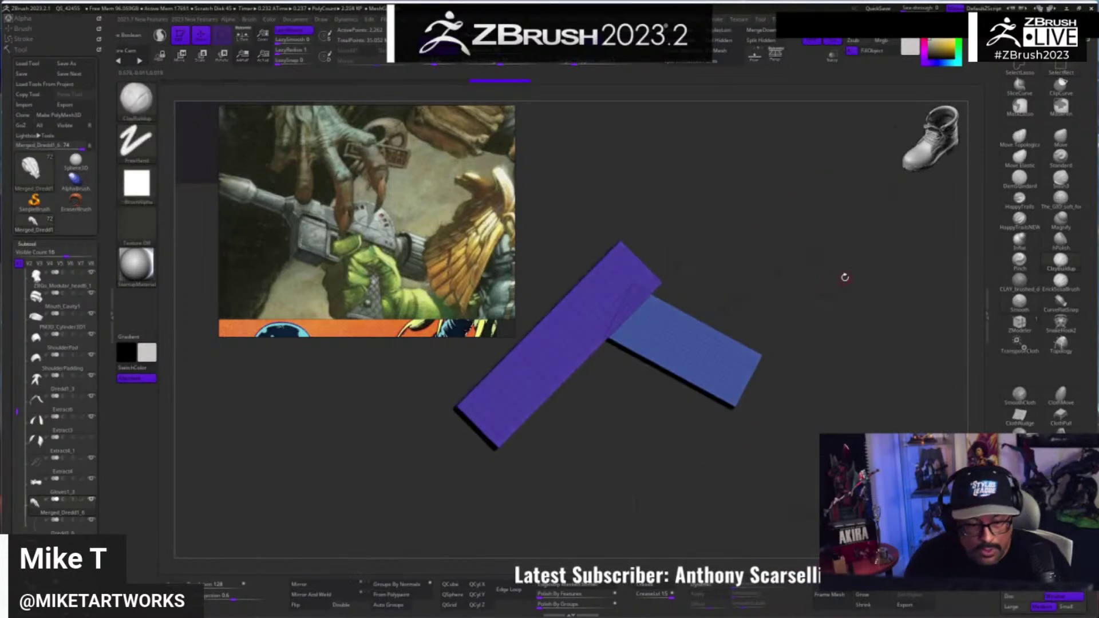
# - Clone the isolated gun blocks into a separate tool and switch to that tool's subtool options
pyautogui.scroll(-1, 102, 334)
pyautogui.scroll(1, 103, 334)
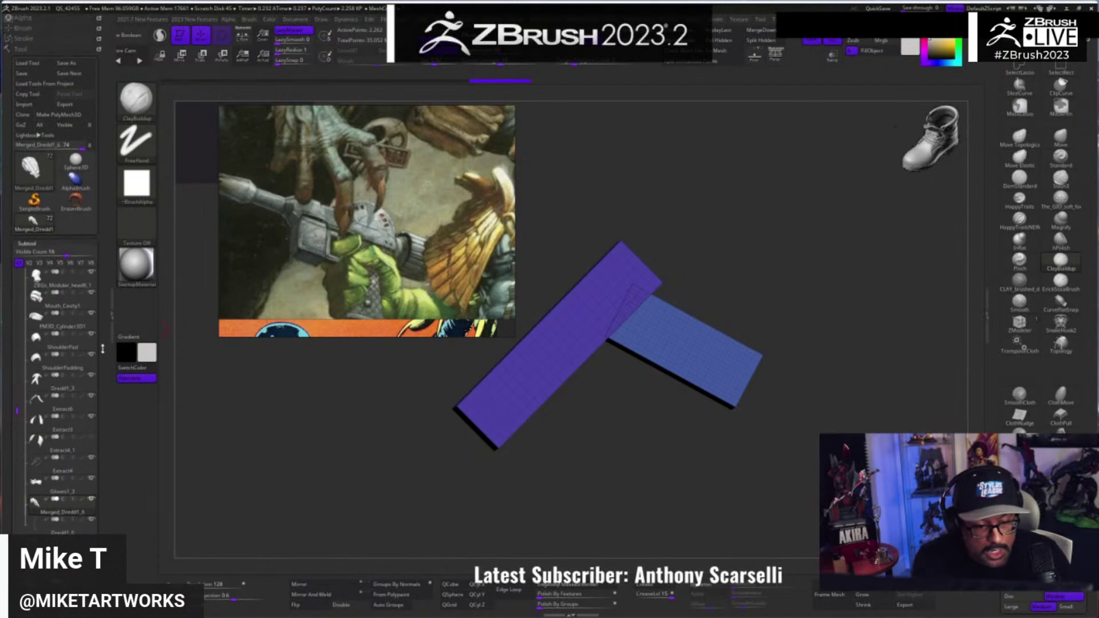
pyautogui.click(39, 126)
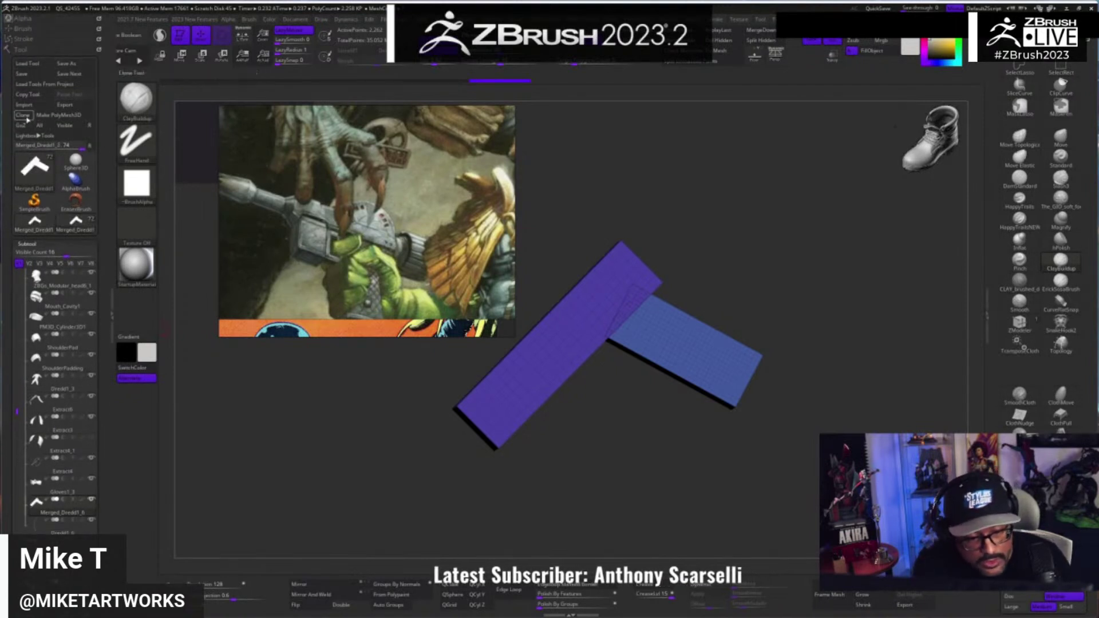
pyautogui.keyDown('alt'); pyautogui.moveTo(747, 453); pyautogui.dragTo(741, 434); pyautogui.keyUp('alt')
pyautogui.moveTo(102, 519); pyautogui.dragTo(101, 466)
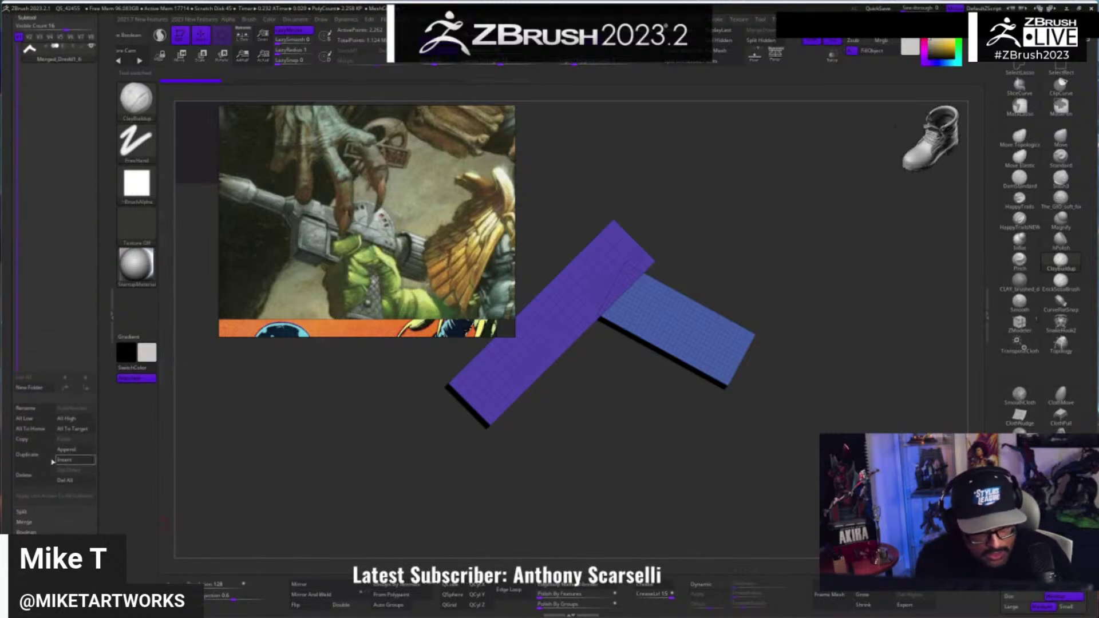
# - Reveal the full glove-and-gun mesh and leave a canvas snapshot of it above the working copy for reference
pyautogui.keyDown('shift'); pyautogui.moveTo(846, 299); pyautogui.dragTo(878, 292); pyautogui.keyUp('shift')
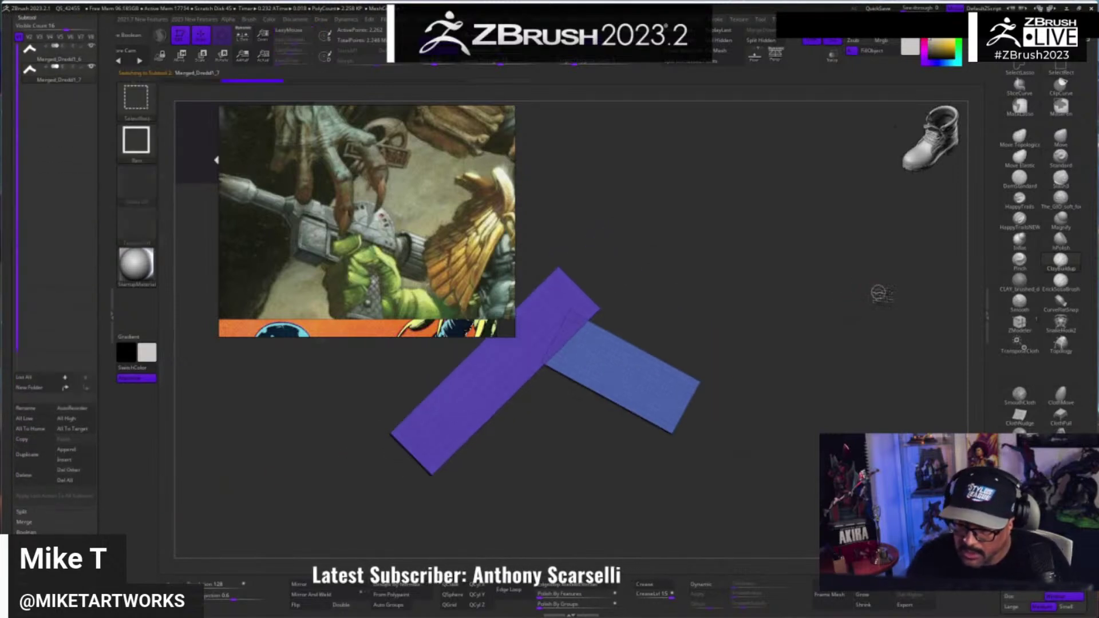
pyautogui.keyDown('ctrl'); pyautogui.keyDown('shift'); pyautogui.click(870, 327); pyautogui.keyUp('shift'); pyautogui.keyUp('ctrl')
pyautogui.keyDown('alt'); pyautogui.moveTo(775, 452); pyautogui.dragTo(909, 406); pyautogui.keyUp('alt')
pyautogui.hotkey('shift', 's')
pyautogui.keyDown('alt'); pyautogui.moveTo(907, 359); pyautogui.dragTo(819, 572); pyautogui.keyUp('alt')
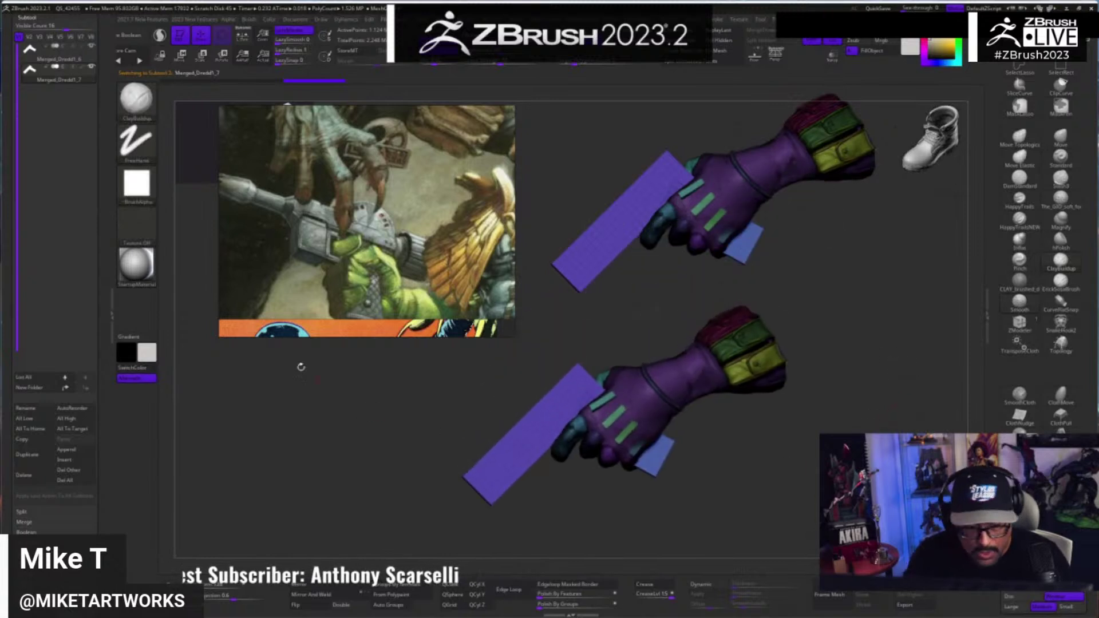
# - Isolate the barrel and grip polygroups in the working copy and delete the hidden glove geometry
pyautogui.hotkey('ctrl', 'shift')
pyautogui.keyDown('ctrl'); pyautogui.keyDown('shift'); pyautogui.click(666, 458); pyautogui.keyUp('shift'); pyautogui.keyUp('ctrl')
pyautogui.keyDown('ctrl'); pyautogui.keyDown('shift'); pyautogui.moveTo(720, 438); pyautogui.dragTo(689, 473); pyautogui.keyUp('shift'); pyautogui.keyUp('ctrl')
pyautogui.keyDown('ctrl'); pyautogui.keyDown('shift'); pyautogui.click(566, 419); pyautogui.keyUp('shift'); pyautogui.keyUp('ctrl')
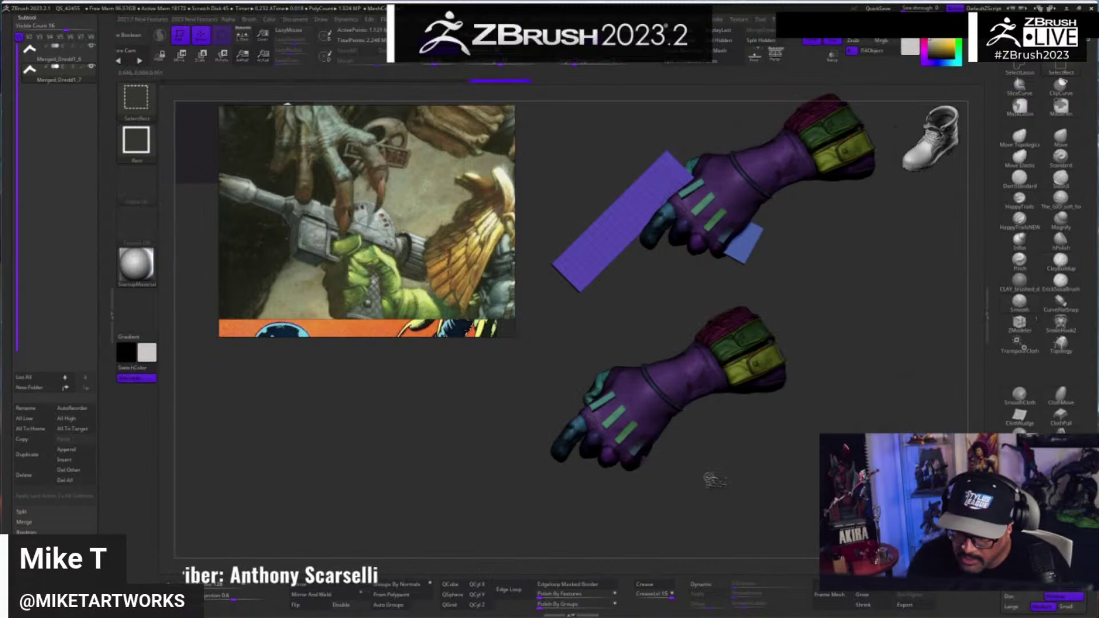
pyautogui.keyDown('ctrl'); pyautogui.keyDown('shift'); pyautogui.click(705, 493); pyautogui.keyUp('shift'); pyautogui.keyUp('ctrl')
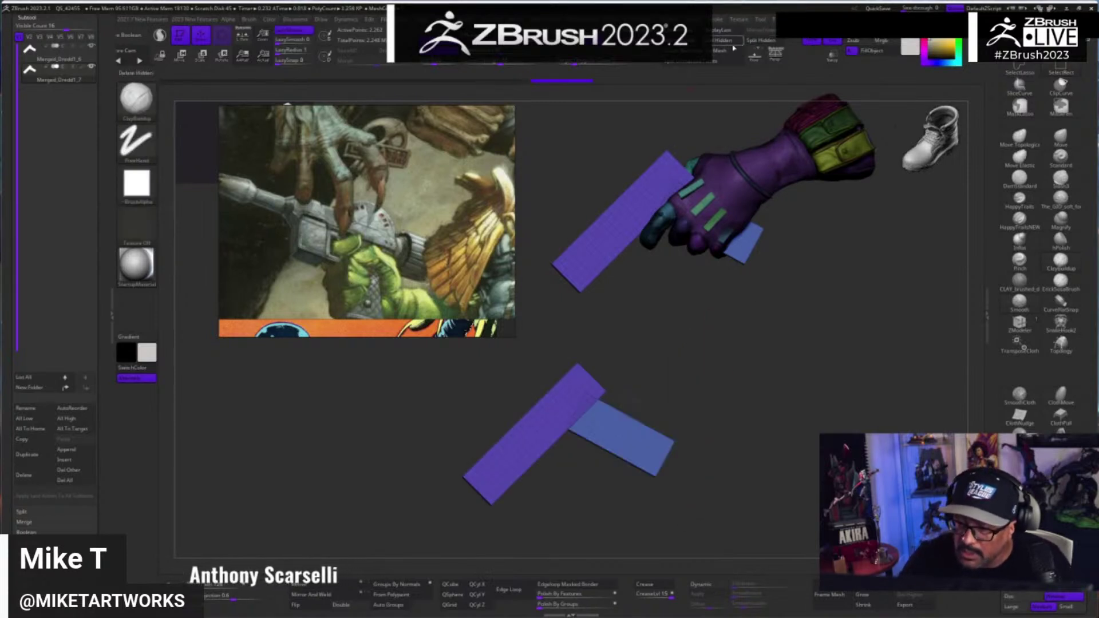
pyautogui.click(724, 40)
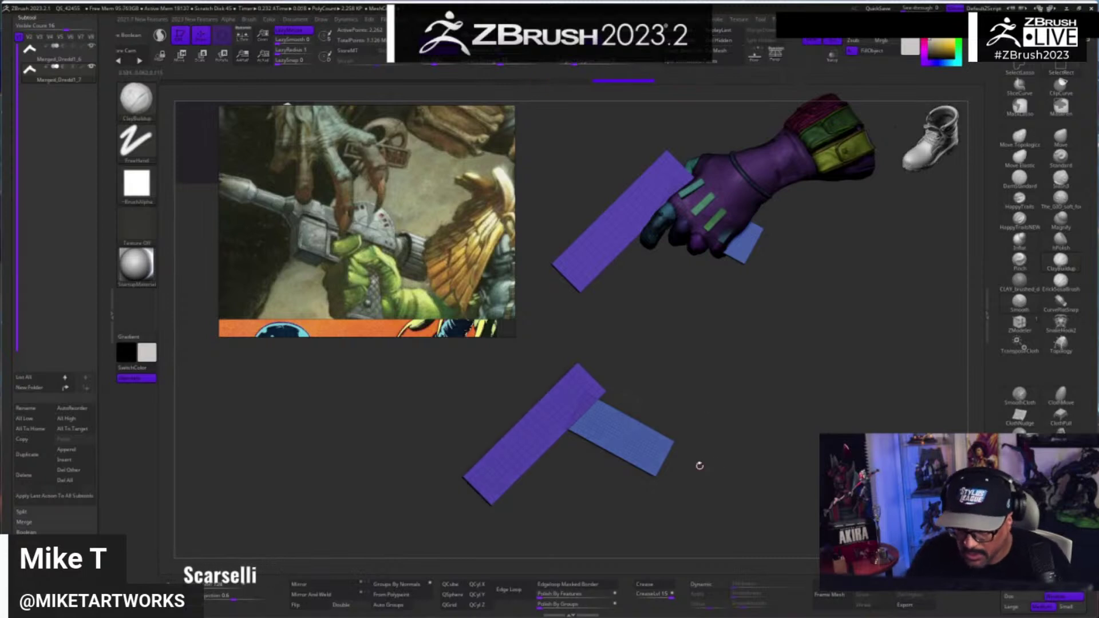
# - Center the gizmo on the gun, reset its orientation, and rotate the gun to stand straight in front view
pyautogui.moveTo(735, 485); pyautogui.dragTo(768, 463)
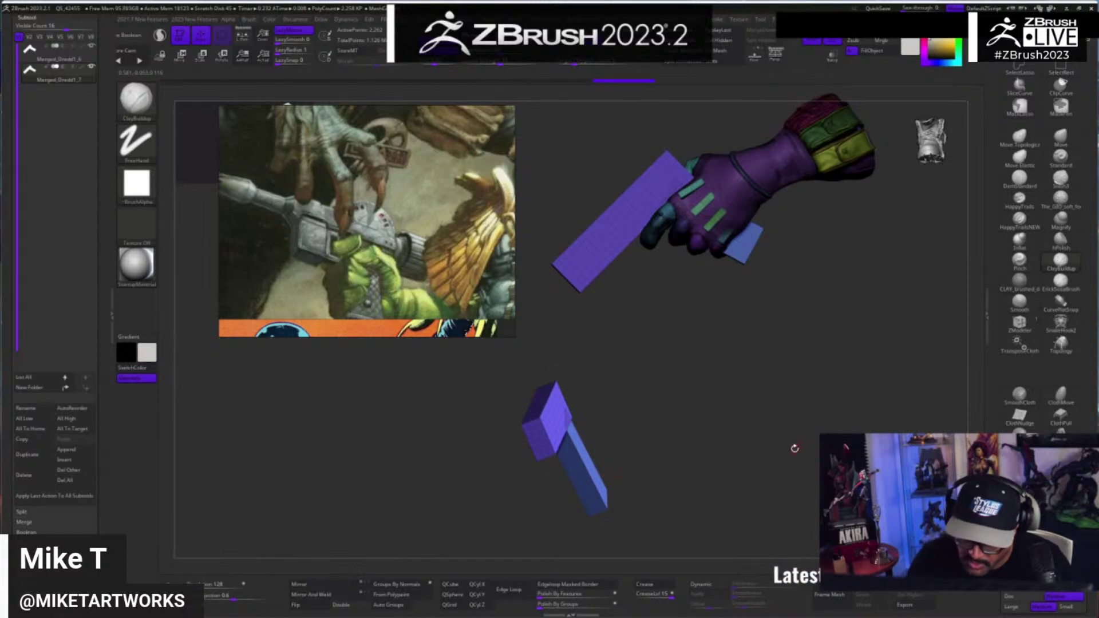
pyautogui.press('w')
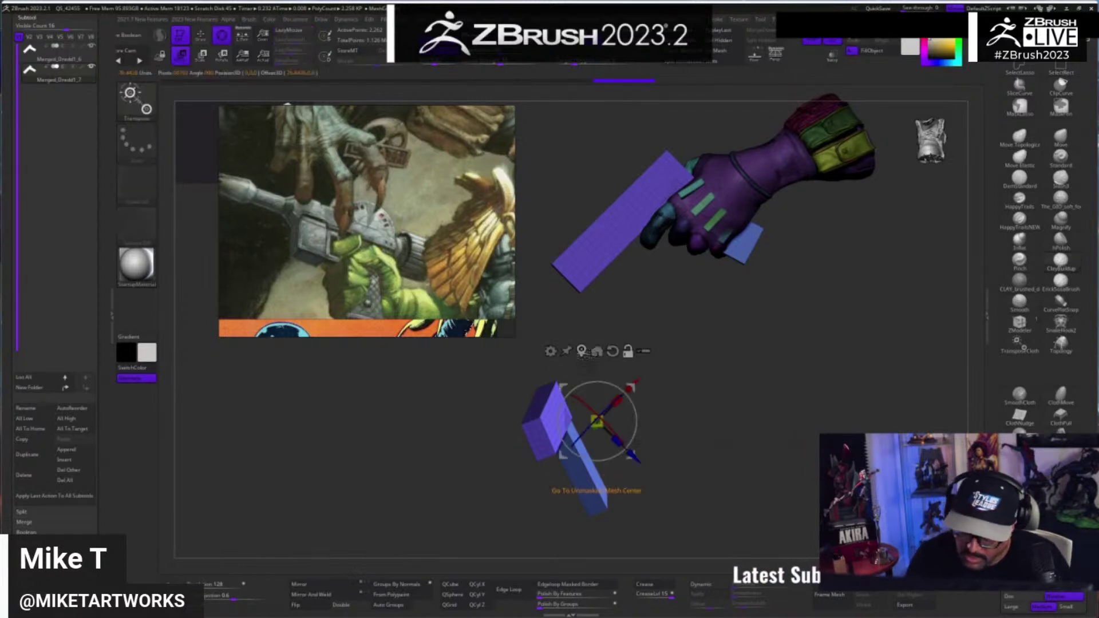
pyautogui.click(581, 351)
pyautogui.click(579, 378)
pyautogui.moveTo(582, 463); pyautogui.dragTo(610, 439)
pyautogui.click(580, 379)
pyautogui.moveTo(599, 449); pyautogui.dragTo(594, 450)
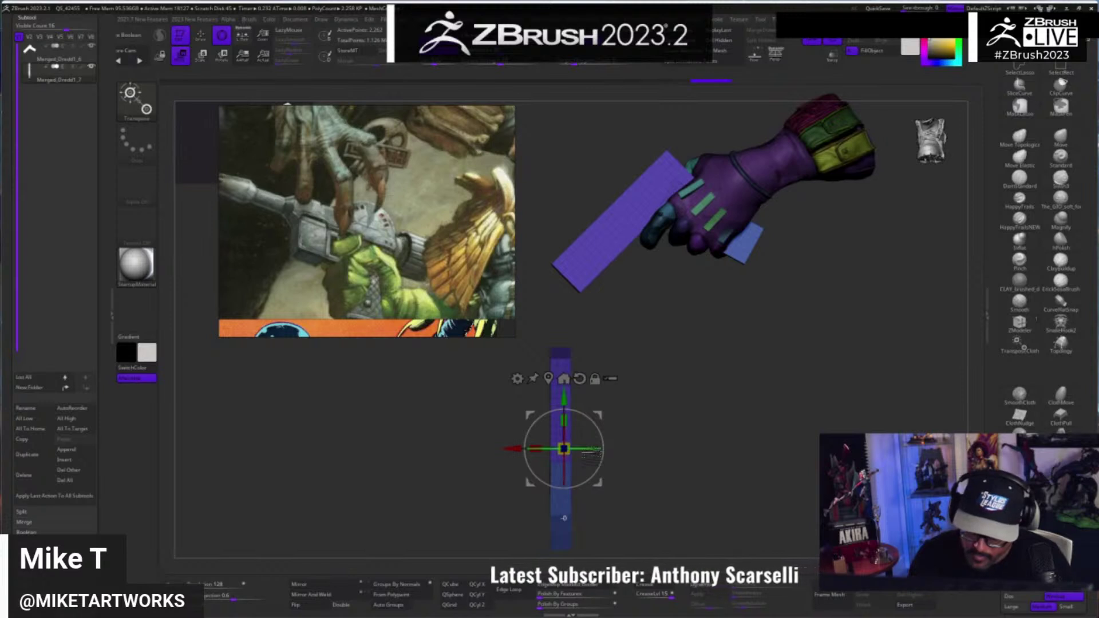
pyautogui.moveTo(592, 451); pyautogui.dragTo(594, 450)
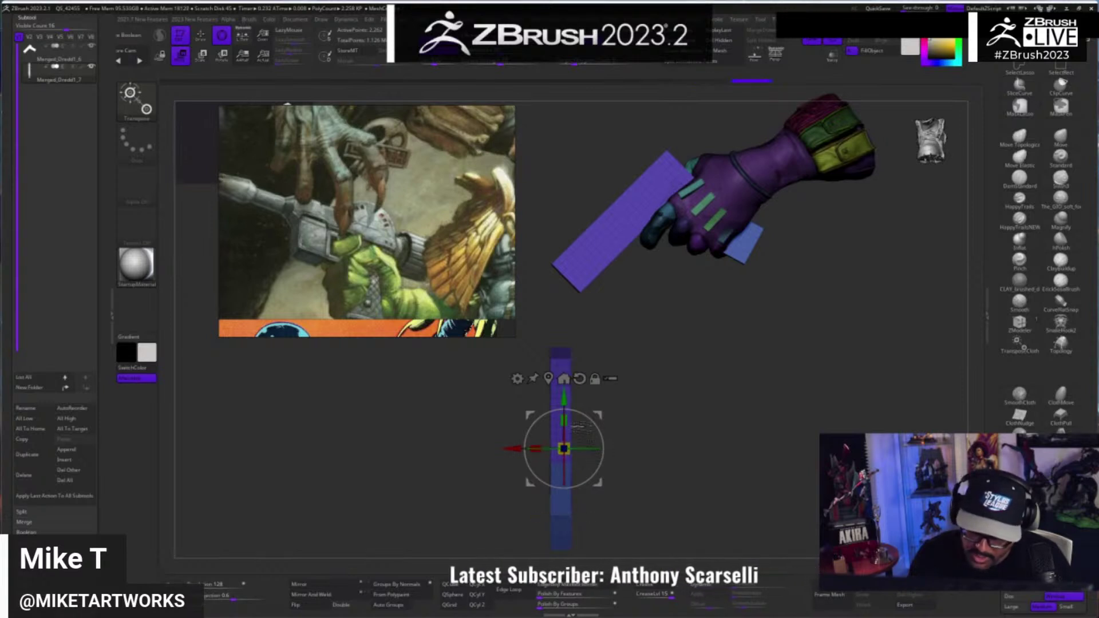
# - Rotate the gun in side view until its barrel is level, and reset the gizmo orientation
pyautogui.moveTo(795, 459); pyautogui.dragTo(752, 457)
pyautogui.moveTo(592, 476); pyautogui.dragTo(620, 422)
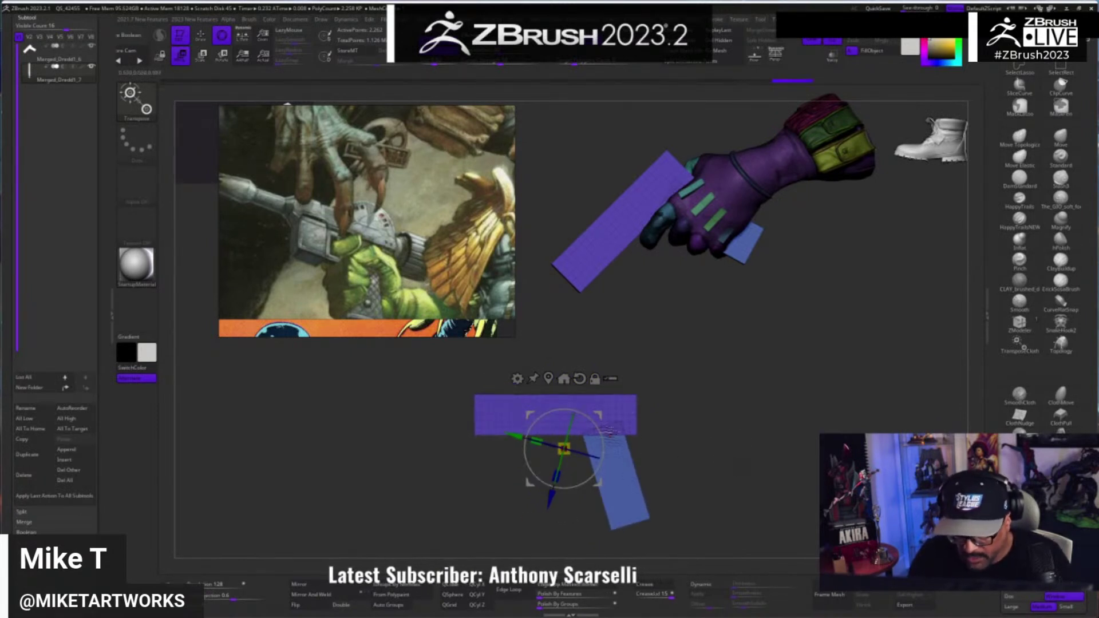
pyautogui.keyDown('alt'); pyautogui.click(579, 379); pyautogui.keyUp('alt')
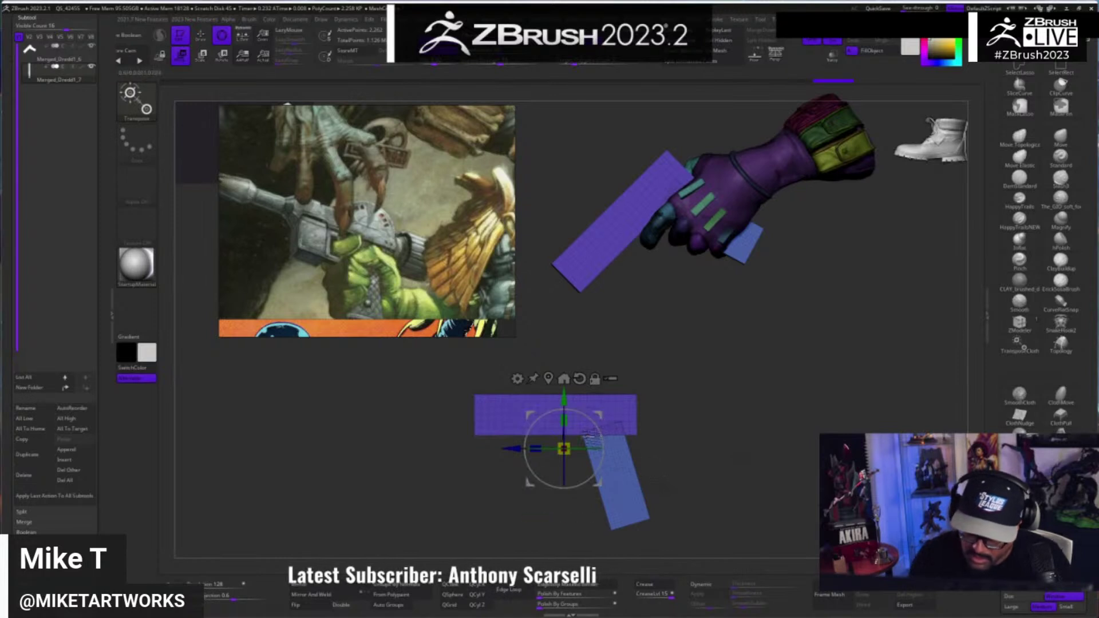
pyautogui.moveTo(711, 451); pyautogui.dragTo(765, 456)
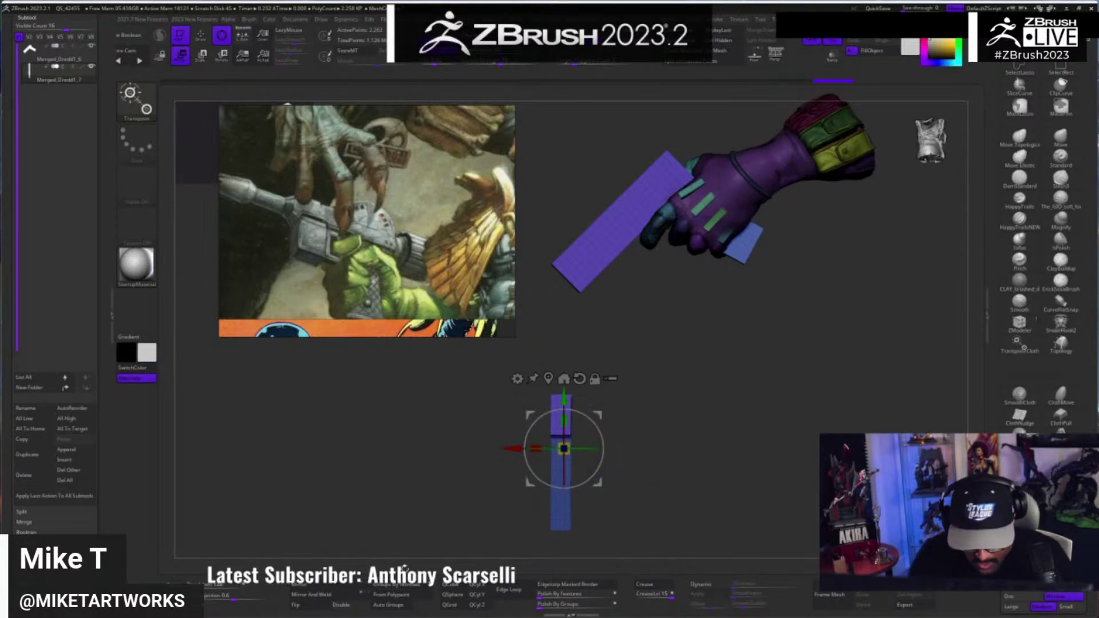
# - Apply the Unify deformation to the gun and bring it back into frame below the glove snapshot
pyautogui.press('q')
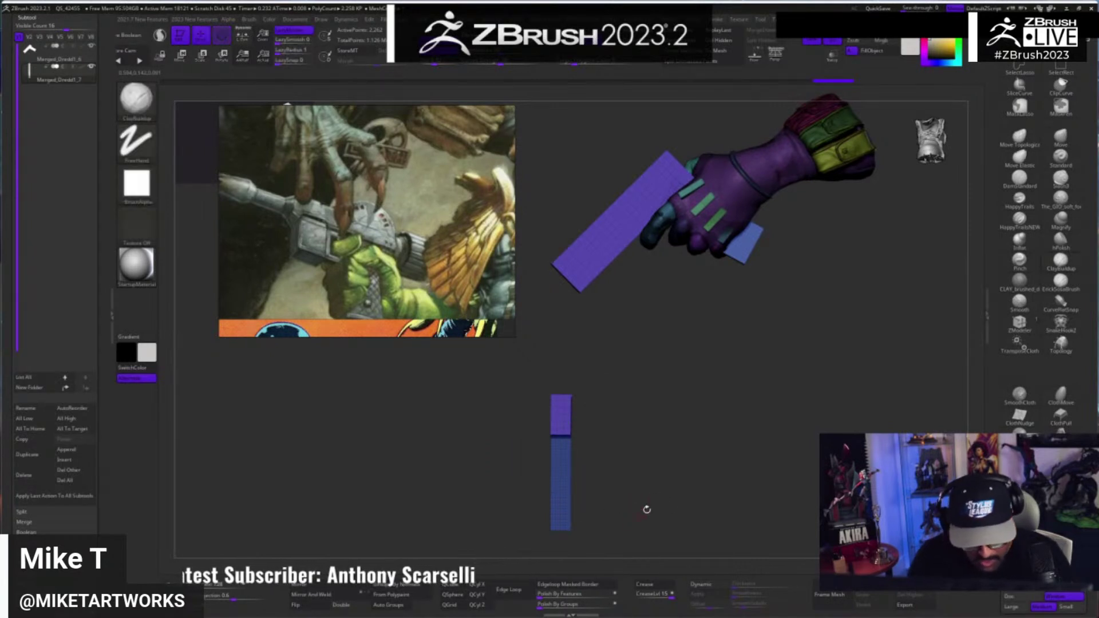
pyautogui.scroll(-5, 106, 445)
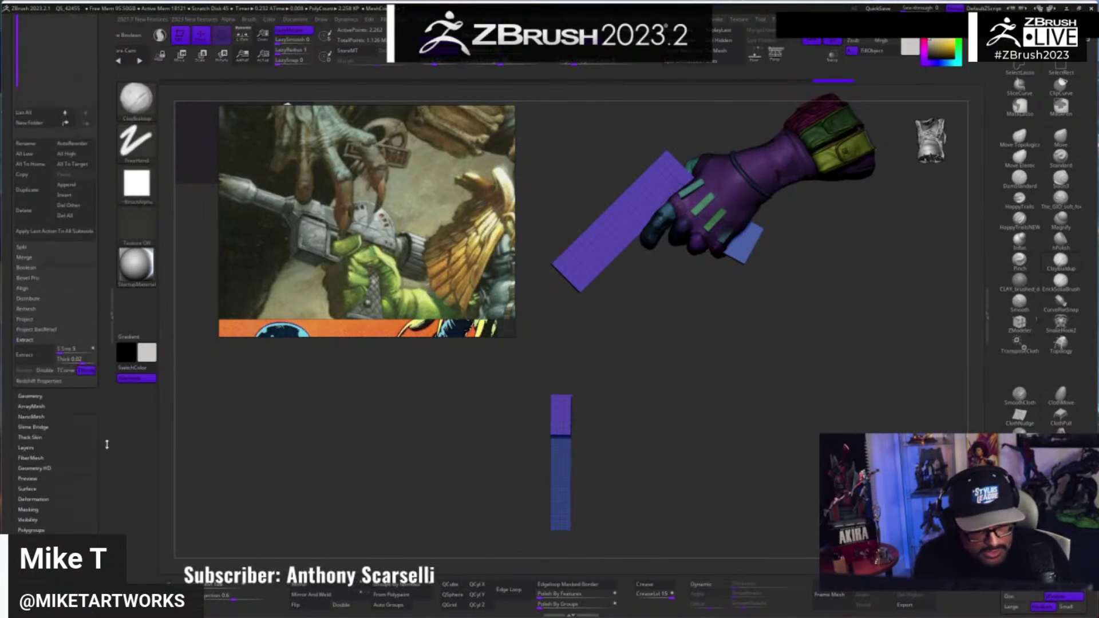
pyautogui.click(34, 396)
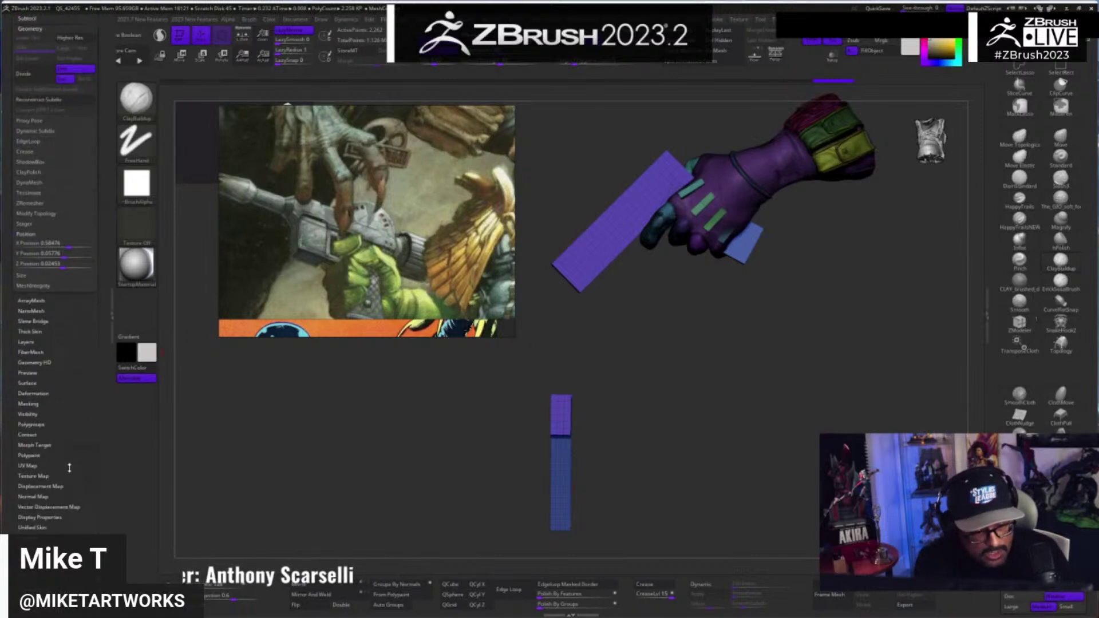
pyautogui.moveTo(76, 486)
pyautogui.mouseDown()
pyautogui.moveTo(78, 445)
pyautogui.moveTo(80, 491)
pyautogui.mouseUp()
pyautogui.click(45, 396)
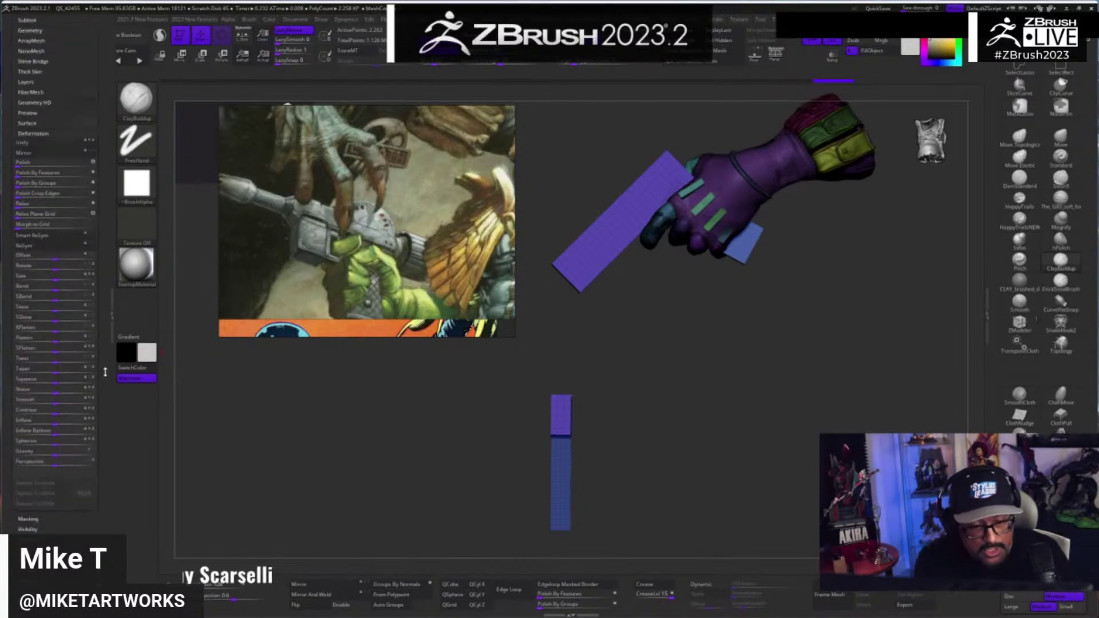
pyautogui.moveTo(102, 376); pyautogui.dragTo(104, 456)
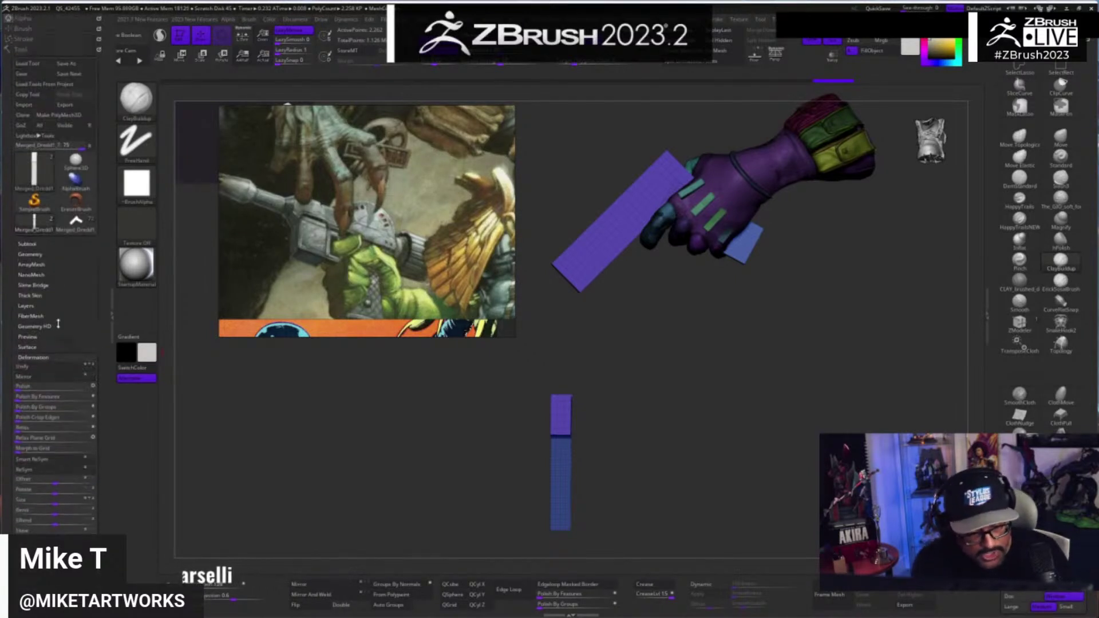
pyautogui.click(76, 370)
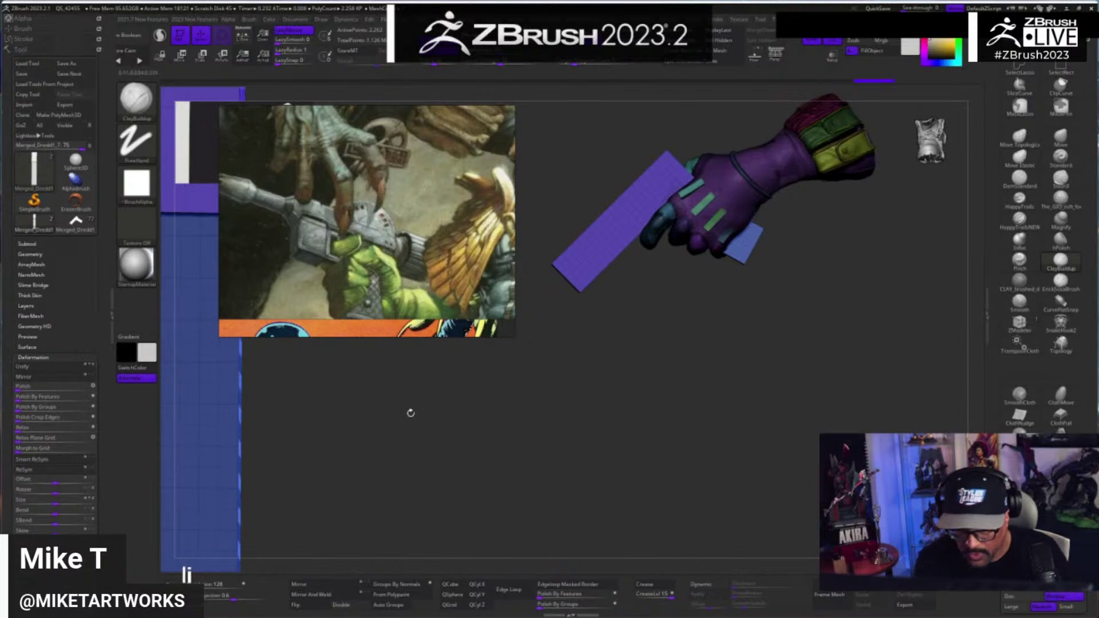
pyautogui.keyDown('alt'); pyautogui.moveTo(681, 470); pyautogui.dragTo(656, 497); pyautogui.keyUp('alt')
pyautogui.moveTo(793, 470)
pyautogui.mouseDown()
pyautogui.moveTo(762, 471)
pyautogui.moveTo(804, 469)
pyautogui.moveTo(793, 466)
pyautogui.mouseUp()
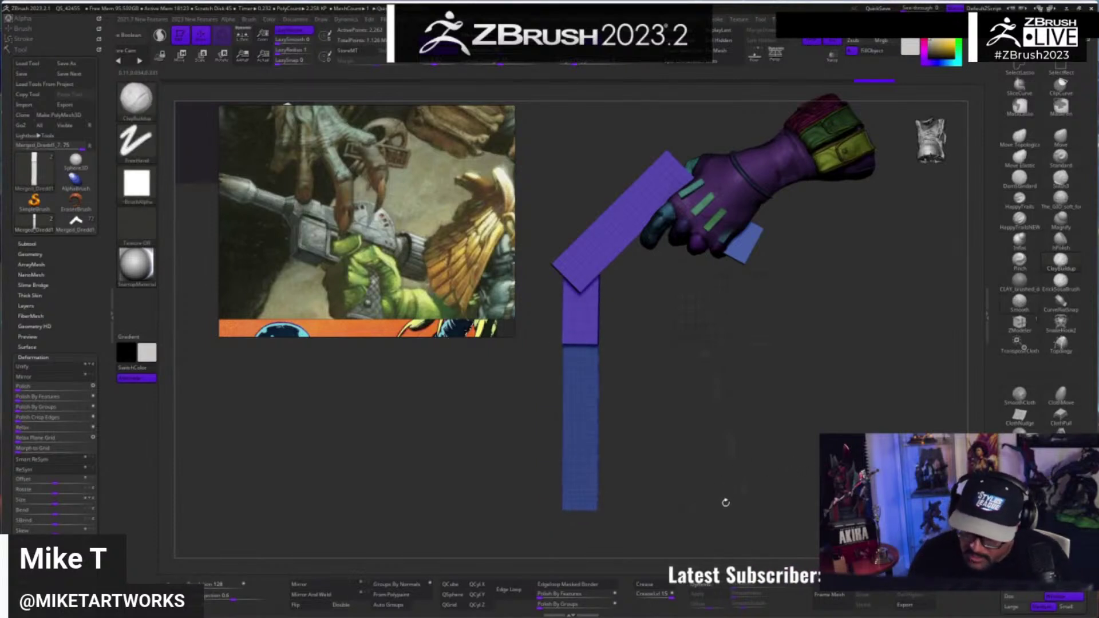
# - Center the gizmo on the unified gun mesh and return to drawing mode
pyautogui.press('w')
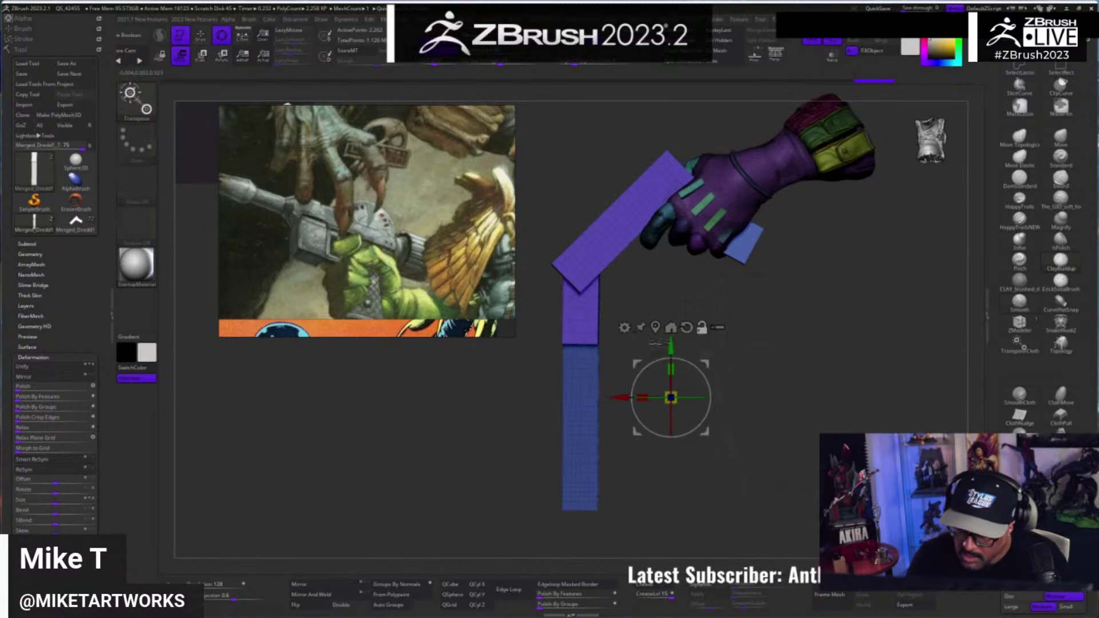
pyautogui.click(656, 327)
pyautogui.keyDown('alt'); pyautogui.moveTo(666, 348); pyautogui.dragTo(724, 417); pyautogui.keyUp('alt')
pyautogui.press('q')
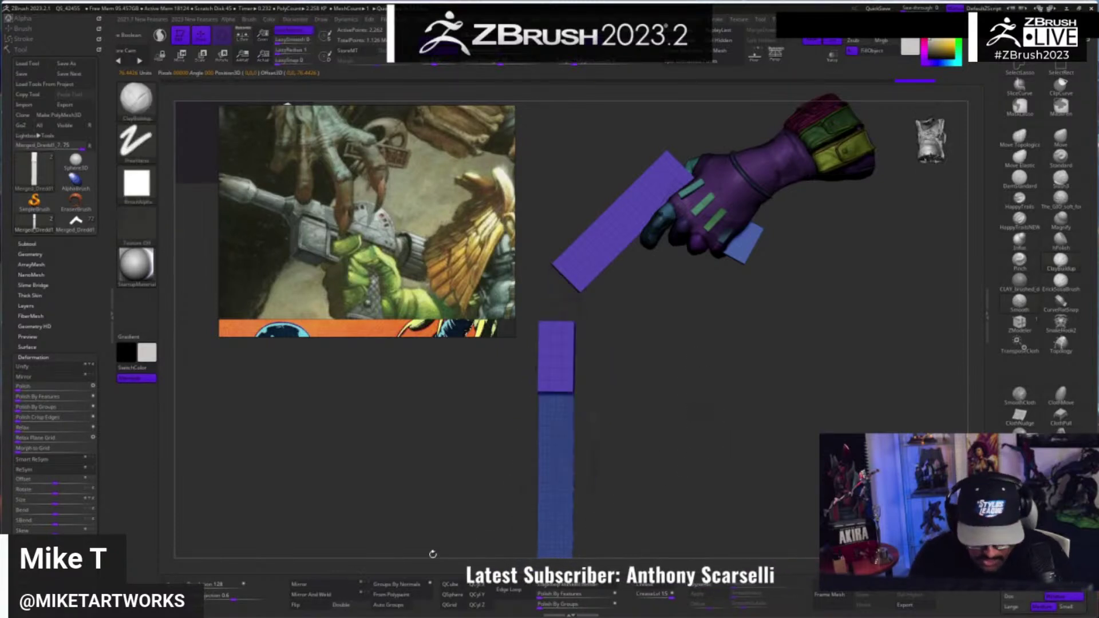
# - Try Mirror And Weld on the gun blocks and undo it
pyautogui.click(344, 596)
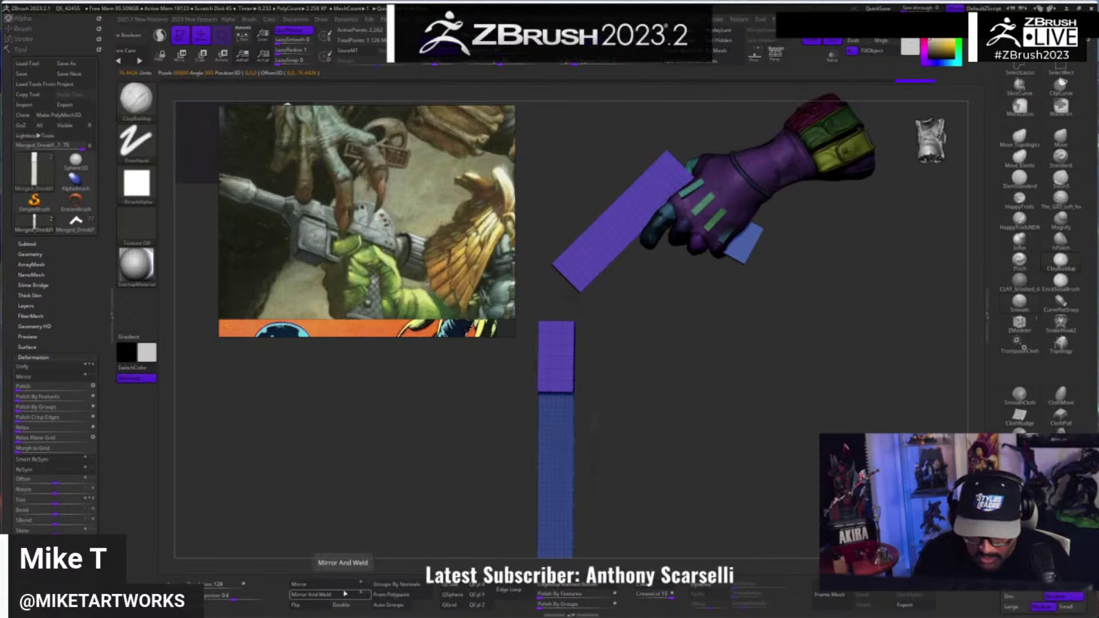
pyautogui.moveTo(785, 491)
pyautogui.mouseDown()
pyautogui.moveTo(743, 494)
pyautogui.moveTo(791, 491)
pyautogui.mouseUp()
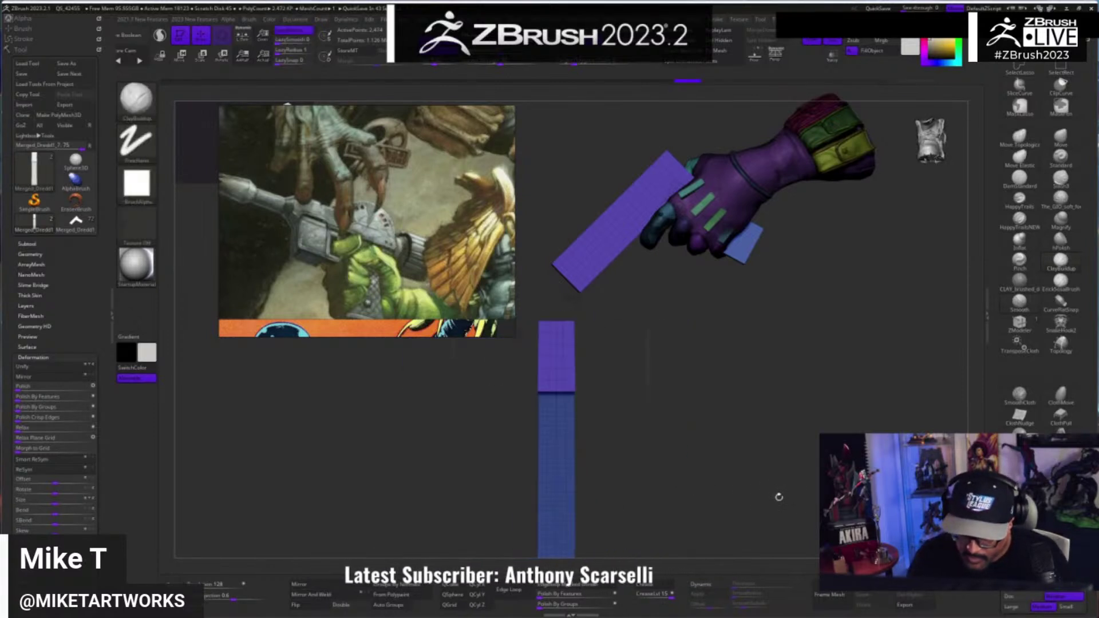
pyautogui.hotkey('ctrl', 'z')
# - Fine-tune the gun's rotation in front view and make its blocks symmetrical with Mirror And Weld
pyautogui.press('w')
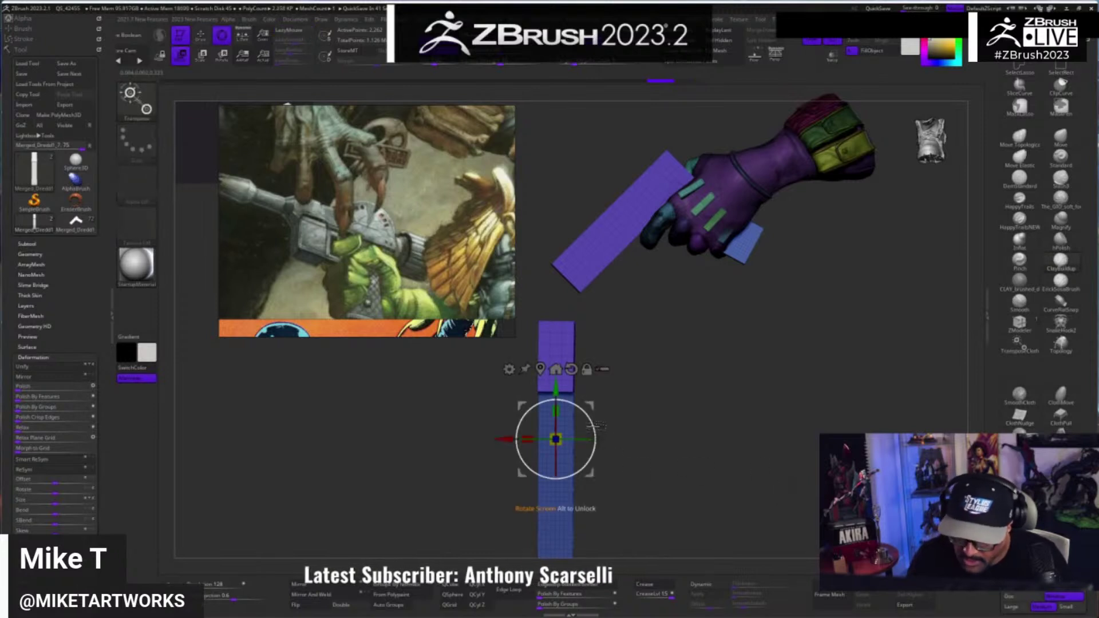
pyautogui.moveTo(598, 427); pyautogui.dragTo(598, 427)
pyautogui.click(346, 597)
pyautogui.hotkey('ctrl', 'z')
pyautogui.click(338, 595)
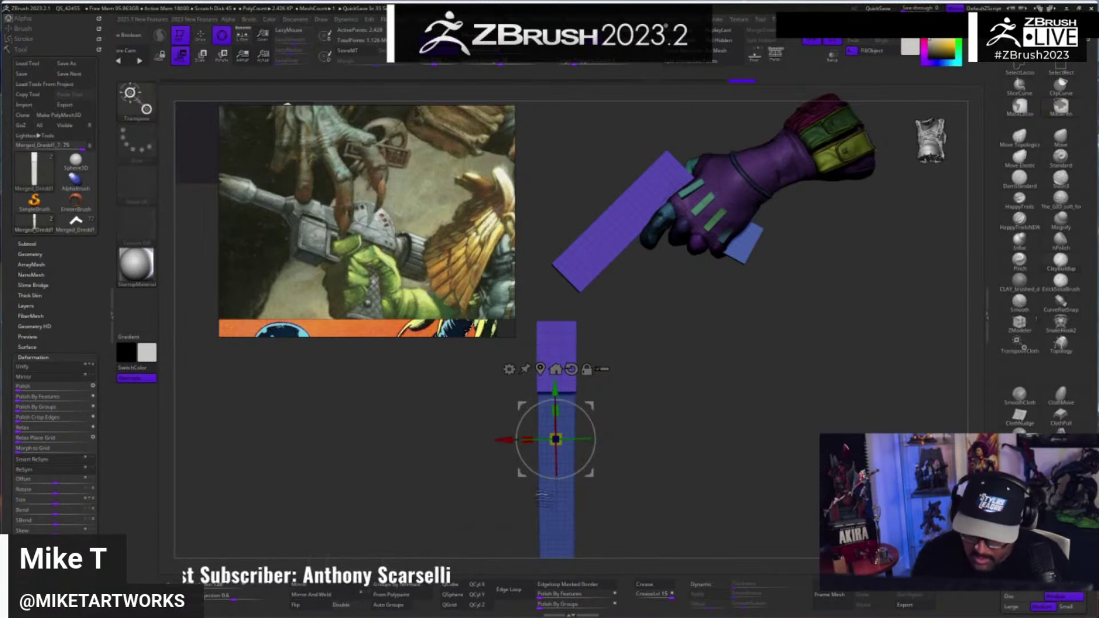
pyautogui.moveTo(600, 437); pyautogui.dragTo(597, 453)
pyautogui.click(333, 596)
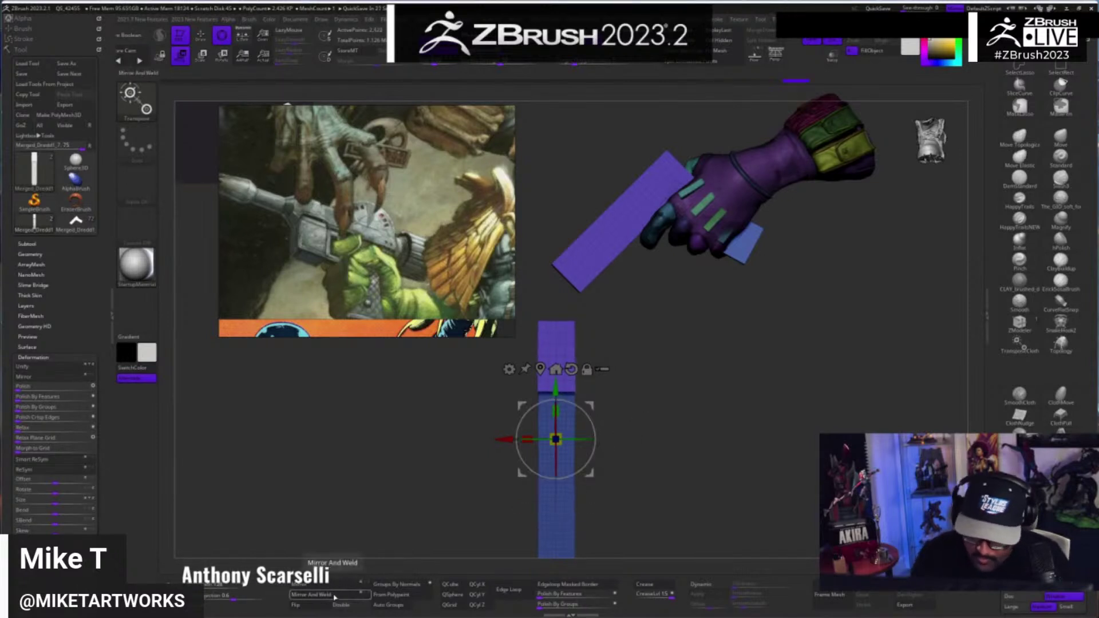
pyautogui.click(334, 596)
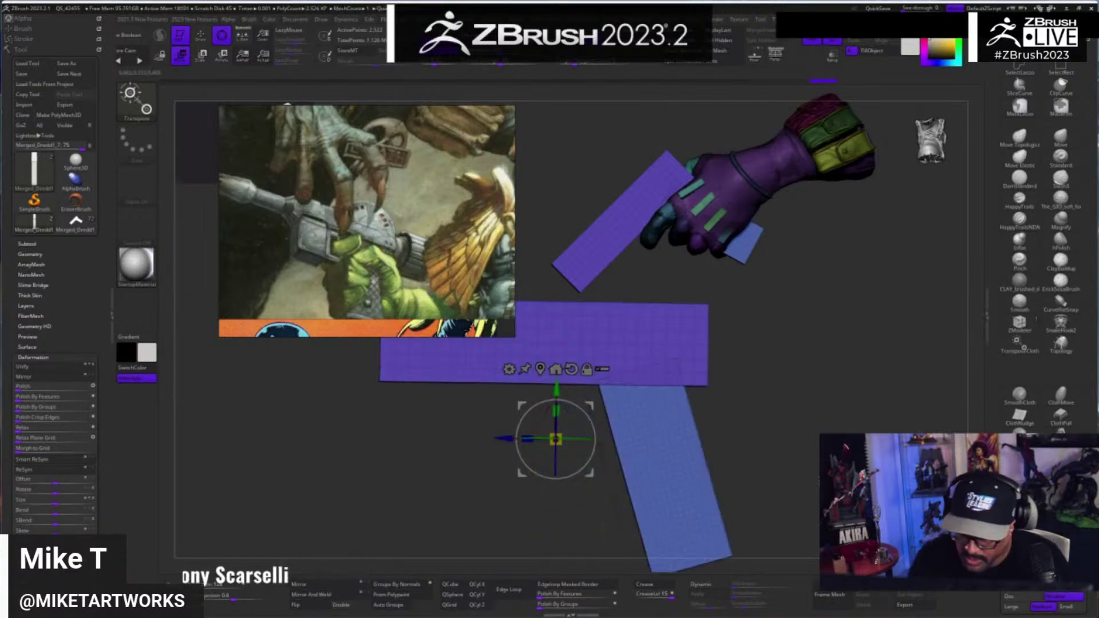
pyautogui.keyDown('shift'); pyautogui.moveTo(818, 484); pyautogui.dragTo(830, 484); pyautogui.keyUp('shift')
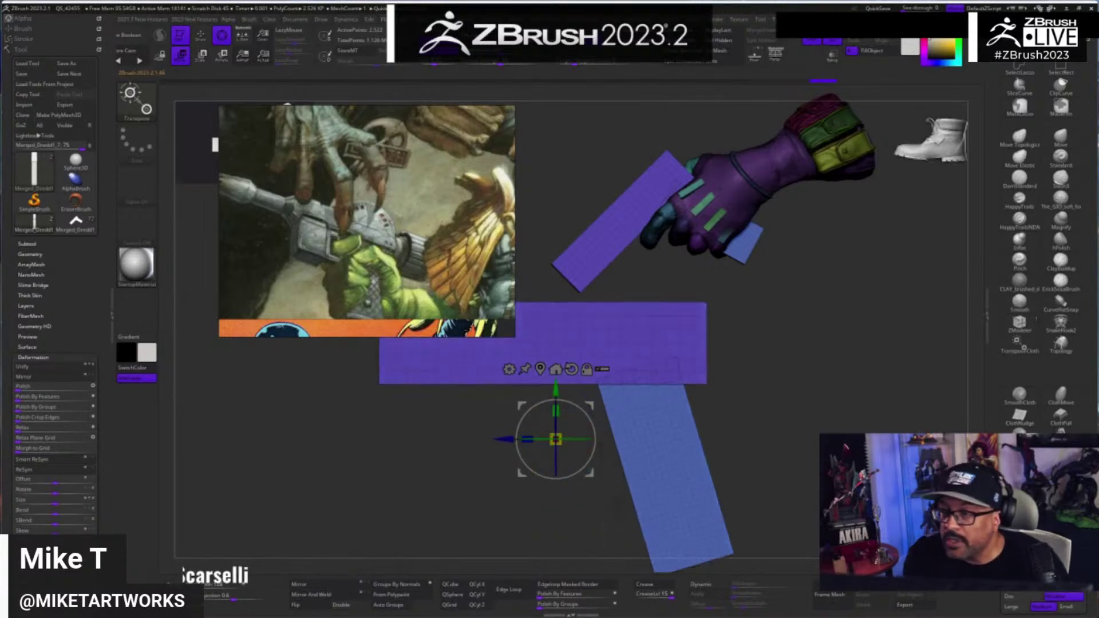
# - Mask the barrel block and rotate the grip to a more upright angle beneath it
pyautogui.hotkey('shift', 'f')
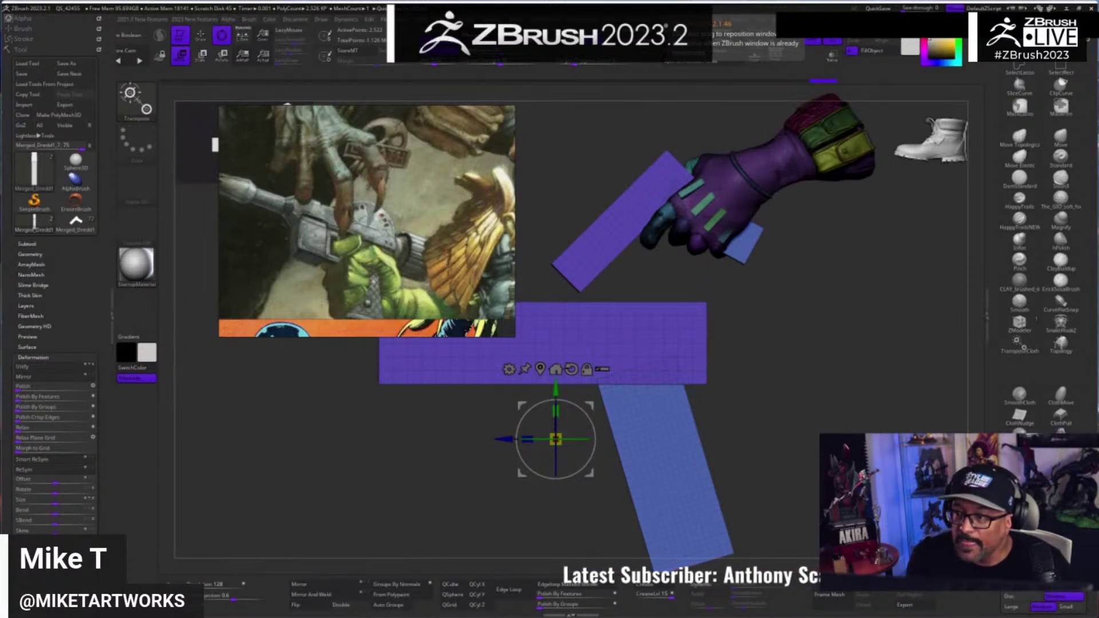
pyautogui.moveTo(761, 444); pyautogui.dragTo(808, 445)
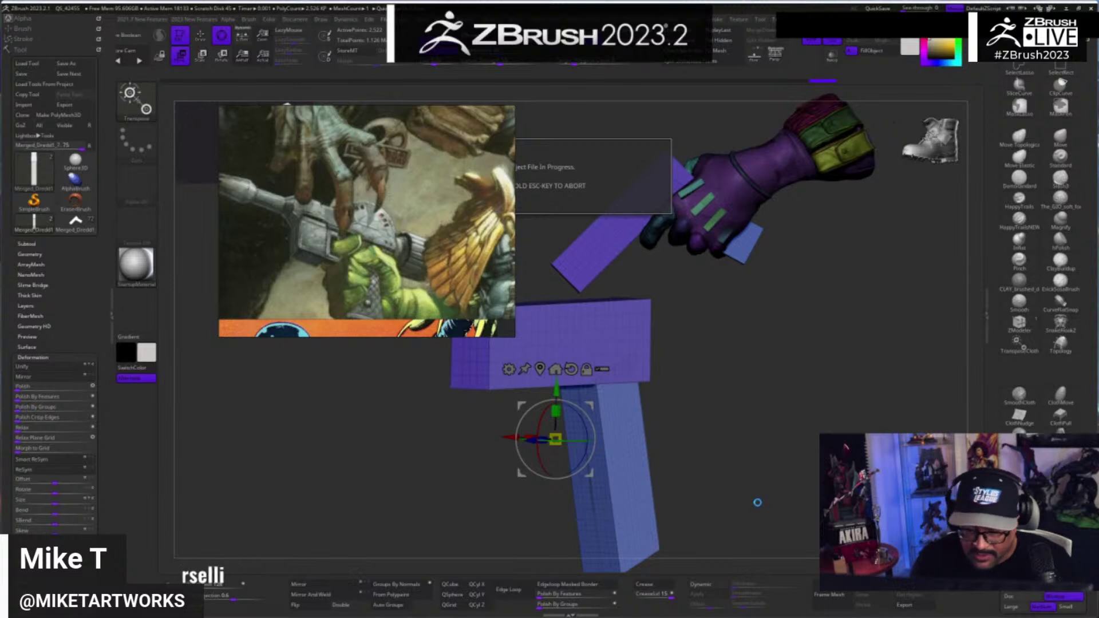
pyautogui.moveTo(771, 471); pyautogui.dragTo(876, 406)
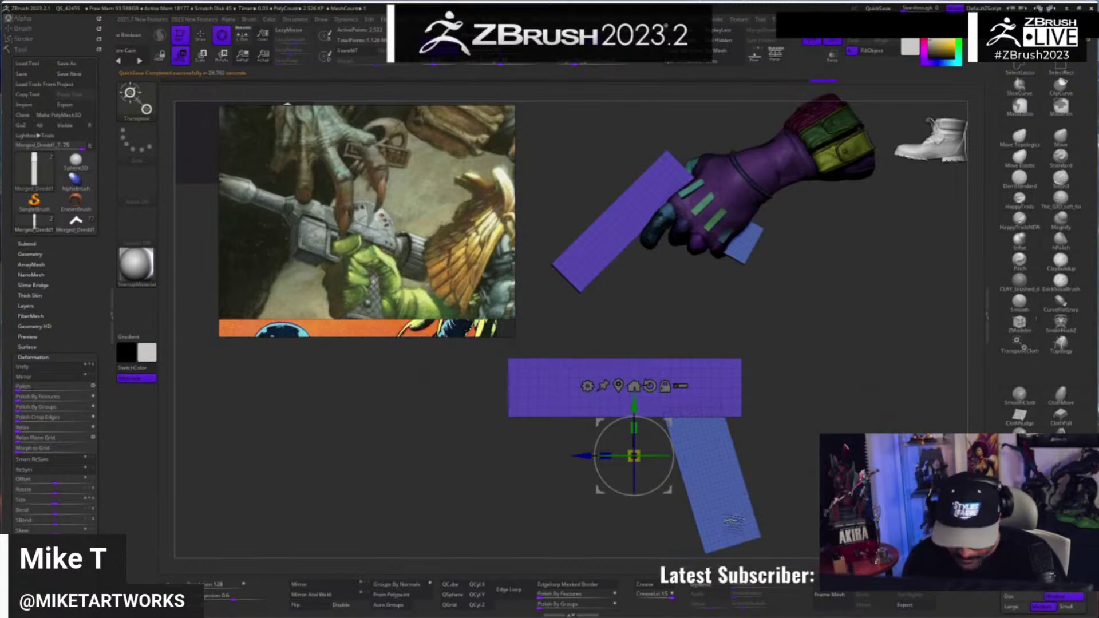
pyautogui.keyDown('ctrl'); pyautogui.click(729, 520); pyautogui.keyUp('ctrl')
pyautogui.moveTo(767, 520); pyautogui.dragTo(751, 552)
pyautogui.press('q')
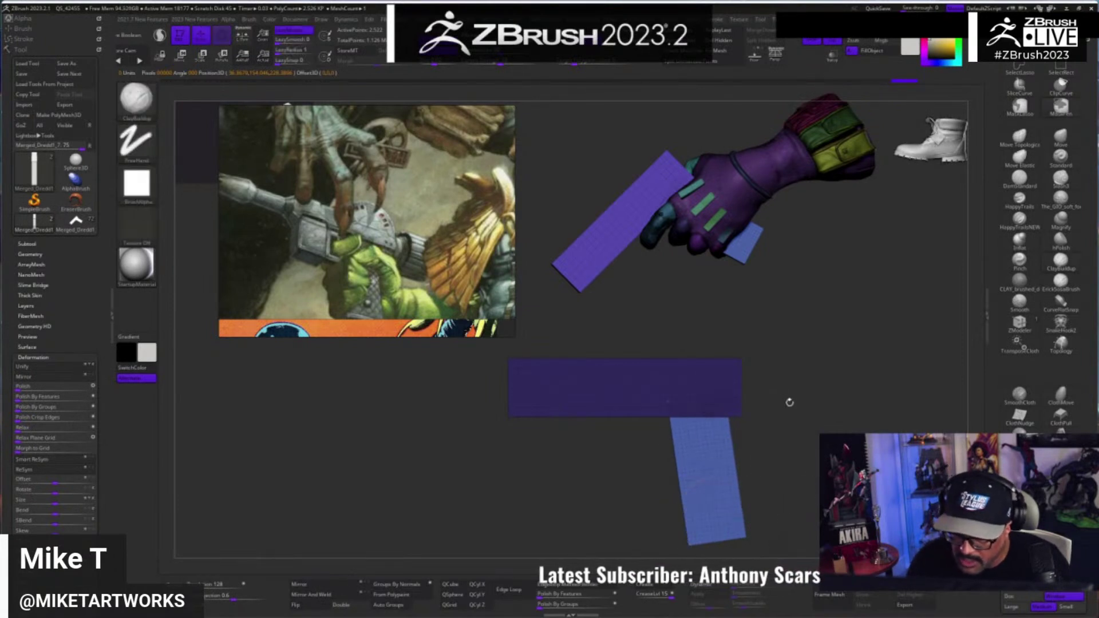
pyautogui.moveTo(788, 420)
pyautogui.mouseDown()
pyautogui.moveTo(801, 423)
pyautogui.moveTo(770, 426)
pyautogui.moveTo(803, 441)
pyautogui.mouseUp()
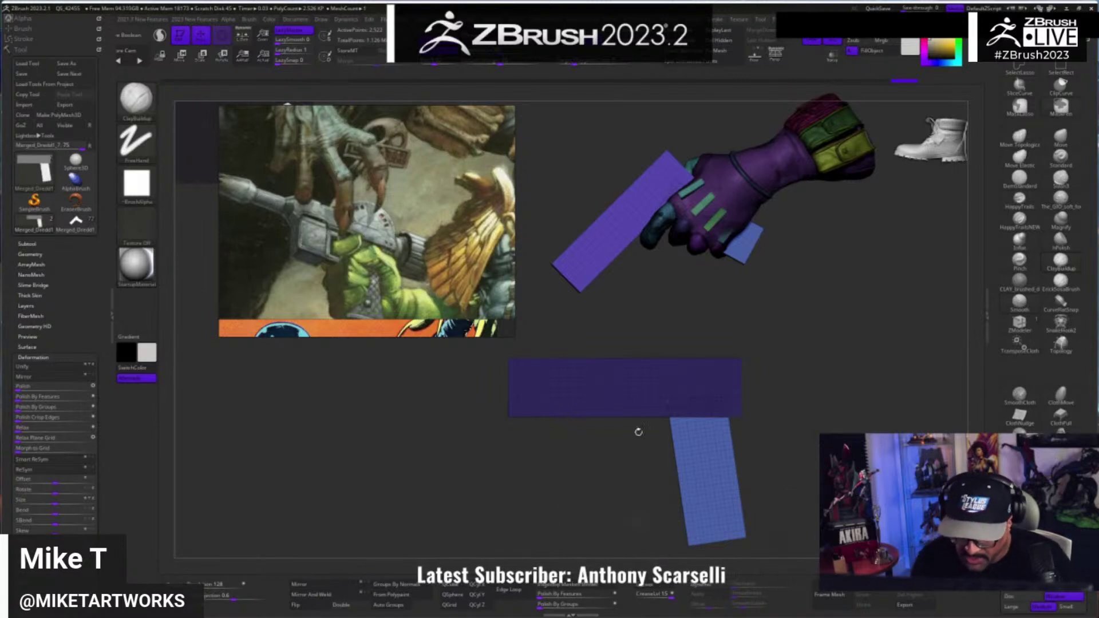
pyautogui.press('ctrl')
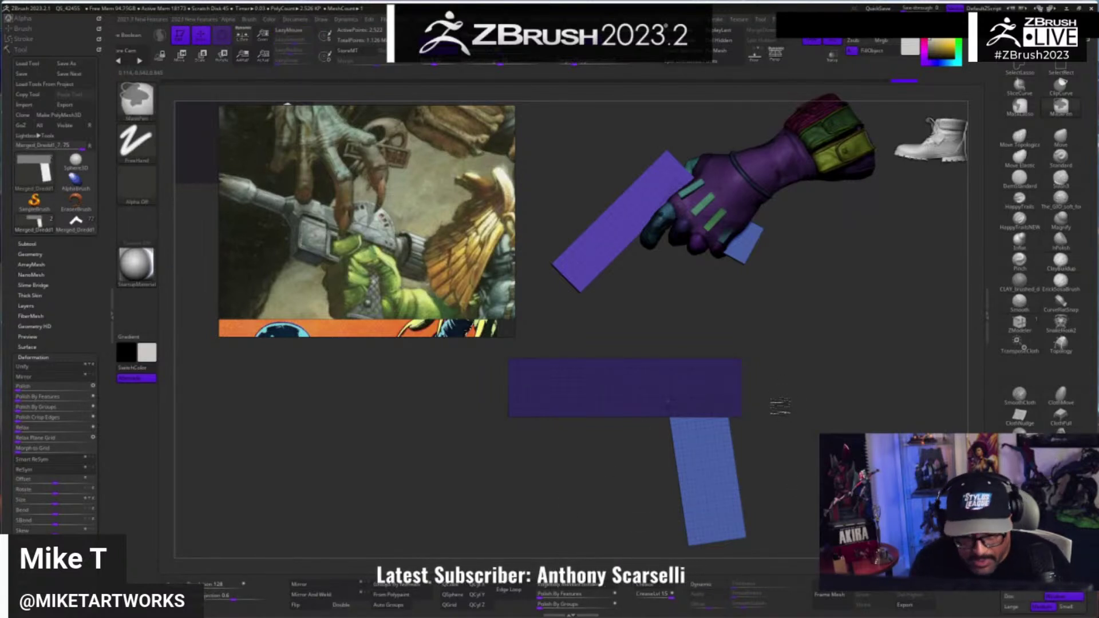
pyautogui.keyDown('alt'); pyautogui.moveTo(778, 408); pyautogui.dragTo(647, 387); pyautogui.keyUp('alt')
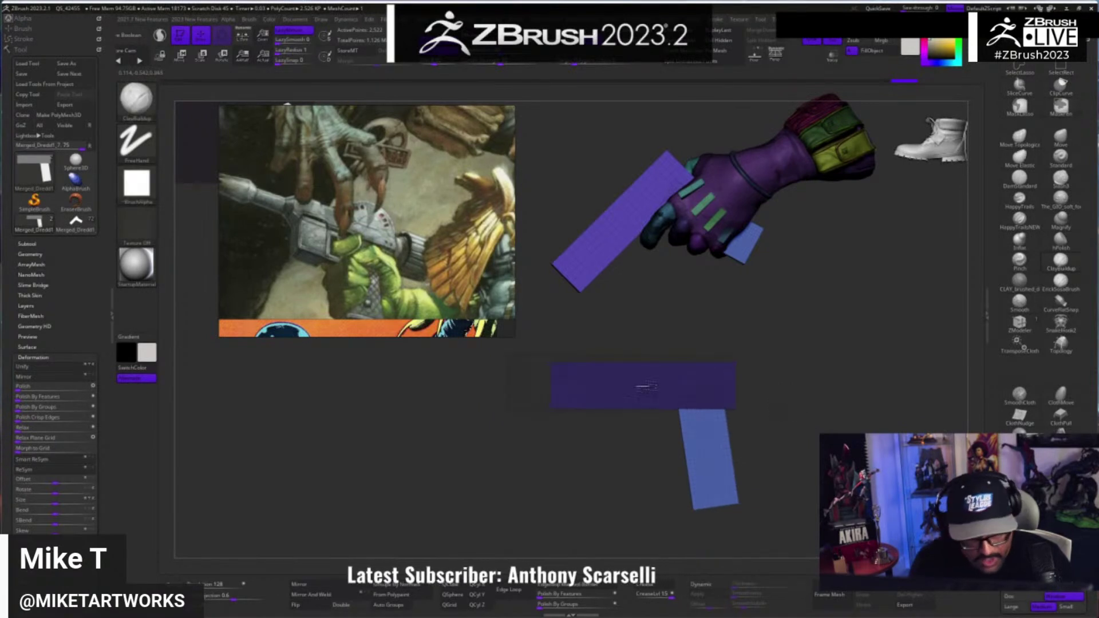
# - Duplicate the gun subtool and turn the copy into a QCube box
pyautogui.click(36, 245)
pyautogui.moveTo(105, 86); pyautogui.dragTo(110, 129)
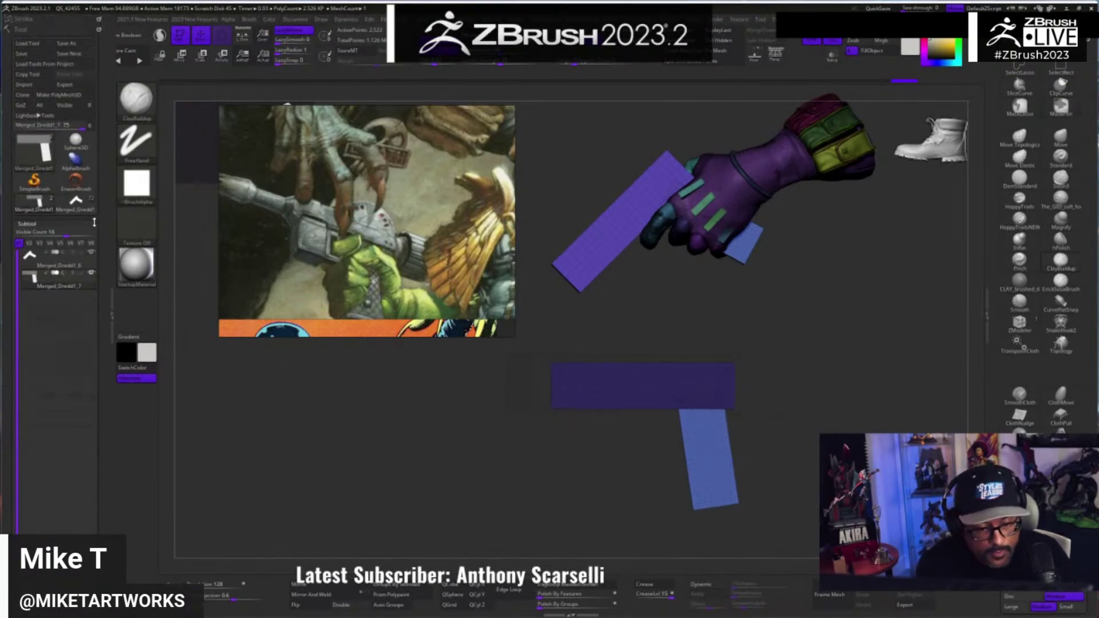
pyautogui.click(91, 252)
pyautogui.moveTo(104, 375); pyautogui.dragTo(105, 329)
pyautogui.scroll(-4, 104, 329)
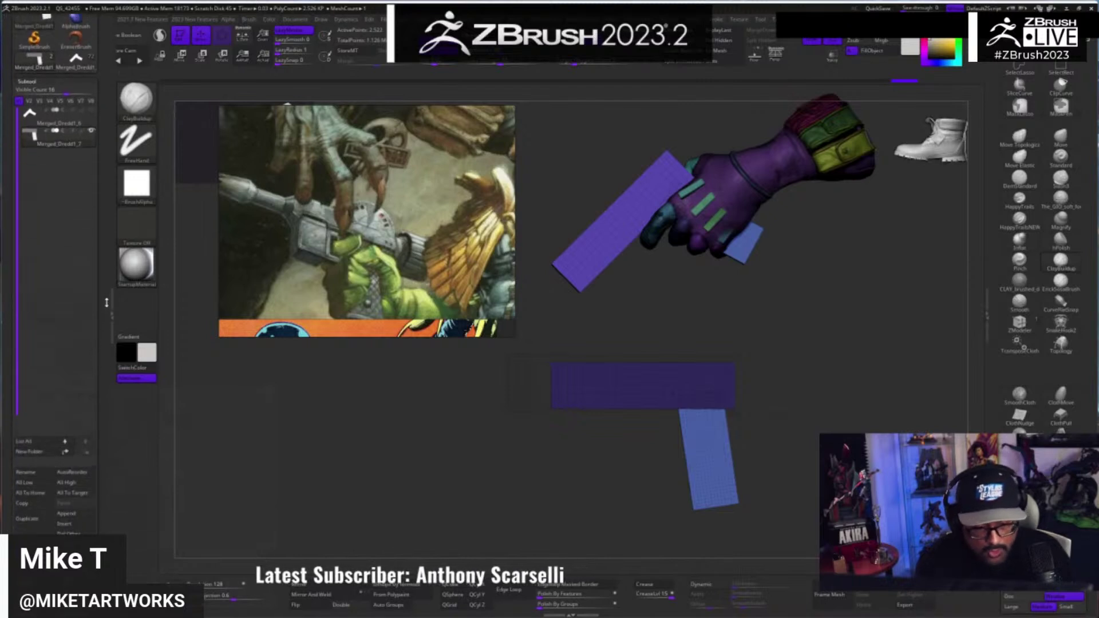
pyautogui.click(28, 517)
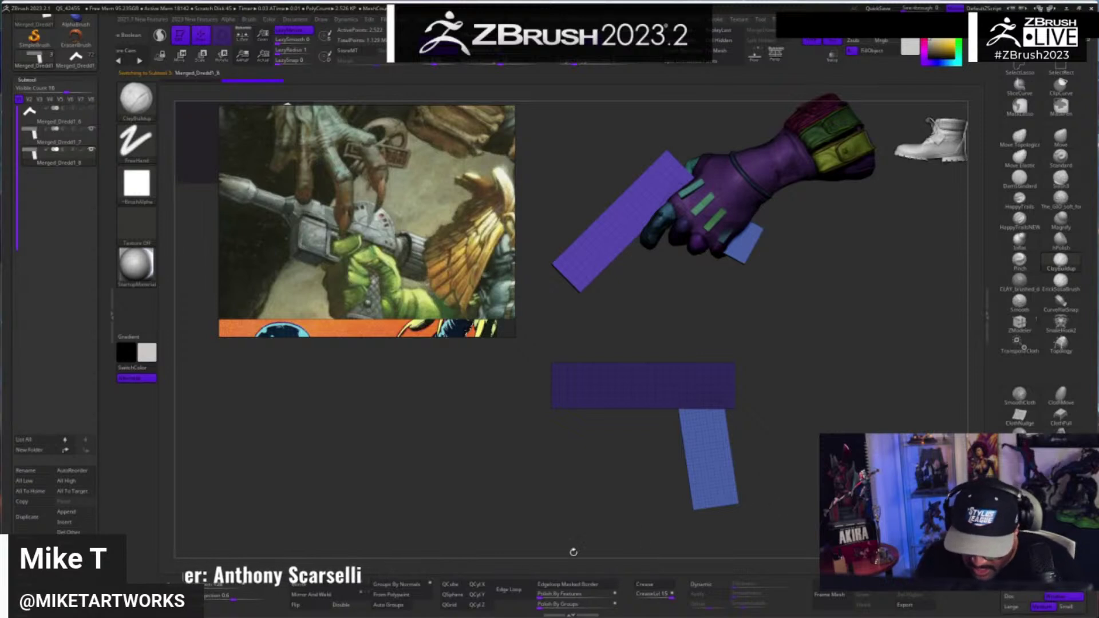
pyautogui.click(450, 584)
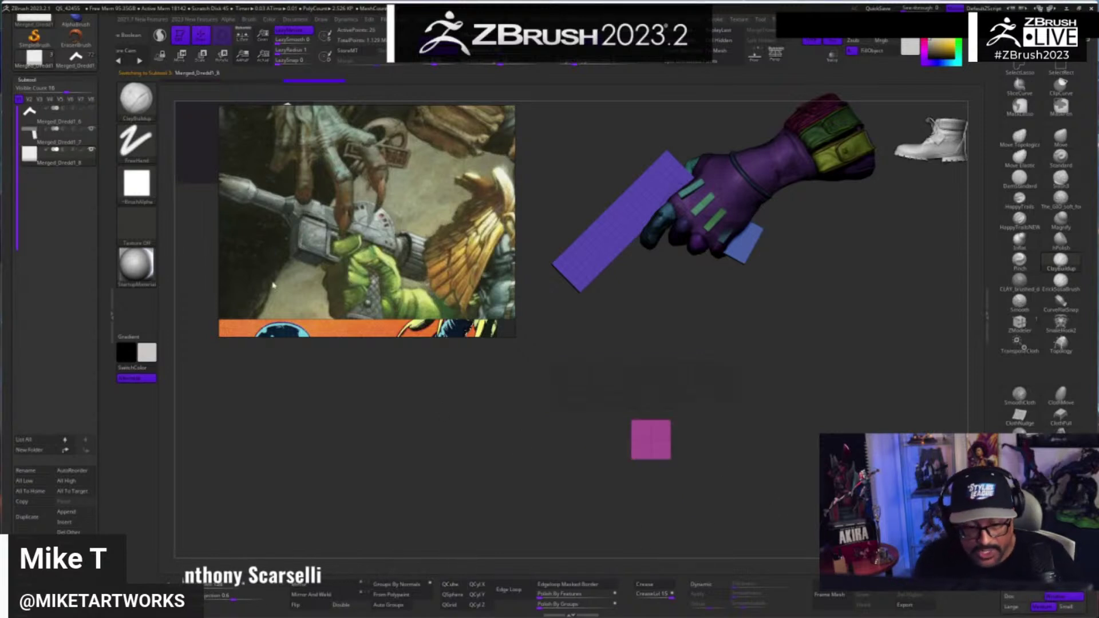
# - Centre the gizmo on the cube, move it onto the old barrel block and reshape it into a long, low bar
pyautogui.keyDown('ctrl'); pyautogui.moveTo(810, 484); pyautogui.dragTo(807, 497, button='right'); pyautogui.keyUp('ctrl')
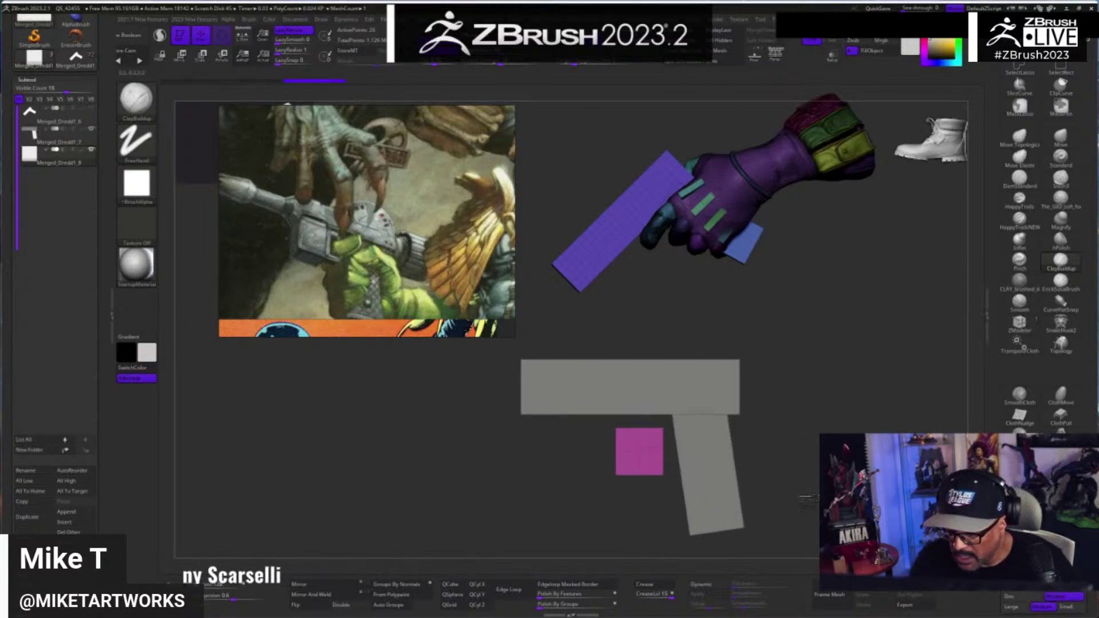
pyautogui.press('w')
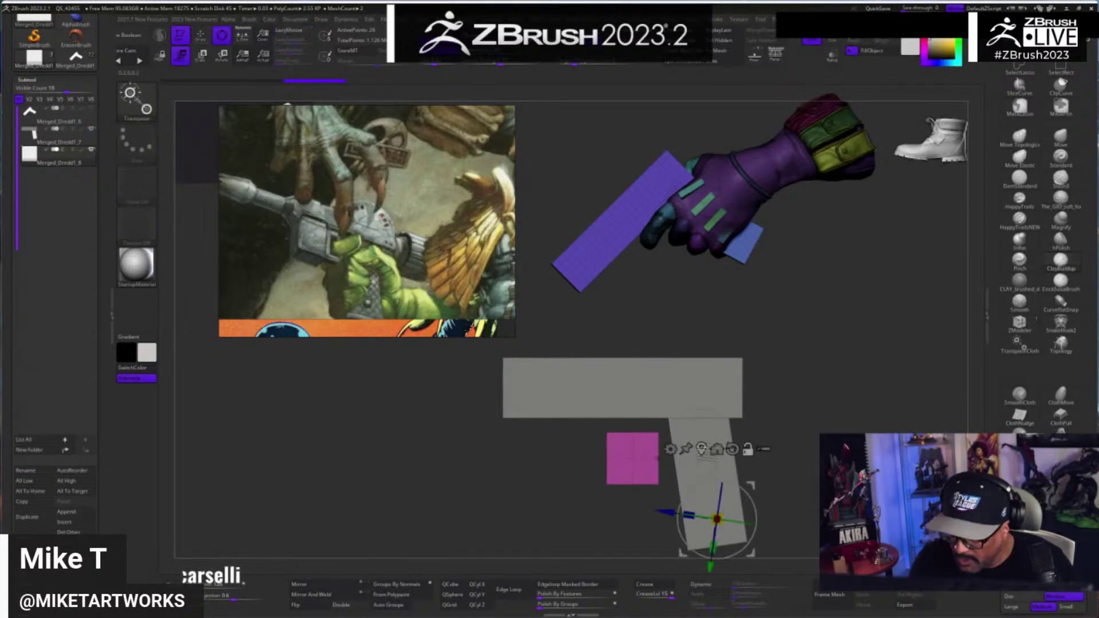
pyautogui.click(702, 450)
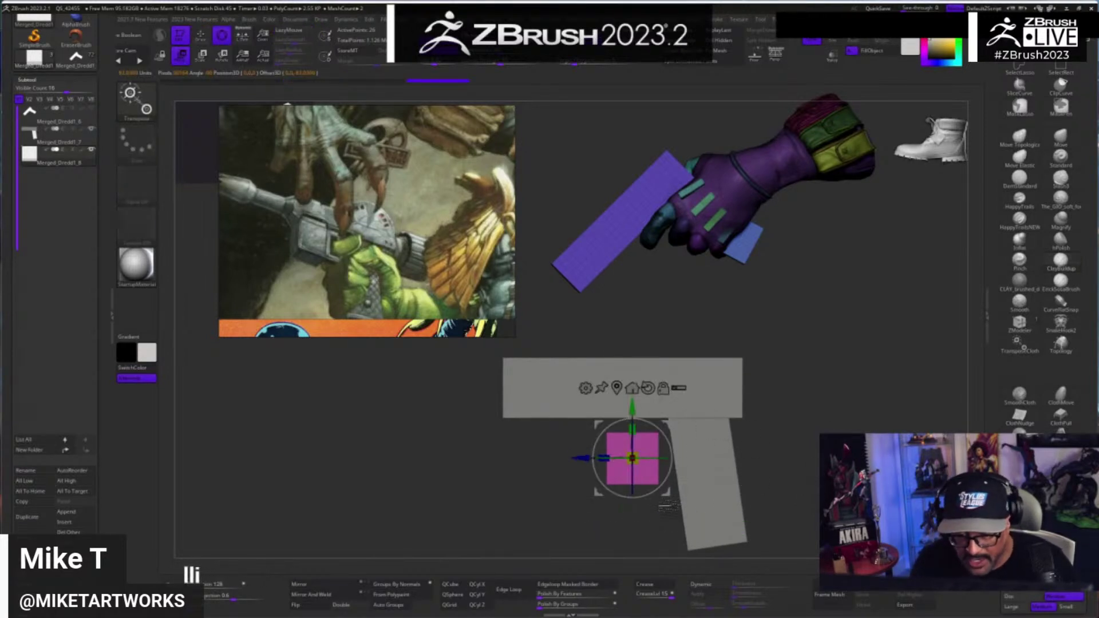
pyautogui.moveTo(666, 497); pyautogui.dragTo(680, 430)
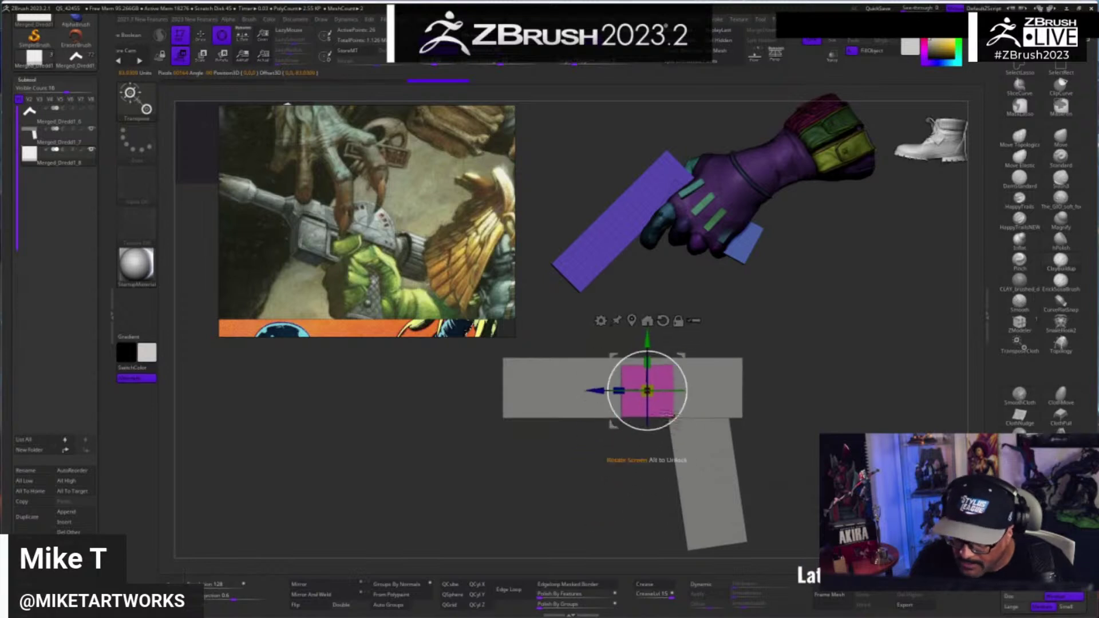
pyautogui.moveTo(619, 391); pyautogui.dragTo(551, 420)
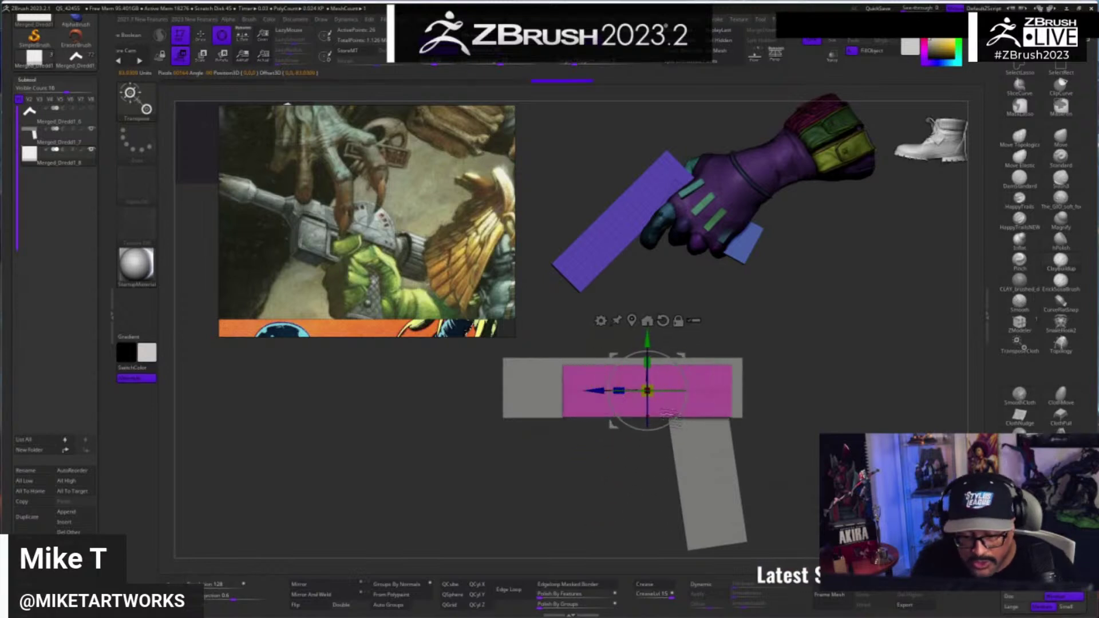
pyautogui.moveTo(647, 362); pyautogui.dragTo(664, 410)
# - Narrow the new bar in top view so it is only slightly wider than the old barrel
pyautogui.moveTo(784, 461); pyautogui.dragTo(797, 521)
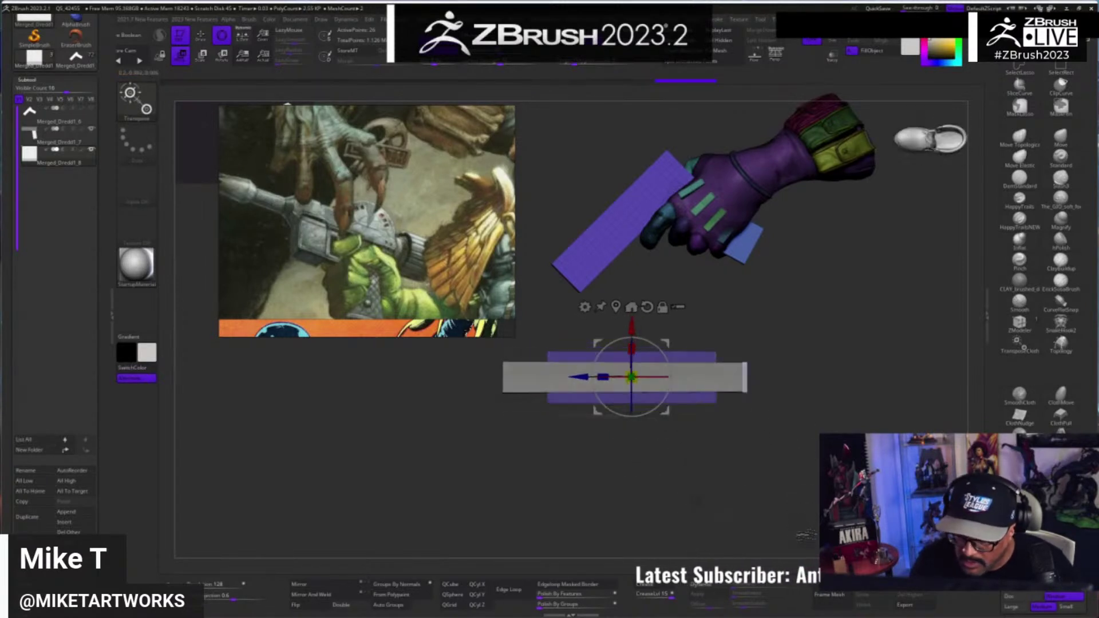
pyautogui.moveTo(631, 377); pyautogui.dragTo(640, 370)
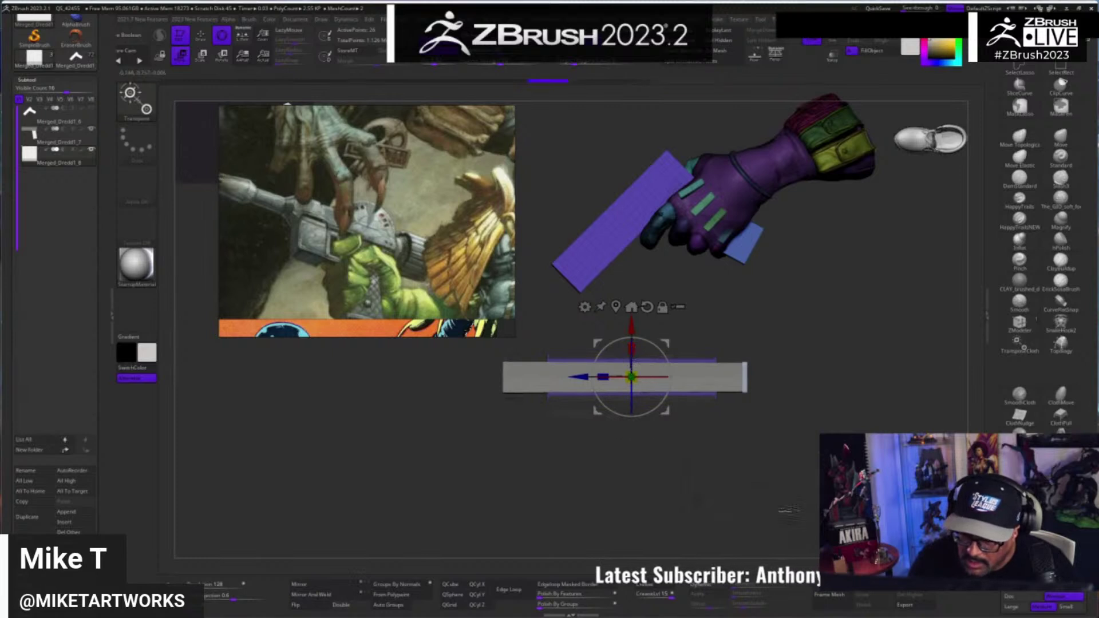
pyautogui.keyDown('shift'); pyautogui.moveTo(774, 490); pyautogui.dragTo(814, 467); pyautogui.keyUp('shift')
# - Copy the bar, reshape the copy into a short upright block and place it beneath the bar's front end
pyautogui.keyDown('alt'); pyautogui.moveTo(777, 432); pyautogui.dragTo(775, 411); pyautogui.keyUp('alt')
pyautogui.keyDown('ctrl'); pyautogui.moveTo(668, 389); pyautogui.dragTo(596, 491); pyautogui.keyUp('ctrl')
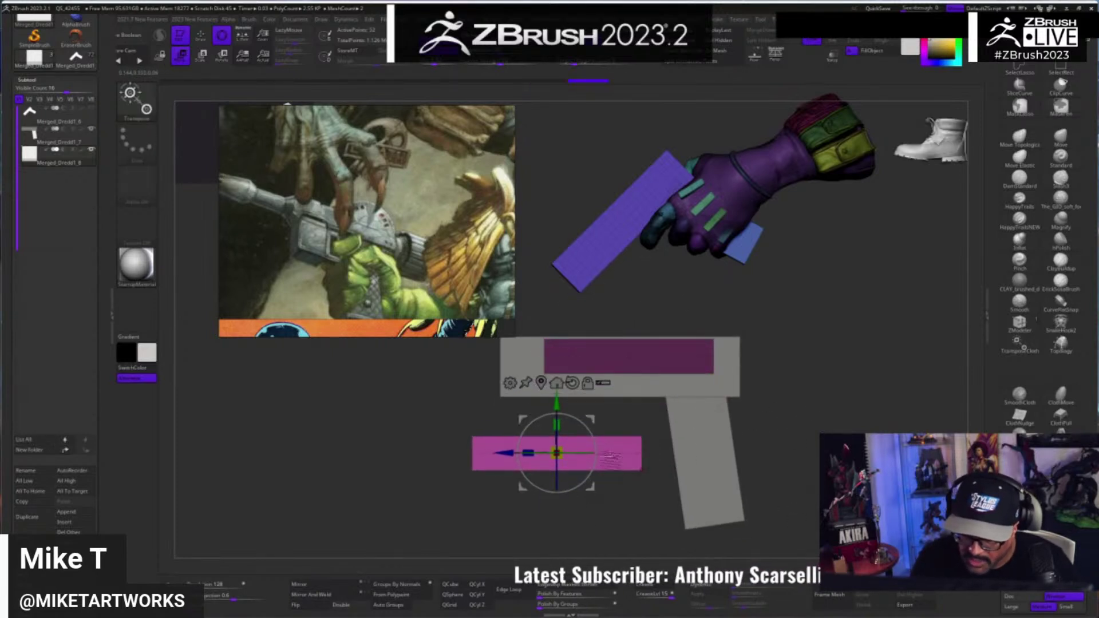
pyautogui.moveTo(566, 413); pyautogui.dragTo(567, 400)
pyautogui.moveTo(528, 453); pyautogui.dragTo(556, 404)
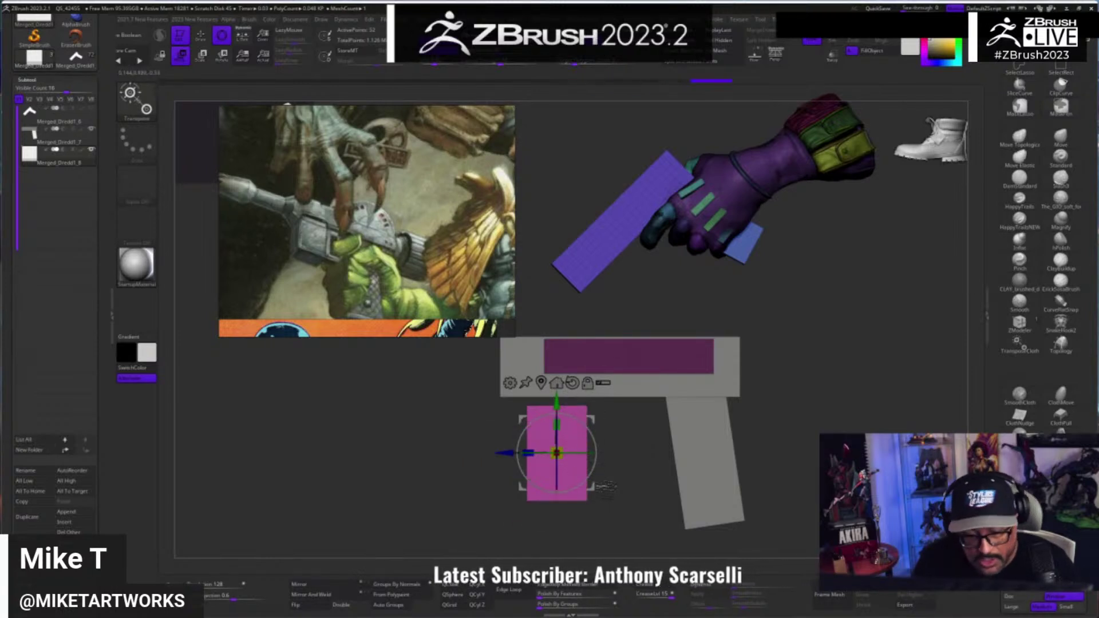
pyautogui.moveTo(562, 453); pyautogui.dragTo(551, 403)
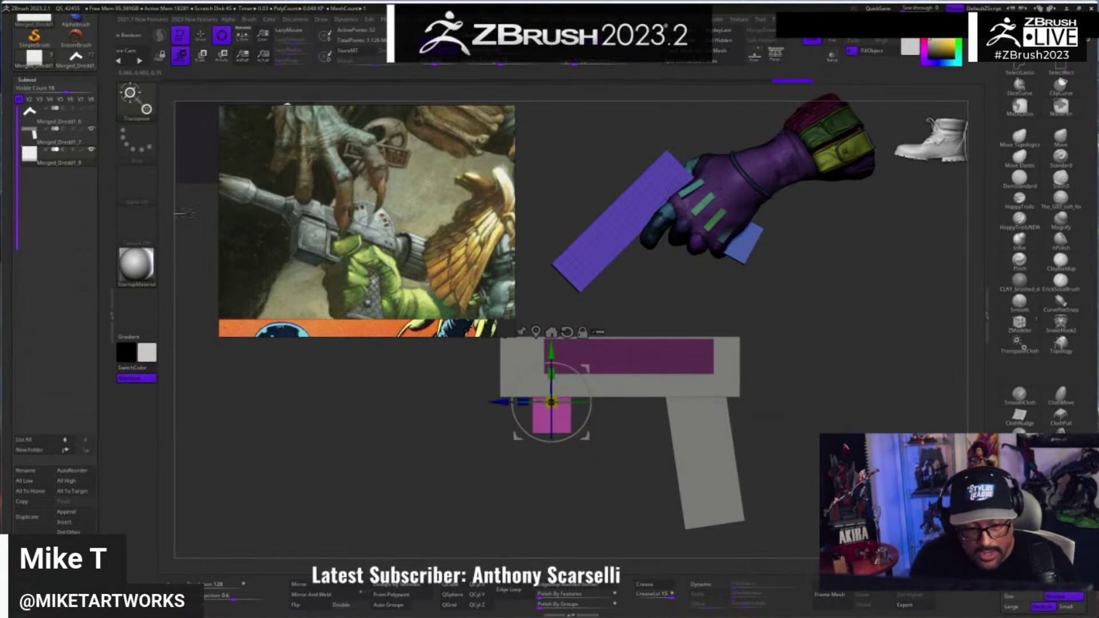
# - Delete the old barrel block from the original gun subtool, keeping only the grip
pyautogui.click(89, 142)
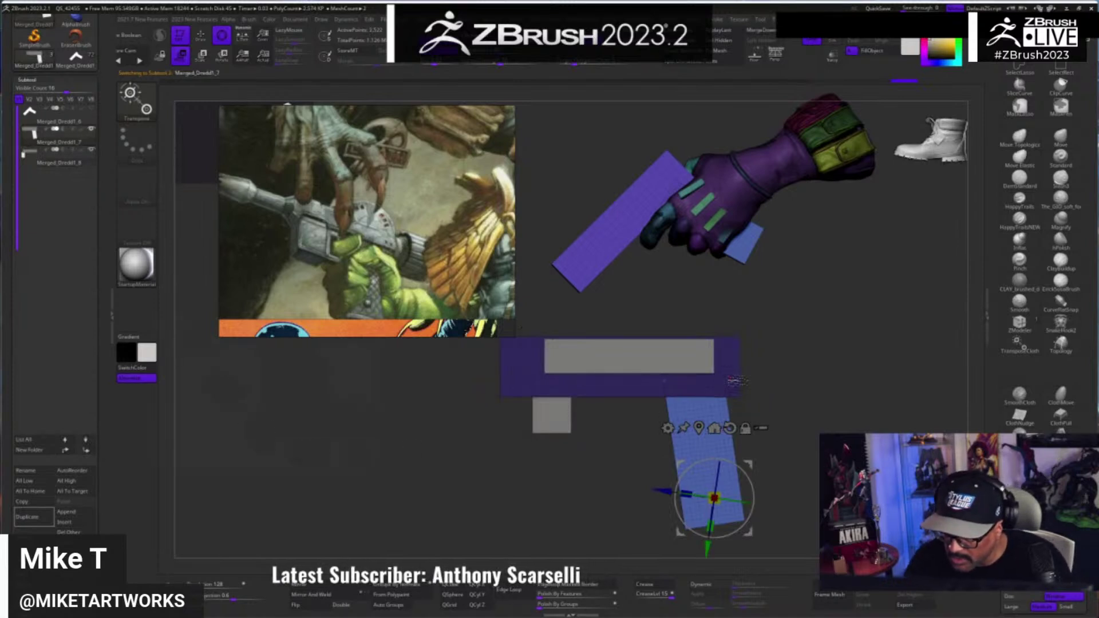
pyautogui.press('q')
pyautogui.keyDown('ctrl'); pyautogui.keyDown('shift'); pyautogui.click(738, 388); pyautogui.keyUp('shift'); pyautogui.keyUp('ctrl')
pyautogui.keyDown('ctrl'); pyautogui.keyDown('shift'); pyautogui.moveTo(806, 407); pyautogui.dragTo(809, 461); pyautogui.keyUp('shift'); pyautogui.keyUp('ctrl')
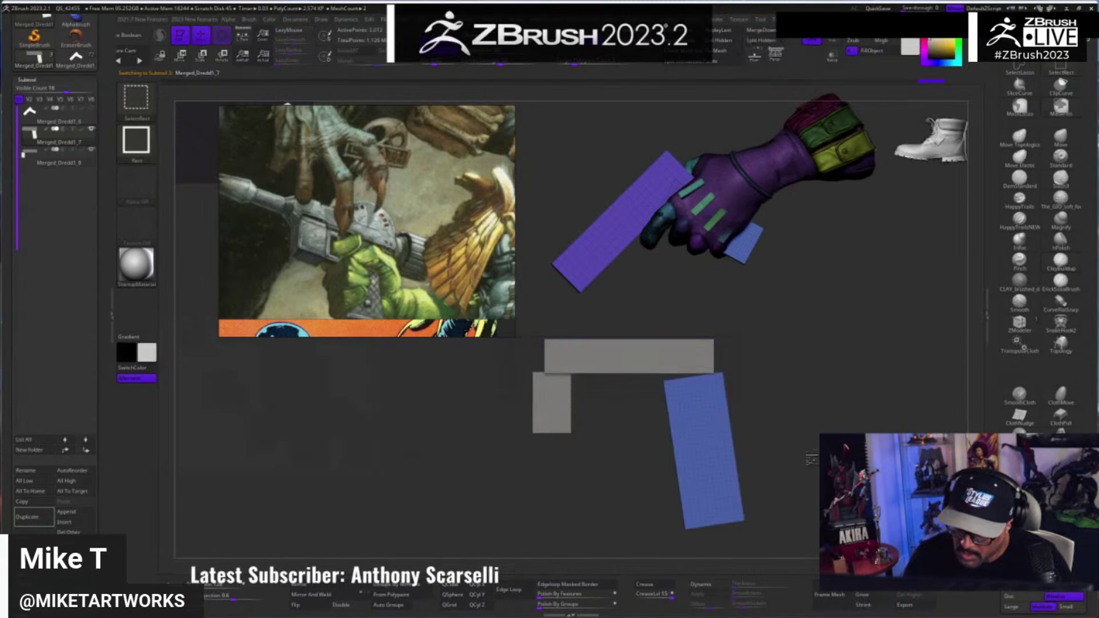
pyautogui.click(731, 40)
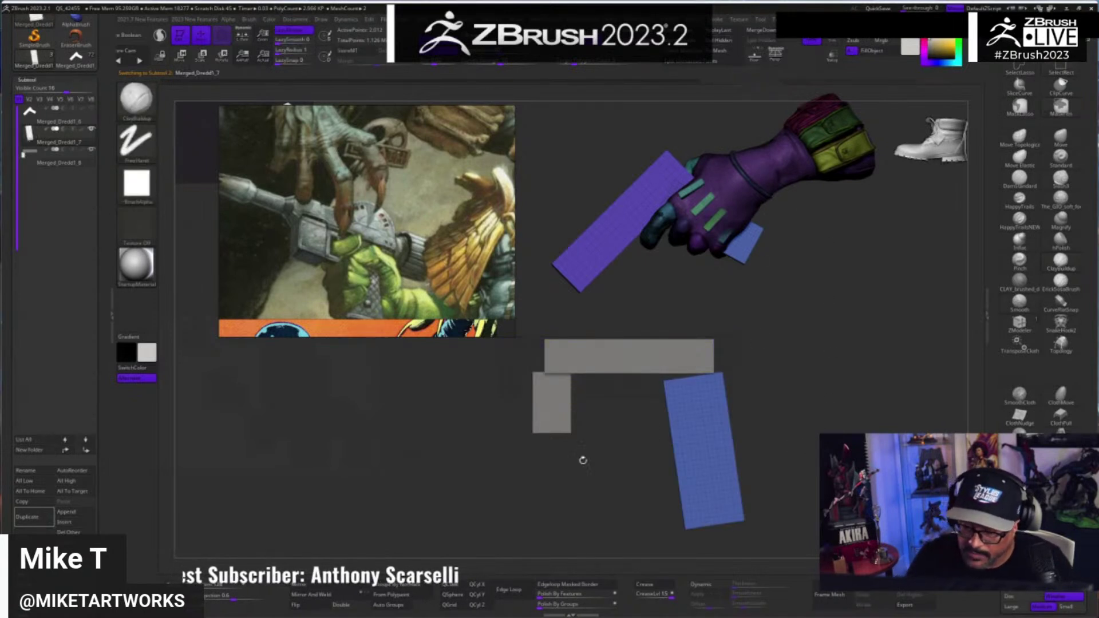
# - Mask the short front block of the new gun body and give it its own polygroup
pyautogui.click(89, 166)
pyautogui.moveTo(807, 446)
pyautogui.mouseDown()
pyautogui.moveTo(796, 467)
pyautogui.moveTo(801, 504)
pyautogui.moveTo(806, 446)
pyautogui.moveTo(716, 430)
pyautogui.mouseUp()
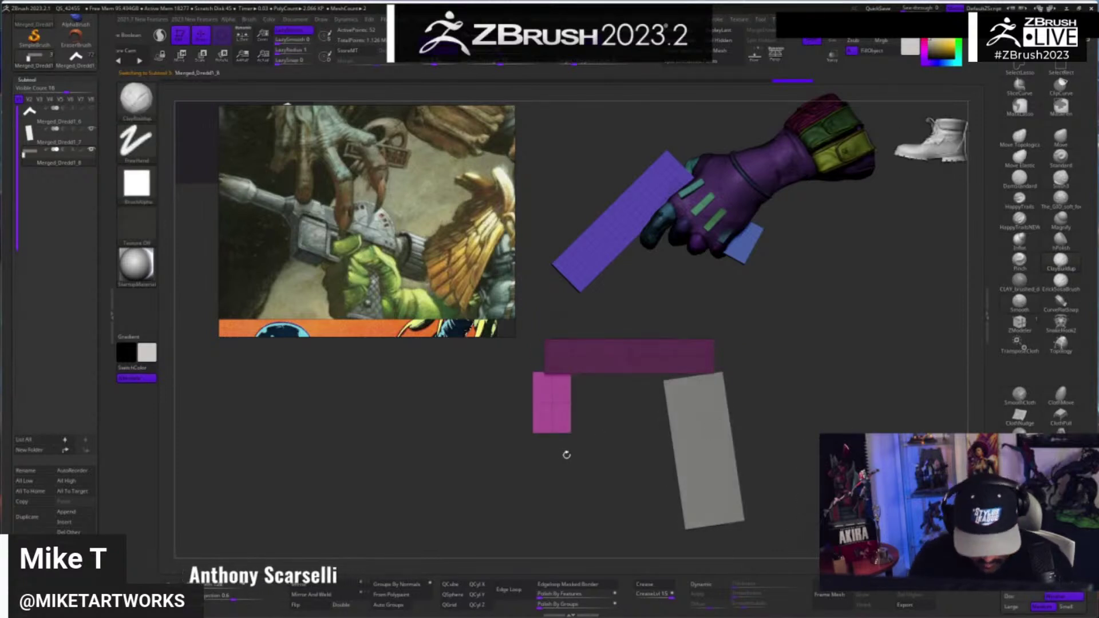
pyautogui.keyDown('ctrl'); pyautogui.click(621, 544); pyautogui.keyUp('ctrl')
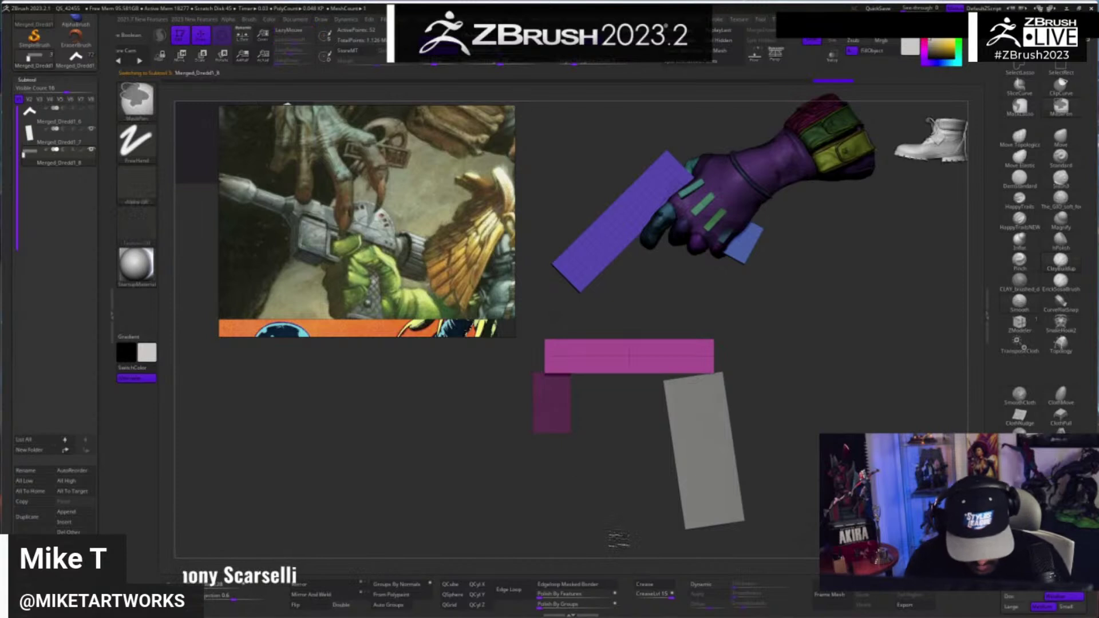
pyautogui.hotkey('ctrl', 'w')
pyautogui.press('w')
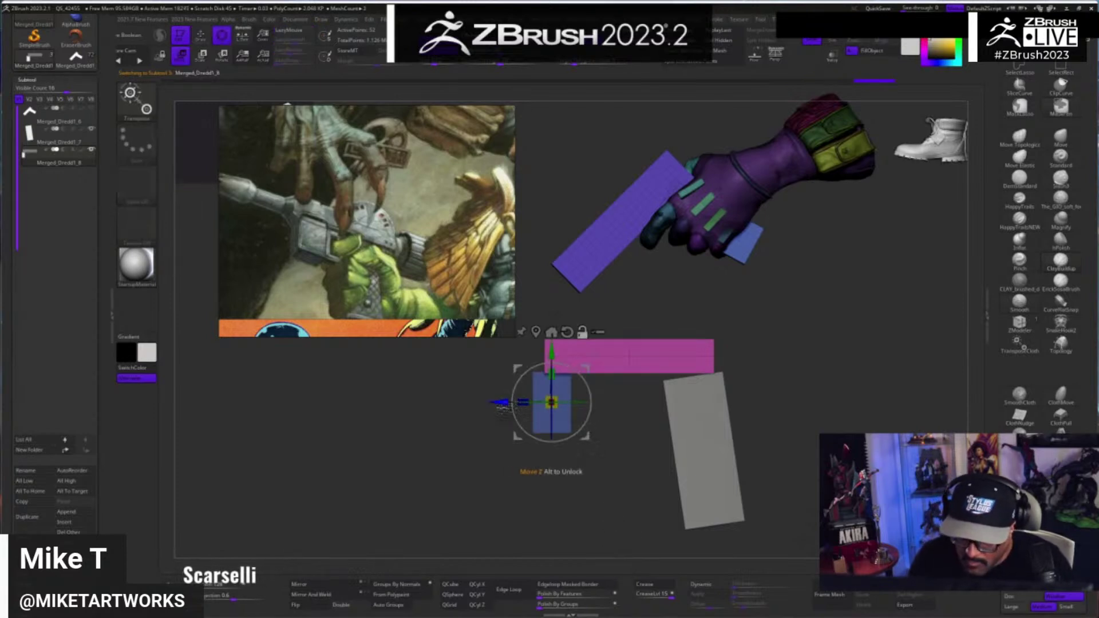
pyautogui.keyDown('alt'); pyautogui.moveTo(521, 428); pyautogui.dragTo(574, 403); pyautogui.keyUp('alt')
pyautogui.hotkey('ctrl', 'z')
pyautogui.press('q')
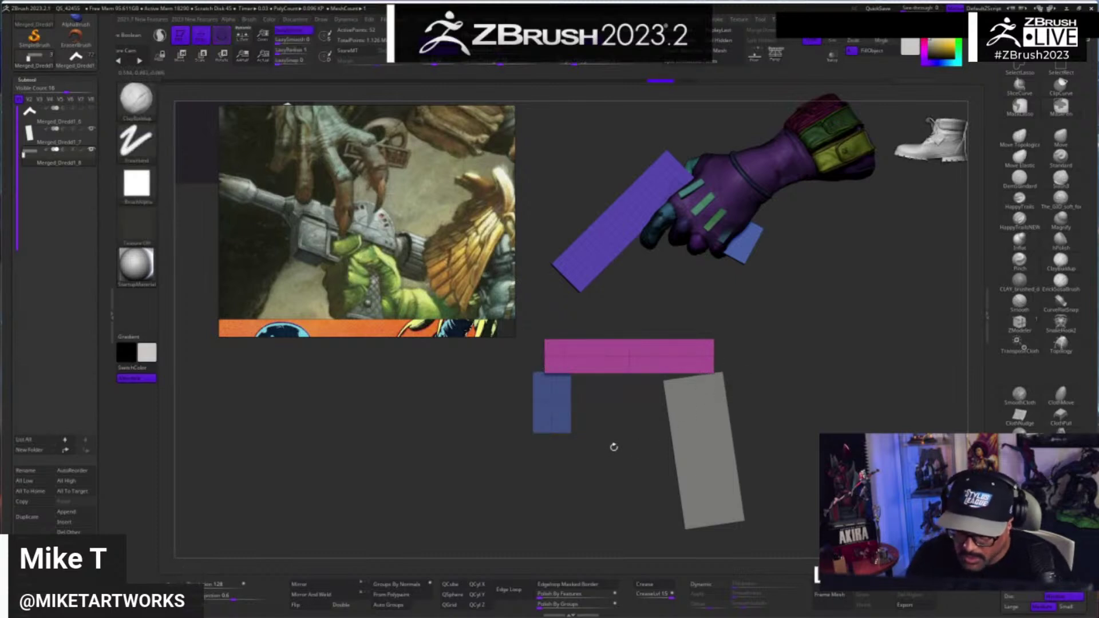
# - Mask everything except the short front block and centre the gizmo on it
pyautogui.press('w')
pyautogui.keyDown('alt'); pyautogui.moveTo(528, 437); pyautogui.dragTo(377, 483); pyautogui.keyUp('alt')
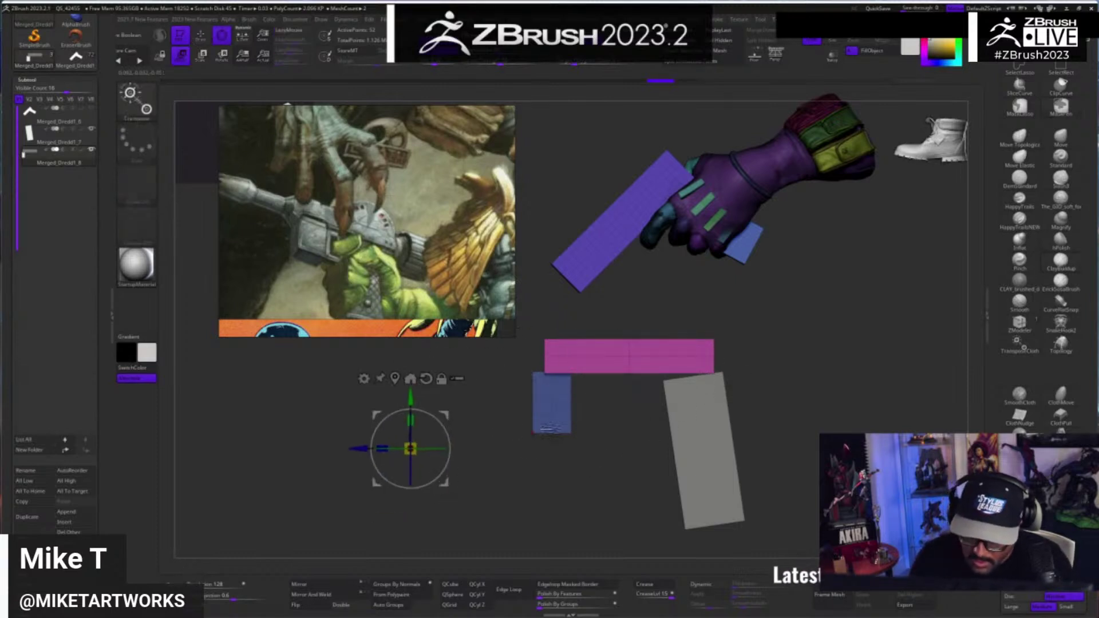
pyautogui.keyDown('ctrl'); pyautogui.click(558, 415); pyautogui.keyUp('ctrl')
pyautogui.click(573, 344)
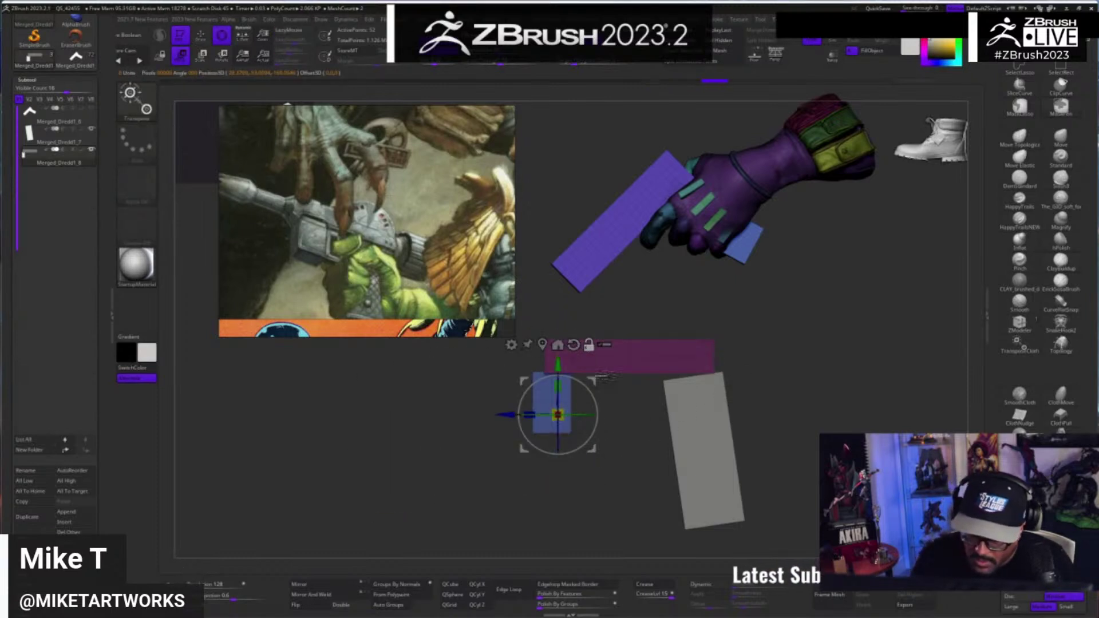
pyautogui.click(559, 344)
pyautogui.click(615, 366)
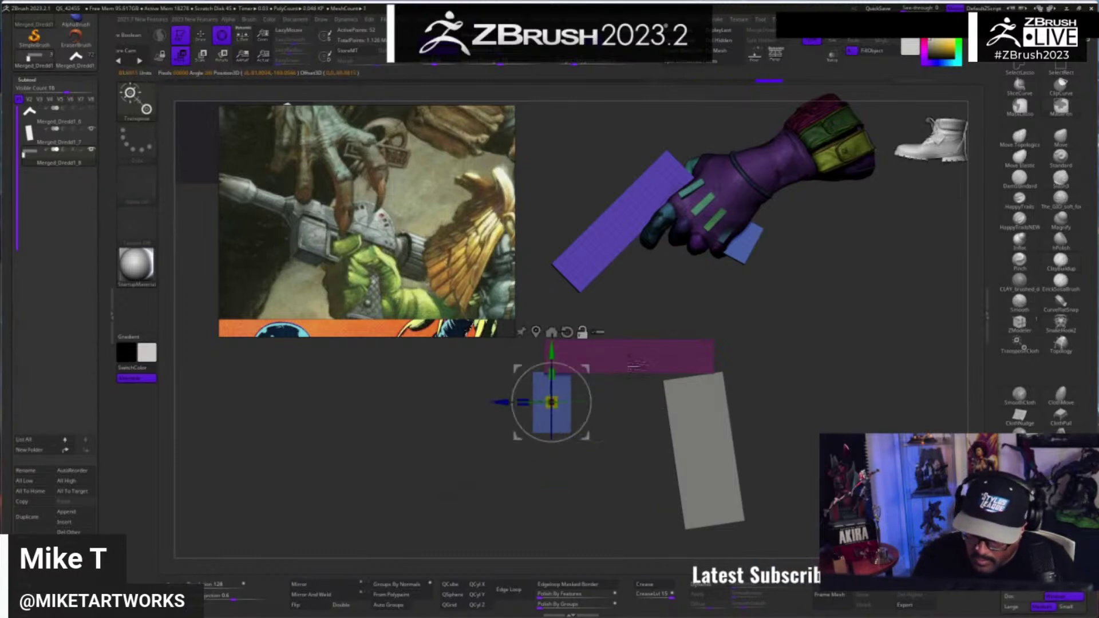
# - Copy the short front block towards the grip and resize the copy into a lower, longer block beneath the bar
pyautogui.keyDown('ctrl'); pyautogui.moveTo(503, 403); pyautogui.dragTo(560, 402); pyautogui.keyUp('ctrl')
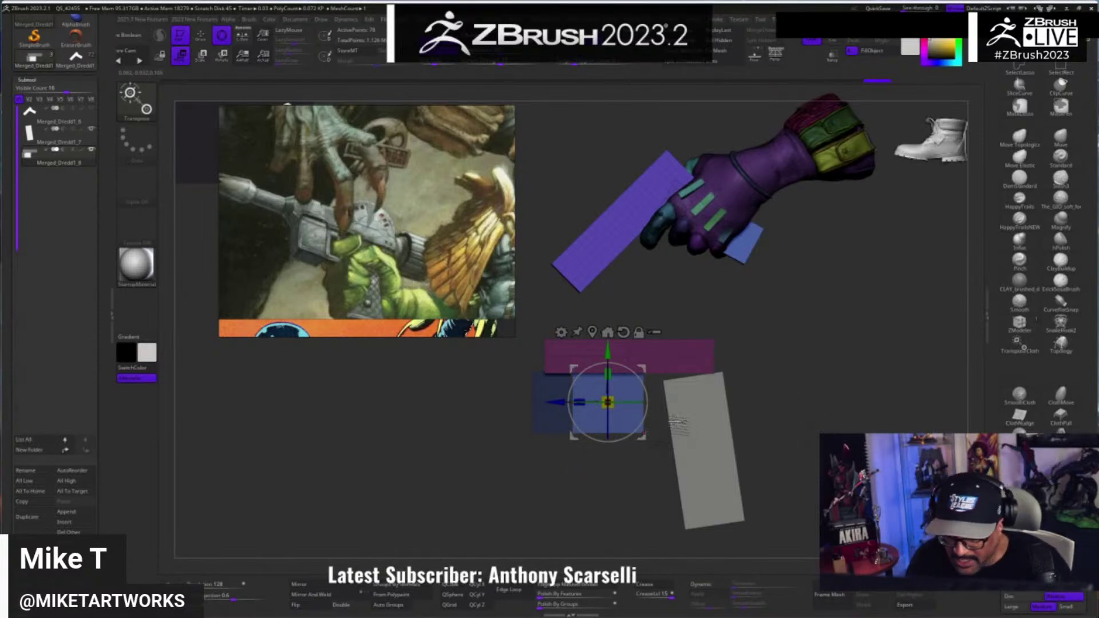
pyautogui.moveTo(643, 437)
pyautogui.mouseDown()
pyautogui.moveTo(635, 430)
pyautogui.moveTo(650, 433)
pyautogui.mouseUp()
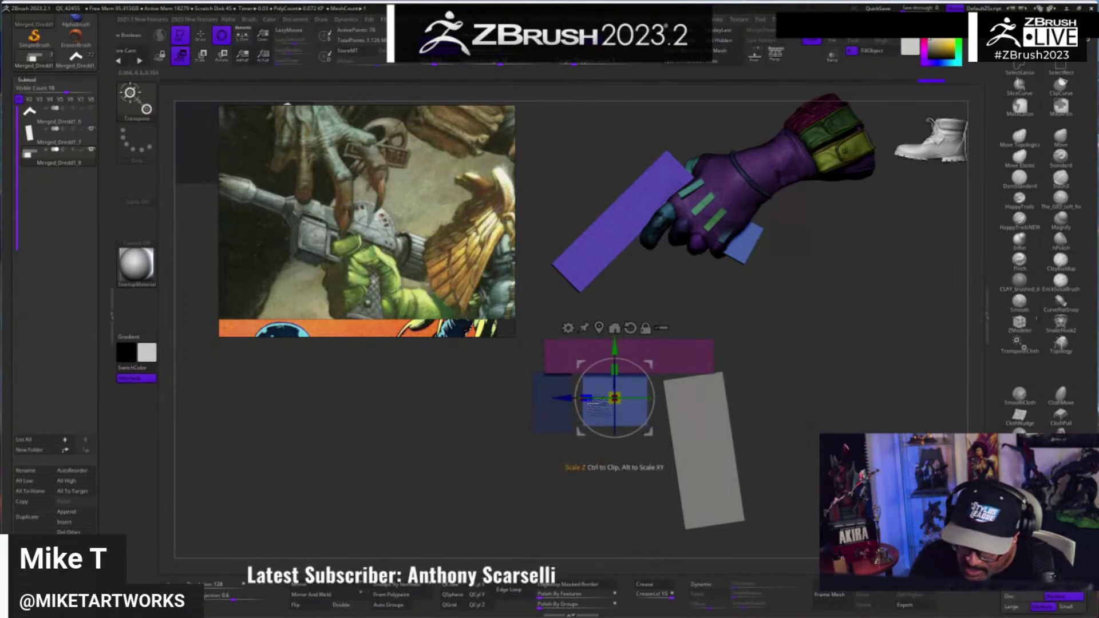
pyautogui.moveTo(588, 399); pyautogui.dragTo(578, 400)
pyautogui.moveTo(648, 432); pyautogui.dragTo(642, 430)
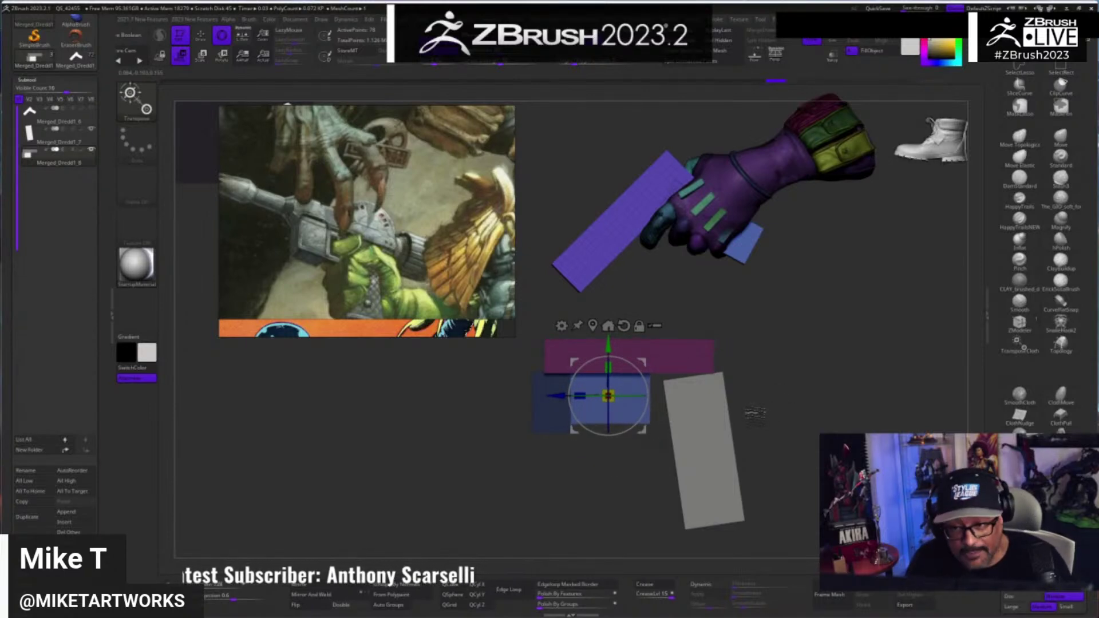
pyautogui.press('q')
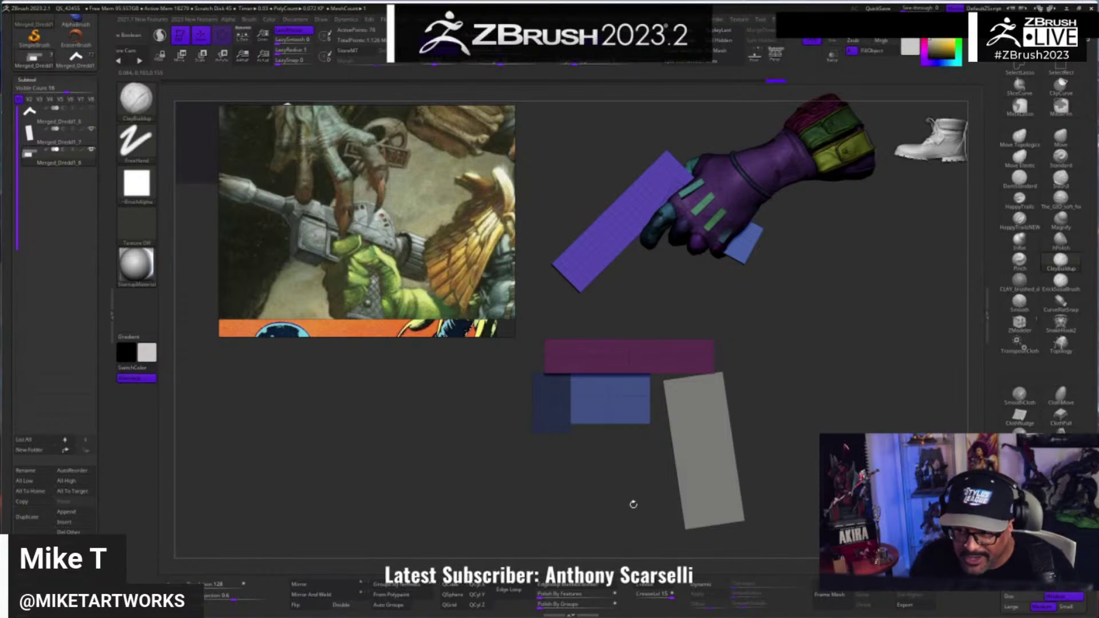
# - Isolate the new gun body and split its unmasked middle block into a separate subtool
pyautogui.press('w')
pyautogui.press('q')
pyautogui.moveTo(784, 436)
pyautogui.keyDown('ctrl'); pyautogui.mouseDown(button='right')
pyautogui.moveTo(790, 451)
pyautogui.moveTo(661, 491)
pyautogui.mouseUp(button='right'); pyautogui.keyUp('ctrl')
pyautogui.keyDown('alt'); pyautogui.moveTo(816, 410); pyautogui.dragTo(788, 421, button='right'); pyautogui.keyUp('alt')
pyautogui.moveTo(788, 421); pyautogui.dragTo(761, 428)
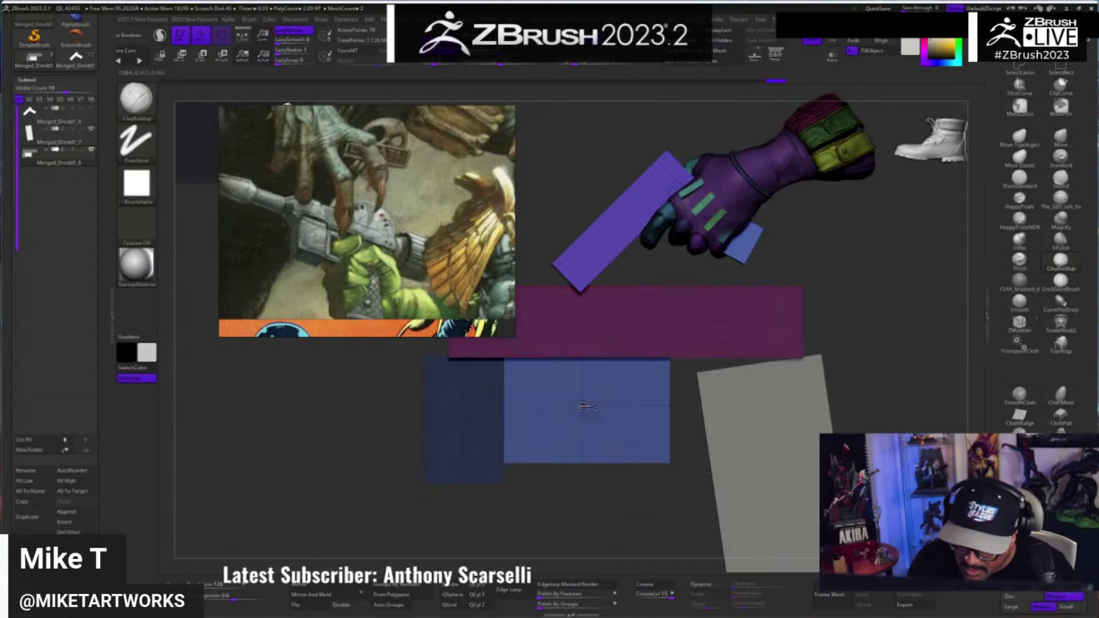
pyautogui.moveTo(625, 519); pyautogui.dragTo(598, 522)
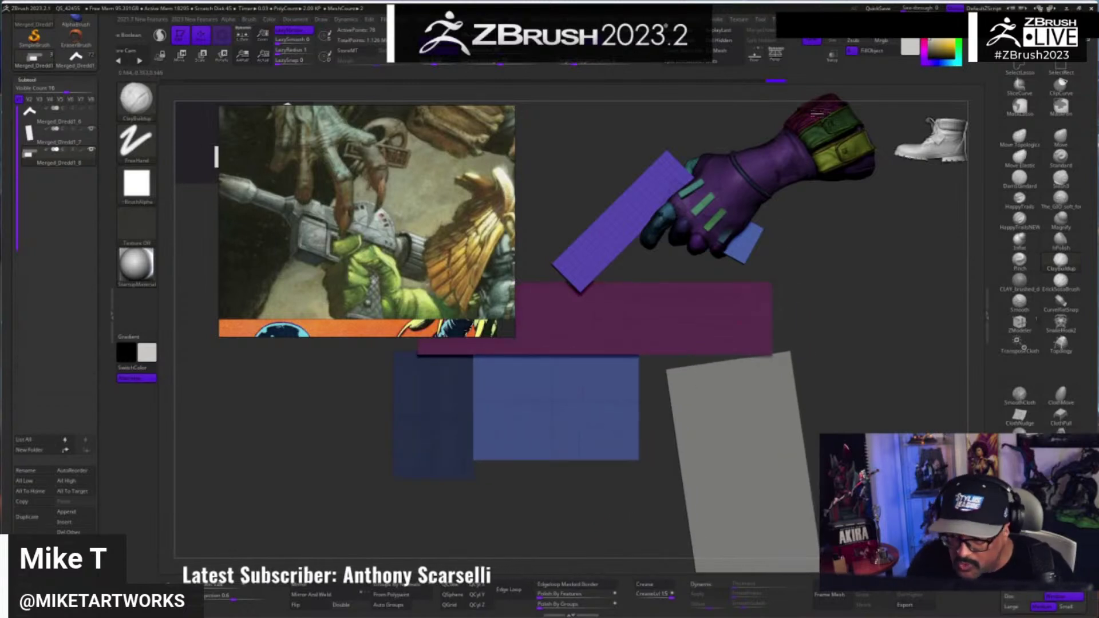
pyautogui.click(832, 41)
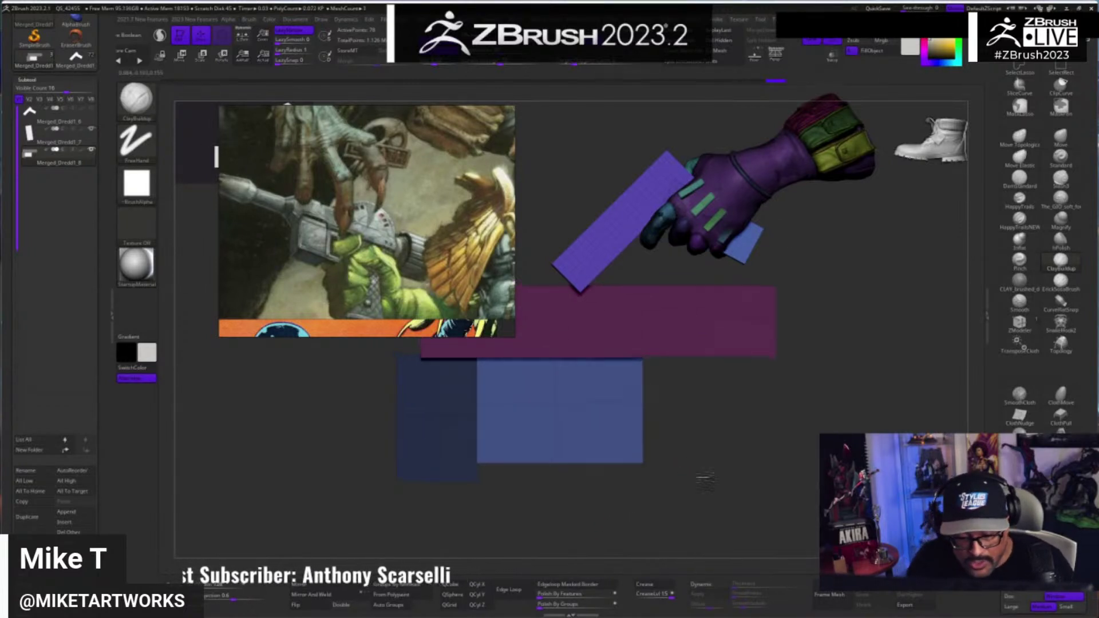
pyautogui.moveTo(694, 476); pyautogui.dragTo(713, 466)
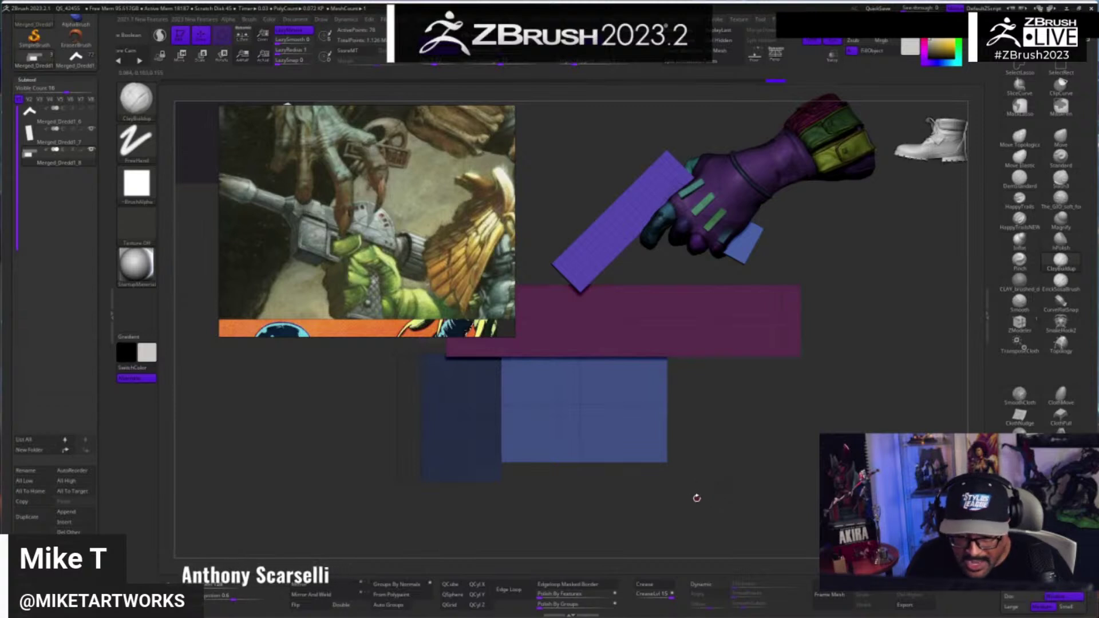
pyautogui.moveTo(697, 493); pyautogui.dragTo(699, 470)
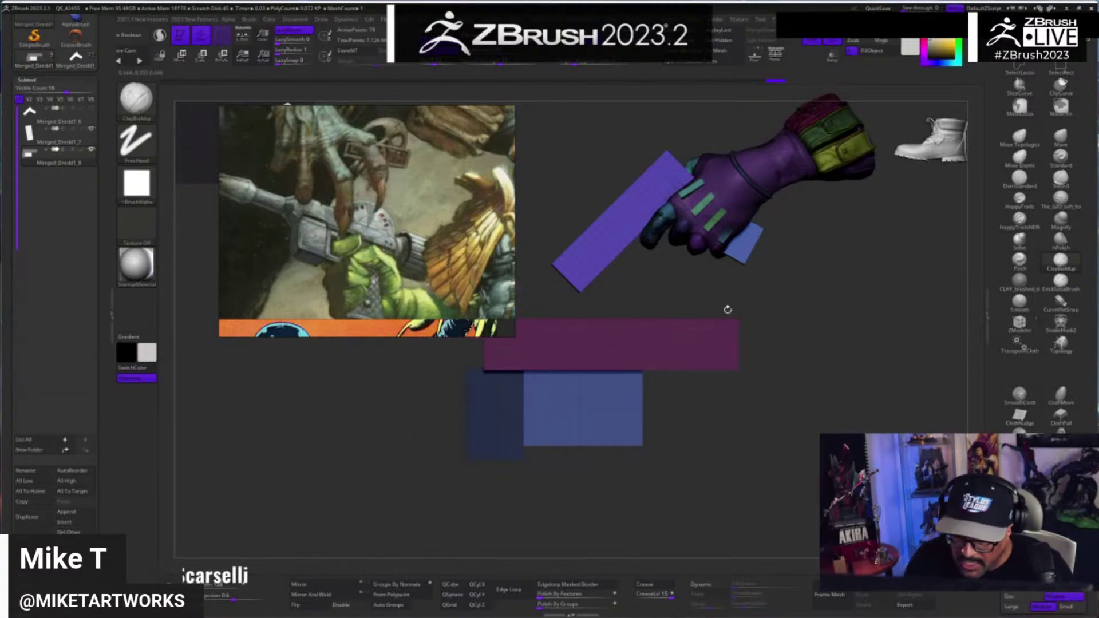
pyautogui.click(718, 59)
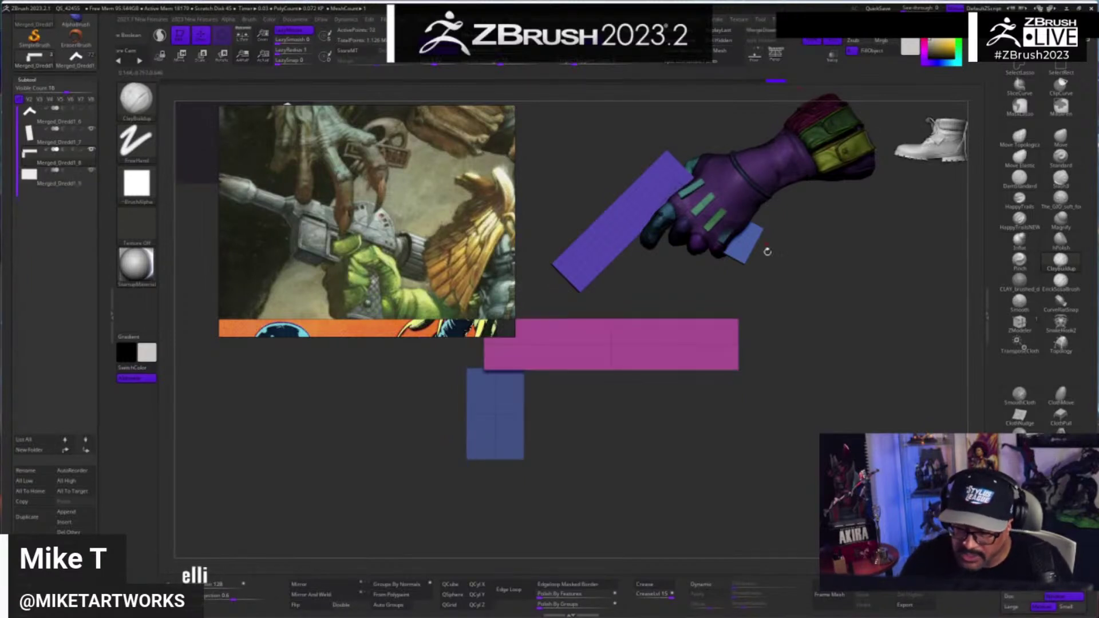
# - Reduce the separated middle block beneath the bar to a single flat side face
pyautogui.click(57, 177)
pyautogui.keyDown('alt'); pyautogui.moveTo(684, 473); pyautogui.dragTo(803, 437); pyautogui.keyUp('alt')
pyautogui.moveTo(814, 480); pyautogui.dragTo(863, 465)
pyautogui.keyDown('ctrl'); pyautogui.keyDown('alt'); pyautogui.keyDown('shift'); pyautogui.moveTo(643, 279); pyautogui.dragTo(682, 538); pyautogui.keyUp('shift'); pyautogui.keyUp('alt'); pyautogui.keyUp('ctrl')
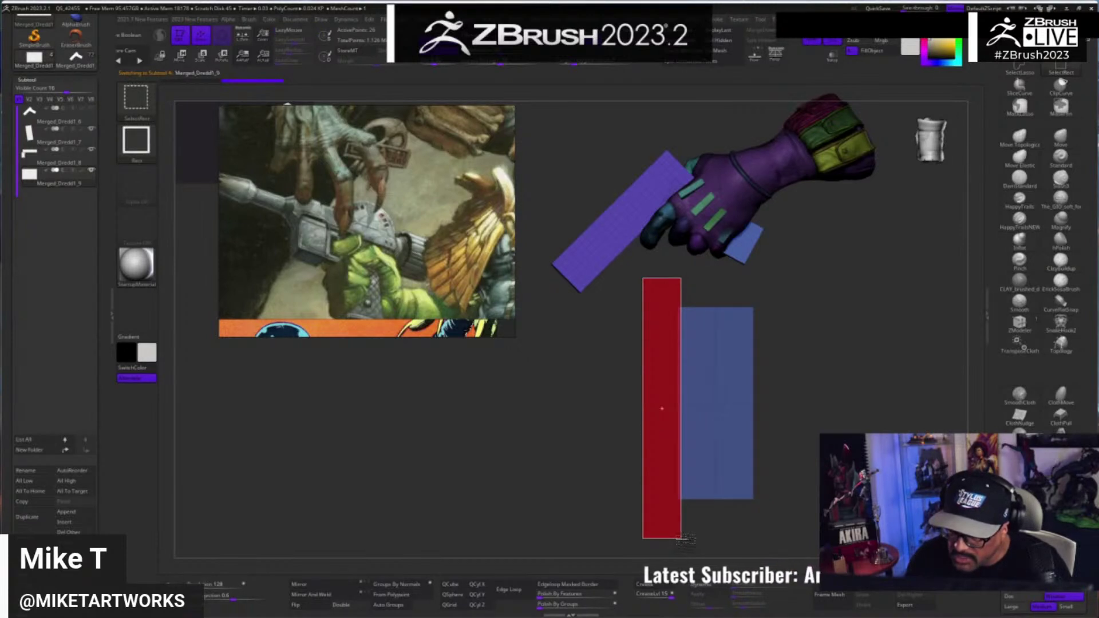
pyautogui.keyDown('ctrl'); pyautogui.keyDown('alt'); pyautogui.keyDown('shift'); pyautogui.moveTo(683, 539); pyautogui.dragTo(681, 534); pyautogui.keyUp('shift'); pyautogui.keyUp('alt'); pyautogui.keyUp('ctrl')
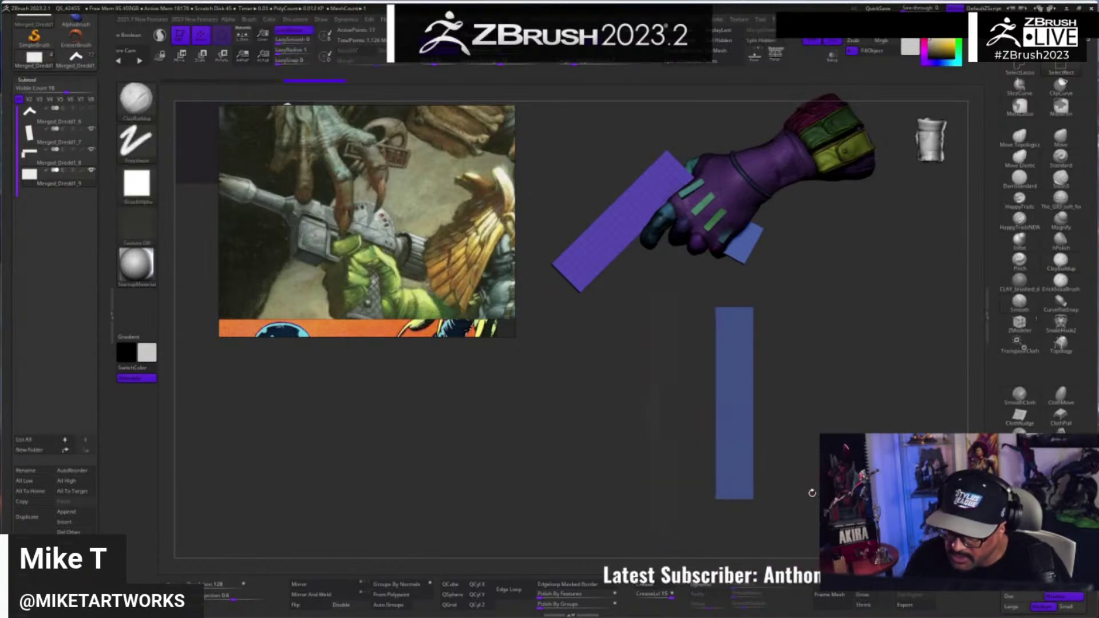
pyautogui.keyDown('ctrl'); pyautogui.keyDown('shift'); pyautogui.moveTo(816, 476); pyautogui.dragTo(827, 430); pyautogui.keyUp('shift'); pyautogui.keyUp('ctrl')
pyautogui.keyDown('ctrl'); pyautogui.keyDown('alt'); pyautogui.keyDown('shift'); pyautogui.moveTo(754, 275); pyautogui.dragTo(704, 532); pyautogui.keyUp('shift'); pyautogui.keyUp('alt'); pyautogui.keyUp('ctrl')
pyautogui.hotkey('ctrl', 'z')
pyautogui.hotkey('ctrl', 'z')
pyautogui.hotkey('ctrl', 'z')
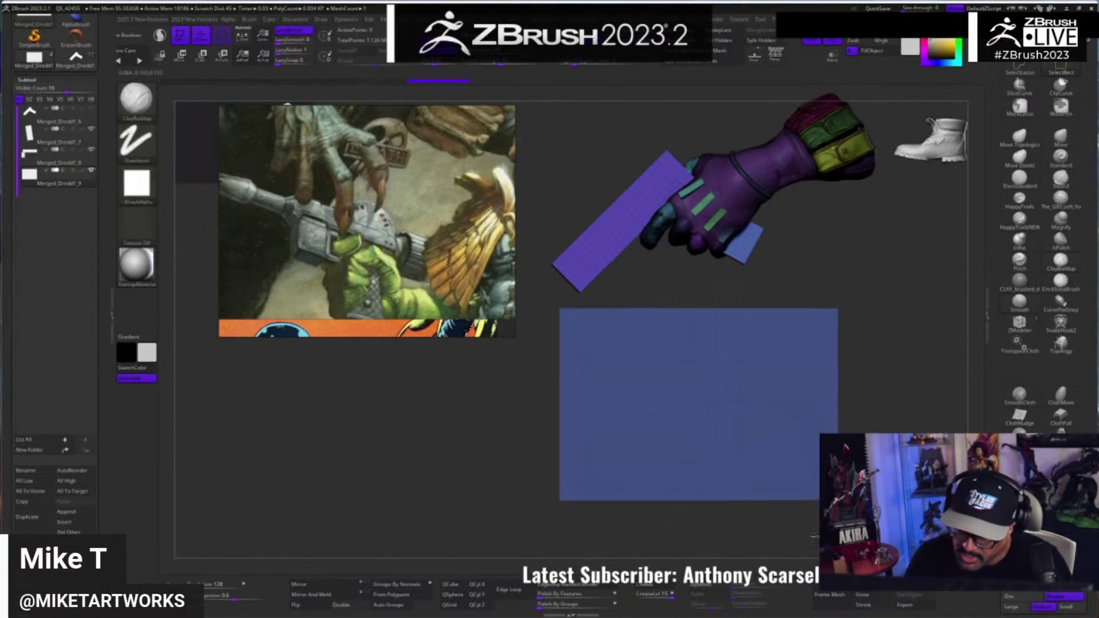
pyautogui.hotkey('ctrl', 'z')
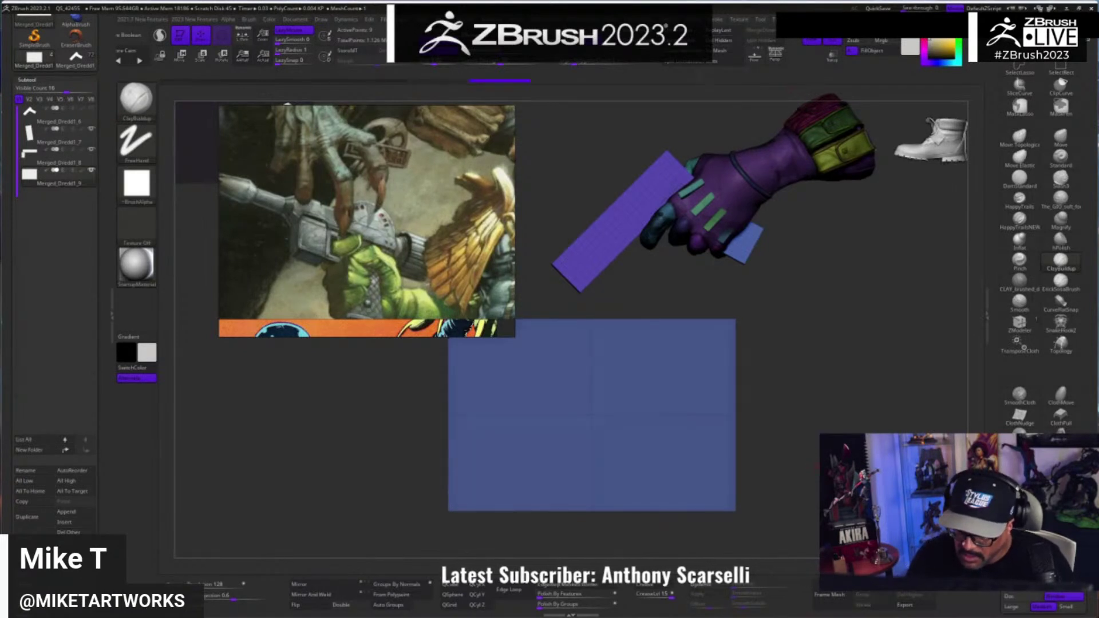
# - Inset the flat side face with ZModeler using the Polygroup All target and hide its centre, leaving a rectangular border
pyautogui.click(1019, 344)
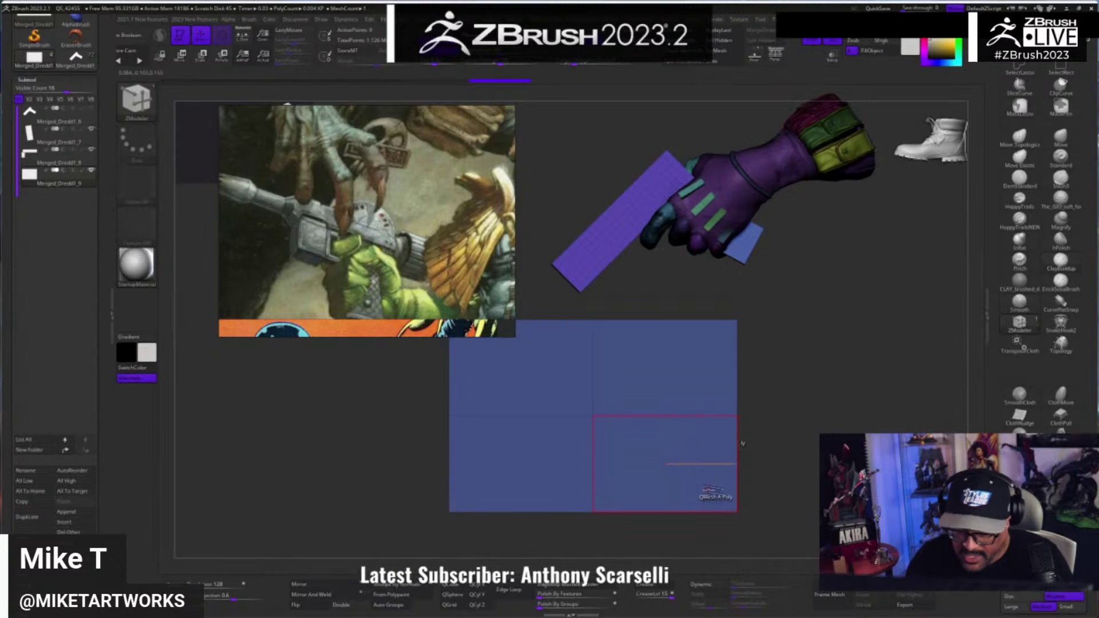
pyautogui.press('space')
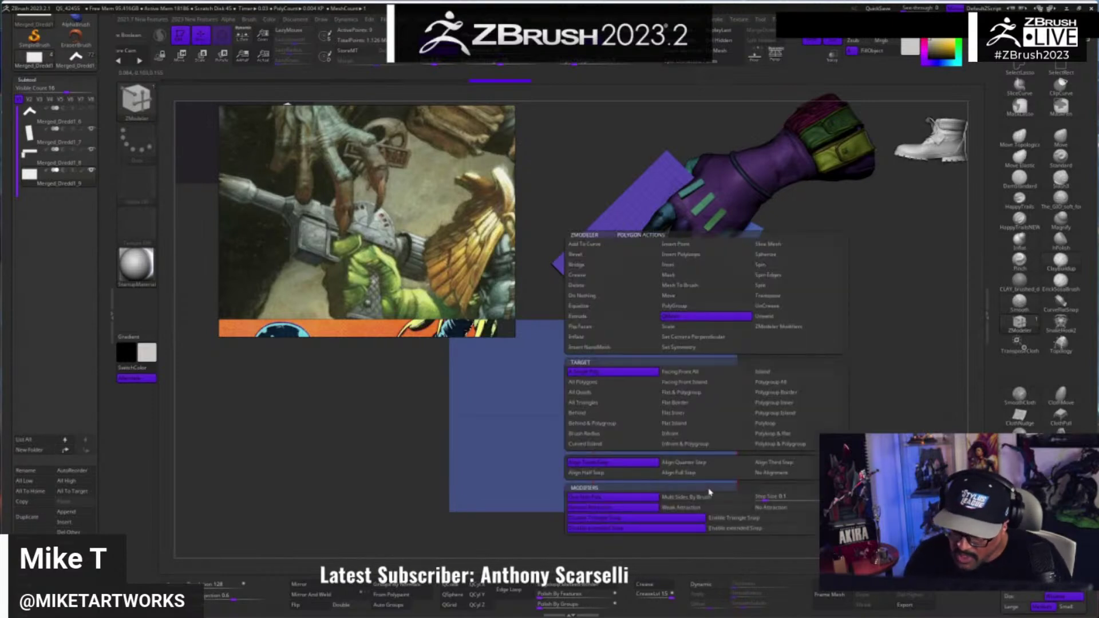
pyautogui.click(685, 266)
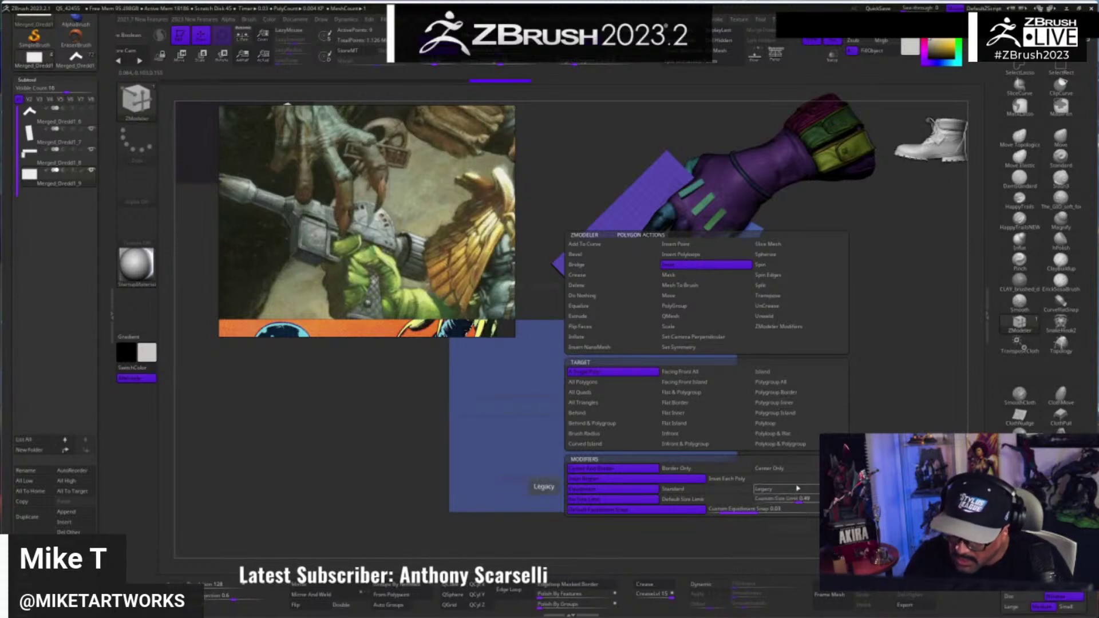
pyautogui.moveTo(737, 501); pyautogui.dragTo(704, 482)
pyautogui.moveTo(704, 484); pyautogui.dragTo(700, 479)
pyautogui.keyDown('ctrl'); pyautogui.keyDown('shift'); pyautogui.click(624, 427); pyautogui.keyUp('shift'); pyautogui.keyUp('ctrl')
pyautogui.keyDown('ctrl'); pyautogui.keyDown('shift'); pyautogui.click(624, 427); pyautogui.keyUp('shift'); pyautogui.keyUp('ctrl')
pyautogui.moveTo(813, 275); pyautogui.dragTo(824, 266)
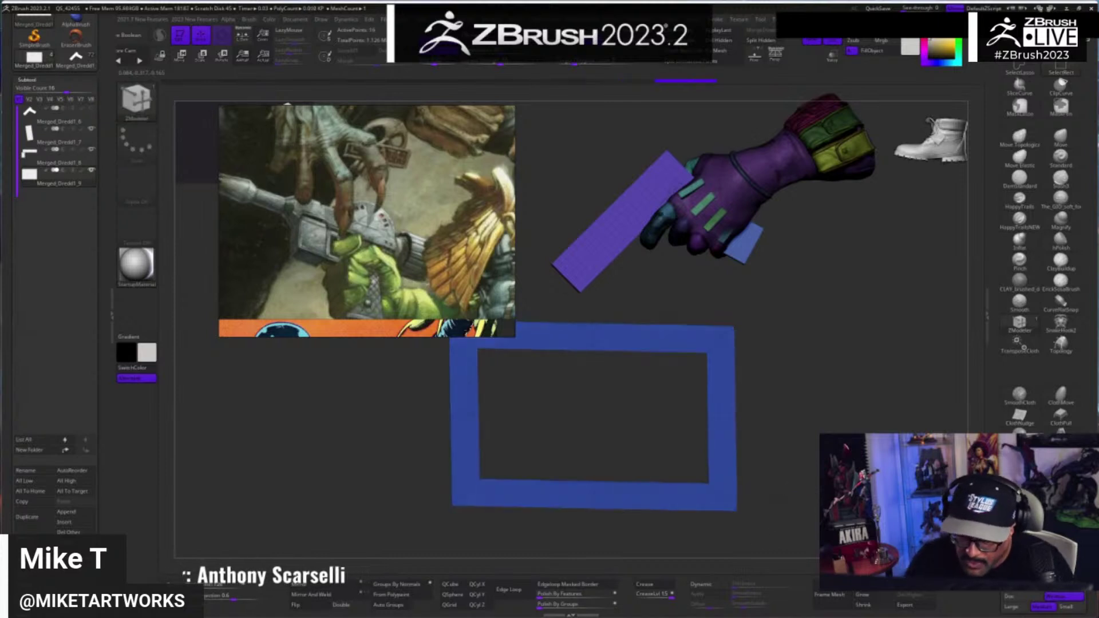
# - Delete the hidden centre of the rectangular border and flip the border's faces
pyautogui.click(722, 42)
pyautogui.moveTo(761, 487); pyautogui.dragTo(826, 407)
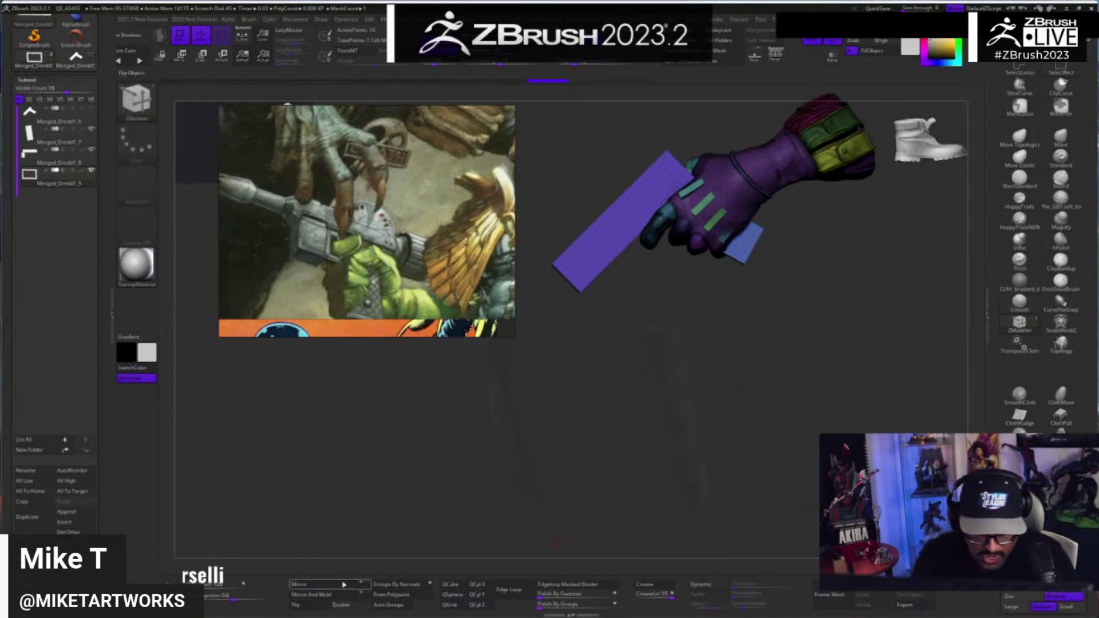
pyautogui.click(320, 604)
pyautogui.moveTo(767, 492); pyautogui.dragTo(738, 524)
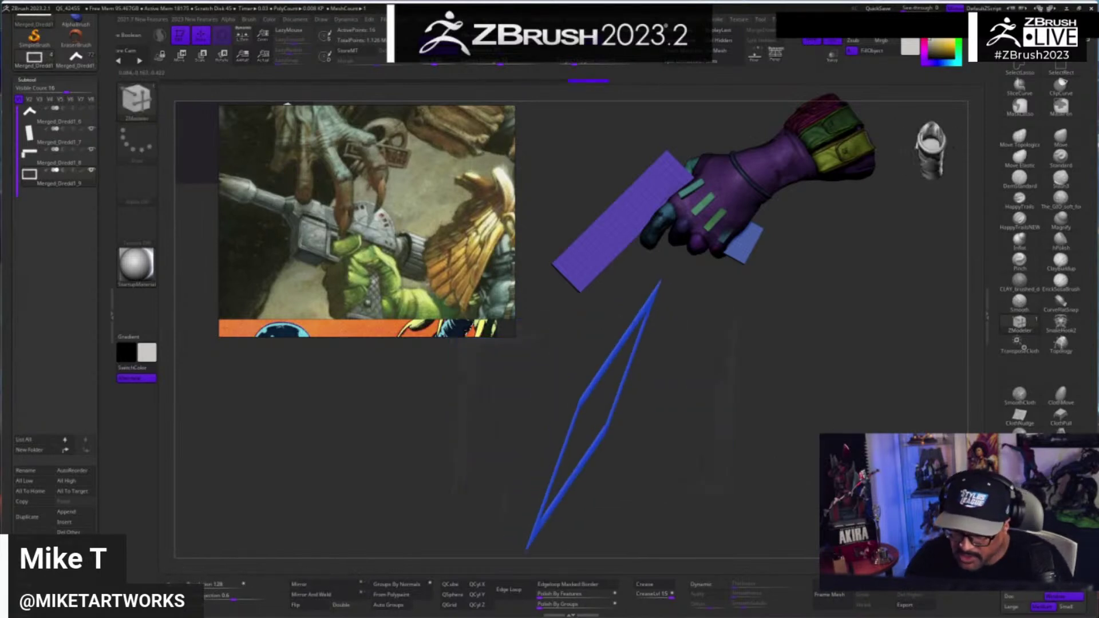
# - Show the other gun parts and extrude the rectangular border into a thick frame using ZModeler Extrude with Polygroup All
pyautogui.click(864, 233)
pyautogui.moveTo(864, 320); pyautogui.dragTo(773, 458)
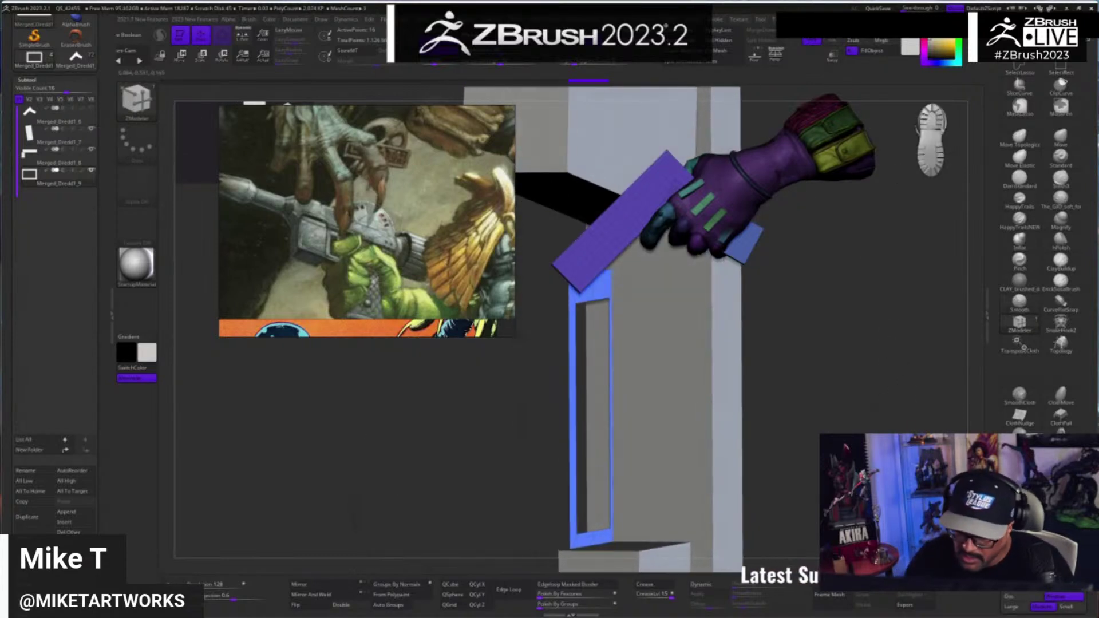
pyautogui.press('space')
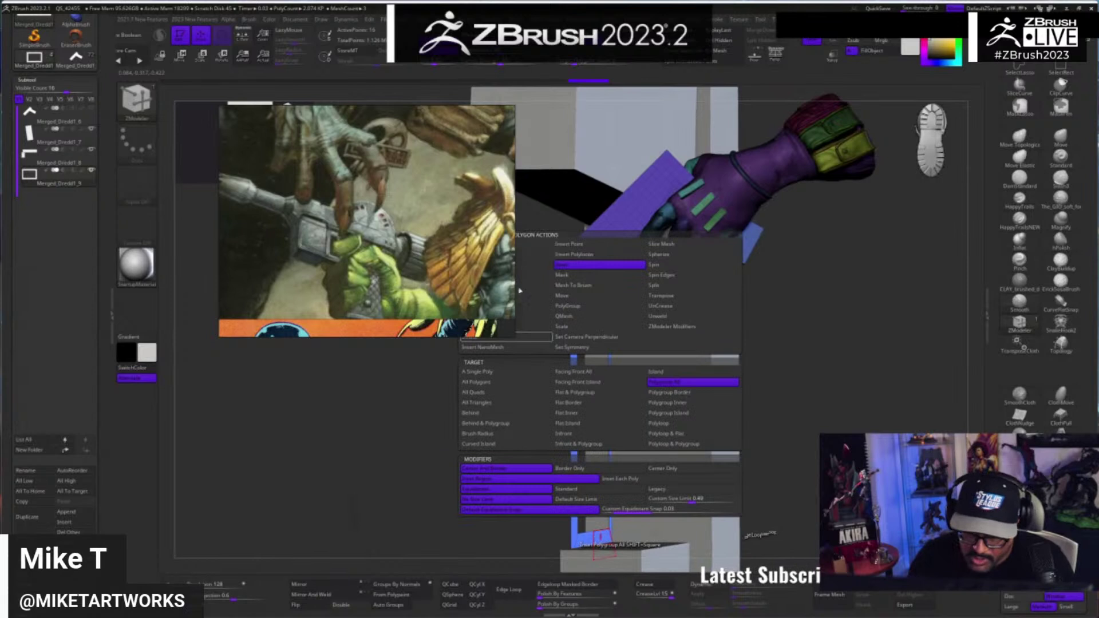
pyautogui.click(522, 316)
pyautogui.keyDown('alt'); pyautogui.moveTo(812, 462); pyautogui.dragTo(929, 444); pyautogui.keyUp('alt')
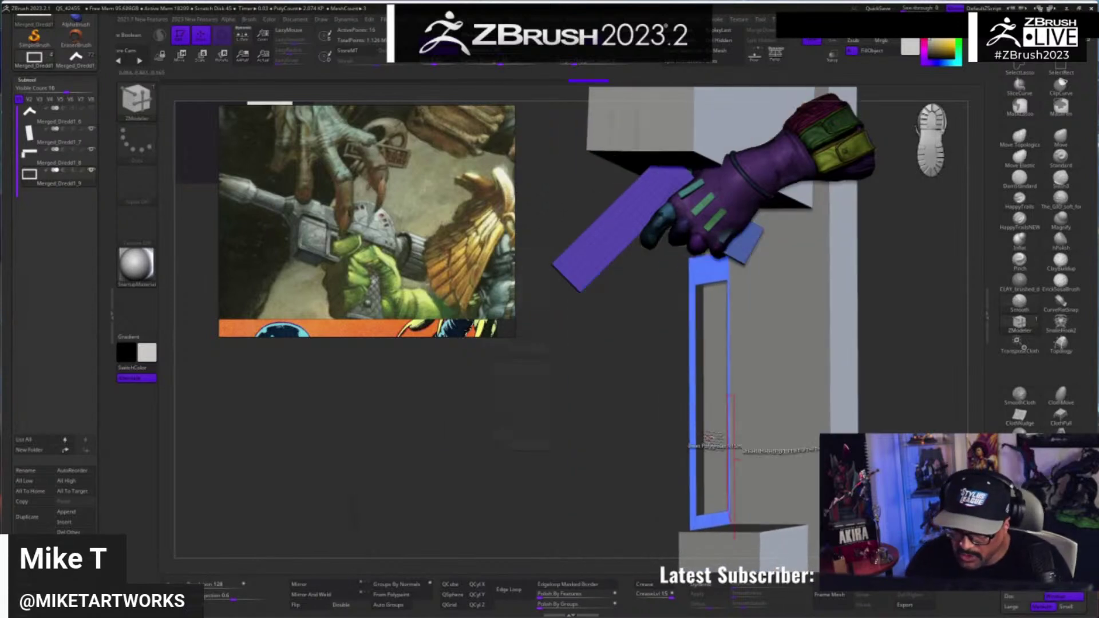
pyautogui.press('space')
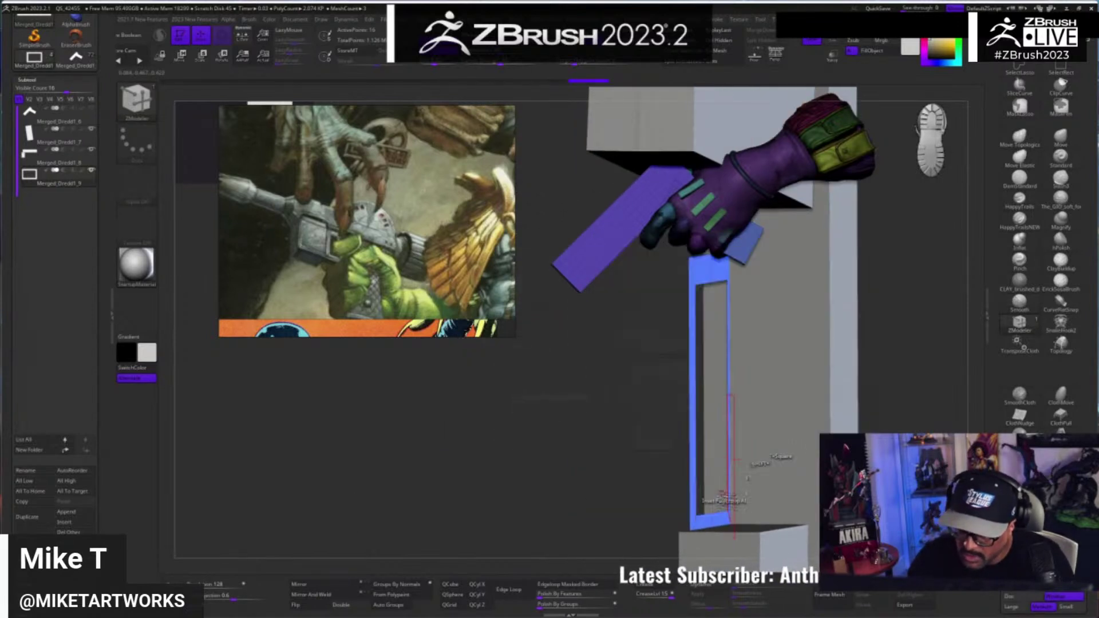
pyautogui.press('space')
pyautogui.click(607, 316)
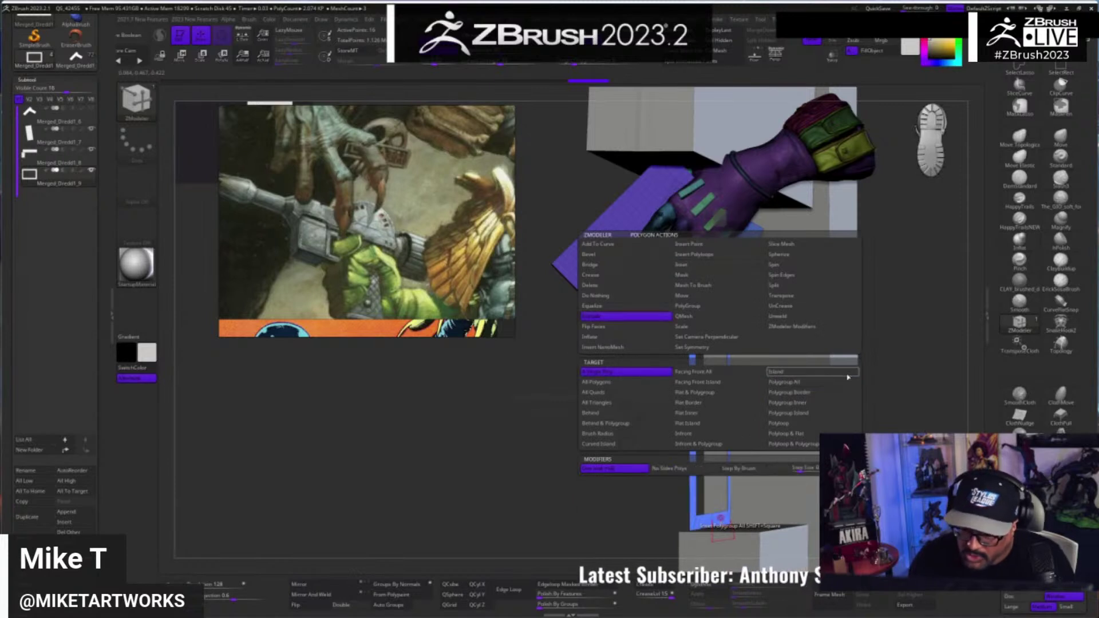
pyautogui.moveTo(727, 517); pyautogui.dragTo(763, 528)
pyautogui.moveTo(558, 411); pyautogui.dragTo(624, 420)
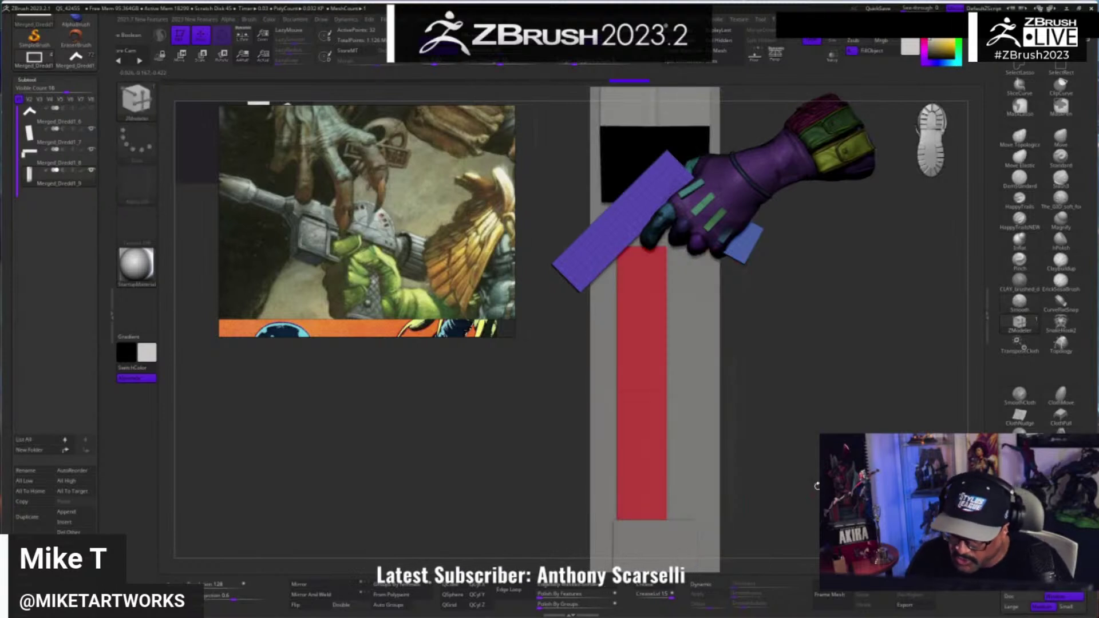
# - Centre the frame across the width of the gun body and shift it slightly towards the grip
pyautogui.press('w')
pyautogui.moveTo(713, 395); pyautogui.dragTo(727, 398)
pyautogui.press('q')
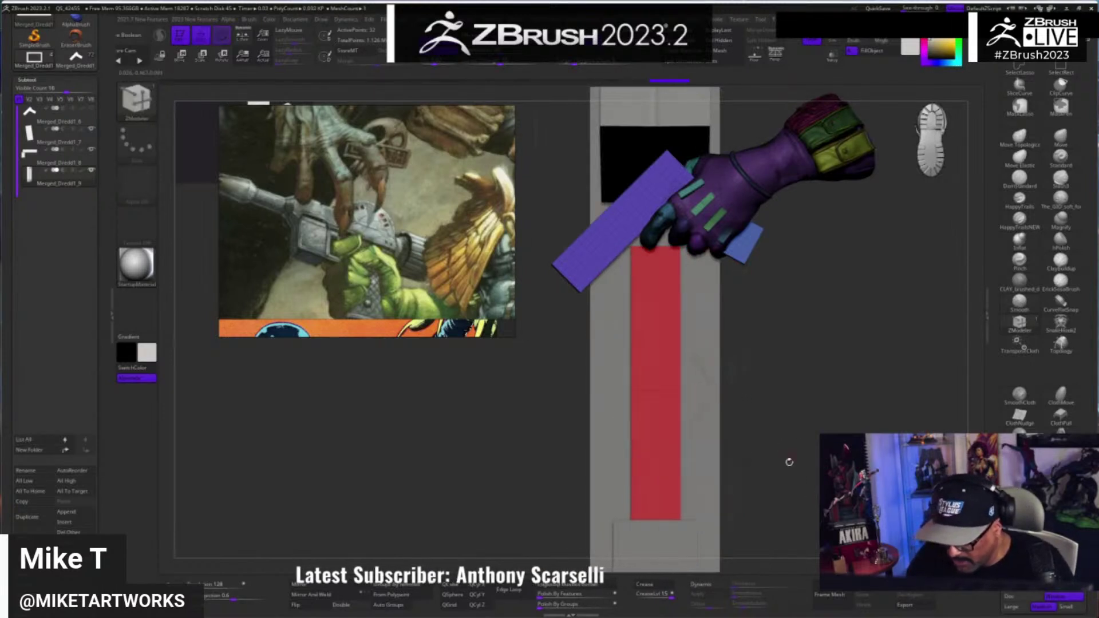
pyautogui.moveTo(780, 472); pyautogui.dragTo(811, 528)
pyautogui.moveTo(739, 541)
pyautogui.mouseDown()
pyautogui.moveTo(763, 535)
pyautogui.moveTo(730, 509)
pyautogui.moveTo(709, 580)
pyautogui.moveTo(717, 543)
pyautogui.mouseUp()
pyautogui.press('w')
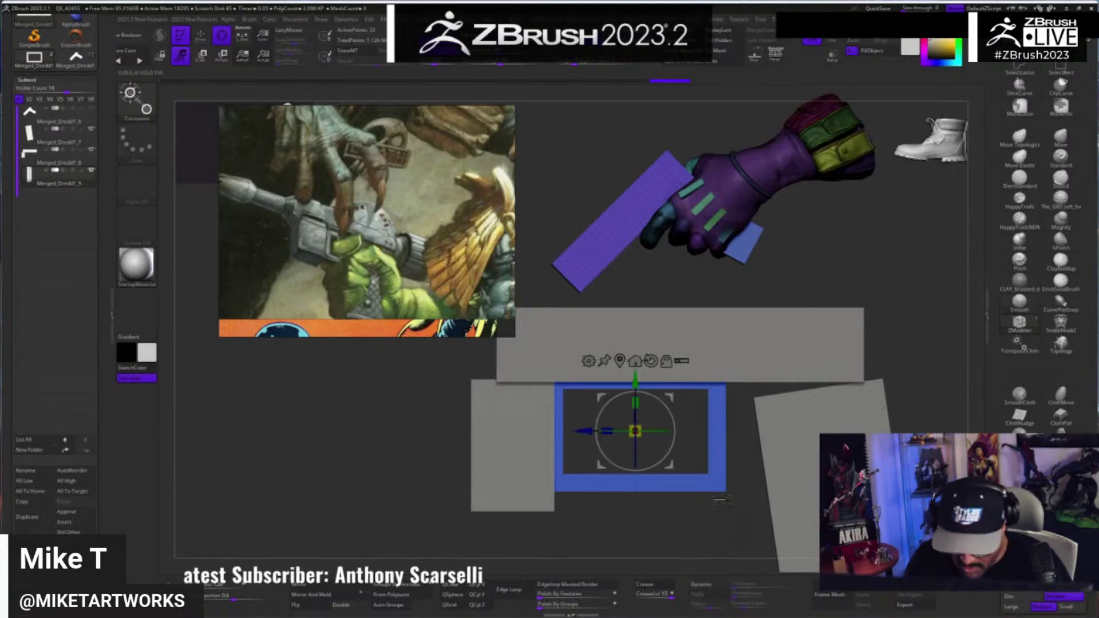
pyautogui.moveTo(589, 433); pyautogui.dragTo(594, 434)
pyautogui.press('q')
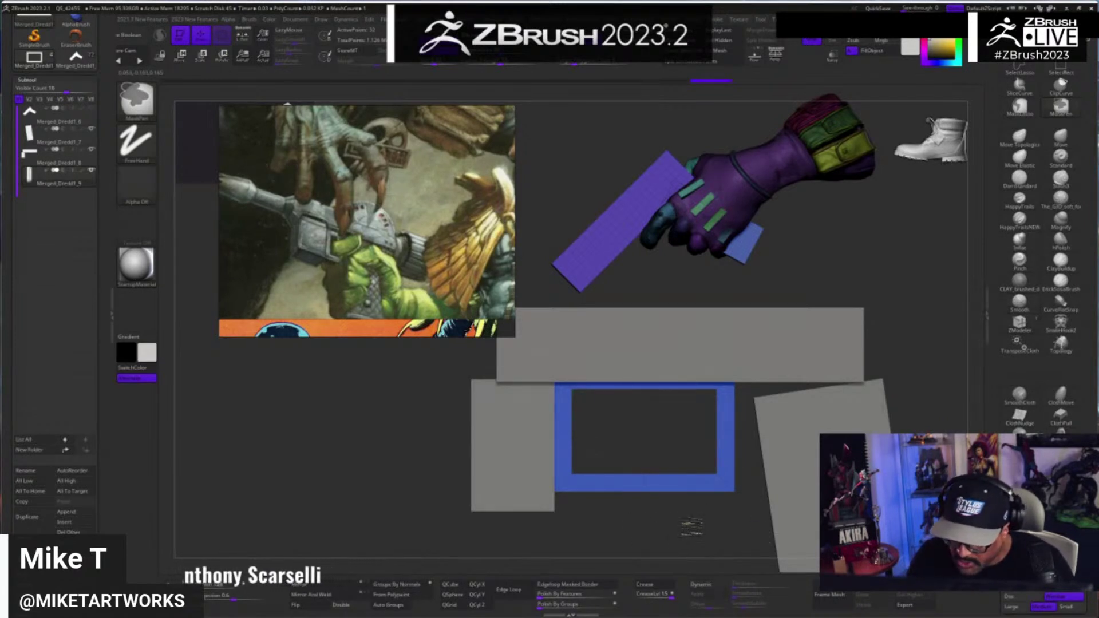
# - Delete the extra middle edge loops from the frame with ZModeler, isolating it to reach its upper bar
pyautogui.press('b')
pyautogui.press('z')
pyautogui.press('m')
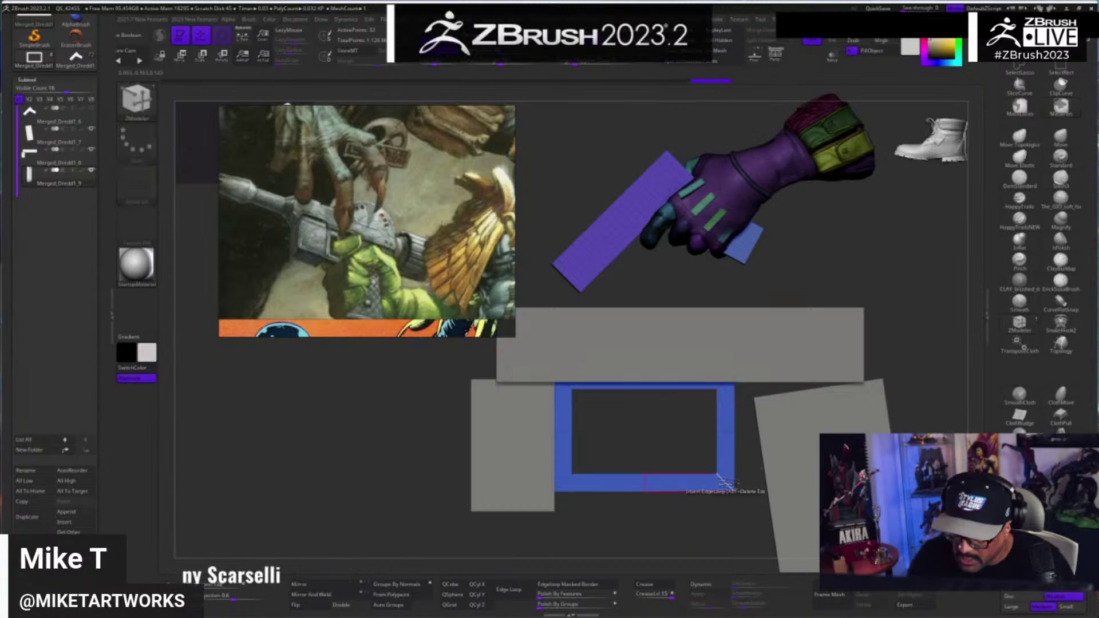
pyautogui.press('ctrl')
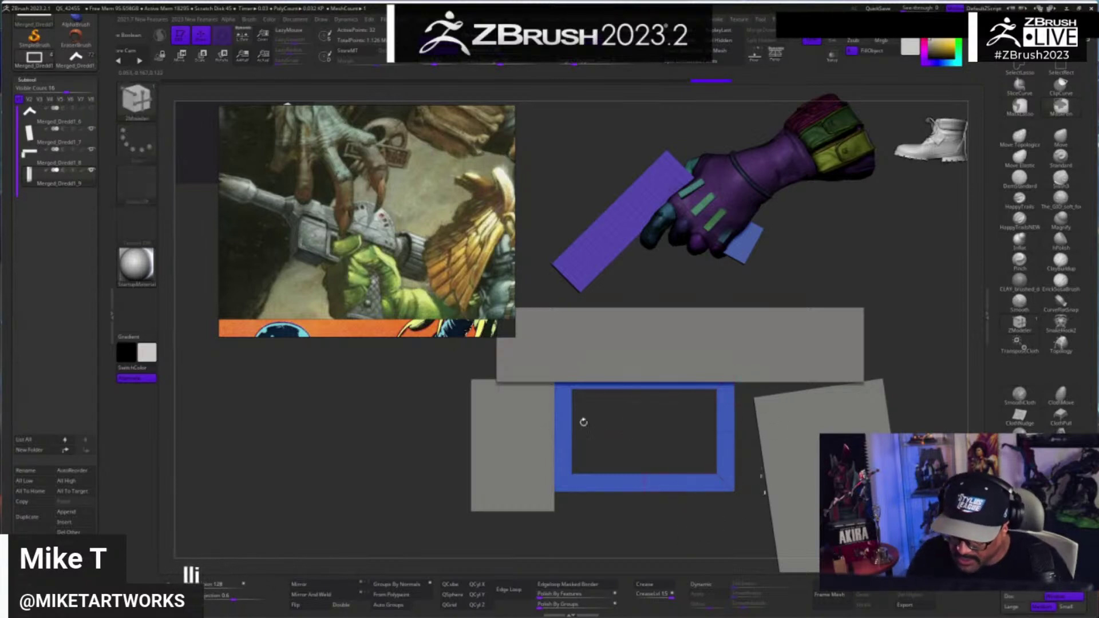
pyautogui.press('ctrl')
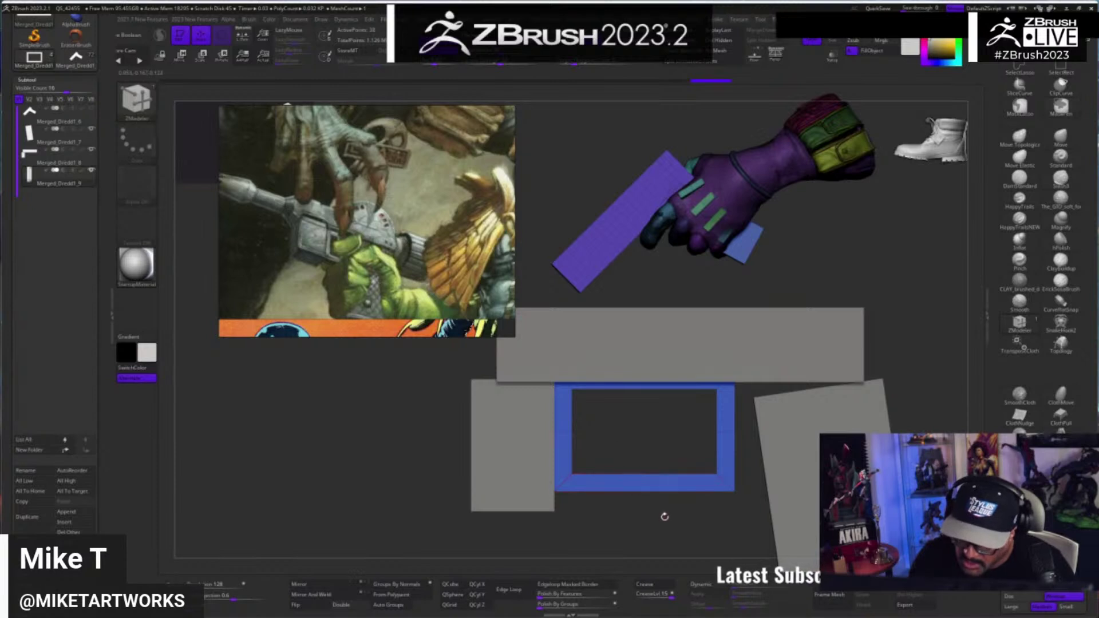
pyautogui.moveTo(659, 517)
pyautogui.mouseDown()
pyautogui.moveTo(644, 536)
pyautogui.moveTo(645, 526)
pyautogui.mouseUp()
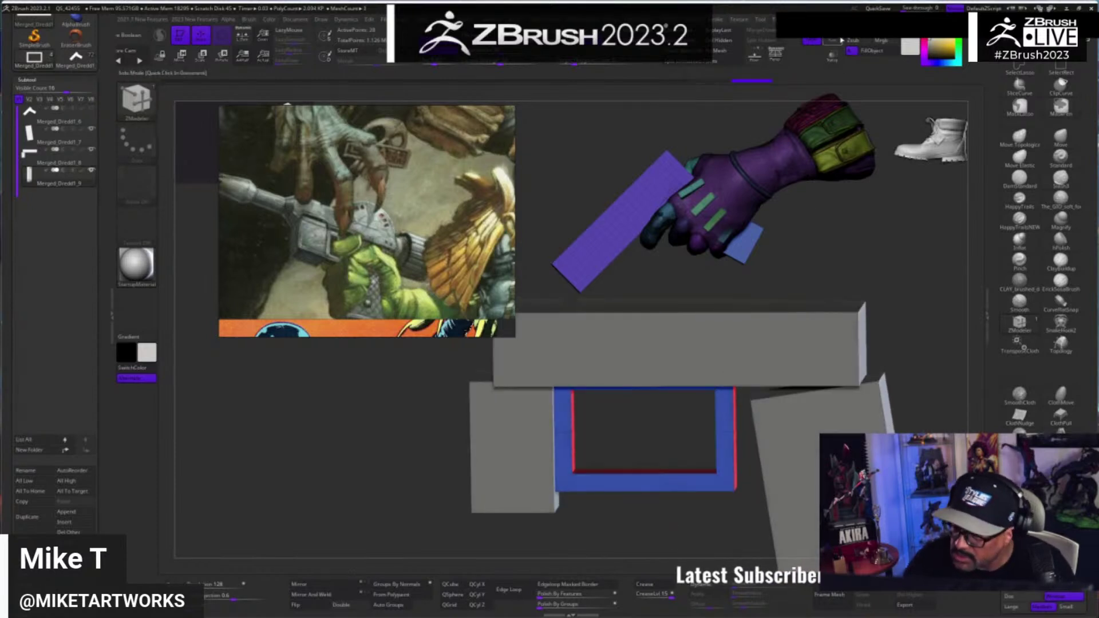
pyautogui.hotkey('shift', 's')
pyautogui.keyDown('alt'); pyautogui.click(644, 380); pyautogui.keyUp('alt')
pyautogui.keyDown('shift'); pyautogui.moveTo(780, 531); pyautogui.dragTo(789, 514); pyautogui.keyUp('shift')
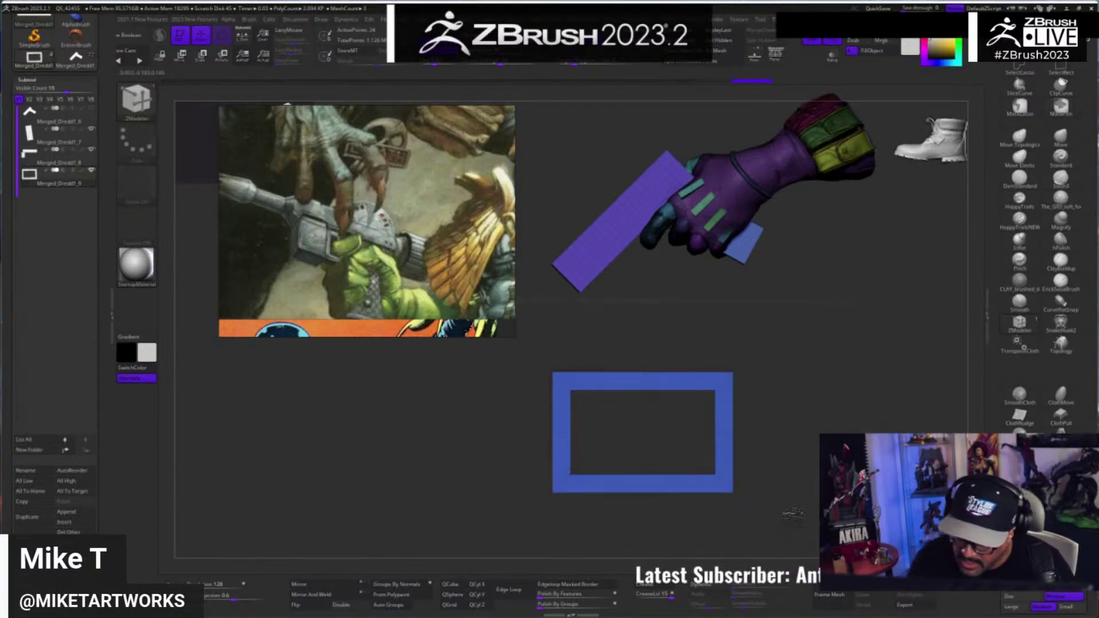
# - Mask the front half of the frame and move its rear end forward to shorten the opening
pyautogui.keyDown('ctrl'); pyautogui.moveTo(785, 312); pyautogui.dragTo(670, 541); pyautogui.keyUp('ctrl')
pyautogui.keyDown('ctrl'); pyautogui.moveTo(788, 499); pyautogui.dragTo(796, 506); pyautogui.keyUp('ctrl')
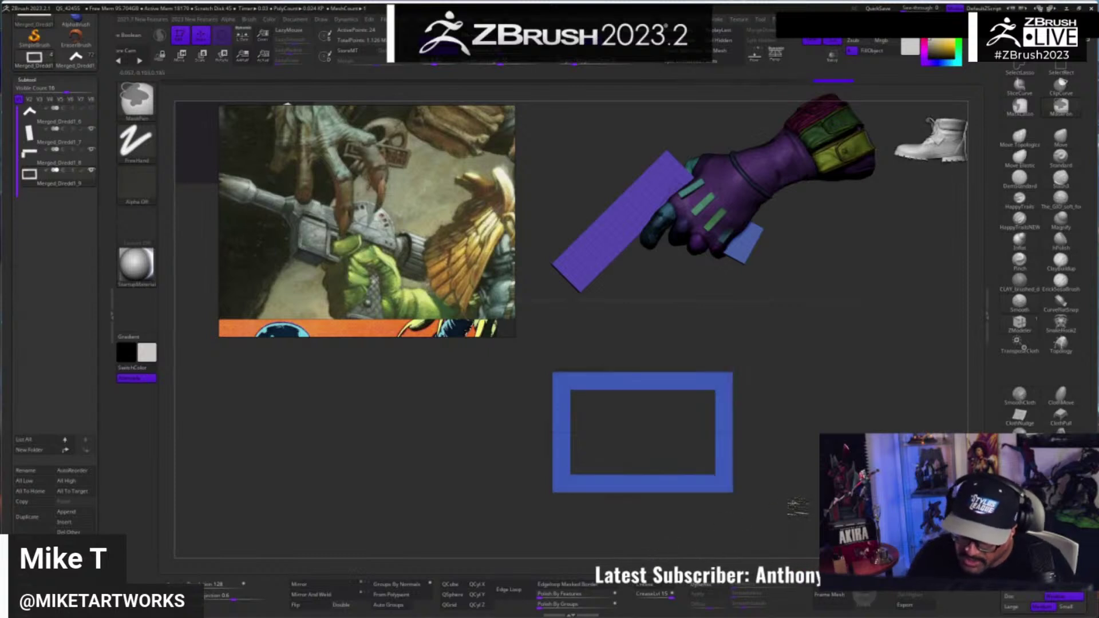
pyautogui.keyDown('ctrl'); pyautogui.moveTo(641, 336); pyautogui.dragTo(490, 574); pyautogui.keyUp('ctrl')
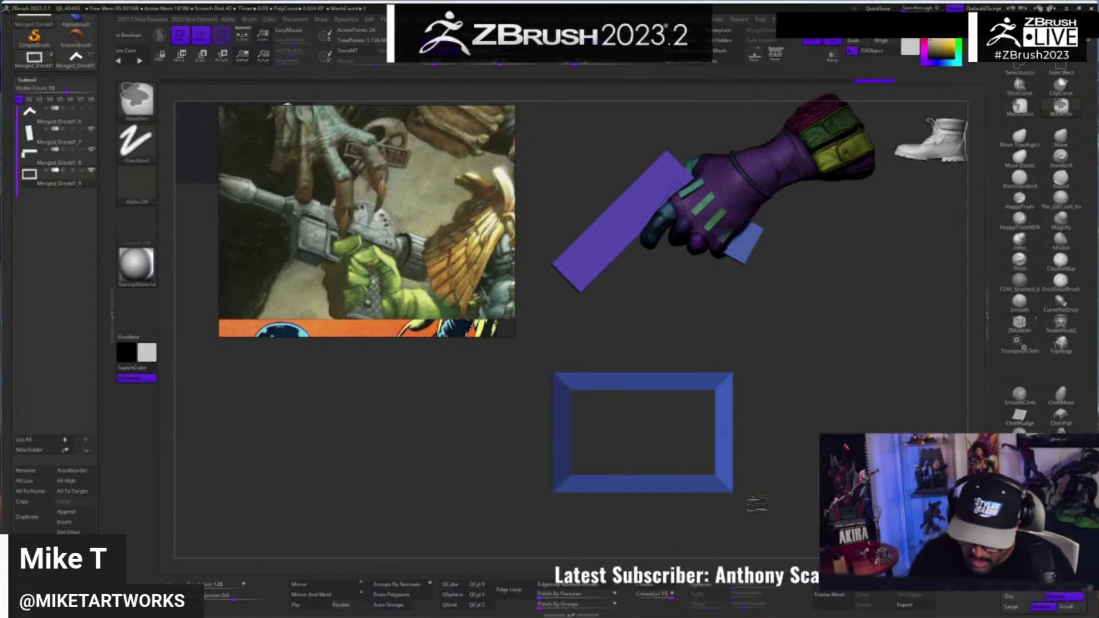
pyautogui.press('w')
pyautogui.moveTo(615, 456); pyautogui.dragTo(543, 431)
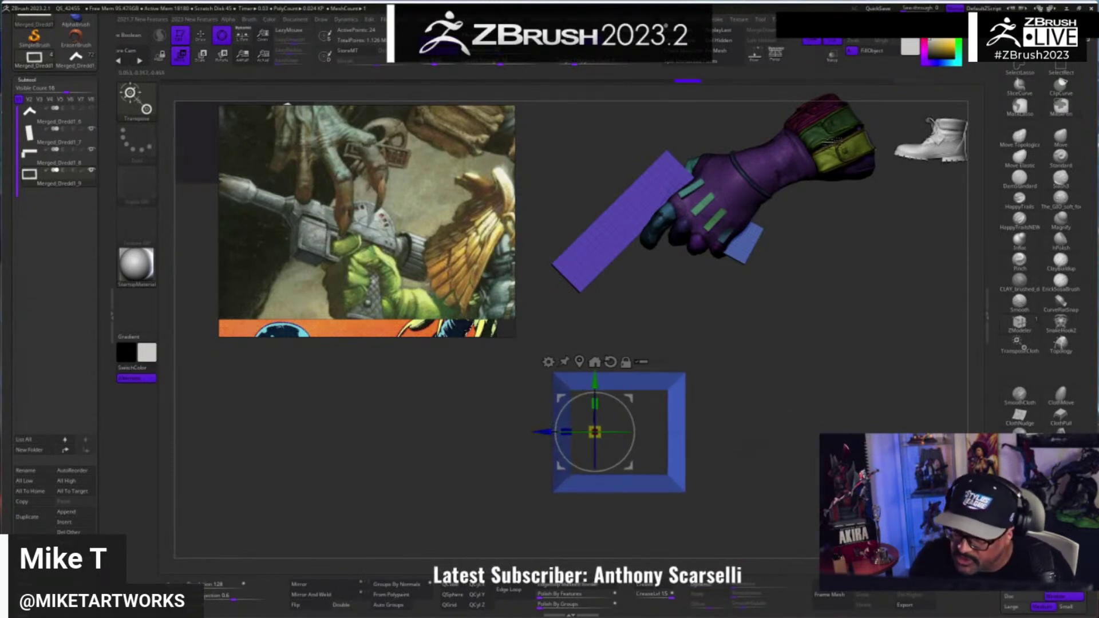
pyautogui.click(833, 40)
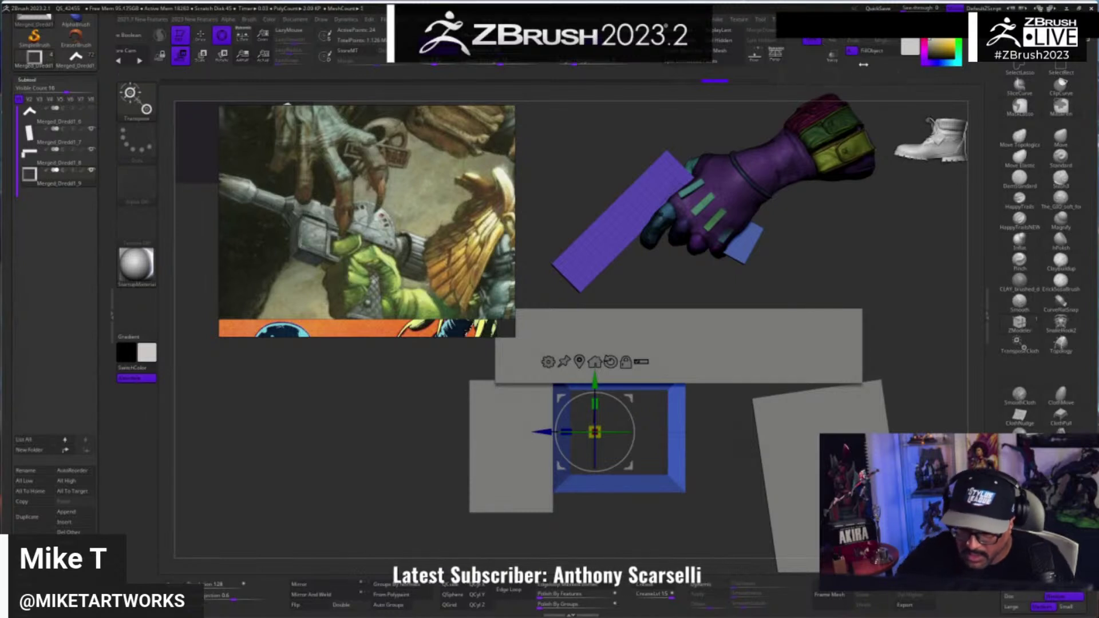
pyautogui.click(839, 40)
pyautogui.press('q')
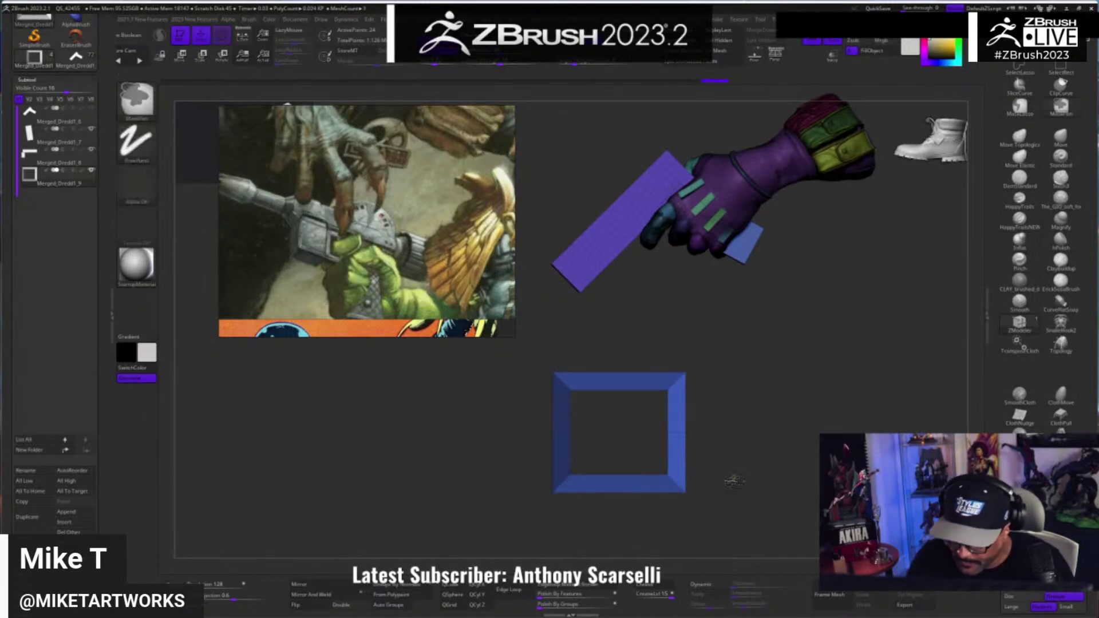
# - Extrude the frame's inner and outer walls slightly with Polygroup All, and undo the last change
pyautogui.moveTo(764, 511); pyautogui.dragTo(705, 431)
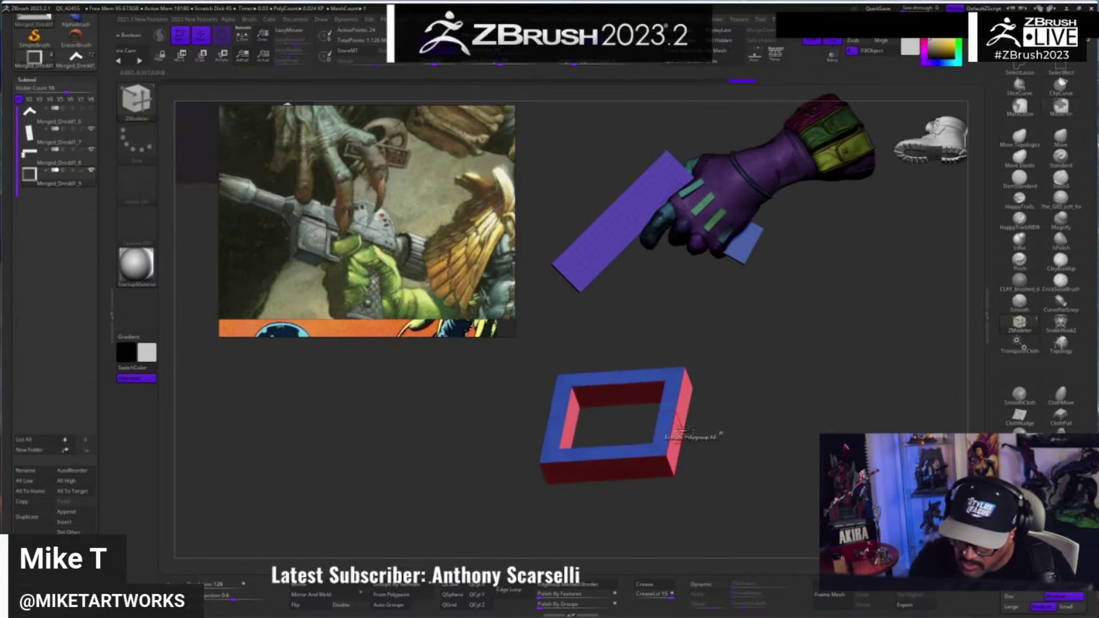
pyautogui.moveTo(676, 456); pyautogui.dragTo(686, 456)
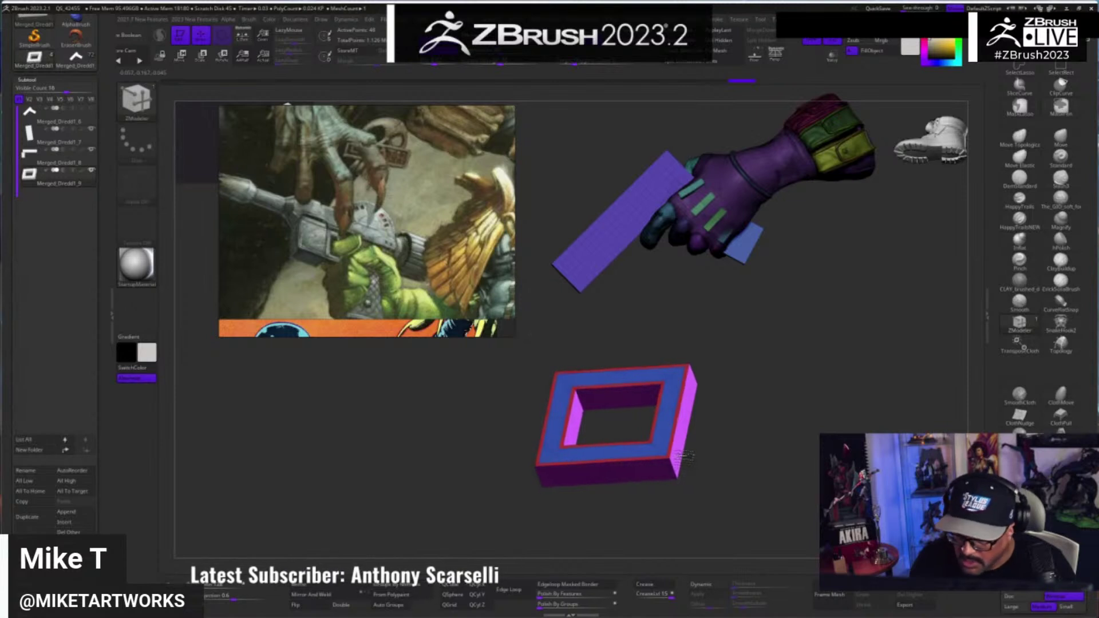
pyautogui.keyDown('alt'); pyautogui.moveTo(749, 481); pyautogui.dragTo(765, 459); pyautogui.keyUp('alt')
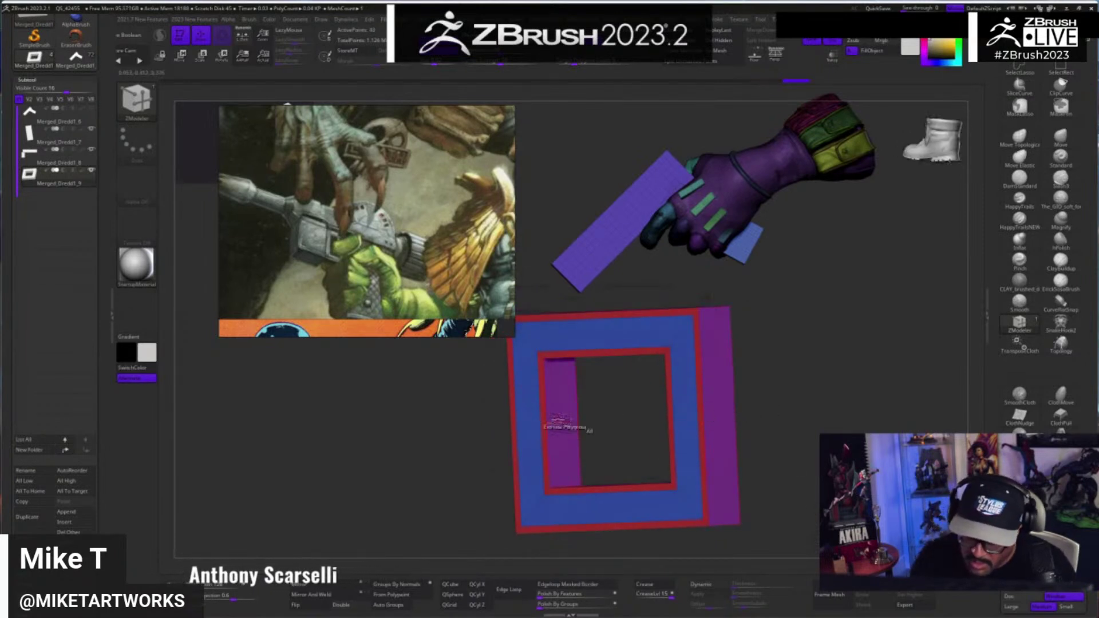
pyautogui.moveTo(807, 463); pyautogui.dragTo(701, 444, button='right')
pyautogui.hotkey('ctrl', 'z')
# - Mirror and weld the frame across its width so the edge detail is on both sides
pyautogui.moveTo(768, 422); pyautogui.dragTo(775, 444, button='right')
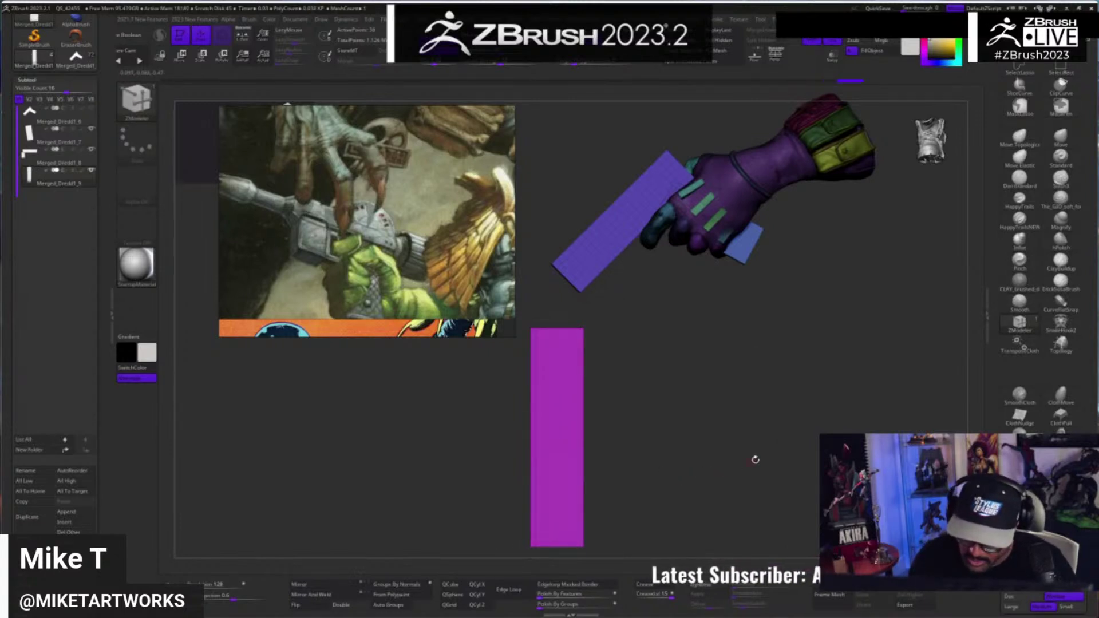
pyautogui.hotkey('ctrl', 'shift')
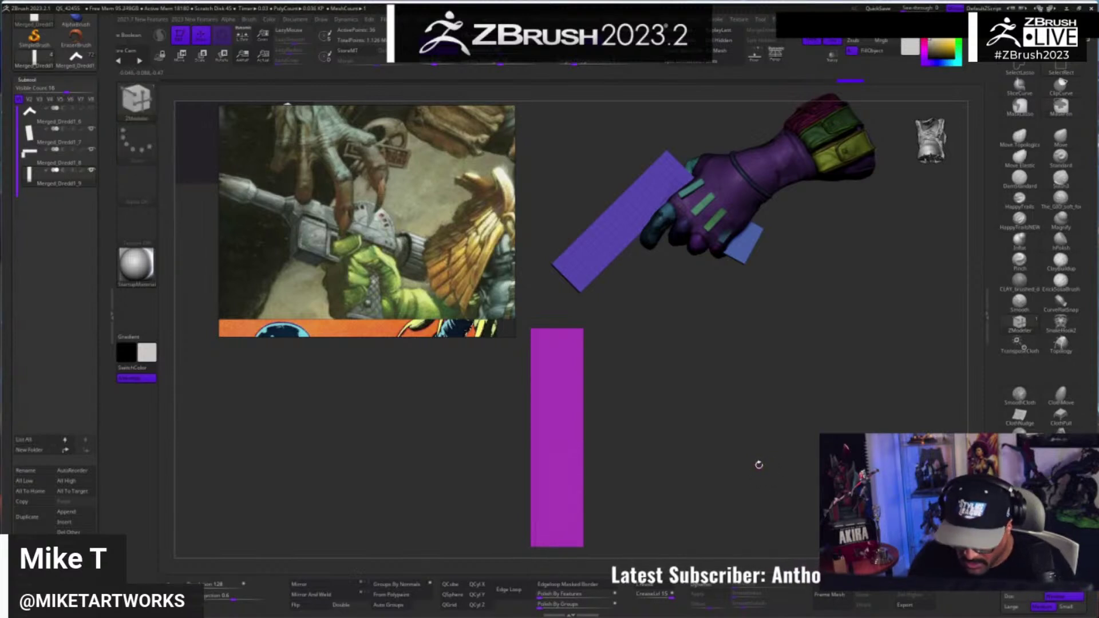
pyautogui.click(336, 596)
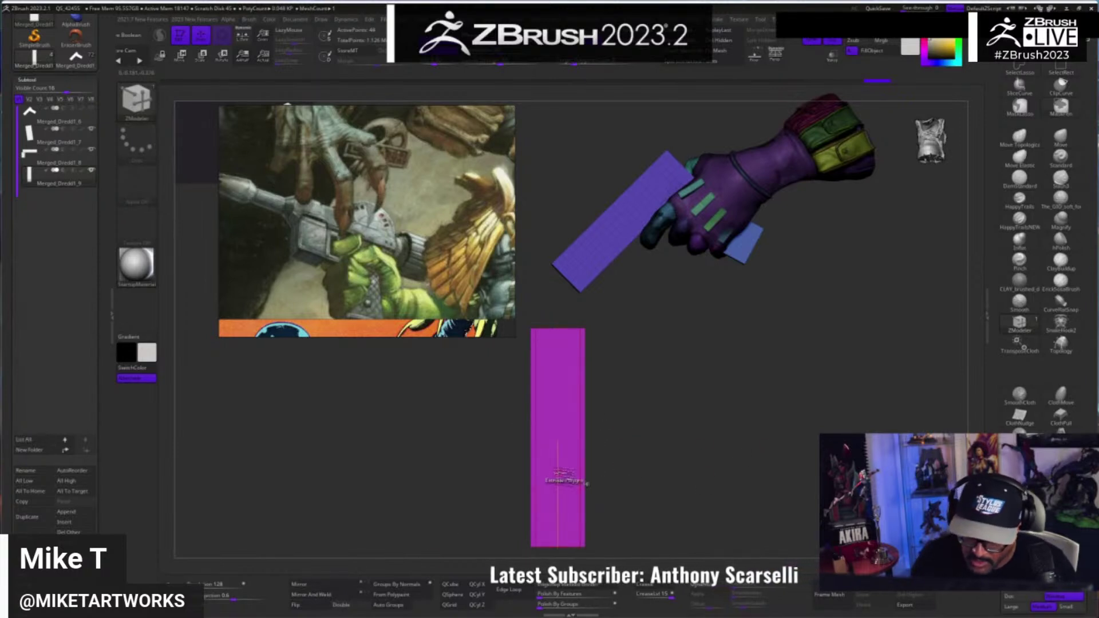
# - Delete the unneeded edge loops around the frame with ZModeler, working on its front side and narrow edges
pyautogui.moveTo(730, 481); pyautogui.dragTo(782, 461)
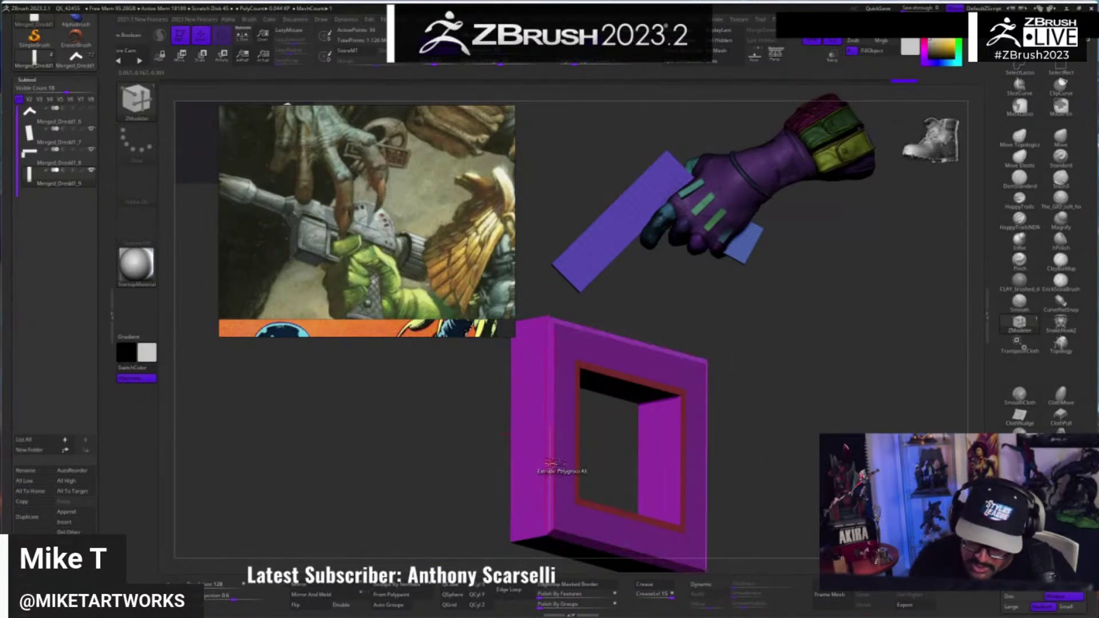
pyautogui.moveTo(790, 445); pyautogui.dragTo(789, 368)
pyautogui.click(709, 367)
pyautogui.moveTo(768, 377); pyautogui.dragTo(673, 389)
pyautogui.keyDown('alt'); pyautogui.click(704, 417); pyautogui.keyUp('alt')
pyautogui.moveTo(823, 485); pyautogui.dragTo(810, 497)
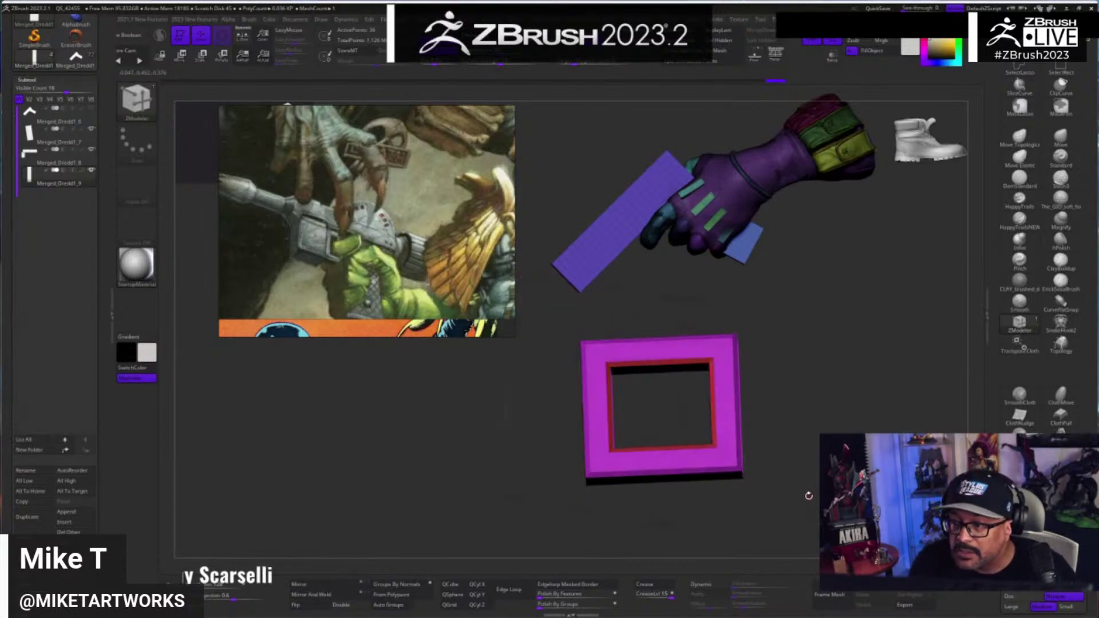
# - Examine the cleaned-up frame from the front and side, against the other gun blocks, and with a Dynamic Subdiv preview
pyautogui.moveTo(809, 496); pyautogui.dragTo(819, 500)
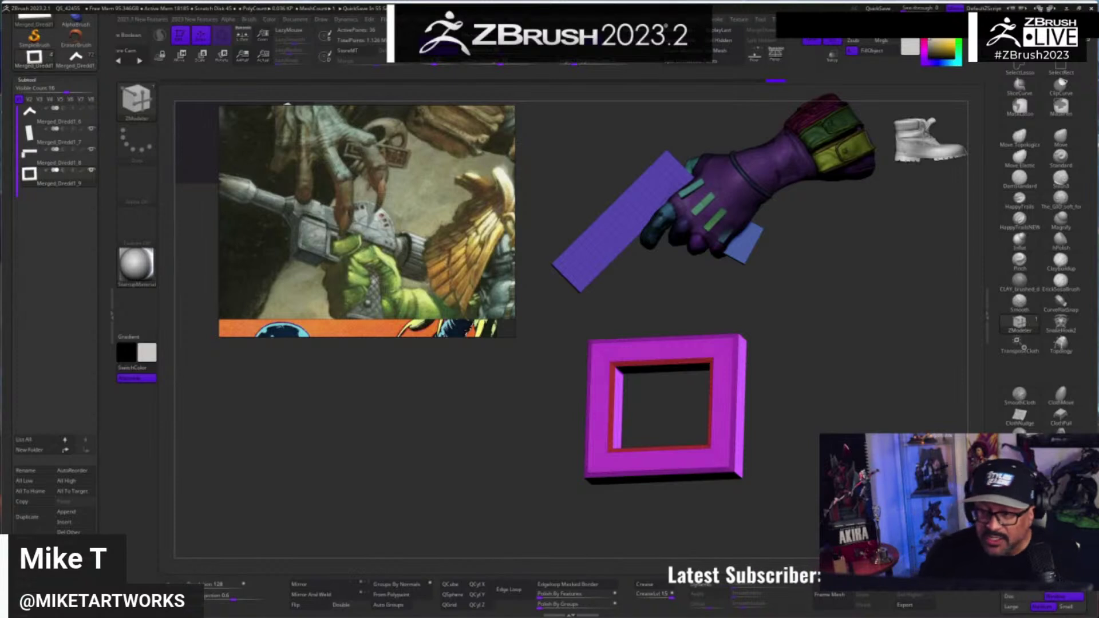
pyautogui.moveTo(806, 424); pyautogui.dragTo(834, 452)
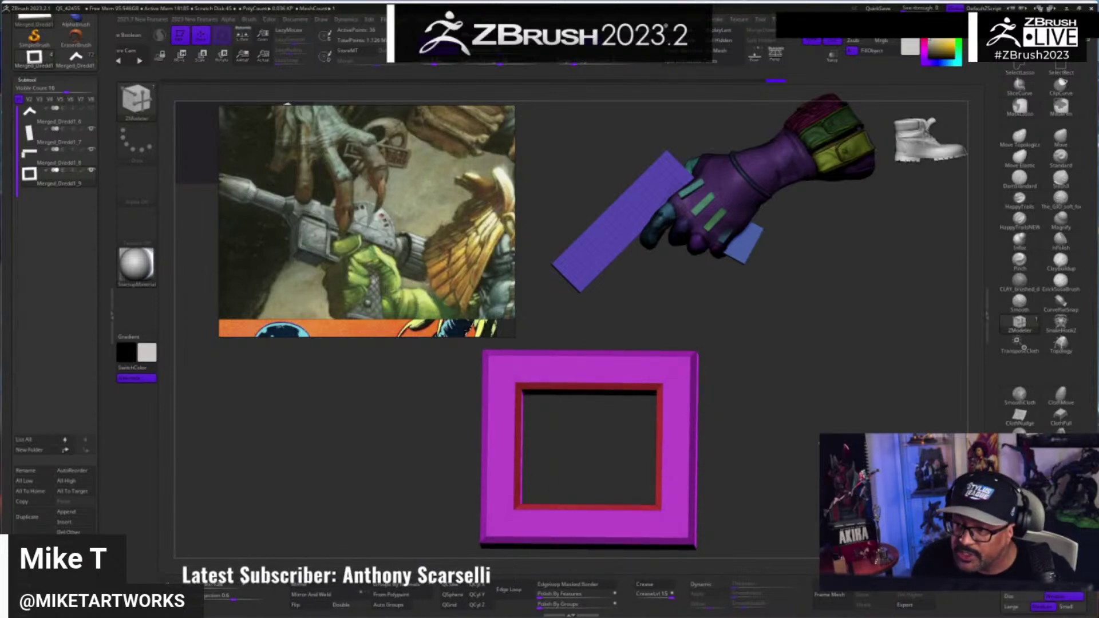
pyautogui.moveTo(810, 442)
pyautogui.mouseDown()
pyautogui.moveTo(839, 451)
pyautogui.moveTo(816, 453)
pyautogui.moveTo(854, 455)
pyautogui.mouseUp()
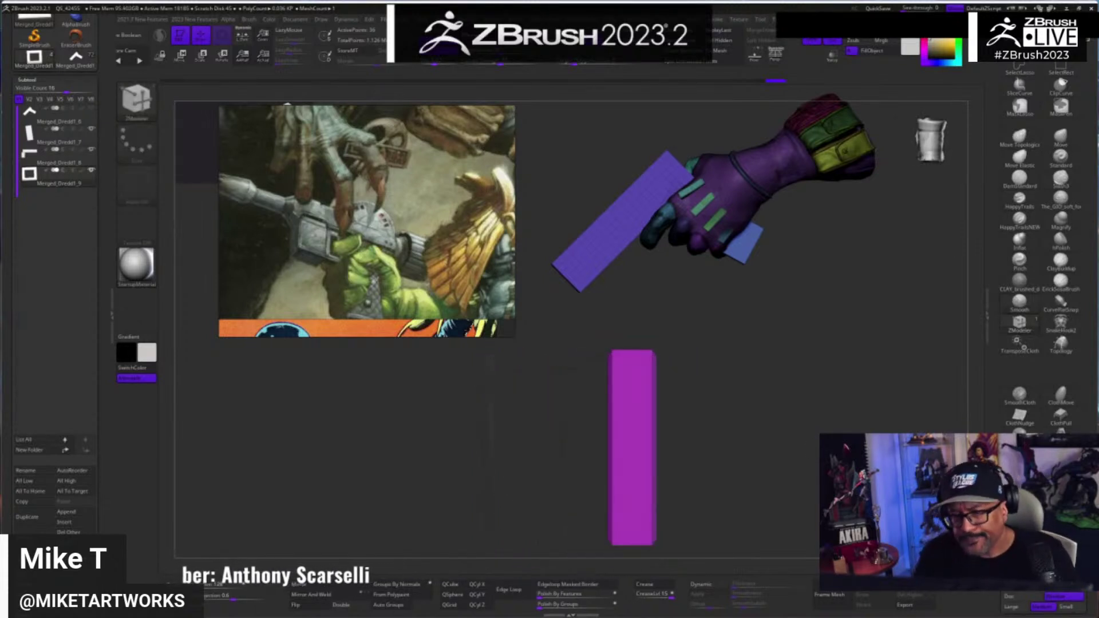
pyautogui.moveTo(789, 483)
pyautogui.keyDown('shift'); pyautogui.mouseDown()
pyautogui.moveTo(746, 484)
pyautogui.moveTo(790, 486)
pyautogui.mouseUp(); pyautogui.keyUp('shift')
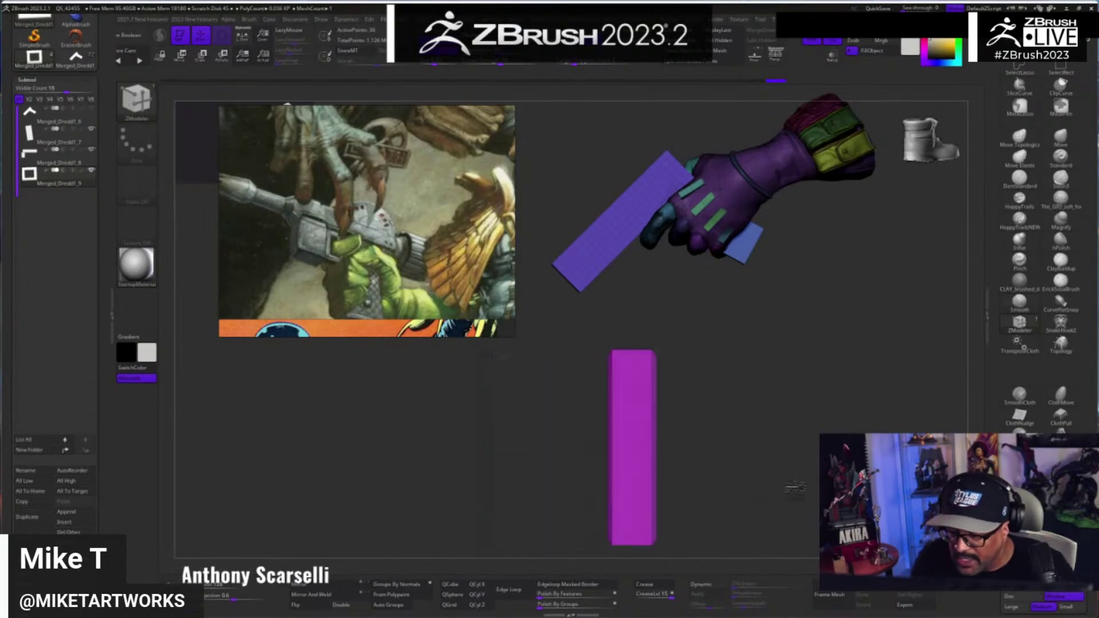
pyautogui.click(832, 40)
pyautogui.moveTo(858, 459); pyautogui.dragTo(856, 312)
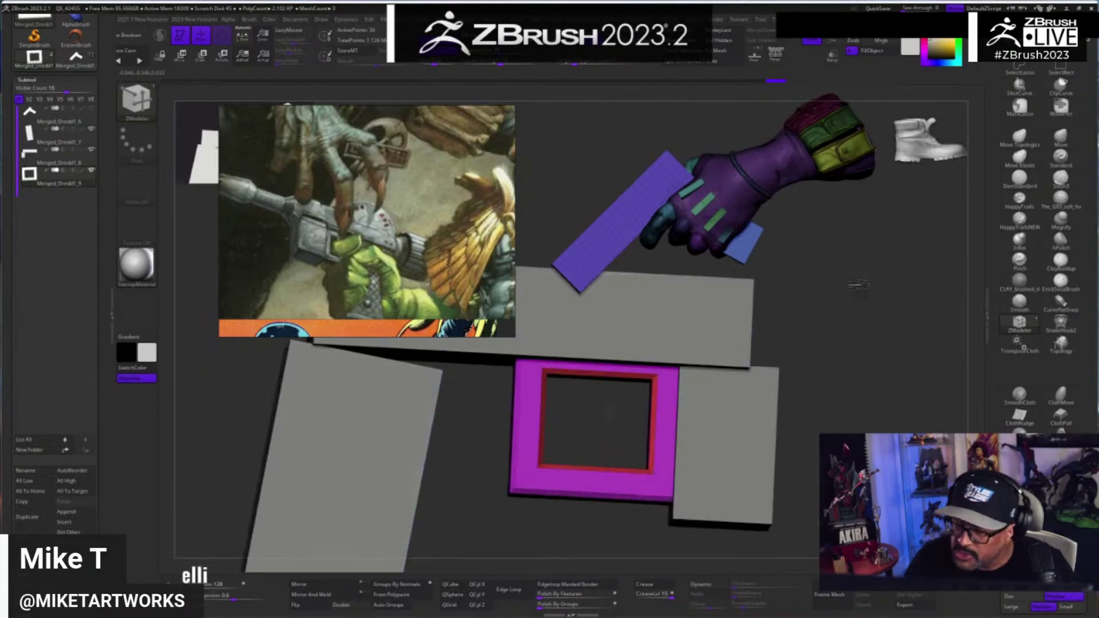
pyautogui.click(832, 40)
pyautogui.keyDown('shift'); pyautogui.moveTo(819, 445); pyautogui.dragTo(805, 454); pyautogui.keyUp('shift')
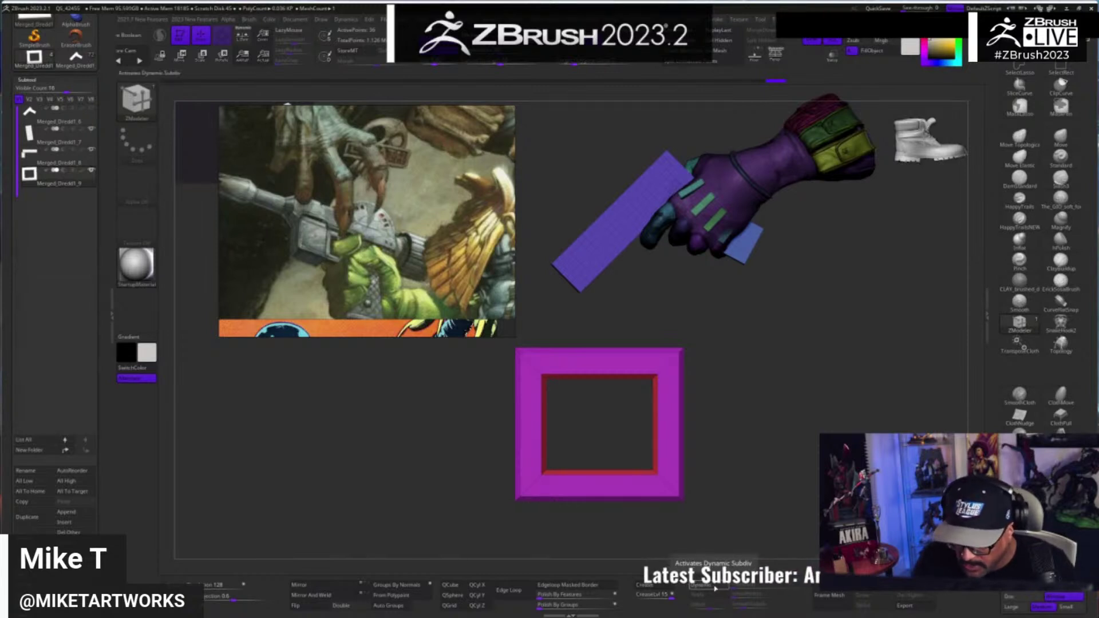
pyautogui.click(715, 587)
pyautogui.click(720, 589)
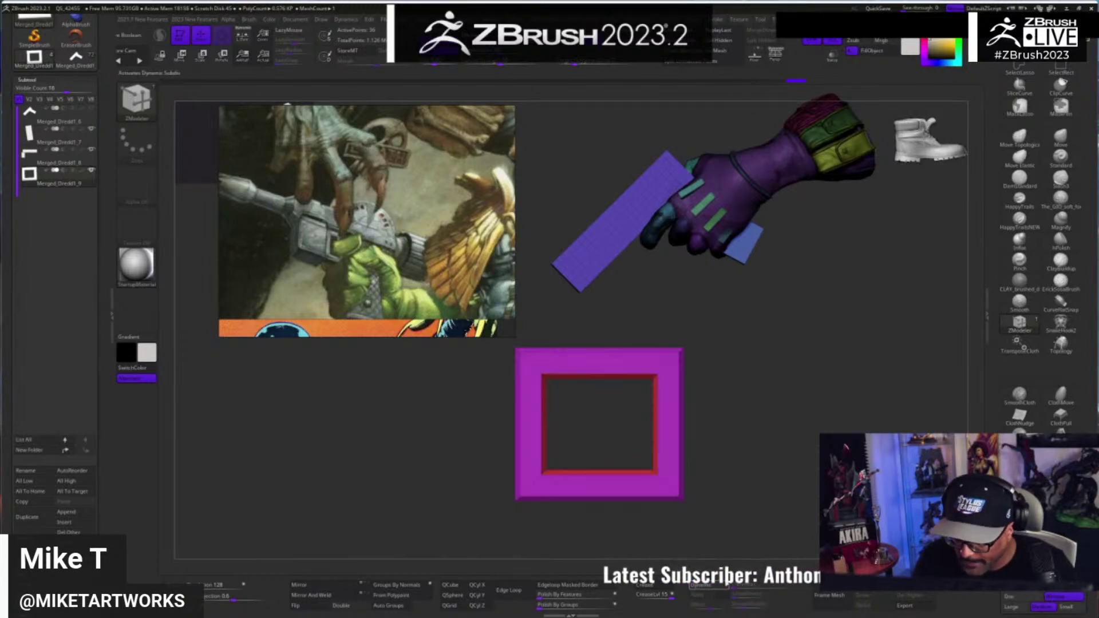
# - Crease the frame's outer and inner rim edges with ZModeler's Crease set to EdgeLoop Complete, checking them in Dynamic Subdiv
pyautogui.moveTo(791, 486)
pyautogui.mouseDown()
pyautogui.moveTo(768, 498)
pyautogui.moveTo(775, 504)
pyautogui.moveTo(792, 433)
pyautogui.moveTo(748, 422)
pyautogui.mouseUp()
pyautogui.press('space')
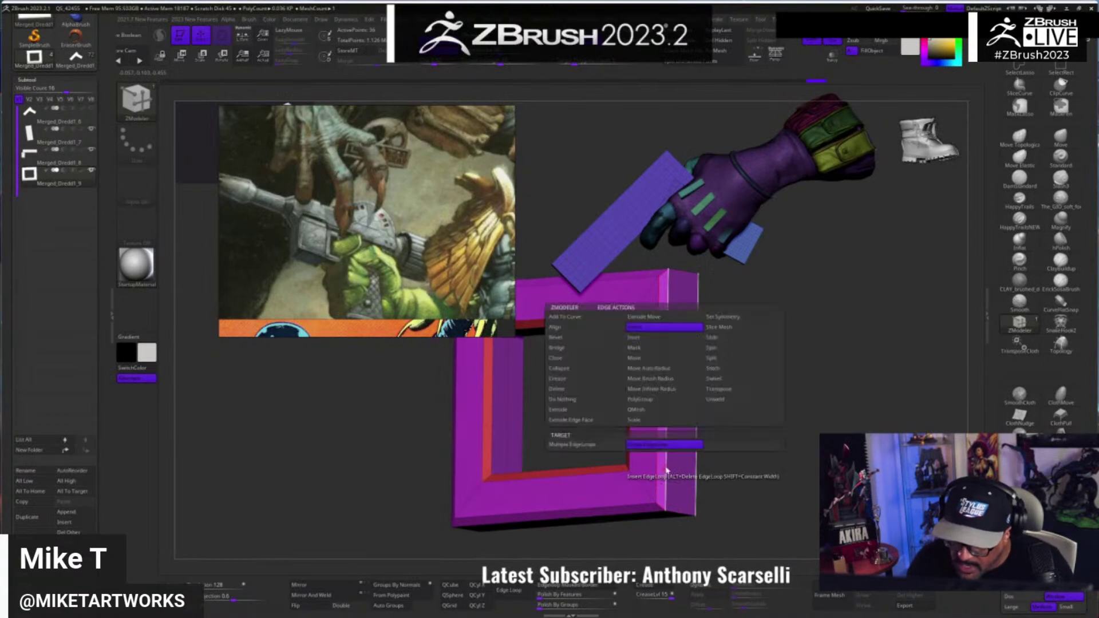
pyautogui.click(567, 379)
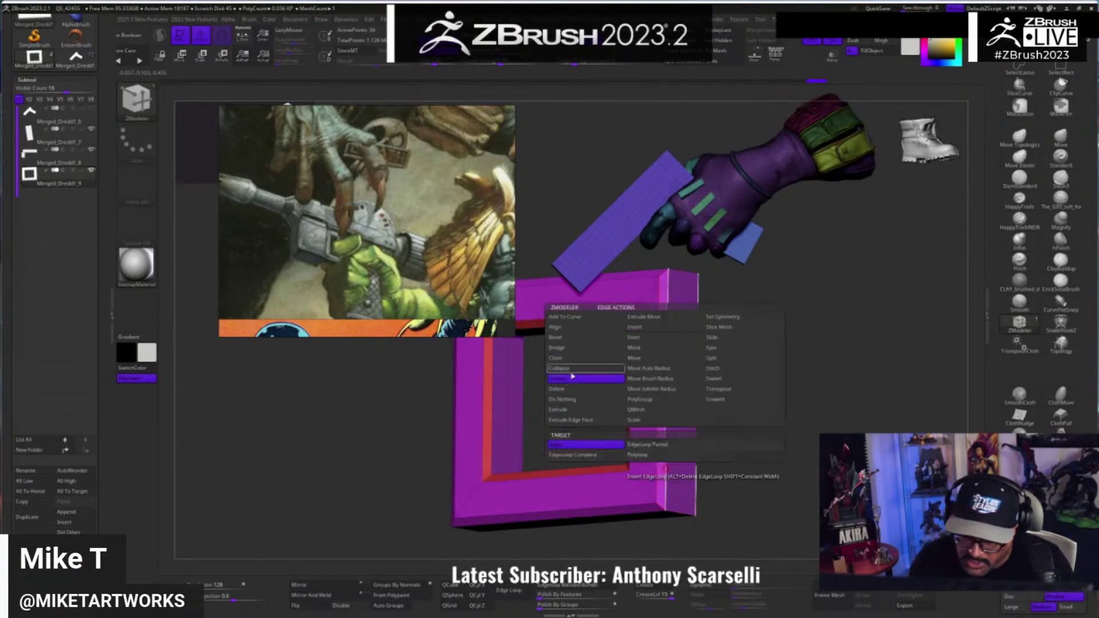
pyautogui.click(697, 447)
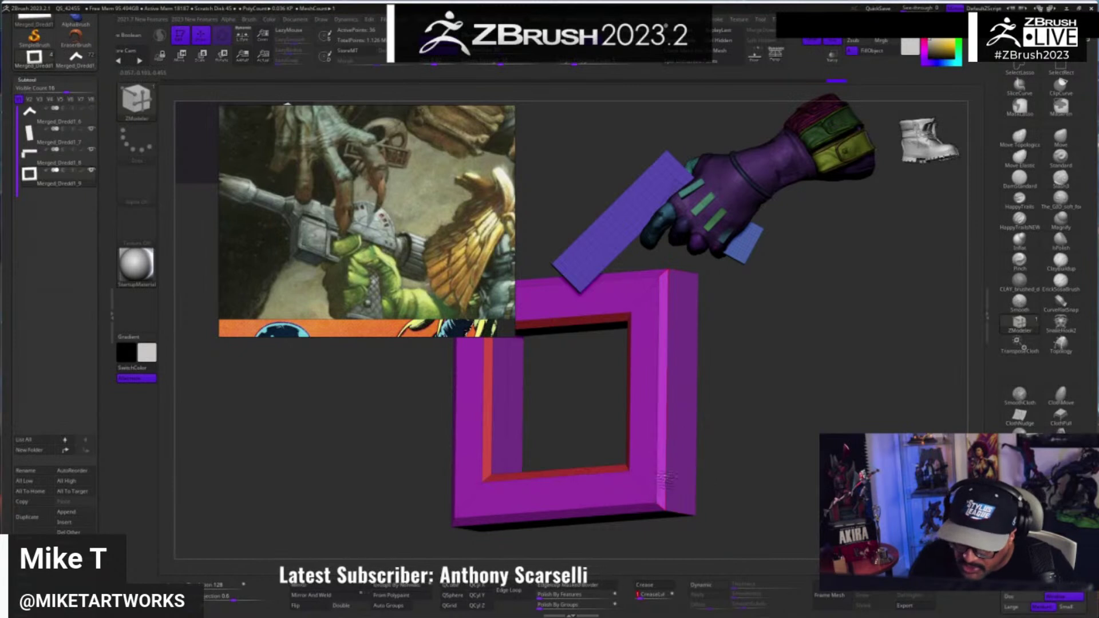
pyautogui.moveTo(768, 466); pyautogui.dragTo(662, 448)
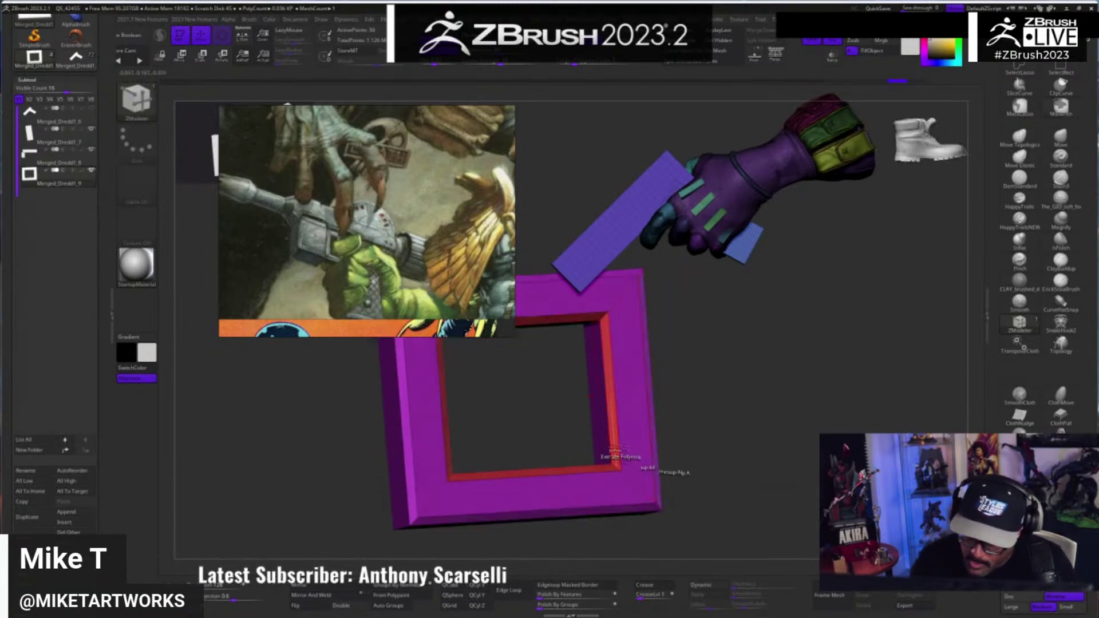
pyautogui.keyDown('alt'); pyautogui.moveTo(761, 432); pyautogui.dragTo(781, 459); pyautogui.keyUp('alt')
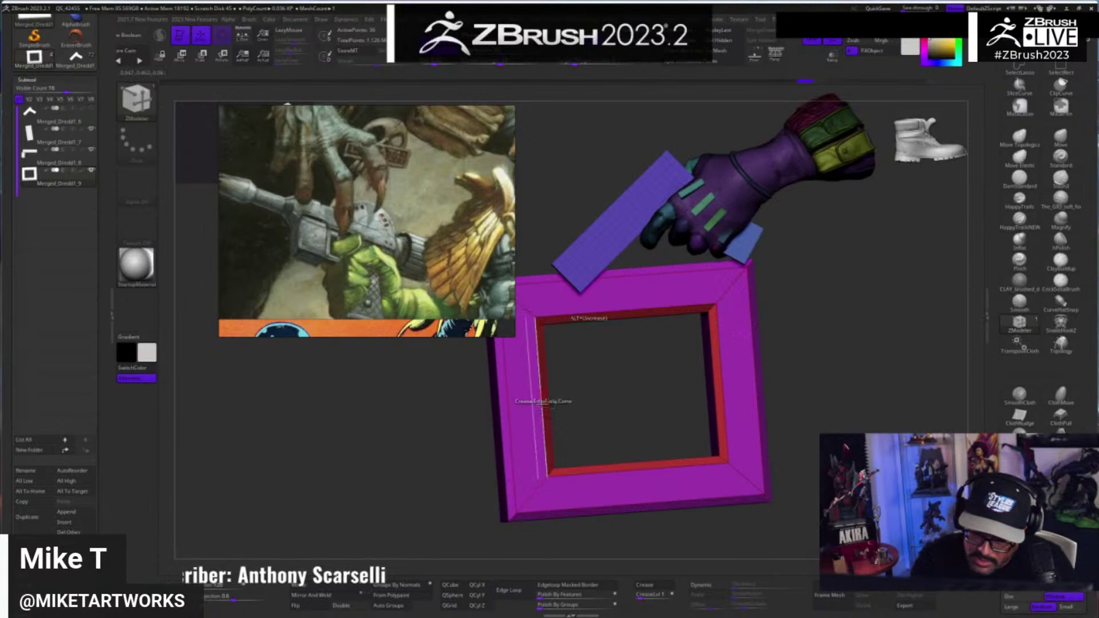
pyautogui.moveTo(618, 538); pyautogui.dragTo(572, 538)
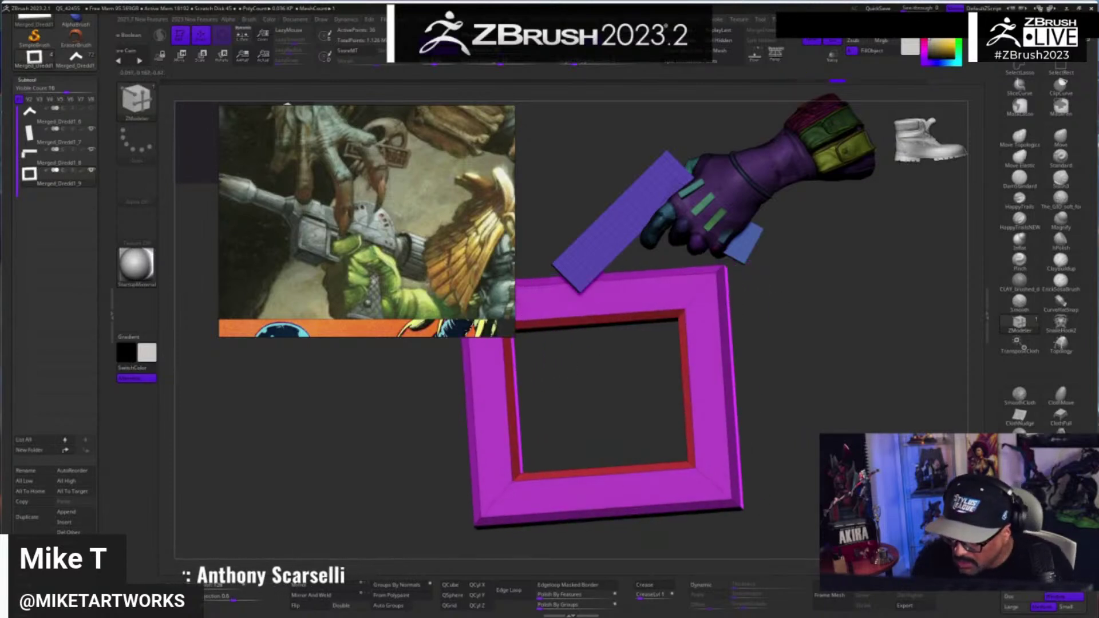
pyautogui.click(717, 591)
pyautogui.click(717, 592)
pyautogui.moveTo(785, 524); pyautogui.dragTo(737, 459)
pyautogui.keyDown('shift'); pyautogui.moveTo(791, 436); pyautogui.dragTo(806, 462); pyautogui.keyUp('shift')
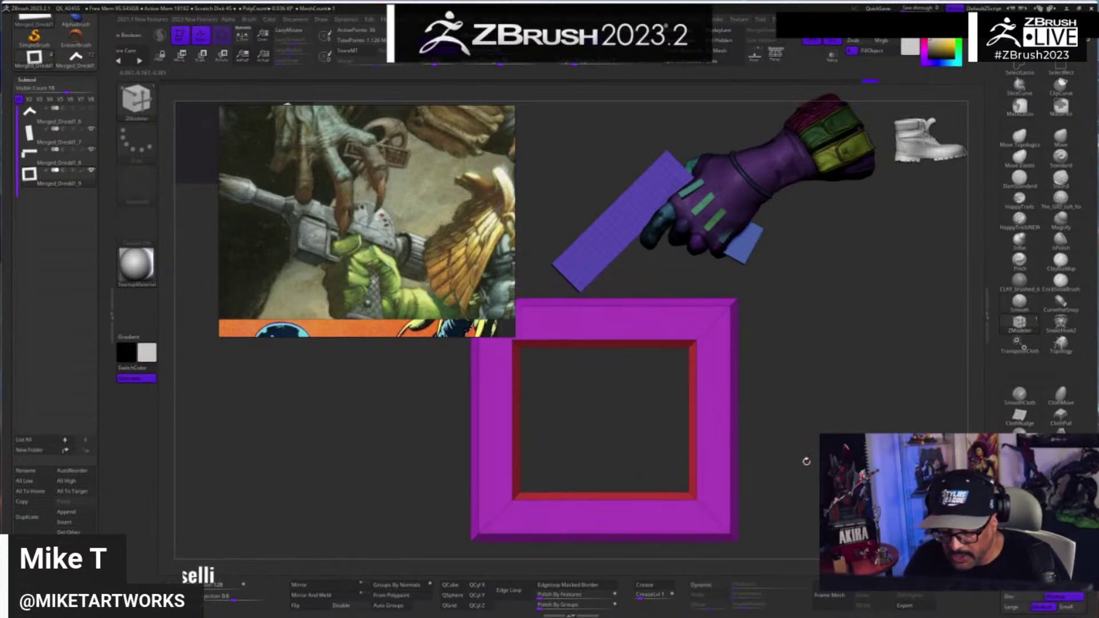
# - Switch ZModeler's edge action to Insert and add supporting edge loops near the frame's first corners, checking with Dynamic Subdiv
pyautogui.press('b')
pyautogui.click(695, 491)
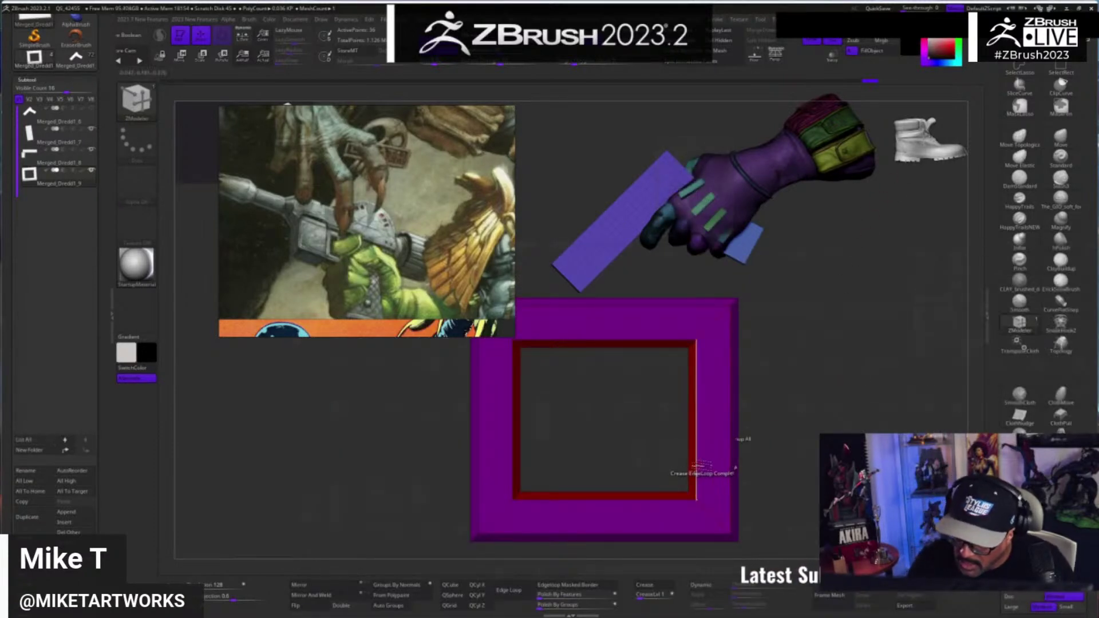
pyautogui.press('space')
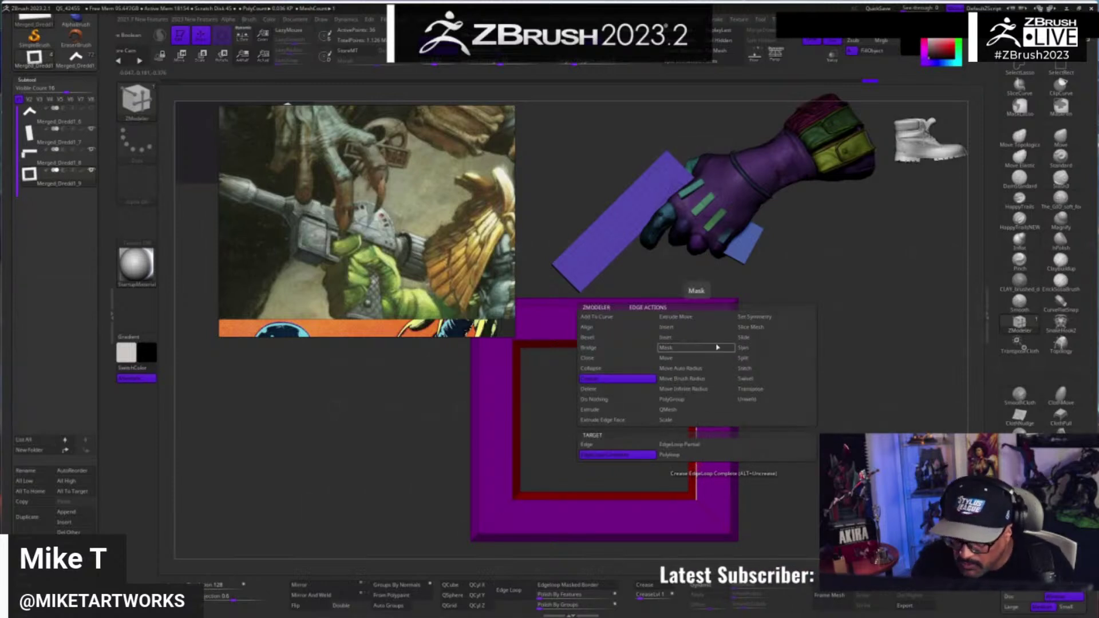
pyautogui.click(687, 326)
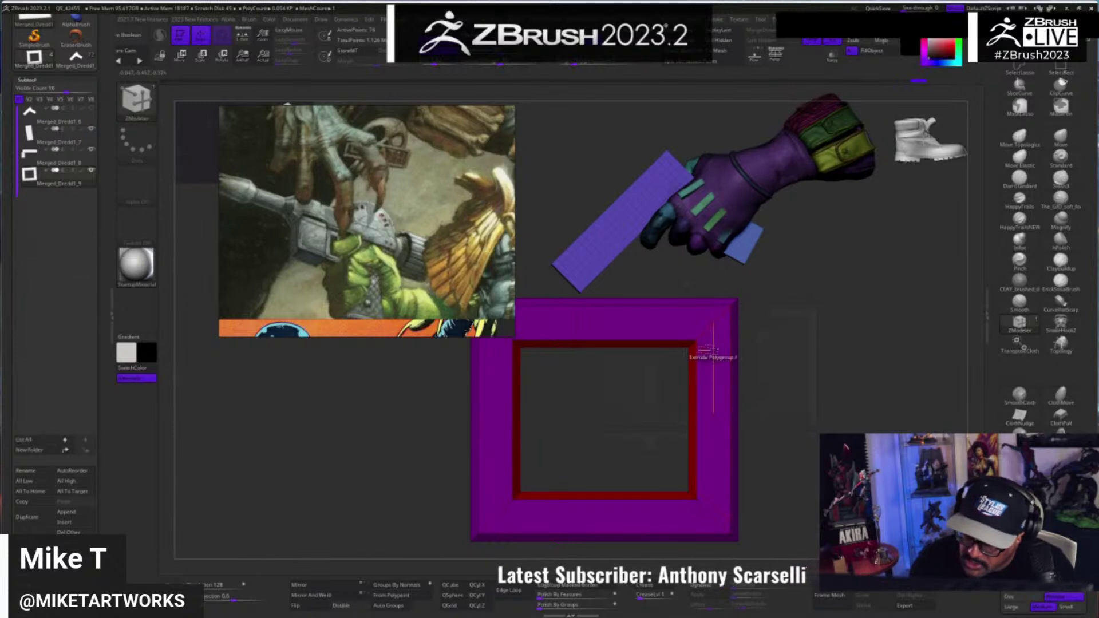
pyautogui.click(709, 587)
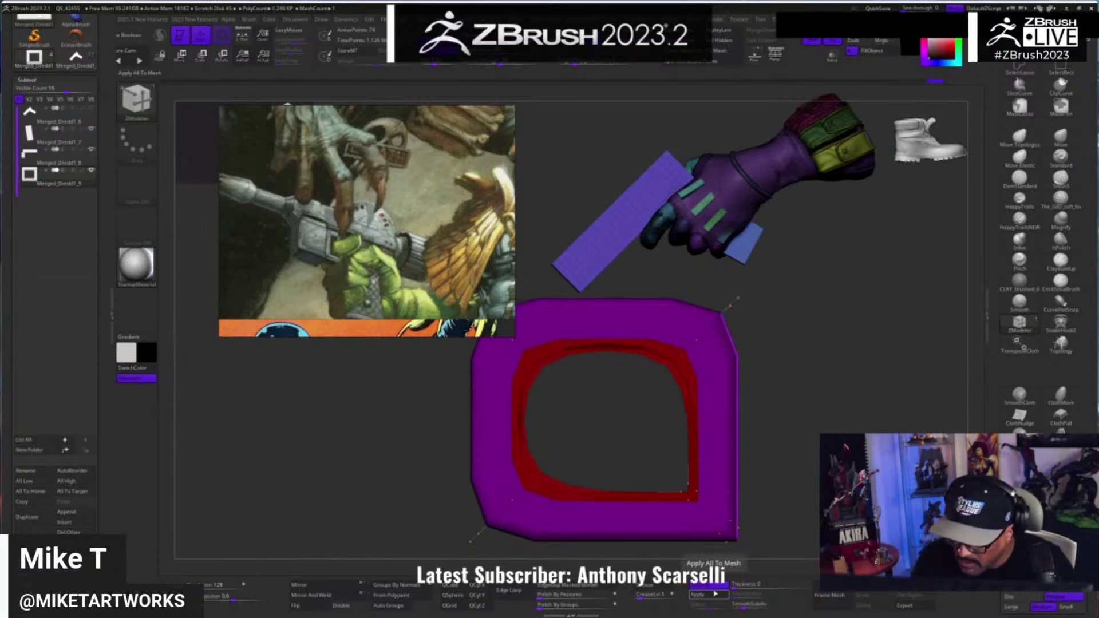
pyautogui.click(710, 585)
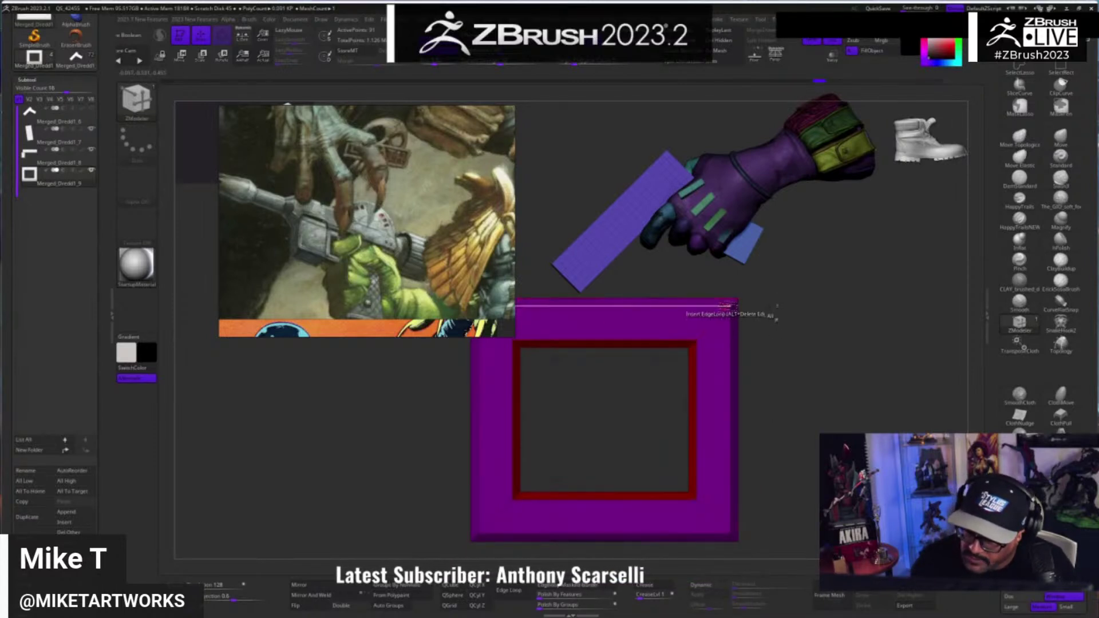
pyautogui.click(726, 308)
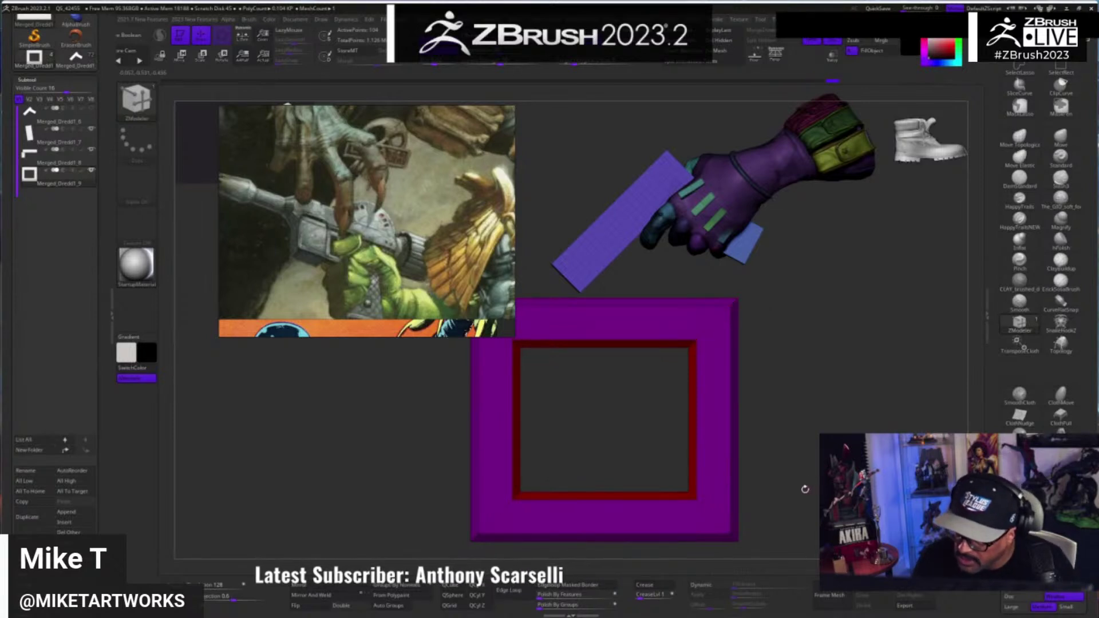
# - Insert supporting edge loops beside the frame's remaining corners so that they hold their square shape when subdivided
pyautogui.moveTo(802, 395)
pyautogui.mouseDown()
pyautogui.moveTo(716, 396)
pyautogui.moveTo(802, 397)
pyautogui.mouseUp()
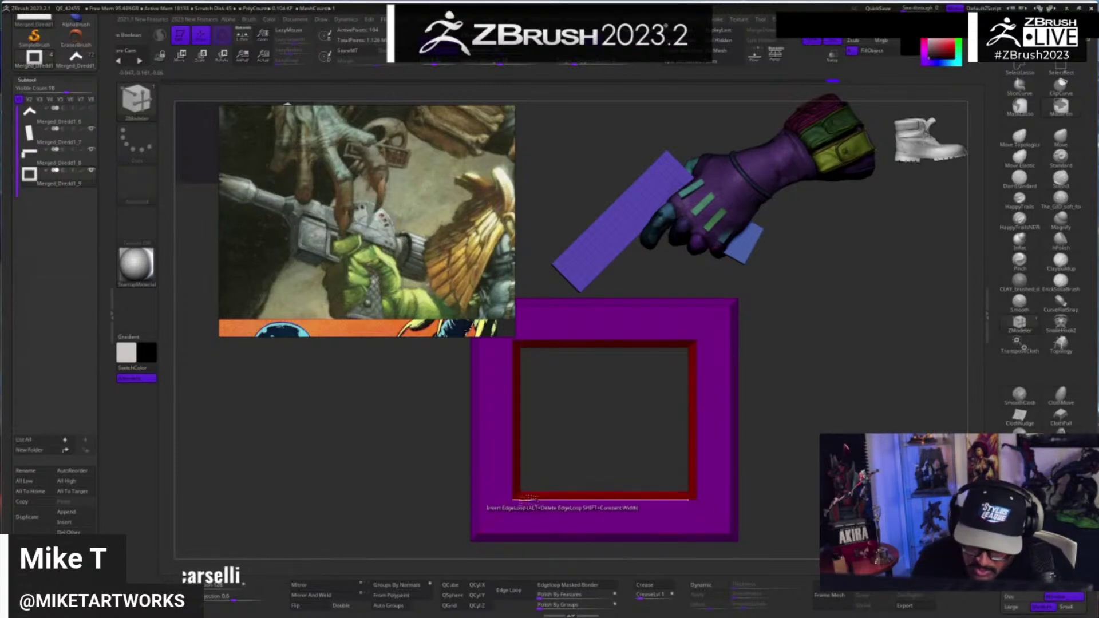
pyautogui.click(514, 487)
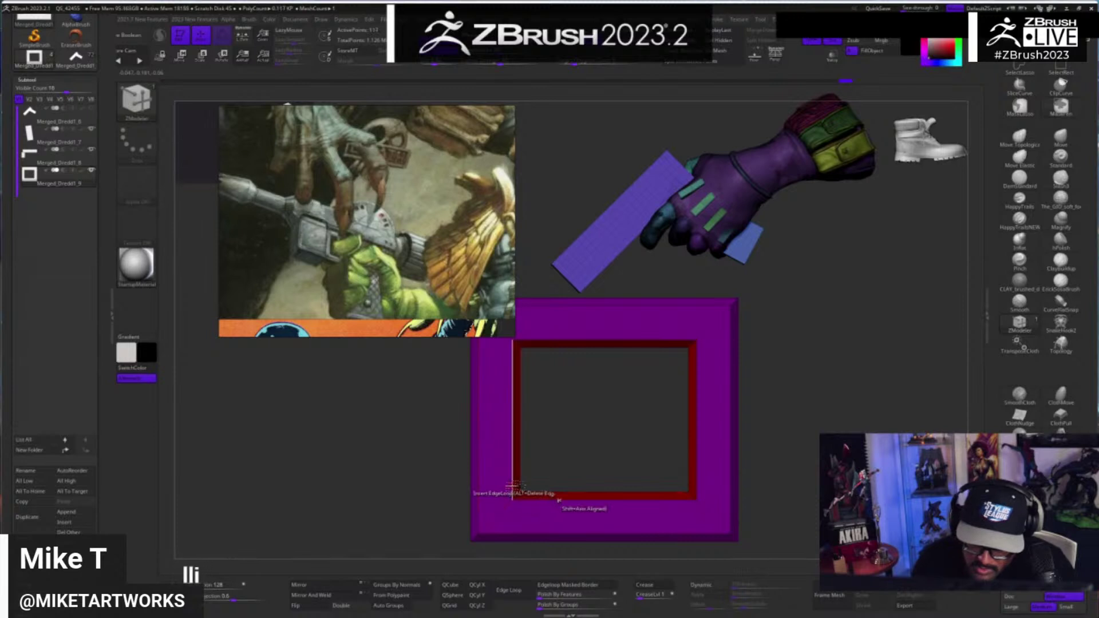
pyautogui.click(516, 492)
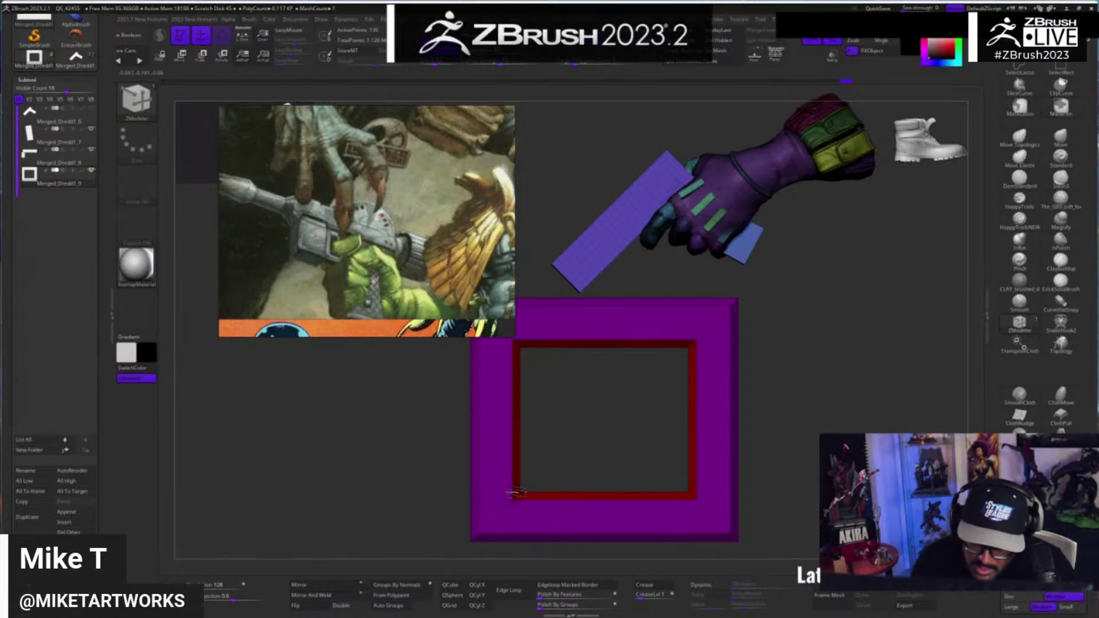
pyautogui.keyDown('alt'); pyautogui.moveTo(743, 304); pyautogui.dragTo(785, 366); pyautogui.keyUp('alt')
pyautogui.click(547, 366)
pyautogui.click(522, 390)
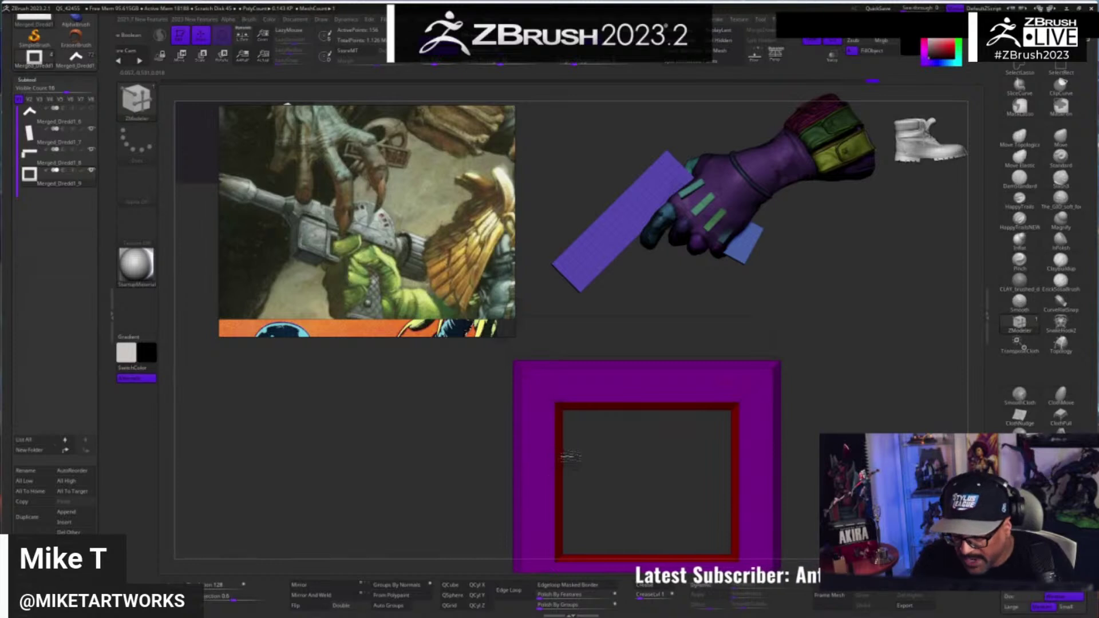
pyautogui.keyDown('alt'); pyautogui.moveTo(653, 515); pyautogui.dragTo(648, 465); pyautogui.keyUp('alt')
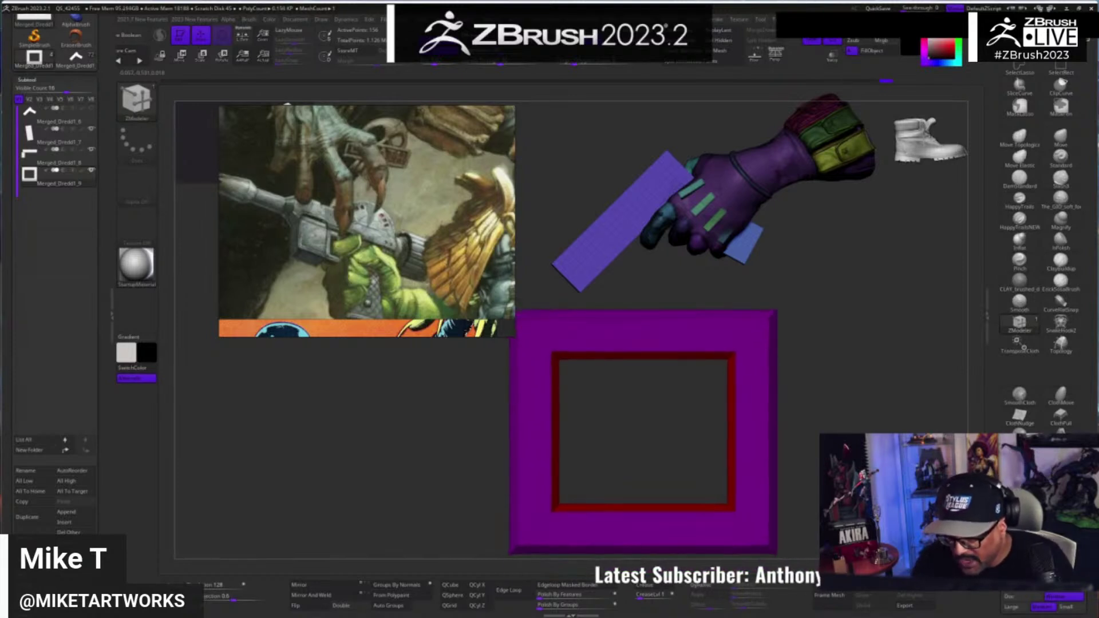
# - Under Dynamic Subdiv, replace the edge loop at the frame's upper-left corner and slide it close to the corner with Slide EdgeLoop Complete
pyautogui.click(717, 586)
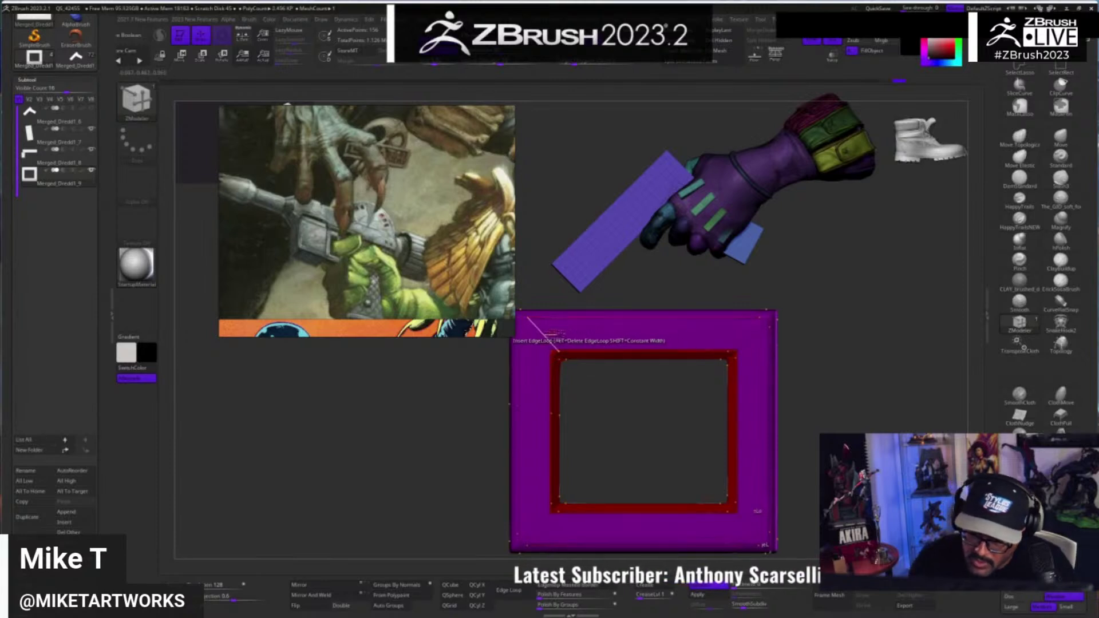
pyautogui.keyDown('alt'); pyautogui.click(544, 333); pyautogui.keyUp('alt')
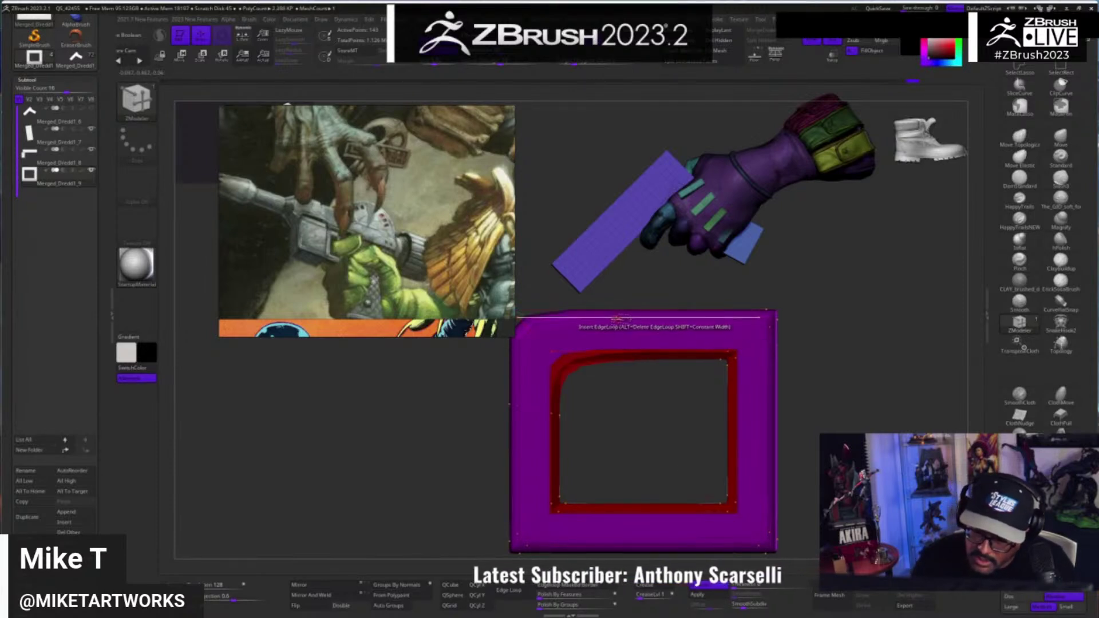
pyautogui.keyDown('alt'); pyautogui.moveTo(829, 412); pyautogui.dragTo(858, 423); pyautogui.keyUp('alt')
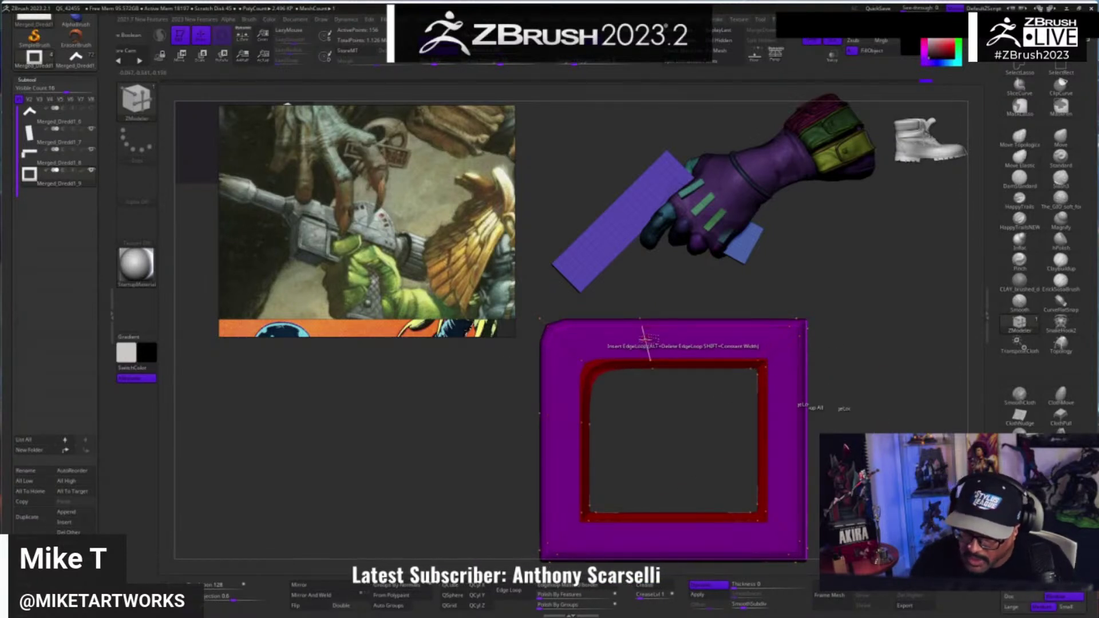
pyautogui.press('space')
pyautogui.click(700, 337)
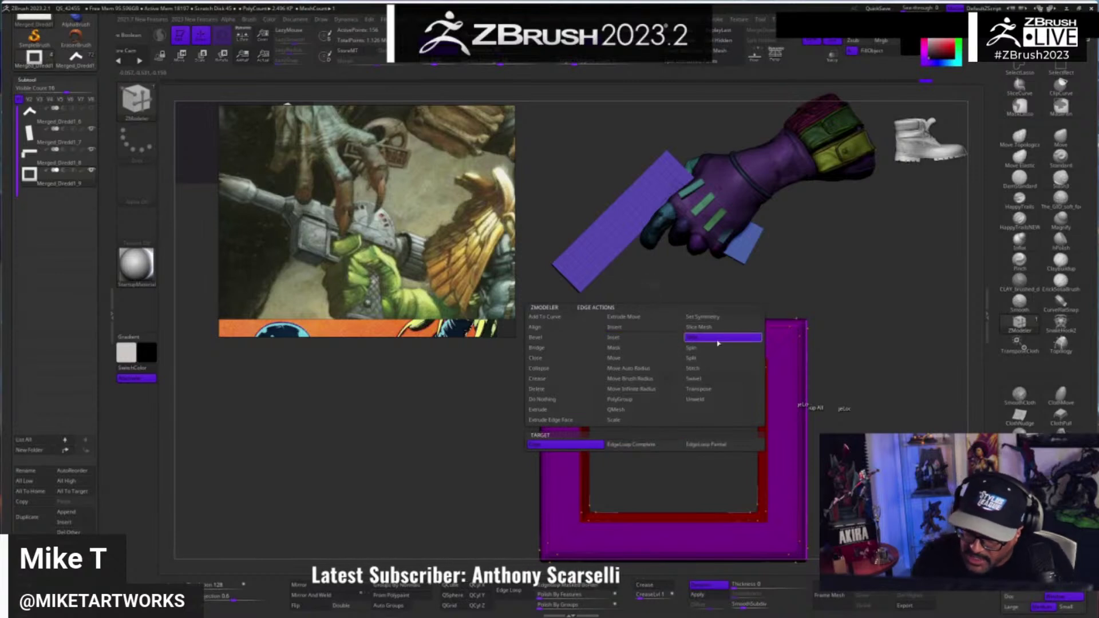
pyautogui.click(660, 447)
pyautogui.click(660, 446)
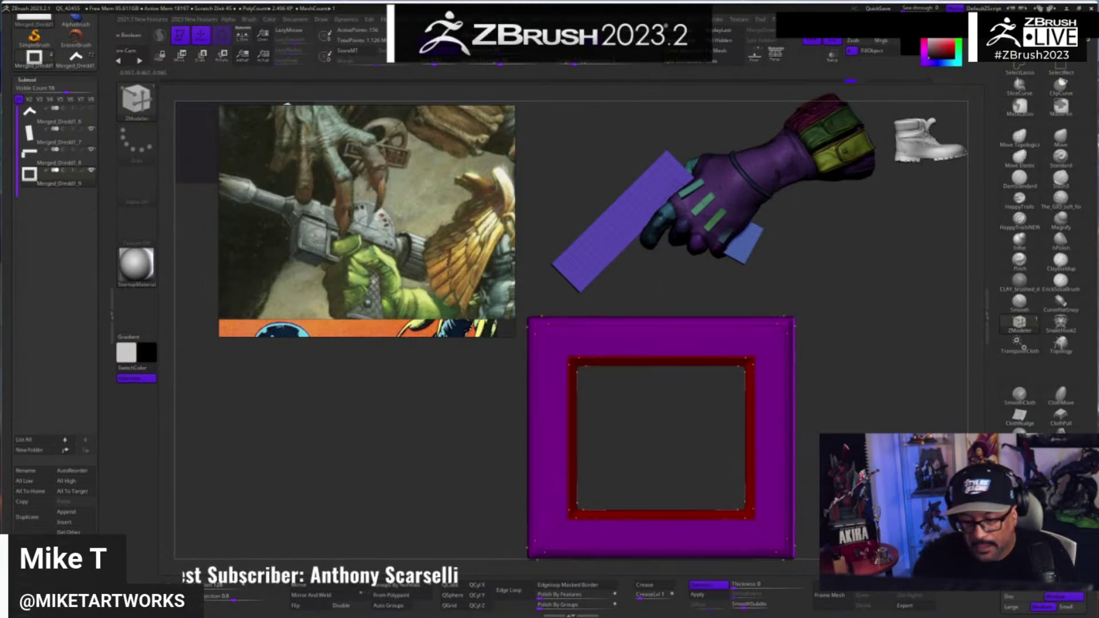
# - Show the other gun blocks again and display the frame in plain white, without its polygroup colours
pyautogui.keyDown('alt'); pyautogui.moveTo(945, 375); pyautogui.dragTo(906, 361); pyautogui.keyUp('alt')
pyautogui.moveTo(852, 265); pyautogui.dragTo(854, 255)
pyautogui.click(835, 41)
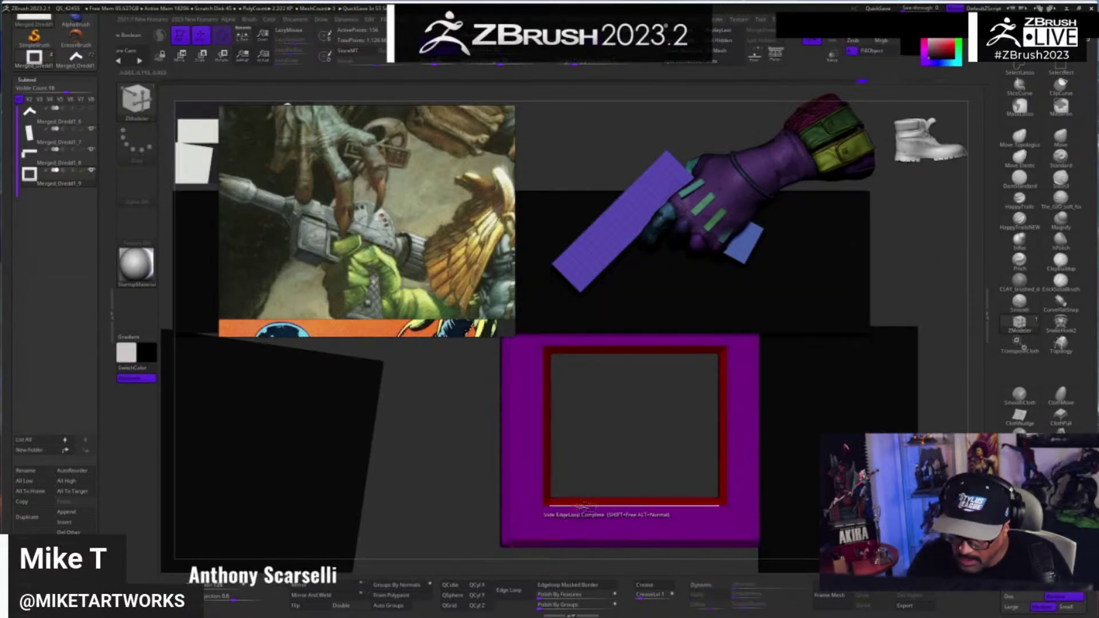
pyautogui.press('space')
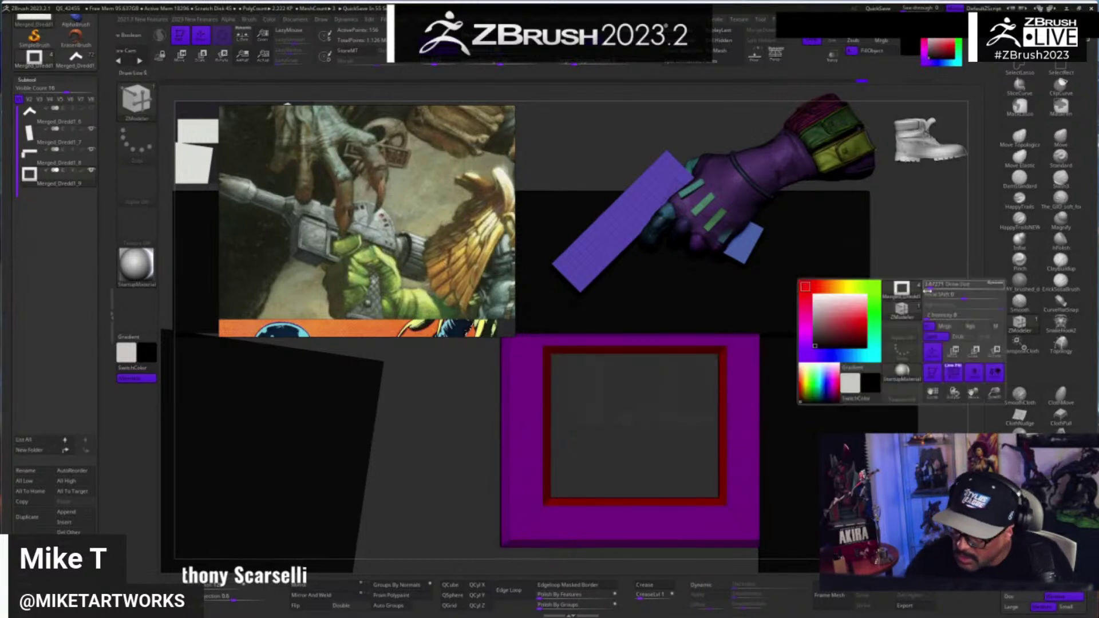
pyautogui.click(952, 372)
pyautogui.keyDown('alt'); pyautogui.moveTo(921, 374); pyautogui.dragTo(802, 418); pyautogui.keyUp('alt')
pyautogui.press('space')
pyautogui.click(659, 476)
pyautogui.moveTo(654, 473); pyautogui.dragTo(647, 466)
pyautogui.keyDown('alt'); pyautogui.moveTo(756, 448); pyautogui.dragTo(898, 422); pyautogui.keyUp('alt')
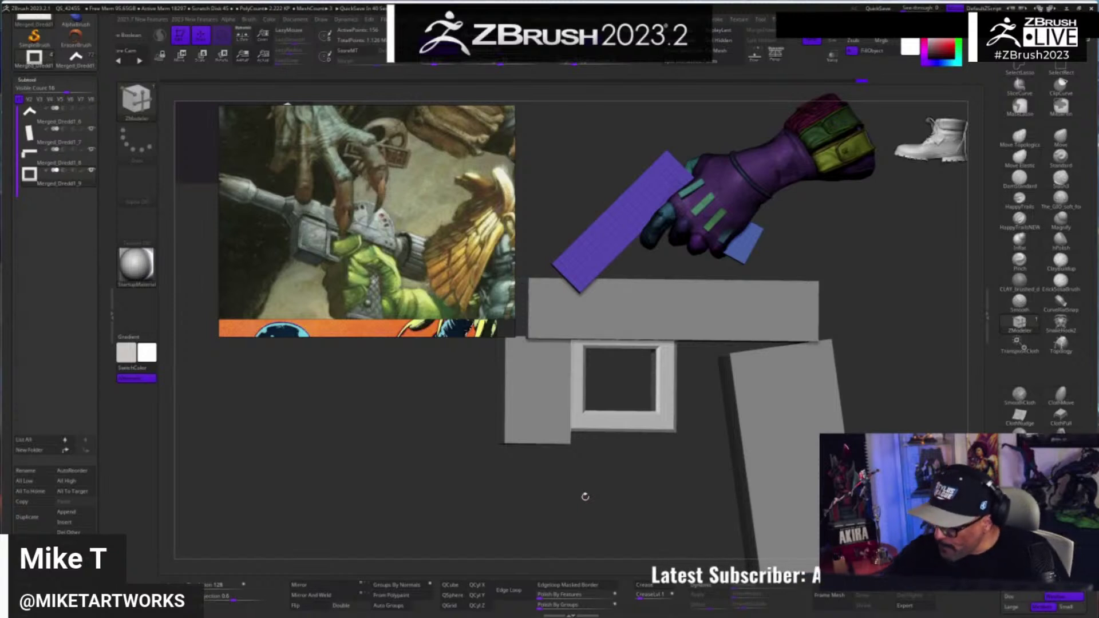
pyautogui.moveTo(905, 398)
pyautogui.mouseDown()
pyautogui.moveTo(933, 402)
pyautogui.moveTo(907, 423)
pyautogui.moveTo(919, 389)
pyautogui.moveTo(923, 405)
pyautogui.mouseUp()
pyautogui.moveTo(895, 364); pyautogui.dragTo(857, 403)
pyautogui.hotkey('ctrl', 'z')
pyautogui.hotkey('ctrl', 'z')
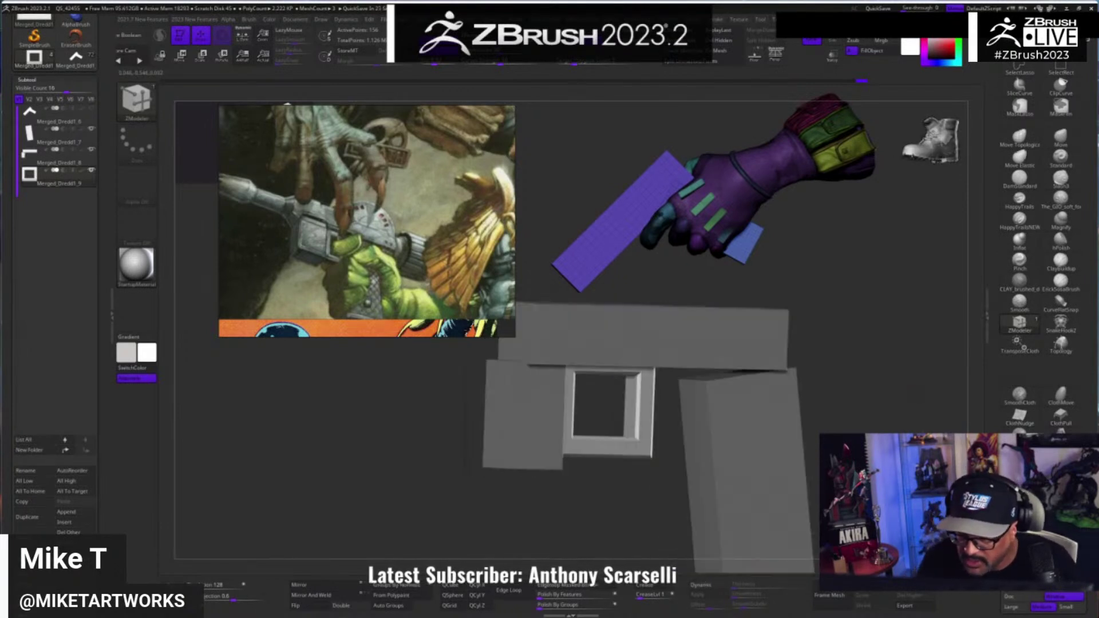
pyautogui.moveTo(910, 415); pyautogui.dragTo(865, 480)
pyautogui.moveTo(840, 386); pyautogui.dragTo(849, 417)
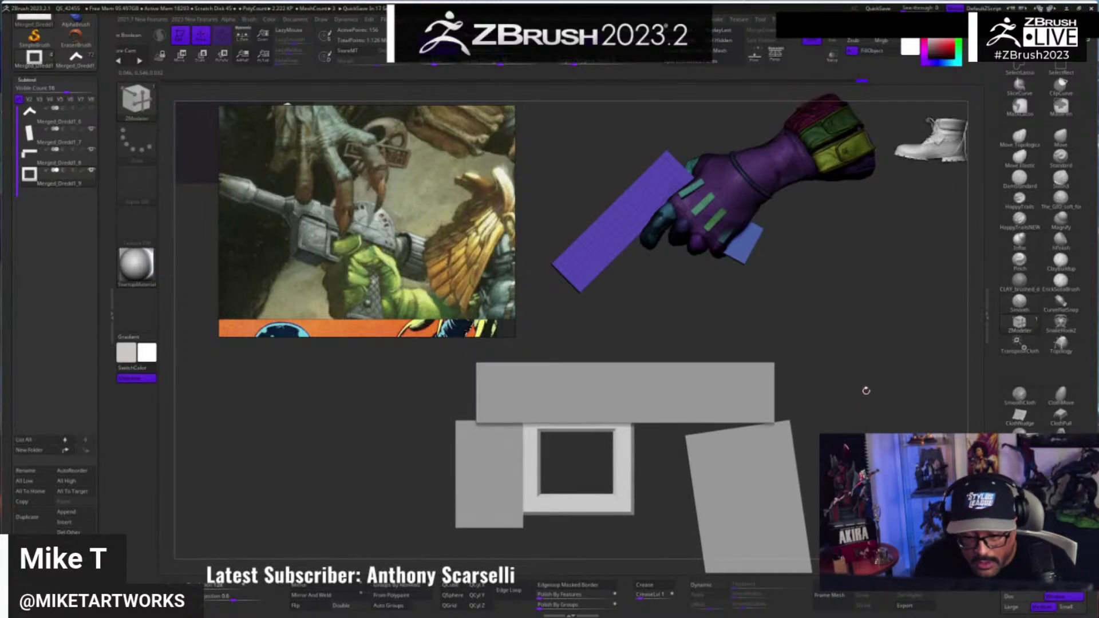
# - Make the long upper block's subtool active and display it with its polygroup colours and wireframe
pyautogui.keyDown('alt'); pyautogui.click(635, 410); pyautogui.keyUp('alt')
pyautogui.press('space')
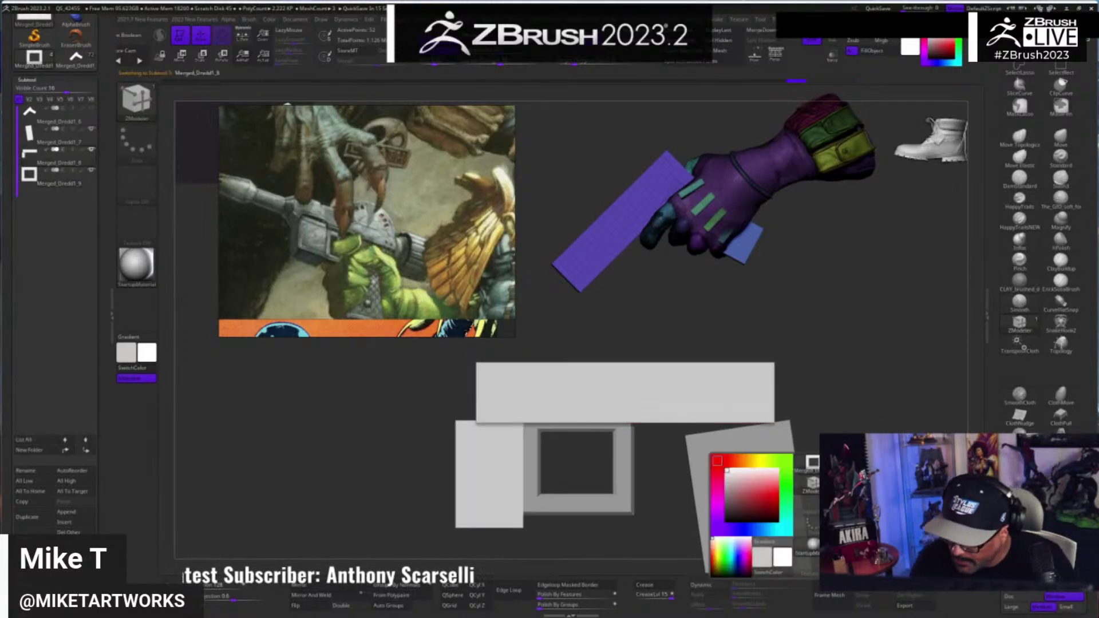
pyautogui.hotkey('shift', 'f')
pyautogui.keyDown('alt'); pyautogui.moveTo(834, 388); pyautogui.dragTo(853, 405); pyautogui.keyUp('alt')
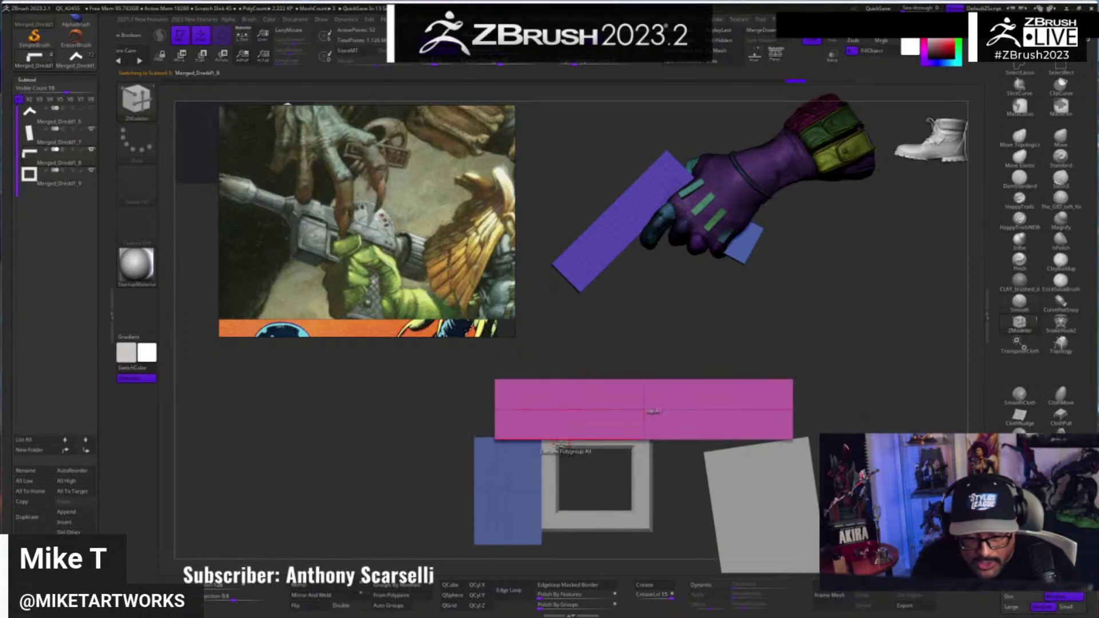
pyautogui.moveTo(856, 426); pyautogui.dragTo(863, 430)
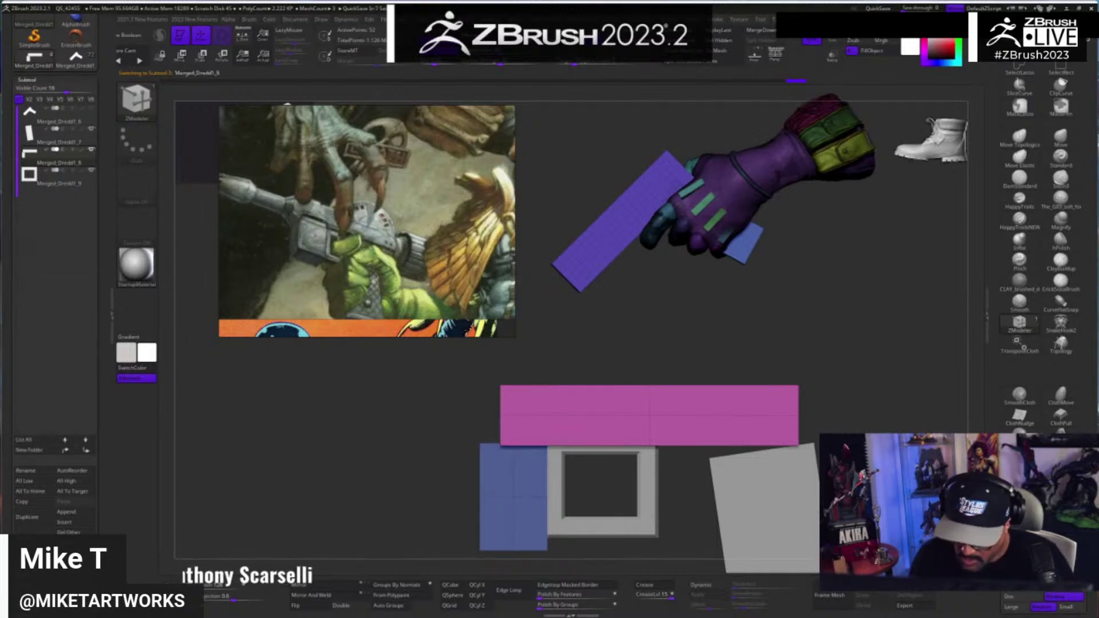
pyautogui.moveTo(851, 442); pyautogui.dragTo(859, 395)
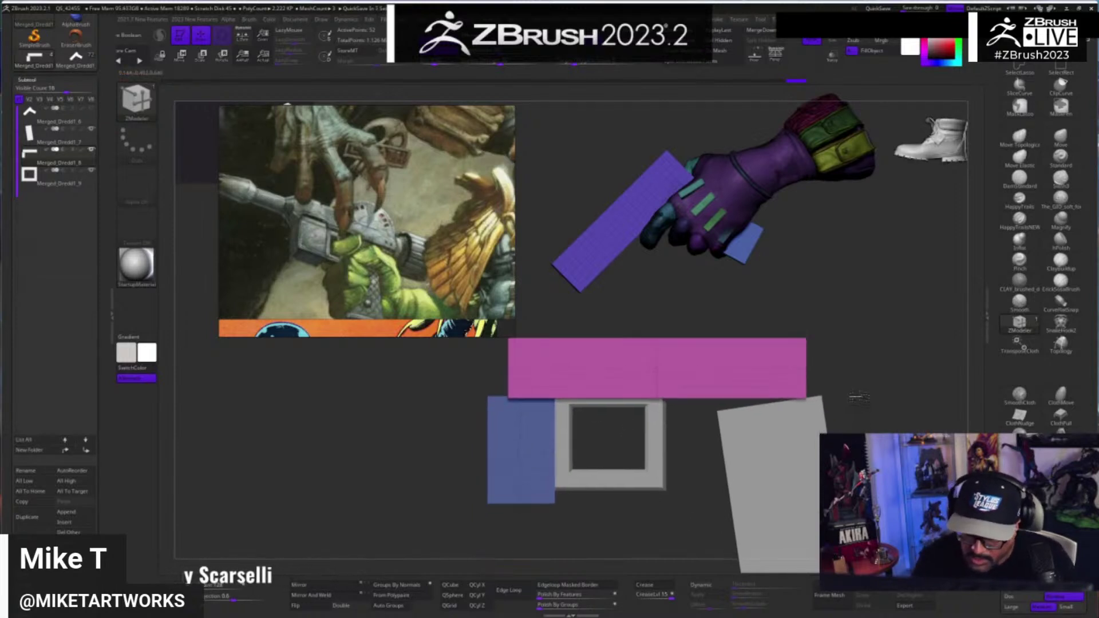
# - Mask the blue block under the long block's front end and place the Move gizmo on the pink long block
pyautogui.hotkey('ctrl', 'shift')
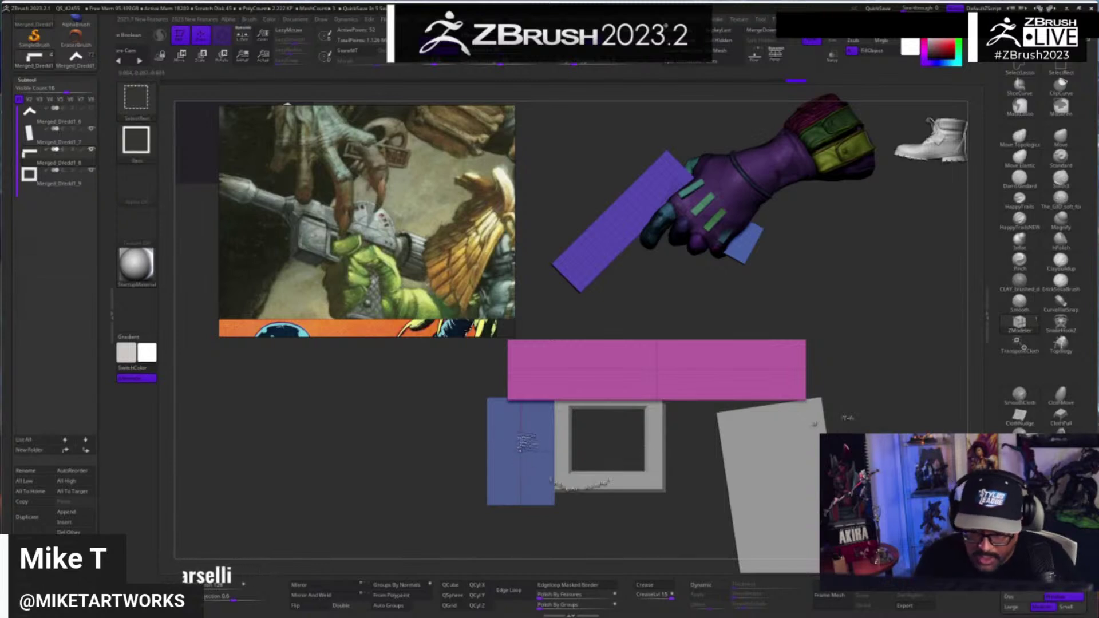
pyautogui.press('w')
pyautogui.keyDown('alt'); pyautogui.click(722, 387); pyautogui.keyUp('alt')
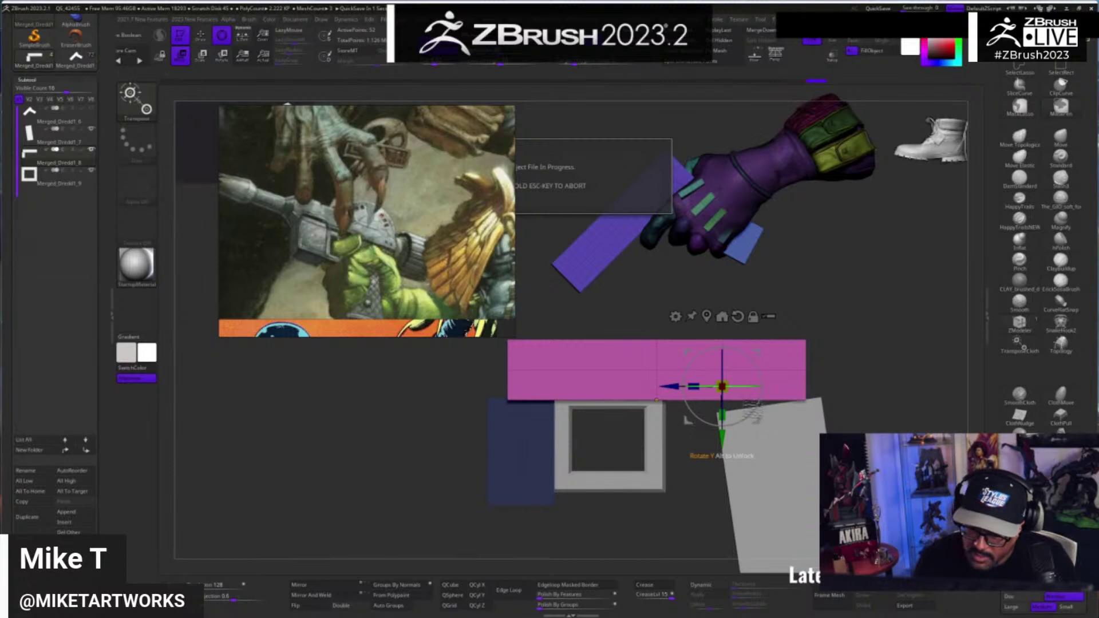
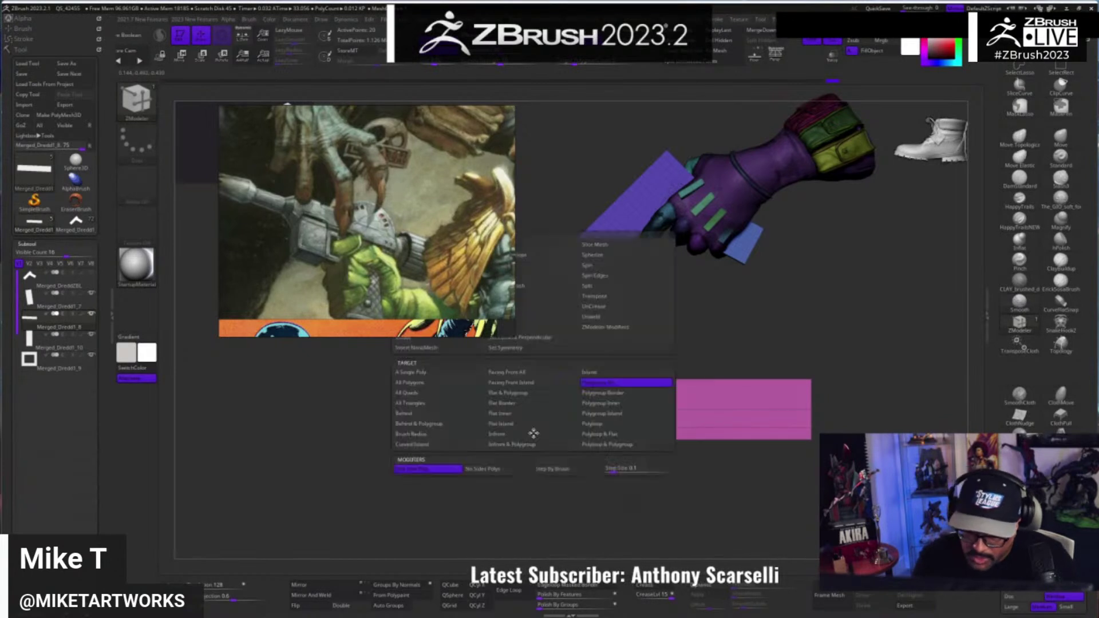
# - Set ZModeler's polygon action to Delete with target A Single Poly and cut a notch into the pink plane's lower edge
pyautogui.click(535, 437)
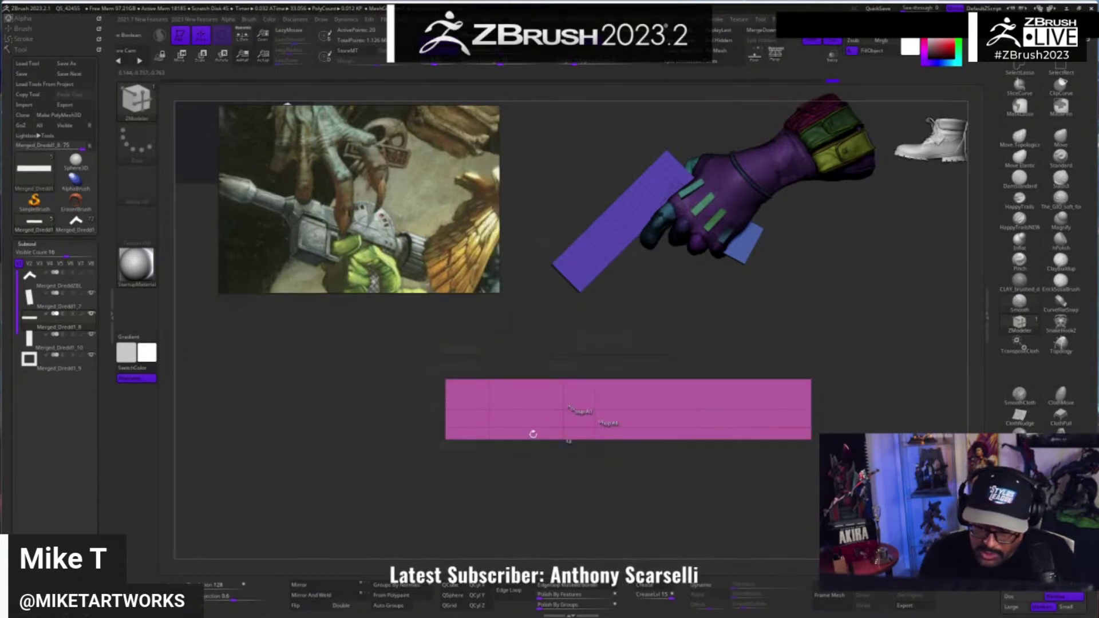
pyautogui.press('space')
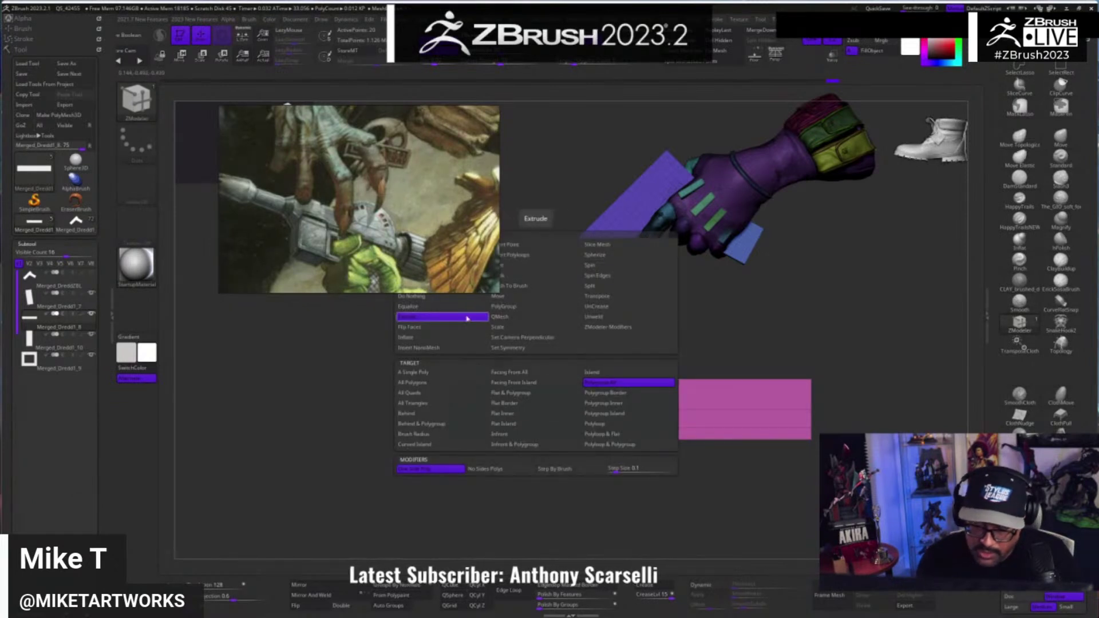
pyautogui.click(527, 408)
pyautogui.press('space')
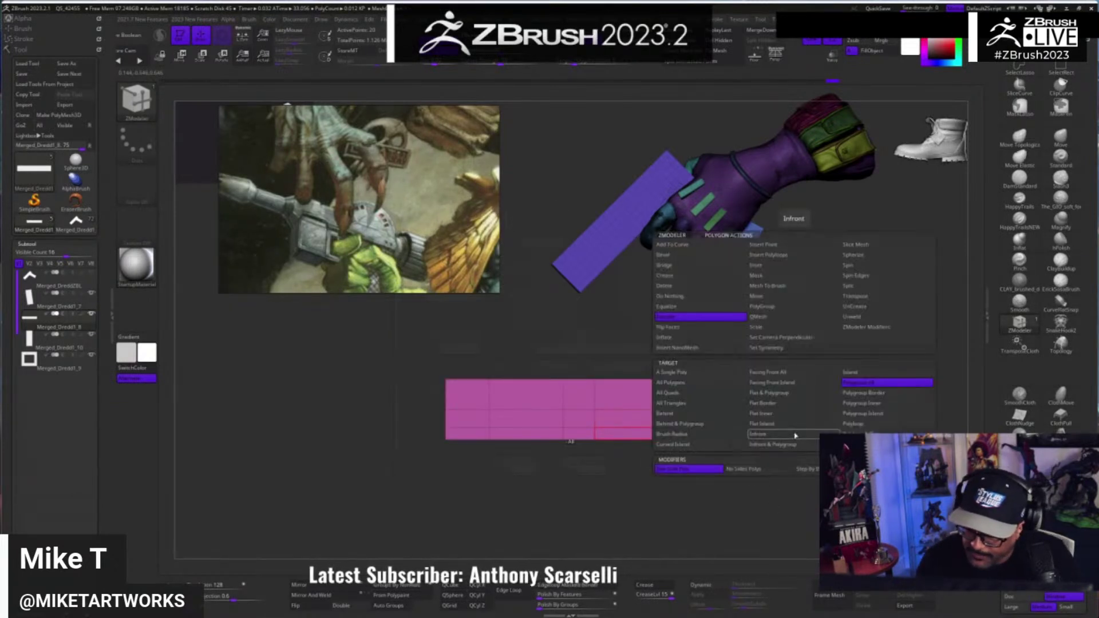
pyautogui.click(664, 285)
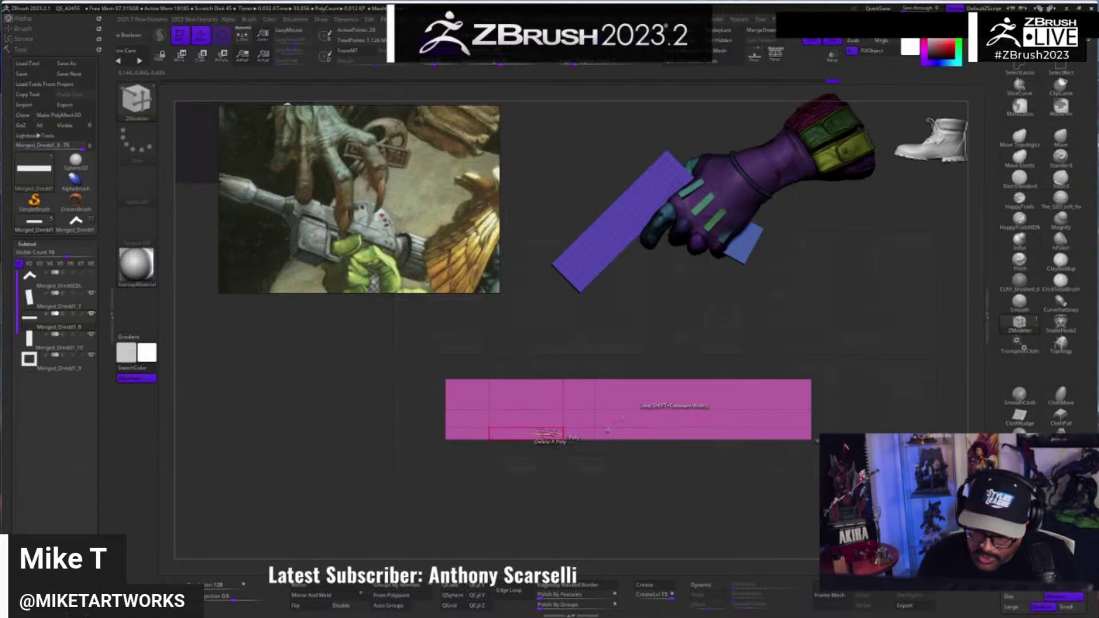
pyautogui.click(550, 434)
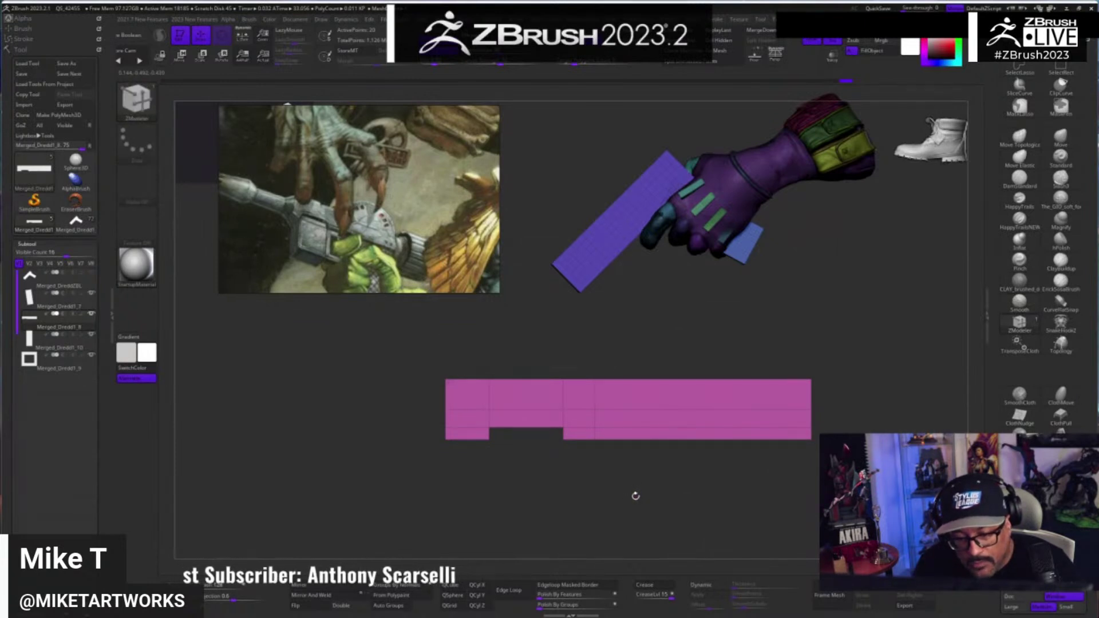
pyautogui.keyDown('alt'); pyautogui.moveTo(698, 489); pyautogui.dragTo(660, 532); pyautogui.keyUp('alt')
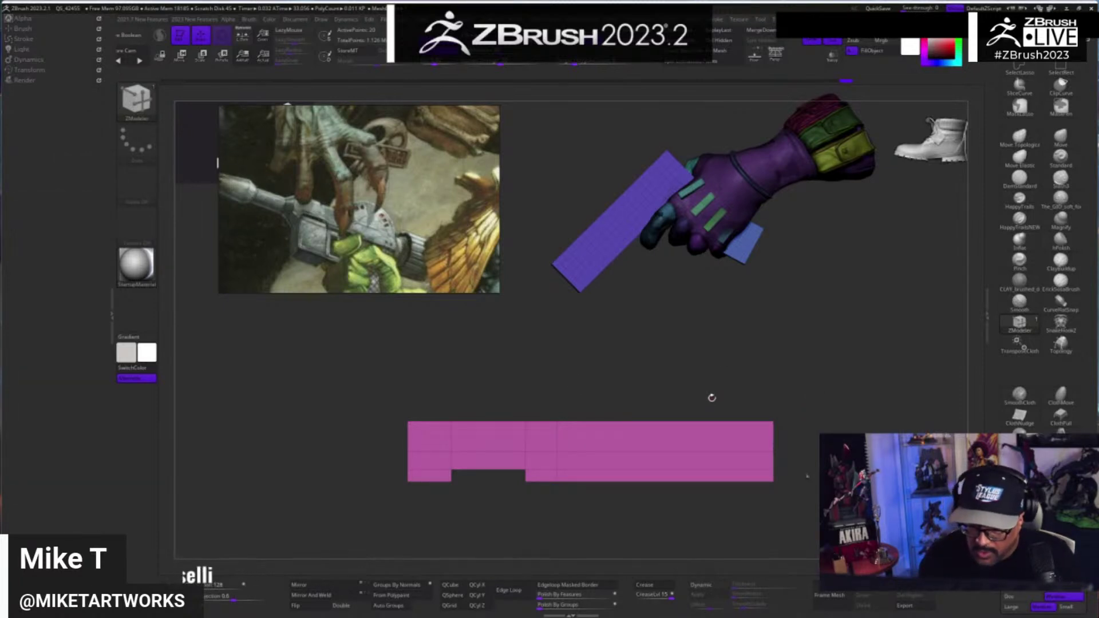
# - Insert further edge loops across the pink plane and delete single polygons along its upper edge to form a recess and a lowered rear section
pyautogui.click(510, 453)
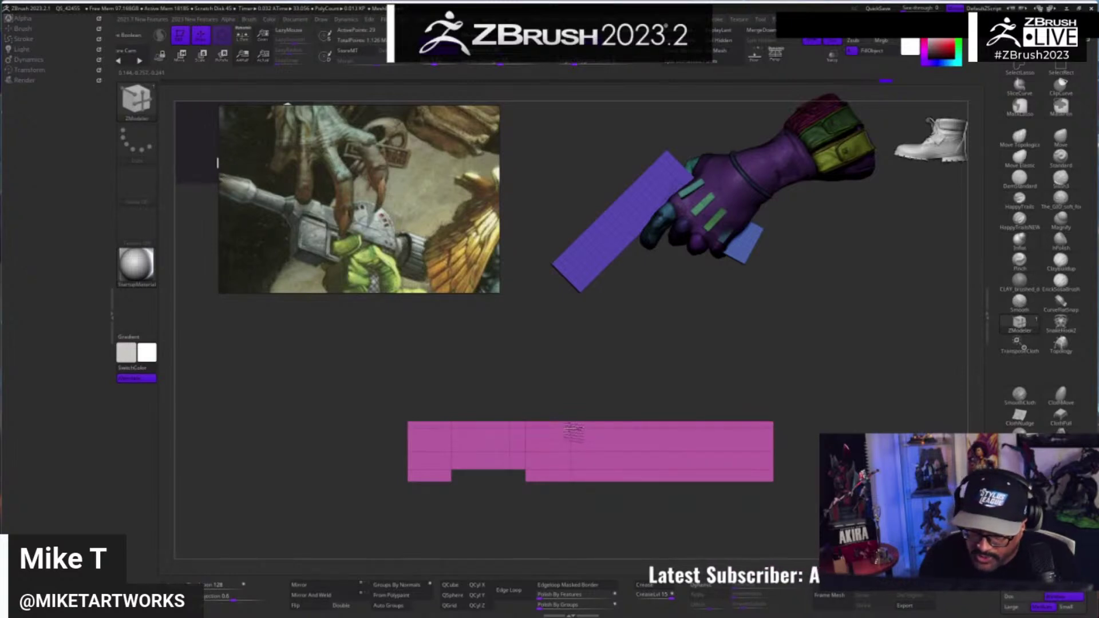
pyautogui.click(518, 425)
pyautogui.click(541, 425)
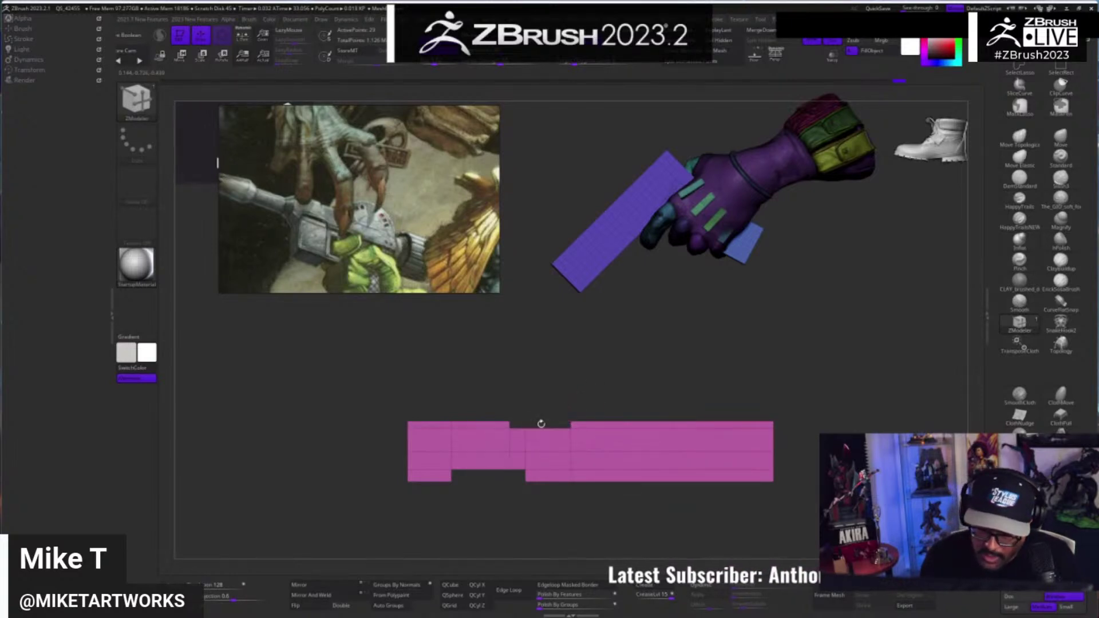
pyautogui.keyDown('alt'); pyautogui.moveTo(818, 461); pyautogui.dragTo(792, 456); pyautogui.keyUp('alt')
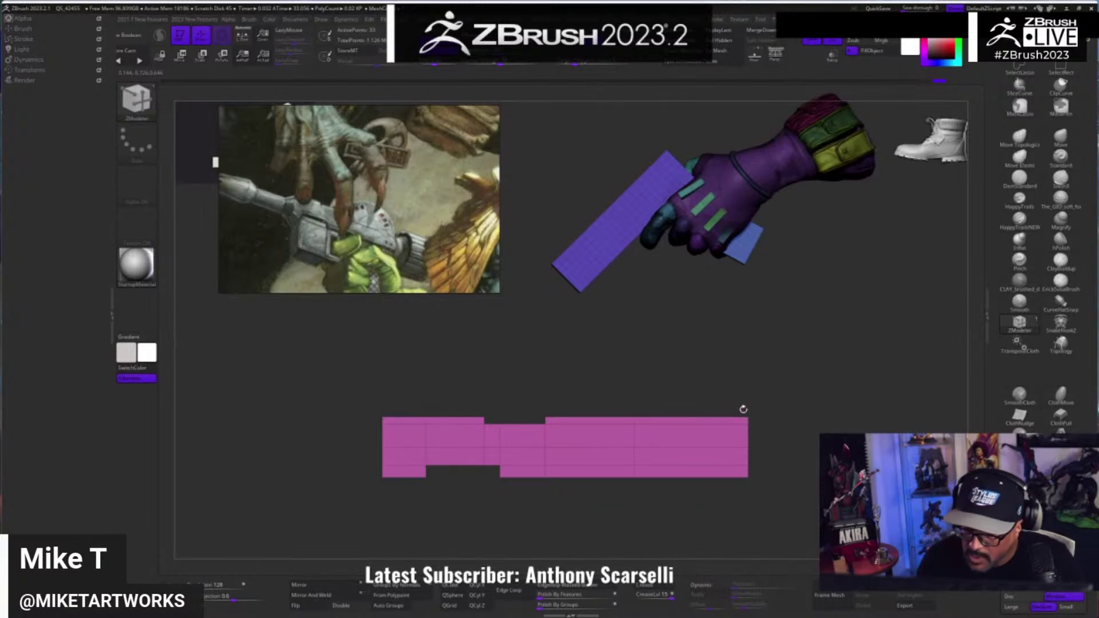
pyautogui.click(701, 421)
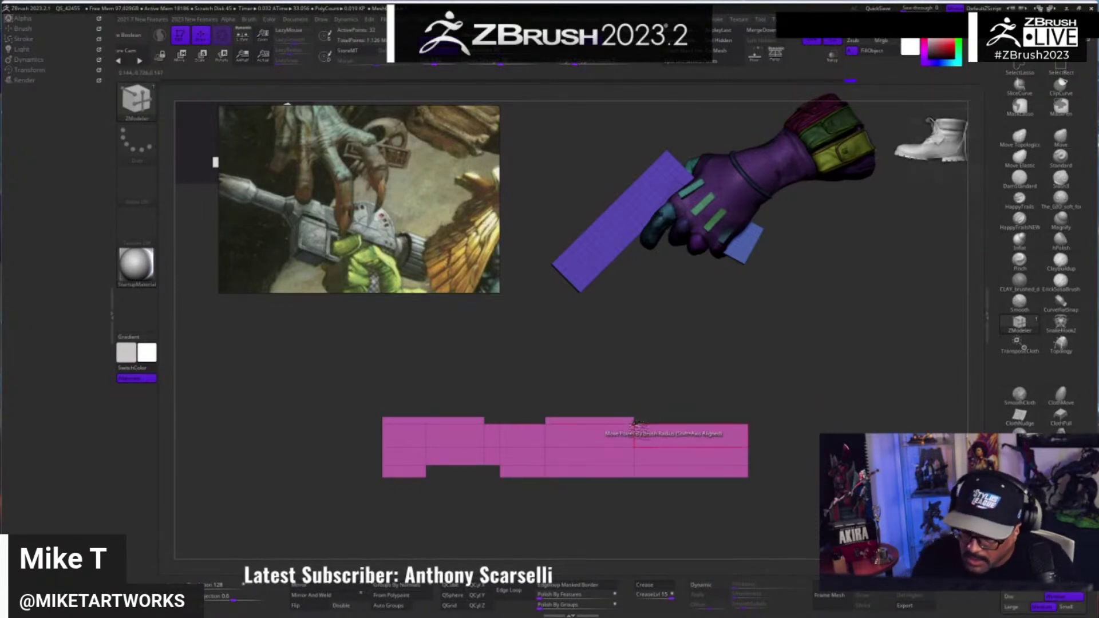
# - Set ZModeler's point action to Slide and slant the lower notch's sides and the rear step of the upper edge
pyautogui.press('space')
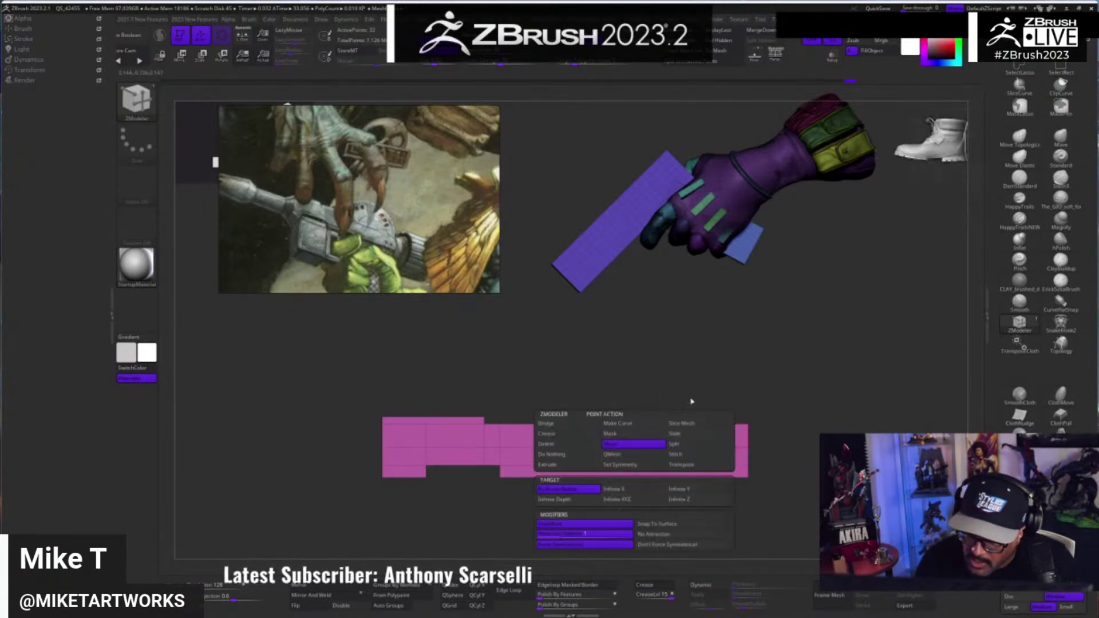
pyautogui.click(681, 437)
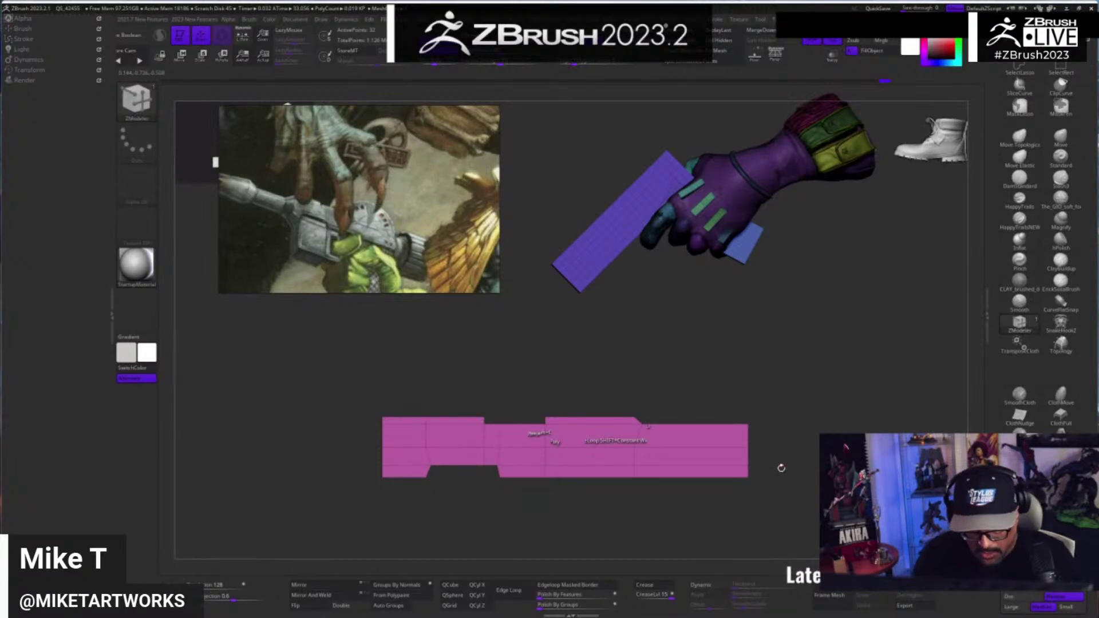
pyautogui.keyDown('alt'); pyautogui.moveTo(781, 468); pyautogui.dragTo(821, 462); pyautogui.keyUp('alt')
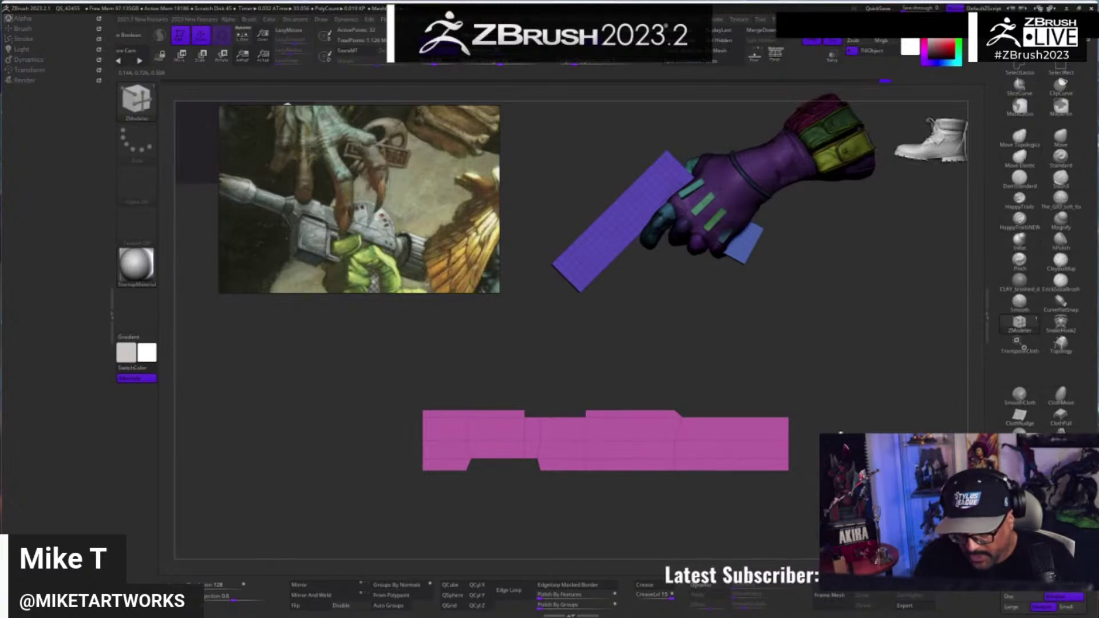
# - Insert an edge loop near the plane's rear end, delete the upper polygons behind it and slant the resulting step
pyautogui.keyDown('alt'); pyautogui.moveTo(820, 415); pyautogui.dragTo(722, 425); pyautogui.keyUp('alt')
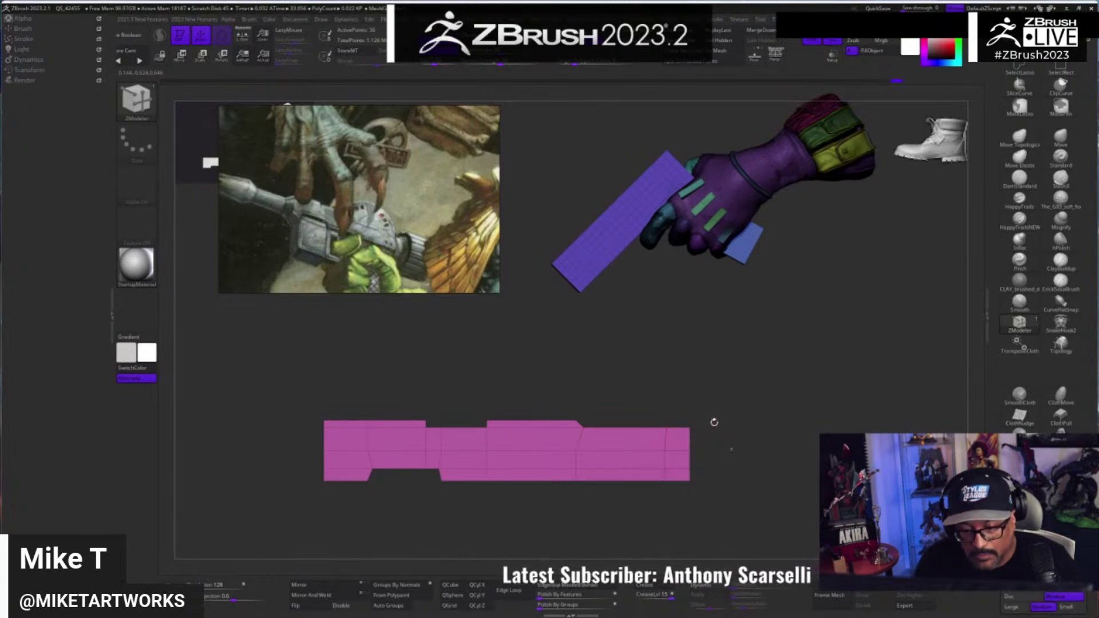
pyautogui.click(680, 439)
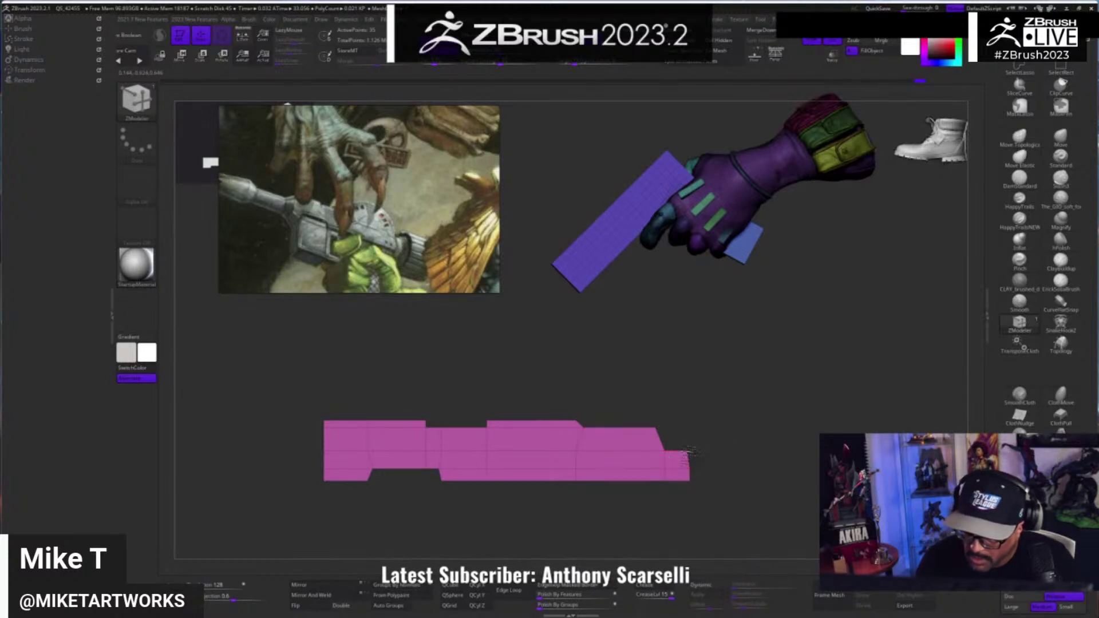
pyautogui.moveTo(775, 506)
pyautogui.mouseDown()
pyautogui.moveTo(719, 513)
pyautogui.moveTo(806, 504)
pyautogui.moveTo(769, 472)
pyautogui.mouseUp()
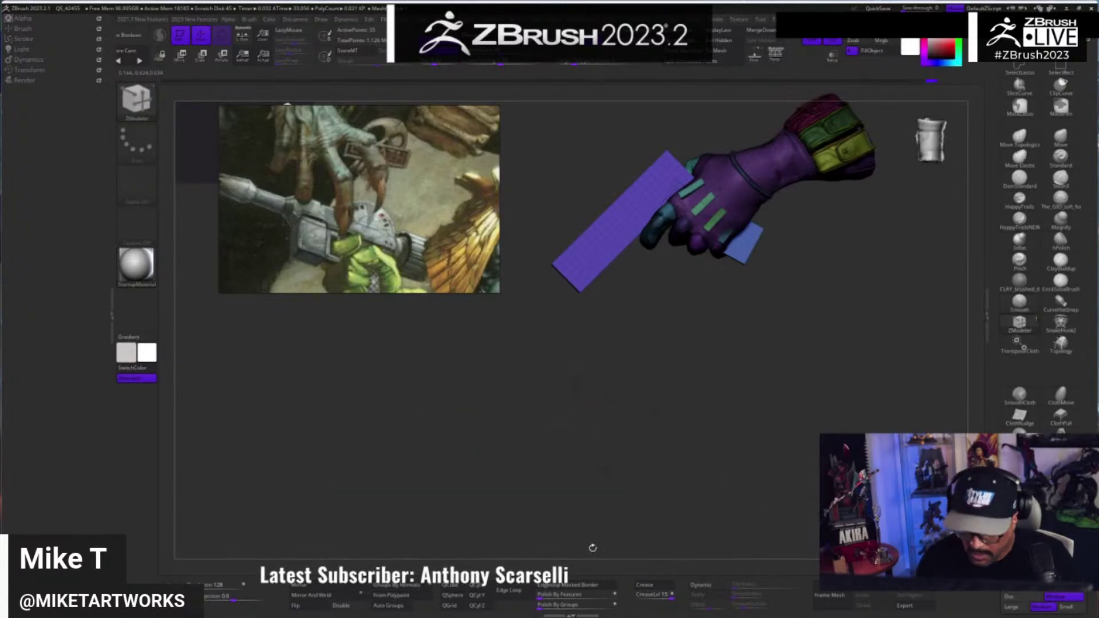
# - Set ZModeler's polygon action to Extrude with target Polygroup All and extrude the flat gun profile into a thick block
pyautogui.moveTo(638, 481); pyautogui.dragTo(683, 483)
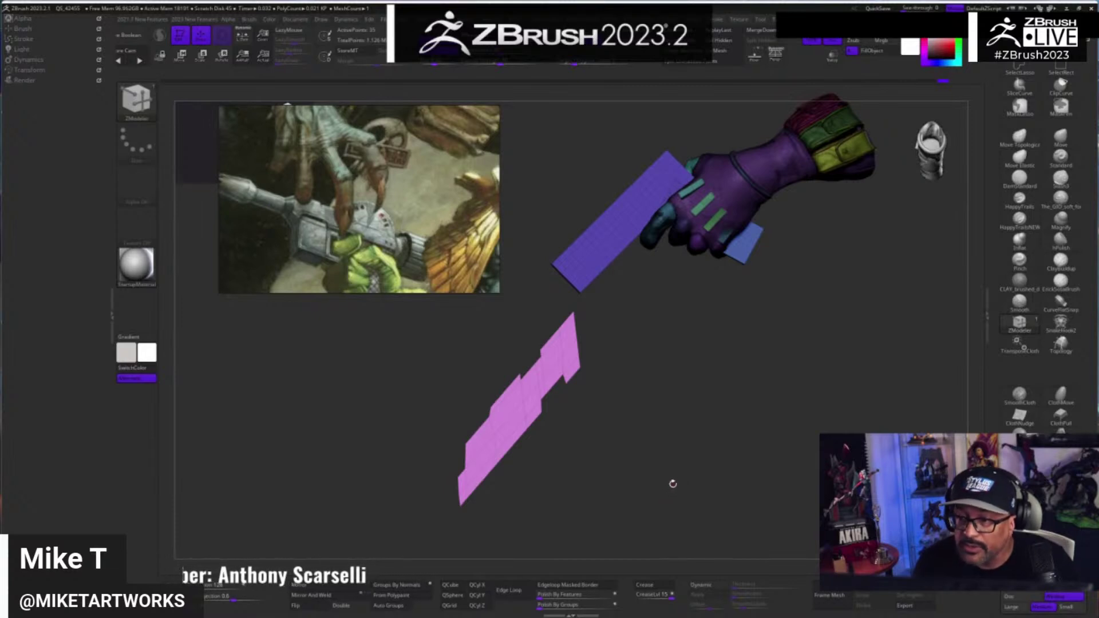
pyautogui.moveTo(678, 491); pyautogui.dragTo(686, 496)
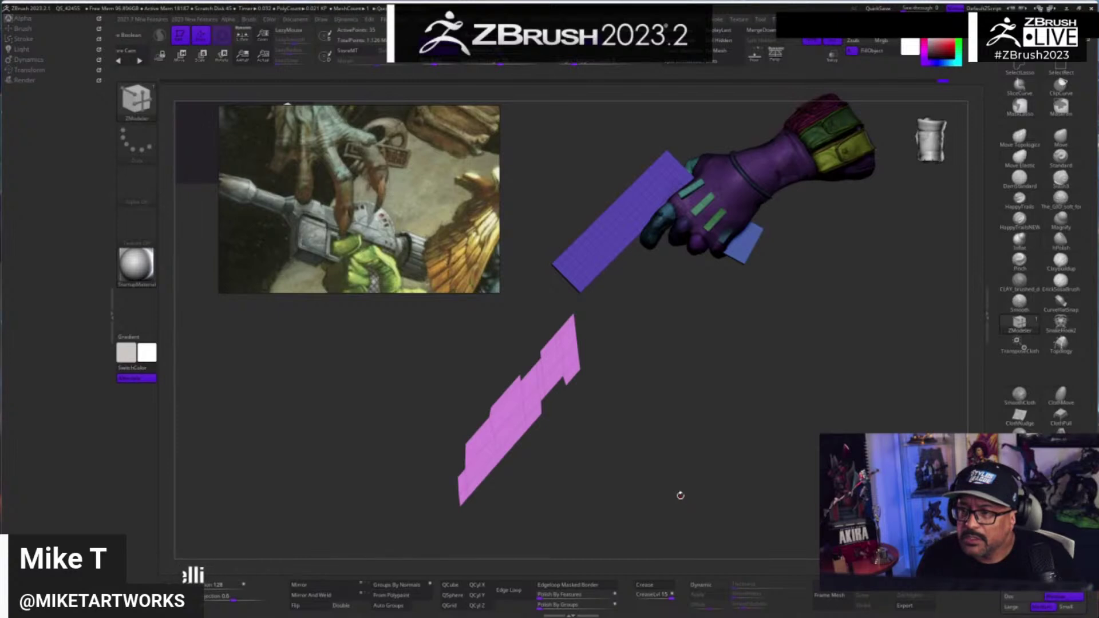
pyautogui.moveTo(695, 482)
pyautogui.mouseDown()
pyautogui.moveTo(680, 496)
pyautogui.moveTo(695, 486)
pyautogui.mouseUp()
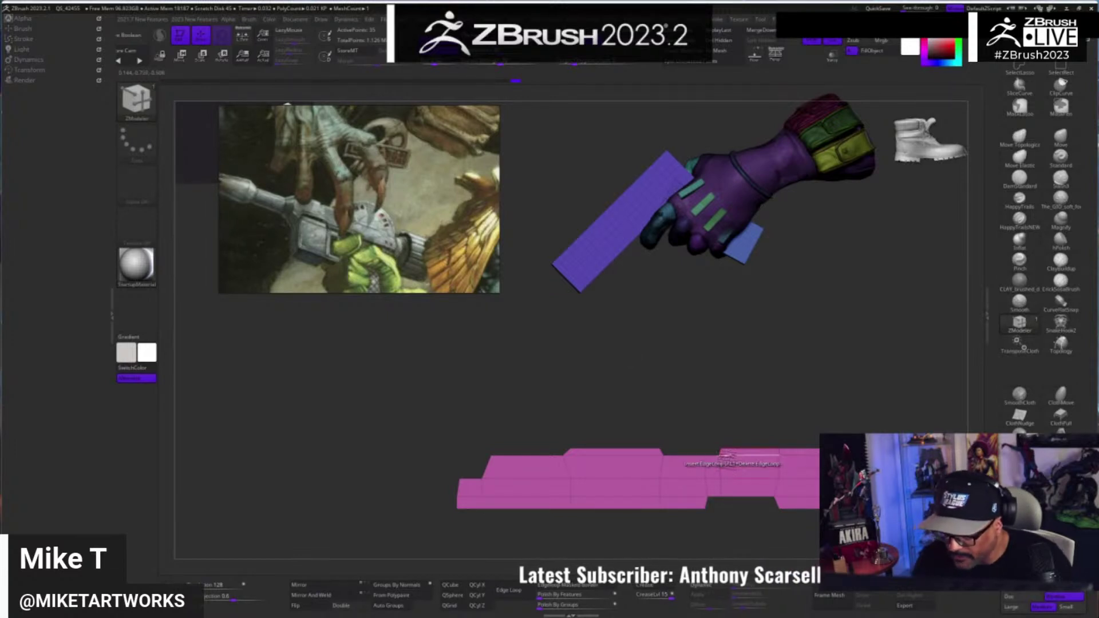
pyautogui.moveTo(782, 461); pyautogui.dragTo(767, 439, button='right')
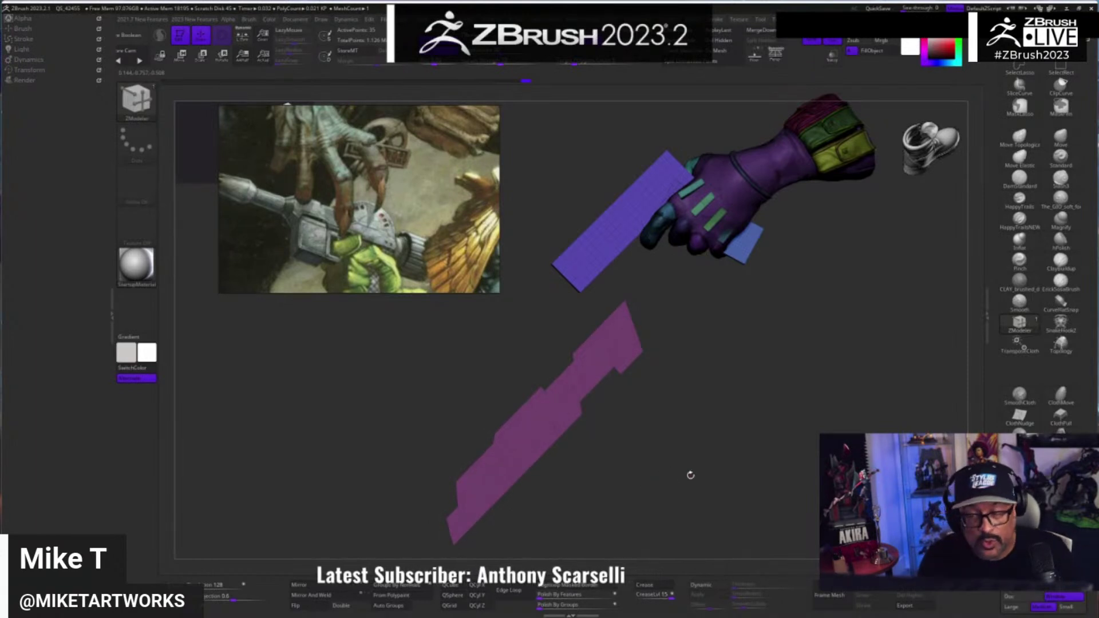
pyautogui.moveTo(663, 499); pyautogui.dragTo(661, 493)
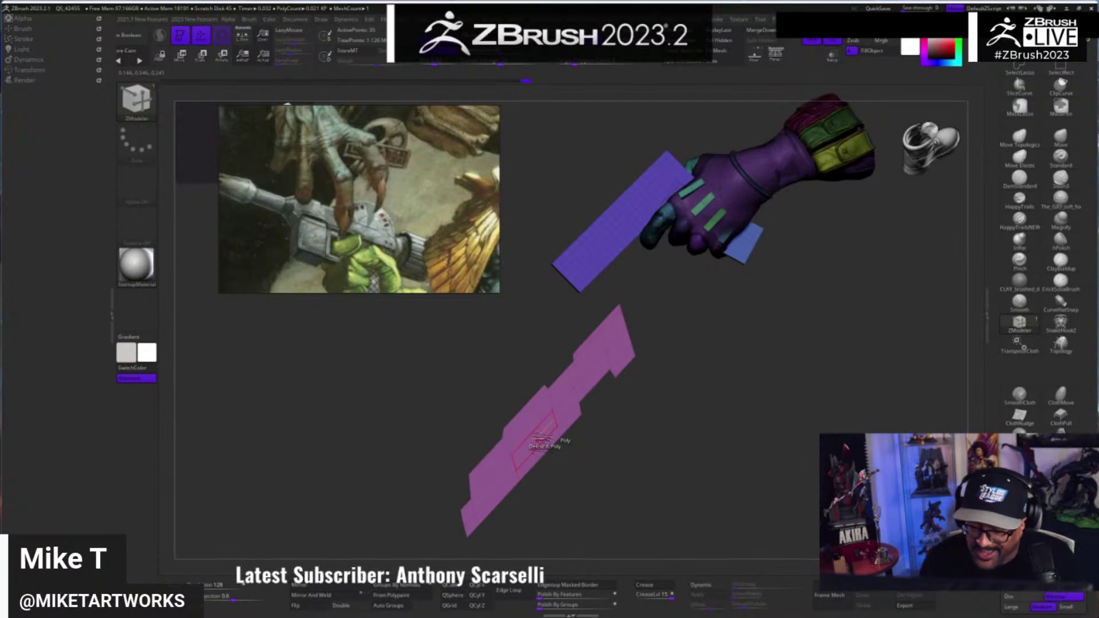
pyautogui.press('space')
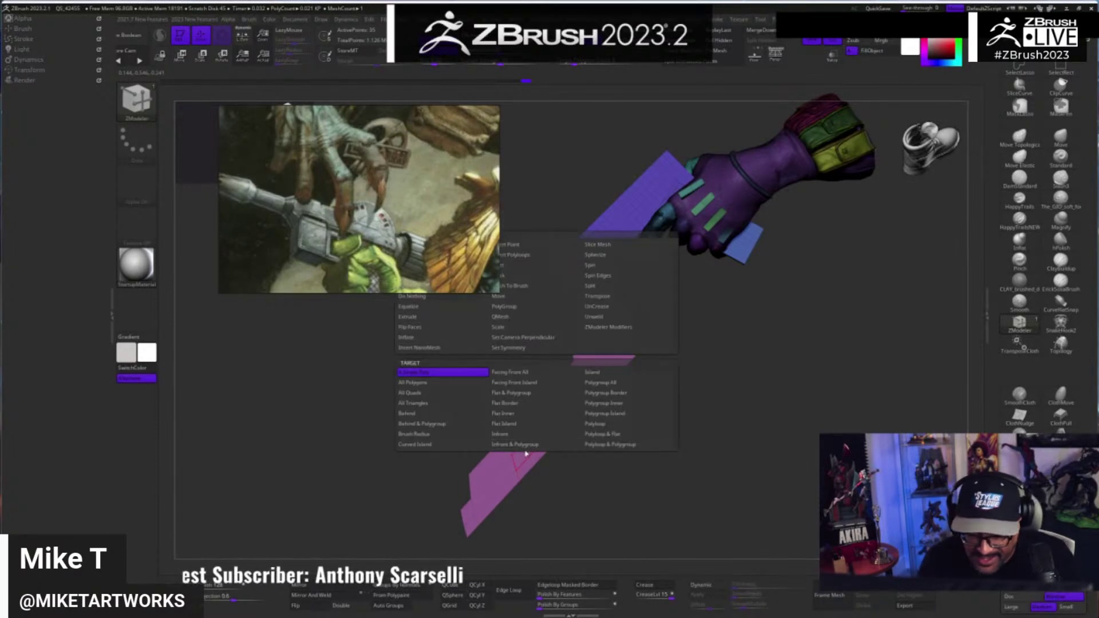
pyautogui.press('space')
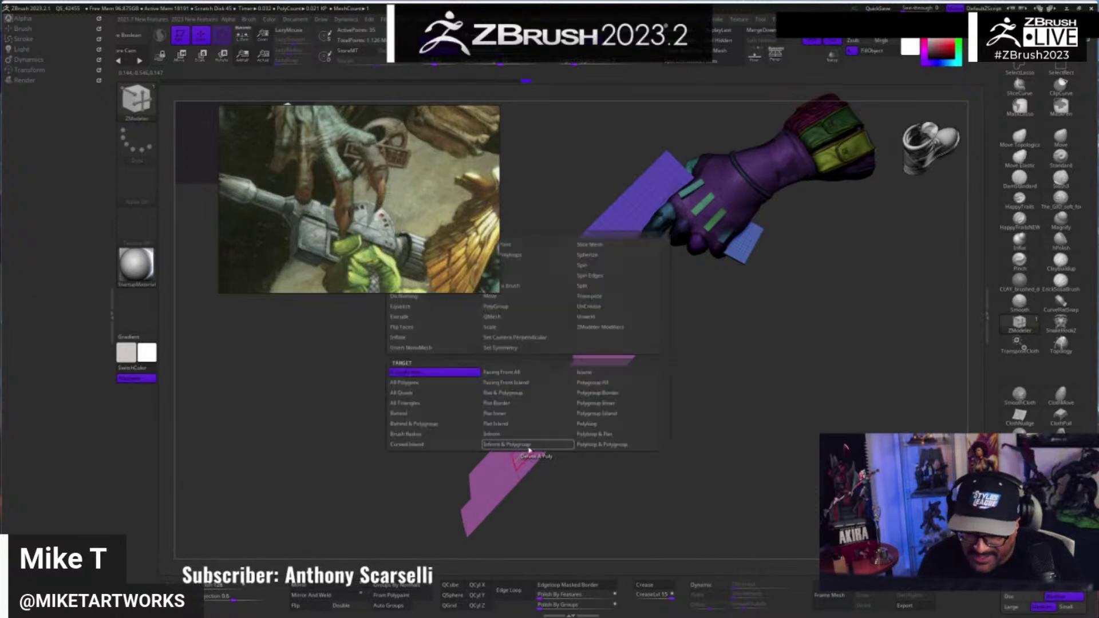
pyautogui.click(429, 318)
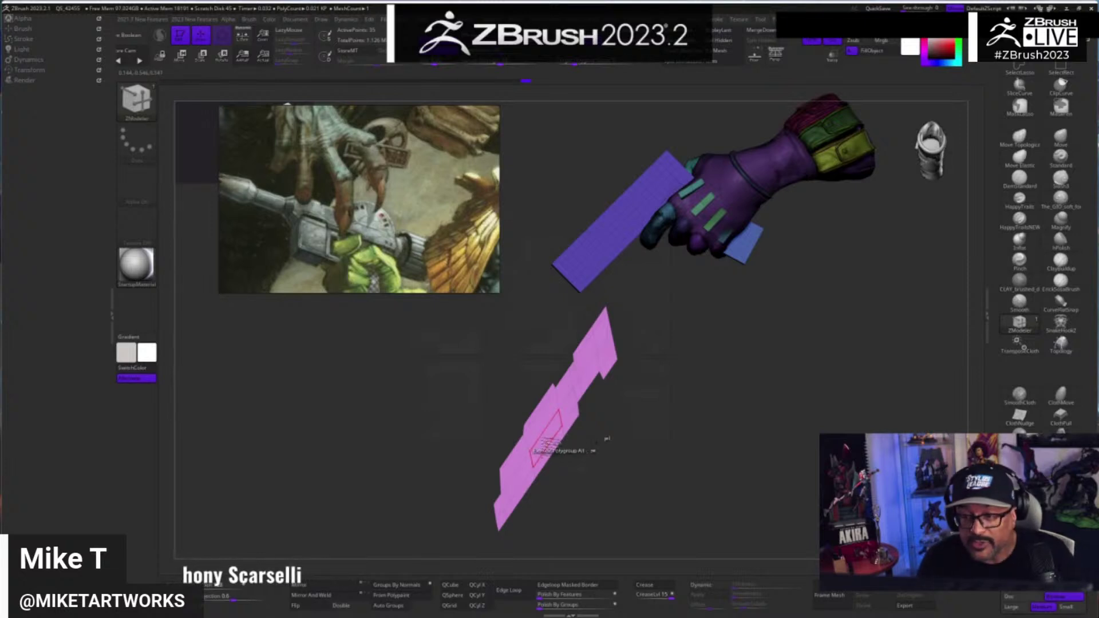
pyautogui.moveTo(546, 448); pyautogui.dragTo(804, 476)
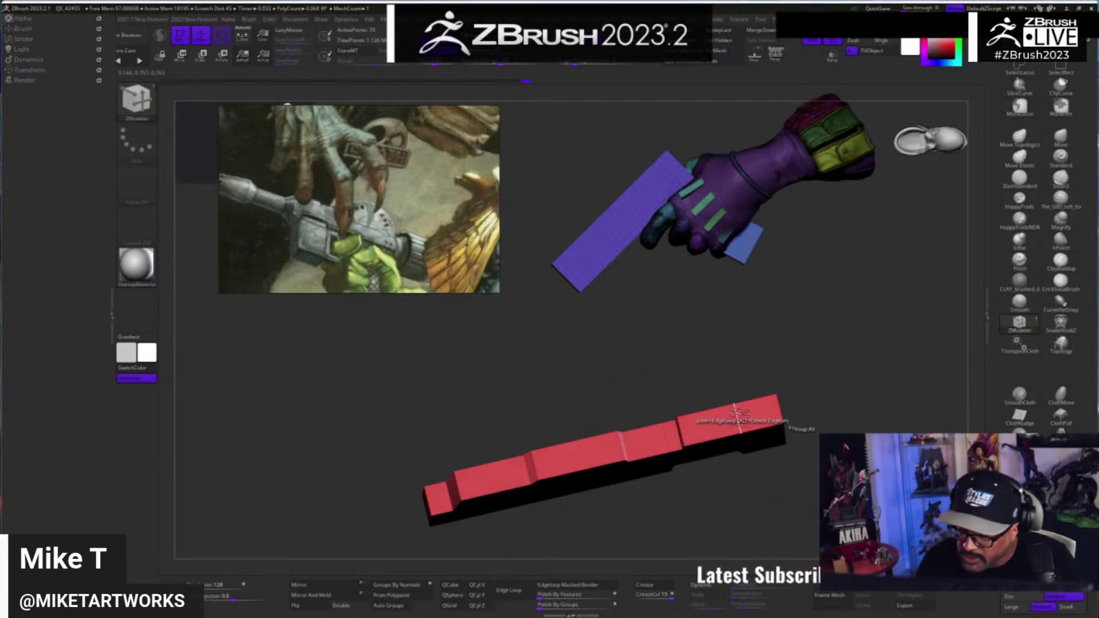
pyautogui.moveTo(800, 430)
pyautogui.mouseDown()
pyautogui.moveTo(876, 453)
pyautogui.moveTo(807, 444)
pyautogui.moveTo(801, 423)
pyautogui.mouseUp()
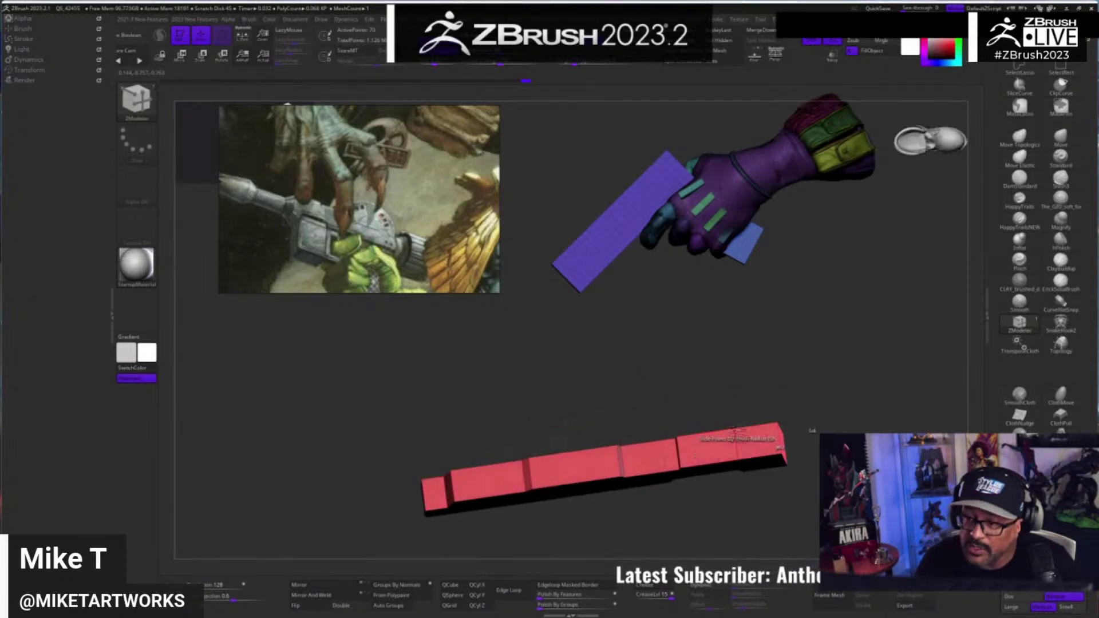
# - Dock the Tool palette in the side tray and append a Cylinder3D as a new subtool to the gun
pyautogui.moveTo(729, 444); pyautogui.dragTo(772, 461)
pyautogui.moveTo(685, 503)
pyautogui.keyDown('alt'); pyautogui.mouseDown()
pyautogui.moveTo(828, 483)
pyautogui.moveTo(876, 505)
pyautogui.moveTo(824, 484)
pyautogui.mouseUp(); pyautogui.keyUp('alt')
pyautogui.keyDown('alt'); pyautogui.moveTo(910, 434); pyautogui.dragTo(807, 465); pyautogui.keyUp('alt')
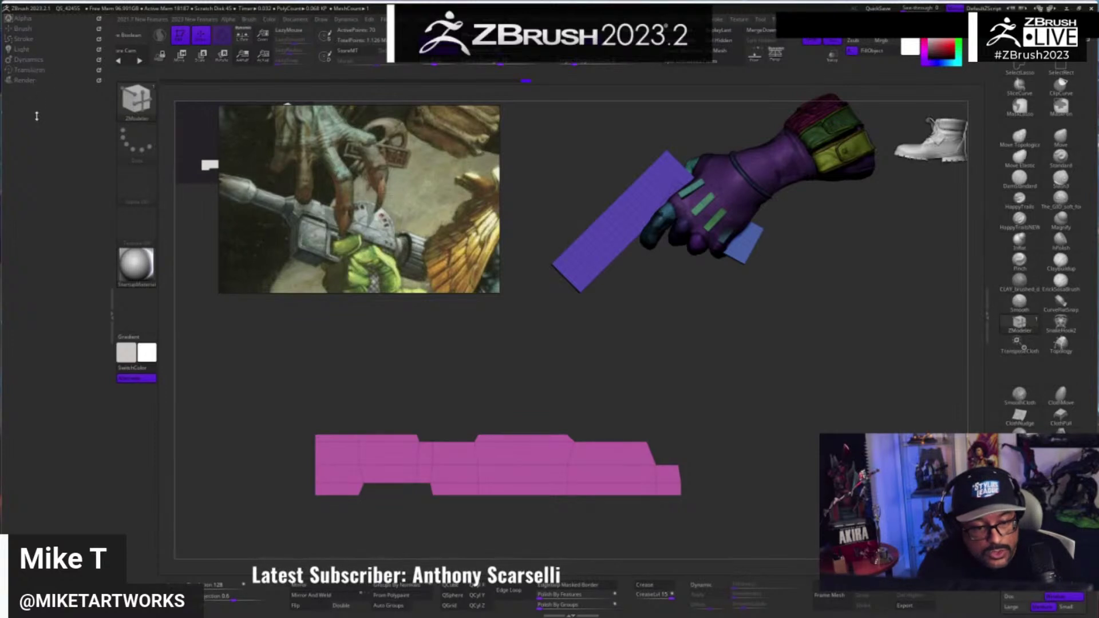
pyautogui.click(761, 19)
pyautogui.moveTo(714, 18); pyautogui.dragTo(46, 191)
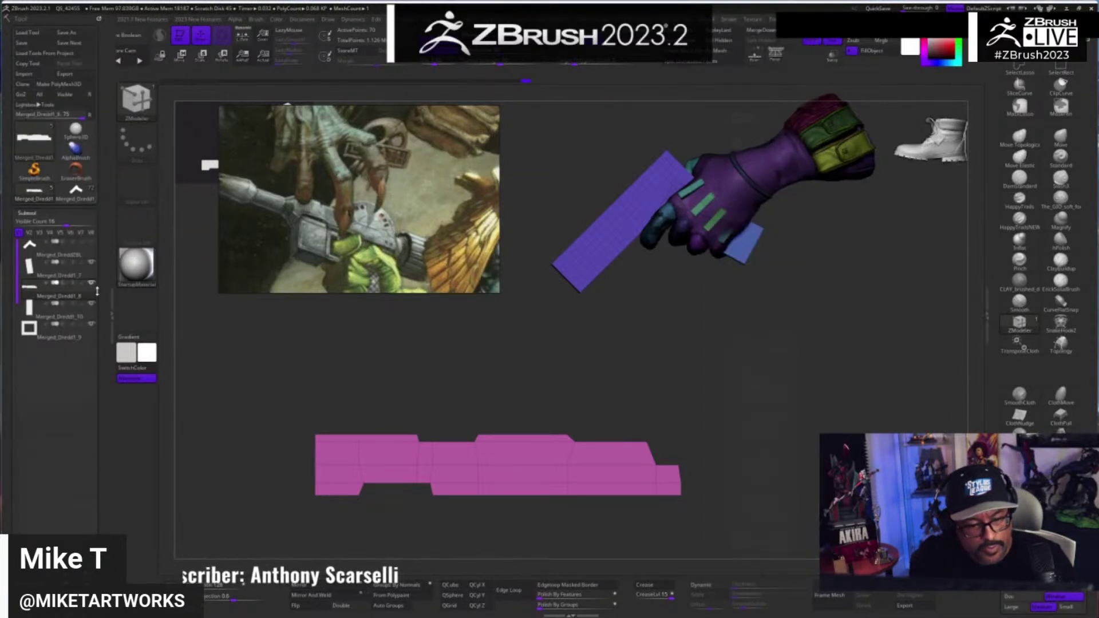
pyautogui.moveTo(99, 425); pyautogui.dragTo(99, 322)
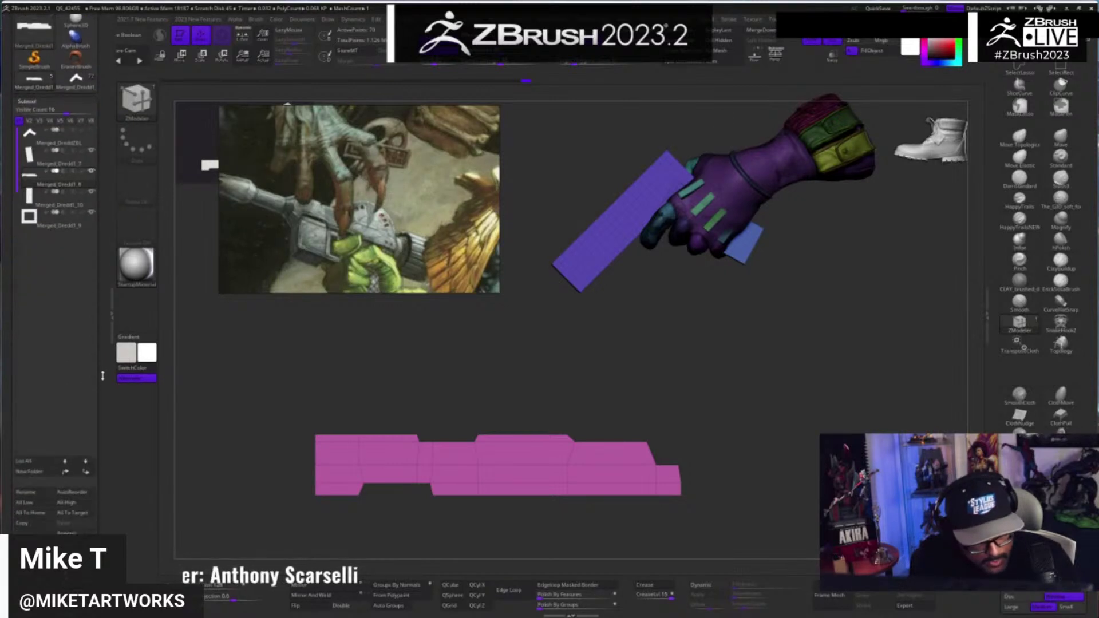
pyautogui.click(72, 548)
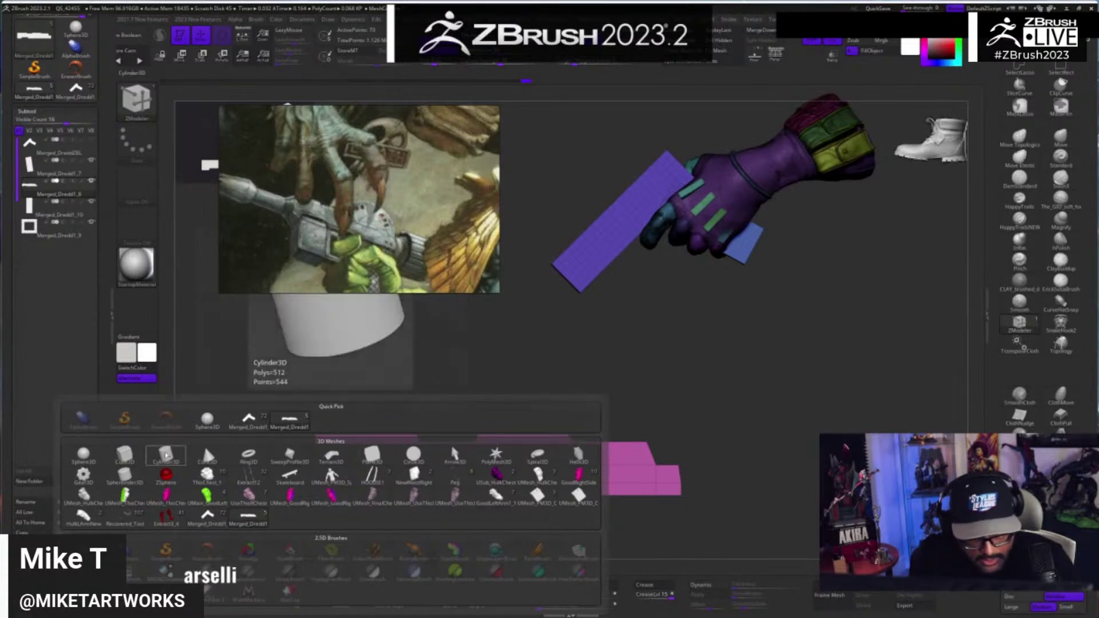
pyautogui.click(165, 455)
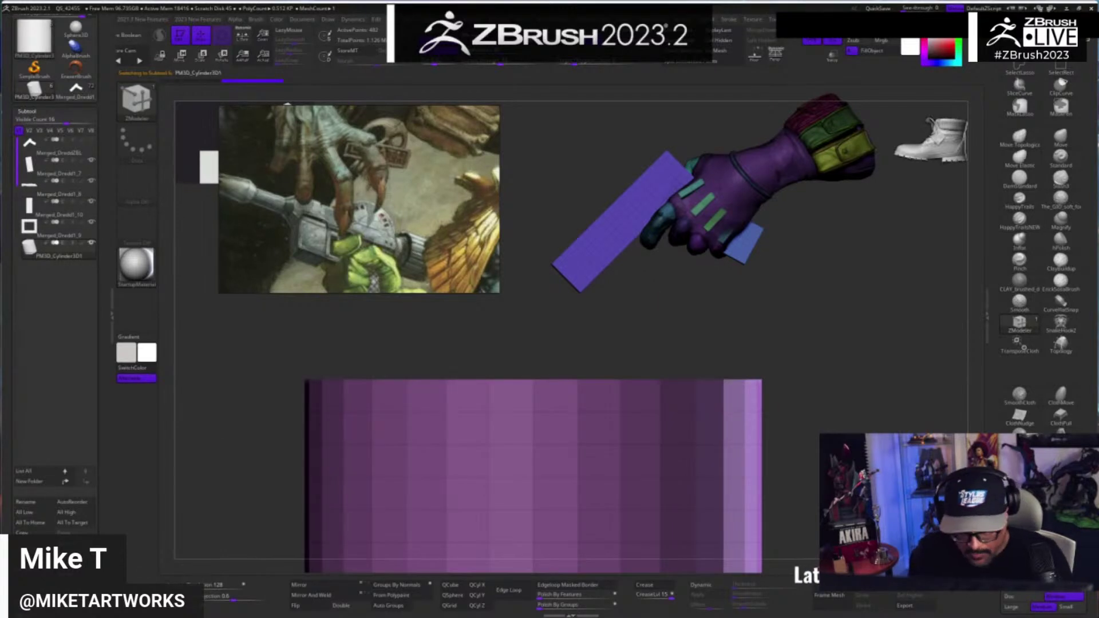
pyautogui.press('f')
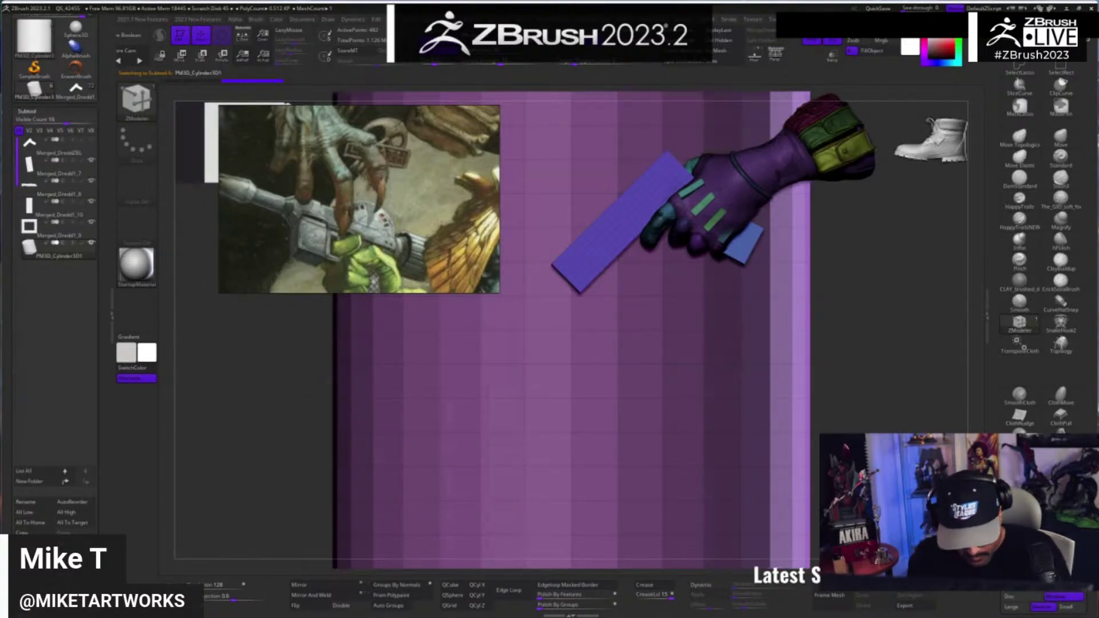
pyautogui.scroll(-5, 571, 329)
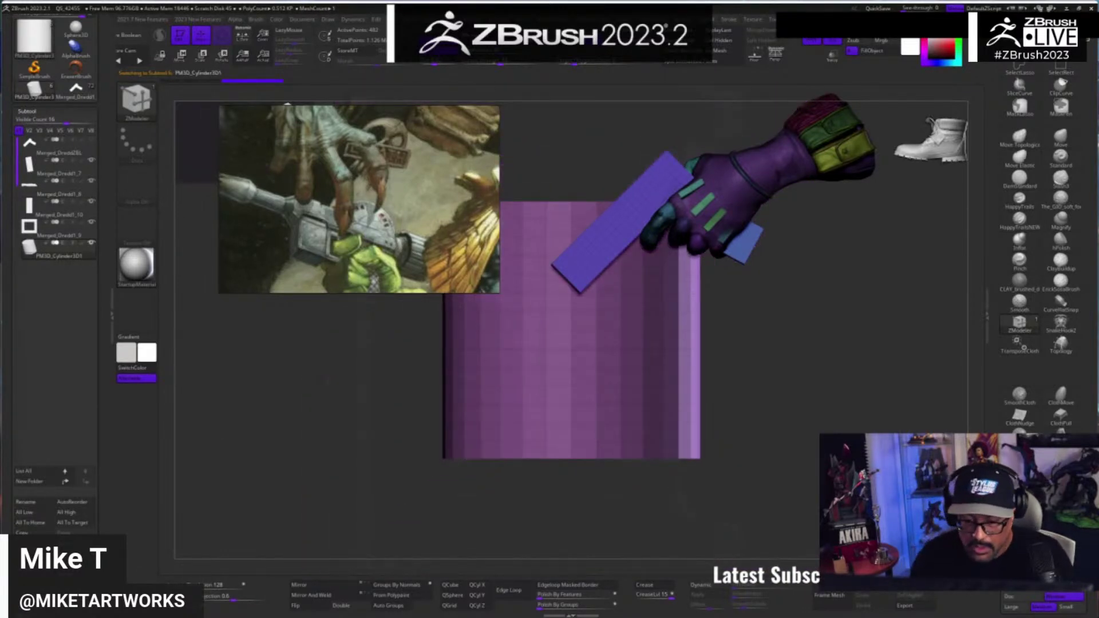
# - Rotate the cylinder 90 degrees so that it lies on its side with its axis across the gun
pyautogui.moveTo(783, 435); pyautogui.dragTo(847, 457)
pyautogui.press('w')
pyautogui.moveTo(598, 359); pyautogui.dragTo(615, 287)
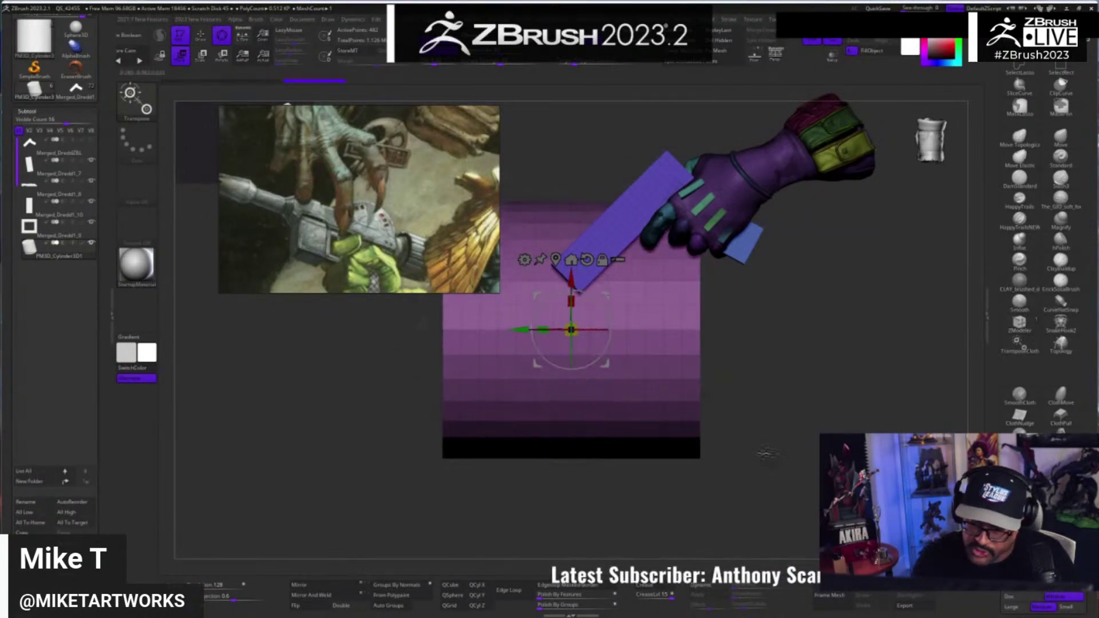
pyautogui.moveTo(738, 466); pyautogui.dragTo(781, 419)
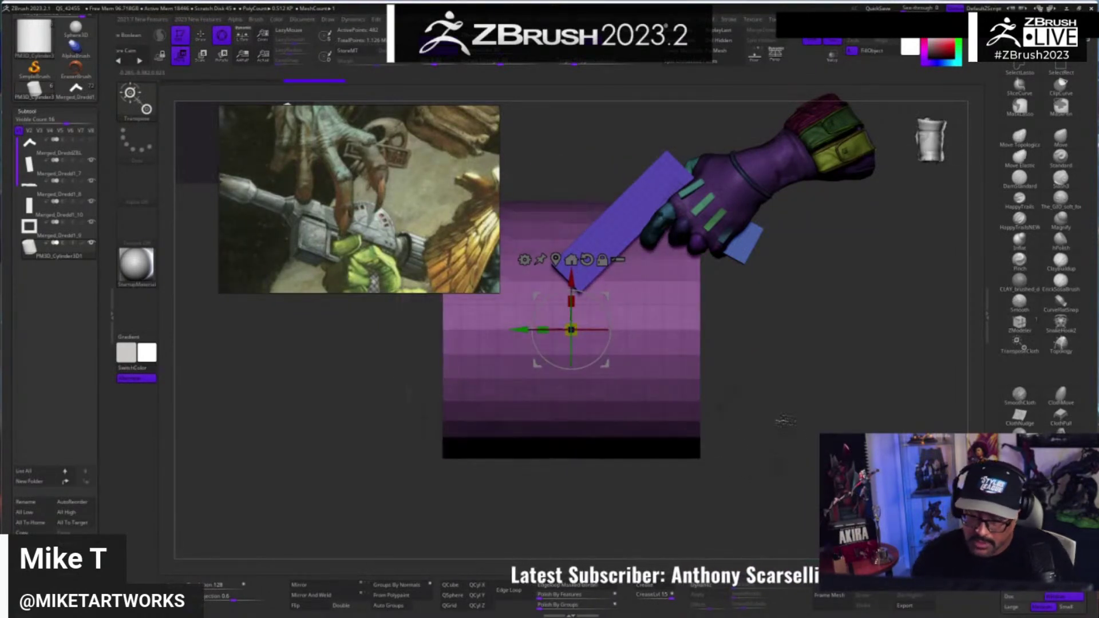
pyautogui.moveTo(607, 364); pyautogui.dragTo(692, 457)
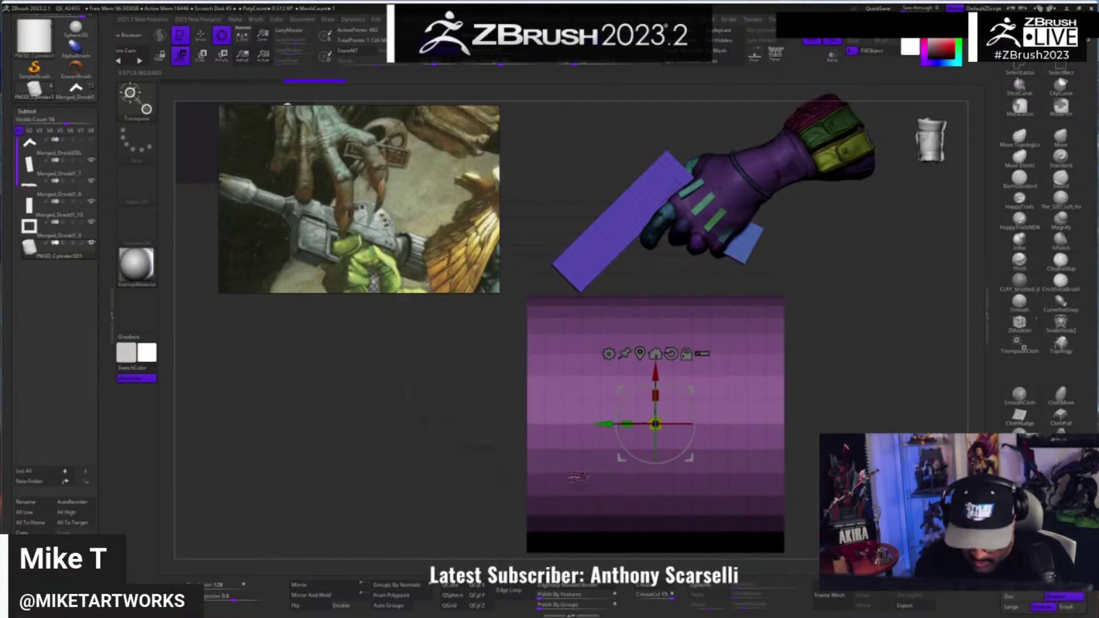
# - Delete the cylinder's dense cross-section edge loops with ZModeler and insert a few evenly spaced ones along its length
pyautogui.press('q')
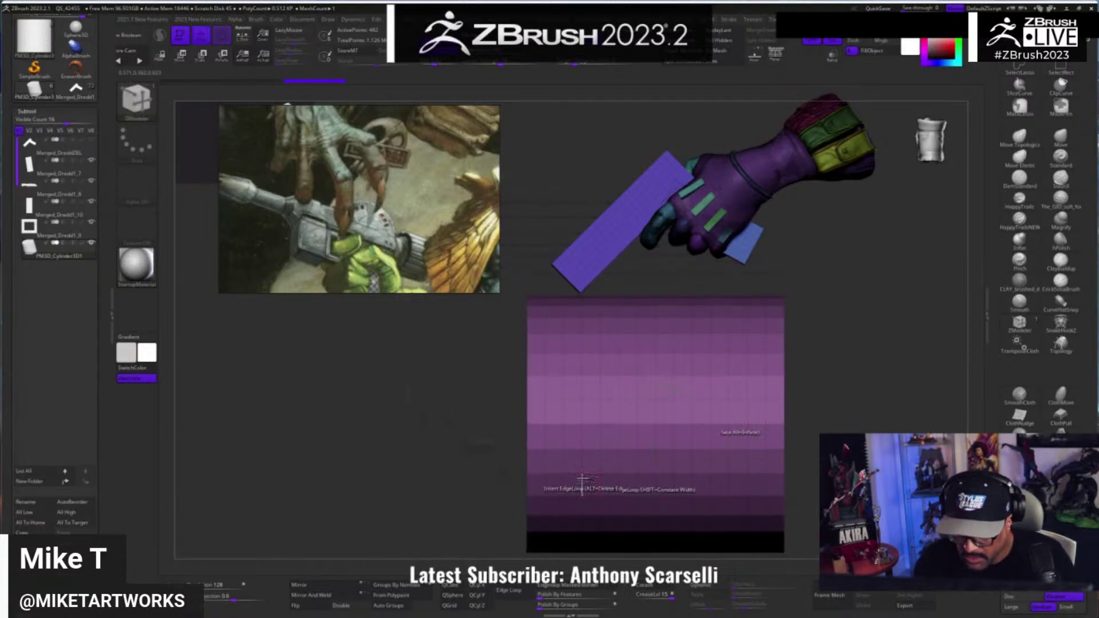
pyautogui.keyDown('alt'); pyautogui.click(564, 439); pyautogui.keyUp('alt')
pyautogui.keyDown('alt'); pyautogui.click(636, 437); pyautogui.keyUp('alt')
pyautogui.keyDown('alt'); pyautogui.click(765, 444); pyautogui.keyUp('alt')
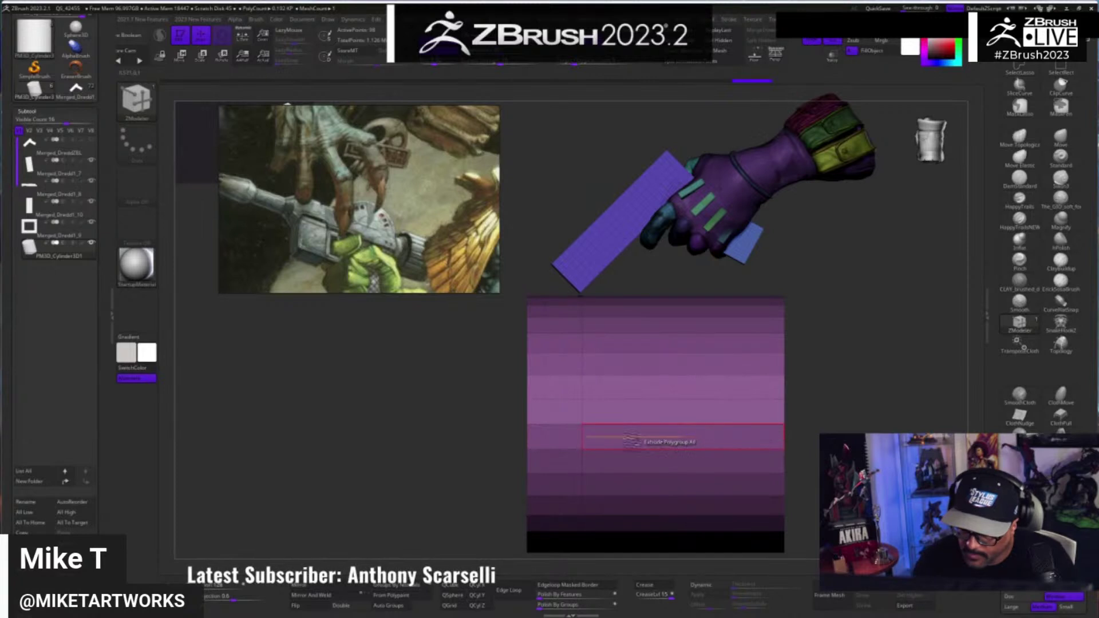
pyautogui.click(668, 423)
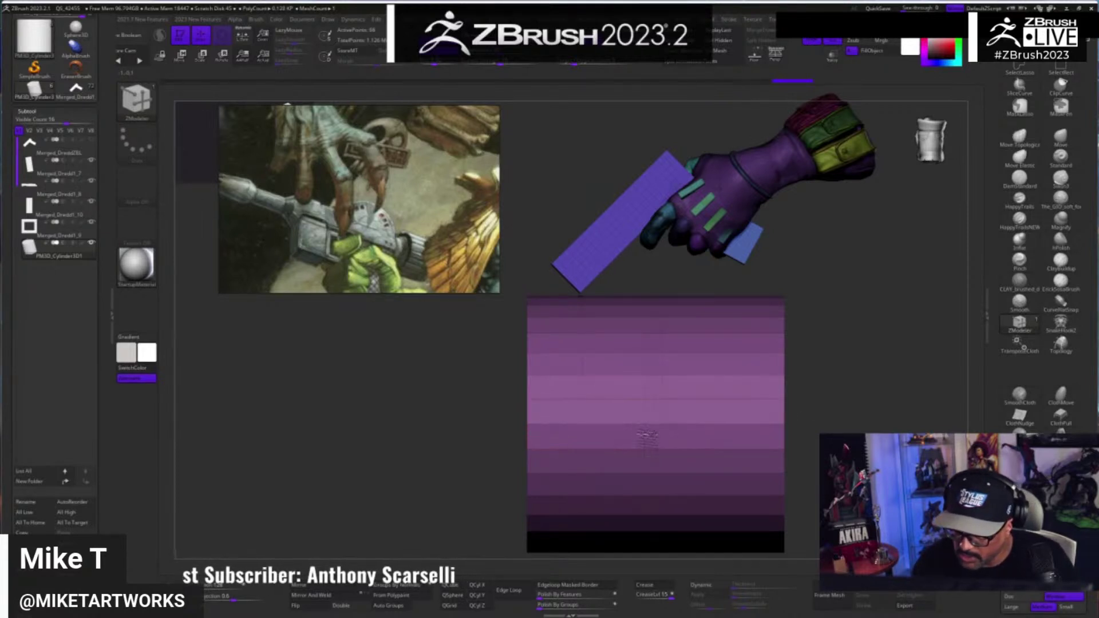
pyautogui.click(587, 429)
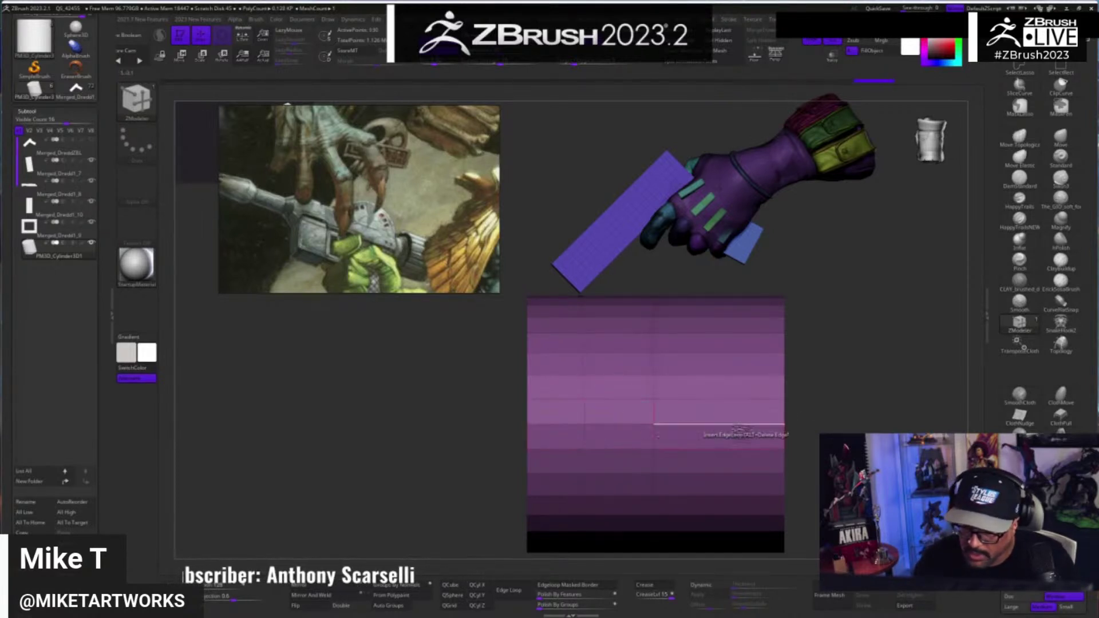
pyautogui.click(724, 422)
pyautogui.click(725, 423)
# - Move the cylinder straight up until its round face sits clear above the gun's upper body
pyautogui.moveTo(805, 425); pyautogui.dragTo(813, 379)
pyautogui.press('w')
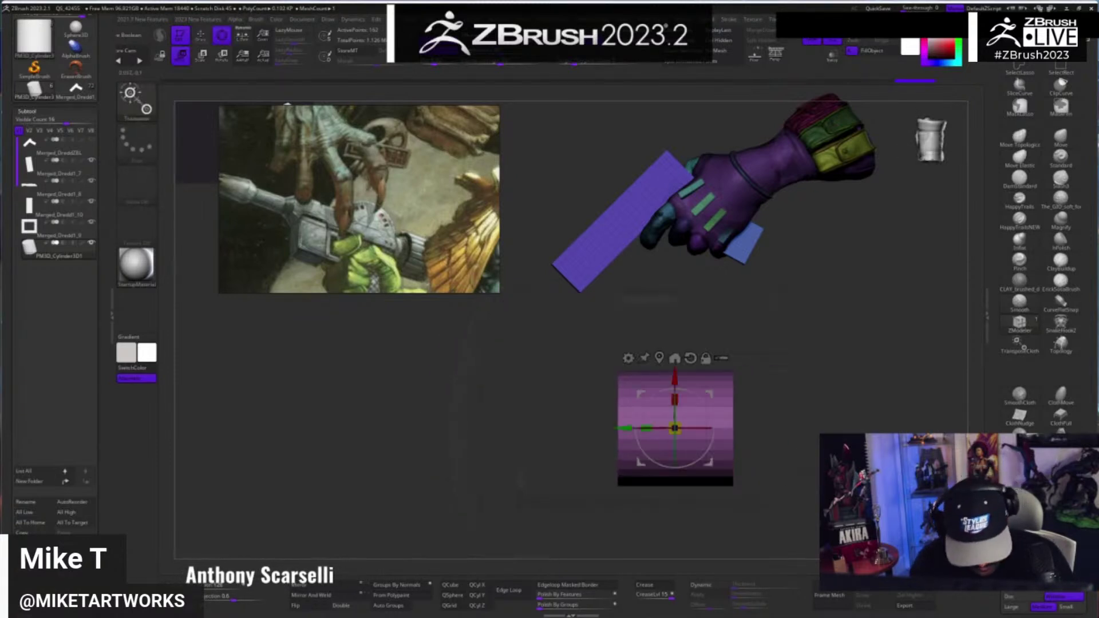
pyautogui.moveTo(745, 434); pyautogui.dragTo(813, 452)
pyautogui.moveTo(709, 394); pyautogui.dragTo(625, 401)
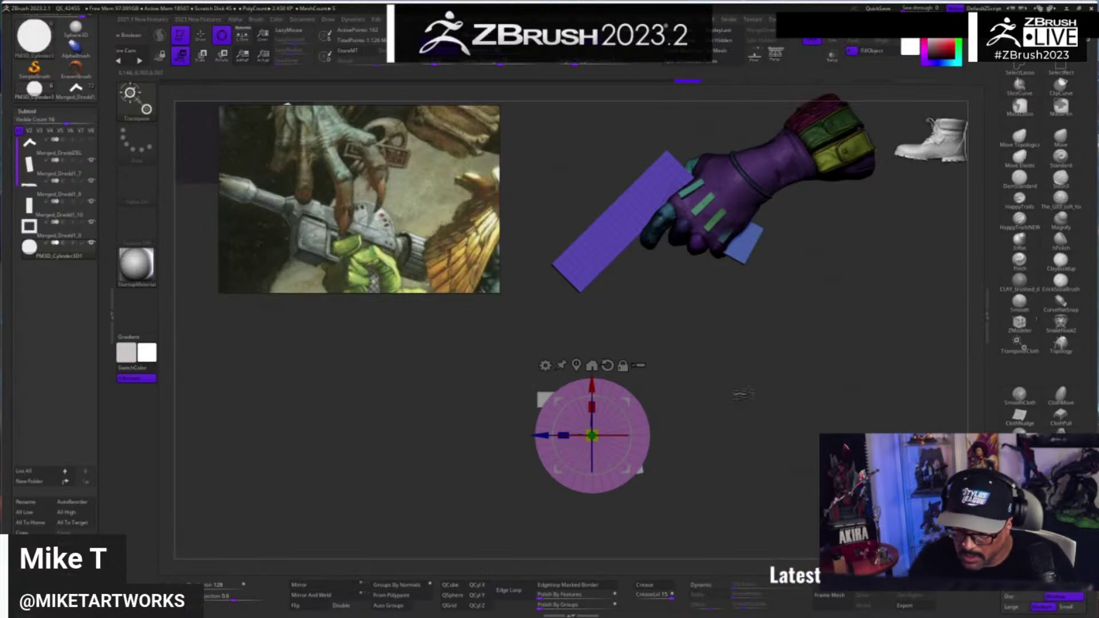
pyautogui.moveTo(592, 386); pyautogui.dragTo(592, 301)
pyautogui.keyDown('alt'); pyautogui.moveTo(744, 367); pyautogui.dragTo(798, 471); pyautogui.keyUp('alt')
pyautogui.moveTo(607, 409)
pyautogui.mouseDown()
pyautogui.moveTo(570, 368)
pyautogui.moveTo(627, 436)
pyautogui.moveTo(606, 363)
pyautogui.mouseUp()
# - Hide the lower half of the cylinder and delete the hidden geometry, leaving a half-disc
pyautogui.press('q')
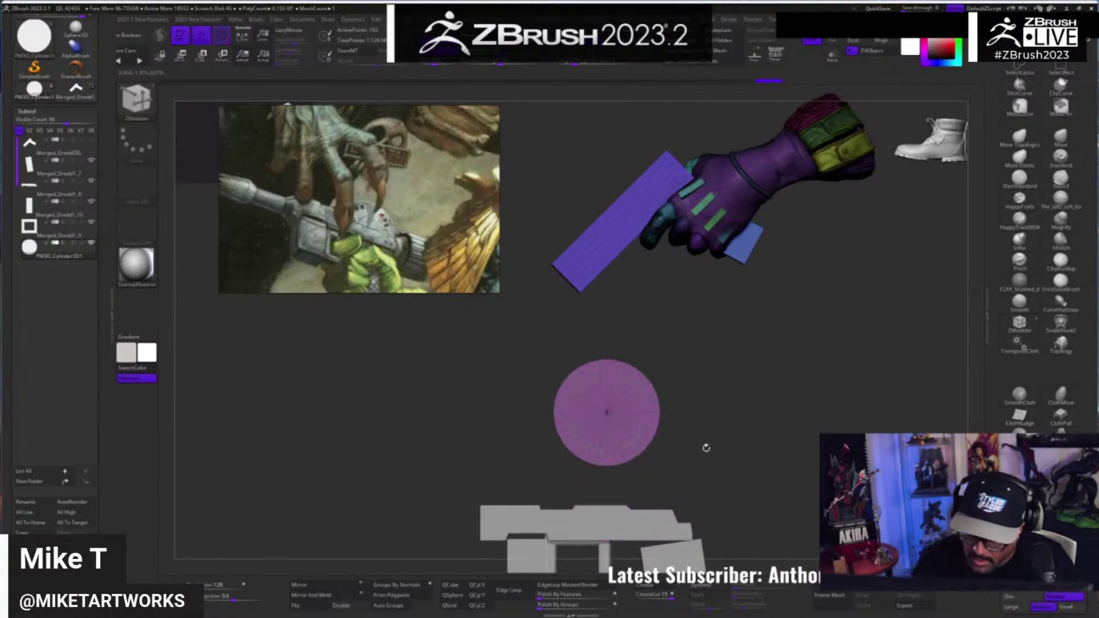
pyautogui.keyDown('ctrl'); pyautogui.keyDown('alt'); pyautogui.keyDown('shift'); pyautogui.moveTo(499, 481); pyautogui.dragTo(774, 418); pyautogui.keyUp('shift'); pyautogui.keyUp('alt'); pyautogui.keyUp('ctrl')
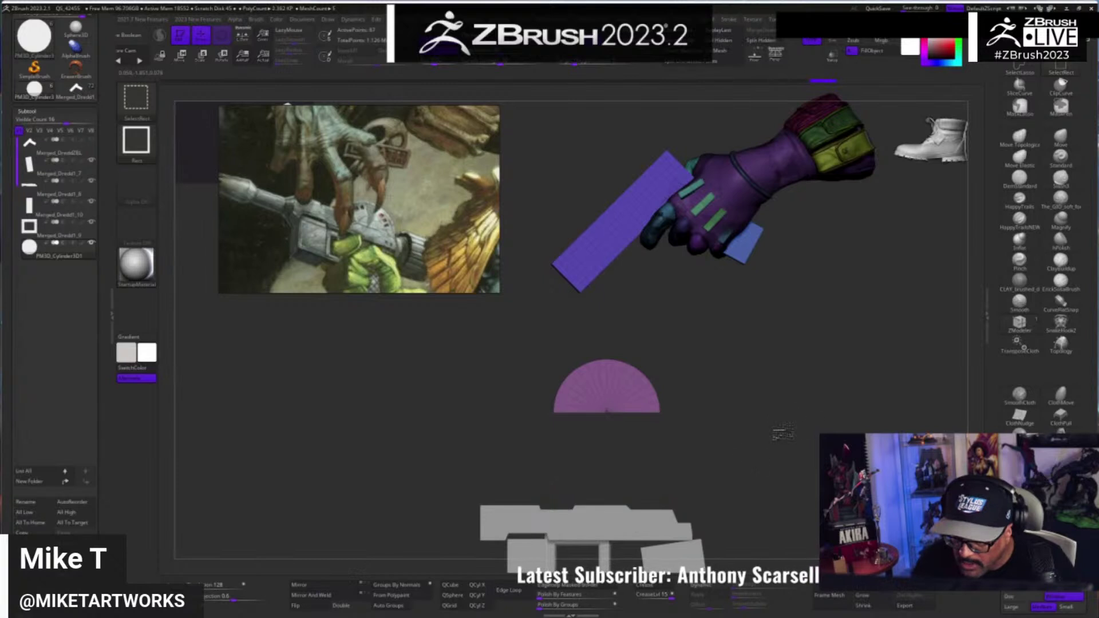
pyautogui.click(723, 40)
# - Lower the half-disc onto the rear part of the gun's upper body and scale it to reach the body's rear end
pyautogui.press('w')
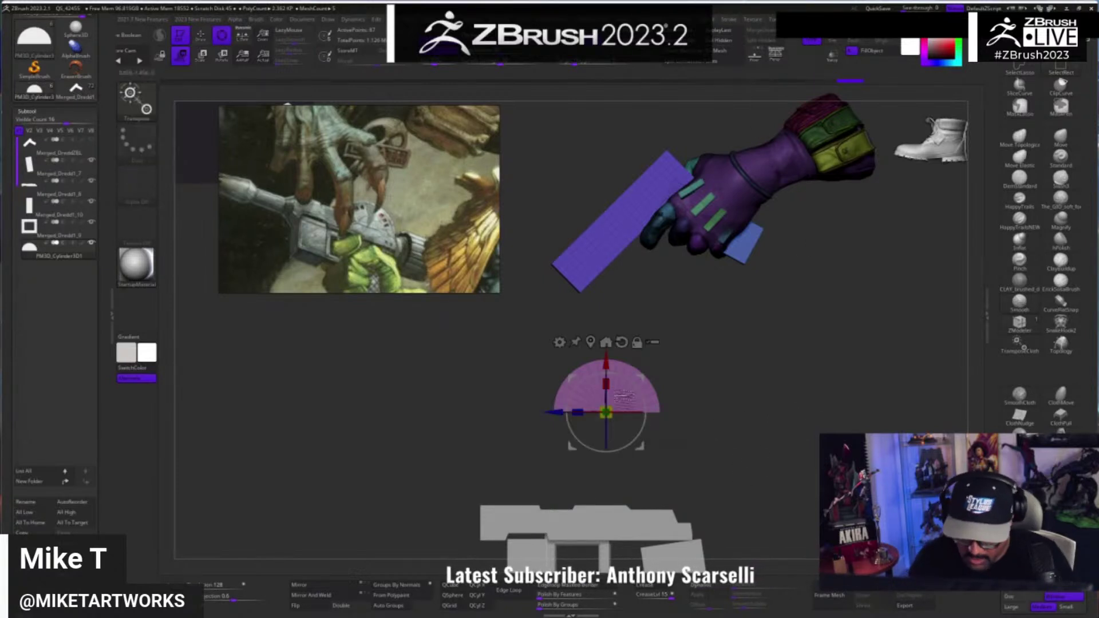
pyautogui.moveTo(607, 362); pyautogui.dragTo(607, 460)
pyautogui.keyDown('alt'); pyautogui.moveTo(776, 469); pyautogui.dragTo(785, 426); pyautogui.keyUp('alt')
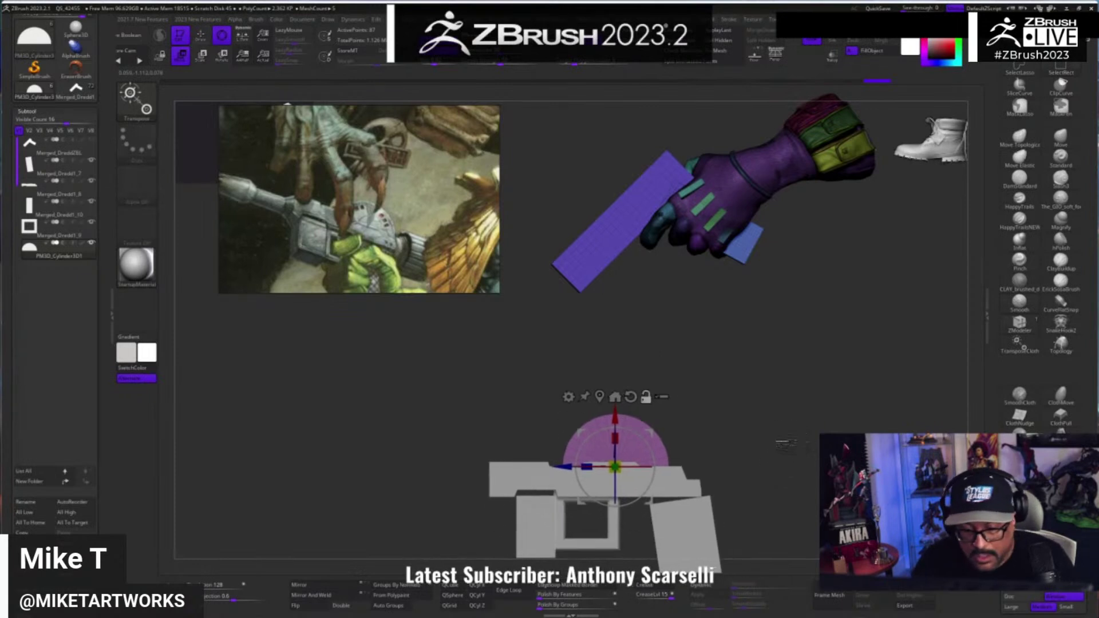
pyautogui.moveTo(652, 505); pyautogui.dragTo(685, 520)
pyautogui.keyDown('alt'); pyautogui.moveTo(761, 512); pyautogui.dragTo(814, 505); pyautogui.keyUp('alt')
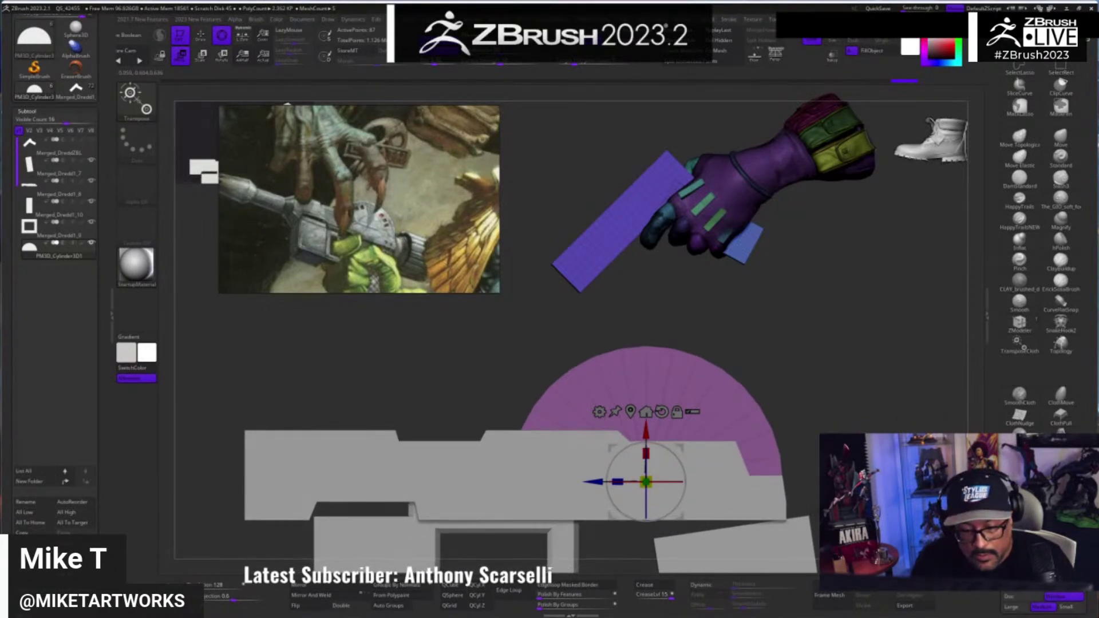
pyautogui.moveTo(658, 486); pyautogui.dragTo(662, 473)
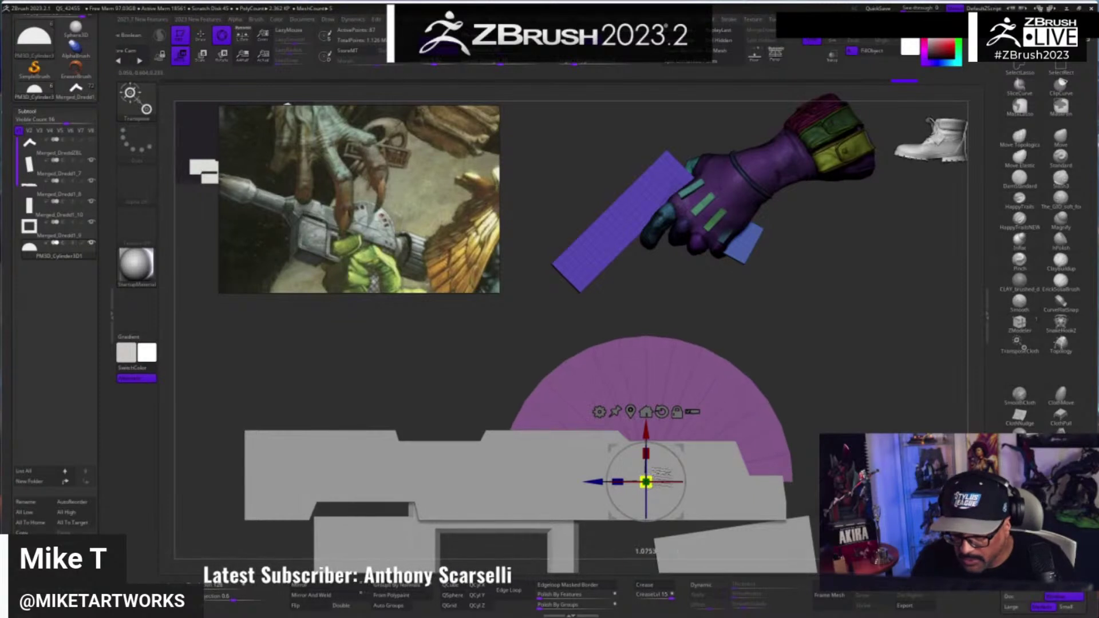
# - Thin the half-disc to slightly less than the gun body's thickness and shift it sideways into line with the body
pyautogui.moveTo(683, 518); pyautogui.dragTo(503, 558)
pyautogui.moveTo(573, 532); pyautogui.dragTo(796, 448)
pyautogui.moveTo(615, 450); pyautogui.dragTo(589, 450)
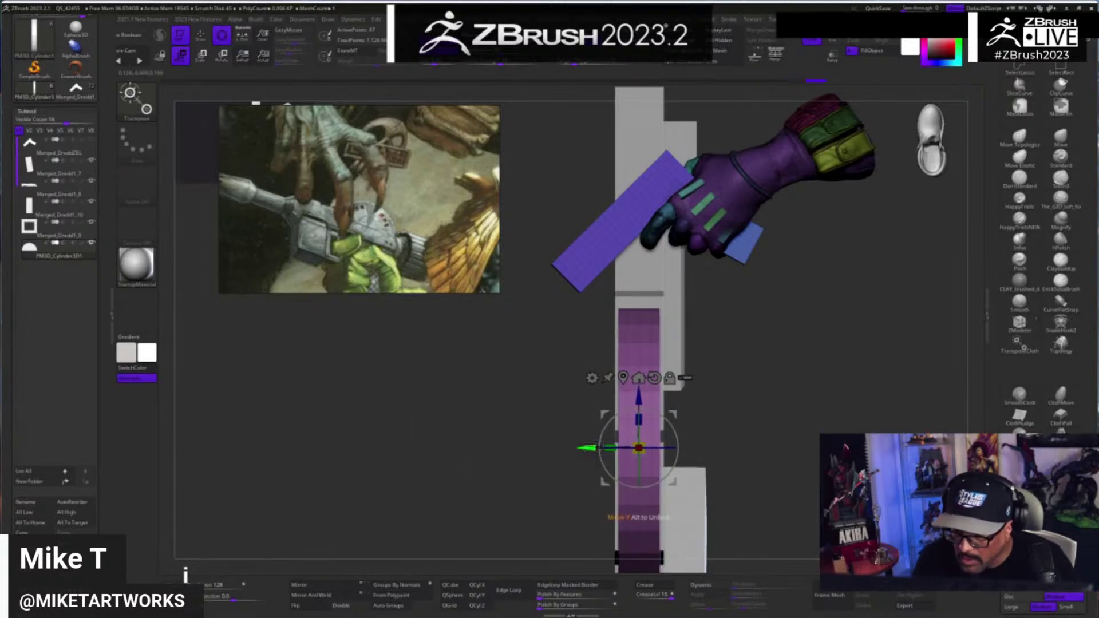
# - Try Mirror And Weld on the thin half-disc and undo the result
pyautogui.press('q')
pyautogui.press('w')
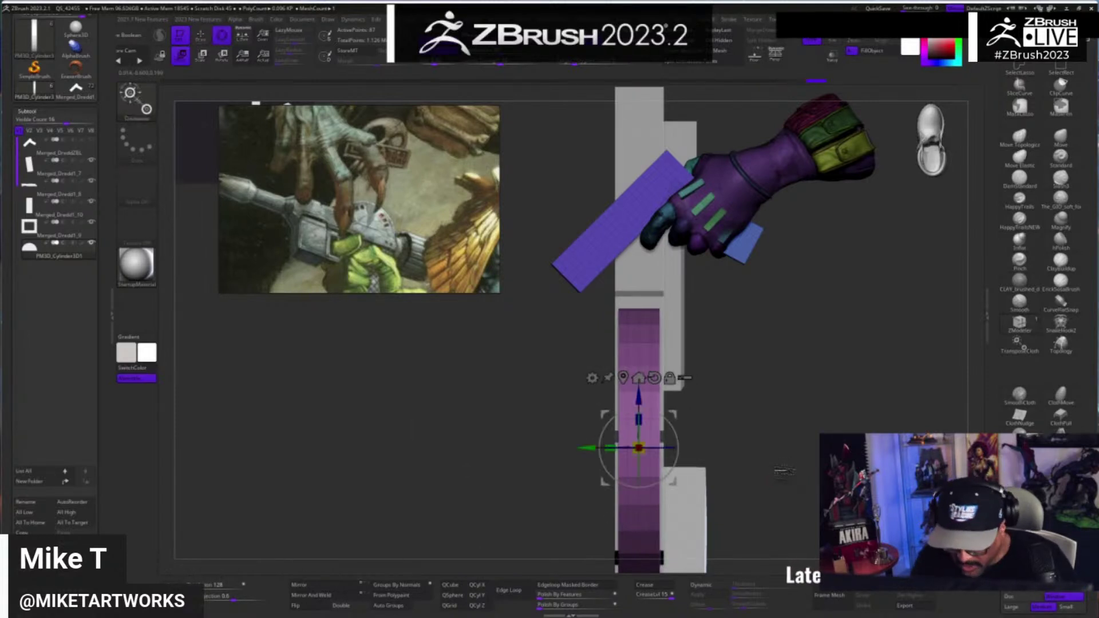
pyautogui.press('q')
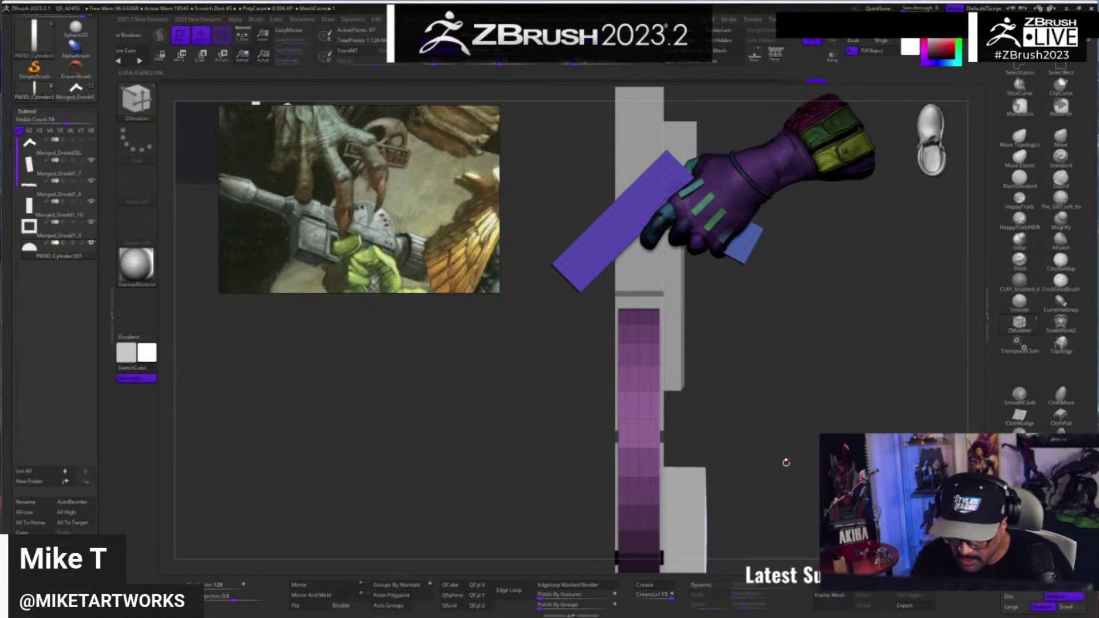
pyautogui.moveTo(786, 463); pyautogui.dragTo(491, 572)
pyautogui.click(329, 596)
pyautogui.keyDown('shift'); pyautogui.moveTo(451, 522); pyautogui.dragTo(462, 523); pyautogui.keyUp('shift')
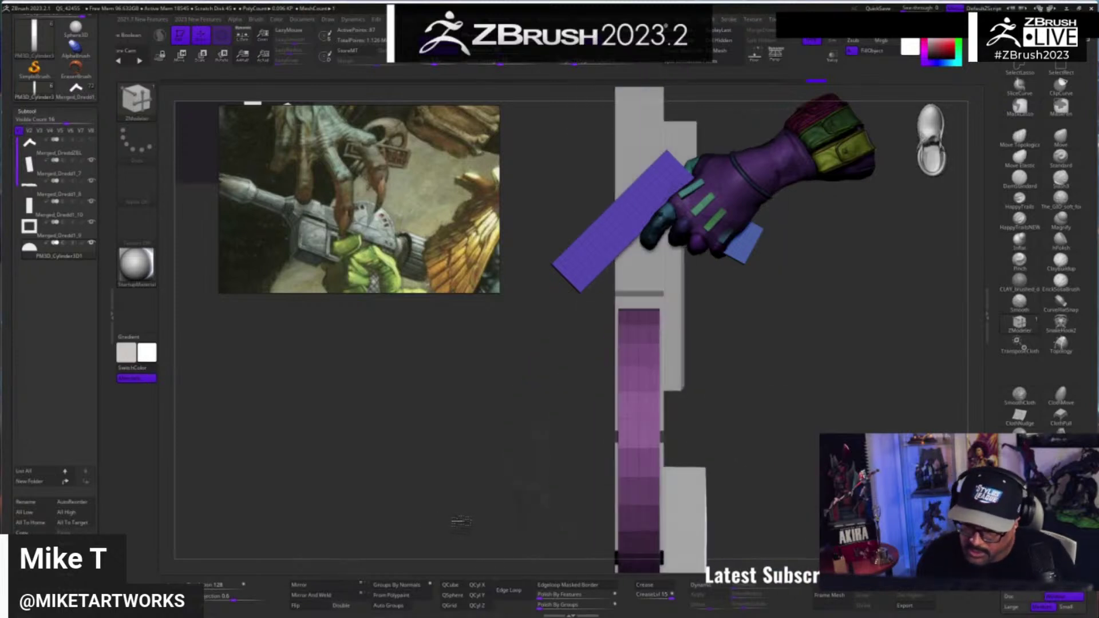
pyautogui.click(336, 599)
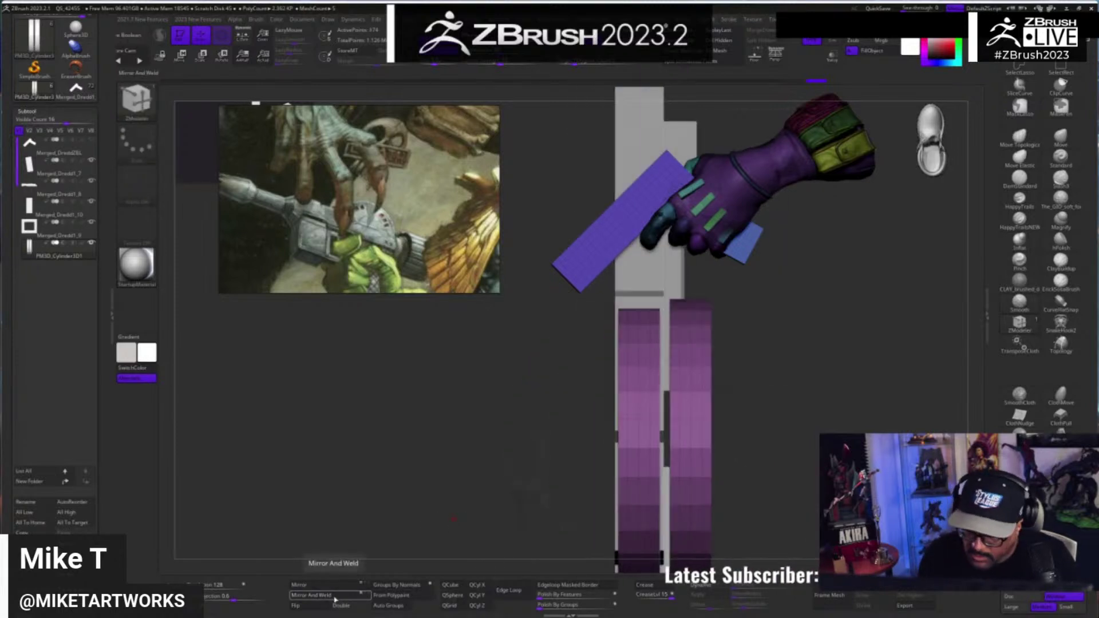
pyautogui.hotkey('ctrl', 'z')
pyautogui.hotkey('ctrl', 'z')
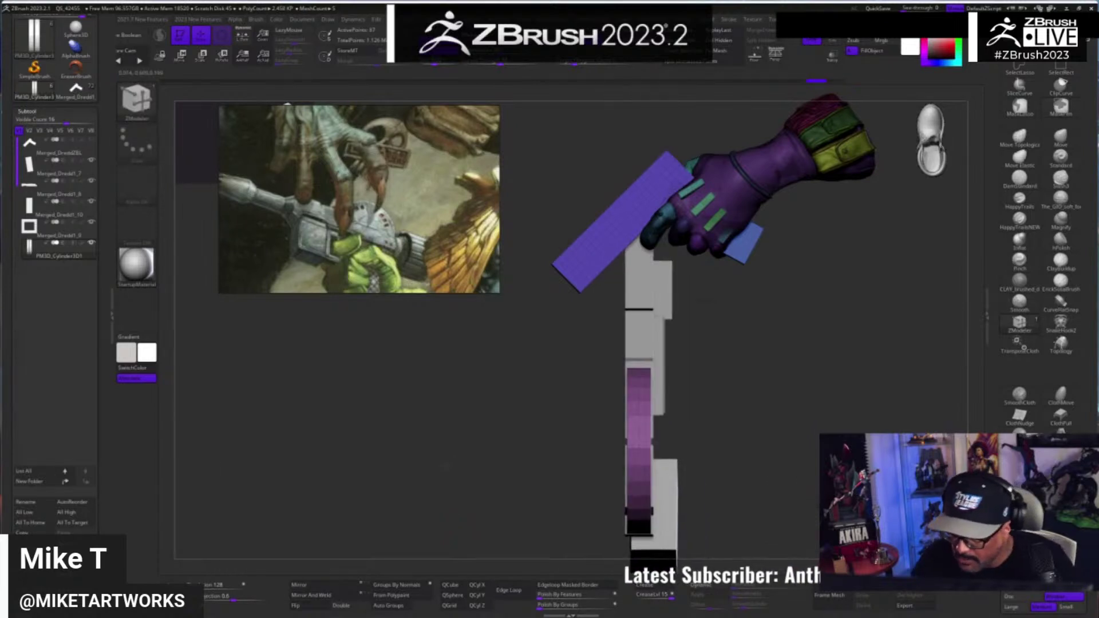
# - Set the half-disc's X Position to 0 in its geometry position settings
pyautogui.moveTo(367, 446)
pyautogui.mouseDown()
pyautogui.moveTo(550, 446)
pyautogui.moveTo(447, 467)
pyautogui.moveTo(450, 503)
pyautogui.mouseUp()
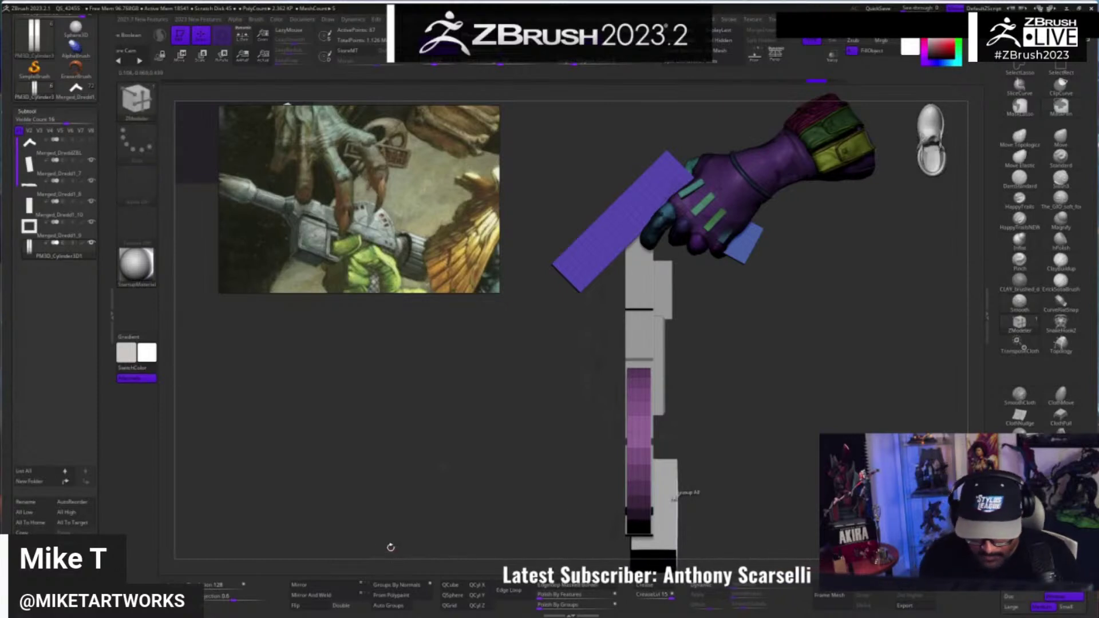
pyautogui.scroll(-5, 103, 437)
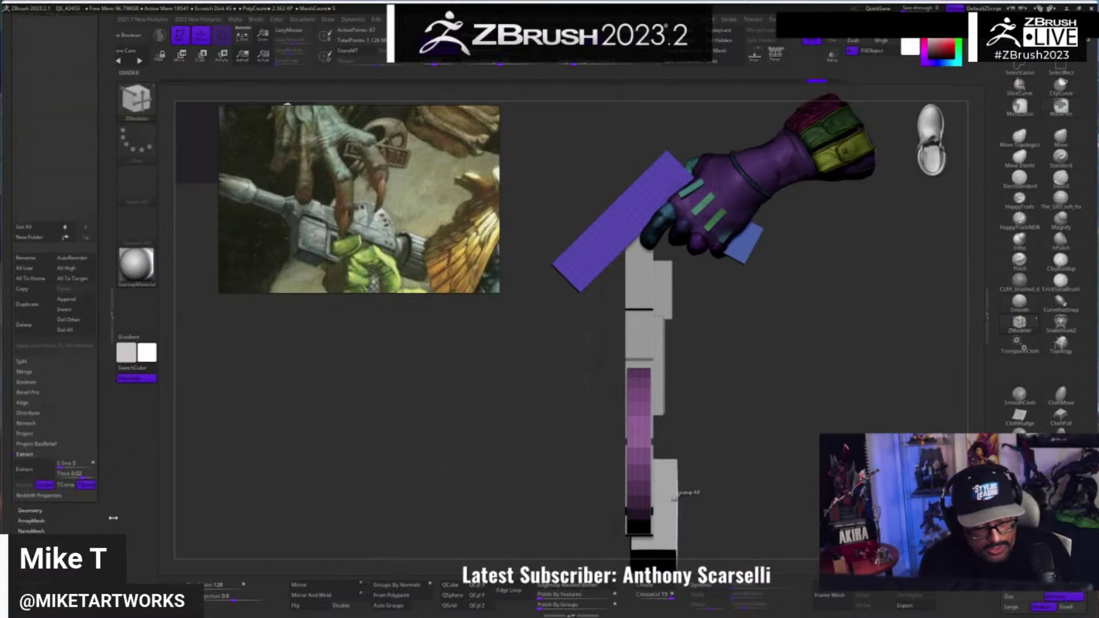
pyautogui.click(35, 510)
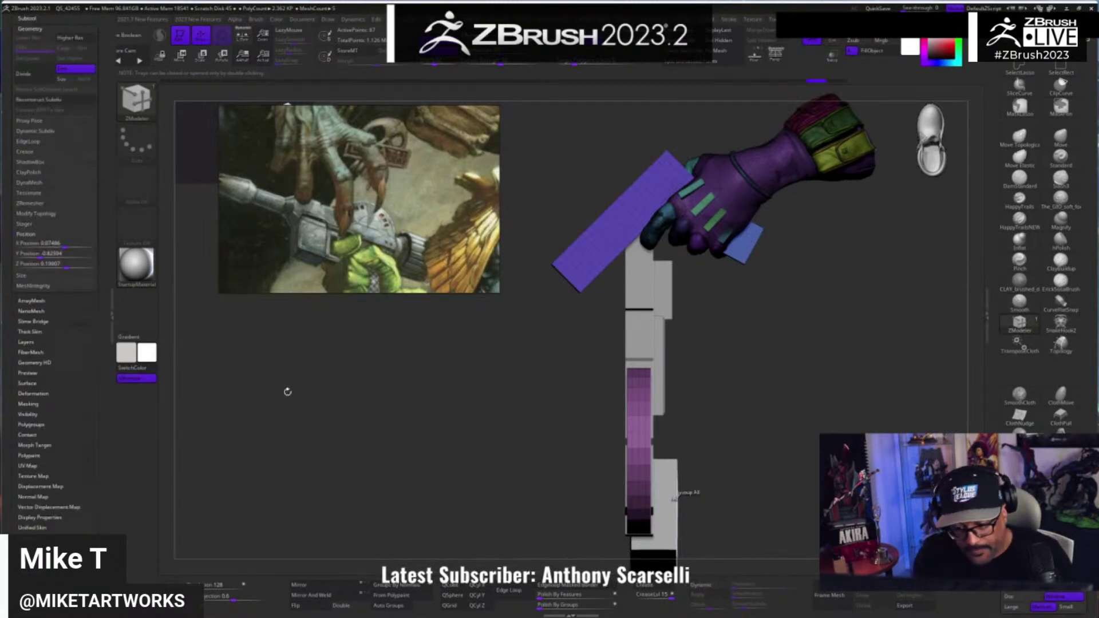
pyautogui.click(43, 245)
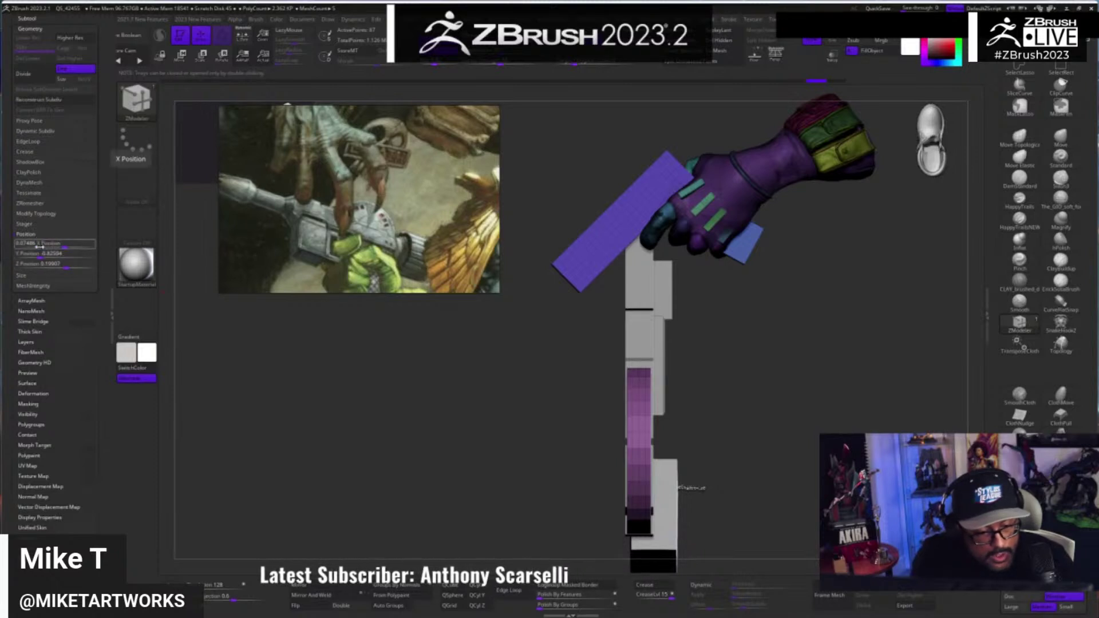
pyautogui.doubleClick(36, 244)
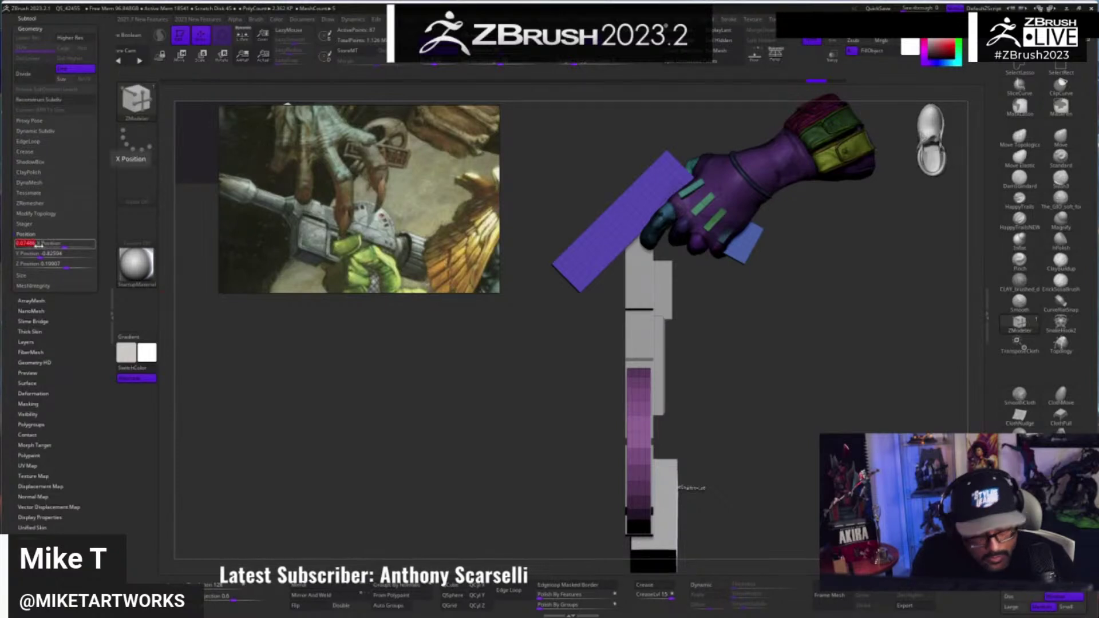
pyautogui.write('0')
pyautogui.press('Tab')
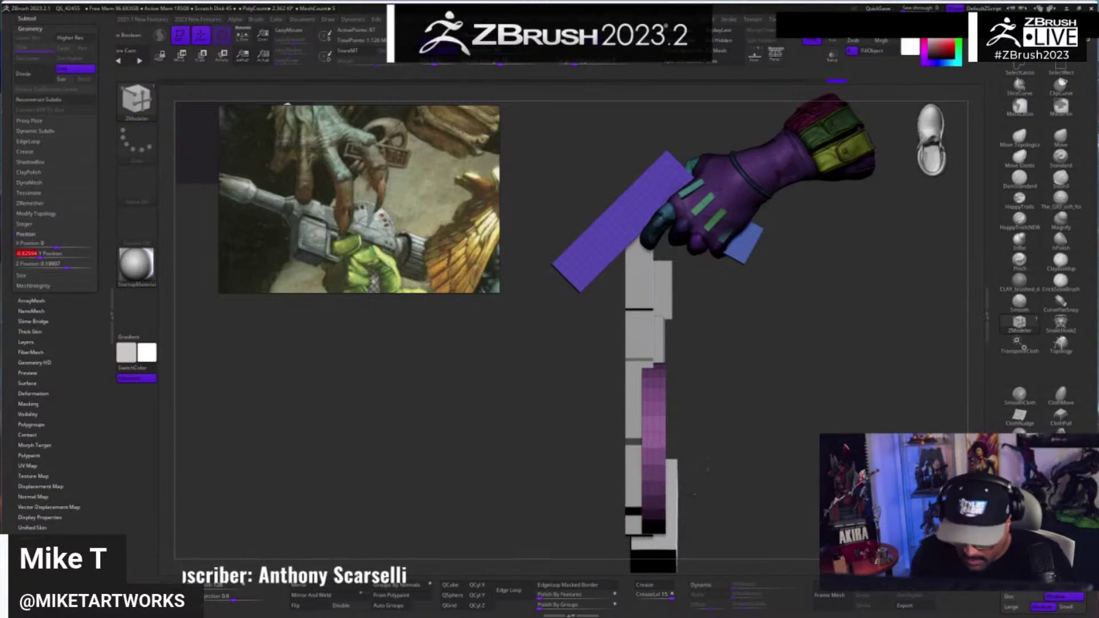
# - Switch to the Move brush, make the gun's upper body active and try to set its X Position to 0
pyautogui.click(1061, 137)
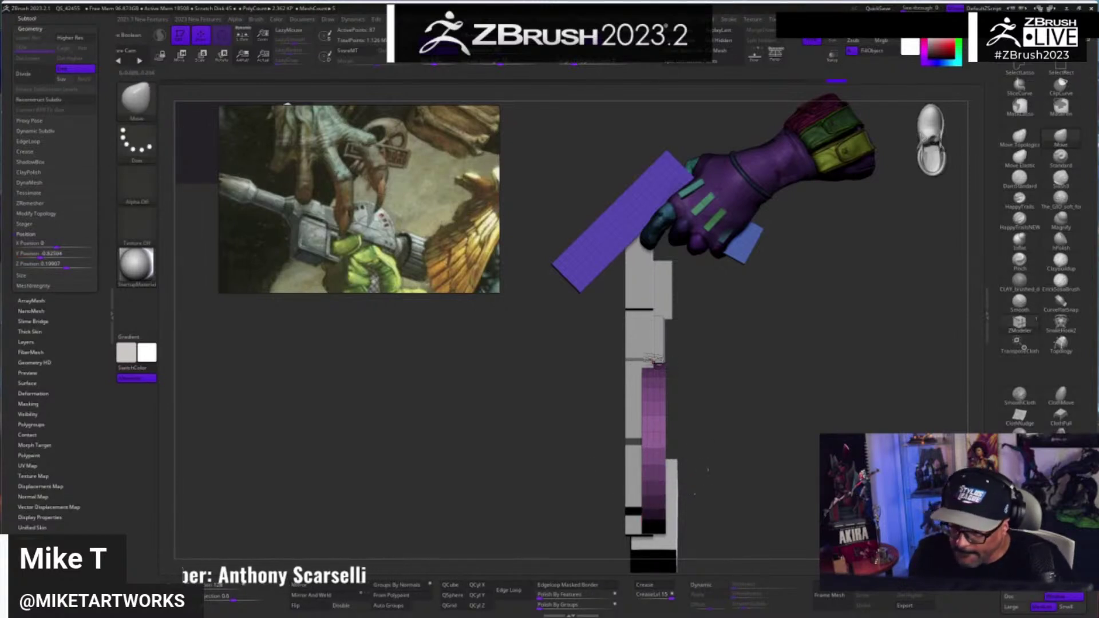
pyautogui.keyDown('alt'); pyautogui.click(641, 398); pyautogui.keyUp('alt')
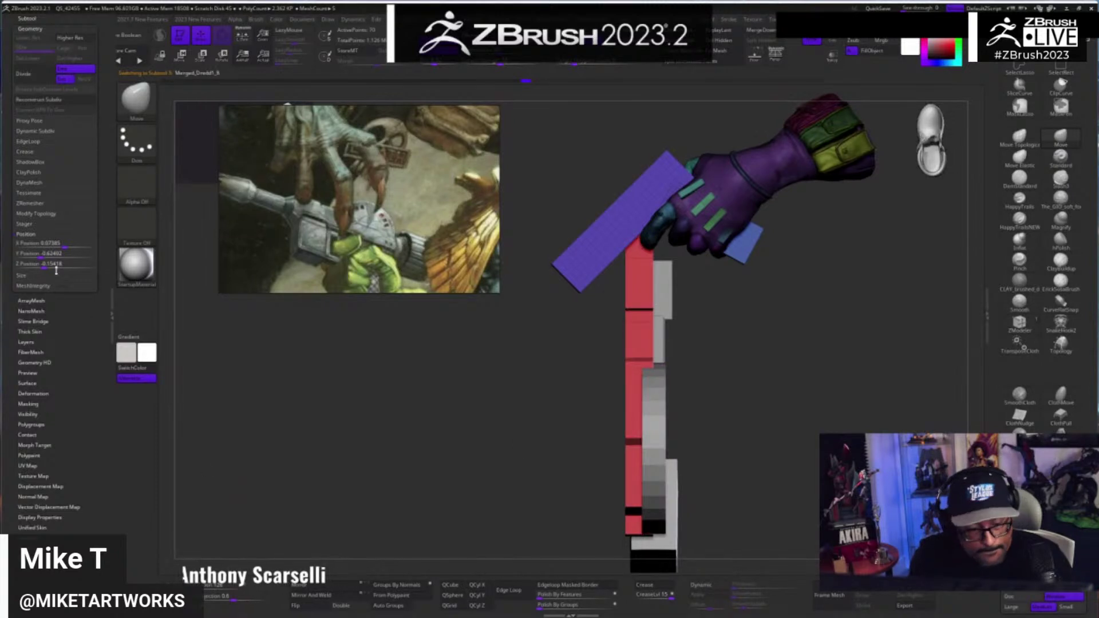
pyautogui.click(46, 244)
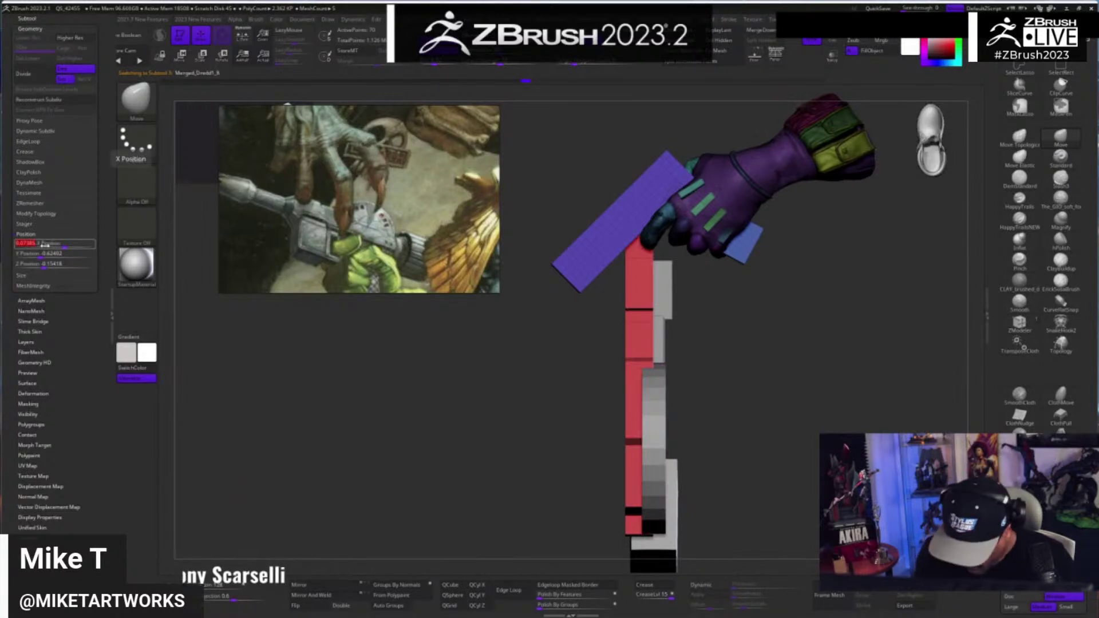
pyautogui.write('0')
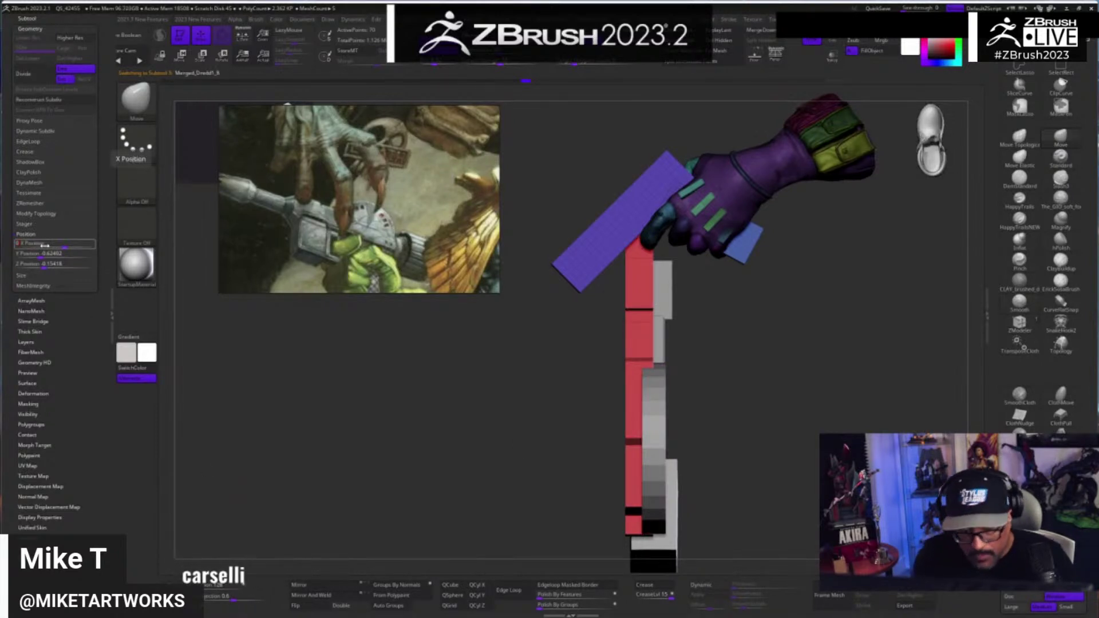
pyautogui.click(48, 256)
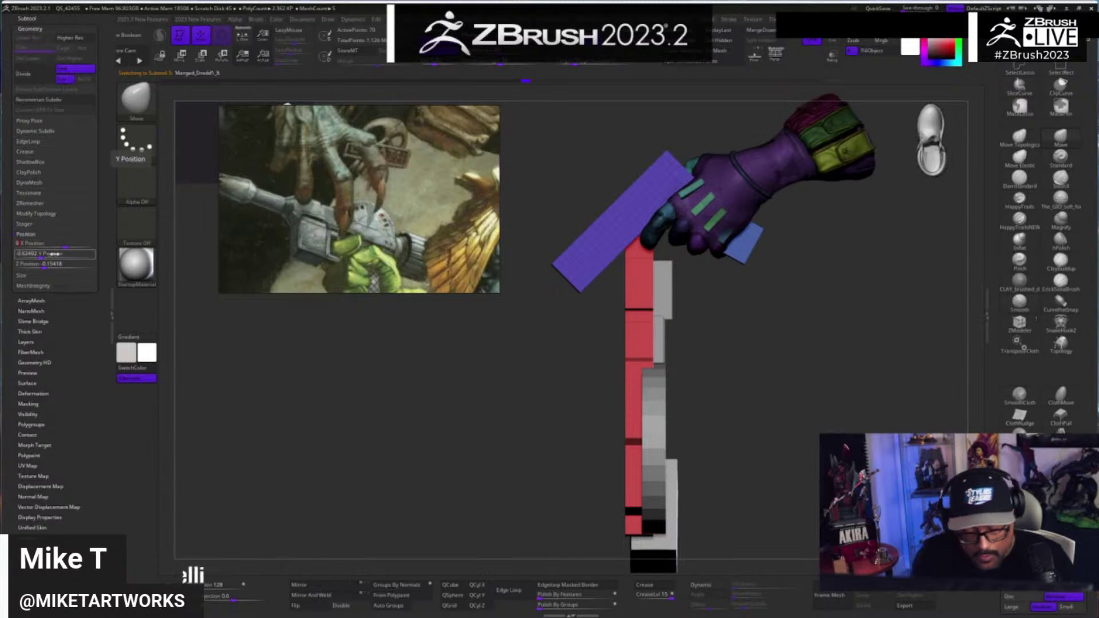
pyautogui.click(54, 254)
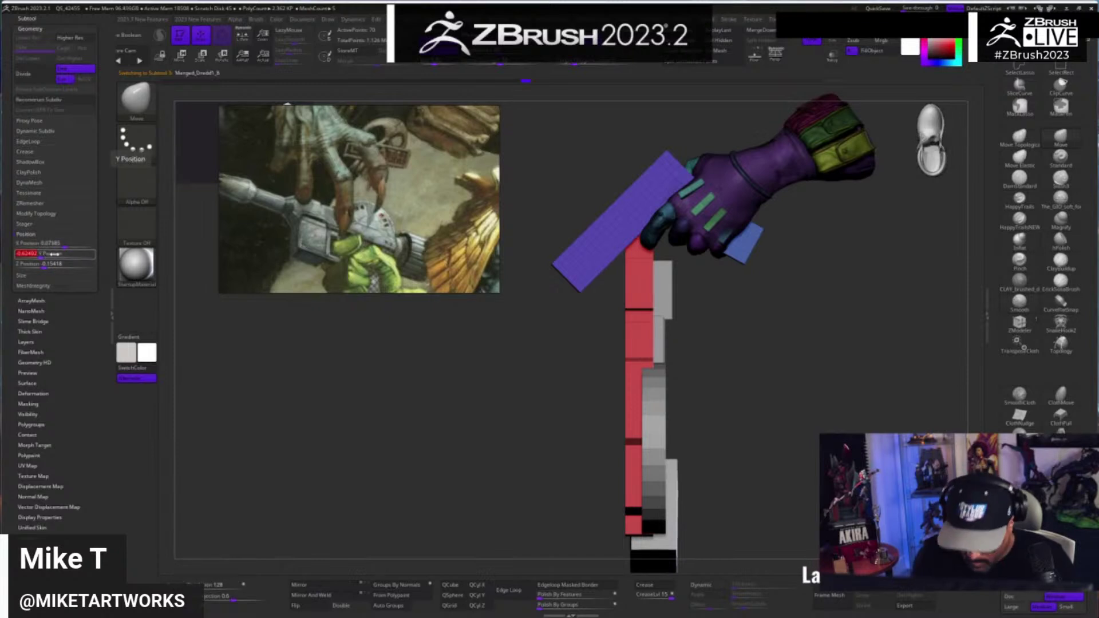
pyautogui.write('0')
pyautogui.press('Tab')
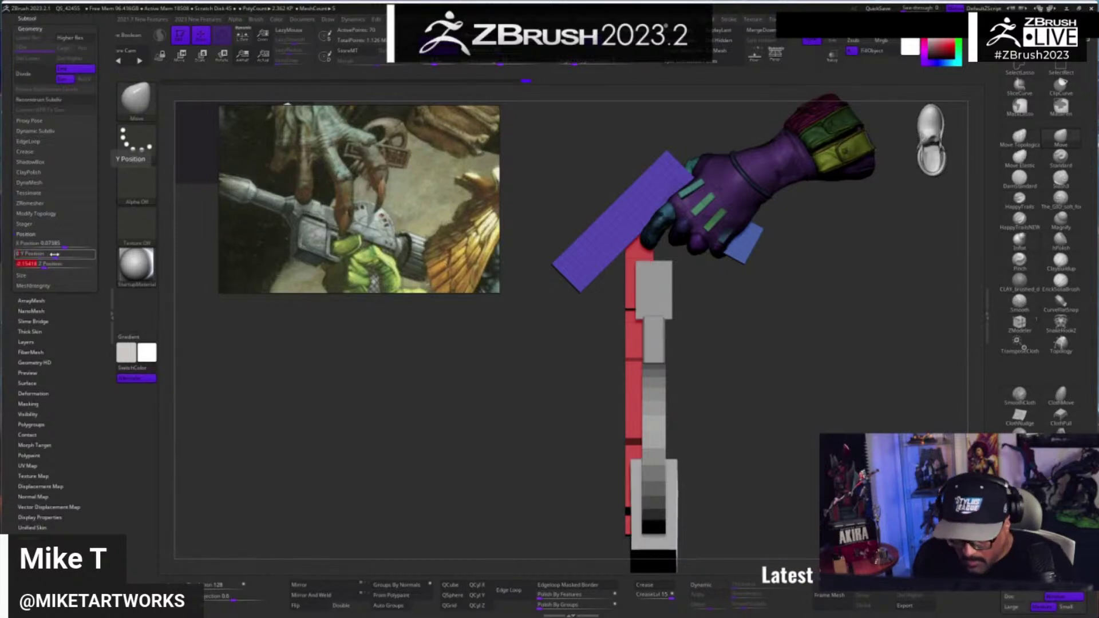
pyautogui.hotkey('ctrl', 'z')
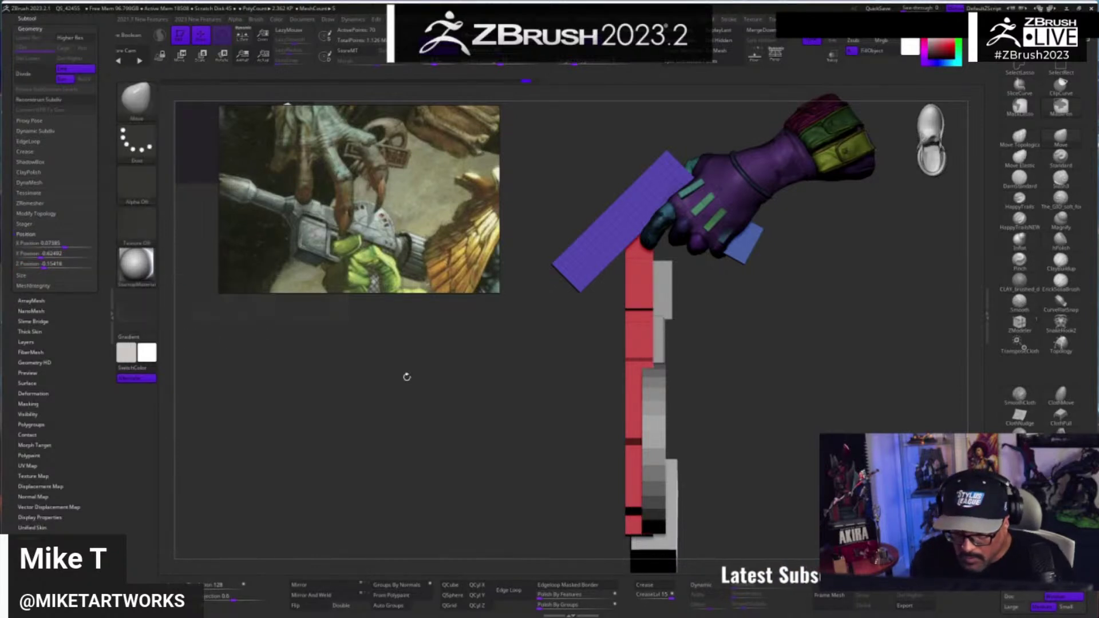
pyautogui.hotkey('ctrl', 'z')
pyautogui.hotkey('ctrl', 'shift', 'z')
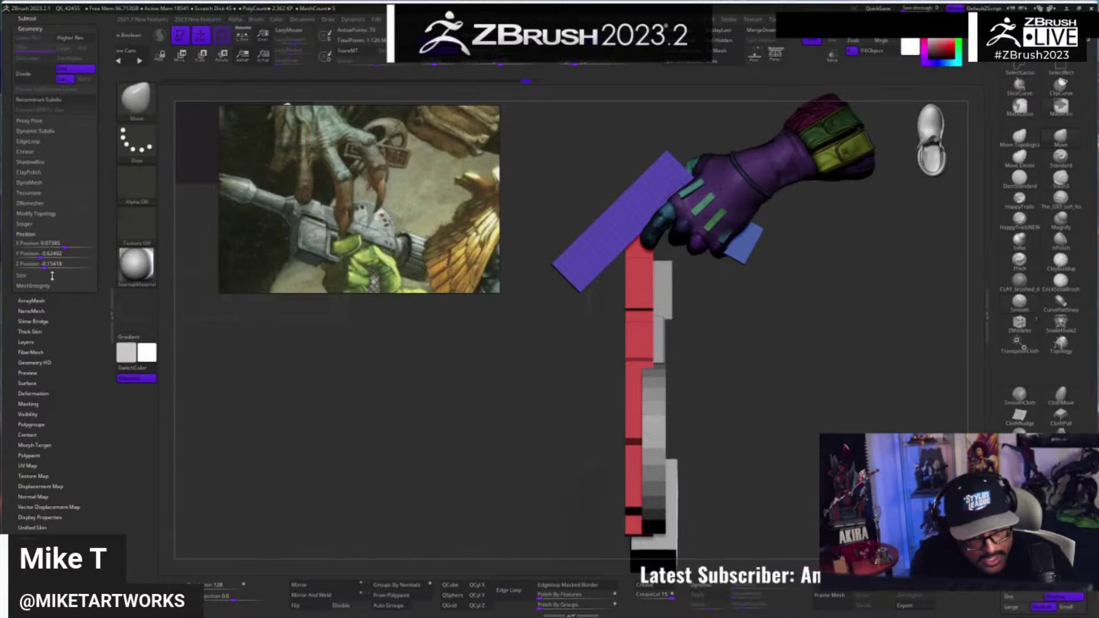
# - Centre the gun's upper body sideways by setting its X Position to 0 in the geometry position settings
pyautogui.click(339, 597)
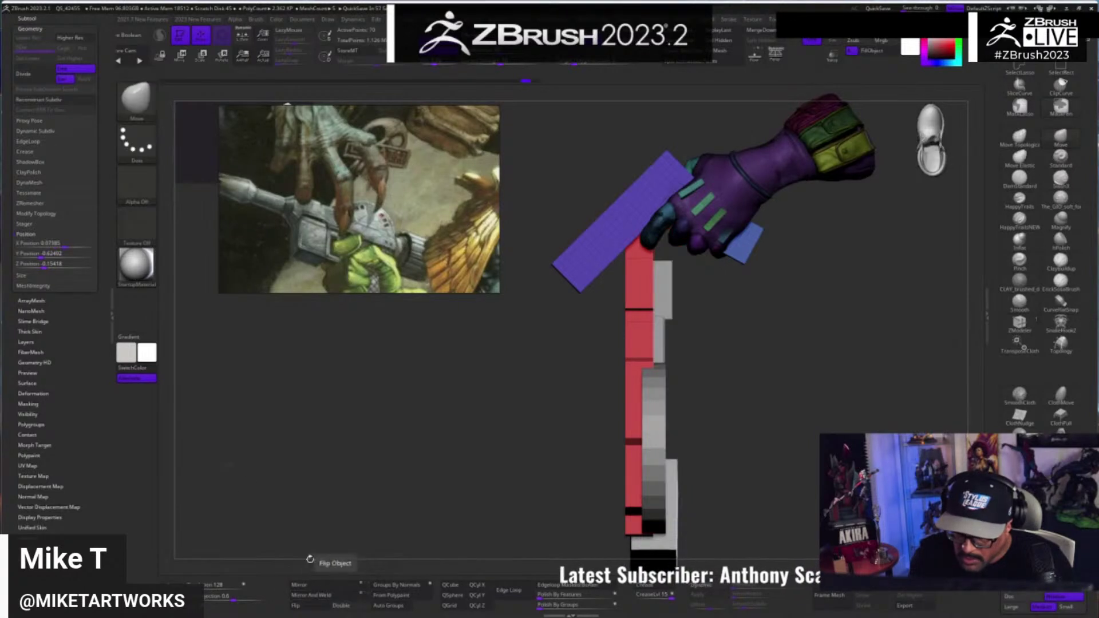
pyautogui.click(40, 244)
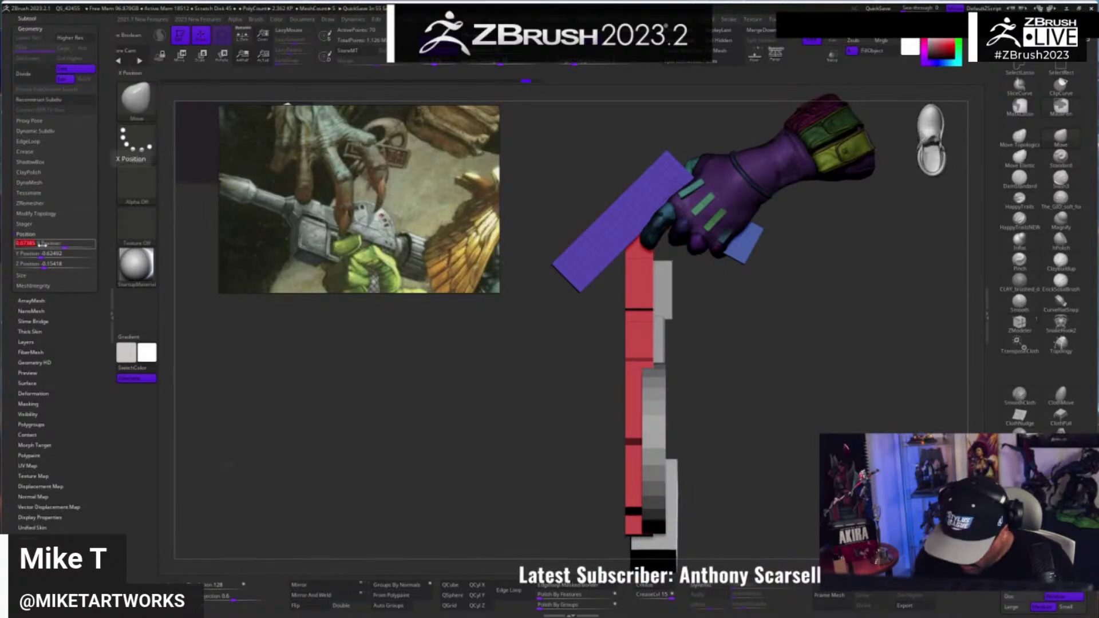
pyautogui.press('Tab')
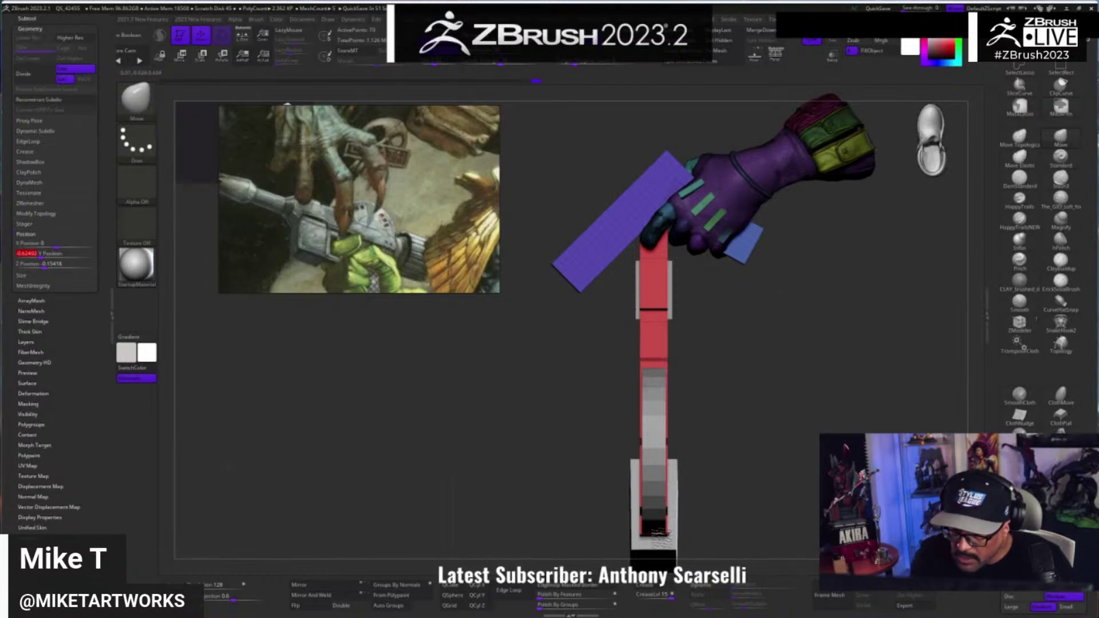
# - Make the half-disc the active part again and quick-save the project
pyautogui.moveTo(745, 480); pyautogui.dragTo(860, 414)
pyautogui.keyDown('alt'); pyautogui.click(748, 382); pyautogui.keyUp('alt')
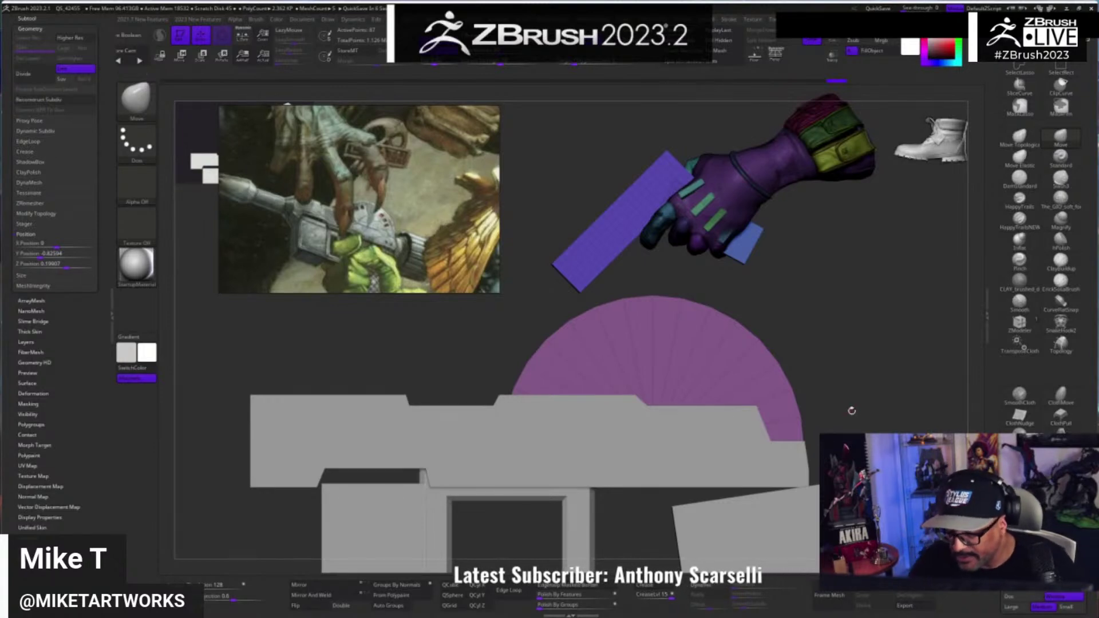
pyautogui.moveTo(853, 410)
pyautogui.mouseDown()
pyautogui.moveTo(834, 426)
pyautogui.moveTo(869, 417)
pyautogui.mouseUp()
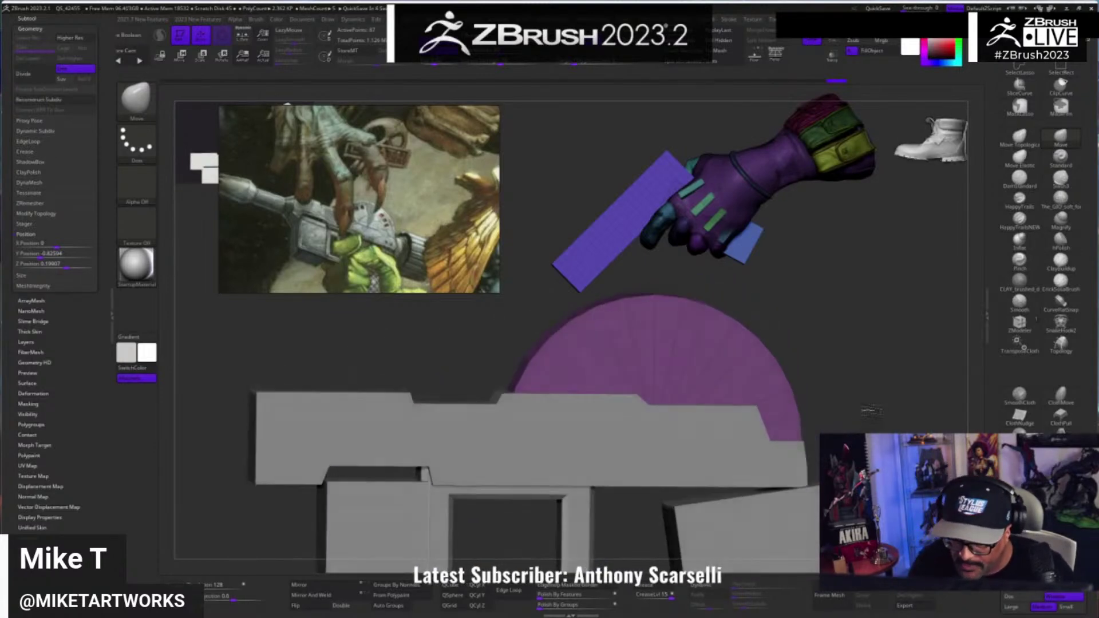
pyautogui.hotkey('ctrl', 's')
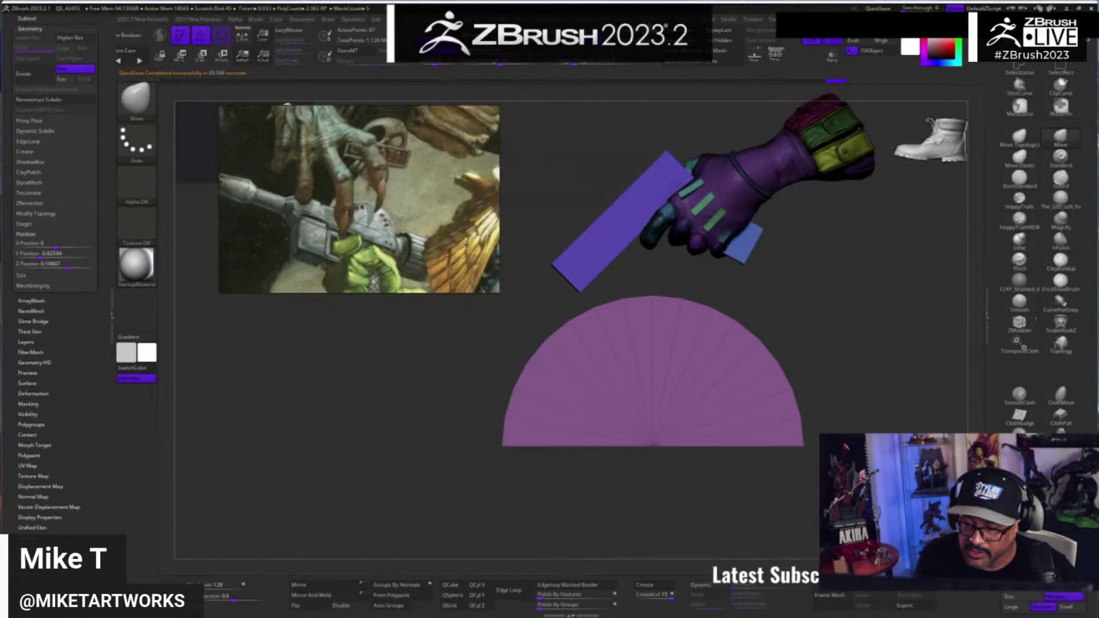
# - Set the QuickSave Rest Duration to 5 minutes in the preferences
pyautogui.click(656, 19)
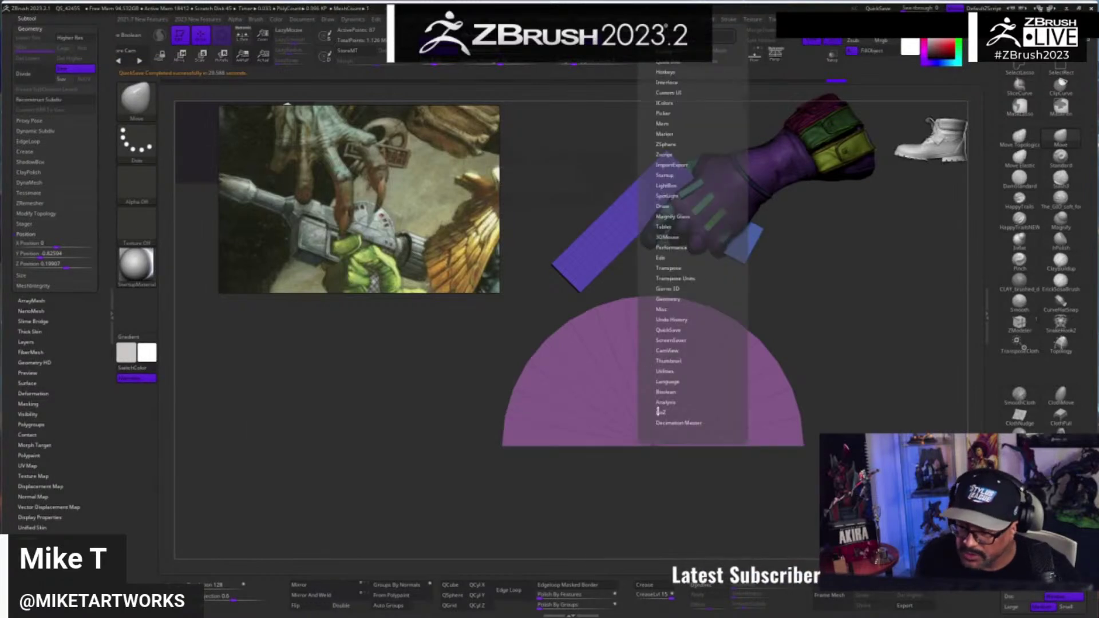
pyautogui.click(673, 330)
pyautogui.click(674, 346)
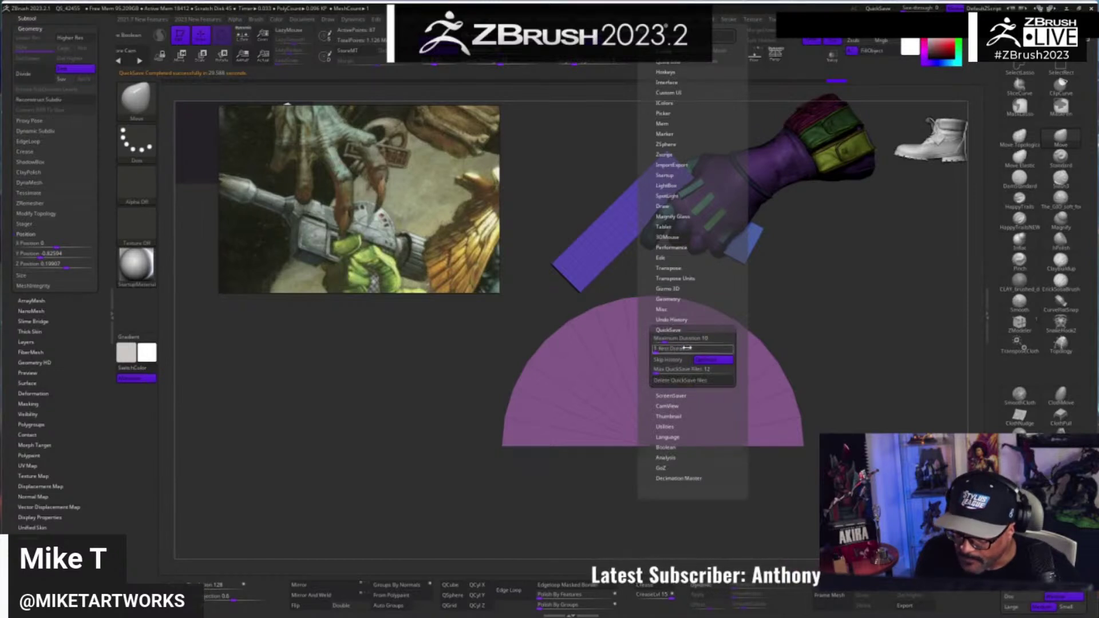
pyautogui.click(658, 351)
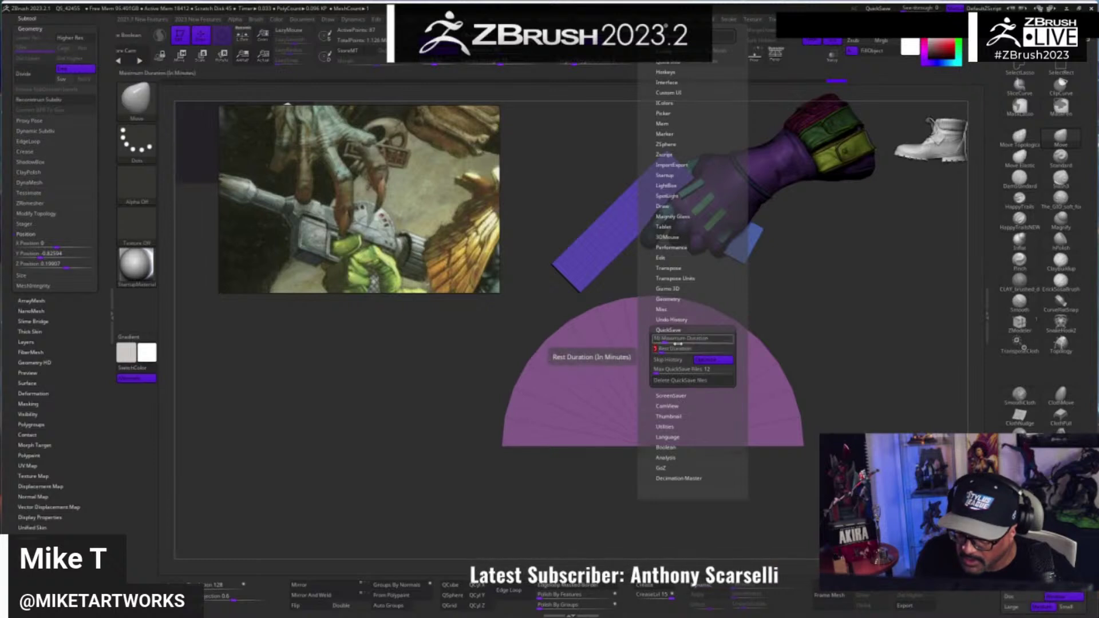
pyautogui.write('5')
pyautogui.press('Return')
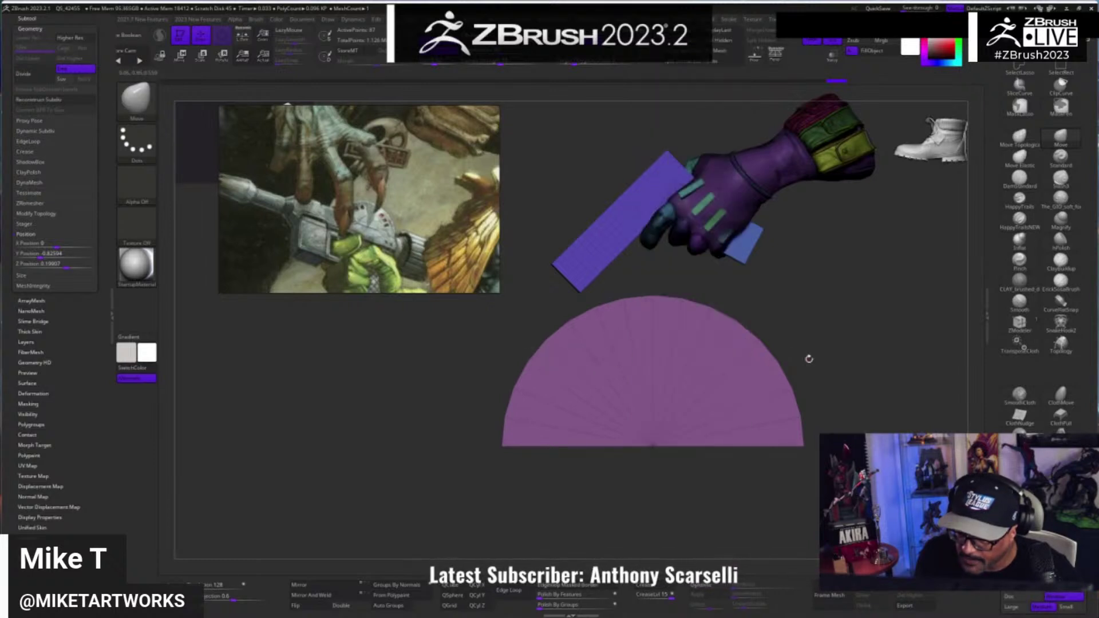
# - Examine the isolated half disc from the front, above and the side
pyautogui.moveTo(779, 505)
pyautogui.mouseDown()
pyautogui.moveTo(793, 452)
pyautogui.moveTo(782, 504)
pyautogui.mouseUp()
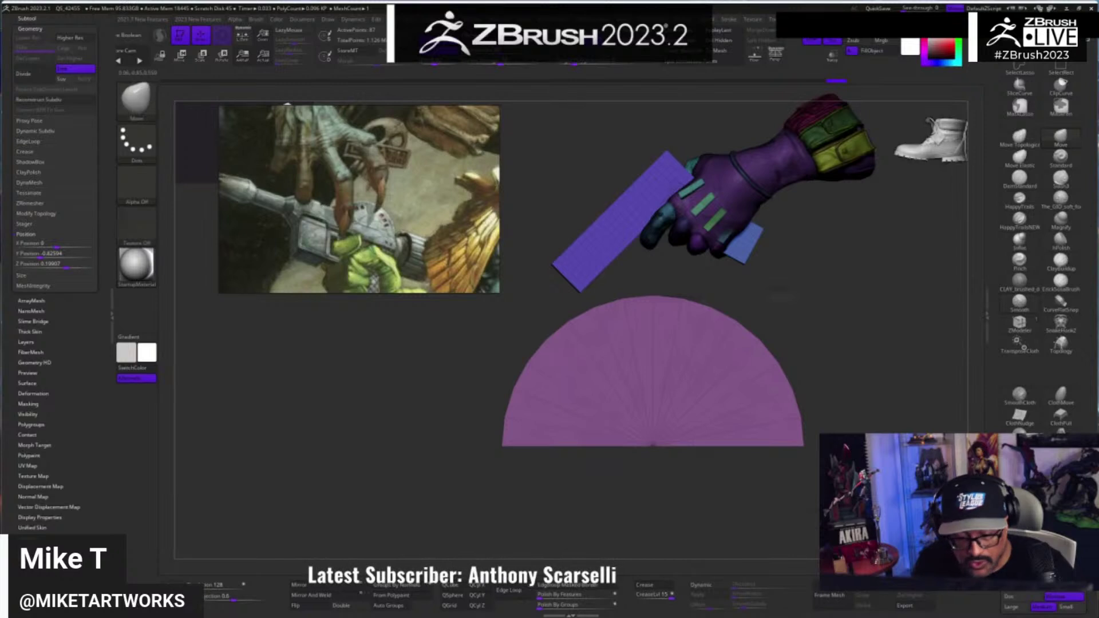
pyautogui.moveTo(873, 483)
pyautogui.keyDown('alt'); pyautogui.mouseDown()
pyautogui.moveTo(802, 503)
pyautogui.moveTo(808, 450)
pyautogui.moveTo(784, 496)
pyautogui.moveTo(810, 492)
pyautogui.moveTo(831, 412)
pyautogui.moveTo(837, 475)
pyautogui.moveTo(859, 467)
pyautogui.moveTo(830, 424)
pyautogui.moveTo(825, 454)
pyautogui.mouseUp(); pyautogui.keyUp('alt')
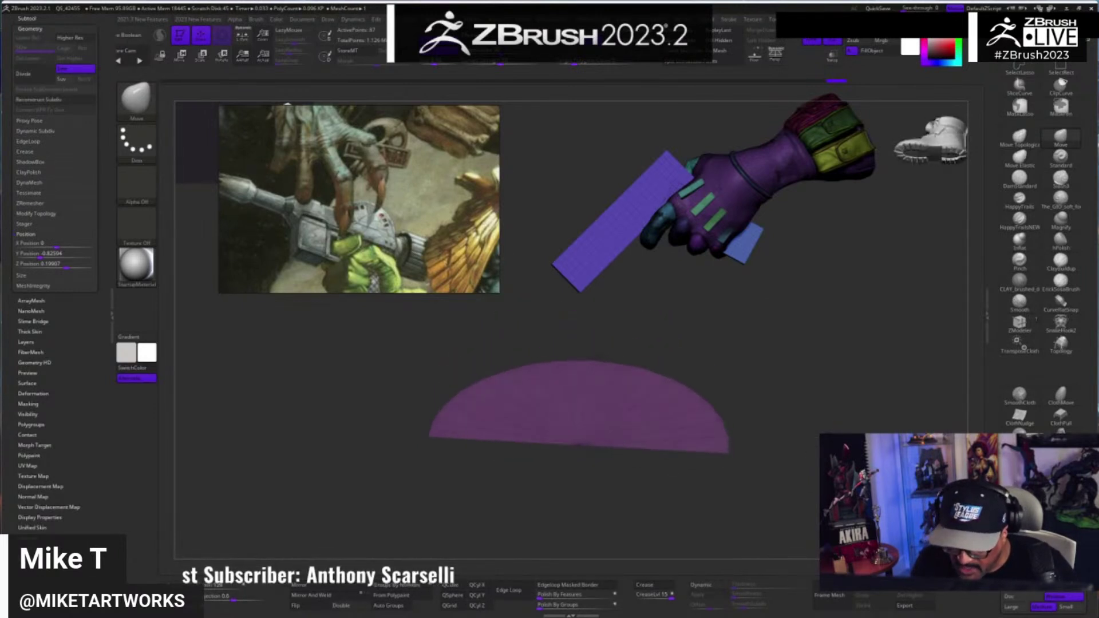
pyautogui.hotkey('ctrl', 'shift')
pyautogui.moveTo(799, 488); pyautogui.dragTo(757, 247)
pyautogui.keyDown('alt'); pyautogui.moveTo(879, 422); pyautogui.dragTo(775, 454); pyautogui.keyUp('alt')
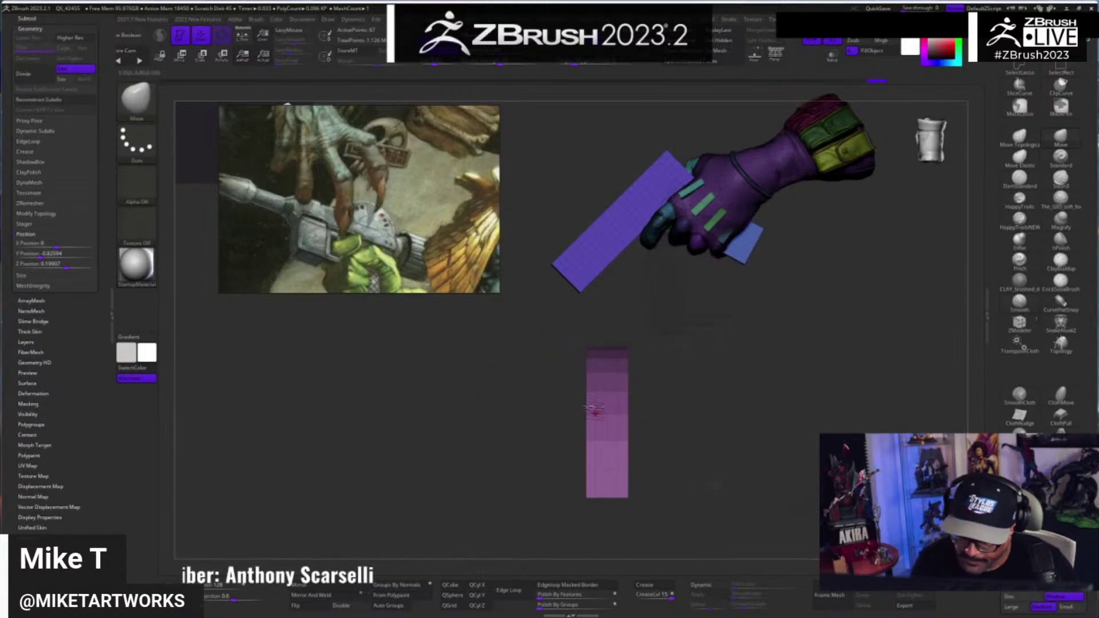
pyautogui.moveTo(566, 327)
pyautogui.keyDown('ctrl'); pyautogui.keyDown('shift'); pyautogui.mouseDown()
pyautogui.moveTo(589, 518)
pyautogui.moveTo(534, 499)
pyautogui.moveTo(592, 523)
pyautogui.moveTo(558, 520)
pyautogui.mouseUp(); pyautogui.keyUp('shift'); pyautogui.keyUp('ctrl')
pyautogui.moveTo(564, 516)
pyautogui.mouseDown()
pyautogui.moveTo(741, 464)
pyautogui.moveTo(779, 378)
pyautogui.moveTo(836, 416)
pyautogui.mouseUp()
# - Activate the ZModeler brush and show the surrounding gun parts together with the half disc
pyautogui.click(1019, 322)
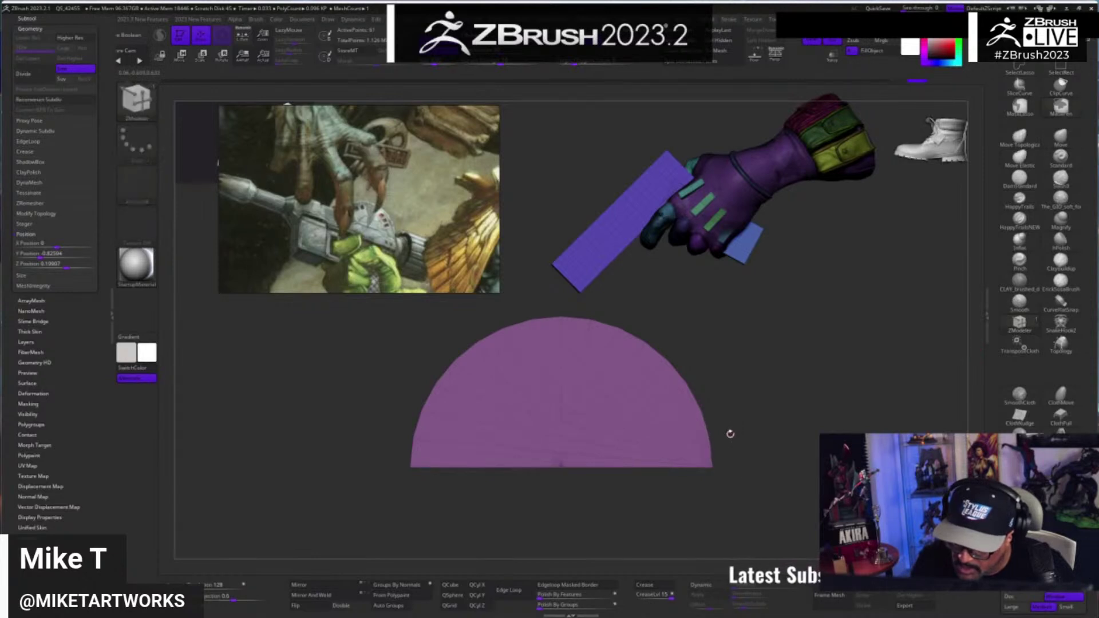
pyautogui.click(695, 443)
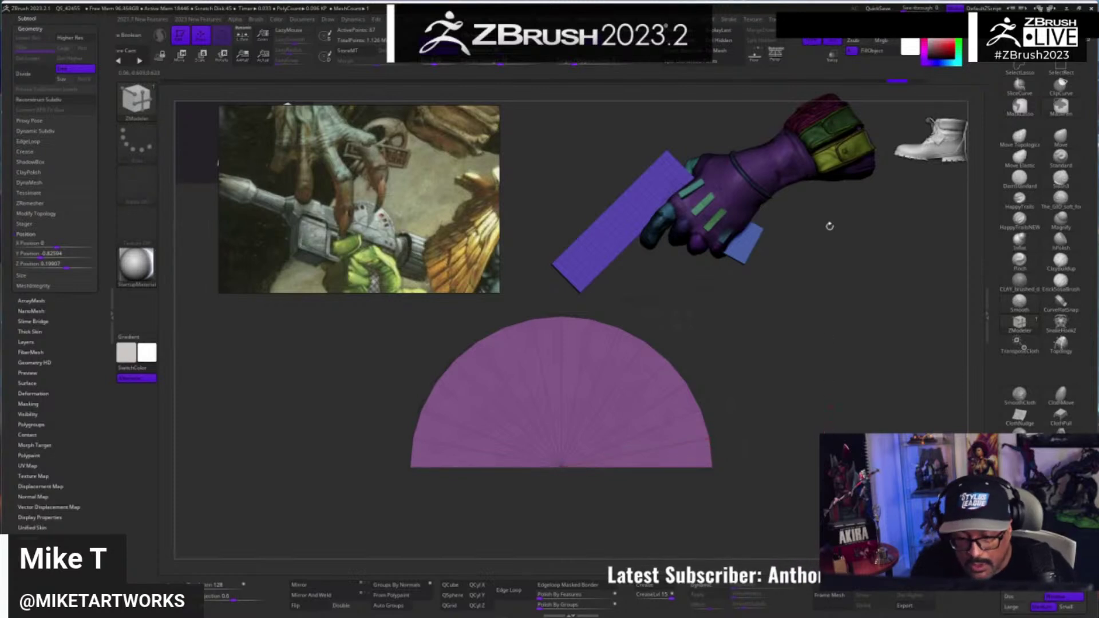
pyautogui.click(833, 41)
pyautogui.moveTo(840, 388); pyautogui.dragTo(825, 429)
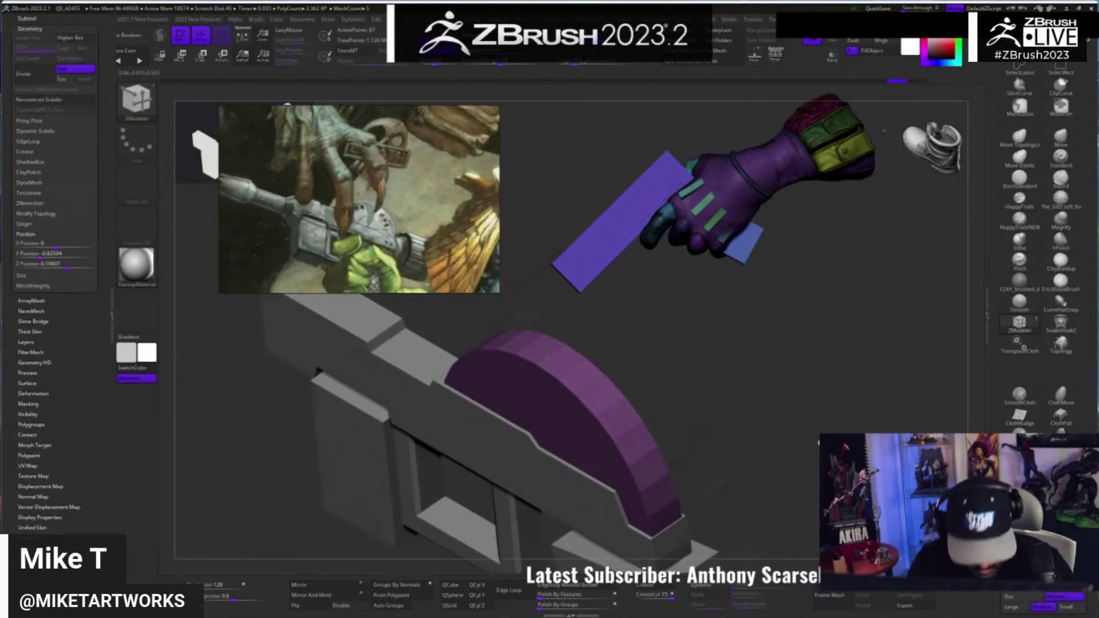
# - Center the gizmo on the half disc and scale its thickness down slightly within the gun body
pyautogui.press('w')
pyautogui.moveTo(726, 429); pyautogui.dragTo(692, 490)
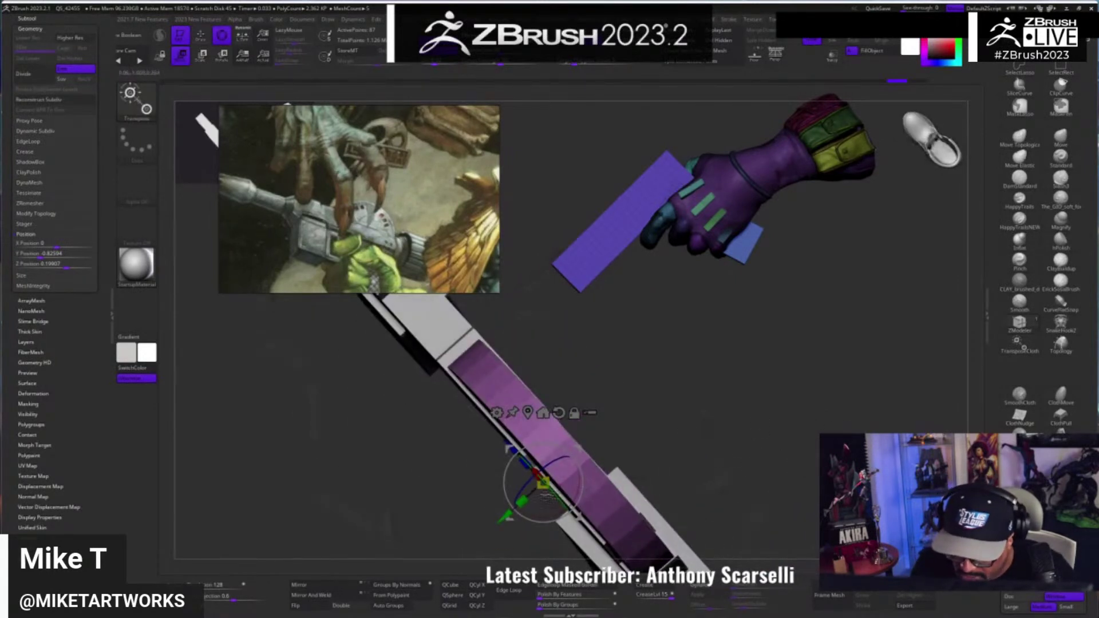
pyautogui.moveTo(527, 503); pyautogui.dragTo(537, 498)
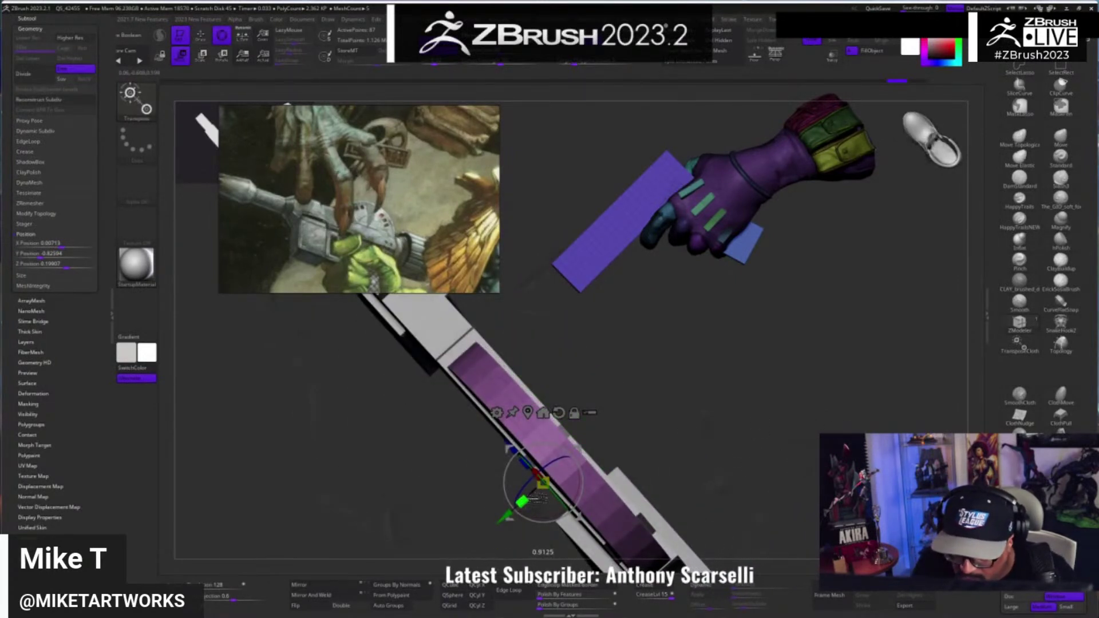
pyautogui.hotkey('ctrl', 'z')
pyautogui.keyDown('alt'); pyautogui.click(528, 412); pyautogui.keyUp('alt')
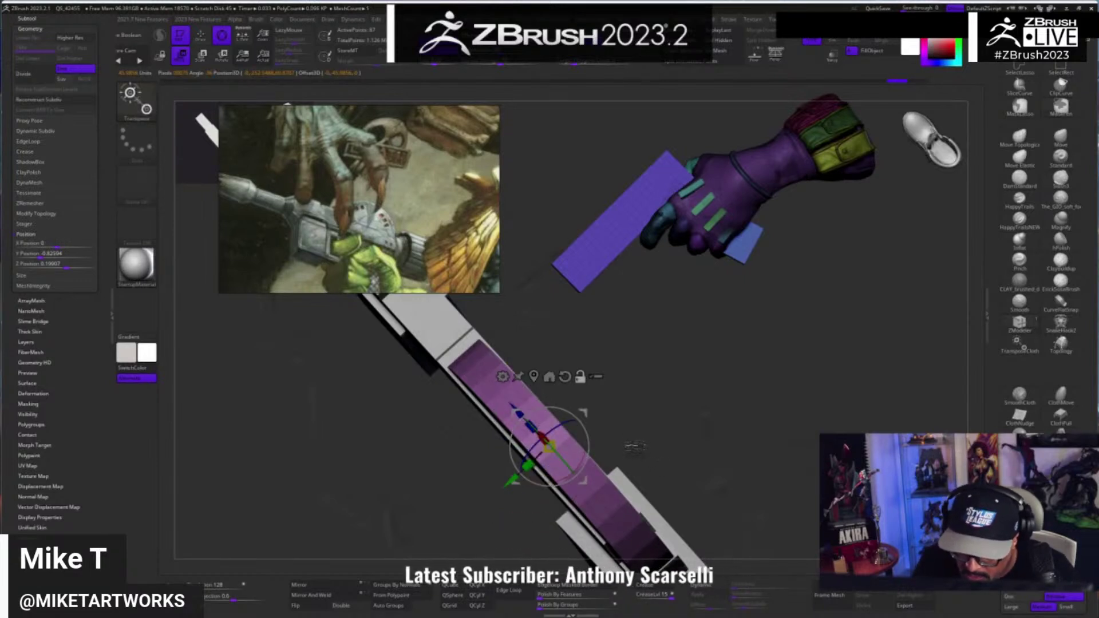
pyautogui.moveTo(635, 446); pyautogui.dragTo(717, 440)
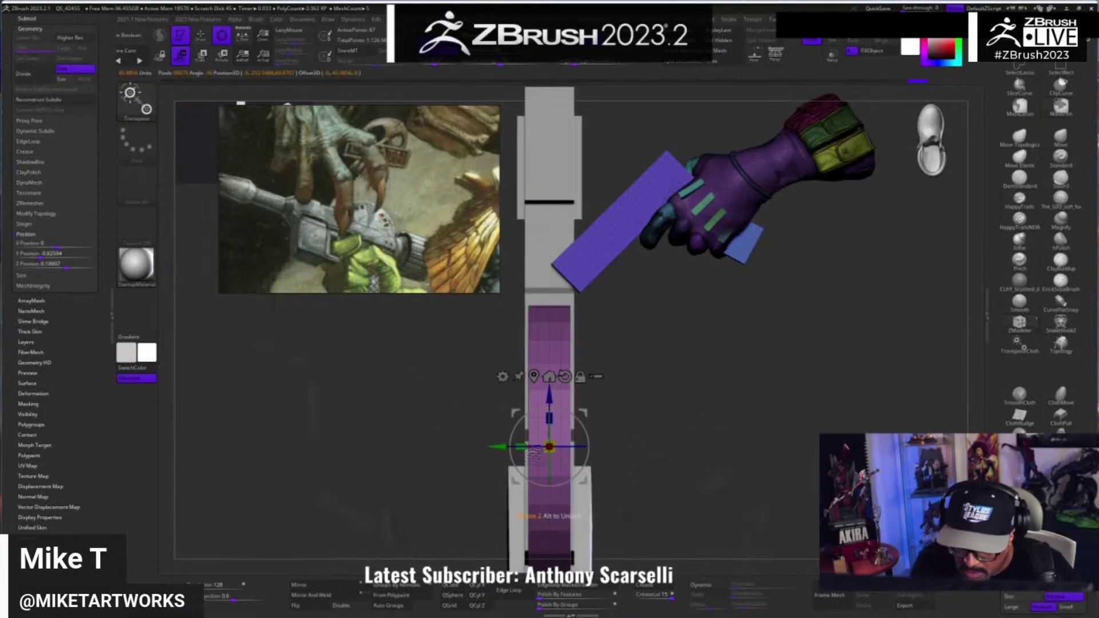
pyautogui.moveTo(536, 453); pyautogui.dragTo(549, 461)
pyautogui.moveTo(750, 455)
pyautogui.mouseDown()
pyautogui.moveTo(683, 469)
pyautogui.moveTo(678, 453)
pyautogui.mouseUp()
pyautogui.press('q')
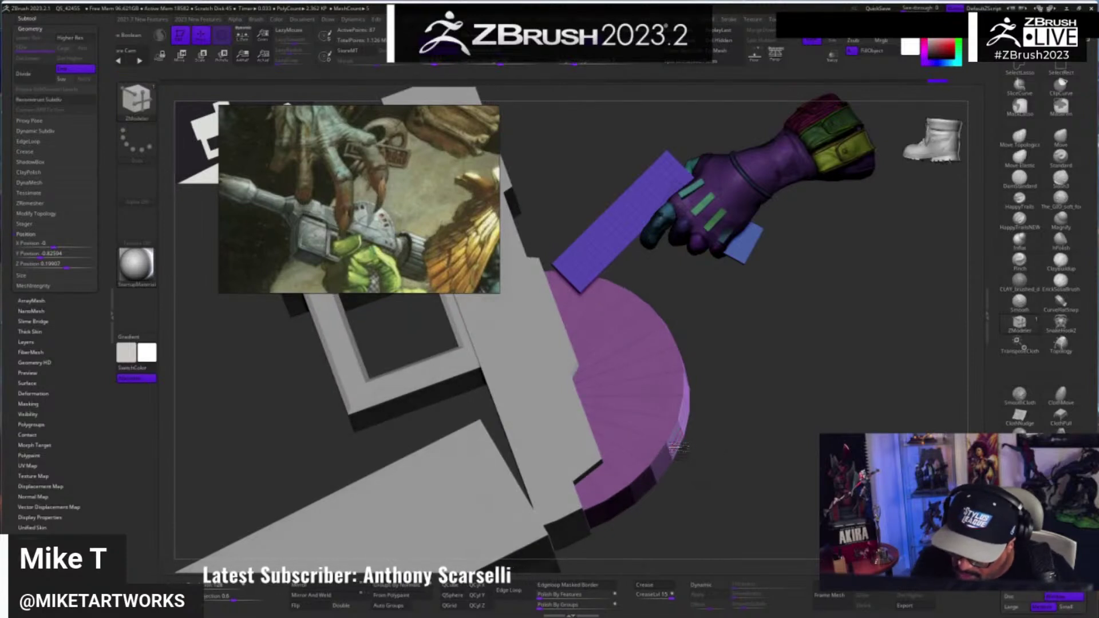
# - Assign the faces along the half disc's curved rim their own polygroup with ZModeler's PolyGroup action and Polyloop target
pyautogui.press('space')
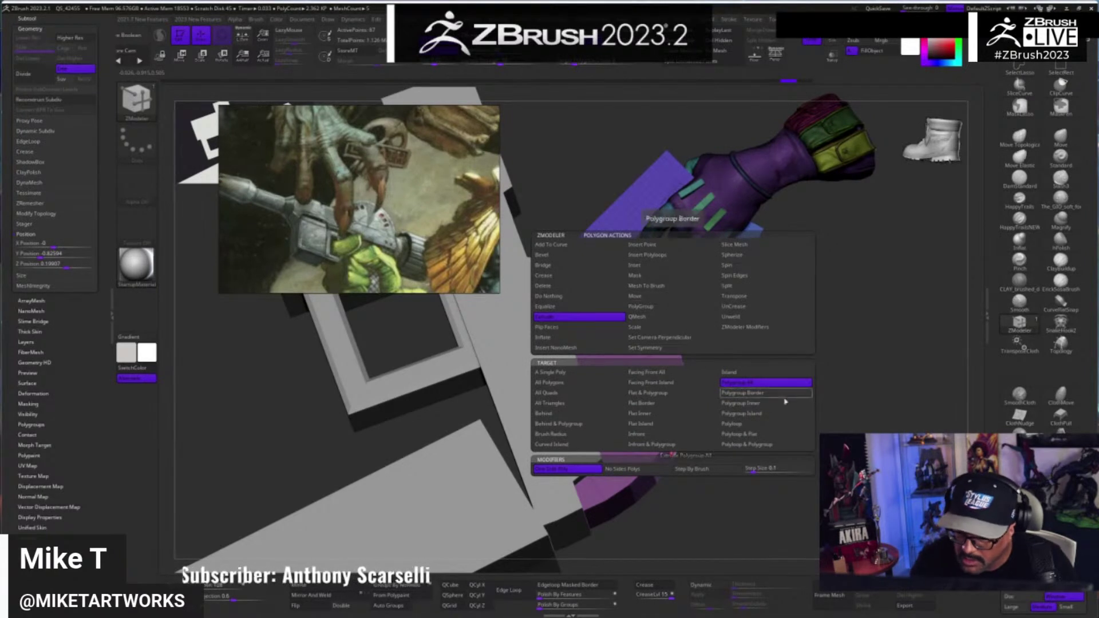
pyautogui.click(760, 417)
pyautogui.moveTo(761, 432); pyautogui.dragTo(696, 415)
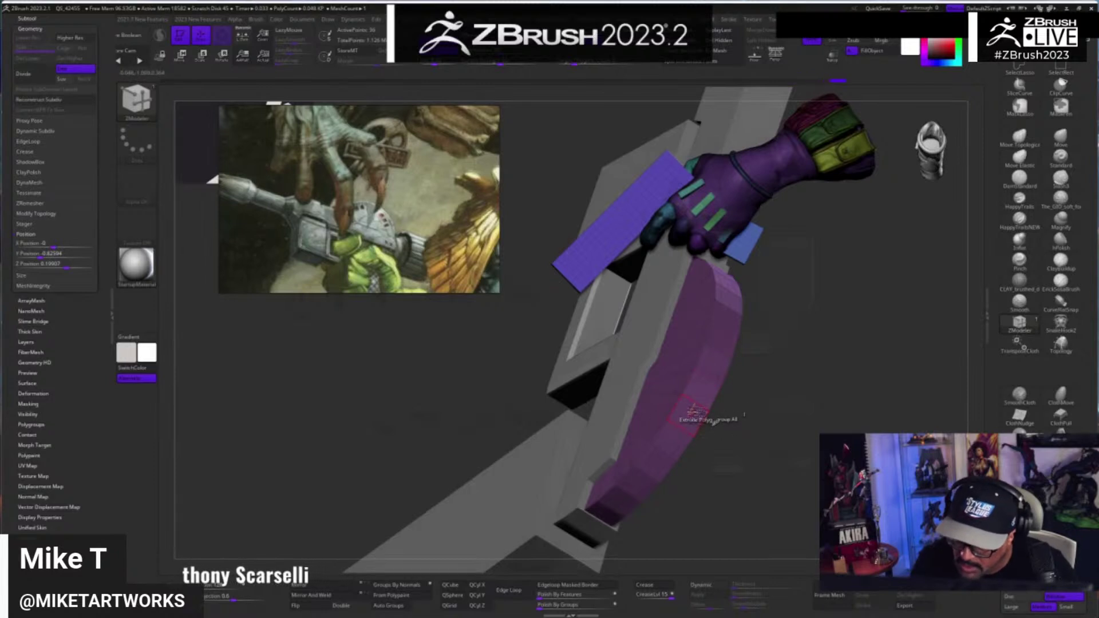
pyautogui.press('space')
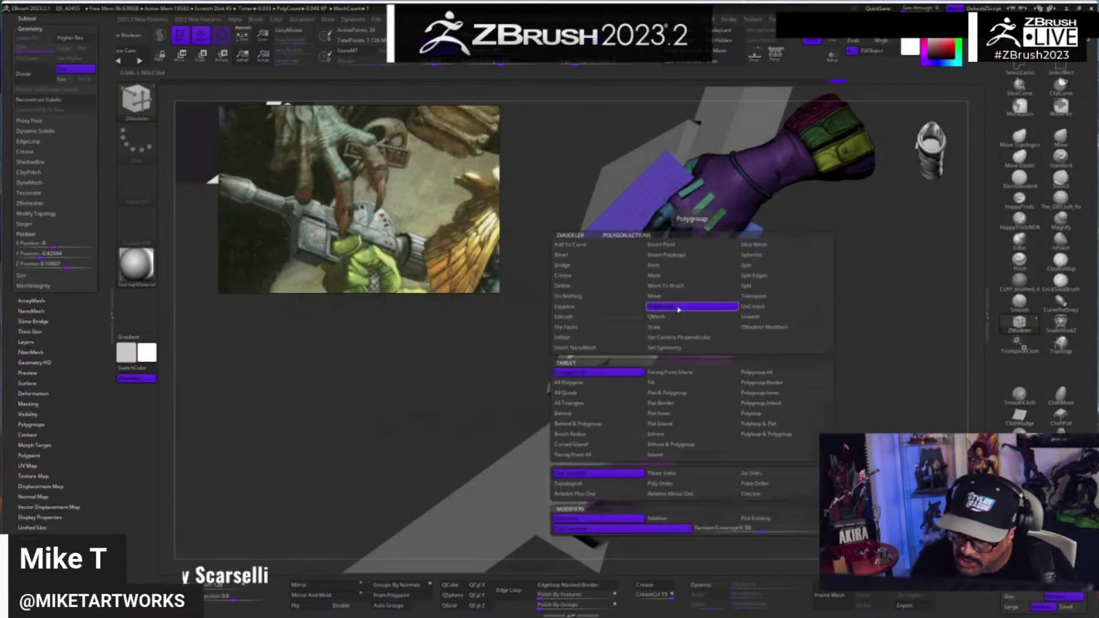
pyautogui.click(679, 309)
pyautogui.click(753, 413)
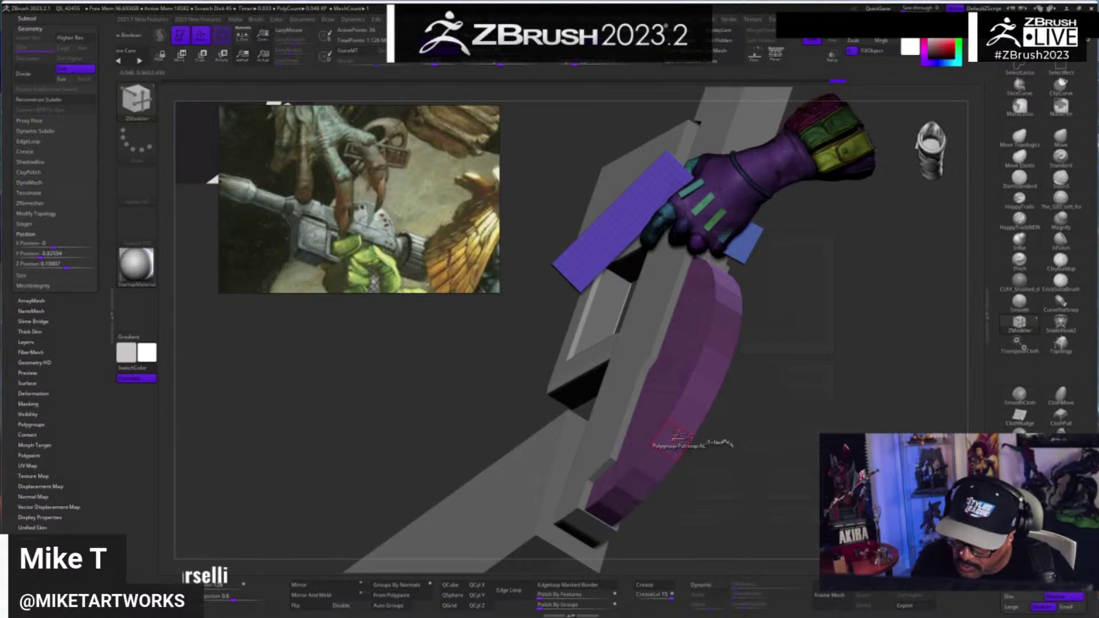
pyautogui.click(679, 438)
# - Extrude the half disc's curved rim slightly outward, giving it a different polygroup colour and a thin border strip
pyautogui.moveTo(732, 451); pyautogui.dragTo(669, 469)
pyautogui.press('space')
pyautogui.click(751, 423)
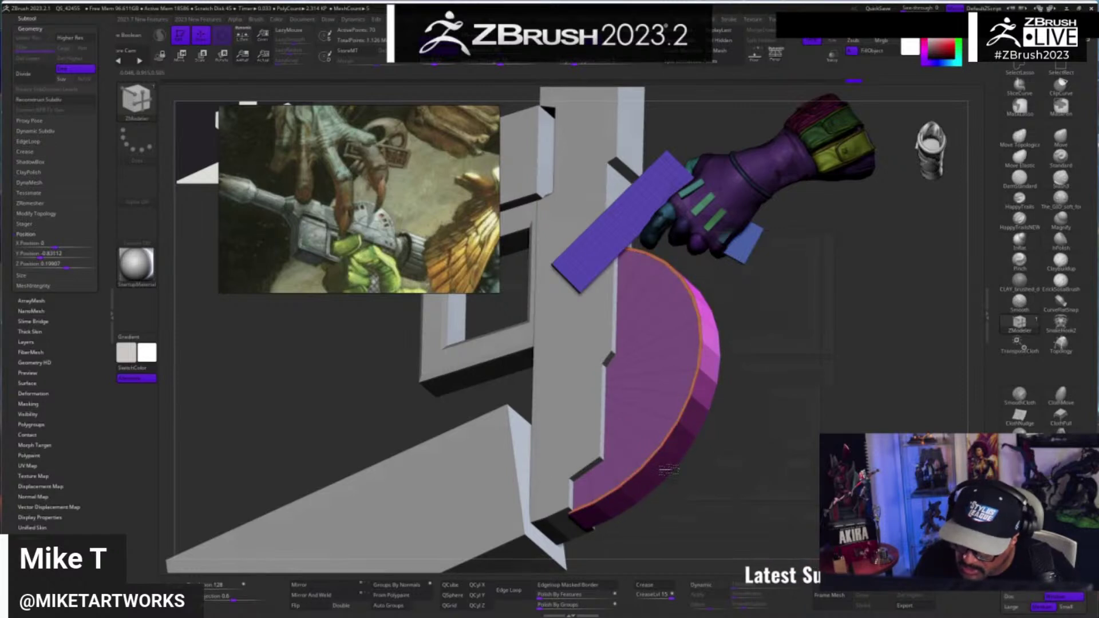
pyautogui.click(670, 470)
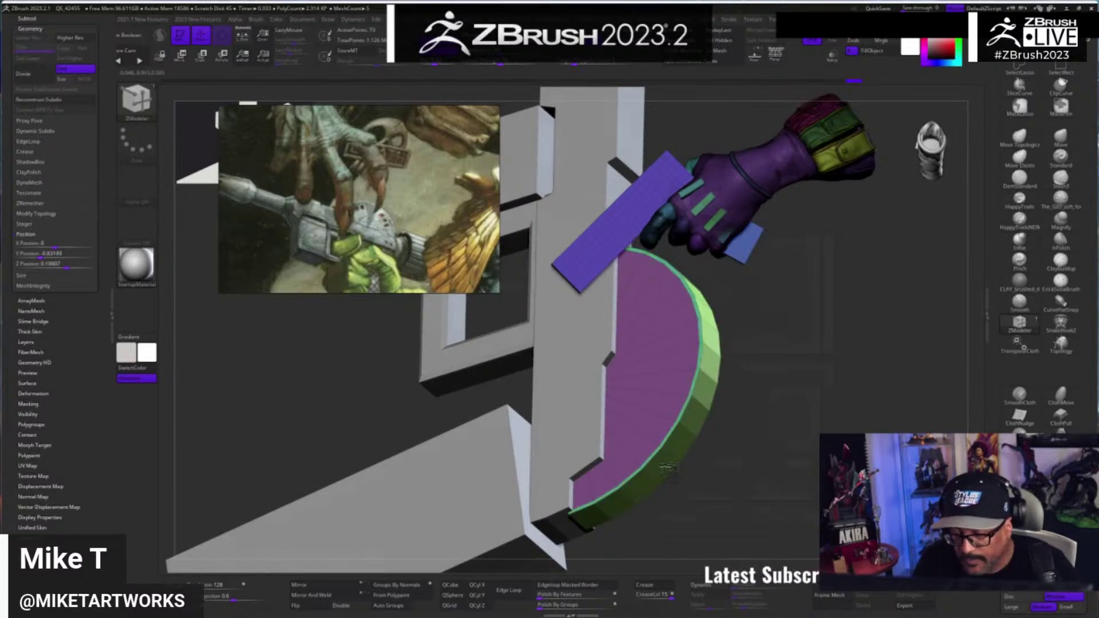
pyautogui.moveTo(669, 468); pyautogui.dragTo(690, 429, button='right')
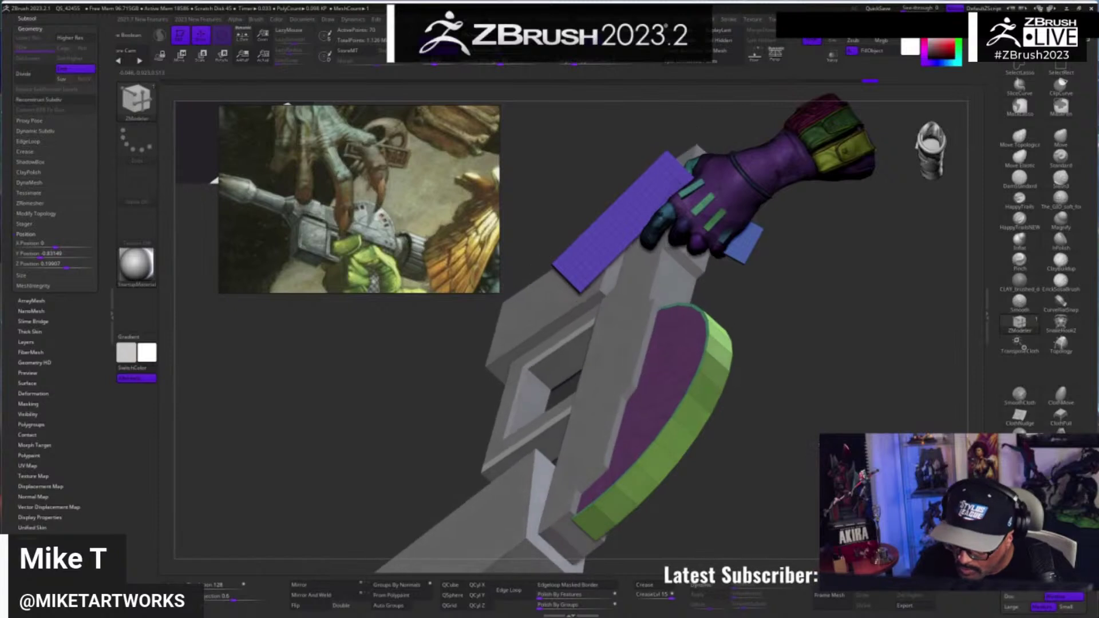
pyautogui.moveTo(710, 424); pyautogui.dragTo(728, 445)
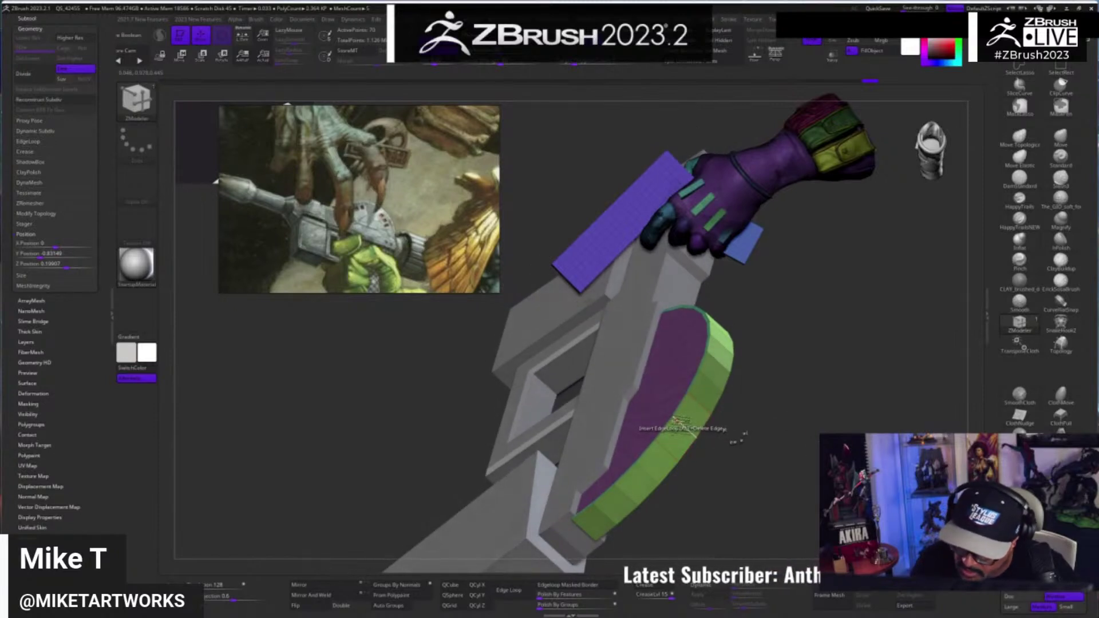
# - Insert an edge loop on the half disc's curved rim, undoing the first attempt
pyautogui.moveTo(680, 424); pyautogui.dragTo(699, 439)
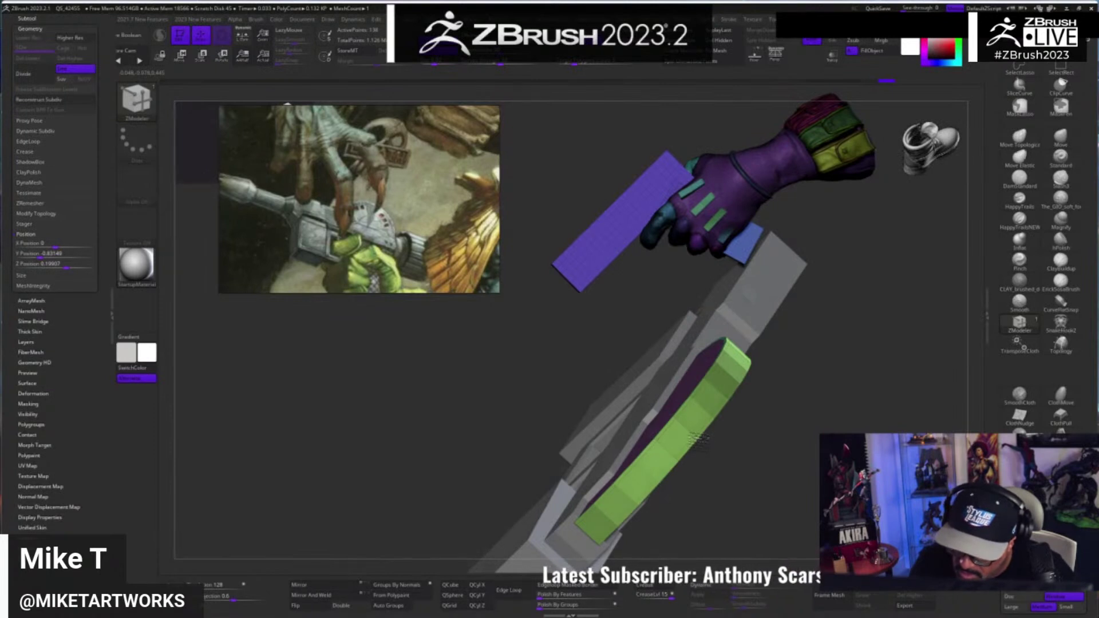
pyautogui.moveTo(767, 445); pyautogui.dragTo(662, 429)
pyautogui.moveTo(808, 450)
pyautogui.mouseDown()
pyautogui.moveTo(787, 447)
pyautogui.moveTo(800, 444)
pyautogui.mouseUp()
pyautogui.hotkey('ctrl', 'z')
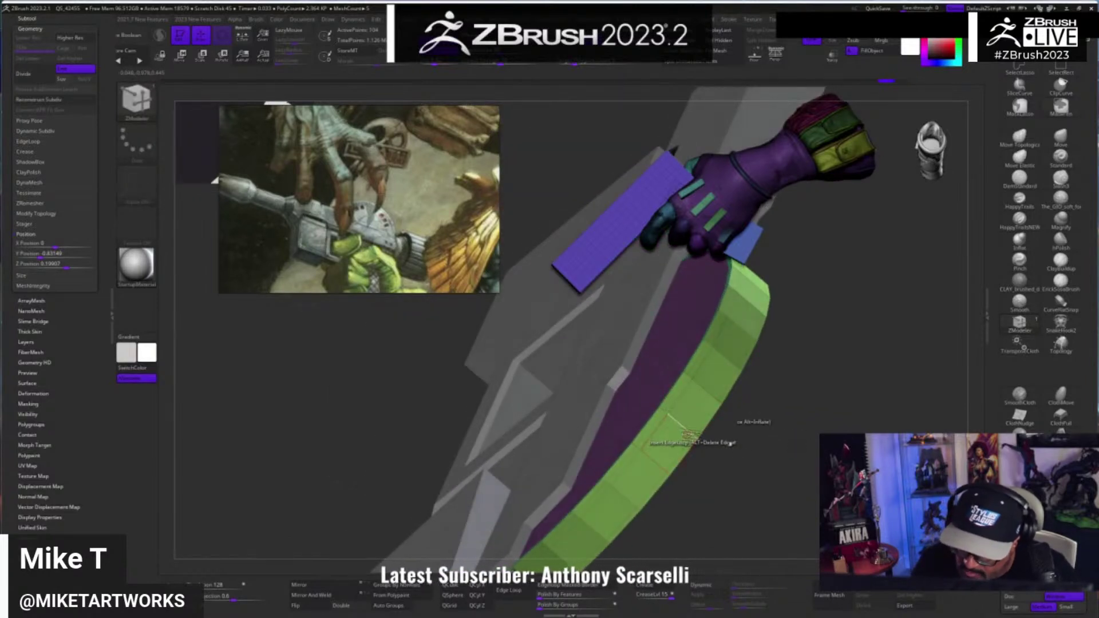
pyautogui.click(647, 447)
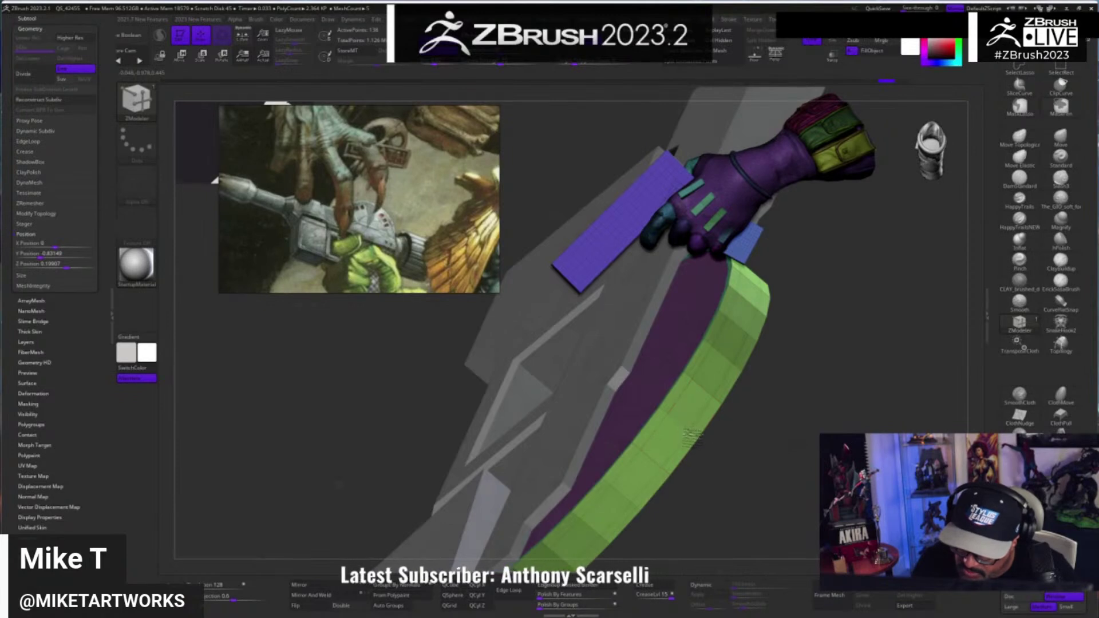
pyautogui.moveTo(754, 444); pyautogui.dragTo(710, 434)
# - Set the ZModeler edge action to Slide with the EdgeLoop Complete target and isolate the half disc
pyautogui.press('space')
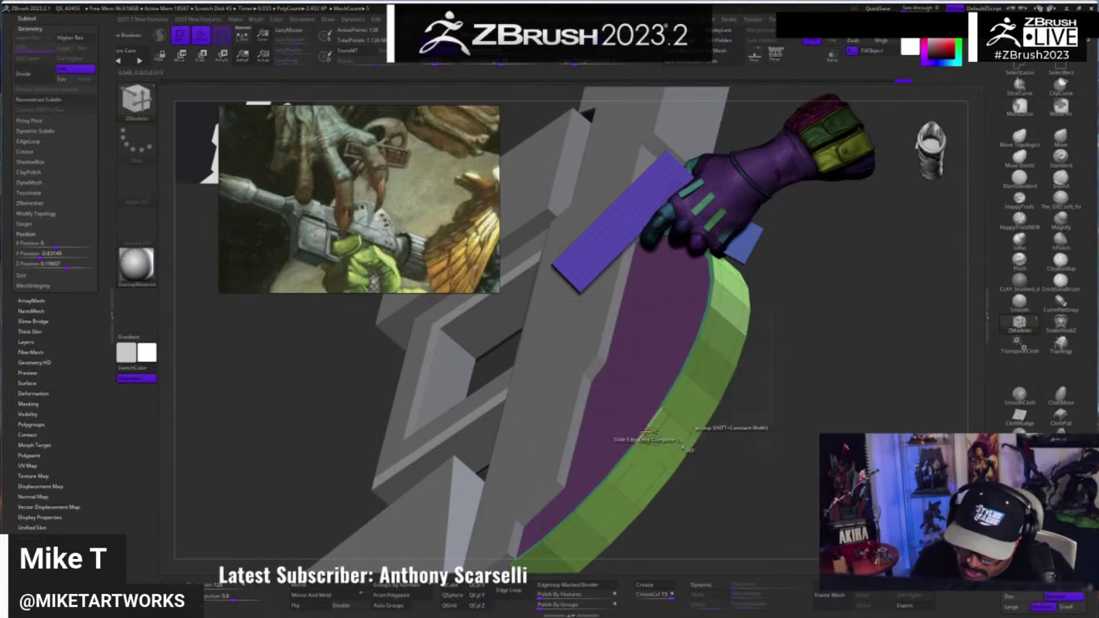
pyautogui.moveTo(634, 441); pyautogui.dragTo(780, 414)
pyautogui.moveTo(785, 327); pyautogui.dragTo(817, 300)
pyautogui.click(831, 40)
pyautogui.keyDown('alt'); pyautogui.moveTo(877, 375); pyautogui.dragTo(802, 338); pyautogui.keyUp('alt')
pyautogui.moveTo(802, 338)
pyautogui.mouseDown()
pyautogui.moveTo(859, 342)
pyautogui.moveTo(813, 343)
pyautogui.mouseUp()
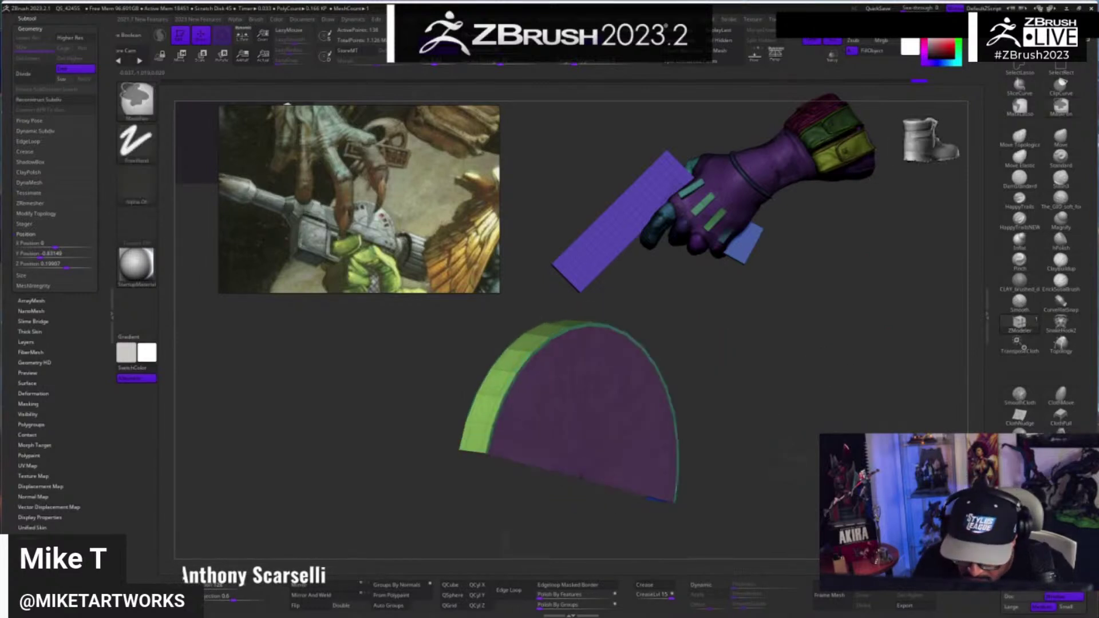
# - Switch the Slide target to EdgeLoop Partial and widen the border strip along one face of the rim
pyautogui.moveTo(768, 395)
pyautogui.mouseDown()
pyautogui.moveTo(842, 453)
pyautogui.moveTo(841, 487)
pyautogui.mouseUp()
pyautogui.press('space')
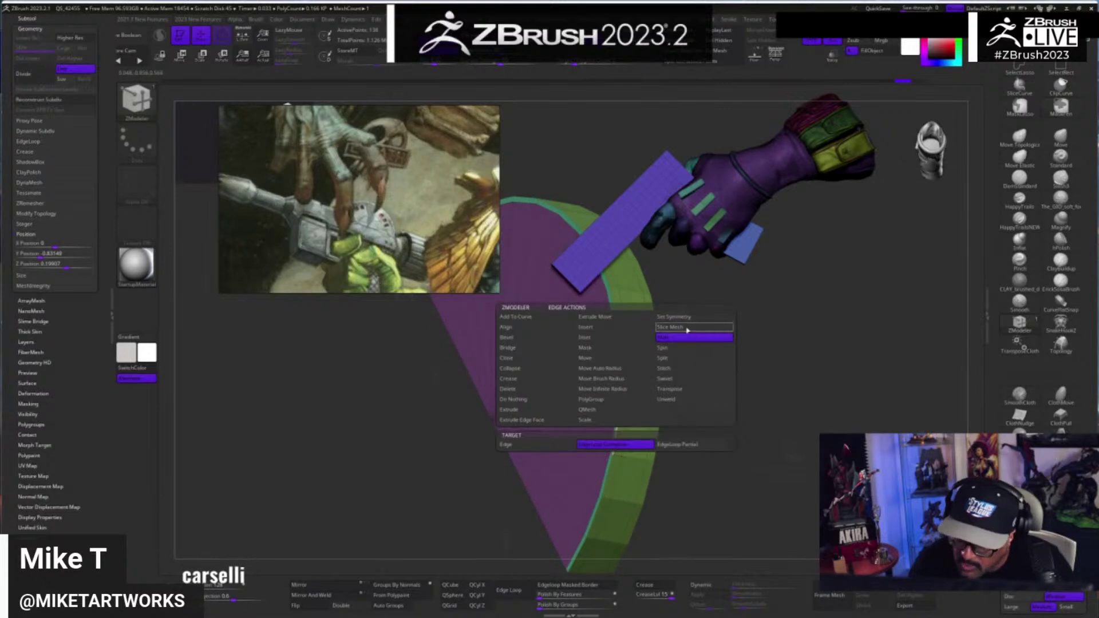
pyautogui.click(679, 445)
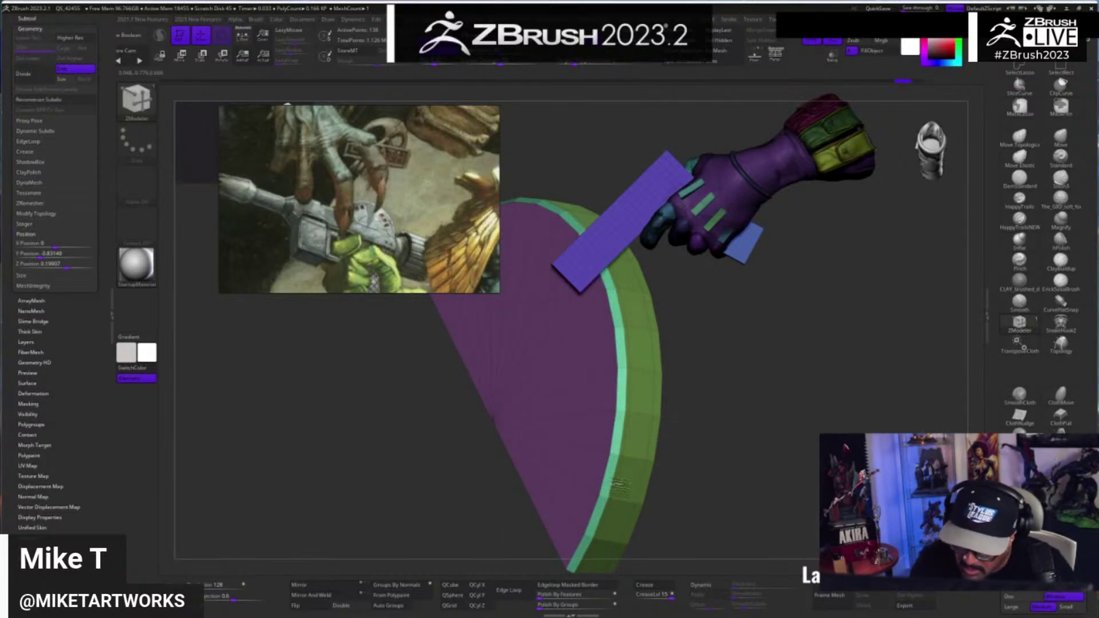
pyautogui.moveTo(738, 458); pyautogui.dragTo(864, 398)
pyautogui.moveTo(830, 410); pyautogui.dragTo(744, 383)
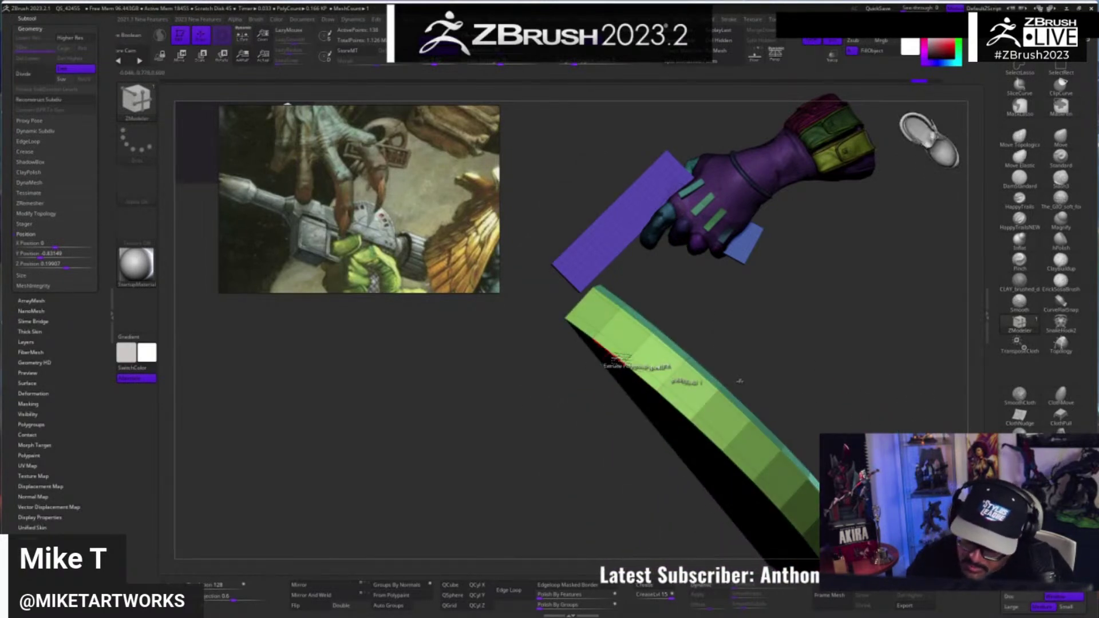
# - Try to slide the rim's border edge loop on the opposite face with the EdgeLoop Partial target
pyautogui.press('space')
pyautogui.press('space')
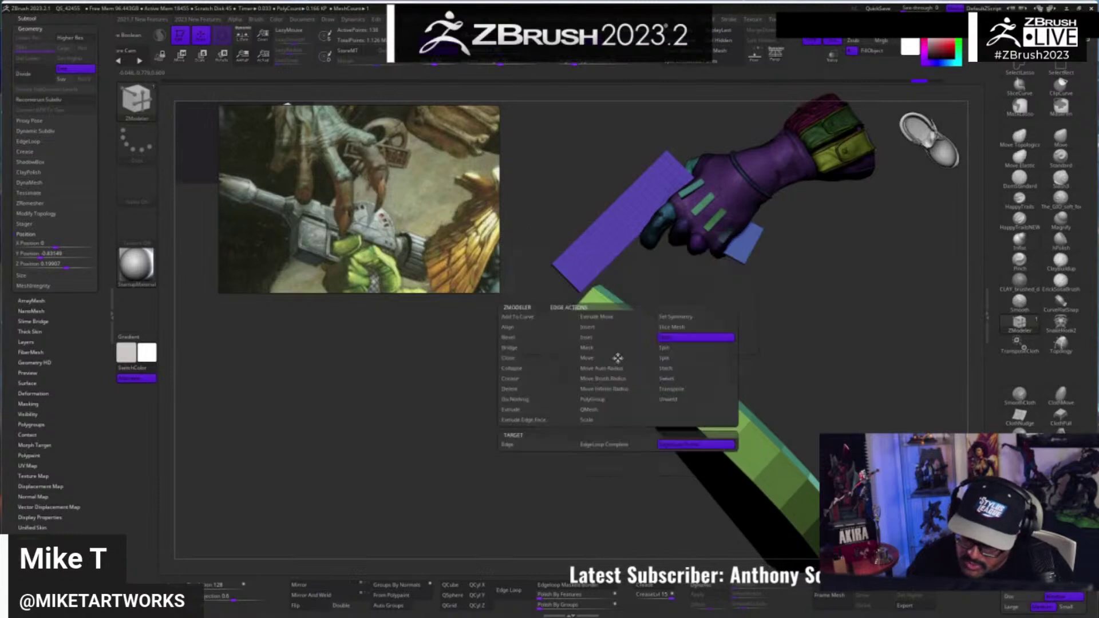
pyautogui.click(676, 442)
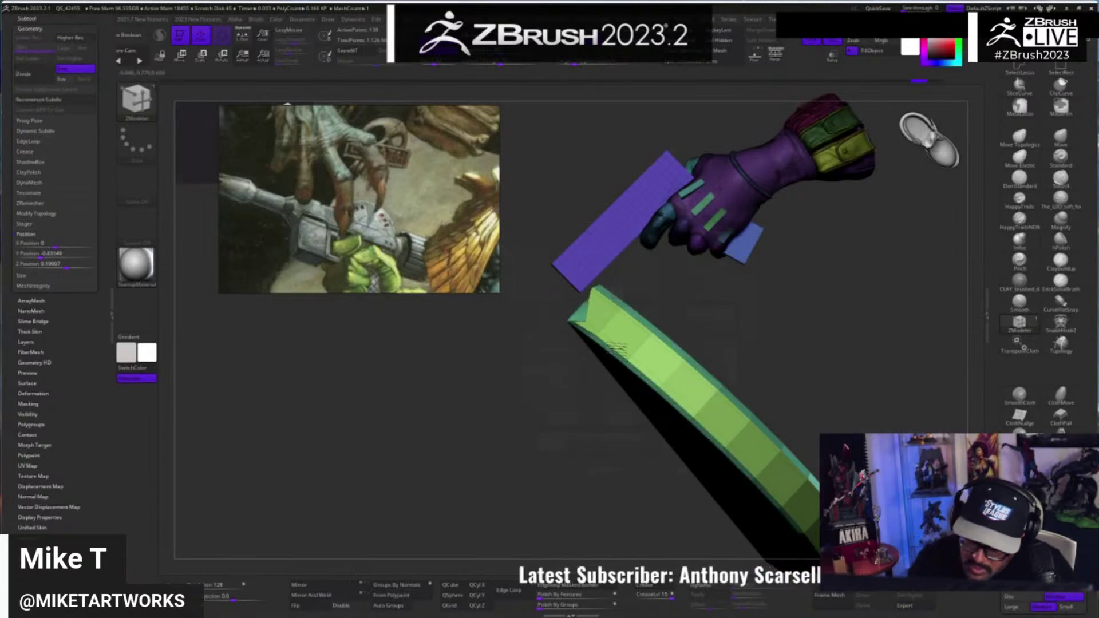
pyautogui.keyDown('alt'); pyautogui.moveTo(781, 321); pyautogui.dragTo(689, 386); pyautogui.keyUp('alt')
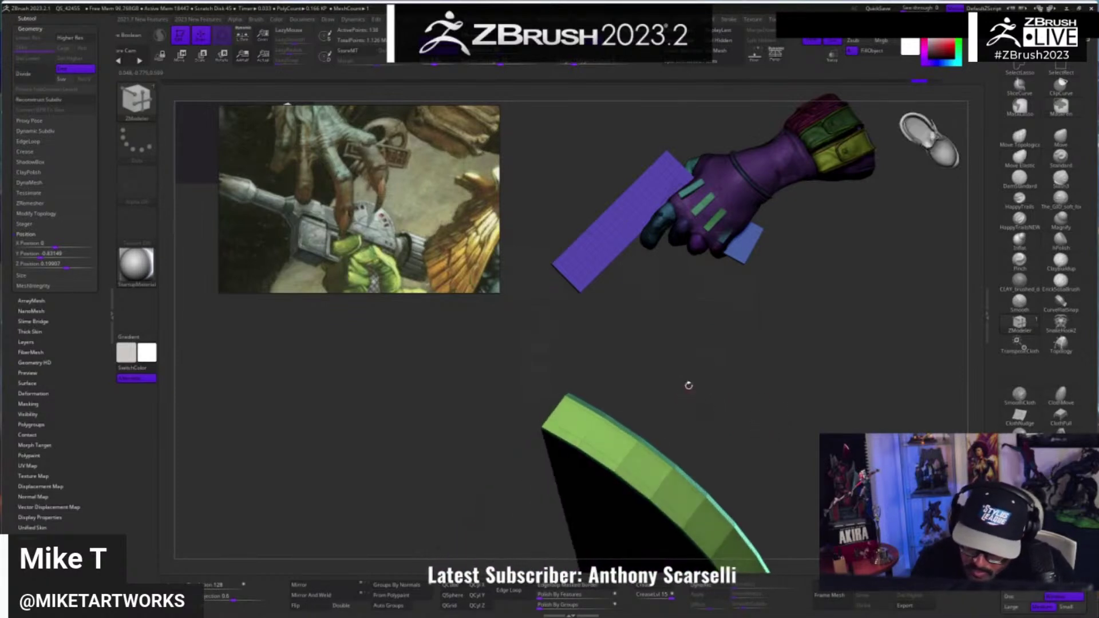
# - Try a small mask beside the rim and another slide of its far border edge loop, then undo the distorted rim end
pyautogui.click(1061, 106)
pyautogui.click(968, 125)
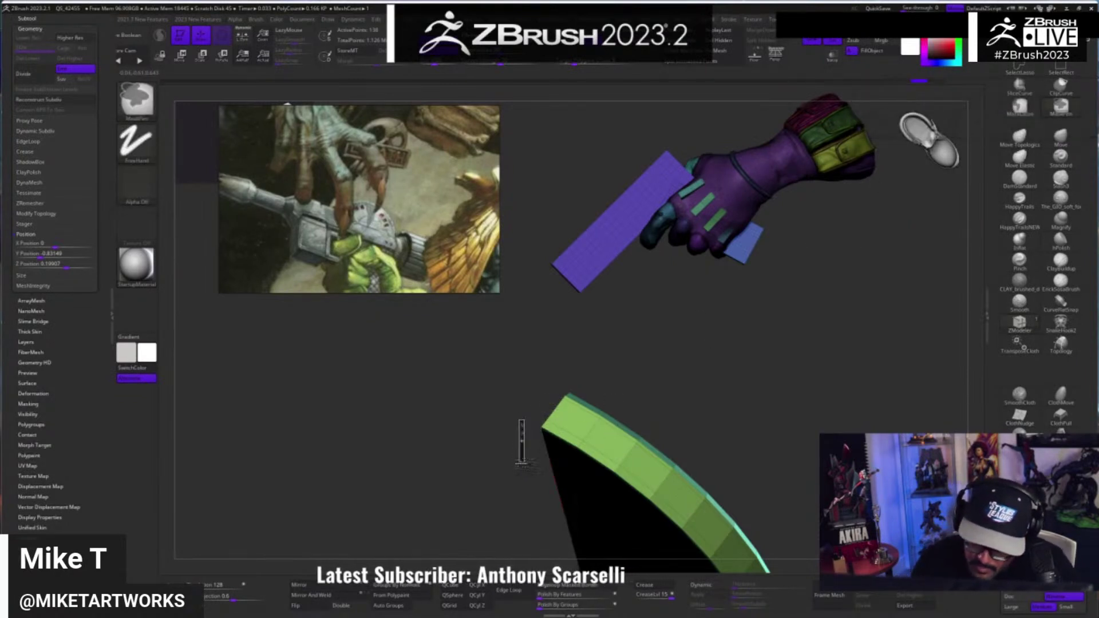
pyautogui.keyDown('ctrl'); pyautogui.moveTo(545, 454); pyautogui.dragTo(564, 455); pyautogui.keyUp('ctrl')
pyautogui.keyDown('alt'); pyautogui.moveTo(650, 471); pyautogui.dragTo(864, 400, button='right'); pyautogui.keyUp('alt')
pyautogui.moveTo(830, 480); pyautogui.dragTo(802, 468, button='right')
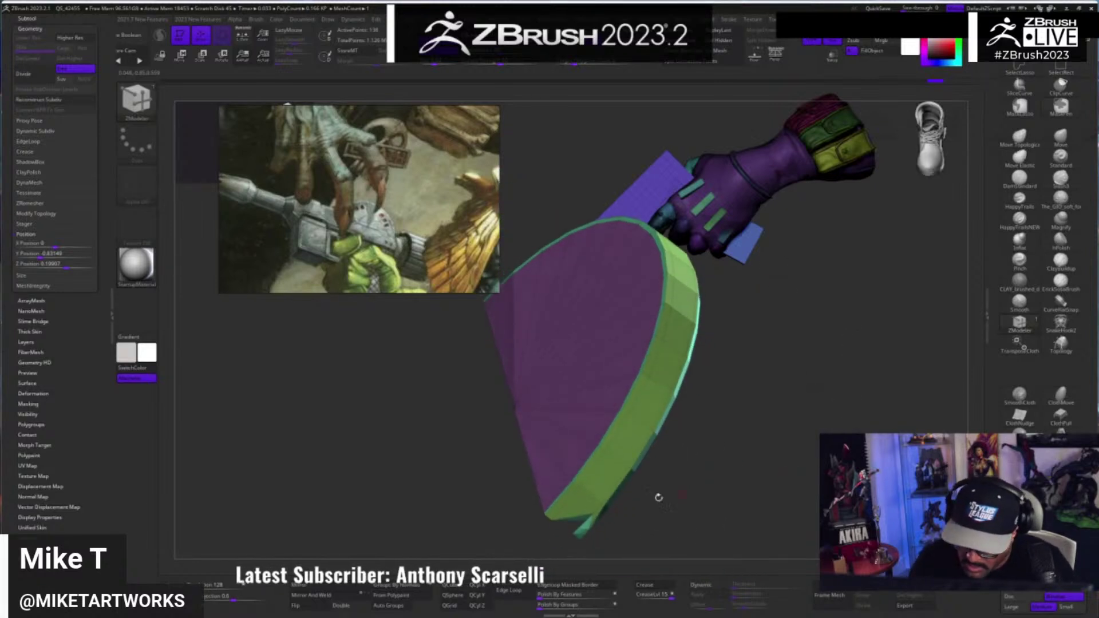
pyautogui.moveTo(679, 507); pyautogui.dragTo(784, 540)
pyautogui.moveTo(809, 487); pyautogui.dragTo(818, 478)
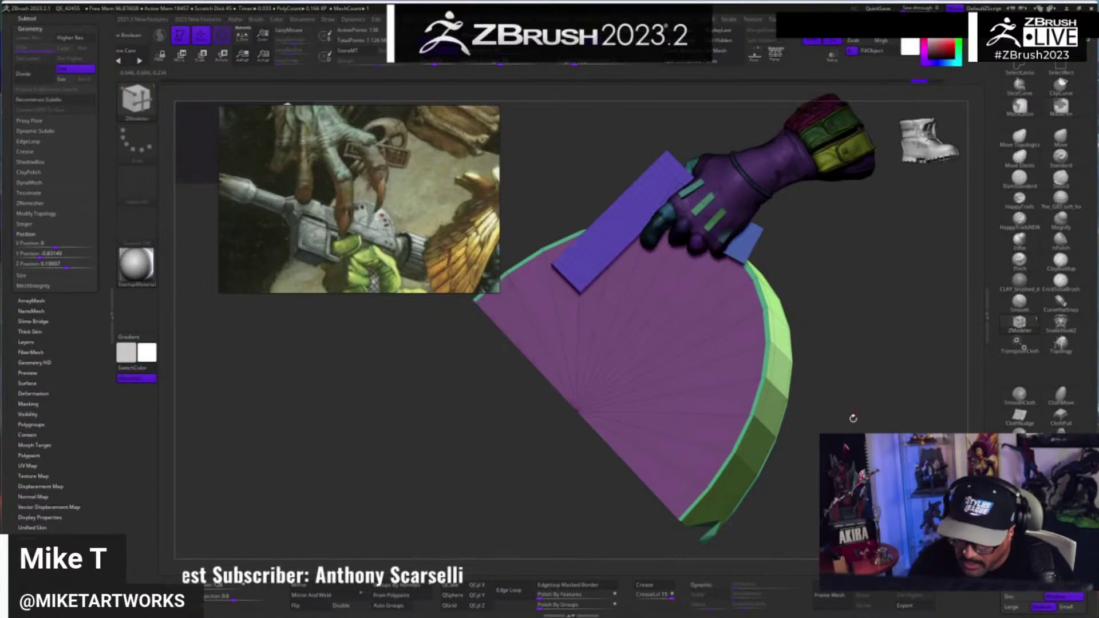
pyautogui.moveTo(853, 419); pyautogui.dragTo(918, 426)
pyautogui.moveTo(587, 458)
pyautogui.mouseDown()
pyautogui.moveTo(611, 570)
pyautogui.moveTo(697, 293)
pyautogui.moveTo(745, 320)
pyautogui.moveTo(757, 367)
pyautogui.moveTo(859, 401)
pyautogui.moveTo(790, 475)
pyautogui.moveTo(800, 471)
pyautogui.moveTo(778, 449)
pyautogui.mouseUp()
pyautogui.press('ctrl')
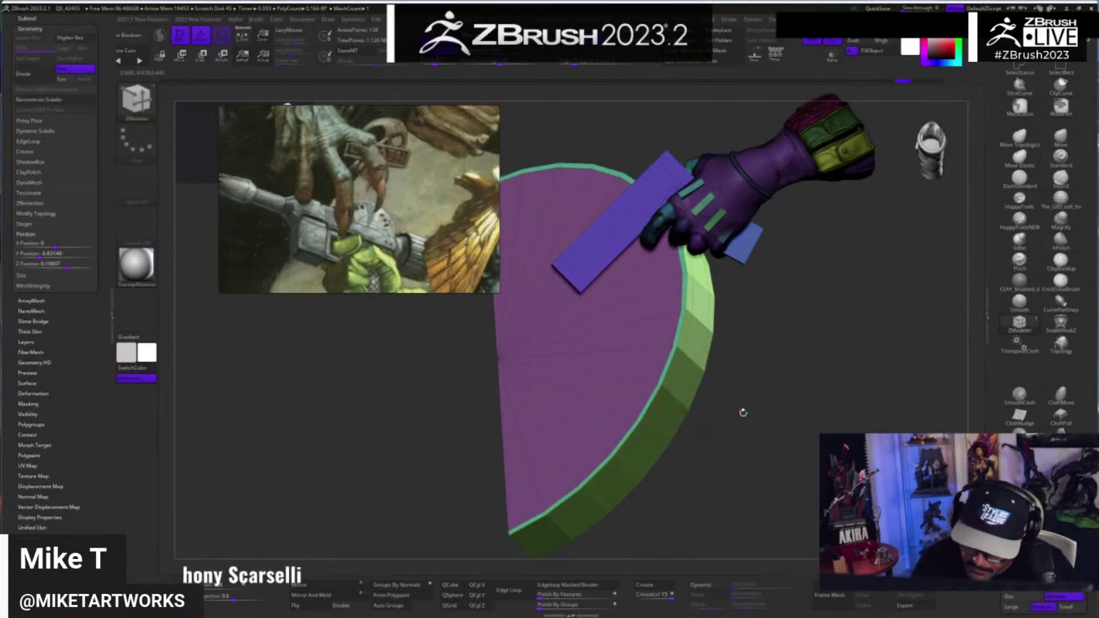
# - Slide the border edge loop on the rim's opposite face inward to widen its border strip
pyautogui.moveTo(743, 412); pyautogui.dragTo(739, 416)
pyautogui.moveTo(638, 445); pyautogui.dragTo(630, 444)
pyautogui.moveTo(777, 445); pyautogui.dragTo(757, 413)
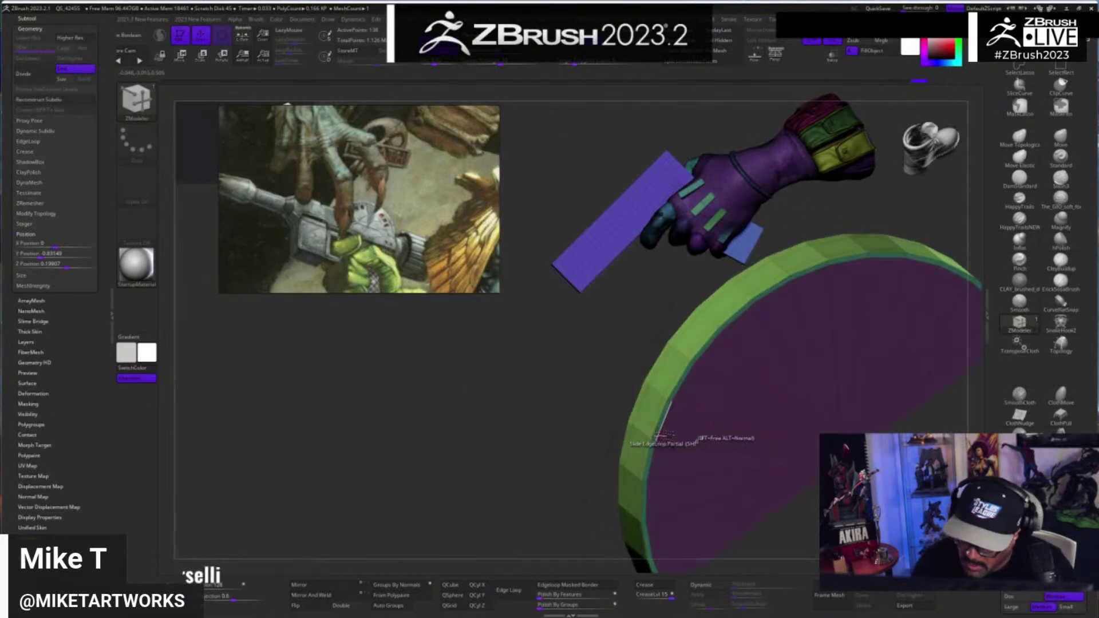
pyautogui.moveTo(661, 430); pyautogui.dragTo(678, 431)
pyautogui.moveTo(589, 506); pyautogui.dragTo(585, 510)
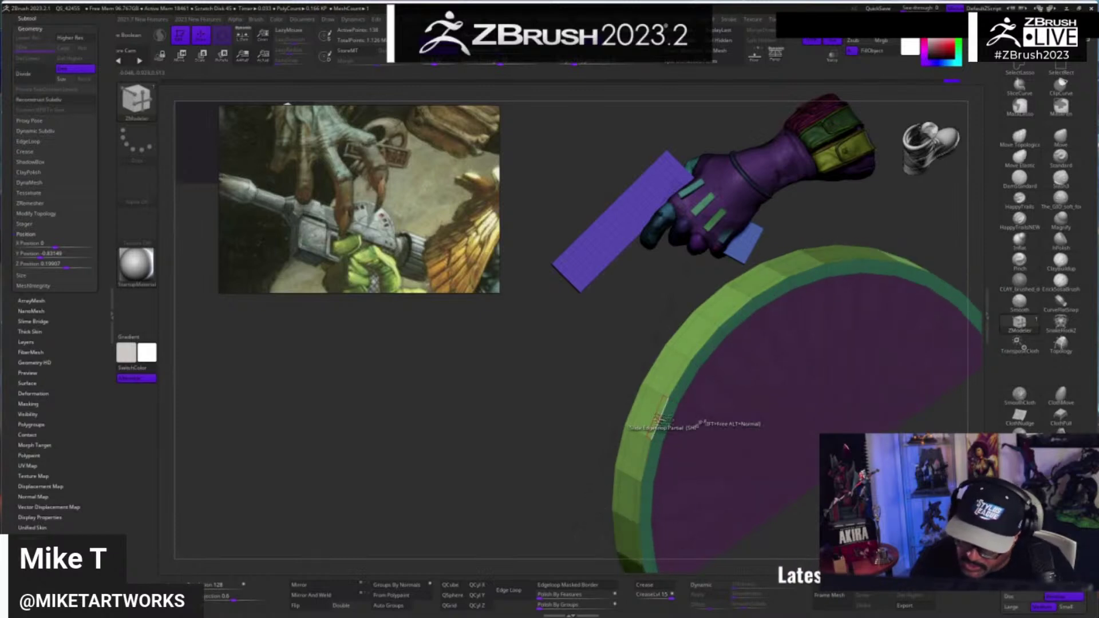
# - Set the edge action to Bevel with the EdgeLoop Partial target and bevel the half disc's rim edge into a thin strip
pyautogui.press('space')
pyautogui.click(574, 339)
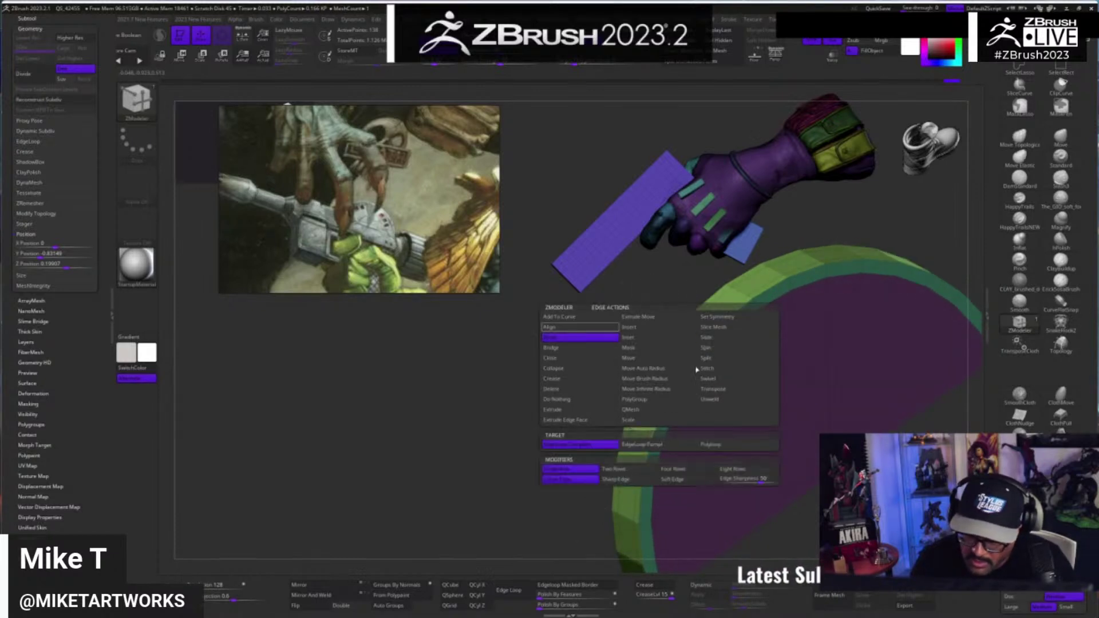
pyautogui.click(673, 446)
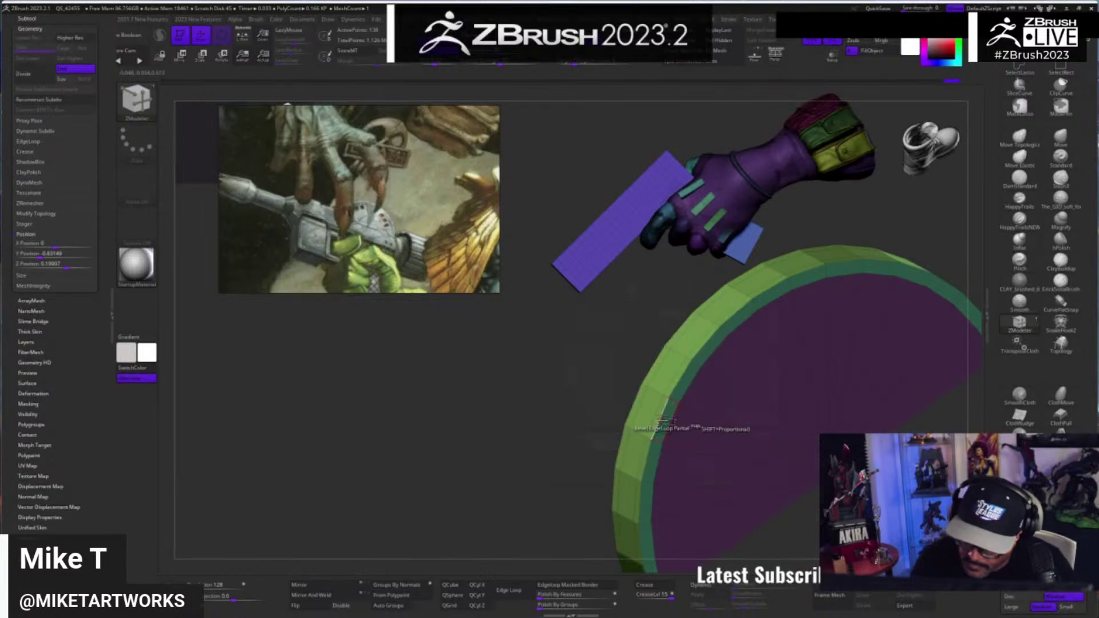
pyautogui.keyDown('alt'); pyautogui.moveTo(670, 420); pyautogui.dragTo(552, 392, button='right'); pyautogui.keyUp('alt')
pyautogui.moveTo(747, 254); pyautogui.dragTo(803, 501, button='right')
pyautogui.moveTo(804, 501)
pyautogui.mouseDown()
pyautogui.moveTo(807, 476)
pyautogui.moveTo(756, 450)
pyautogui.moveTo(803, 503)
pyautogui.mouseUp()
pyautogui.click(601, 405)
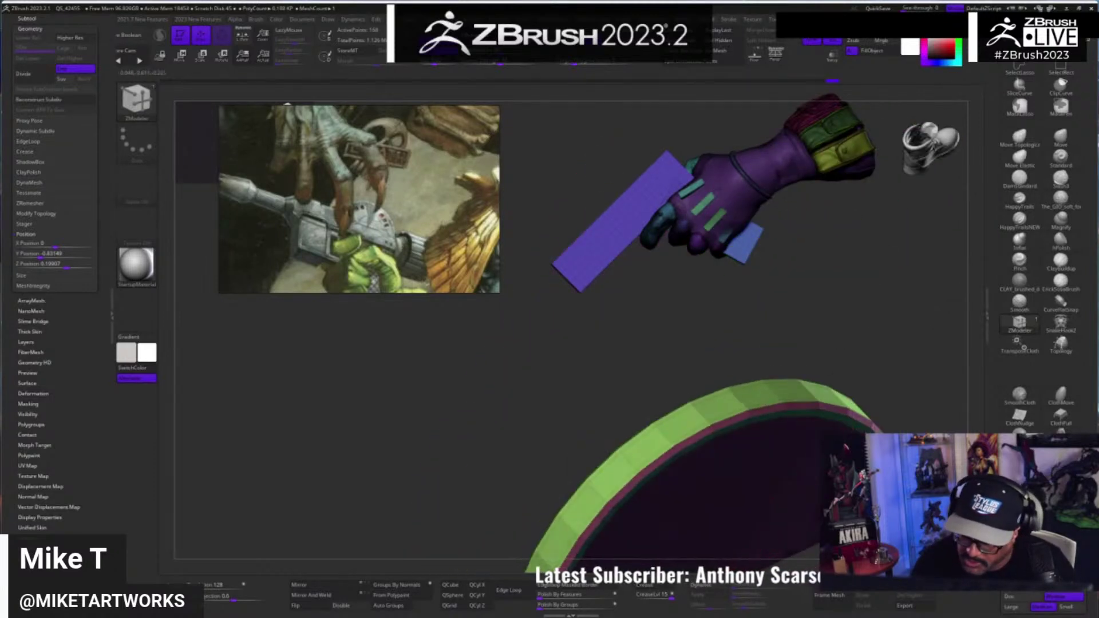
# - Bring back the other gun parts and move the half disc down into the top of the gun body
pyautogui.keyDown('alt'); pyautogui.moveTo(802, 502); pyautogui.dragTo(705, 422, button='right'); pyautogui.keyUp('alt')
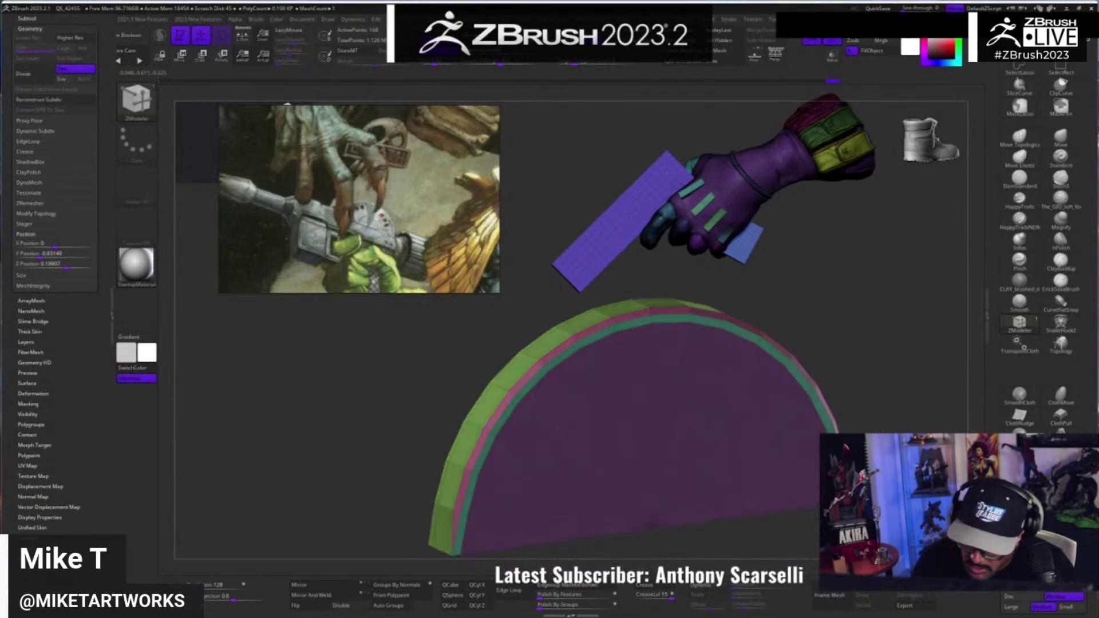
pyautogui.moveTo(870, 438); pyautogui.dragTo(927, 427, button='right')
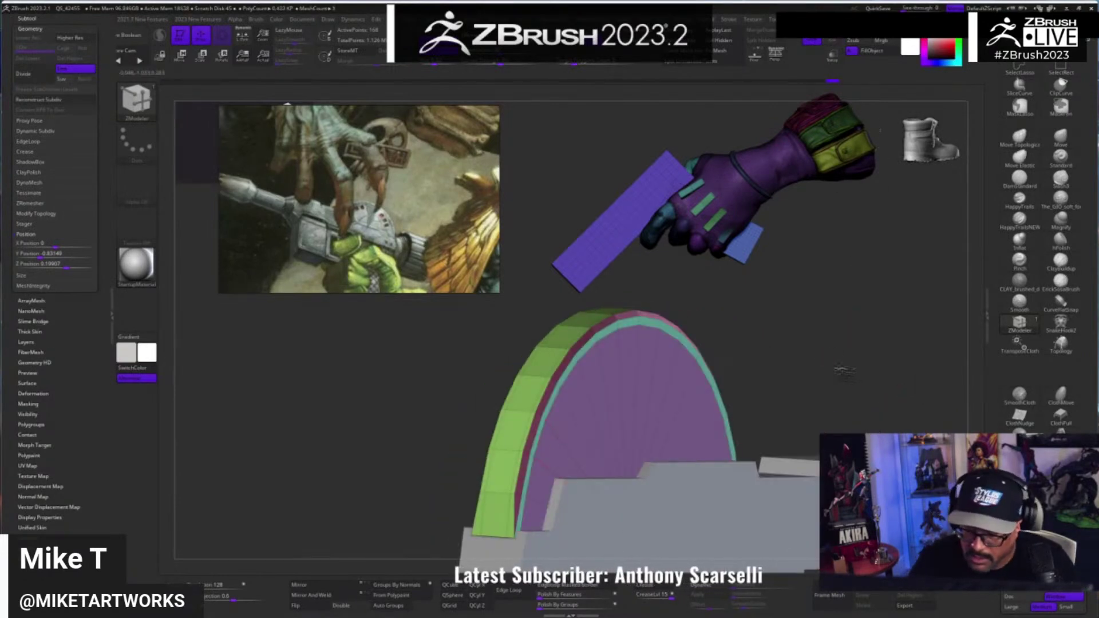
pyautogui.moveTo(844, 371); pyautogui.dragTo(805, 487)
pyautogui.press('w')
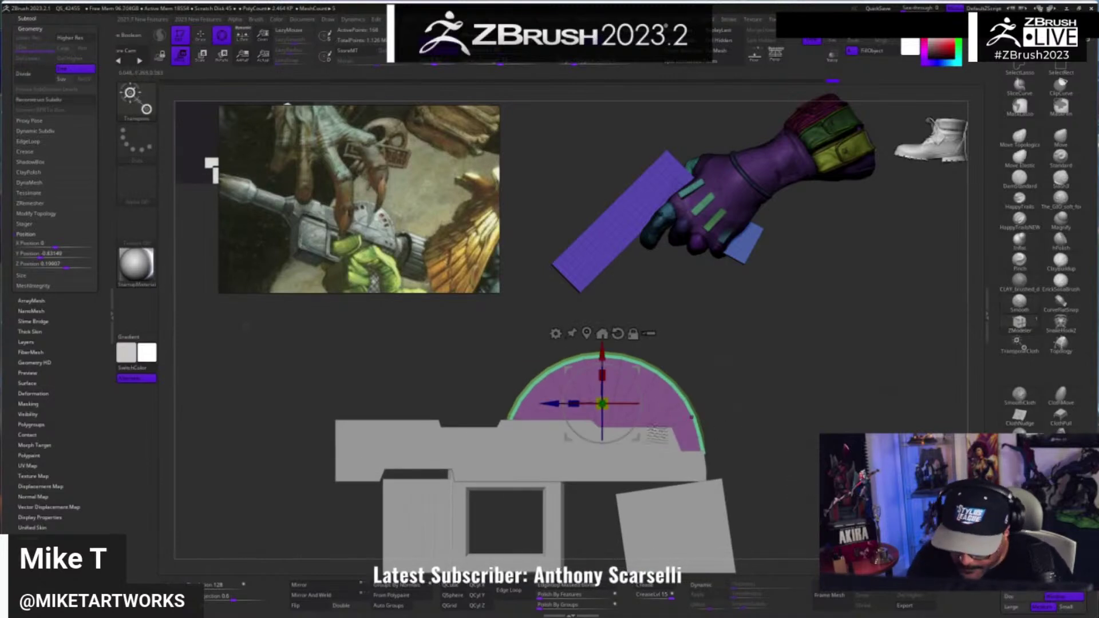
pyautogui.keyDown('alt'); pyautogui.moveTo(602, 404); pyautogui.dragTo(603, 458); pyautogui.keyUp('alt')
pyautogui.moveTo(640, 497); pyautogui.dragTo(643, 498)
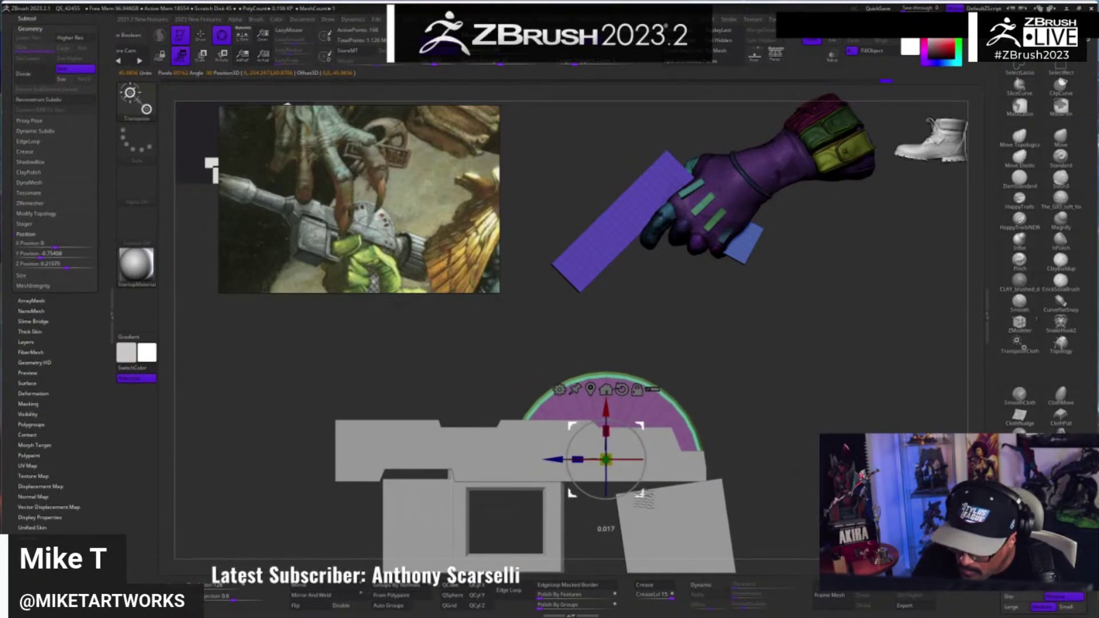
pyautogui.press('q')
pyautogui.press('w')
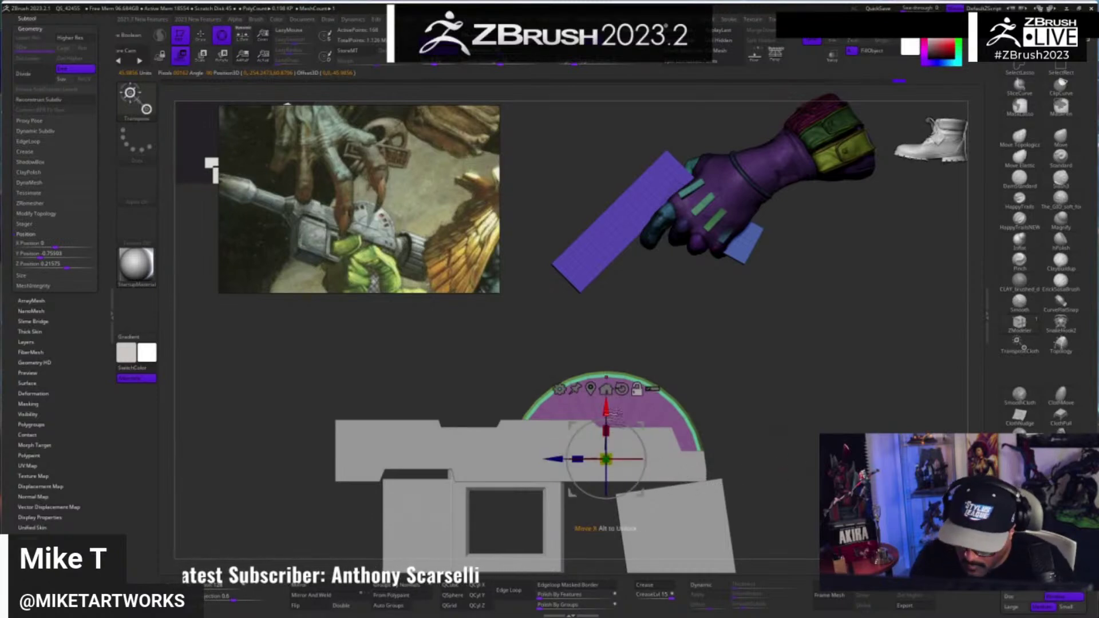
pyautogui.keyDown('alt'); pyautogui.moveTo(609, 411); pyautogui.dragTo(609, 423); pyautogui.keyUp('alt')
pyautogui.moveTo(606, 471); pyautogui.dragTo(612, 467)
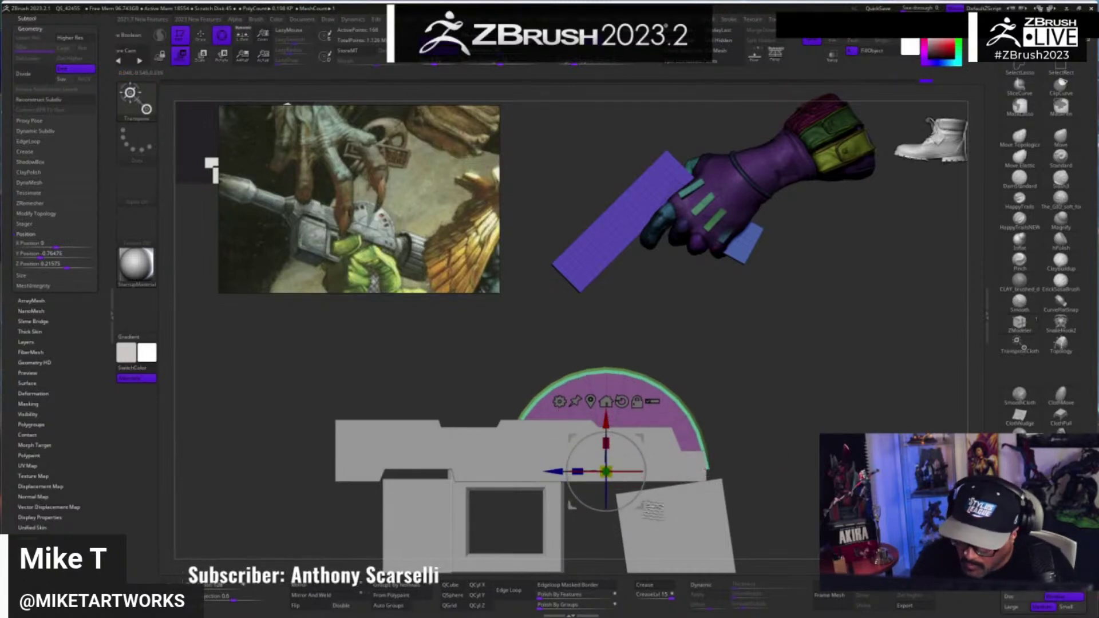
pyautogui.moveTo(641, 507); pyautogui.dragTo(637, 506)
pyautogui.press('q')
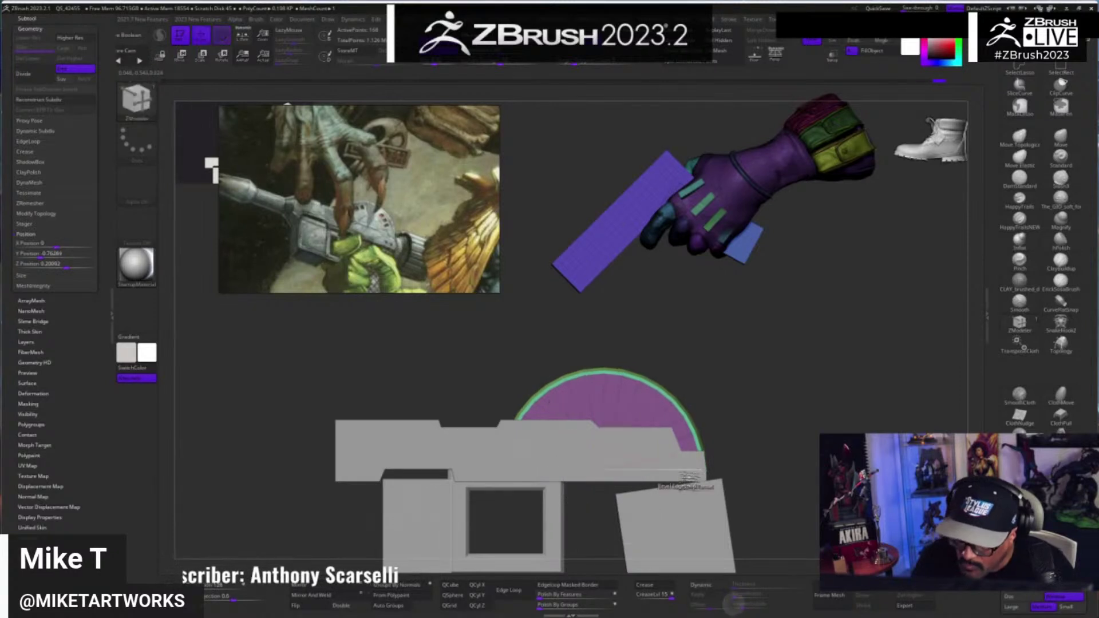
# - Isolate the half disc, set the edge action to Insert and add two concentric edge loops on its face near the rim
pyautogui.keyDown('ctrl'); pyautogui.moveTo(785, 452); pyautogui.dragTo(827, 474, button='right'); pyautogui.keyUp('ctrl')
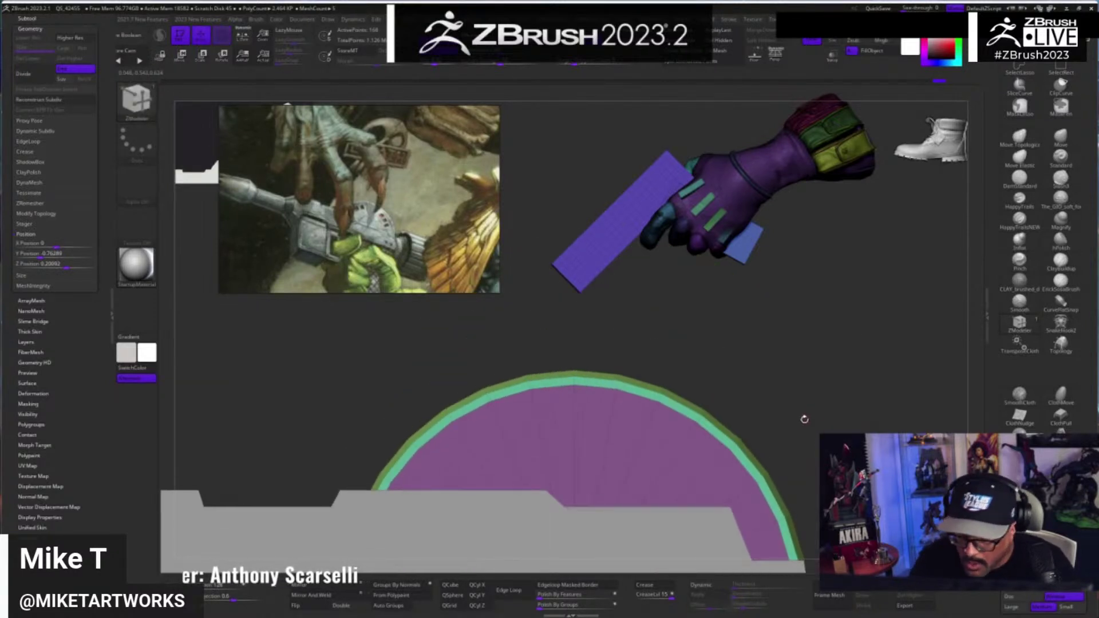
pyautogui.press('ctrl')
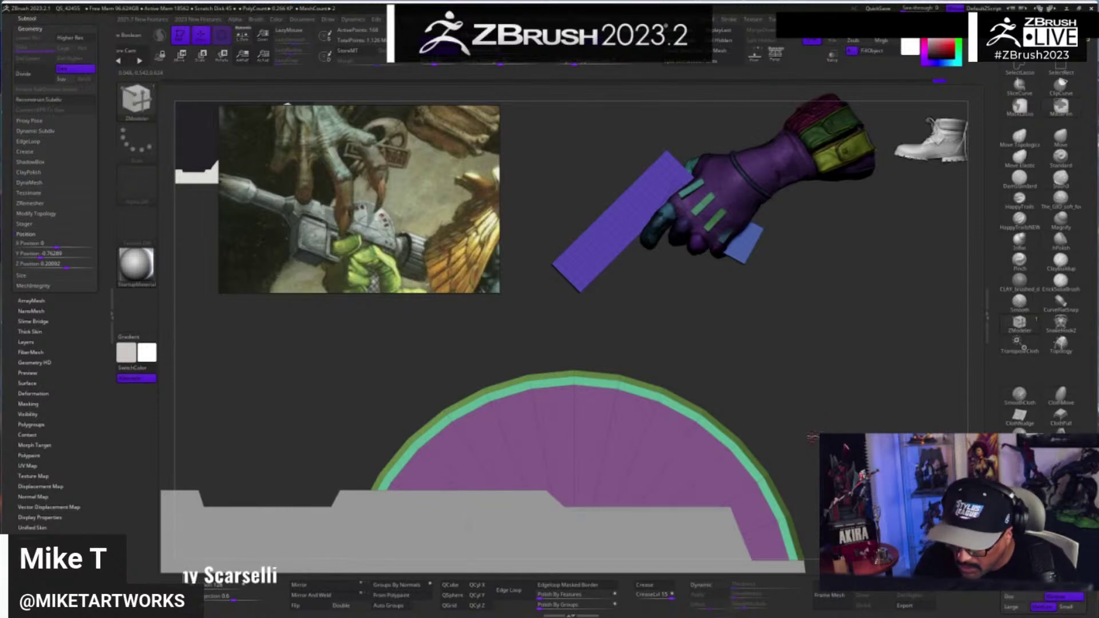
pyautogui.keyDown('alt'); pyautogui.moveTo(813, 438); pyautogui.dragTo(828, 390); pyautogui.keyUp('alt')
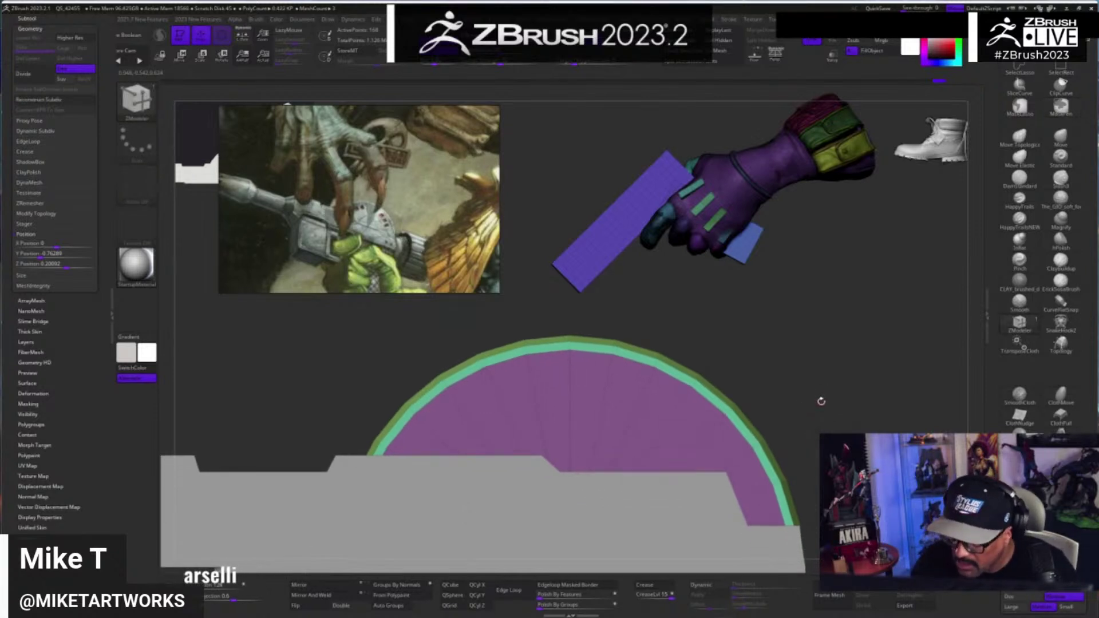
pyautogui.click(832, 40)
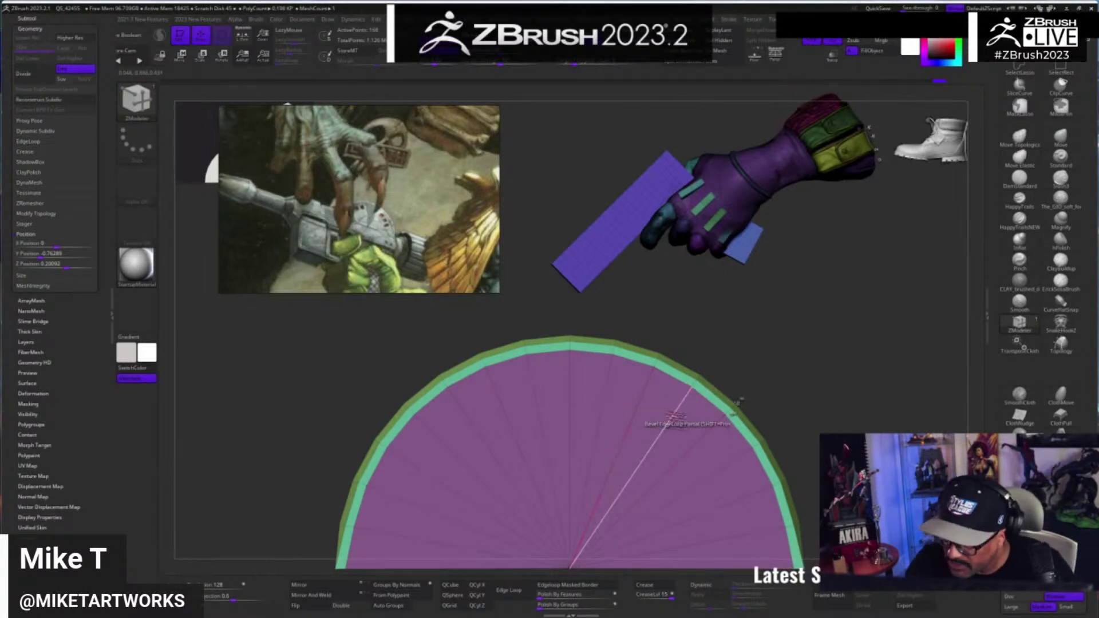
pyautogui.press('space')
pyautogui.click(664, 330)
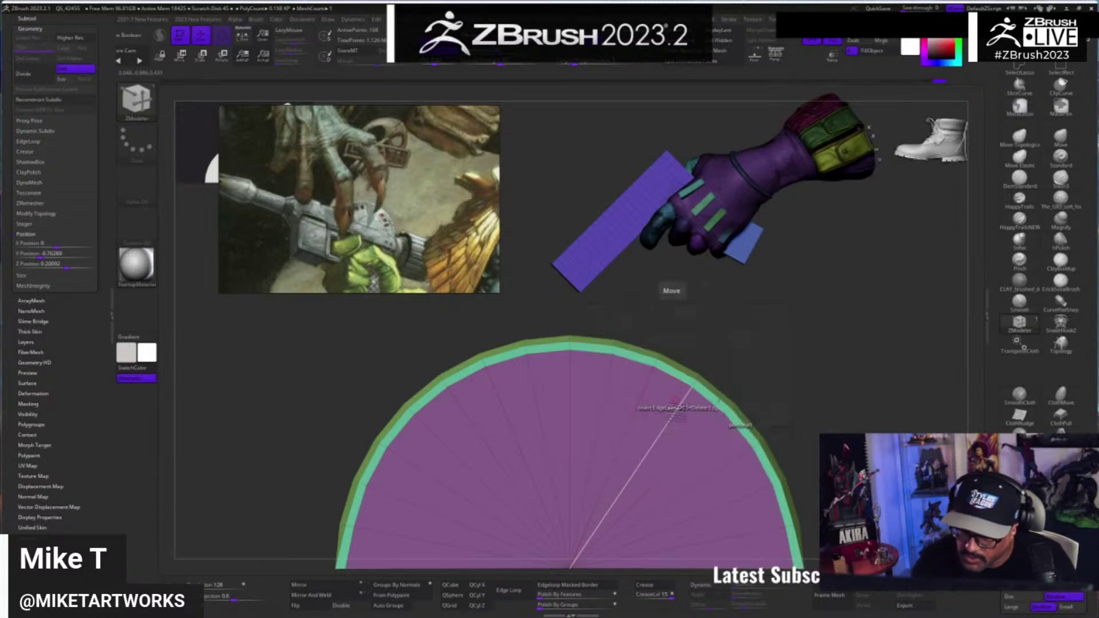
pyautogui.click(691, 404)
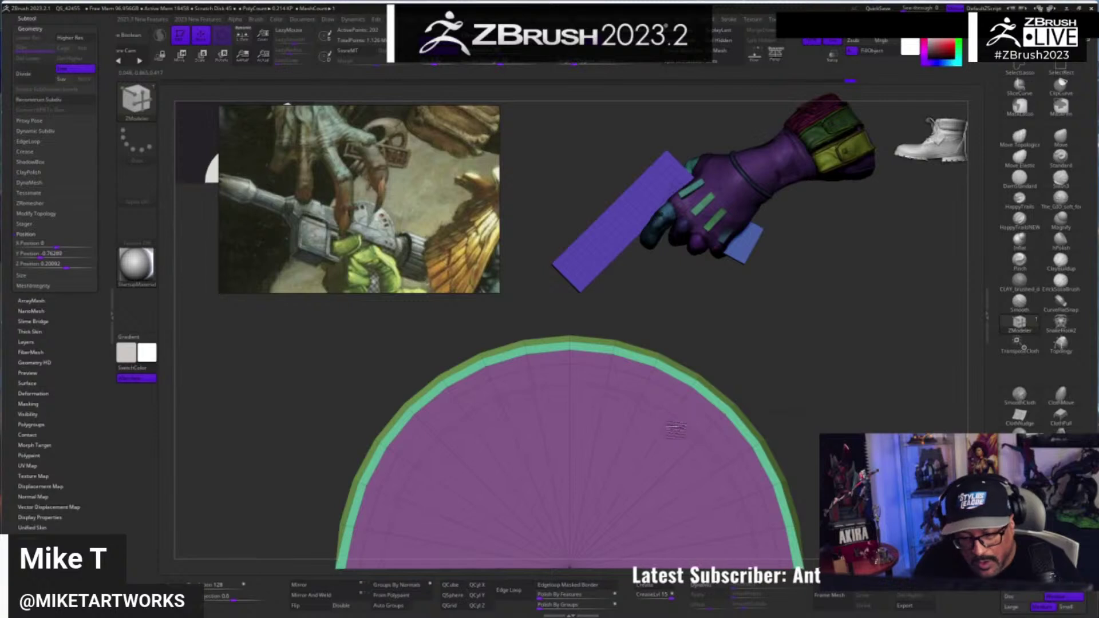
# - Set the polygon action to Inset and try marking two square polygons near the rim, then clear the marks
pyautogui.moveTo(833, 425); pyautogui.dragTo(855, 382)
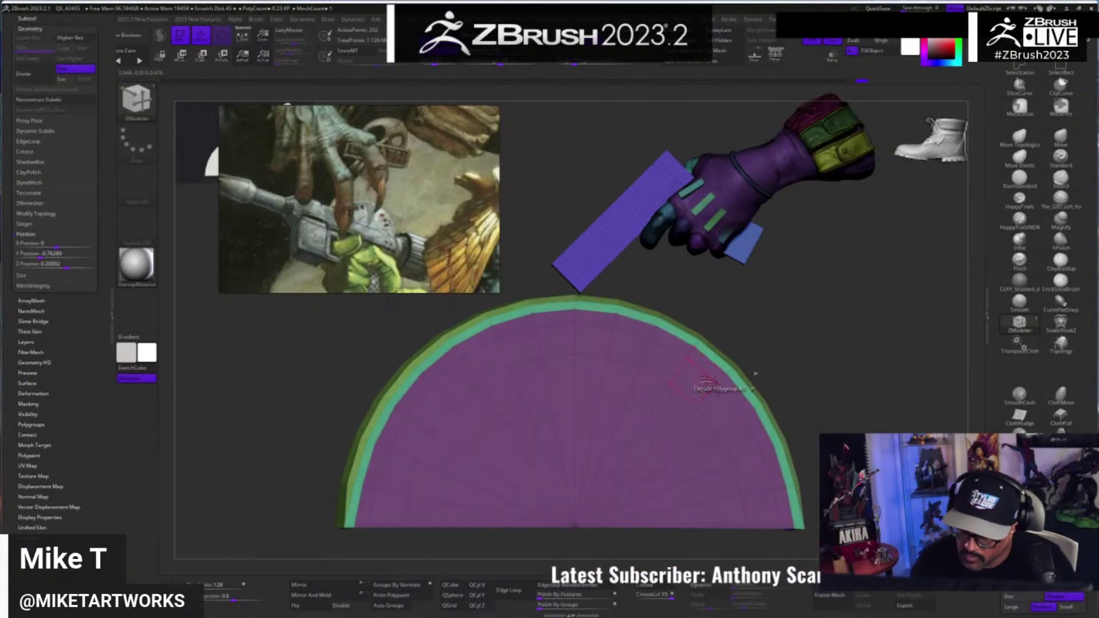
pyautogui.press('space')
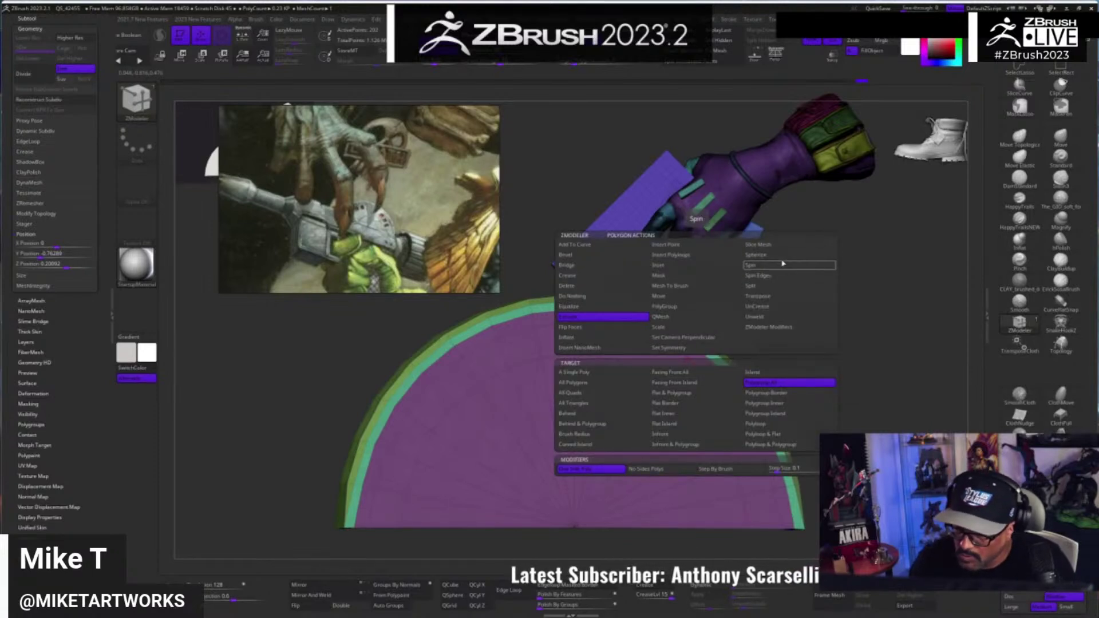
pyautogui.click(680, 266)
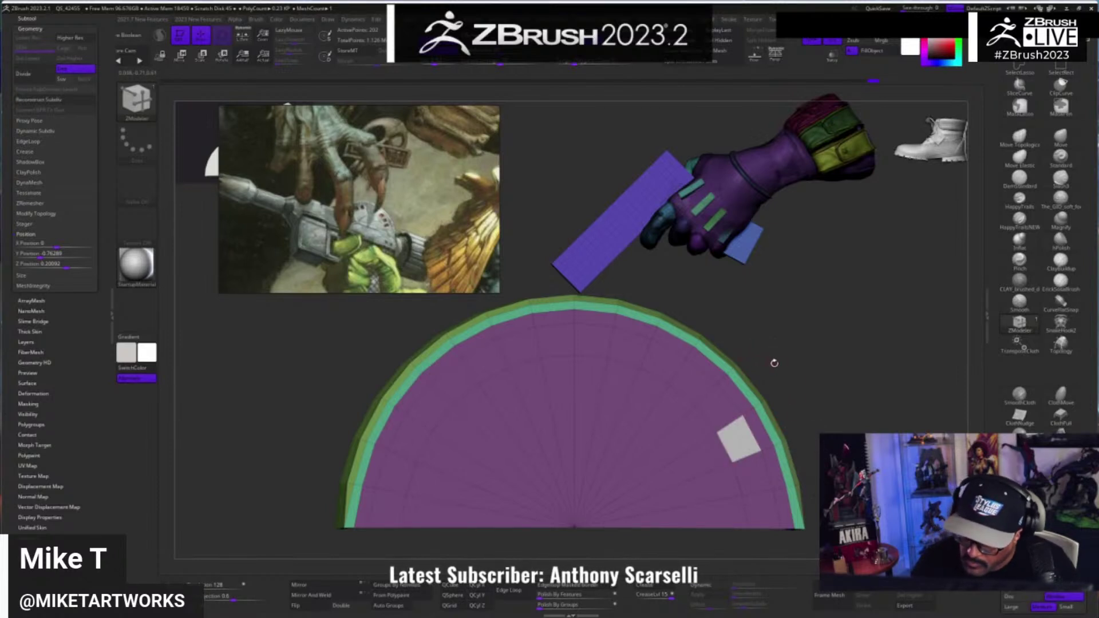
pyautogui.click(694, 384)
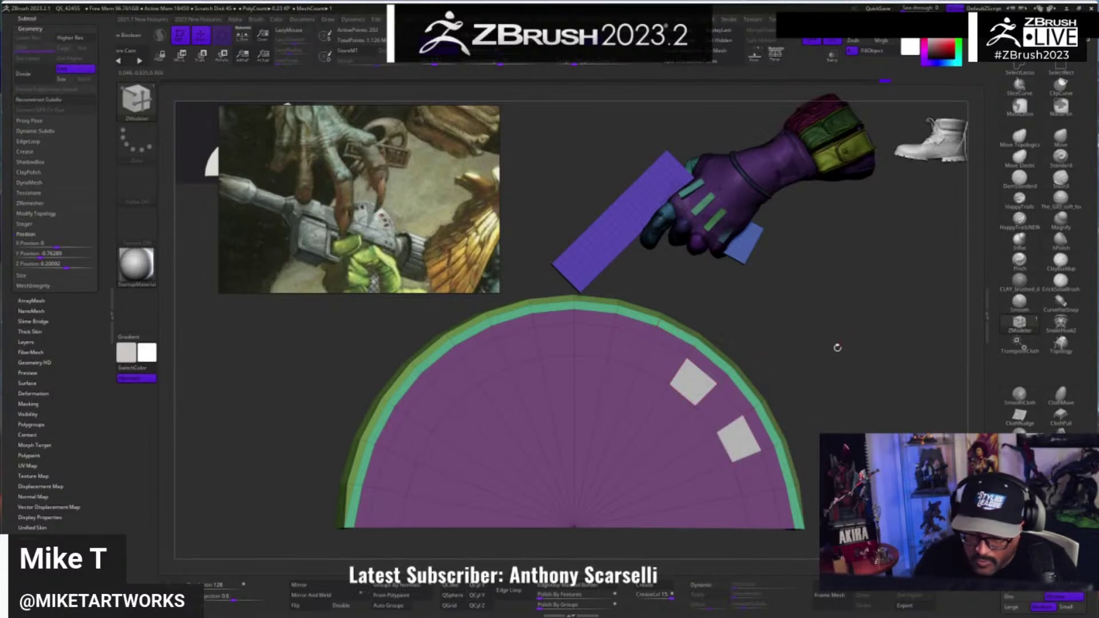
pyautogui.press('ctrl')
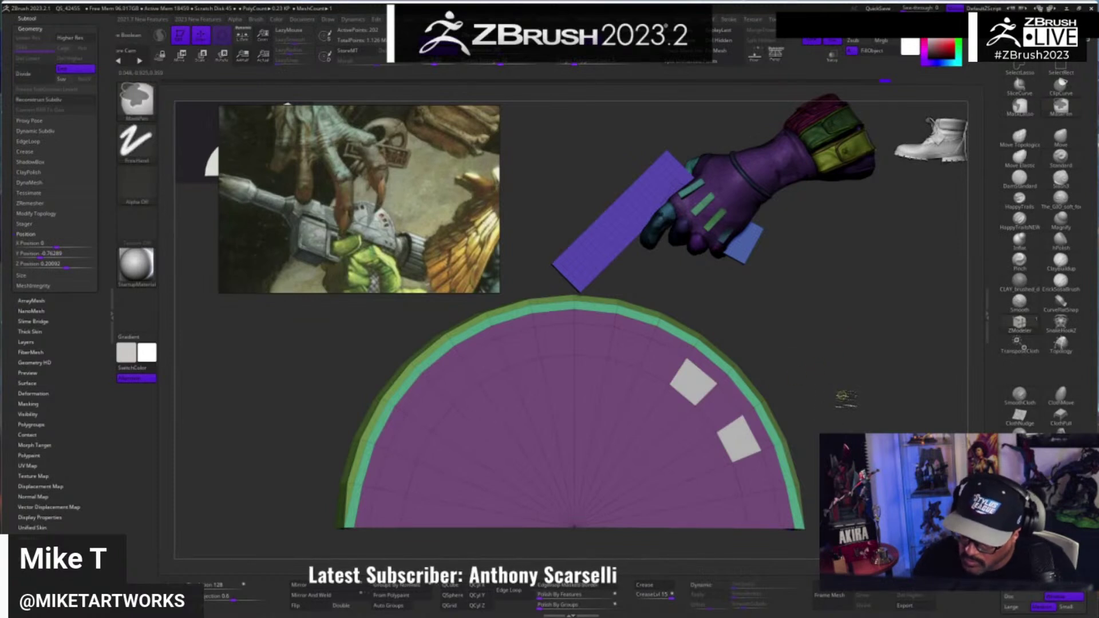
pyautogui.keyDown('alt'); pyautogui.click(747, 442); pyautogui.keyUp('alt')
pyautogui.keyDown('alt'); pyautogui.click(693, 385); pyautogui.keyUp('alt')
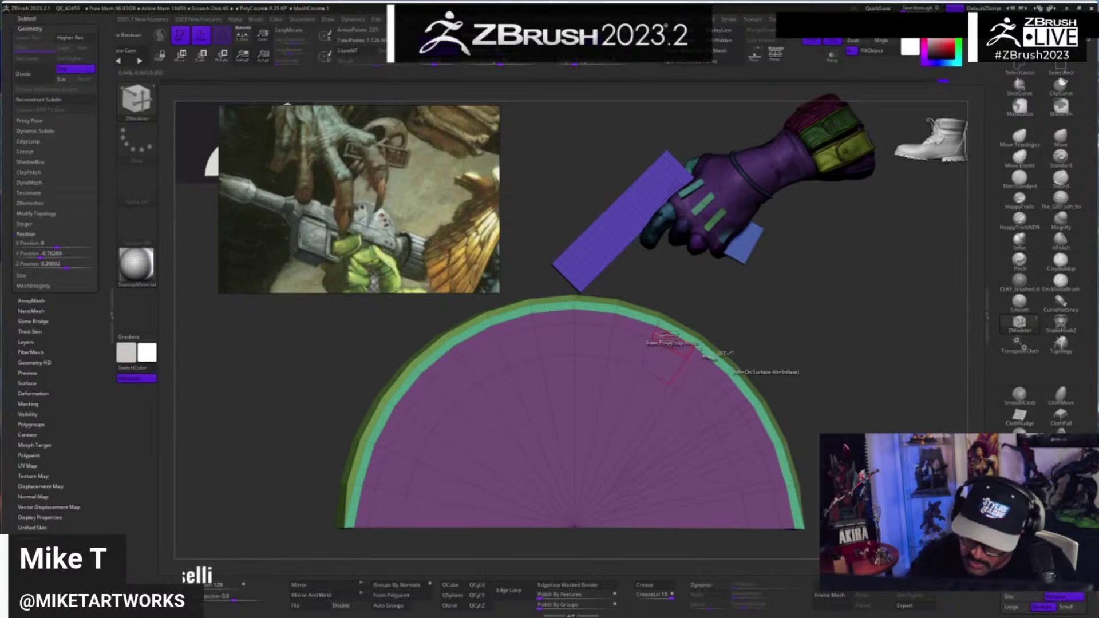
# - Mark a row of three separate radial slot polygons on the disc face near the rim, undoing the misplaced second one
pyautogui.moveTo(842, 412); pyautogui.dragTo(886, 419)
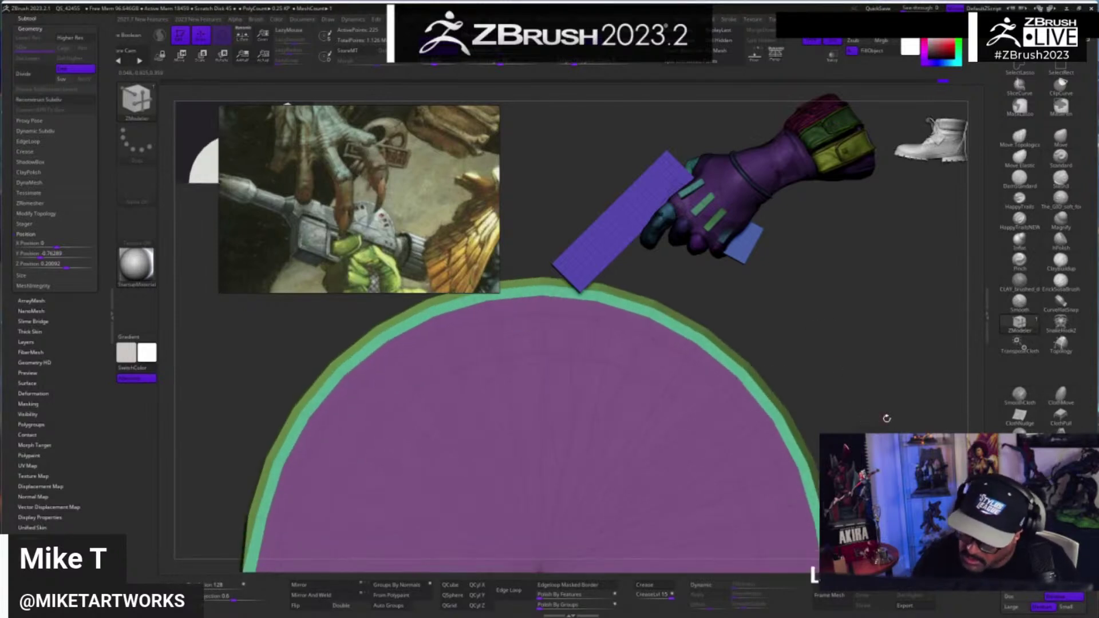
pyautogui.keyDown('alt'); pyautogui.moveTo(844, 381); pyautogui.dragTo(830, 361); pyautogui.keyUp('alt')
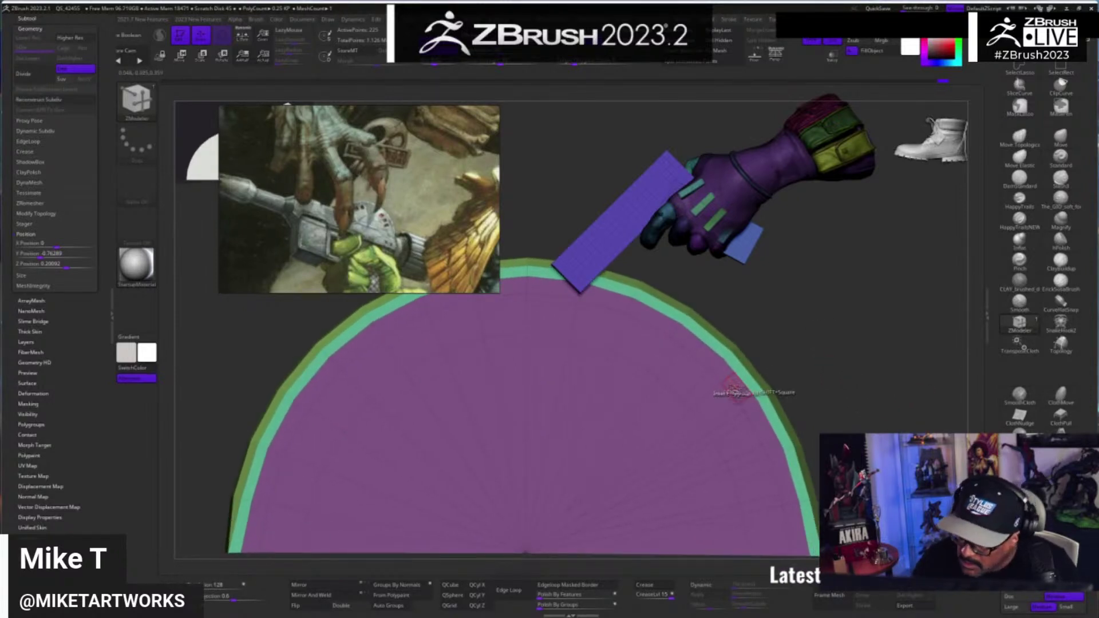
pyautogui.press('space')
pyautogui.click(699, 394)
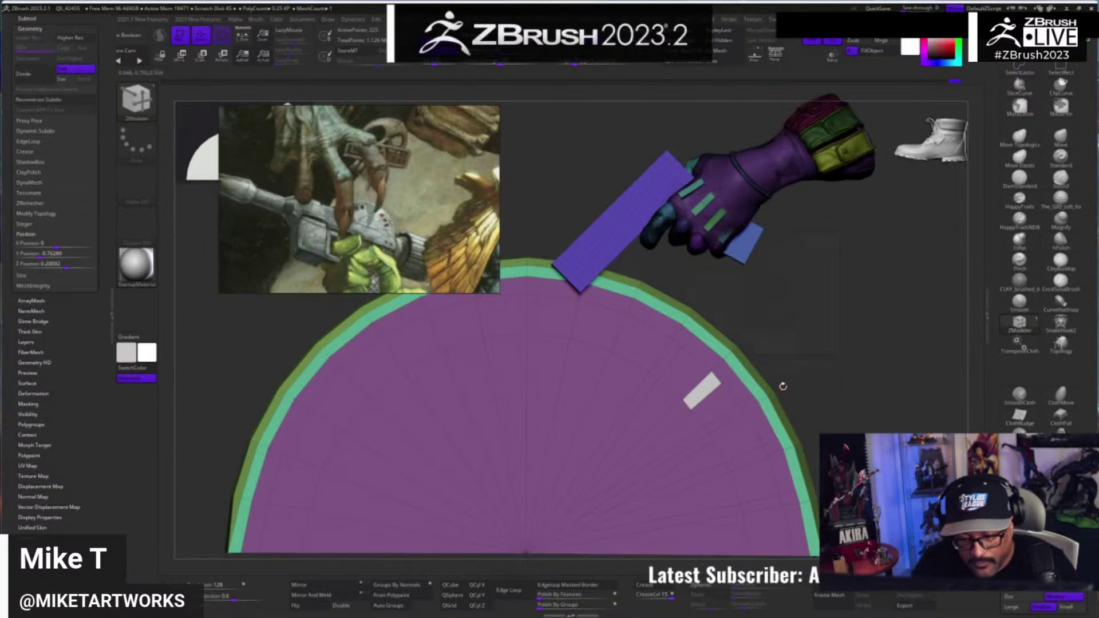
pyautogui.click(664, 360)
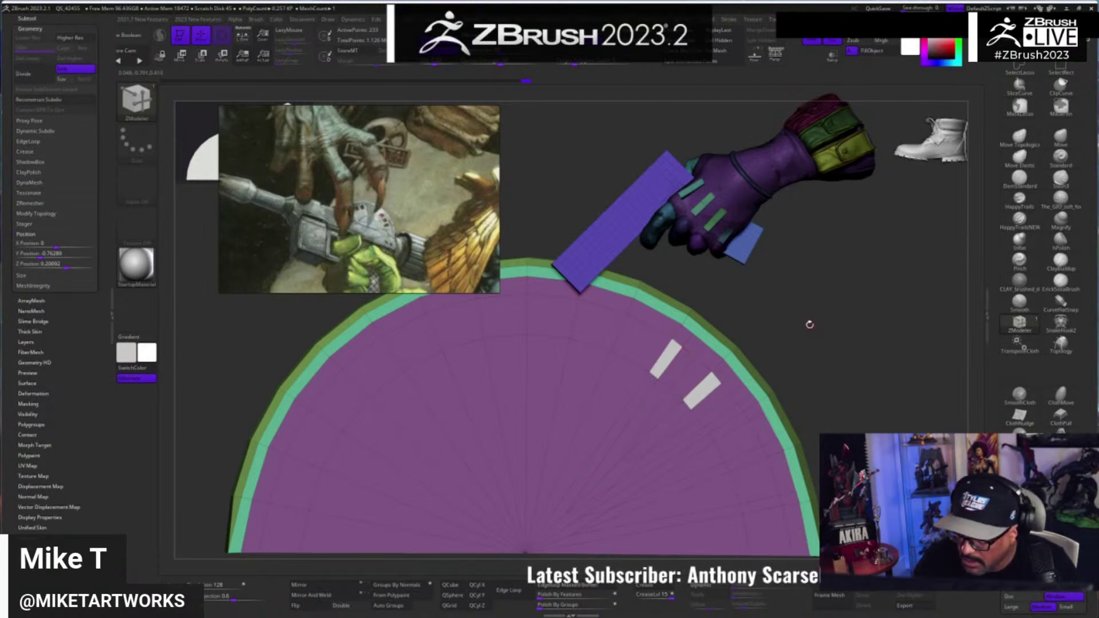
pyautogui.hotkey('ctrl', 'z')
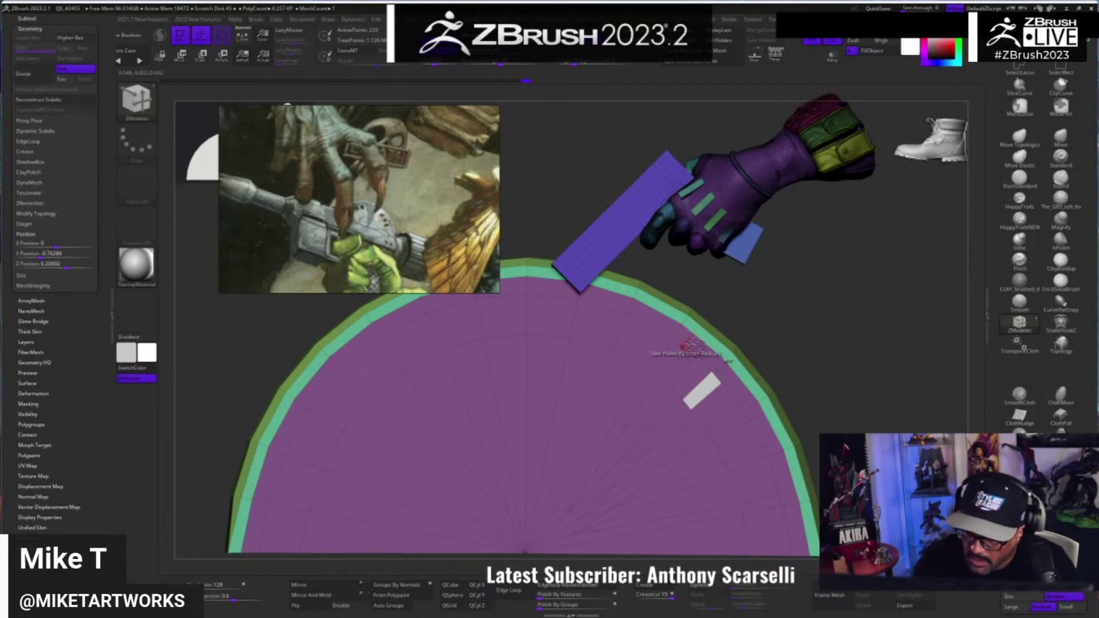
pyautogui.keyDown('alt'); pyautogui.click(689, 361); pyautogui.keyUp('alt')
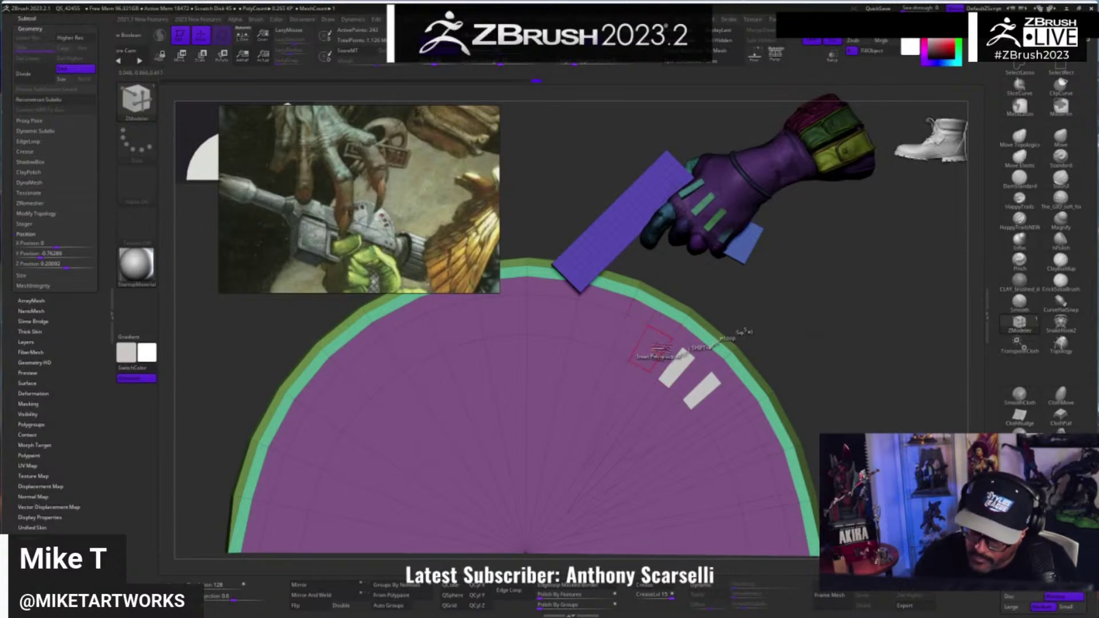
pyautogui.click(655, 347)
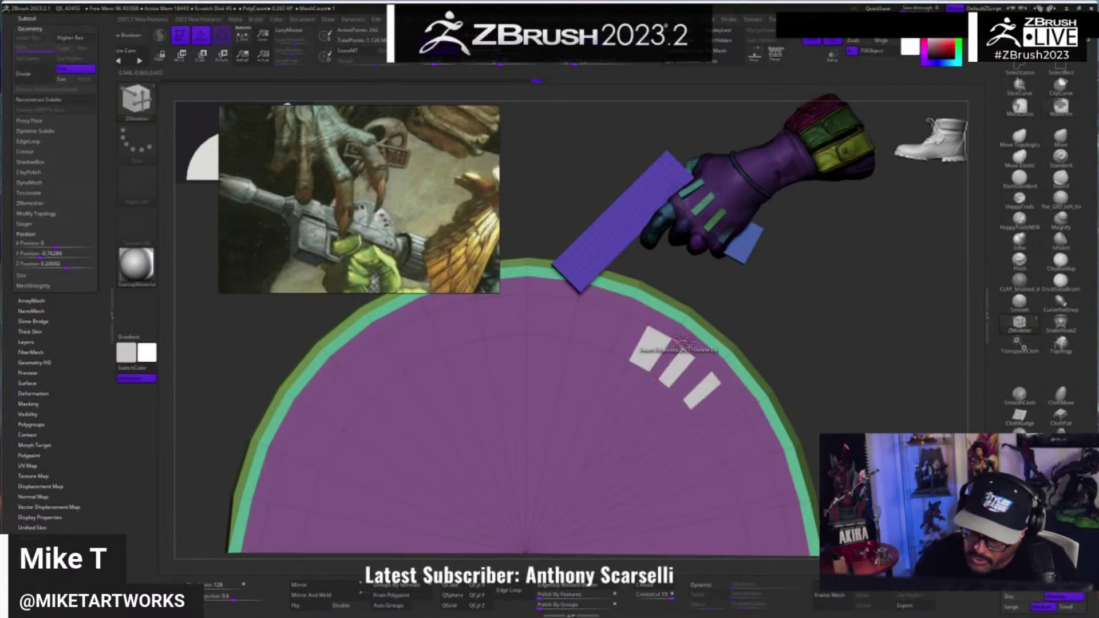
# - Set the ZModeler polygon action to Extrude with the Polygroup All target for the three marked slots
pyautogui.moveTo(844, 407); pyautogui.dragTo(870, 406)
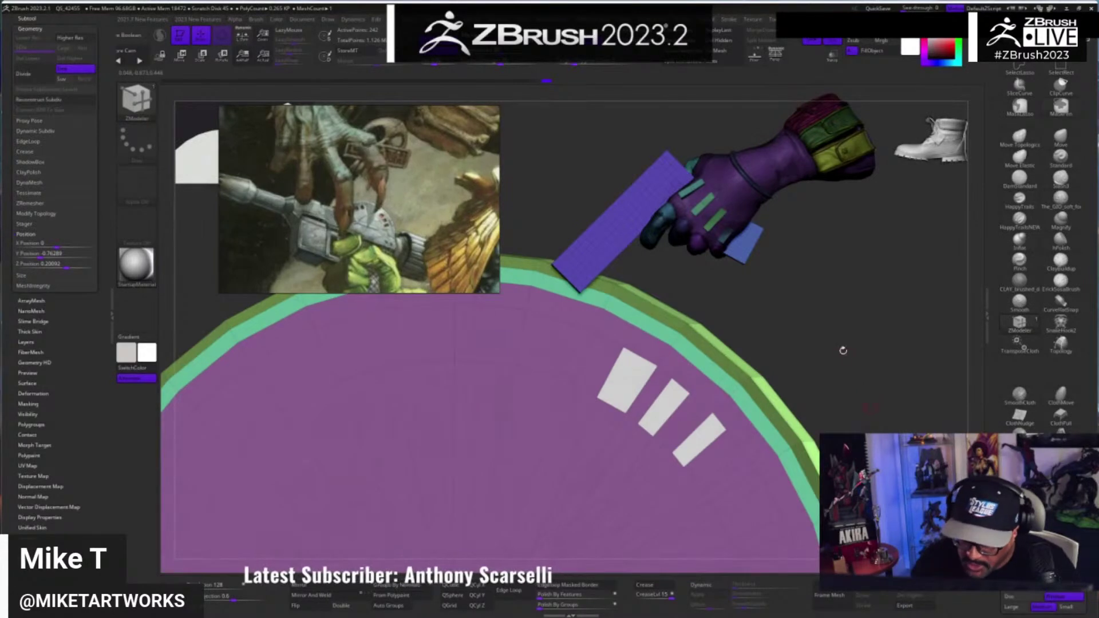
pyautogui.moveTo(844, 351); pyautogui.dragTo(803, 337)
pyautogui.press('space')
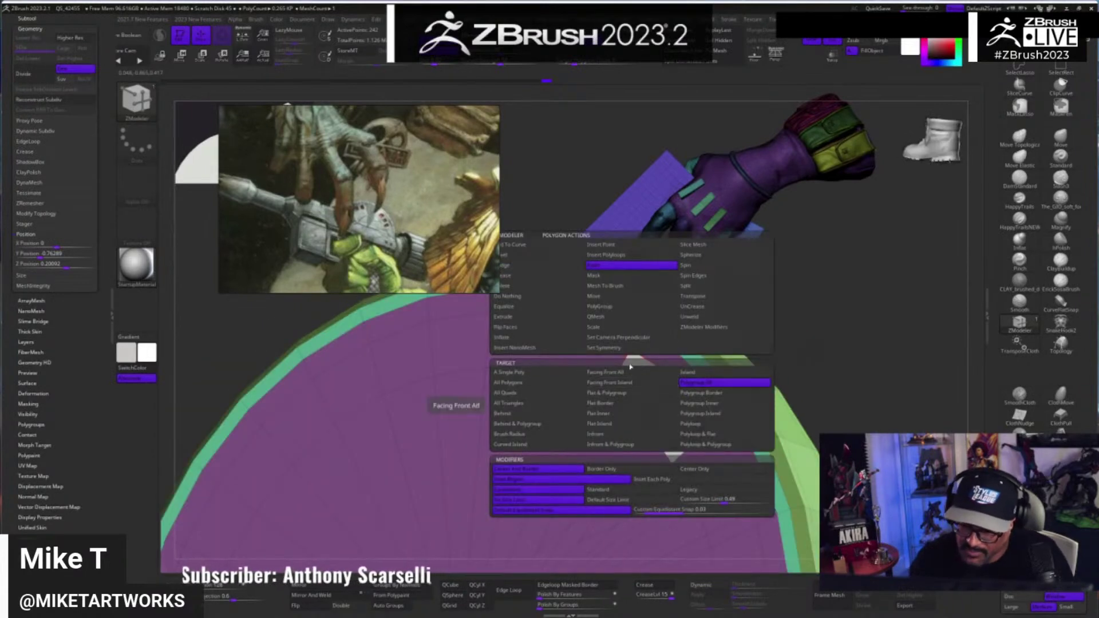
pyautogui.click(504, 316)
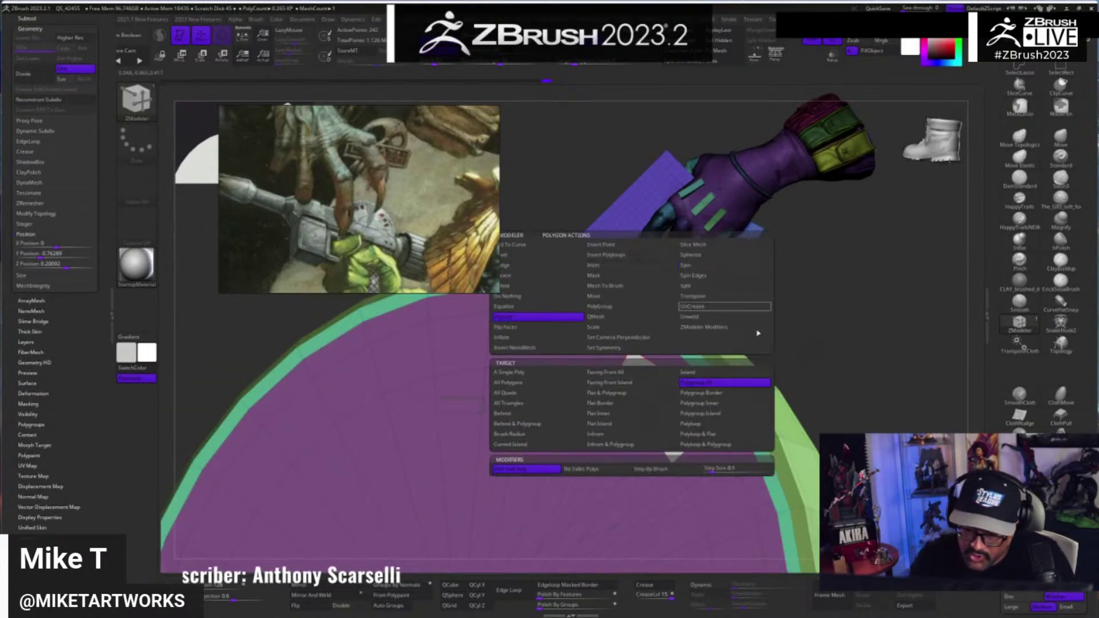
pyautogui.click(725, 384)
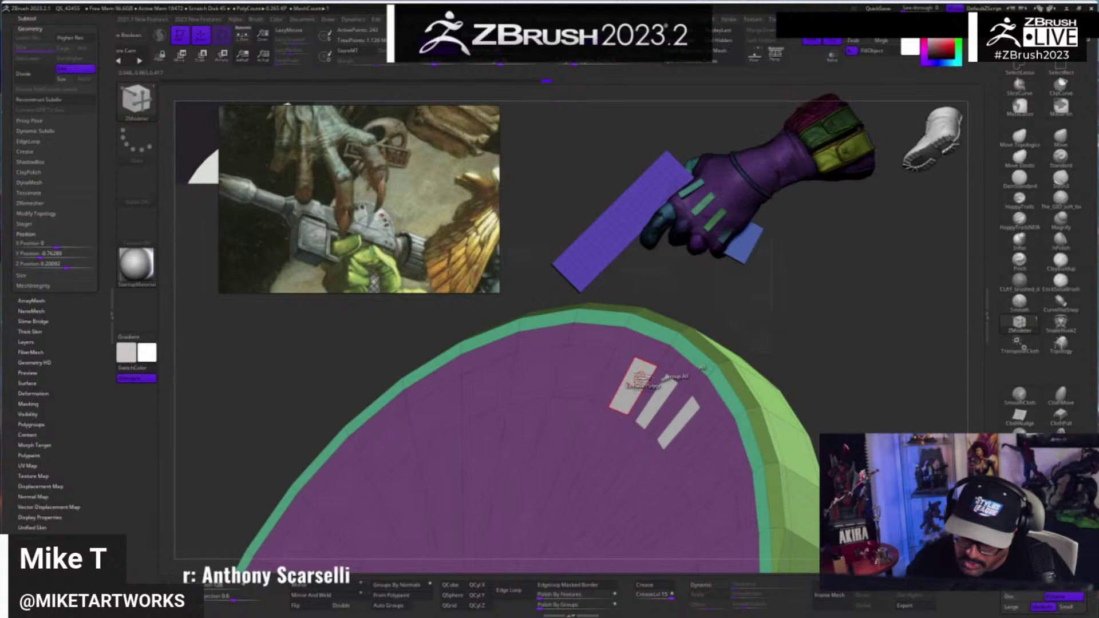
# - Extrude the three marked radial slots inward to recess them into the disc face
pyautogui.moveTo(641, 379); pyautogui.dragTo(654, 388)
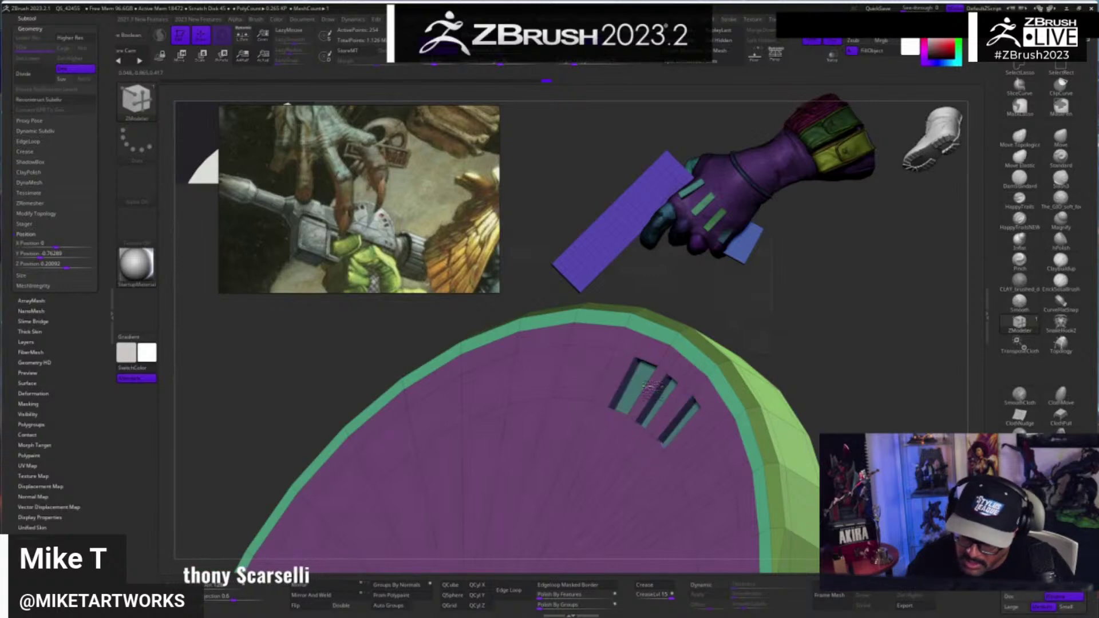
pyautogui.moveTo(875, 354)
pyautogui.mouseDown()
pyautogui.moveTo(893, 392)
pyautogui.moveTo(879, 407)
pyautogui.moveTo(813, 398)
pyautogui.moveTo(784, 371)
pyautogui.moveTo(816, 362)
pyautogui.moveTo(832, 378)
pyautogui.moveTo(896, 378)
pyautogui.moveTo(896, 402)
pyautogui.moveTo(907, 393)
pyautogui.moveTo(808, 384)
pyautogui.moveTo(854, 365)
pyautogui.mouseUp()
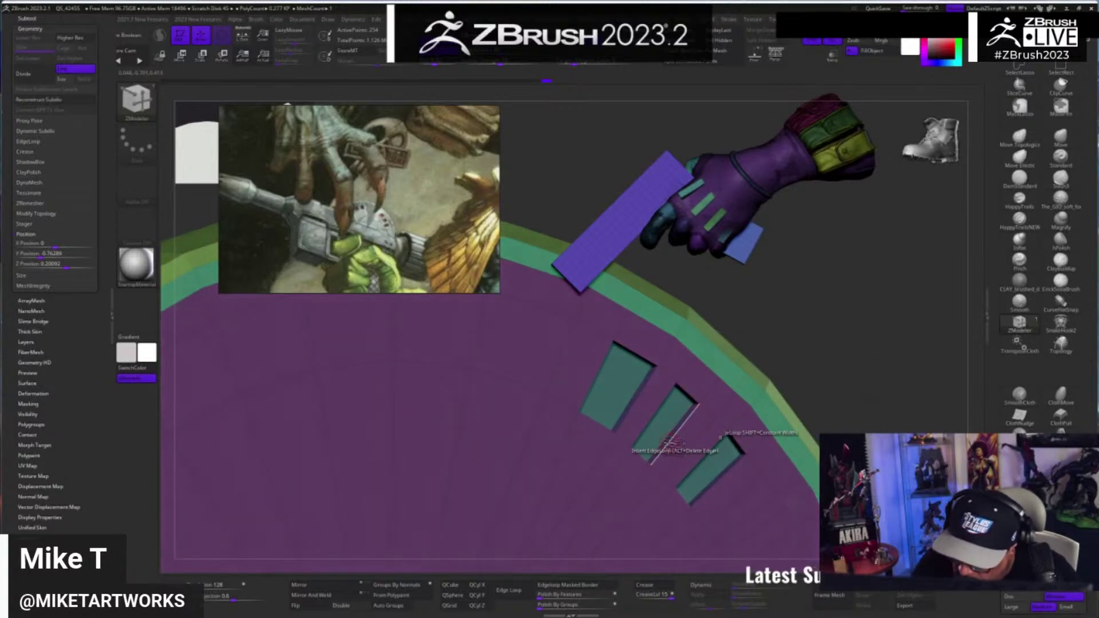
# - Set the ZModeler edge action to Bevel and bevel the opening edge of the middle slot
pyautogui.press('space')
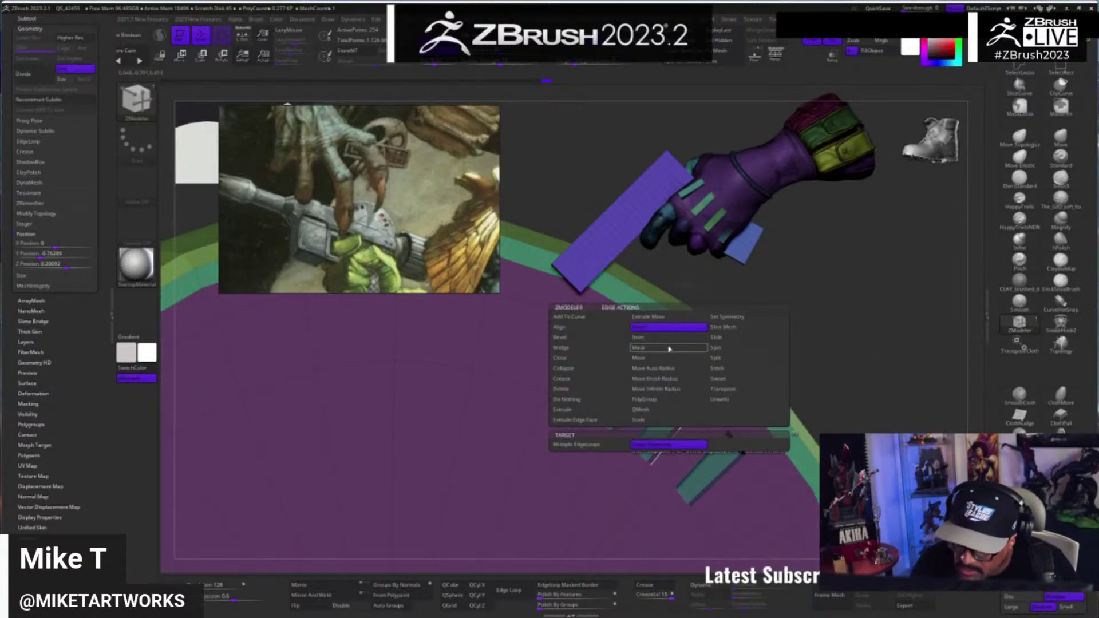
pyautogui.click(560, 337)
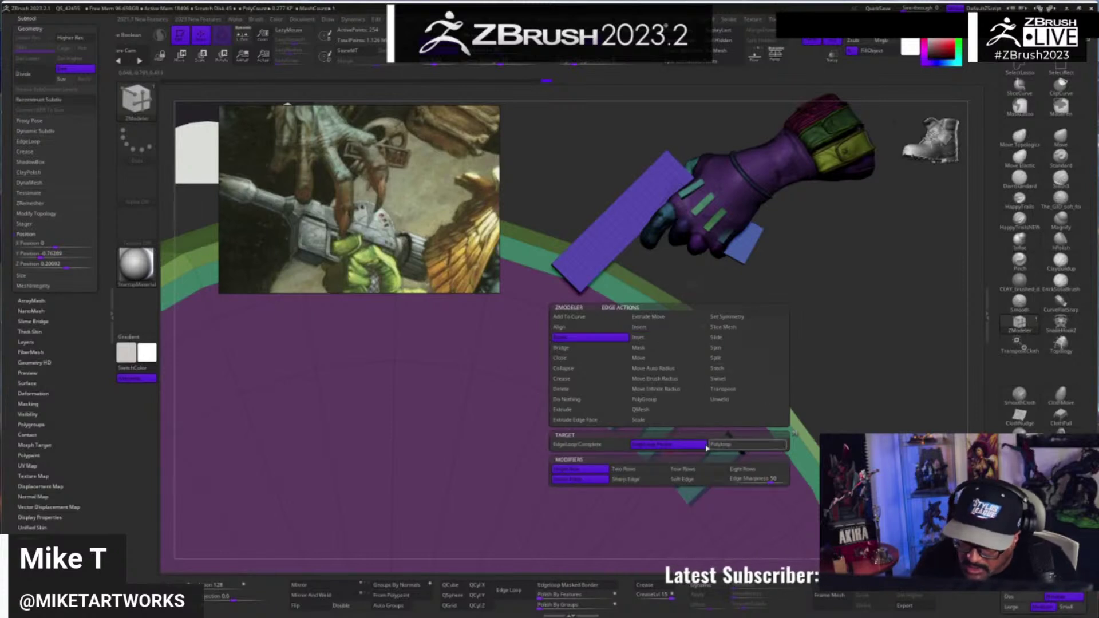
pyautogui.click(739, 446)
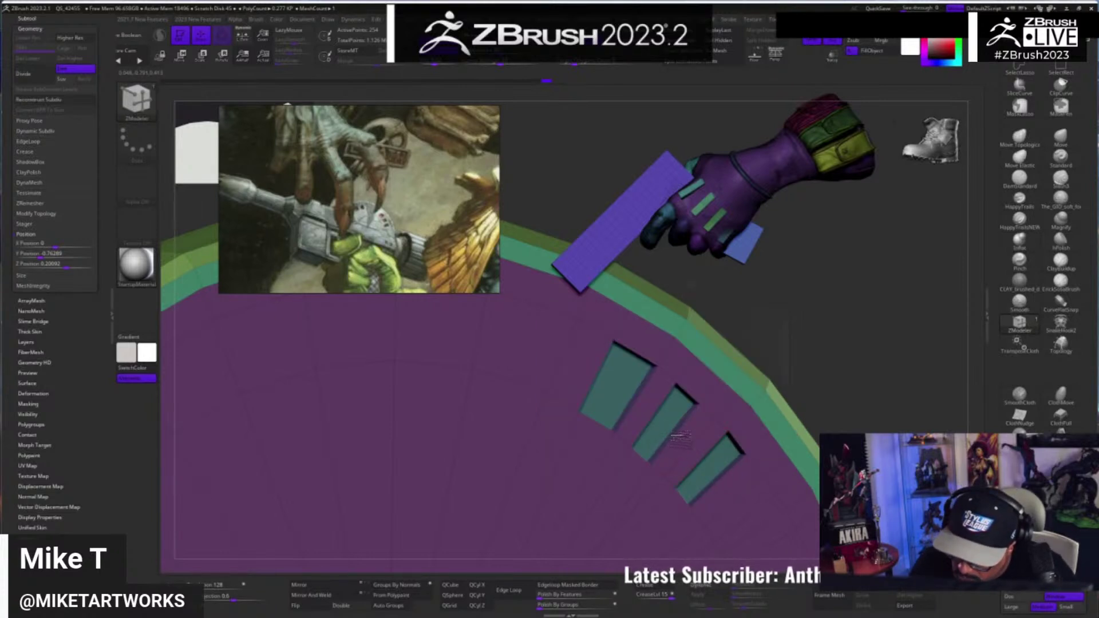
pyautogui.moveTo(793, 321); pyautogui.dragTo(857, 302)
pyautogui.press('space')
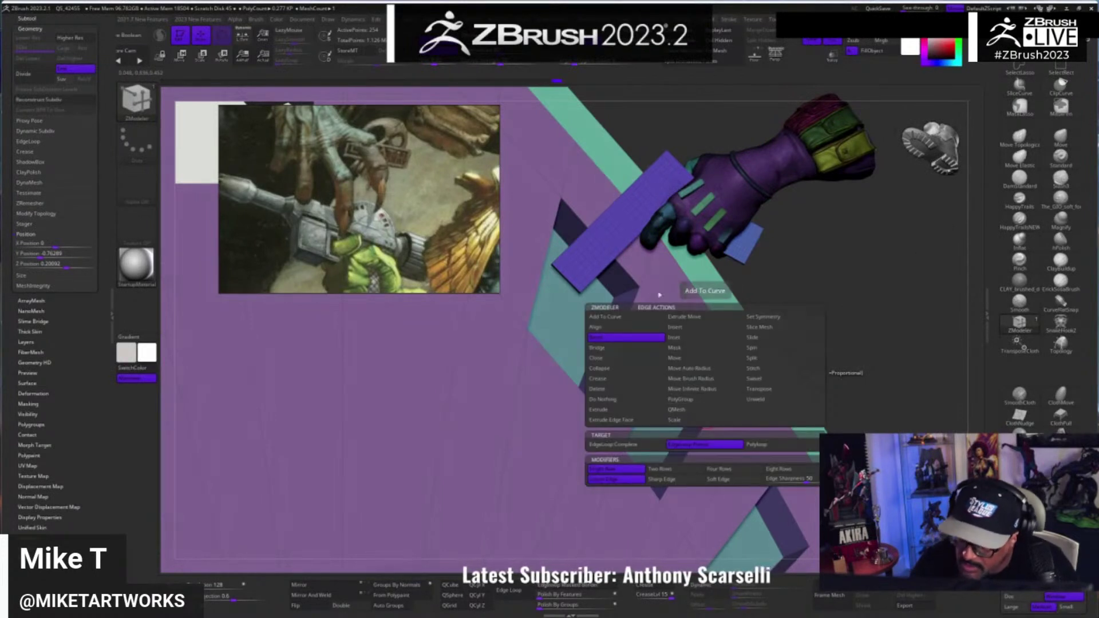
pyautogui.click(730, 395)
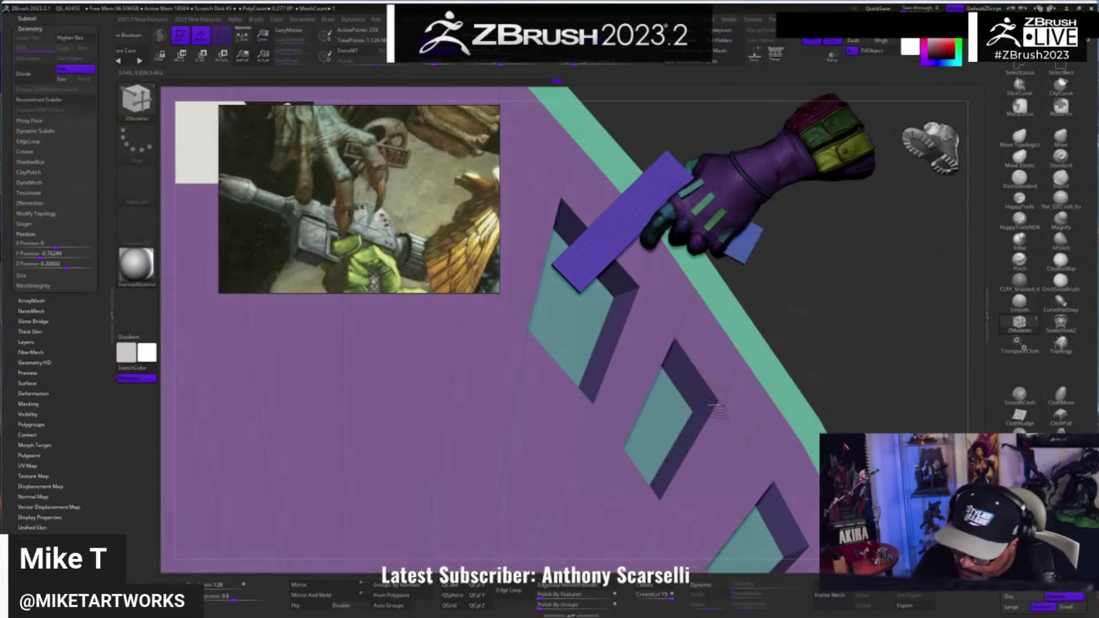
pyautogui.click(717, 400)
# - Set the polygon action to PolyGroup and give the bevelled border of the middle slot its own polygroup
pyautogui.moveTo(720, 399); pyautogui.dragTo(899, 366, button='right')
pyautogui.keyDown('shift'); pyautogui.moveTo(895, 286); pyautogui.dragTo(888, 279, button='right'); pyautogui.keyUp('shift')
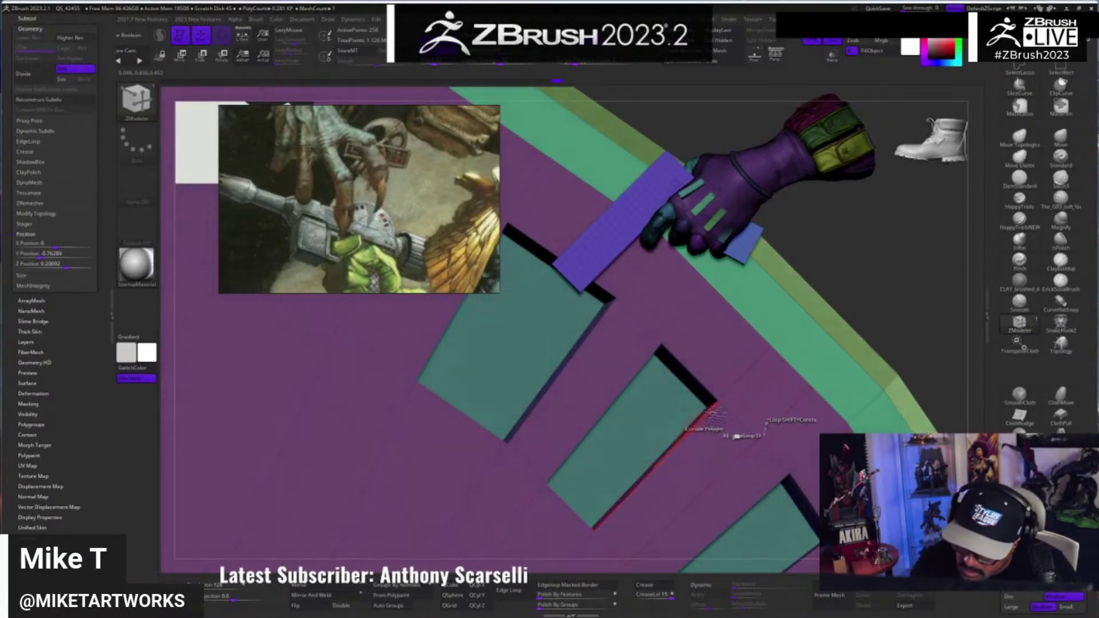
pyautogui.moveTo(723, 430); pyautogui.dragTo(773, 371, button='right')
pyautogui.press('space')
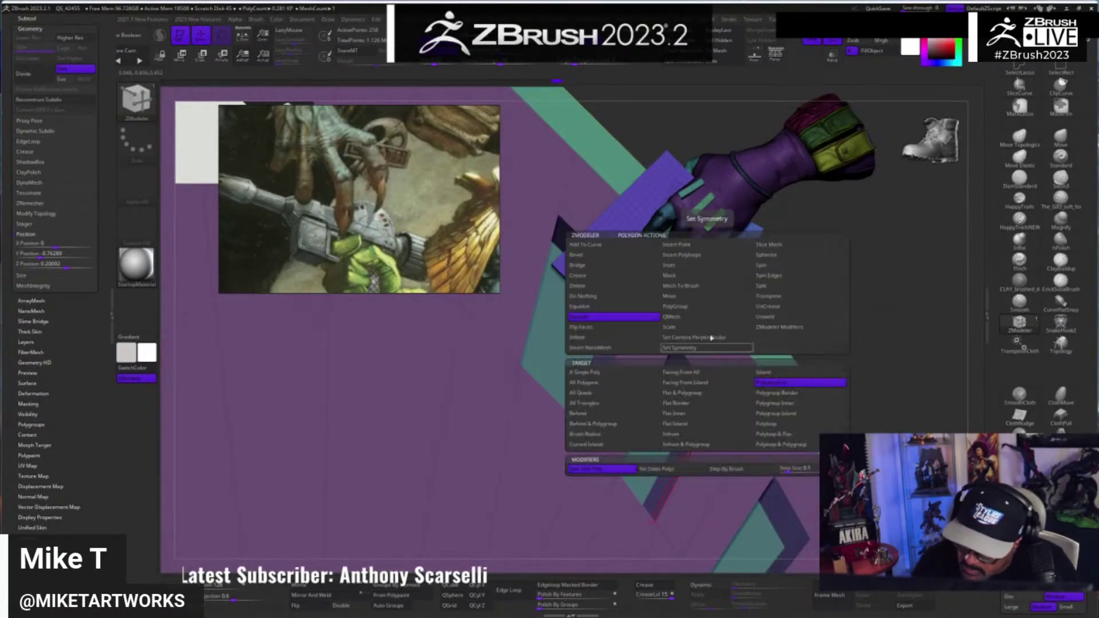
pyautogui.click(707, 306)
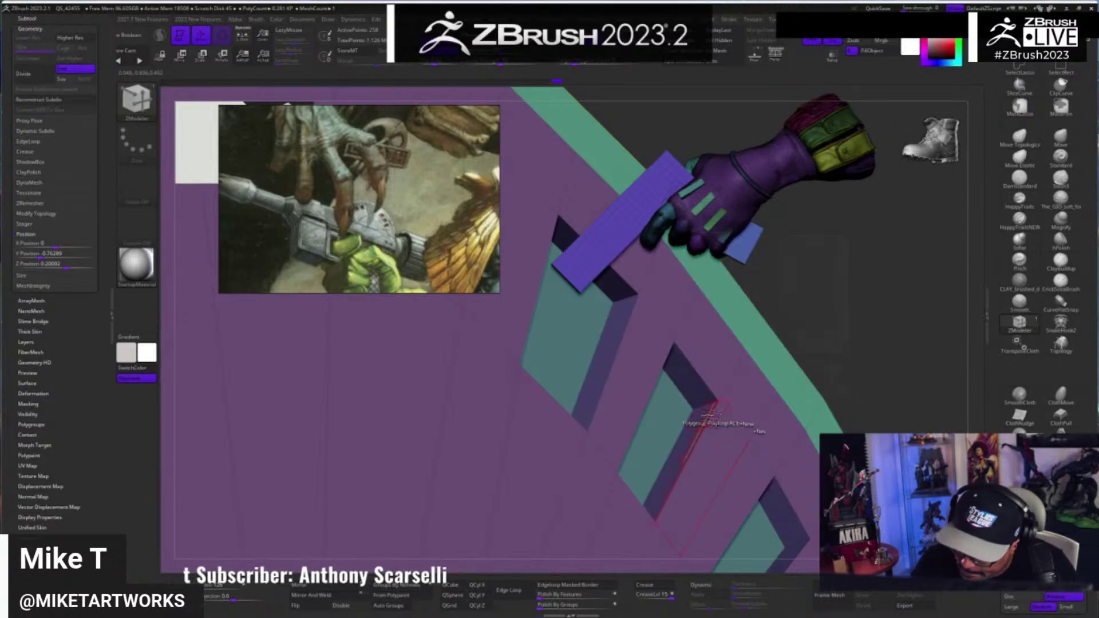
pyautogui.click(712, 413)
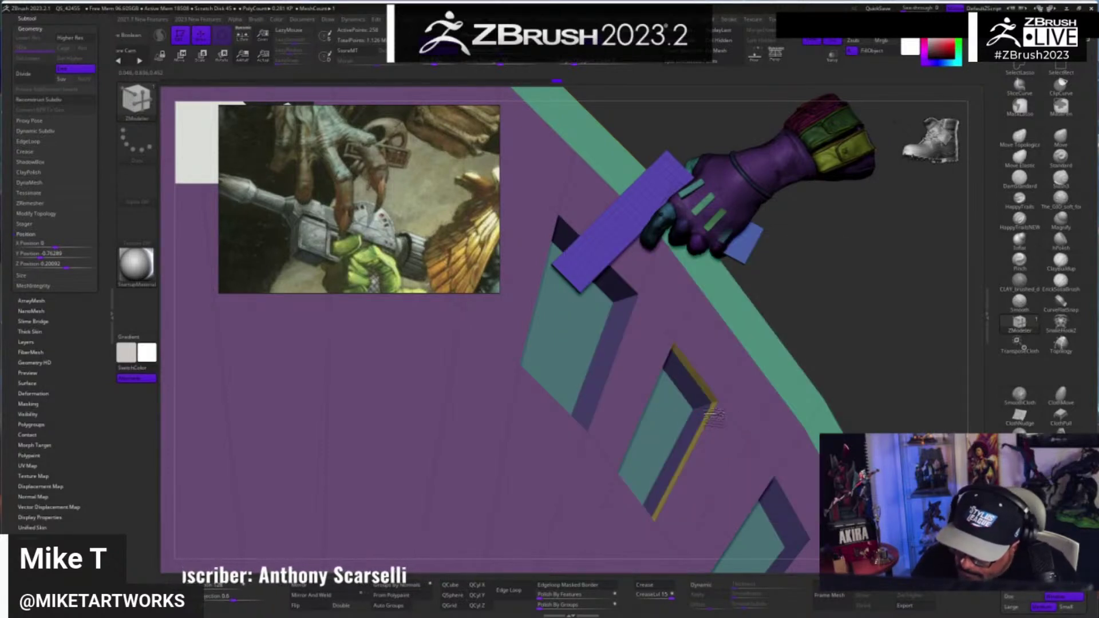
# - Set the edge action to Slide and slide the middle slot's outer edges outward to even out its border frame
pyautogui.moveTo(887, 334); pyautogui.dragTo(867, 353)
pyautogui.press('space')
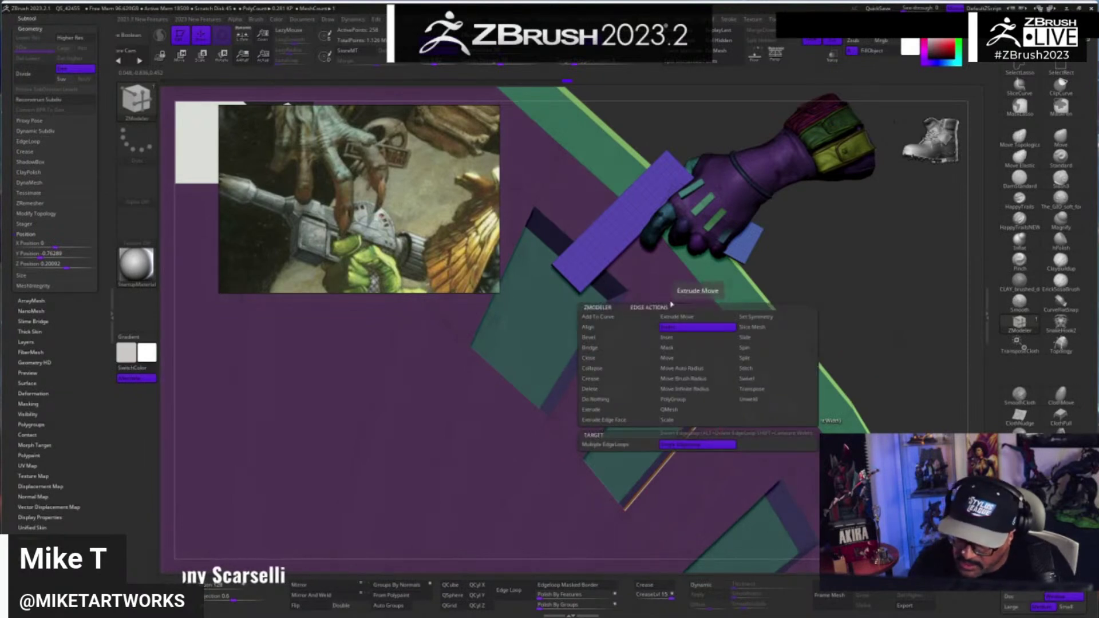
pyautogui.click(764, 339)
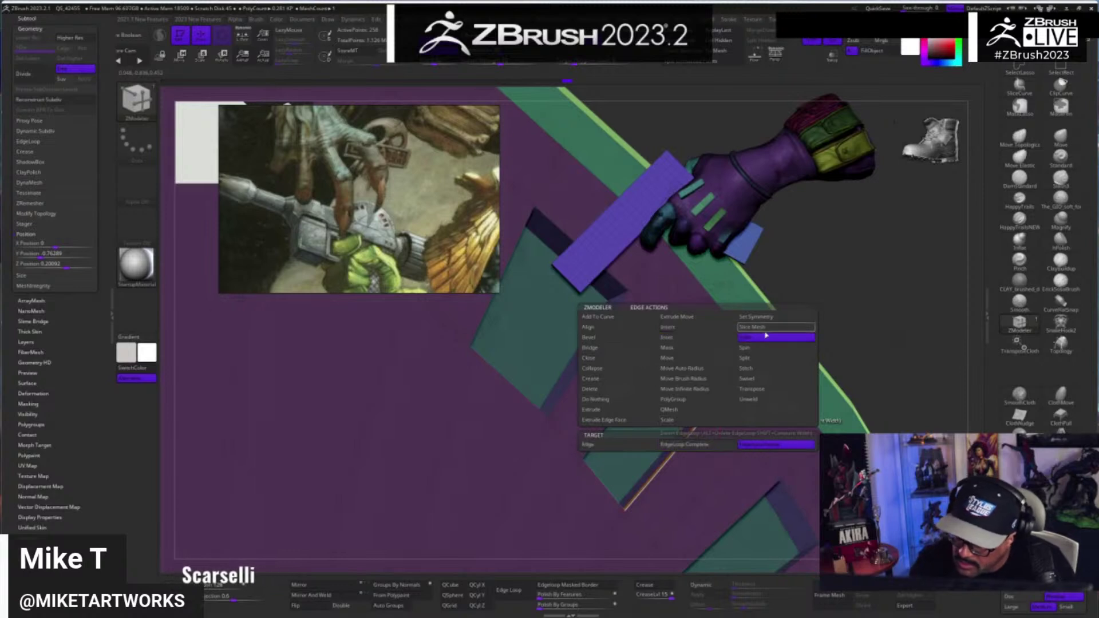
pyautogui.click(634, 447)
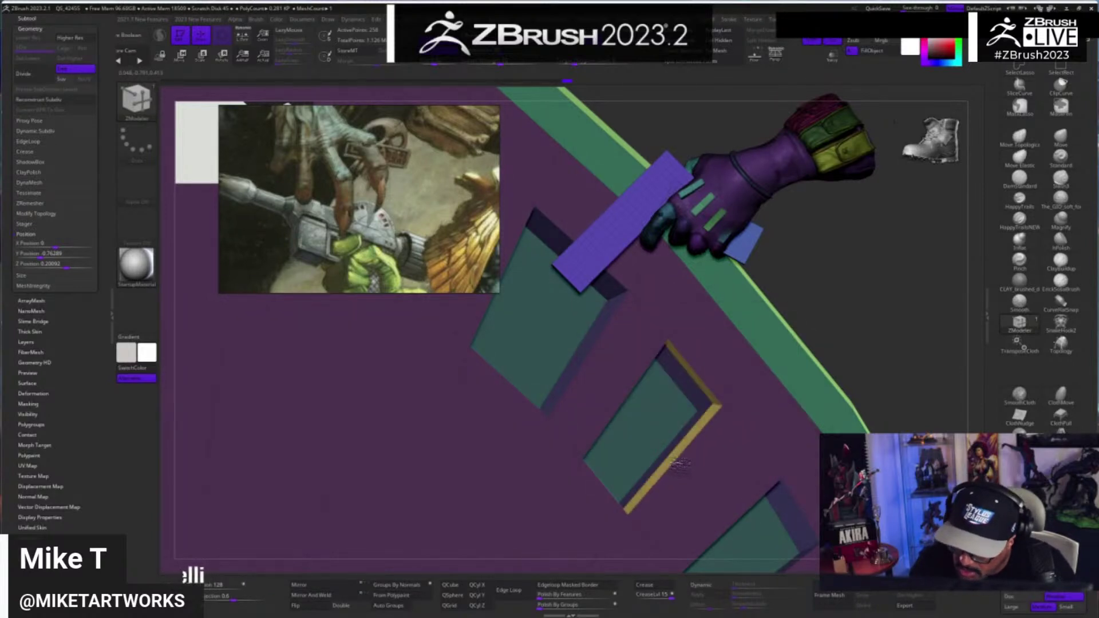
pyautogui.moveTo(703, 377); pyautogui.dragTo(708, 373)
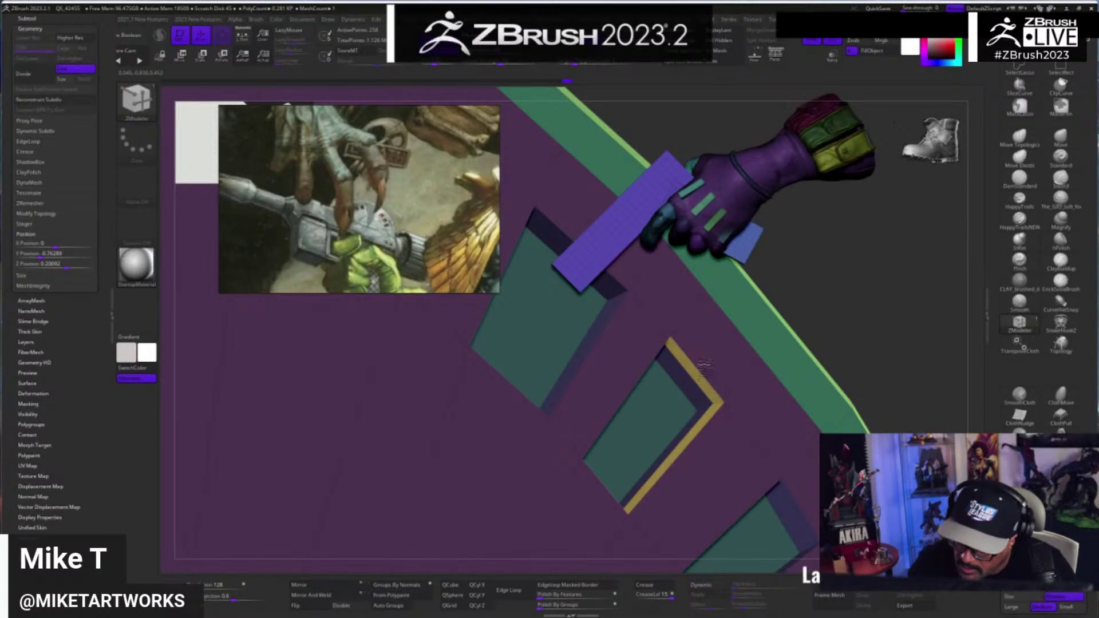
pyautogui.moveTo(899, 349); pyautogui.dragTo(870, 339)
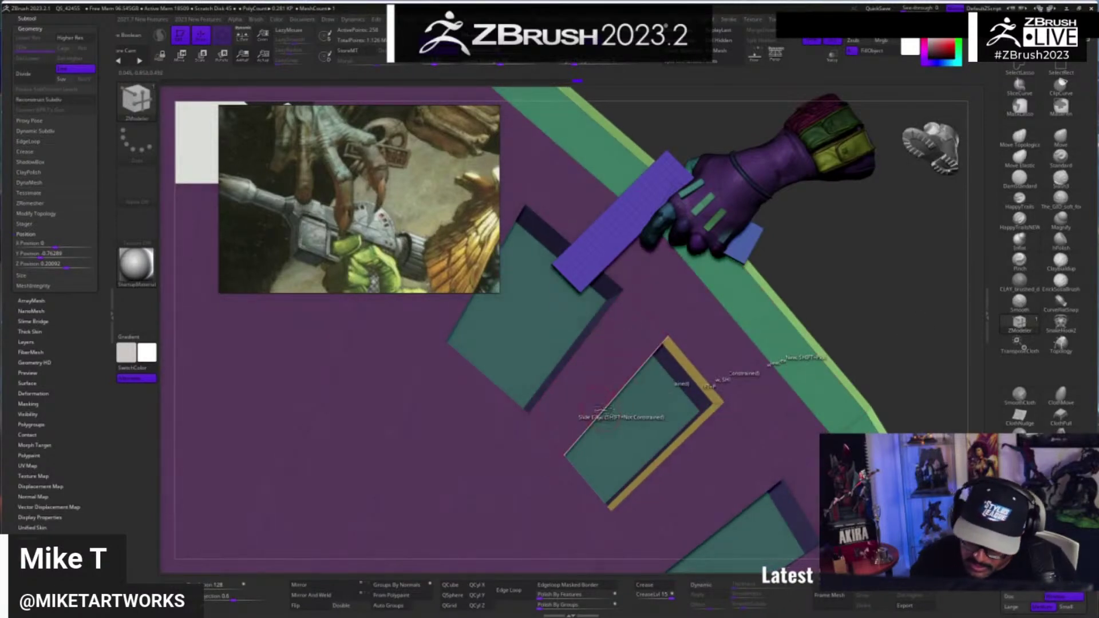
pyautogui.moveTo(600, 409); pyautogui.dragTo(597, 406)
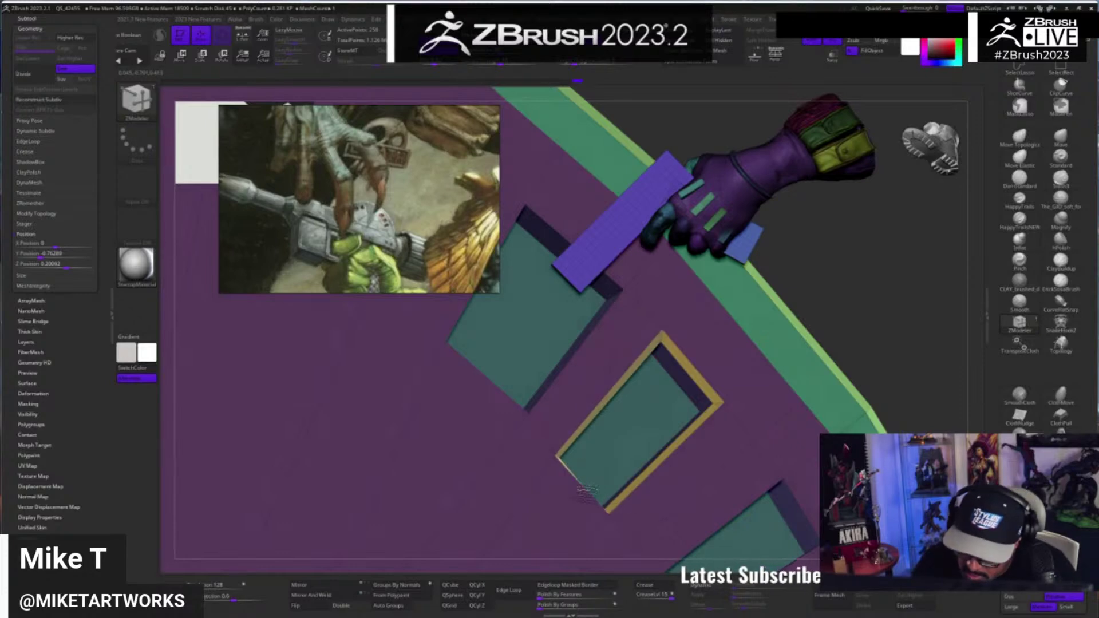
pyautogui.moveTo(896, 396); pyautogui.dragTo(857, 403)
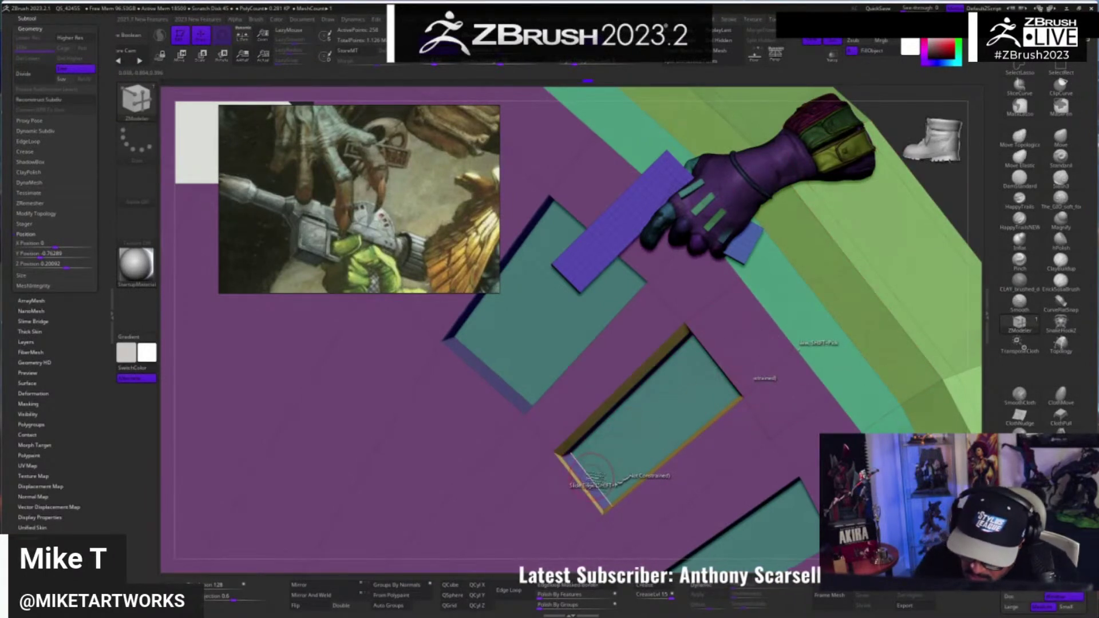
# - Examine the recessed slots on the whole gun with the polyframe hidden, briefly previewing the disc with Dynamic Subdiv
pyautogui.keyDown('alt'); pyautogui.moveTo(950, 186); pyautogui.dragTo(925, 277); pyautogui.keyUp('alt')
pyautogui.moveTo(802, 243); pyautogui.dragTo(850, 240)
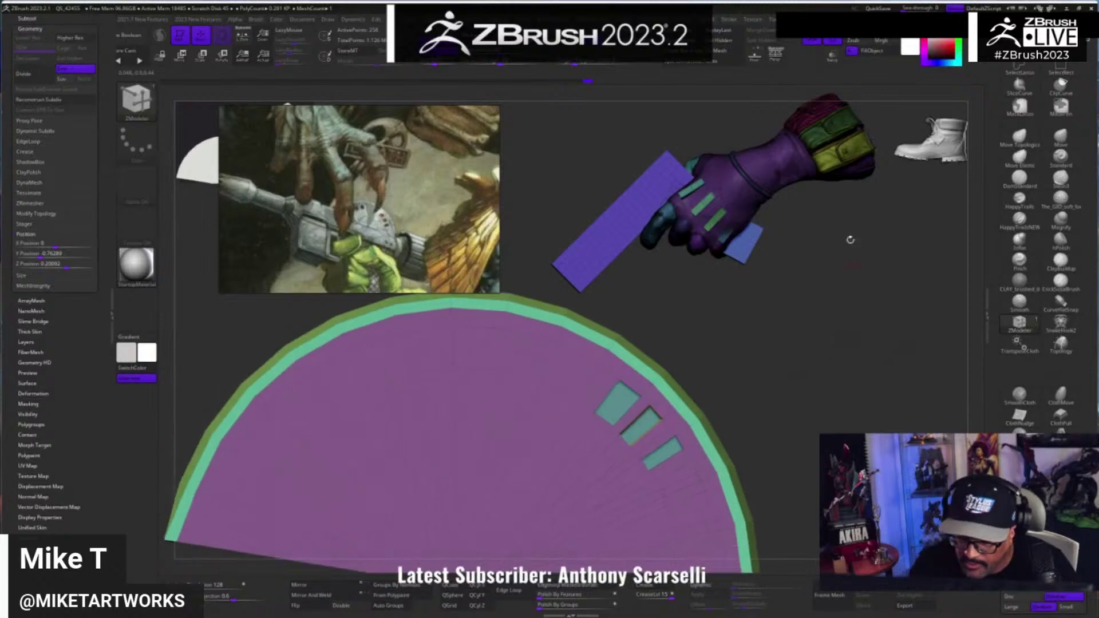
pyautogui.click(833, 42)
pyautogui.moveTo(837, 413); pyautogui.dragTo(853, 504)
pyautogui.press('space')
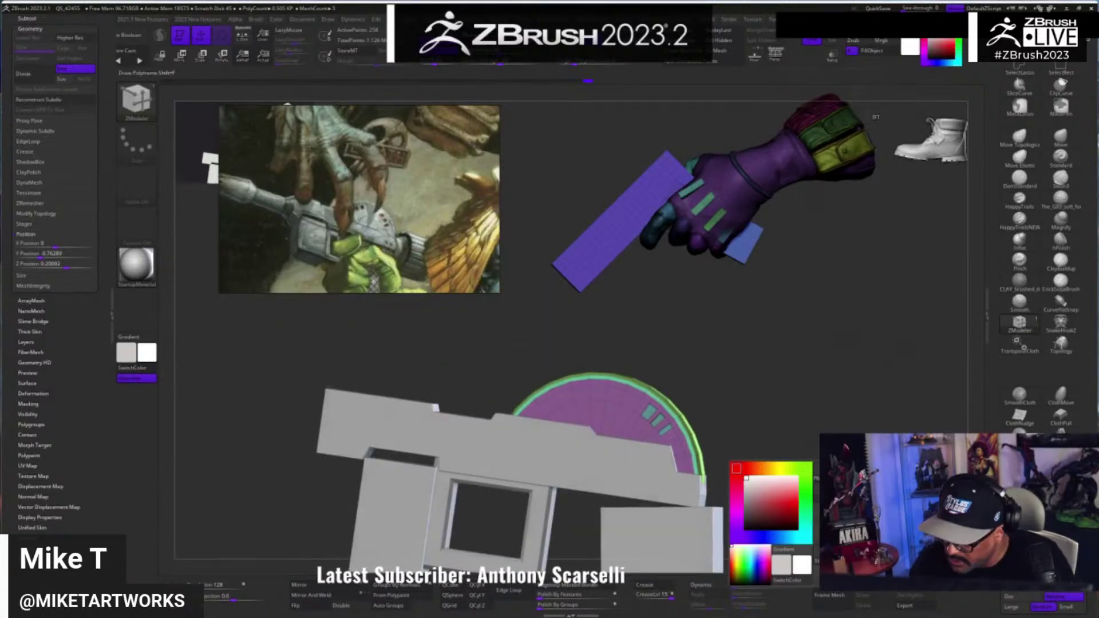
pyautogui.hotkey('shift', 'f')
pyautogui.moveTo(852, 424)
pyautogui.mouseDown()
pyautogui.moveTo(864, 435)
pyautogui.moveTo(857, 410)
pyautogui.moveTo(796, 410)
pyautogui.moveTo(841, 410)
pyautogui.mouseUp()
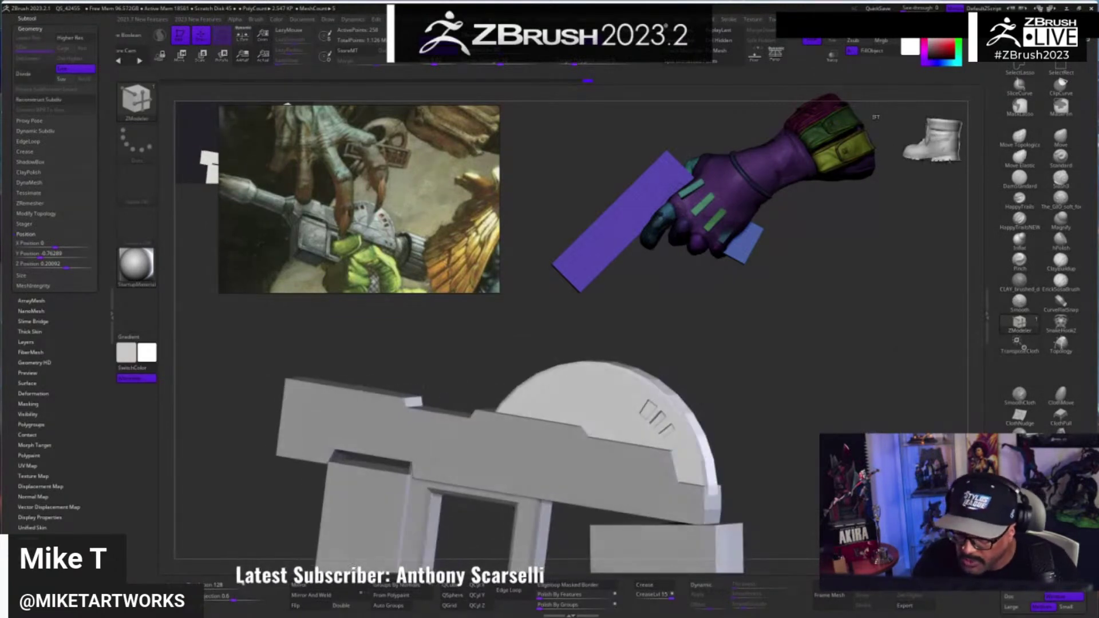
pyautogui.moveTo(736, 478); pyautogui.dragTo(726, 461)
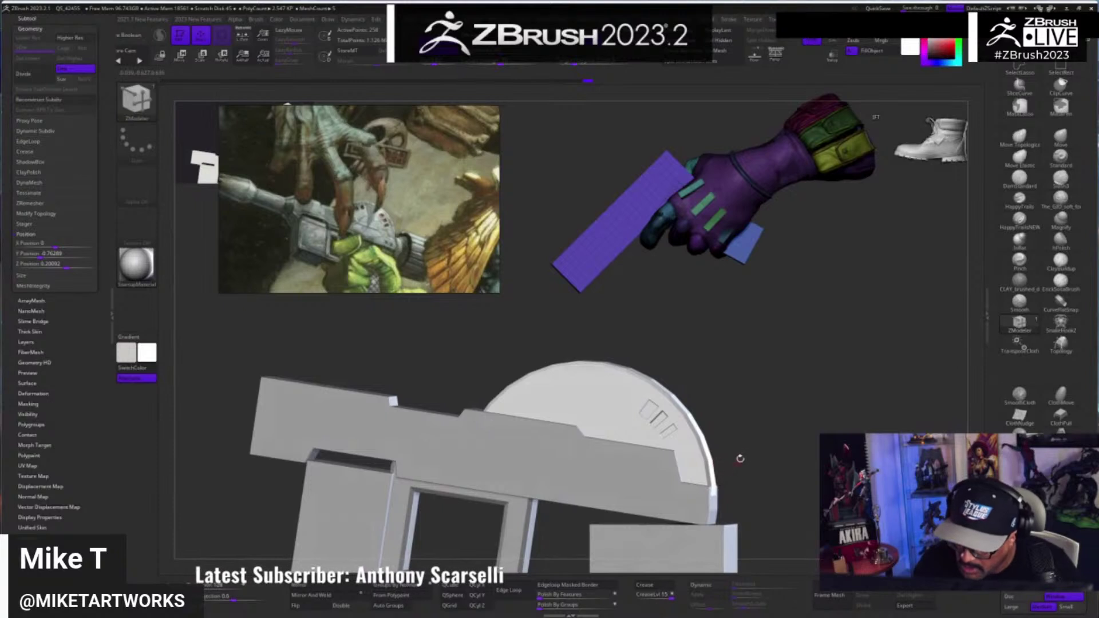
pyautogui.click(710, 585)
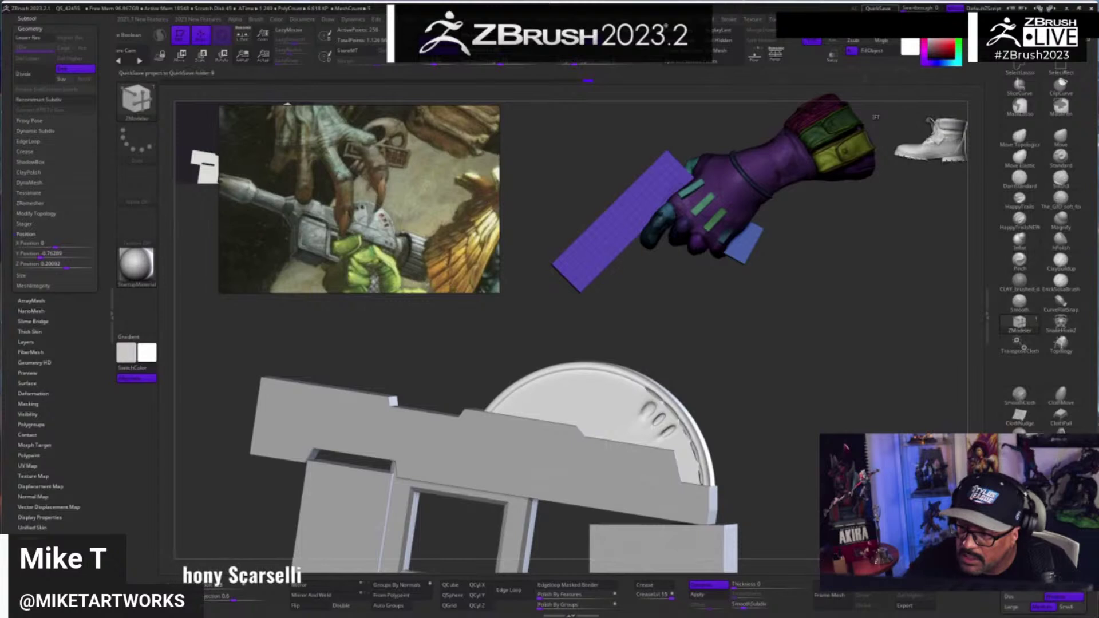
pyautogui.click(721, 586)
# - Undo the slot edits on the half disc and show the polyframe again
pyautogui.hotkey('ctrl', 'z')
pyautogui.hotkey('ctrl', 'z')
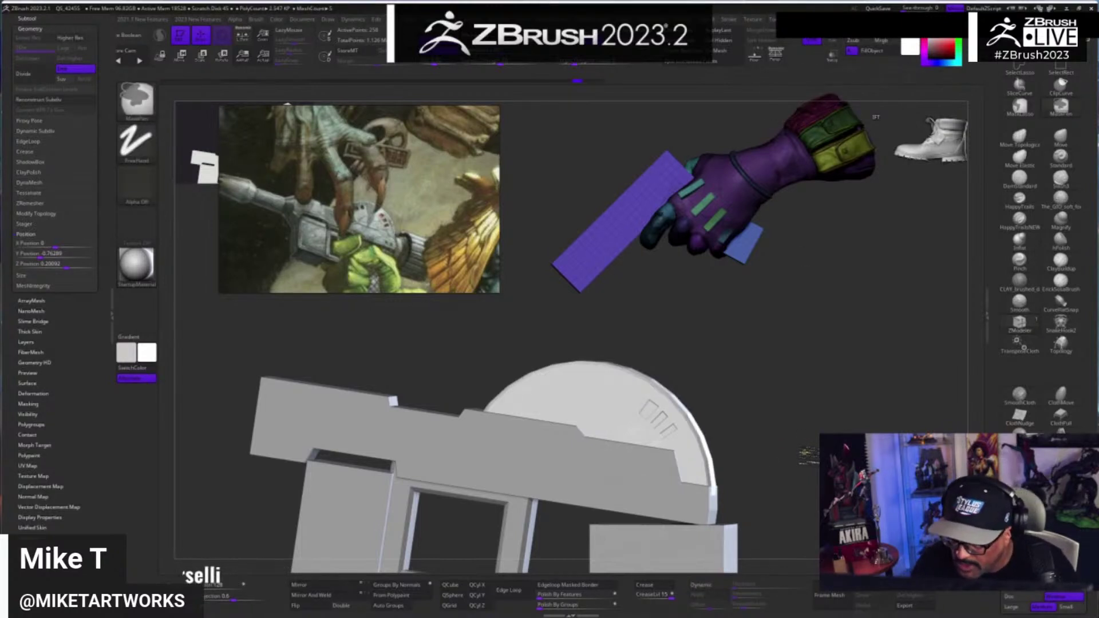
pyautogui.hotkey('ctrl', 'z')
pyautogui.hotkey('ctrl', 'z')
pyautogui.hotkey('ctrl', 'z')
pyautogui.hotkey('ctrl', 'z')
pyautogui.press('space')
pyautogui.hotkey('shift', 'f')
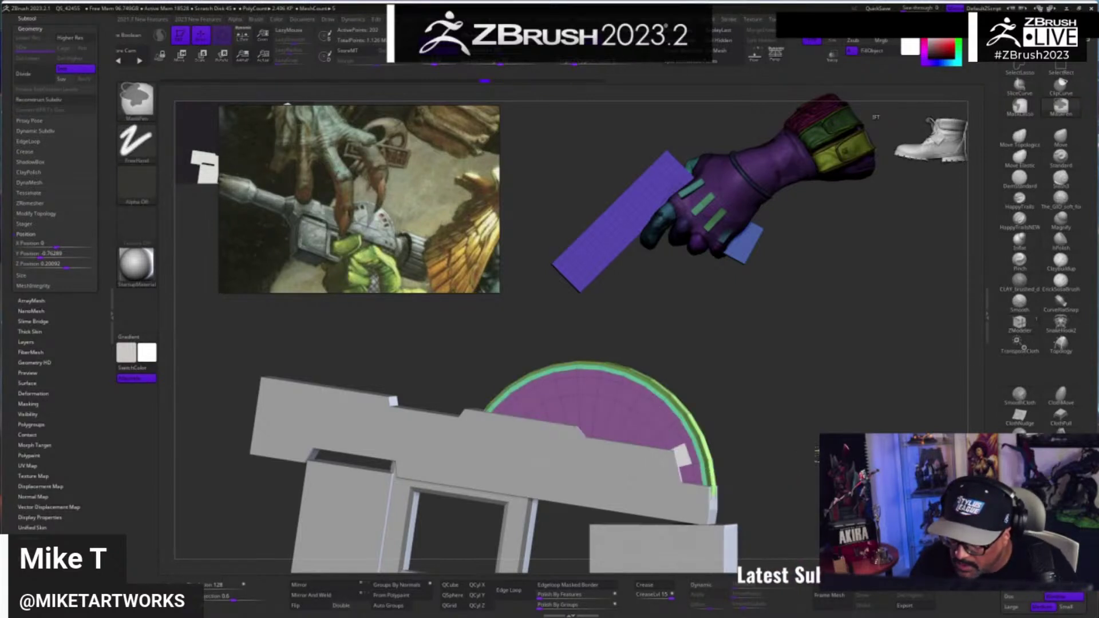
# - Isolate the half disc and strip away its outer rim, keeping the flat half-disc shape with its teal border
pyautogui.click(832, 44)
pyautogui.moveTo(813, 313); pyautogui.dragTo(716, 490)
pyautogui.click(686, 51)
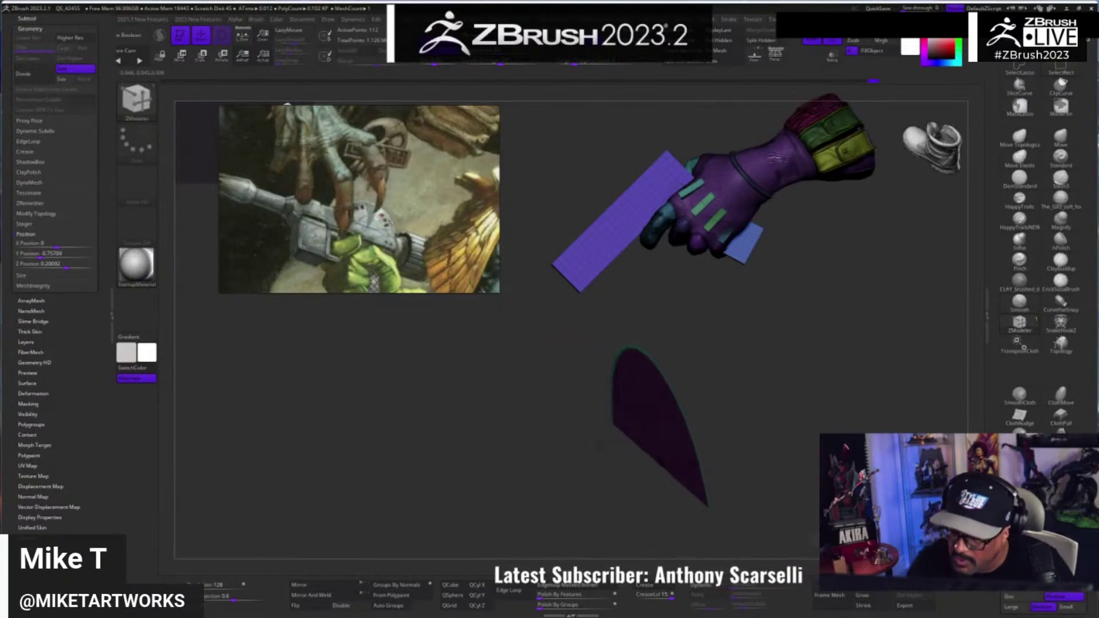
pyautogui.moveTo(723, 425); pyautogui.dragTo(784, 440)
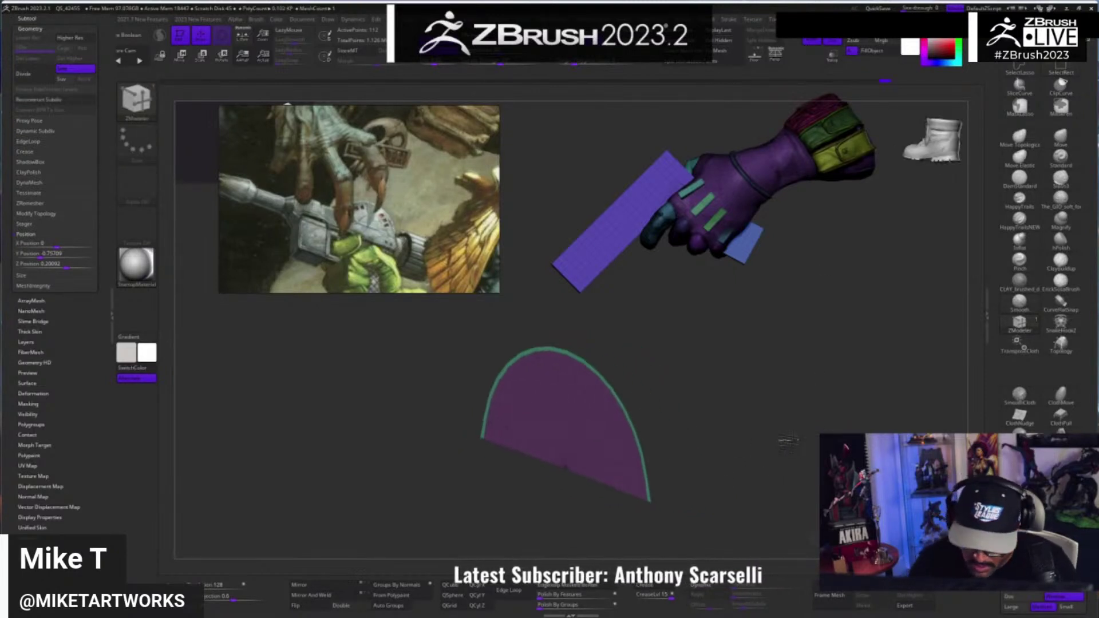
# - Flip the half disc's normals and hide the leftover teal strip beside its straight edge
pyautogui.click(316, 609)
pyautogui.moveTo(716, 435)
pyautogui.mouseDown()
pyautogui.moveTo(664, 503)
pyautogui.moveTo(675, 507)
pyautogui.mouseUp()
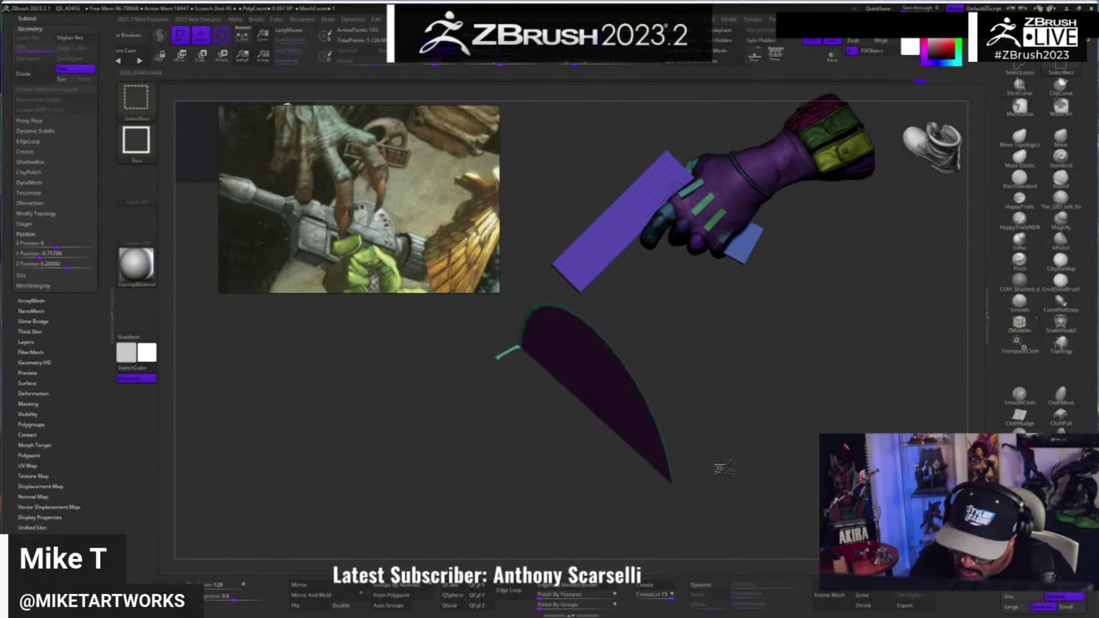
pyautogui.click(352, 605)
pyautogui.click(352, 605)
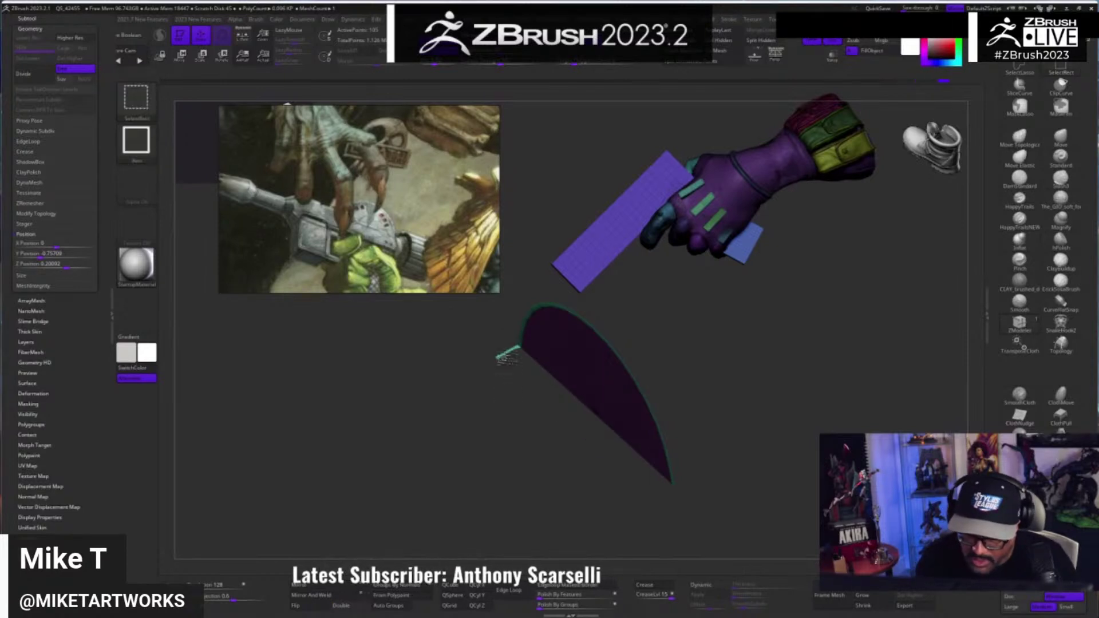
pyautogui.keyDown('ctrl'); pyautogui.keyDown('alt'); pyautogui.keyDown('shift'); pyautogui.moveTo(516, 368); pyautogui.dragTo(518, 369); pyautogui.keyUp('shift'); pyautogui.keyUp('alt'); pyautogui.keyUp('ctrl')
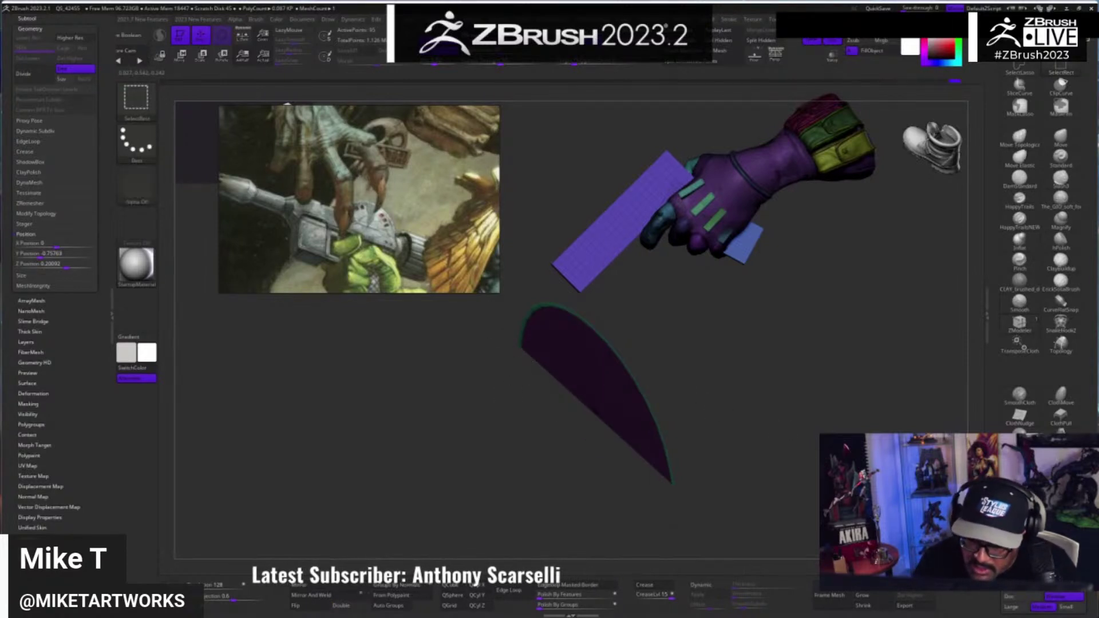
# - Turn on double-sided display and remove the opposite polygons, leaving a single flat half-disc face
pyautogui.moveTo(573, 435)
pyautogui.mouseDown()
pyautogui.moveTo(687, 481)
pyautogui.moveTo(807, 488)
pyautogui.moveTo(793, 497)
pyautogui.moveTo(810, 472)
pyautogui.moveTo(761, 481)
pyautogui.moveTo(773, 493)
pyautogui.moveTo(804, 492)
pyautogui.mouseUp()
pyautogui.click(352, 606)
pyautogui.moveTo(626, 324)
pyautogui.keyDown('ctrl'); pyautogui.keyDown('alt'); pyautogui.keyDown('shift'); pyautogui.mouseDown()
pyautogui.moveTo(648, 519)
pyautogui.moveTo(841, 487)
pyautogui.moveTo(692, 489)
pyautogui.mouseUp(); pyautogui.keyUp('shift'); pyautogui.keyUp('alt'); pyautogui.keyUp('ctrl')
pyautogui.click(724, 42)
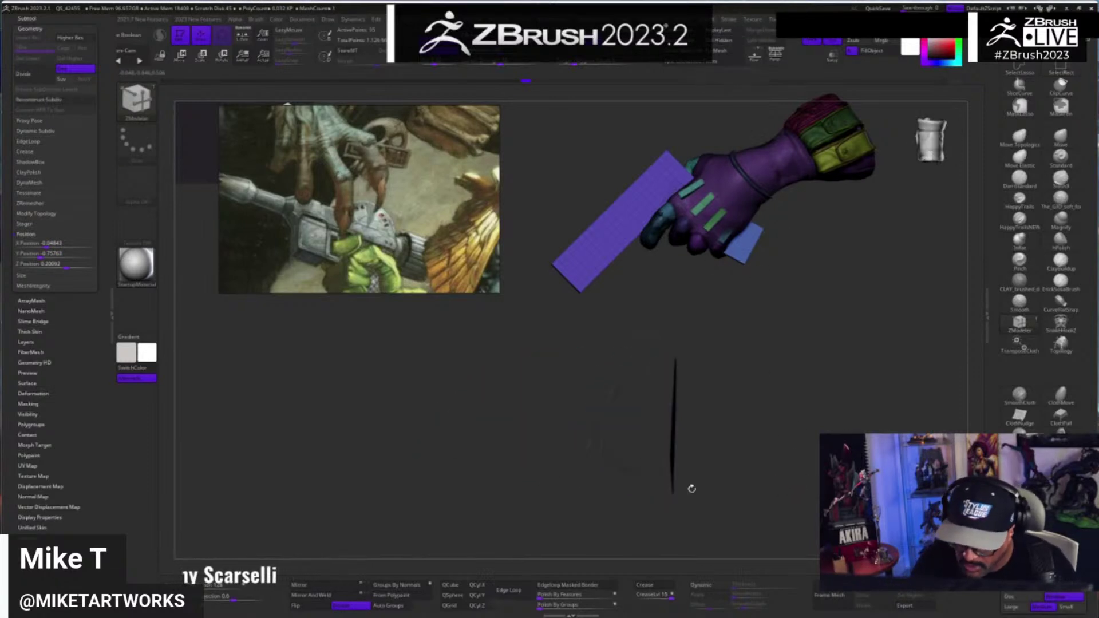
# - Set the ZModeler polygon action to Extrude with the Polygroup All target for the flat half-disc face
pyautogui.moveTo(763, 485); pyautogui.dragTo(693, 468)
pyautogui.press('space')
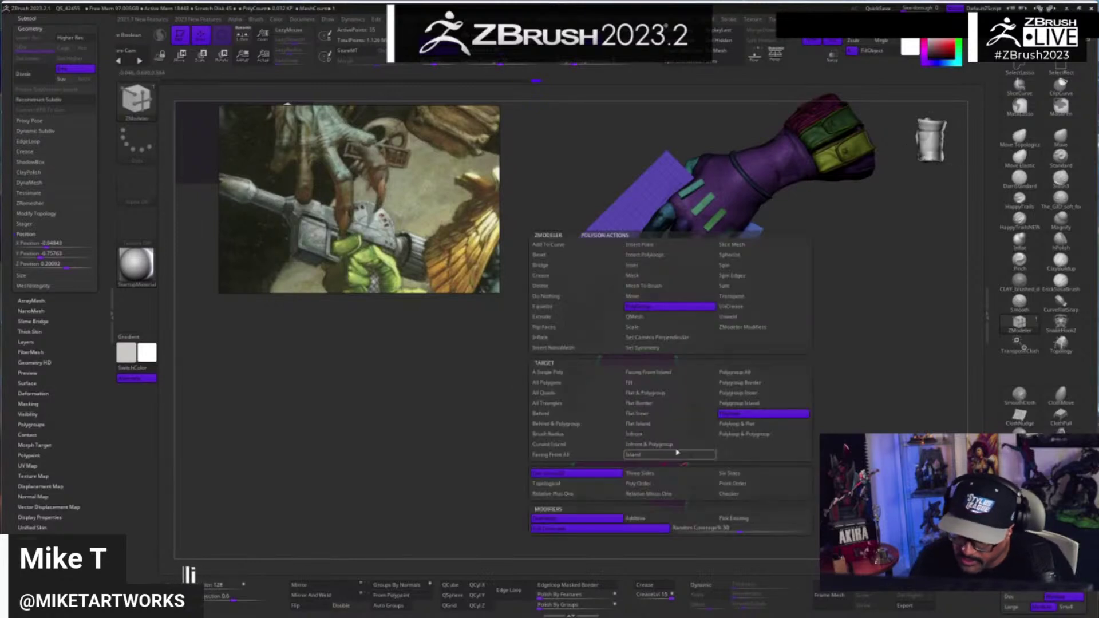
pyautogui.click(564, 317)
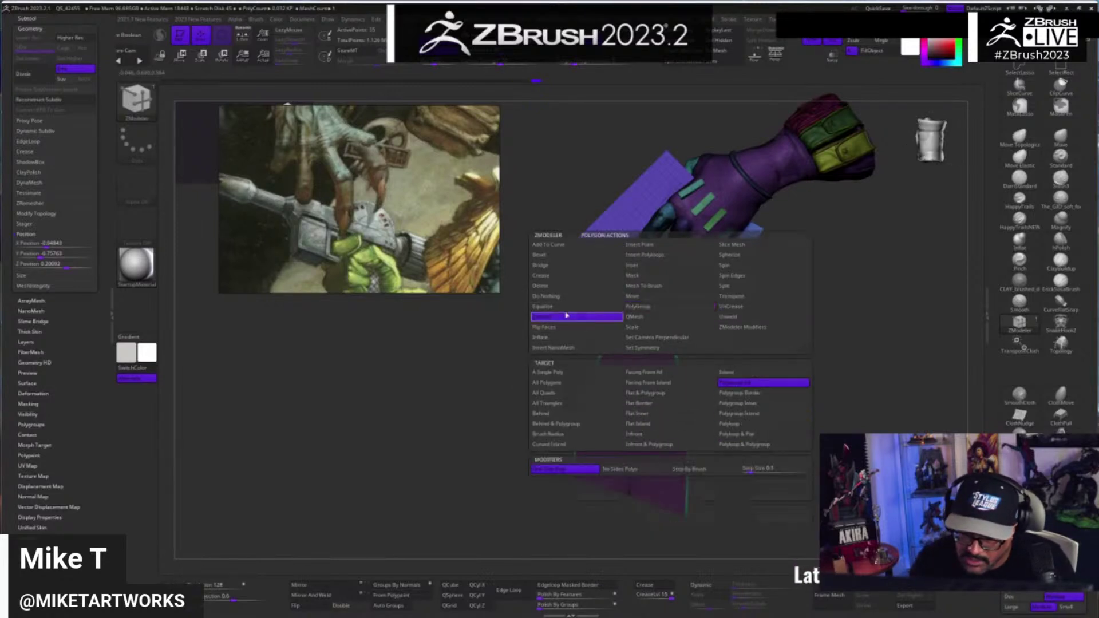
pyautogui.moveTo(705, 469); pyautogui.dragTo(916, 449)
# - Show all gun parts again and flip the normals of the half-disc face
pyautogui.click(834, 42)
pyautogui.moveTo(799, 444); pyautogui.dragTo(802, 460)
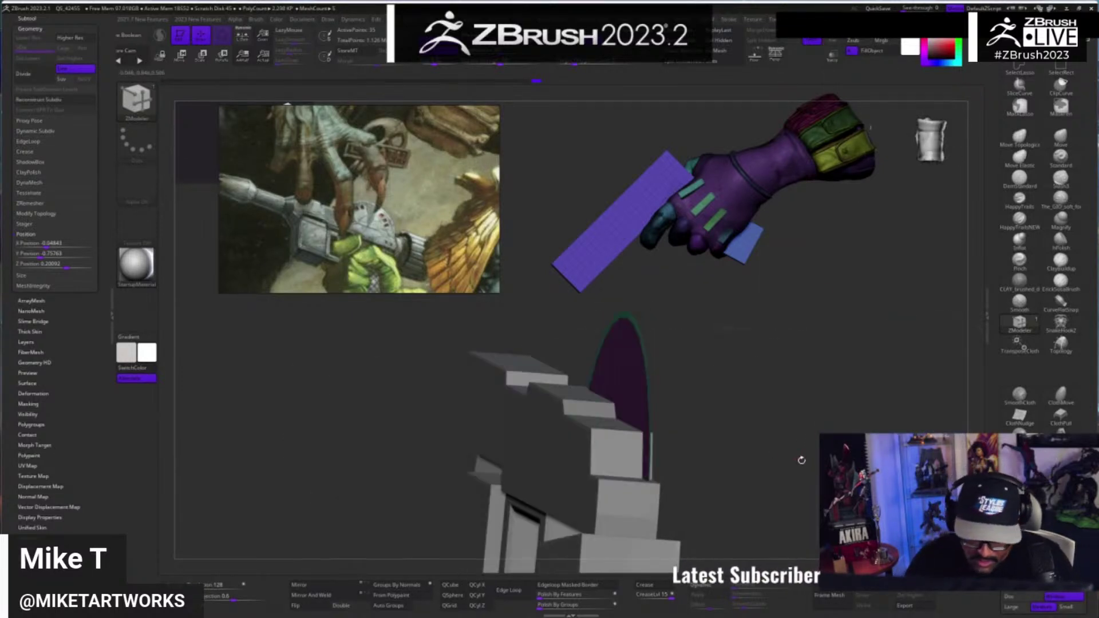
pyautogui.click(319, 608)
pyautogui.moveTo(704, 504); pyautogui.dragTo(789, 496)
pyautogui.moveTo(825, 335); pyautogui.dragTo(733, 449)
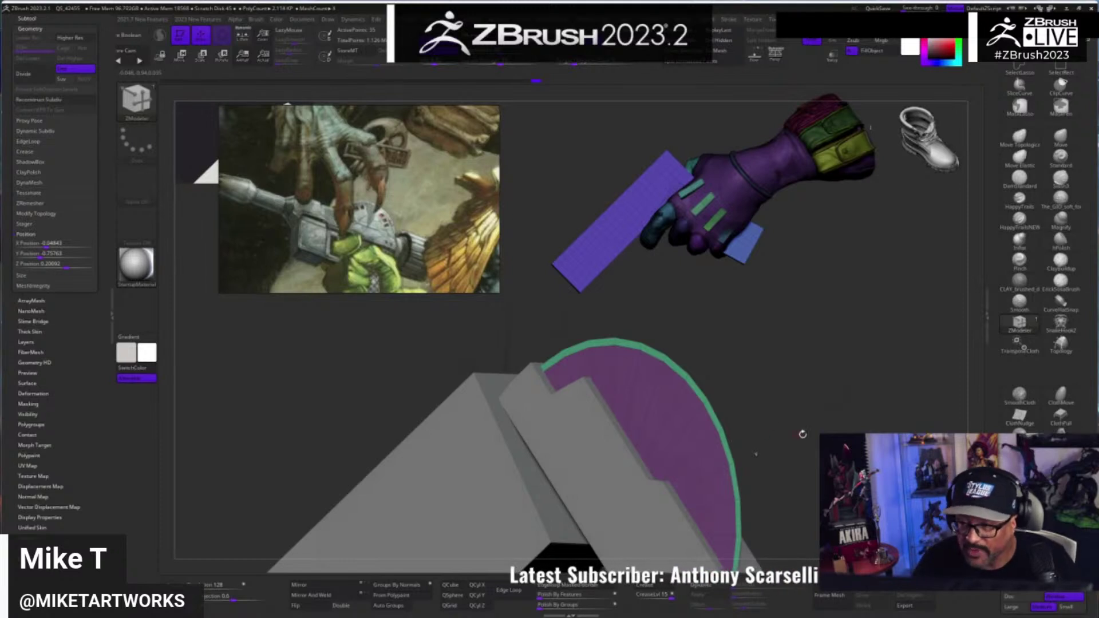
pyautogui.moveTo(802, 434); pyautogui.dragTo(794, 434)
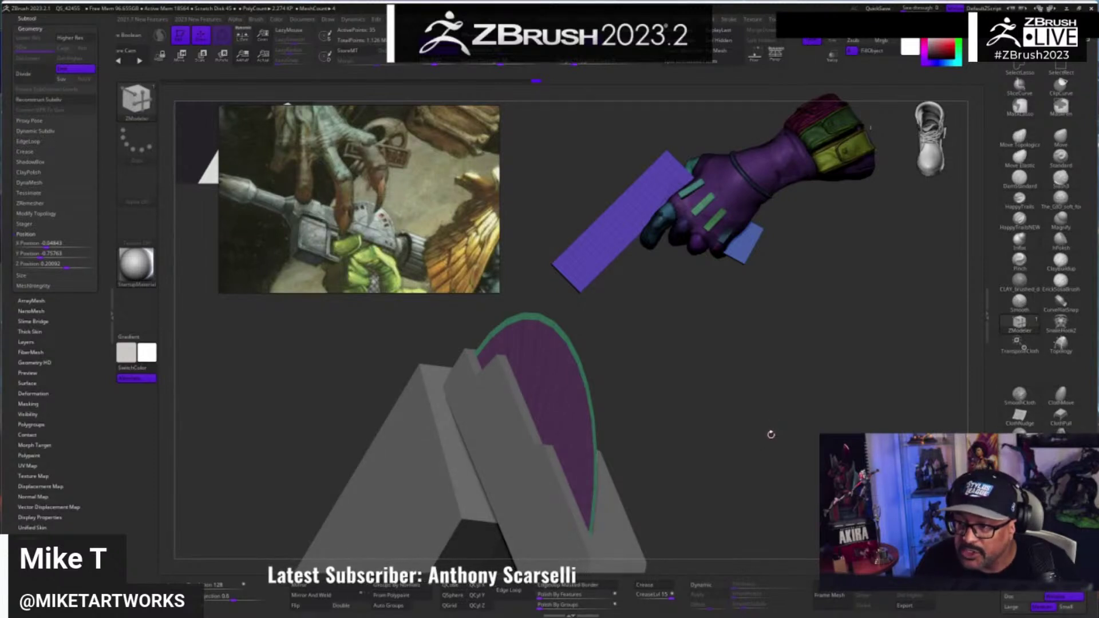
pyautogui.moveTo(771, 435); pyautogui.dragTo(794, 442)
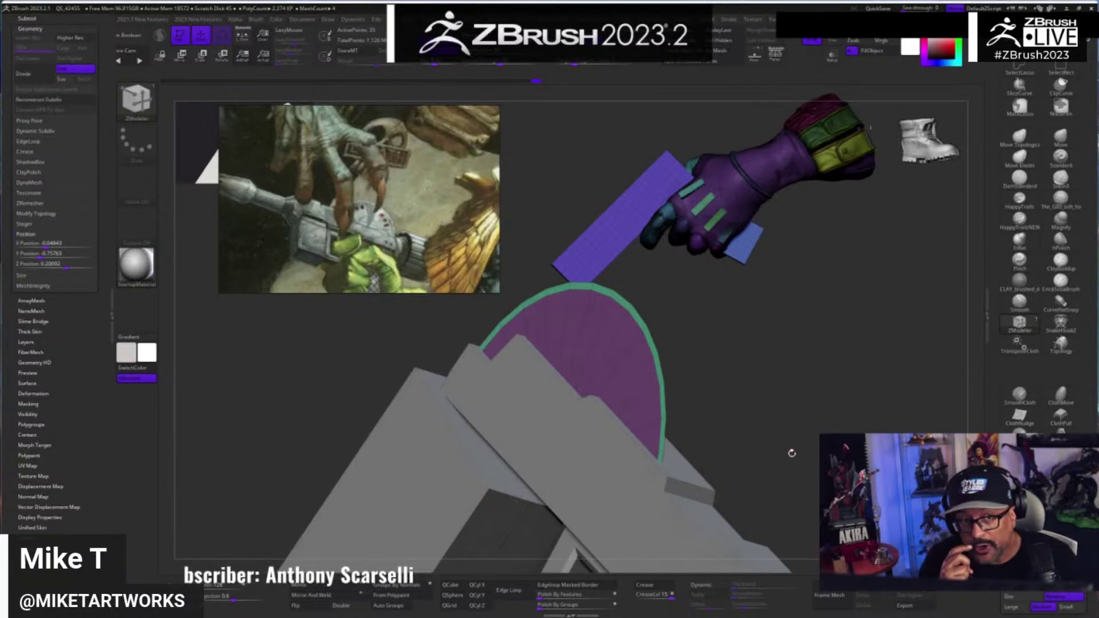
pyautogui.moveTo(792, 453)
pyautogui.mouseDown()
pyautogui.moveTo(819, 456)
pyautogui.moveTo(797, 429)
pyautogui.moveTo(766, 450)
pyautogui.moveTo(790, 451)
pyautogui.moveTo(763, 452)
pyautogui.moveTo(809, 433)
pyautogui.moveTo(788, 449)
pyautogui.mouseUp()
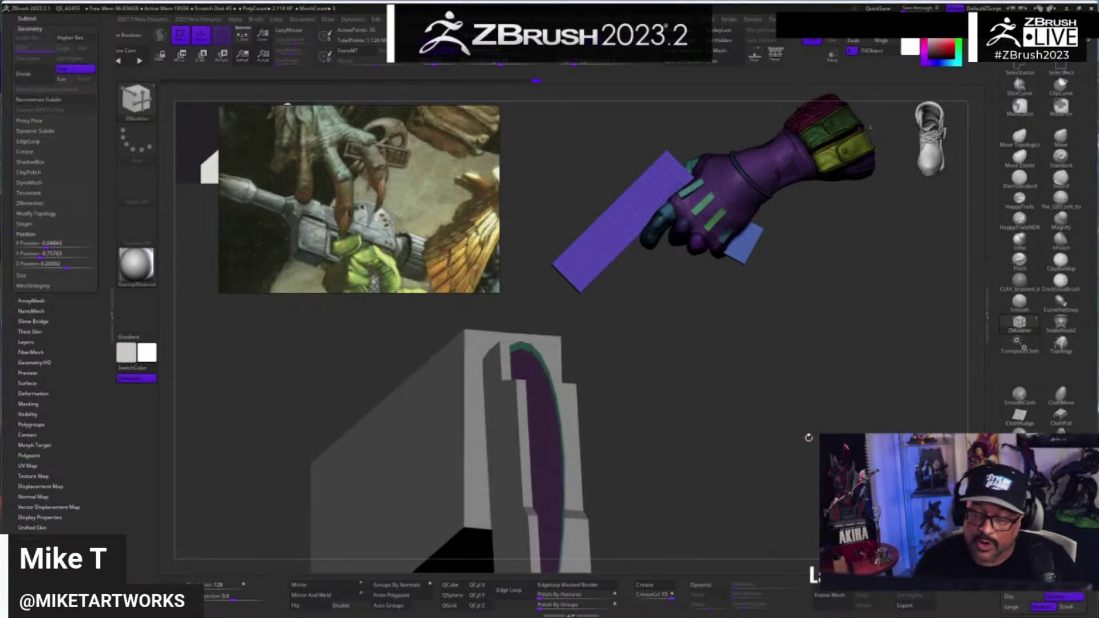
pyautogui.moveTo(773, 453); pyautogui.dragTo(777, 470)
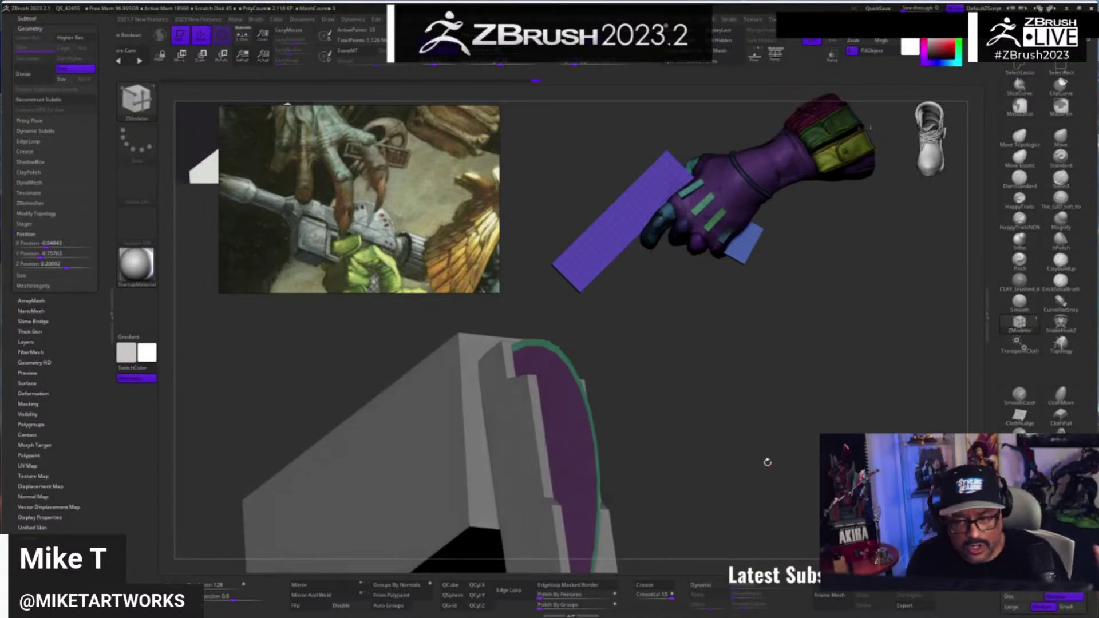
pyautogui.moveTo(760, 470); pyautogui.dragTo(815, 476)
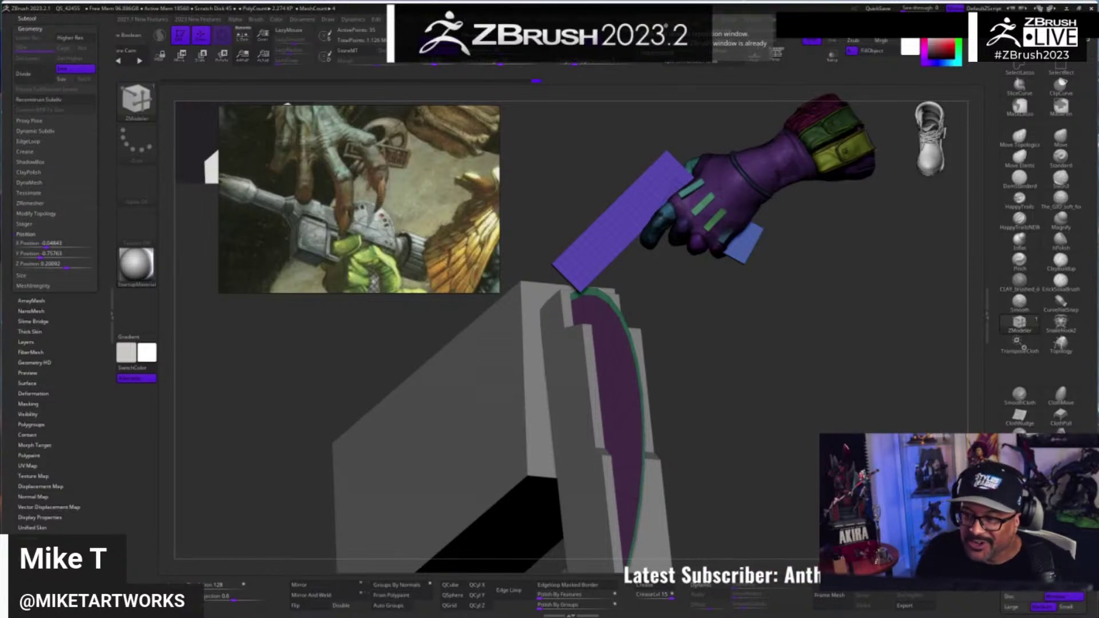
pyautogui.moveTo(778, 435); pyautogui.dragTo(786, 373)
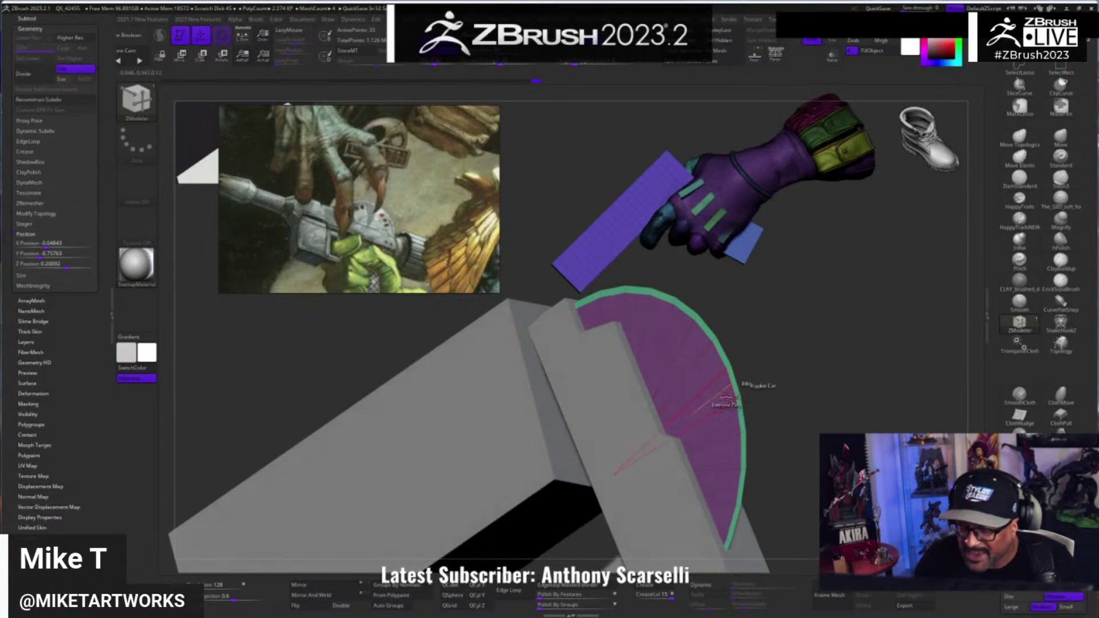
# - Try to extrude the half-disc face with the Polygroup All target, try flipping its normals, and undo the last change
pyautogui.moveTo(805, 402); pyautogui.dragTo(750, 401)
pyautogui.press('space')
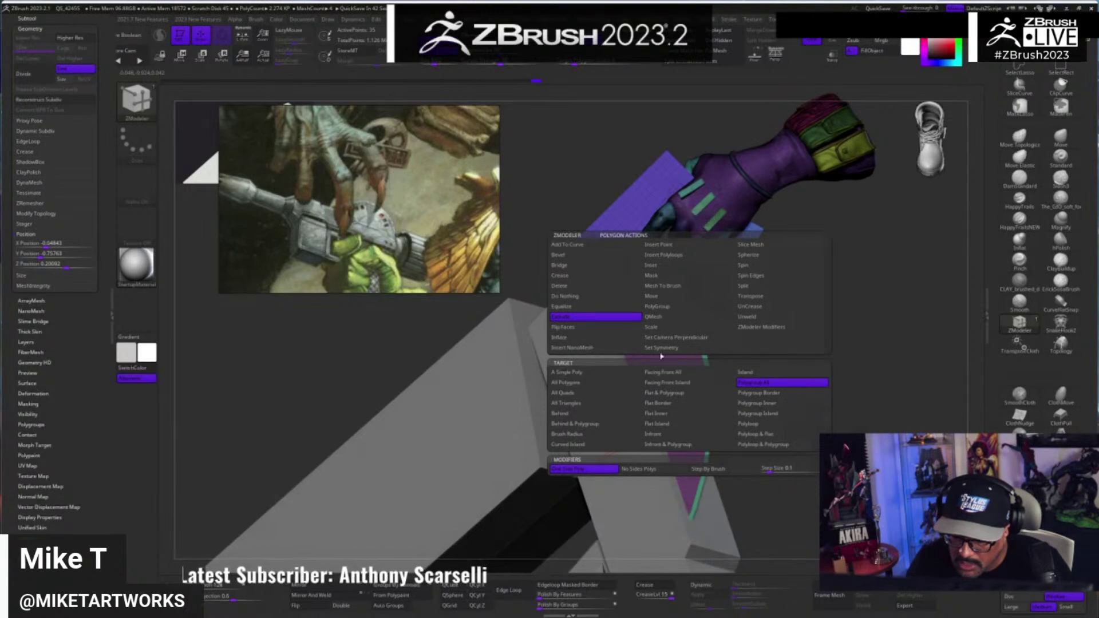
pyautogui.click(773, 384)
pyautogui.moveTo(709, 425); pyautogui.dragTo(681, 430)
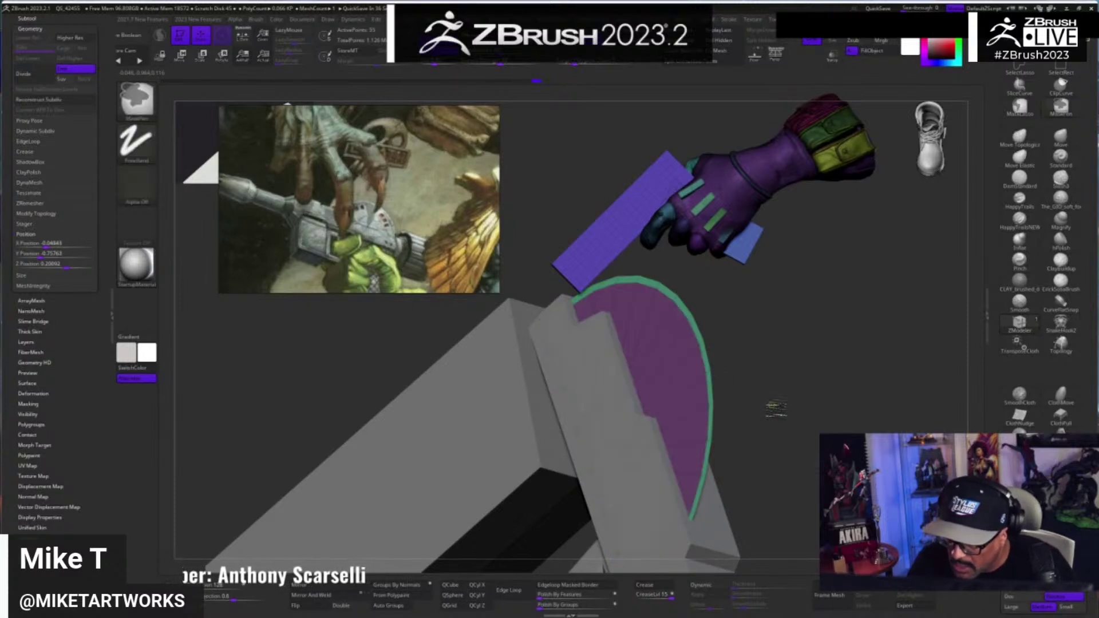
pyautogui.moveTo(792, 404); pyautogui.dragTo(672, 452)
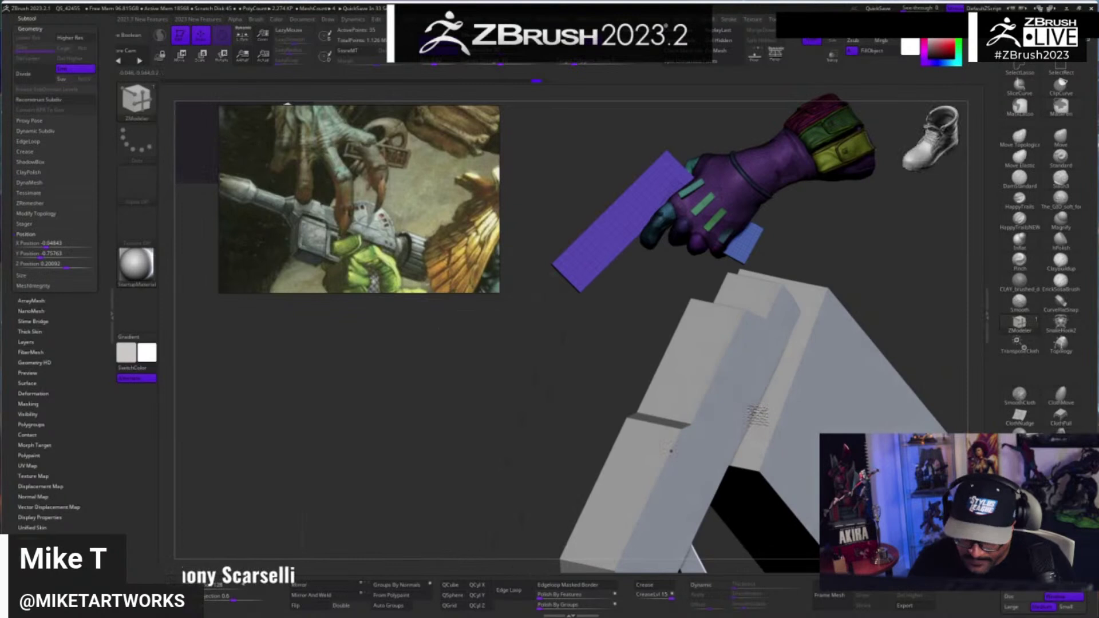
pyautogui.click(323, 609)
pyautogui.moveTo(383, 505); pyautogui.dragTo(544, 193)
pyautogui.hotkey('ctrl', 'z')
pyautogui.moveTo(341, 501); pyautogui.dragTo(366, 496)
# - Flip the half-disc face's orientation using the ZModeler Flip Faces polygon action with the All Polygons target
pyautogui.press('space')
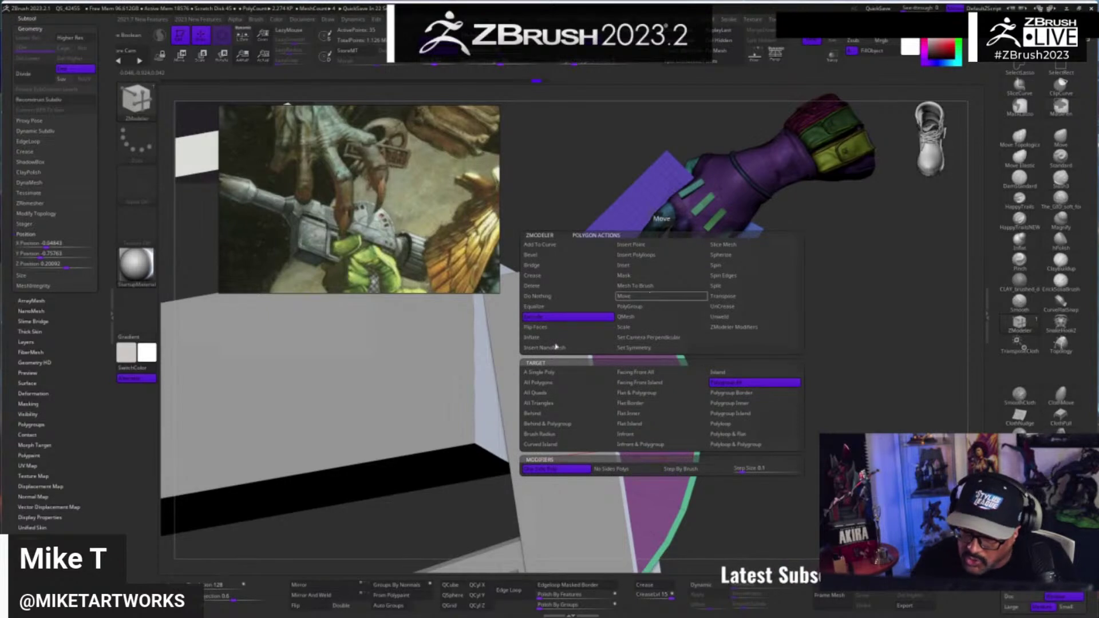
pyautogui.click(562, 326)
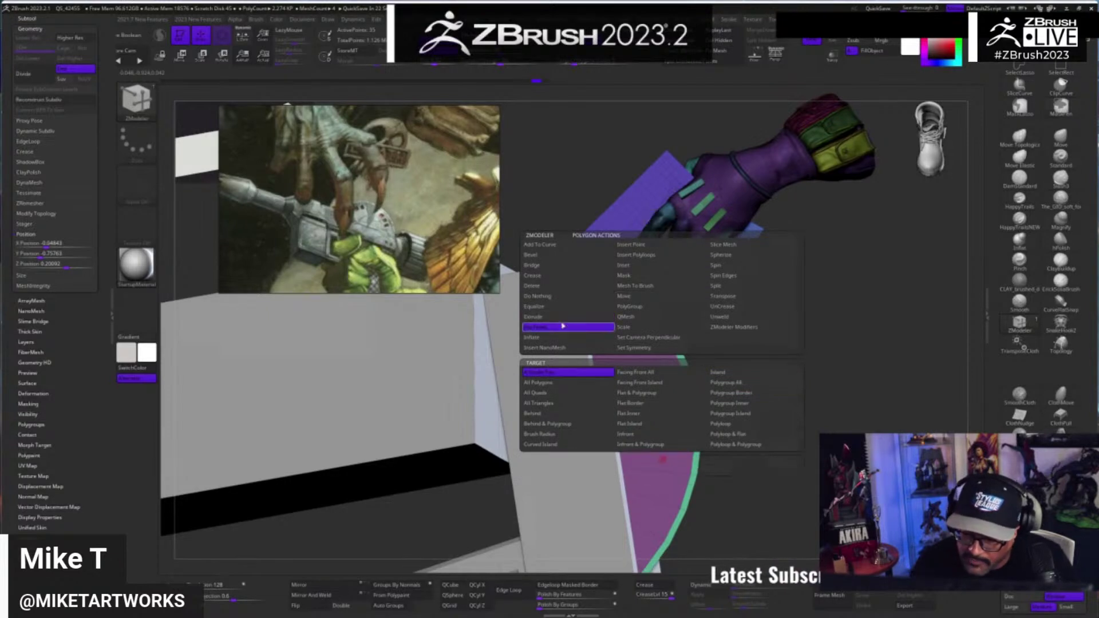
pyautogui.click(725, 382)
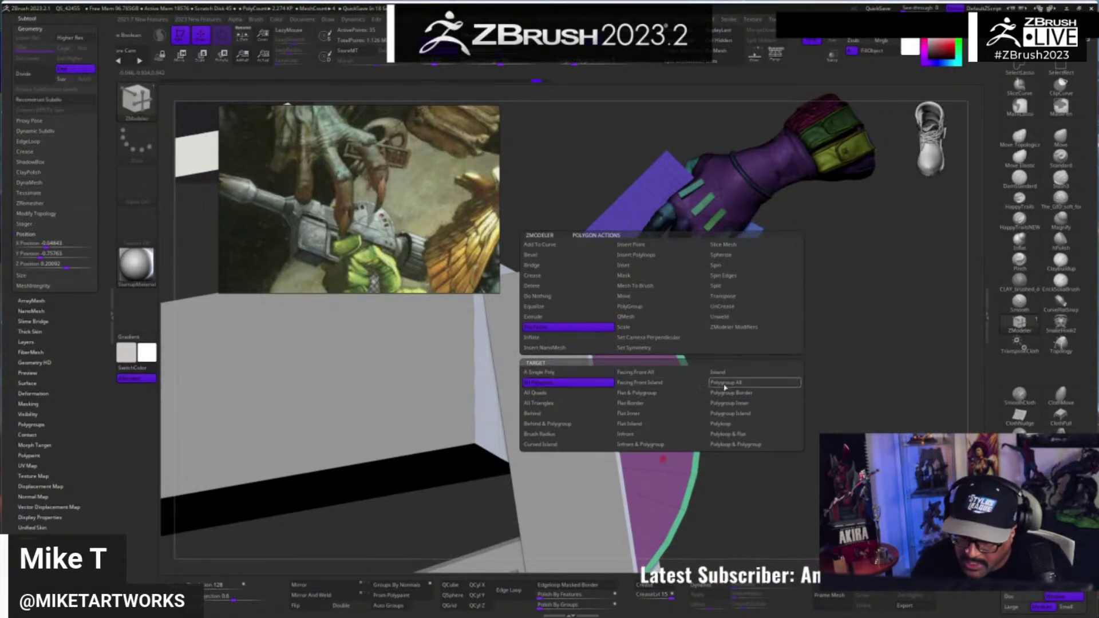
pyautogui.click(685, 426)
pyautogui.moveTo(729, 426); pyautogui.dragTo(584, 452)
pyautogui.keyDown('alt'); pyautogui.moveTo(586, 506); pyautogui.dragTo(377, 471); pyautogui.keyUp('alt')
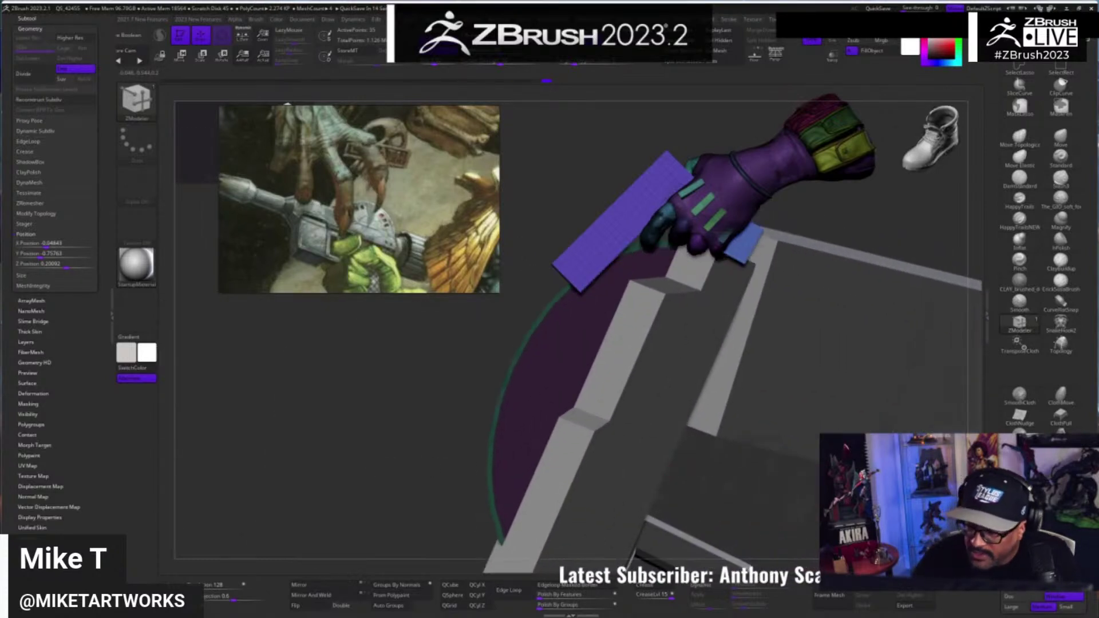
pyautogui.moveTo(898, 237); pyautogui.dragTo(884, 261)
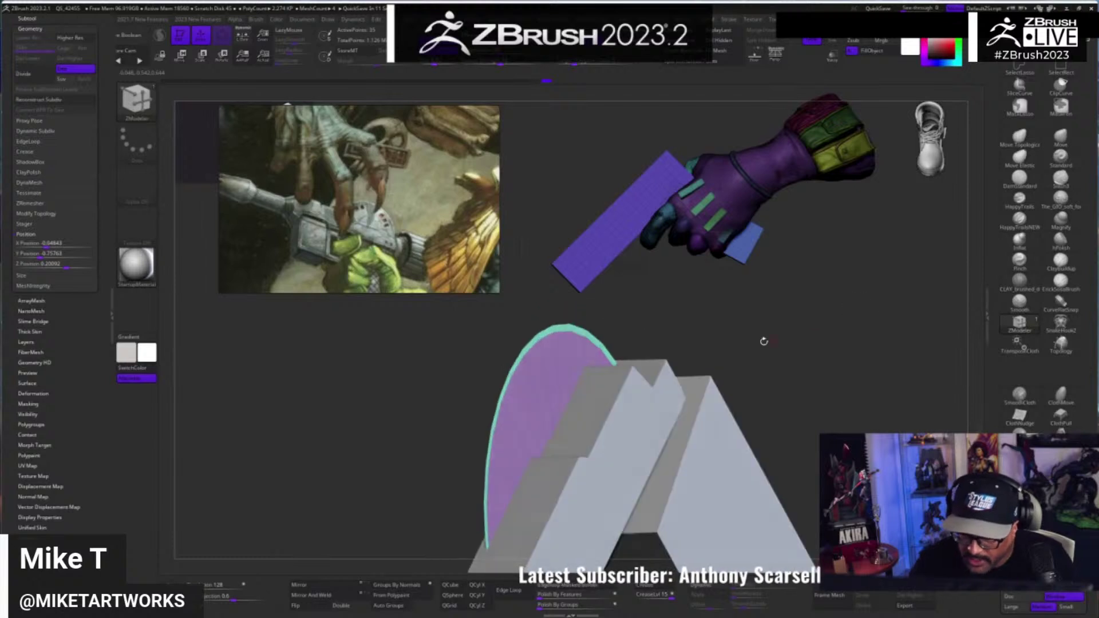
# - Extrude the half-disc face into a thick solid using the ZModeler Extrude action with the All Polygons target
pyautogui.press('space')
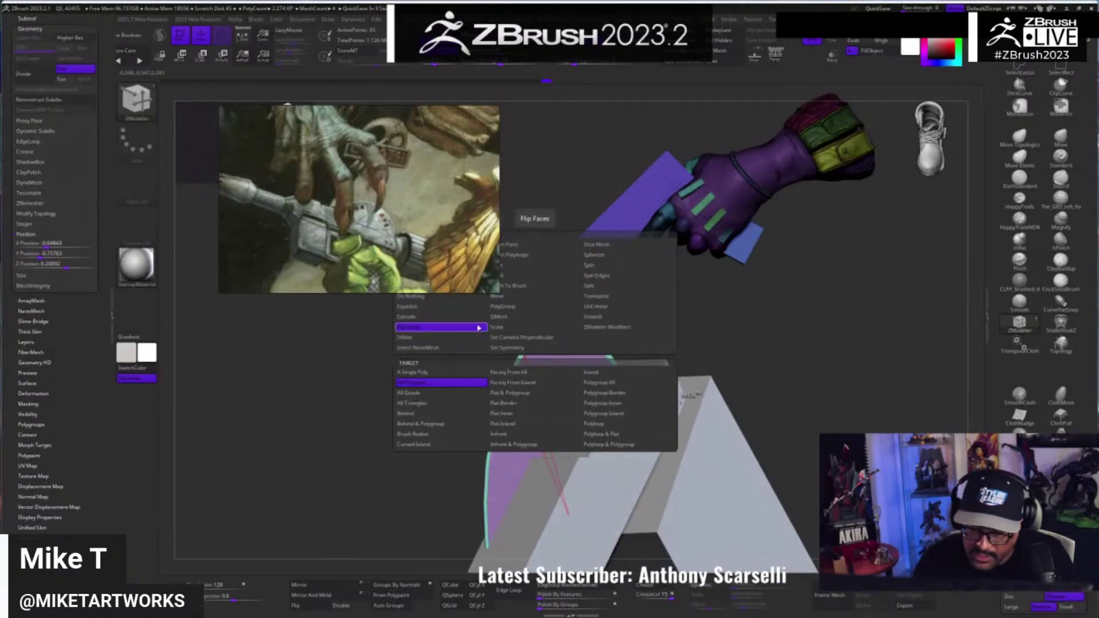
pyautogui.click(441, 317)
pyautogui.click(648, 382)
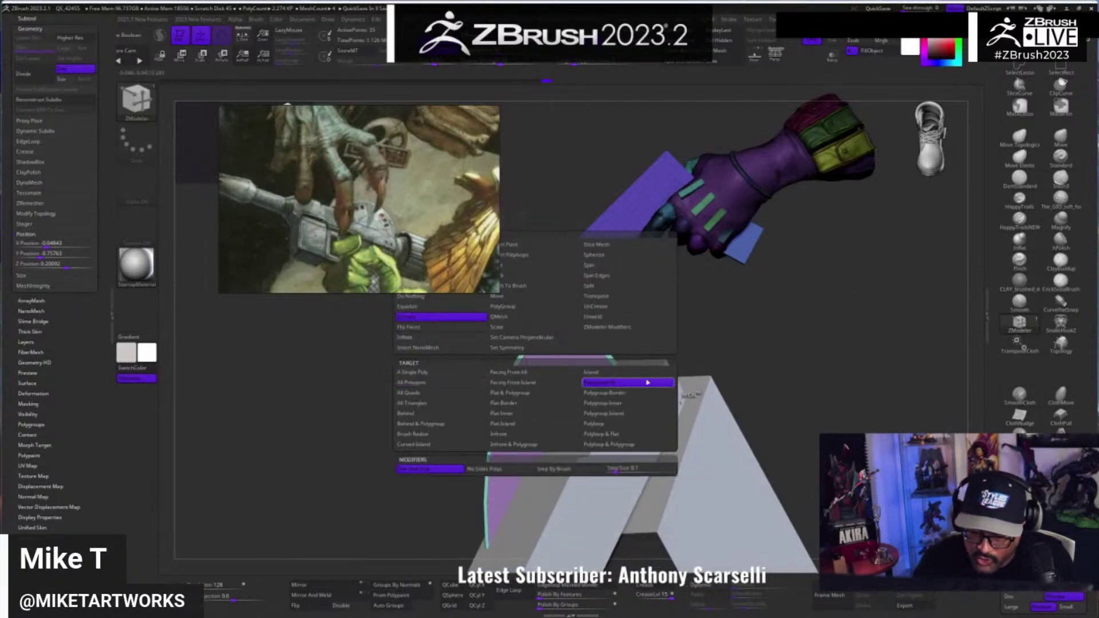
pyautogui.click(435, 383)
pyautogui.moveTo(843, 412); pyautogui.dragTo(790, 424)
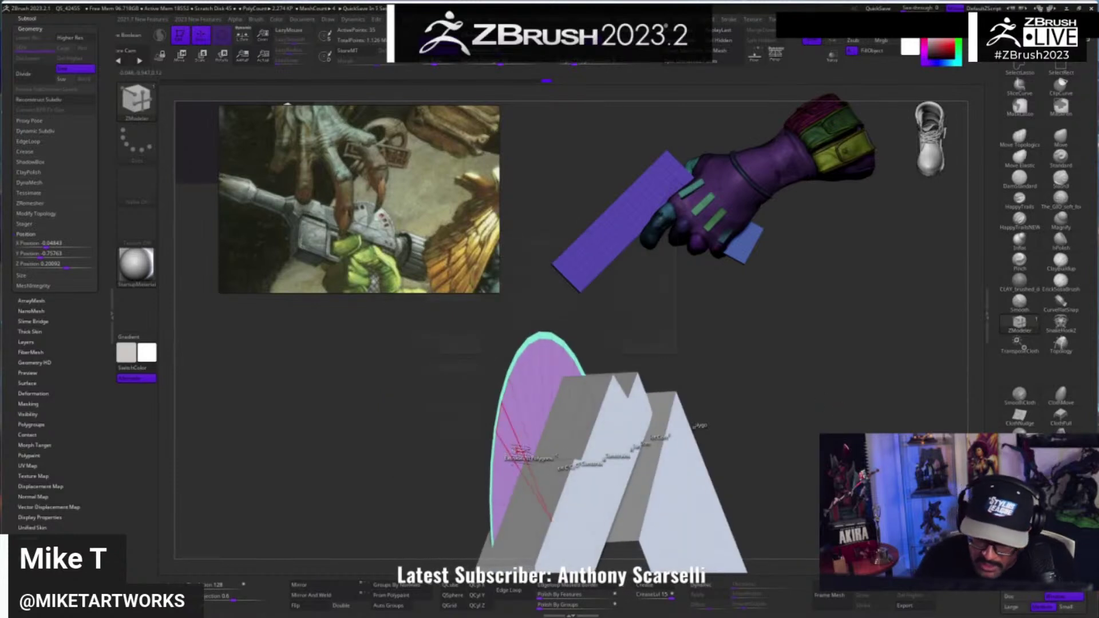
pyautogui.moveTo(512, 452); pyautogui.dragTo(563, 455)
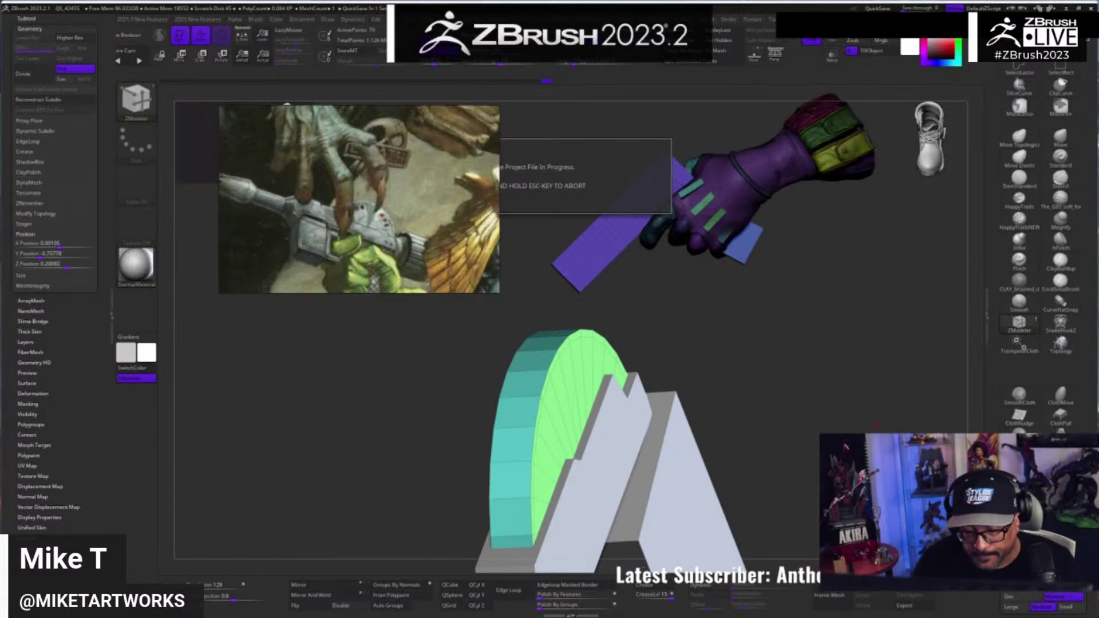
# - Isolate the half disc, insert an edge loop on its flat face close to the curved rim, and undo the surplus loop
pyautogui.moveTo(876, 425); pyautogui.dragTo(800, 547)
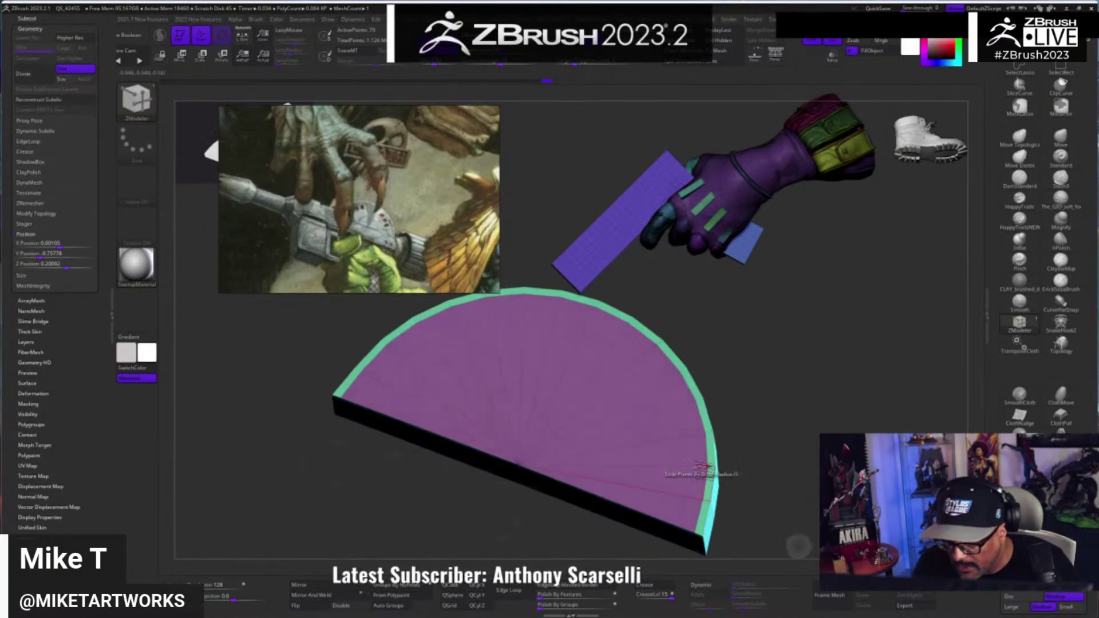
pyautogui.press('space')
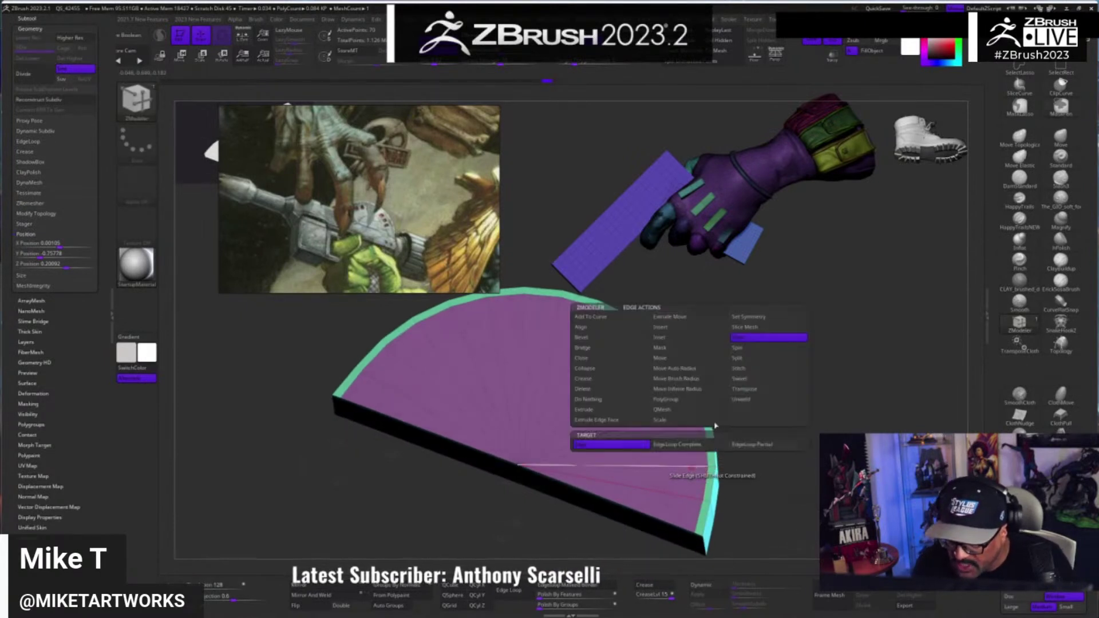
pyautogui.click(673, 331)
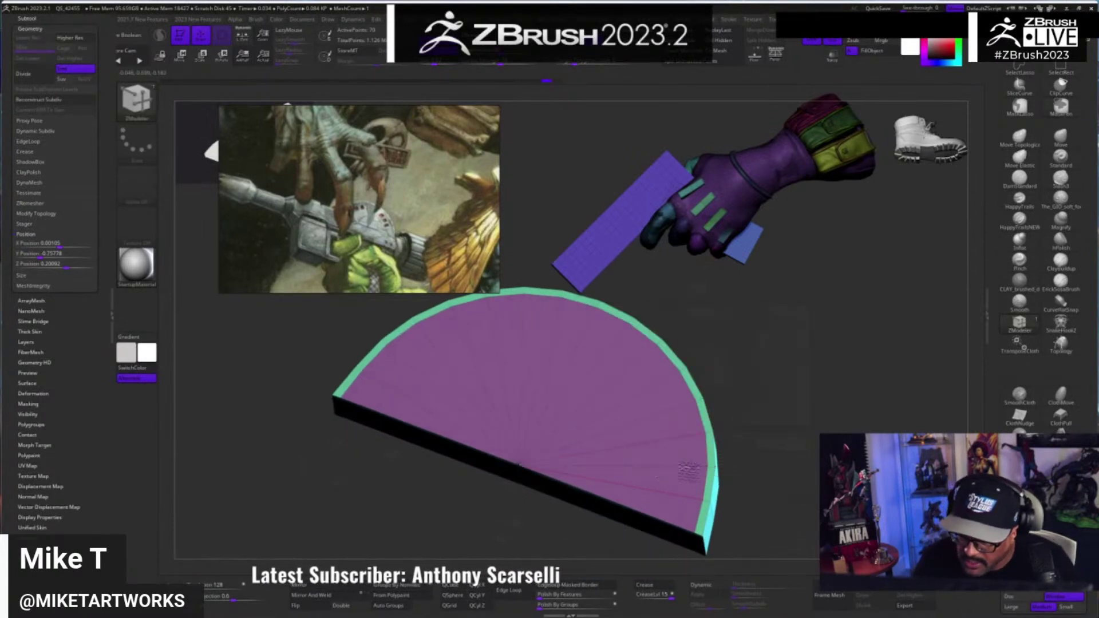
pyautogui.moveTo(730, 484); pyautogui.dragTo(762, 419)
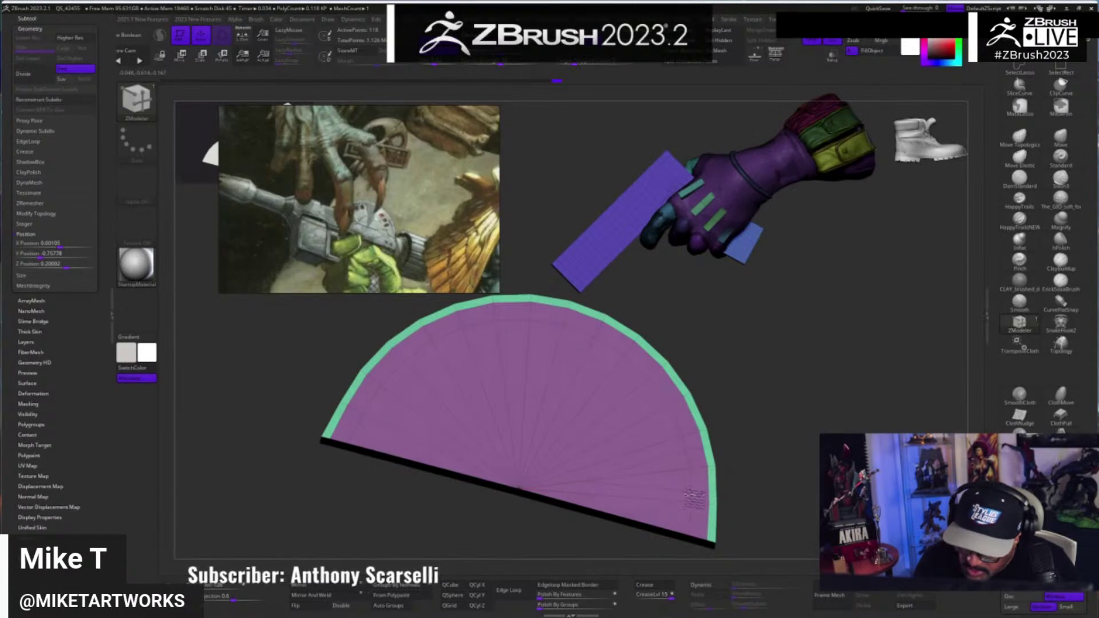
pyautogui.hotkey('ctrl', 'z')
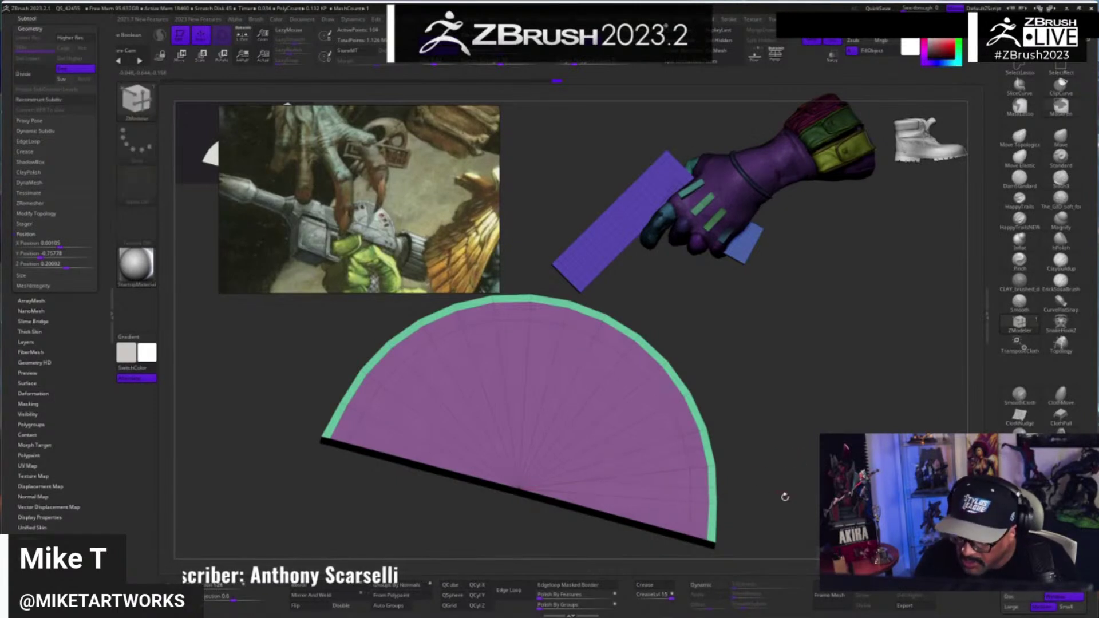
pyautogui.moveTo(784, 496)
pyautogui.keyDown('alt'); pyautogui.mouseDown()
pyautogui.moveTo(768, 486)
pyautogui.moveTo(802, 475)
pyautogui.moveTo(816, 490)
pyautogui.moveTo(792, 462)
pyautogui.moveTo(803, 469)
pyautogui.moveTo(791, 484)
pyautogui.mouseUp(); pyautogui.keyUp('alt')
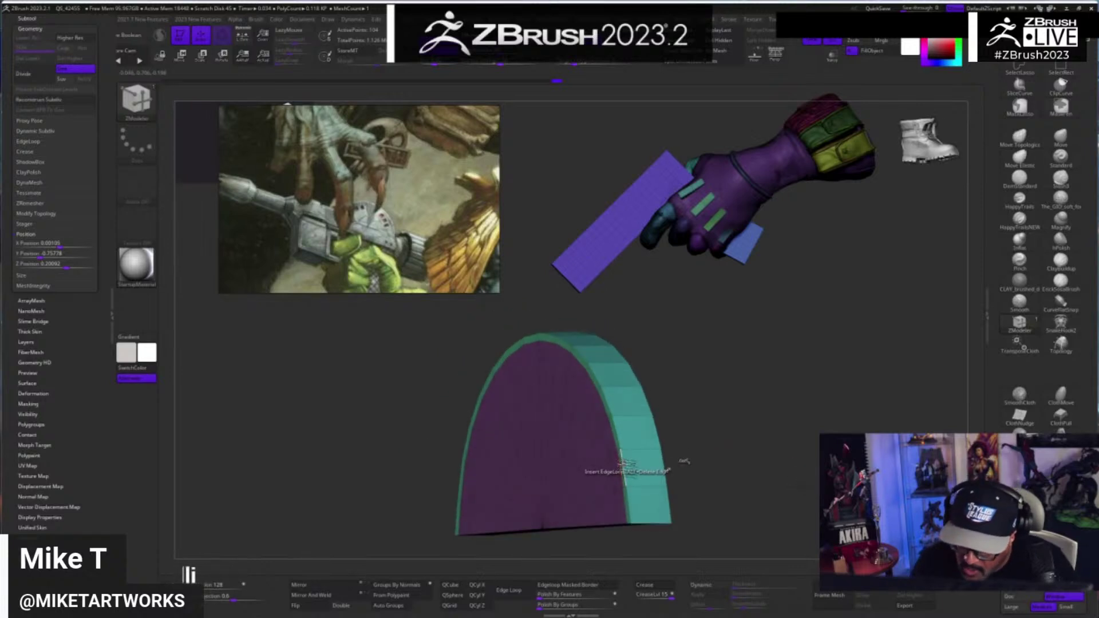
# - Bevel the half disc's curved rim edge using the EdgeLoop Complete target
pyautogui.press('space')
pyautogui.click(543, 338)
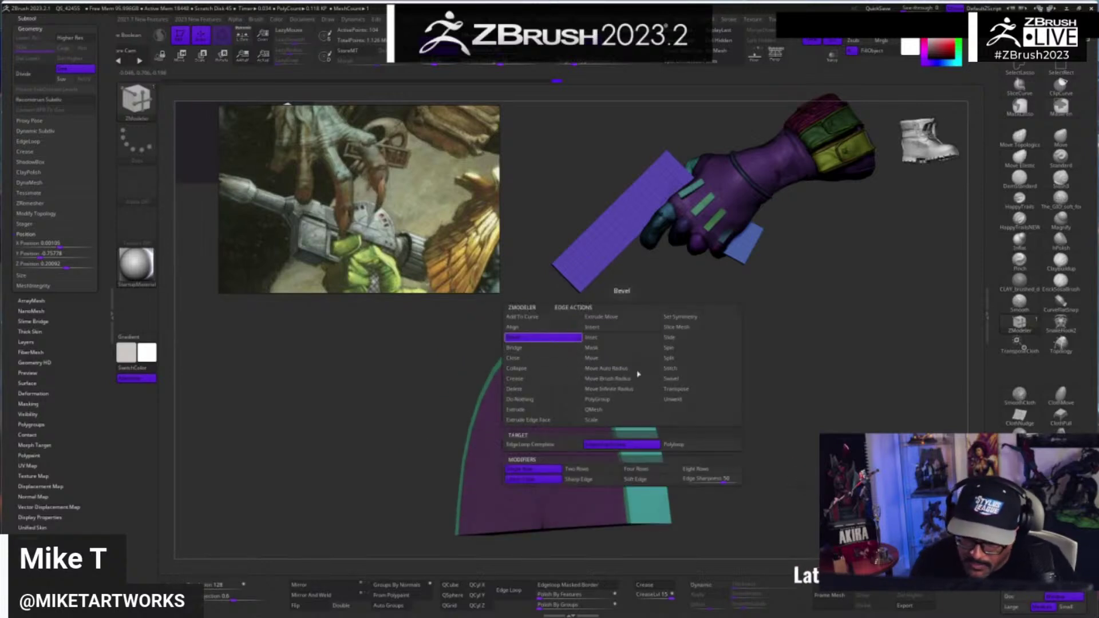
pyautogui.click(532, 445)
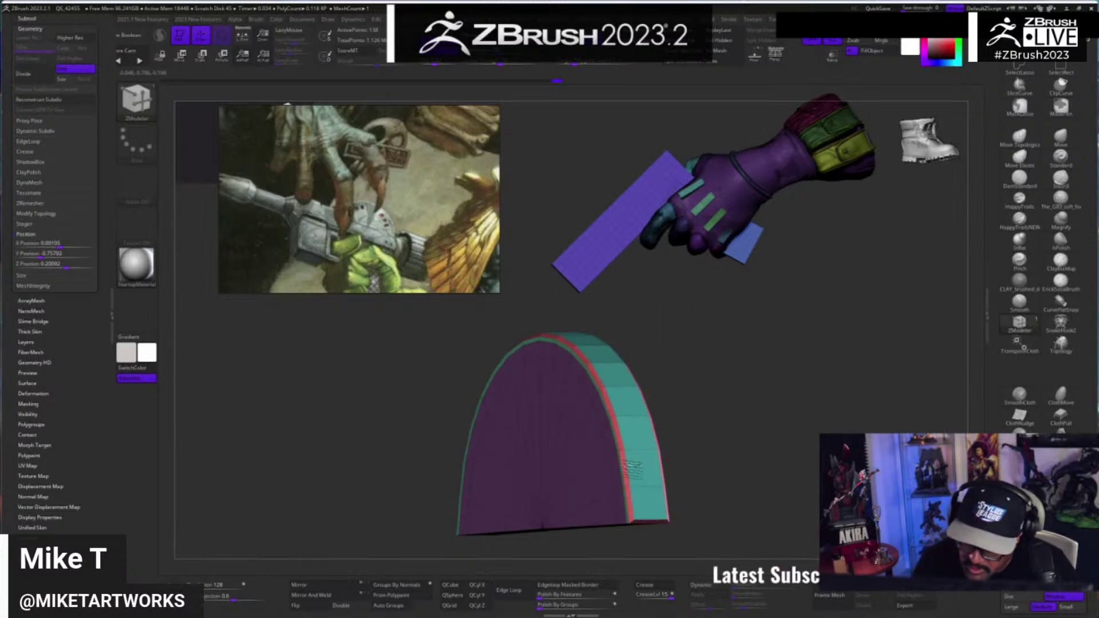
# - Preview the beveled half disc with dynamic subdivision from the front and turn the preview off again
pyautogui.moveTo(790, 482)
pyautogui.mouseDown()
pyautogui.moveTo(676, 484)
pyautogui.moveTo(800, 483)
pyautogui.moveTo(793, 499)
pyautogui.moveTo(807, 493)
pyautogui.moveTo(790, 498)
pyautogui.mouseUp()
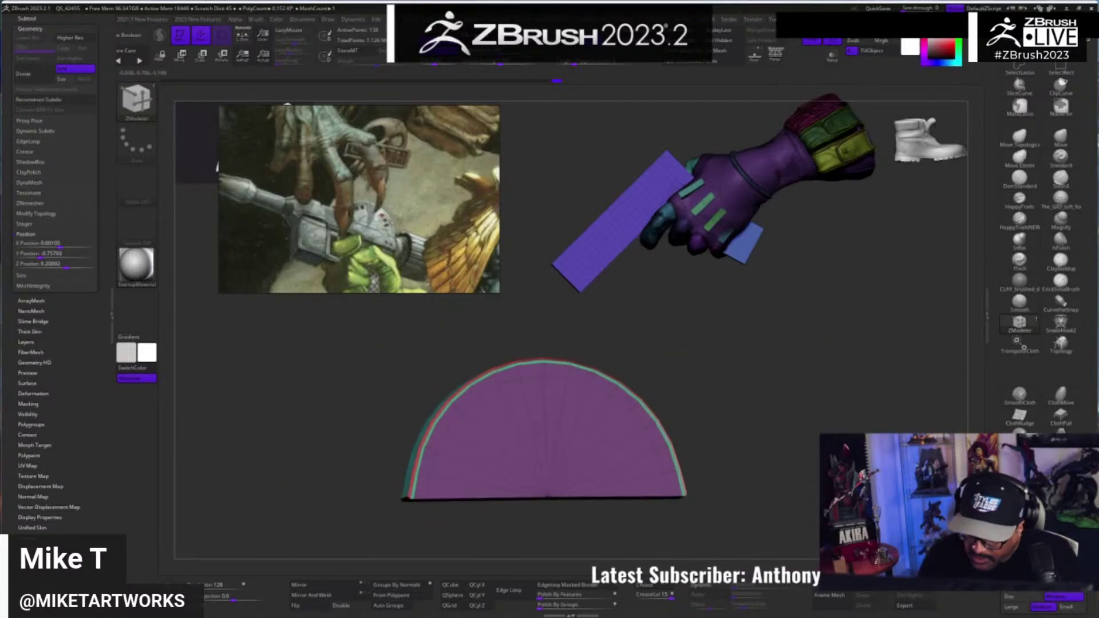
pyautogui.moveTo(720, 589); pyautogui.dragTo(762, 553)
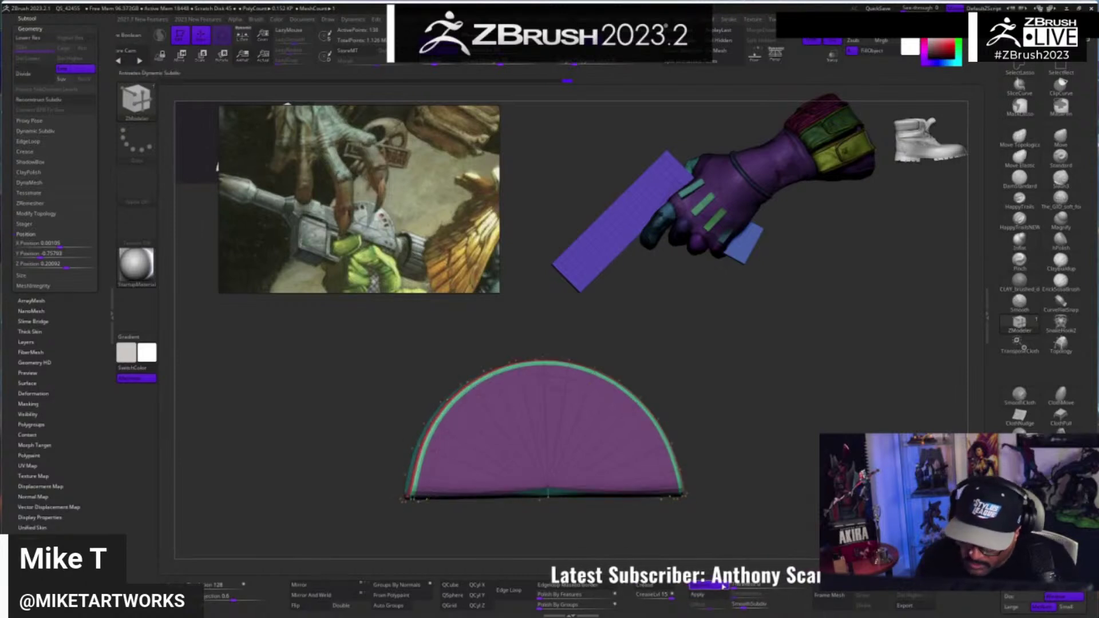
pyautogui.click(723, 587)
# - Set the ZModeler edge action to Insert and add edge loops near both ends of the half disc's straight edge
pyautogui.moveTo(745, 478); pyautogui.dragTo(753, 433)
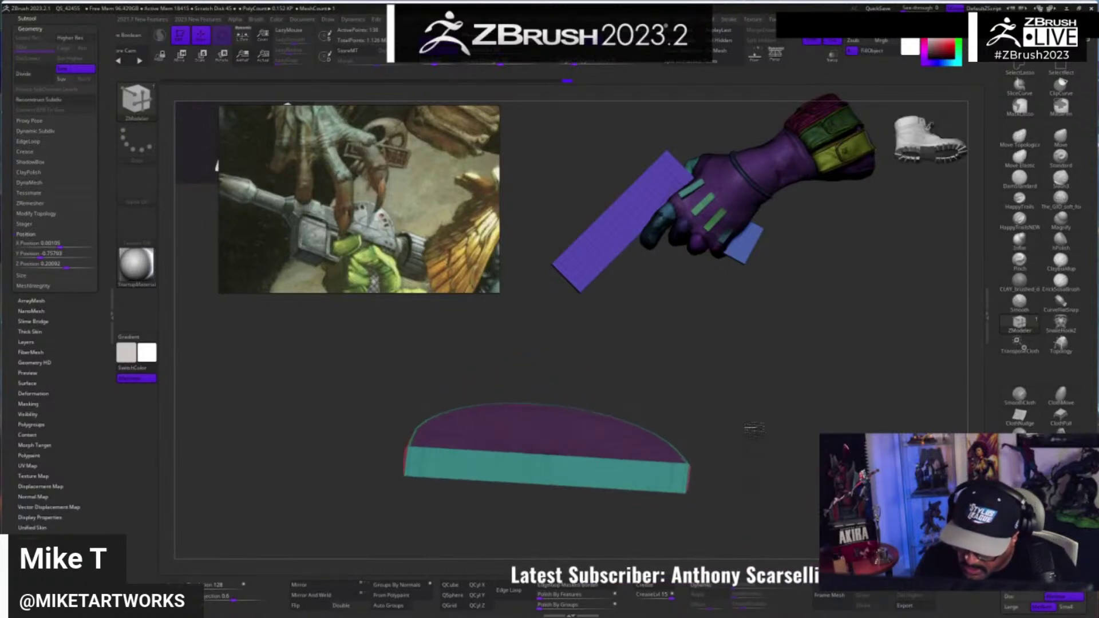
pyautogui.press('space')
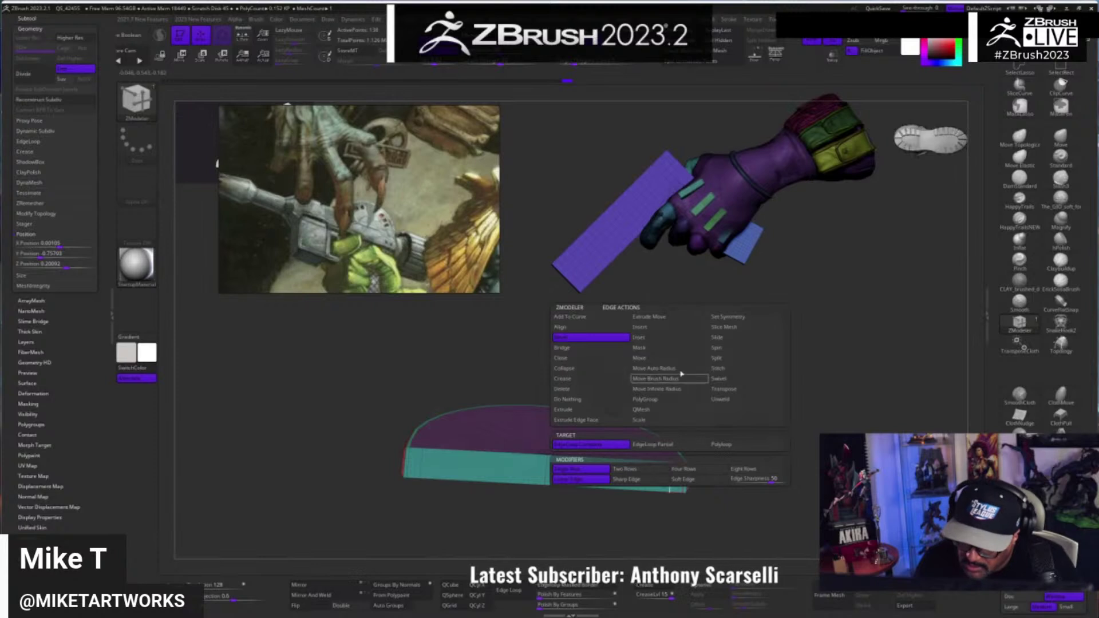
pyautogui.click(656, 330)
pyautogui.moveTo(785, 438); pyautogui.dragTo(793, 467)
pyautogui.moveTo(735, 537); pyautogui.dragTo(763, 520)
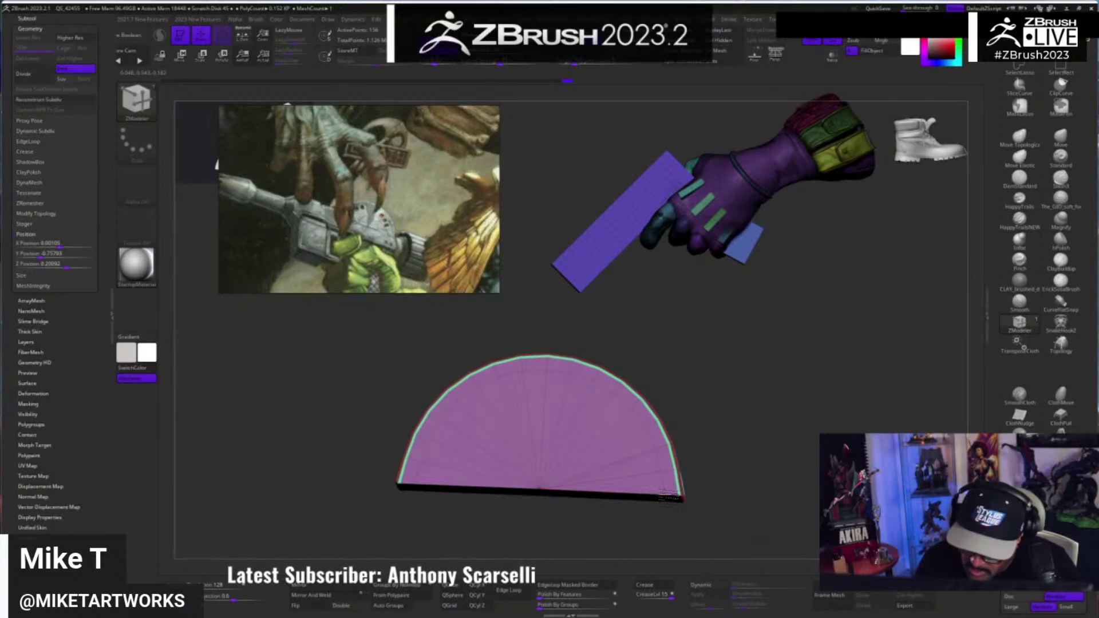
pyautogui.click(663, 496)
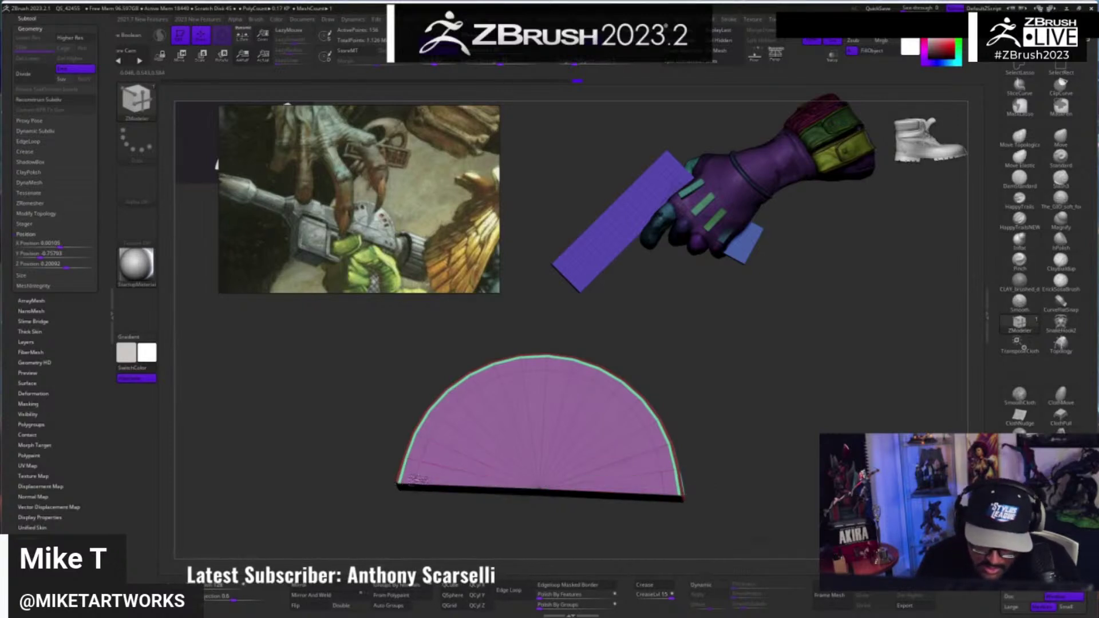
pyautogui.click(417, 484)
# - Subdivide the half disc to SDiv 3 to check how its edges smooth with the added loops
pyautogui.moveTo(481, 509); pyautogui.dragTo(719, 462)
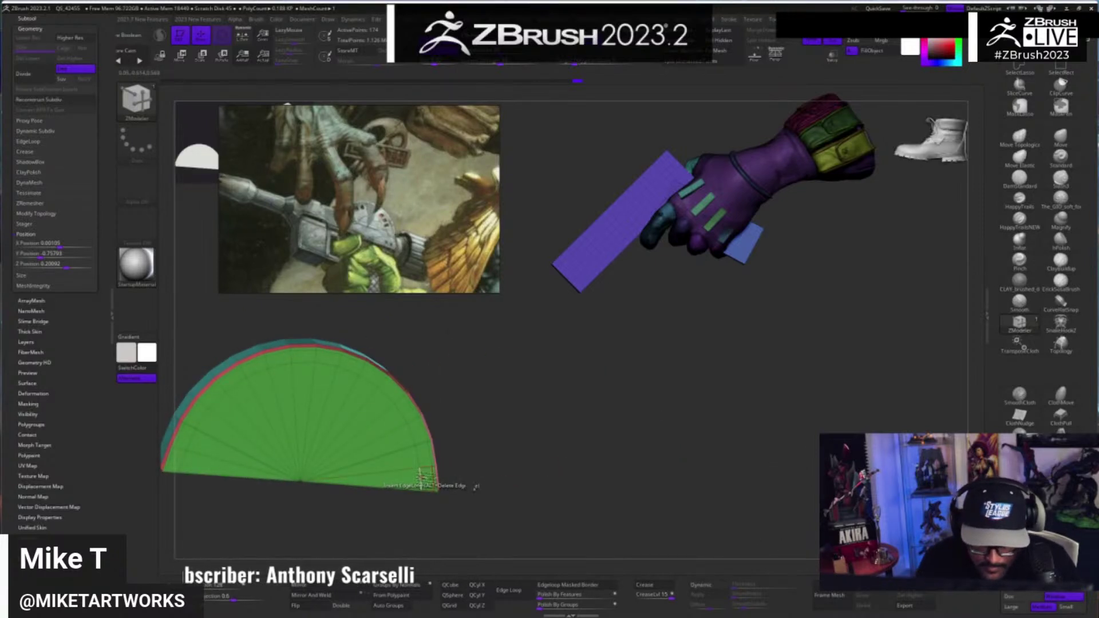
pyautogui.moveTo(476, 487); pyautogui.dragTo(657, 466)
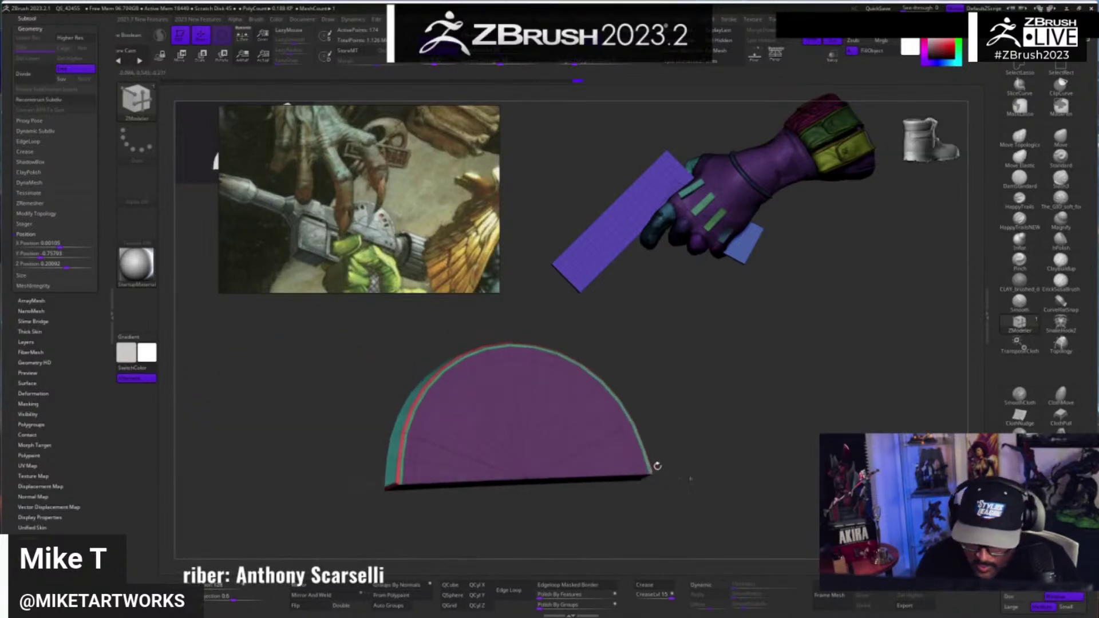
pyautogui.click(703, 585)
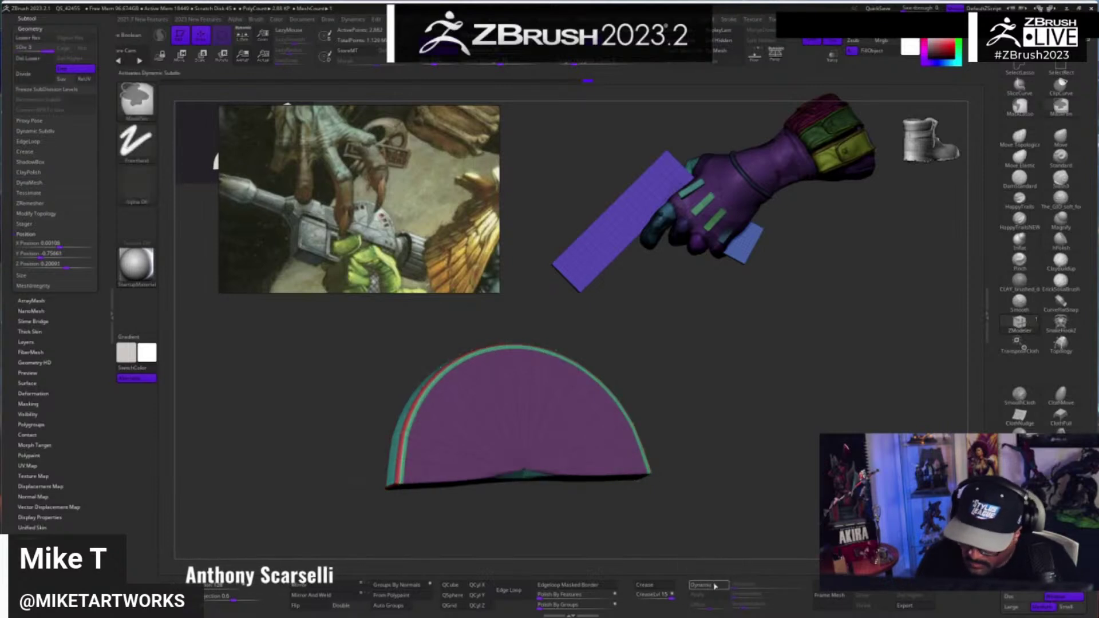
# - Undo the subdivision levels and insert further edge loops across the half disc's flat underside
pyautogui.hotkey('ctrl', 'z')
pyautogui.hotkey('ctrl', 'z')
pyautogui.moveTo(768, 537); pyautogui.dragTo(785, 420)
pyautogui.click(549, 474)
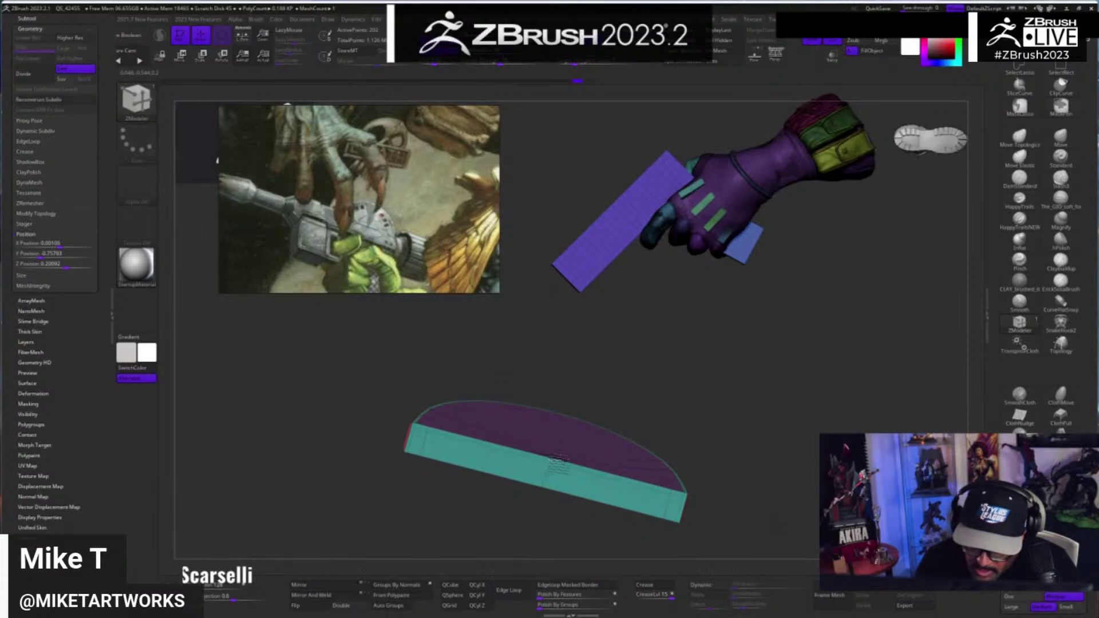
pyautogui.click(543, 484)
pyautogui.moveTo(739, 503); pyautogui.dragTo(730, 569)
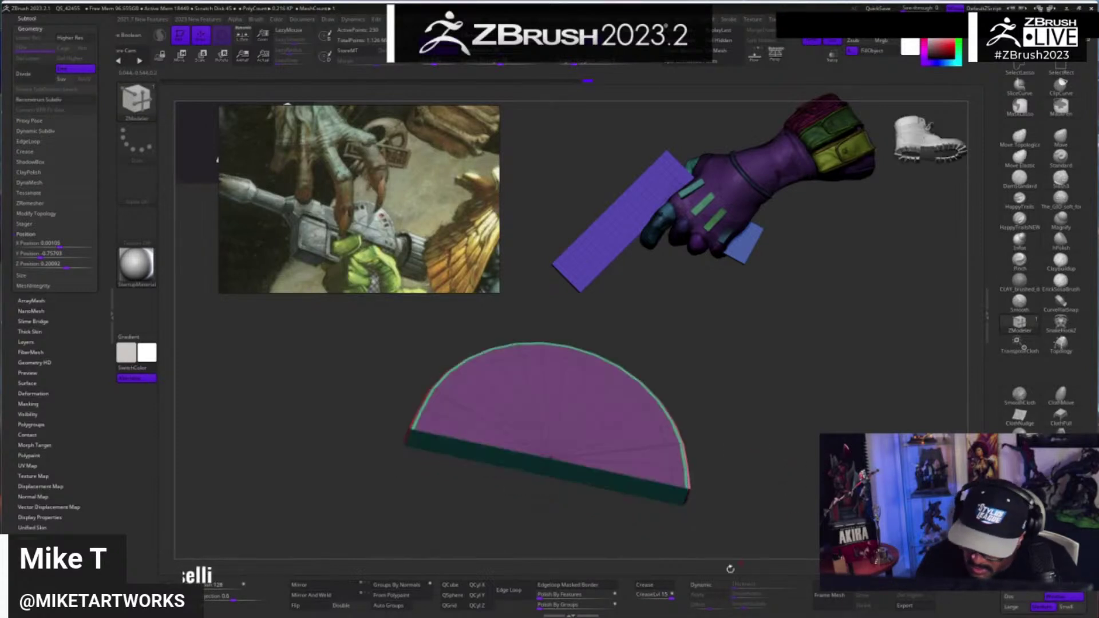
# - Preview the half disc with dynamic subdivision, both shaded and with polyframe, and turn the preview off again
pyautogui.click(720, 586)
pyautogui.rightClick(774, 515)
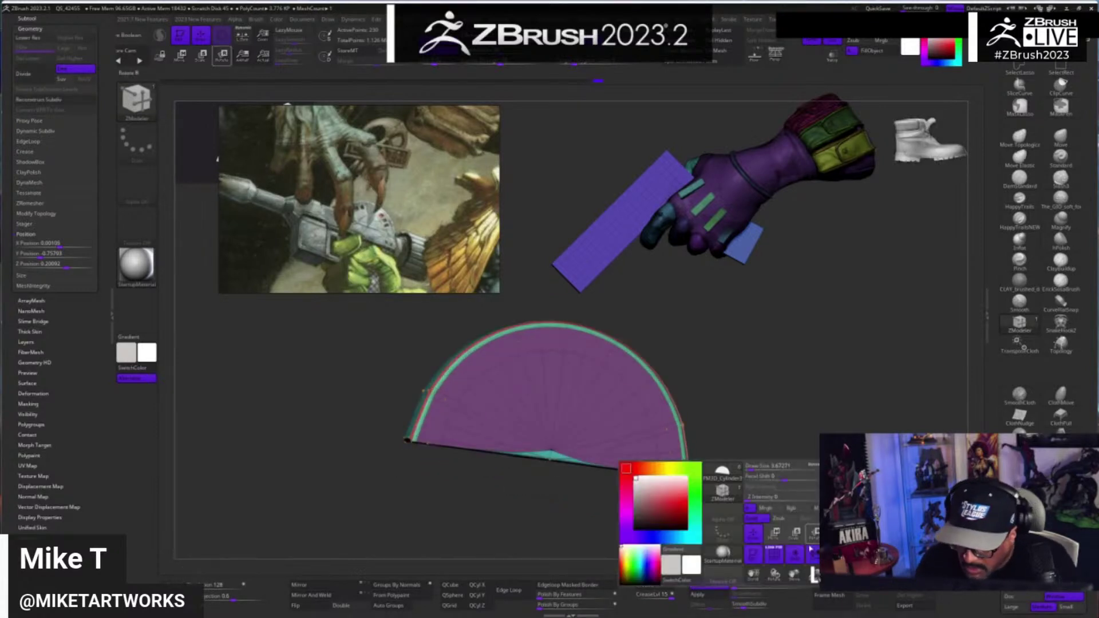
pyautogui.hotkey('shift', 'f')
pyautogui.moveTo(796, 520); pyautogui.dragTo(746, 520, button='right')
pyautogui.rightClick(746, 520)
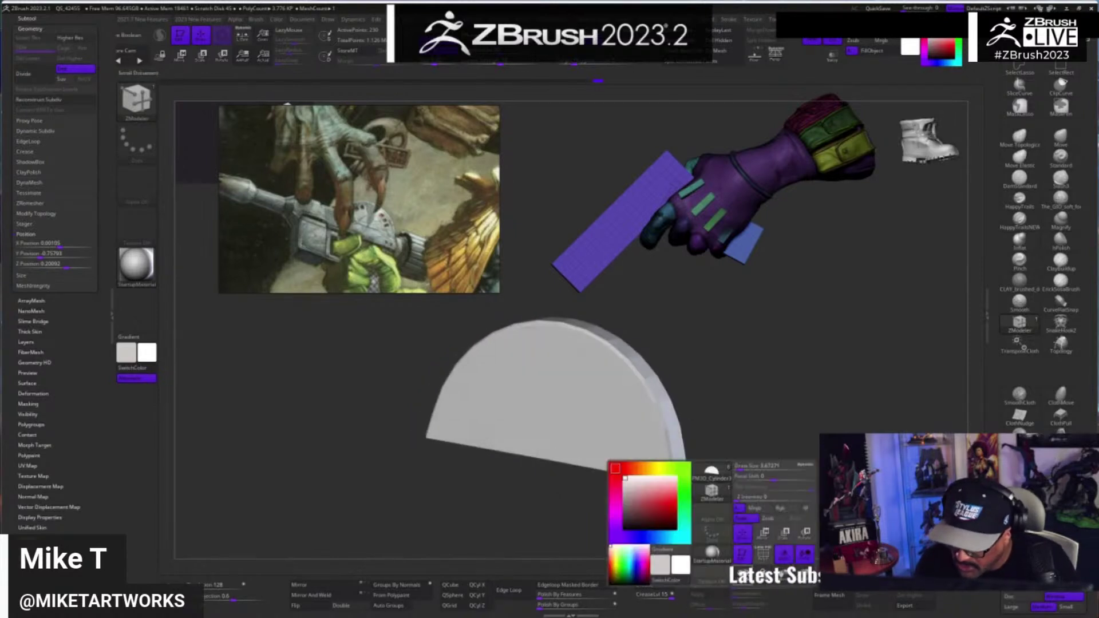
pyautogui.rightClick(763, 520)
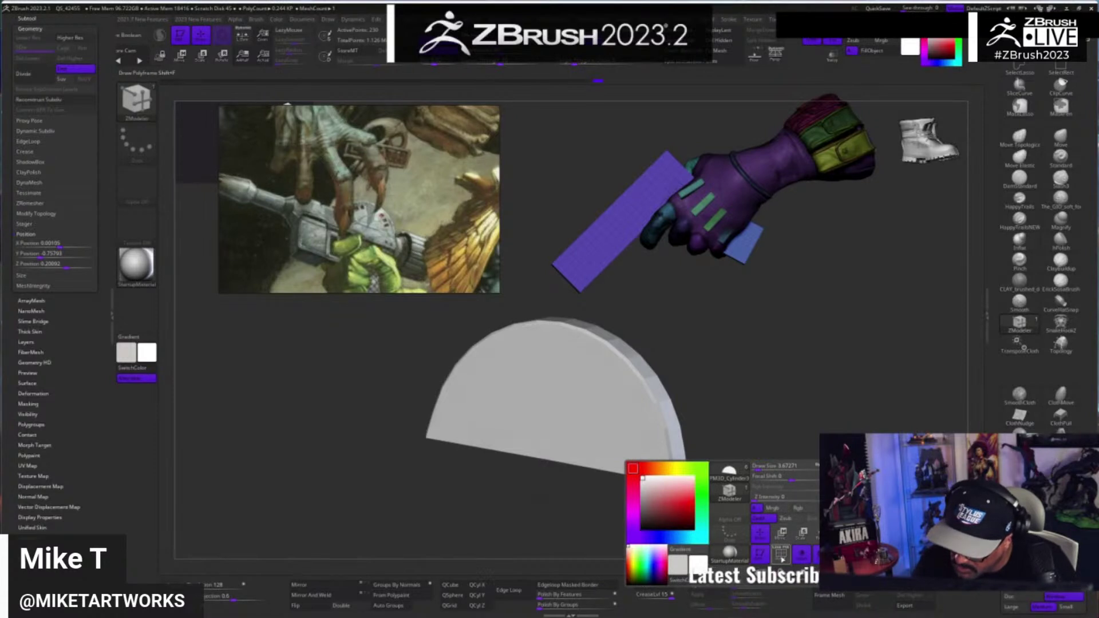
pyautogui.click(782, 555)
pyautogui.moveTo(787, 512); pyautogui.dragTo(828, 480, button='right')
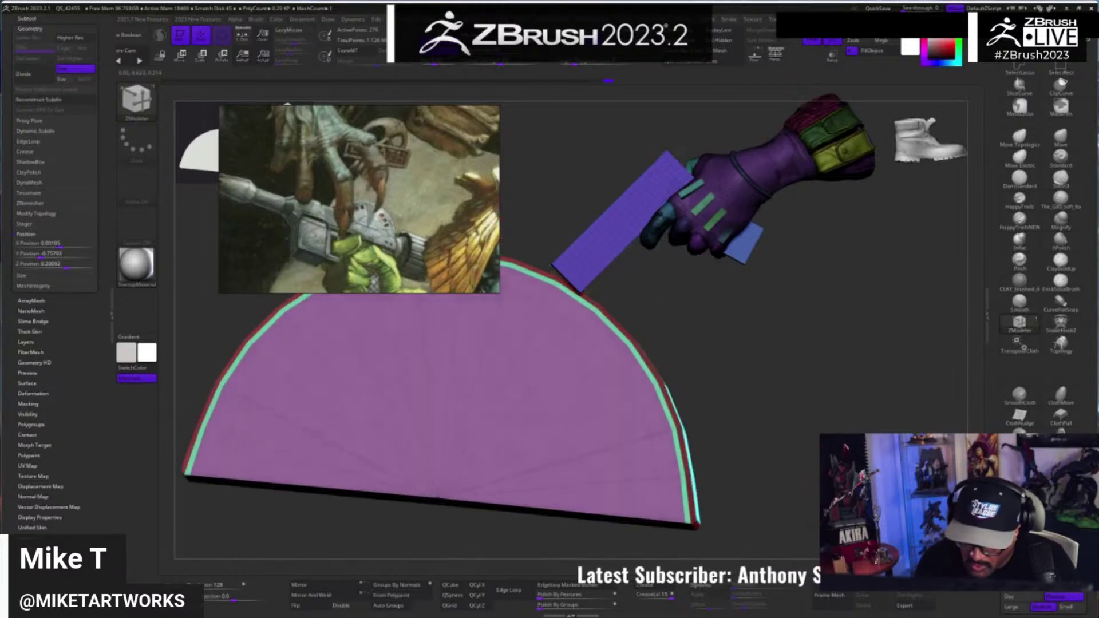
pyautogui.click(715, 587)
pyautogui.hotkey('shift', 'd')
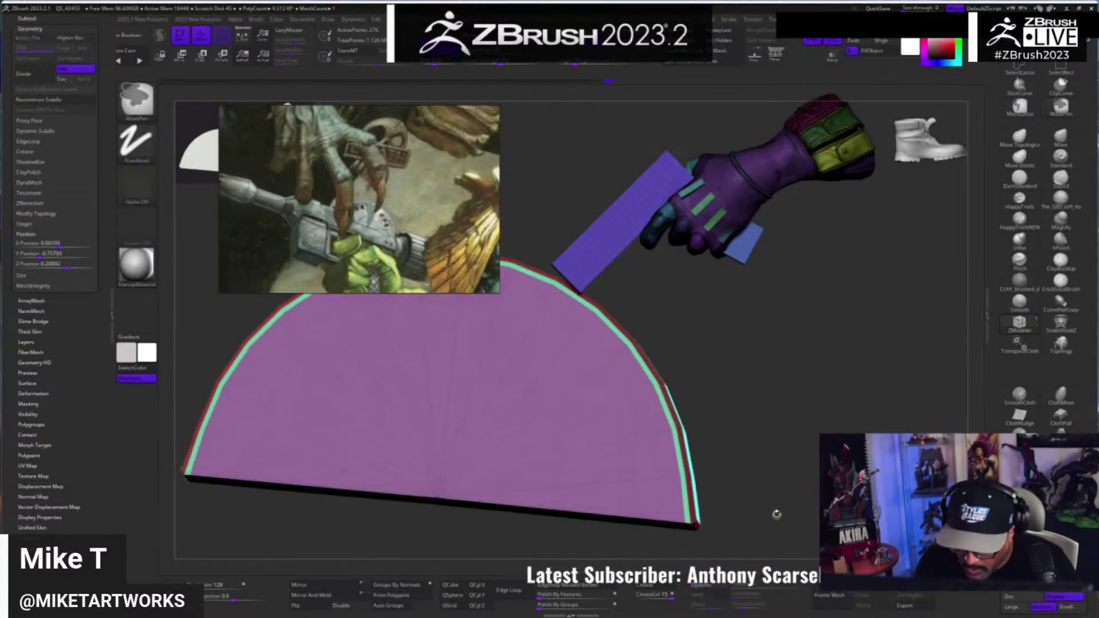
# - Apply Crease All to the half disc, toggle its dynamic subdivision preview, and set the crease level to 1
pyautogui.moveTo(97, 313); pyautogui.dragTo(90, 438)
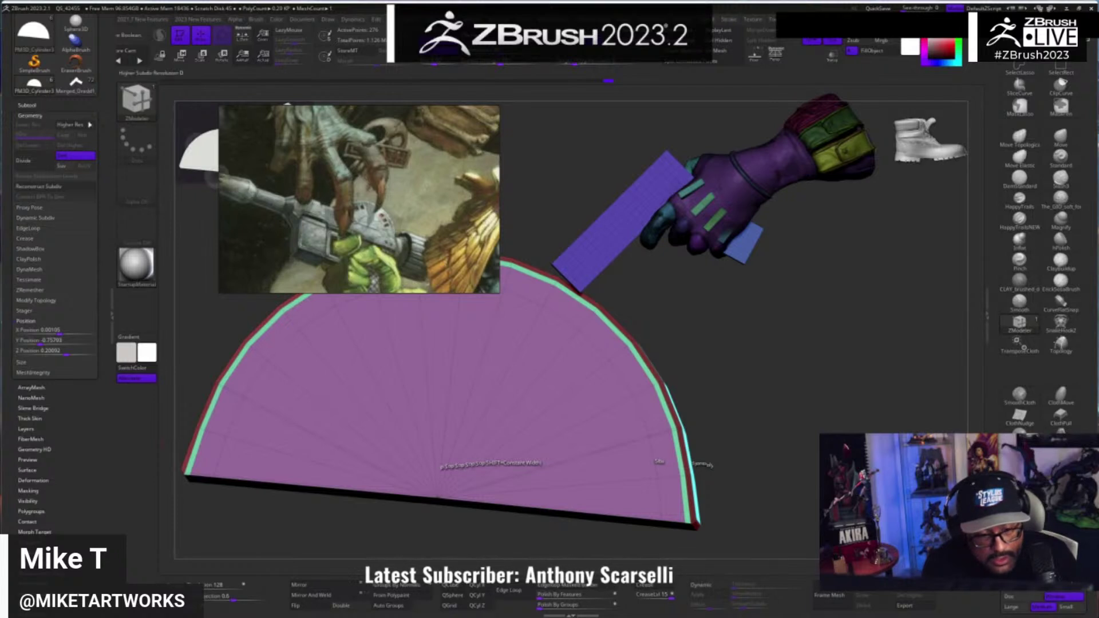
pyautogui.click(78, 239)
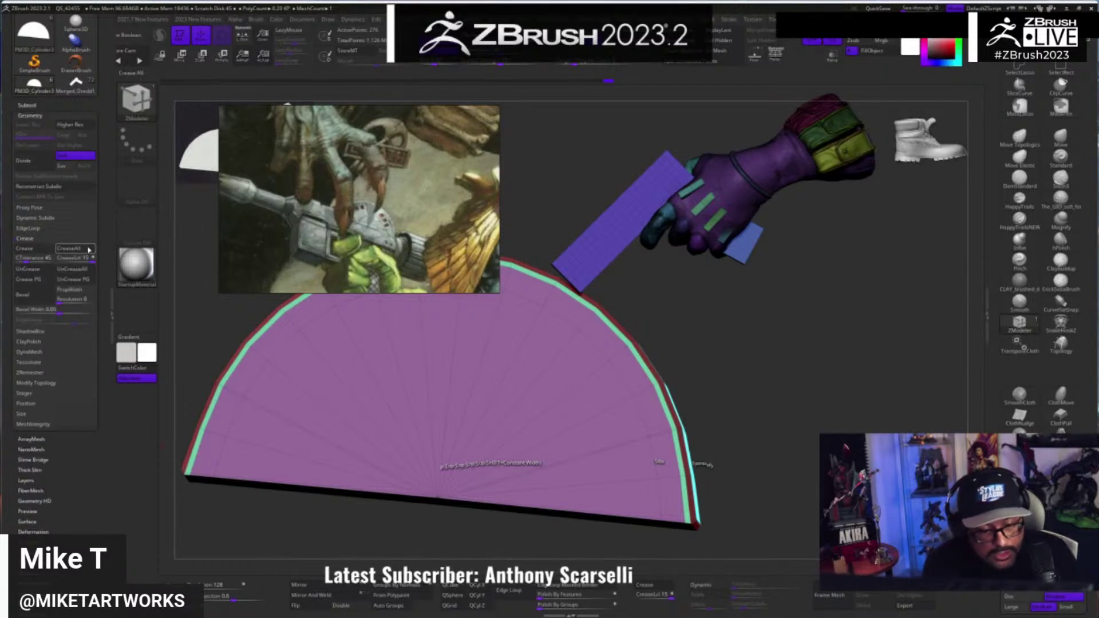
pyautogui.click(89, 251)
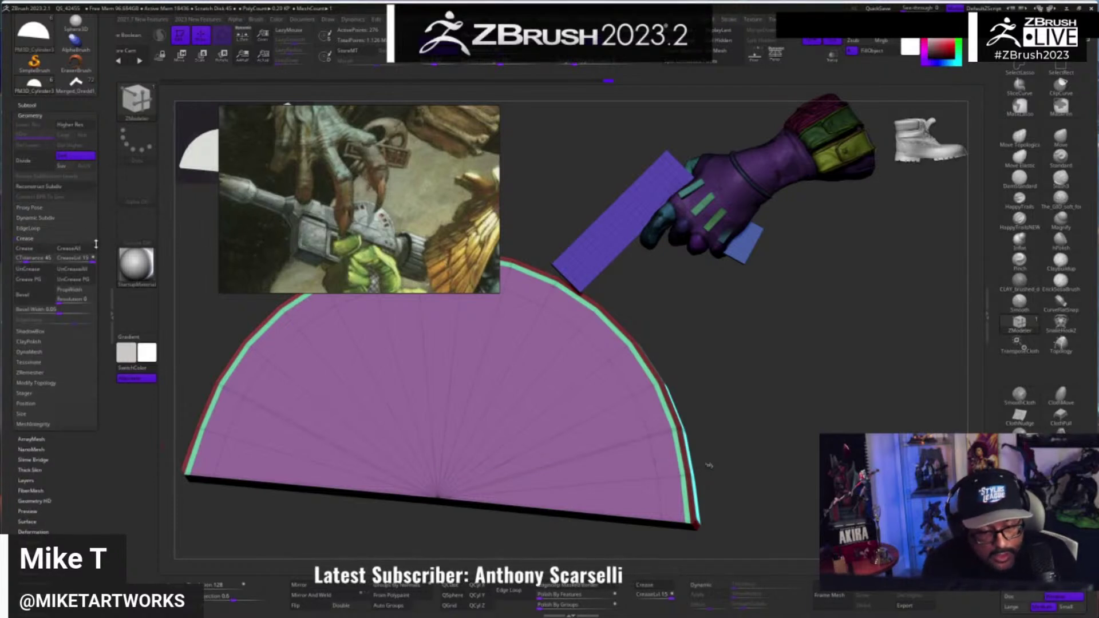
pyautogui.click(719, 588)
pyautogui.click(721, 588)
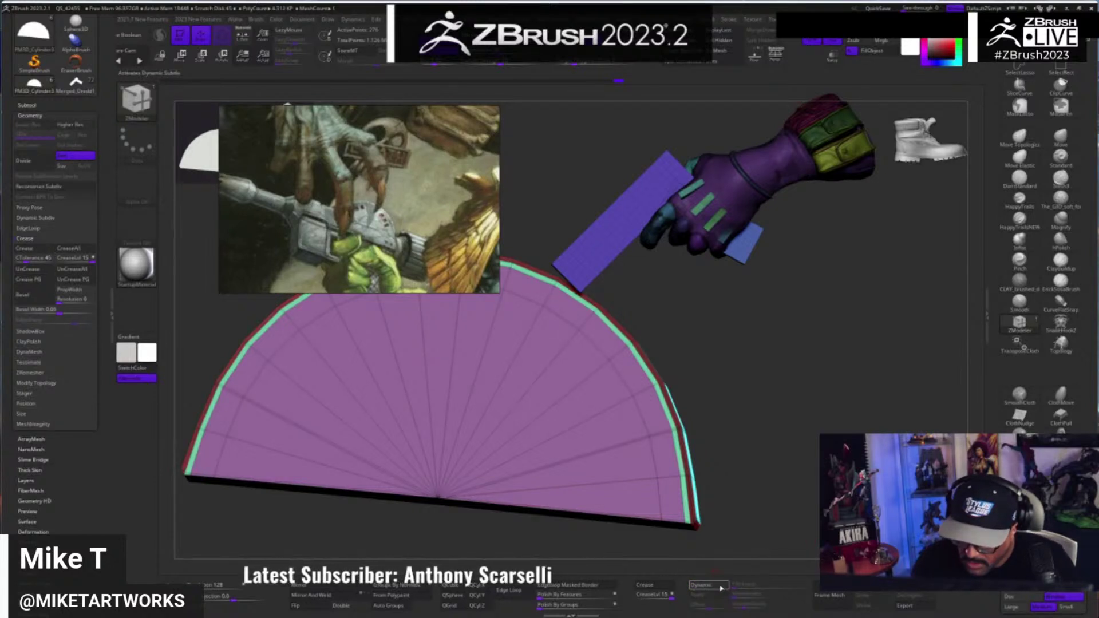
pyautogui.click(721, 588)
pyautogui.moveTo(665, 596); pyautogui.dragTo(640, 600)
# - Try a dynamic thickness on the half disc, return it to 0, and raise SmoothSubdiv with polyframe hidden
pyautogui.moveTo(736, 585); pyautogui.dragTo(765, 584)
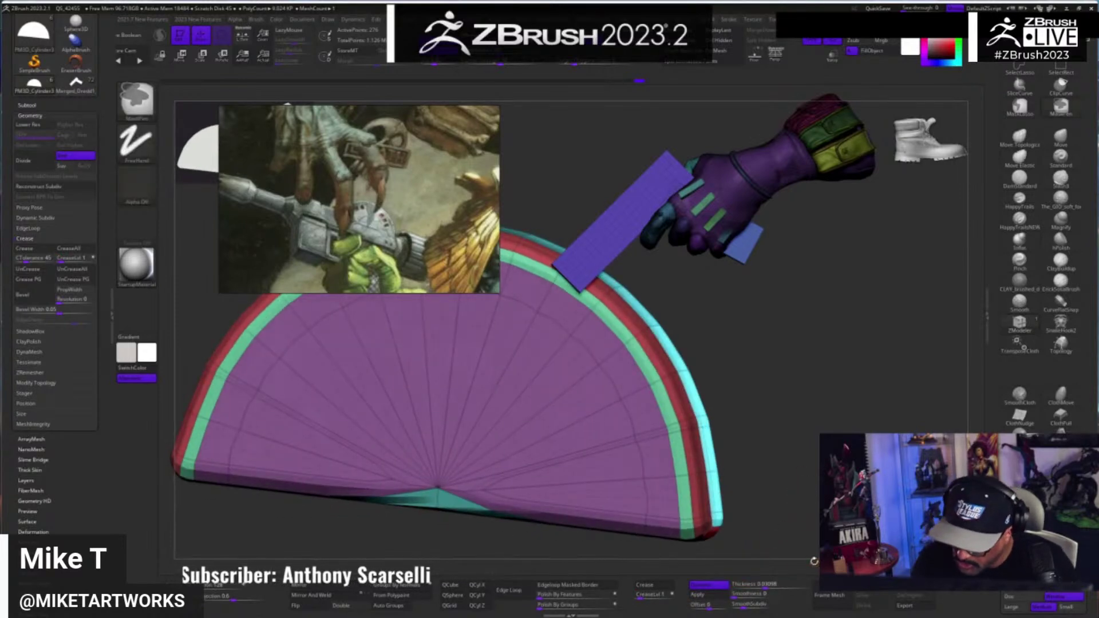
pyautogui.click(734, 586)
pyautogui.moveTo(765, 491)
pyautogui.mouseDown()
pyautogui.moveTo(766, 518)
pyautogui.moveTo(805, 539)
pyautogui.moveTo(800, 526)
pyautogui.moveTo(819, 519)
pyautogui.mouseUp()
pyautogui.rightClick(766, 520)
pyautogui.hotkey('shift', 'f')
pyautogui.press('f')
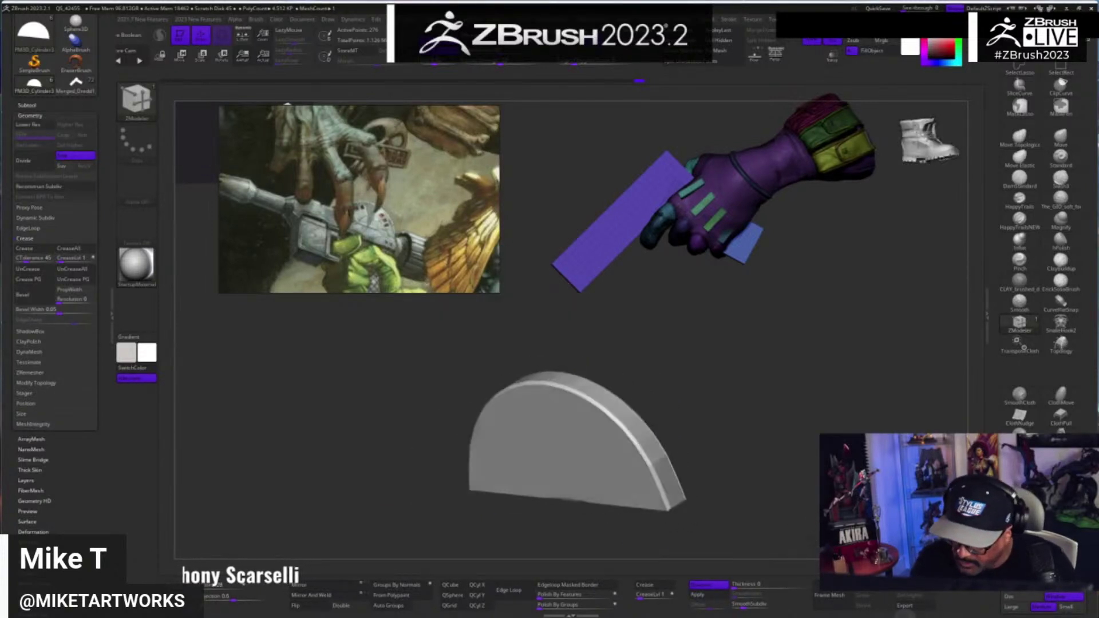
pyautogui.click(750, 604)
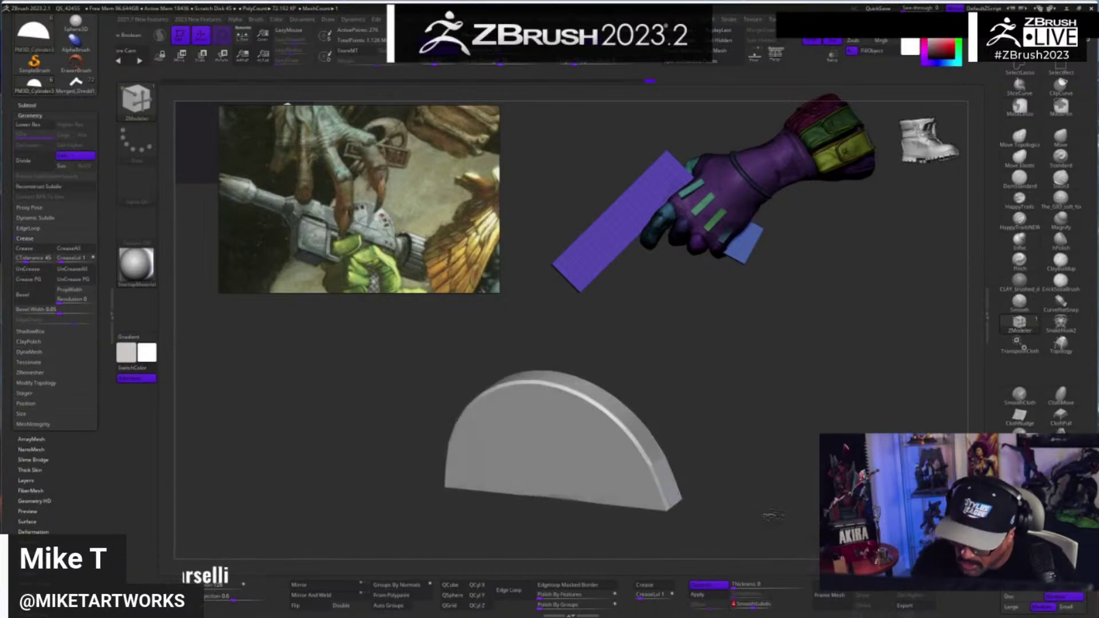
# - Check the smoothed half disc from the front and turn its dynamic subdivision off
pyautogui.press('space')
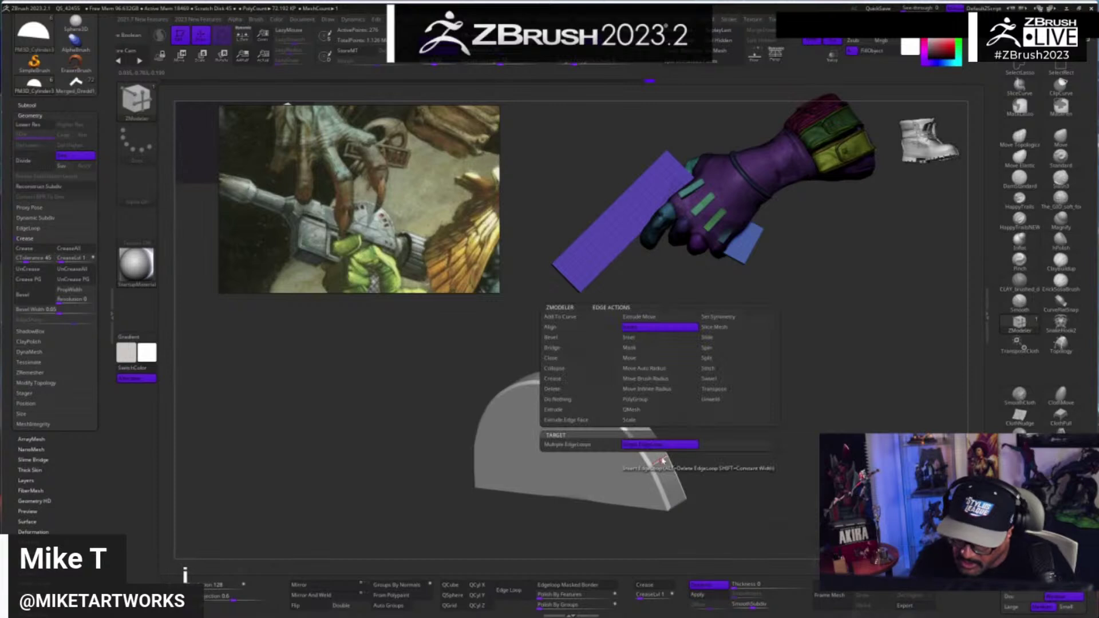
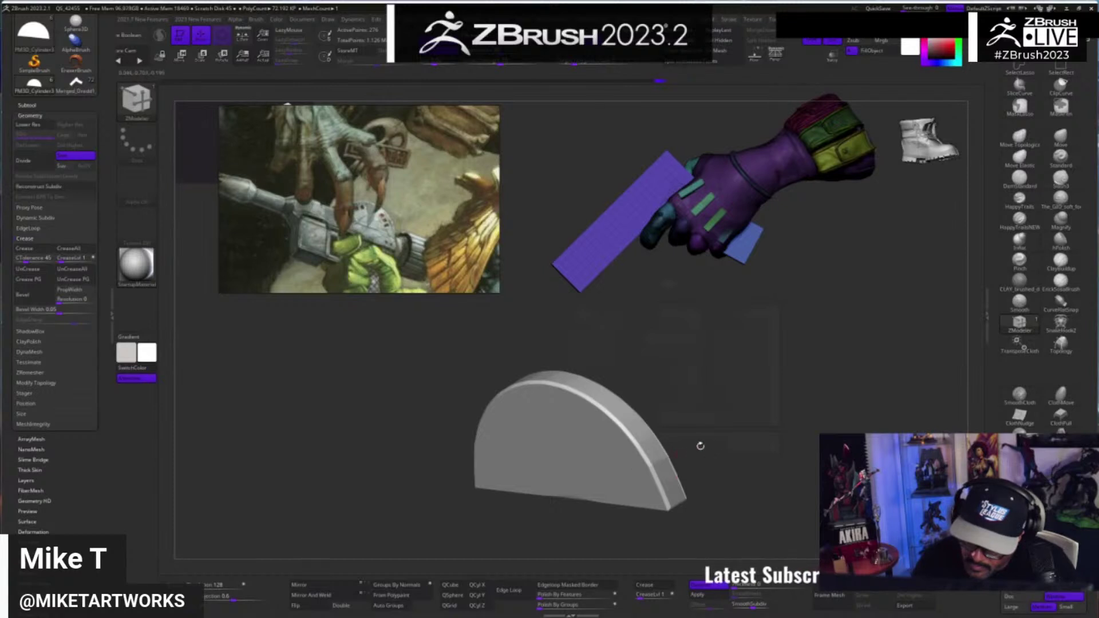
pyautogui.moveTo(701, 446); pyautogui.dragTo(739, 434)
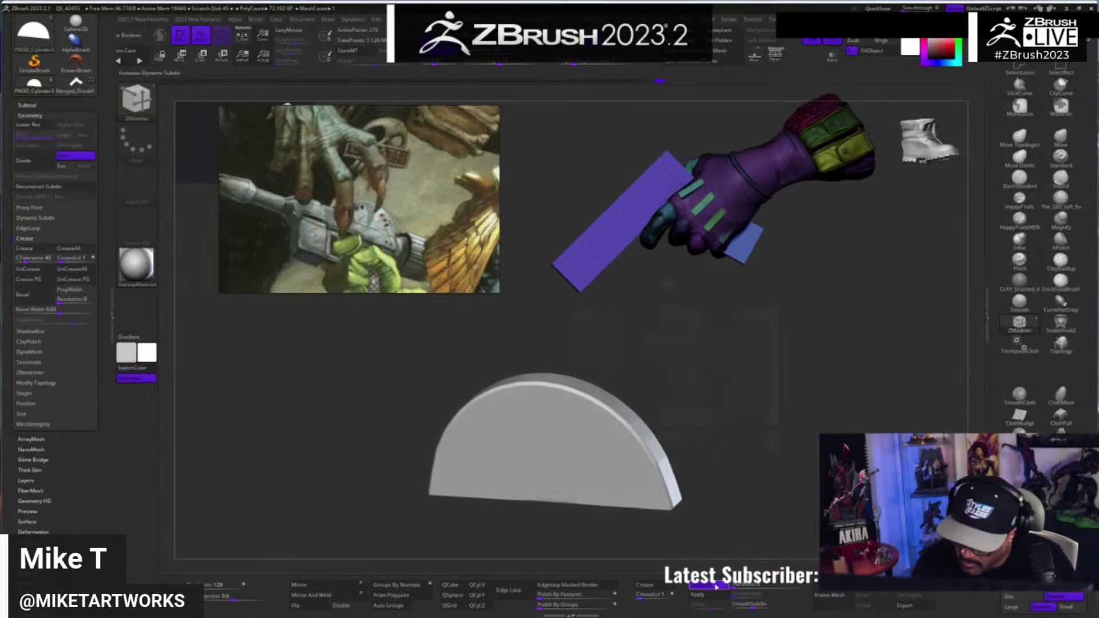
pyautogui.press('w')
pyautogui.press('space')
pyautogui.press('space')
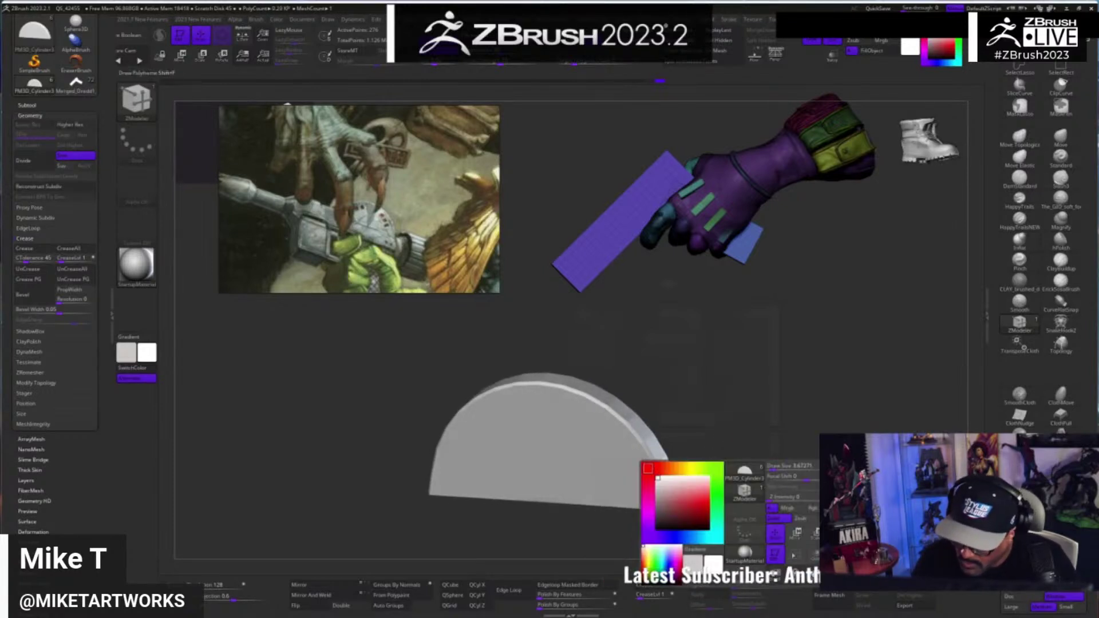
# - Set the ZModeler edge action to Crease with the EdgeLoop Complete target
pyautogui.moveTo(687, 477); pyautogui.dragTo(713, 452)
pyautogui.press('space')
pyautogui.press('space')
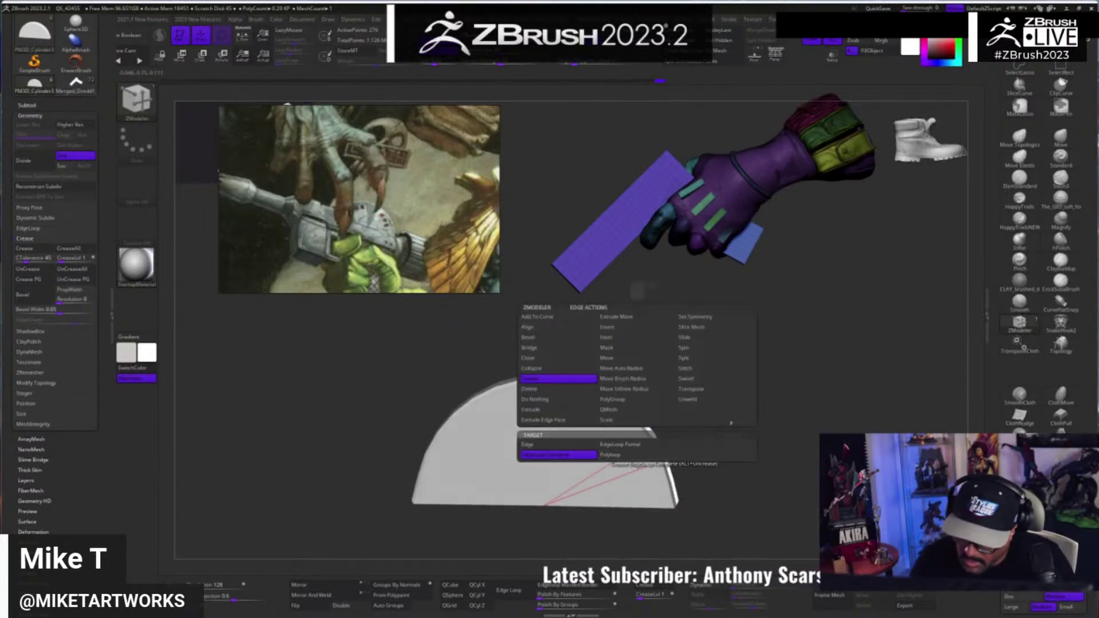
pyautogui.click(610, 455)
# - Show polyframe, set the ZModeler edge action to Insert, and delete surplus edge loops from the half disc
pyautogui.press('space')
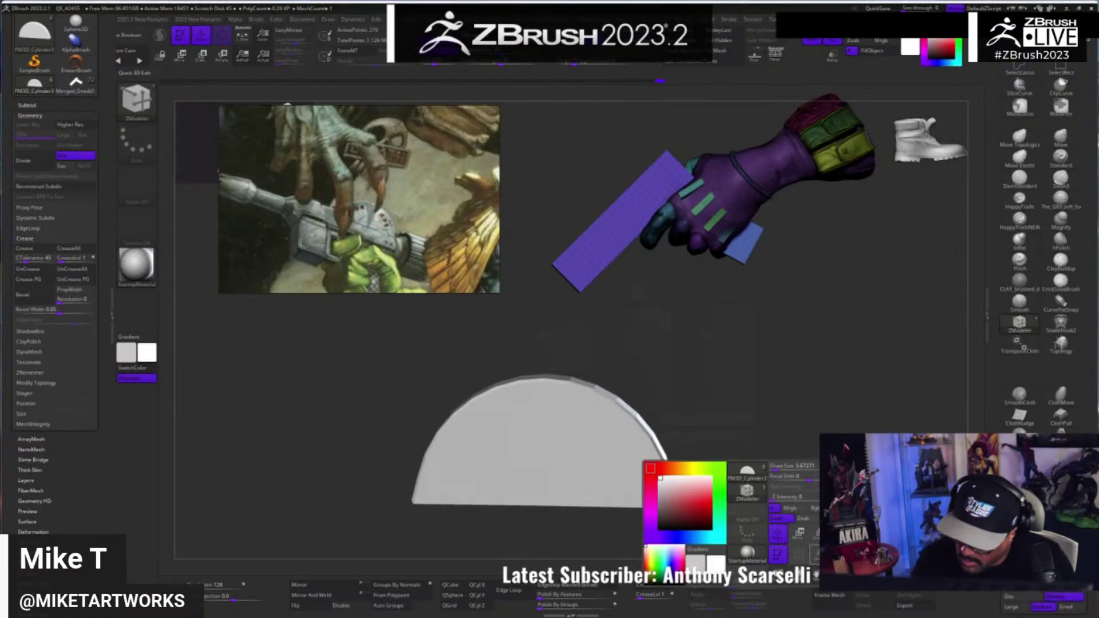
pyautogui.hotkey('shift', 'f')
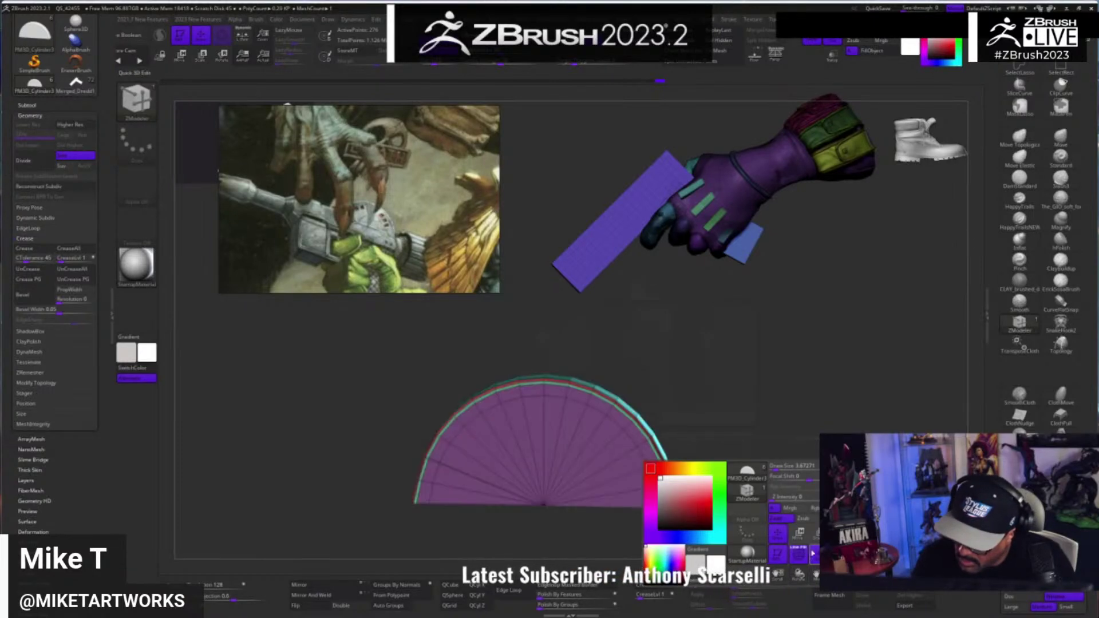
pyautogui.press('f')
pyautogui.moveTo(793, 505); pyautogui.dragTo(758, 501)
pyautogui.press('space')
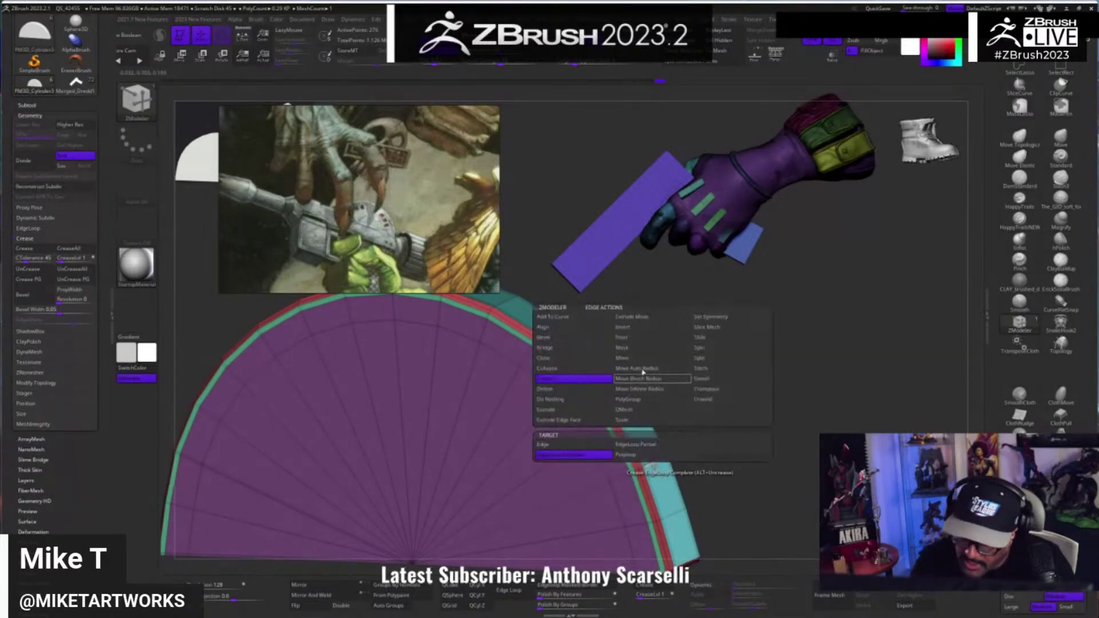
pyautogui.click(652, 329)
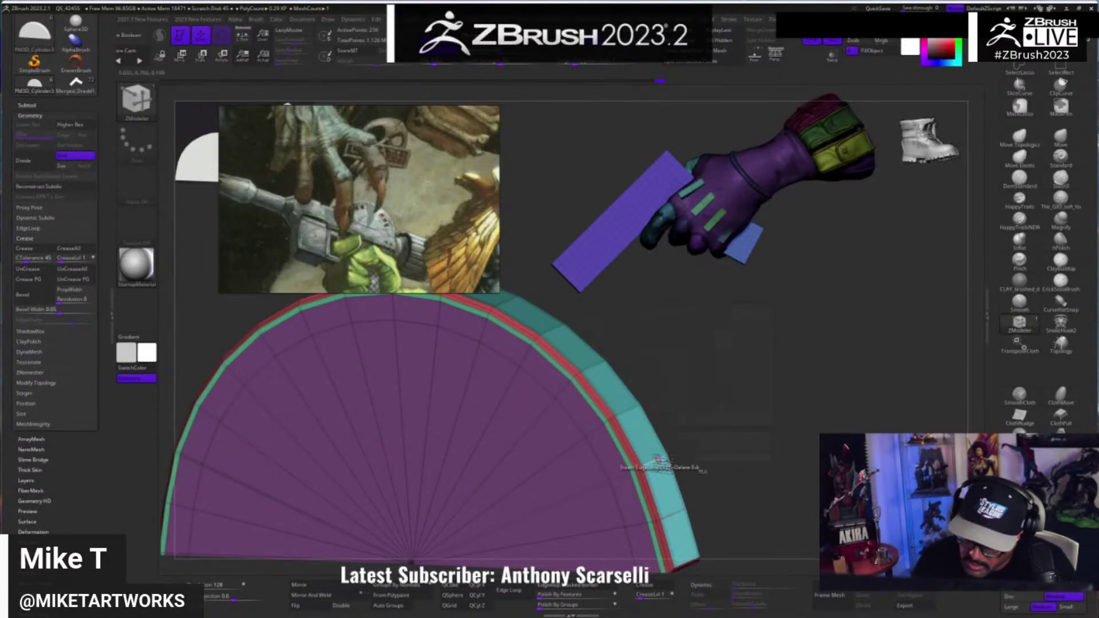
pyautogui.keyDown('alt'); pyautogui.click(650, 467); pyautogui.keyUp('alt')
pyautogui.keyDown('alt'); pyautogui.moveTo(701, 469); pyautogui.dragTo(787, 423); pyautogui.keyUp('alt')
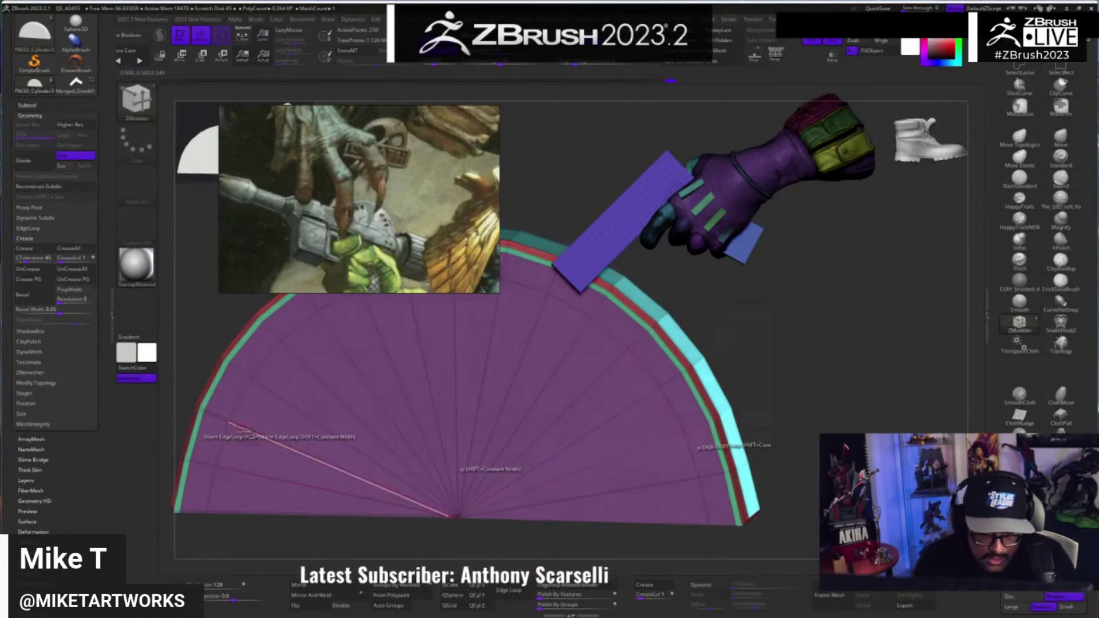
# - Turn dynamic subdivision on, apply it as real subdivision levels on the half disc, and hide polyframe
pyautogui.click(707, 585)
pyautogui.moveTo(702, 532); pyautogui.dragTo(787, 518)
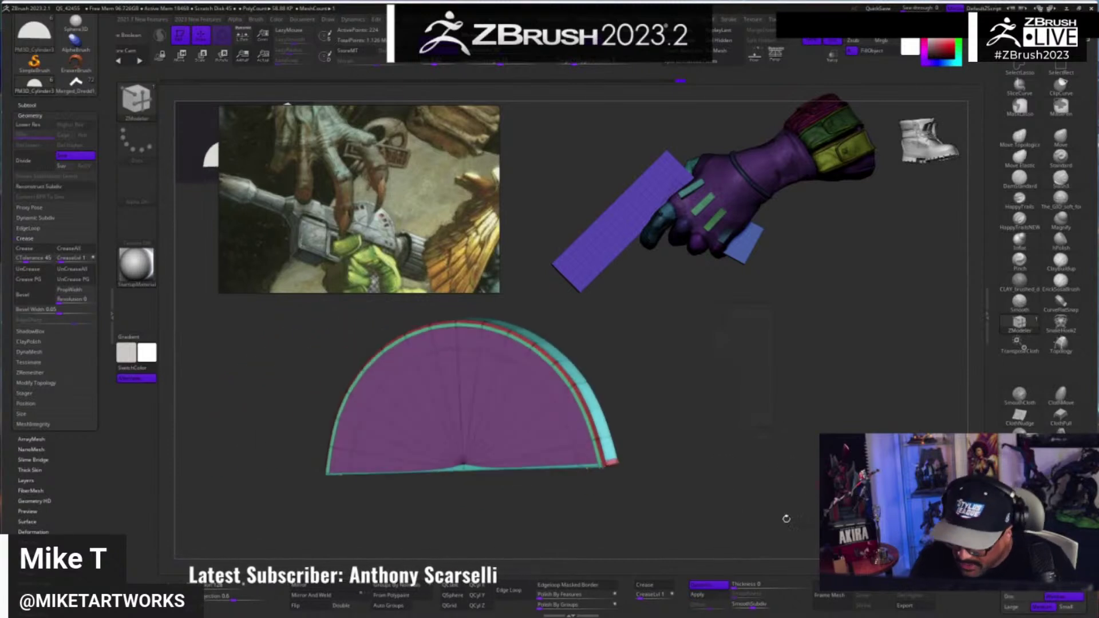
pyautogui.click(717, 596)
pyautogui.moveTo(731, 468)
pyautogui.mouseDown()
pyautogui.moveTo(748, 493)
pyautogui.moveTo(751, 476)
pyautogui.mouseUp()
pyautogui.press('space')
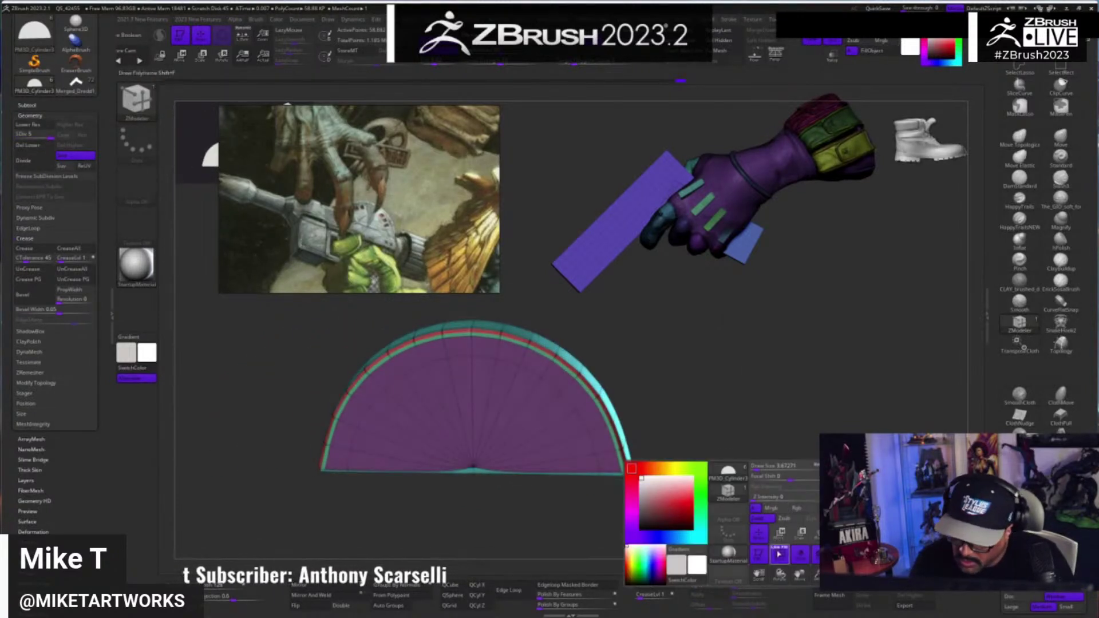
pyautogui.hotkey('shift', 'f')
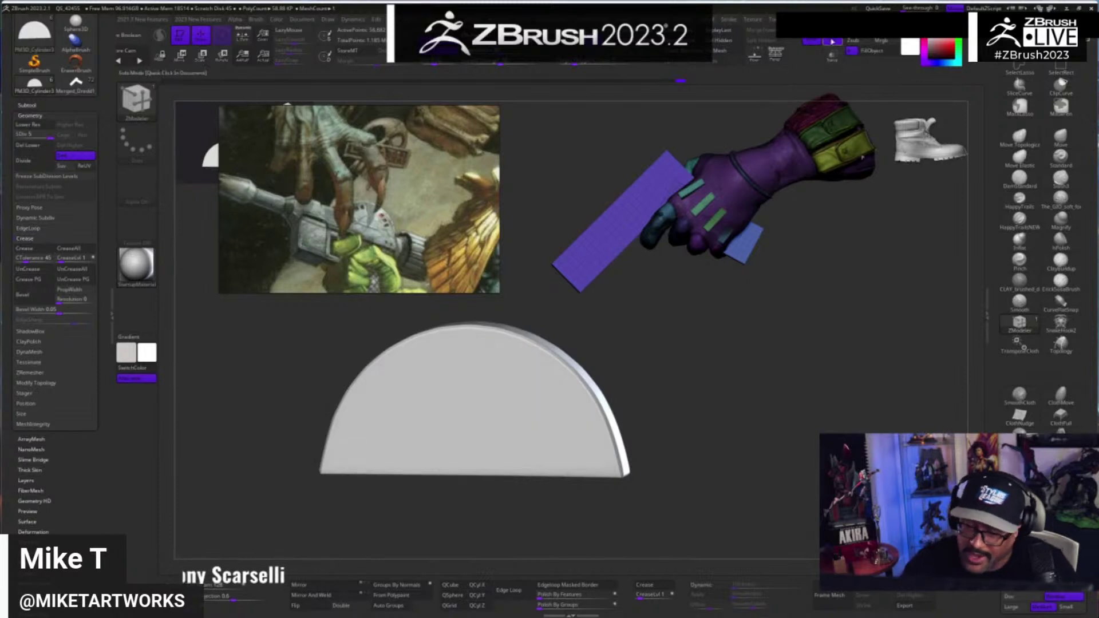
# - Turn off solo mode, make the gun's long upper body the active subtool, and show its polyframe from the side
pyautogui.click(833, 42)
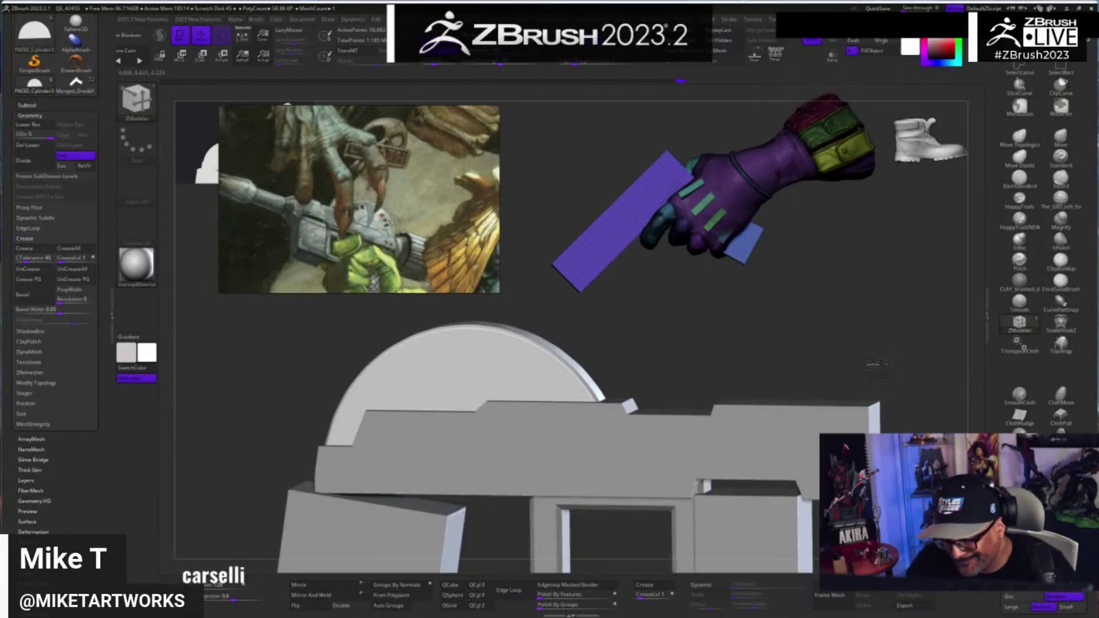
pyautogui.moveTo(877, 365)
pyautogui.keyDown('alt'); pyautogui.mouseDown()
pyautogui.moveTo(843, 354)
pyautogui.moveTo(753, 483)
pyautogui.moveTo(859, 395)
pyautogui.moveTo(846, 397)
pyautogui.moveTo(825, 447)
pyautogui.moveTo(841, 458)
pyautogui.moveTo(809, 437)
pyautogui.mouseUp(); pyautogui.keyUp('alt')
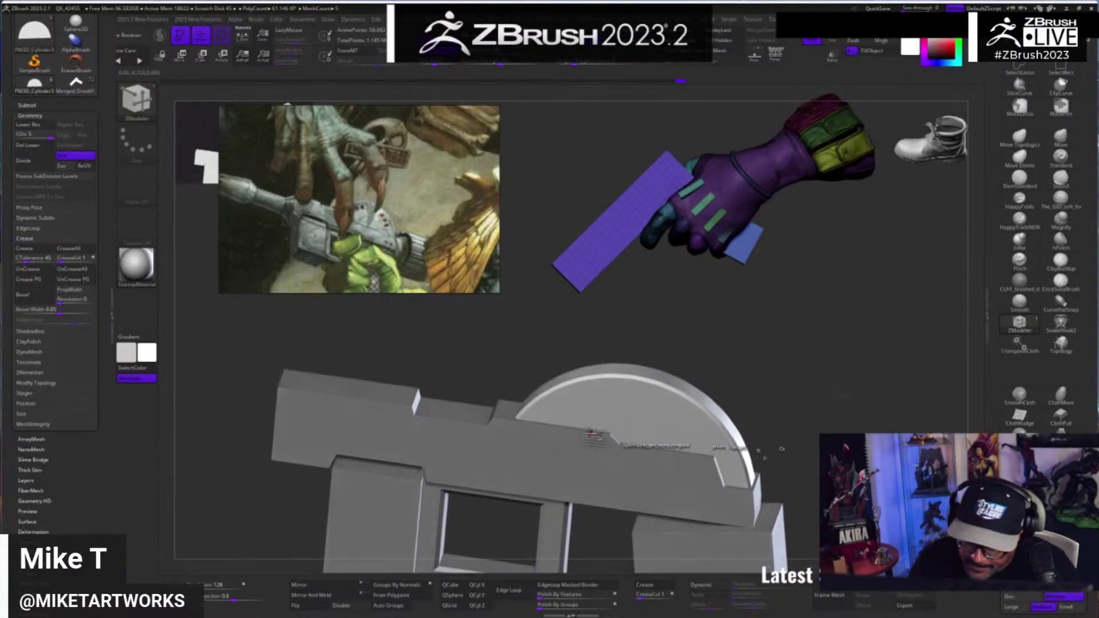
pyautogui.keyDown('alt'); pyautogui.click(592, 436); pyautogui.keyUp('alt')
pyautogui.moveTo(848, 355)
pyautogui.mouseDown()
pyautogui.moveTo(785, 381)
pyautogui.moveTo(830, 372)
pyautogui.moveTo(813, 376)
pyautogui.moveTo(824, 355)
pyautogui.mouseUp()
pyautogui.press('space')
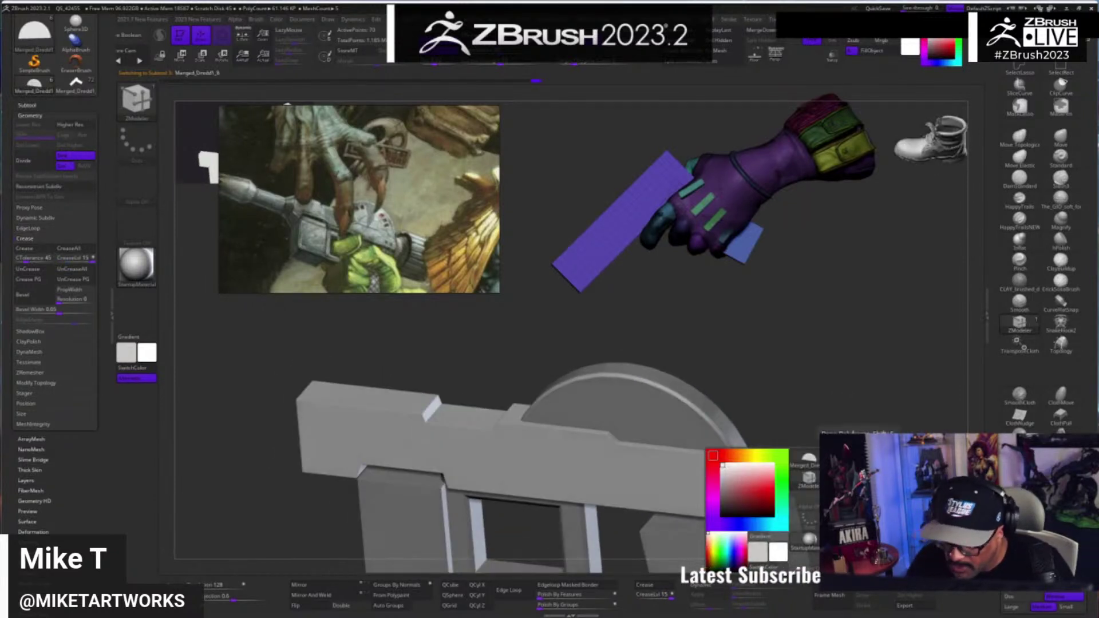
pyautogui.click(853, 449)
pyautogui.moveTo(822, 424)
pyautogui.mouseDown()
pyautogui.moveTo(831, 431)
pyautogui.moveTo(885, 383)
pyautogui.moveTo(916, 416)
pyautogui.moveTo(985, 397)
pyautogui.mouseUp()
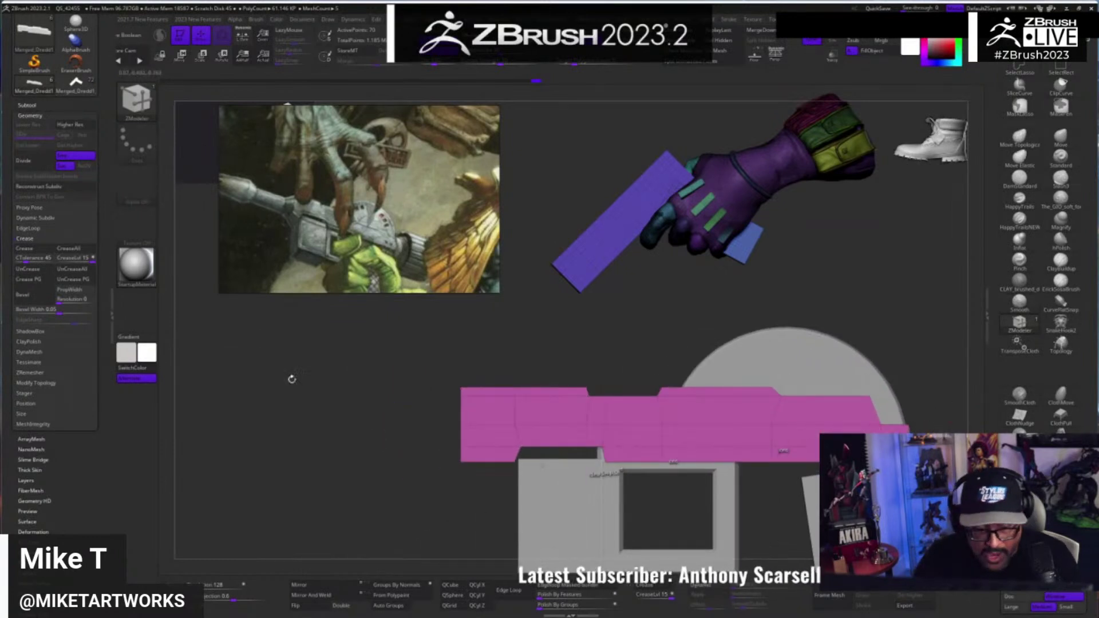
# - Open the subtool list and duplicate the gun's long upper body piece
pyautogui.moveTo(106, 161); pyautogui.dragTo(106, 285)
pyautogui.click(23, 90)
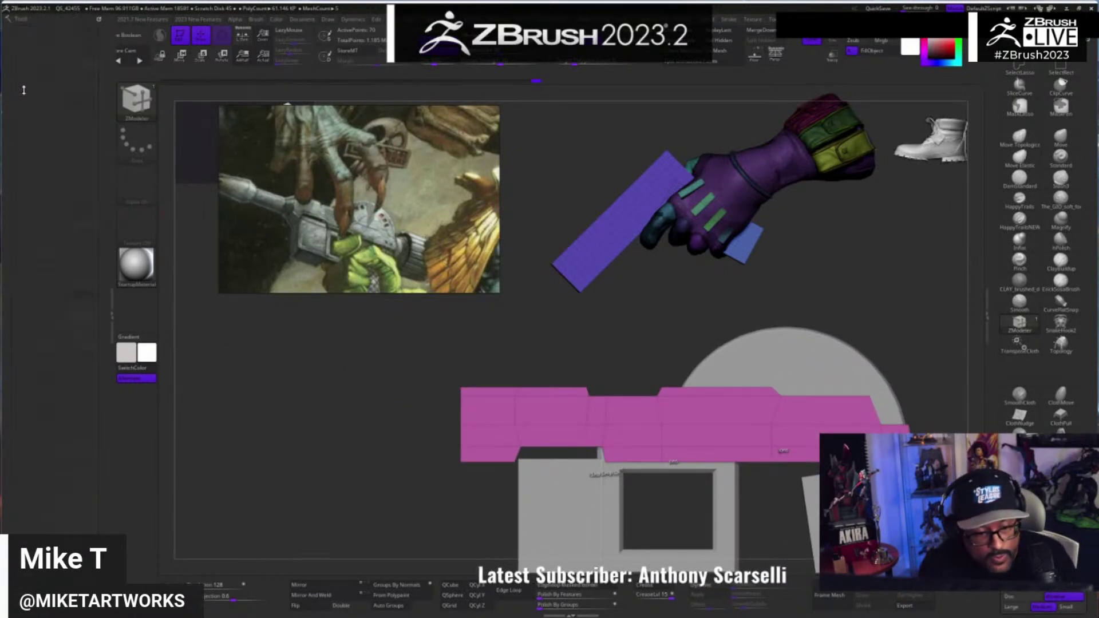
pyautogui.click(25, 32)
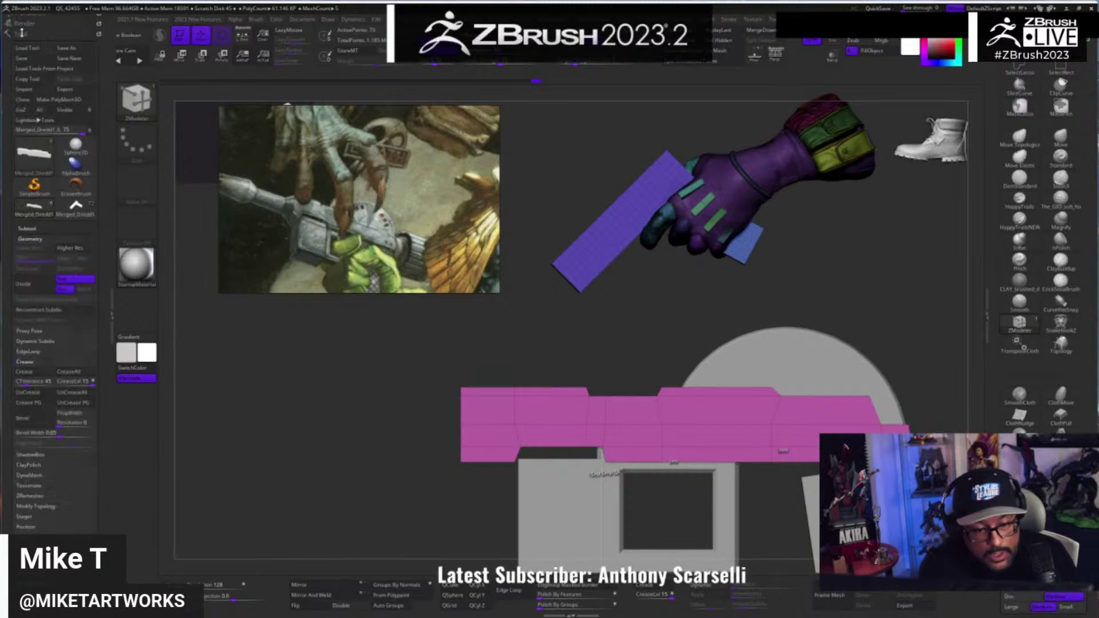
pyautogui.click(28, 213)
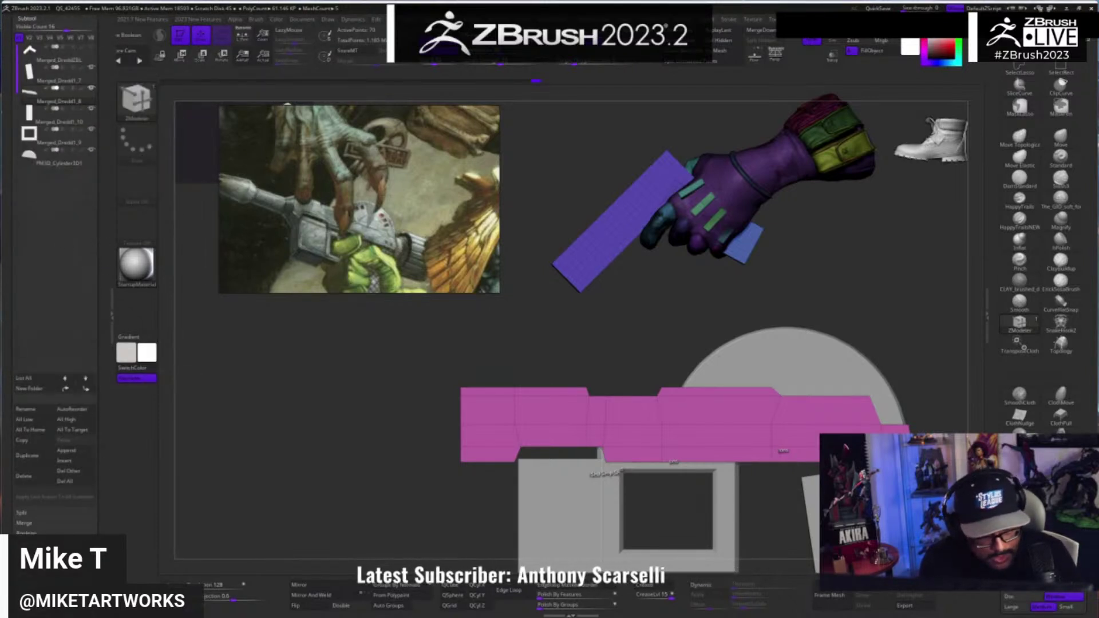
pyautogui.click(45, 464)
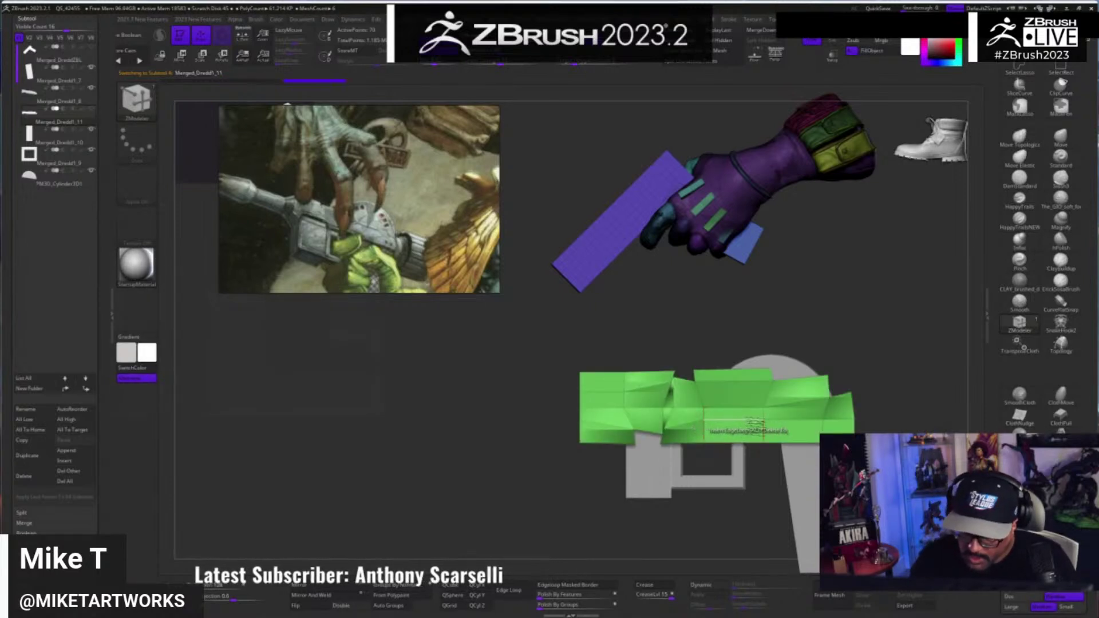
# - Move the duplicated upper body ahead of the gun, replace its mesh with a QCyl Z cylinder, and centre the gizmo on it
pyautogui.click(1061, 138)
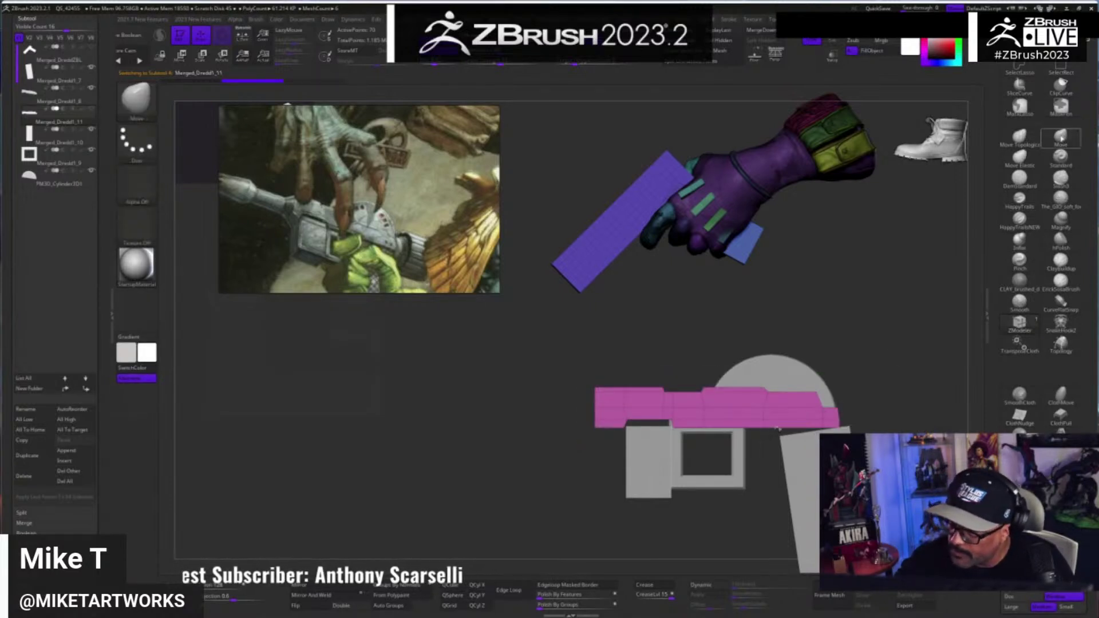
pyautogui.press('w')
pyautogui.moveTo(736, 418); pyautogui.dragTo(508, 418)
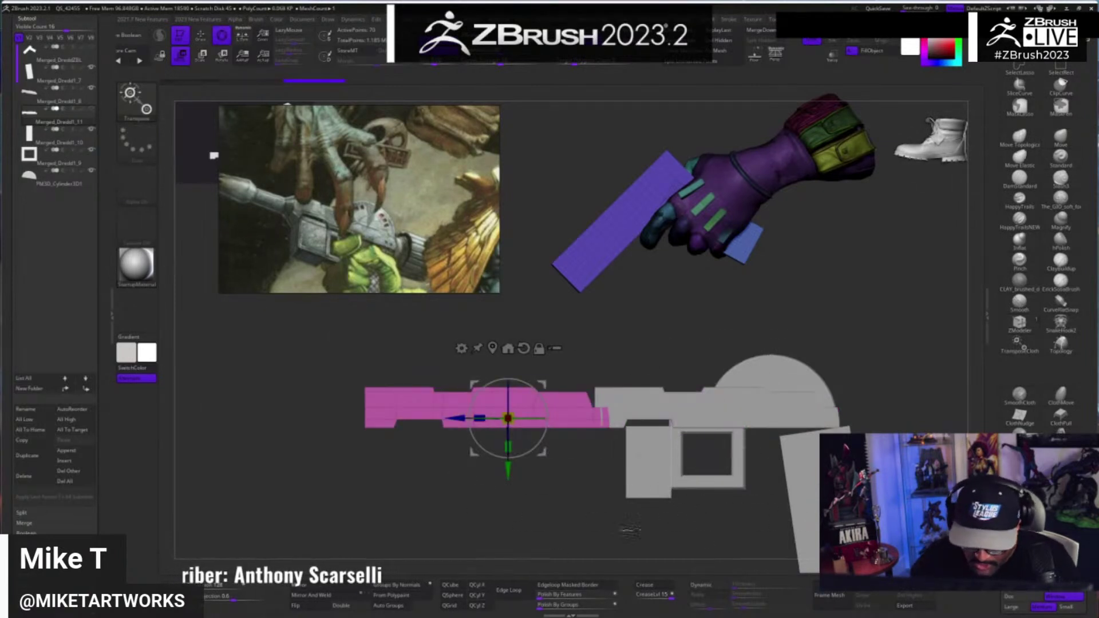
pyautogui.click(483, 596)
pyautogui.click(478, 606)
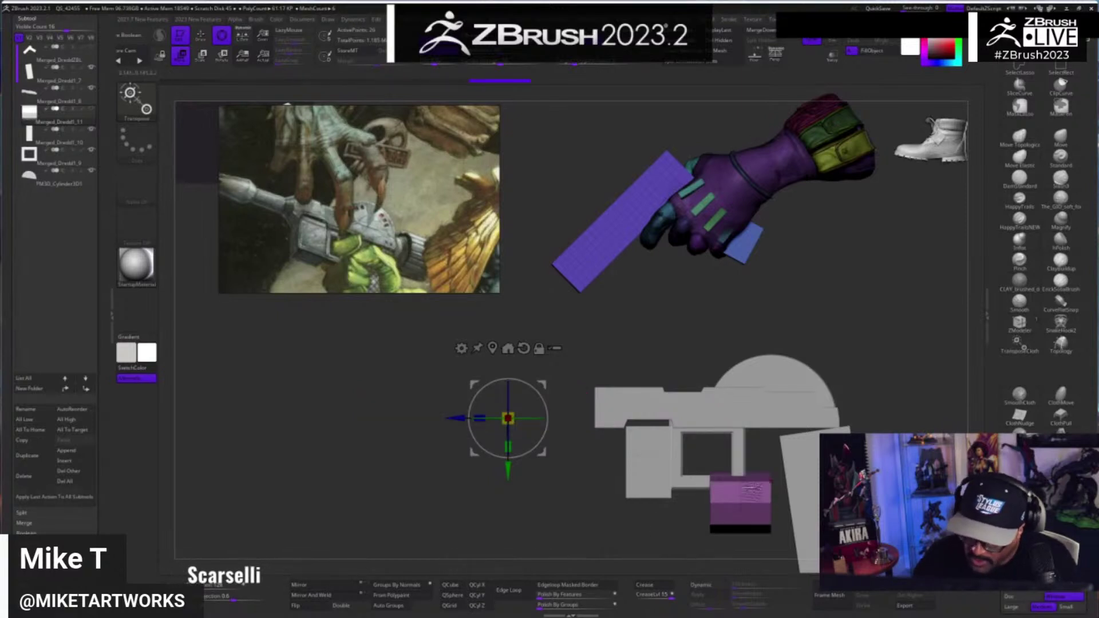
pyautogui.click(492, 349)
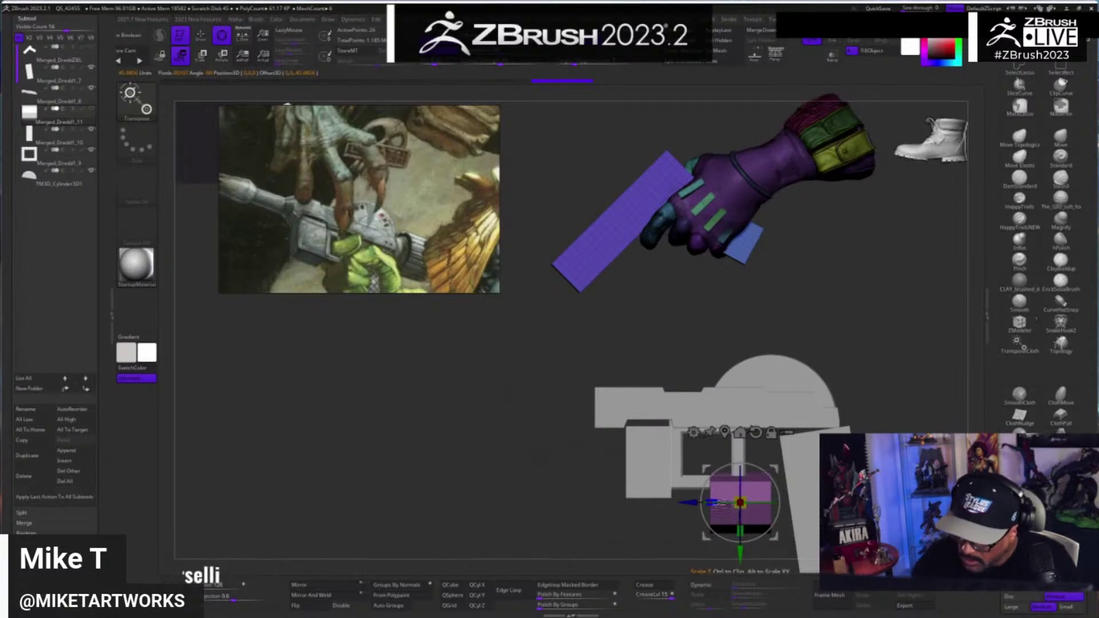
# - Resize the cylinder into a slim horizontal barrel and place it against the front end of the gun's upper body
pyautogui.moveTo(720, 502); pyautogui.dragTo(642, 522)
pyautogui.moveTo(741, 502); pyautogui.dragTo(691, 503)
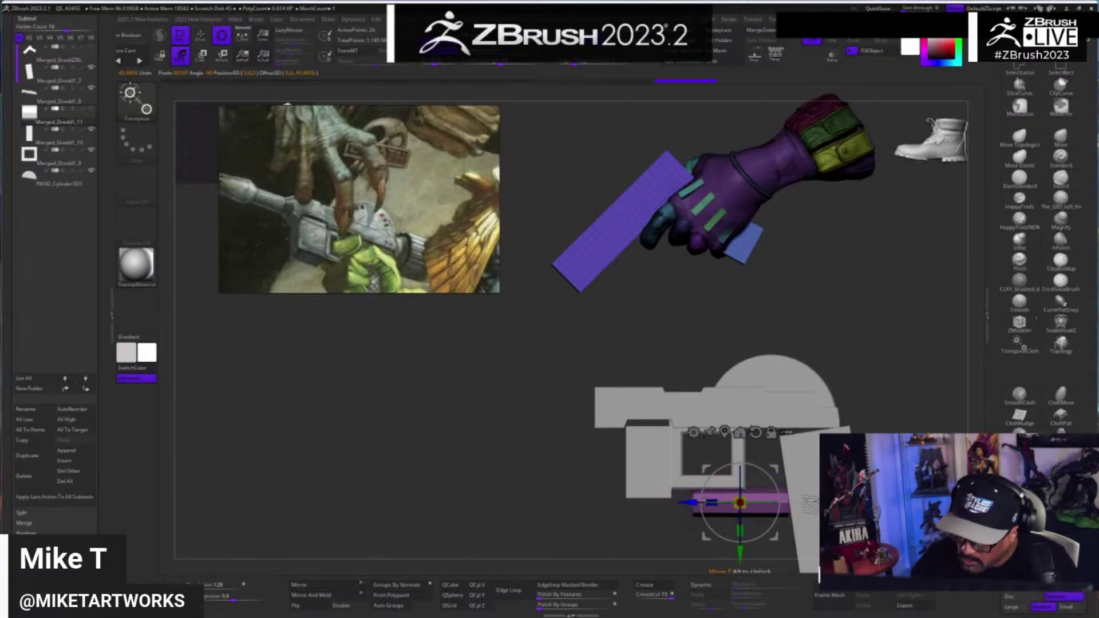
pyautogui.moveTo(773, 537); pyautogui.dragTo(615, 467)
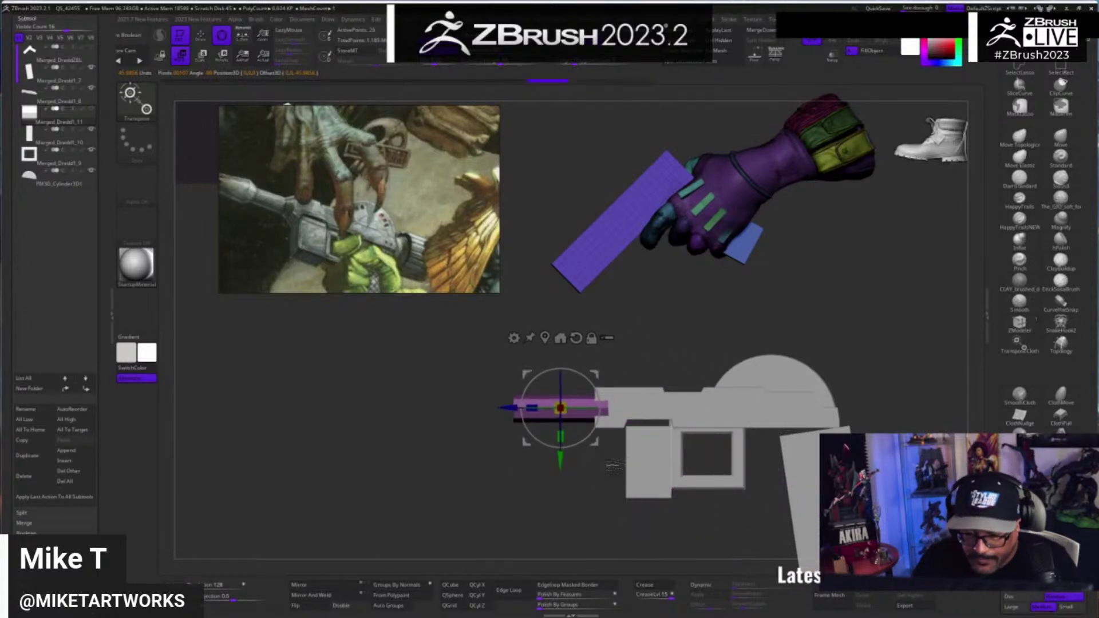
pyautogui.moveTo(565, 411); pyautogui.dragTo(551, 411)
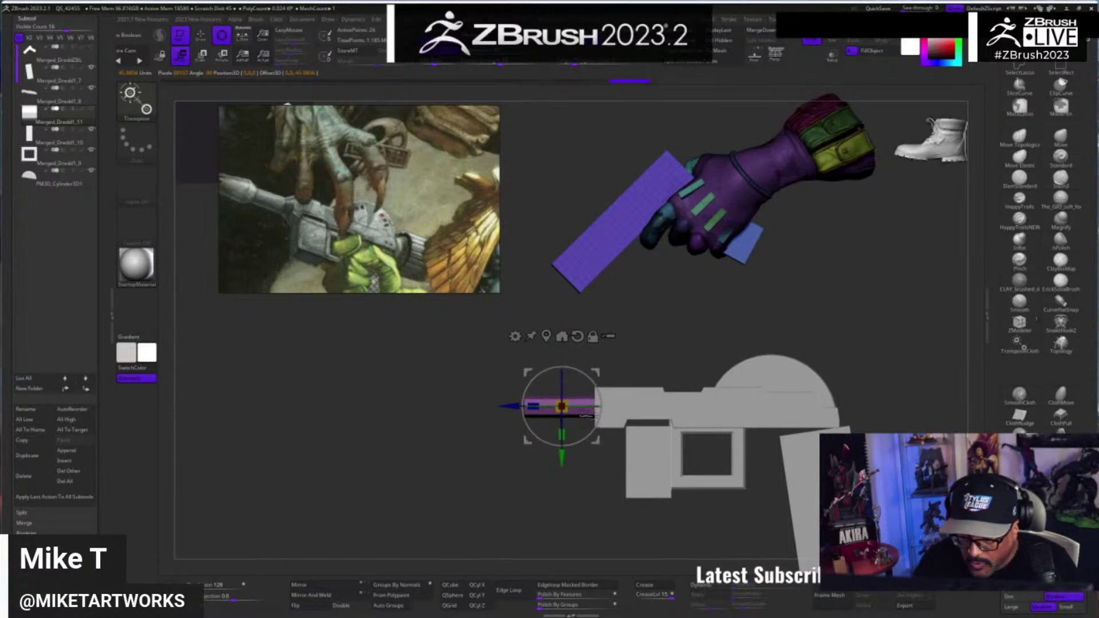
pyautogui.moveTo(562, 408); pyautogui.dragTo(579, 425)
# - Check the barrel from the front and top, and scale its width in X to about 0.60
pyautogui.moveTo(567, 502); pyautogui.dragTo(589, 509)
pyautogui.moveTo(651, 432); pyautogui.dragTo(658, 442)
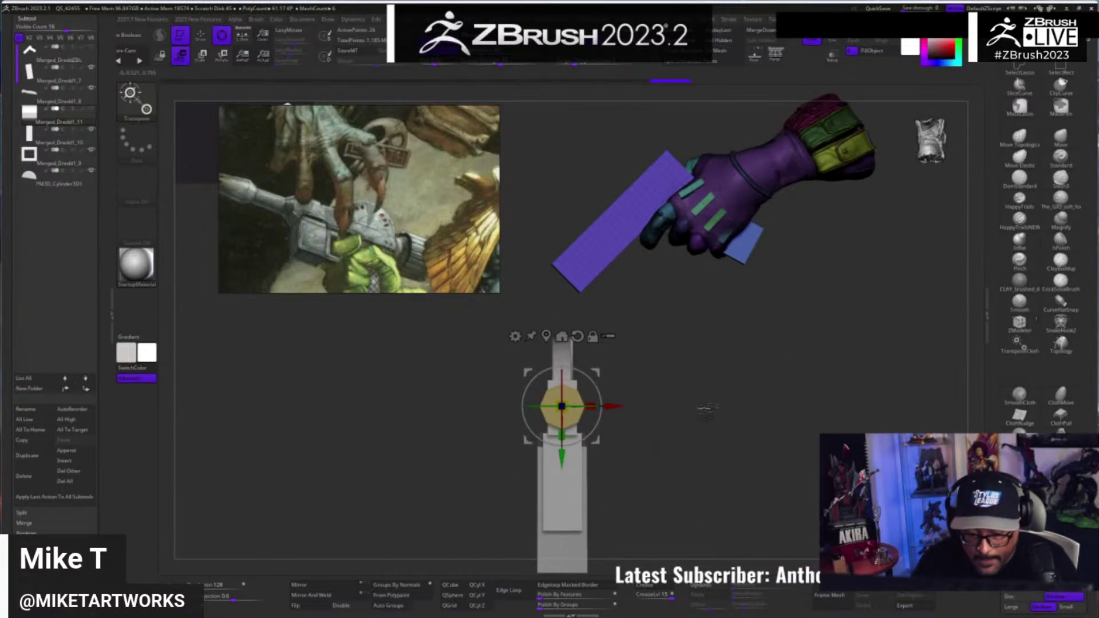
pyautogui.moveTo(707, 410); pyautogui.dragTo(703, 508)
pyautogui.keyDown('alt'); pyautogui.moveTo(681, 433); pyautogui.dragTo(747, 515); pyautogui.keyUp('alt')
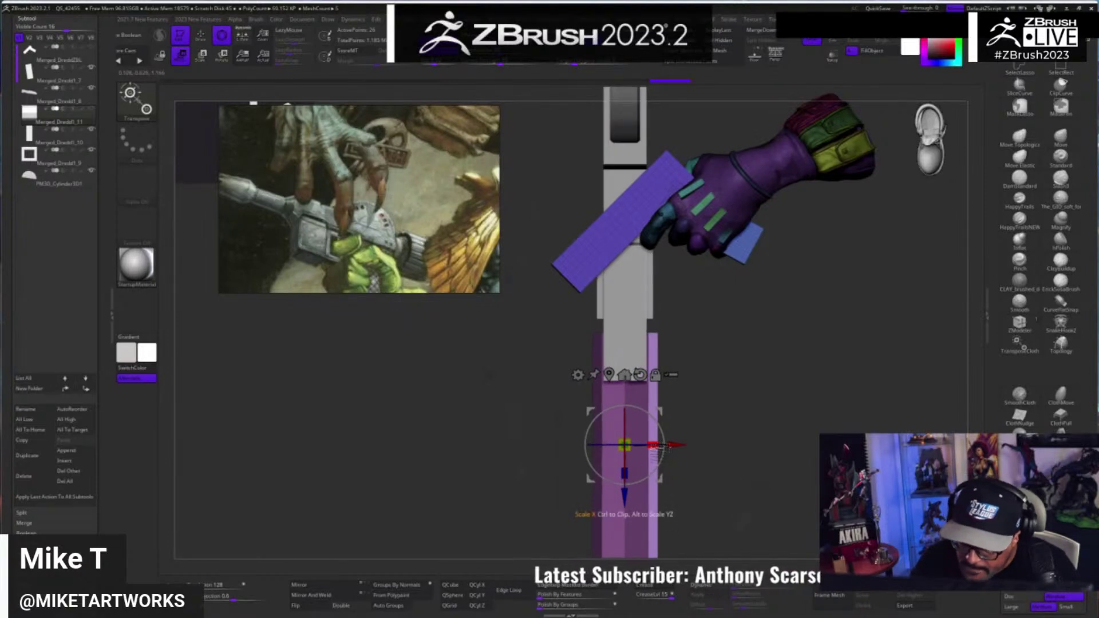
pyautogui.moveTo(659, 445); pyautogui.dragTo(625, 459)
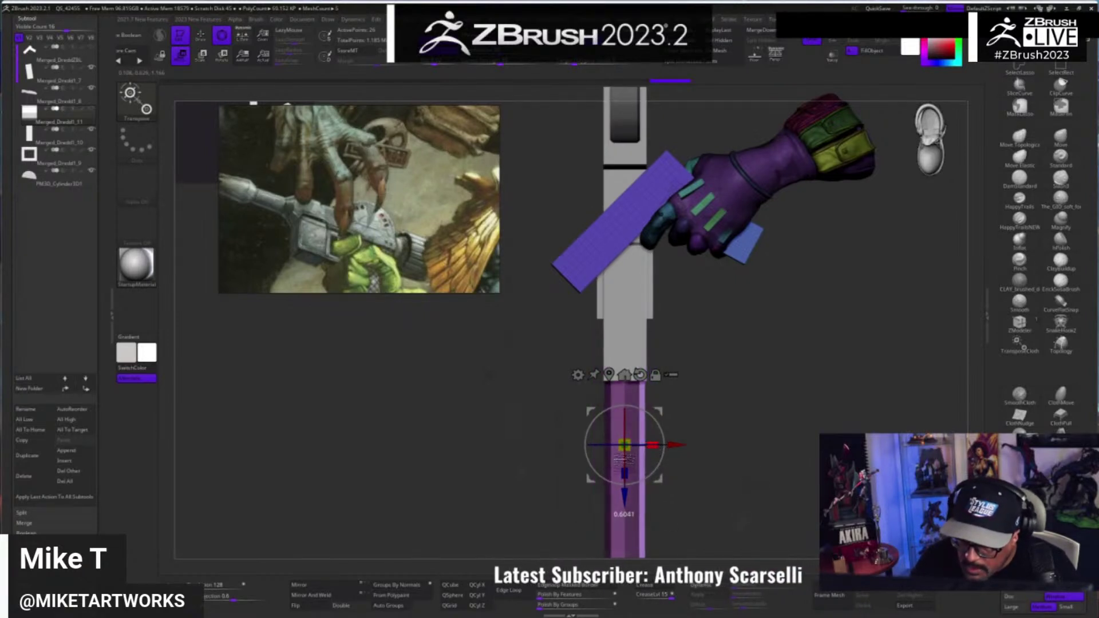
pyautogui.moveTo(779, 483); pyautogui.dragTo(657, 521)
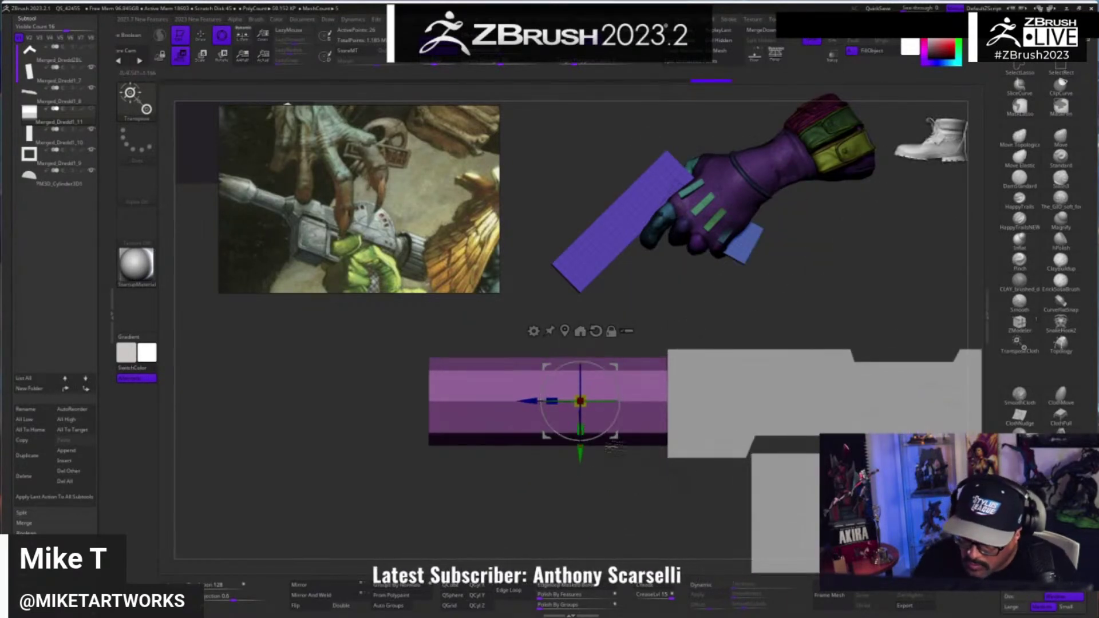
# - Insert two edge loops around the barrel cylinder with the ZModeler brush
pyautogui.press('q')
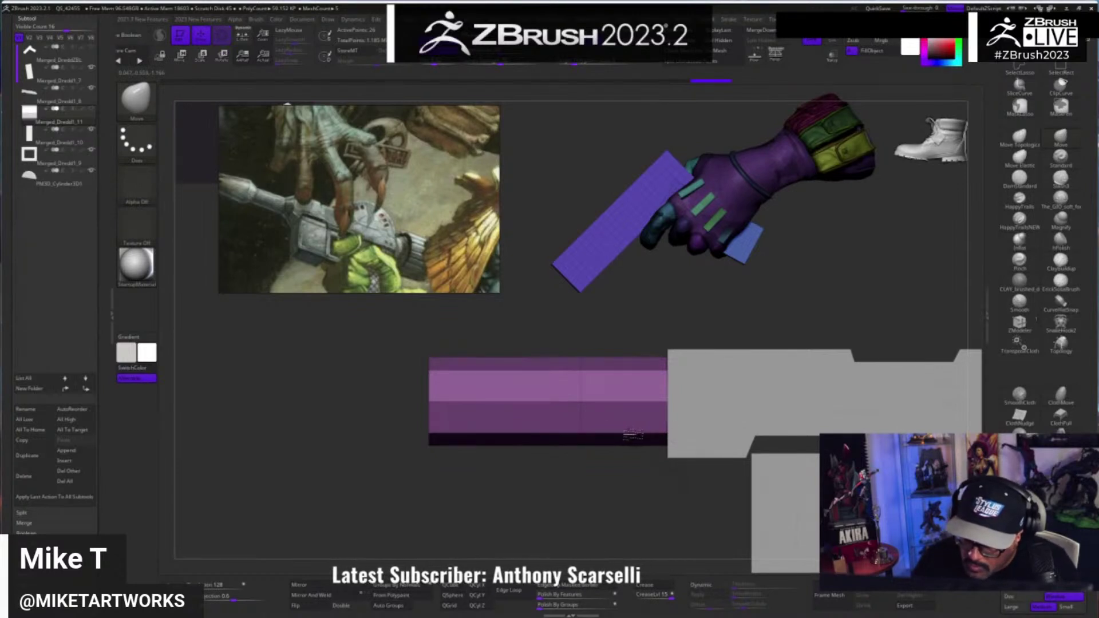
pyautogui.click(1022, 325)
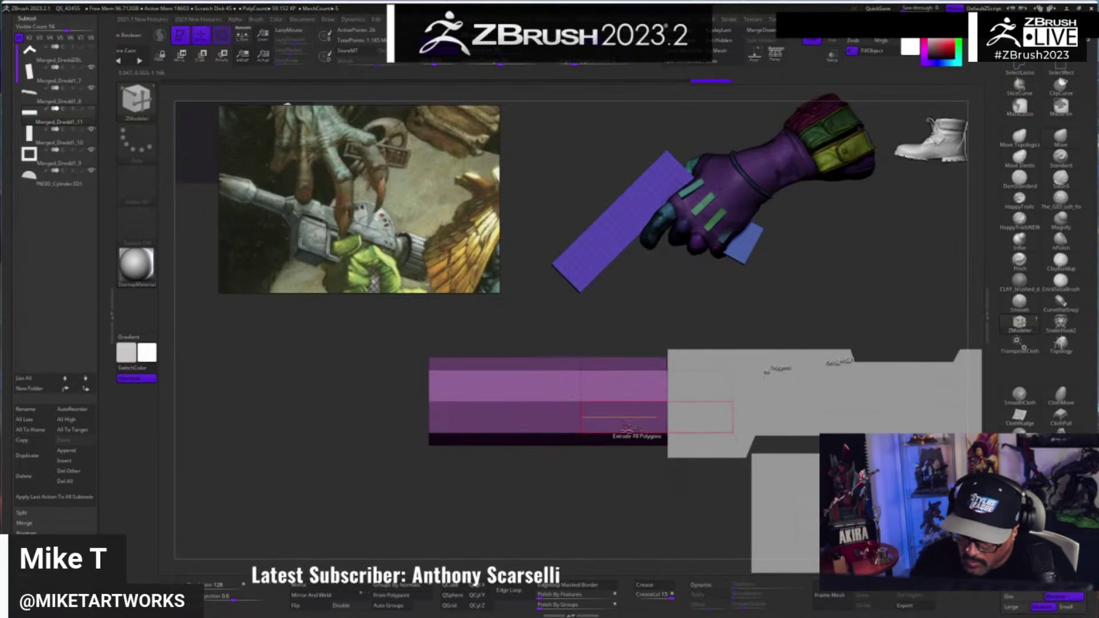
pyautogui.press('space')
pyautogui.click(627, 398)
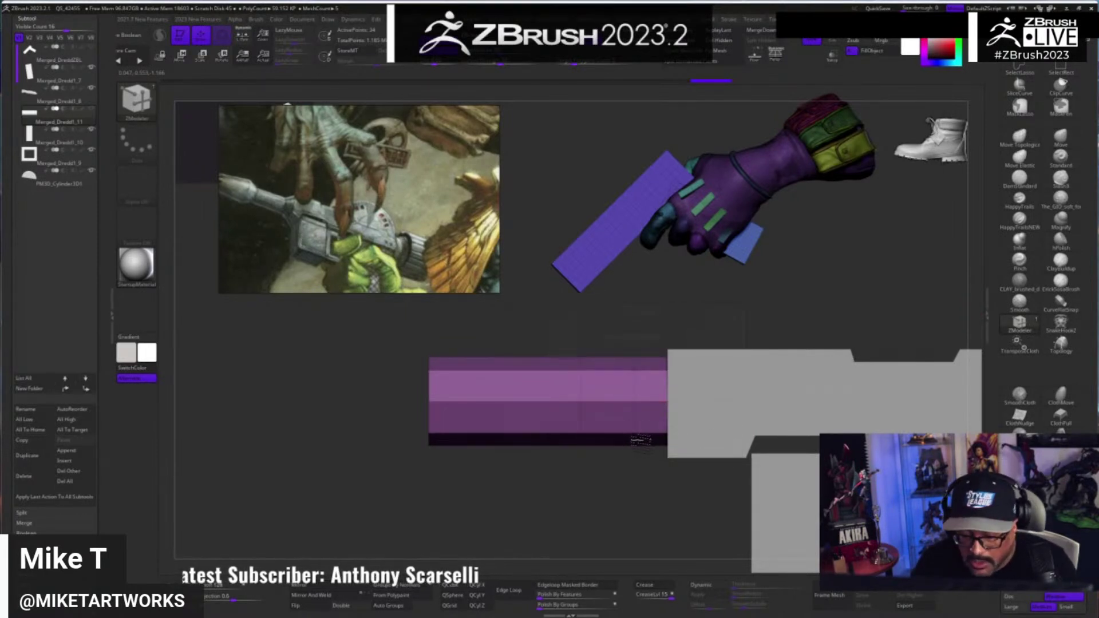
pyautogui.click(513, 400)
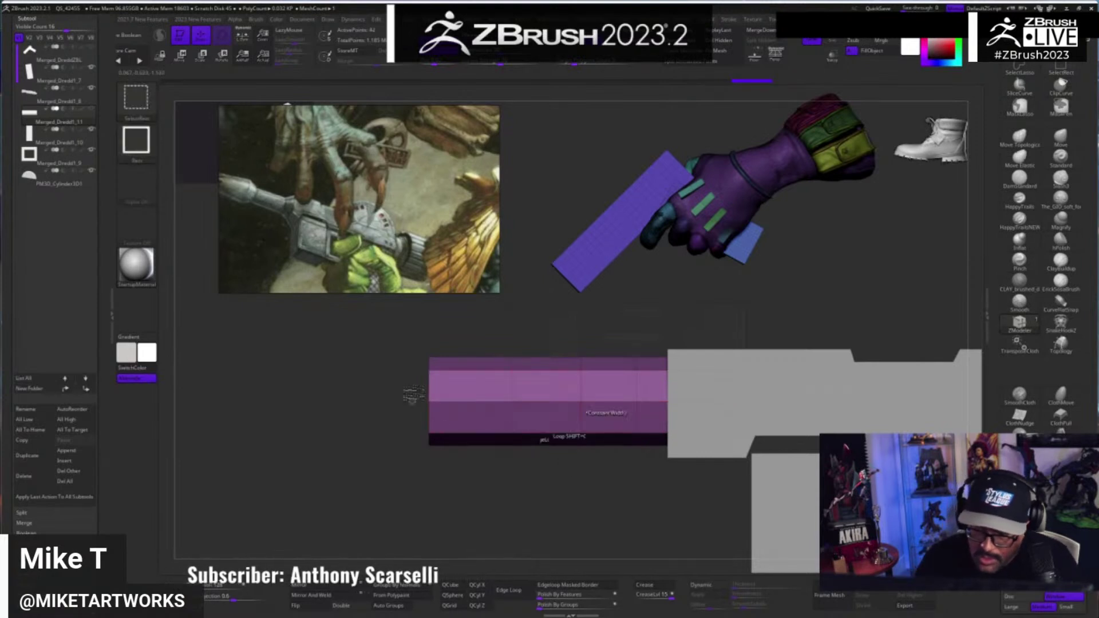
# - Isolate the barrel in solo mode, thin everything ahead of its rear end, and slide that section back to form a short flare
pyautogui.moveTo(395, 329)
pyautogui.keyDown('ctrl'); pyautogui.keyDown('shift'); pyautogui.mouseDown()
pyautogui.moveTo(444, 492)
pyautogui.moveTo(647, 533)
pyautogui.moveTo(619, 541)
pyautogui.moveTo(643, 536)
pyautogui.mouseUp(); pyautogui.keyUp('shift'); pyautogui.keyUp('ctrl')
pyautogui.press('w')
pyautogui.moveTo(671, 493); pyautogui.dragTo(659, 450)
pyautogui.keyDown('alt'); pyautogui.moveTo(518, 403); pyautogui.dragTo(703, 459); pyautogui.keyUp('alt')
pyautogui.click(832, 41)
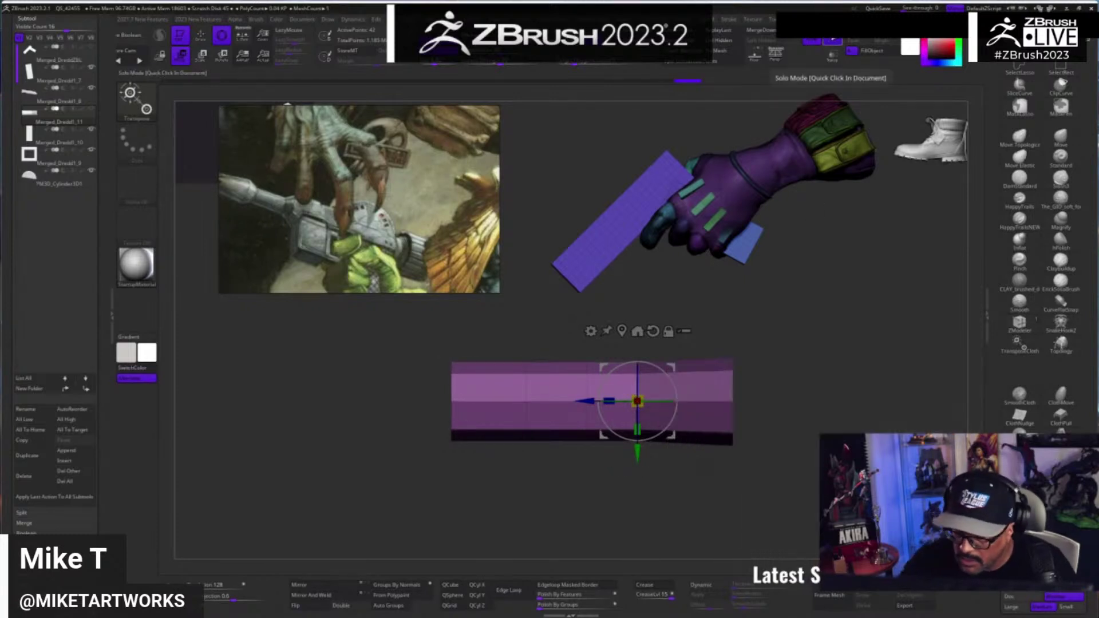
pyautogui.moveTo(639, 402); pyautogui.dragTo(716, 423)
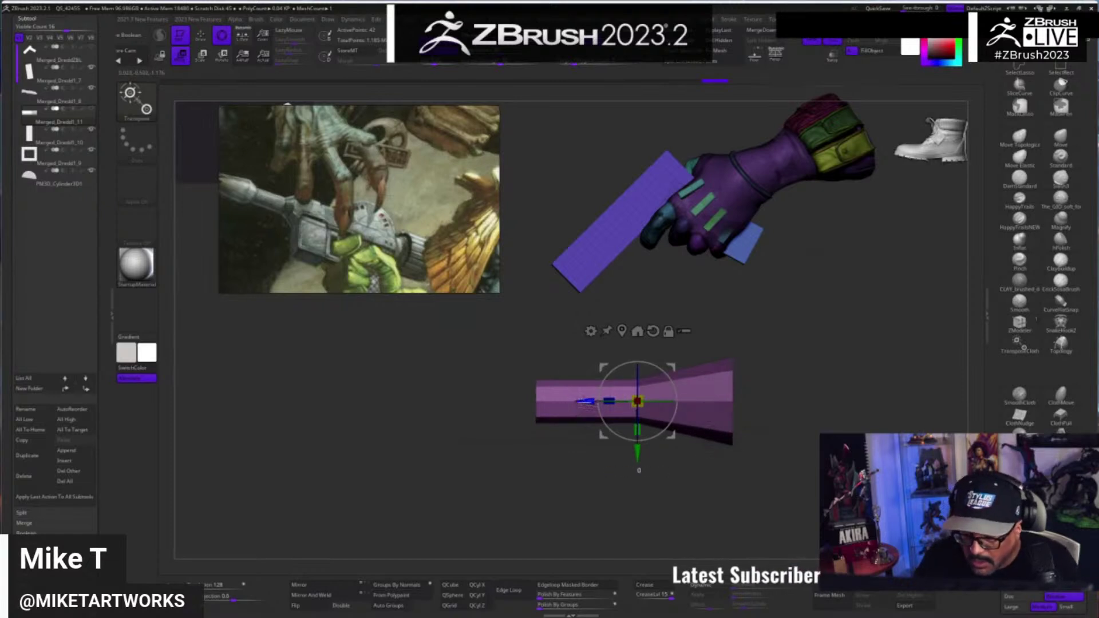
pyautogui.moveTo(588, 402); pyautogui.dragTo(643, 411)
pyautogui.press('q')
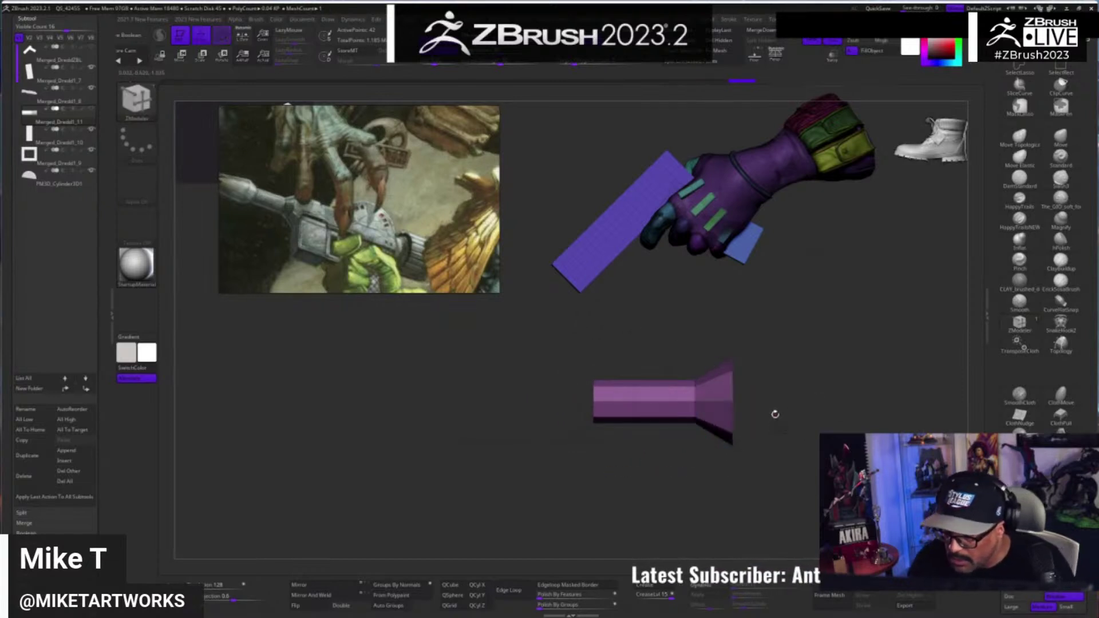
# - Mask the flare and adjoining shaft, and pull the unmasked front section forward to lengthen the barrel
pyautogui.keyDown('ctrl'); pyautogui.moveTo(763, 343); pyautogui.dragTo(723, 347); pyautogui.keyUp('ctrl')
pyautogui.press('w')
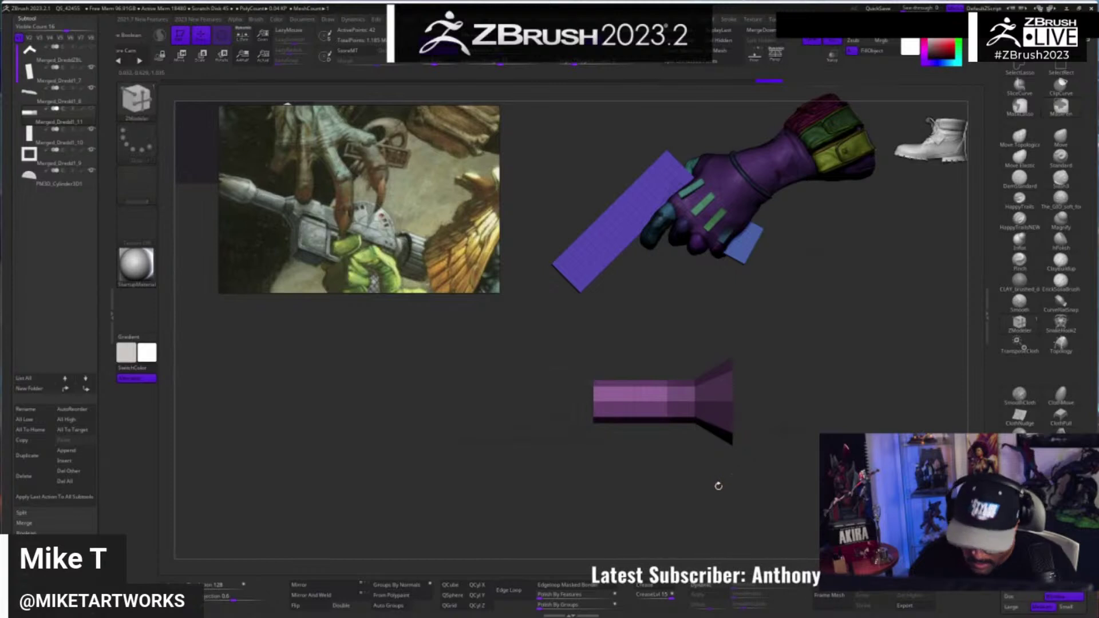
pyautogui.moveTo(639, 404); pyautogui.dragTo(625, 406)
pyautogui.moveTo(557, 444); pyautogui.dragTo(589, 444)
pyautogui.moveTo(777, 464); pyautogui.dragTo(825, 462)
pyautogui.moveTo(635, 430); pyautogui.dragTo(638, 425)
pyautogui.moveTo(762, 462); pyautogui.dragTo(714, 463)
pyautogui.hotkey('ctrl', 'z')
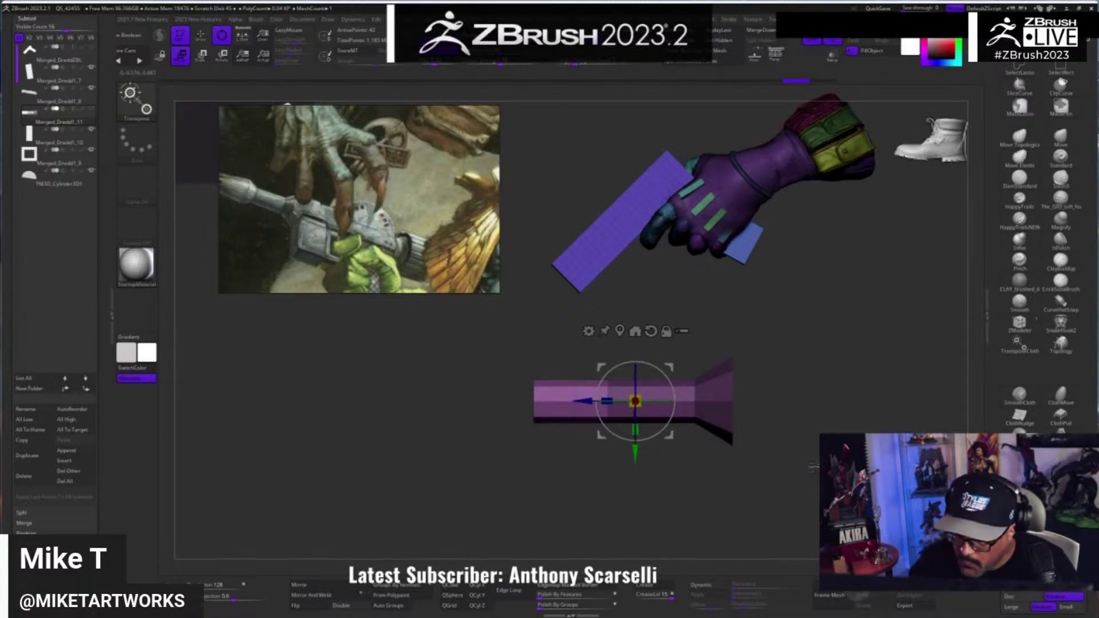
# - Turn off solo mode and move the barrel forward until its flared base meets the front of the gun body
pyautogui.keyDown('alt'); pyautogui.moveTo(814, 467); pyautogui.dragTo(813, 487); pyautogui.keyUp('alt')
pyautogui.moveTo(813, 467)
pyautogui.mouseDown()
pyautogui.moveTo(767, 467)
pyautogui.moveTo(804, 467)
pyautogui.moveTo(813, 481)
pyautogui.mouseUp()
pyautogui.press('q')
pyautogui.moveTo(813, 481); pyautogui.dragTo(793, 521)
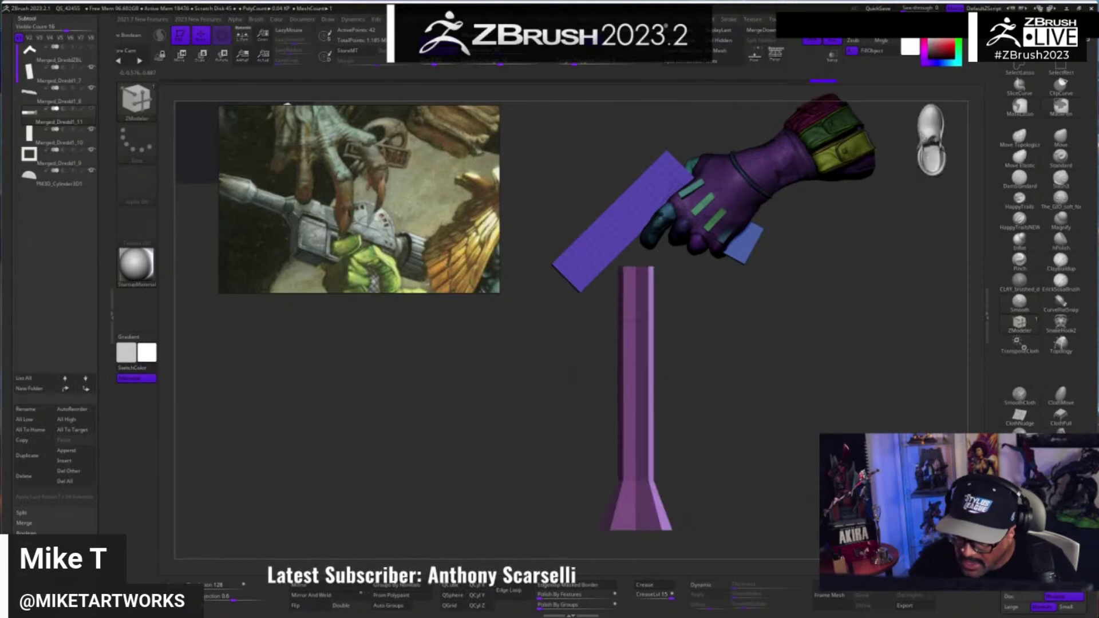
pyautogui.keyDown('alt'); pyautogui.moveTo(858, 492); pyautogui.dragTo(764, 471); pyautogui.keyUp('alt')
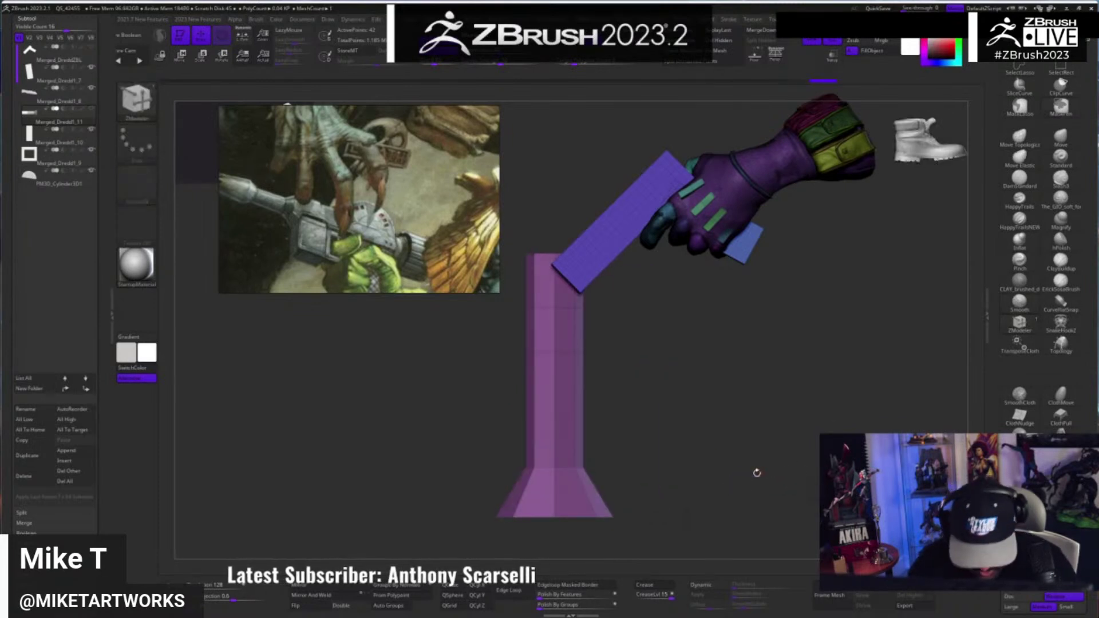
pyautogui.press('w')
pyautogui.keyDown('alt'); pyautogui.moveTo(595, 395); pyautogui.dragTo(786, 490); pyautogui.keyUp('alt')
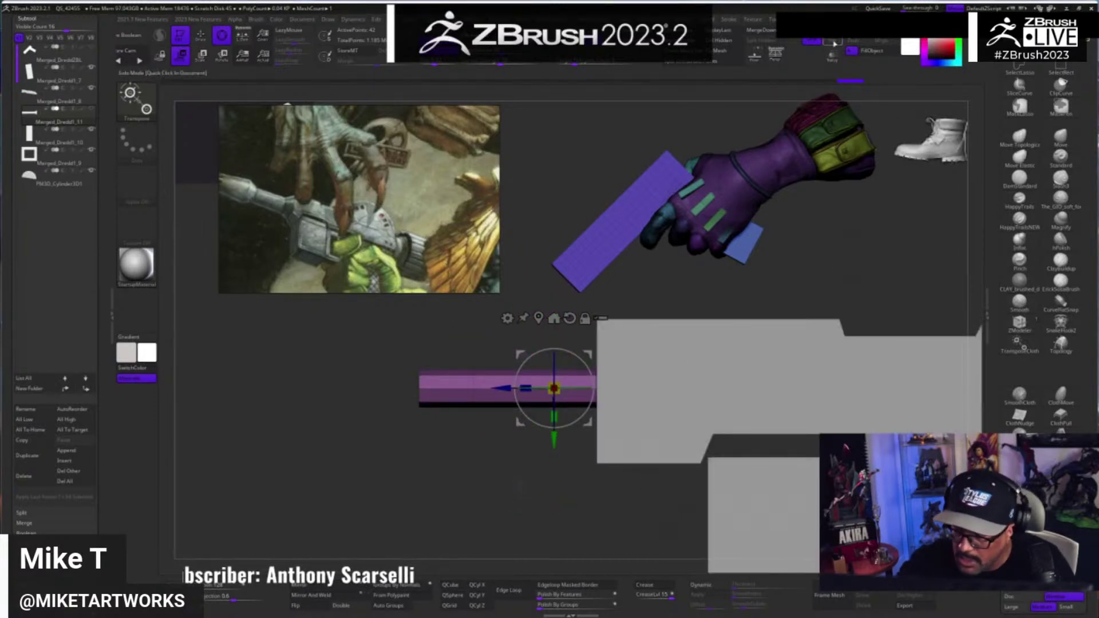
pyautogui.moveTo(508, 383); pyautogui.dragTo(430, 431)
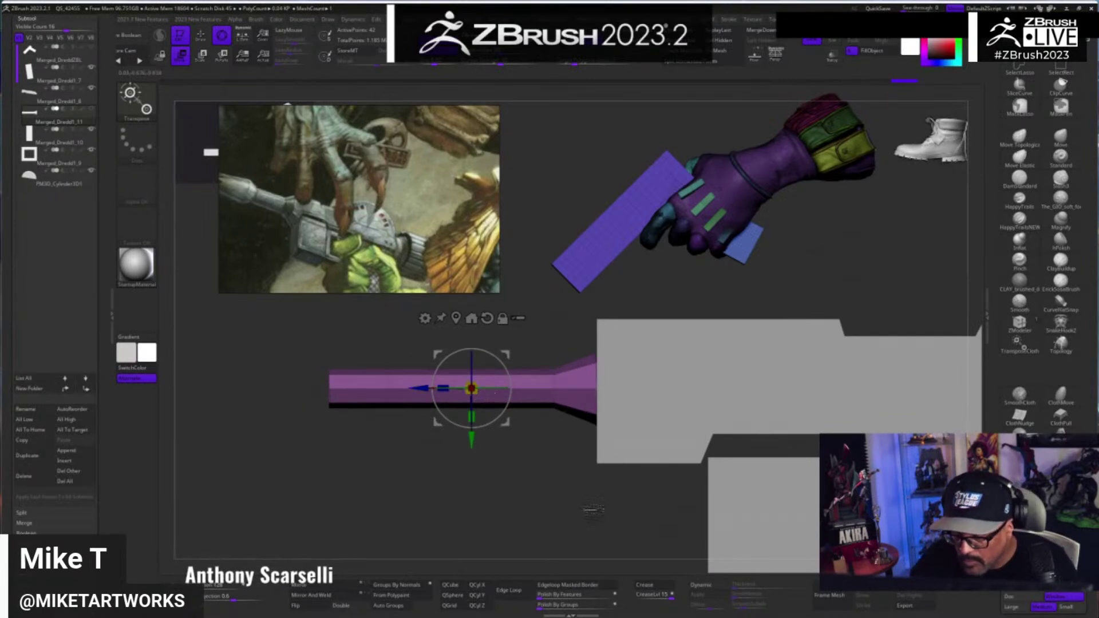
# - Scale the whole barrel up evenly and move it forward, clear of the gun body
pyautogui.press('q')
pyautogui.keyDown('alt'); pyautogui.moveTo(589, 509); pyautogui.dragTo(616, 504); pyautogui.keyUp('alt')
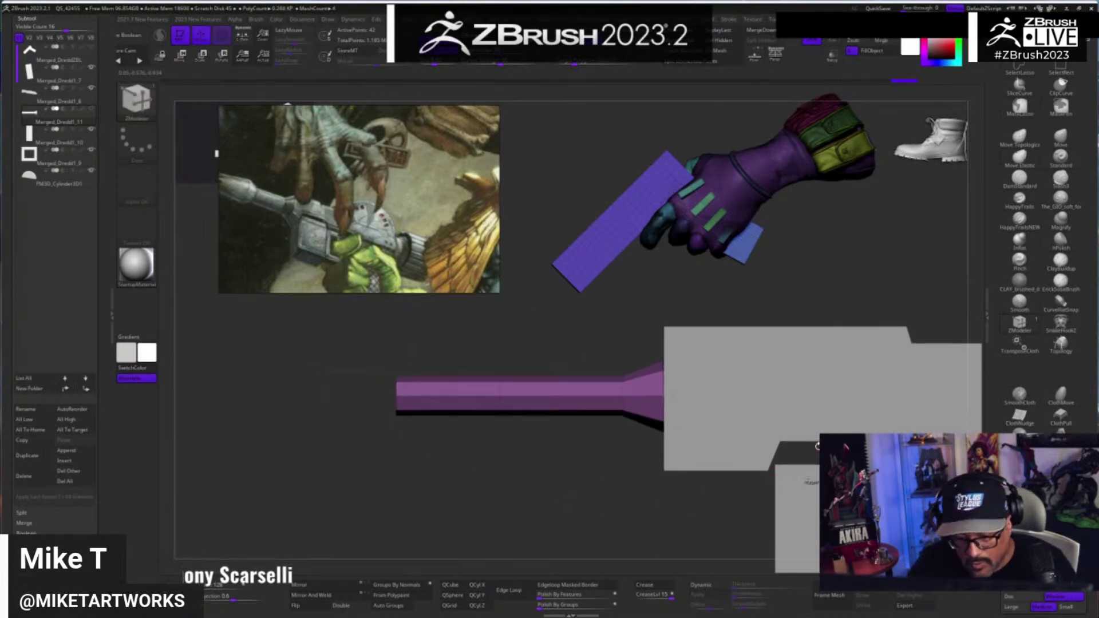
pyautogui.press('w')
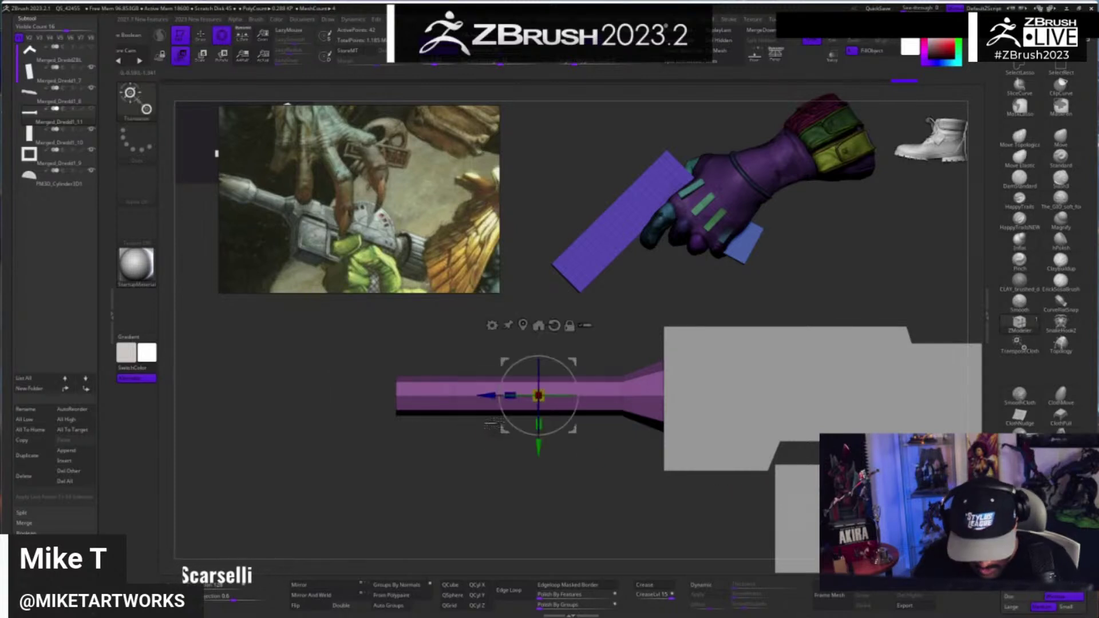
pyautogui.moveTo(486, 396); pyautogui.dragTo(527, 417)
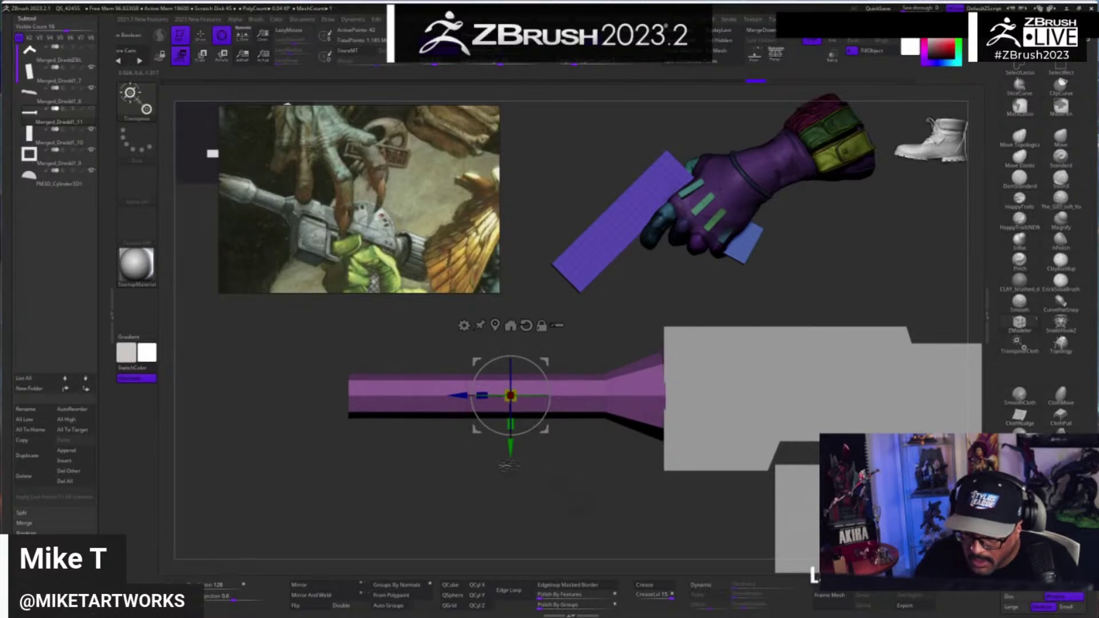
pyautogui.moveTo(458, 395); pyautogui.dragTo(432, 396)
# - Mask the flared rear of the barrel and slide its front section back to shorten the shaft
pyautogui.press('q')
pyautogui.moveTo(535, 348)
pyautogui.keyDown('ctrl'); pyautogui.mouseDown()
pyautogui.moveTo(459, 500)
pyautogui.moveTo(258, 504)
pyautogui.mouseUp(); pyautogui.keyUp('ctrl')
pyautogui.keyDown('ctrl'); pyautogui.click(497, 544); pyautogui.keyUp('ctrl')
pyautogui.press('w')
pyautogui.moveTo(440, 399)
pyautogui.mouseDown()
pyautogui.moveTo(511, 412)
pyautogui.moveTo(546, 478)
pyautogui.mouseUp()
pyautogui.press('q')
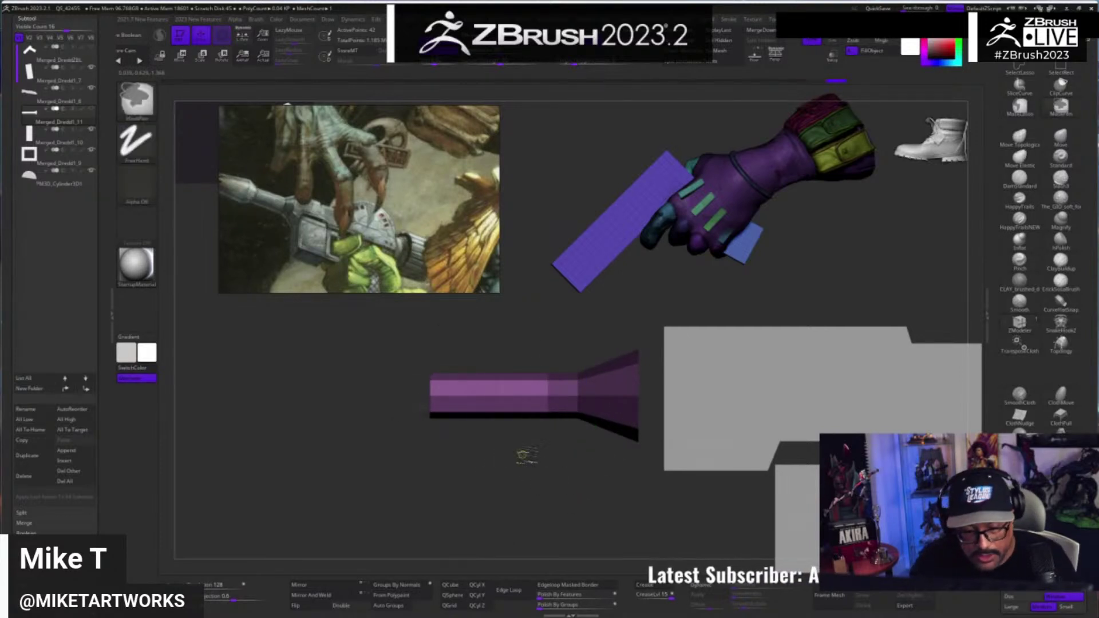
# - Insert an edge loop near the muzzle with ZModeler, clear the mask, and mask everything except the barrel's tip
pyautogui.press('b')
pyautogui.press('z')
pyautogui.press('m')
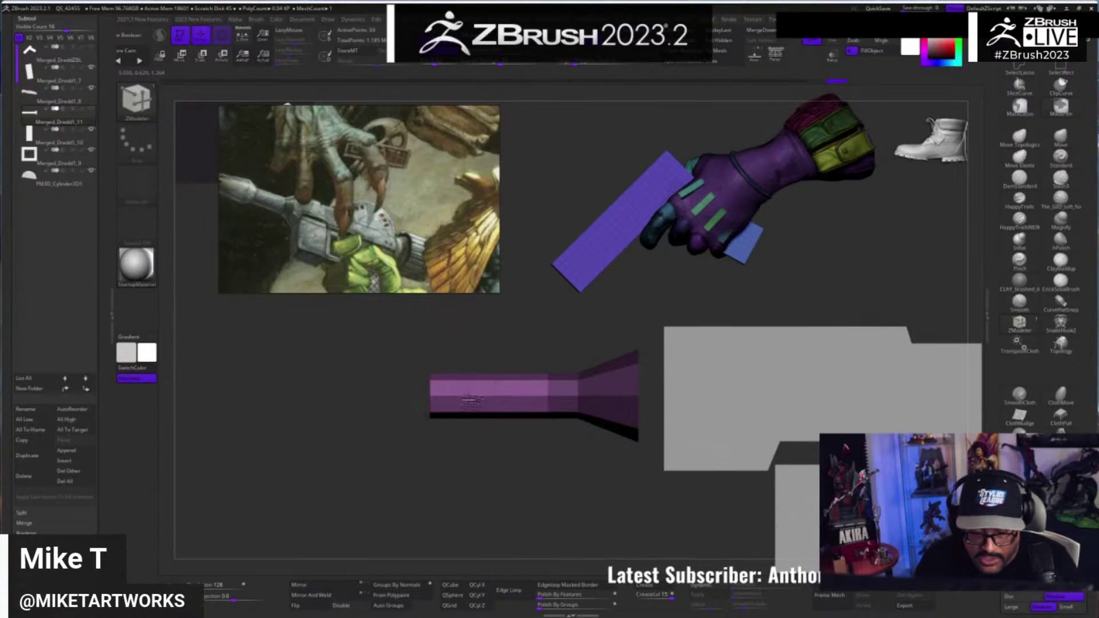
pyautogui.keyDown('ctrl'); pyautogui.moveTo(494, 471); pyautogui.dragTo(475, 497); pyautogui.keyUp('ctrl')
pyautogui.moveTo(411, 360)
pyautogui.keyDown('ctrl'); pyautogui.mouseDown()
pyautogui.moveTo(454, 466)
pyautogui.moveTo(469, 471)
pyautogui.mouseUp(); pyautogui.keyUp('ctrl')
pyautogui.keyDown('ctrl'); pyautogui.click(527, 524); pyautogui.keyUp('ctrl')
# - Place the gizmo at the muzzle, scale the unmasked tip up to about 1.34, and slide it back slightly
pyautogui.press('w')
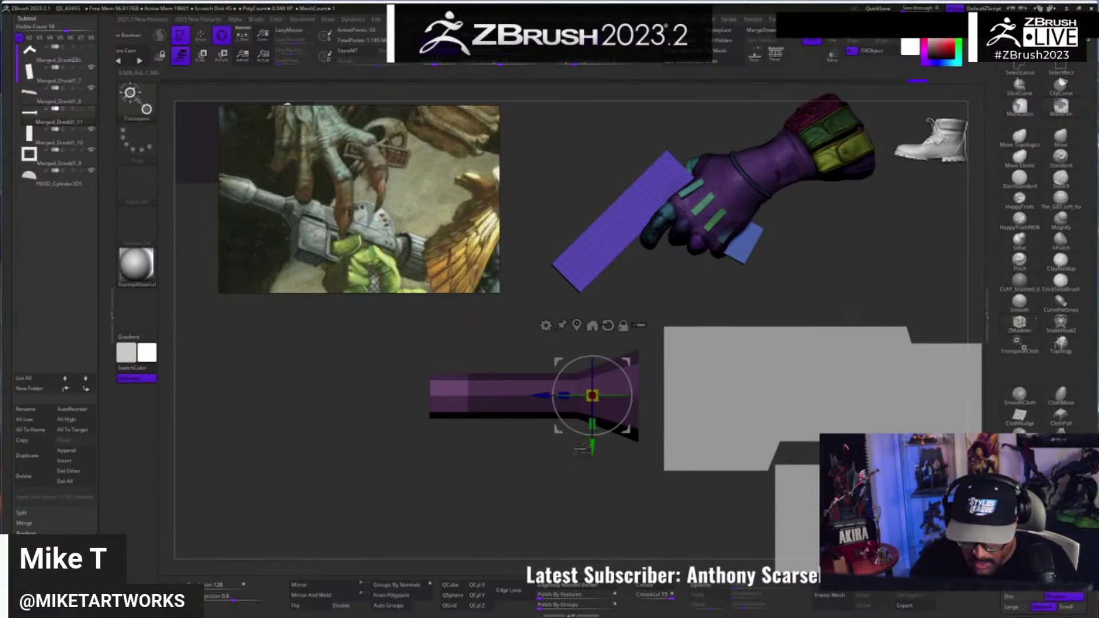
pyautogui.keyDown('alt'); pyautogui.click(577, 325); pyautogui.keyUp('alt')
pyautogui.keyDown('alt'); pyautogui.moveTo(382, 395); pyautogui.dragTo(384, 435); pyautogui.keyUp('alt')
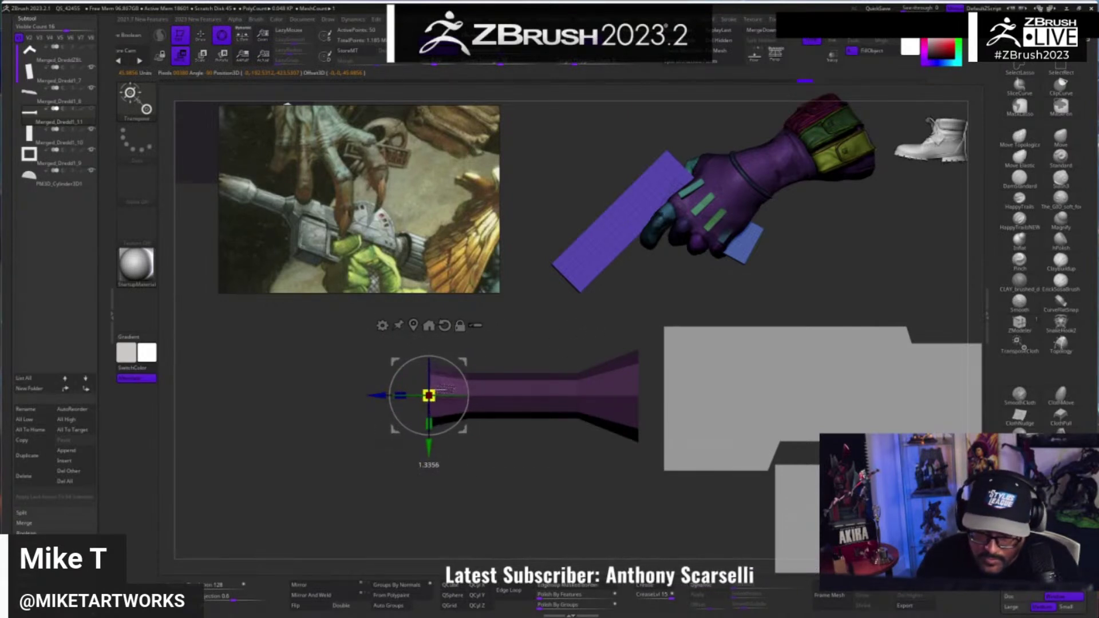
pyautogui.click(447, 394)
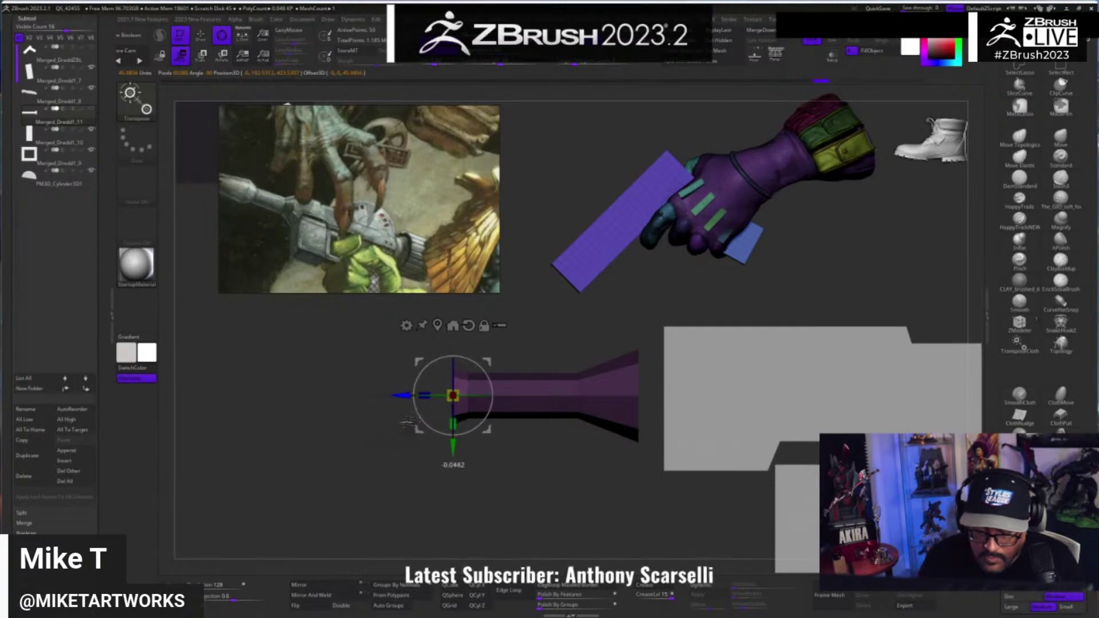
pyautogui.press('q')
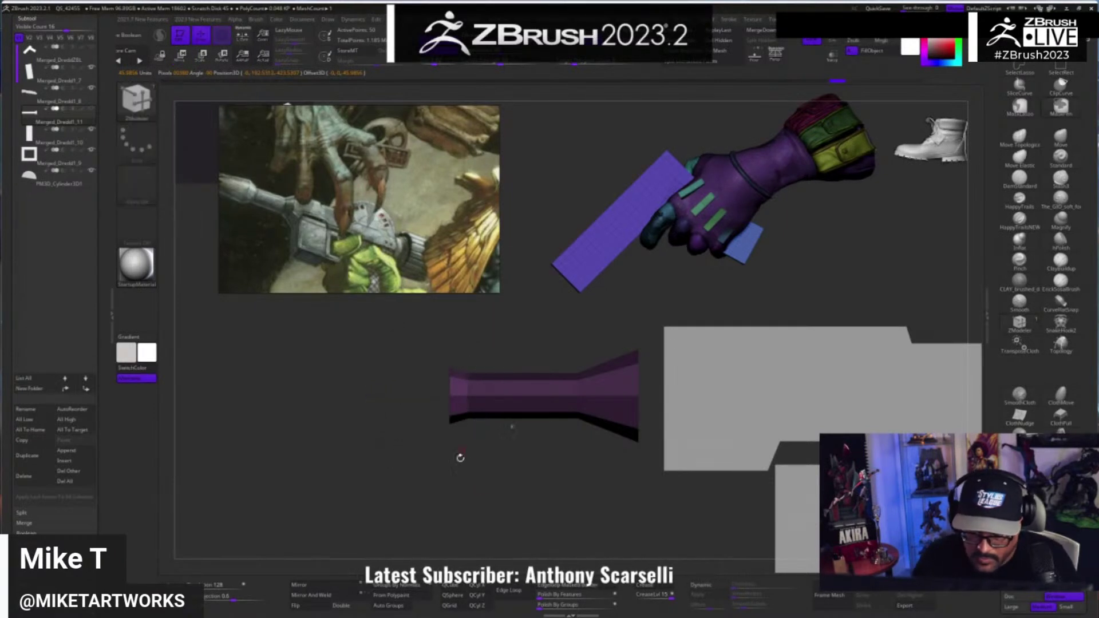
# - Mask everything except the muzzle's end and pull that end forward to lengthen the barrel's tapered tip
pyautogui.keyDown('ctrl'); pyautogui.moveTo(458, 456); pyautogui.dragTo(441, 441); pyautogui.keyUp('ctrl')
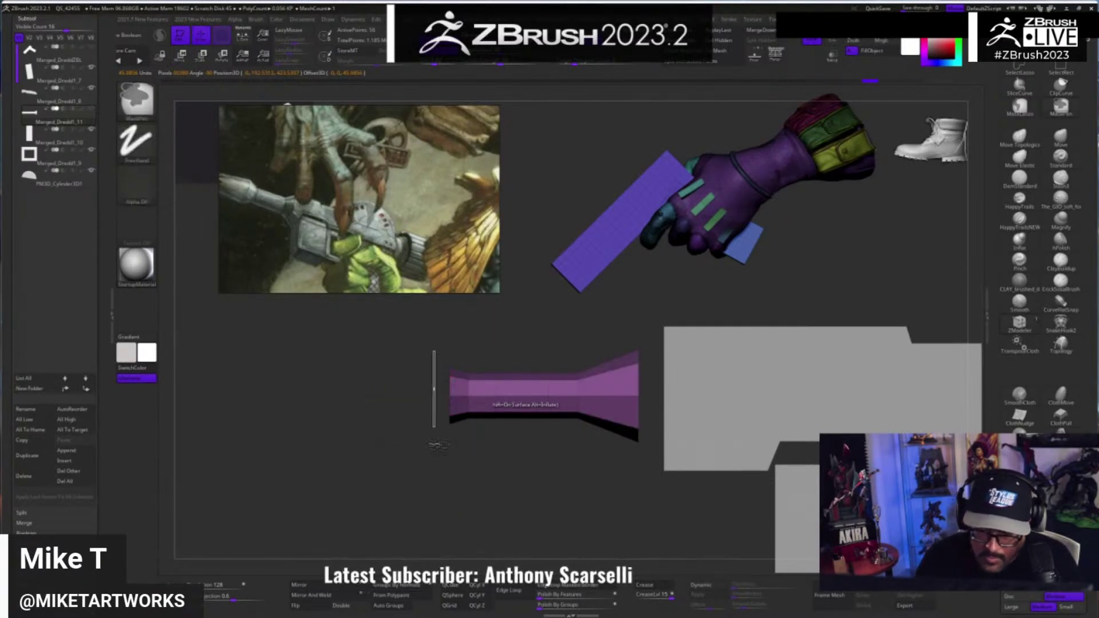
pyautogui.press('w')
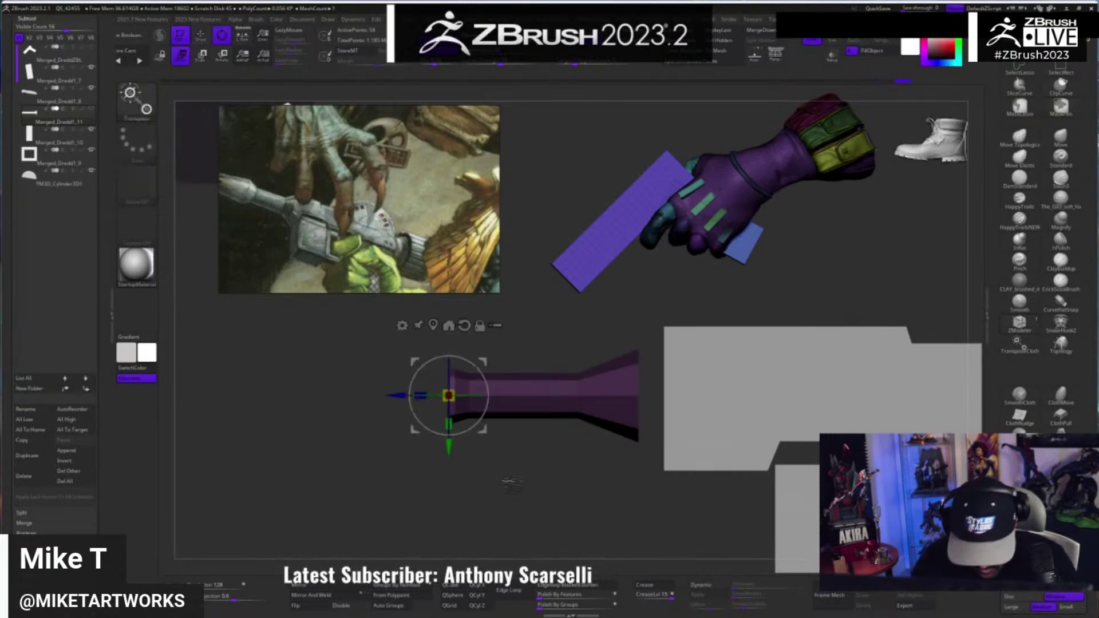
pyautogui.moveTo(396, 395); pyautogui.dragTo(325, 423)
pyautogui.press('q')
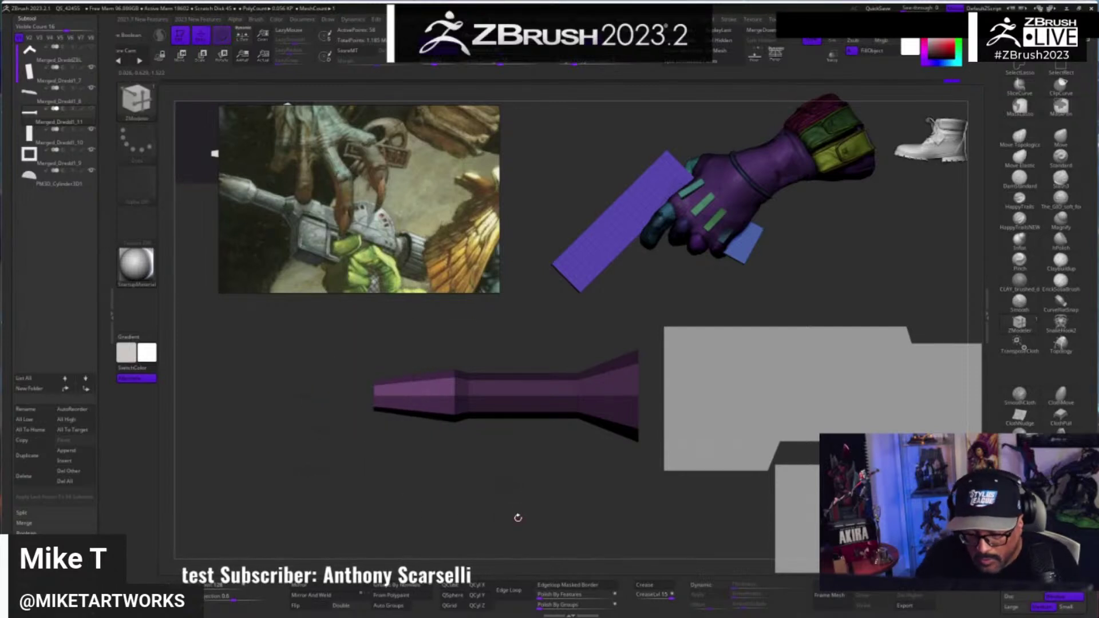
# - Mask everything except the barrel's rear flare, slide the flare forward to shorten the shaft, and clear the mask
pyautogui.keyDown('alt'); pyautogui.moveTo(516, 518); pyautogui.dragTo(514, 553); pyautogui.keyUp('alt')
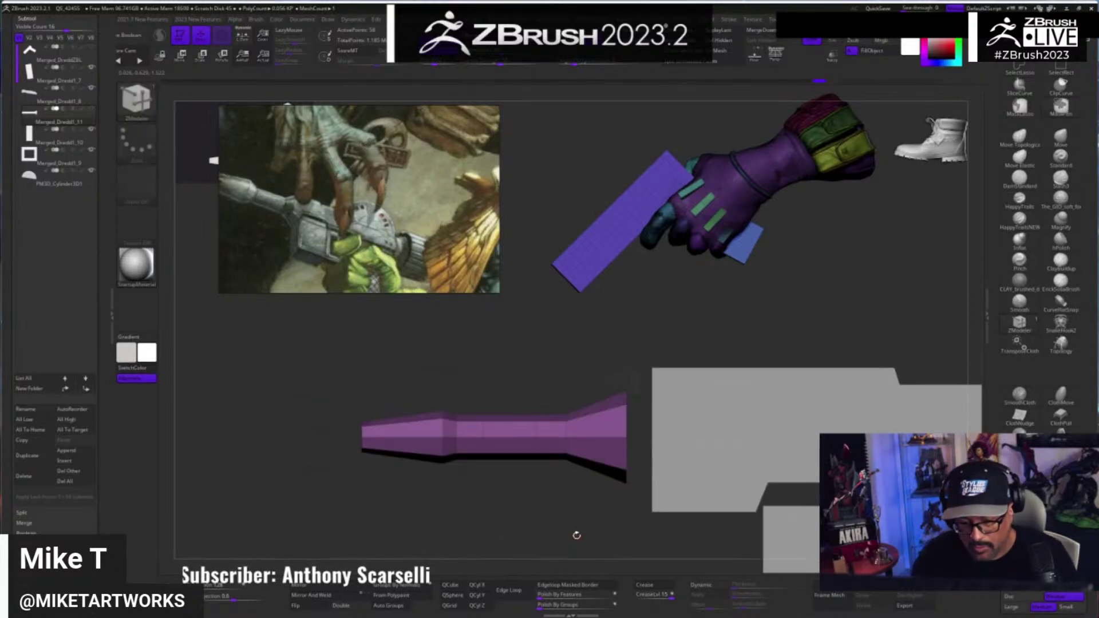
pyautogui.moveTo(579, 536); pyautogui.dragTo(559, 482)
pyautogui.keyDown('ctrl'); pyautogui.moveTo(638, 318); pyautogui.dragTo(549, 511); pyautogui.keyUp('ctrl')
pyautogui.keyDown('ctrl'); pyautogui.click(604, 530); pyautogui.keyUp('ctrl')
pyautogui.press('w')
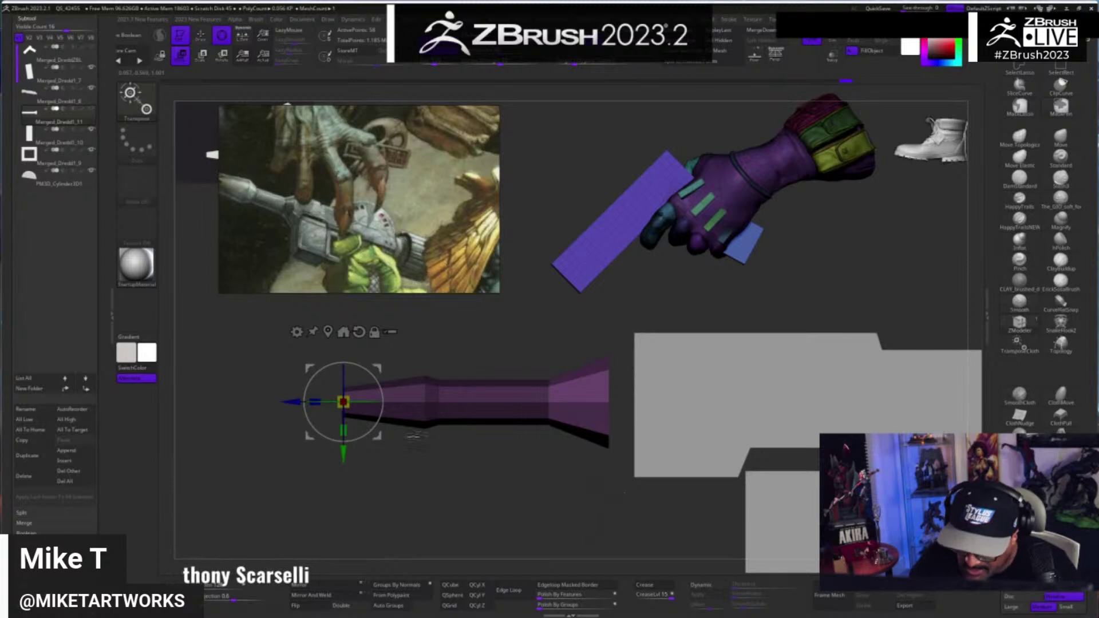
pyautogui.moveTo(292, 403); pyautogui.dragTo(269, 423)
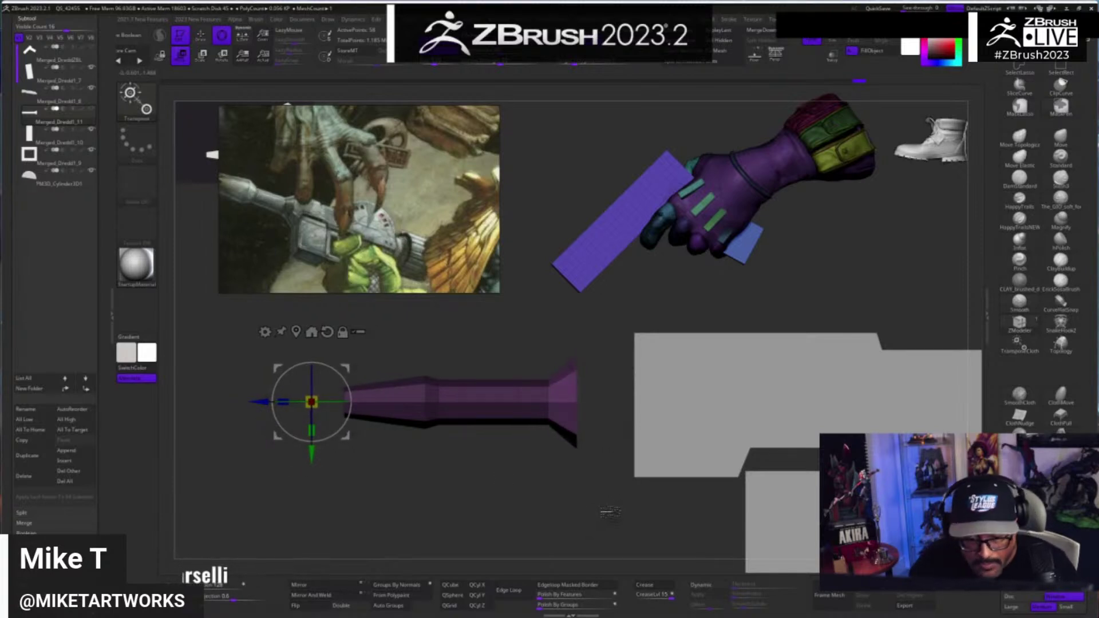
pyautogui.keyDown('ctrl'); pyautogui.moveTo(609, 510); pyautogui.dragTo(607, 517); pyautogui.keyUp('ctrl')
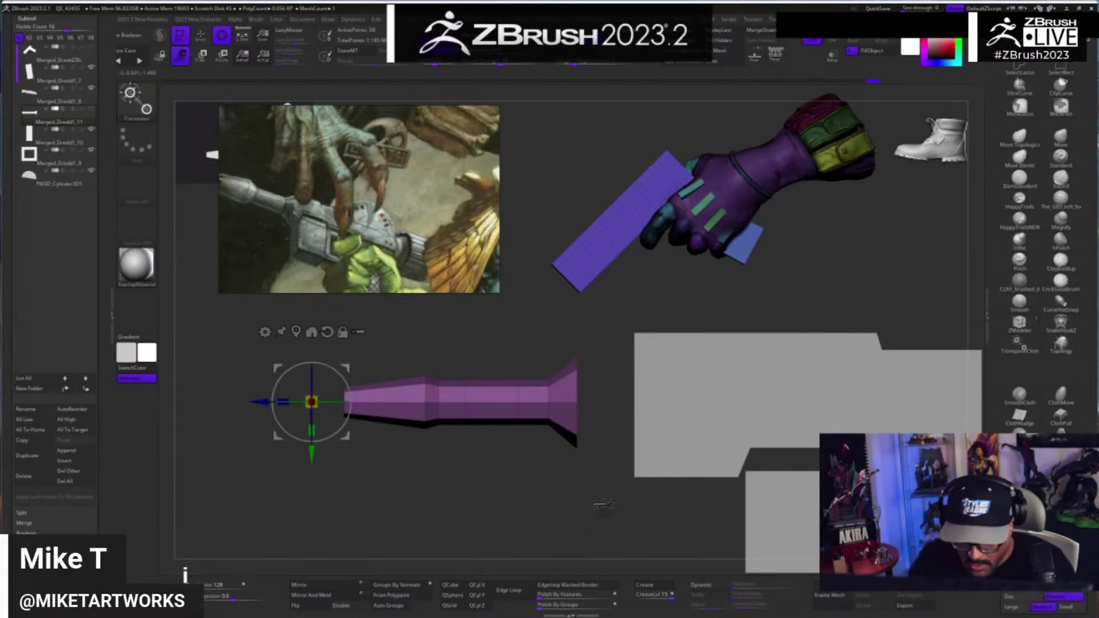
# - Move the whole barrel back against the front of the gun's body and scale it up evenly from its rear
pyautogui.moveTo(259, 402); pyautogui.dragTo(308, 402)
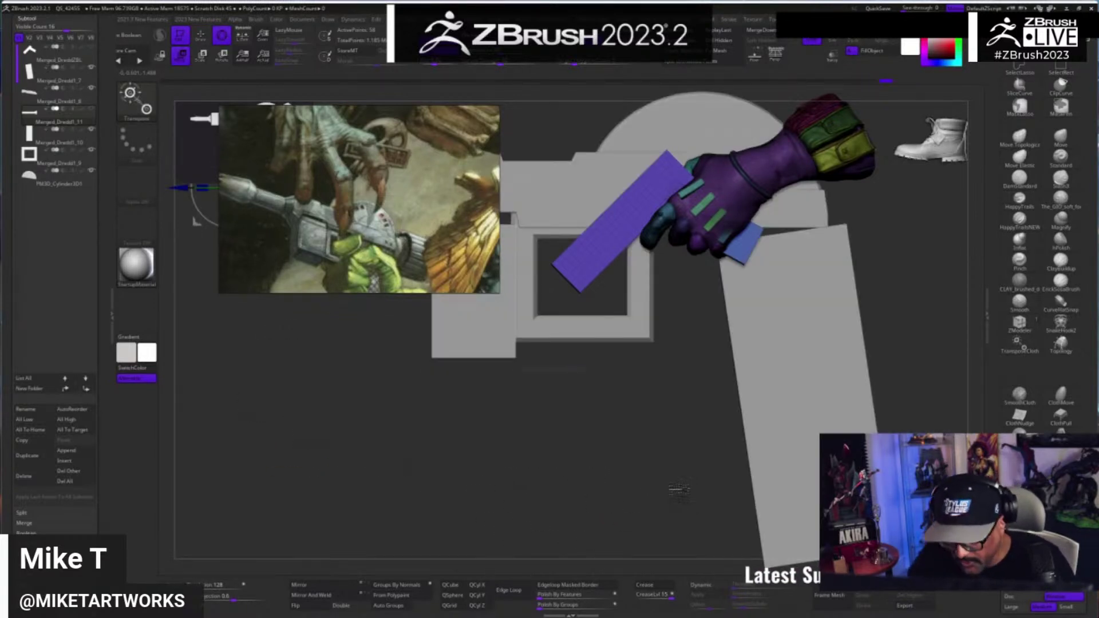
pyautogui.press('f')
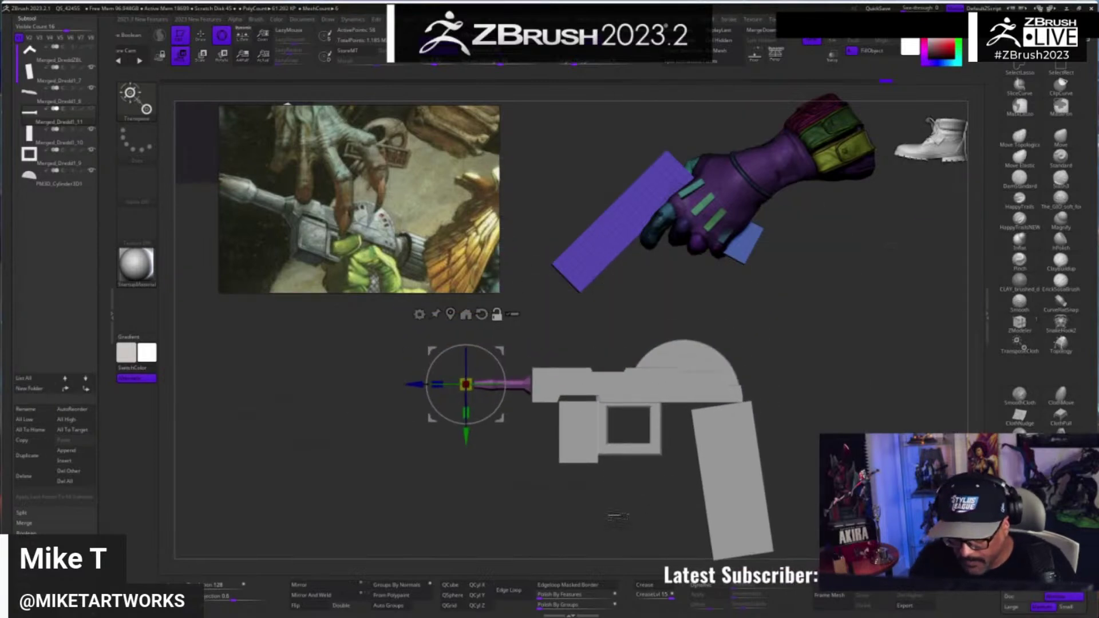
pyautogui.moveTo(853, 408); pyautogui.dragTo(847, 418)
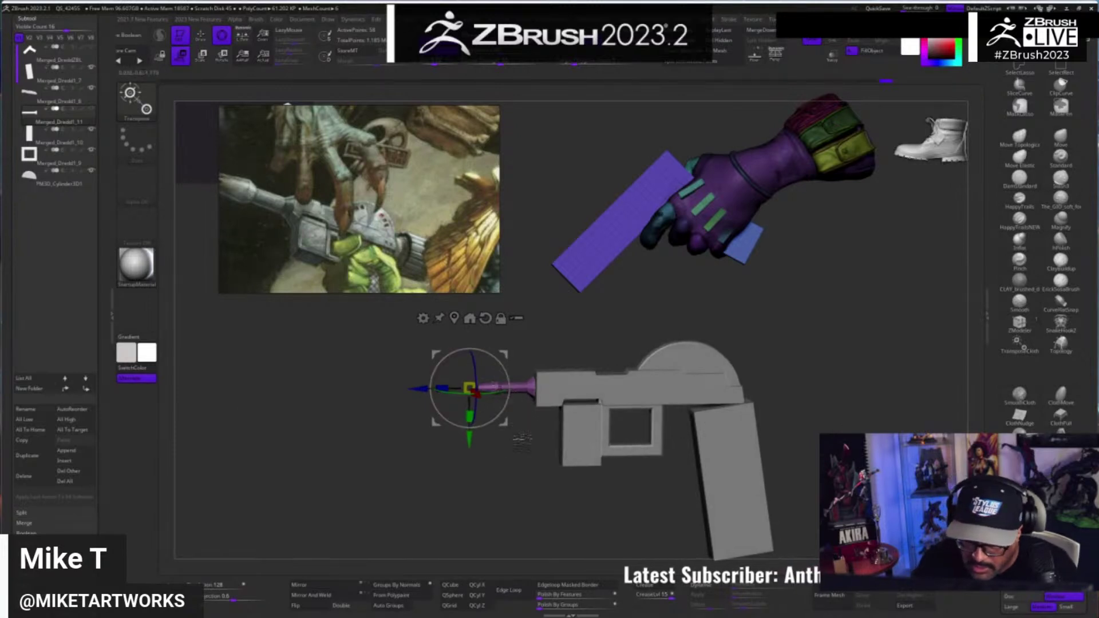
pyautogui.moveTo(421, 389); pyautogui.dragTo(485, 389)
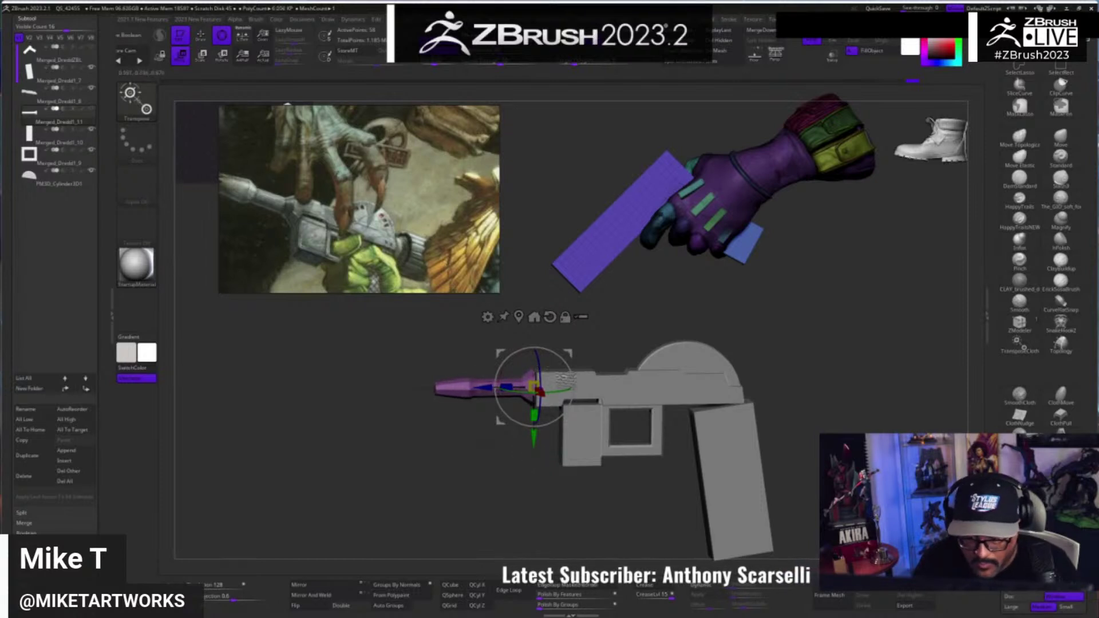
# - Isolate the barrel's front muzzle section with an inverted mask, scale it up evenly to about 1.46, and clear the mask
pyautogui.press('q')
pyautogui.keyDown('shift'); pyautogui.moveTo(491, 432); pyautogui.dragTo(491, 429); pyautogui.keyUp('shift')
pyautogui.keyDown('ctrl'); pyautogui.moveTo(421, 369); pyautogui.dragTo(471, 431); pyautogui.keyUp('ctrl')
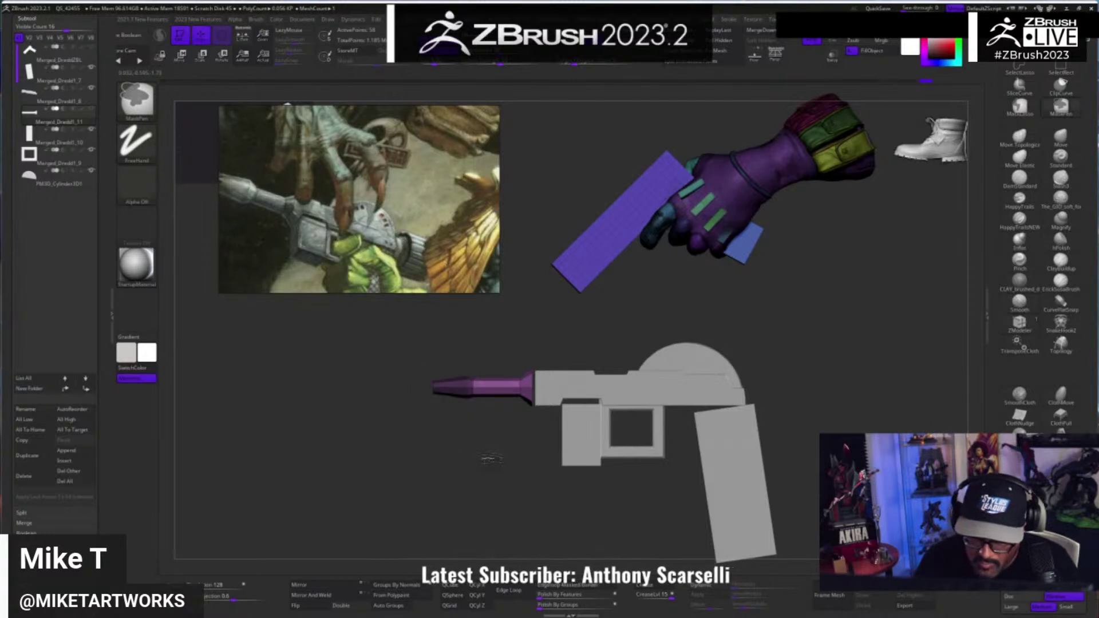
pyautogui.keyDown('ctrl'); pyautogui.click(484, 461); pyautogui.keyUp('ctrl')
pyautogui.press('w')
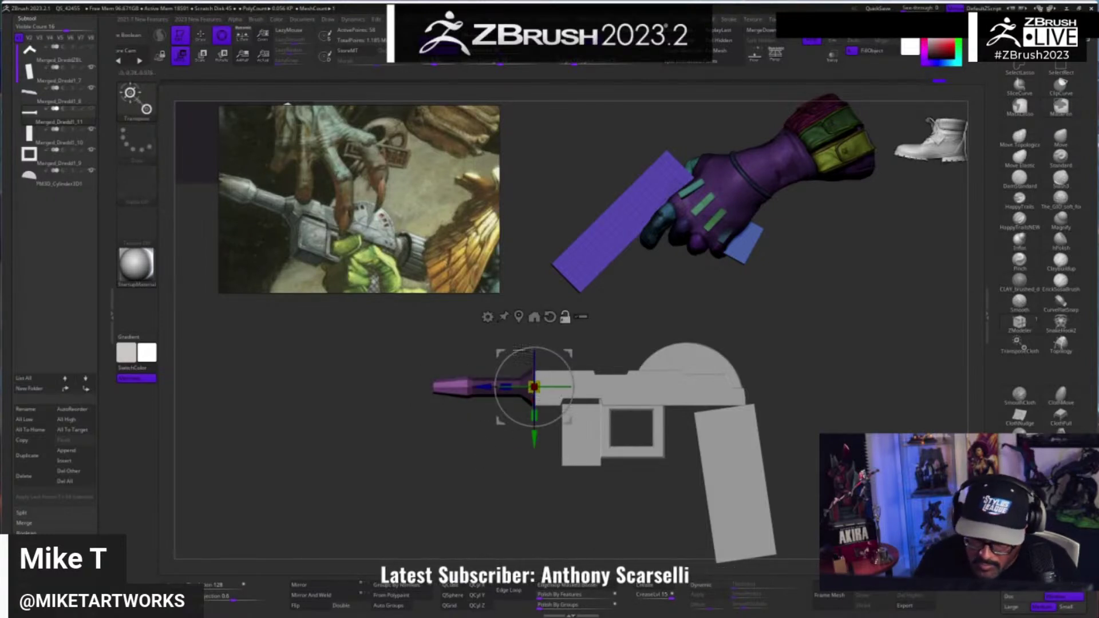
pyautogui.click(518, 316)
pyautogui.keyDown('alt'); pyautogui.moveTo(488, 423); pyautogui.dragTo(512, 424); pyautogui.keyUp('alt')
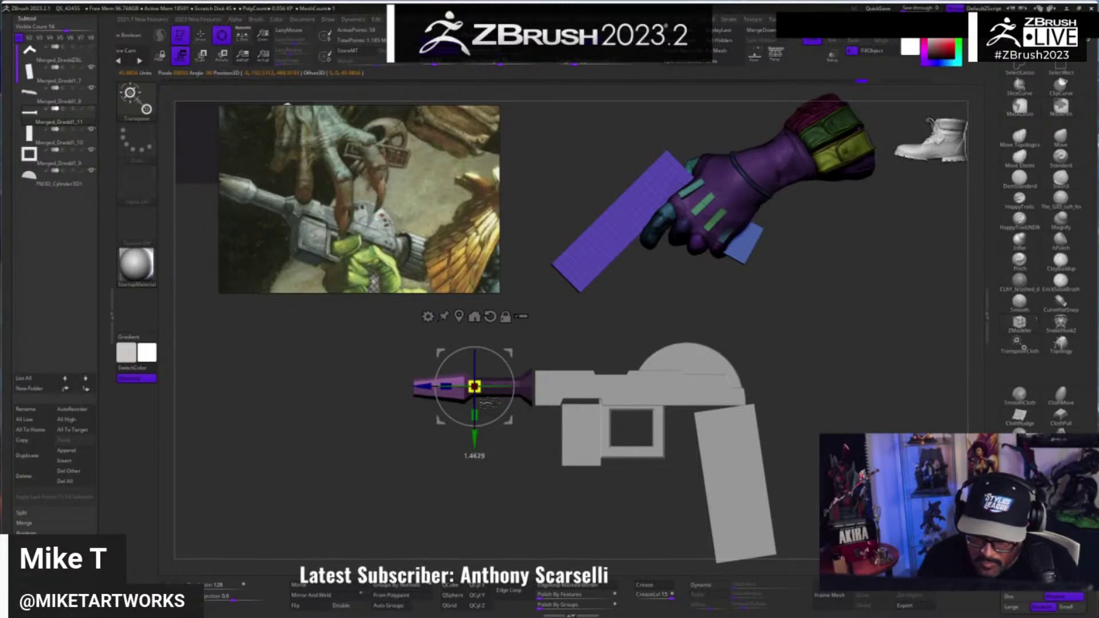
pyautogui.press('q')
pyautogui.moveTo(486, 453)
pyautogui.keyDown('ctrl'); pyautogui.mouseDown()
pyautogui.moveTo(497, 464)
pyautogui.moveTo(470, 438)
pyautogui.moveTo(799, 492)
pyautogui.moveTo(913, 425)
pyautogui.moveTo(829, 461)
pyautogui.moveTo(805, 418)
pyautogui.moveTo(823, 413)
pyautogui.moveTo(910, 518)
pyautogui.moveTo(953, 542)
pyautogui.moveTo(837, 517)
pyautogui.moveTo(860, 513)
pyautogui.moveTo(879, 542)
pyautogui.moveTo(861, 577)
pyautogui.moveTo(675, 427)
pyautogui.moveTo(565, 426)
pyautogui.mouseUp(); pyautogui.keyUp('ctrl')
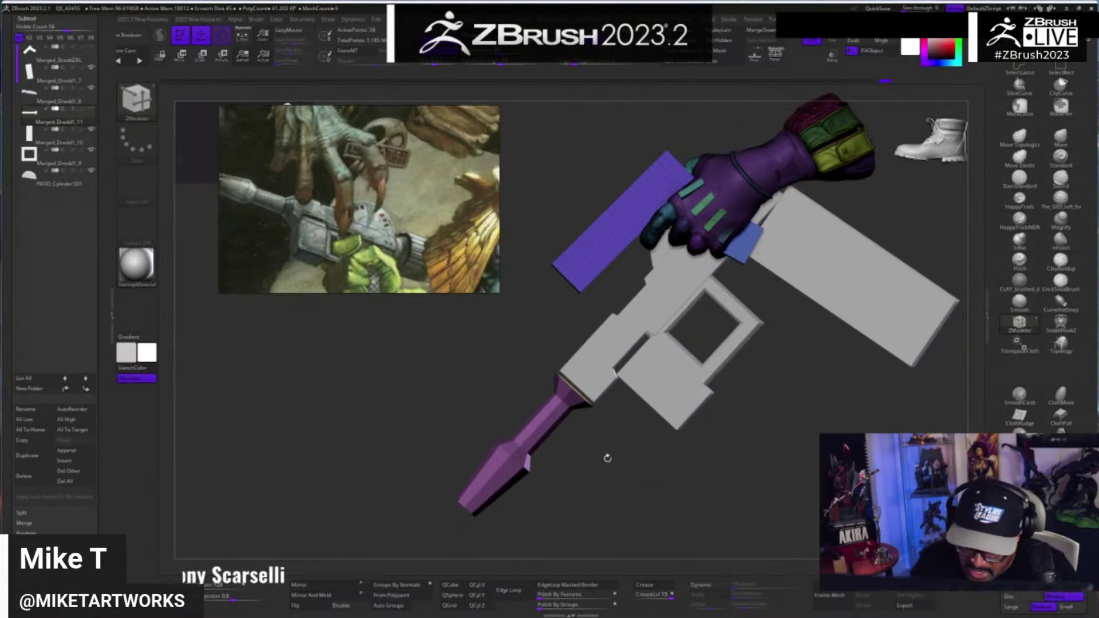
# - Mask everything except the barrel's middle shaft, centre the gizmo on it, thicken the shaft slightly, and clear the mask
pyautogui.moveTo(607, 458)
pyautogui.mouseDown()
pyautogui.moveTo(736, 503)
pyautogui.moveTo(653, 523)
pyautogui.moveTo(684, 557)
pyautogui.moveTo(586, 509)
pyautogui.mouseUp()
pyautogui.moveTo(452, 525)
pyautogui.keyDown('alt'); pyautogui.mouseDown()
pyautogui.moveTo(447, 491)
pyautogui.moveTo(609, 503)
pyautogui.mouseUp(); pyautogui.keyUp('alt')
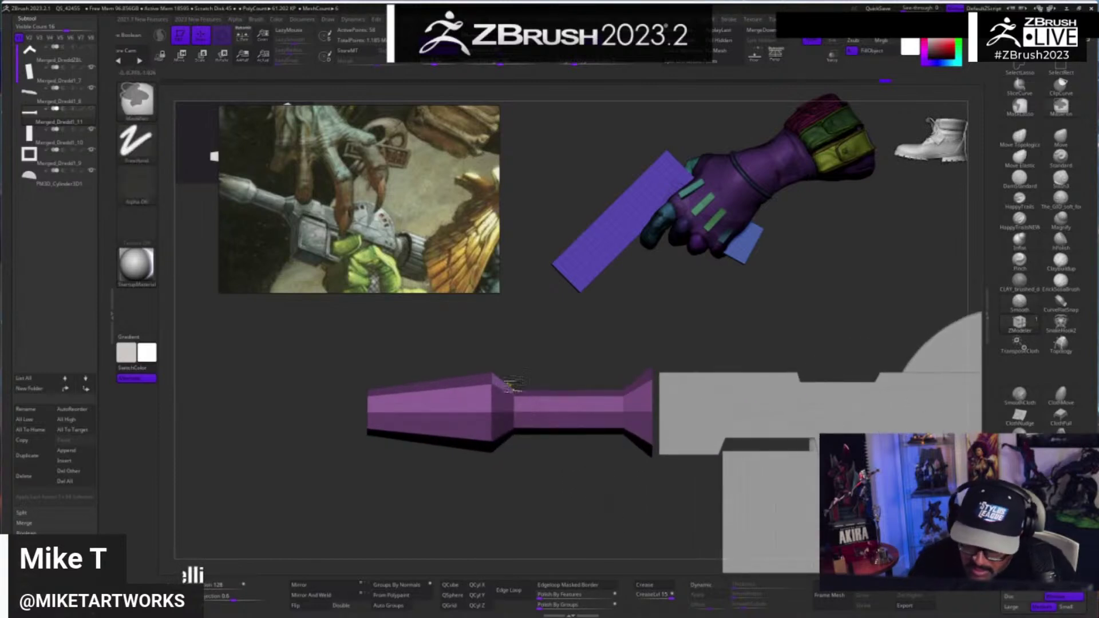
pyautogui.keyDown('ctrl'); pyautogui.moveTo(508, 361); pyautogui.dragTo(634, 497); pyautogui.keyUp('ctrl')
pyautogui.keyDown('ctrl'); pyautogui.click(633, 518); pyautogui.keyUp('ctrl')
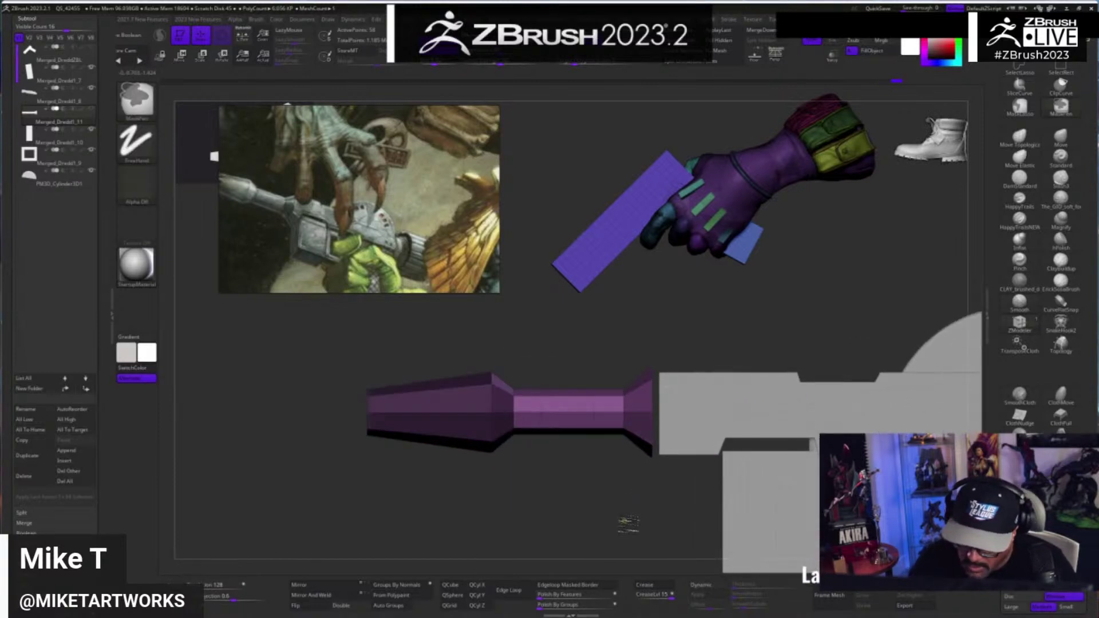
pyautogui.press('w')
pyautogui.click(502, 341)
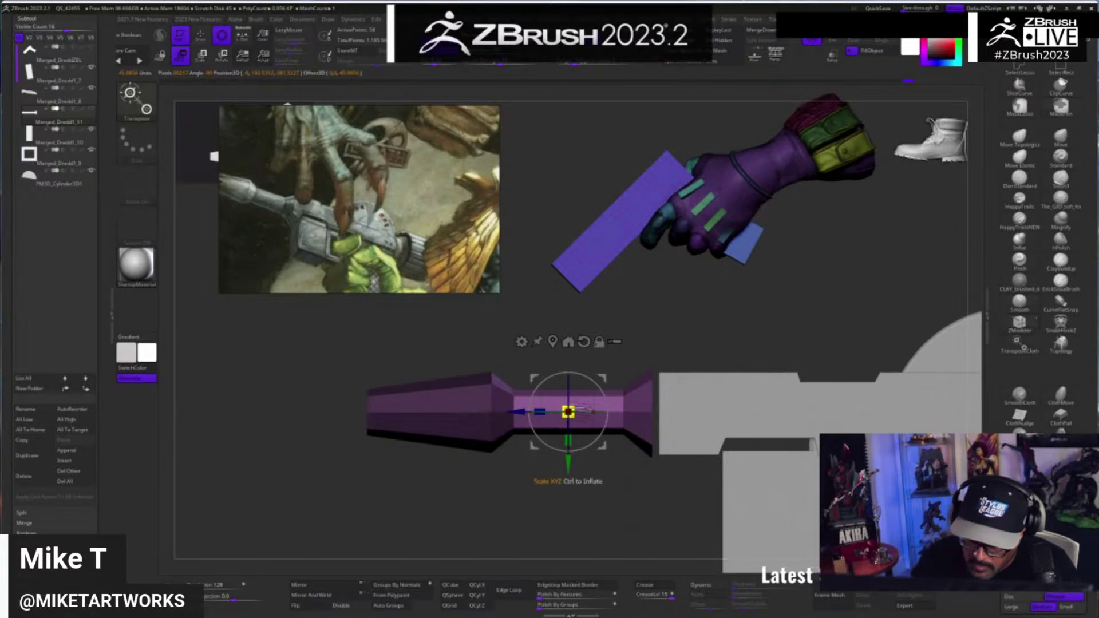
pyautogui.moveTo(583, 408); pyautogui.dragTo(550, 417)
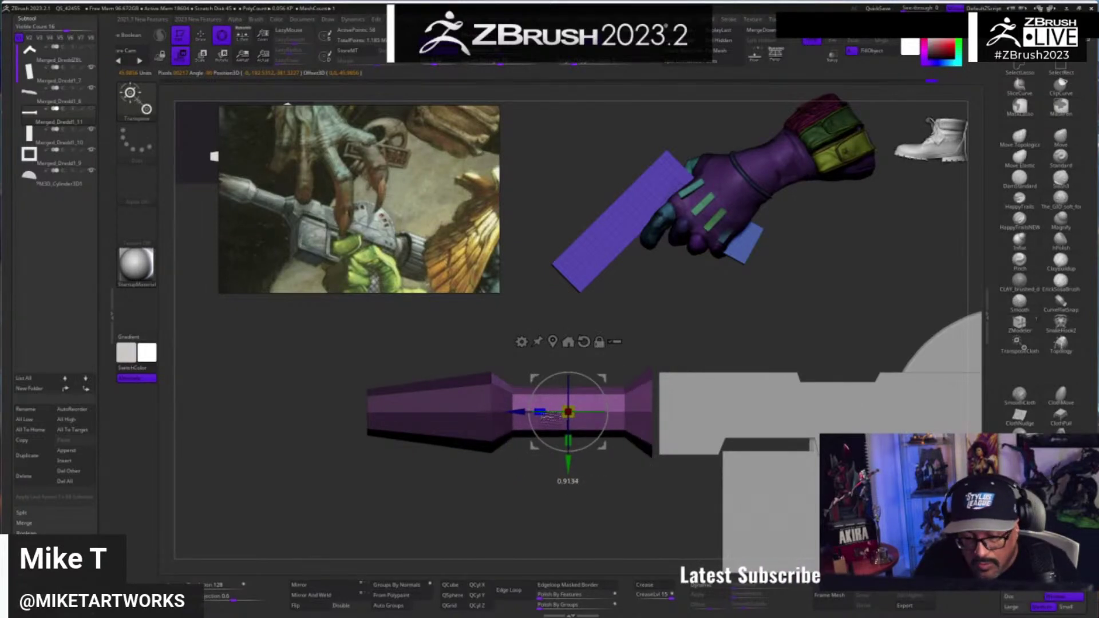
pyautogui.press('q')
pyautogui.moveTo(613, 521)
pyautogui.keyDown('ctrl'); pyautogui.mouseDown()
pyautogui.moveTo(611, 532)
pyautogui.moveTo(552, 516)
pyautogui.moveTo(827, 388)
pyautogui.moveTo(840, 397)
pyautogui.moveTo(816, 409)
pyautogui.moveTo(812, 476)
pyautogui.moveTo(785, 447)
pyautogui.moveTo(694, 417)
pyautogui.mouseUp(); pyautogui.keyUp('ctrl')
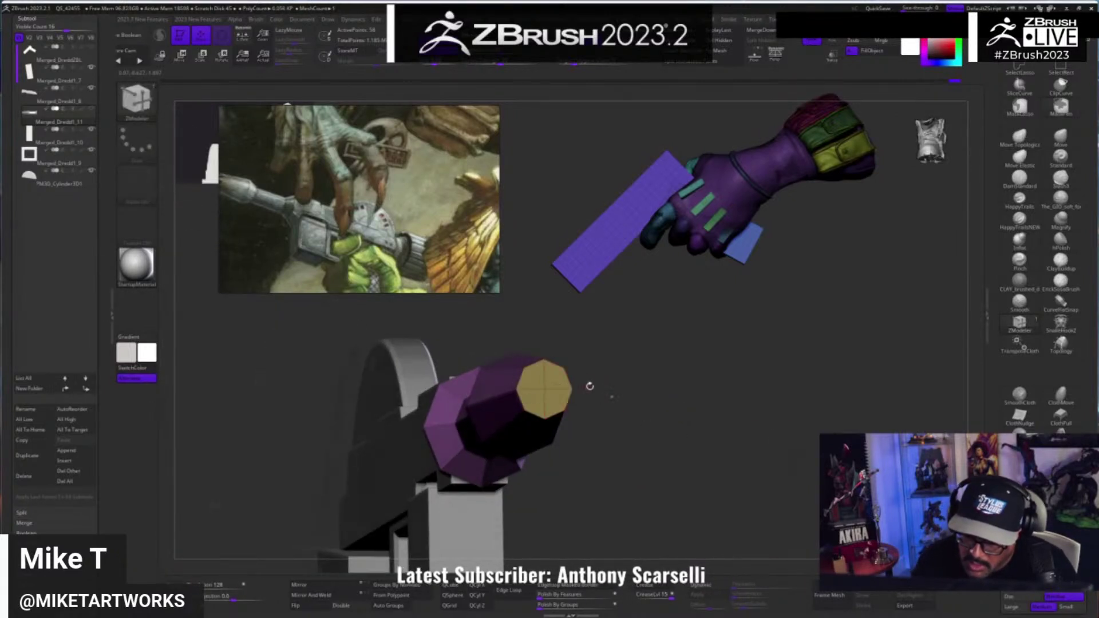
# - Inset the muzzle's end face with ZModeler and extrude the inner polygroup inward to hollow out the bore
pyautogui.moveTo(590, 386); pyautogui.dragTo(612, 388)
pyautogui.press('space')
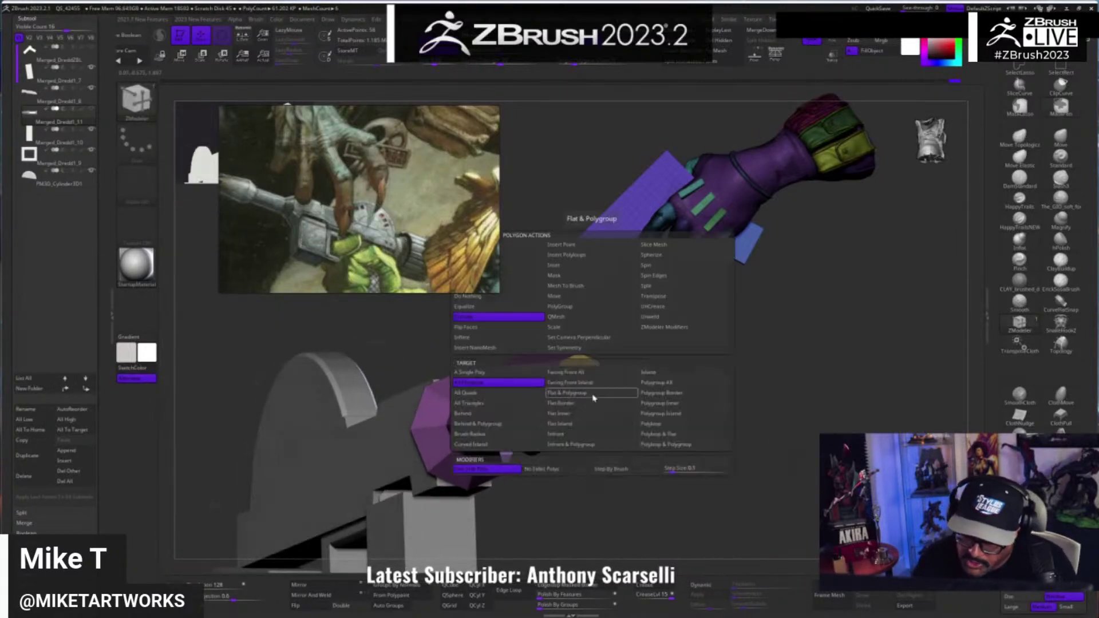
pyautogui.click(569, 265)
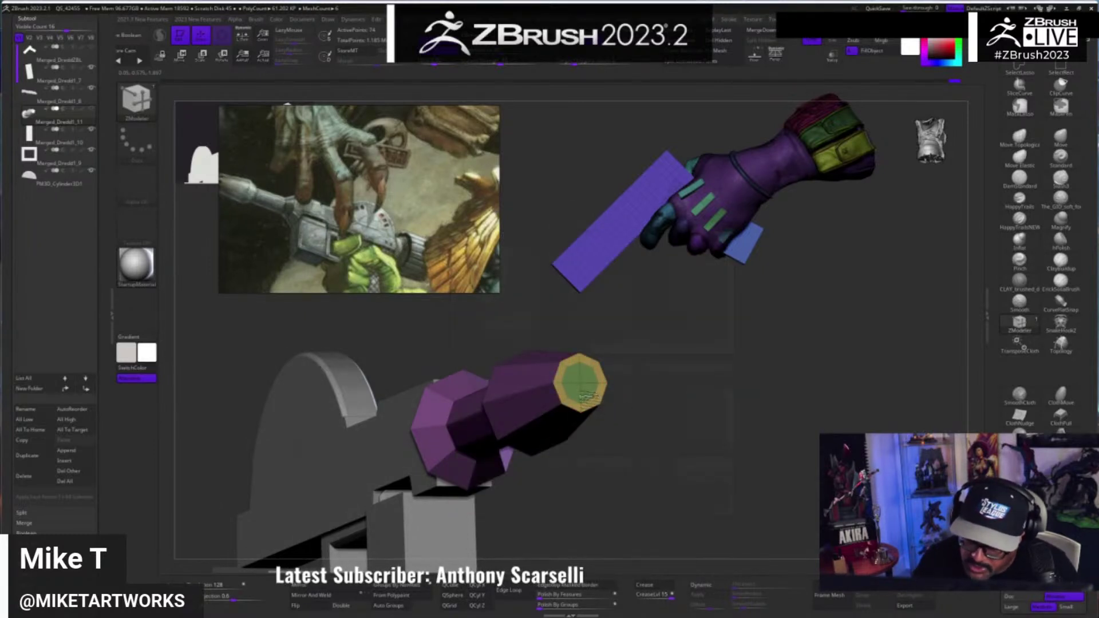
pyautogui.moveTo(654, 407); pyautogui.dragTo(706, 383)
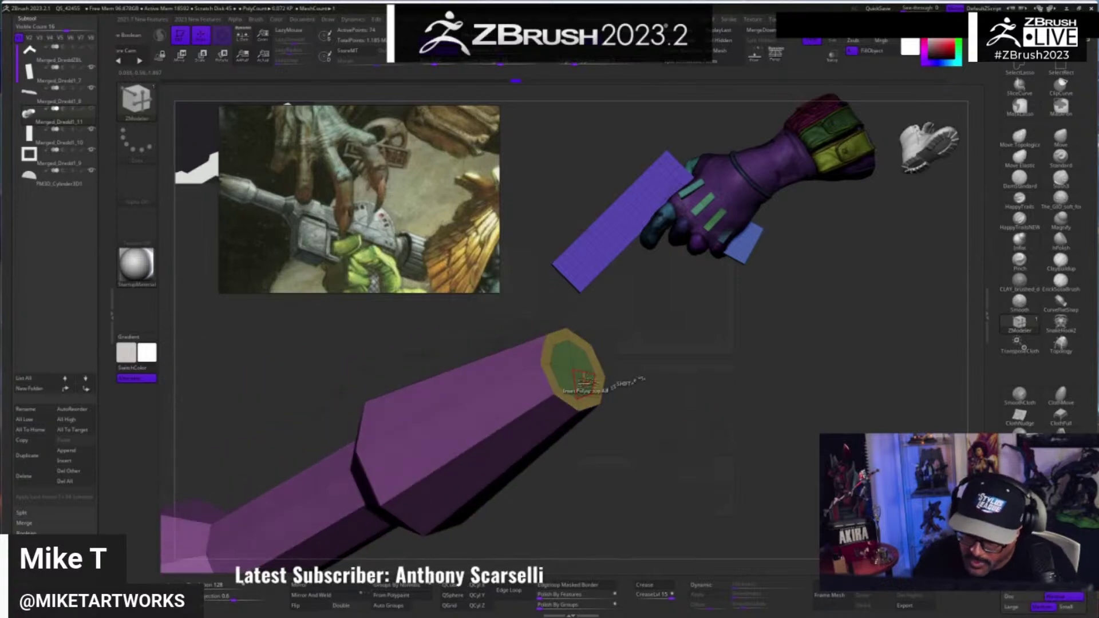
pyautogui.press('space')
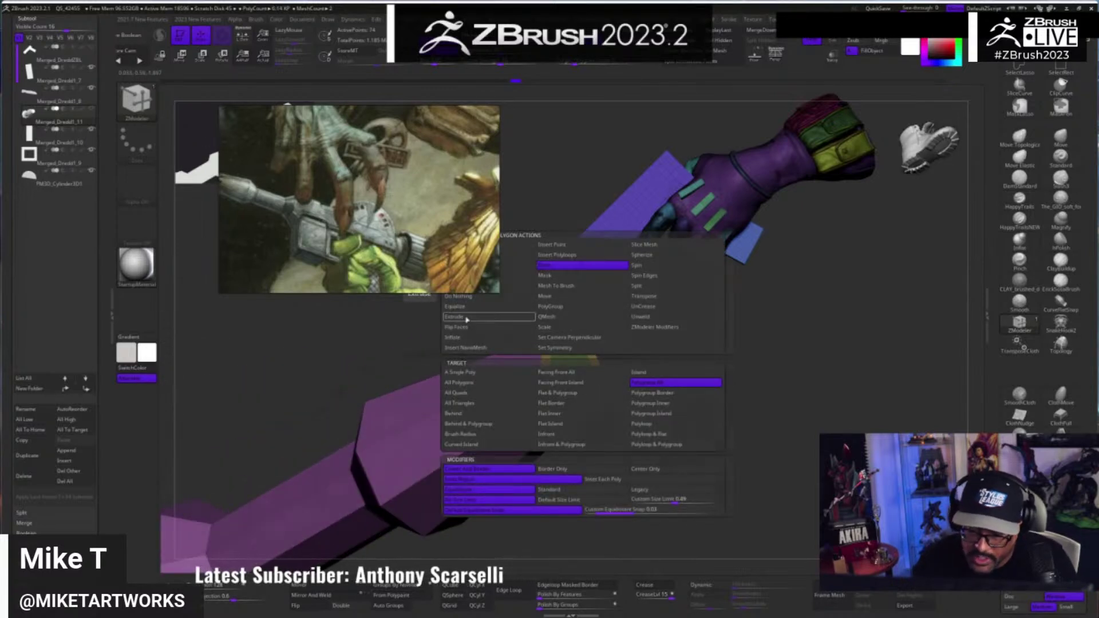
pyautogui.click(488, 316)
pyautogui.click(672, 388)
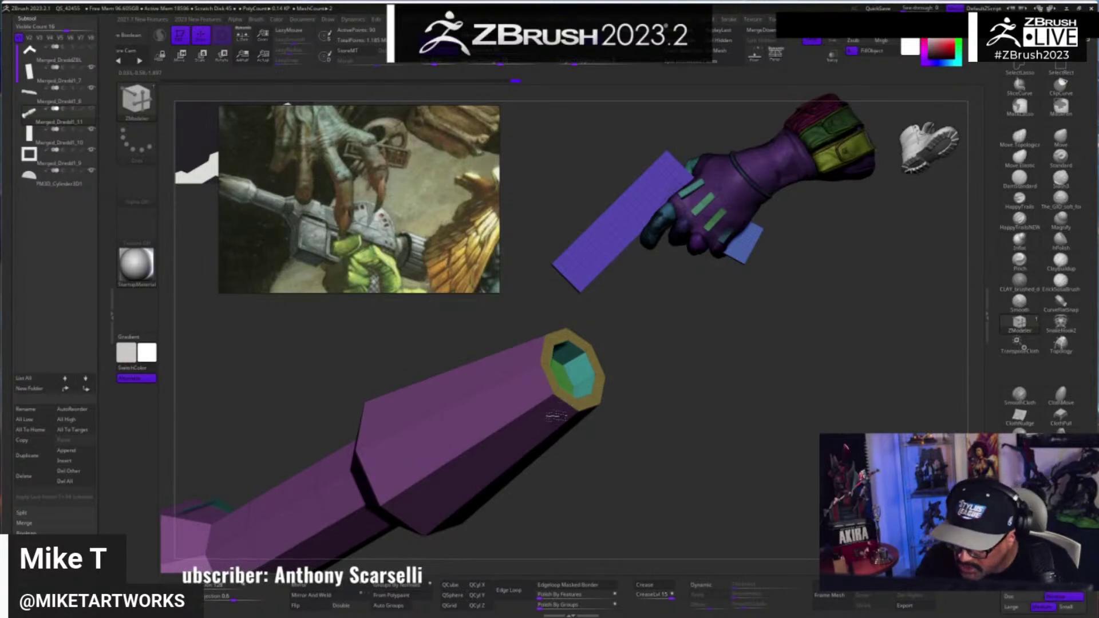
# - Bevel the complete edge loop around the inner rim of the muzzle opening with ZModeler
pyautogui.moveTo(699, 408); pyautogui.dragTo(737, 475, button='right')
pyautogui.moveTo(675, 449); pyautogui.dragTo(708, 460, button='right')
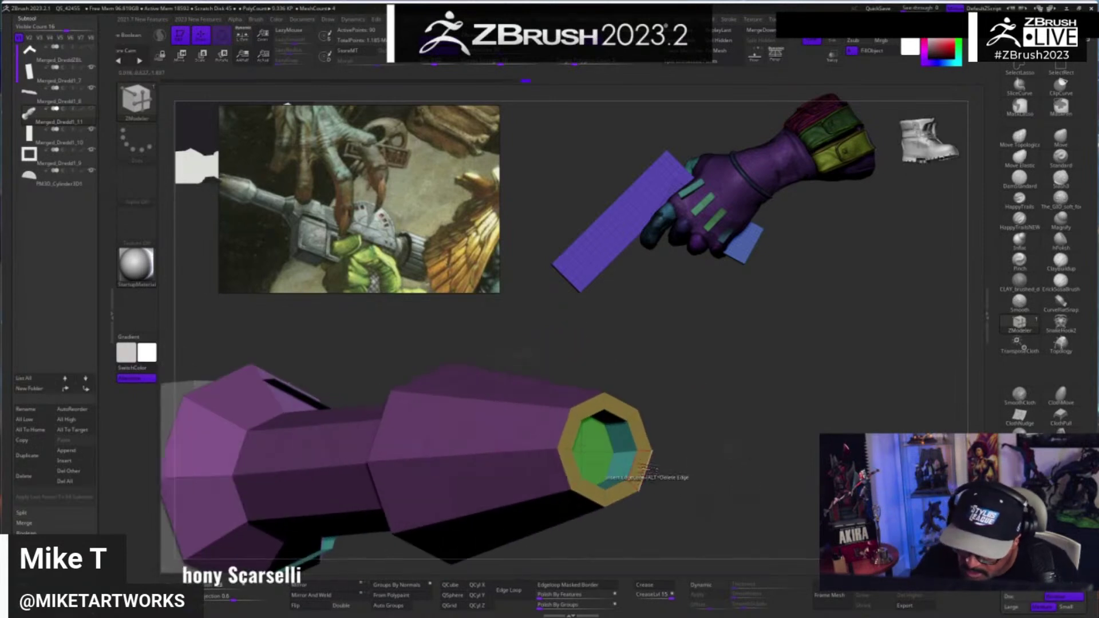
pyautogui.press('space')
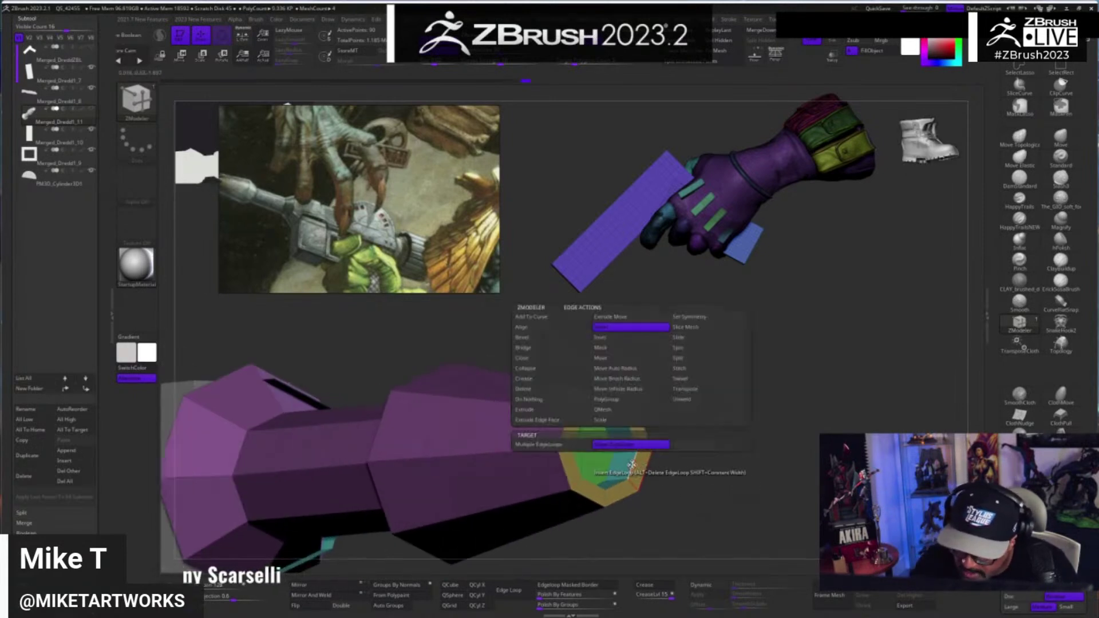
pyautogui.click(531, 339)
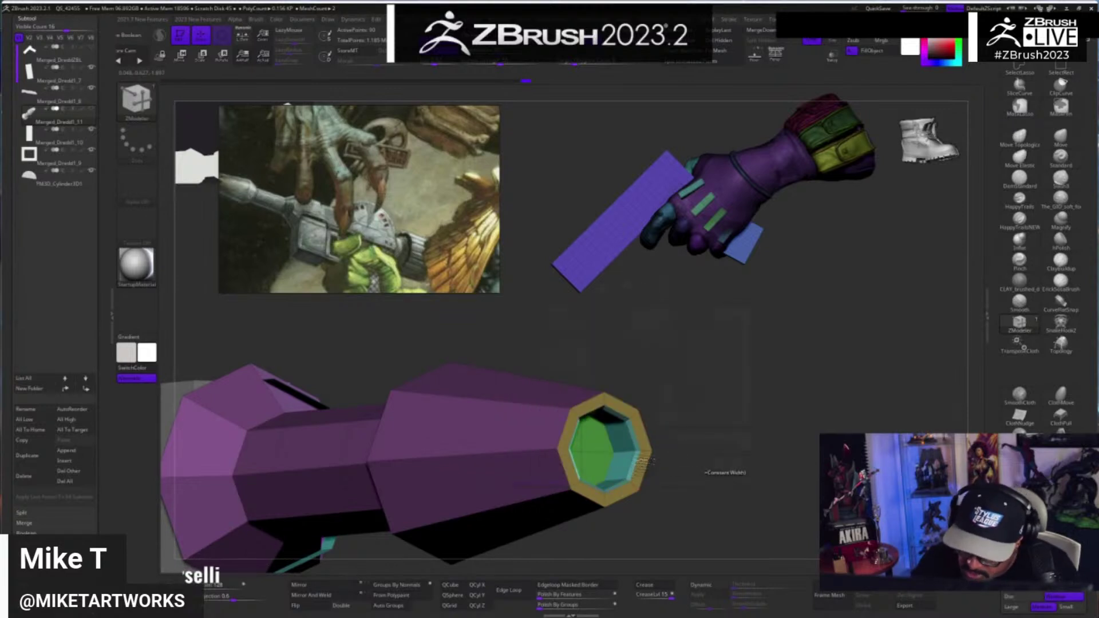
# - Insert an edge loop around the barrel's shaft near the rear flare with ZModeler
pyautogui.moveTo(644, 461); pyautogui.dragTo(642, 517, button='right')
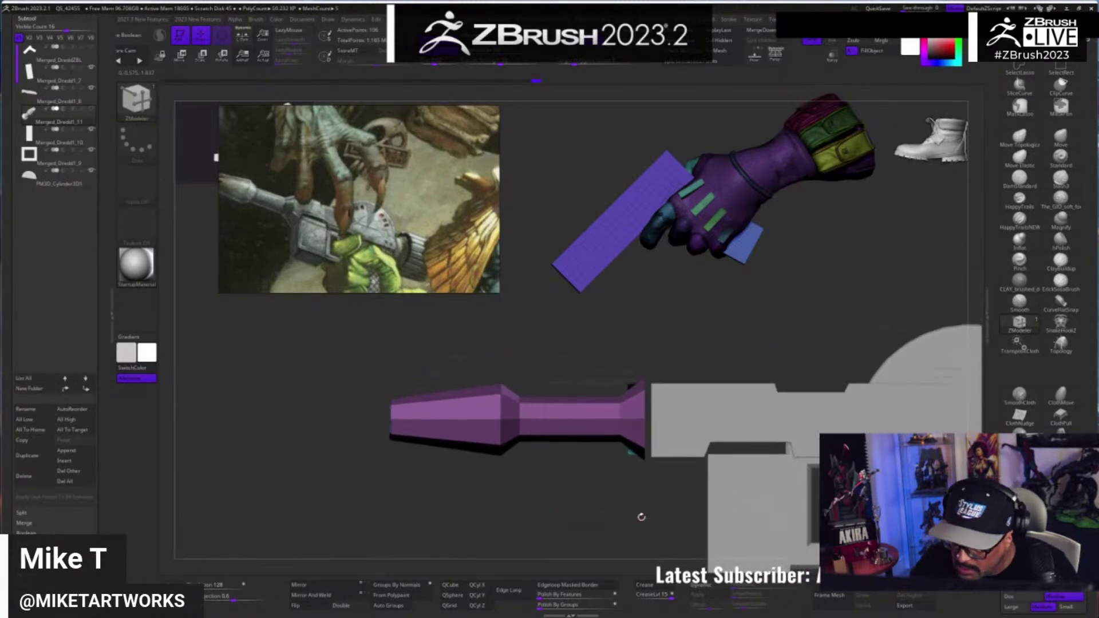
pyautogui.moveTo(727, 312); pyautogui.dragTo(741, 325, button='right')
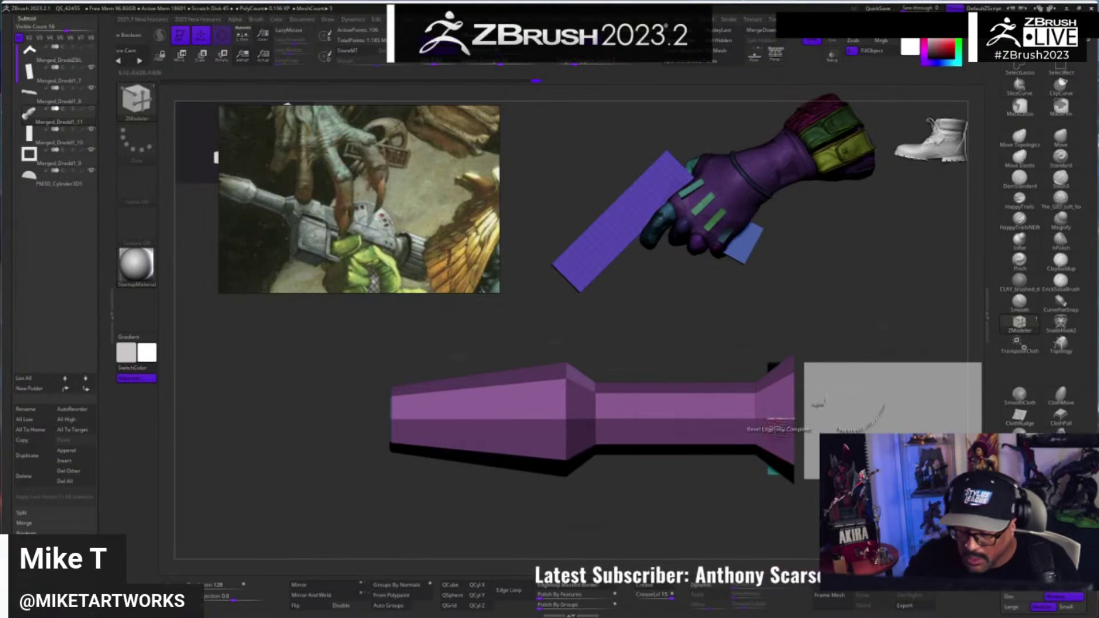
pyautogui.keyDown('alt'); pyautogui.moveTo(740, 468); pyautogui.dragTo(660, 483, button='right'); pyautogui.keyUp('alt')
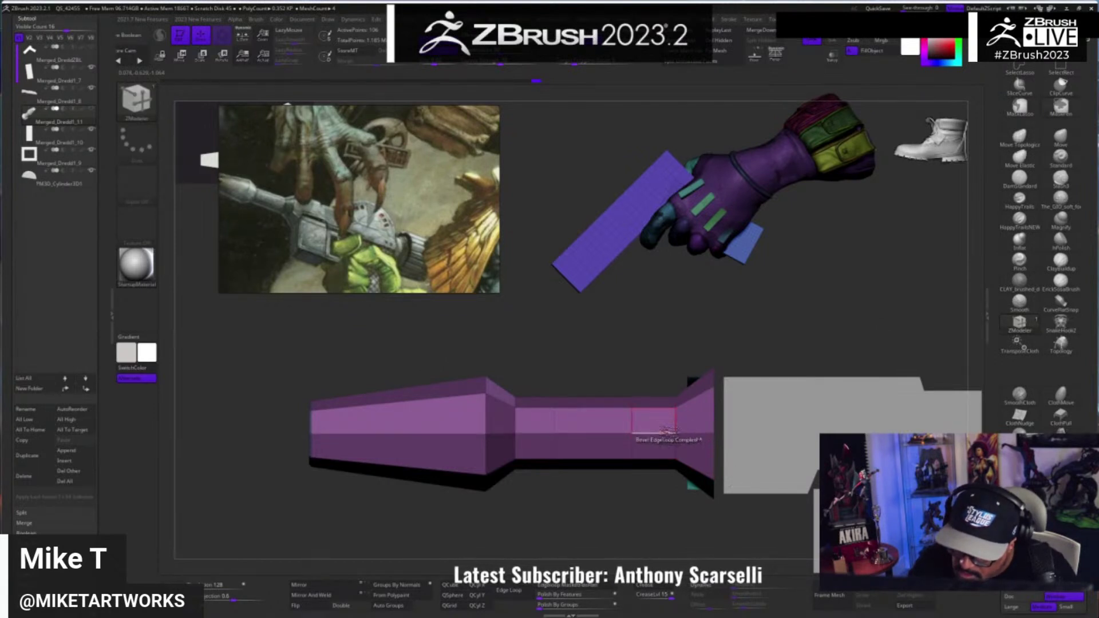
pyautogui.press('space')
pyautogui.click(647, 339)
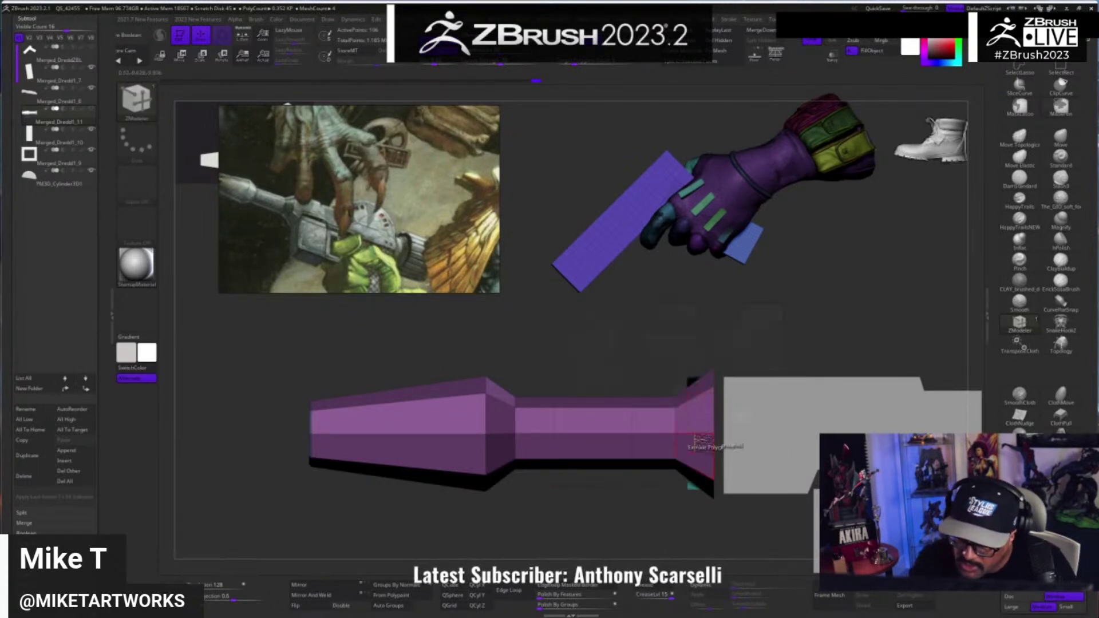
pyautogui.click(671, 433)
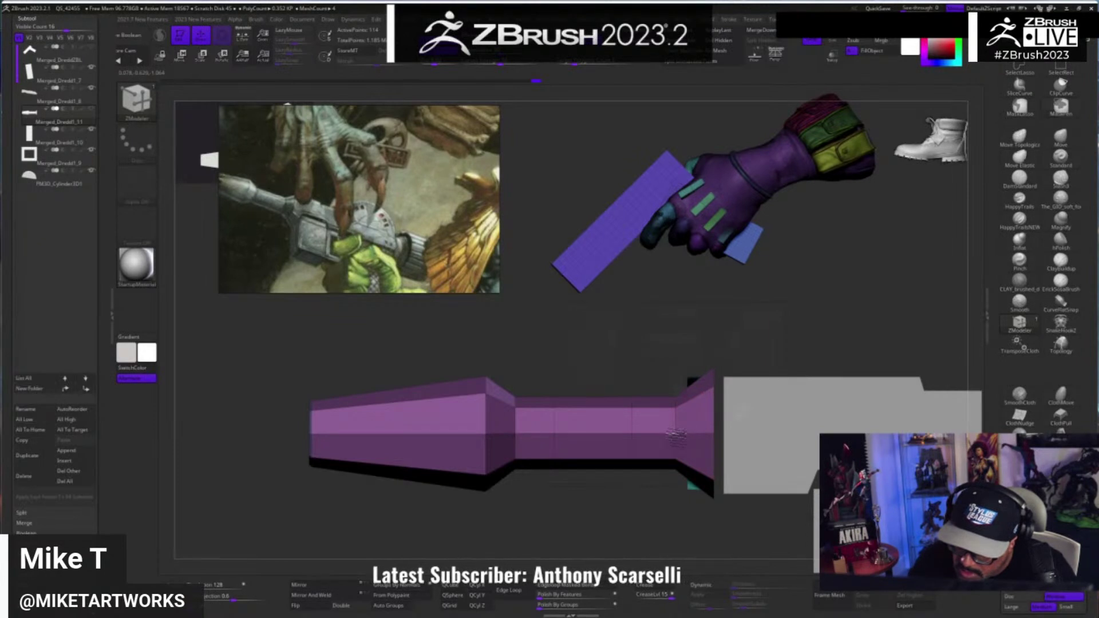
# - Give the barrel's rear flare its own polygroup using ZModeler's PolyGroup action with the Polyloop target
pyautogui.keyDown('ctrl'); pyautogui.moveTo(675, 434); pyautogui.dragTo(633, 547, button='right'); pyautogui.keyUp('ctrl')
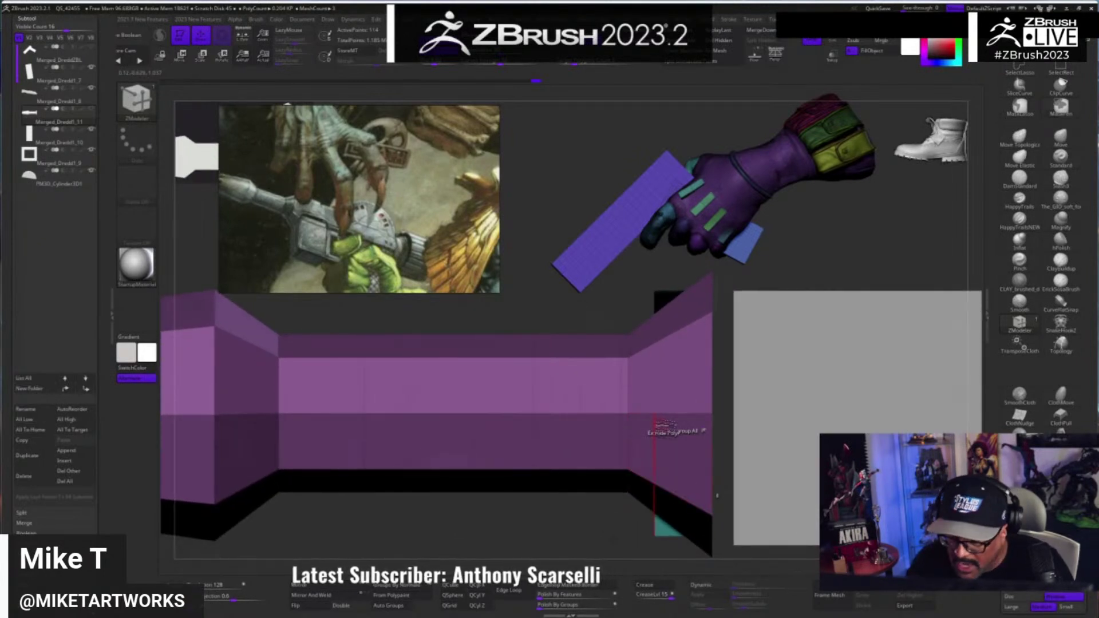
pyautogui.press('space')
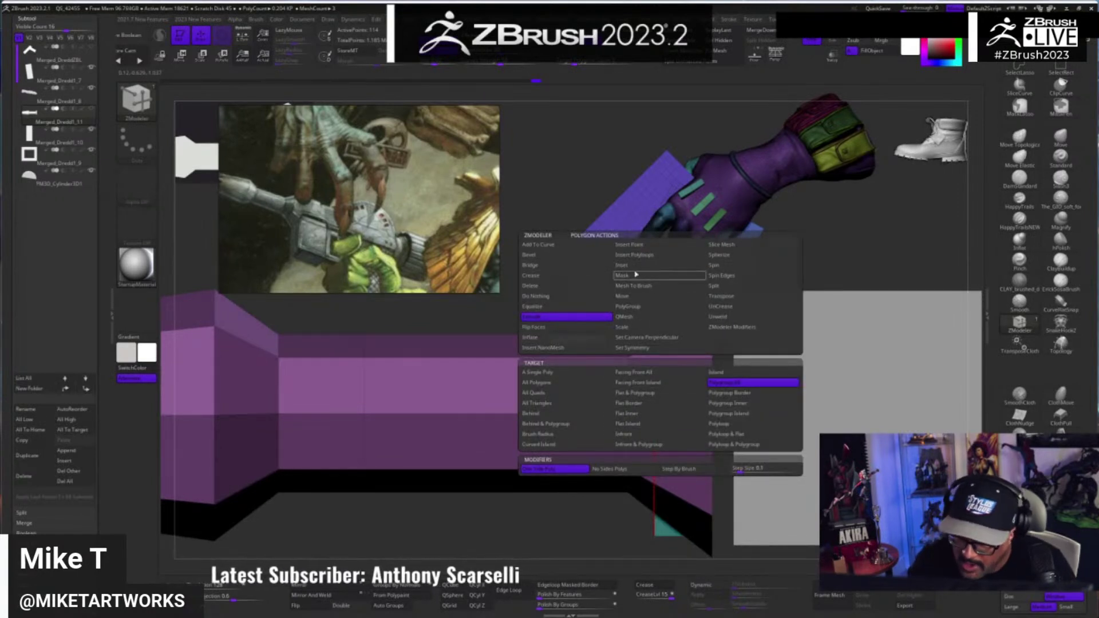
pyautogui.click(644, 308)
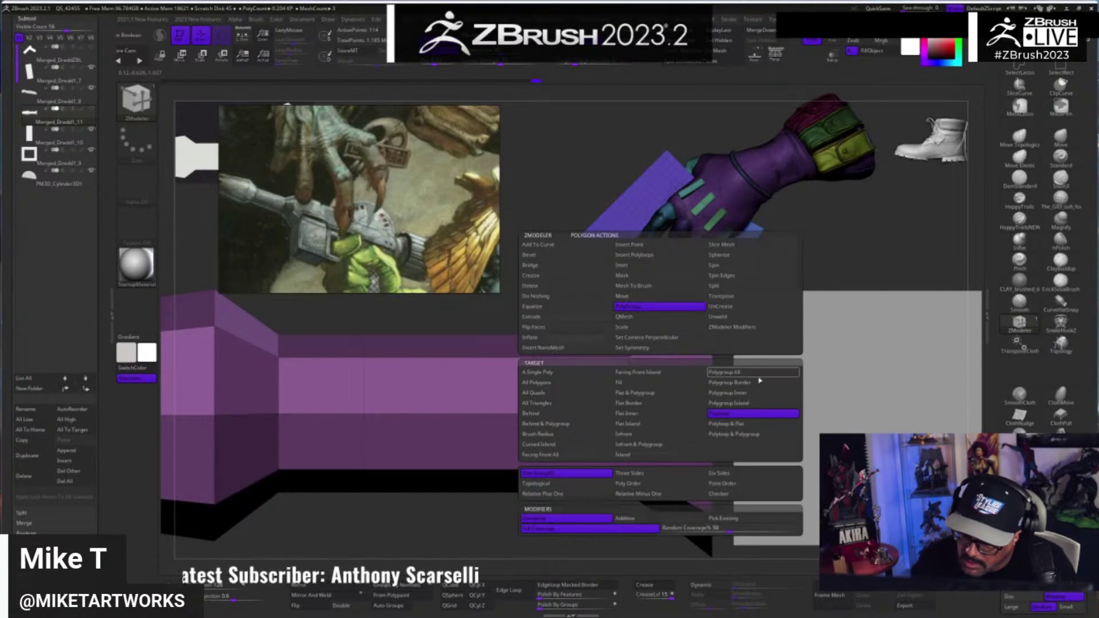
pyautogui.click(753, 413)
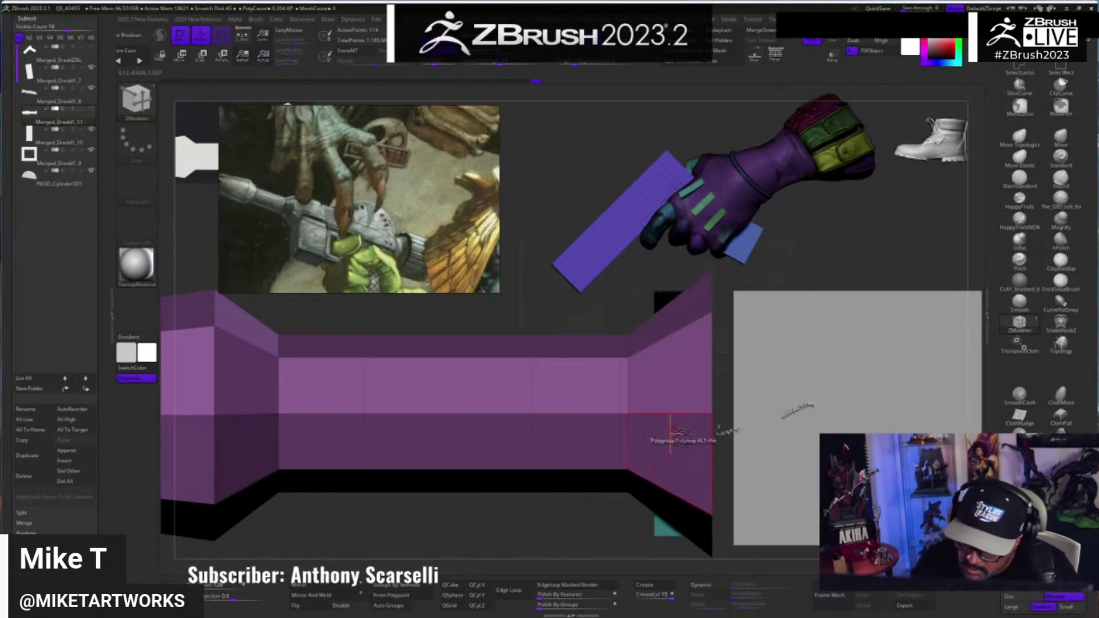
pyautogui.click(681, 435)
pyautogui.keyDown('ctrl'); pyautogui.moveTo(580, 534); pyautogui.dragTo(667, 510, button='right'); pyautogui.keyUp('ctrl')
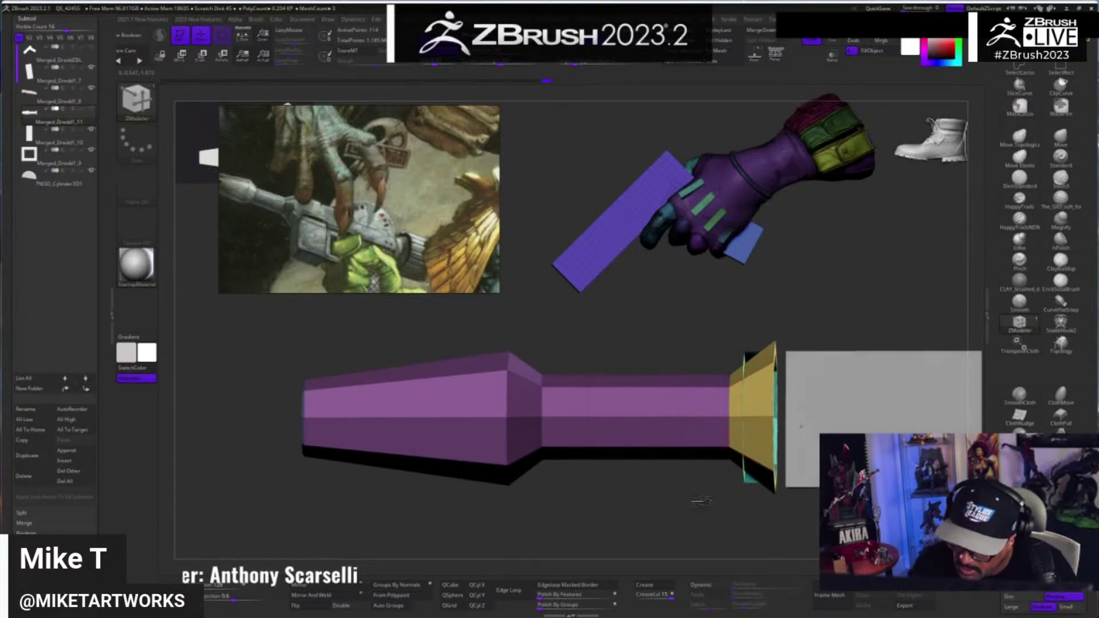
pyautogui.moveTo(713, 504); pyautogui.dragTo(703, 512)
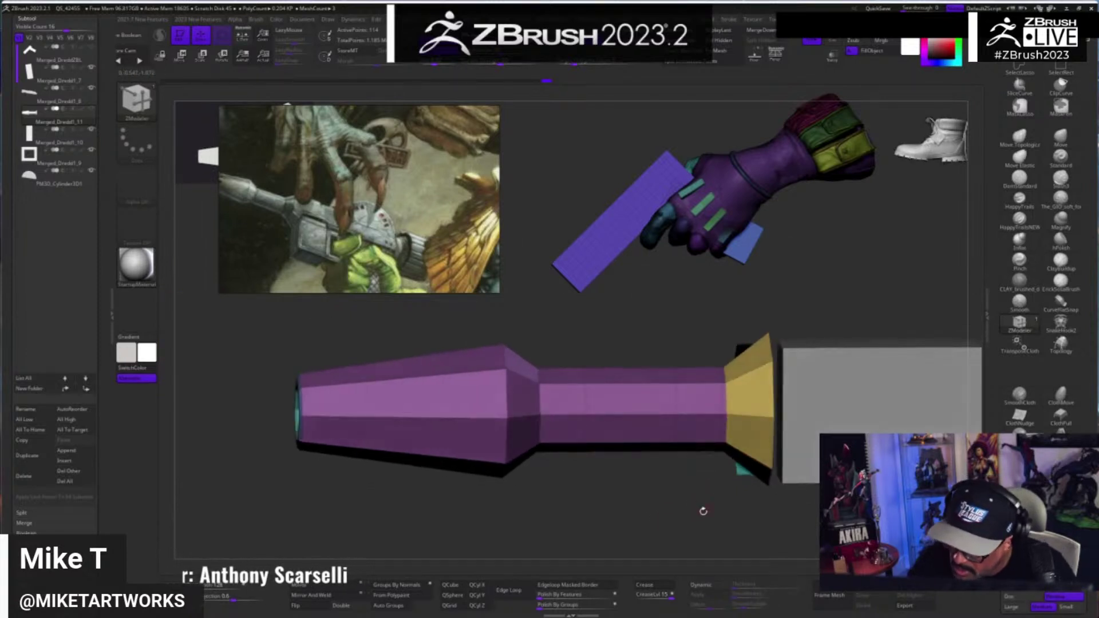
# - Assign separate polygroups to the tapering band behind the muzzle section and to the masked middle shaft
pyautogui.click(527, 429)
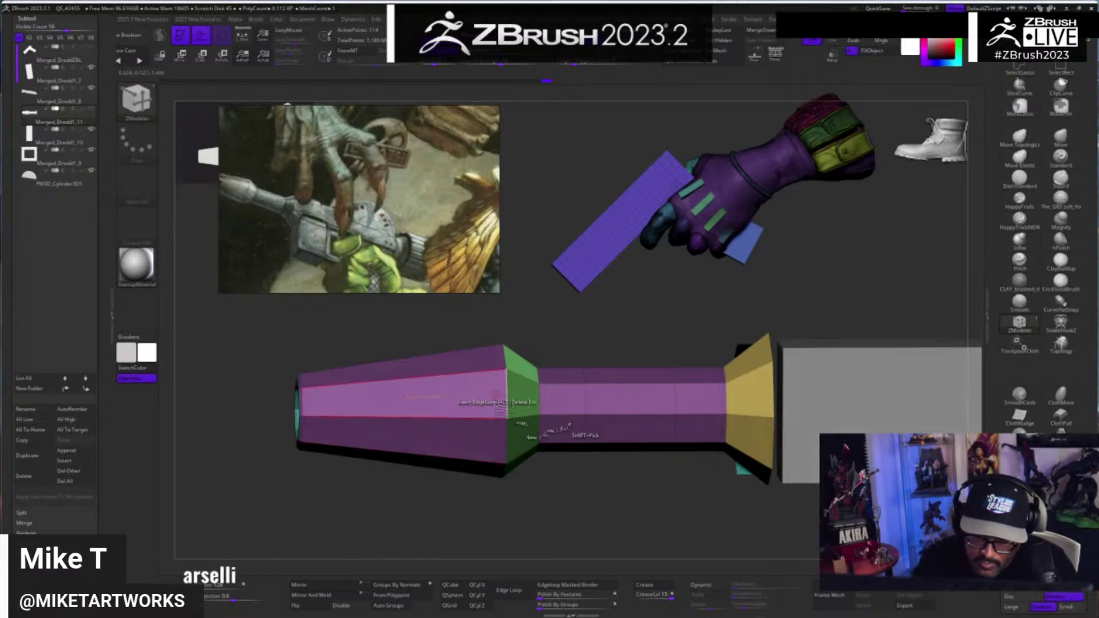
pyautogui.moveTo(529, 493); pyautogui.dragTo(537, 502)
pyautogui.keyDown('alt'); pyautogui.moveTo(712, 502); pyautogui.dragTo(611, 510); pyautogui.keyUp('alt')
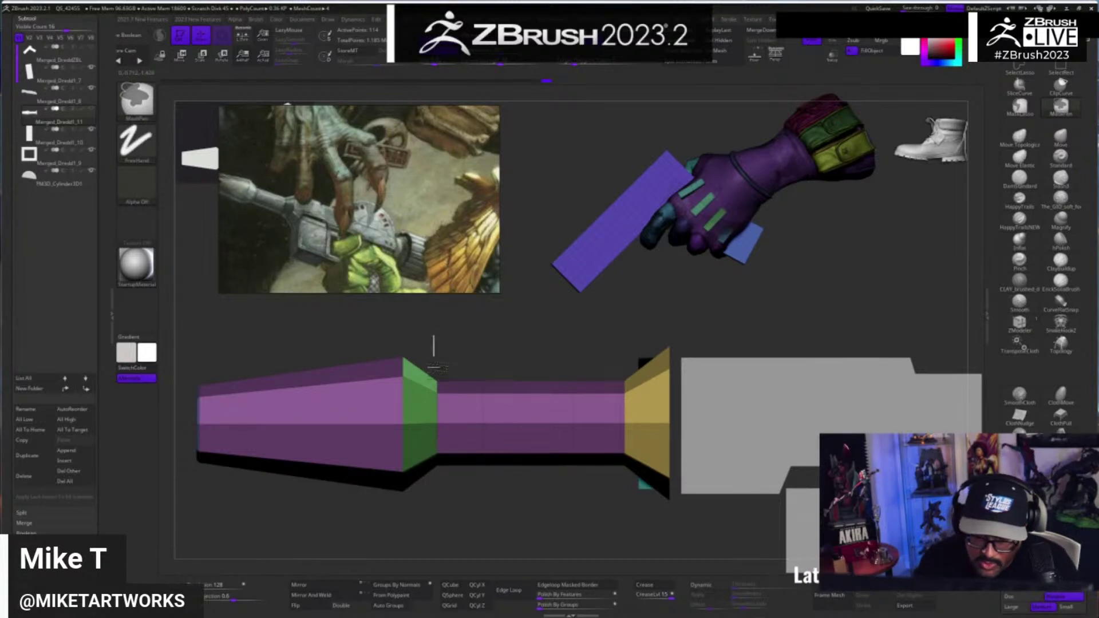
pyautogui.moveTo(434, 336)
pyautogui.keyDown('ctrl'); pyautogui.mouseDown()
pyautogui.moveTo(625, 517)
pyautogui.moveTo(530, 483)
pyautogui.moveTo(498, 517)
pyautogui.moveTo(562, 520)
pyautogui.moveTo(635, 467)
pyautogui.mouseUp(); pyautogui.keyUp('ctrl')
pyautogui.hotkey('ctrl', 'w')
pyautogui.press('b')
pyautogui.press('z')
pyautogui.press('m')
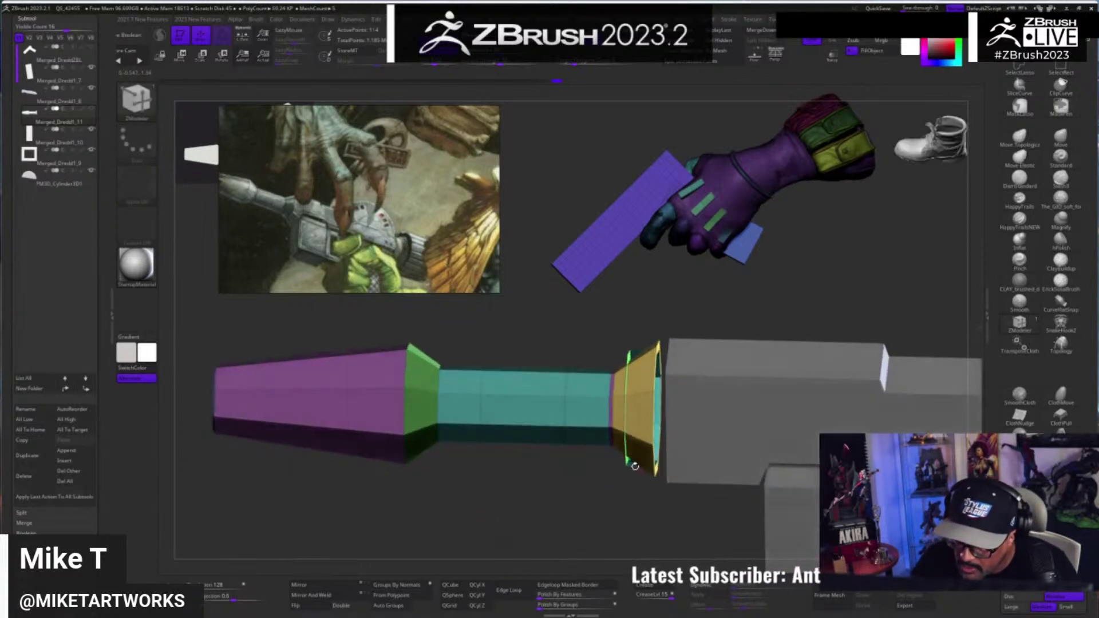
# - Isolate the bore's inner polygroup for inspection and switch the visibility to the rest of the barrel
pyautogui.keyDown('ctrl'); pyautogui.keyDown('shift'); pyautogui.click(634, 483); pyautogui.keyUp('shift'); pyautogui.keyUp('ctrl')
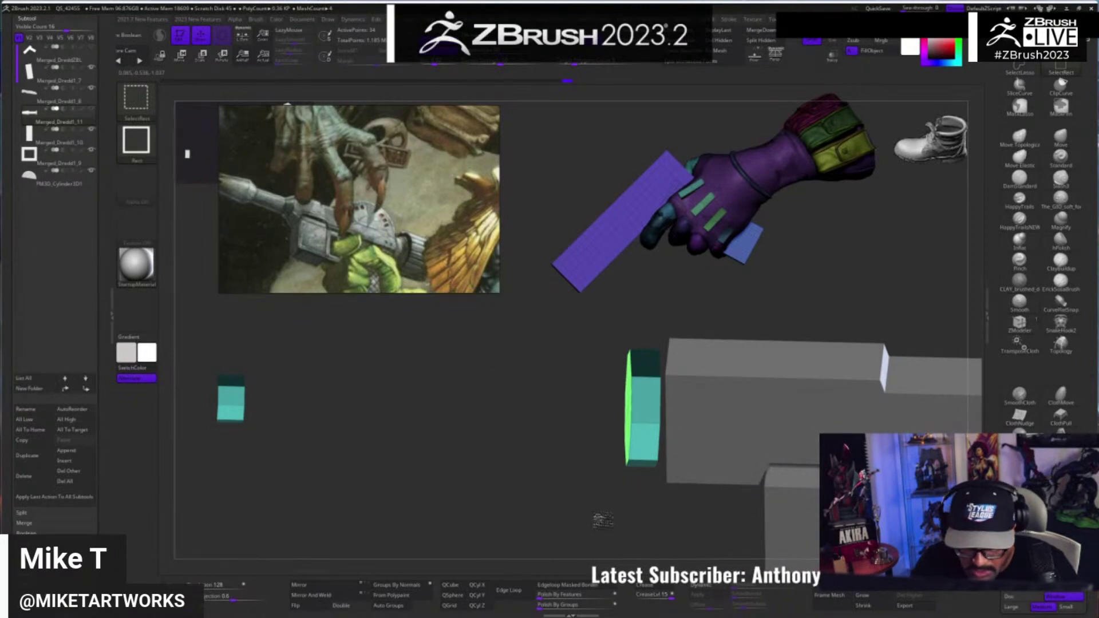
pyautogui.keyDown('ctrl'); pyautogui.keyDown('shift'); pyautogui.click(595, 526); pyautogui.keyUp('shift'); pyautogui.keyUp('ctrl')
pyautogui.moveTo(597, 529)
pyautogui.mouseDown()
pyautogui.moveTo(544, 521)
pyautogui.moveTo(599, 504)
pyautogui.moveTo(681, 517)
pyautogui.mouseUp()
pyautogui.hotkey('alt', 's')
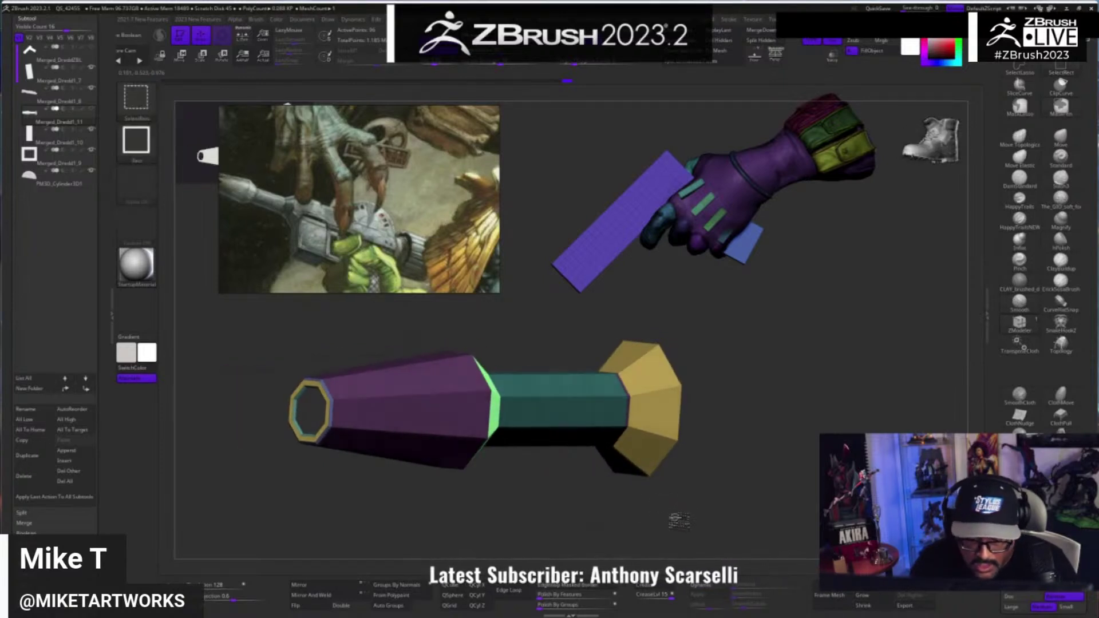
# - Undo the polygroups, shaft edge loops and bore extrusion back to the muzzle's inset end face
pyautogui.hotkey('ctrl', 'z')
pyautogui.hotkey('ctrl', 'z')
pyautogui.hotkey('ctrl', 'z')
pyautogui.hotkey('ctrl', 'z')
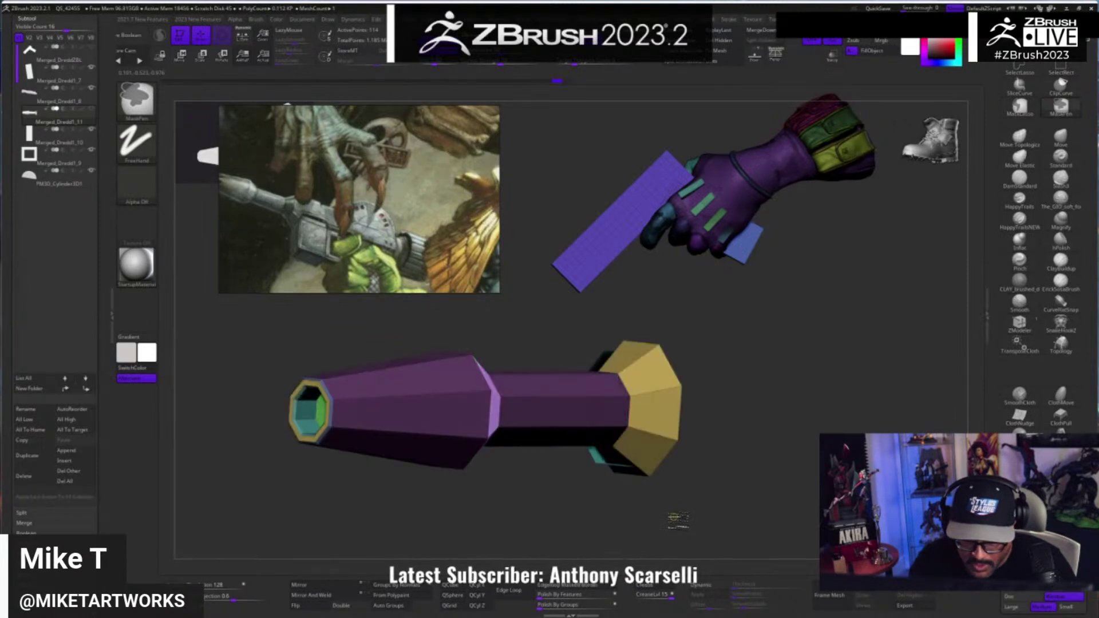
pyautogui.hotkey('ctrl', 'shift', 'z')
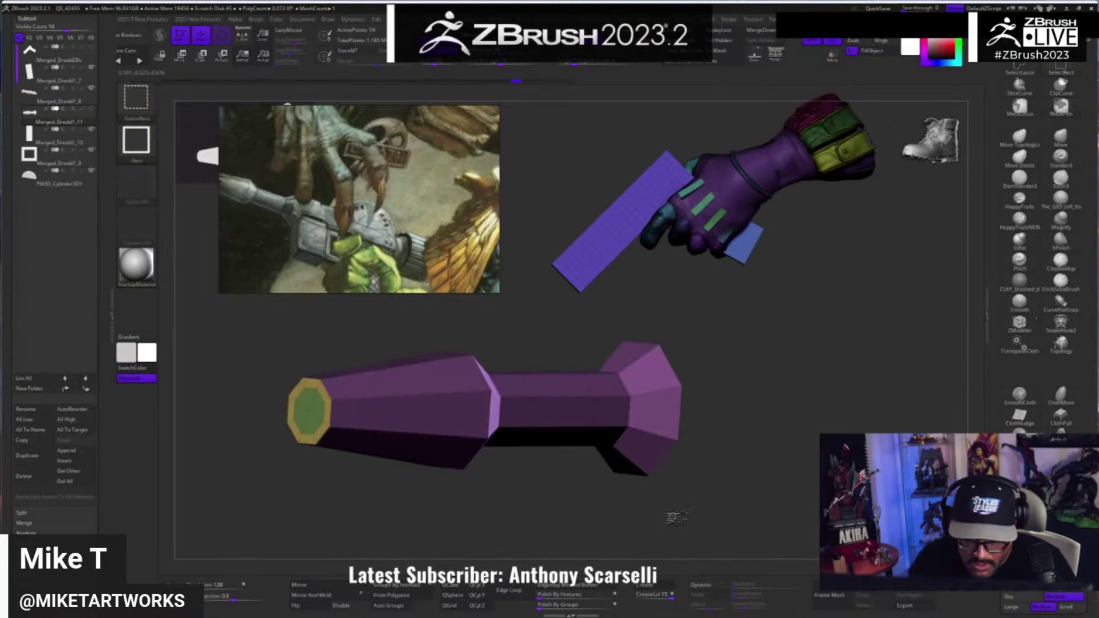
# - Separate the flare's rear cap from the muzzle's inner face by giving it its own polygroup, and show the whole barrel
pyautogui.moveTo(809, 508)
pyautogui.mouseDown()
pyautogui.moveTo(690, 486)
pyautogui.moveTo(688, 478)
pyautogui.moveTo(770, 488)
pyautogui.moveTo(755, 436)
pyautogui.mouseUp()
pyautogui.keyDown('ctrl'); pyautogui.keyDown('shift'); pyautogui.click(662, 410); pyautogui.keyUp('shift'); pyautogui.keyUp('ctrl')
pyautogui.keyDown('ctrl'); pyautogui.moveTo(620, 309); pyautogui.dragTo(761, 518); pyautogui.keyUp('ctrl')
pyautogui.hotkey('ctrl', 'w')
pyautogui.keyDown('ctrl'); pyautogui.keyDown('shift'); pyautogui.click(744, 518); pyautogui.keyUp('shift'); pyautogui.keyUp('ctrl')
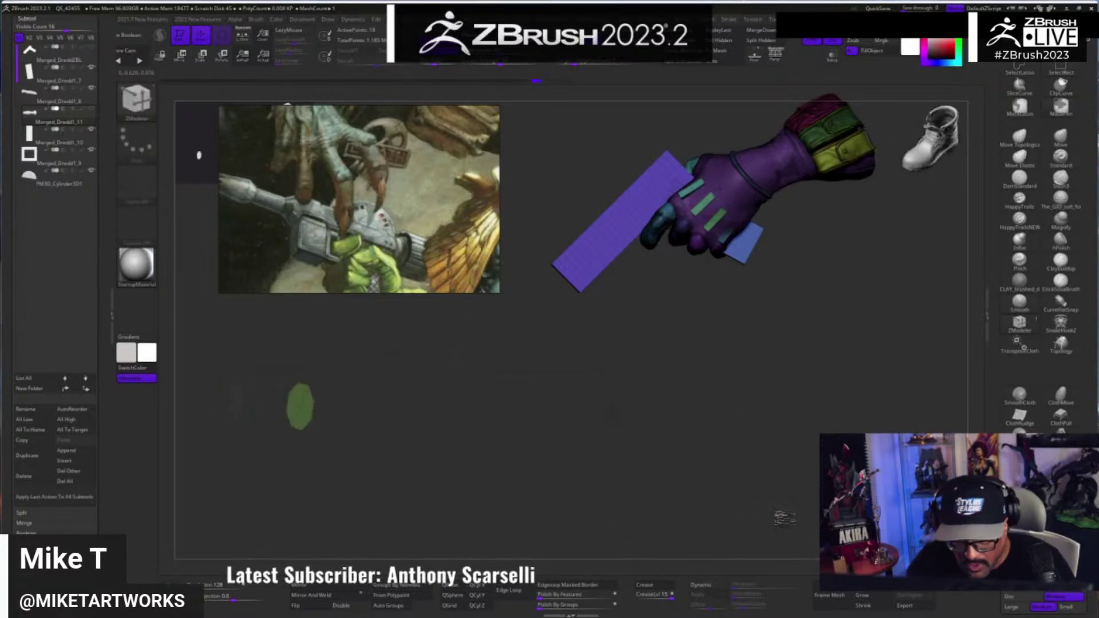
pyautogui.keyDown('ctrl'); pyautogui.keyDown('shift'); pyautogui.click(655, 527); pyautogui.keyUp('shift'); pyautogui.keyUp('ctrl')
pyautogui.moveTo(655, 527); pyautogui.dragTo(750, 427)
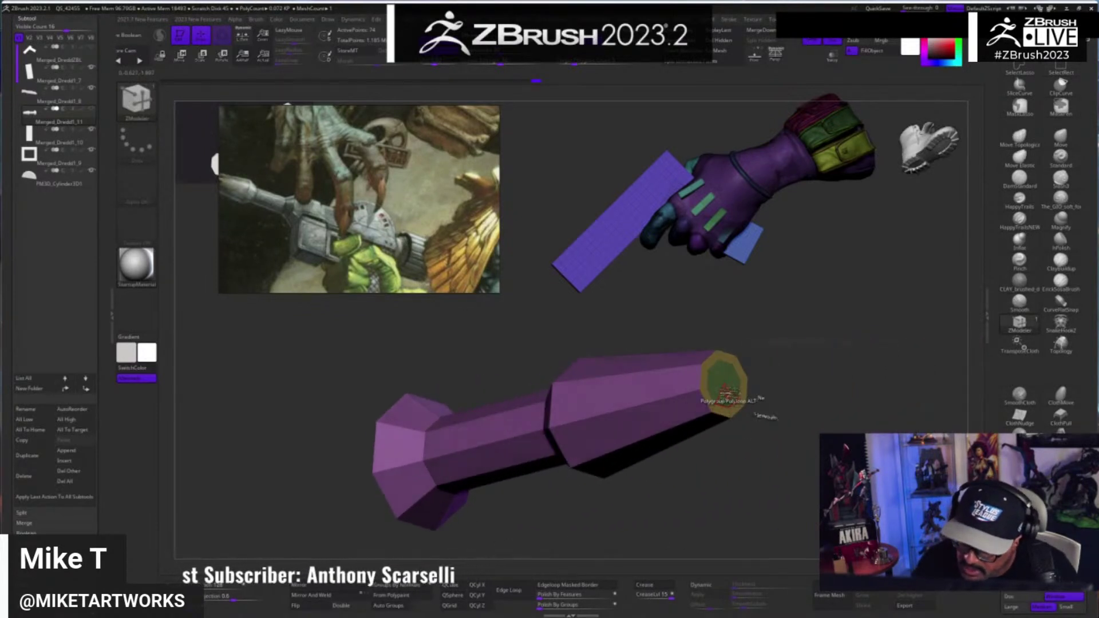
# - Extrude the muzzle's inner face inward with ZModeler's Polygroup All target to hollow out the bore
pyautogui.press('space')
pyautogui.click(611, 311)
pyautogui.click(819, 384)
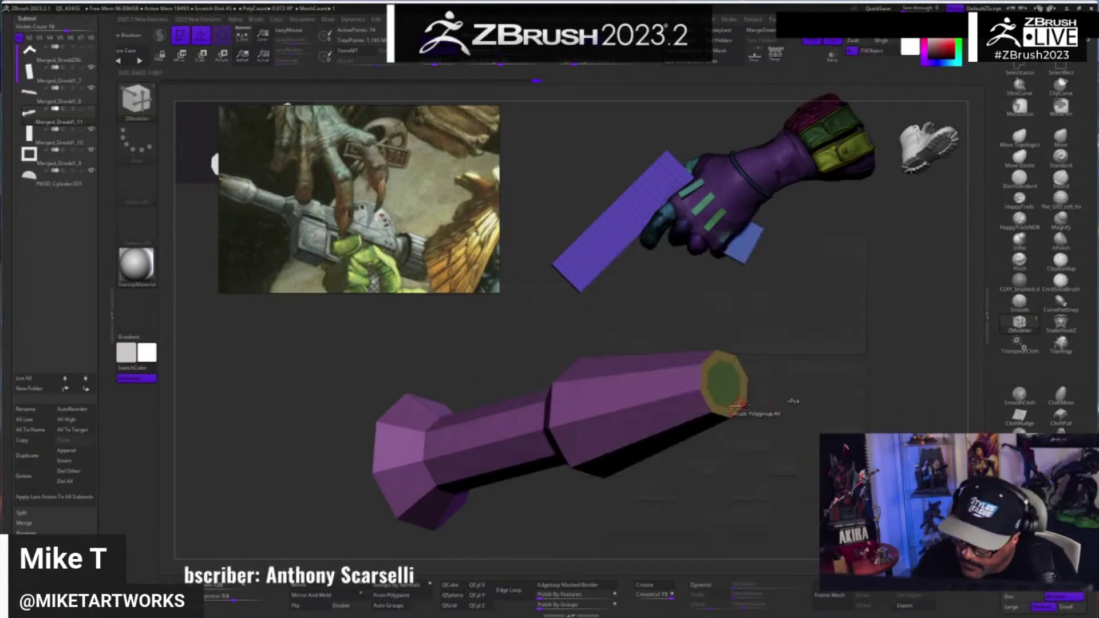
pyautogui.moveTo(728, 399); pyautogui.dragTo(720, 404)
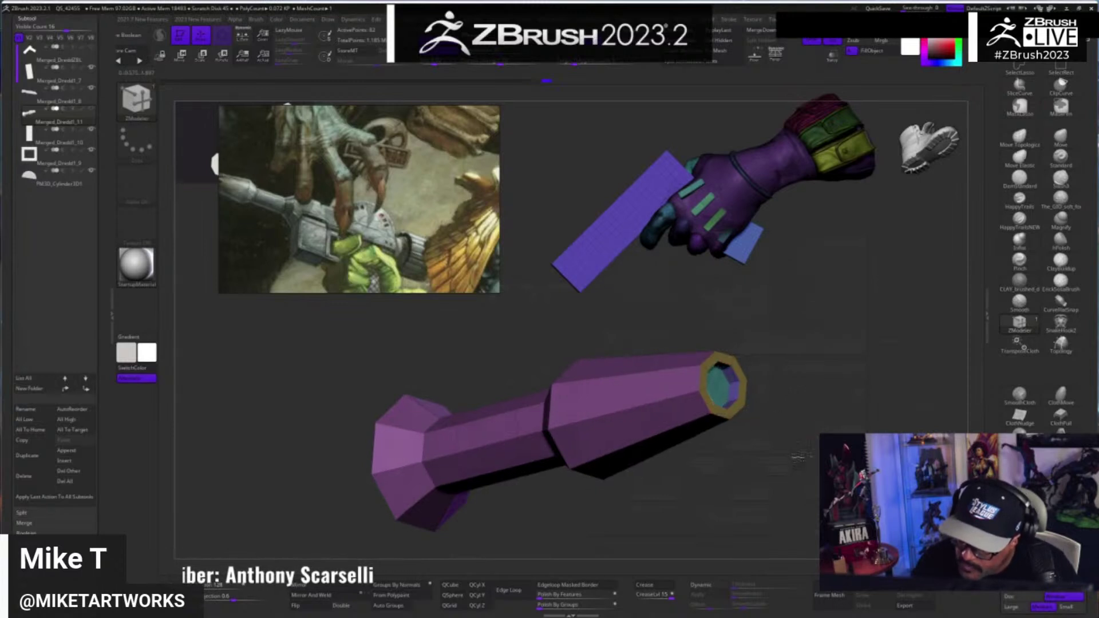
# - Bevel the edge loop around the muzzle's rim and insert two edge loops around the barrel's shaft
pyautogui.keyDown('alt'); pyautogui.moveTo(830, 411); pyautogui.dragTo(714, 474); pyautogui.keyUp('alt')
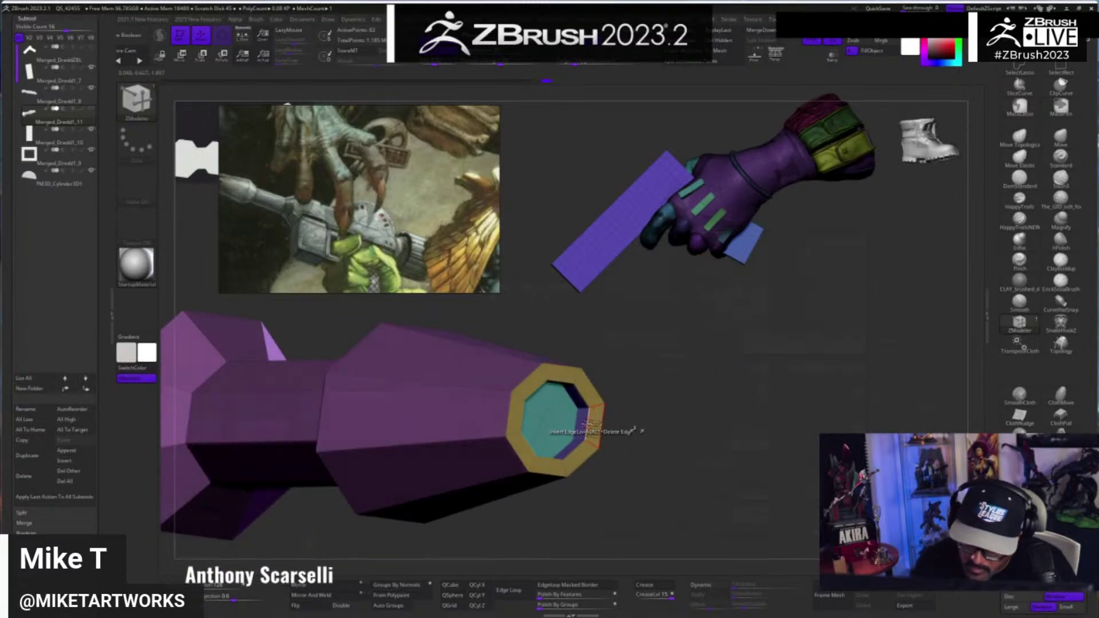
pyautogui.press('space')
pyautogui.click(489, 339)
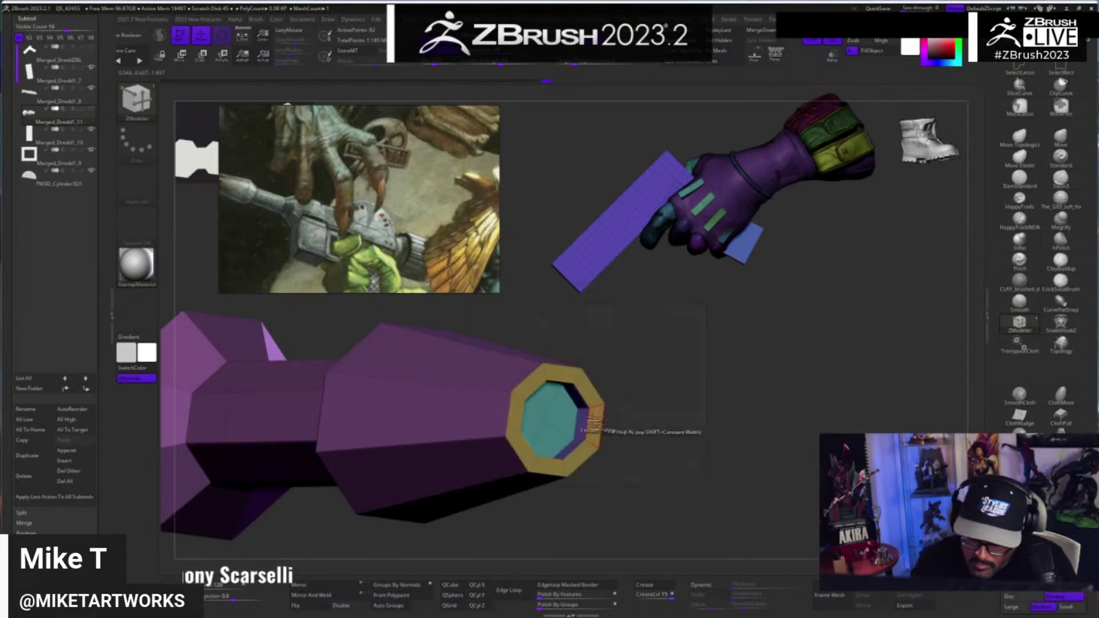
pyautogui.moveTo(595, 423); pyautogui.dragTo(595, 428)
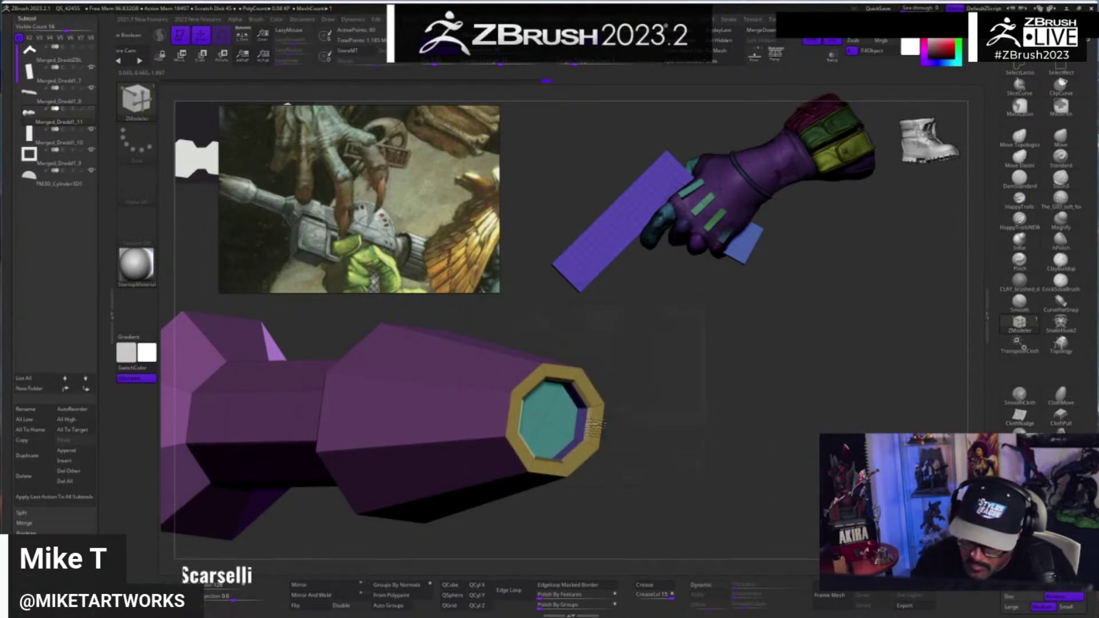
pyautogui.moveTo(662, 413); pyautogui.dragTo(590, 423)
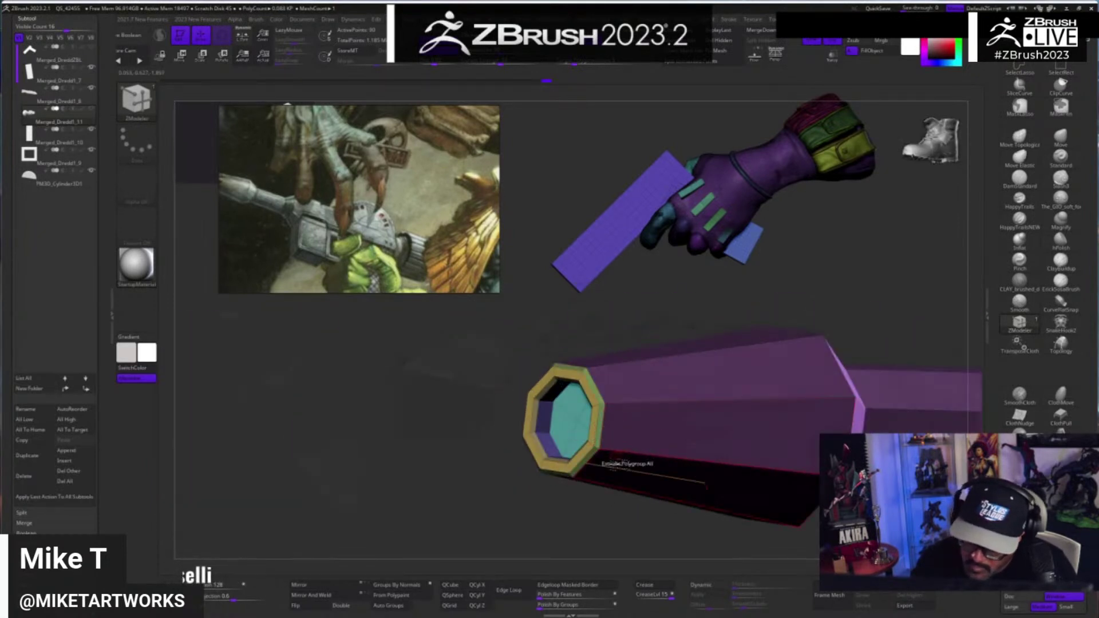
pyautogui.moveTo(601, 463); pyautogui.dragTo(704, 499)
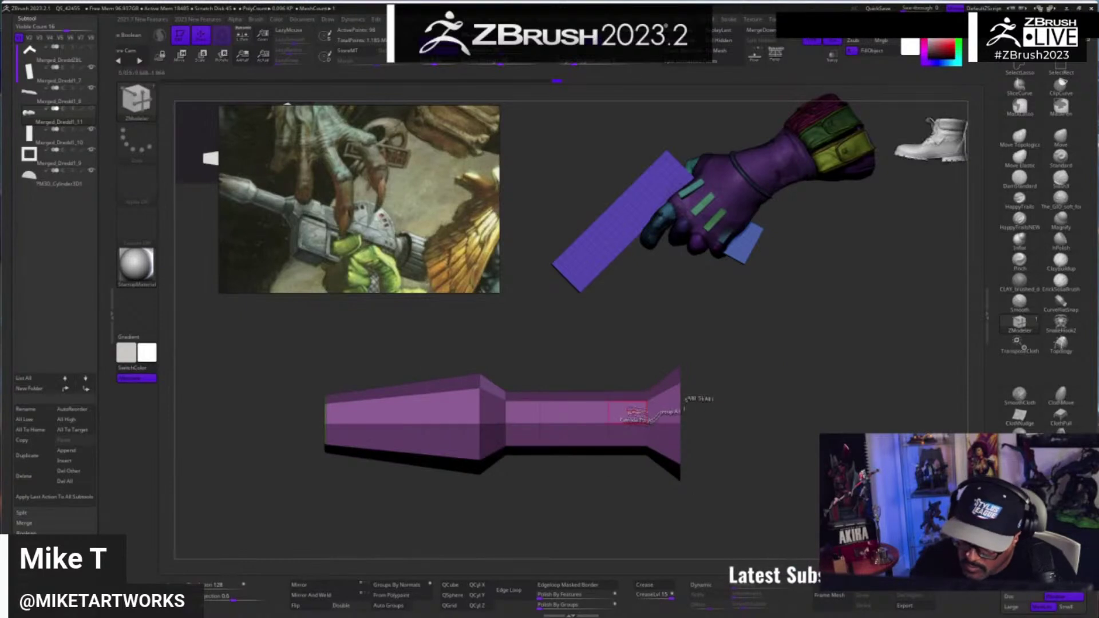
# - Mask the barrel's rear flare, convert it into its own polygroup, and hide it
pyautogui.press('space')
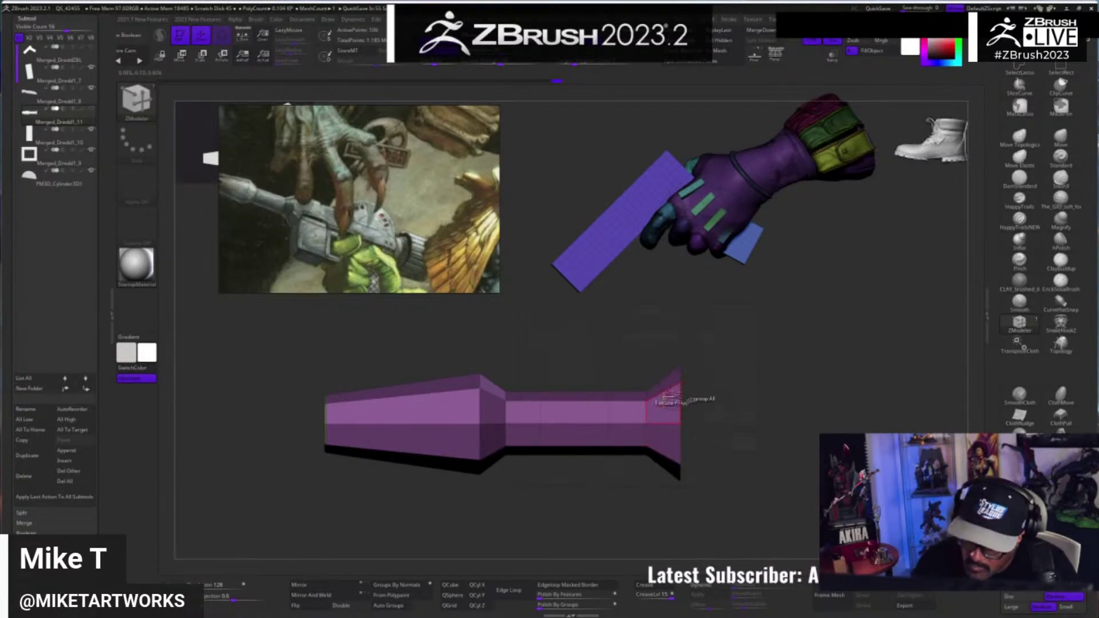
pyautogui.moveTo(726, 321)
pyautogui.keyDown('ctrl'); pyautogui.mouseDown()
pyautogui.moveTo(704, 416)
pyautogui.moveTo(646, 498)
pyautogui.mouseUp(); pyautogui.keyUp('ctrl')
pyautogui.hotkey('ctrl', 'w')
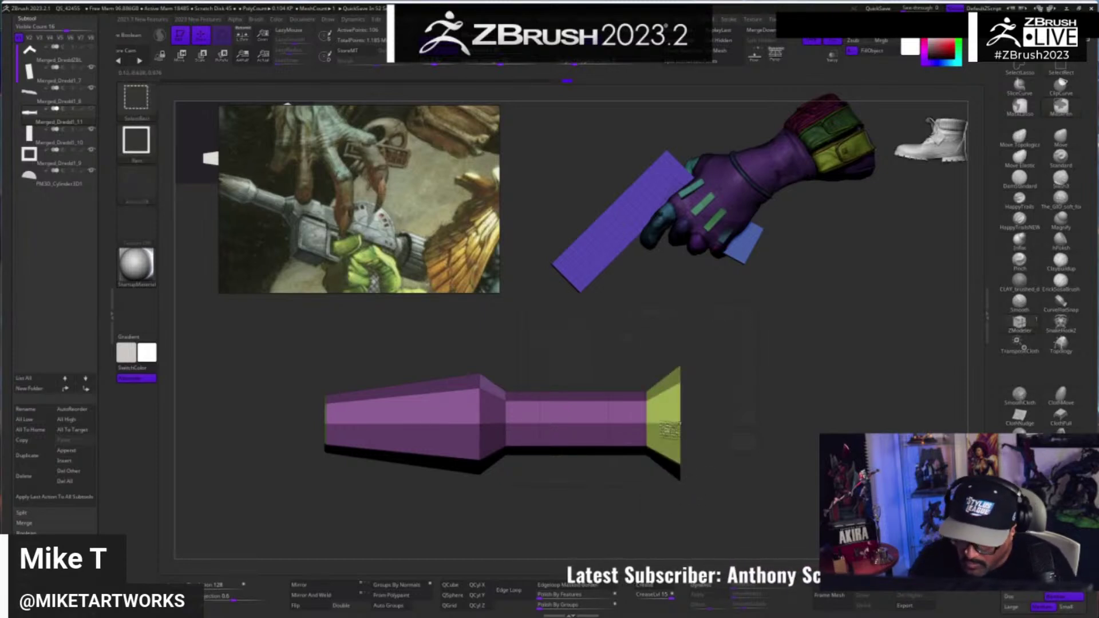
pyautogui.keyDown('ctrl'); pyautogui.keyDown('shift'); pyautogui.click(674, 426); pyautogui.keyUp('shift'); pyautogui.keyUp('ctrl')
pyautogui.keyDown('ctrl'); pyautogui.keyDown('shift'); pyautogui.click(715, 447); pyautogui.keyUp('shift'); pyautogui.keyUp('ctrl')
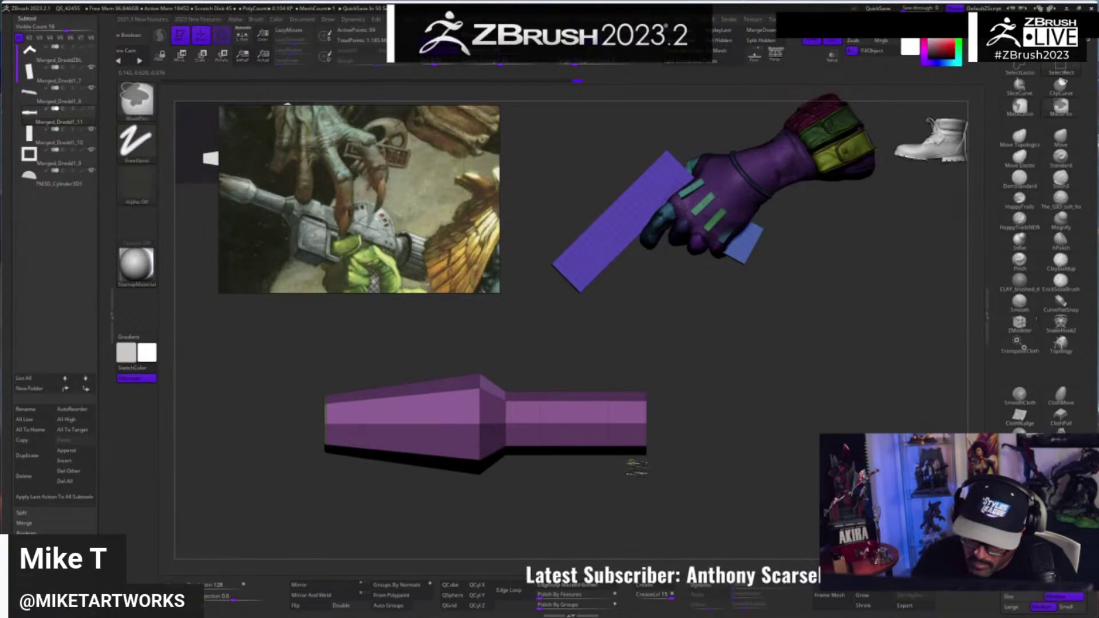
# - Mask the barrel's middle shaft, give it its own polygroup, and show the hidden flare again
pyautogui.keyDown('ctrl'); pyautogui.moveTo(496, 368); pyautogui.dragTo(663, 503); pyautogui.keyUp('ctrl')
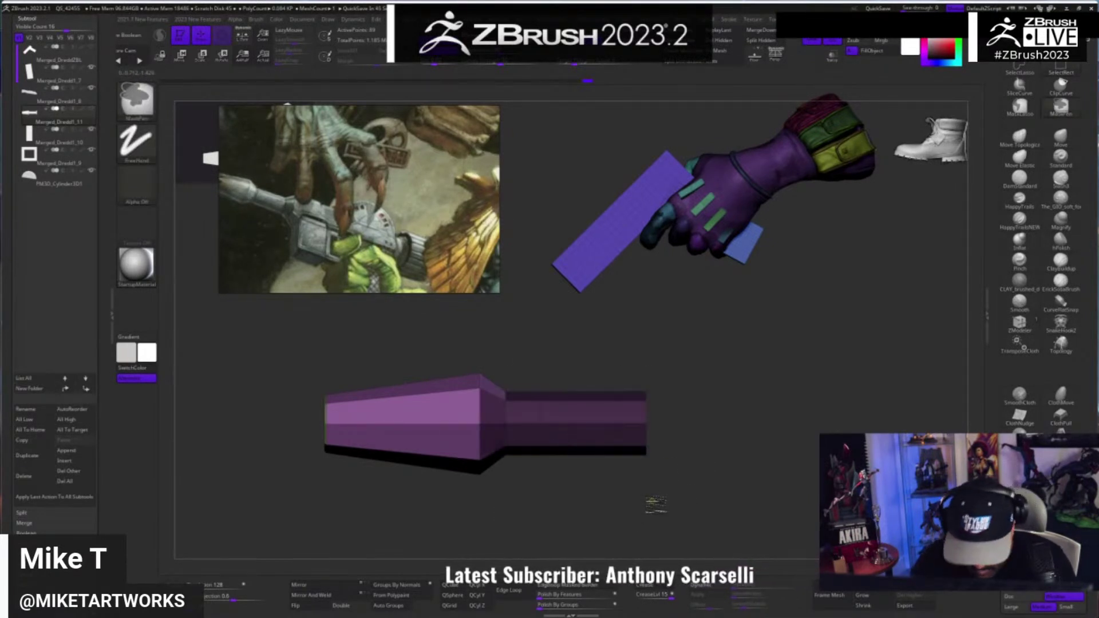
pyautogui.hotkey('ctrl', 'w')
pyautogui.keyDown('ctrl'); pyautogui.moveTo(686, 344); pyautogui.dragTo(655, 489); pyautogui.keyUp('ctrl')
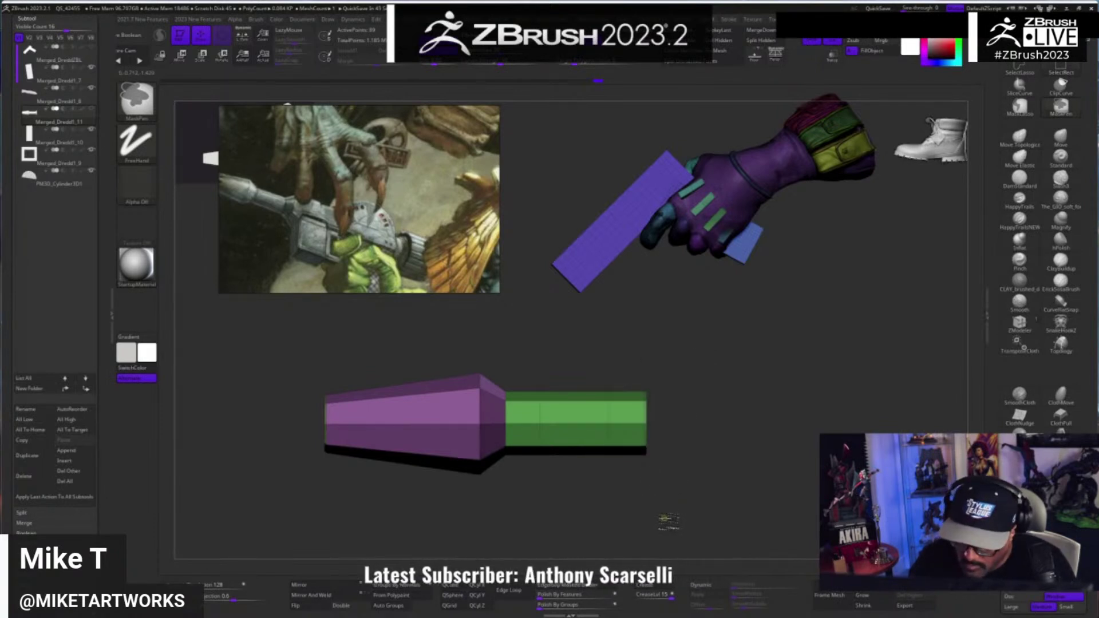
pyautogui.hotkey('ctrl', 'z')
pyautogui.hotkey('ctrl', 'z')
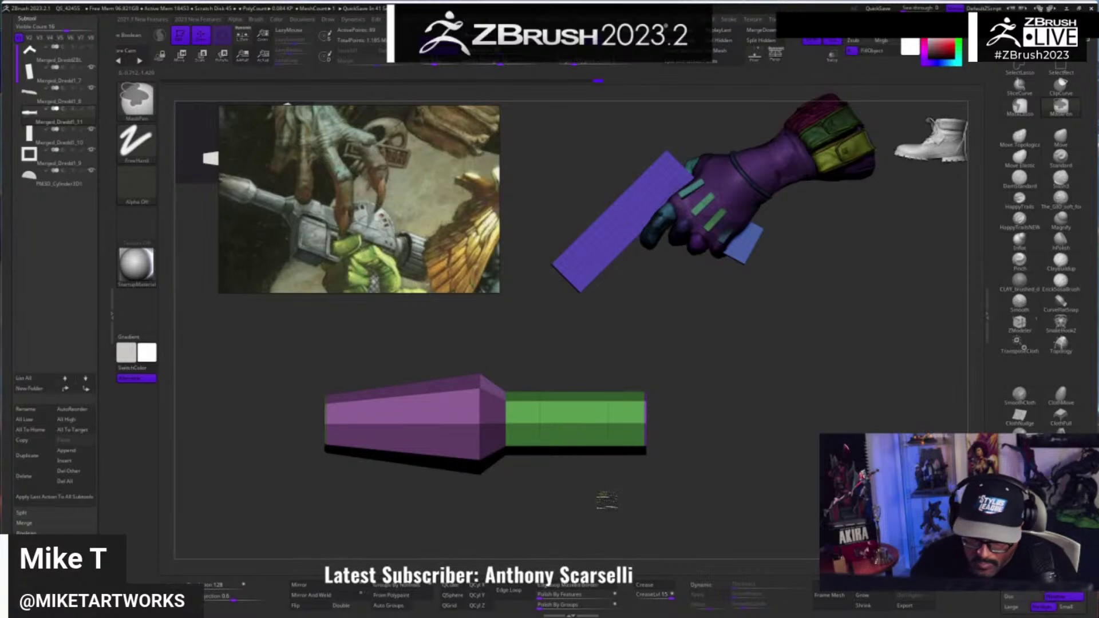
pyautogui.keyDown('ctrl'); pyautogui.keyDown('shift'); pyautogui.click(604, 518); pyautogui.keyUp('shift'); pyautogui.keyUp('ctrl')
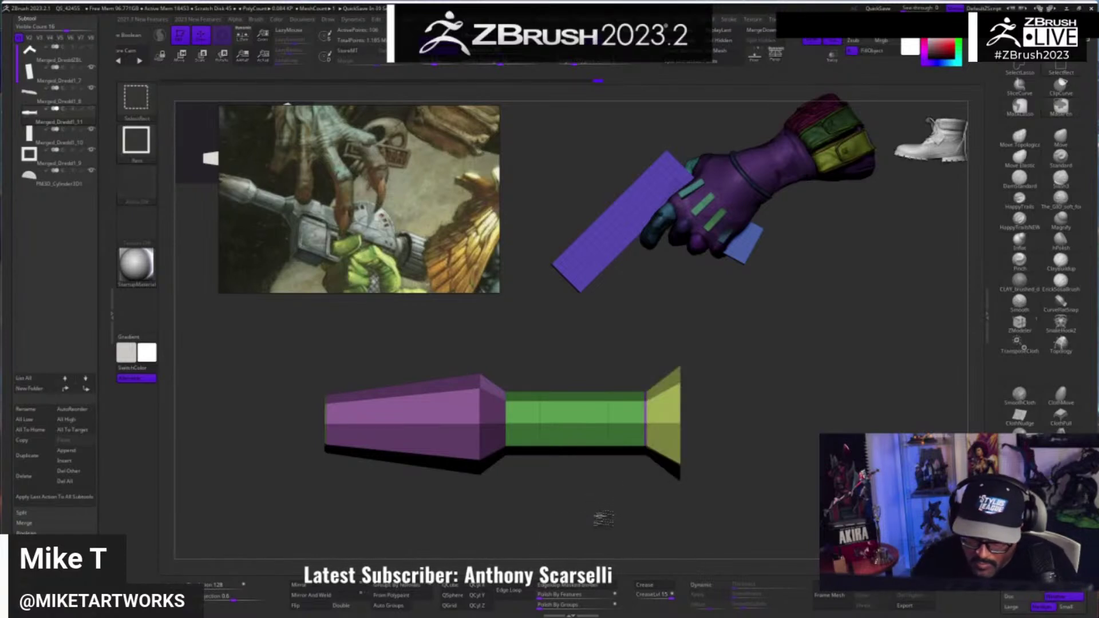
# - Isolate the barrel's wide front section, assign it a new polygroup, and show the whole barrel
pyautogui.keyDown('ctrl'); pyautogui.keyDown('shift'); pyautogui.click(496, 452); pyautogui.keyUp('shift'); pyautogui.keyUp('ctrl')
pyautogui.hotkey('ctrl', 'w')
pyautogui.keyDown('ctrl'); pyautogui.keyDown('shift'); pyautogui.click(552, 546); pyautogui.keyUp('shift'); pyautogui.keyUp('ctrl')
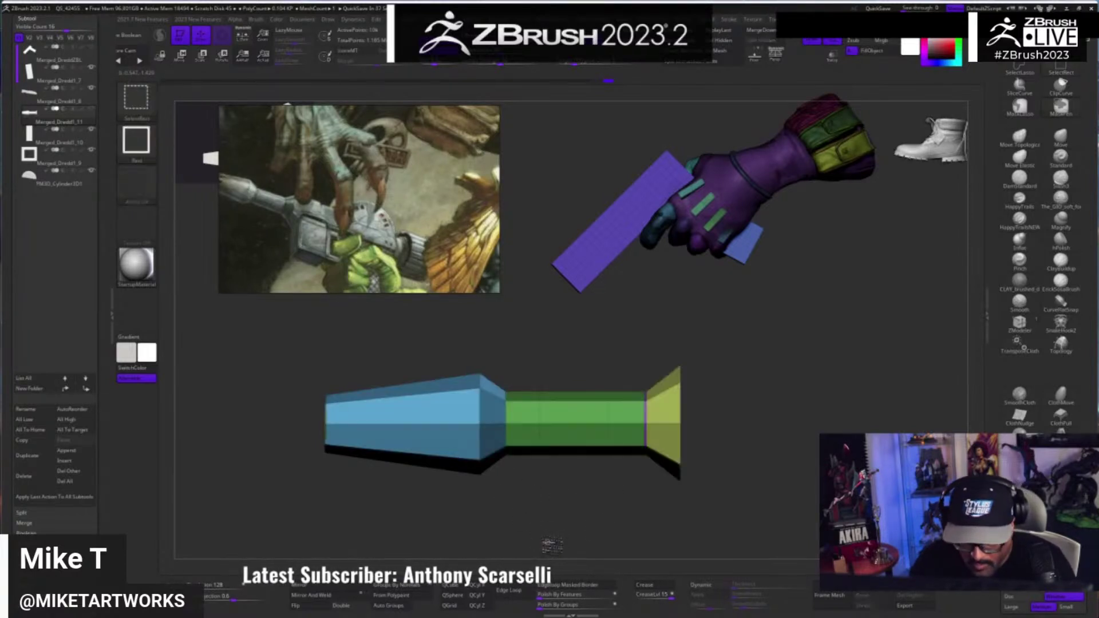
# - Preview the barrel with Dynamic Subdivision and switch the smoothing off again
pyautogui.moveTo(681, 531)
pyautogui.mouseDown()
pyautogui.moveTo(670, 525)
pyautogui.moveTo(686, 532)
pyautogui.moveTo(692, 510)
pyautogui.mouseUp()
pyautogui.click(710, 586)
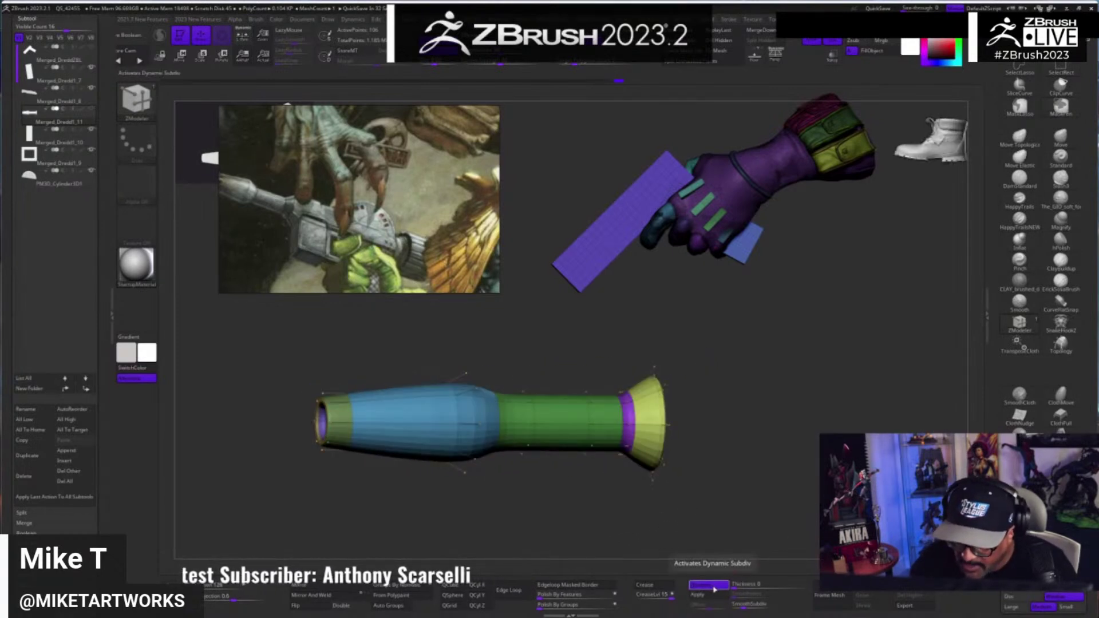
pyautogui.click(714, 589)
# - Reassign the polygroup of the barrel's rear flare with ZModeler
pyautogui.moveTo(737, 470); pyautogui.dragTo(737, 358)
pyautogui.press('space')
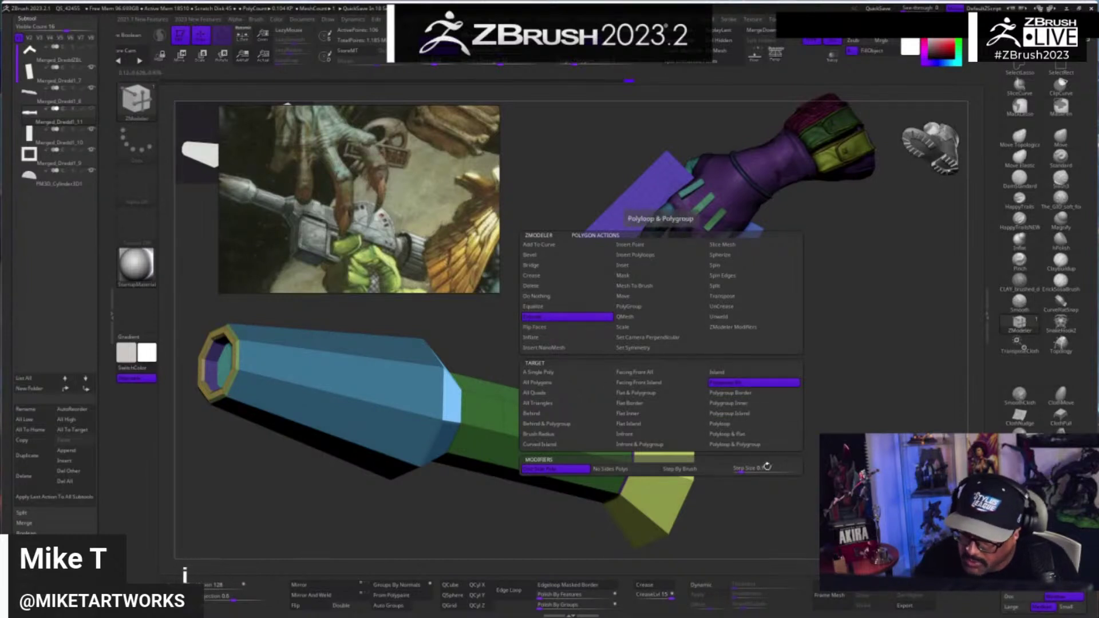
pyautogui.moveTo(766, 466); pyautogui.dragTo(672, 461)
pyautogui.click(664, 467)
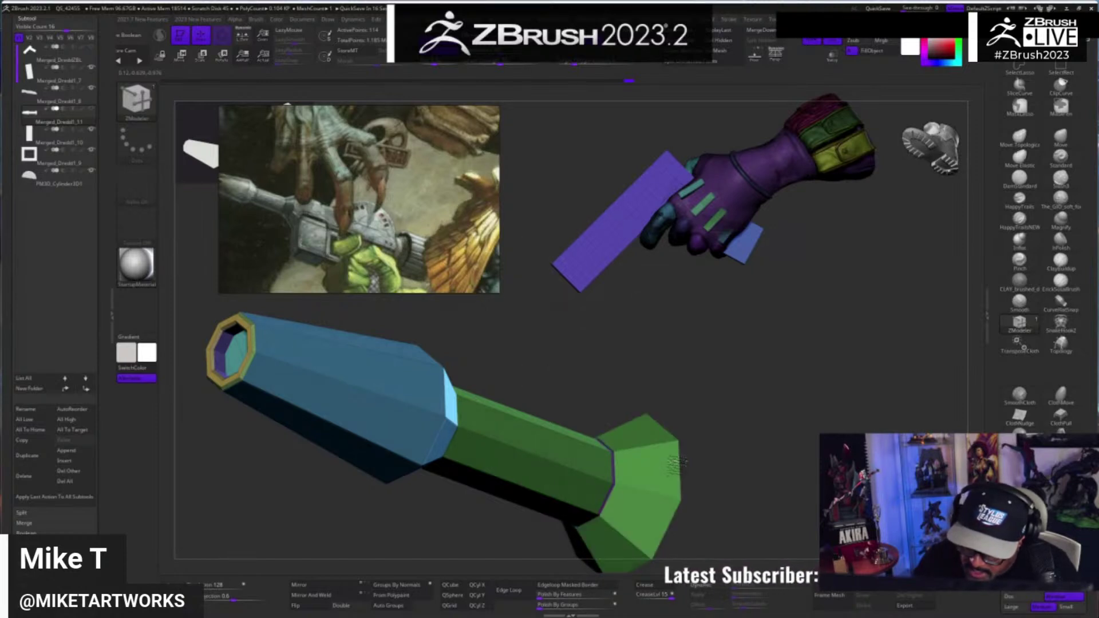
# - Slide the complete edge loop where the barrel's middle shaft meets the rear flare with ZModeler
pyautogui.moveTo(677, 462); pyautogui.dragTo(801, 465)
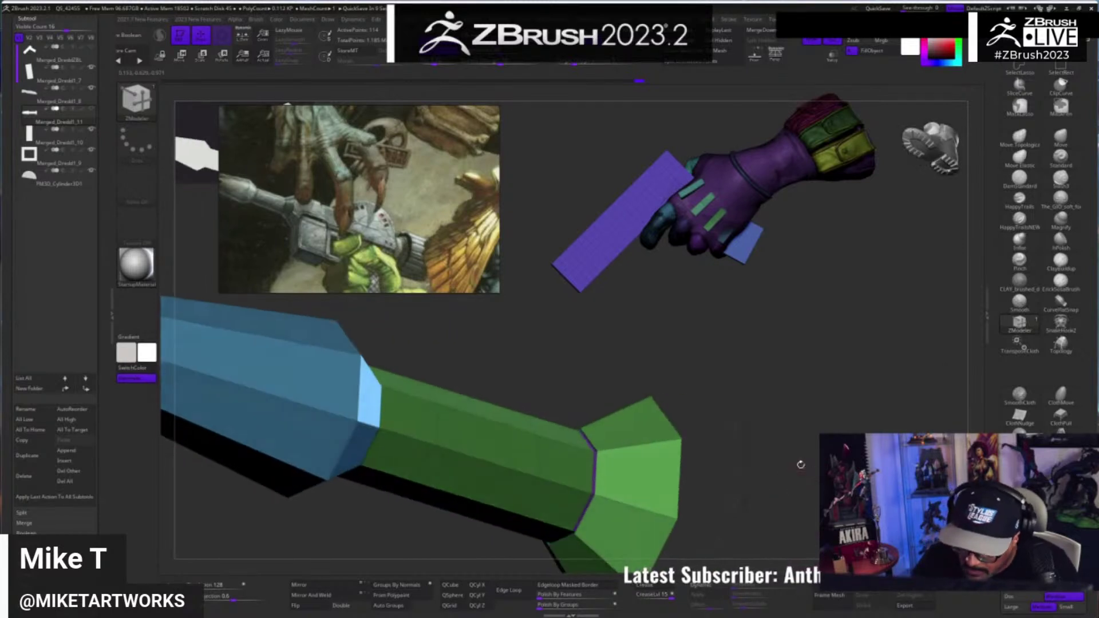
pyautogui.press('space')
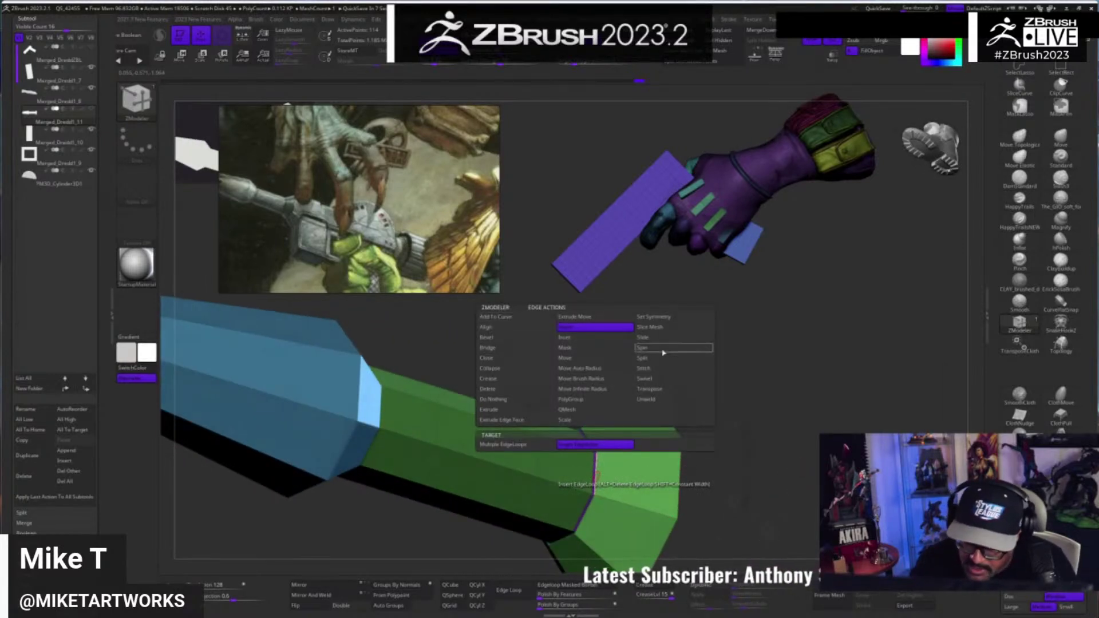
pyautogui.click(600, 445)
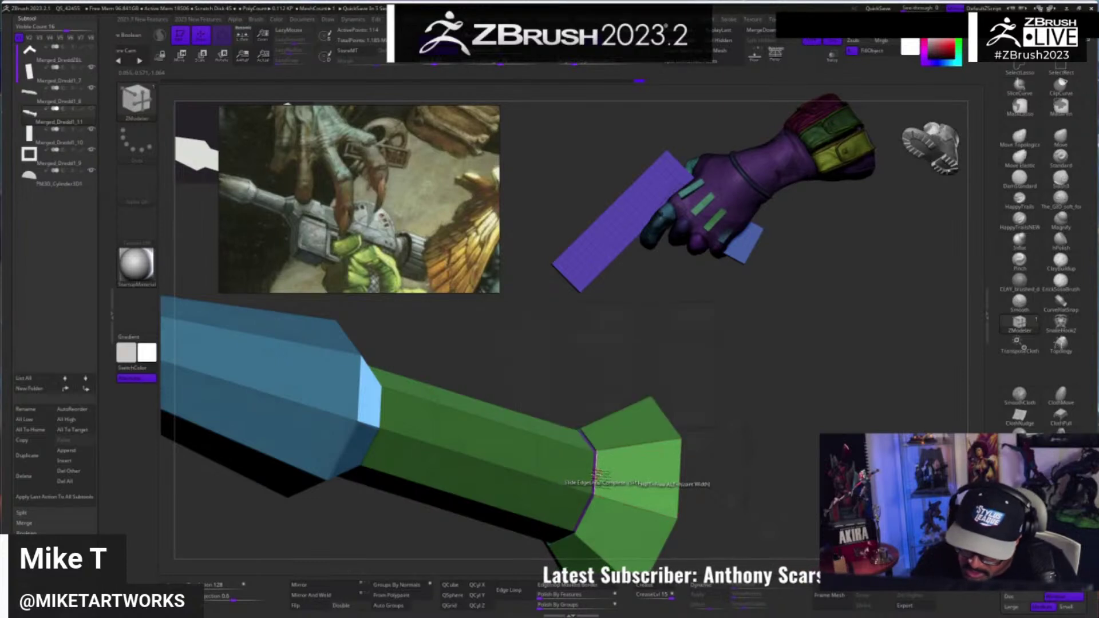
pyautogui.moveTo(598, 475); pyautogui.dragTo(605, 476)
pyautogui.moveTo(777, 462); pyautogui.dragTo(797, 468)
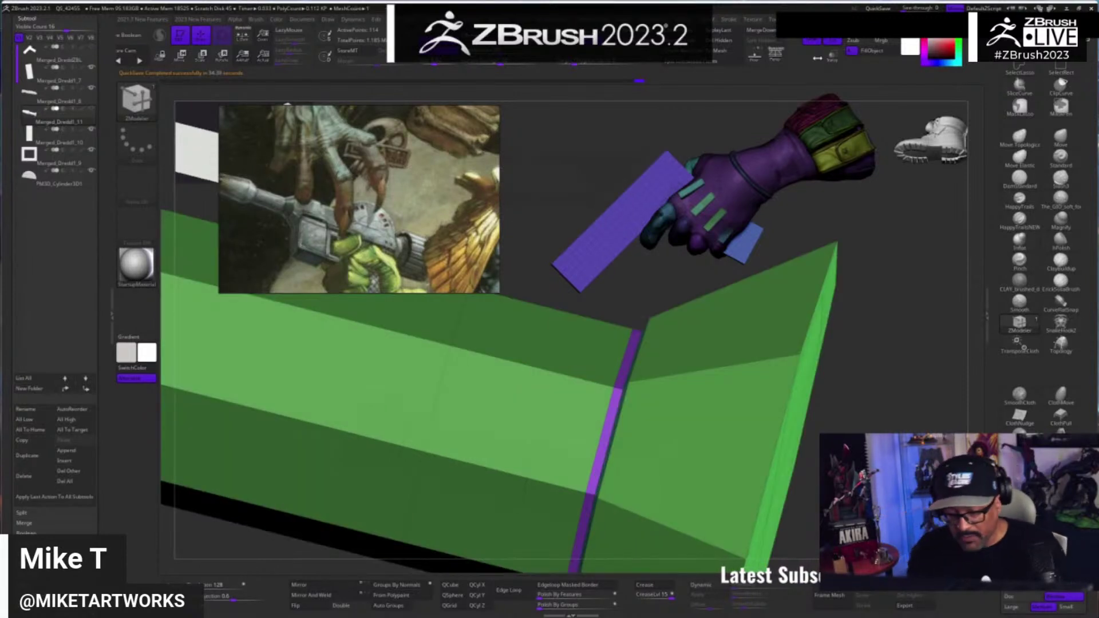
pyautogui.moveTo(919, 396); pyautogui.dragTo(958, 329)
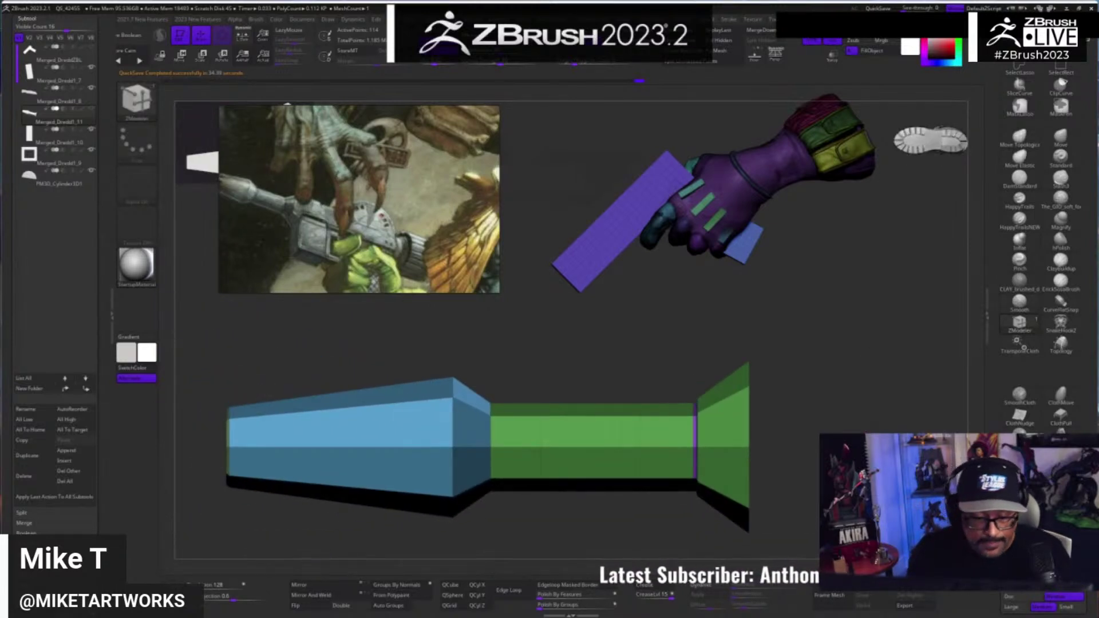
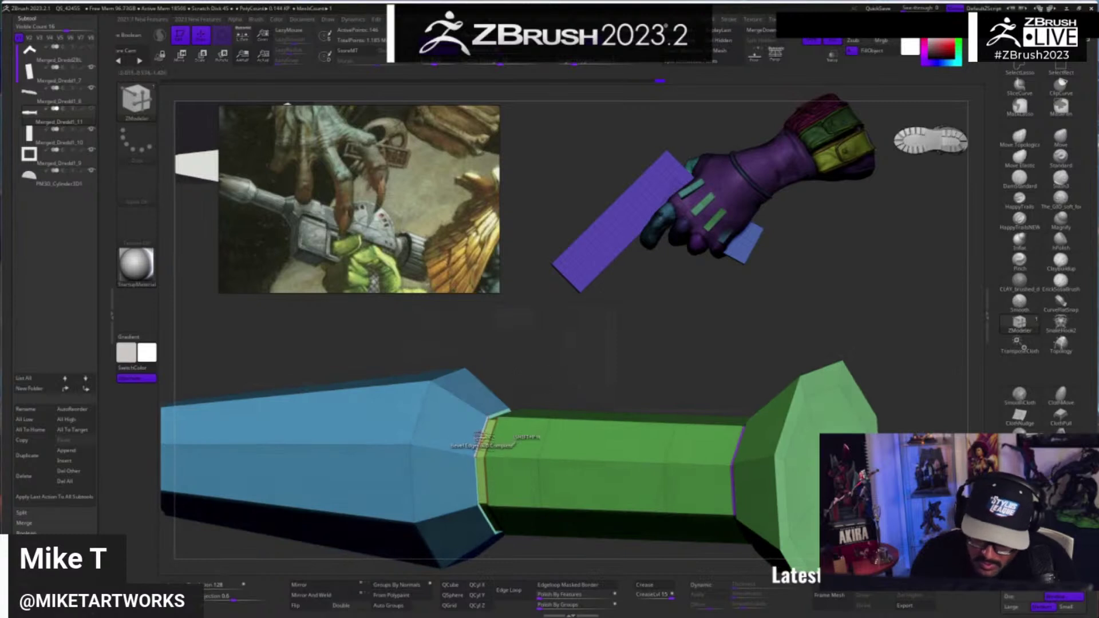
# - Bevel the edge loop where the barrel's wide front section meets the middle shaft
pyautogui.click(487, 441)
pyautogui.moveTo(617, 385); pyautogui.dragTo(589, 373)
pyautogui.keyDown('alt'); pyautogui.moveTo(784, 403); pyautogui.dragTo(839, 400); pyautogui.keyUp('alt')
pyautogui.moveTo(722, 516); pyautogui.dragTo(658, 524)
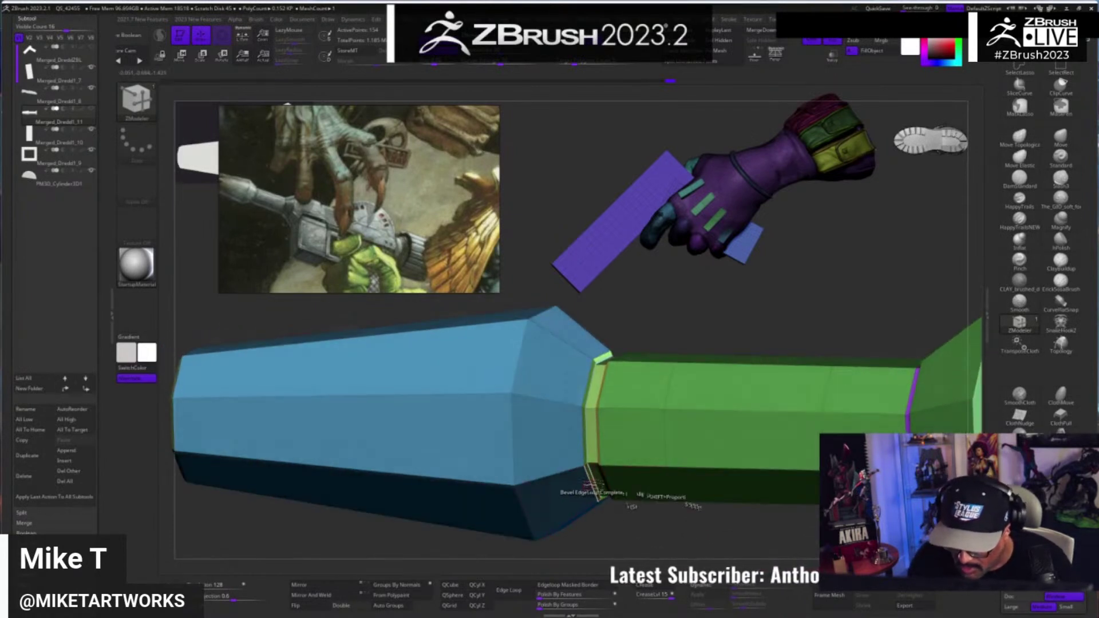
# - Set ZModeler's edge action to Crease and its polygon action to Do Nothing, undoing the accidental extrusion beside the shaft
pyautogui.press('space')
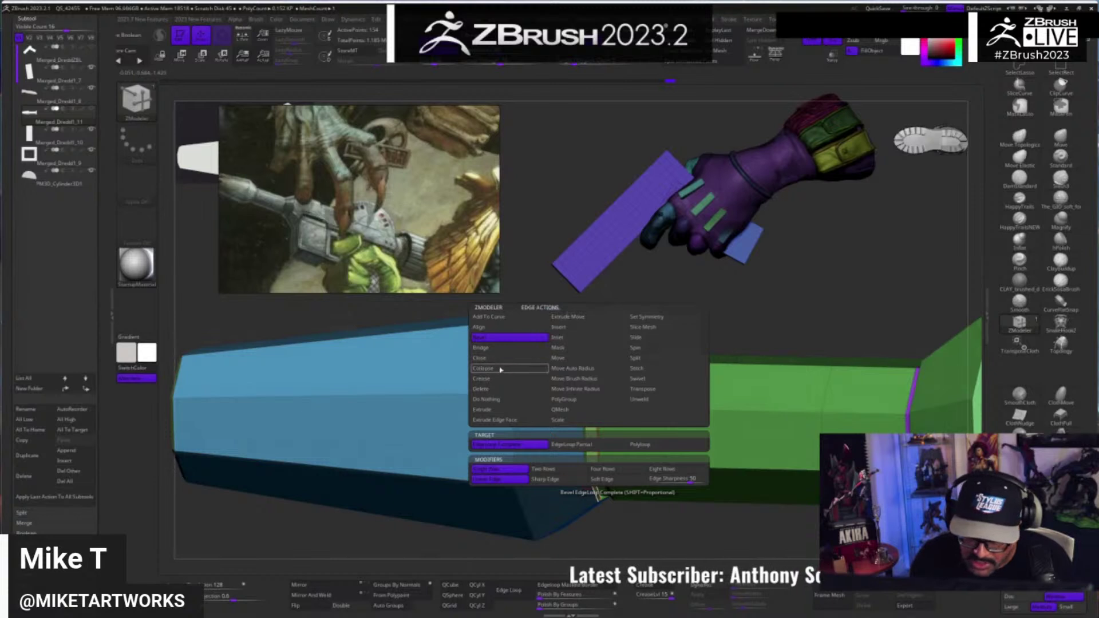
pyautogui.click(483, 379)
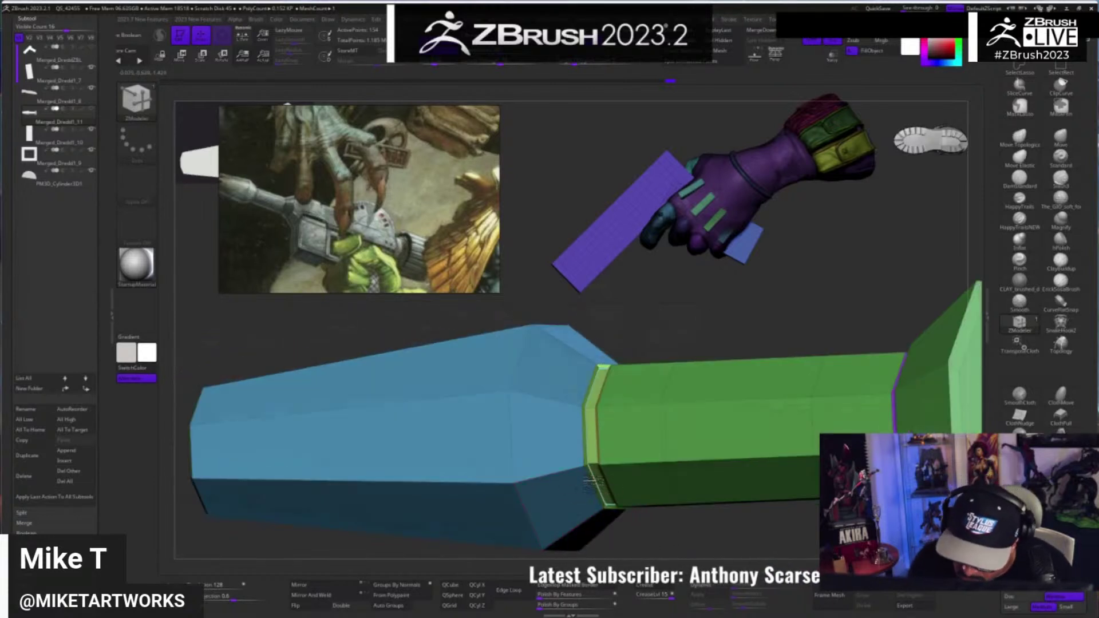
pyautogui.keyDown('alt'); pyautogui.moveTo(647, 524); pyautogui.dragTo(690, 458); pyautogui.keyUp('alt')
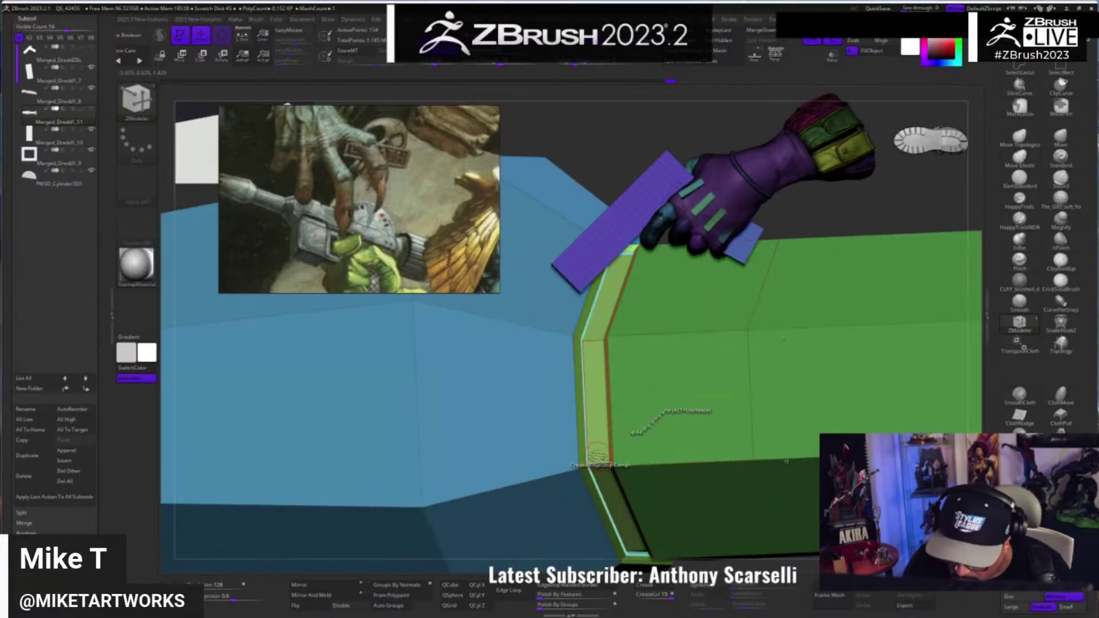
pyautogui.click(587, 449)
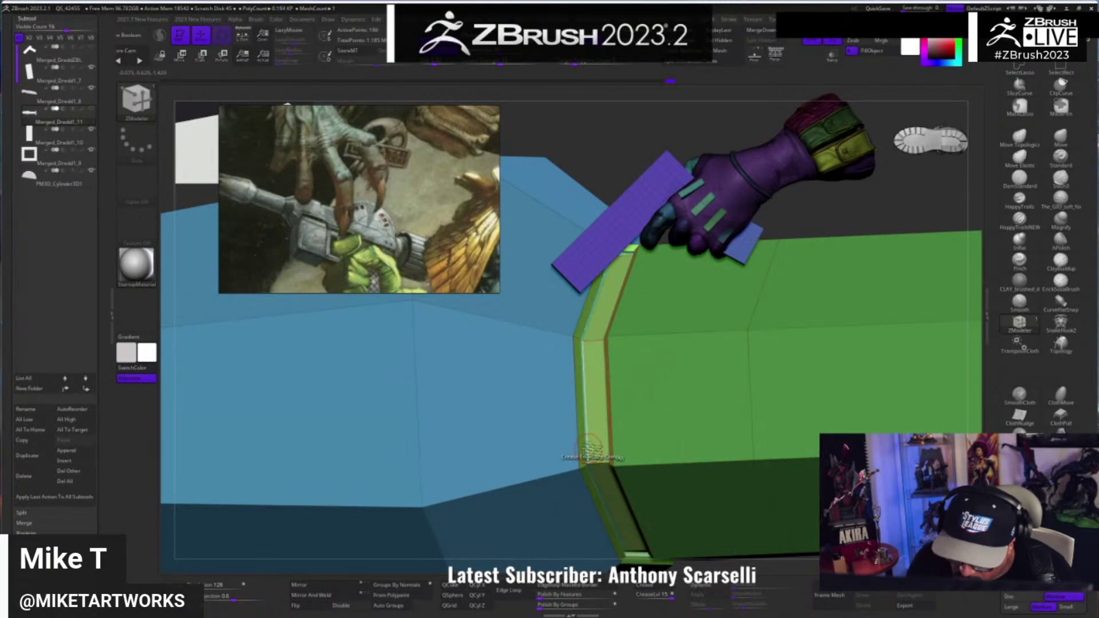
pyautogui.hotkey('ctrl', 'z')
pyautogui.press('space')
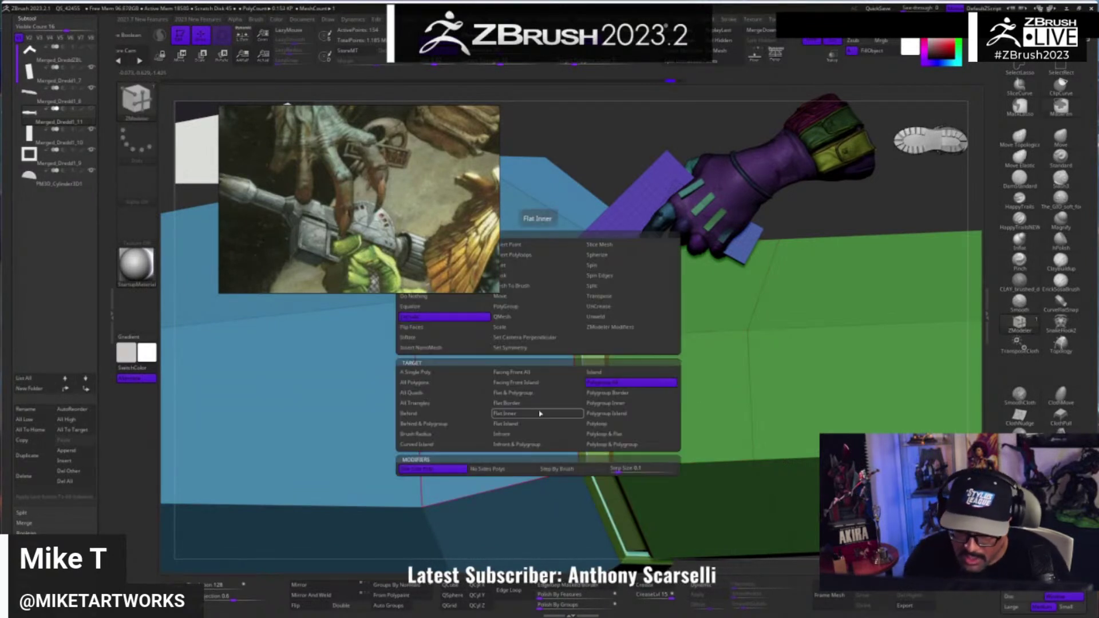
pyautogui.click(429, 297)
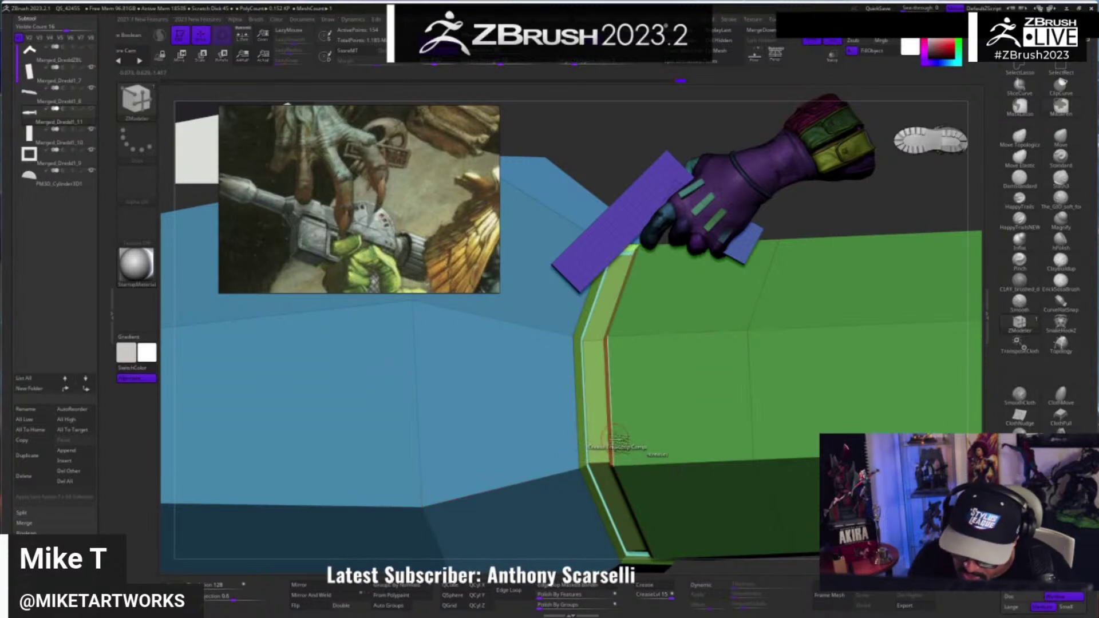
# - Crease the complete edge loops of the narrow band between the barrel's front section and shaft
pyautogui.moveTo(893, 218); pyautogui.dragTo(942, 222)
pyautogui.click(608, 407)
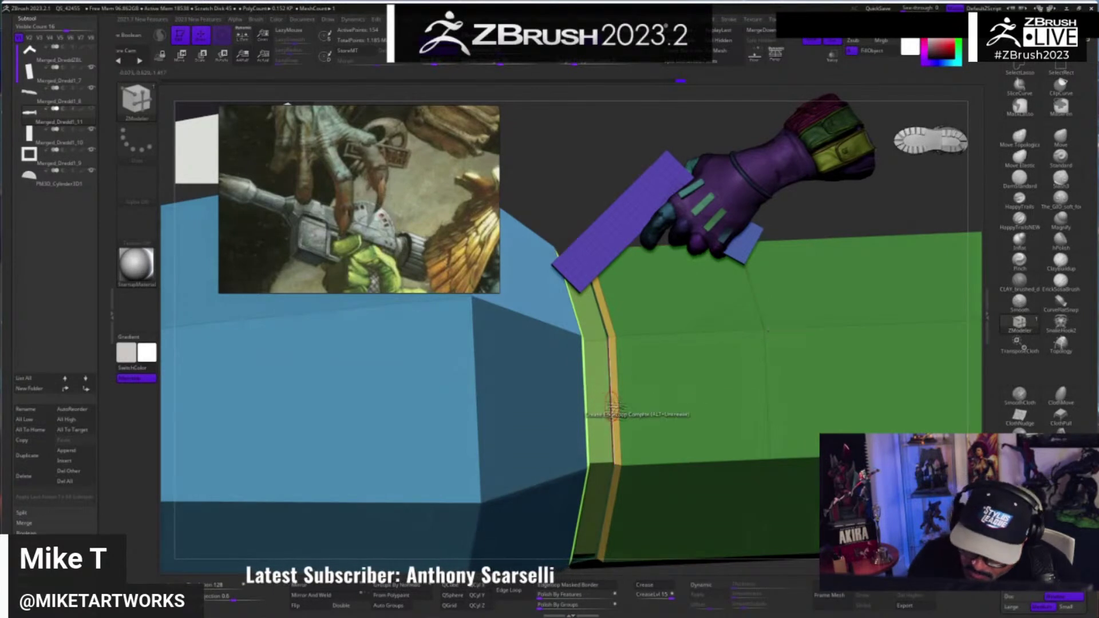
pyautogui.click(618, 404)
pyautogui.keyDown('alt'); pyautogui.moveTo(882, 216); pyautogui.dragTo(881, 124); pyautogui.keyUp('alt')
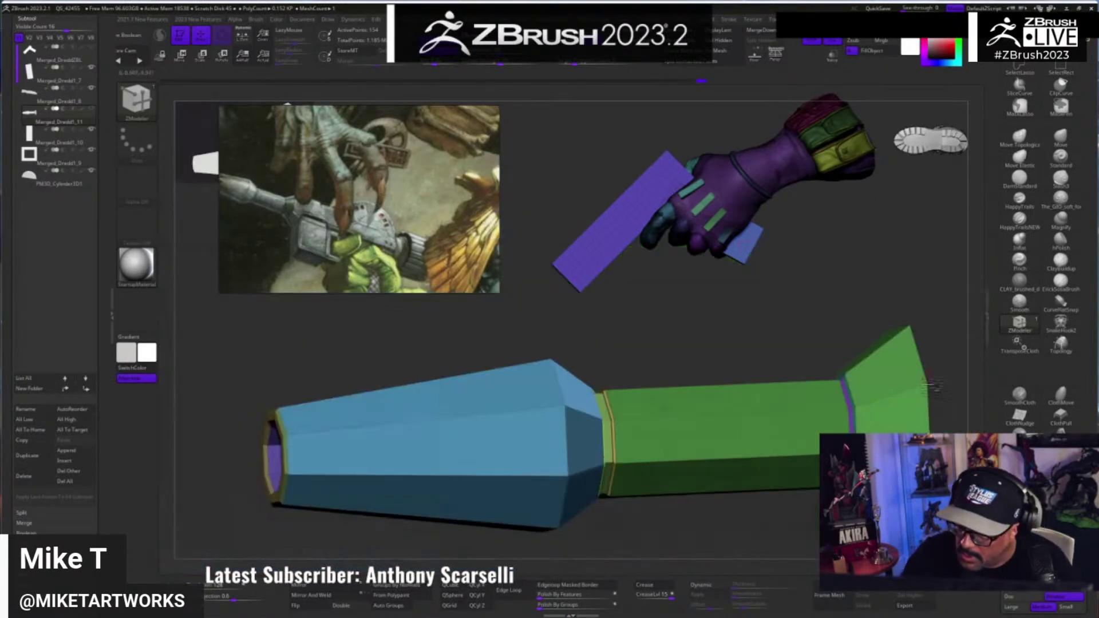
# - Bevel the complete edge loop at the base of the barrel's rear flare
pyautogui.keyDown('alt'); pyautogui.moveTo(922, 352); pyautogui.dragTo(688, 348); pyautogui.keyUp('alt')
pyautogui.keyDown('alt'); pyautogui.moveTo(790, 351); pyautogui.dragTo(833, 404); pyautogui.keyUp('alt')
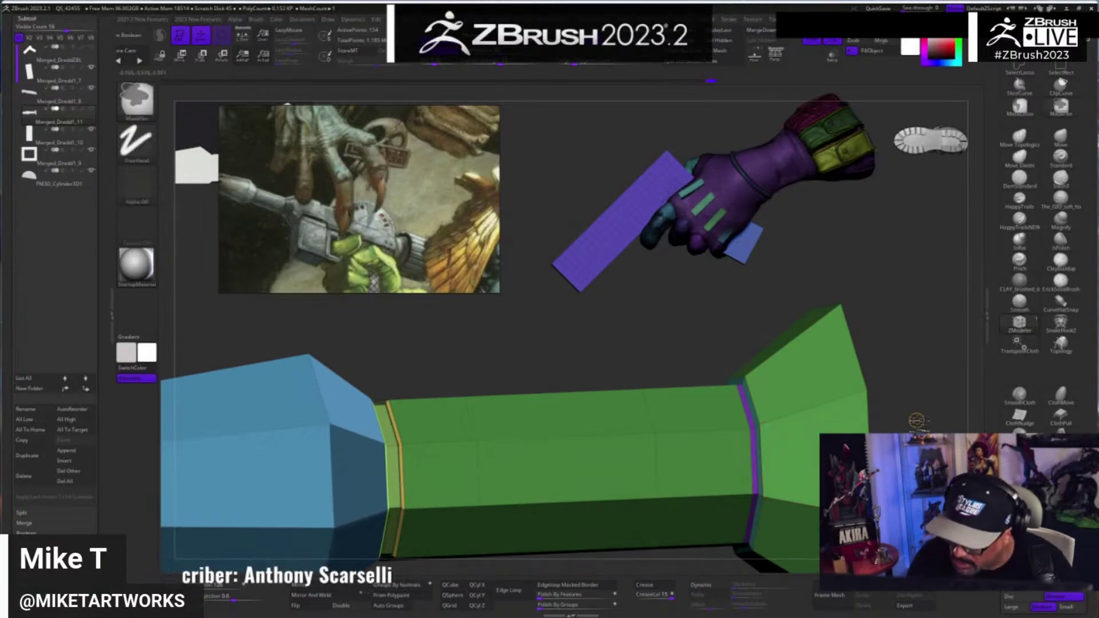
pyautogui.press('space')
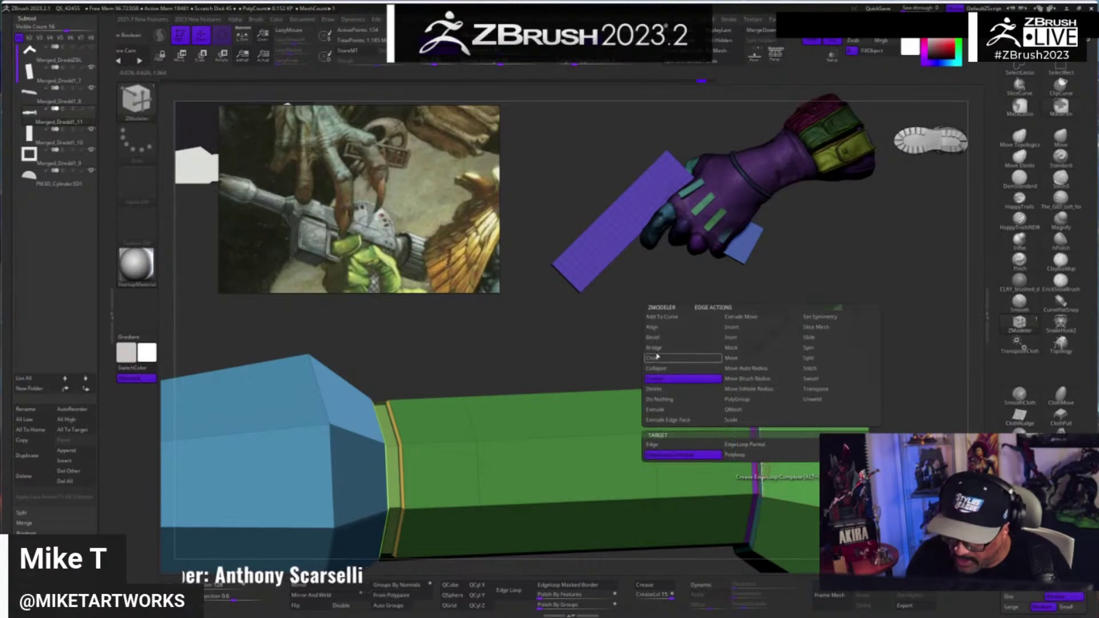
pyautogui.click(681, 338)
pyautogui.click(767, 468)
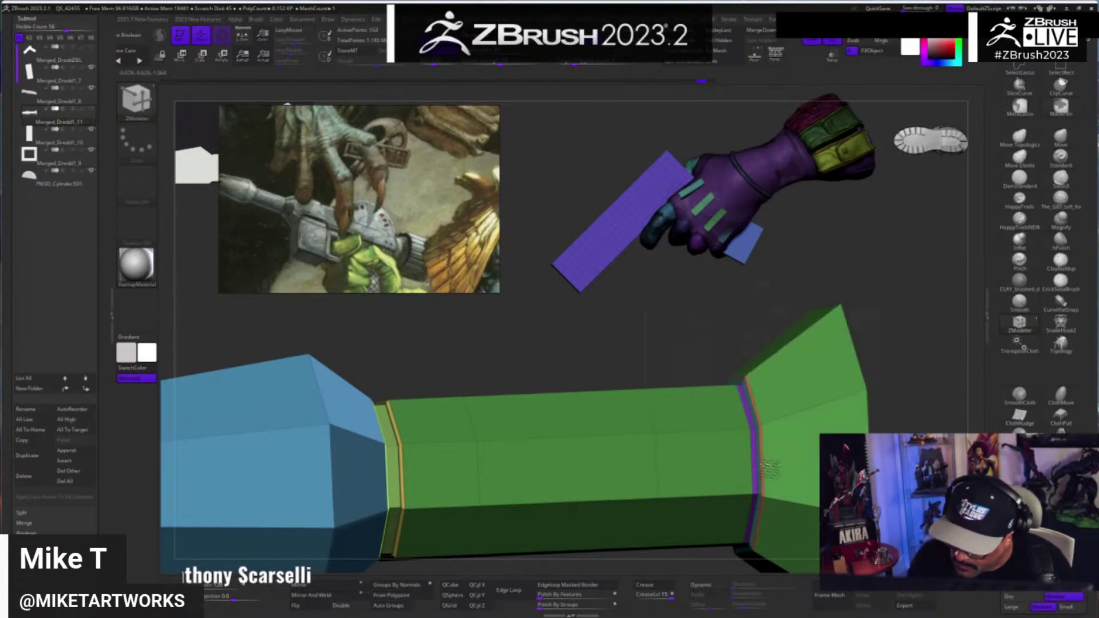
# - Crease the beveled edge loop at the base of the rear flare
pyautogui.press('space')
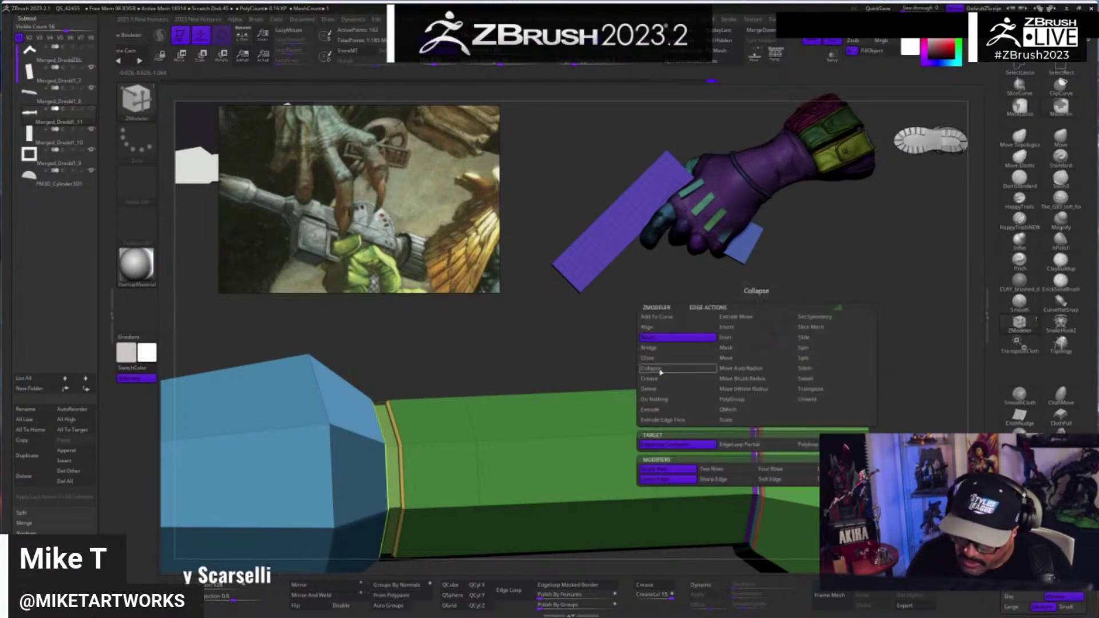
pyautogui.click(658, 380)
pyautogui.click(762, 474)
pyautogui.keyDown('alt'); pyautogui.moveTo(874, 467); pyautogui.dragTo(872, 430); pyautogui.keyUp('alt')
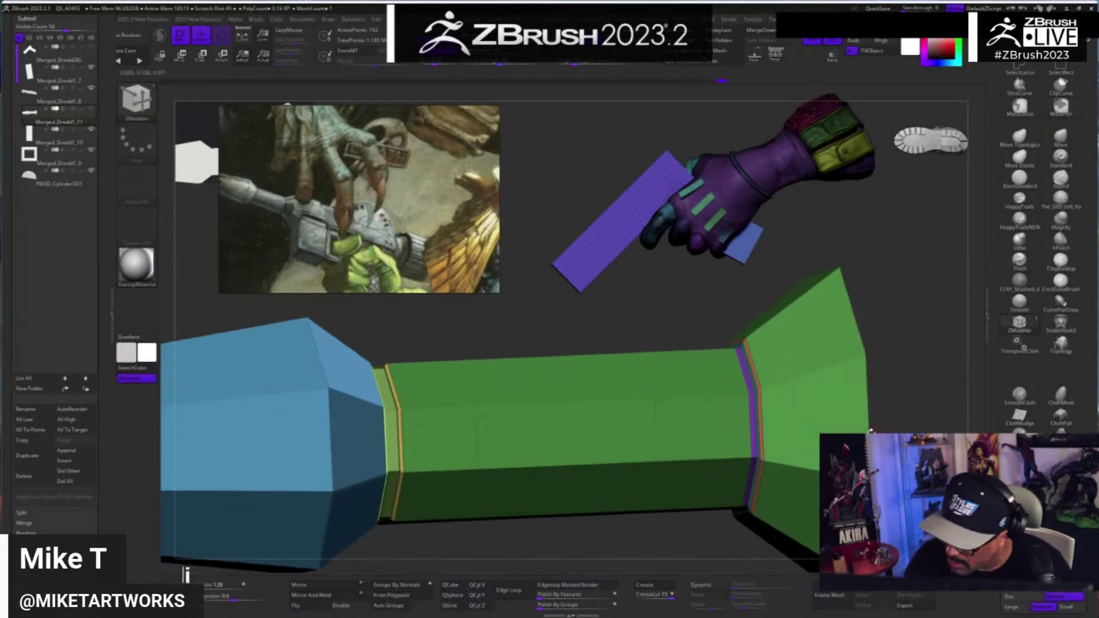
# - Insert an edge loop inside the barrel's bore near the muzzle opening
pyautogui.keyDown('alt'); pyautogui.moveTo(413, 332); pyautogui.dragTo(871, 357); pyautogui.keyUp('alt')
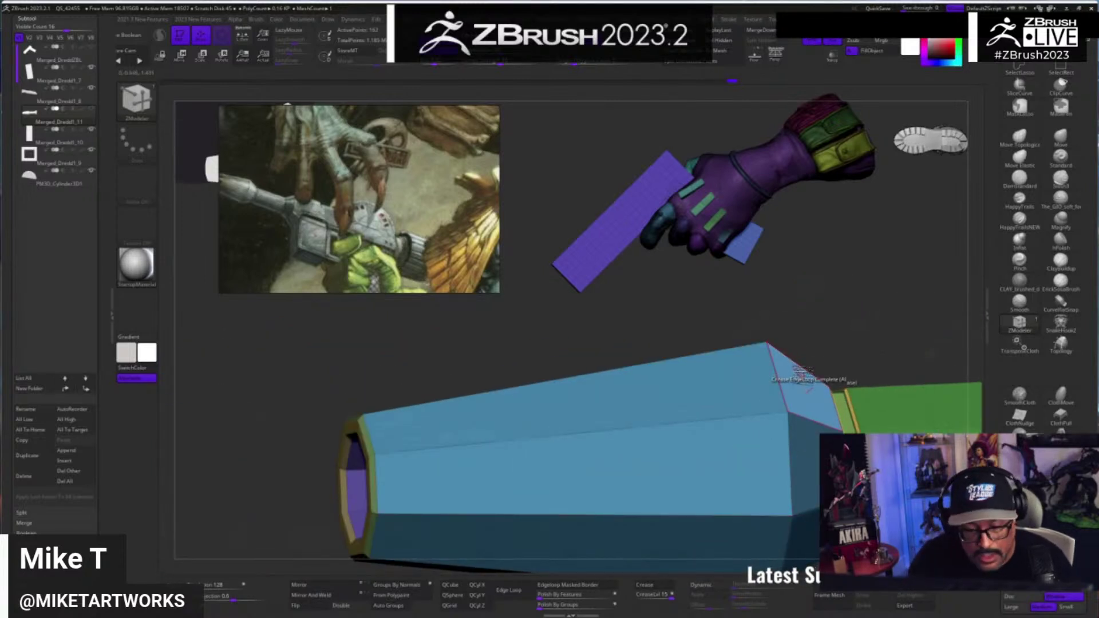
pyautogui.moveTo(309, 394); pyautogui.dragTo(427, 383)
pyautogui.moveTo(432, 470); pyautogui.dragTo(706, 448)
pyautogui.press('space')
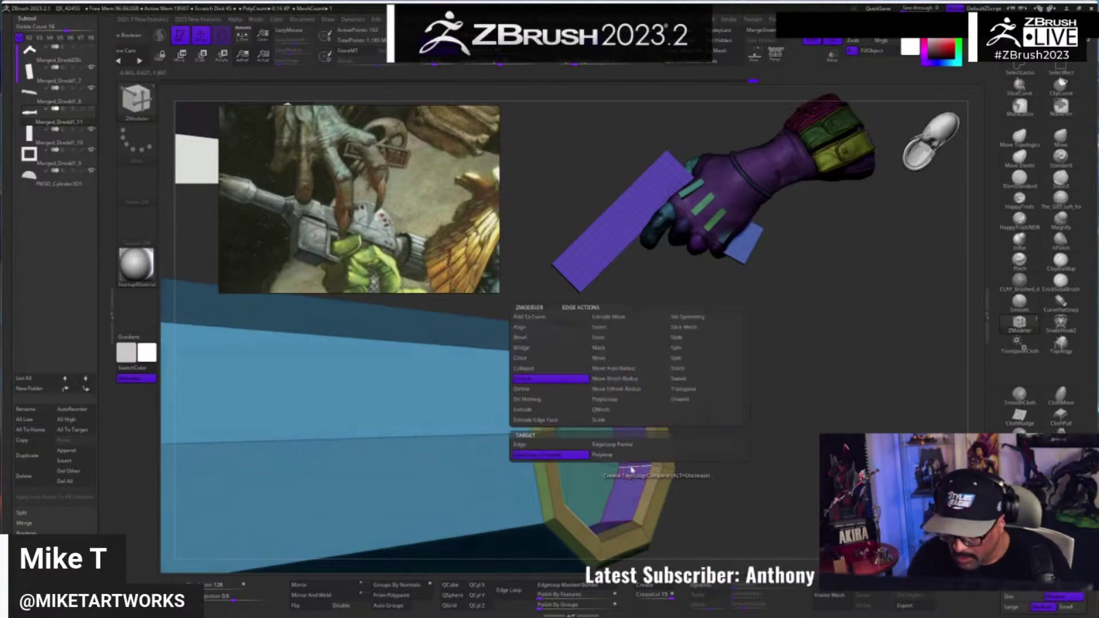
pyautogui.click(612, 328)
pyautogui.click(620, 471)
pyautogui.keyDown('shift'); pyautogui.moveTo(731, 476); pyautogui.dragTo(745, 506); pyautogui.keyUp('shift')
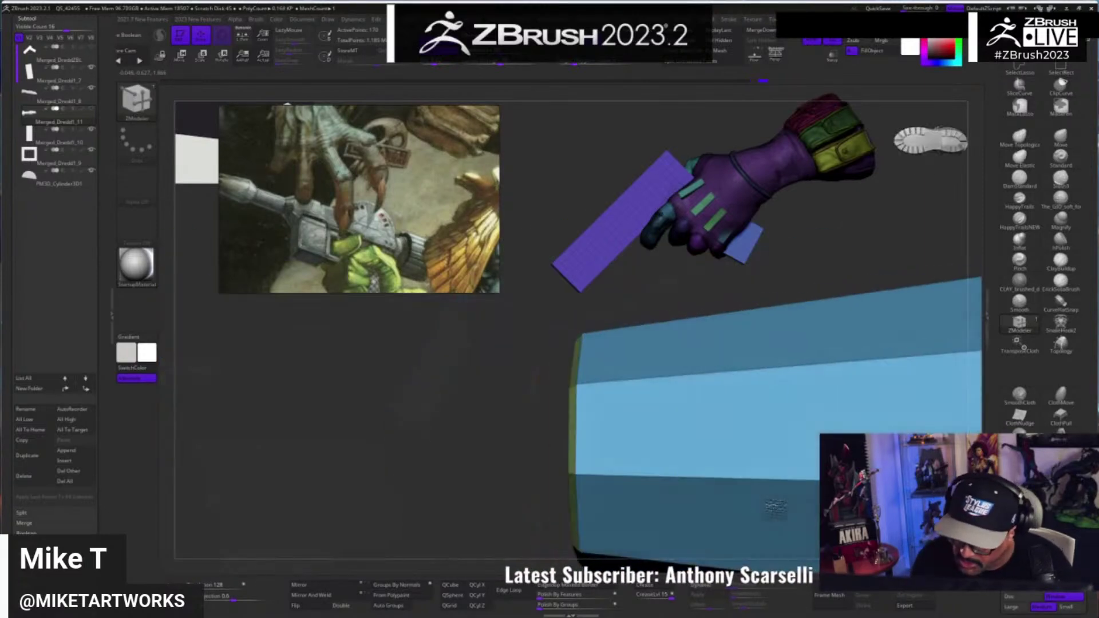
# - Turn on Dynamic Subdivision for the whole barrel
pyautogui.keyDown('alt'); pyautogui.moveTo(534, 538); pyautogui.dragTo(182, 477); pyautogui.keyUp('alt')
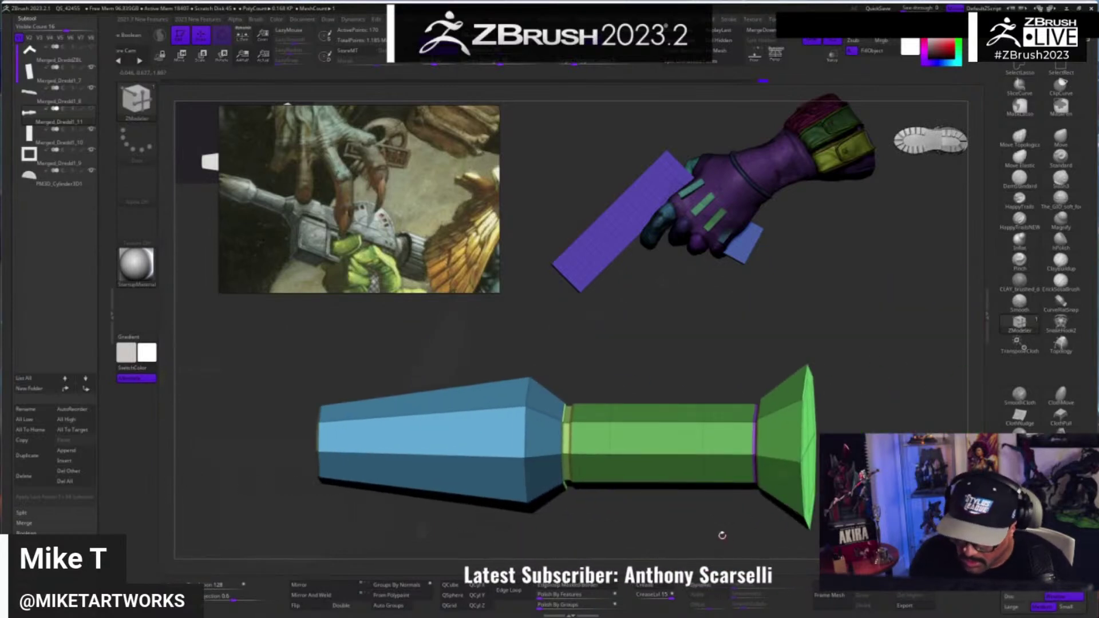
pyautogui.keyDown('alt'); pyautogui.moveTo(688, 529); pyautogui.dragTo(704, 507); pyautogui.keyUp('alt')
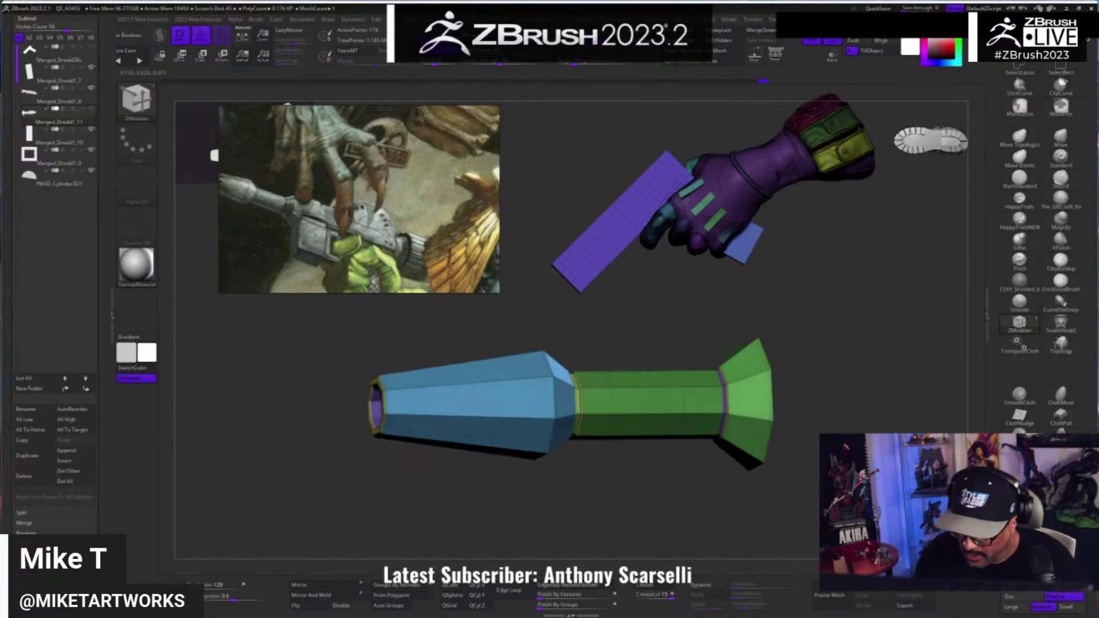
pyautogui.click(709, 585)
pyautogui.moveTo(790, 493); pyautogui.dragTo(804, 486)
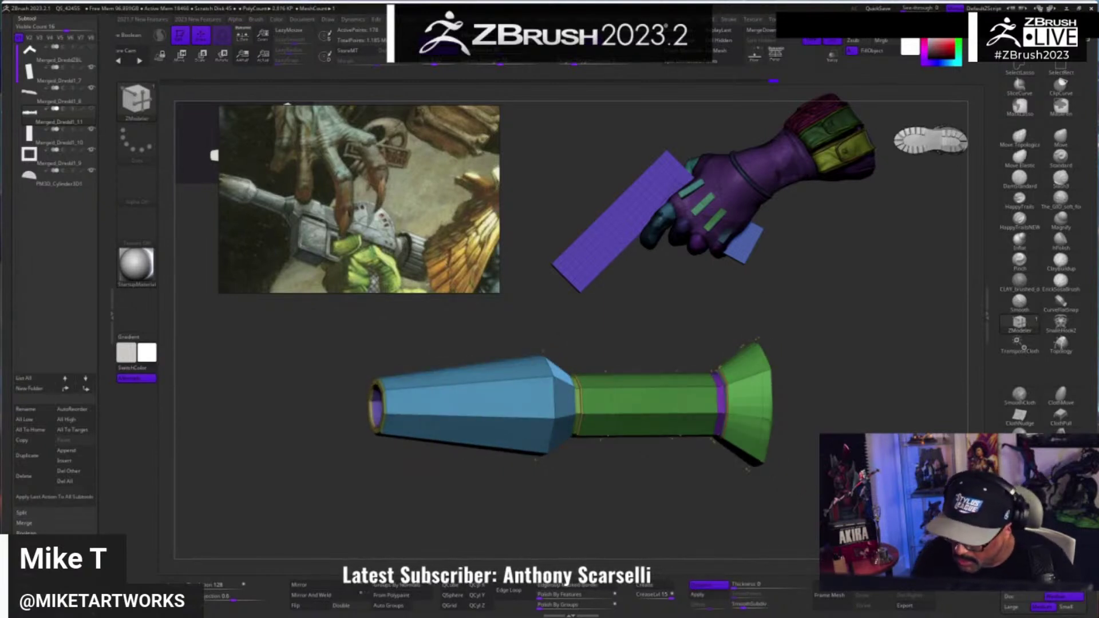
pyautogui.moveTo(630, 497); pyautogui.dragTo(596, 492)
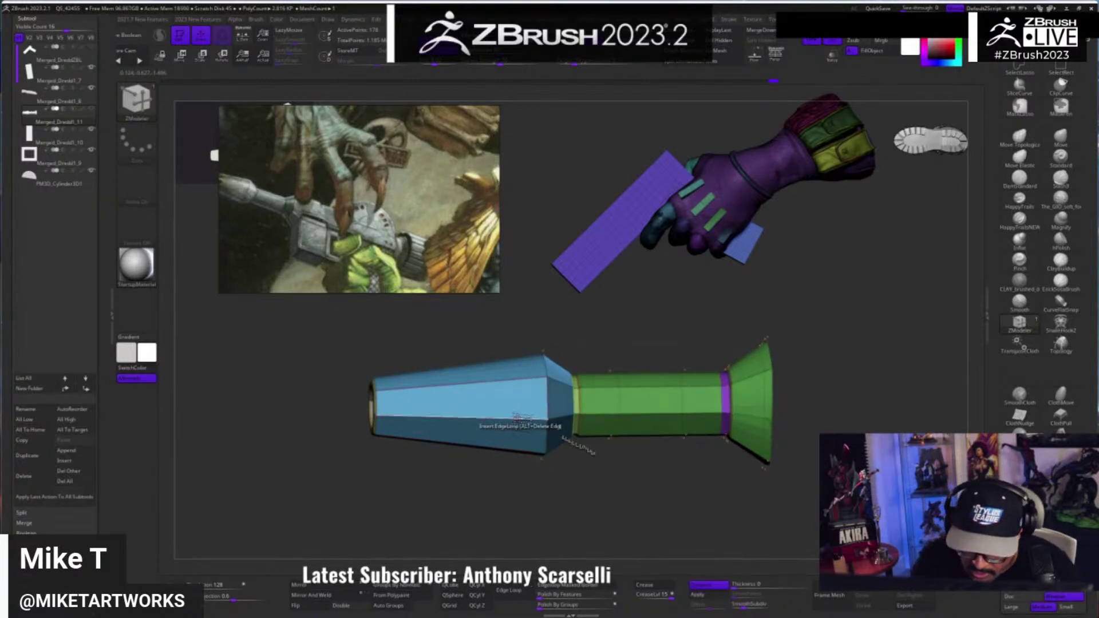
# - Set ZModeler's edge action to Crease for complete edge loops and raise the barrel's SmoothSubdiv level
pyautogui.press('space')
pyautogui.click(409, 379)
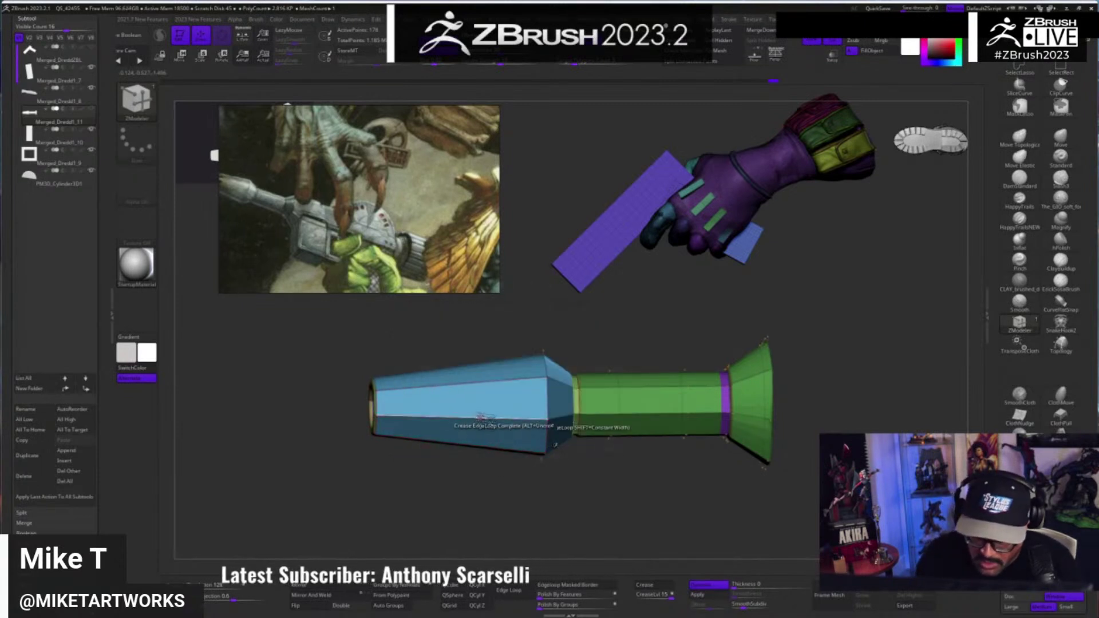
pyautogui.moveTo(543, 486); pyautogui.dragTo(596, 445)
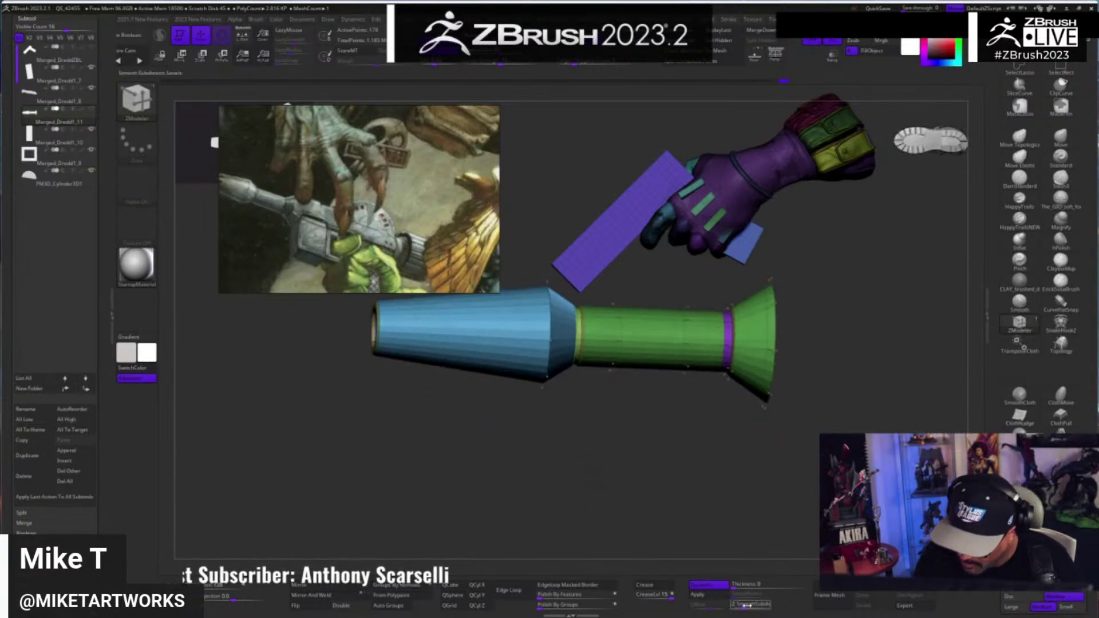
pyautogui.moveTo(768, 515)
pyautogui.mouseDown()
pyautogui.moveTo(742, 536)
pyautogui.moveTo(759, 512)
pyautogui.mouseUp()
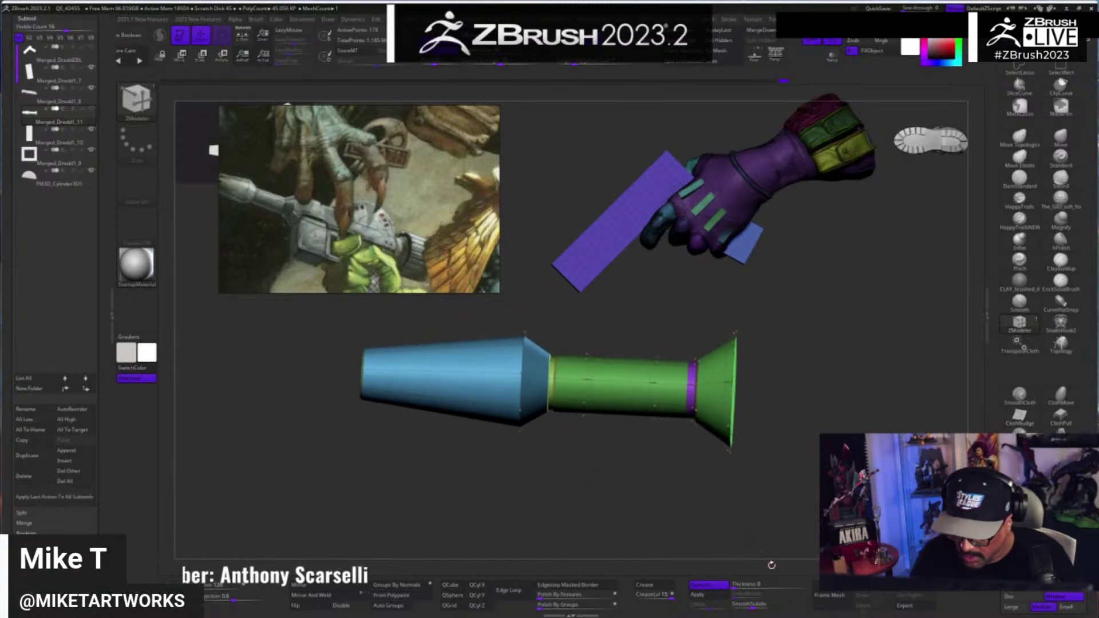
# - Set the barrel's crease level to 2
pyautogui.click(639, 599)
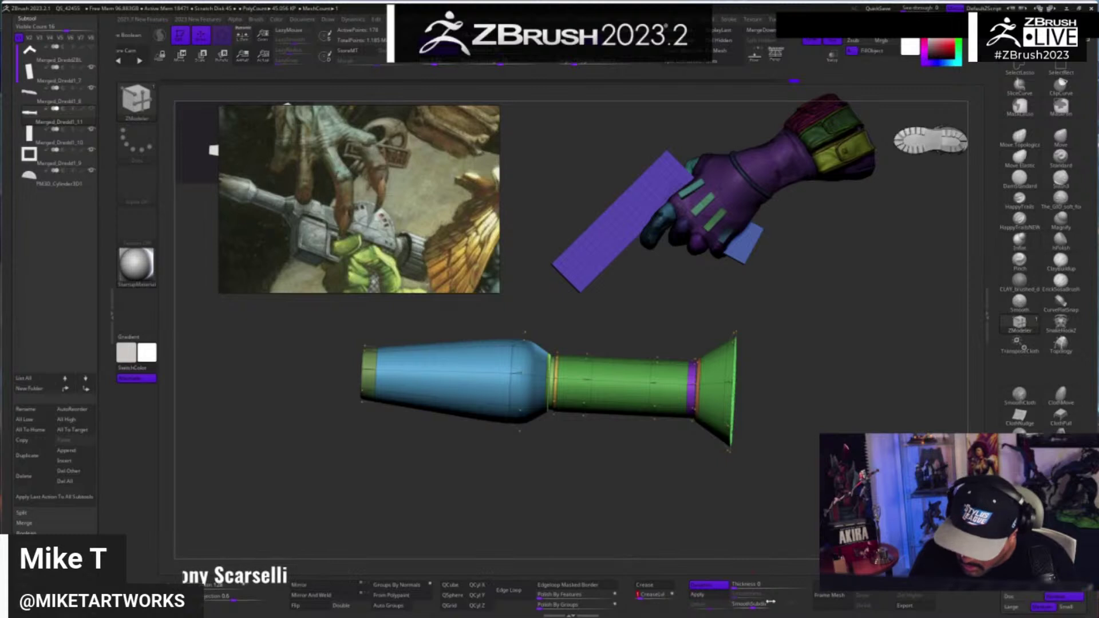
pyautogui.click(642, 598)
pyautogui.moveTo(644, 599); pyautogui.dragTo(640, 598)
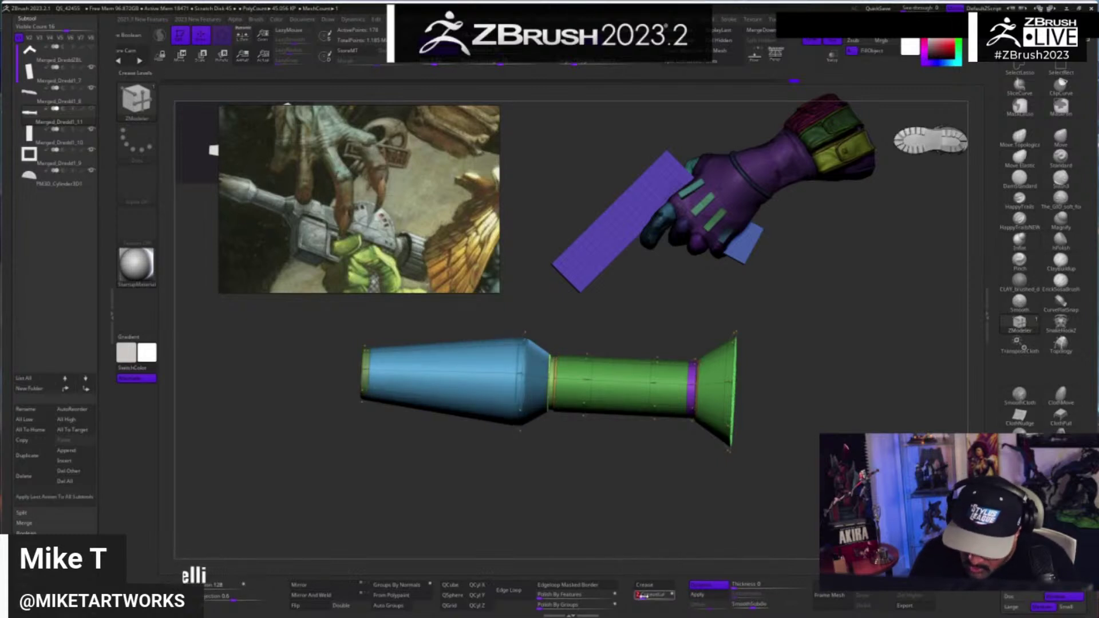
# - Hide the polyframe display and examine the smoothed barrel's silhouette, muzzle and flare from several angles
pyautogui.moveTo(682, 507); pyautogui.dragTo(508, 373)
pyautogui.moveTo(601, 424); pyautogui.dragTo(852, 521)
pyautogui.press('space')
pyautogui.click(756, 560)
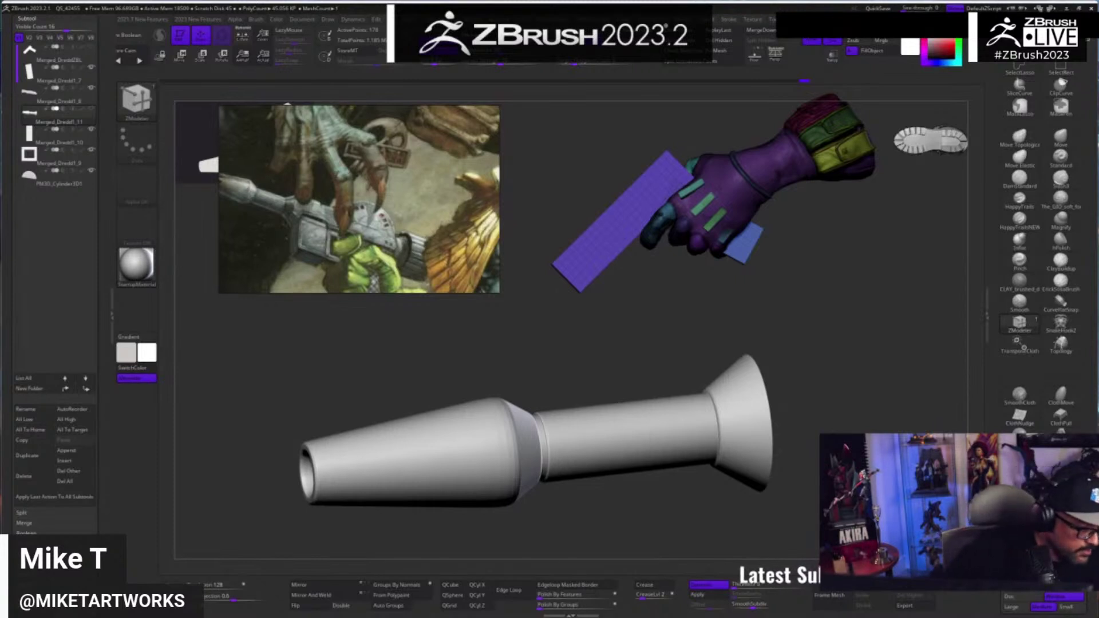
pyautogui.moveTo(872, 376); pyautogui.dragTo(898, 397)
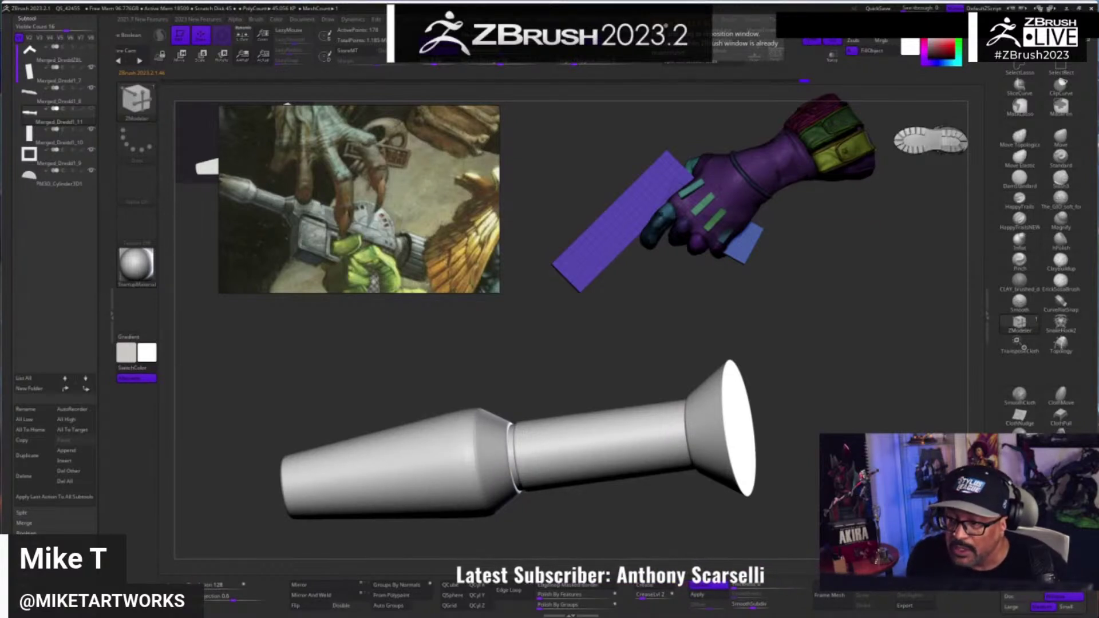
pyautogui.moveTo(796, 428); pyautogui.dragTo(794, 470)
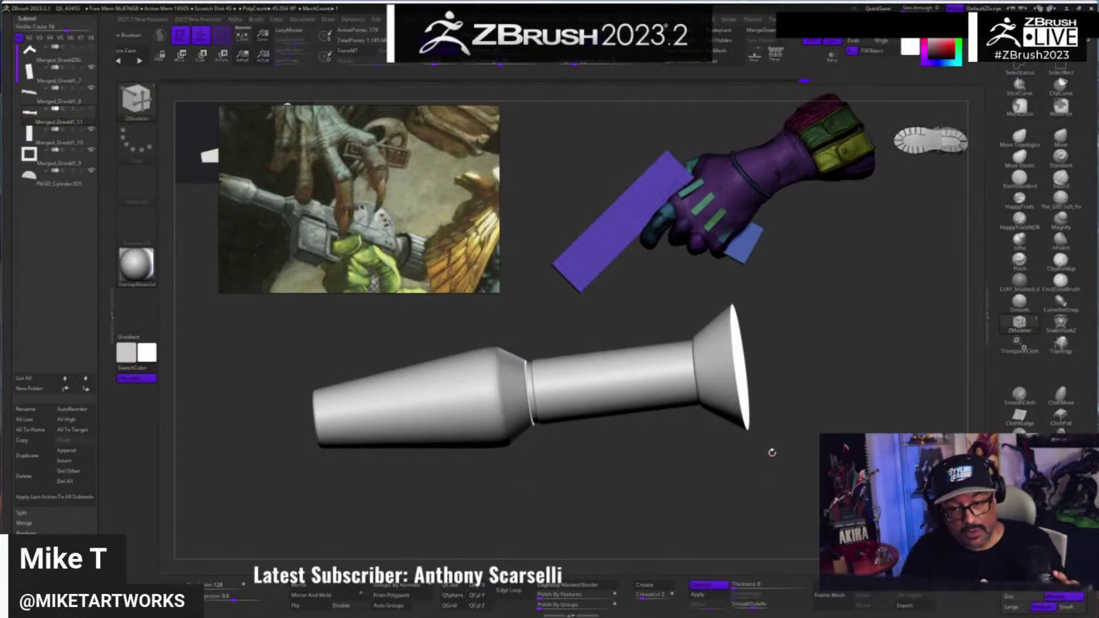
# - Turn off Dynamic Subdivision for the barrel and display its polyframe with polygroup colours
pyautogui.moveTo(772, 453); pyautogui.dragTo(717, 487)
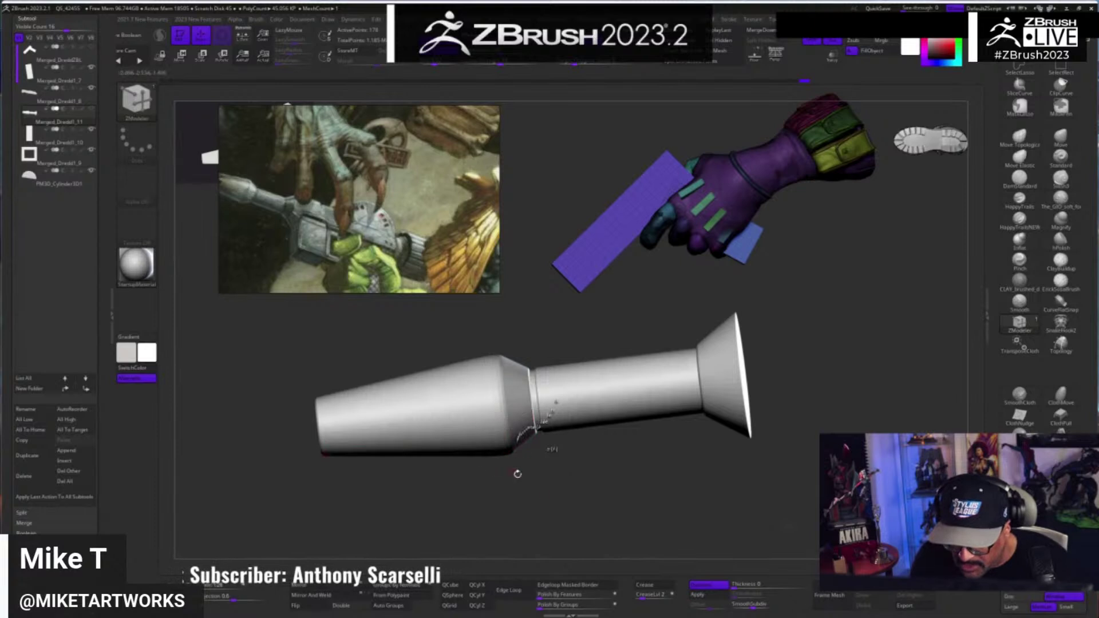
pyautogui.hotkey('shift', 'd')
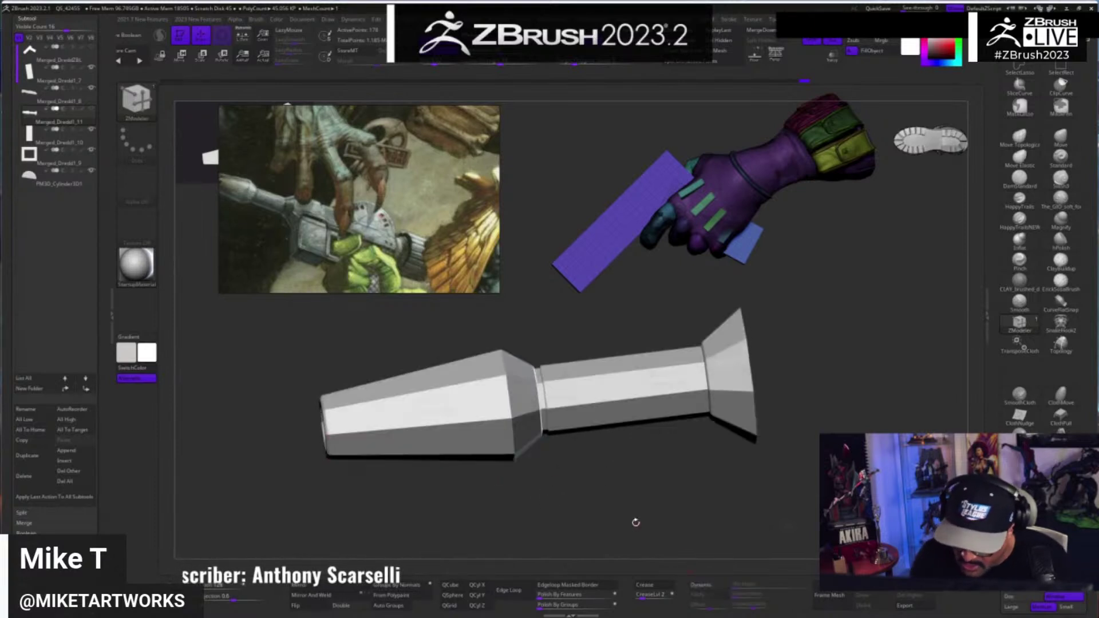
pyautogui.press('space')
pyautogui.click(655, 553)
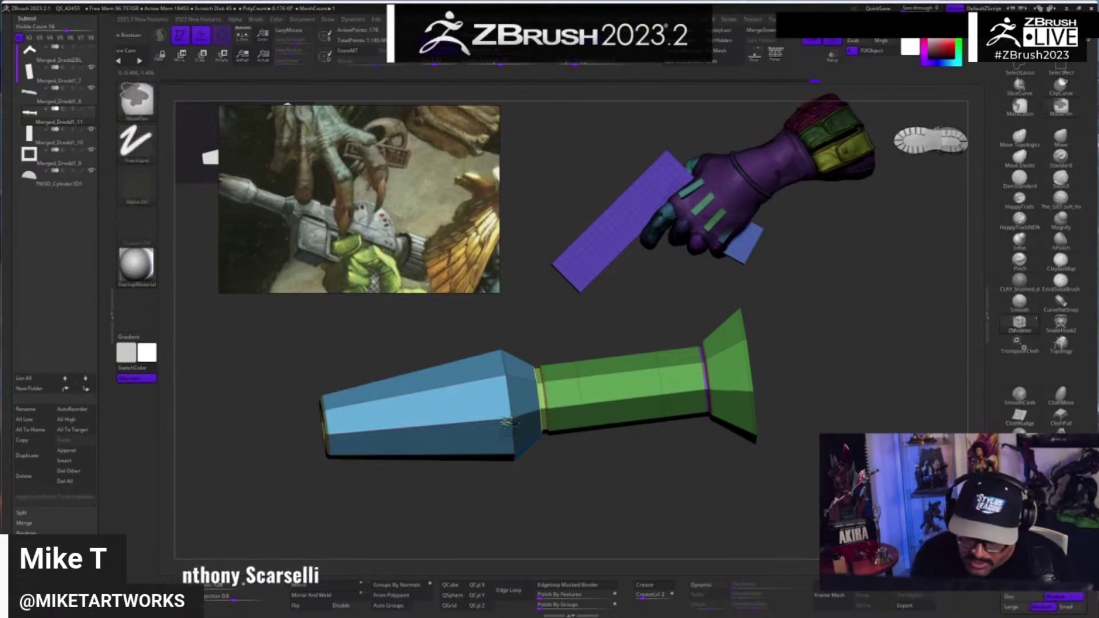
# - Set ZModeler's edge action to Insert and add supporting edge loops around the muzzle section's widest edge and the collar
pyautogui.press('space')
pyautogui.click(483, 332)
pyautogui.click(510, 422)
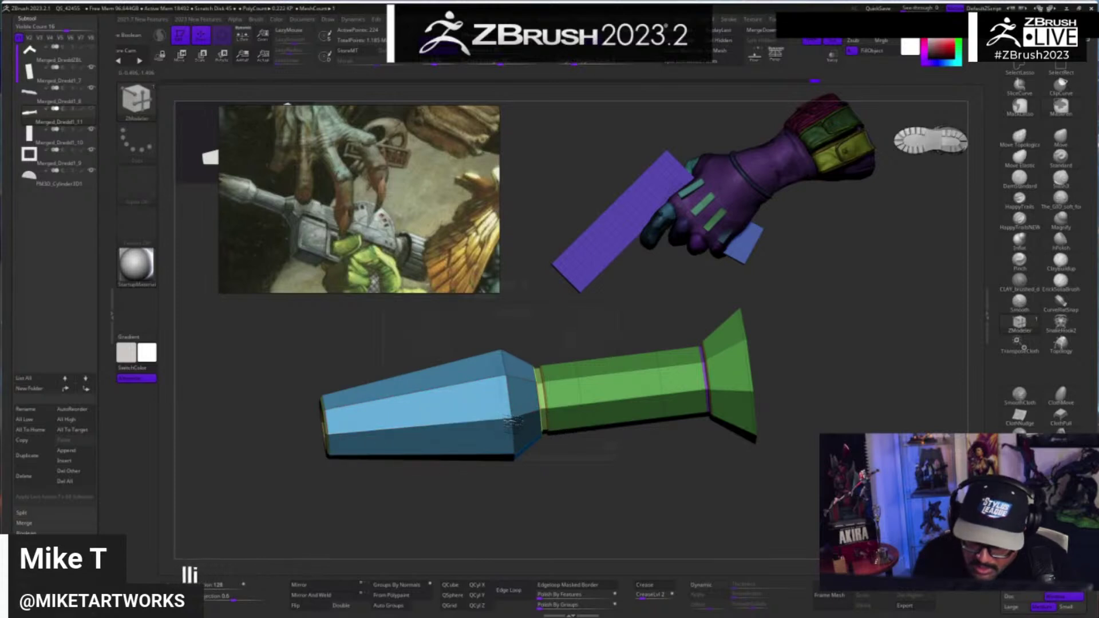
pyautogui.moveTo(560, 480); pyautogui.dragTo(572, 430)
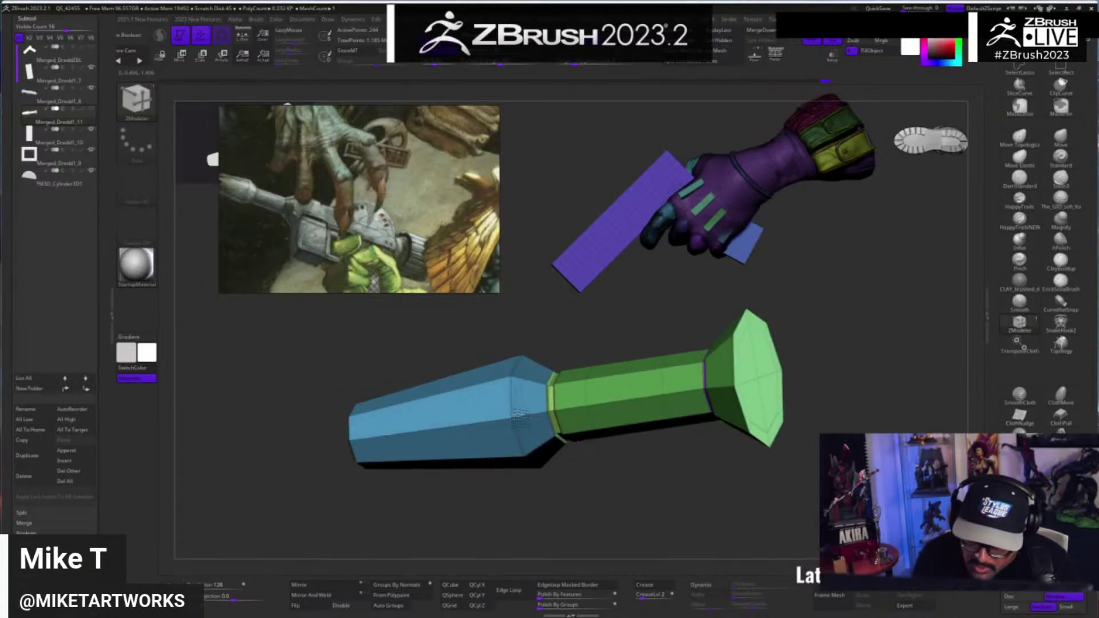
pyautogui.moveTo(618, 515); pyautogui.dragTo(631, 518)
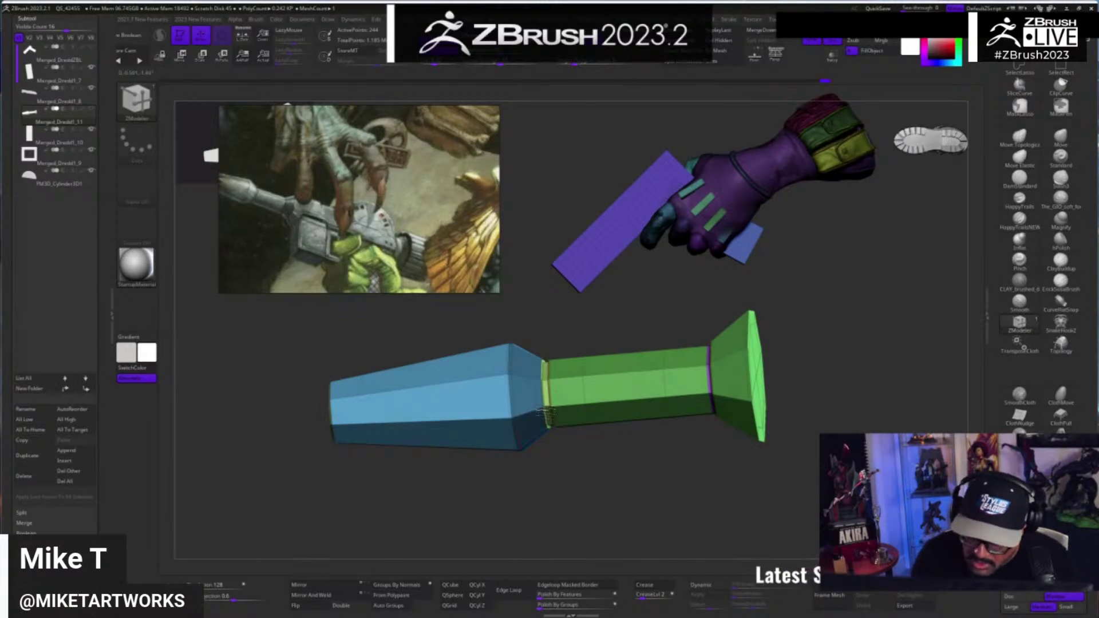
# - Preview the barrel with Dynamic Subdivision, return to the low-poly mesh and inspect its edge loops
pyautogui.click(708, 585)
pyautogui.moveTo(728, 513); pyautogui.dragTo(648, 444)
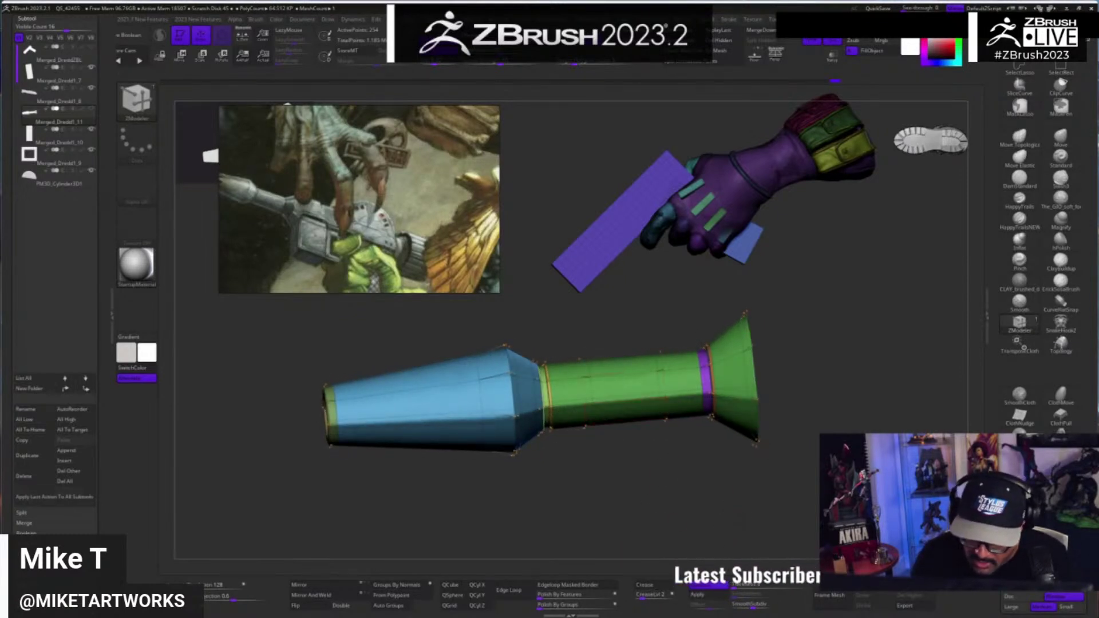
pyautogui.click(708, 585)
pyautogui.moveTo(682, 522); pyautogui.dragTo(658, 487)
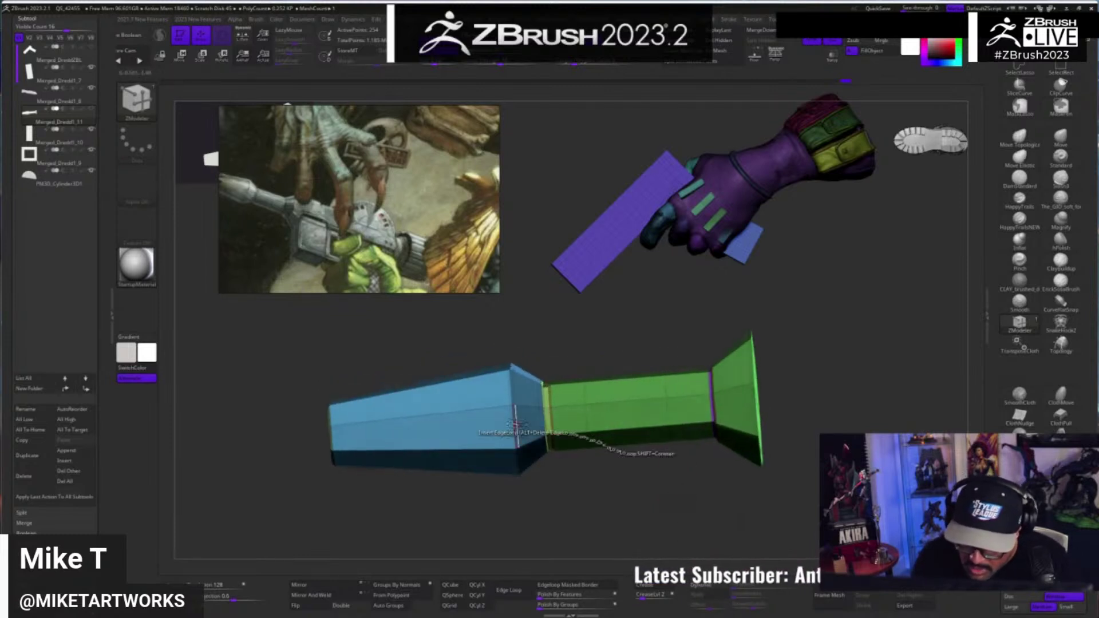
# - Switch ZModeler's edge action to Crease and check the smoothed barrel with the polyframe hidden
pyautogui.press('space')
pyautogui.click(395, 379)
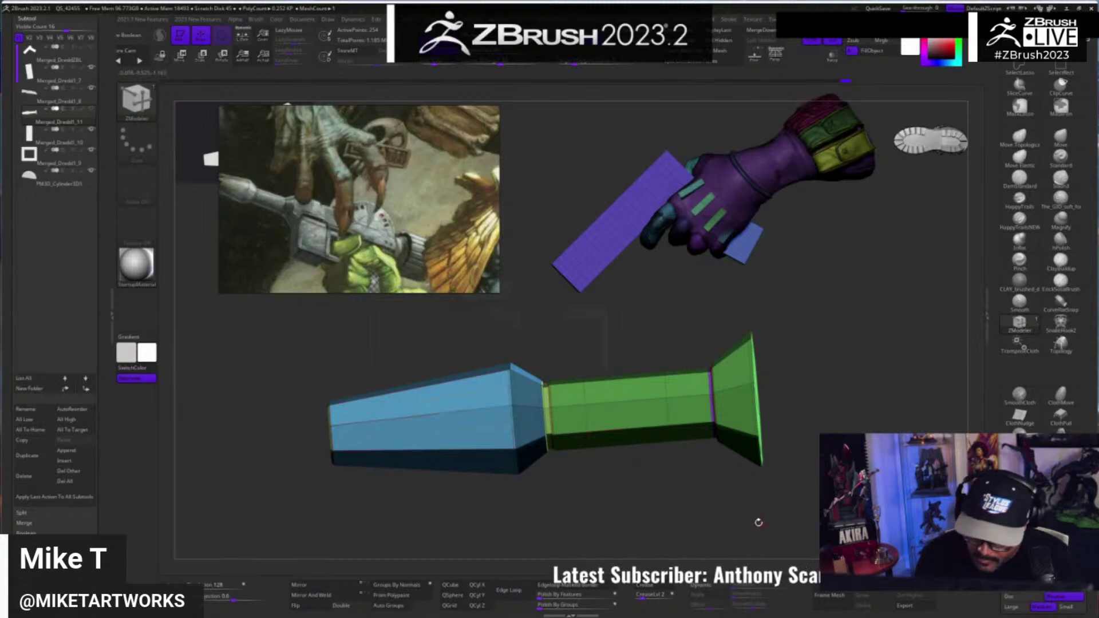
pyautogui.press('space')
pyautogui.click(710, 554)
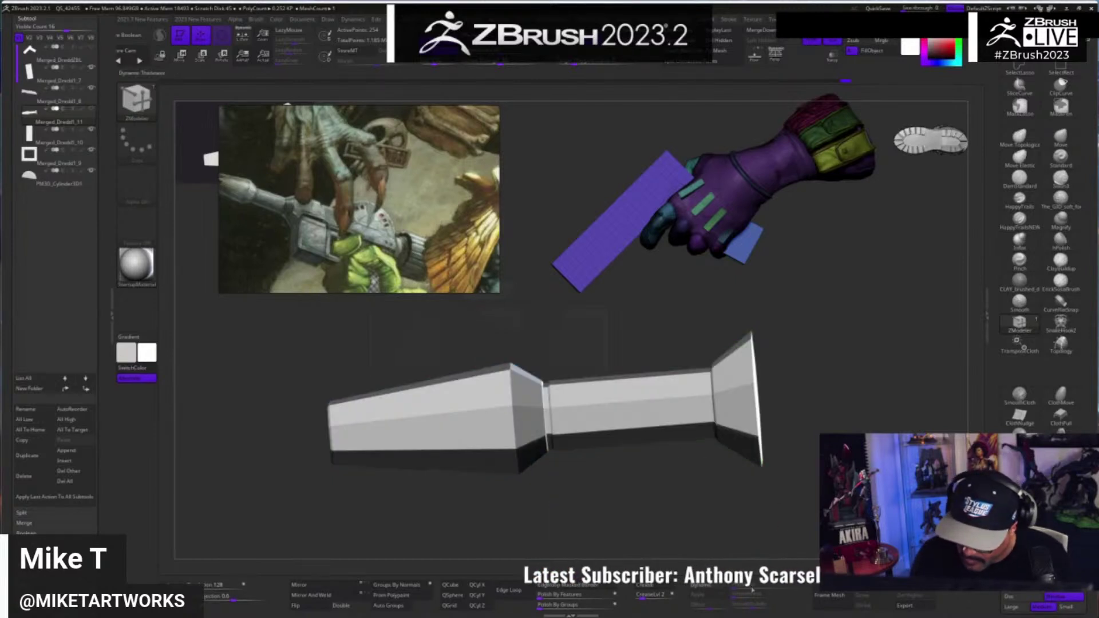
pyautogui.click(718, 587)
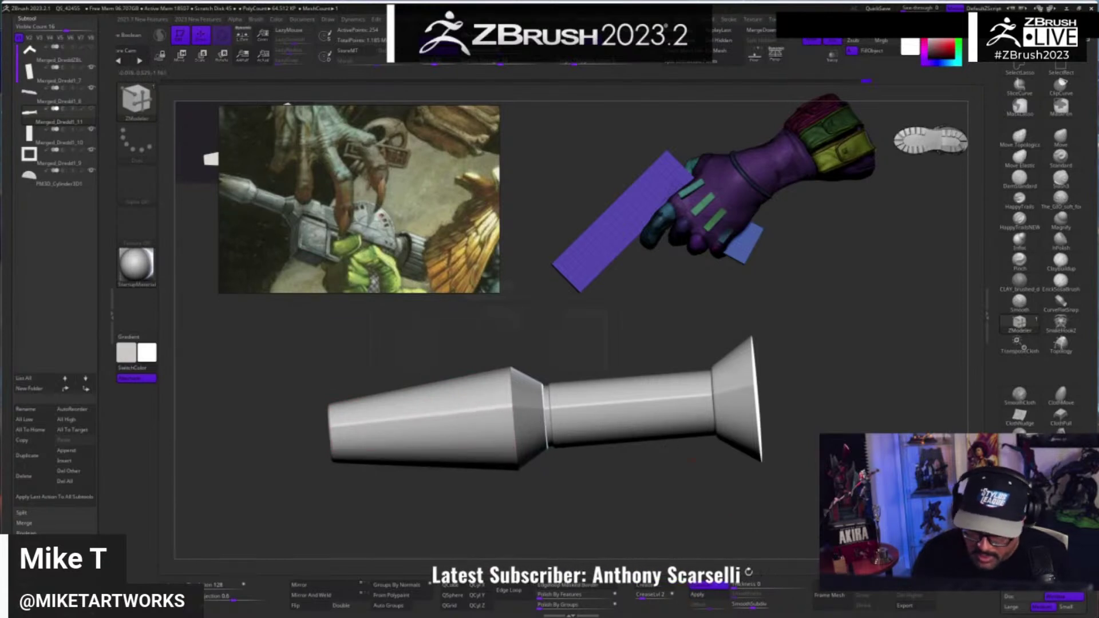
pyautogui.keyDown('ctrl'); pyautogui.moveTo(721, 552); pyautogui.dragTo(669, 567, button='right'); pyautogui.keyUp('ctrl')
# - Display the polyframe, set ZModeler's edge action back to Insert and delete the extra lengthwise edge loop from the muzzle section
pyautogui.press('space')
pyautogui.click(719, 554)
pyautogui.moveTo(813, 540); pyautogui.dragTo(705, 486, button='right')
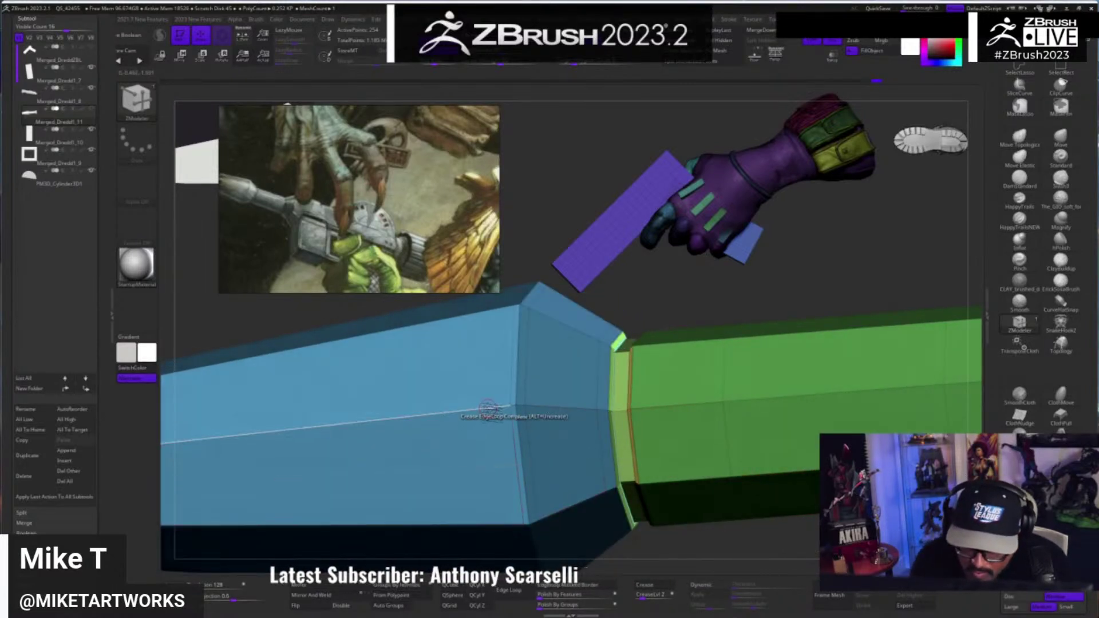
pyautogui.press('space')
pyautogui.click(469, 329)
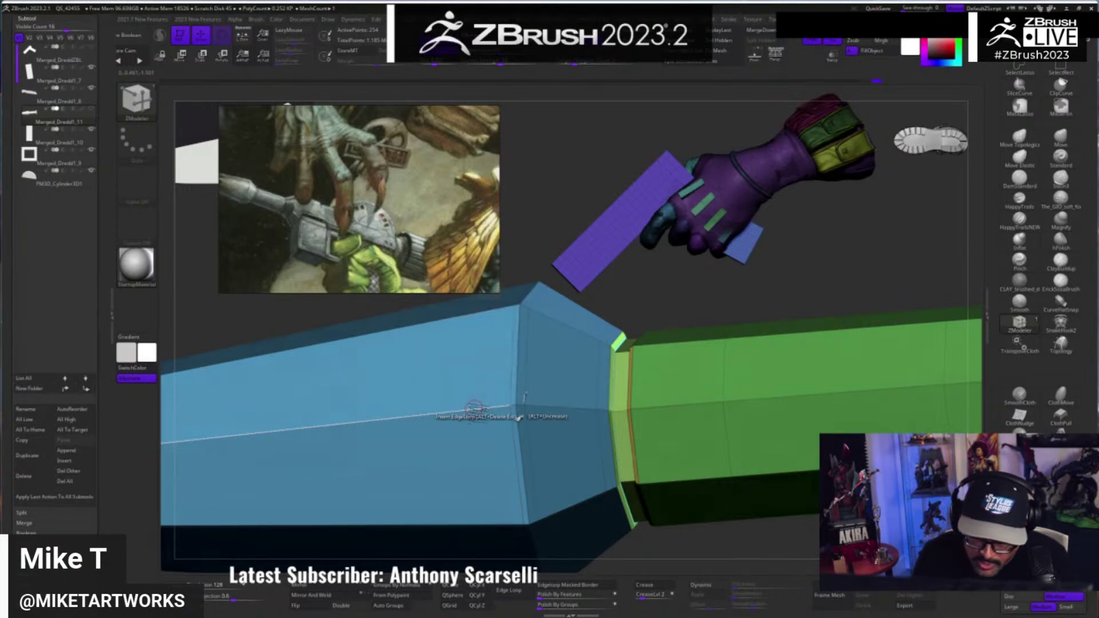
pyautogui.keyDown('alt'); pyautogui.click(475, 409); pyautogui.keyUp('alt')
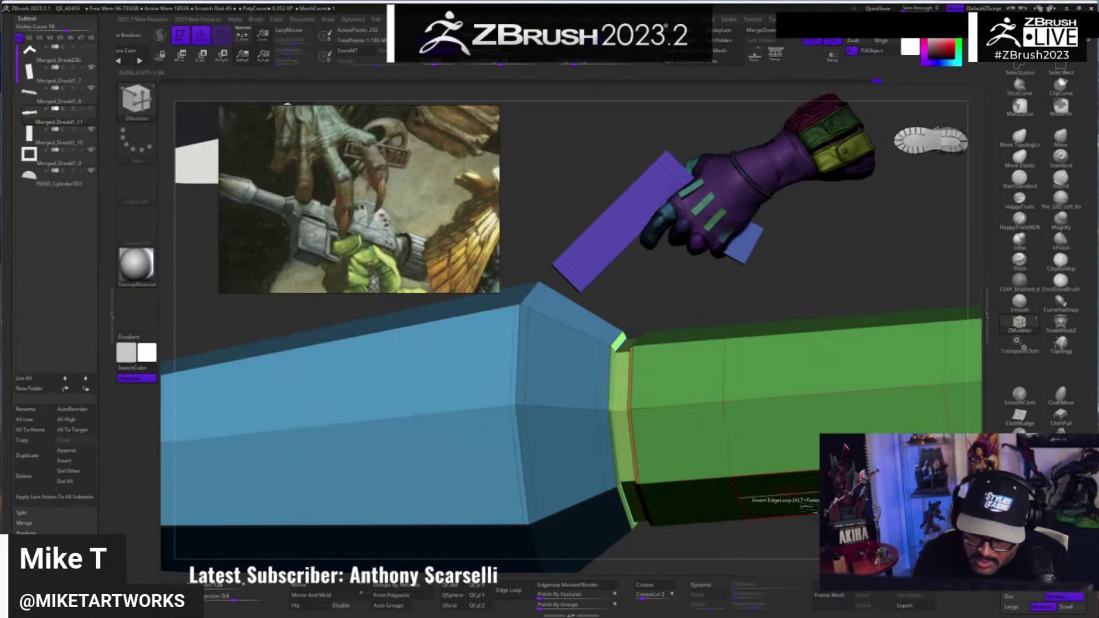
# - Turn Dynamic Subdivision on for the cleaned-up barrel and hide the polyframe display
pyautogui.keyDown('ctrl'); pyautogui.moveTo(456, 316); pyautogui.dragTo(476, 277, button='right'); pyautogui.keyUp('ctrl')
pyautogui.click(716, 585)
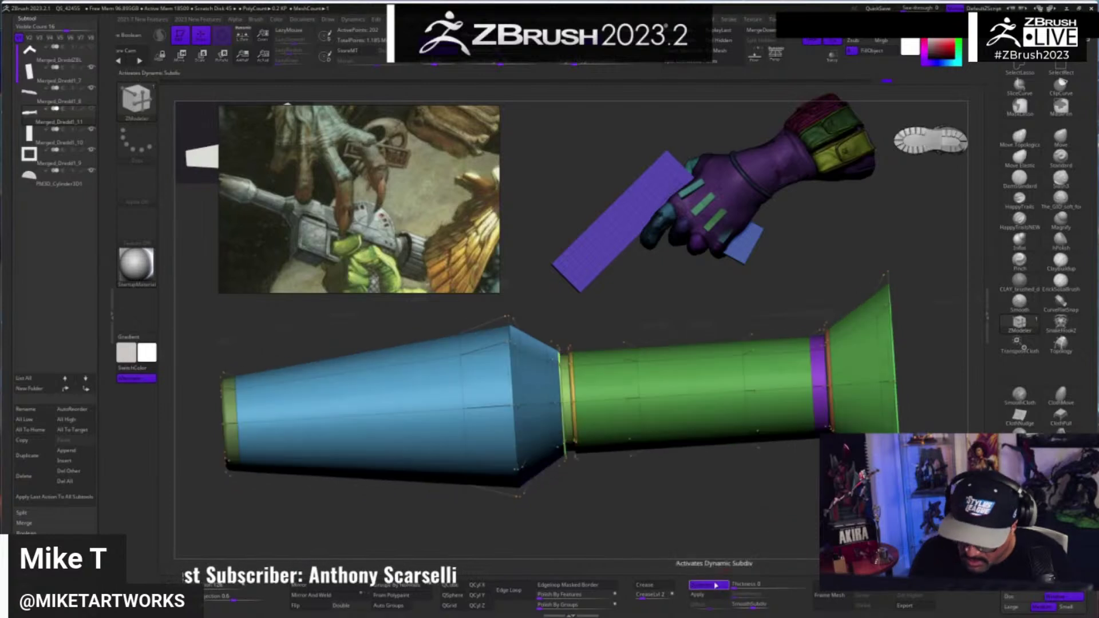
pyautogui.moveTo(691, 514); pyautogui.dragTo(708, 525, button='right')
pyautogui.moveTo(709, 525); pyautogui.dragTo(717, 526)
pyautogui.keyDown('ctrl'); pyautogui.moveTo(717, 526); pyautogui.dragTo(729, 506, button='right'); pyautogui.keyUp('ctrl')
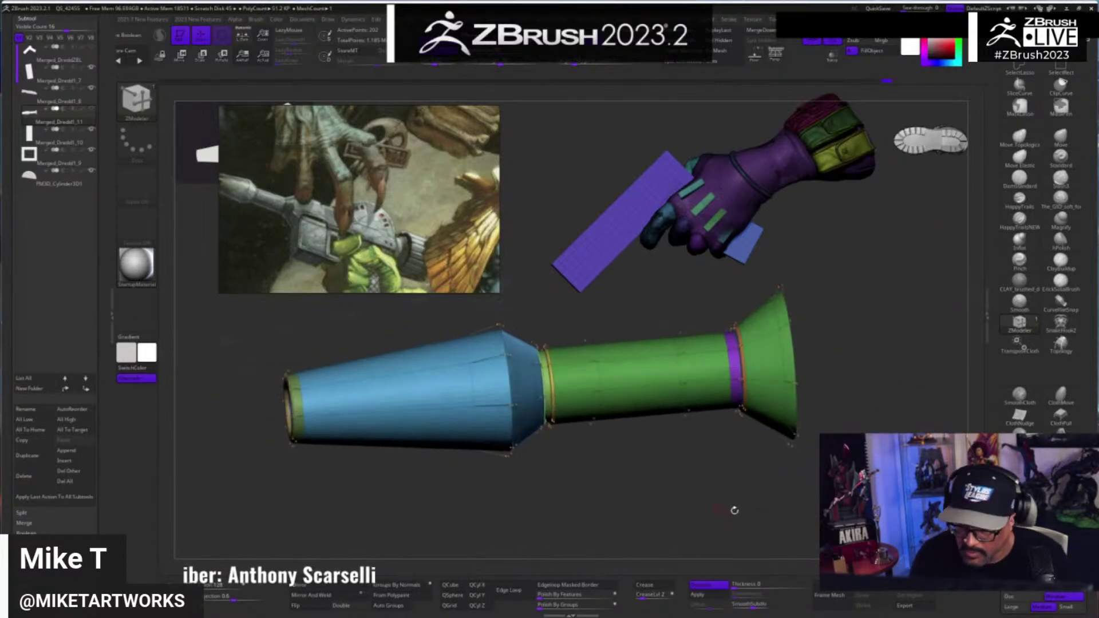
pyautogui.press('space')
pyautogui.click(802, 556)
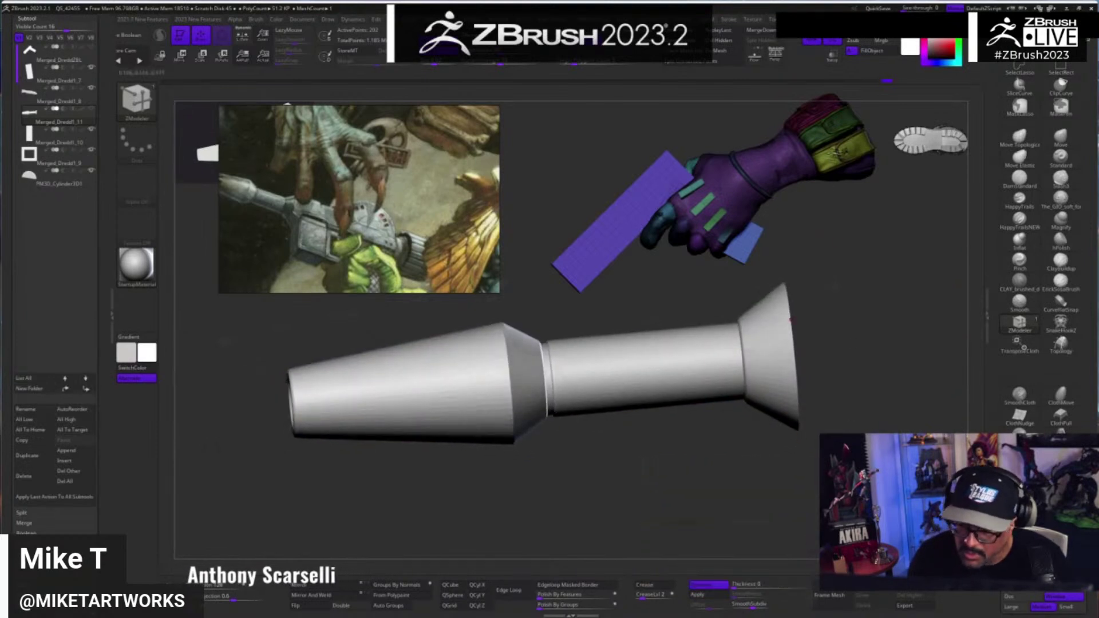
# - Show the barrel together with the rest of the gun, frame it in side view and open the quick-access settings
pyautogui.click(853, 372)
pyautogui.moveTo(761, 504)
pyautogui.keyDown('ctrl'); pyautogui.mouseDown(button='right')
pyautogui.moveTo(748, 484)
pyautogui.moveTo(682, 498)
pyautogui.moveTo(709, 587)
pyautogui.moveTo(714, 517)
pyautogui.moveTo(722, 523)
pyautogui.mouseUp(button='right'); pyautogui.keyUp('ctrl')
pyautogui.moveTo(722, 522); pyautogui.dragTo(712, 527)
pyautogui.moveTo(718, 525)
pyautogui.mouseDown(button='right')
pyautogui.moveTo(731, 512)
pyautogui.moveTo(712, 529)
pyautogui.mouseUp(button='right')
pyautogui.moveTo(711, 529); pyautogui.dragTo(874, 393)
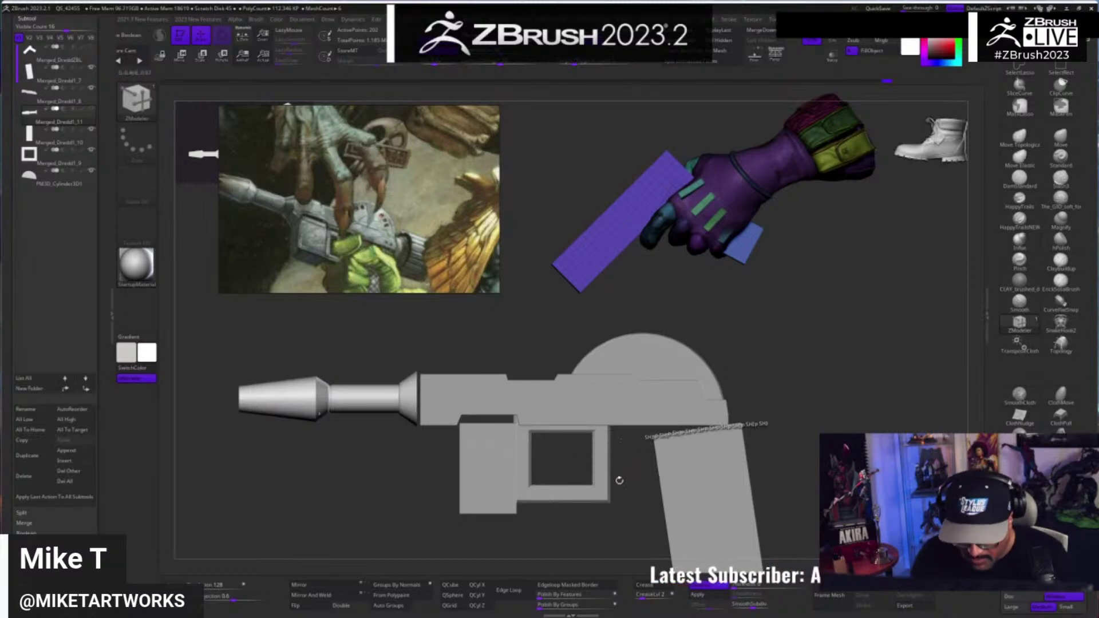
pyautogui.press('space')
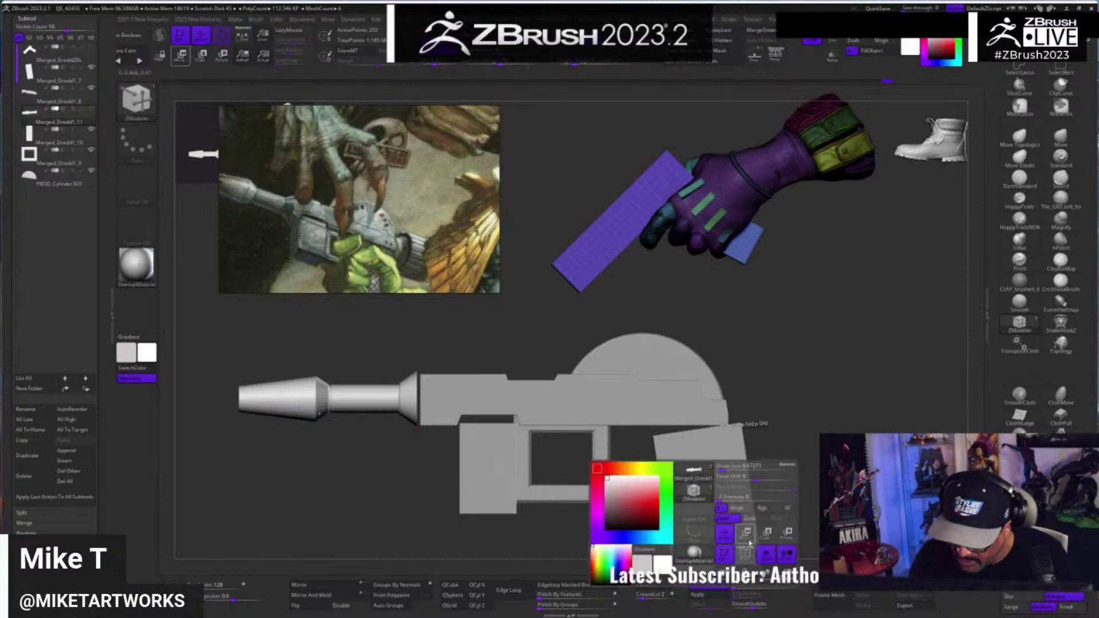
# - Duplicate the gun barrel into the open space behind the gun and split the copy into its own subtool
pyautogui.click(746, 554)
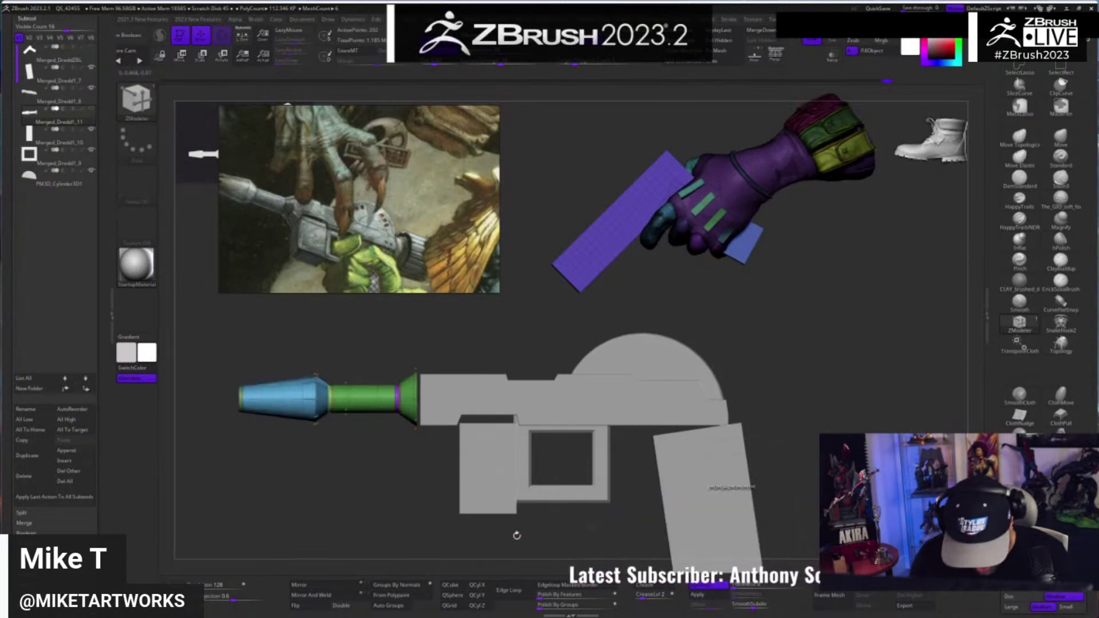
pyautogui.press('w')
pyautogui.keyDown('ctrl'); pyautogui.moveTo(325, 400); pyautogui.dragTo(841, 399); pyautogui.keyUp('ctrl')
pyautogui.keyDown('alt'); pyautogui.moveTo(668, 332); pyautogui.dragTo(528, 325); pyautogui.keyUp('alt')
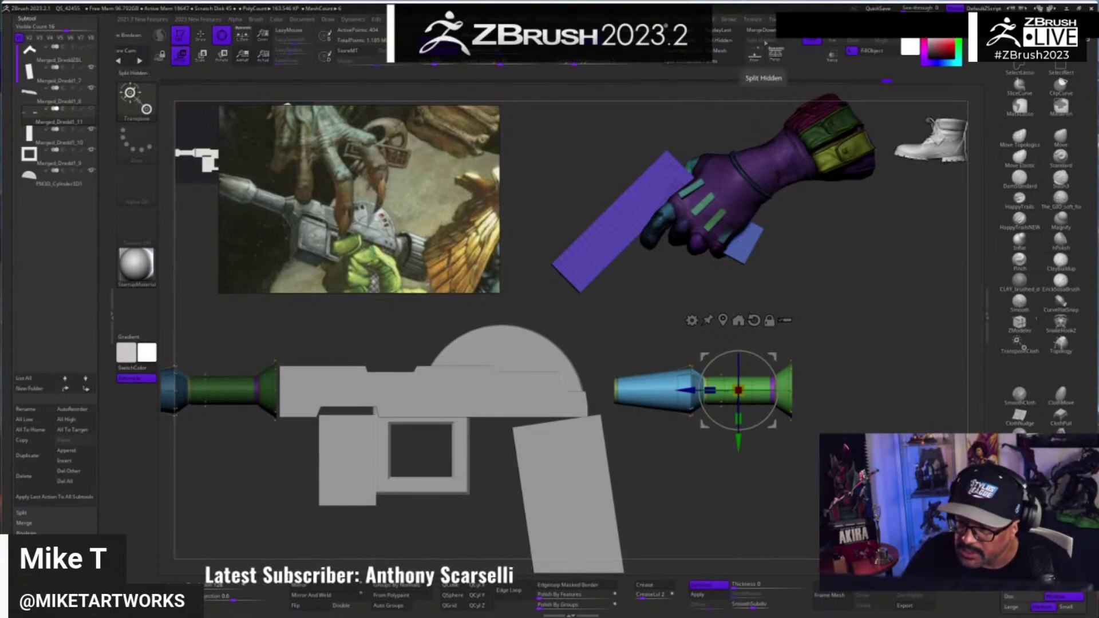
pyautogui.click(714, 61)
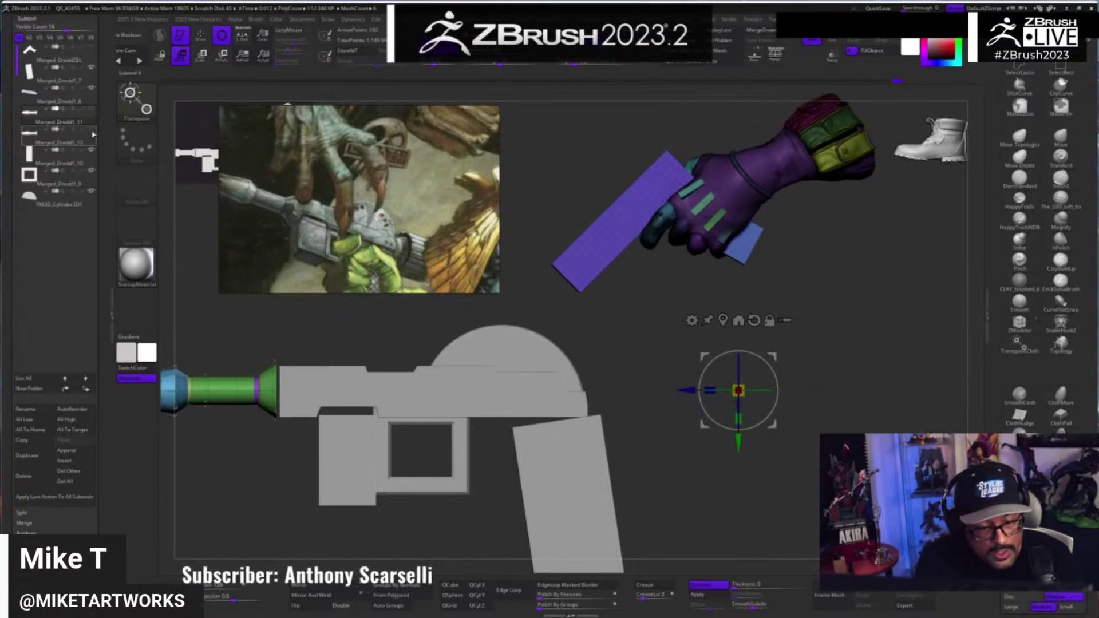
pyautogui.click(91, 131)
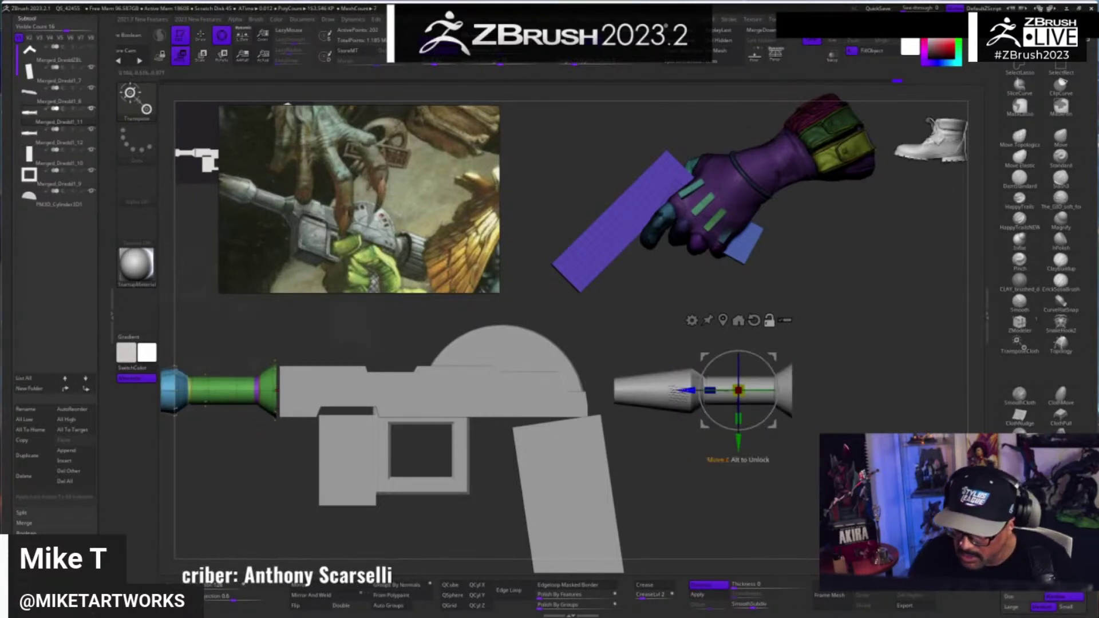
# - Replace the copied barrel with a QCyl Z primitive and turn off its Dynamic Subdivision
pyautogui.keyDown('alt'); pyautogui.click(676, 393); pyautogui.keyUp('alt')
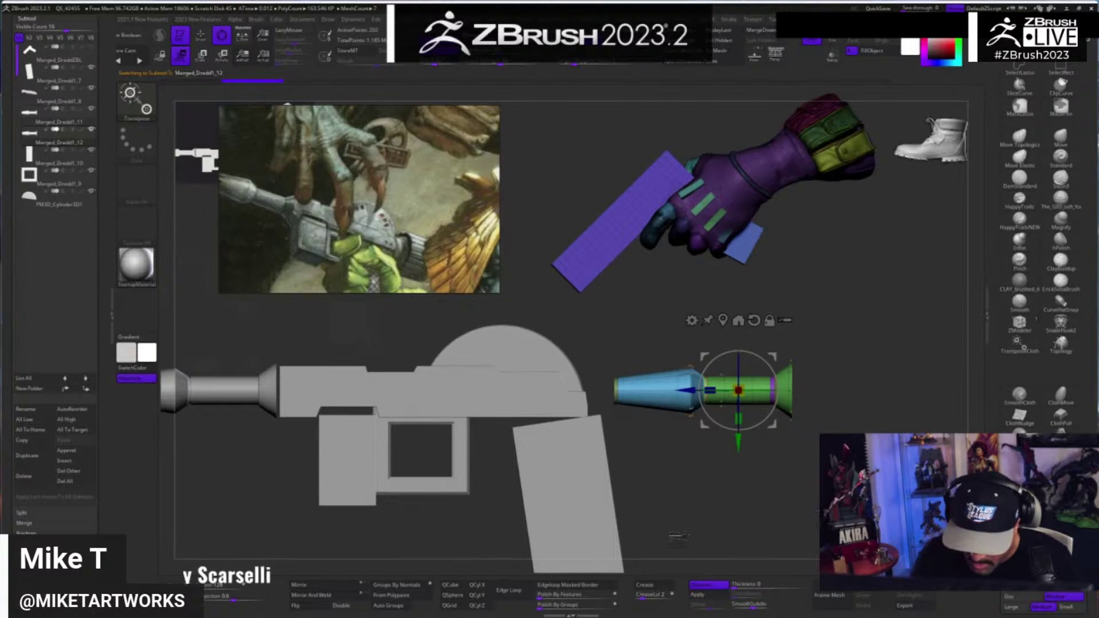
pyautogui.click(484, 597)
pyautogui.click(485, 608)
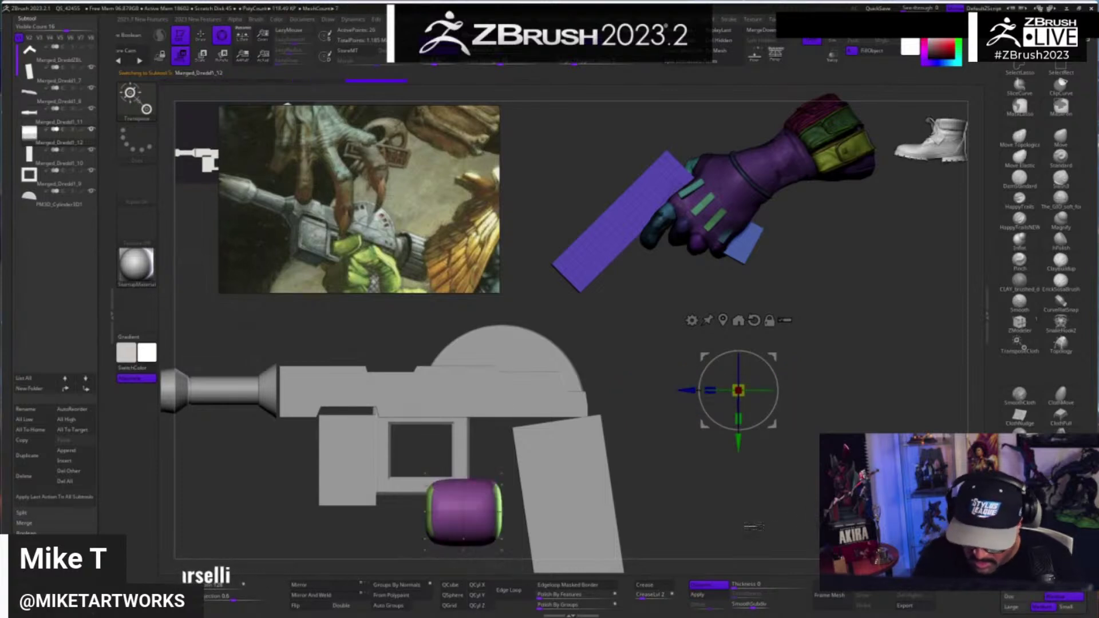
pyautogui.click(719, 587)
# - Centre the gizmo on the new cylinder and move it into the open space behind the gun body
pyautogui.click(723, 320)
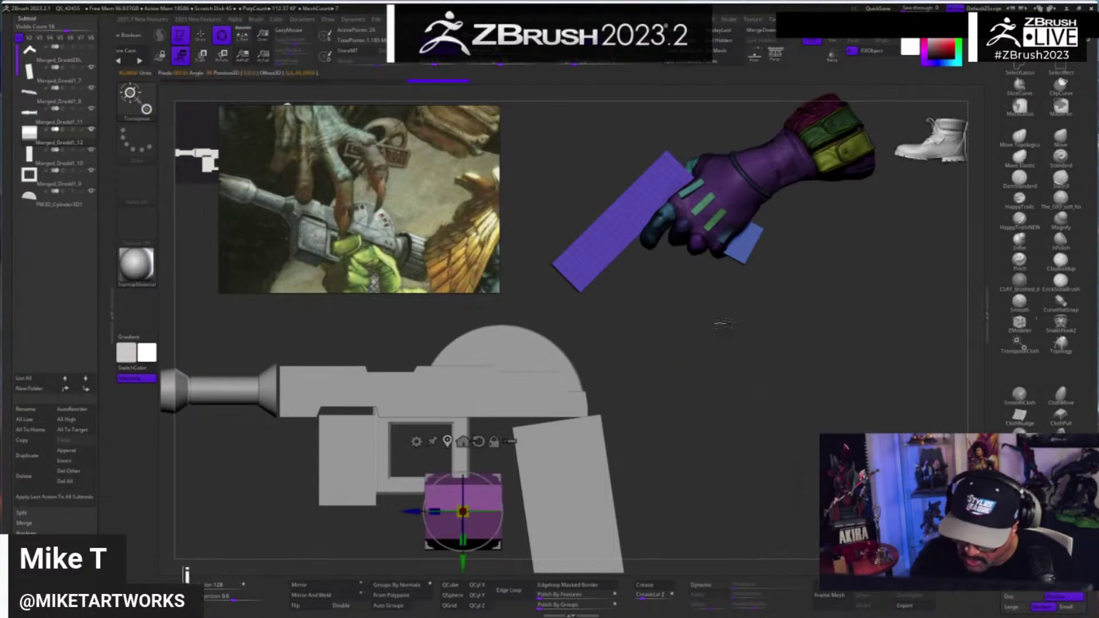
pyautogui.moveTo(500, 548); pyautogui.dragTo(686, 446)
pyautogui.keyDown('alt'); pyautogui.moveTo(799, 421); pyautogui.dragTo(855, 481); pyautogui.keyUp('alt')
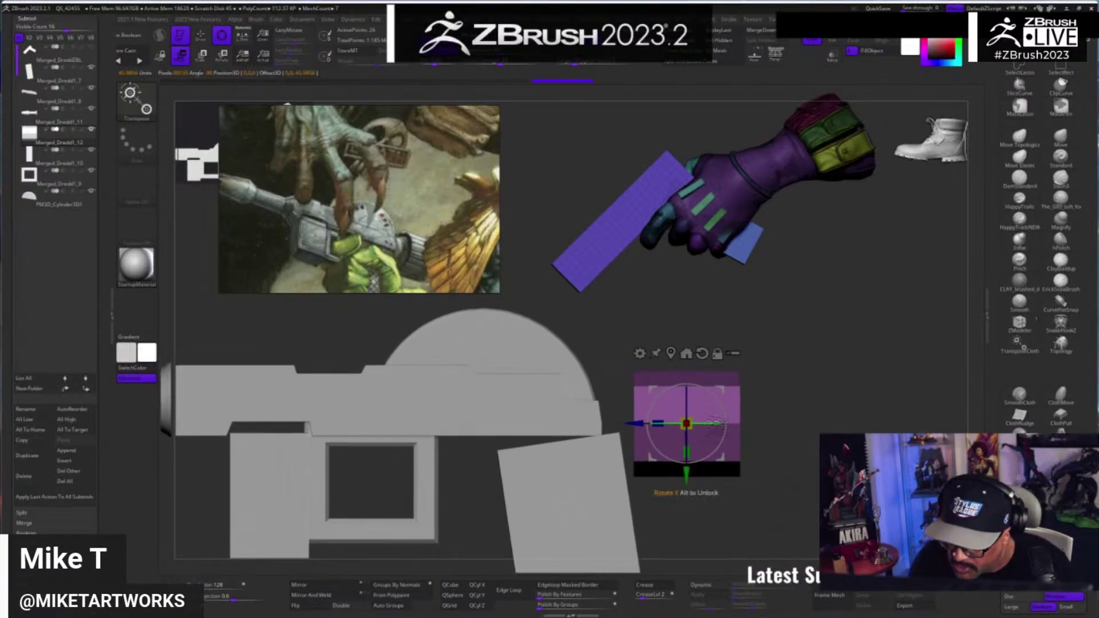
pyautogui.moveTo(722, 461); pyautogui.dragTo(759, 459)
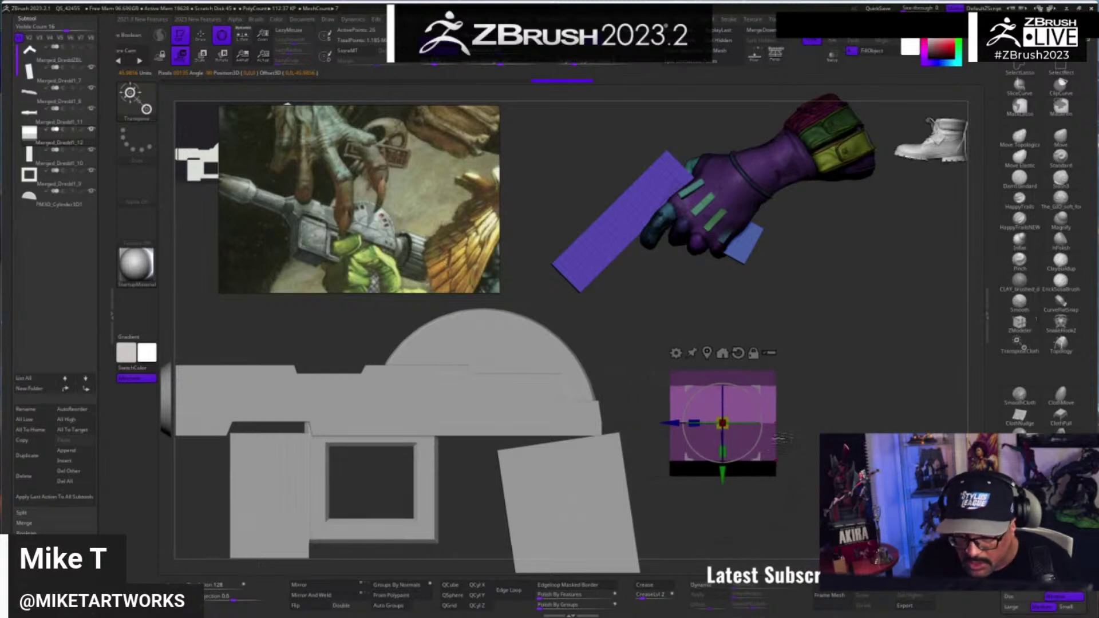
# - Duplicate the cylinder toward the gun body, with the copy scaled smaller, and slide the copy against the larger cylinder
pyautogui.moveTo(766, 444); pyautogui.dragTo(693, 429, button='right')
pyautogui.keyDown('ctrl'); pyautogui.moveTo(691, 427); pyautogui.dragTo(582, 433); pyautogui.keyUp('ctrl')
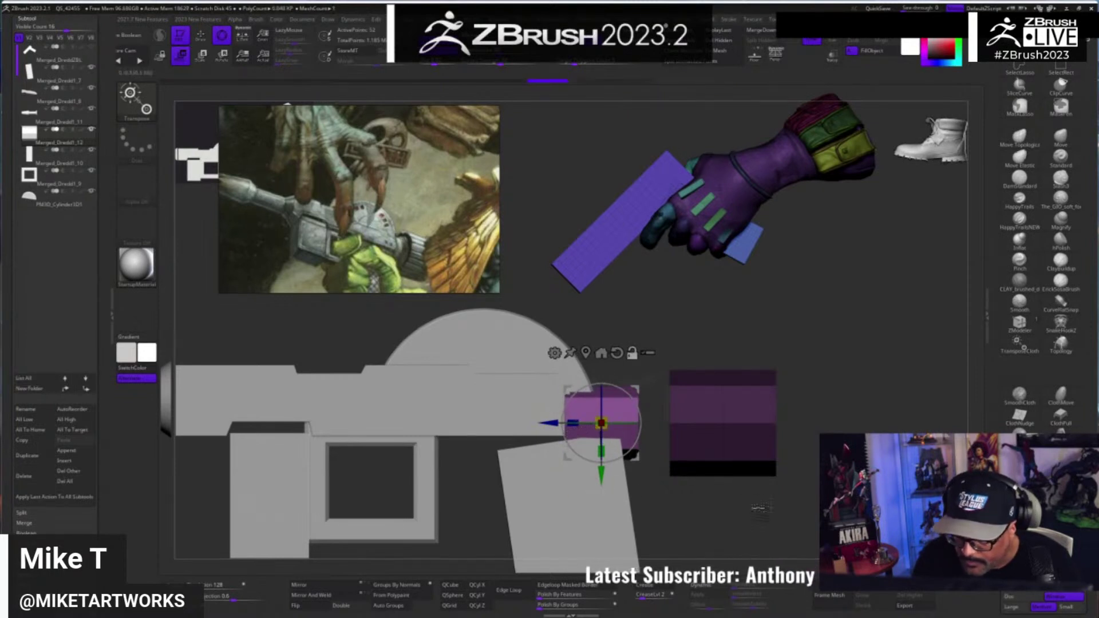
pyautogui.keyDown('ctrl'); pyautogui.moveTo(570, 418); pyautogui.dragTo(559, 435, button='right'); pyautogui.keyUp('ctrl')
pyautogui.moveTo(556, 425); pyautogui.dragTo(620, 425)
pyautogui.keyDown('ctrl'); pyautogui.moveTo(787, 486); pyautogui.dragTo(788, 524, button='right'); pyautogui.keyUp('ctrl')
# - Clear the mask and give the two cylinders separate polygroups with Auto Groups
pyautogui.press('q')
pyautogui.moveTo(680, 534)
pyautogui.mouseDown(button='right')
pyautogui.moveTo(710, 538)
pyautogui.moveTo(686, 540)
pyautogui.mouseUp(button='right')
pyautogui.moveTo(568, 312)
pyautogui.keyDown('ctrl'); pyautogui.mouseDown()
pyautogui.moveTo(608, 521)
pyautogui.moveTo(668, 522)
pyautogui.moveTo(612, 521)
pyautogui.moveTo(692, 558)
pyautogui.moveTo(690, 522)
pyautogui.moveTo(652, 523)
pyautogui.moveTo(599, 554)
pyautogui.mouseUp(); pyautogui.keyUp('ctrl')
pyautogui.hotkey('ctrl', 'shift', 'z')
pyautogui.moveTo(658, 535); pyautogui.dragTo(625, 514)
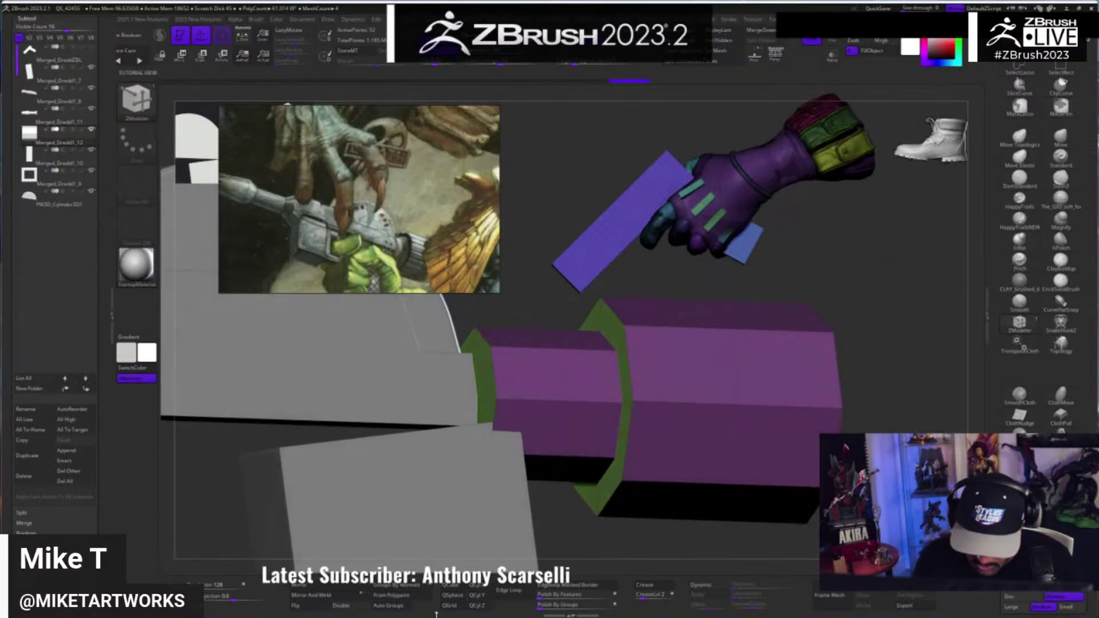
pyautogui.click(390, 606)
# - Mask the smaller cylinder and move the larger one away from it along its axis, leaving a gap
pyautogui.press('w')
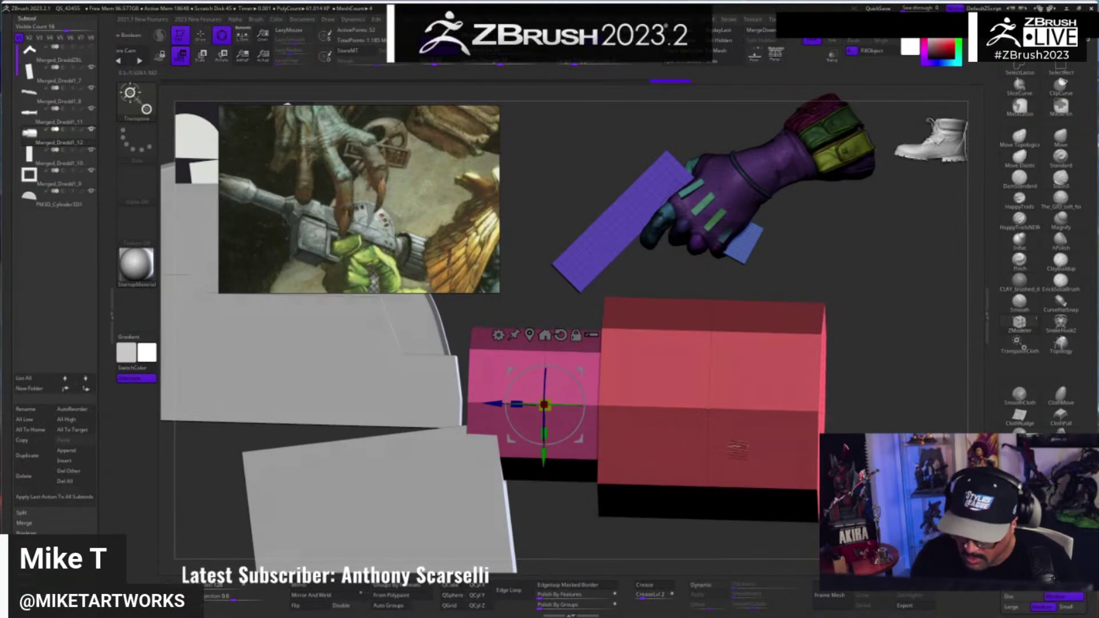
pyautogui.keyDown('ctrl'); pyautogui.click(732, 445); pyautogui.keyUp('ctrl')
pyautogui.moveTo(931, 413); pyautogui.dragTo(884, 422)
pyautogui.click(860, 407)
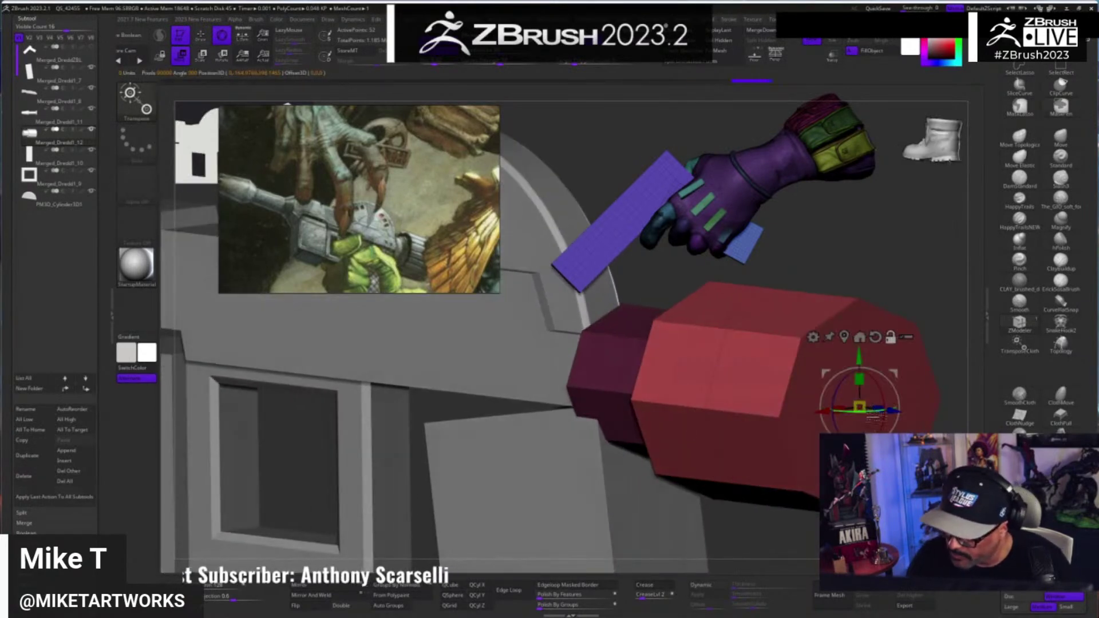
pyautogui.keyDown('shift'); pyautogui.moveTo(905, 246); pyautogui.dragTo(945, 246); pyautogui.keyUp('shift')
pyautogui.moveTo(912, 407); pyautogui.dragTo(959, 407)
pyautogui.moveTo(962, 492)
pyautogui.keyDown('alt'); pyautogui.mouseDown()
pyautogui.moveTo(792, 492)
pyautogui.moveTo(798, 540)
pyautogui.mouseUp(); pyautogui.keyUp('alt')
# - Delete the larger cylinder's middle edge loop with ZModeler and set the polygon action to Inset
pyautogui.press('q')
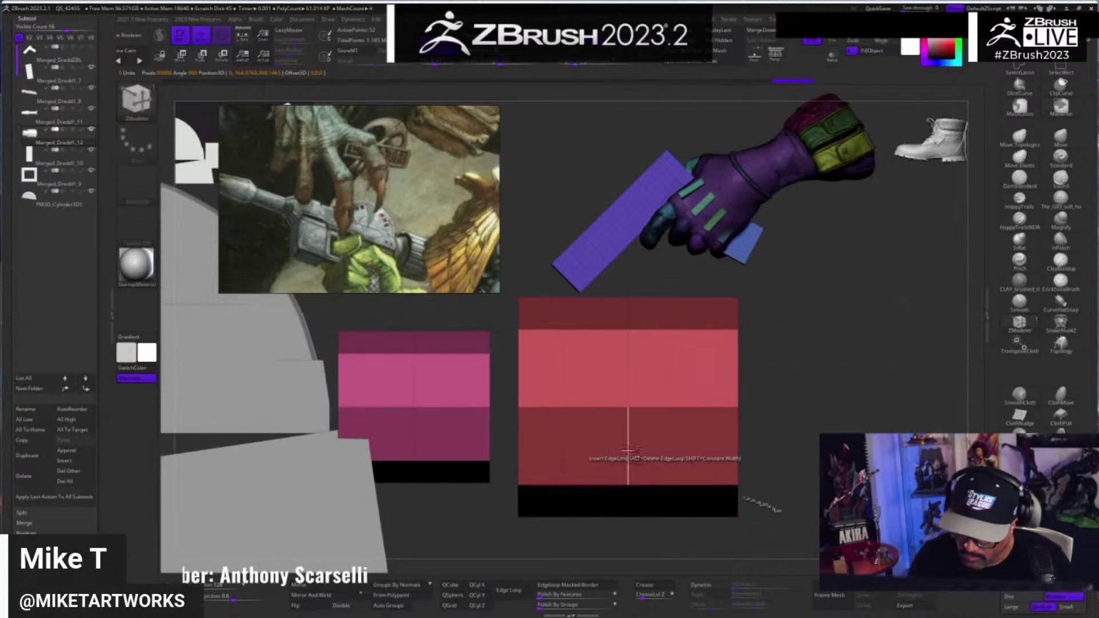
pyautogui.moveTo(829, 368); pyautogui.dragTo(761, 449)
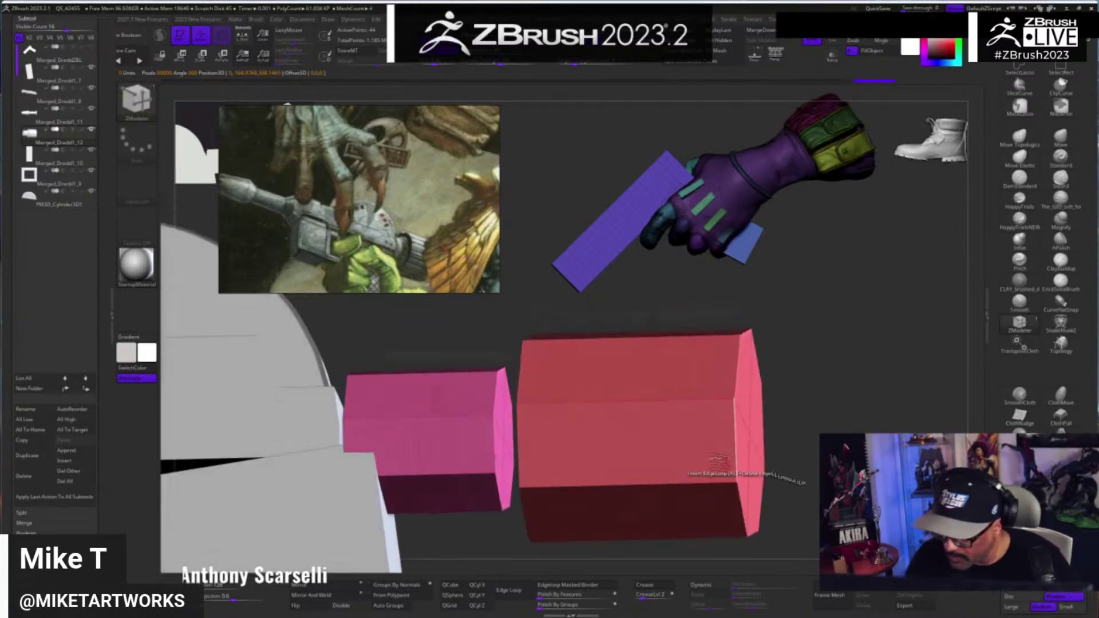
pyautogui.press('space')
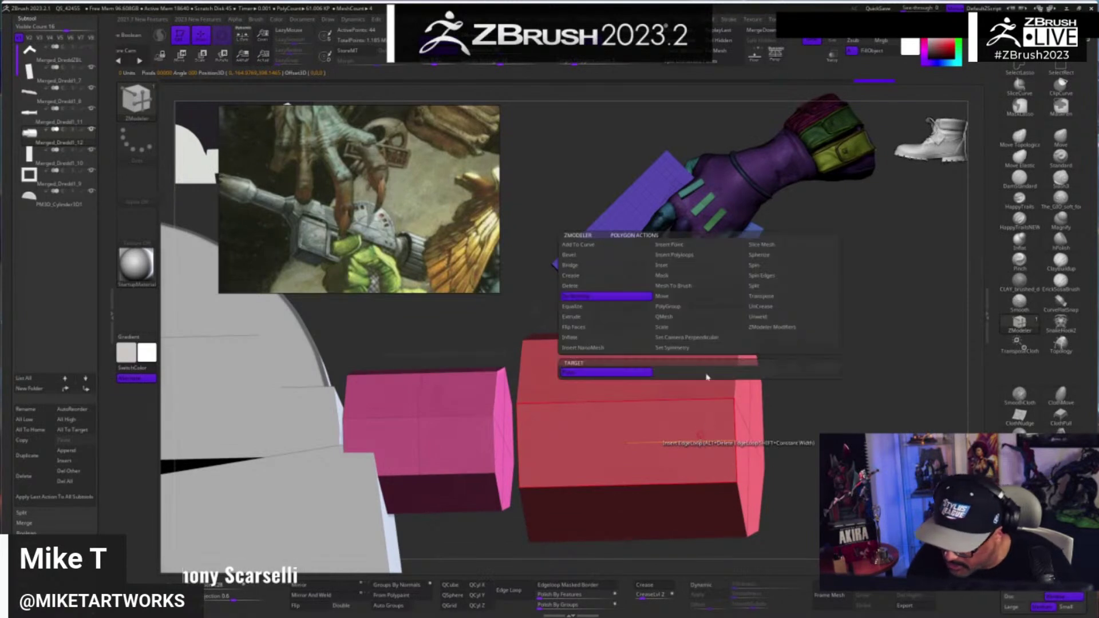
pyautogui.click(681, 266)
pyautogui.moveTo(847, 400); pyautogui.dragTo(888, 418)
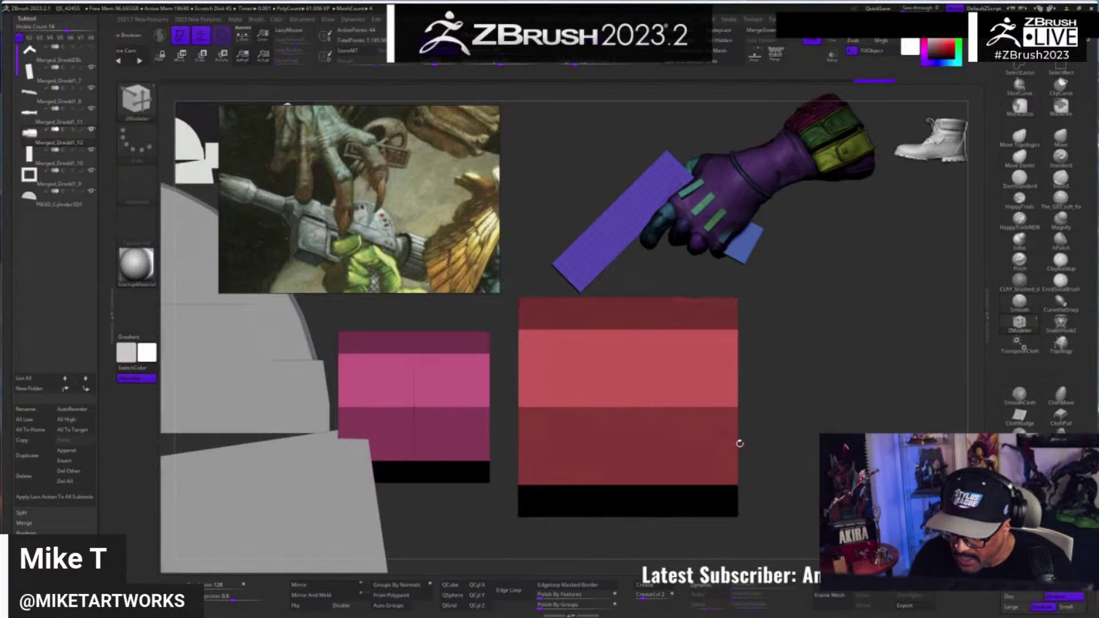
# - Try hiding parts of the two cylinders to isolate the larger one, and restore full visibility
pyautogui.moveTo(739, 445); pyautogui.dragTo(775, 405)
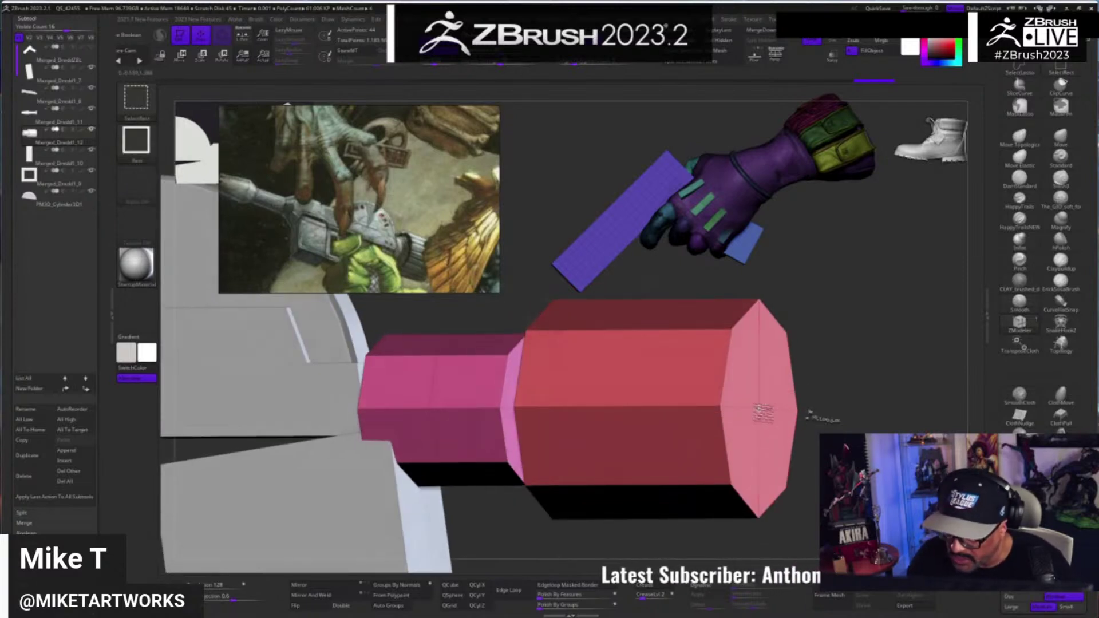
pyautogui.keyDown('shift'); pyautogui.moveTo(885, 424); pyautogui.dragTo(881, 424); pyautogui.keyUp('shift')
pyautogui.keyDown('ctrl'); pyautogui.keyDown('alt'); pyautogui.keyDown('shift'); pyautogui.moveTo(788, 273); pyautogui.dragTo(740, 547); pyautogui.keyUp('shift'); pyautogui.keyUp('alt'); pyautogui.keyUp('ctrl')
pyautogui.press('f')
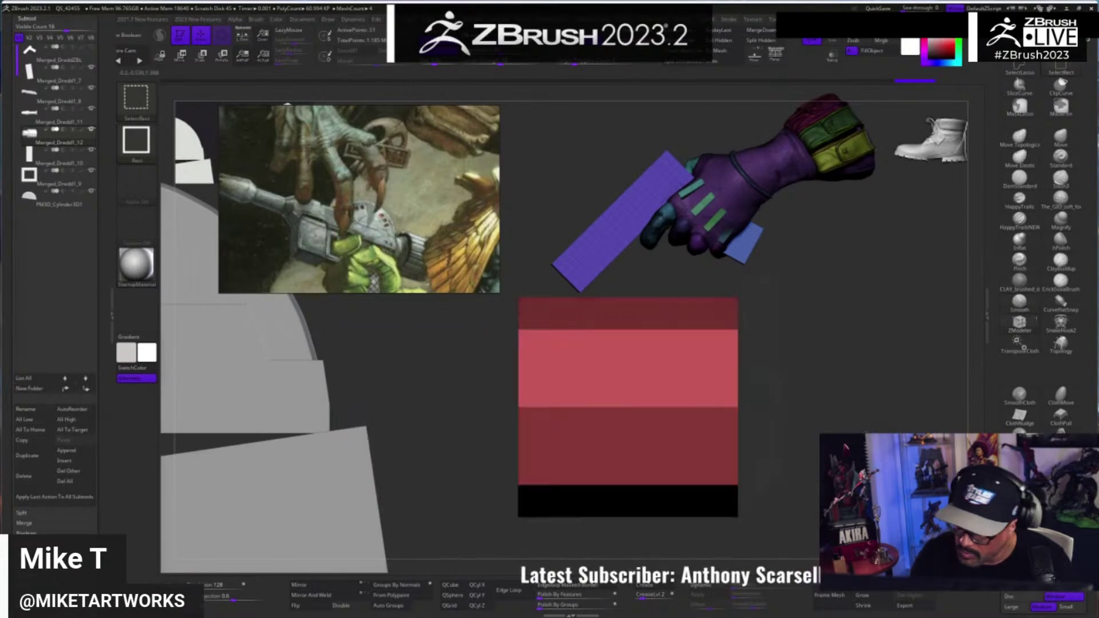
pyautogui.moveTo(517, 295); pyautogui.dragTo(825, 403)
pyautogui.hotkey('ctrl', 'shift')
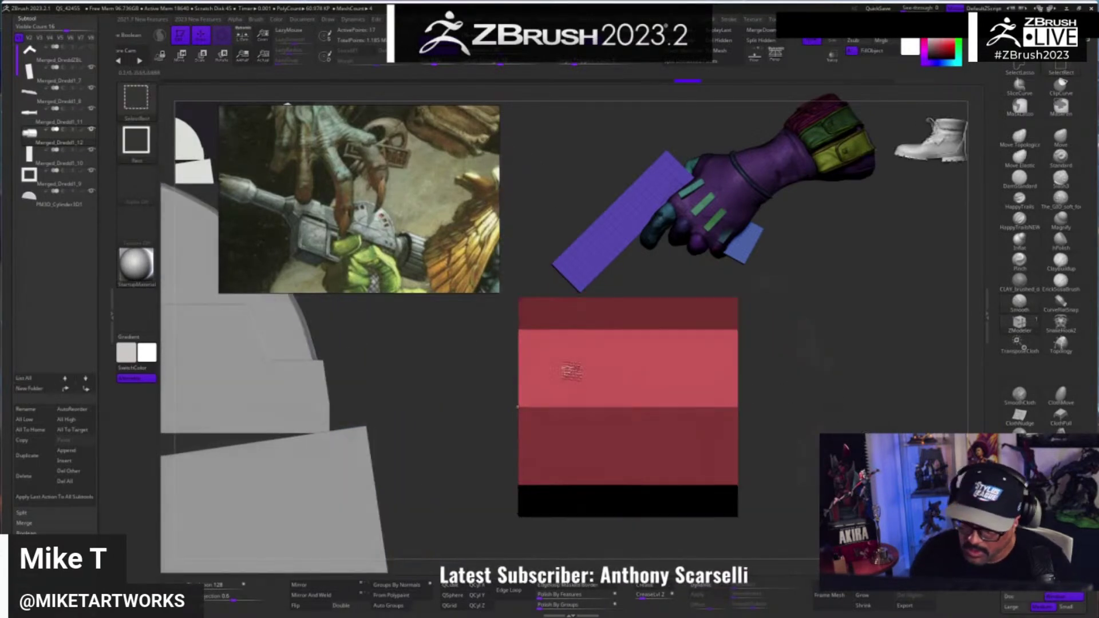
pyautogui.keyDown('ctrl'); pyautogui.keyDown('shift'); pyautogui.moveTo(501, 359); pyautogui.dragTo(739, 532); pyautogui.keyUp('shift'); pyautogui.keyUp('ctrl')
pyautogui.moveTo(664, 507)
pyautogui.mouseDown()
pyautogui.moveTo(787, 518)
pyautogui.moveTo(728, 501)
pyautogui.moveTo(647, 507)
pyautogui.moveTo(638, 527)
pyautogui.moveTo(650, 524)
pyautogui.moveTo(639, 524)
pyautogui.mouseUp()
pyautogui.keyDown('ctrl'); pyautogui.keyDown('shift'); pyautogui.click(647, 521); pyautogui.keyUp('shift'); pyautogui.keyUp('ctrl')
# - Try to delete the edges across the larger cylinder's end cap with ZModeler, and undo each attempt
pyautogui.keyDown('alt'); pyautogui.click(732, 398); pyautogui.keyUp('alt')
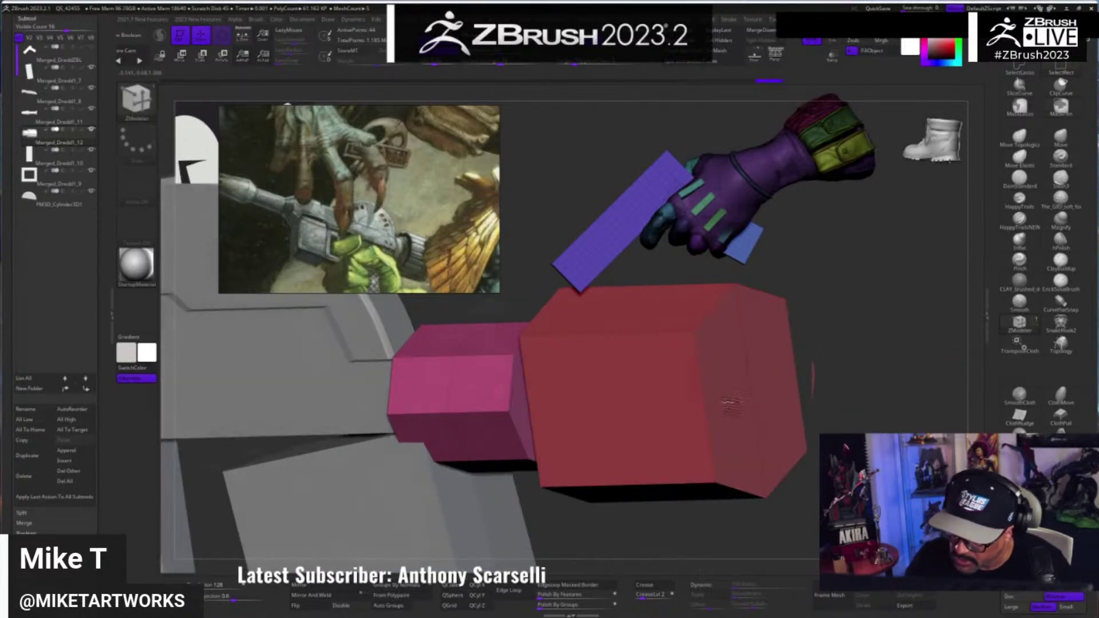
pyautogui.hotkey('ctrl', 'z')
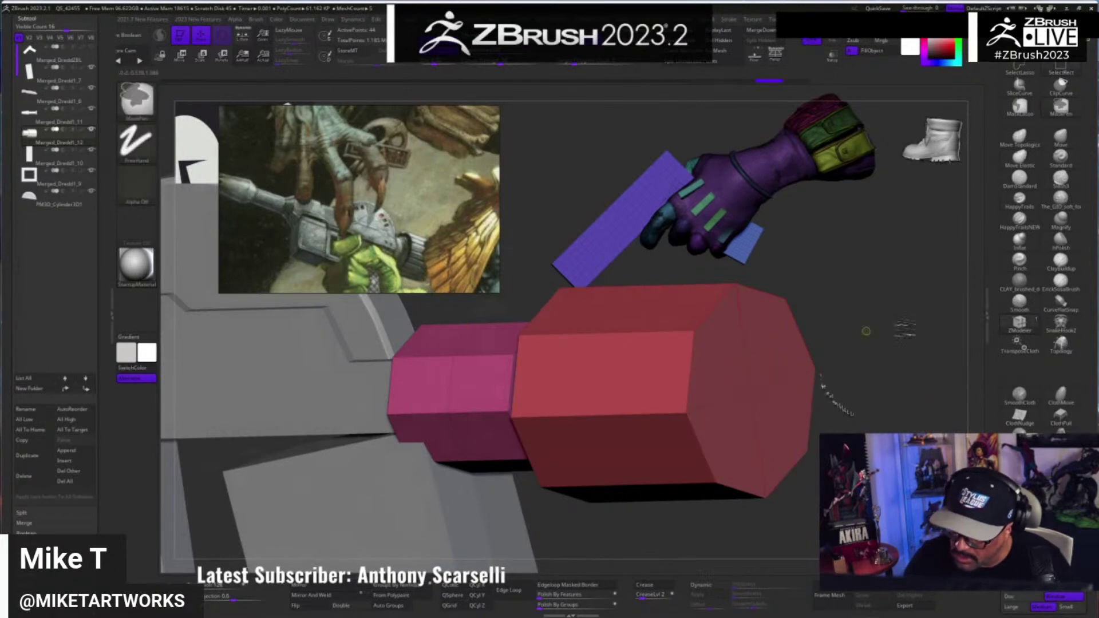
pyautogui.click(1021, 327)
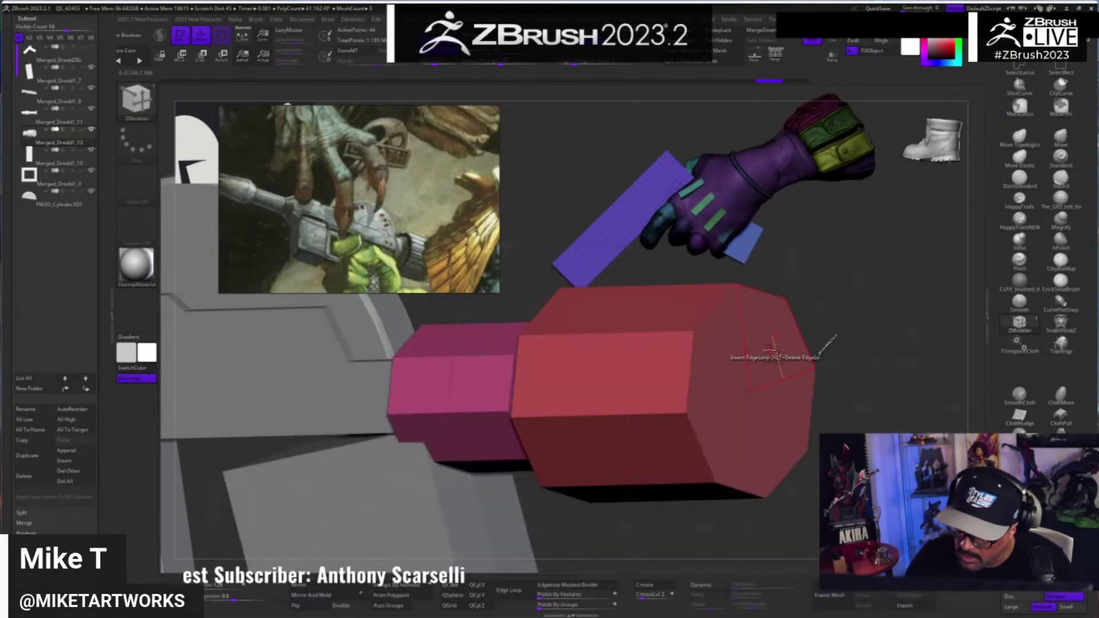
pyautogui.press('ctrl')
pyautogui.keyDown('alt'); pyautogui.click(788, 376); pyautogui.keyUp('alt')
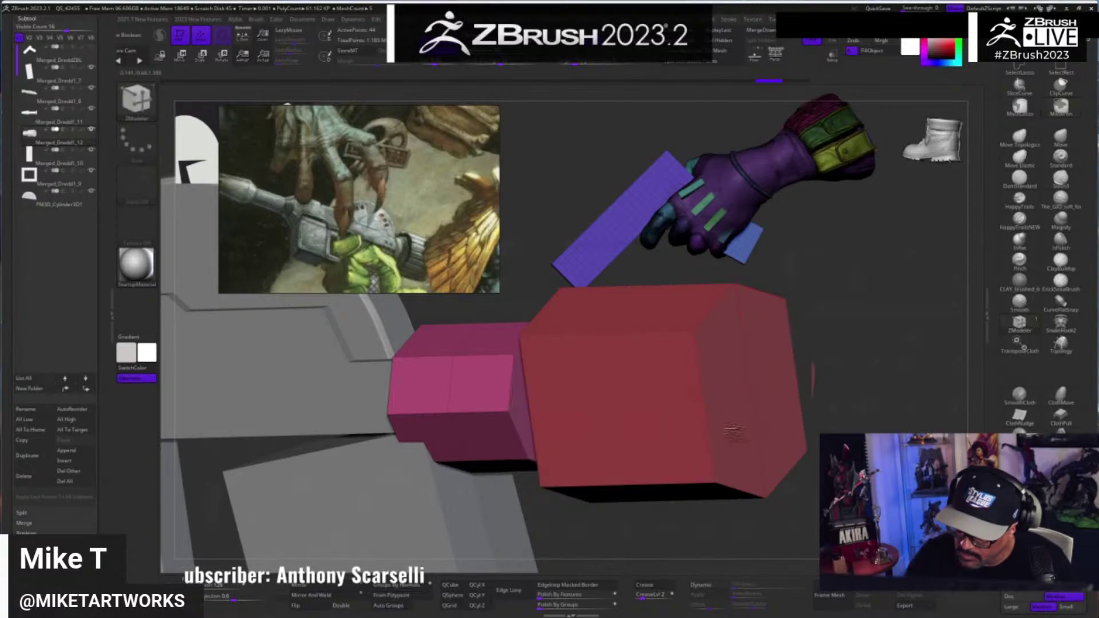
pyautogui.hotkey('ctrl', 'z')
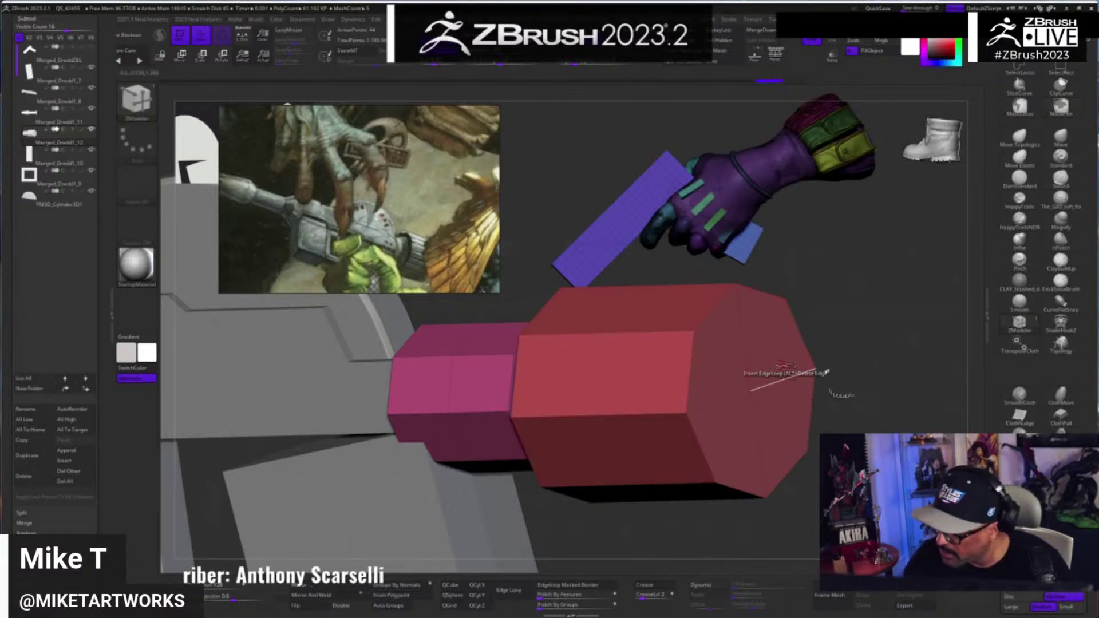
# - Place the transform gizmo on the larger cylinder's end cap, try masking around it, and clear the mask
pyautogui.click(1019, 329)
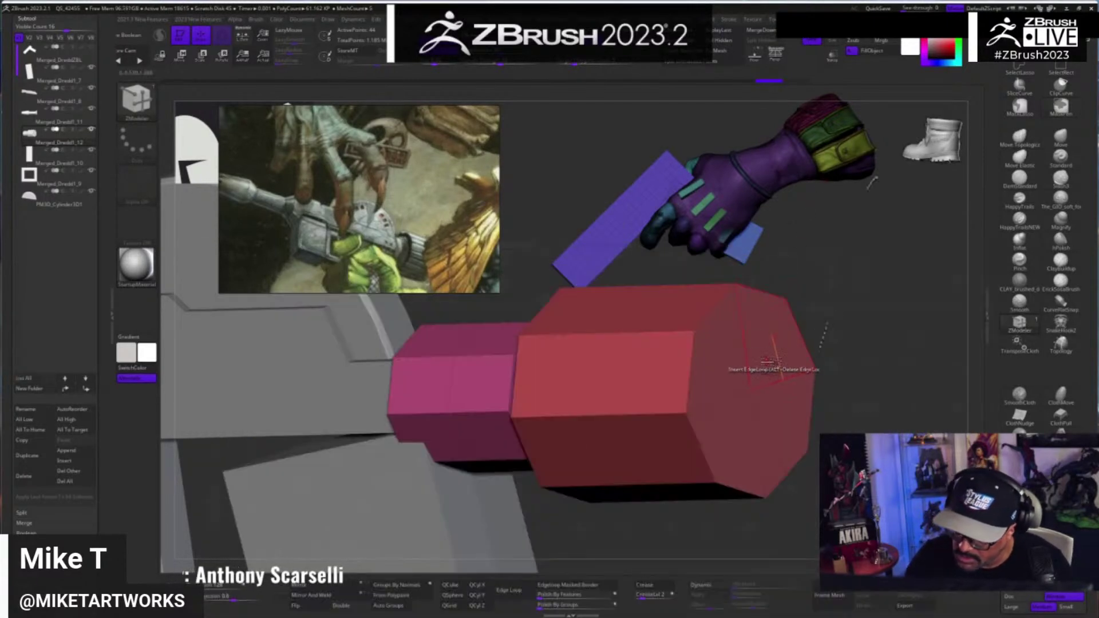
pyautogui.press('w')
pyautogui.click(779, 340)
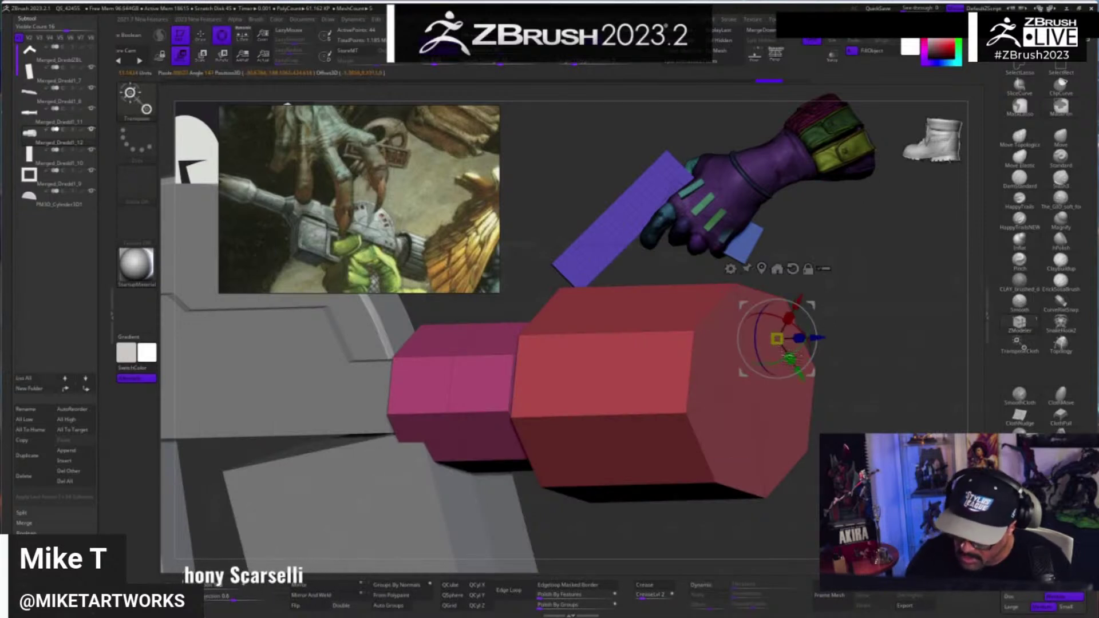
pyautogui.keyDown('ctrl'); pyautogui.click(788, 411); pyautogui.keyUp('ctrl')
pyautogui.keyDown('ctrl'); pyautogui.click(788, 412); pyautogui.keyUp('ctrl')
pyautogui.hotkey('ctrl', 'z')
pyautogui.keyDown('ctrl'); pyautogui.moveTo(843, 371); pyautogui.dragTo(881, 420); pyautogui.keyUp('ctrl')
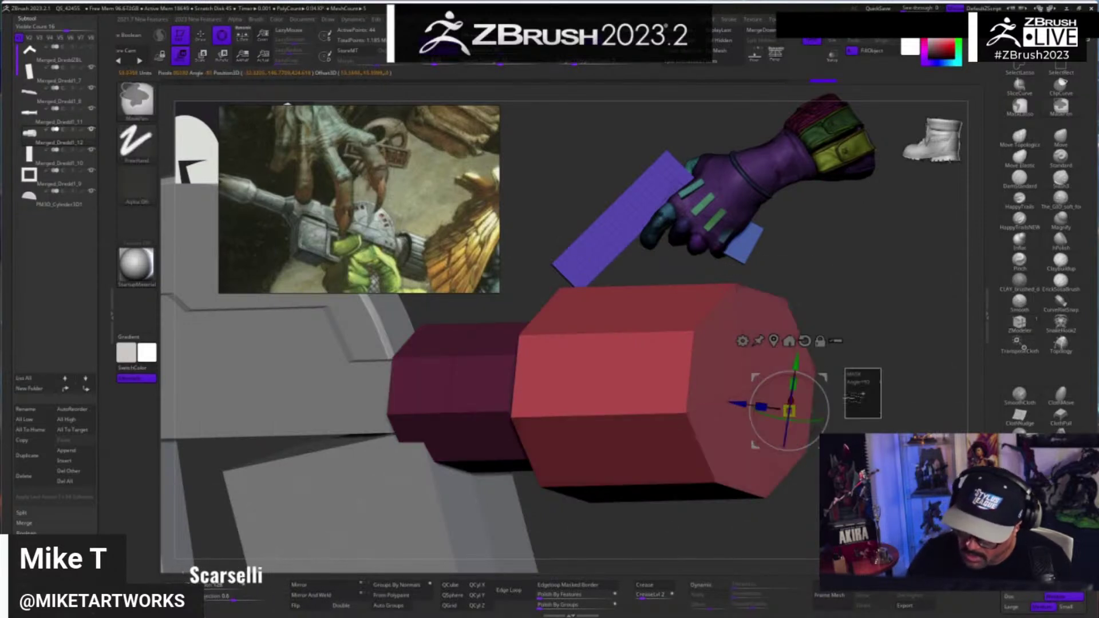
# - Retry ZModeler edits on the larger cylinder's end cap faces and undo them
pyautogui.press('q')
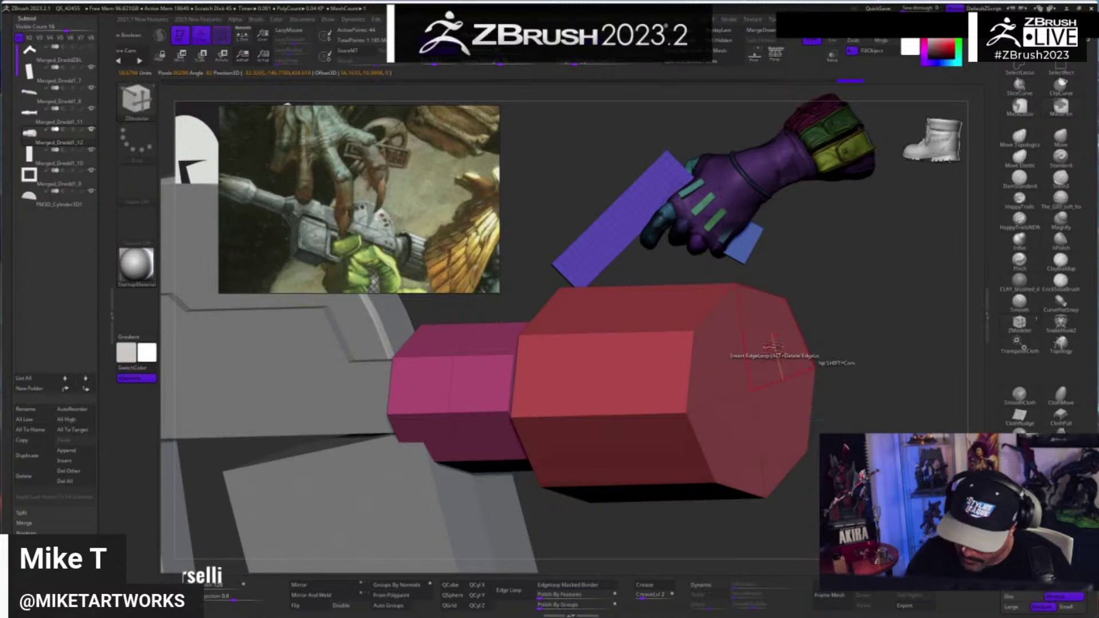
pyautogui.keyDown('alt'); pyautogui.click(774, 345); pyautogui.keyUp('alt')
pyautogui.hotkey('ctrl', 'z')
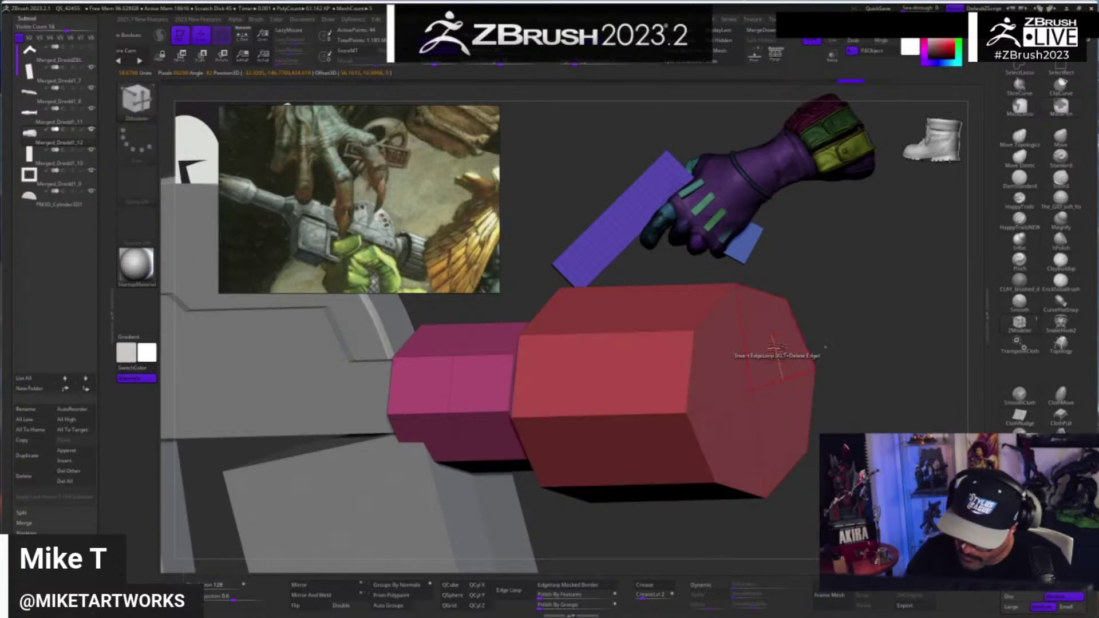
pyautogui.click(774, 342)
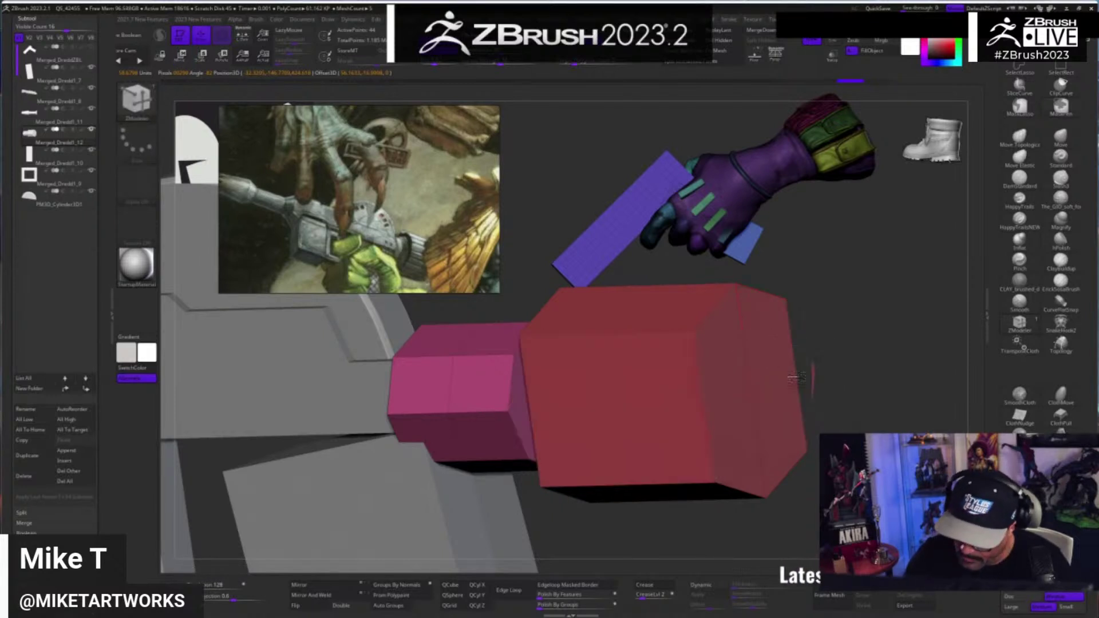
pyautogui.hotkey('ctrl', 'z')
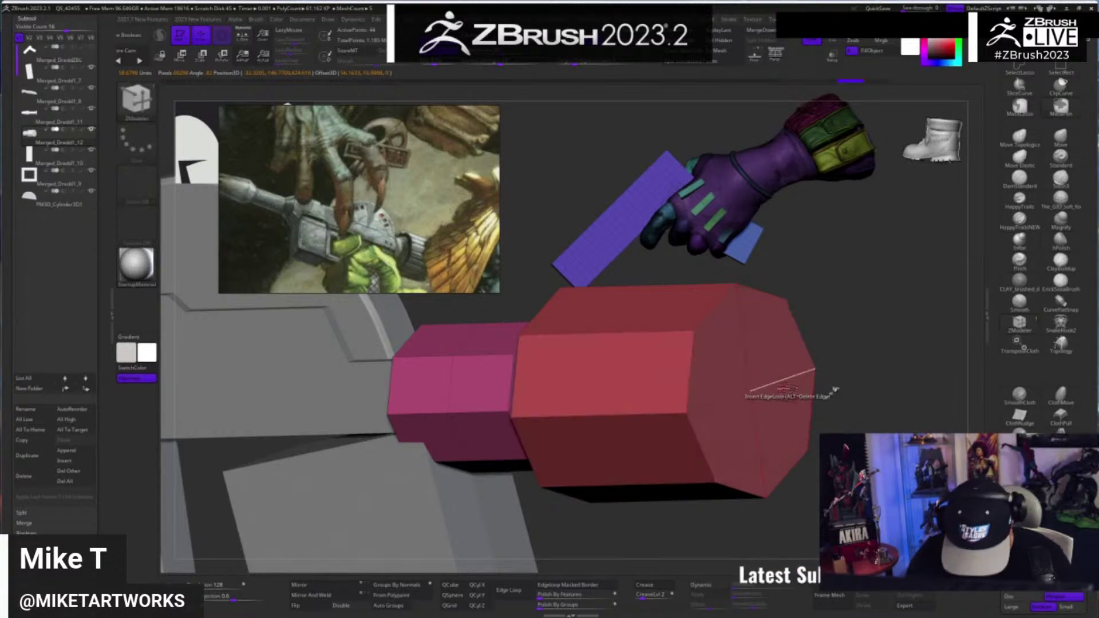
# - Try masking and repositioning the gizmo on the larger cylinder's end cap again, and return to the ZModeler brush
pyautogui.press('ctrl')
pyautogui.press('w')
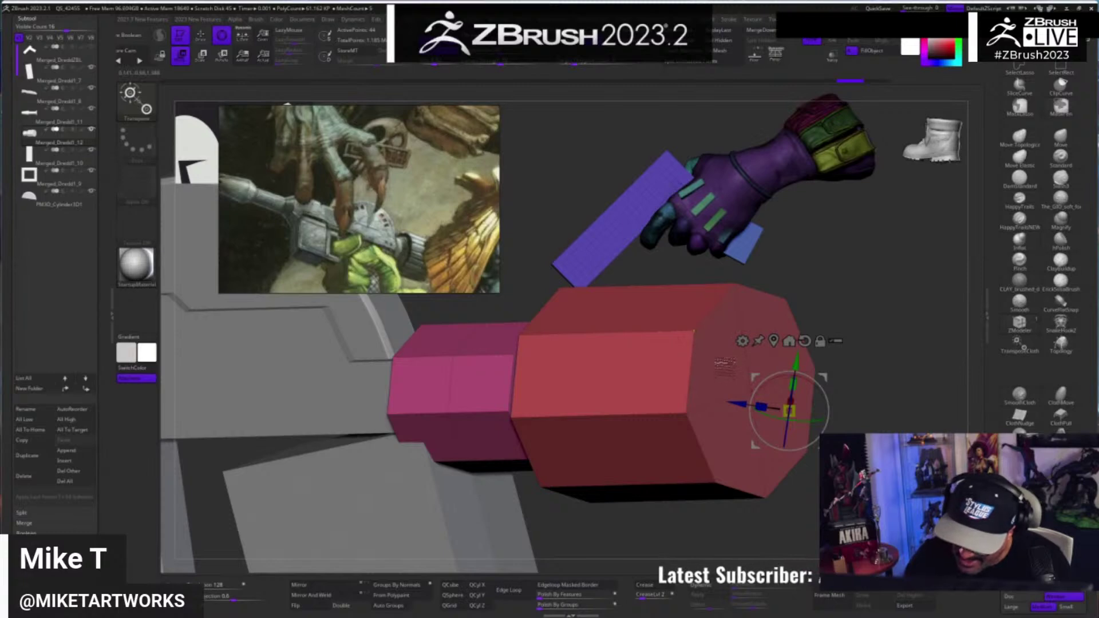
pyautogui.keyDown('ctrl'); pyautogui.moveTo(720, 362); pyautogui.dragTo(716, 388); pyautogui.keyUp('ctrl')
pyautogui.keyDown('ctrl'); pyautogui.moveTo(857, 312); pyautogui.dragTo(885, 341); pyautogui.keyUp('ctrl')
pyautogui.keyDown('ctrl'); pyautogui.moveTo(777, 345); pyautogui.dragTo(801, 369); pyautogui.keyUp('ctrl')
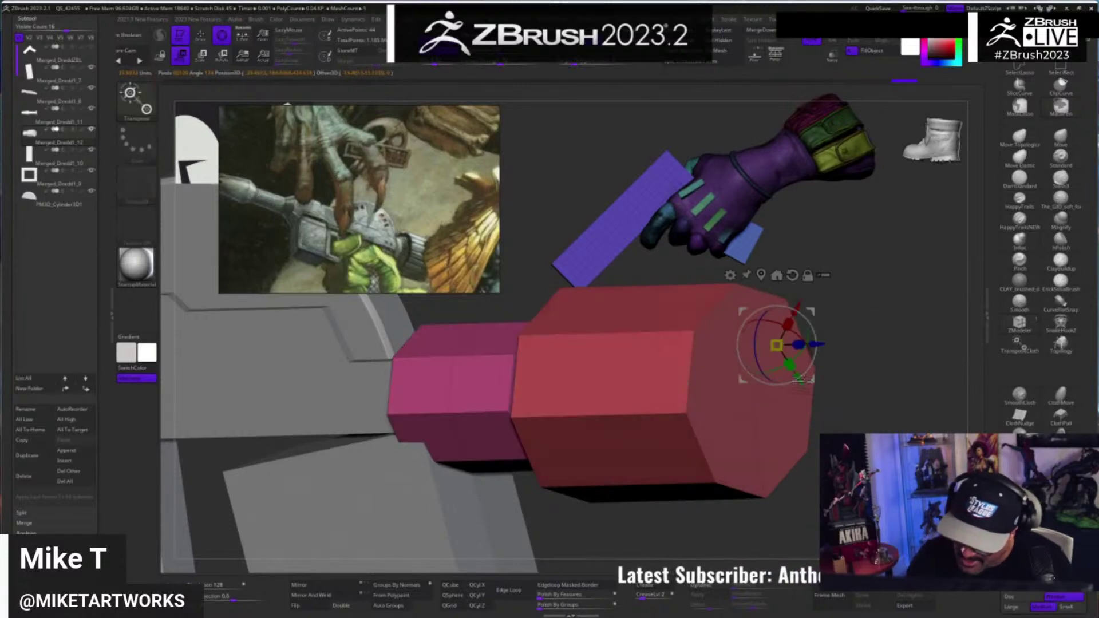
pyautogui.click(1019, 324)
pyautogui.click(1021, 330)
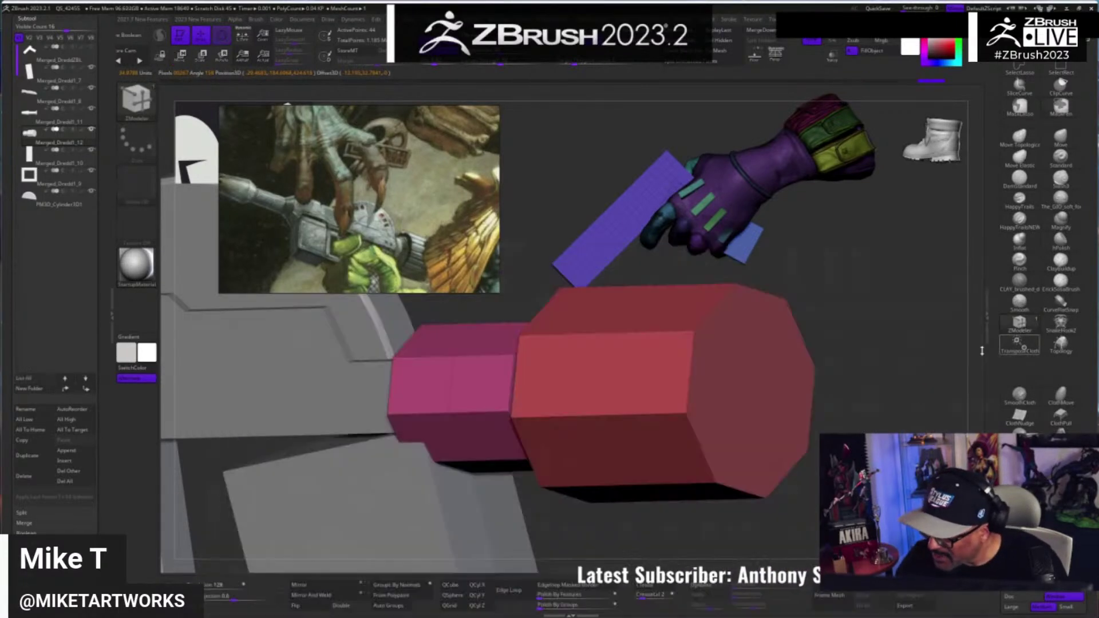
# - Delete the polygons of the larger cylinder's outer end cap with ZModeler
pyautogui.moveTo(896, 301); pyautogui.dragTo(922, 315)
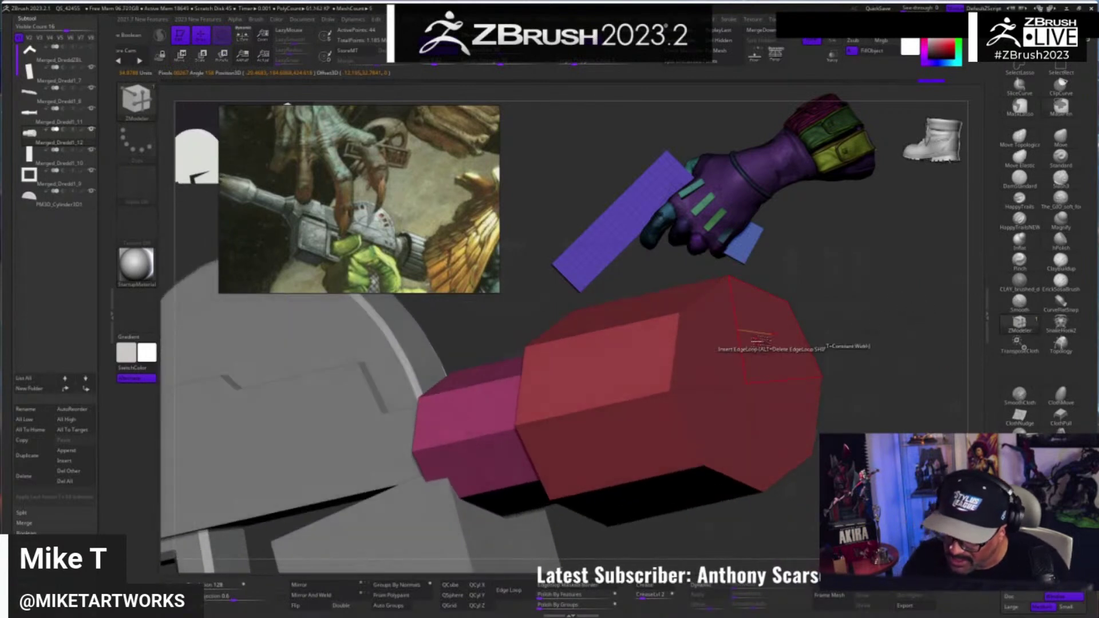
pyautogui.press('space')
pyautogui.click(640, 288)
pyautogui.click(790, 351)
pyautogui.click(780, 410)
pyautogui.click(735, 425)
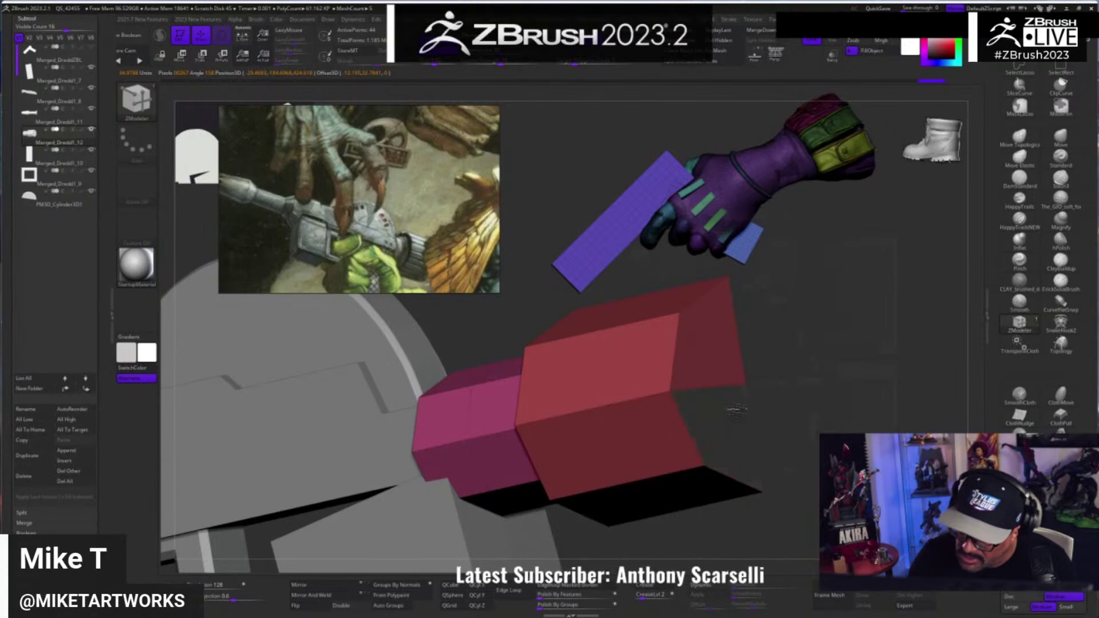
# - Delete the polygons of the larger cylinder's end cap that faces the smaller cylinder
pyautogui.moveTo(735, 424); pyautogui.dragTo(641, 374)
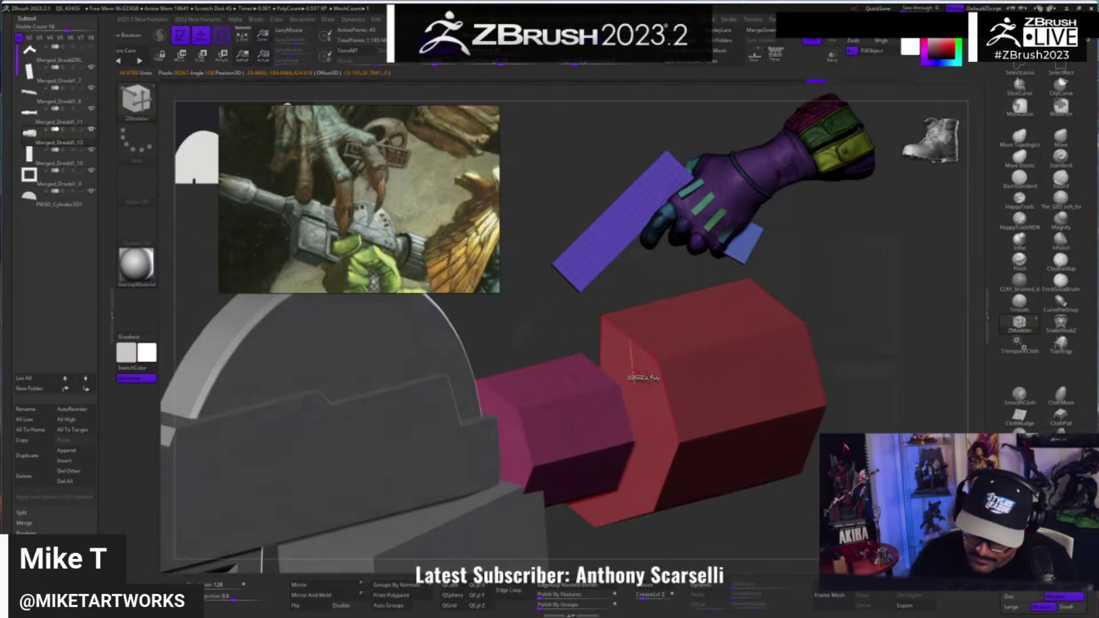
pyautogui.click(633, 369)
pyautogui.click(646, 480)
pyautogui.click(587, 510)
# - Insert three evenly spaced lengthwise edge loops across one side face of the larger cylinder, using ZModeler's Insert Multiple EdgeLoops
pyautogui.moveTo(716, 527); pyautogui.dragTo(647, 527)
pyautogui.moveTo(518, 332)
pyautogui.mouseDown()
pyautogui.moveTo(538, 344)
pyautogui.moveTo(504, 326)
pyautogui.moveTo(544, 337)
pyautogui.moveTo(517, 332)
pyautogui.mouseUp()
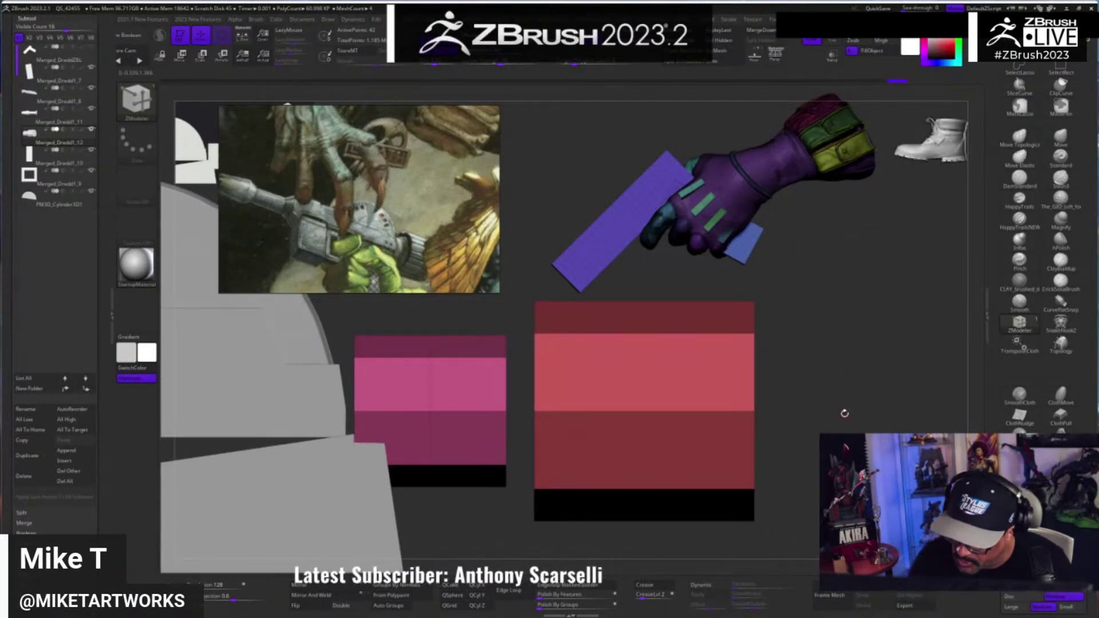
pyautogui.moveTo(518, 314)
pyautogui.mouseDown()
pyautogui.moveTo(458, 314)
pyautogui.moveTo(519, 314)
pyautogui.mouseUp()
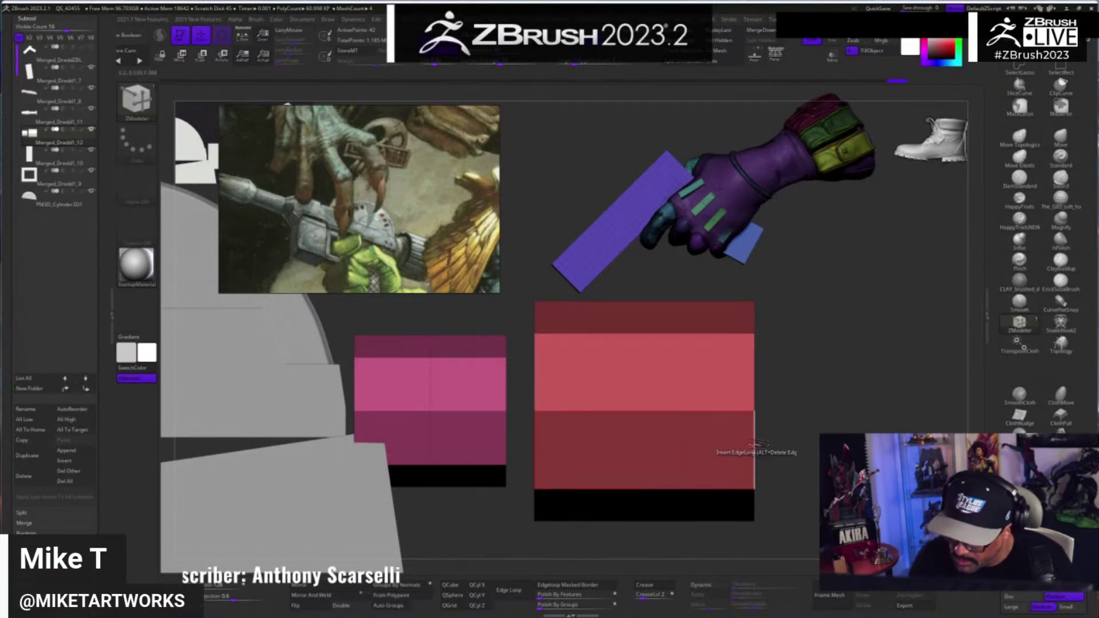
pyautogui.press('space')
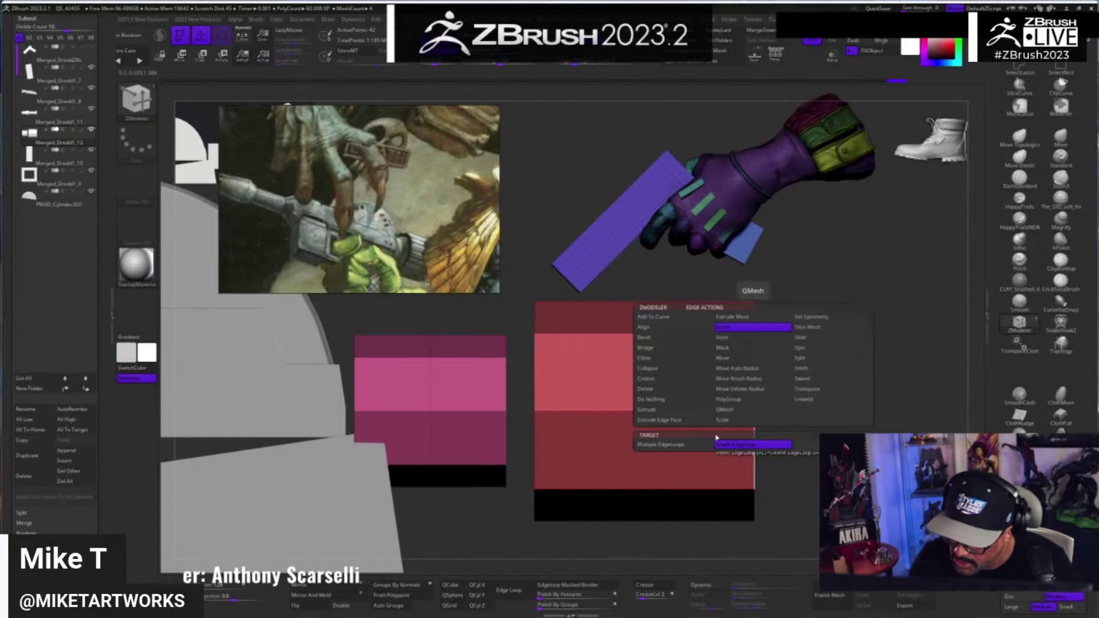
pyautogui.click(755, 438)
pyautogui.moveTo(759, 436); pyautogui.dragTo(762, 438)
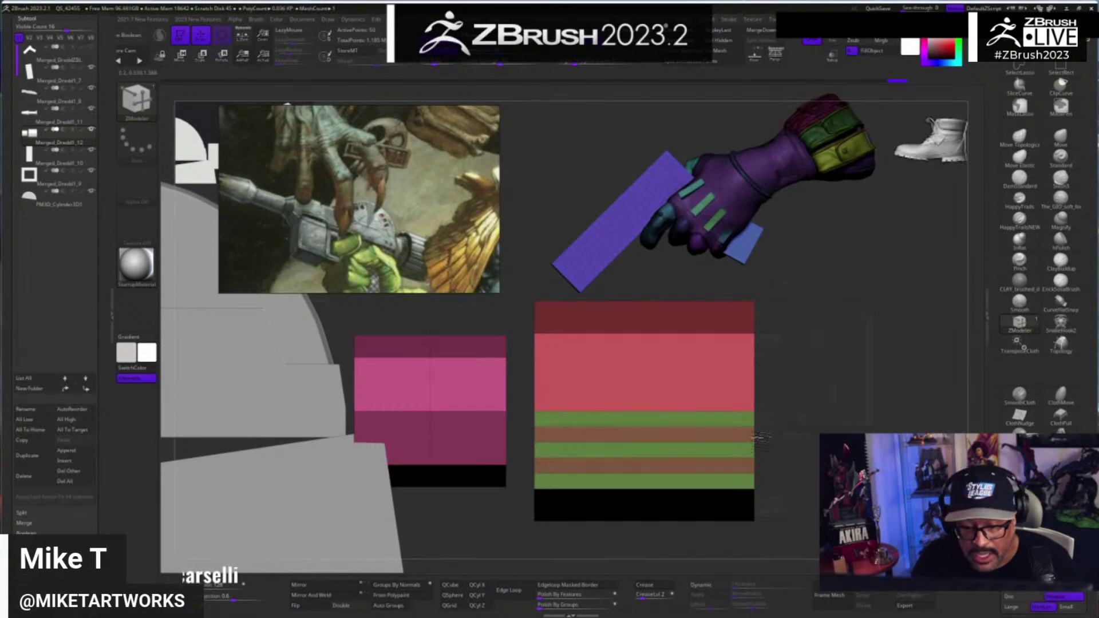
pyautogui.moveTo(761, 437); pyautogui.dragTo(761, 439)
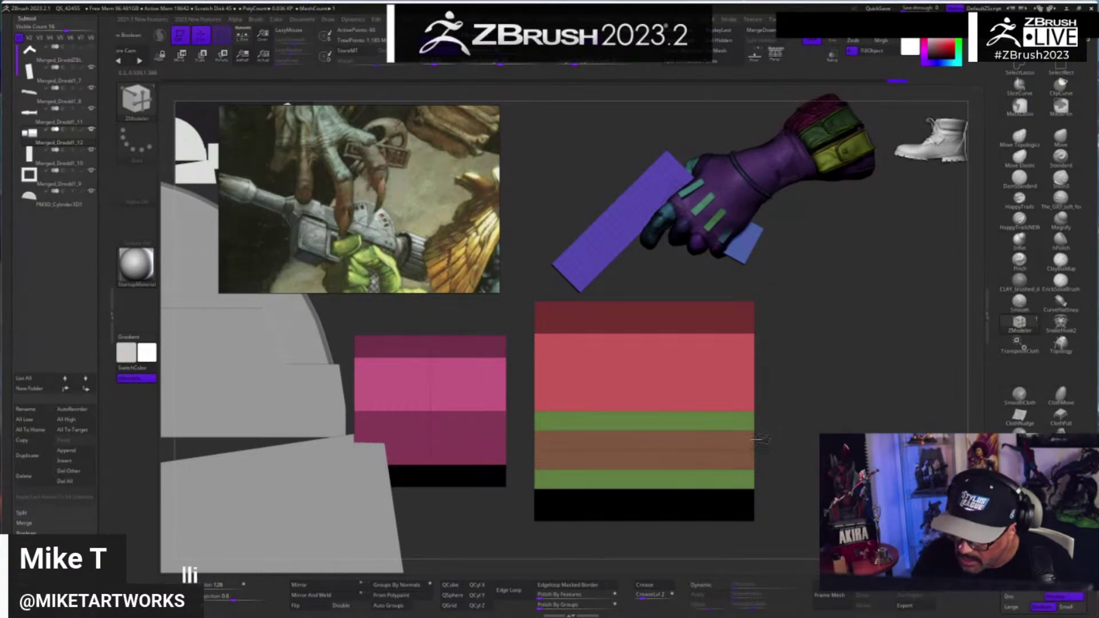
# - Repeat the multiple edge loop insertion on the remaining side faces around the larger cylinder
pyautogui.click(754, 372)
pyautogui.moveTo(845, 387); pyautogui.dragTo(701, 475)
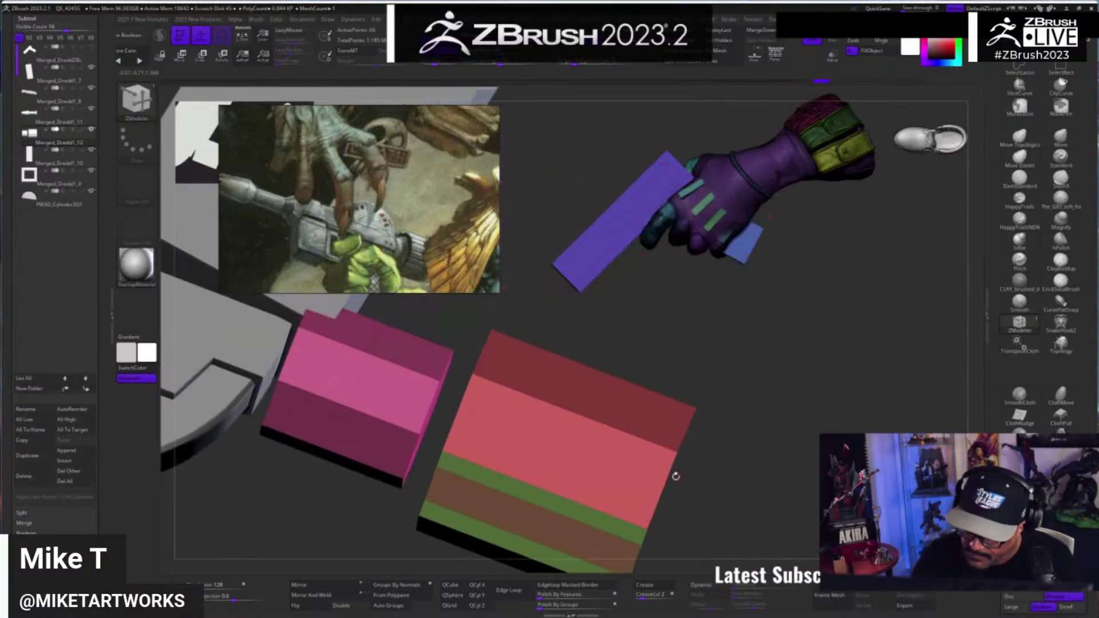
pyautogui.click(666, 486)
pyautogui.moveTo(793, 488); pyautogui.dragTo(693, 445)
pyautogui.click(698, 422)
pyautogui.moveTo(788, 424); pyautogui.dragTo(824, 339)
pyautogui.moveTo(795, 443); pyautogui.dragTo(707, 555)
pyautogui.keyDown('shift'); pyautogui.moveTo(825, 504); pyautogui.dragTo(855, 403); pyautogui.keyUp('shift')
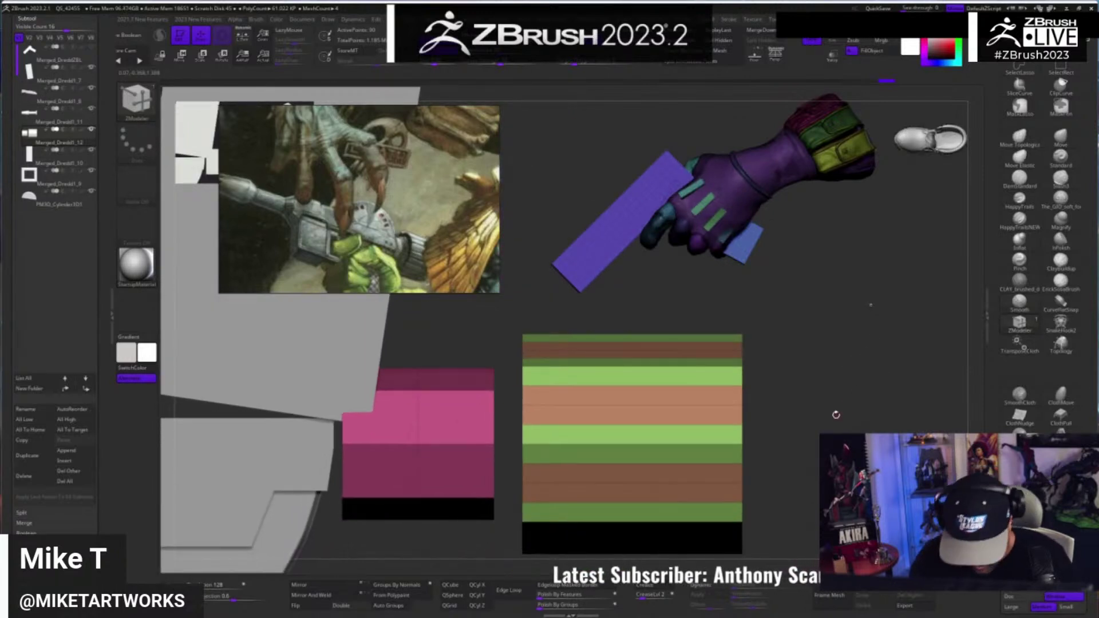
# - Put both cylinders in one polygroup and start deleting the larger cylinder's original corner edges and mid-face loops
pyautogui.hotkey('ctrl', 'w')
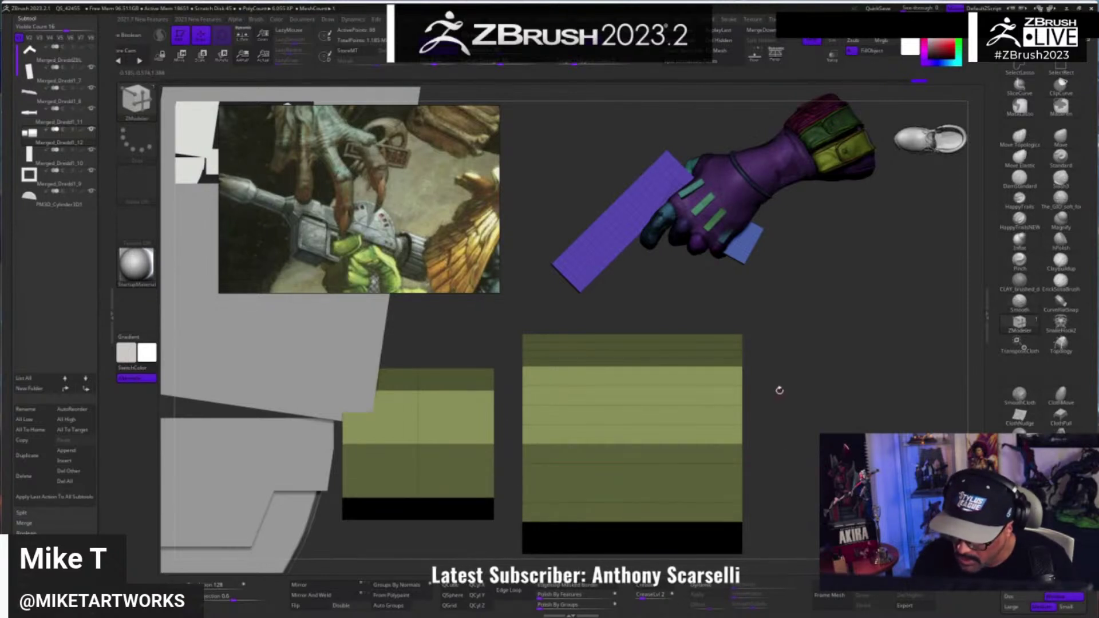
pyautogui.keyDown('alt'); pyautogui.click(726, 444); pyautogui.keyUp('alt')
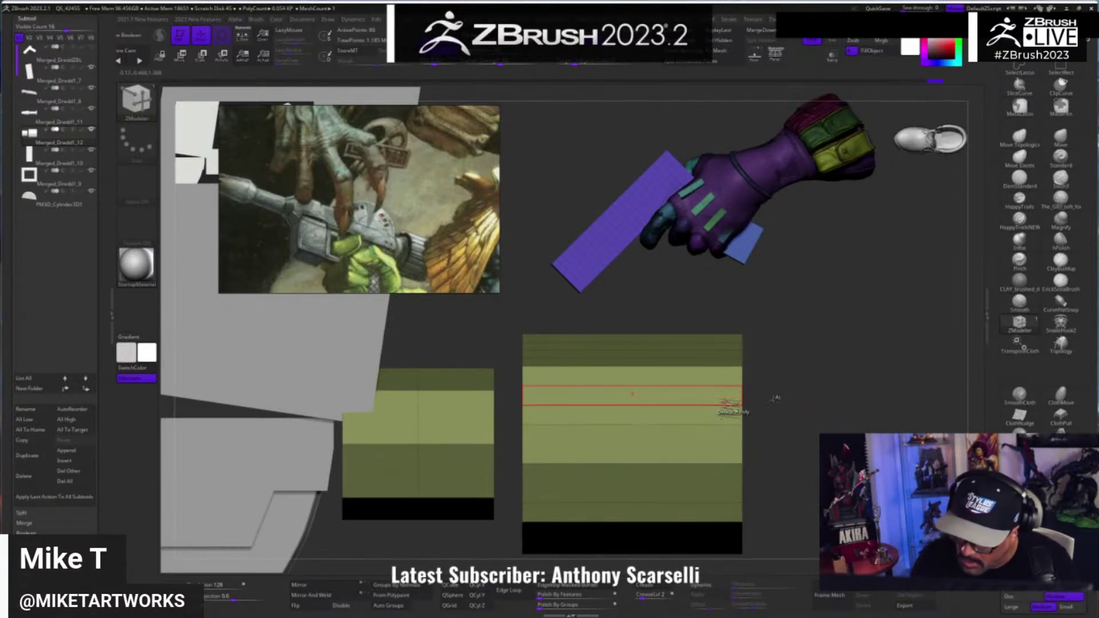
pyautogui.keyDown('alt'); pyautogui.click(732, 414); pyautogui.keyUp('alt')
pyautogui.keyDown('alt'); pyautogui.click(727, 406); pyautogui.keyUp('alt')
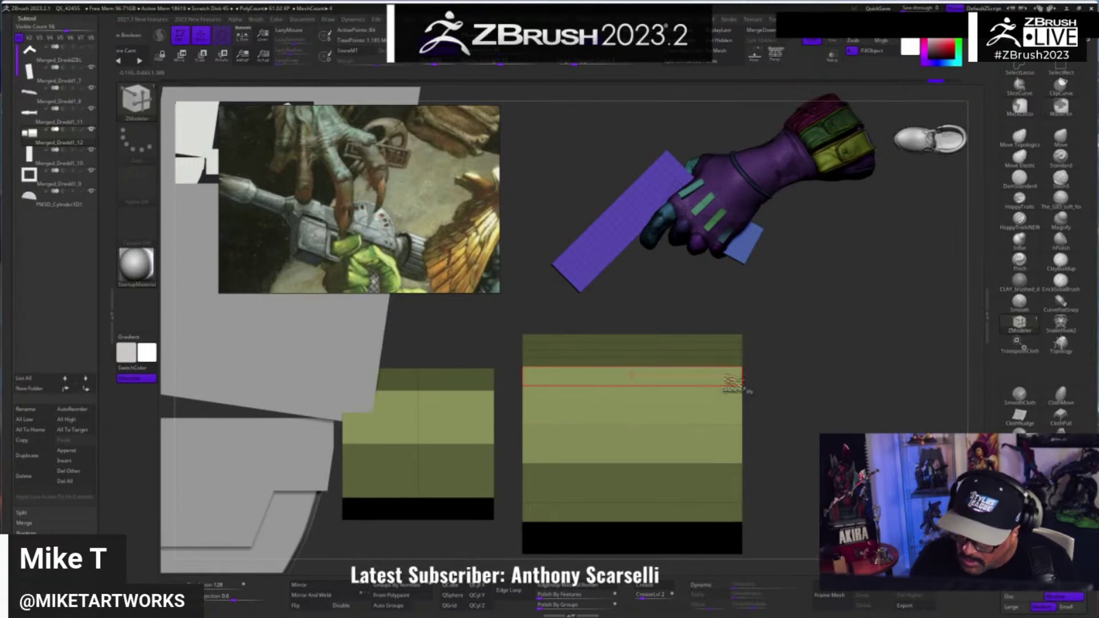
pyautogui.keyDown('alt'); pyautogui.click(735, 368); pyautogui.keyUp('alt')
pyautogui.moveTo(822, 375); pyautogui.dragTo(729, 502)
pyautogui.click(689, 508)
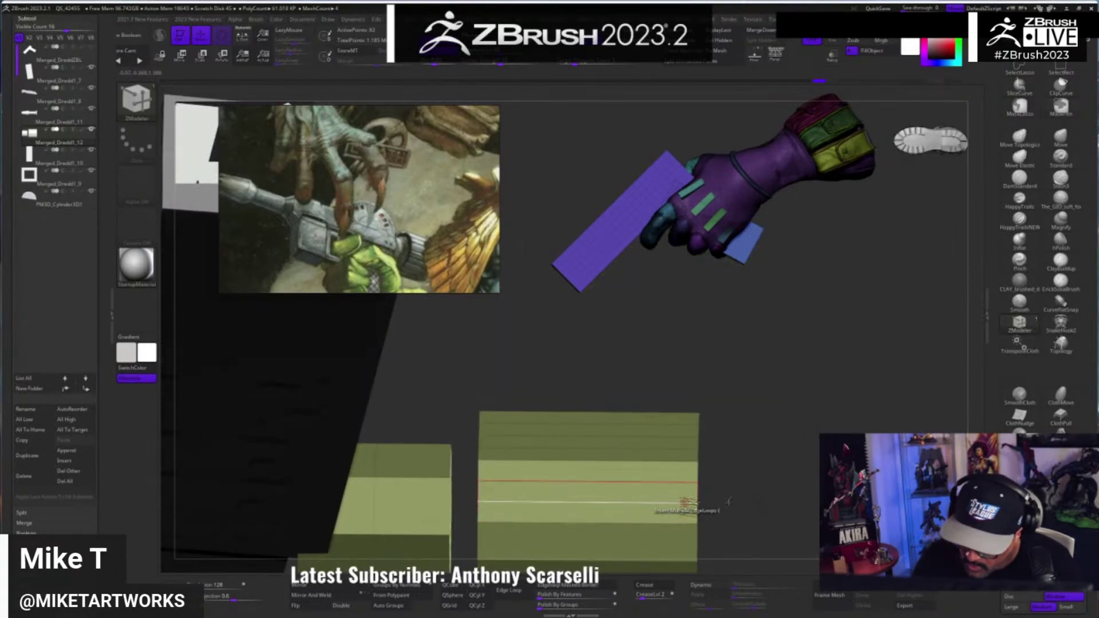
pyautogui.click(689, 469)
pyautogui.moveTo(705, 452); pyautogui.dragTo(726, 515)
pyautogui.click(712, 401)
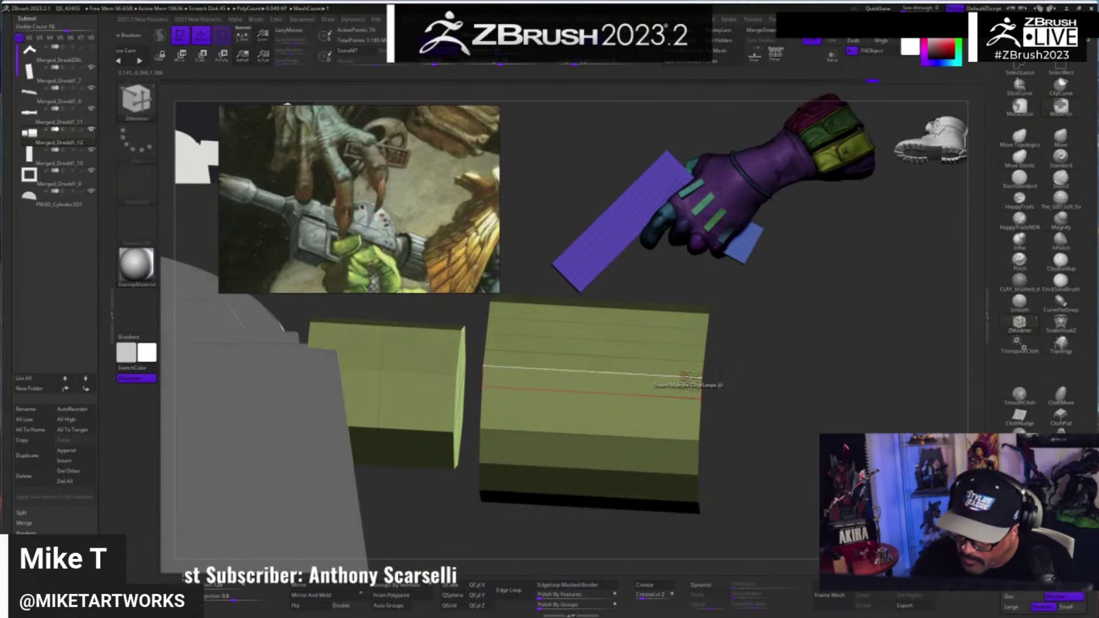
# - Delete the remaining corner edges and mid-face loops around the larger cylinder to leave evenly sized side faces
pyautogui.keyDown('alt'); pyautogui.click(689, 378); pyautogui.keyUp('alt')
pyautogui.moveTo(790, 361); pyautogui.dragTo(700, 453)
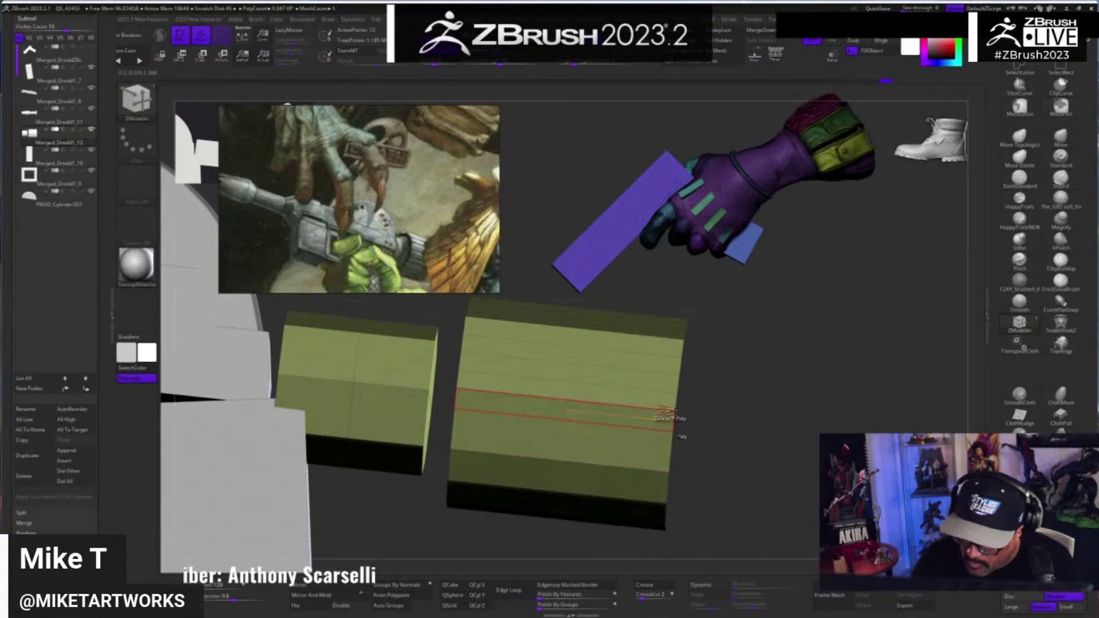
pyautogui.click(667, 413)
pyautogui.keyDown('alt'); pyautogui.click(663, 410); pyautogui.keyUp('alt')
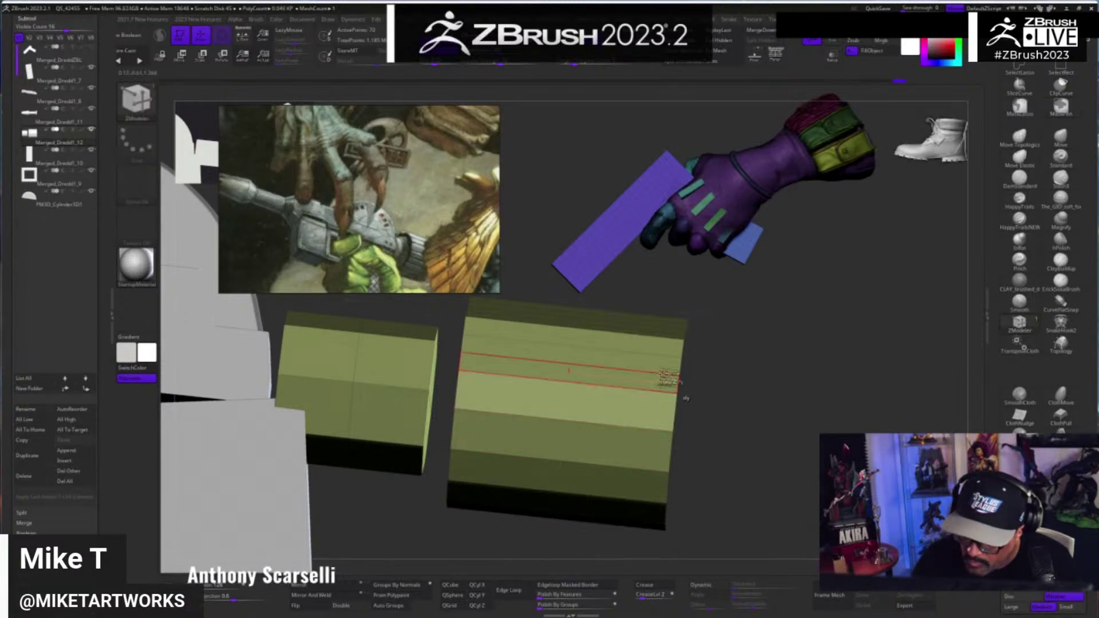
pyautogui.keyDown('alt'); pyautogui.click(672, 375); pyautogui.keyUp('alt')
pyautogui.keyDown('alt'); pyautogui.click(674, 347); pyautogui.keyUp('alt')
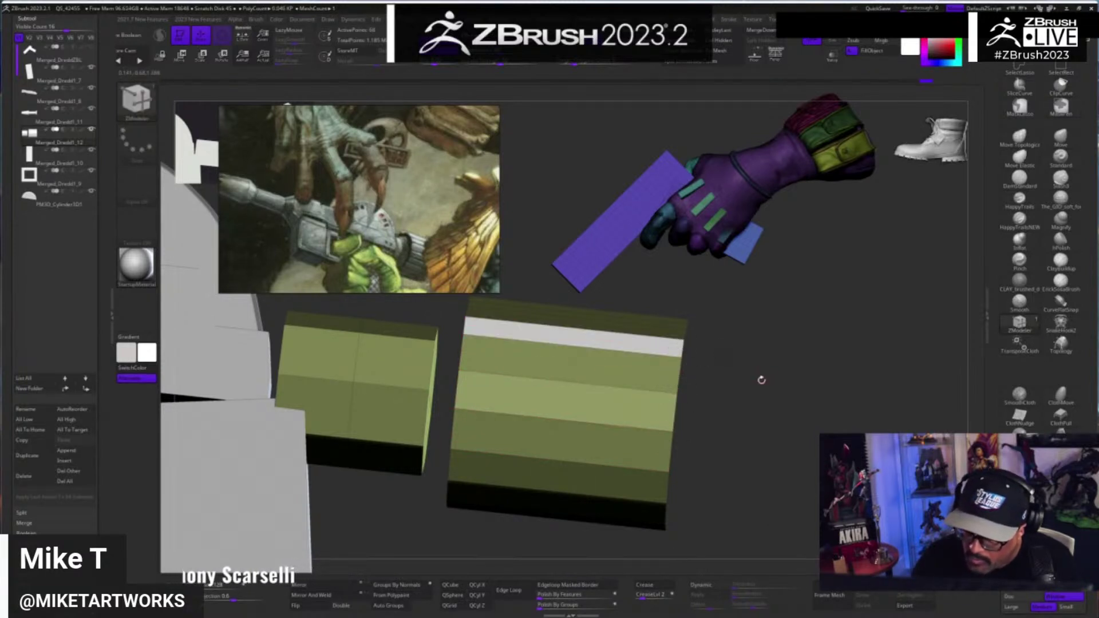
pyautogui.moveTo(761, 381); pyautogui.dragTo(772, 430)
pyautogui.keyDown('alt'); pyautogui.click(677, 343); pyautogui.keyUp('alt')
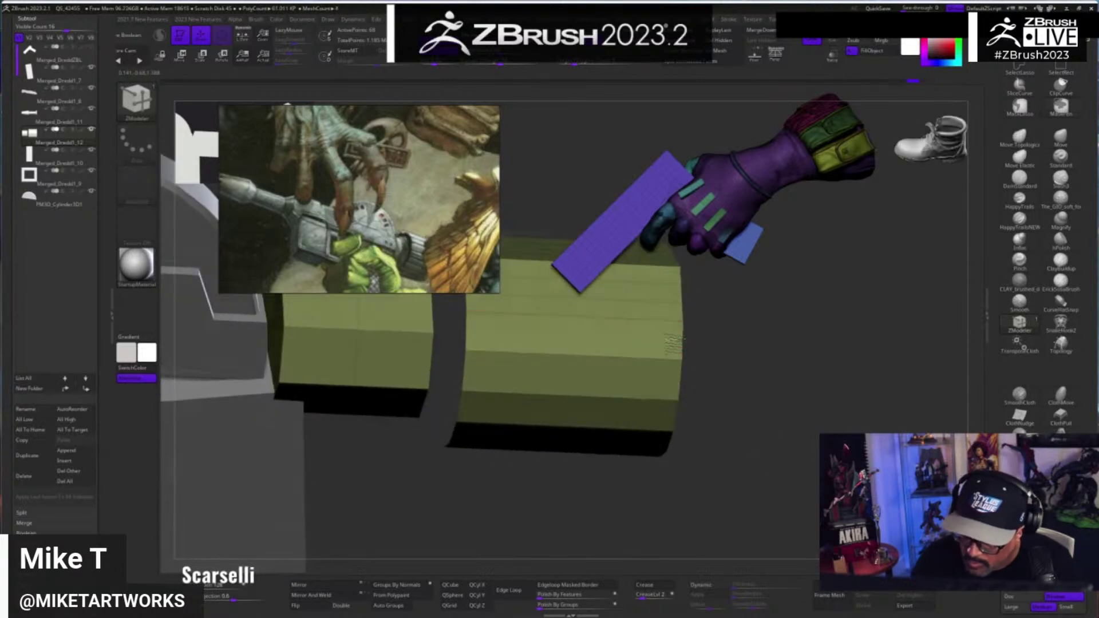
pyautogui.moveTo(768, 350); pyautogui.dragTo(682, 475)
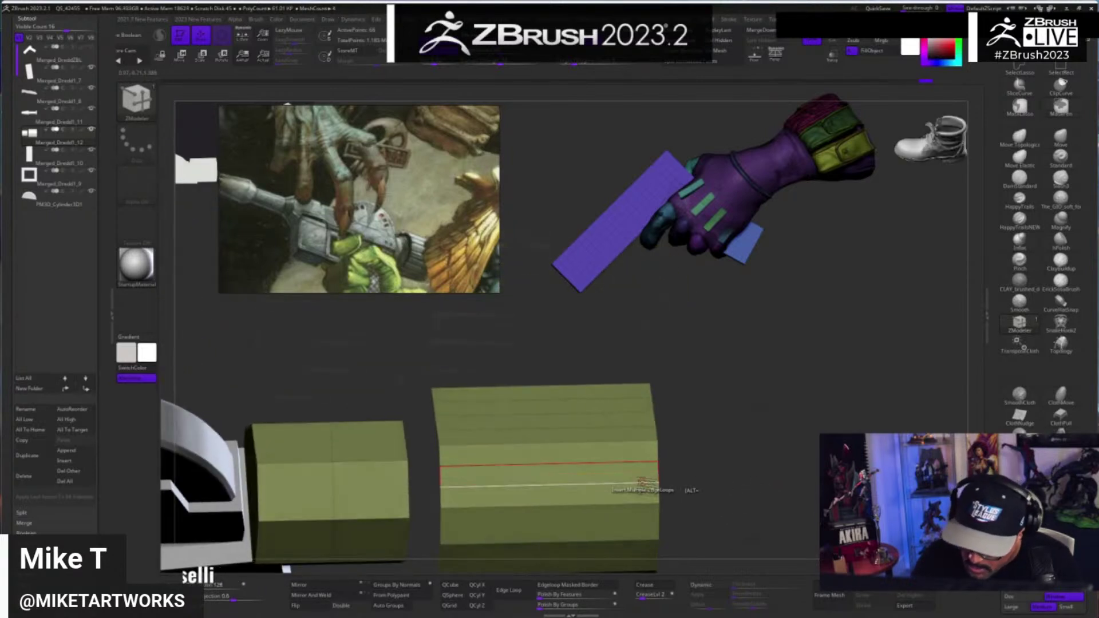
pyautogui.moveTo(744, 410); pyautogui.dragTo(645, 401)
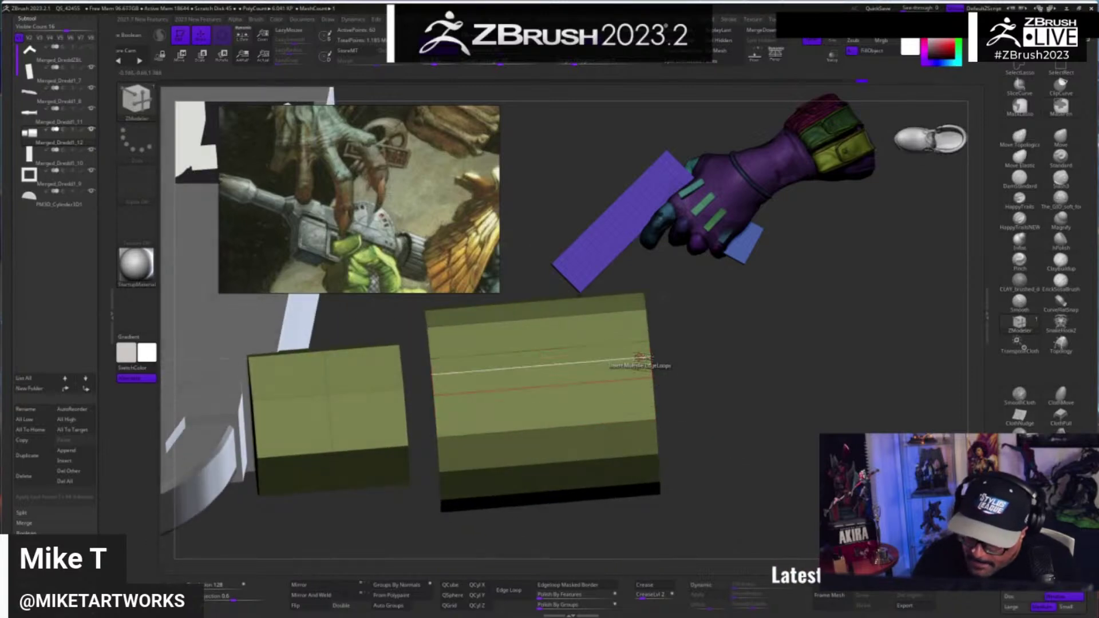
pyautogui.click(642, 372)
pyautogui.moveTo(726, 395); pyautogui.dragTo(460, 537)
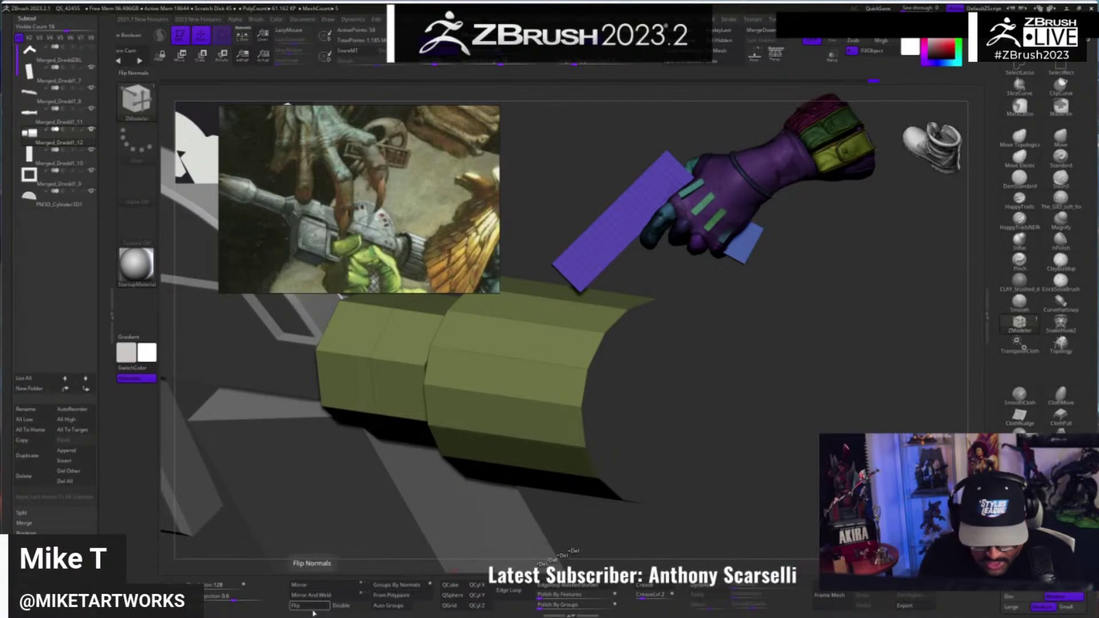
# - Auto-group the two cylinders separately and flip the larger cylinder's faces with ZModeler's Flip Faces on Polygroup All
pyautogui.moveTo(792, 462); pyautogui.dragTo(795, 451)
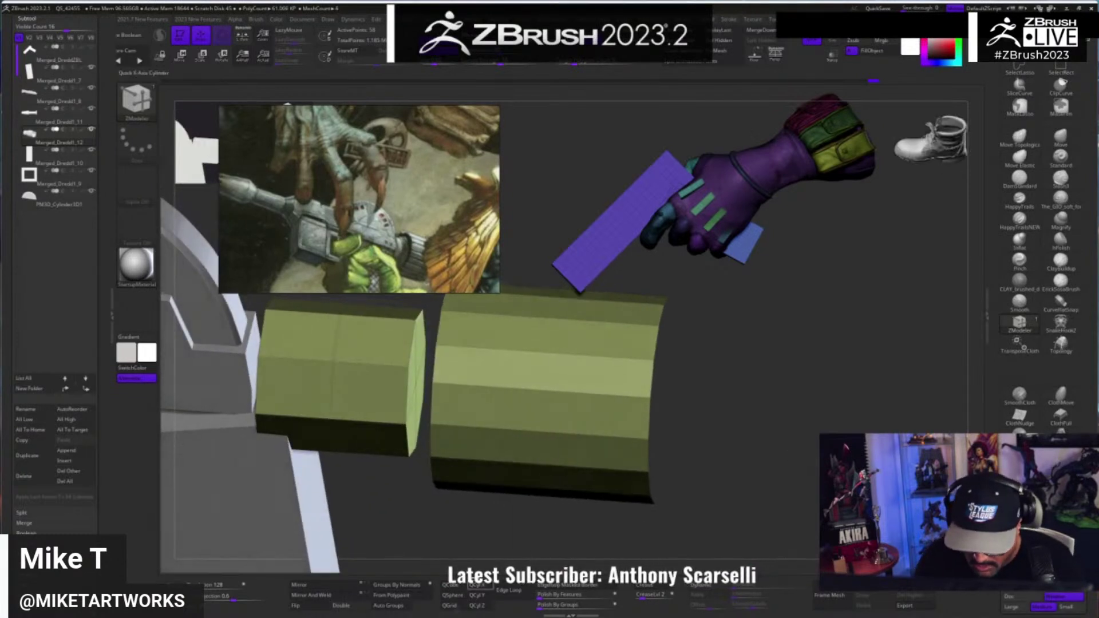
pyautogui.click(406, 607)
pyautogui.moveTo(713, 487); pyautogui.dragTo(751, 437)
pyautogui.press('space')
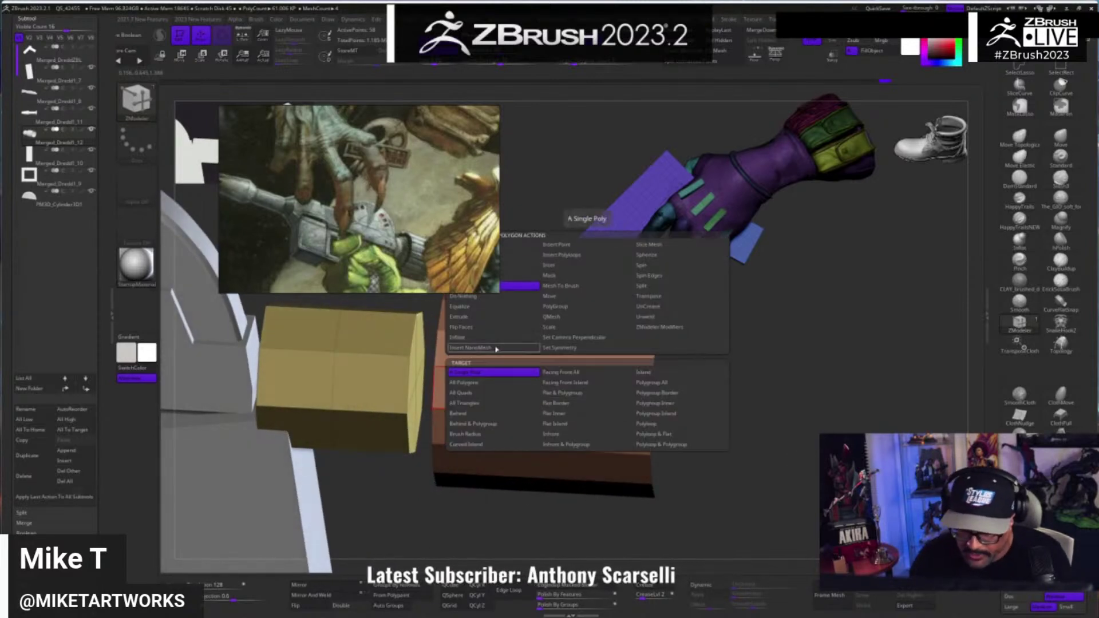
pyautogui.click(675, 382)
pyautogui.moveTo(704, 463); pyautogui.dragTo(790, 461)
# - Extrude the larger cylinder's polygroup inward with Polygroup All, leaving only a small central hole in its ends
pyautogui.press('space')
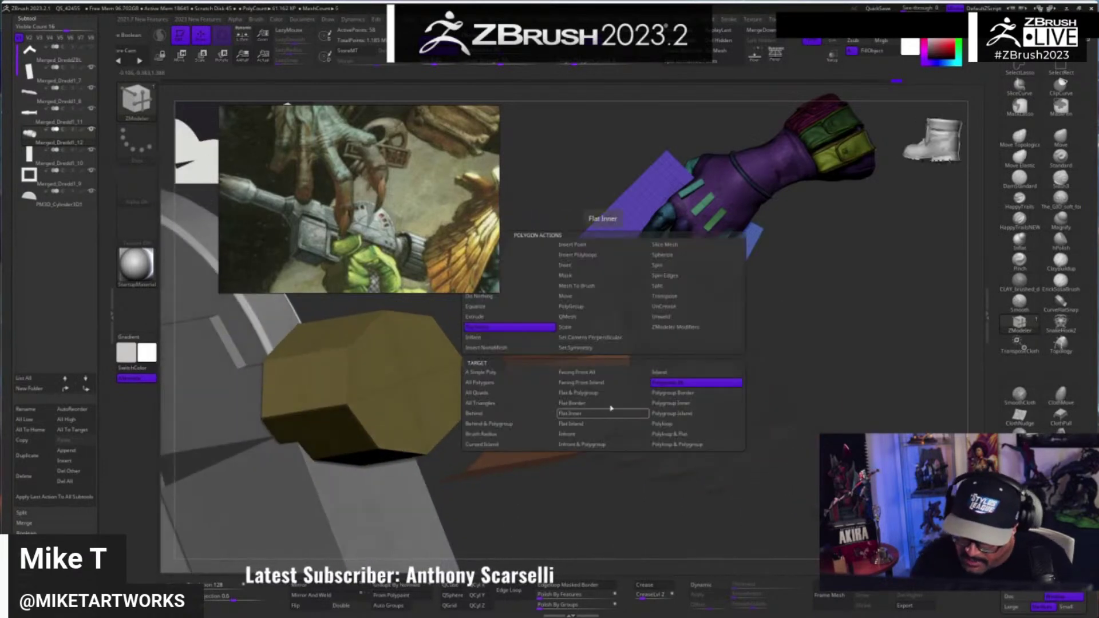
pyautogui.click(516, 313)
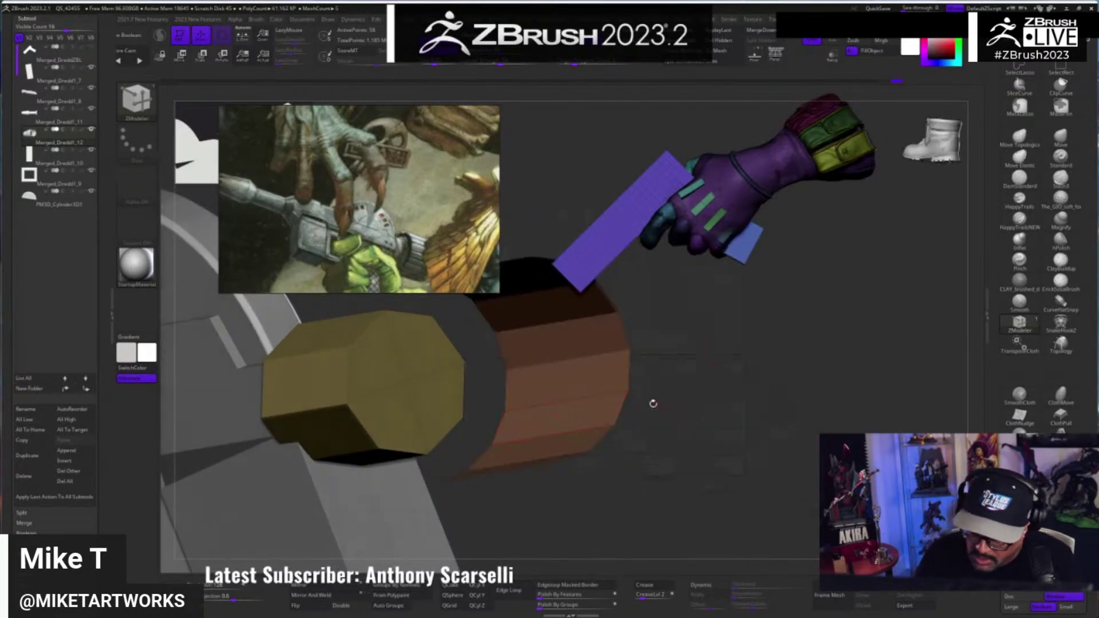
pyautogui.click(596, 408)
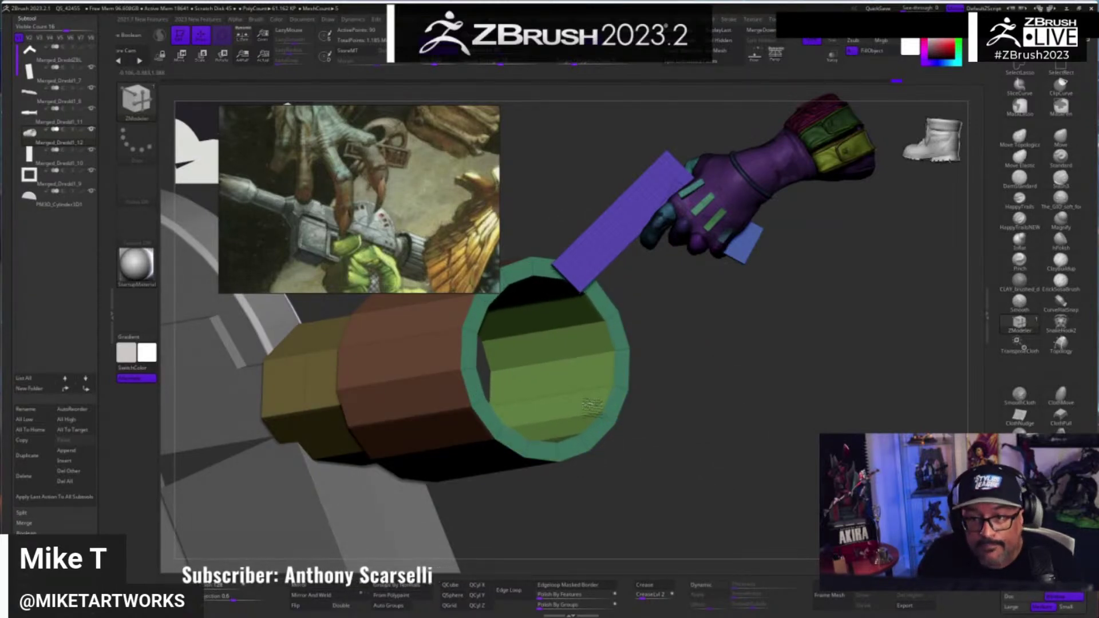
pyautogui.click(590, 404)
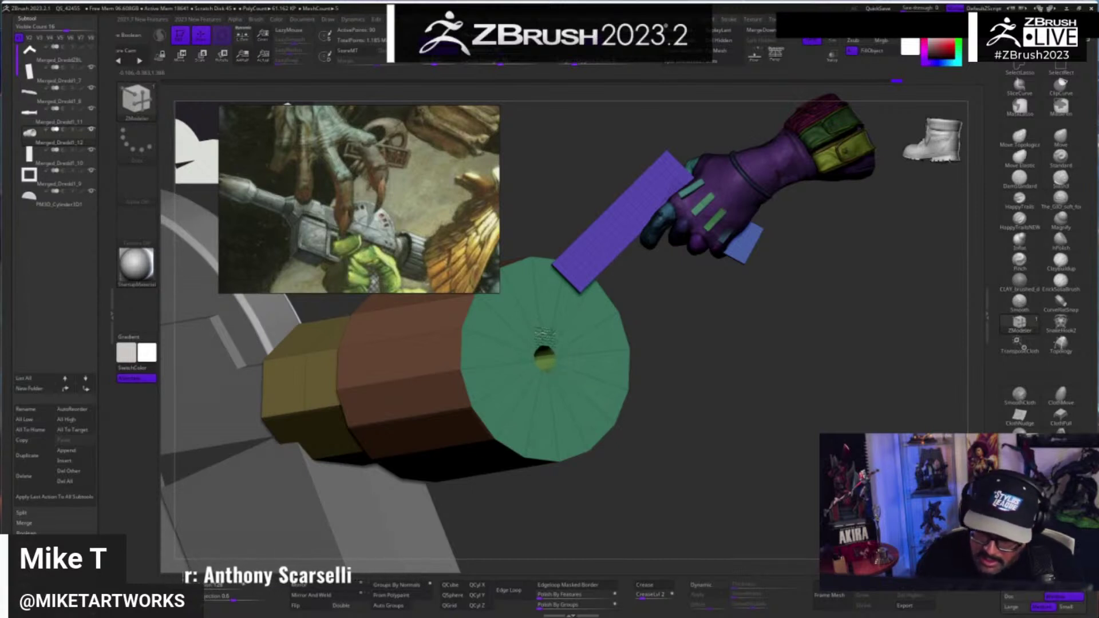
pyautogui.moveTo(704, 447); pyautogui.dragTo(948, 499)
pyautogui.moveTo(824, 499); pyautogui.dragTo(846, 432)
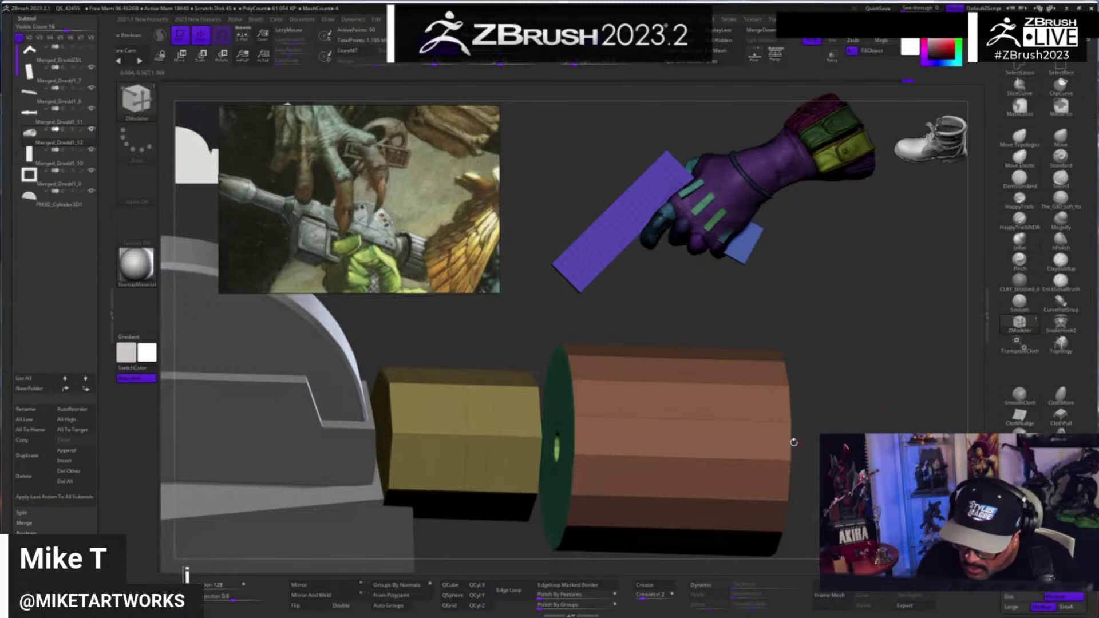
# - Try inserting a single edge loop around the middle of the larger cylinder
pyautogui.press('space')
pyautogui.click(744, 444)
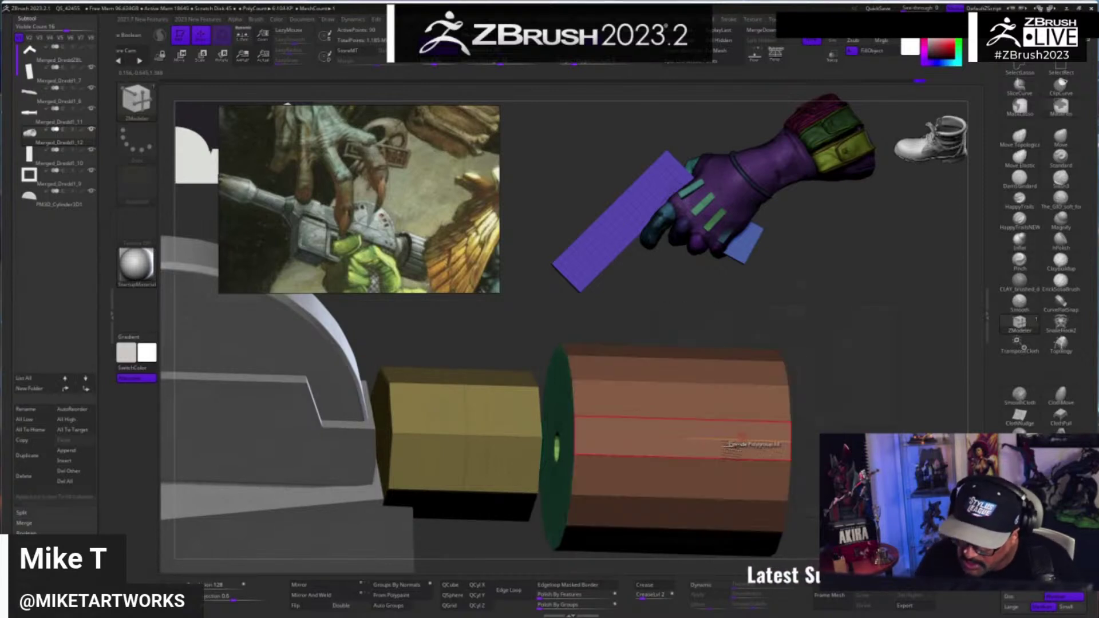
pyautogui.press('space')
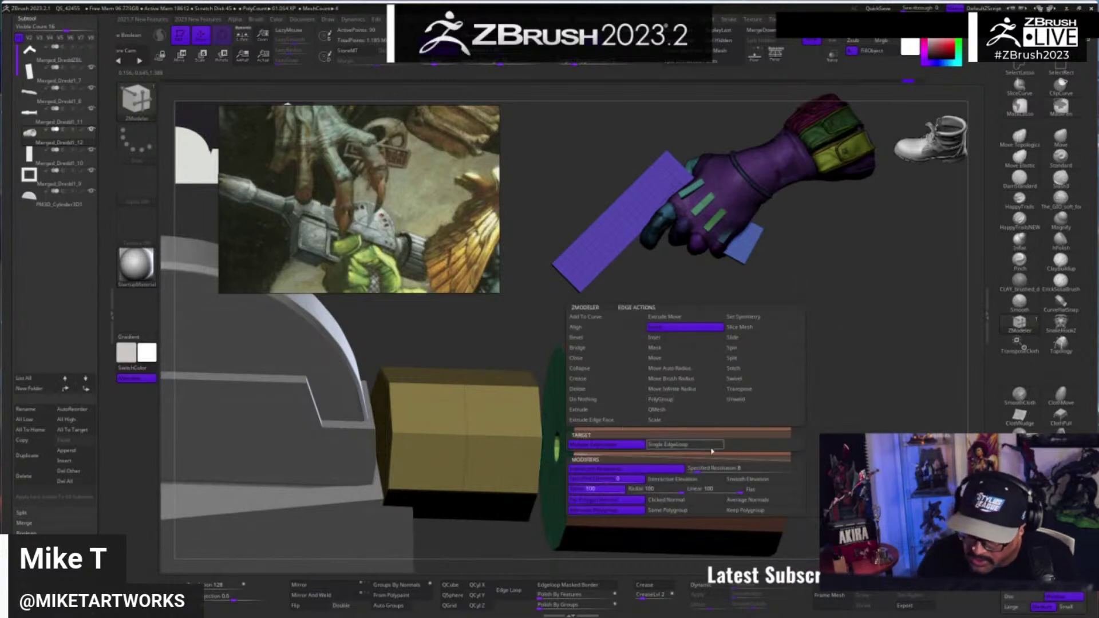
pyautogui.click(676, 446)
pyautogui.keyDown('alt'); pyautogui.moveTo(906, 468); pyautogui.dragTo(838, 430); pyautogui.keyUp('alt')
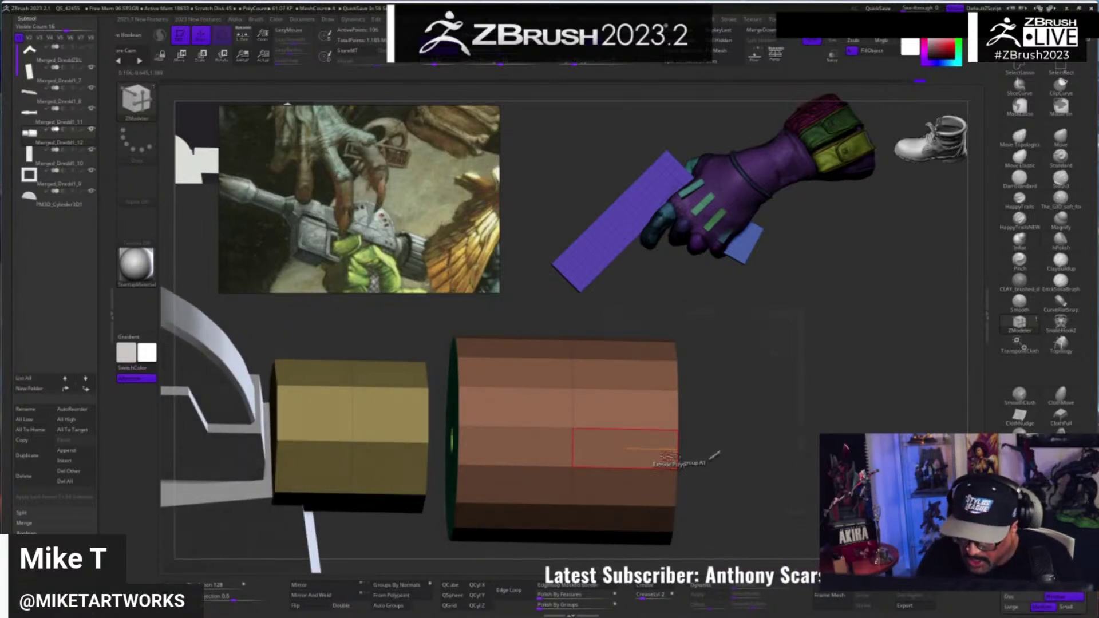
# - Inset each outer side face of the larger cylinder individually, using Inset with Polygroup All and Inset Each Poly
pyautogui.press('space')
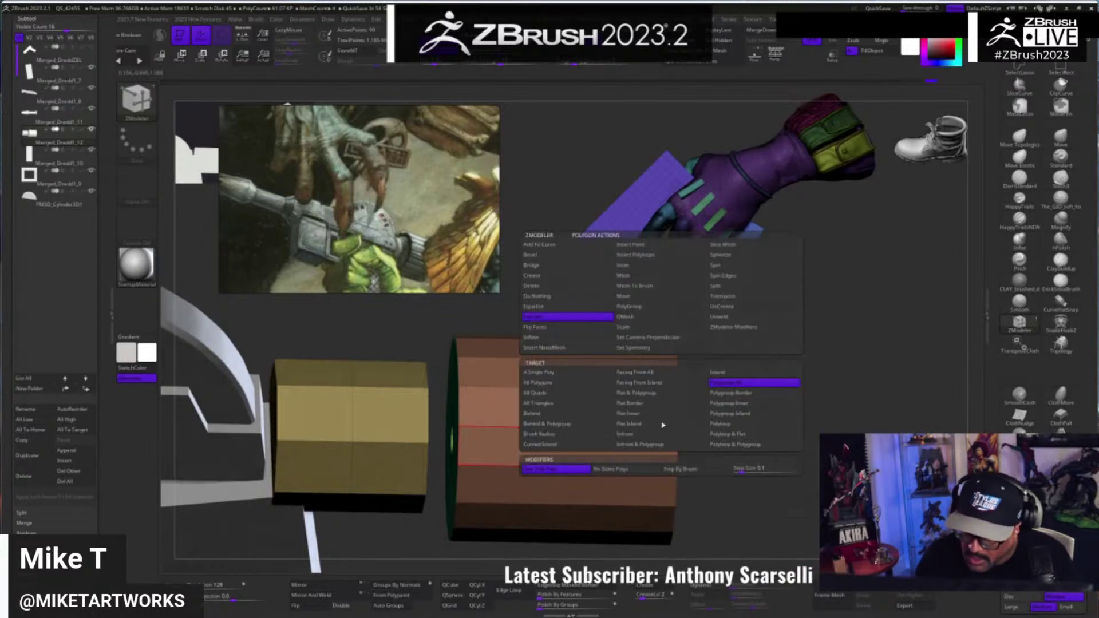
pyautogui.click(653, 265)
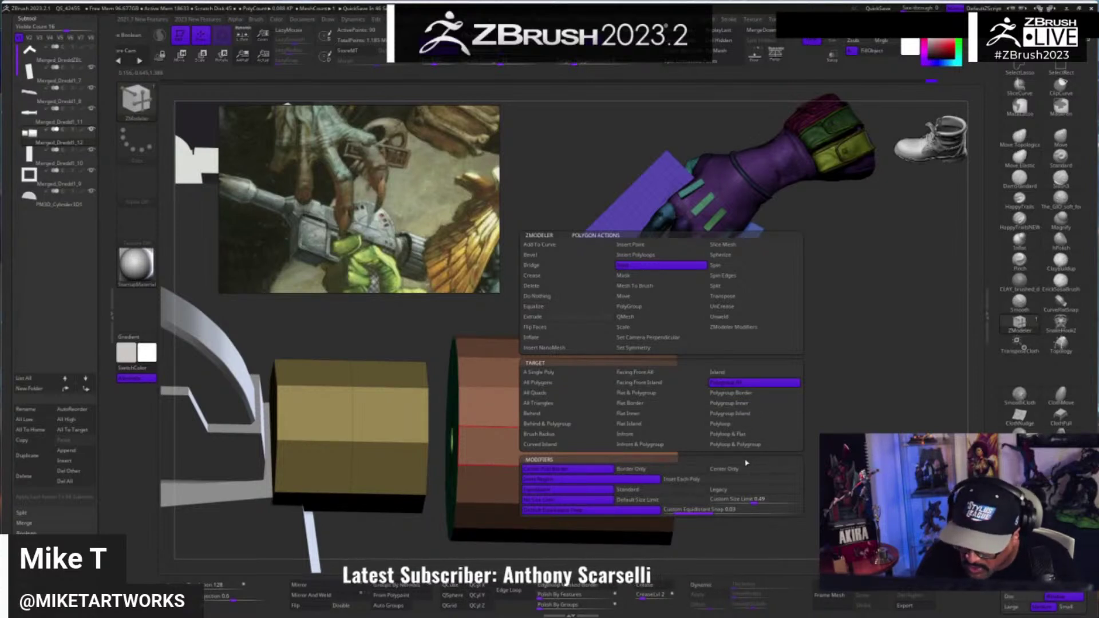
pyautogui.click(699, 479)
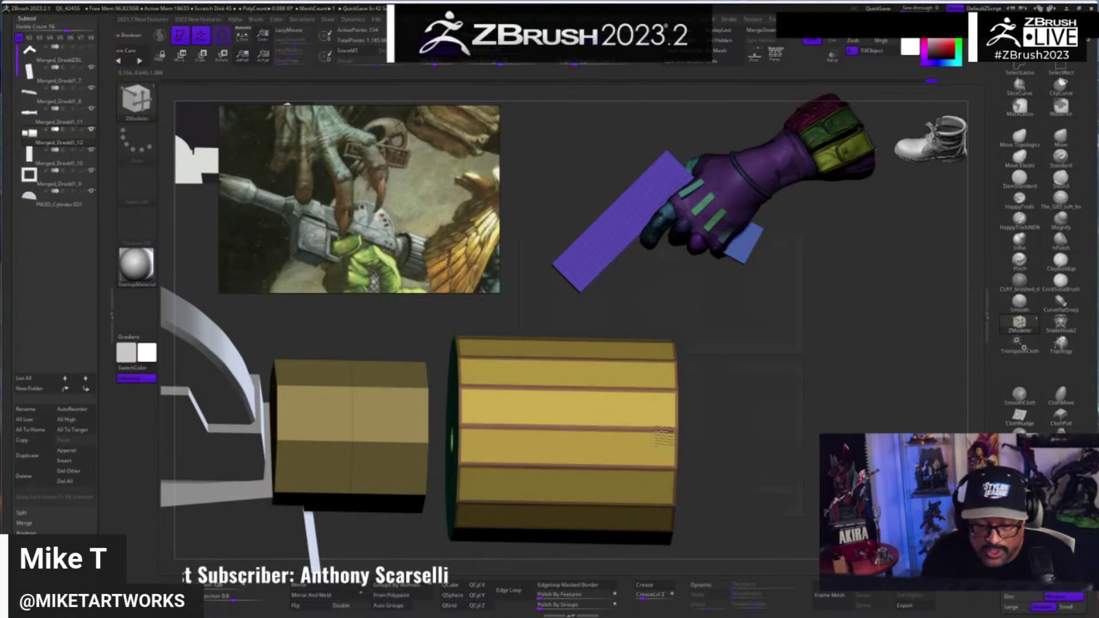
# - Undo the inset on the larger cylinder, isolate it with the SelectRect brush, and split it into its own subtool
pyautogui.moveTo(804, 504); pyautogui.dragTo(844, 509)
pyautogui.hotkey('ctrl', 'z')
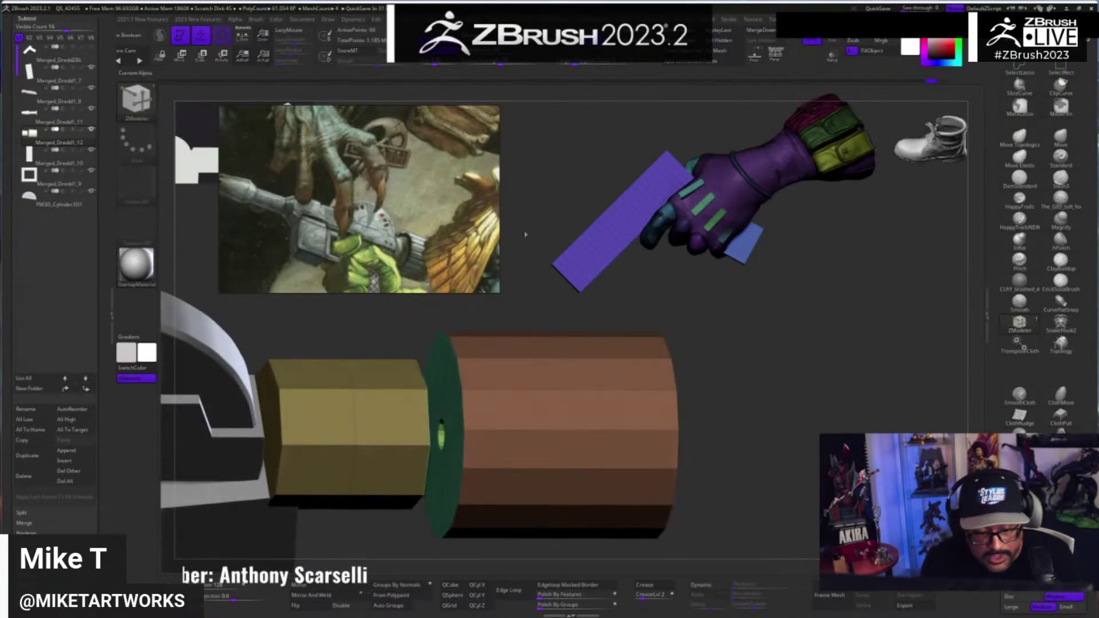
pyautogui.moveTo(811, 405); pyautogui.dragTo(767, 404)
pyautogui.click(1057, 70)
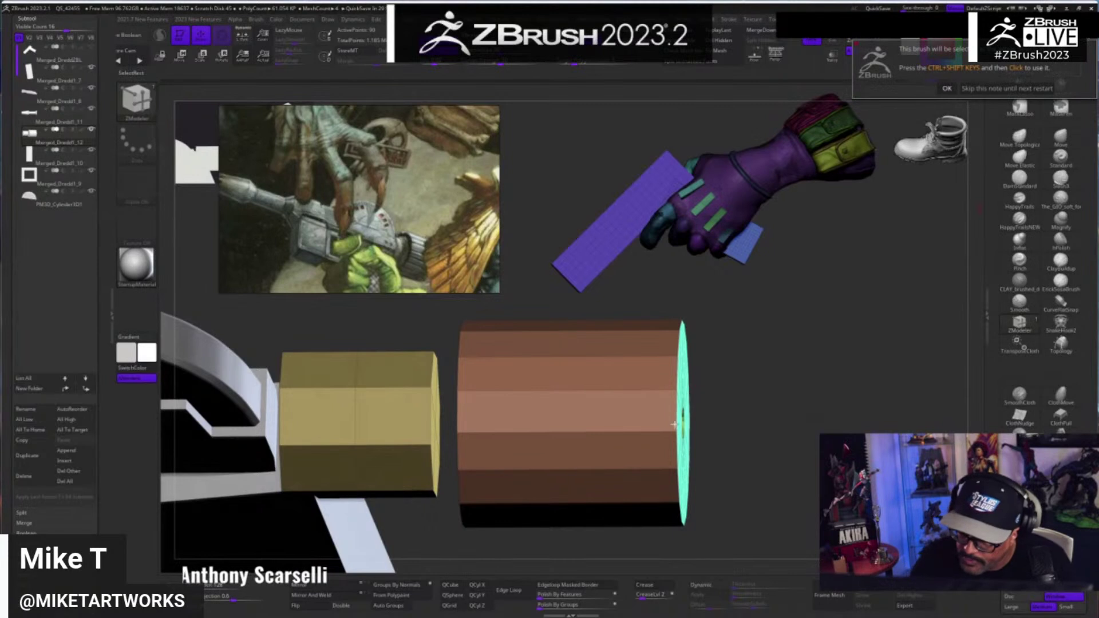
pyautogui.click(973, 91)
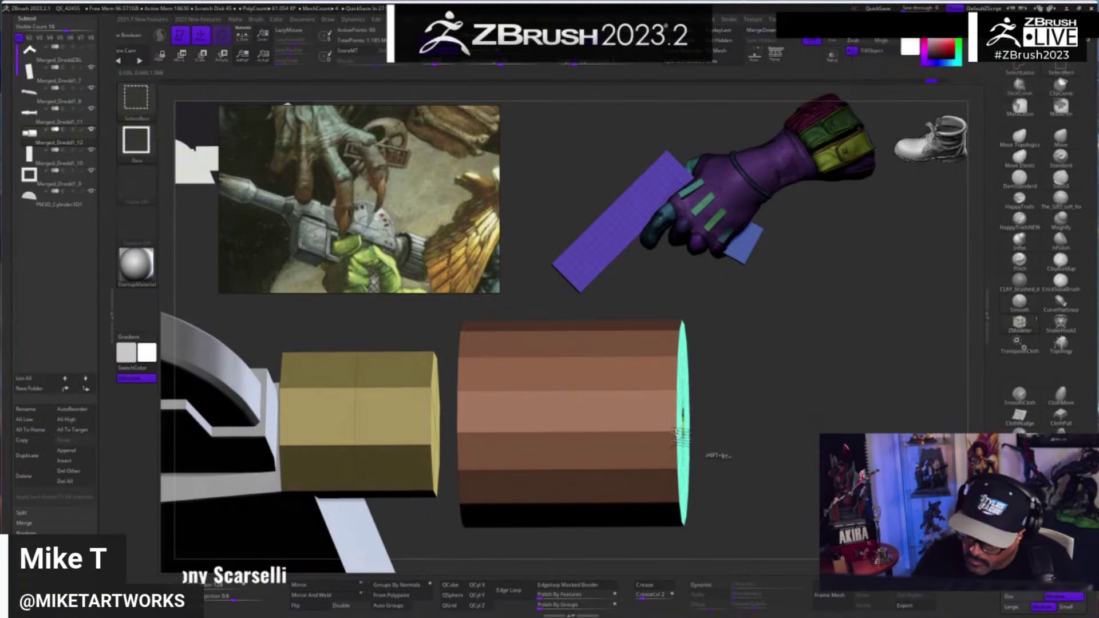
pyautogui.keyDown('ctrl'); pyautogui.keyDown('shift'); pyautogui.click(684, 441); pyautogui.keyUp('shift'); pyautogui.keyUp('ctrl')
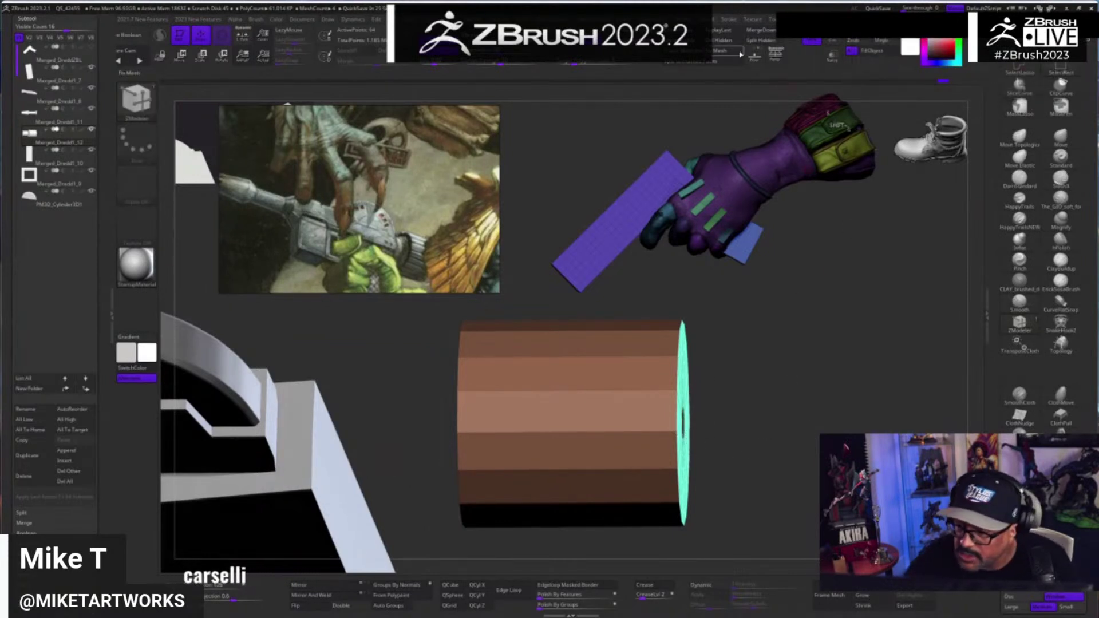
pyautogui.click(769, 43)
pyautogui.moveTo(785, 402); pyautogui.dragTo(816, 429)
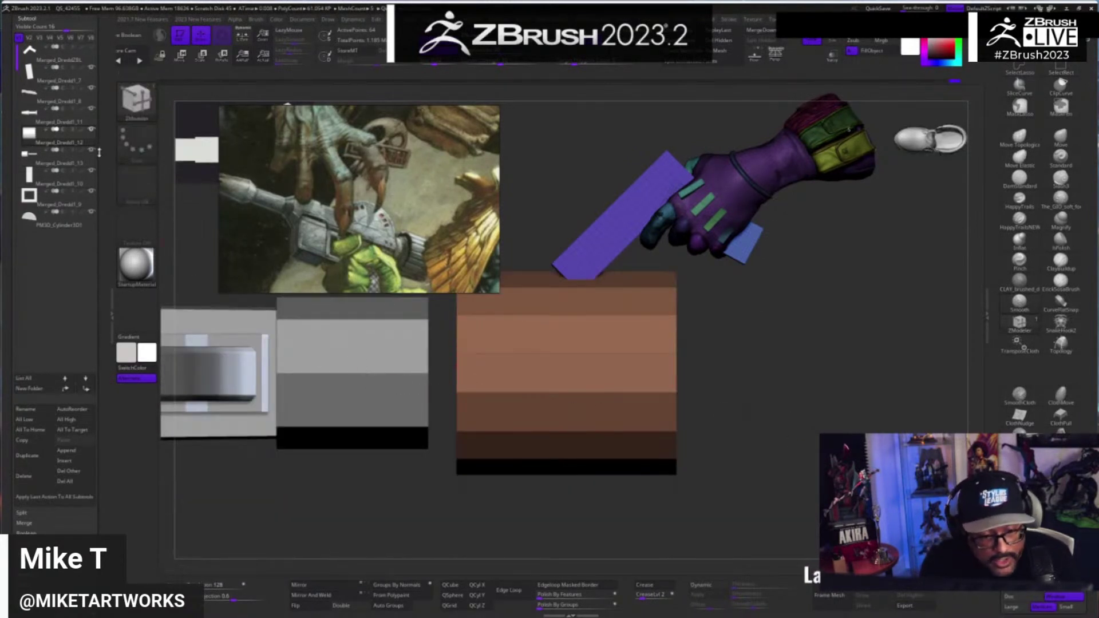
# - Duplicate the larger cylinder's subtool and inset each outer side face of the copy individually with Inset on Polygroup All
pyautogui.click(42, 458)
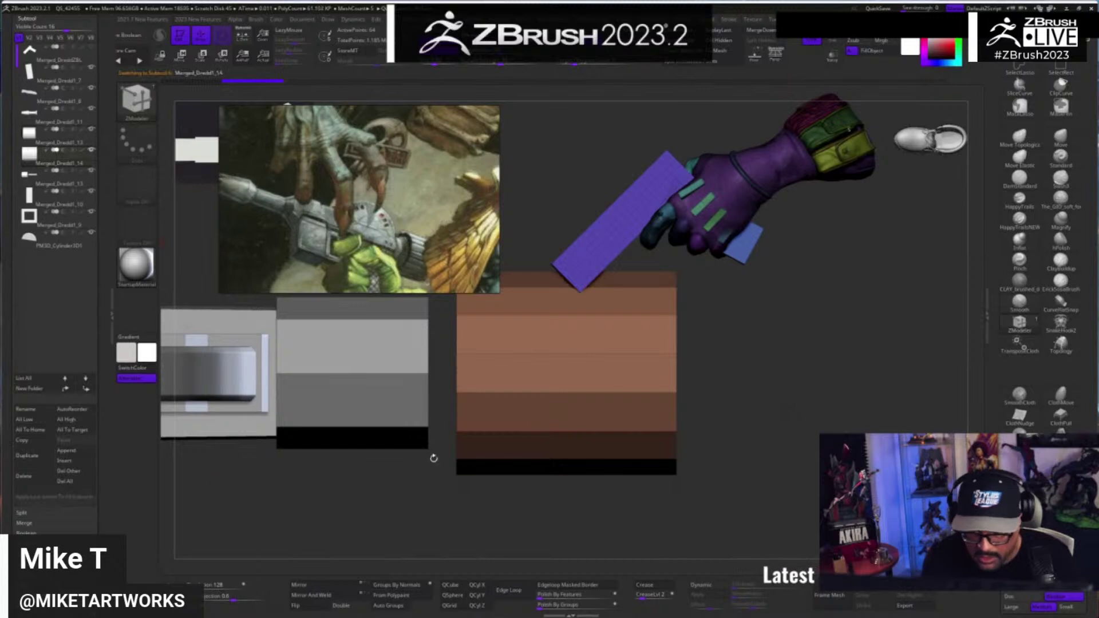
pyautogui.moveTo(769, 454); pyautogui.dragTo(712, 410)
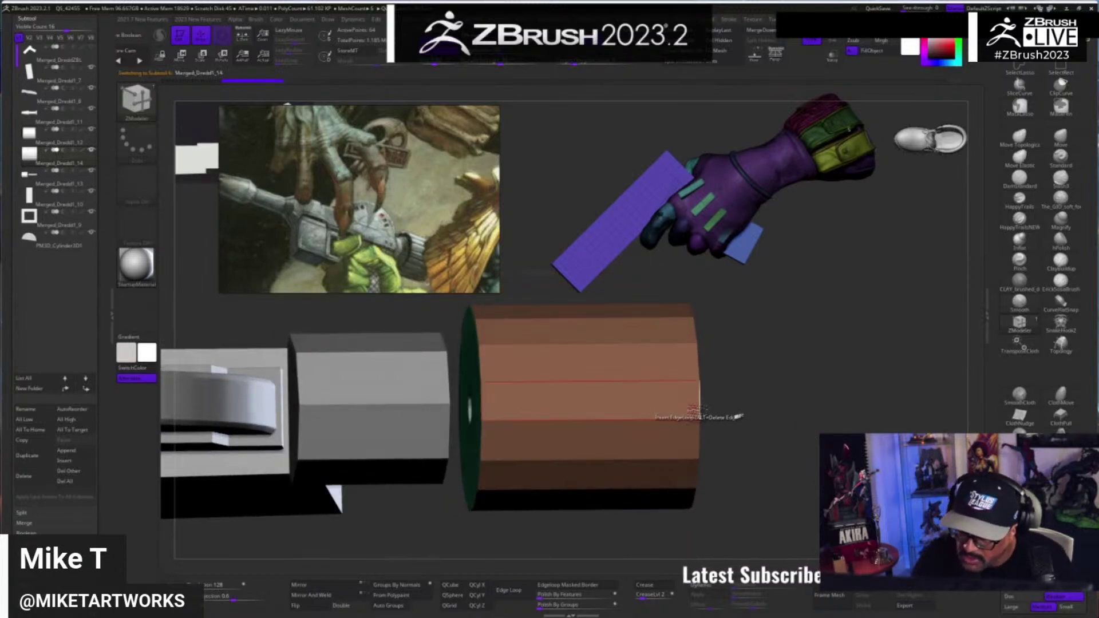
pyautogui.keyDown('shift'); pyautogui.moveTo(745, 401); pyautogui.dragTo(760, 393); pyautogui.keyUp('shift')
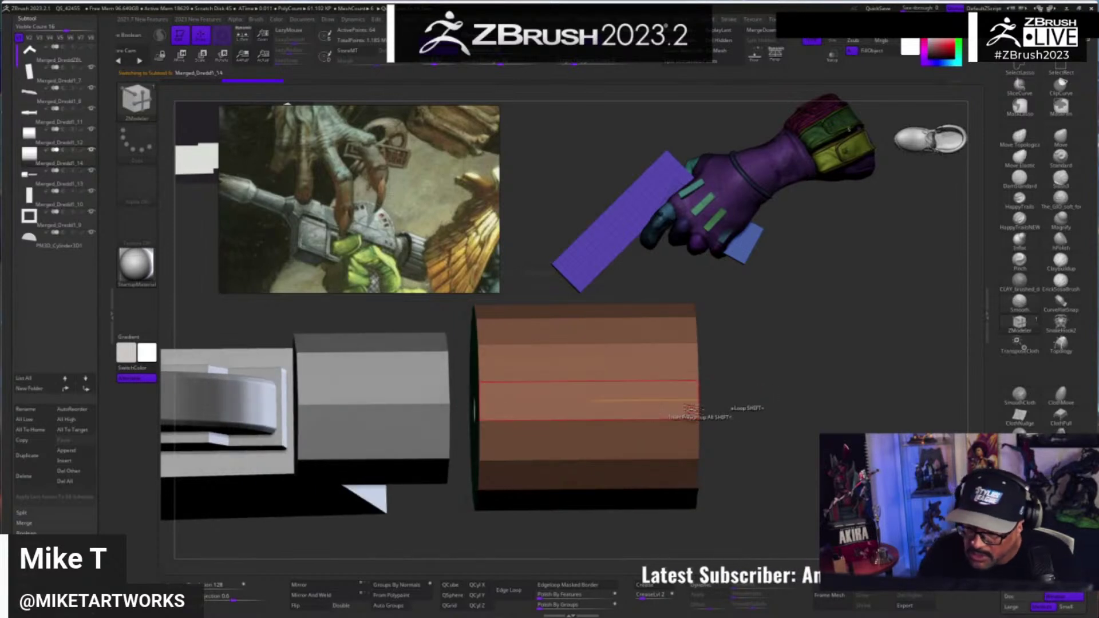
pyautogui.click(690, 412)
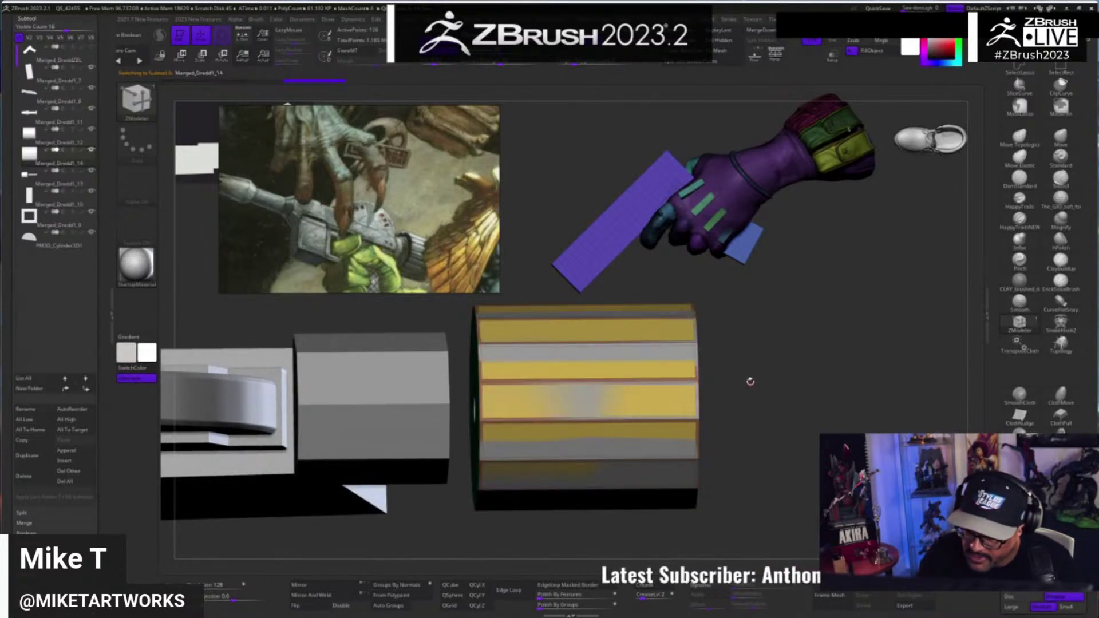
# - Solo the duplicated cylinder, isolate its inset side panels, and delete the hidden geometry so only separate panels remain
pyautogui.click(833, 40)
pyautogui.moveTo(814, 401)
pyautogui.mouseDown()
pyautogui.moveTo(767, 435)
pyautogui.moveTo(811, 450)
pyautogui.moveTo(770, 432)
pyautogui.moveTo(831, 427)
pyautogui.mouseUp()
pyautogui.keyDown('ctrl'); pyautogui.keyDown('shift'); pyautogui.click(716, 418); pyautogui.keyUp('shift'); pyautogui.keyUp('ctrl')
pyautogui.moveTo(819, 359); pyautogui.dragTo(809, 316)
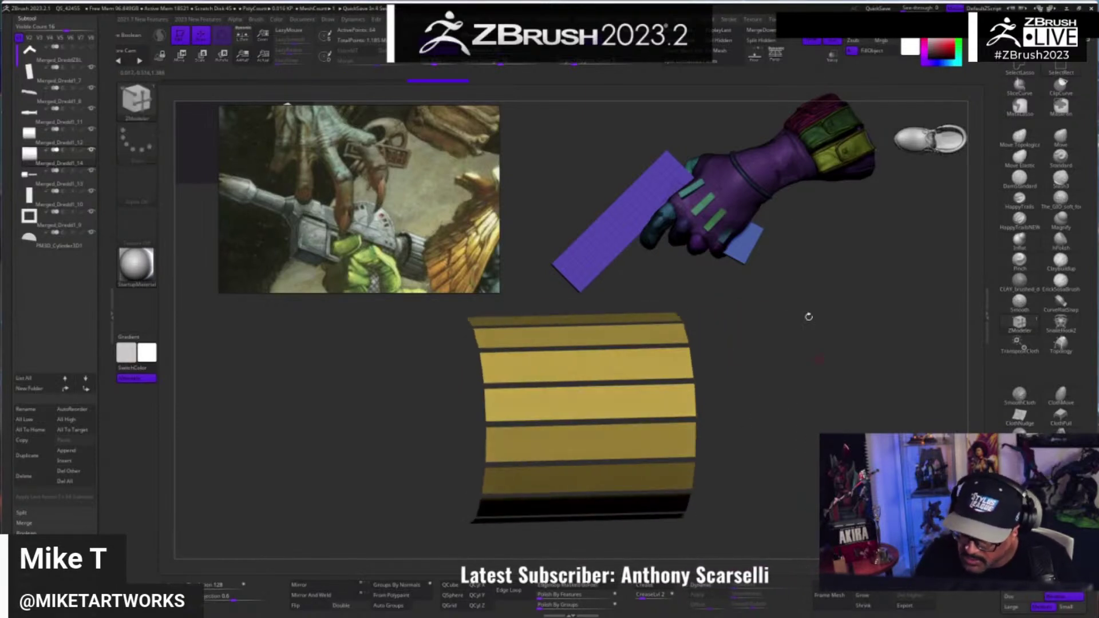
pyautogui.click(722, 40)
pyautogui.moveTo(761, 344); pyautogui.dragTo(813, 344)
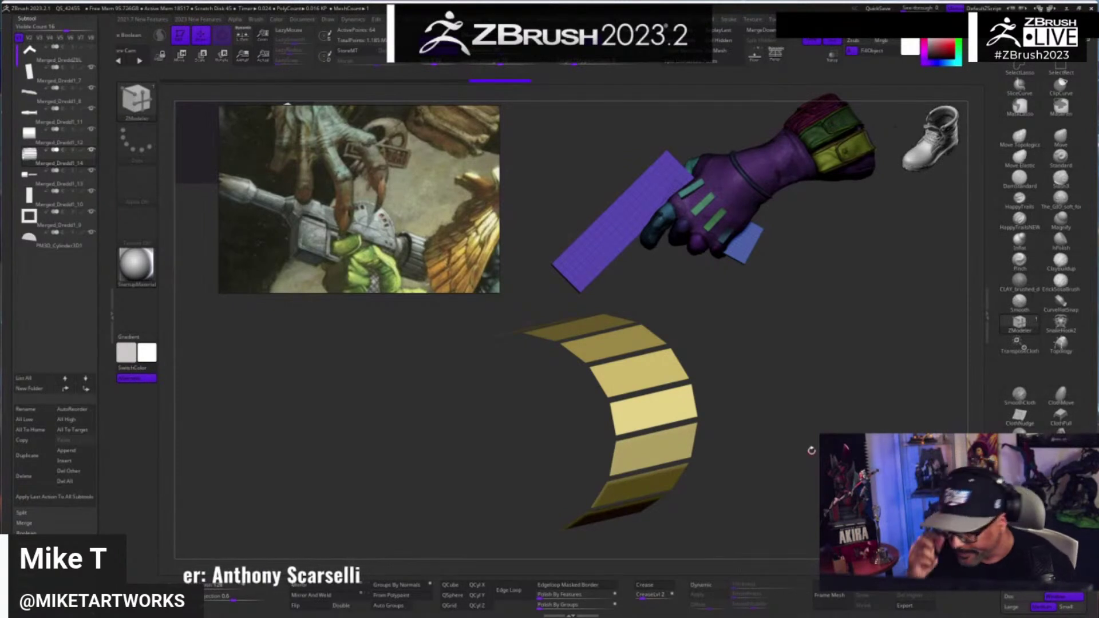
# - Extrude the panels into thin plates with Extrude on Polygroup All, and extrude their side rims outward to narrow the gaps
pyautogui.hotkey('ctrl', 'z')
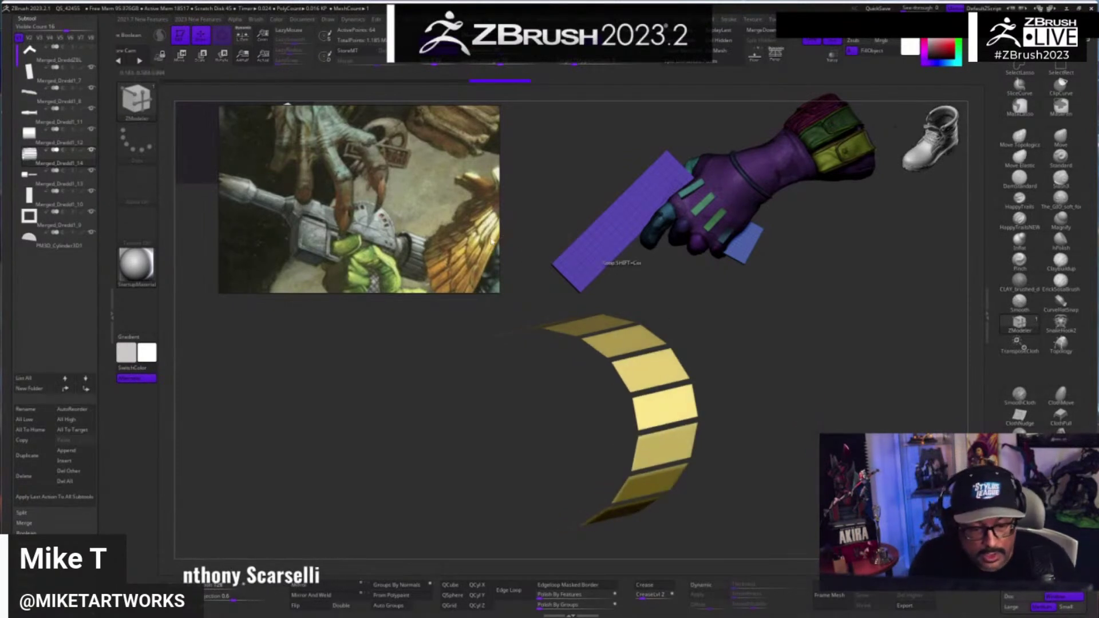
pyautogui.moveTo(753, 283); pyautogui.dragTo(775, 400)
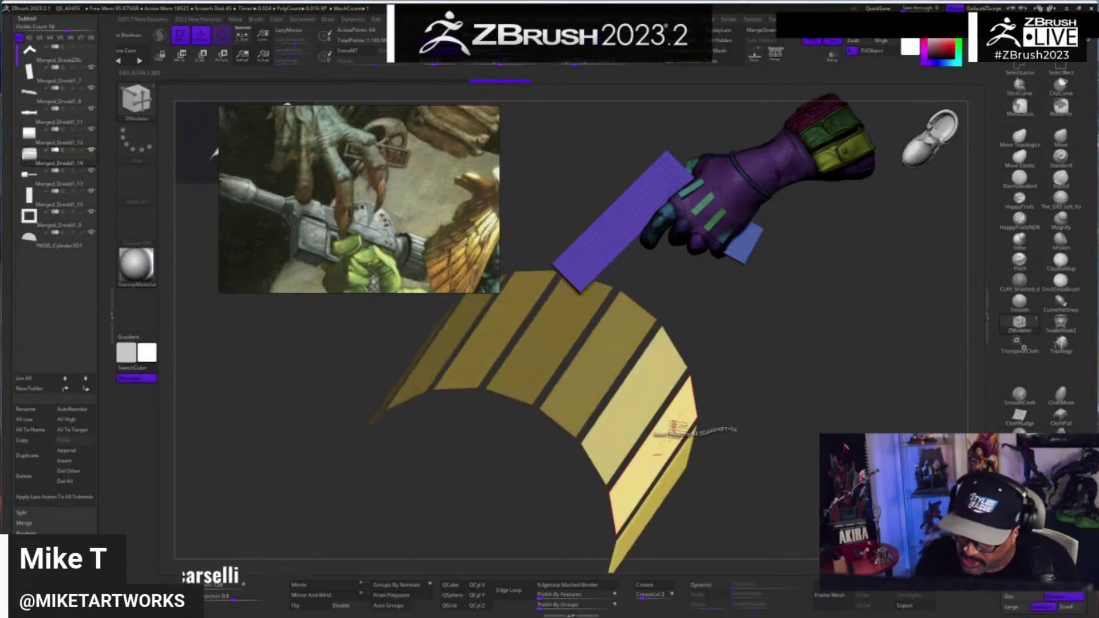
pyautogui.press('space')
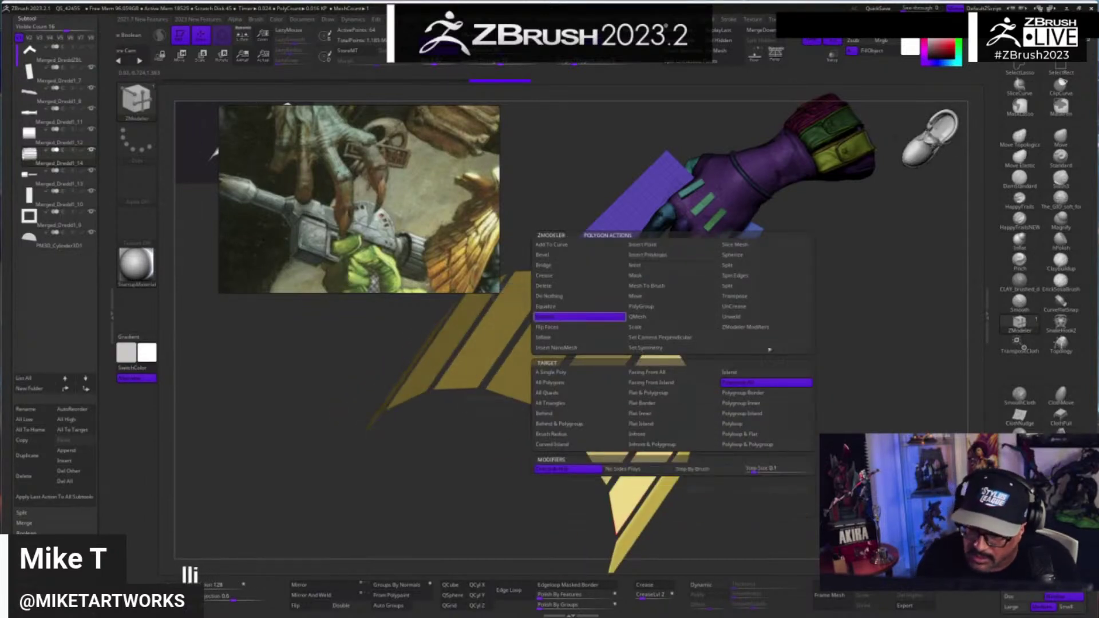
pyautogui.click(760, 444)
pyautogui.moveTo(694, 436); pyautogui.dragTo(690, 429)
pyautogui.moveTo(691, 428)
pyautogui.mouseDown(button='right')
pyautogui.moveTo(572, 421)
pyautogui.moveTo(744, 401)
pyautogui.moveTo(891, 366)
pyautogui.moveTo(888, 422)
pyautogui.moveTo(684, 407)
pyautogui.mouseUp(button='right')
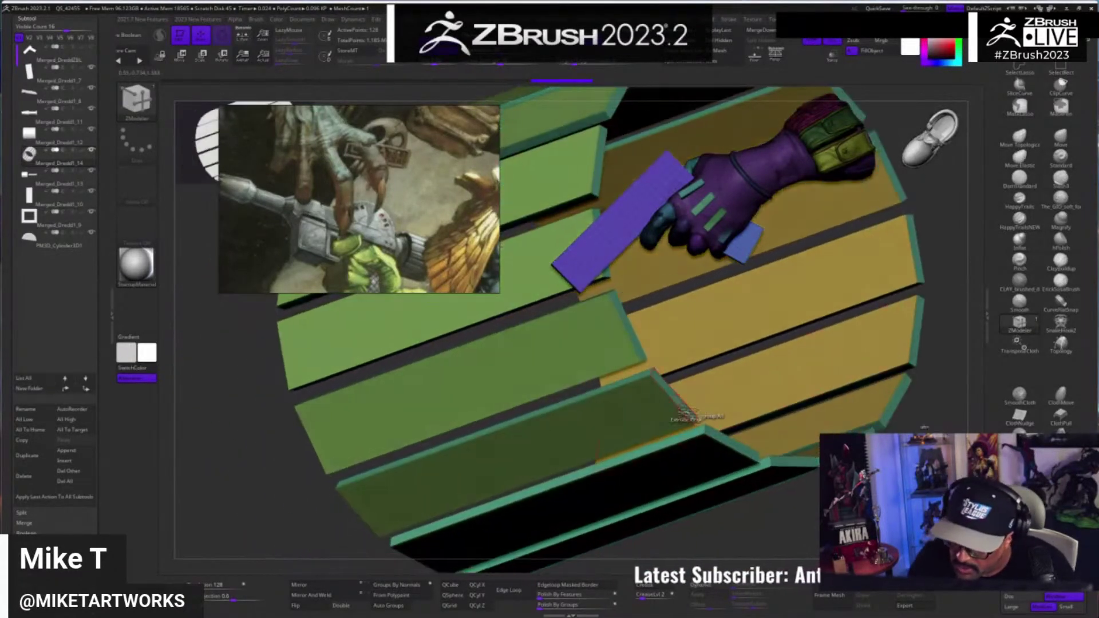
pyautogui.moveTo(924, 427); pyautogui.dragTo(696, 413, button='right')
pyautogui.moveTo(699, 414); pyautogui.dragTo(699, 412)
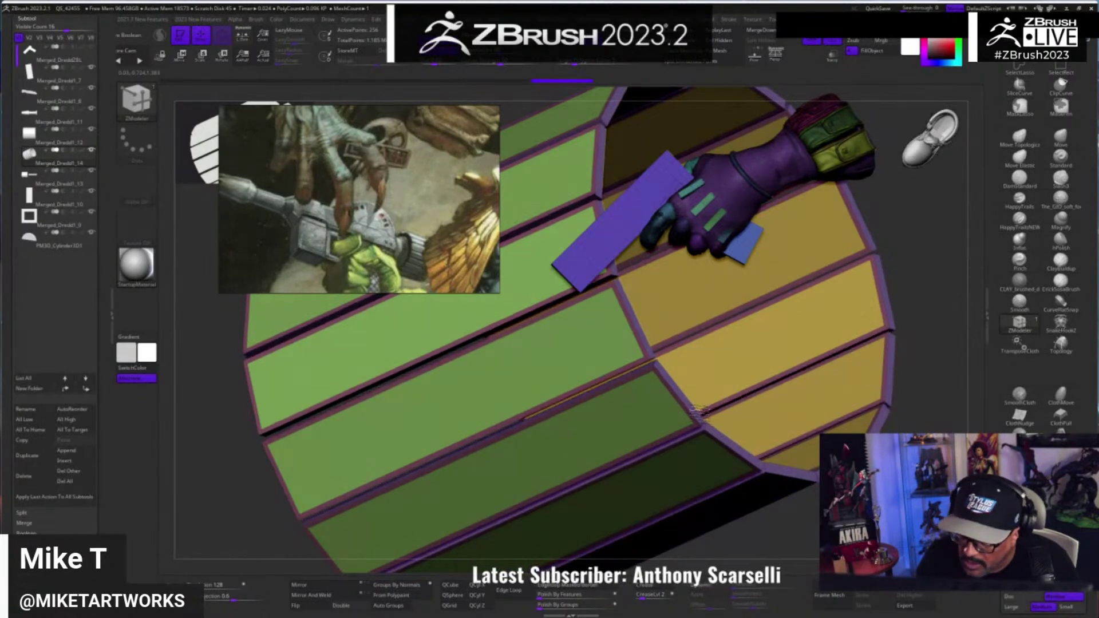
# - Insert a single edge loop around the side rim of each panel in the ring
pyautogui.moveTo(696, 412); pyautogui.dragTo(665, 412, button='right')
pyautogui.moveTo(665, 375); pyautogui.dragTo(503, 413, button='right')
pyautogui.moveTo(560, 373); pyautogui.dragTo(535, 407, button='right')
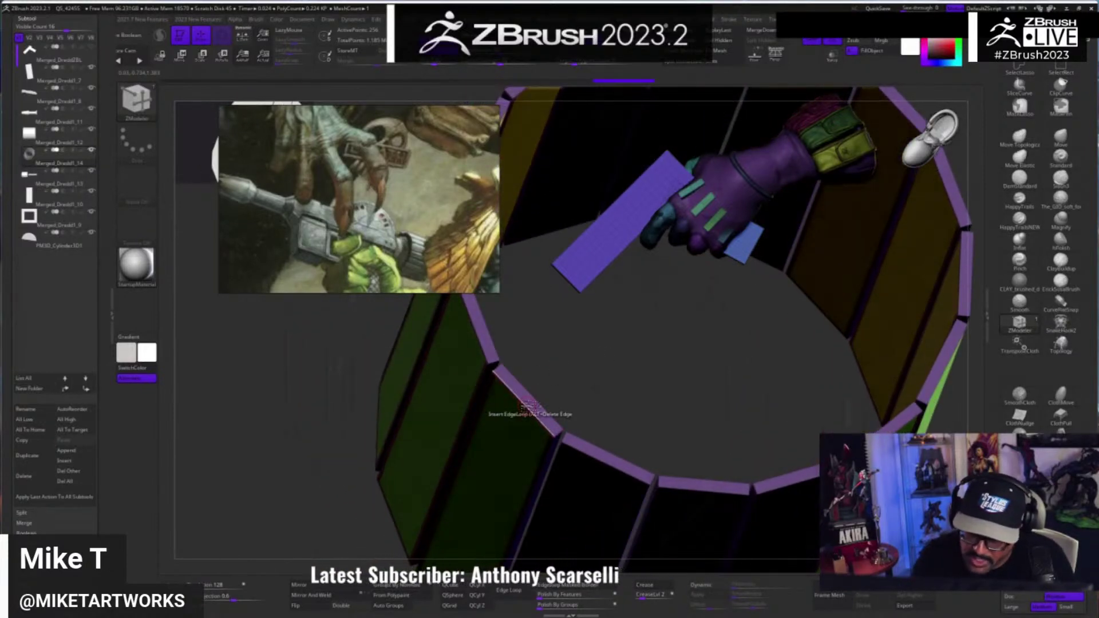
pyautogui.press('space')
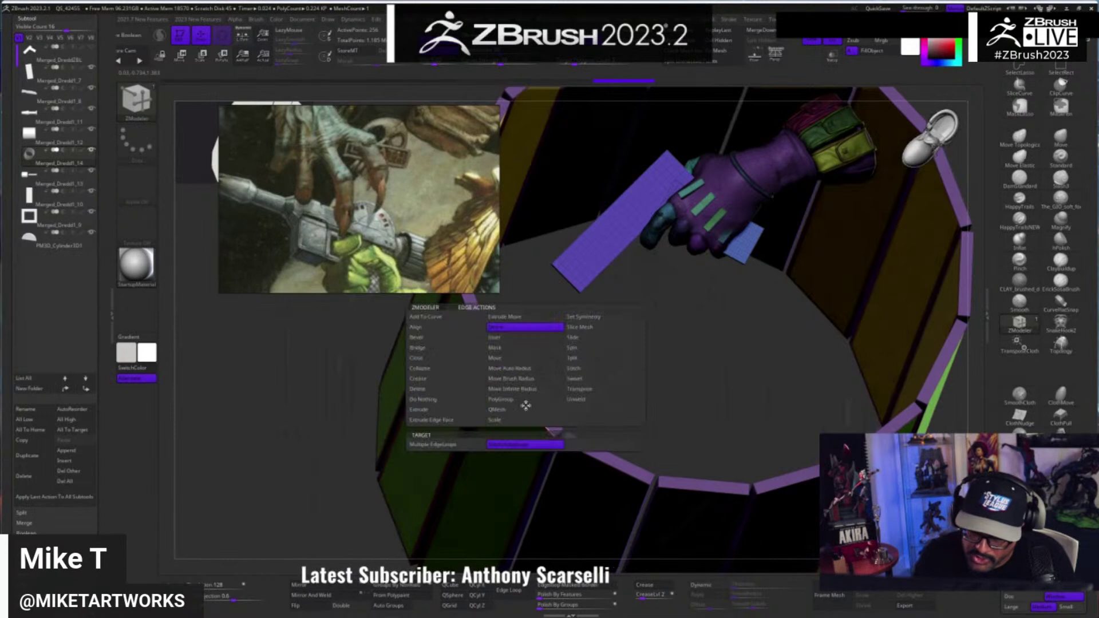
pyautogui.click(573, 337)
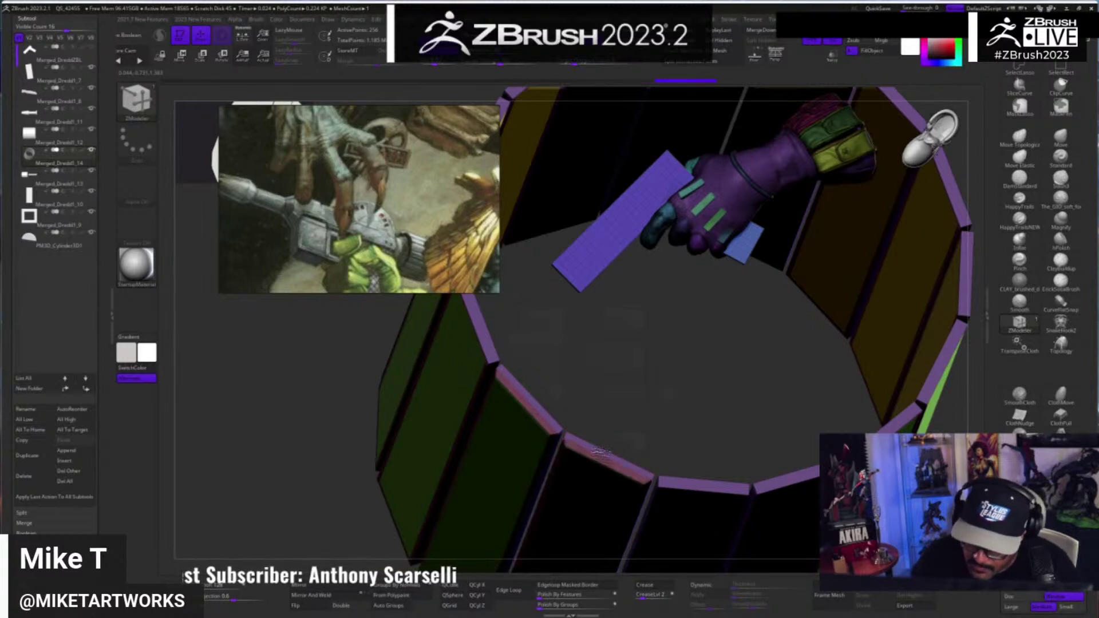
pyautogui.moveTo(726, 415); pyautogui.dragTo(722, 428)
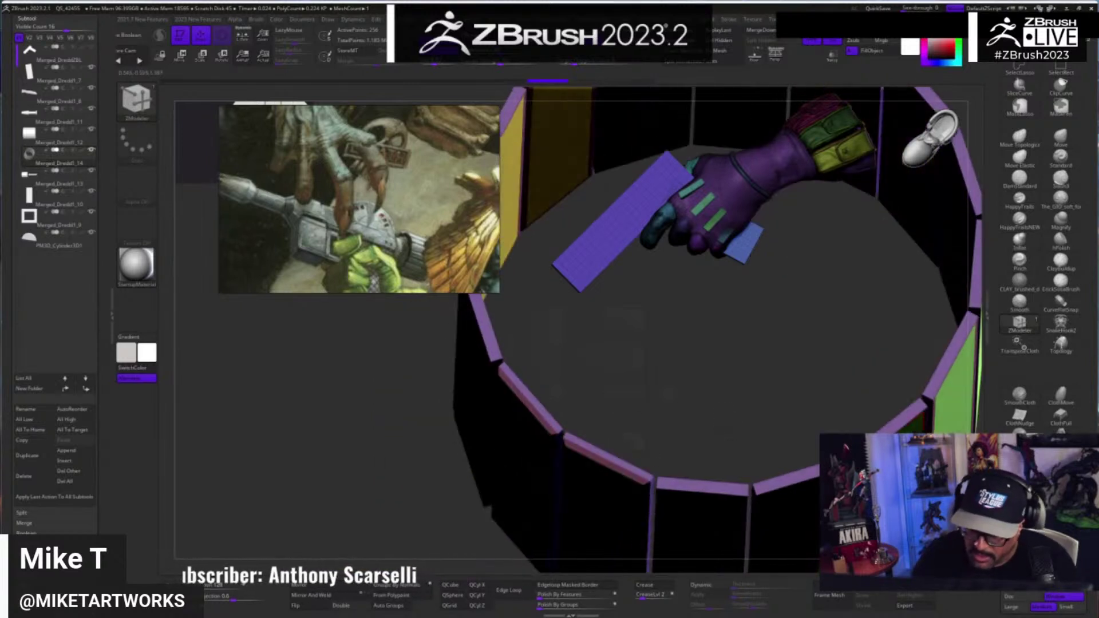
pyautogui.moveTo(401, 506); pyautogui.dragTo(544, 451)
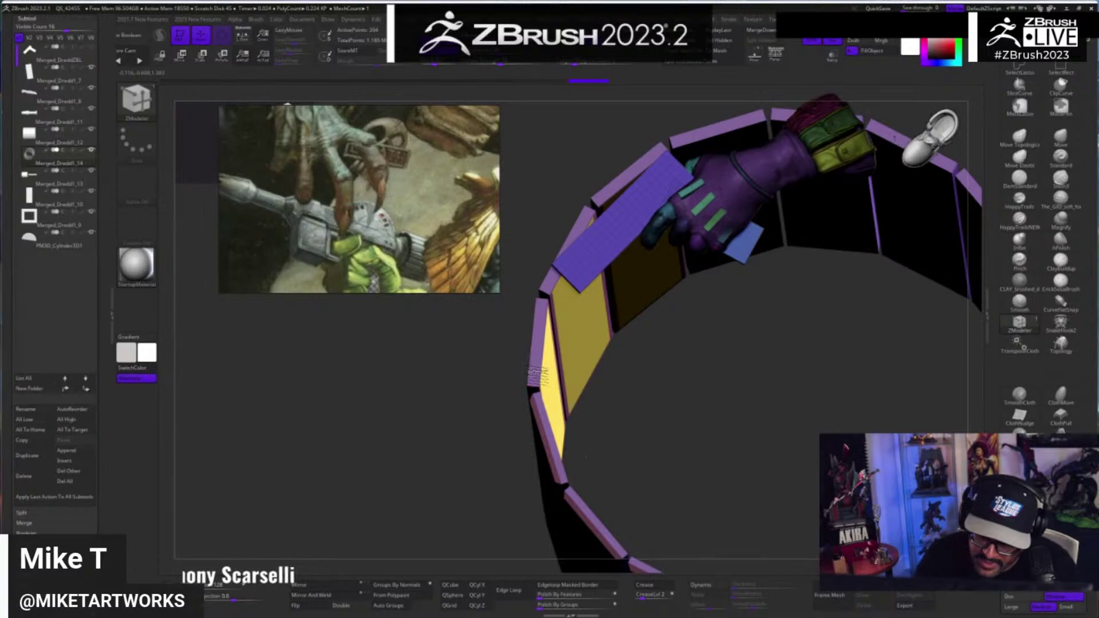
pyautogui.click(537, 367)
pyautogui.moveTo(643, 397); pyautogui.dragTo(675, 401)
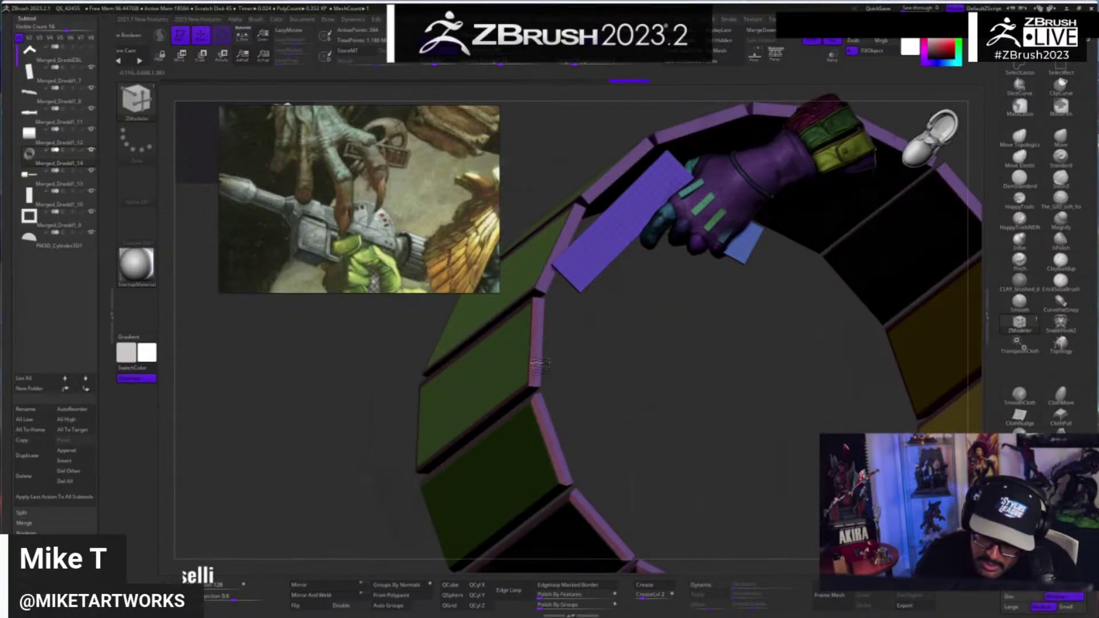
# - Slide the inserted edge loop along a panel's rim using Slide with the EdgeLoop Complete target
pyautogui.keyDown('alt'); pyautogui.moveTo(640, 347); pyautogui.dragTo(652, 531); pyautogui.keyUp('alt')
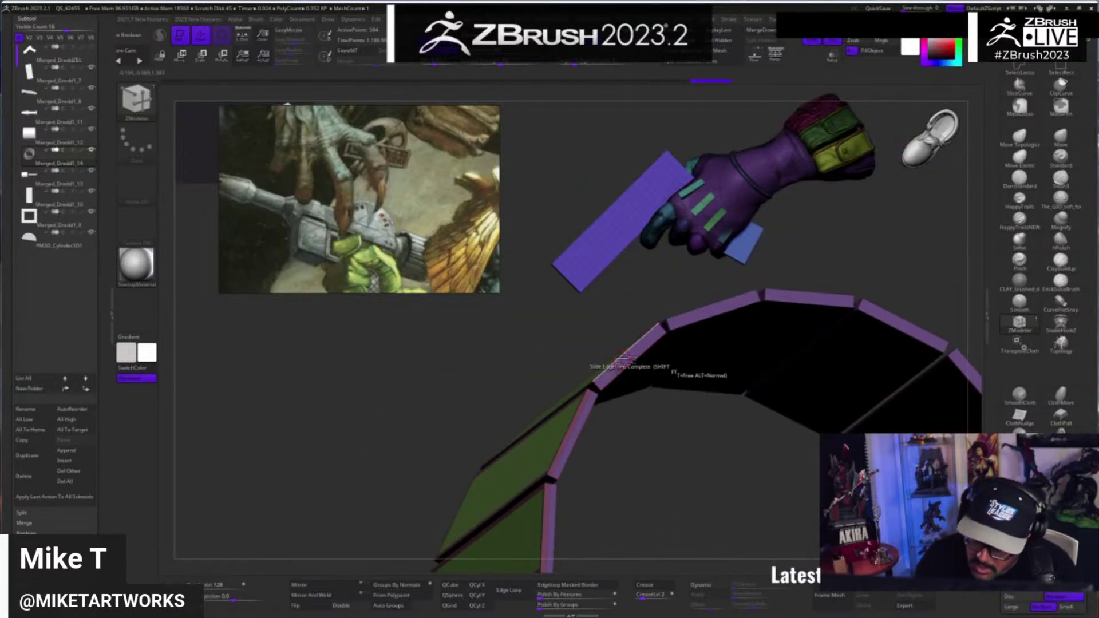
pyautogui.keyDown('alt'); pyautogui.moveTo(720, 414); pyautogui.dragTo(645, 513); pyautogui.keyUp('alt')
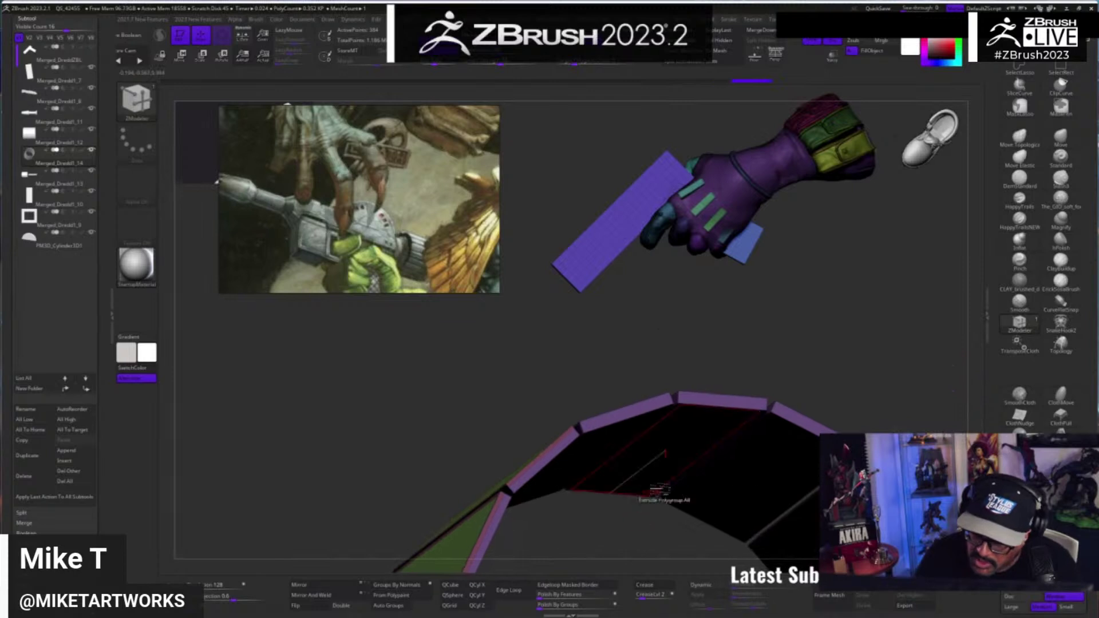
pyautogui.moveTo(788, 326); pyautogui.dragTo(788, 353)
pyautogui.moveTo(638, 416); pyautogui.dragTo(656, 453)
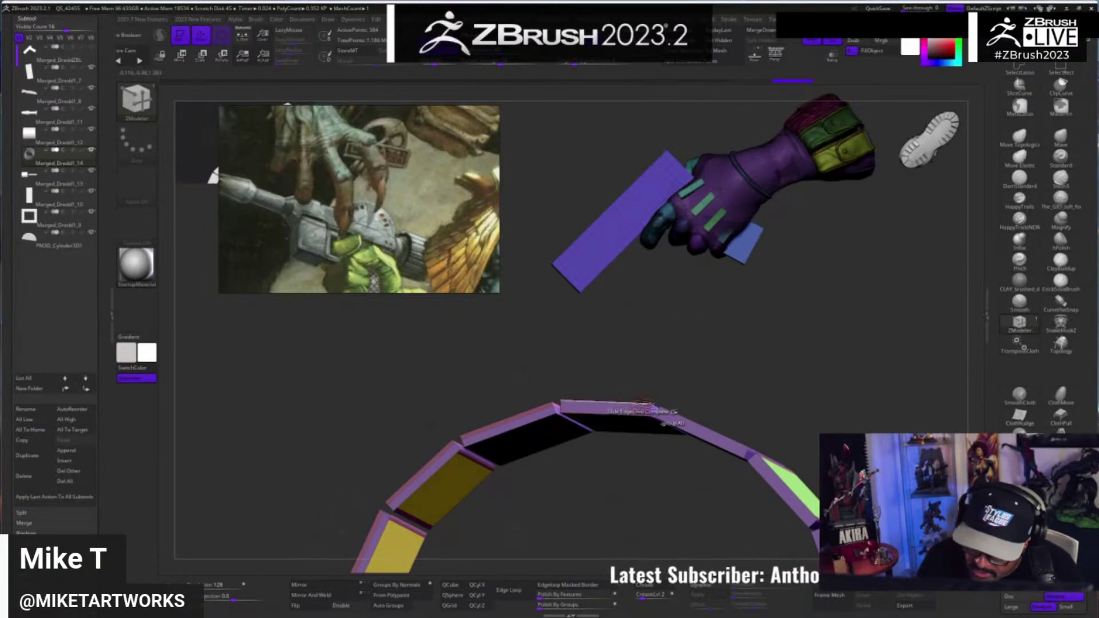
pyautogui.moveTo(659, 518); pyautogui.dragTo(618, 427)
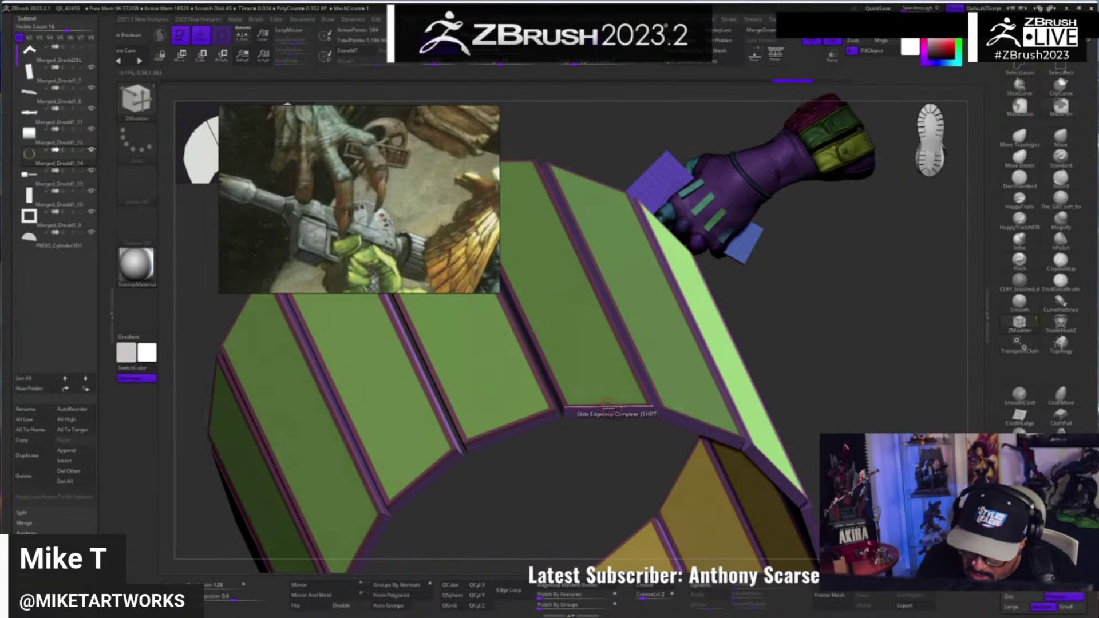
pyautogui.moveTo(601, 467); pyautogui.dragTo(603, 404)
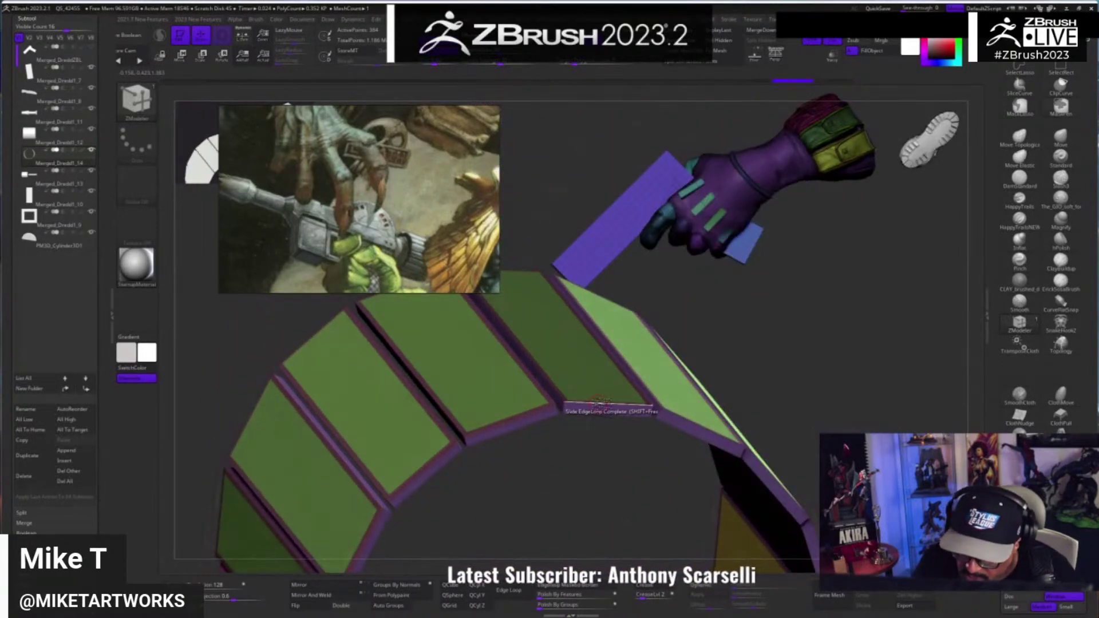
pyautogui.press('space')
pyautogui.click(595, 327)
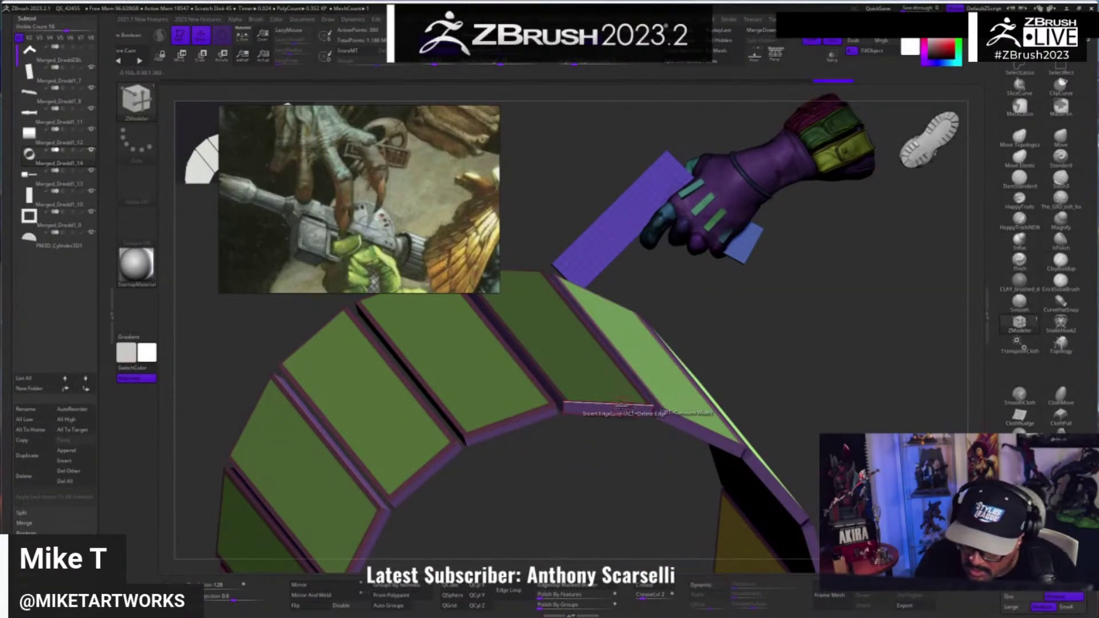
pyautogui.press('space')
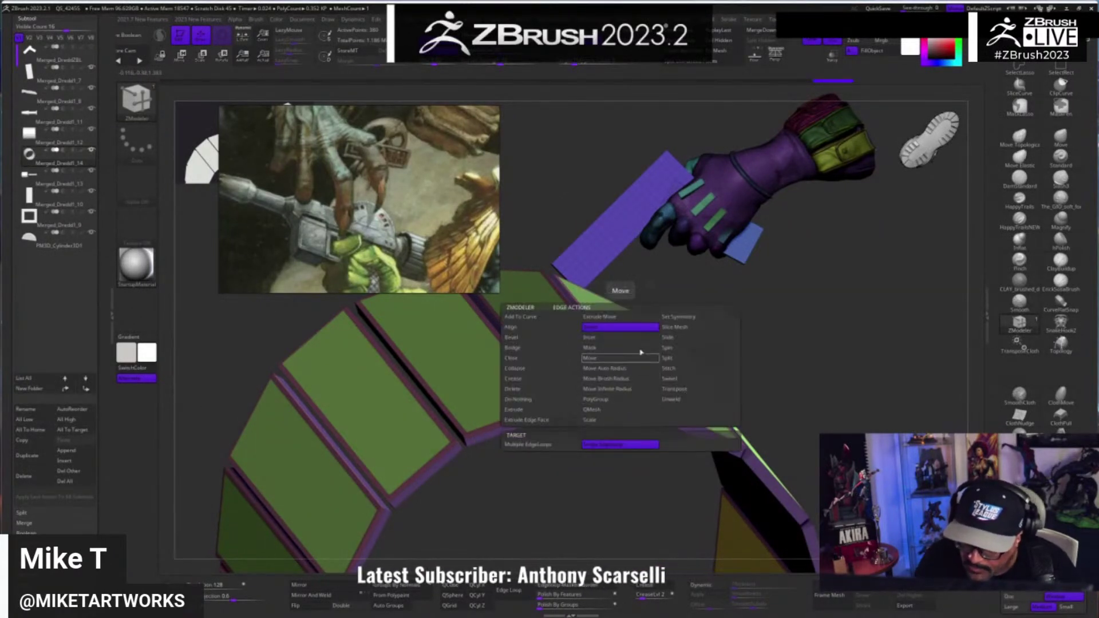
pyautogui.click(677, 339)
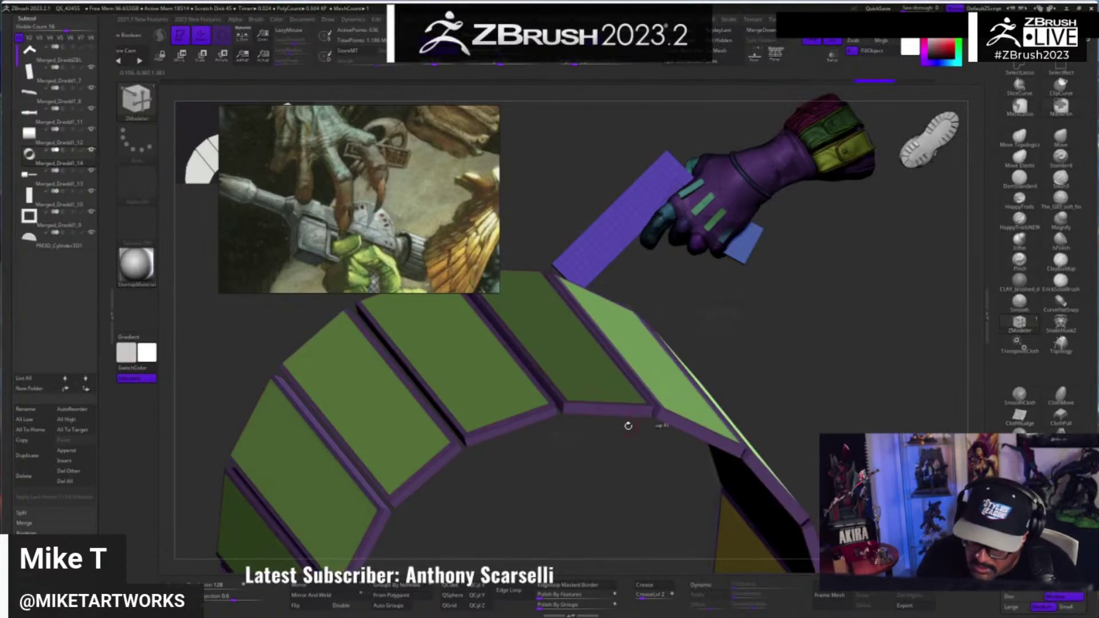
pyautogui.moveTo(607, 477); pyautogui.dragTo(607, 481)
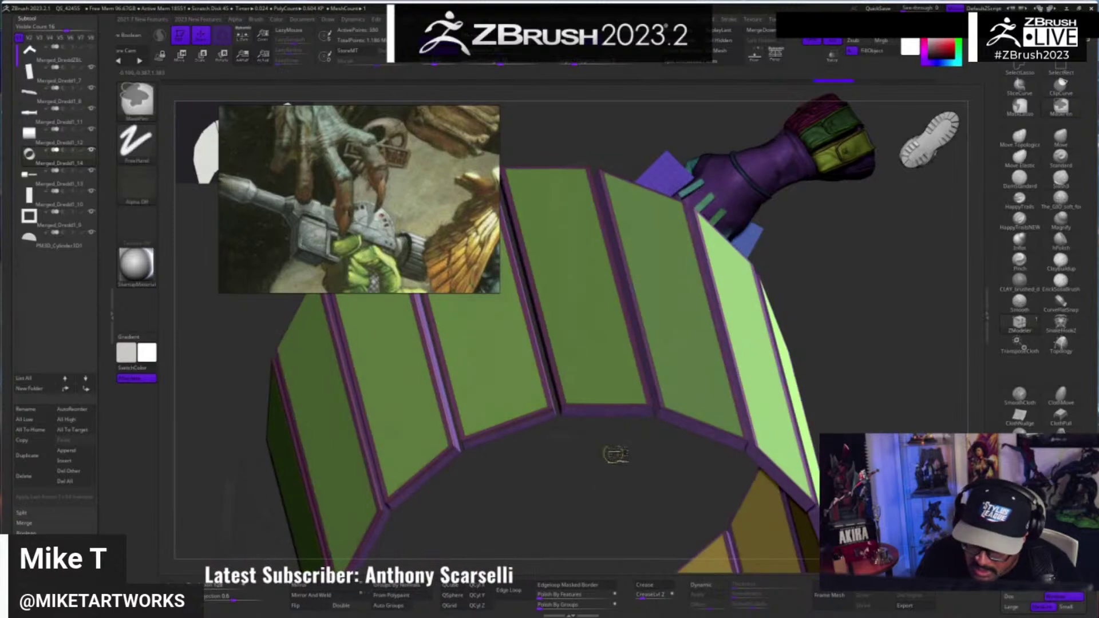
pyautogui.moveTo(606, 406); pyautogui.dragTo(607, 413)
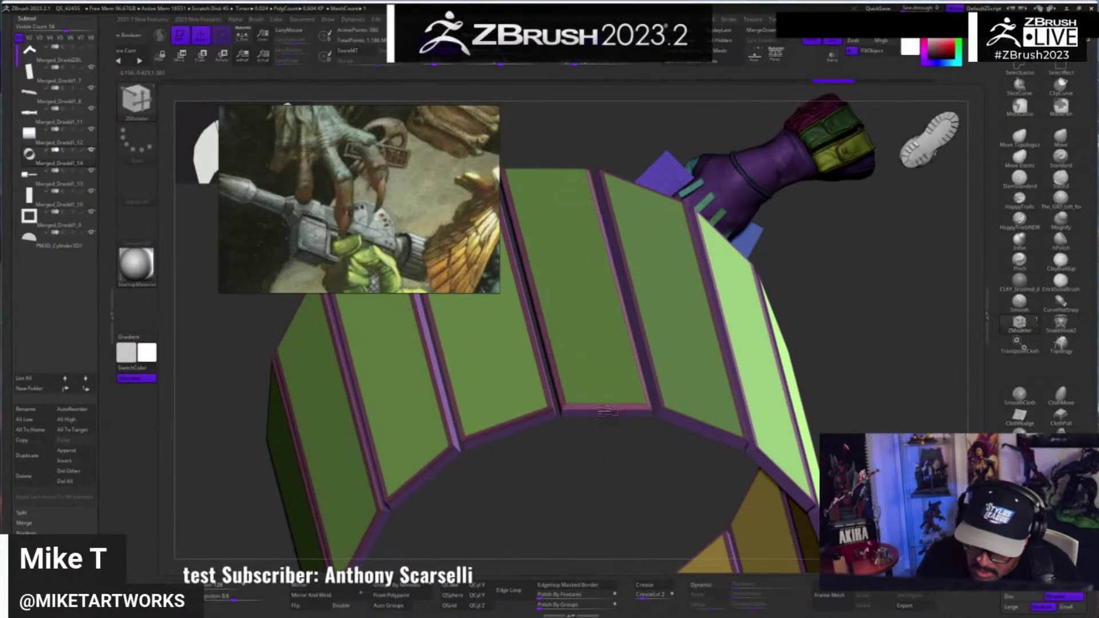
# - Set the ZModeler edge action to Insert and delete the extra edge loops from the rims of several panels
pyautogui.keyDown('alt'); pyautogui.moveTo(515, 481); pyautogui.dragTo(624, 349); pyautogui.keyUp('alt')
pyautogui.moveTo(538, 400); pyautogui.dragTo(514, 324)
pyautogui.moveTo(529, 438); pyautogui.dragTo(603, 421)
pyautogui.moveTo(552, 447); pyautogui.dragTo(579, 453)
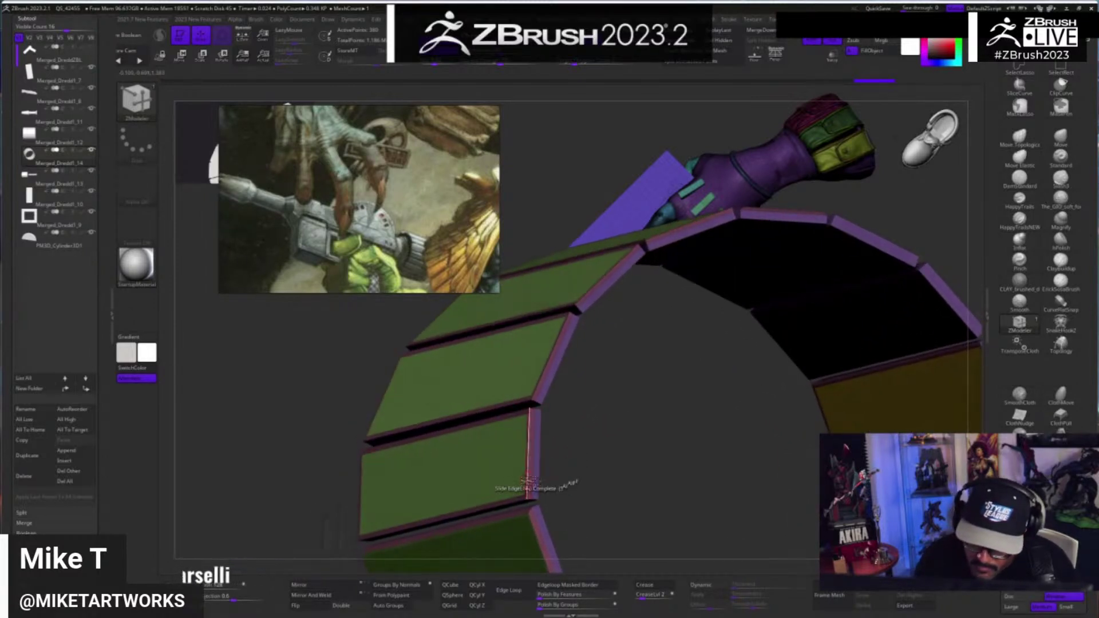
pyautogui.press('space')
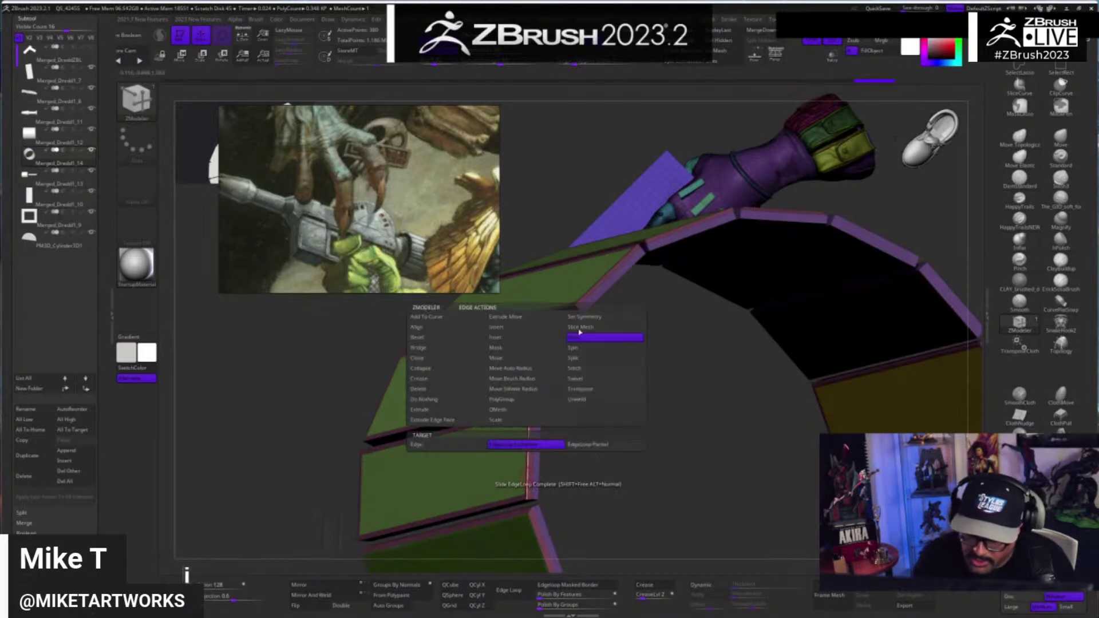
pyautogui.click(510, 341)
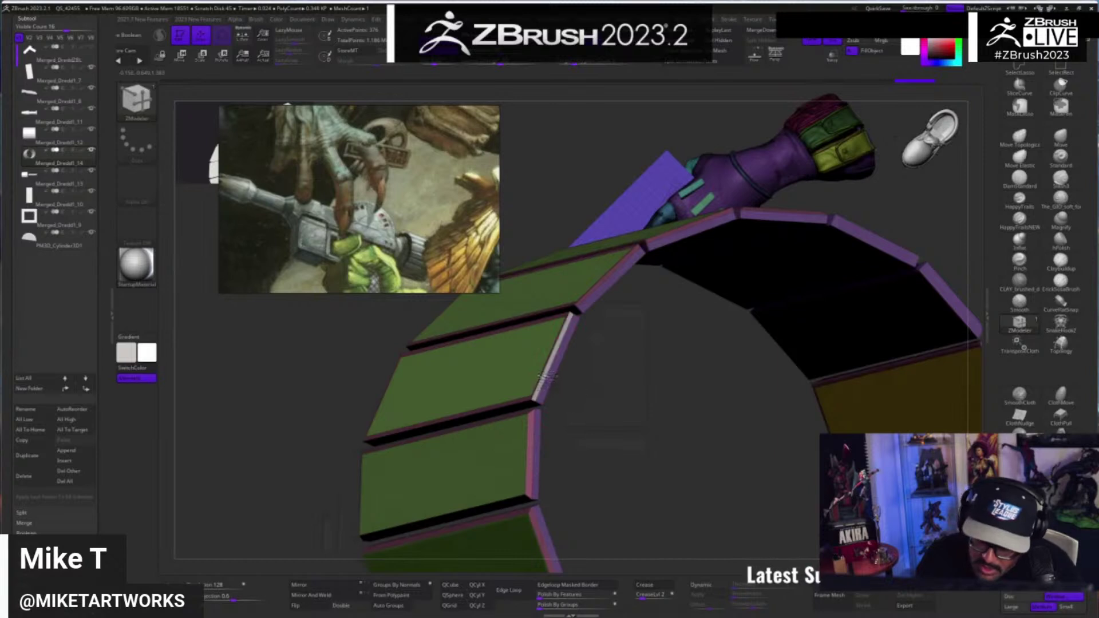
pyautogui.moveTo(571, 371); pyautogui.dragTo(548, 367)
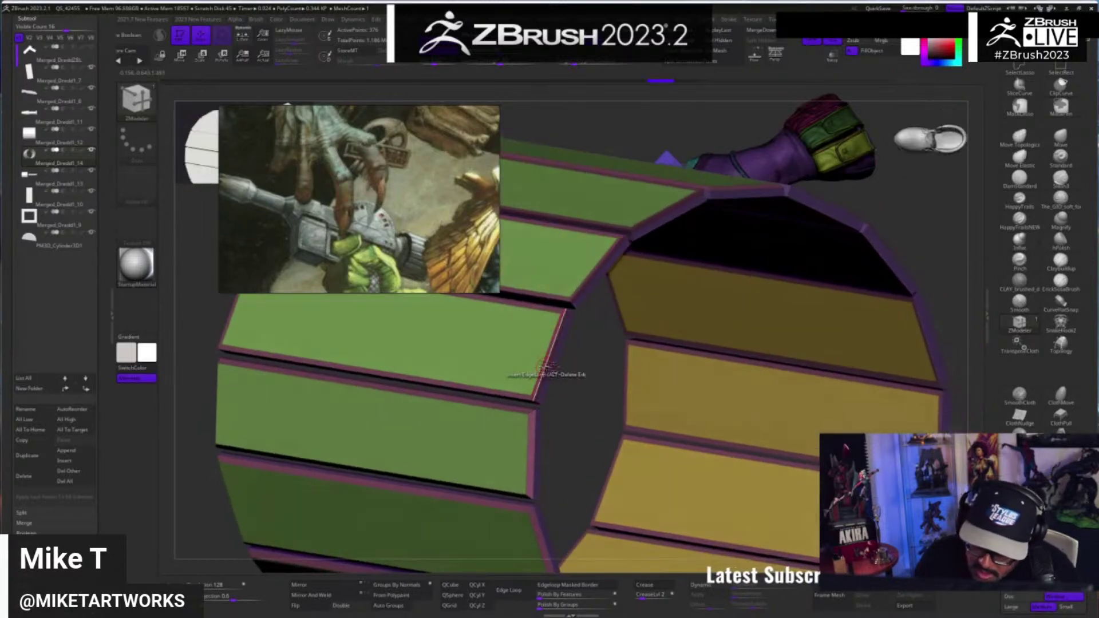
pyautogui.keyDown('alt'); pyautogui.click(593, 276); pyautogui.keyUp('alt')
pyautogui.keyDown('alt'); pyautogui.moveTo(597, 349); pyautogui.dragTo(505, 541); pyautogui.keyUp('alt')
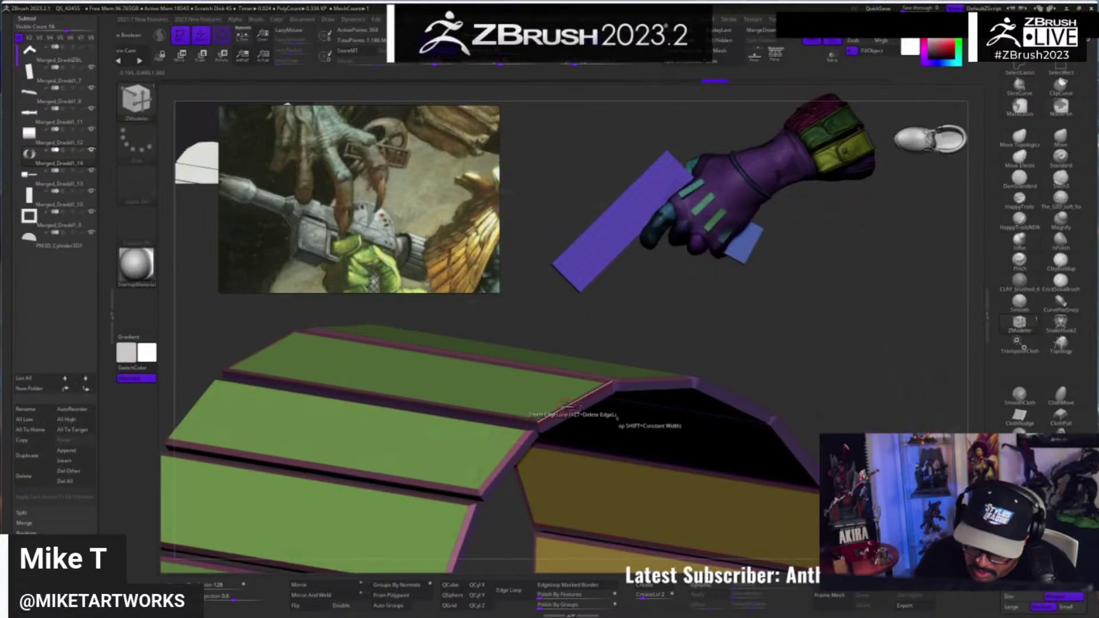
pyautogui.moveTo(748, 379); pyautogui.dragTo(654, 426)
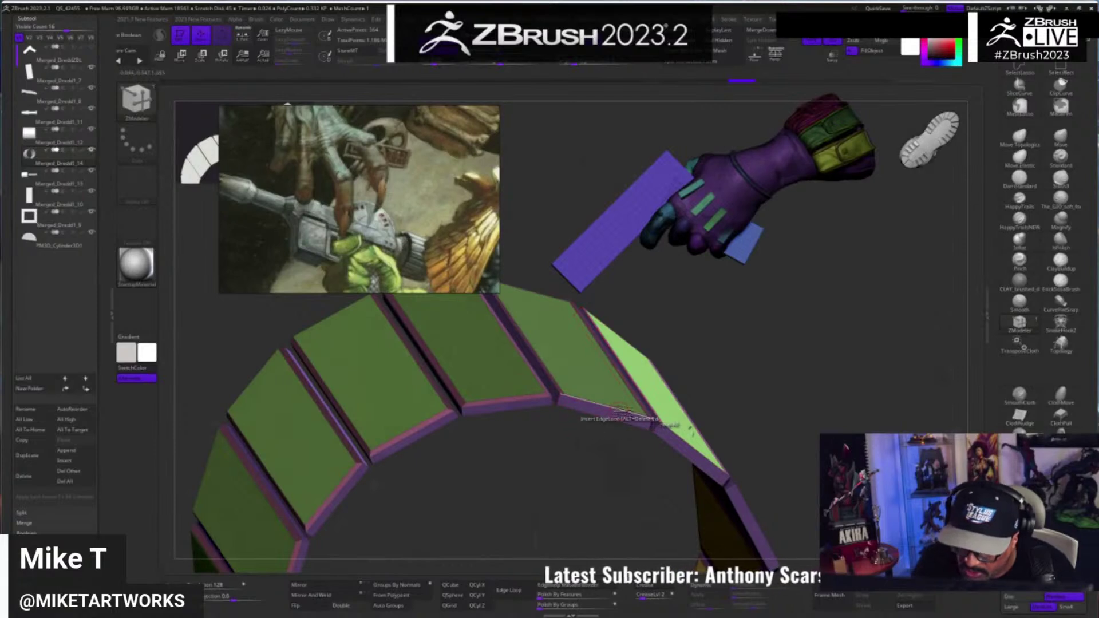
# - Set the edge action to Slide and slide the edge loops along the rims of several panels in the ring
pyautogui.press('space')
pyautogui.click(712, 339)
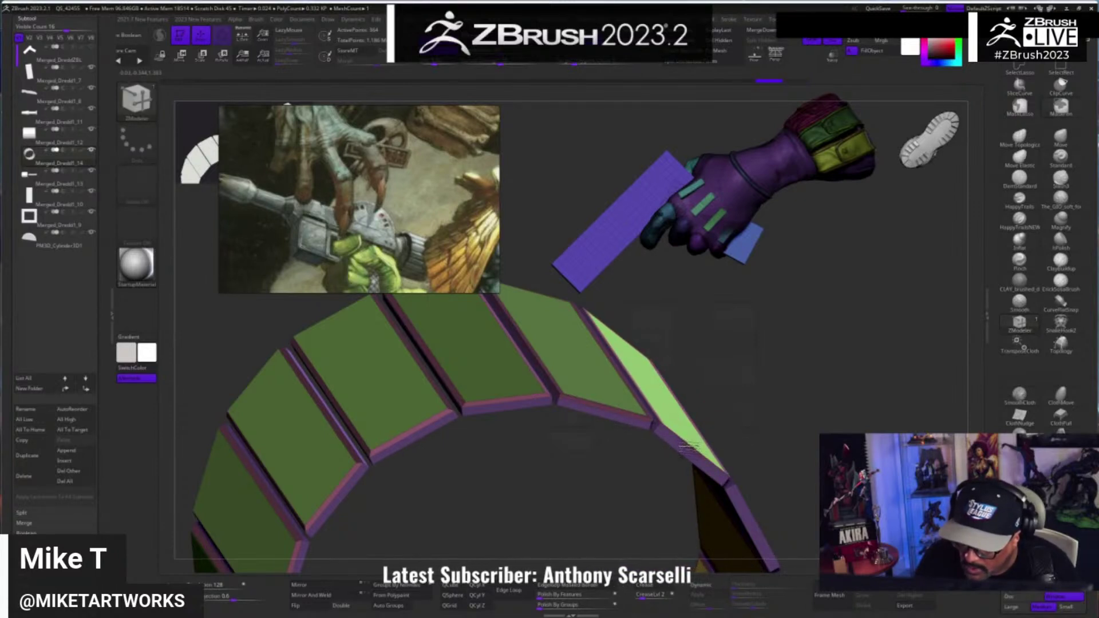
pyautogui.click(688, 447)
pyautogui.press('ctrl')
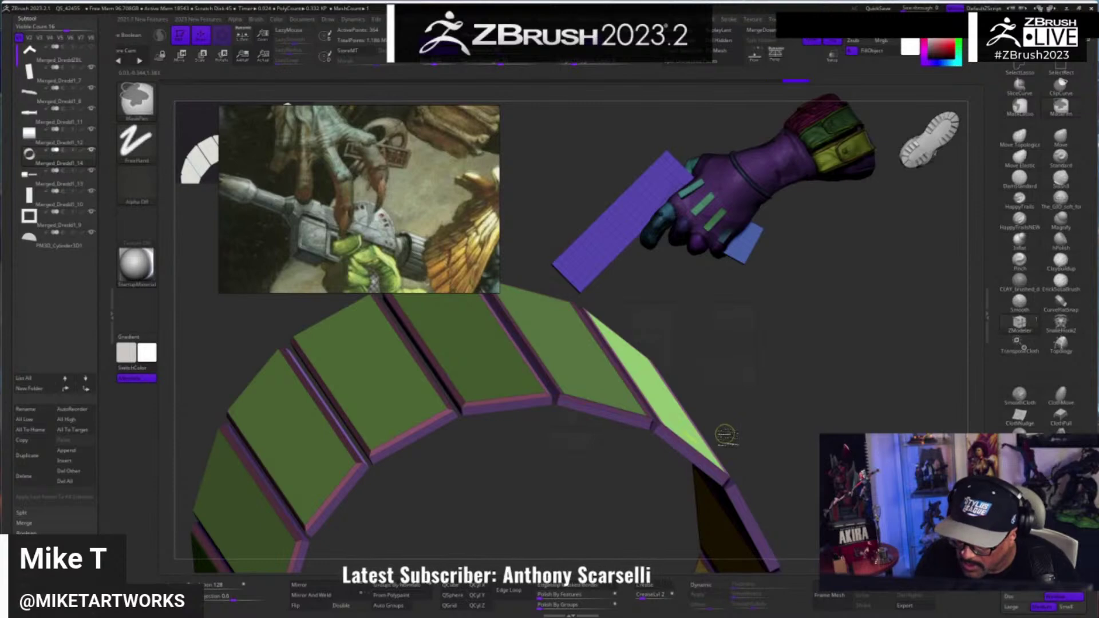
pyautogui.press('b')
pyautogui.press('z')
pyautogui.press('m')
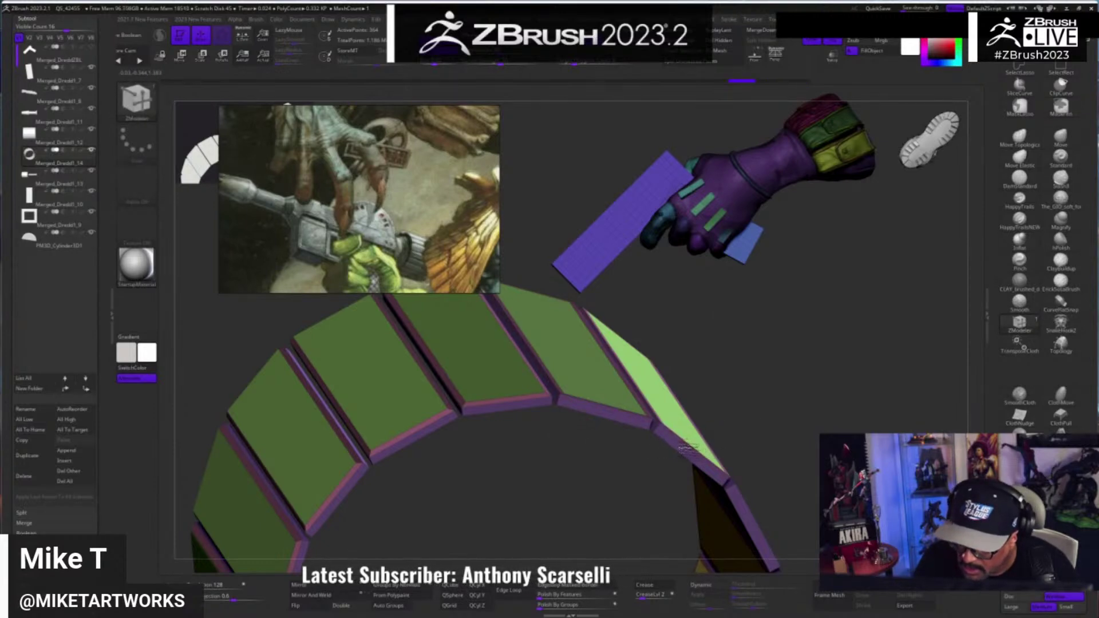
pyautogui.moveTo(687, 449); pyautogui.dragTo(683, 505)
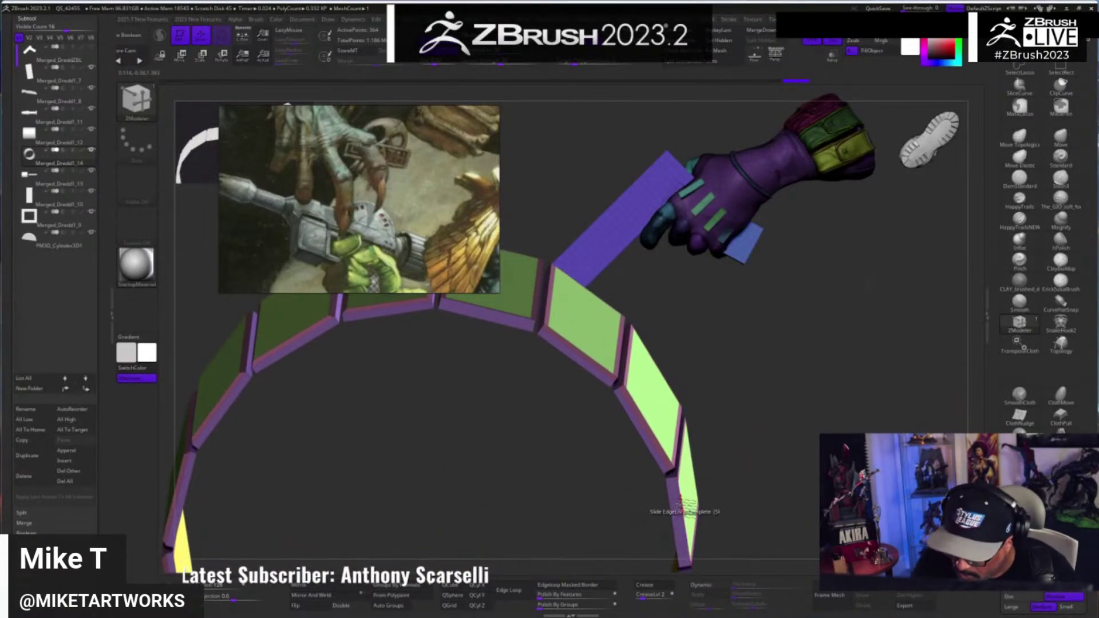
pyautogui.moveTo(682, 505); pyautogui.dragTo(685, 504)
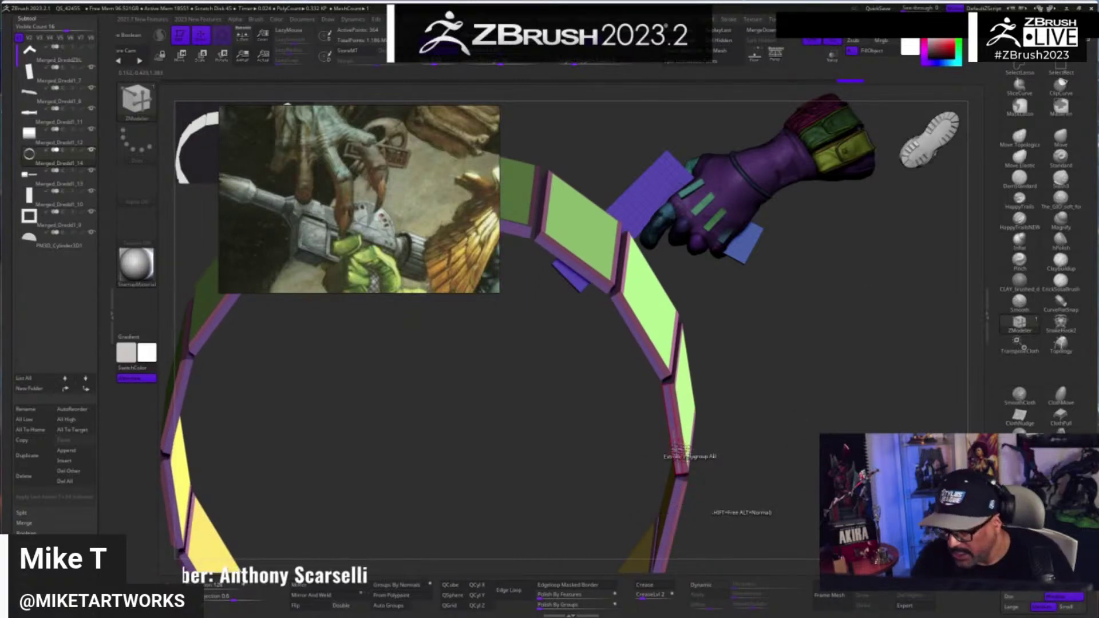
# - Return the edge action to Insert and delete the inserted edge loops from the remaining panel rims
pyautogui.press('space')
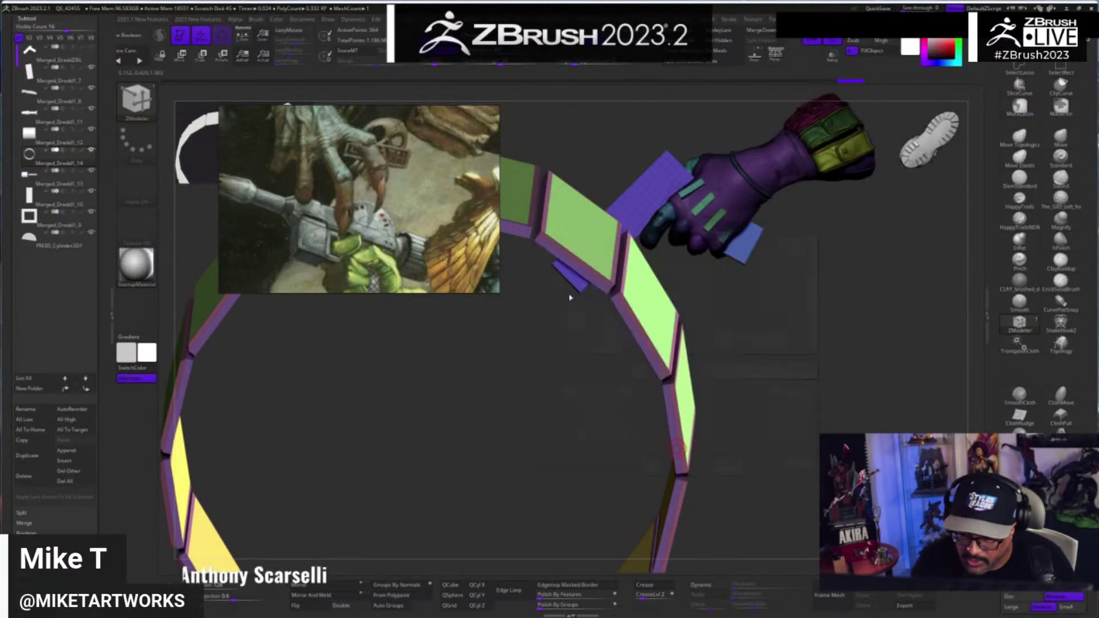
pyautogui.moveTo(756, 476); pyautogui.dragTo(727, 428)
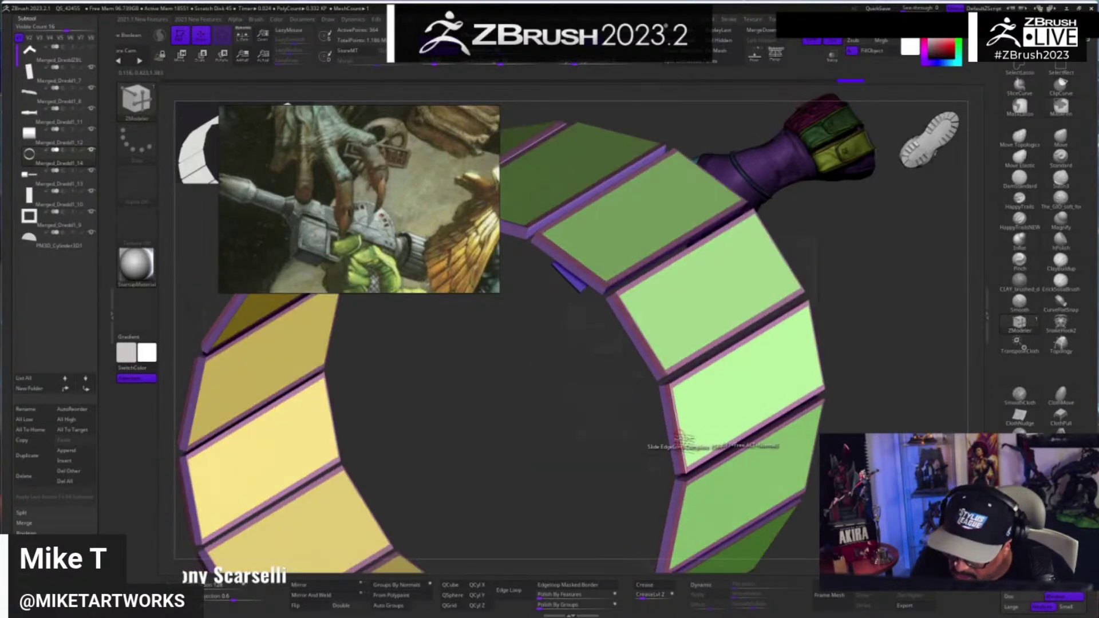
pyautogui.press('space')
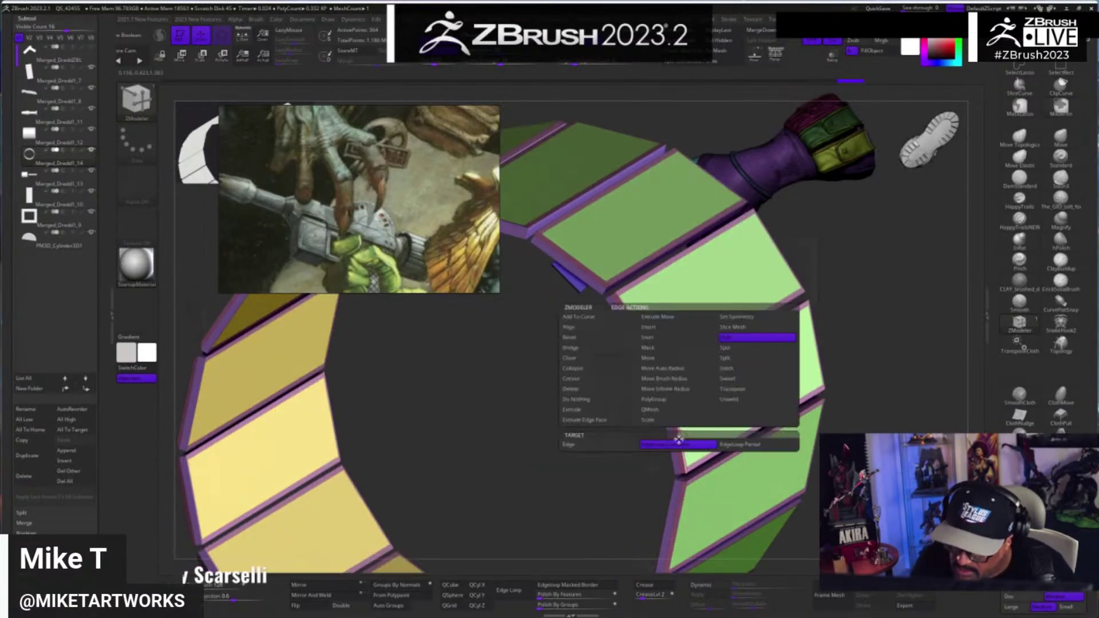
pyautogui.click(661, 329)
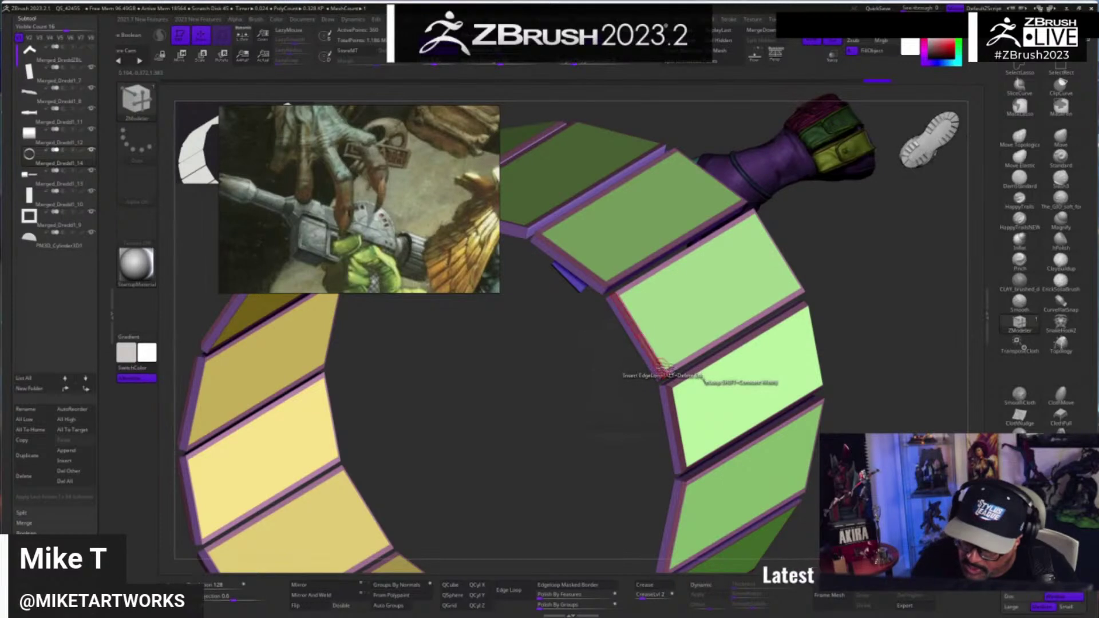
pyautogui.keyDown('ctrl'); pyautogui.moveTo(901, 363); pyautogui.dragTo(888, 435, button='right'); pyautogui.keyUp('ctrl')
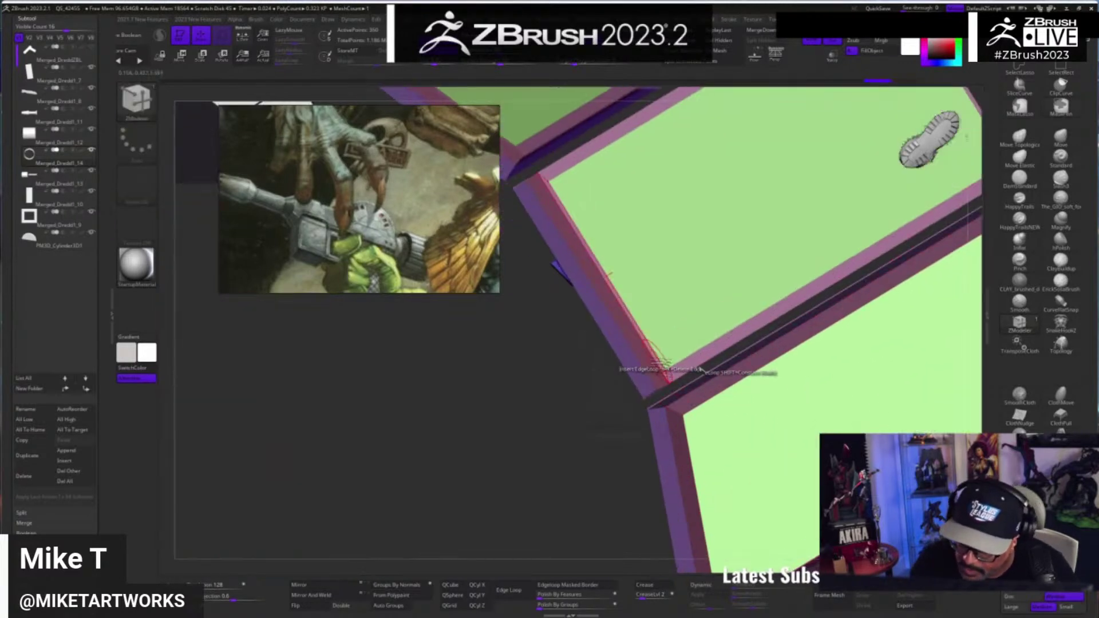
pyautogui.click(666, 364)
pyautogui.press('ctrl')
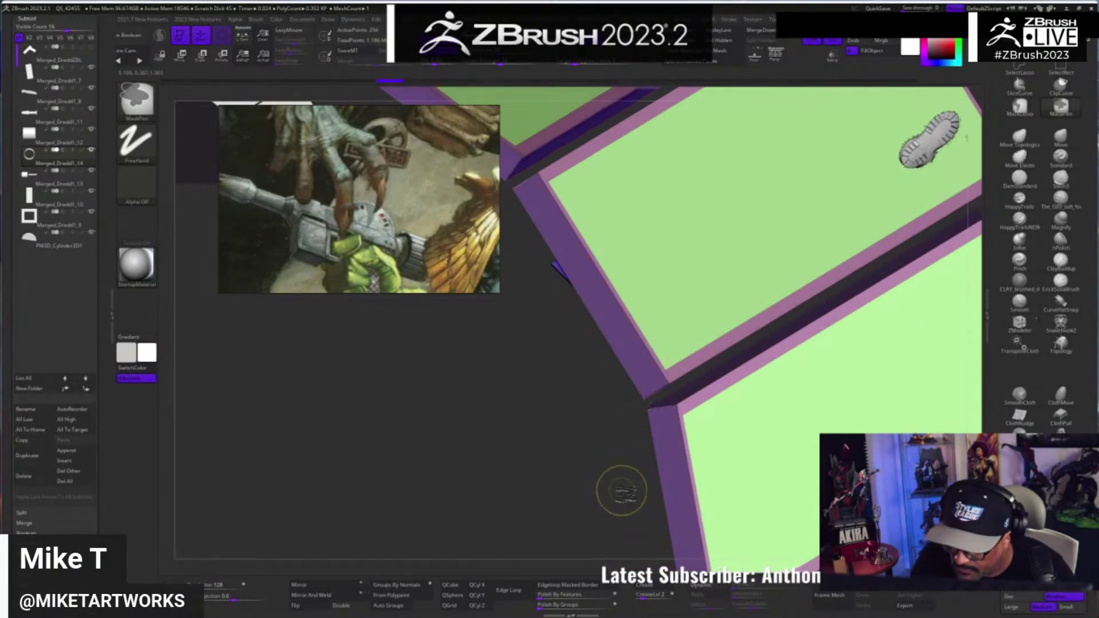
pyautogui.moveTo(606, 434)
pyautogui.mouseDown()
pyautogui.moveTo(544, 440)
pyautogui.moveTo(568, 525)
pyautogui.moveTo(547, 481)
pyautogui.moveTo(579, 506)
pyautogui.mouseUp()
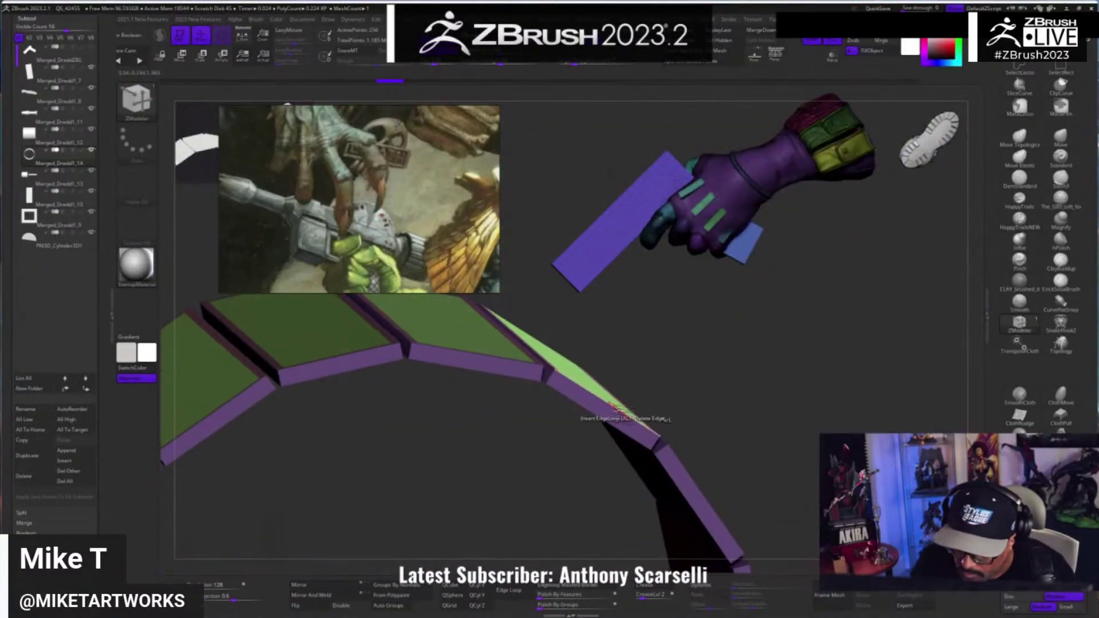
# - Choose Slide with the EdgeLoop Complete target and slide the outer rim loops of the first panels to chamfer their edges
pyautogui.press('space')
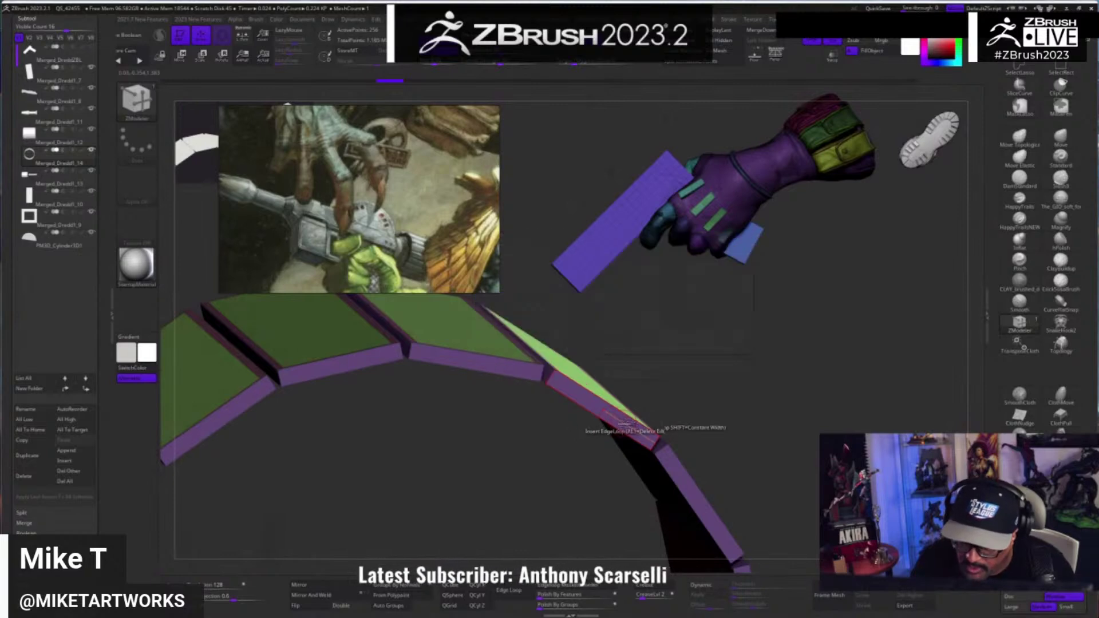
pyautogui.moveTo(694, 312); pyautogui.dragTo(630, 338)
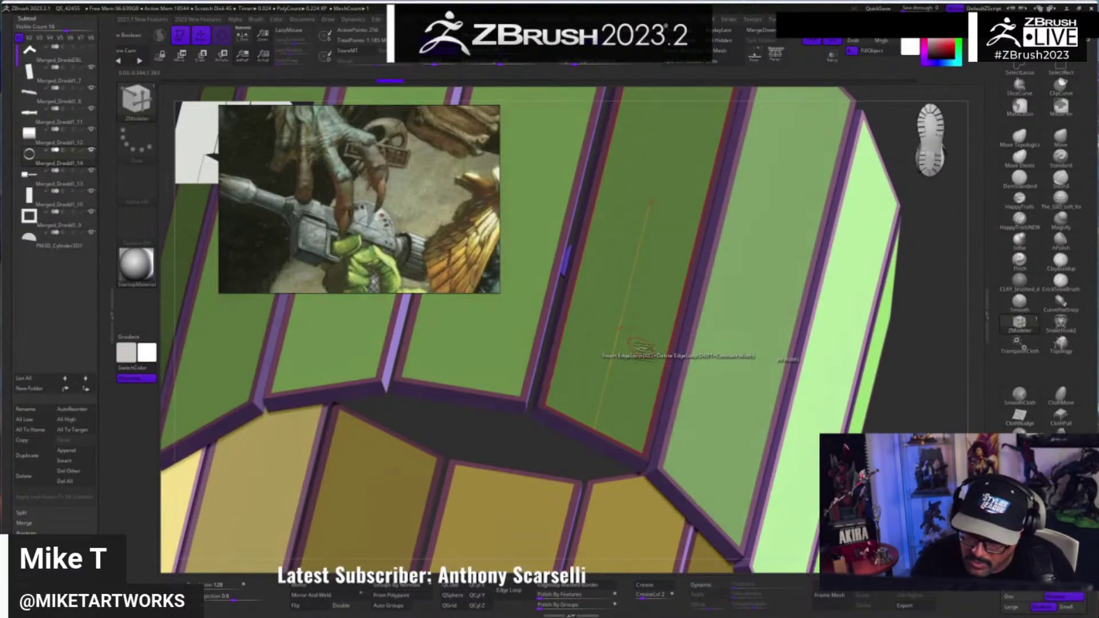
pyautogui.press('space')
pyautogui.click(531, 297)
pyautogui.moveTo(868, 412); pyautogui.dragTo(640, 431)
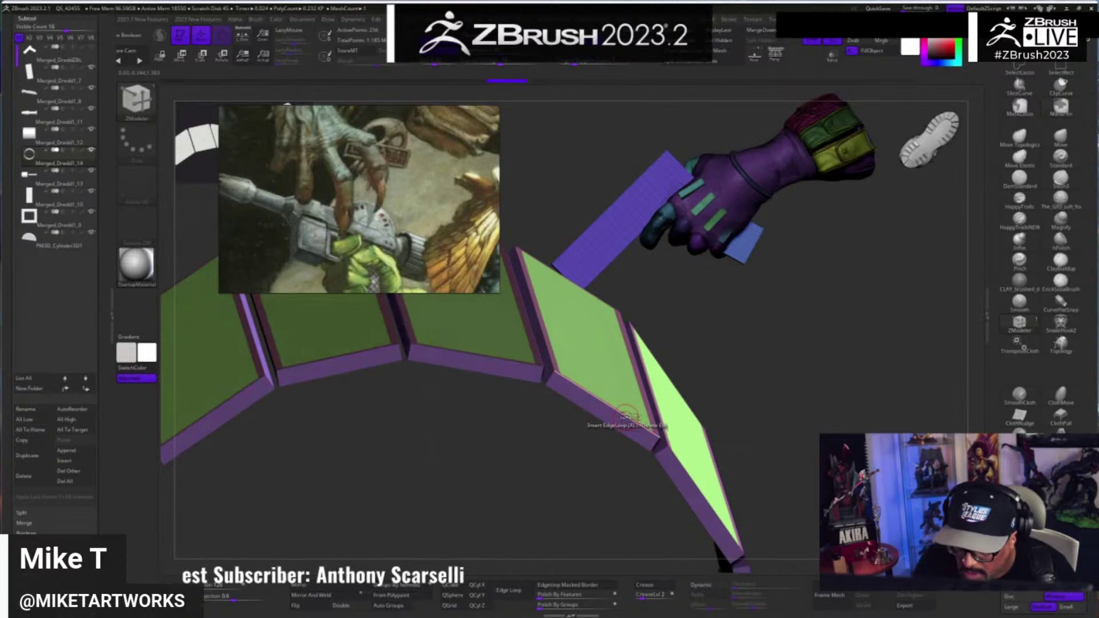
pyautogui.press('space')
pyautogui.click(687, 337)
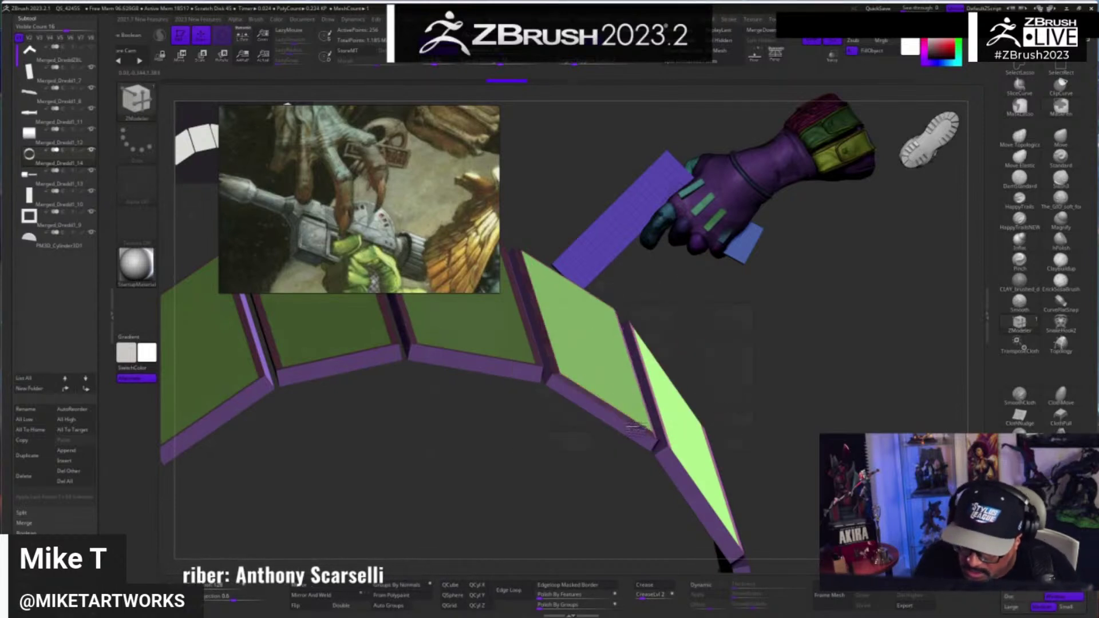
pyautogui.moveTo(635, 427); pyautogui.dragTo(635, 428)
pyautogui.moveTo(709, 493); pyautogui.dragTo(700, 498)
# - Clear the mask from the ring and slide the rim edge loops of the next panels around it
pyautogui.keyDown('ctrl'); pyautogui.moveTo(841, 383); pyautogui.dragTo(797, 484); pyautogui.keyUp('ctrl')
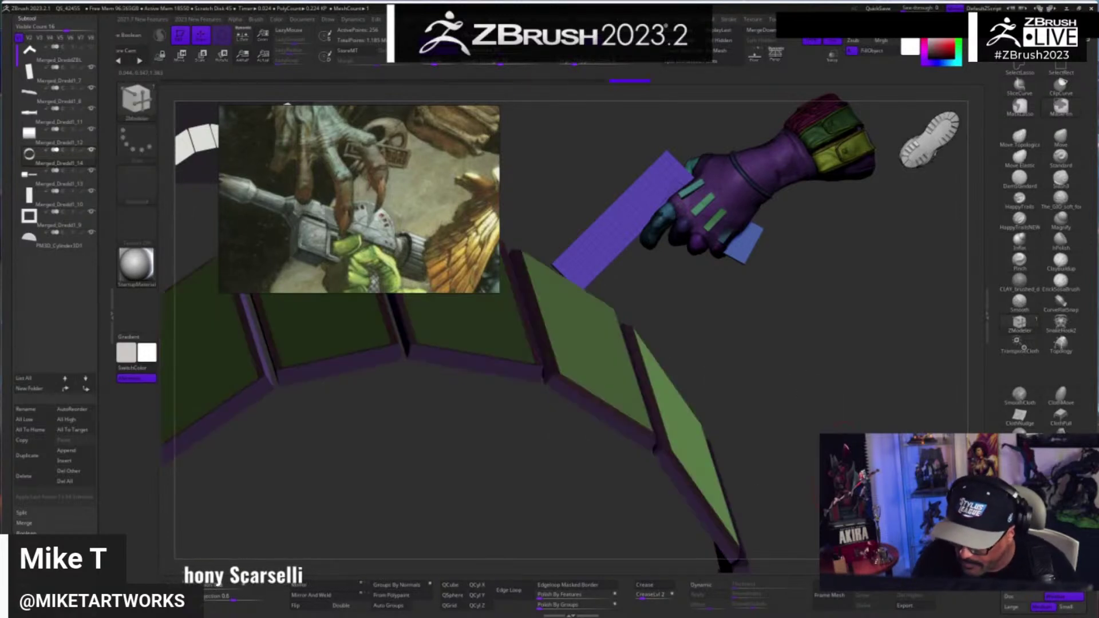
pyautogui.keyDown('ctrl'); pyautogui.click(842, 425); pyautogui.keyUp('ctrl')
pyautogui.moveTo(842, 425); pyautogui.dragTo(687, 461)
pyautogui.moveTo(749, 496); pyautogui.dragTo(747, 495)
pyautogui.keyDown('alt'); pyautogui.moveTo(698, 538); pyautogui.dragTo(674, 395); pyautogui.keyUp('alt')
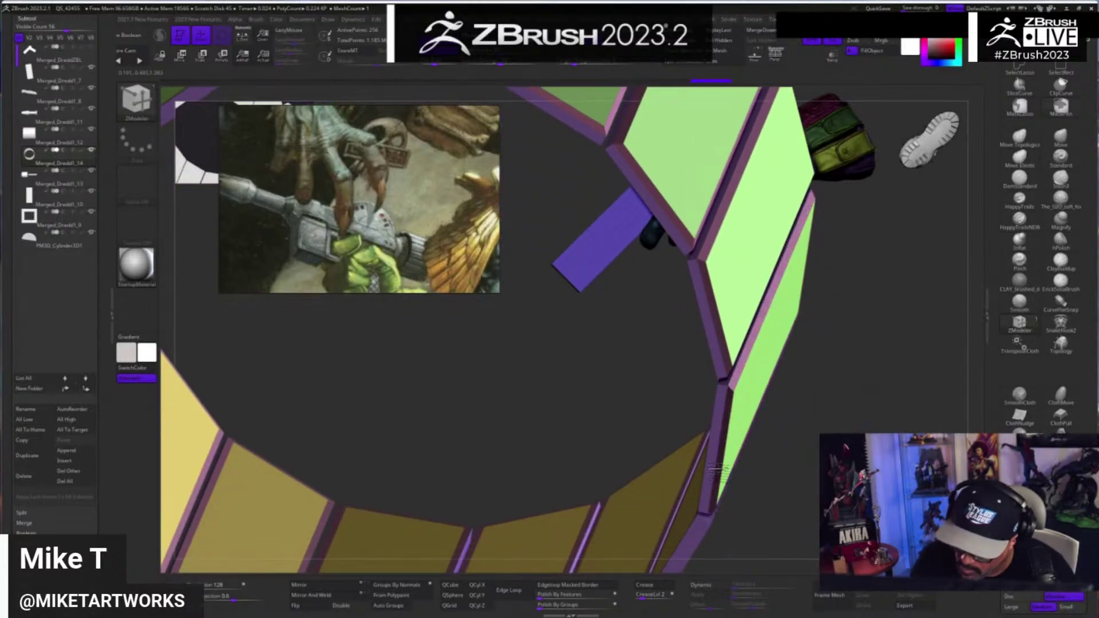
pyautogui.moveTo(816, 523); pyautogui.dragTo(761, 457)
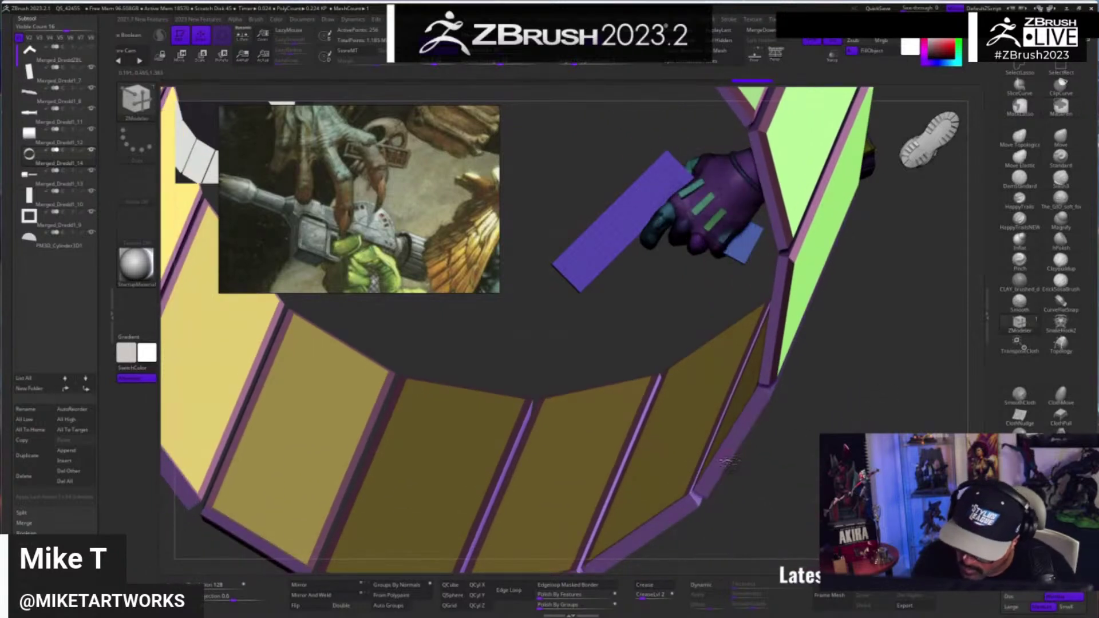
pyautogui.moveTo(787, 524); pyautogui.dragTo(738, 451)
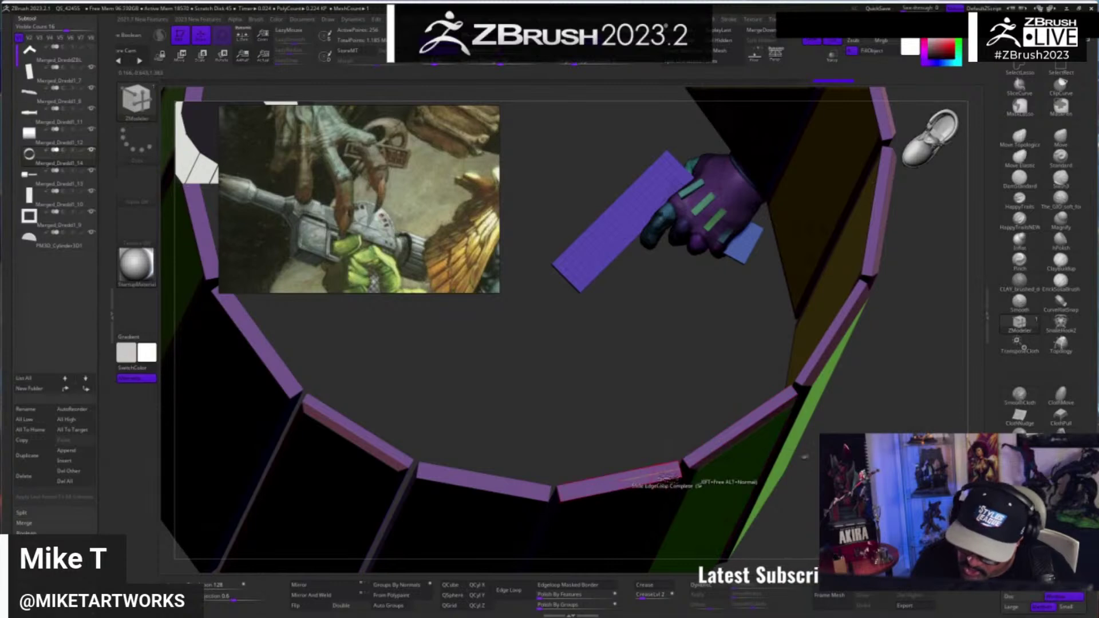
pyautogui.moveTo(686, 473); pyautogui.dragTo(911, 330)
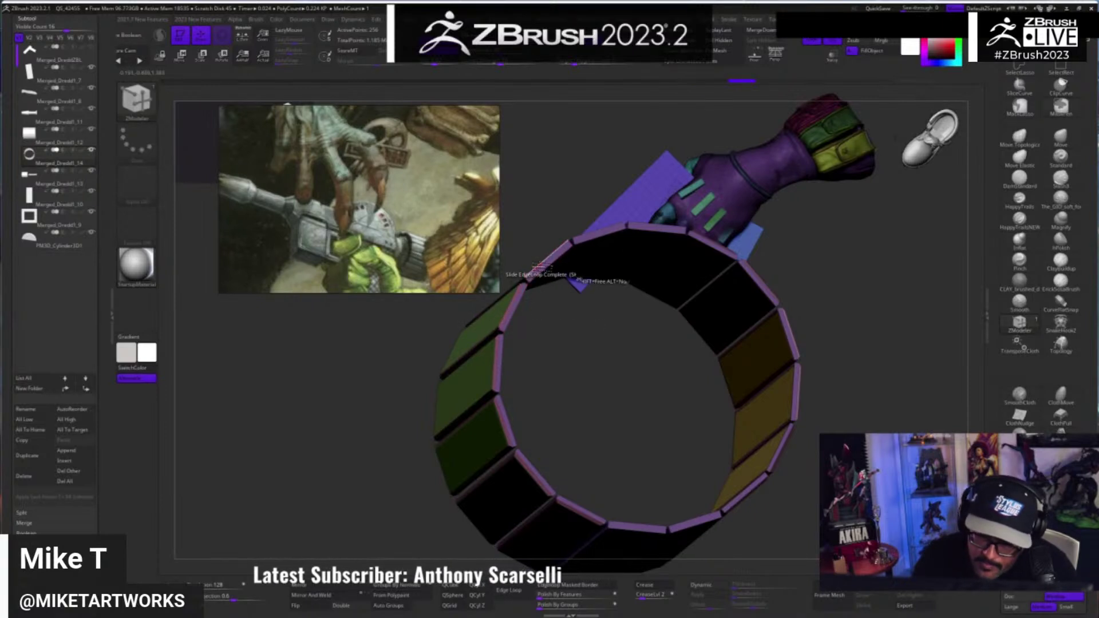
# - Slide the rim edge loops of the remaining panels to finish chamfering the ring
pyautogui.moveTo(595, 234); pyautogui.dragTo(666, 446)
pyautogui.moveTo(532, 361); pyautogui.dragTo(544, 438)
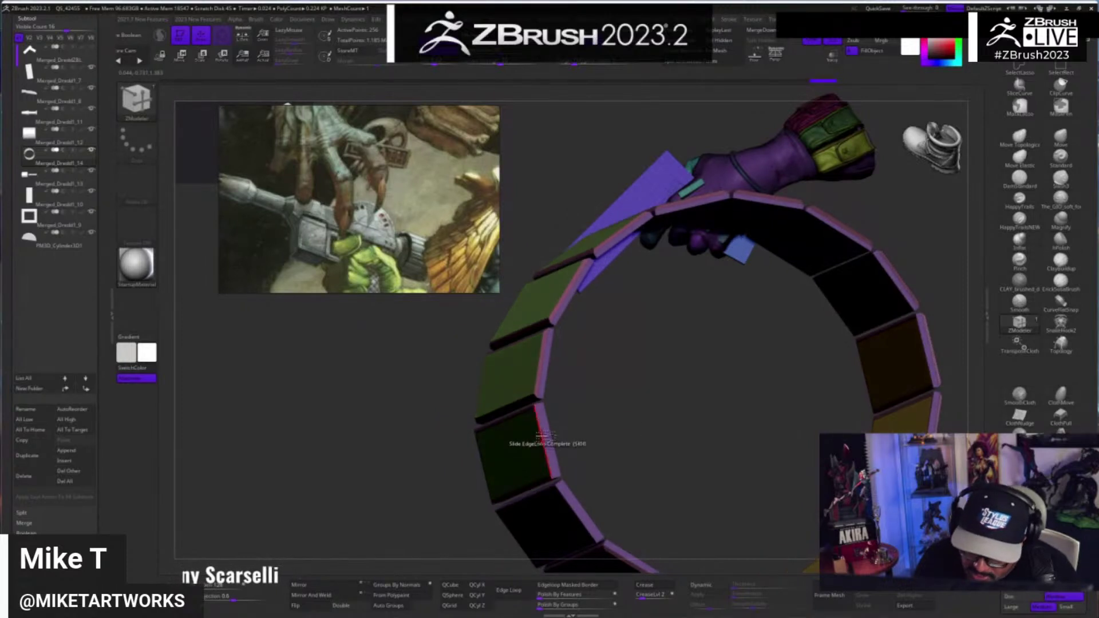
pyautogui.moveTo(642, 446); pyautogui.dragTo(573, 455)
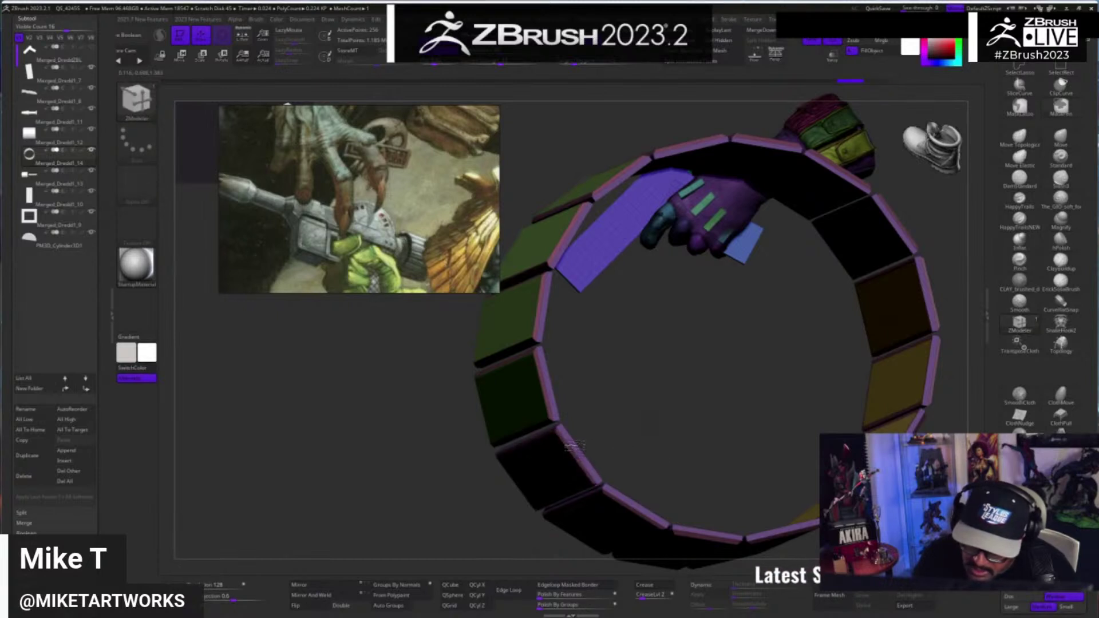
pyautogui.keyDown('ctrl'); pyautogui.moveTo(571, 442); pyautogui.dragTo(616, 401, button='right'); pyautogui.keyUp('ctrl')
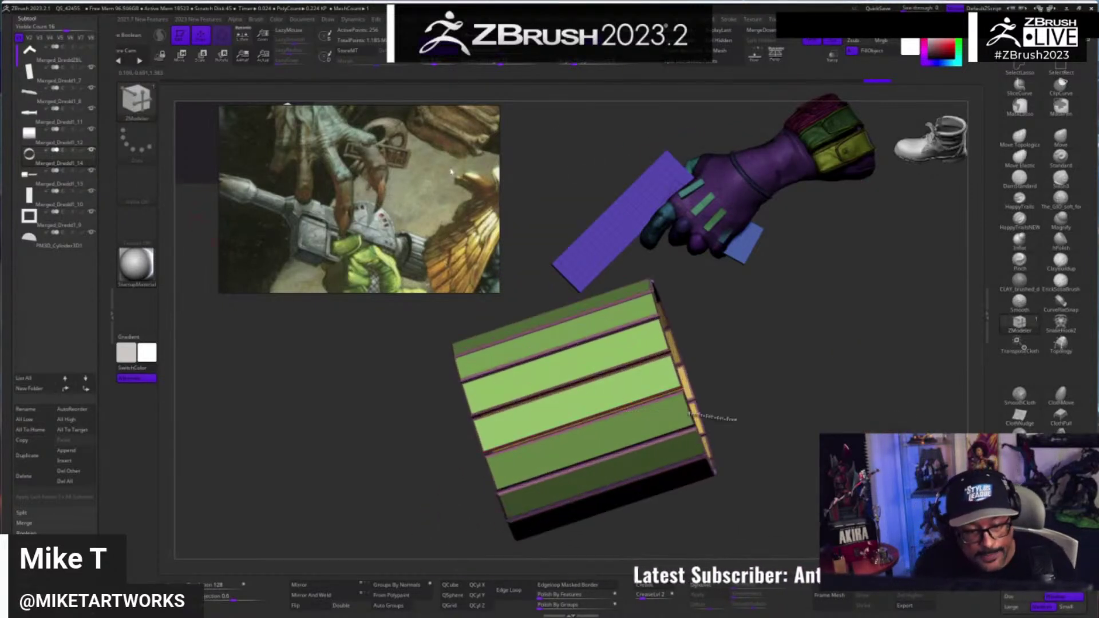
# - Turn off Solo to show the whole pistol, and make the smaller cylinder in front of the paneled ring the active subtool
pyautogui.click(832, 45)
pyautogui.moveTo(807, 486)
pyautogui.mouseDown()
pyautogui.moveTo(739, 481)
pyautogui.moveTo(816, 498)
pyautogui.moveTo(766, 515)
pyautogui.moveTo(780, 516)
pyautogui.moveTo(799, 493)
pyautogui.mouseUp()
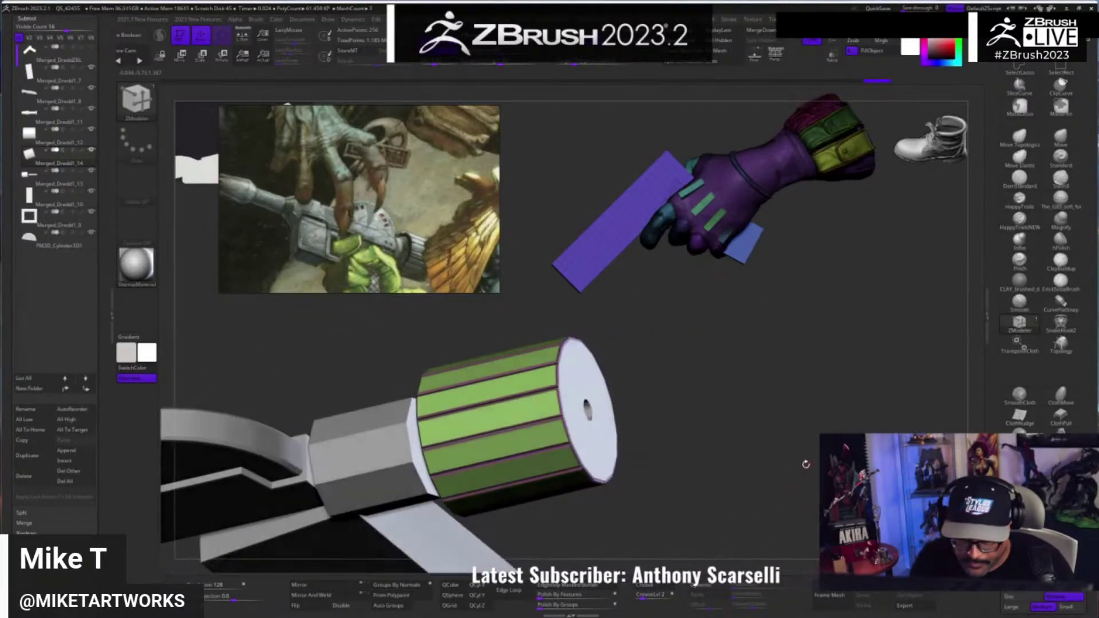
pyautogui.keyDown('alt'); pyautogui.moveTo(656, 449); pyautogui.dragTo(830, 424); pyautogui.keyUp('alt')
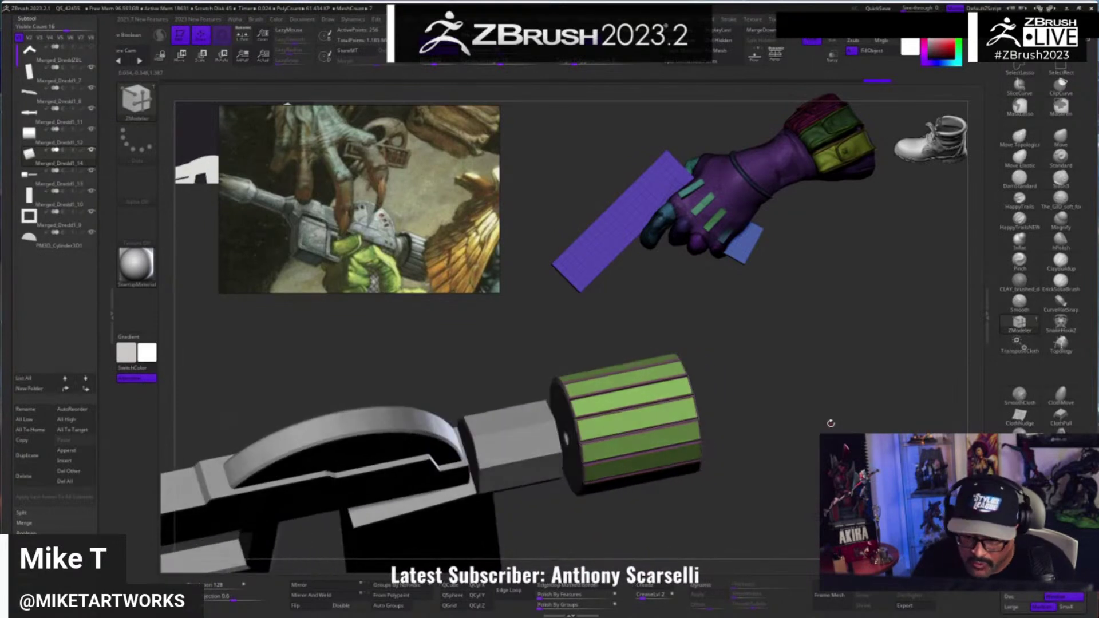
pyautogui.keyDown('alt'); pyautogui.click(542, 469); pyautogui.keyUp('alt')
pyautogui.moveTo(730, 466); pyautogui.dragTo(716, 458)
pyautogui.moveTo(818, 460); pyautogui.dragTo(829, 460)
# - Examine where the smaller cylinder meets the paneled ring from several angles
pyautogui.press('w')
pyautogui.keyDown('alt'); pyautogui.click(646, 313); pyautogui.keyUp('alt')
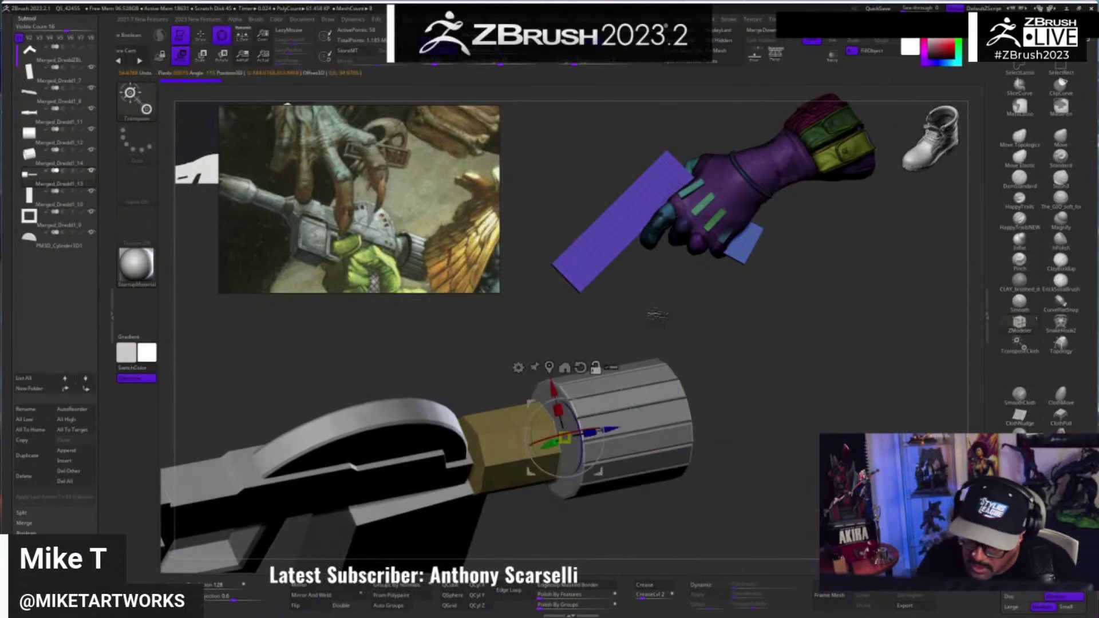
pyautogui.moveTo(773, 366); pyautogui.dragTo(748, 416)
pyautogui.keyDown('alt'); pyautogui.moveTo(620, 423); pyautogui.dragTo(581, 435); pyautogui.keyUp('alt')
pyautogui.moveTo(789, 425)
pyautogui.mouseDown()
pyautogui.moveTo(803, 424)
pyautogui.moveTo(795, 412)
pyautogui.mouseUp()
pyautogui.press('q')
pyautogui.press('w')
pyautogui.keyDown('ctrl'); pyautogui.click(488, 484); pyautogui.keyUp('ctrl')
pyautogui.press('q')
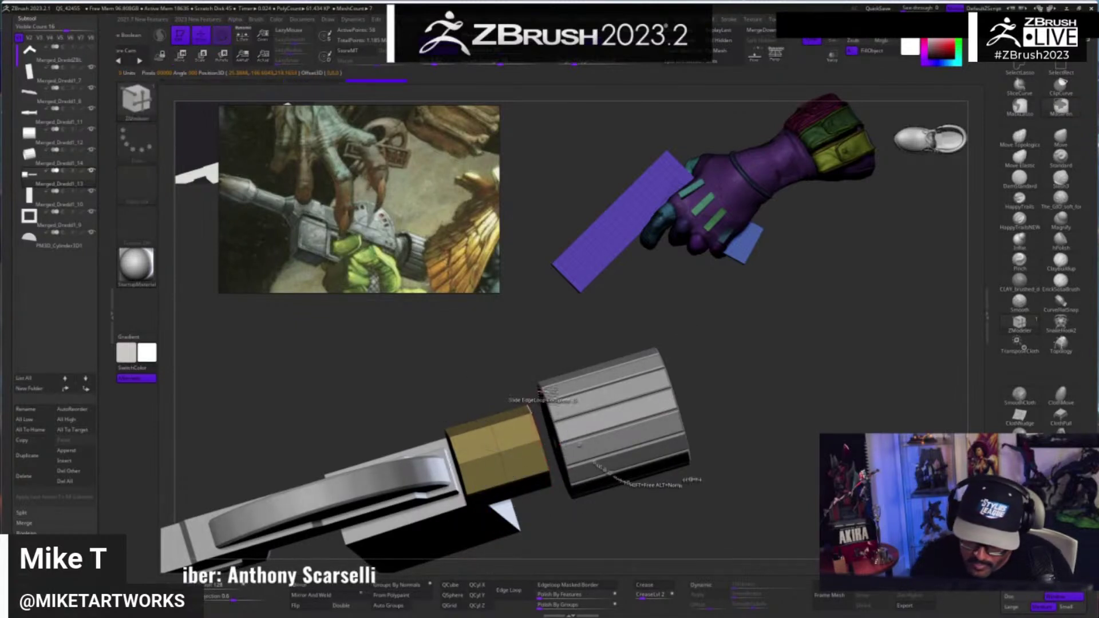
pyautogui.moveTo(746, 480); pyautogui.dragTo(813, 201)
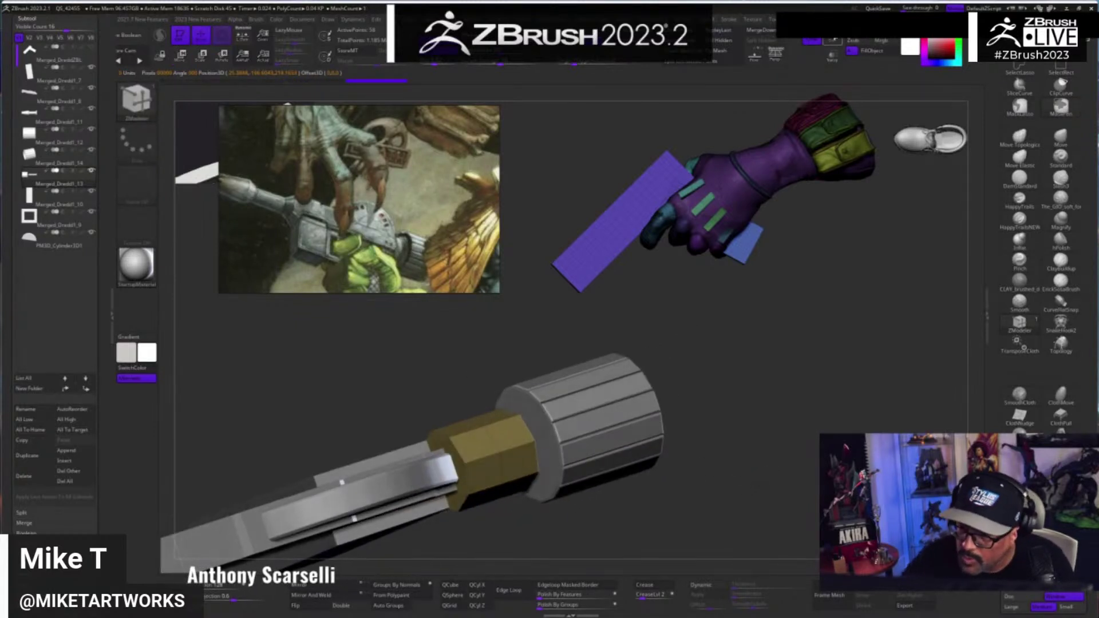
# - Isolate the smaller cylinder, cut away the geometry at its ring end and close the open end
pyautogui.click(834, 41)
pyautogui.moveTo(765, 432)
pyautogui.mouseDown()
pyautogui.moveTo(782, 427)
pyautogui.moveTo(784, 453)
pyautogui.moveTo(768, 471)
pyautogui.moveTo(831, 413)
pyautogui.mouseUp()
pyautogui.keyDown('ctrl'); pyautogui.keyDown('alt'); pyautogui.keyDown('shift'); pyautogui.moveTo(701, 464); pyautogui.dragTo(566, 518); pyautogui.keyUp('shift'); pyautogui.keyUp('alt'); pyautogui.keyUp('ctrl')
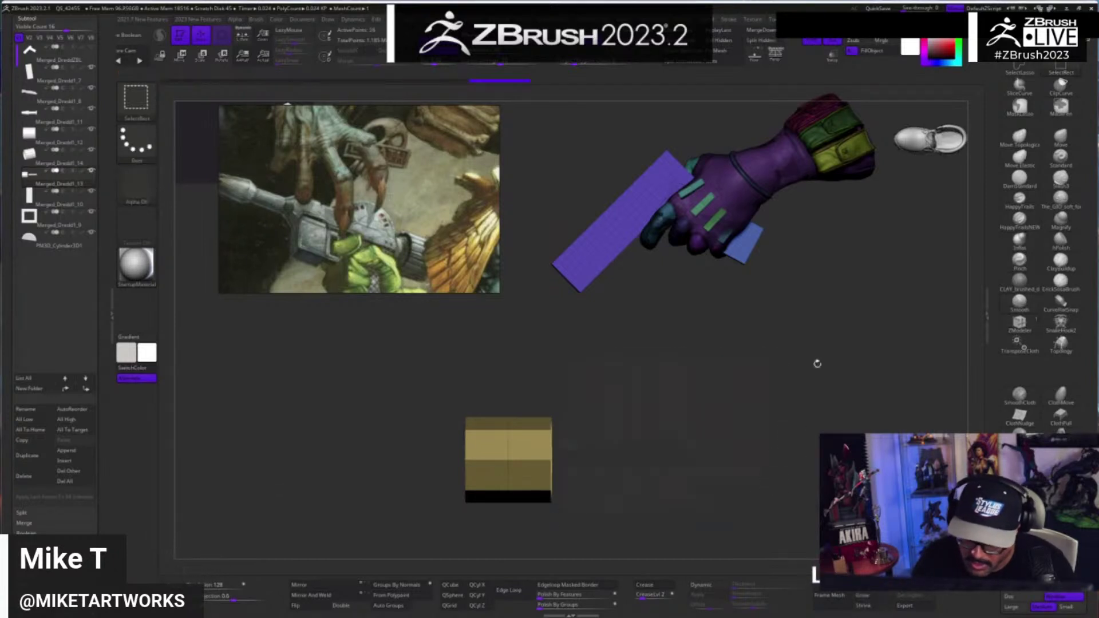
pyautogui.keyDown('ctrl'); pyautogui.keyDown('shift'); pyautogui.moveTo(854, 357); pyautogui.dragTo(893, 402); pyautogui.keyUp('shift'); pyautogui.keyUp('ctrl')
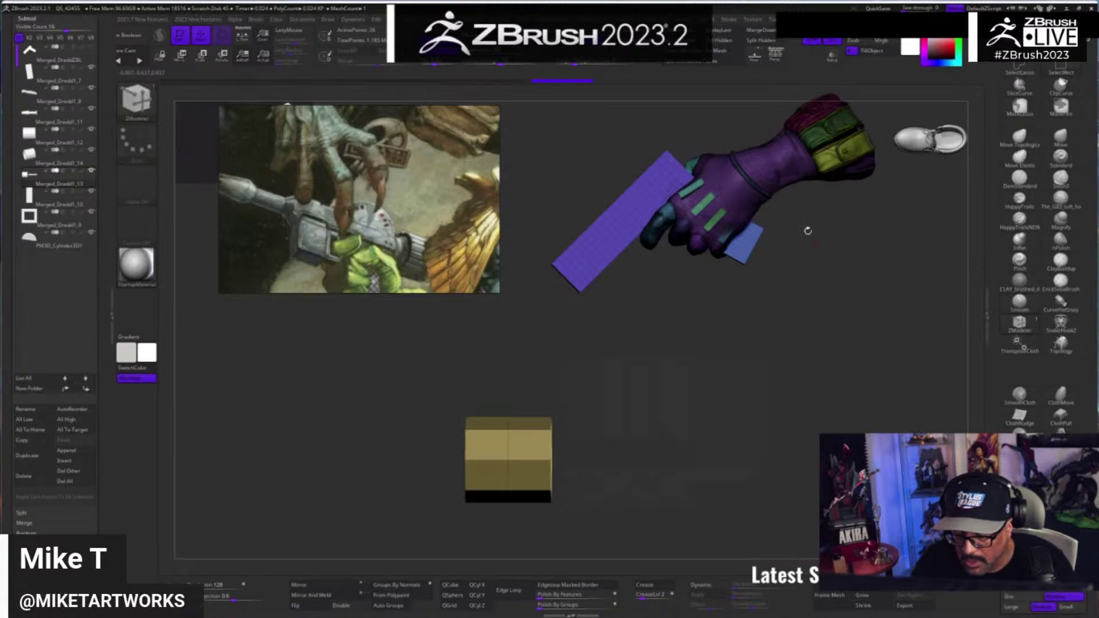
pyautogui.click(724, 45)
# - Place the transform gizmo on the smaller cylinder's ring-side face and scale the cylinder shorter along its length
pyautogui.moveTo(739, 436); pyautogui.dragTo(680, 440)
pyautogui.press('w')
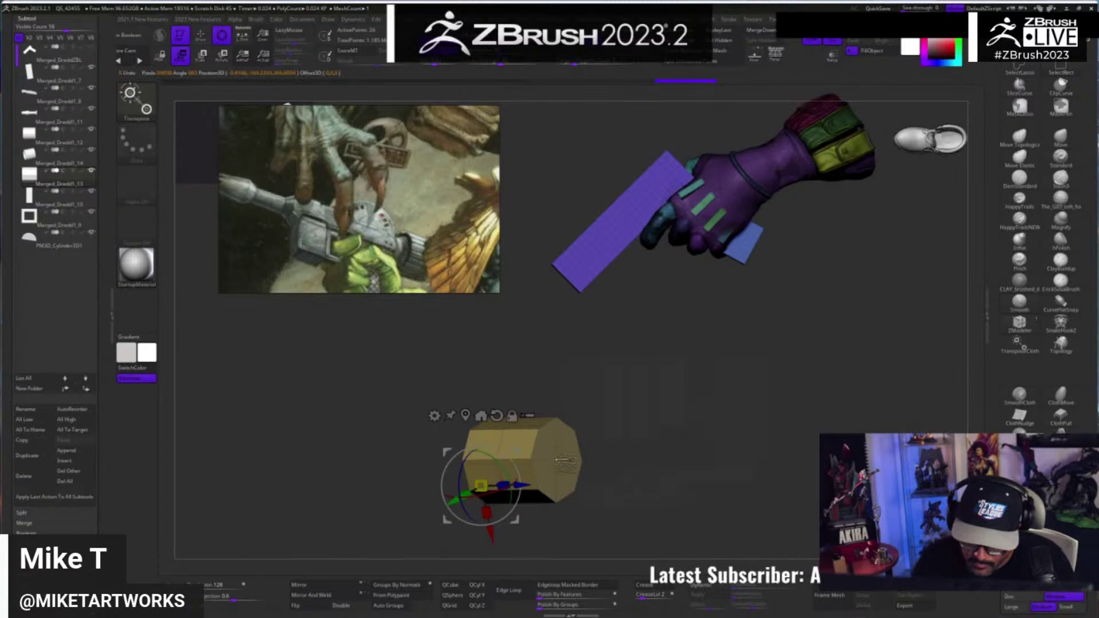
pyautogui.keyDown('alt'); pyautogui.click(556, 461); pyautogui.keyUp('alt')
pyautogui.moveTo(635, 457); pyautogui.dragTo(697, 454)
pyautogui.moveTo(591, 461); pyautogui.dragTo(560, 465)
pyautogui.press('q')
# - Show the whole pistol and shift the smaller cylinder along its axis so it meets the paneled ring
pyautogui.click(833, 43)
pyautogui.moveTo(821, 364); pyautogui.dragTo(680, 473)
pyautogui.press('w')
pyautogui.moveTo(610, 456); pyautogui.dragTo(630, 460)
pyautogui.moveTo(796, 482)
pyautogui.keyDown('alt'); pyautogui.mouseDown()
pyautogui.moveTo(793, 507)
pyautogui.moveTo(727, 461)
pyautogui.moveTo(794, 458)
pyautogui.mouseUp(); pyautogui.keyUp('alt')
# - Mask the front half of the smaller cylinder and scale its ring end up to about 1.34 times
pyautogui.press('q')
pyautogui.moveTo(486, 378)
pyautogui.keyDown('ctrl'); pyautogui.mouseDown()
pyautogui.moveTo(491, 458)
pyautogui.moveTo(541, 544)
pyautogui.mouseUp(); pyautogui.keyUp('ctrl')
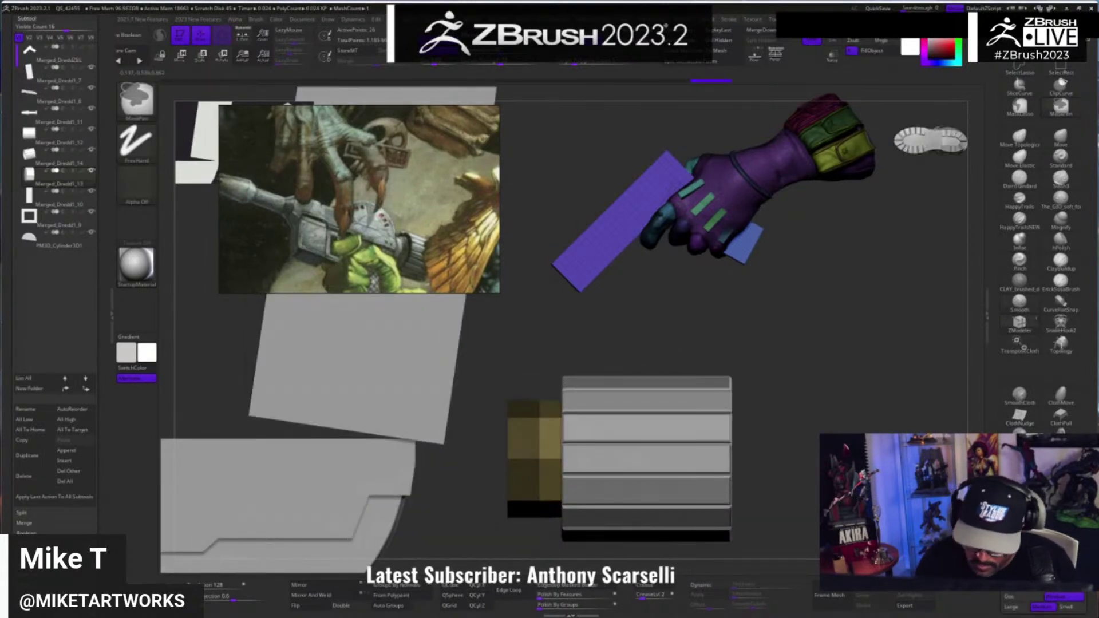
pyautogui.press('w')
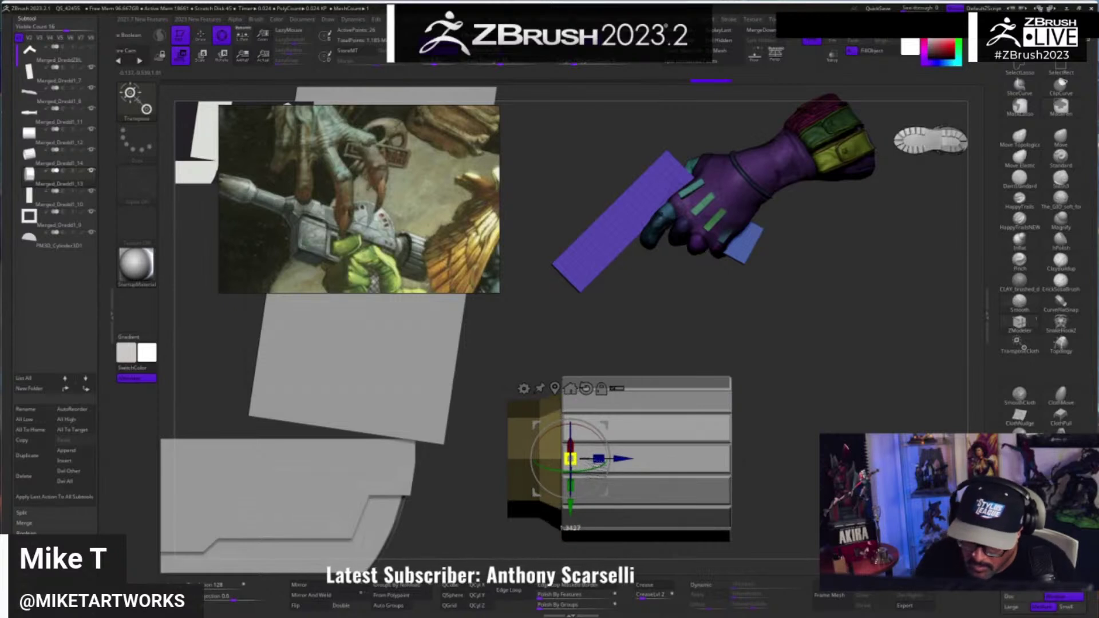
pyautogui.press('q')
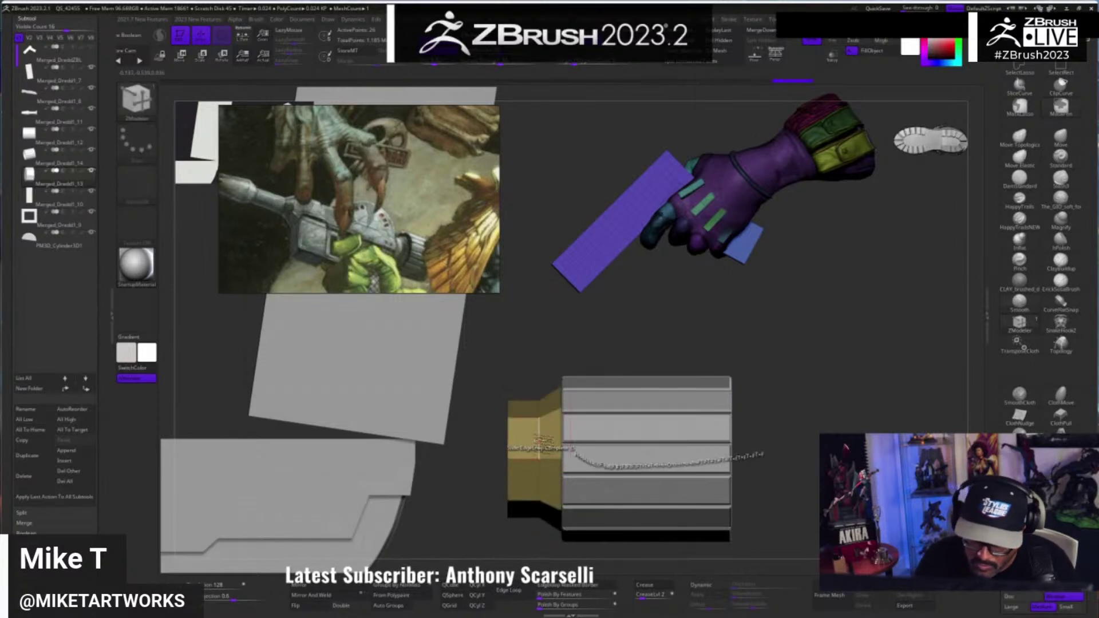
# - Use the Insert edge action with Single EdgeLoop to delete the cylinder's middle loop and insert a new one near its front end
pyautogui.press('space')
pyautogui.click(535, 332)
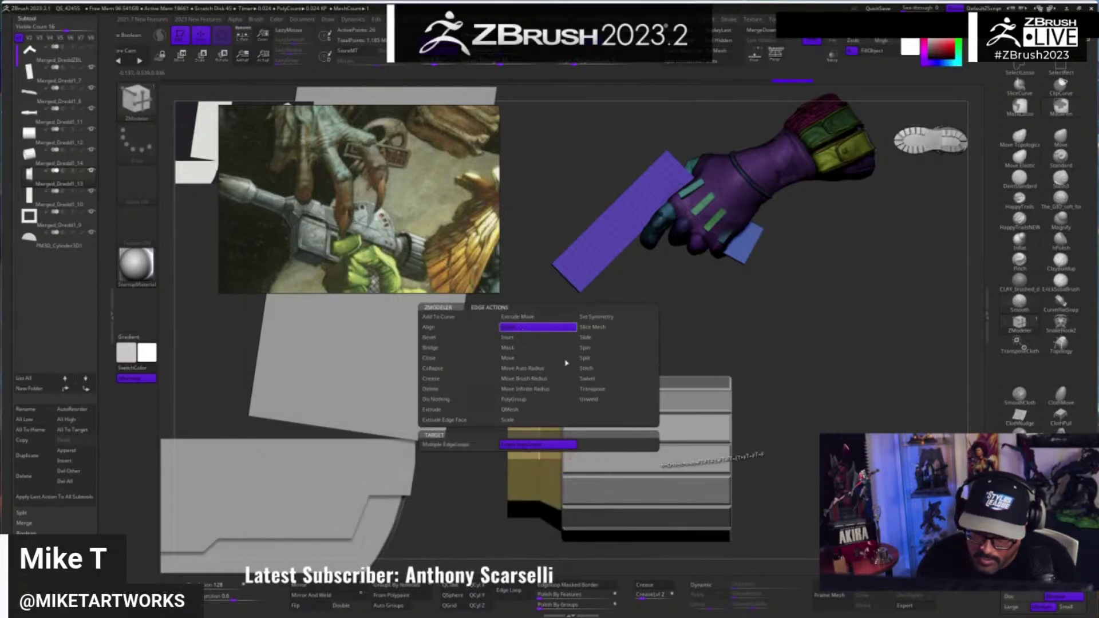
pyautogui.keyDown('alt'); pyautogui.click(539, 441); pyautogui.keyUp('alt')
pyautogui.moveTo(768, 469)
pyautogui.mouseDown()
pyautogui.moveTo(830, 484)
pyautogui.moveTo(762, 466)
pyautogui.mouseUp()
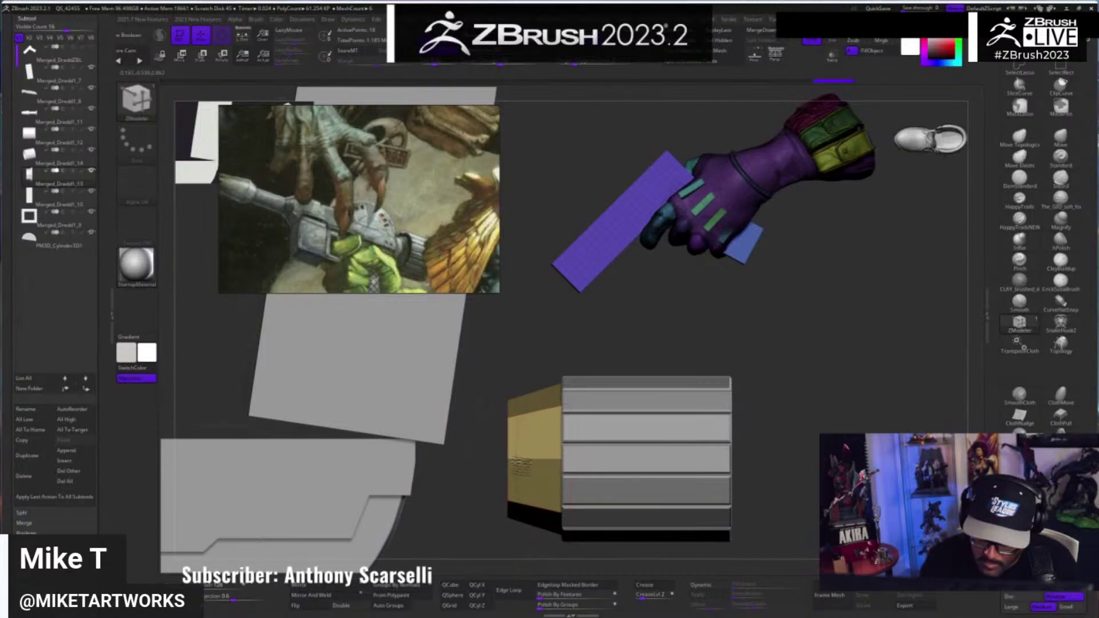
pyautogui.click(522, 460)
# - Try to extend the tapered cylinder forward by masking part of it and moving the unmasked end
pyautogui.keyDown('ctrl'); pyautogui.moveTo(488, 376); pyautogui.dragTo(522, 547); pyautogui.keyUp('ctrl')
pyautogui.keyDown('ctrl'); pyautogui.moveTo(780, 546); pyautogui.dragTo(797, 564); pyautogui.keyUp('ctrl')
pyautogui.keyDown('ctrl'); pyautogui.click(789, 555); pyautogui.keyUp('ctrl')
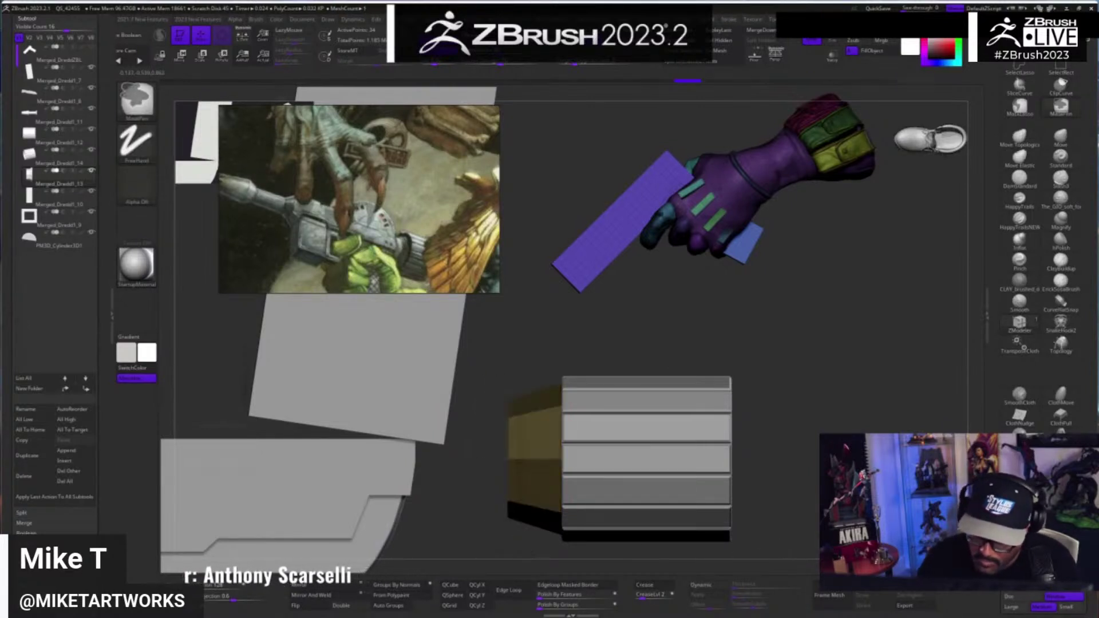
pyautogui.keyDown('ctrl'); pyautogui.moveTo(477, 393); pyautogui.dragTo(522, 554); pyautogui.keyUp('ctrl')
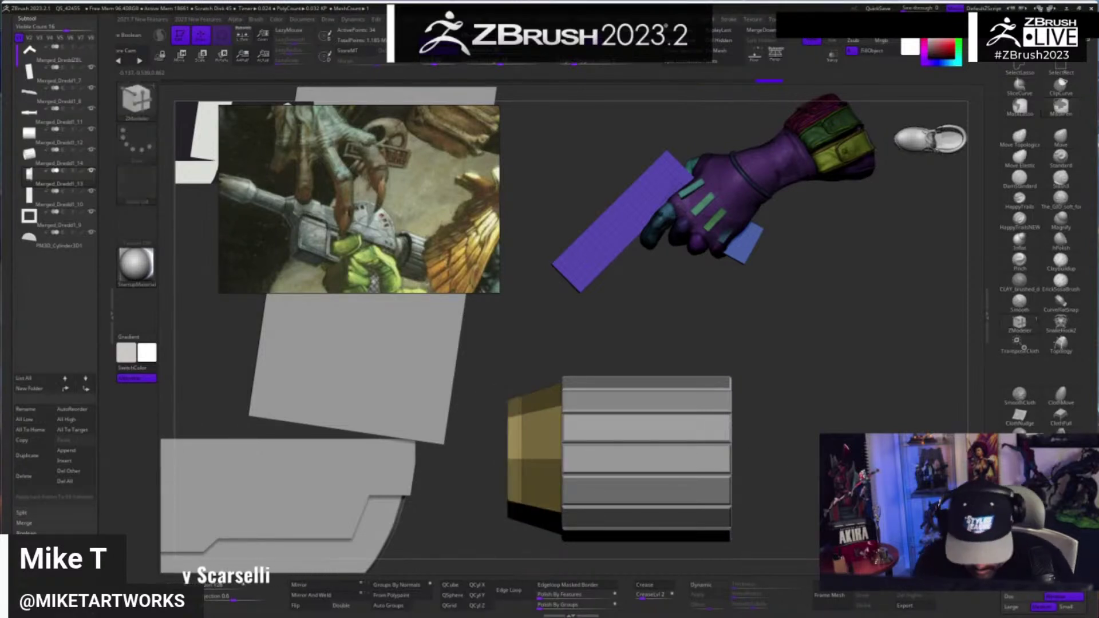
pyautogui.press('w')
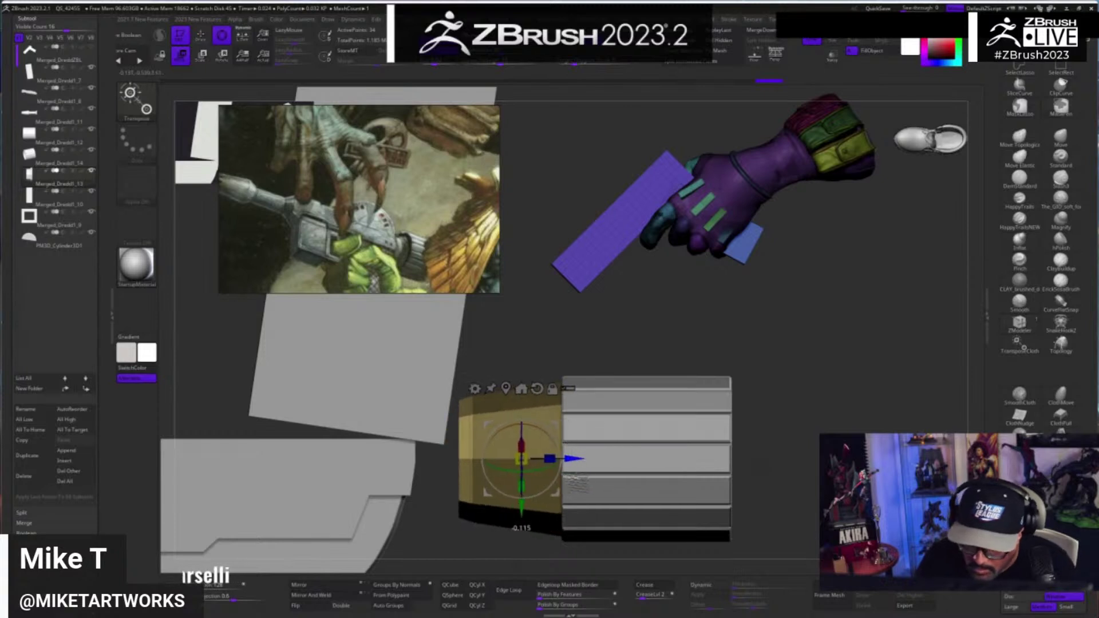
# - Isolate the tapered cylinder, mask its ring end, try moving the front section forward, and undo the move
pyautogui.click(833, 41)
pyautogui.press('q')
pyautogui.moveTo(731, 458); pyautogui.dragTo(757, 459)
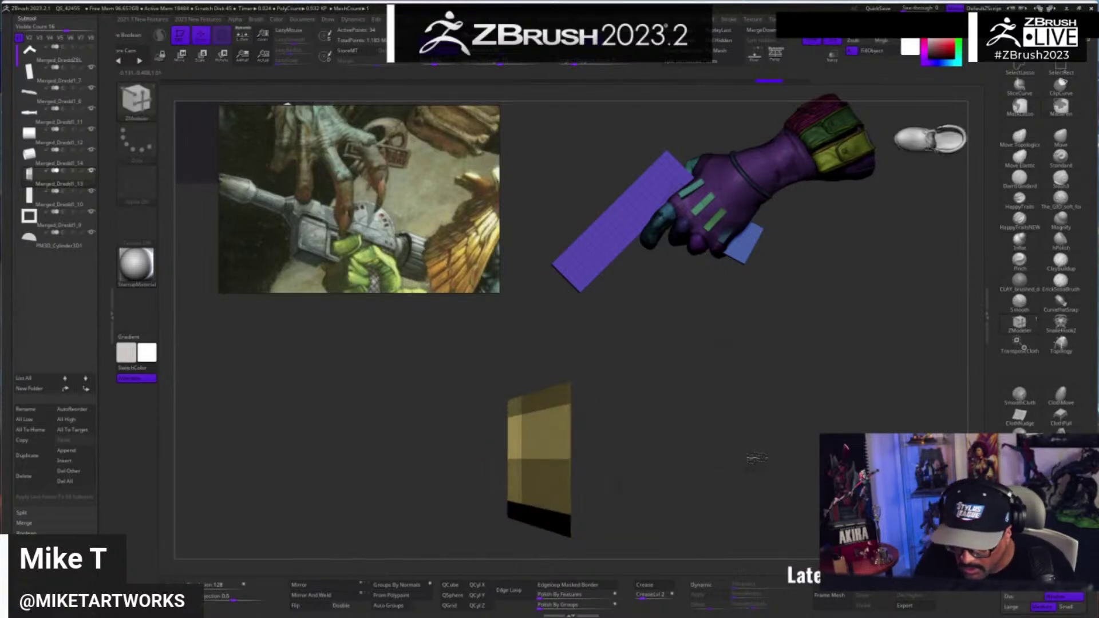
pyautogui.moveTo(633, 322)
pyautogui.keyDown('ctrl'); pyautogui.mouseDown()
pyautogui.moveTo(619, 404)
pyautogui.moveTo(526, 559)
pyautogui.mouseUp(); pyautogui.keyUp('ctrl')
pyautogui.press('w')
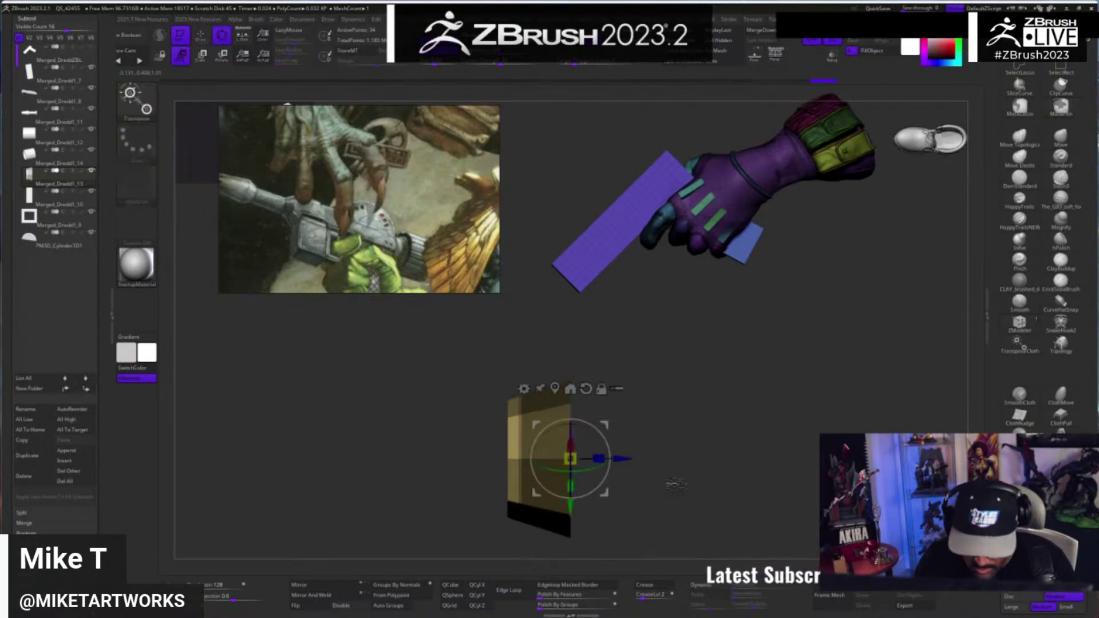
pyautogui.moveTo(623, 460); pyautogui.dragTo(585, 472)
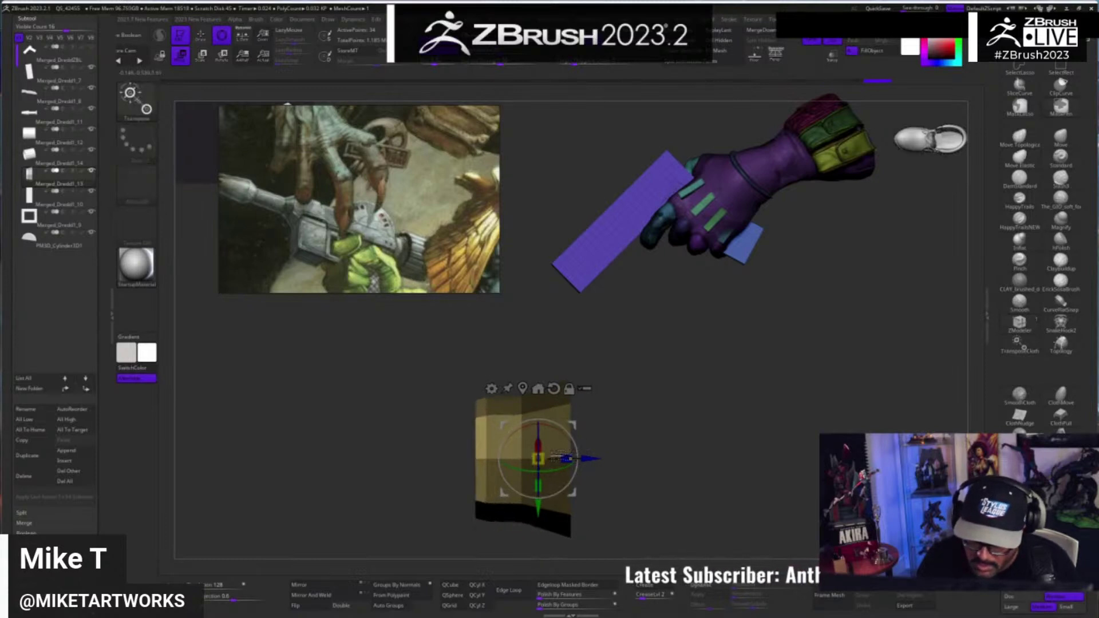
pyautogui.hotkey('ctrl', 'z')
pyautogui.press('q')
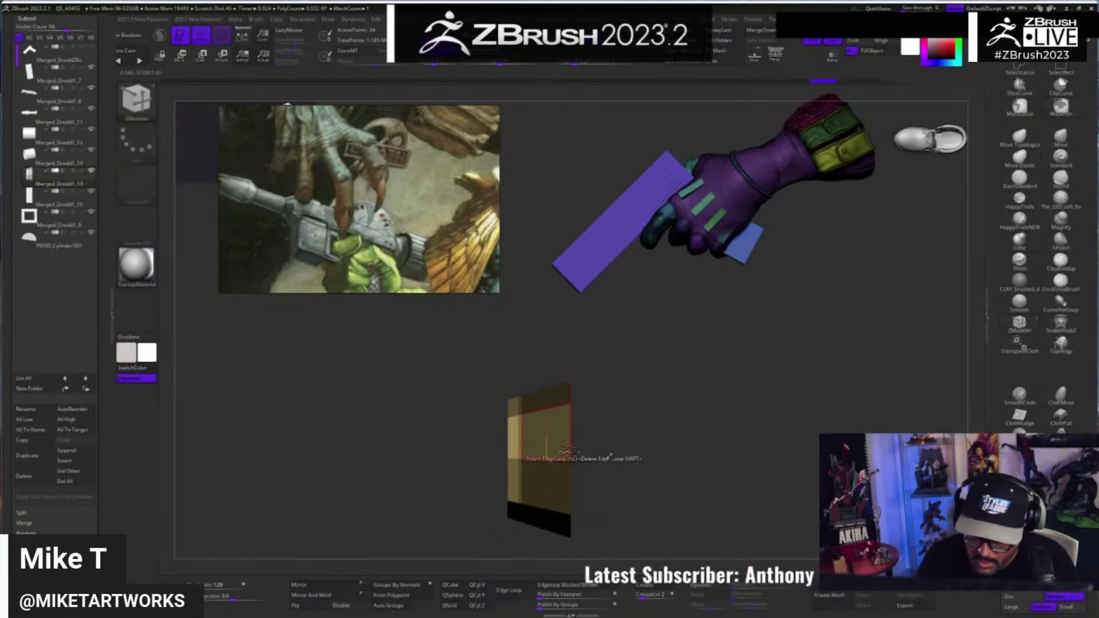
# - Mask the tapered section up to its front edge loop and move the front face forward to lengthen the neck
pyautogui.keyDown('ctrl'); pyautogui.moveTo(561, 351); pyautogui.dragTo(518, 554); pyautogui.keyUp('ctrl')
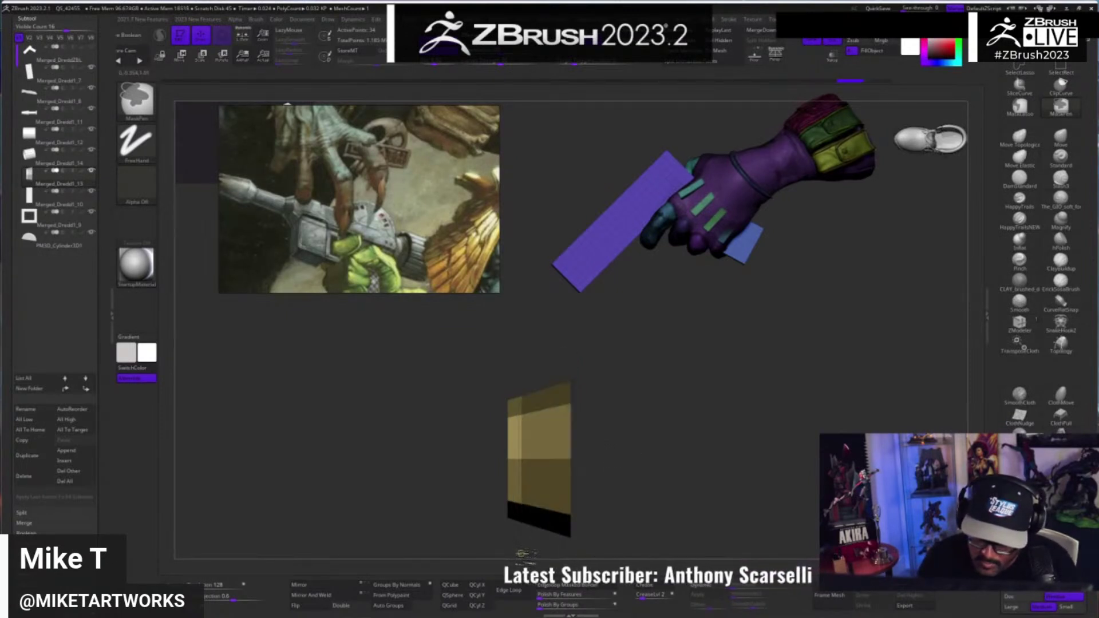
pyautogui.keyDown('ctrl'); pyautogui.moveTo(611, 336); pyautogui.dragTo(519, 554); pyautogui.keyUp('ctrl')
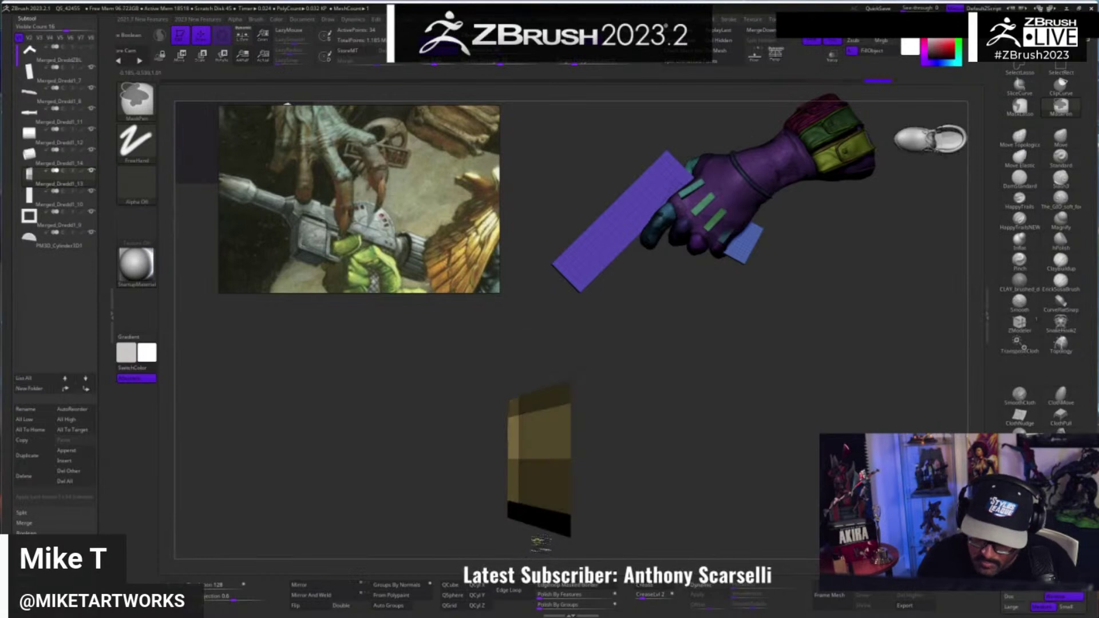
pyautogui.press('w')
pyautogui.moveTo(612, 463); pyautogui.dragTo(532, 463)
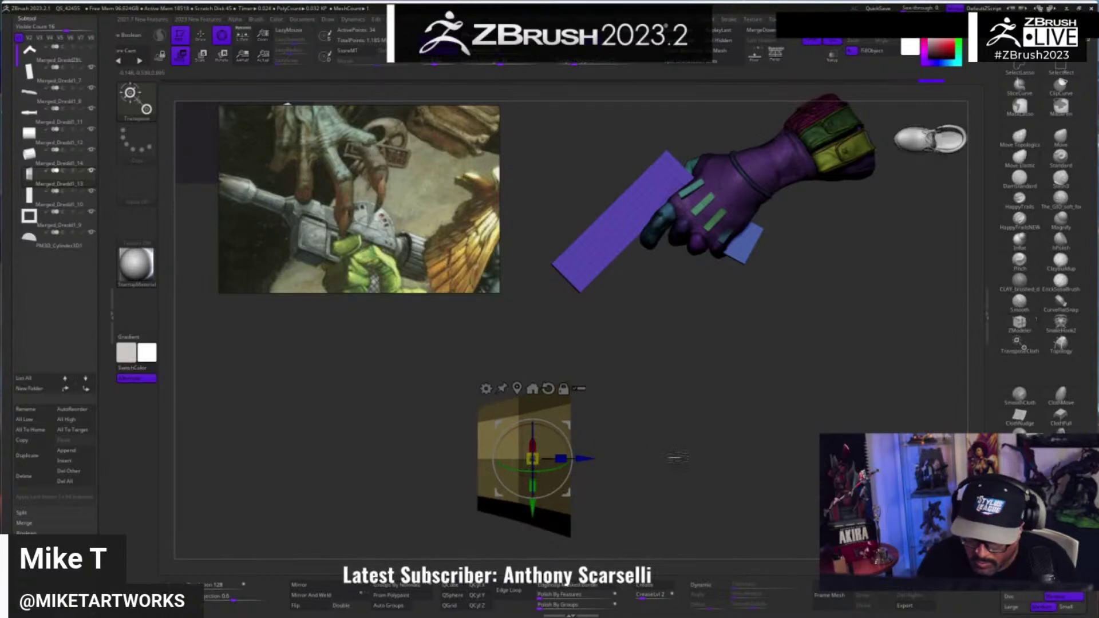
# - Leave only the inner edge loop unmasked, center the gizmo on it, and scale it inward to straighten the neck
pyautogui.press('q')
pyautogui.keyDown('ctrl'); pyautogui.moveTo(504, 399); pyautogui.dragTo(520, 547); pyautogui.keyUp('ctrl')
pyautogui.keyDown('ctrl'); pyautogui.click(658, 502); pyautogui.keyUp('ctrl')
pyautogui.press('w')
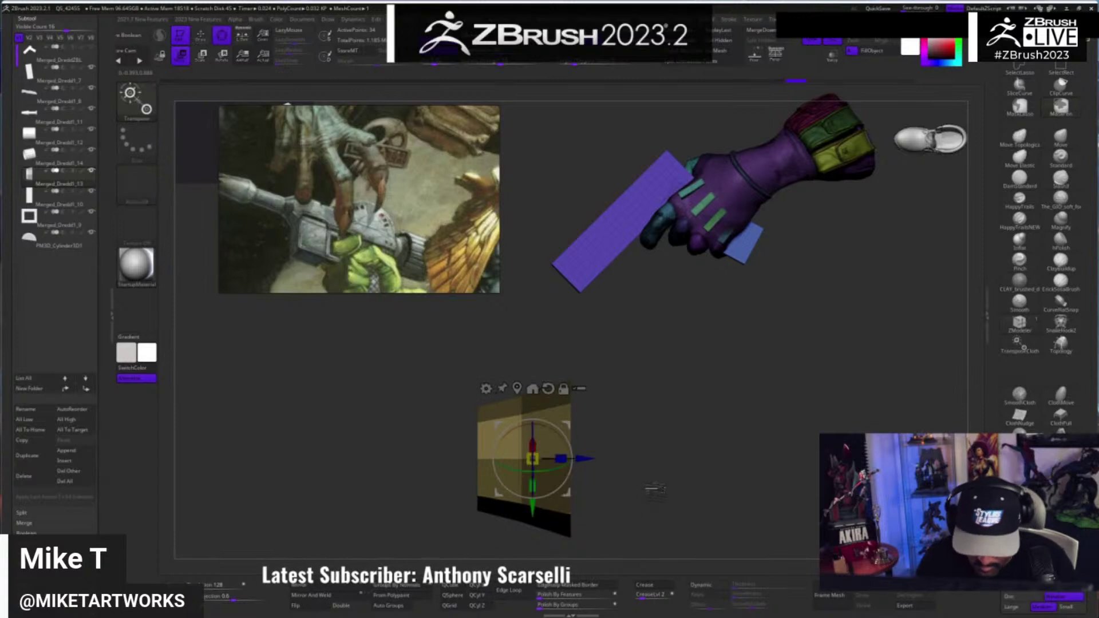
pyautogui.click(519, 389)
pyautogui.moveTo(519, 459); pyautogui.dragTo(518, 459)
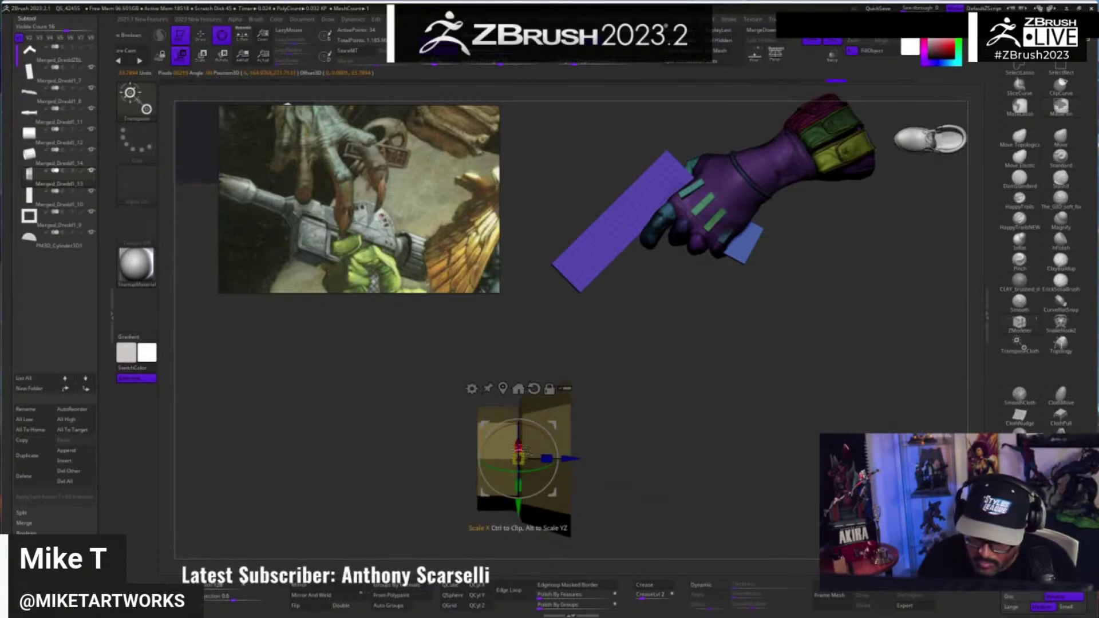
# - Show the whole pistol, mask everything except the neck and paneled ring, and move both against the rear of the body
pyautogui.press('q')
pyautogui.moveTo(743, 509)
pyautogui.mouseDown()
pyautogui.moveTo(768, 512)
pyautogui.moveTo(751, 513)
pyautogui.mouseUp()
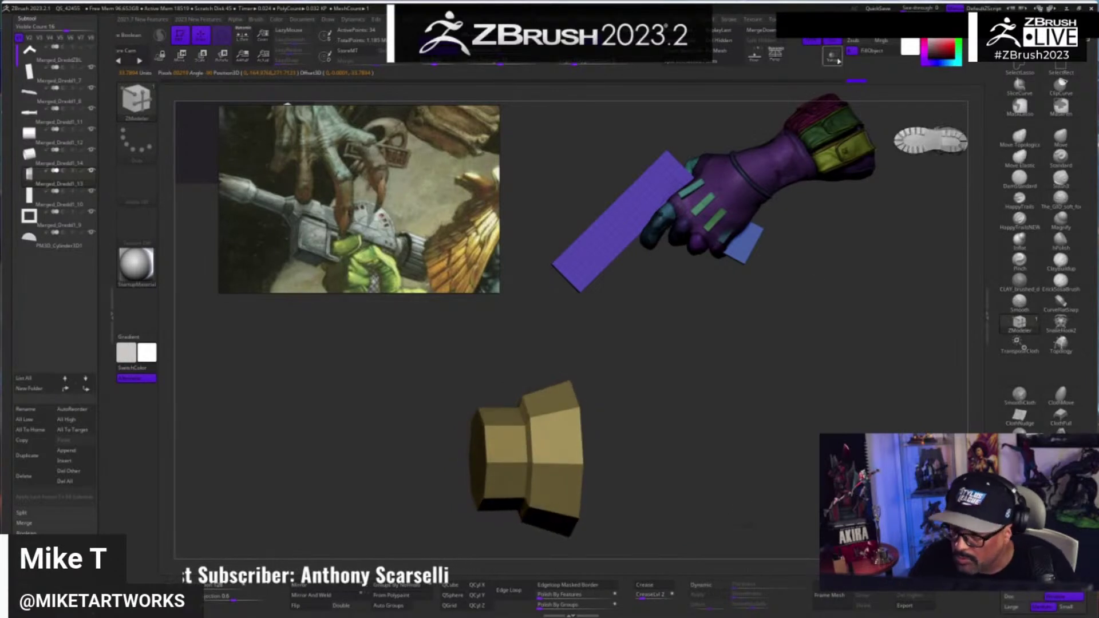
pyautogui.keyDown('alt'); pyautogui.moveTo(824, 430); pyautogui.dragTo(764, 466); pyautogui.keyUp('alt')
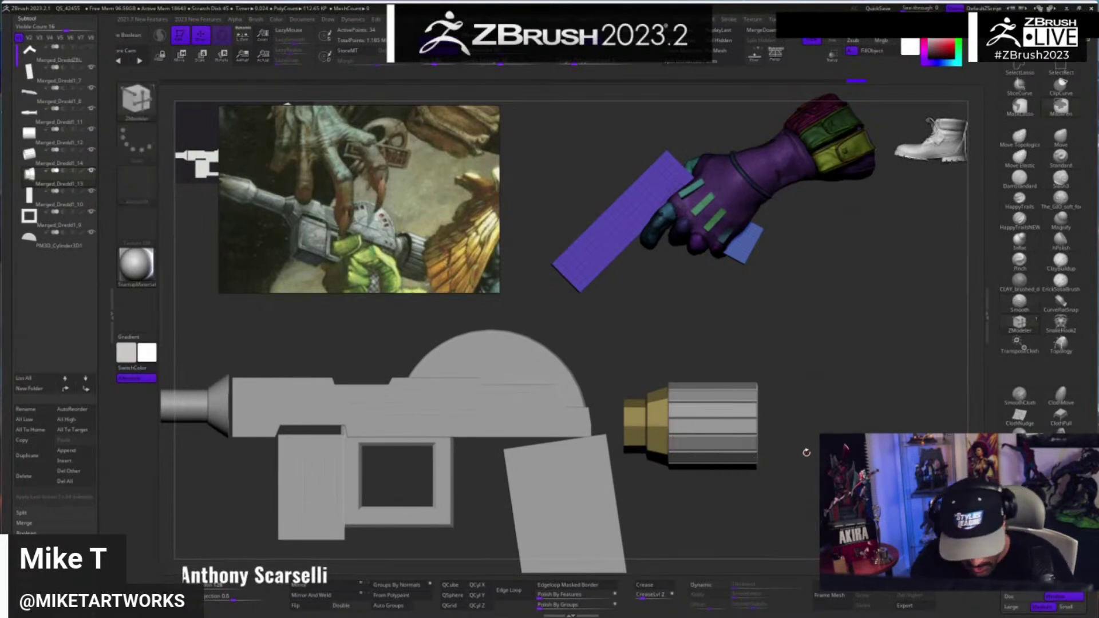
pyautogui.press('w')
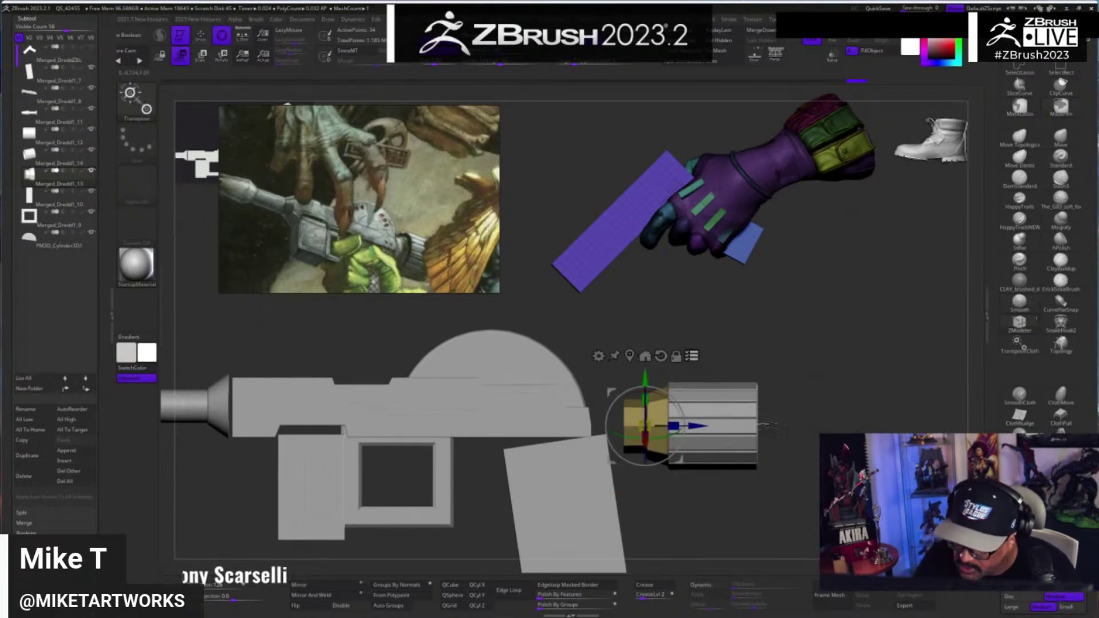
pyautogui.keyDown('ctrl'); pyautogui.moveTo(808, 322); pyautogui.dragTo(616, 465); pyautogui.keyUp('ctrl')
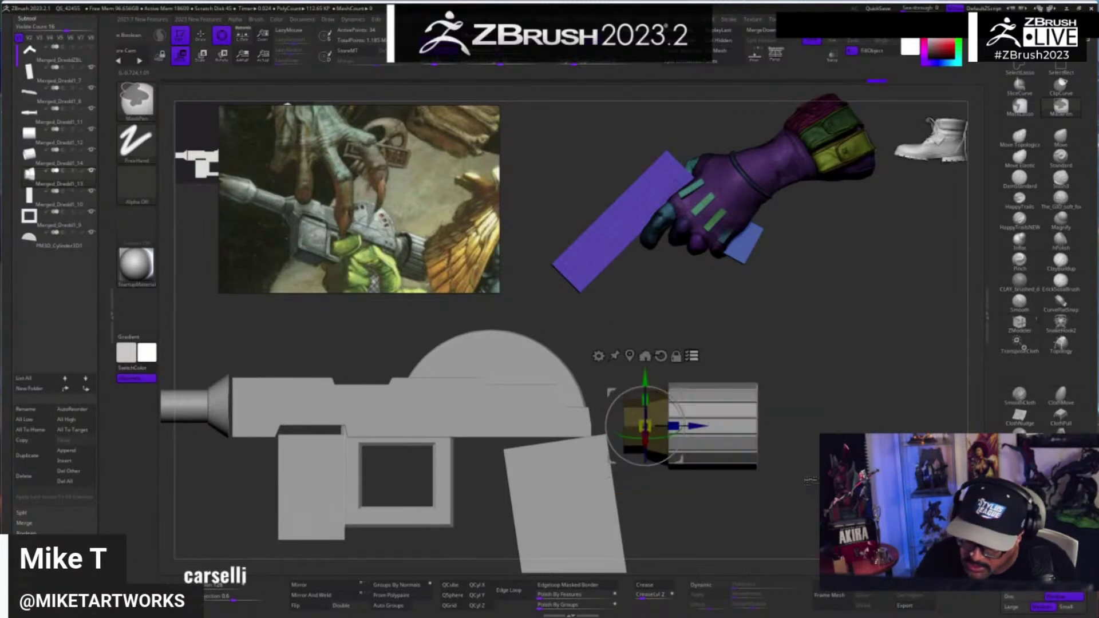
pyautogui.keyDown('ctrl'); pyautogui.keyDown('shift'); pyautogui.moveTo(827, 321); pyautogui.dragTo(621, 466); pyautogui.keyUp('shift'); pyautogui.keyUp('ctrl')
pyautogui.moveTo(702, 426); pyautogui.dragTo(654, 442)
pyautogui.moveTo(604, 378); pyautogui.dragTo(605, 388)
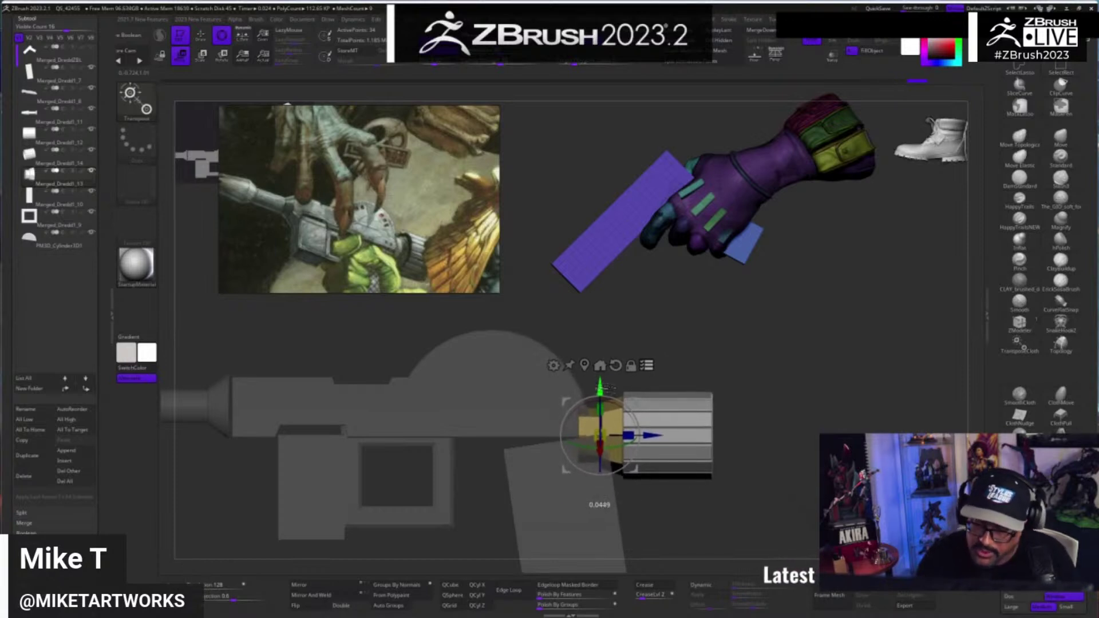
# - Make the grip block the active subtool and center the transform gizmo on it in a straight side view
pyautogui.moveTo(813, 497)
pyautogui.mouseDown()
pyautogui.moveTo(769, 503)
pyautogui.moveTo(802, 509)
pyautogui.moveTo(782, 504)
pyautogui.moveTo(853, 457)
pyautogui.moveTo(815, 481)
pyautogui.moveTo(833, 459)
pyautogui.moveTo(828, 412)
pyautogui.moveTo(871, 346)
pyautogui.moveTo(839, 395)
pyautogui.moveTo(885, 430)
pyautogui.moveTo(947, 438)
pyautogui.moveTo(776, 518)
pyautogui.moveTo(780, 546)
pyautogui.mouseUp()
pyautogui.press('q')
pyautogui.keyDown('alt'); pyautogui.moveTo(779, 458); pyautogui.dragTo(748, 546); pyautogui.keyUp('alt')
pyautogui.keyDown('alt'); pyautogui.click(647, 475); pyautogui.keyUp('alt')
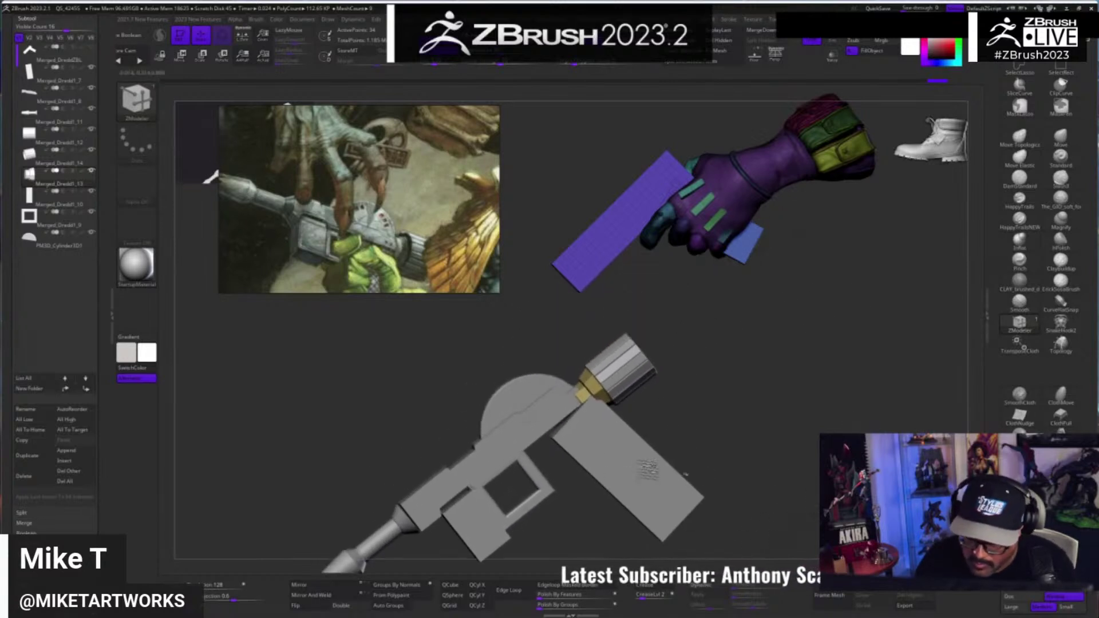
pyautogui.keyDown('shift'); pyautogui.moveTo(789, 473); pyautogui.dragTo(791, 467); pyautogui.keyUp('shift')
pyautogui.press('w')
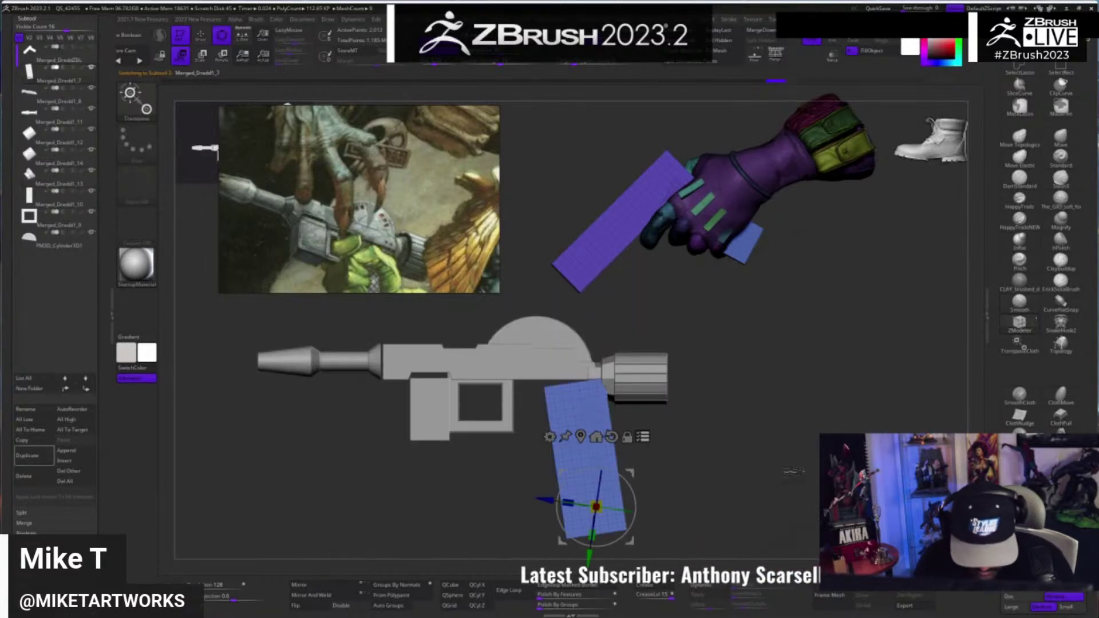
pyautogui.click(581, 436)
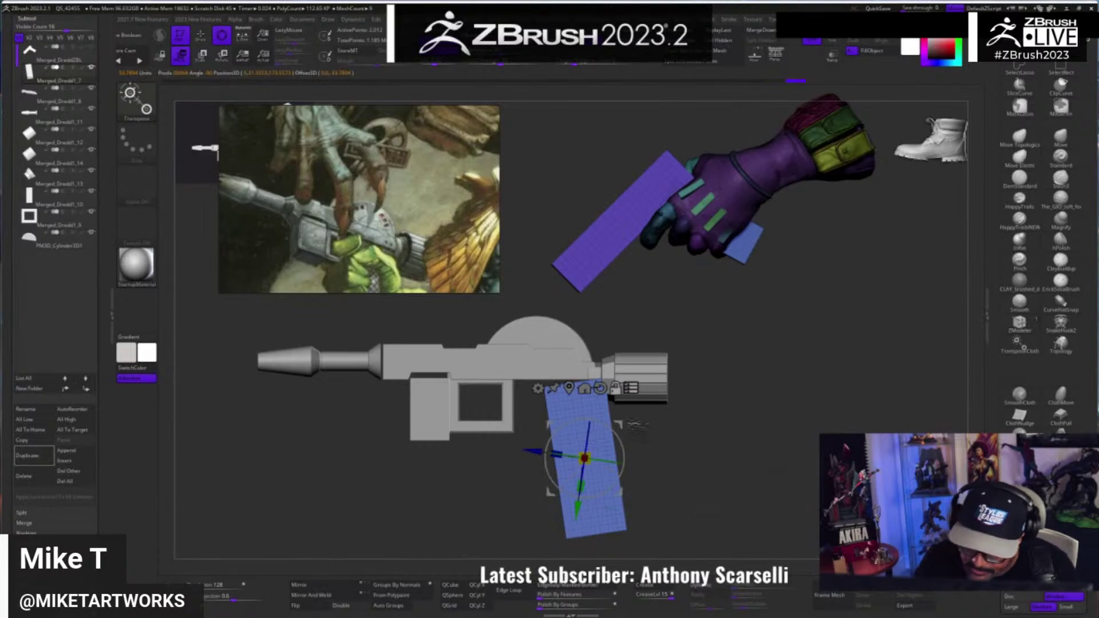
# - Move the grip block forward beneath the pistol body and scale it up uniformly about 1.18 times
pyautogui.moveTo(627, 495); pyautogui.dragTo(598, 490)
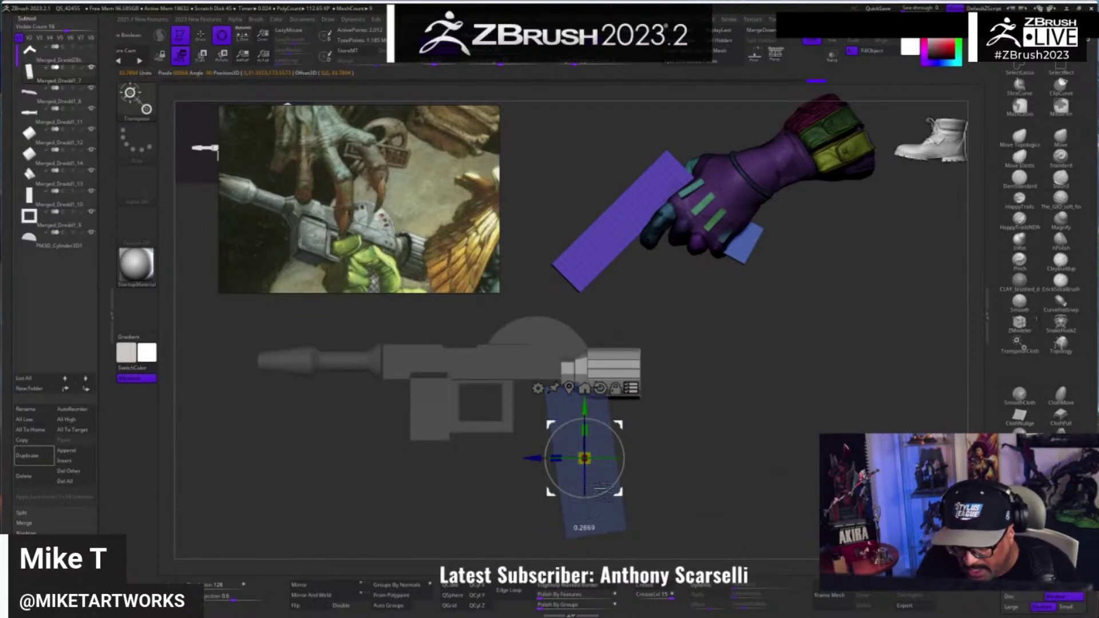
pyautogui.press('q')
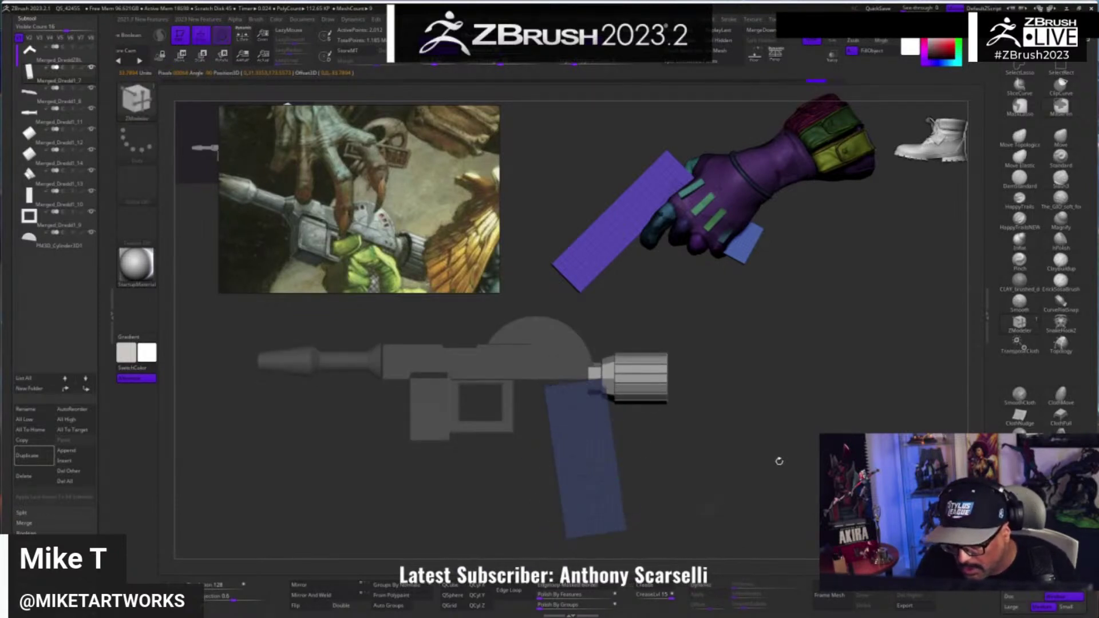
pyautogui.press('w')
pyautogui.moveTo(625, 496); pyautogui.dragTo(593, 495)
pyautogui.moveTo(551, 453); pyautogui.dragTo(568, 450)
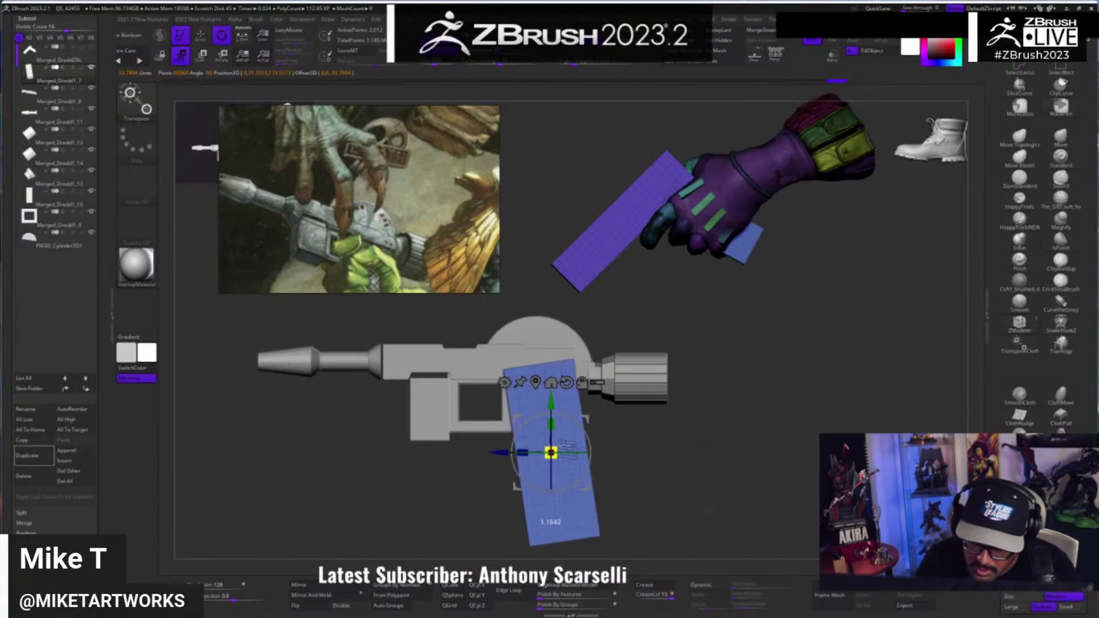
pyautogui.moveTo(772, 473); pyautogui.dragTo(745, 492)
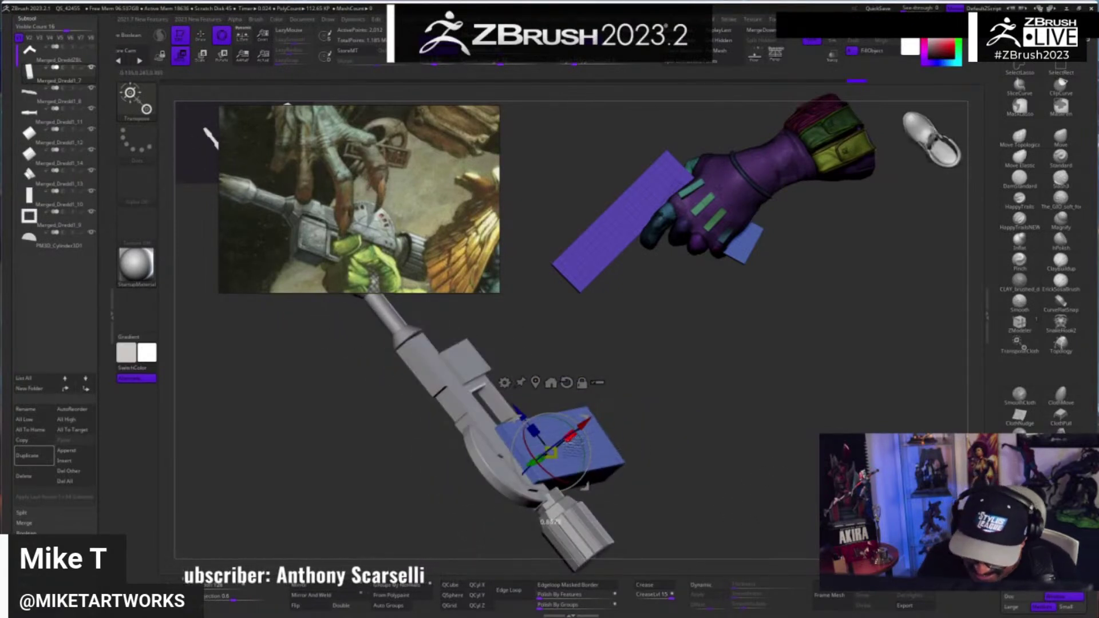
pyautogui.moveTo(787, 464); pyautogui.dragTo(785, 470)
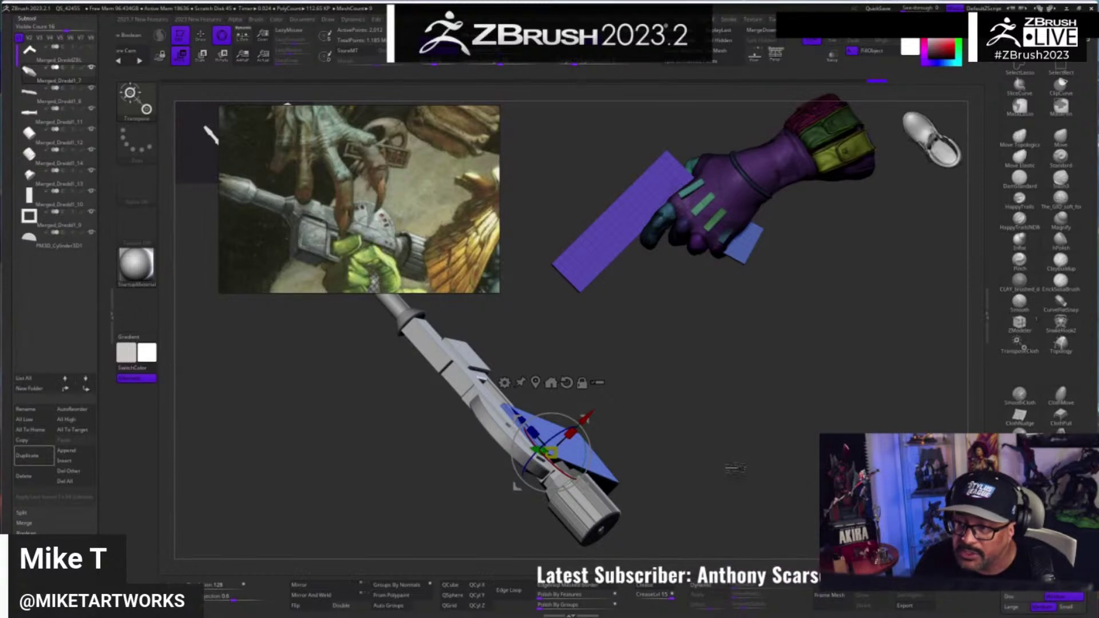
pyautogui.moveTo(736, 475)
pyautogui.mouseDown()
pyautogui.moveTo(759, 436)
pyautogui.moveTo(733, 476)
pyautogui.moveTo(756, 484)
pyautogui.moveTo(725, 488)
pyautogui.moveTo(751, 483)
pyautogui.mouseUp()
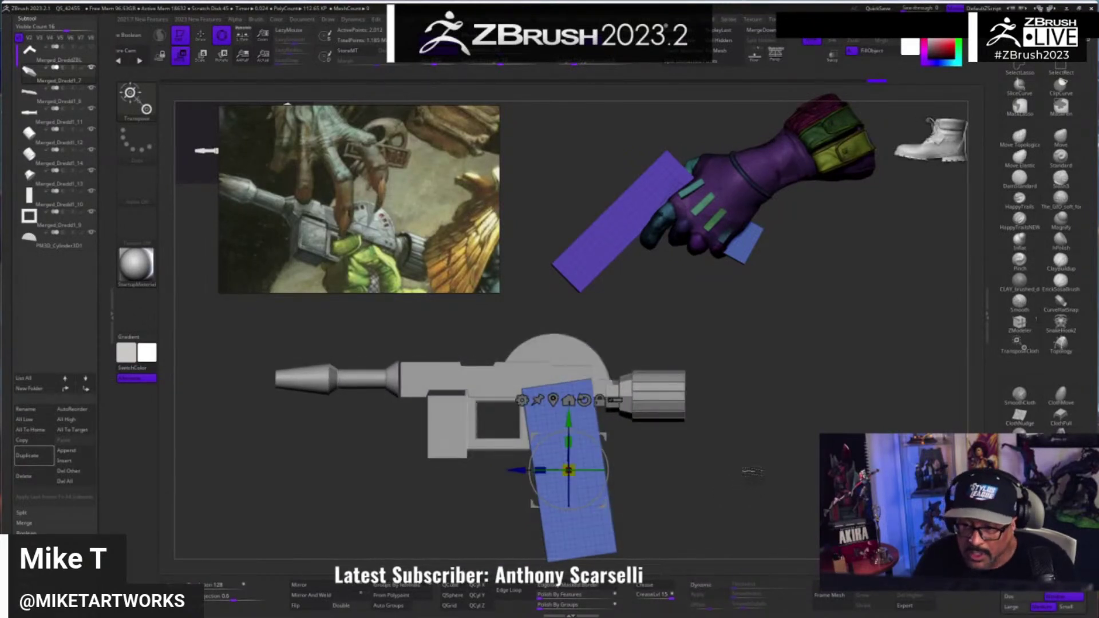
pyautogui.press('q')
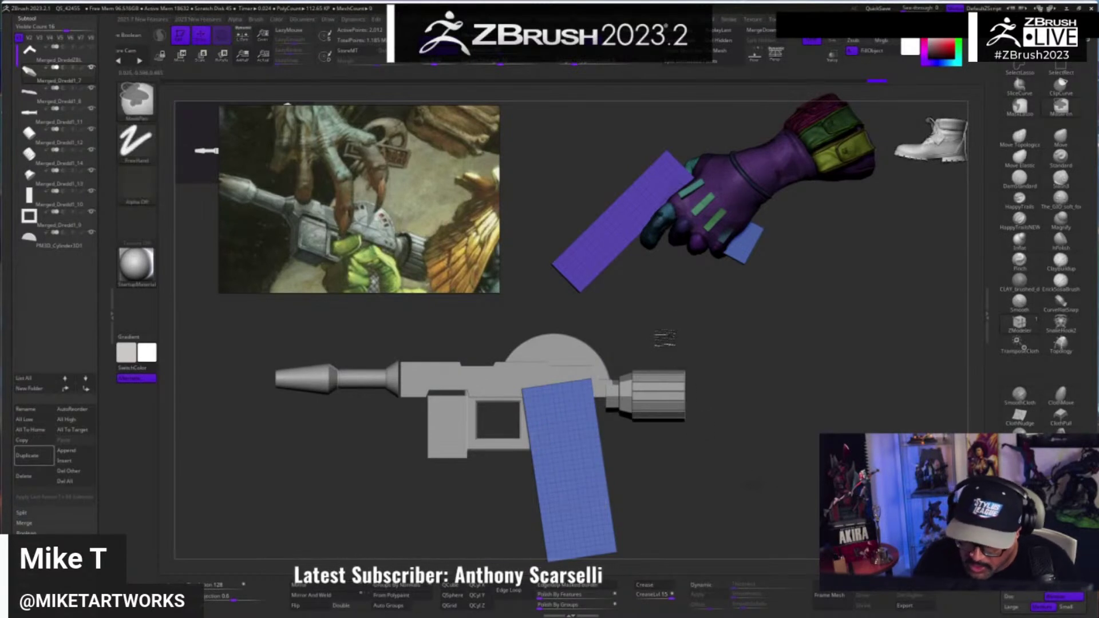
pyautogui.keyDown('ctrl'); pyautogui.moveTo(662, 333); pyautogui.dragTo(484, 438); pyautogui.keyUp('ctrl')
pyautogui.keyDown('ctrl'); pyautogui.click(731, 473); pyautogui.keyUp('ctrl')
pyautogui.moveTo(733, 476)
pyautogui.keyDown('ctrl'); pyautogui.mouseDown()
pyautogui.moveTo(701, 491)
pyautogui.moveTo(748, 475)
pyautogui.moveTo(733, 451)
pyautogui.mouseUp(); pyautogui.keyUp('ctrl')
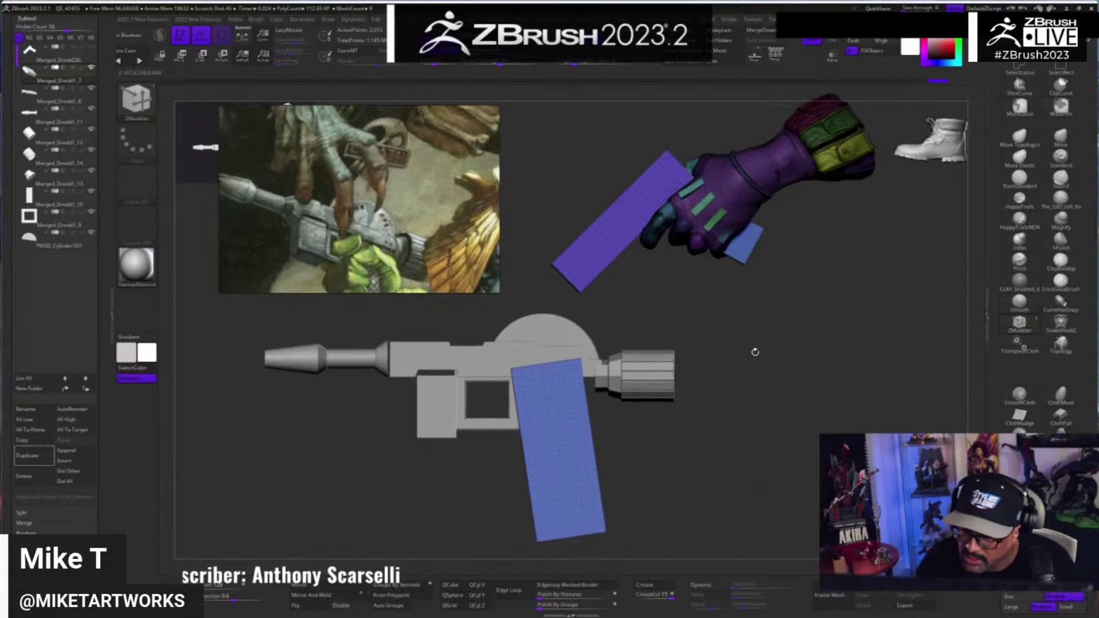
# - Remesh the grip block down to a coarse grid with only a few large polygons on its side
pyautogui.press('ctrl')
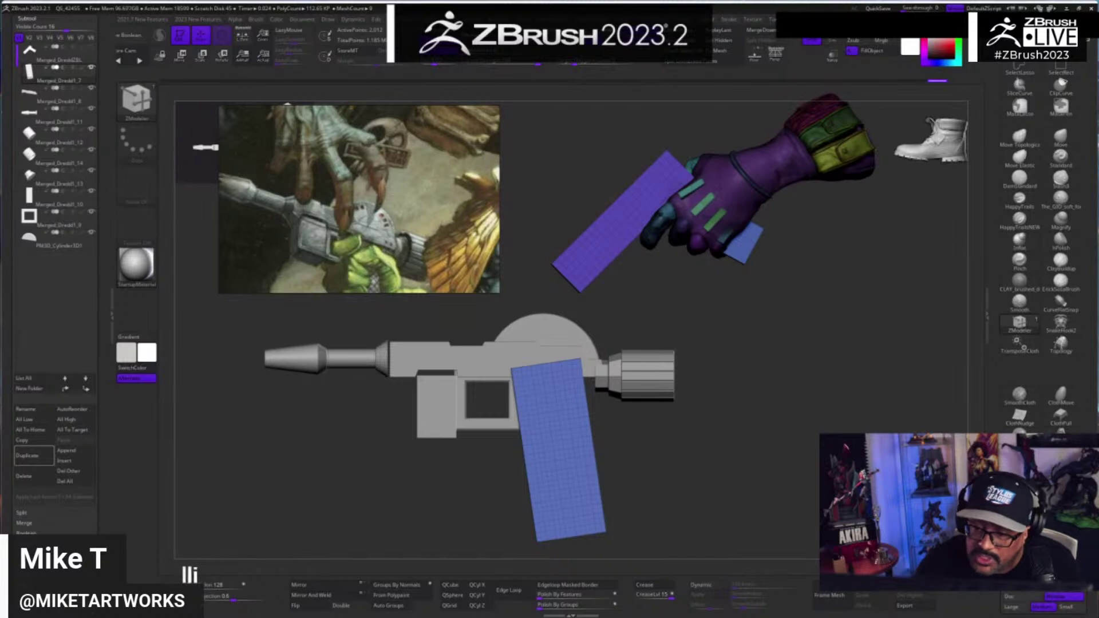
pyautogui.keyDown('ctrl'); pyautogui.moveTo(781, 442); pyautogui.dragTo(779, 499); pyautogui.keyUp('ctrl')
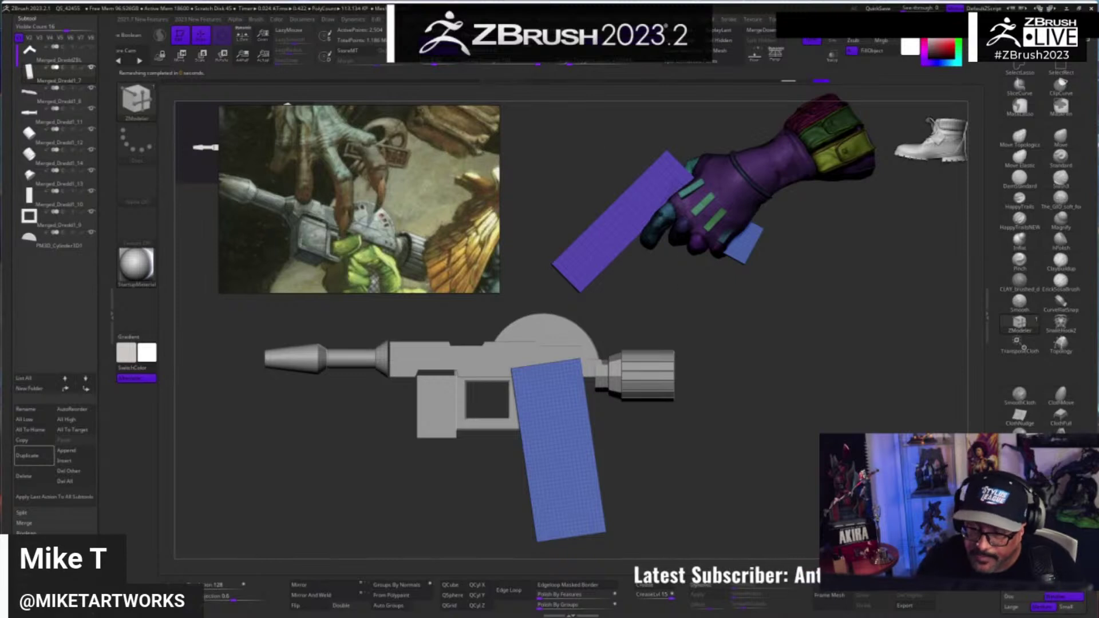
pyautogui.click(821, 81)
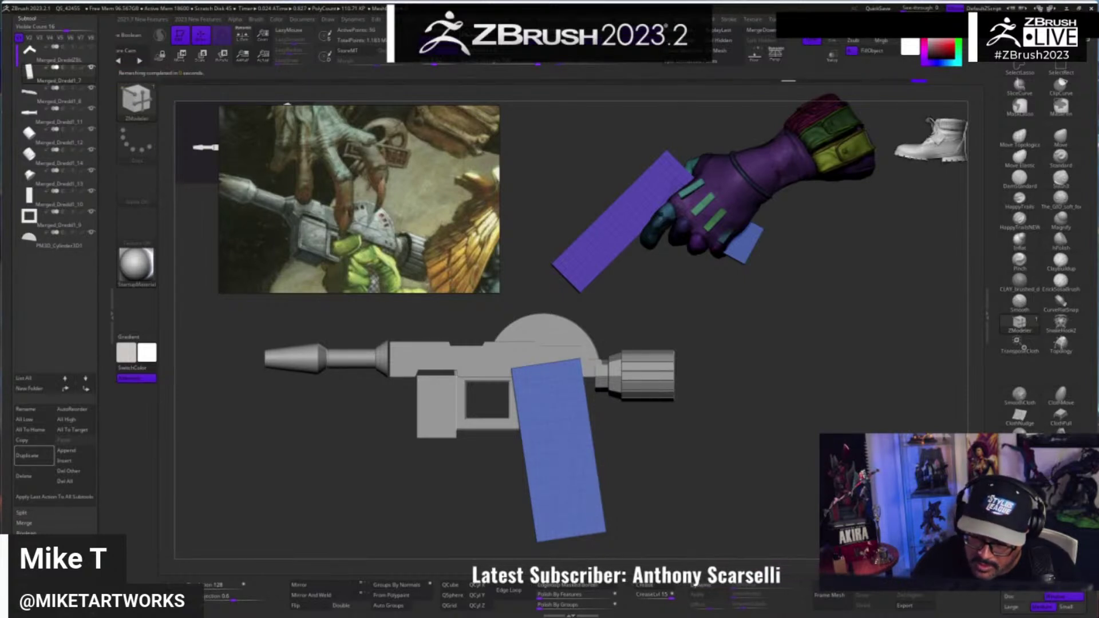
pyautogui.moveTo(776, 517)
pyautogui.mouseDown()
pyautogui.moveTo(786, 515)
pyautogui.moveTo(771, 509)
pyautogui.mouseUp()
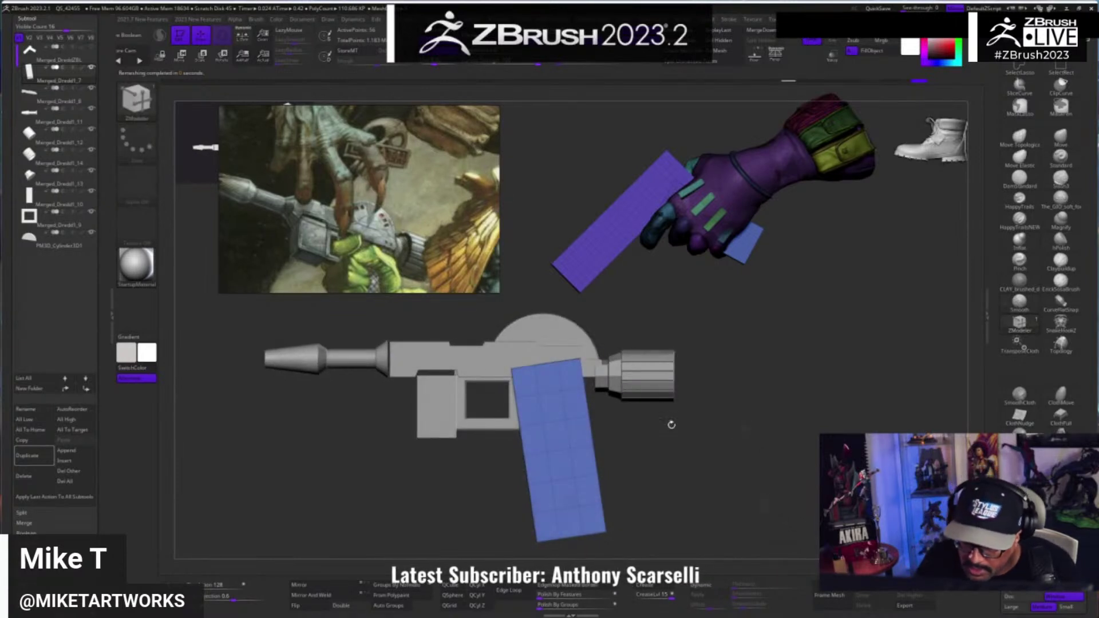
# - Delete the surplus edge loops on the grip with ZModeler, keeping one lengthwise loop and two evenly spaced crosswise loops
pyautogui.keyDown('alt'); pyautogui.click(573, 389); pyautogui.keyUp('alt')
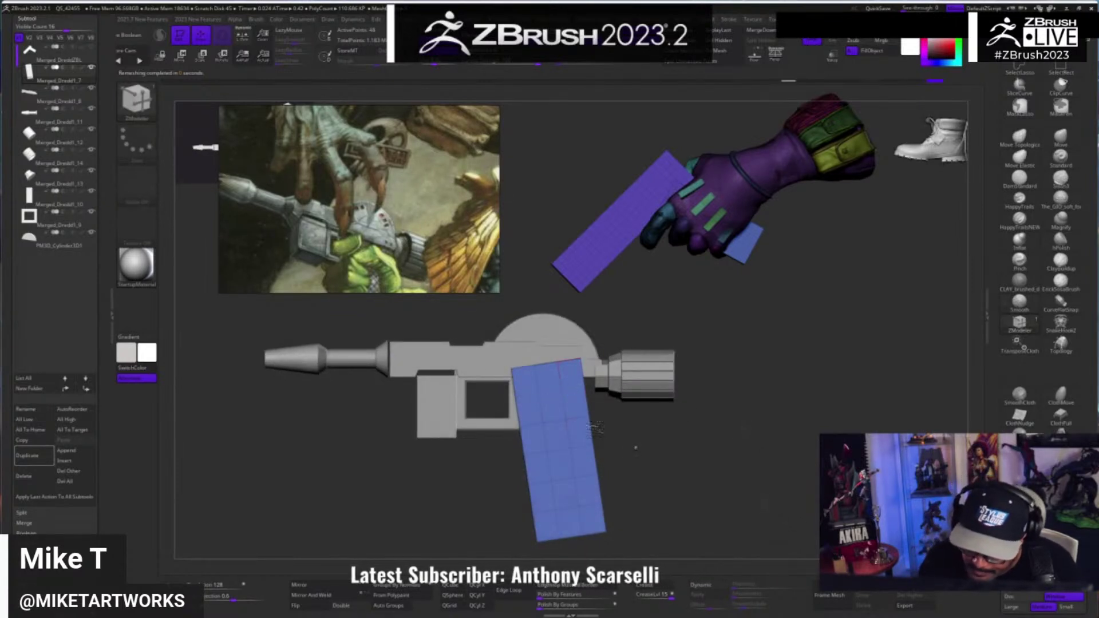
pyautogui.keyDown('alt'); pyautogui.click(566, 436); pyautogui.keyUp('alt')
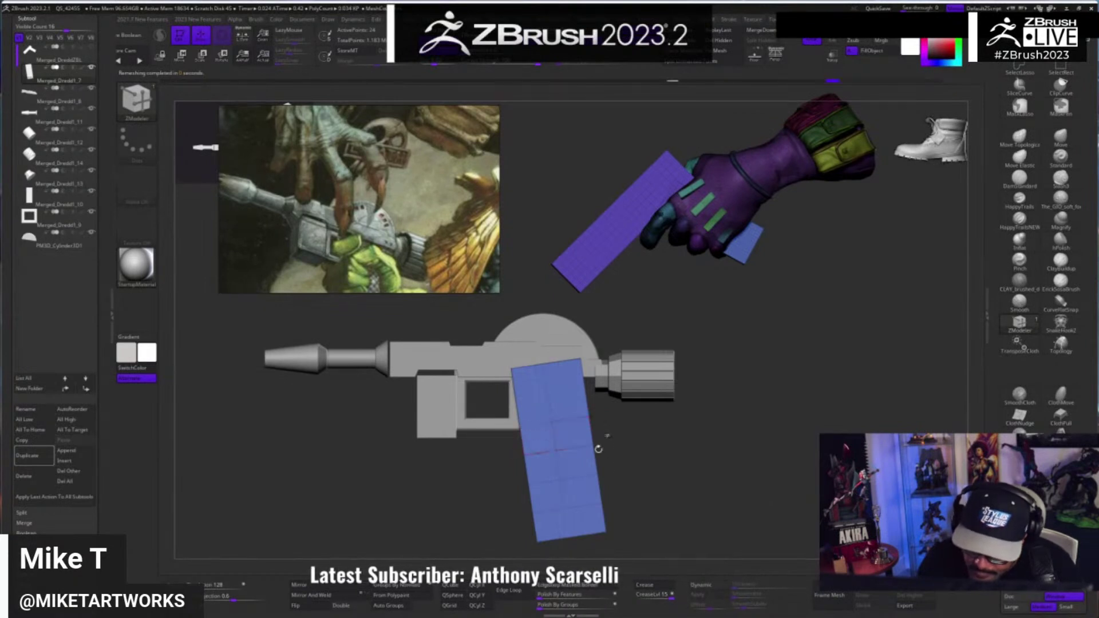
pyautogui.click(573, 458)
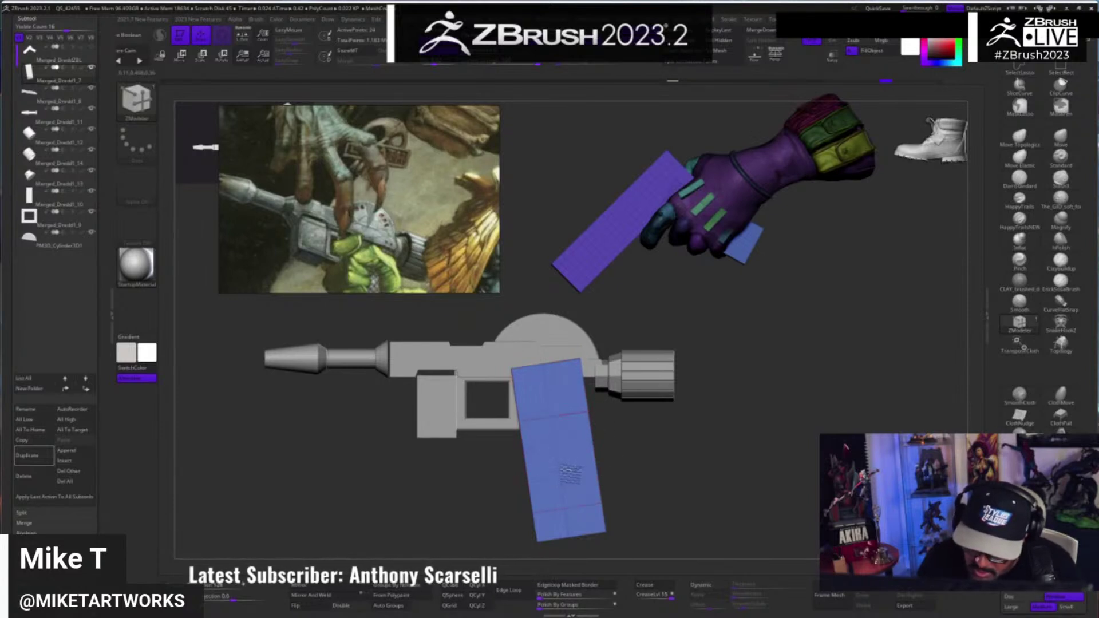
pyautogui.keyDown('alt'); pyautogui.click(564, 508); pyautogui.keyUp('alt')
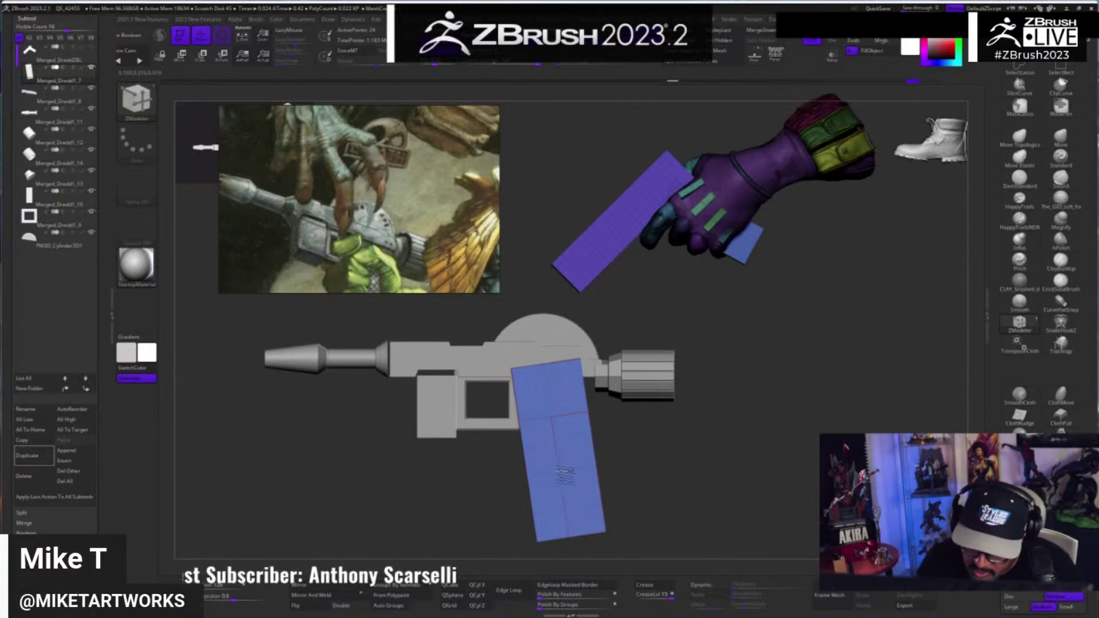
pyautogui.moveTo(680, 466)
pyautogui.mouseDown()
pyautogui.moveTo(708, 466)
pyautogui.moveTo(738, 432)
pyautogui.mouseUp()
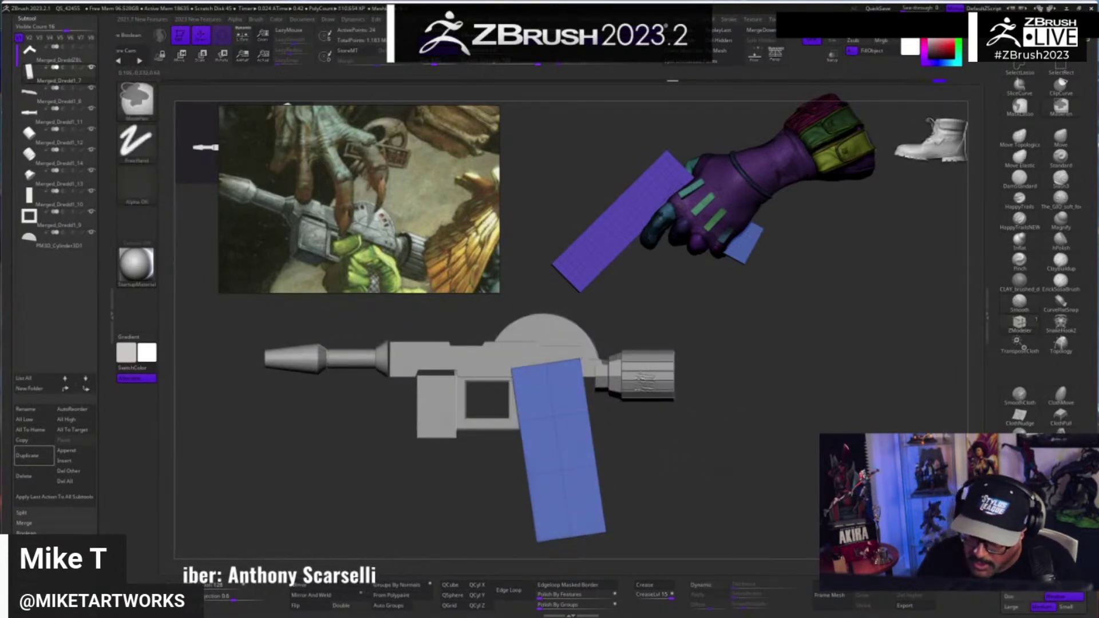
# - Mask everything except the grip's top section and rotate that section so its upper edge runs level with the pistol body
pyautogui.keyDown('ctrl'); pyautogui.moveTo(476, 298); pyautogui.dragTo(635, 399); pyautogui.keyUp('ctrl')
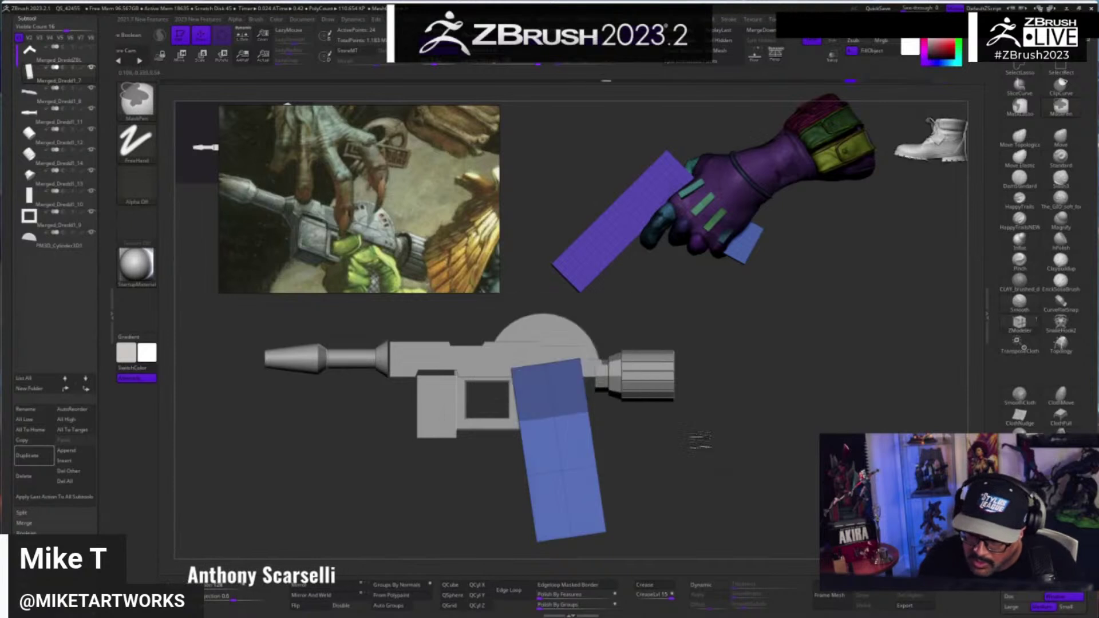
pyautogui.keyDown('ctrl'); pyautogui.click(691, 457); pyautogui.keyUp('ctrl')
pyautogui.press('w')
pyautogui.keyDown('alt'); pyautogui.moveTo(559, 450); pyautogui.dragTo(551, 389); pyautogui.keyUp('alt')
pyautogui.moveTo(587, 427); pyautogui.dragTo(590, 407)
pyautogui.press('q')
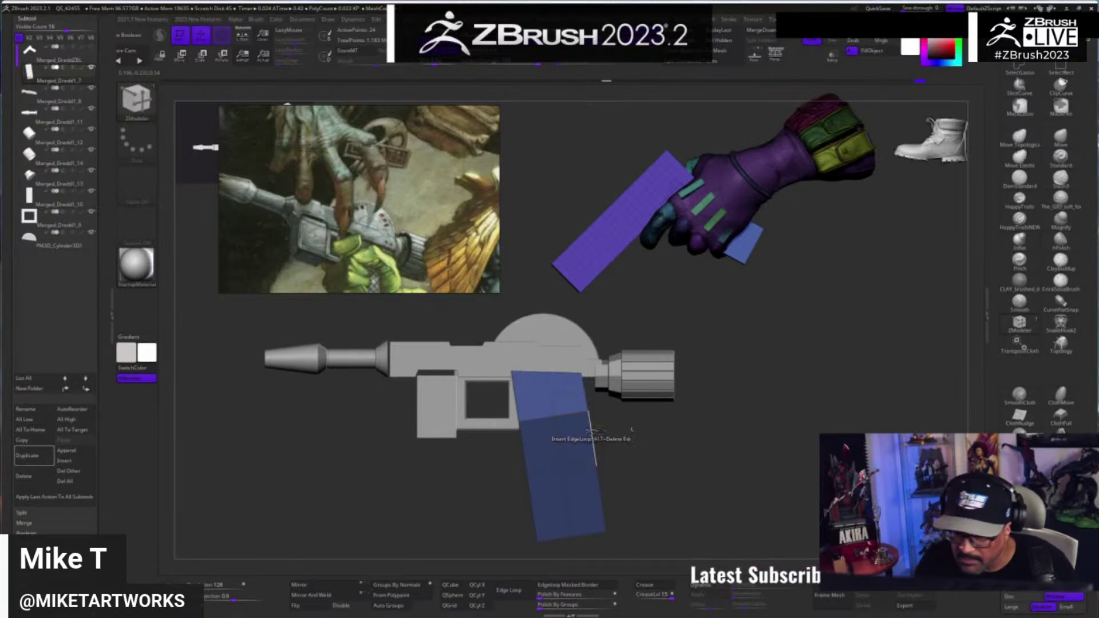
pyautogui.press('w')
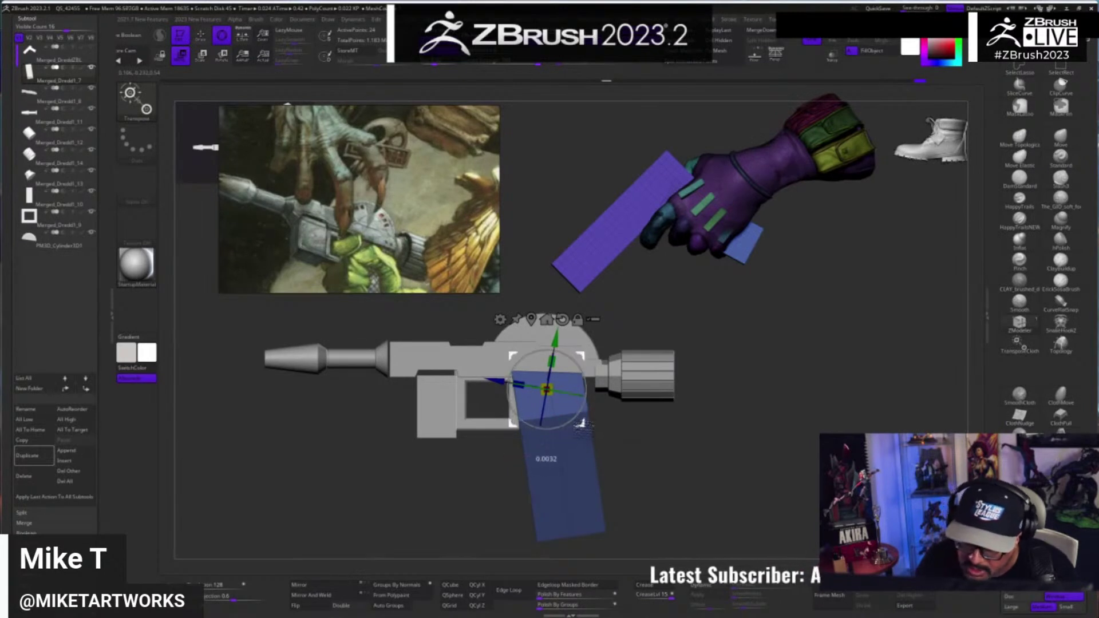
# - Mask the front half of the grip's top section as well, move the rear half backward, and clear the mask
pyautogui.press('q')
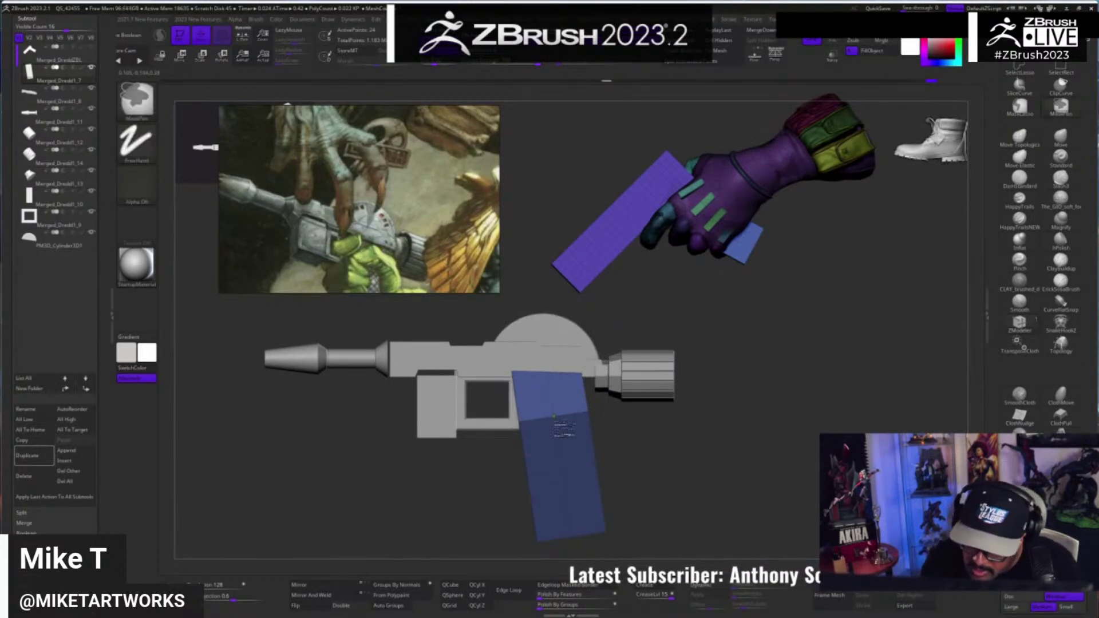
pyautogui.moveTo(482, 316)
pyautogui.keyDown('ctrl'); pyautogui.mouseDown()
pyautogui.moveTo(524, 433)
pyautogui.moveTo(572, 473)
pyautogui.mouseUp(); pyautogui.keyUp('ctrl')
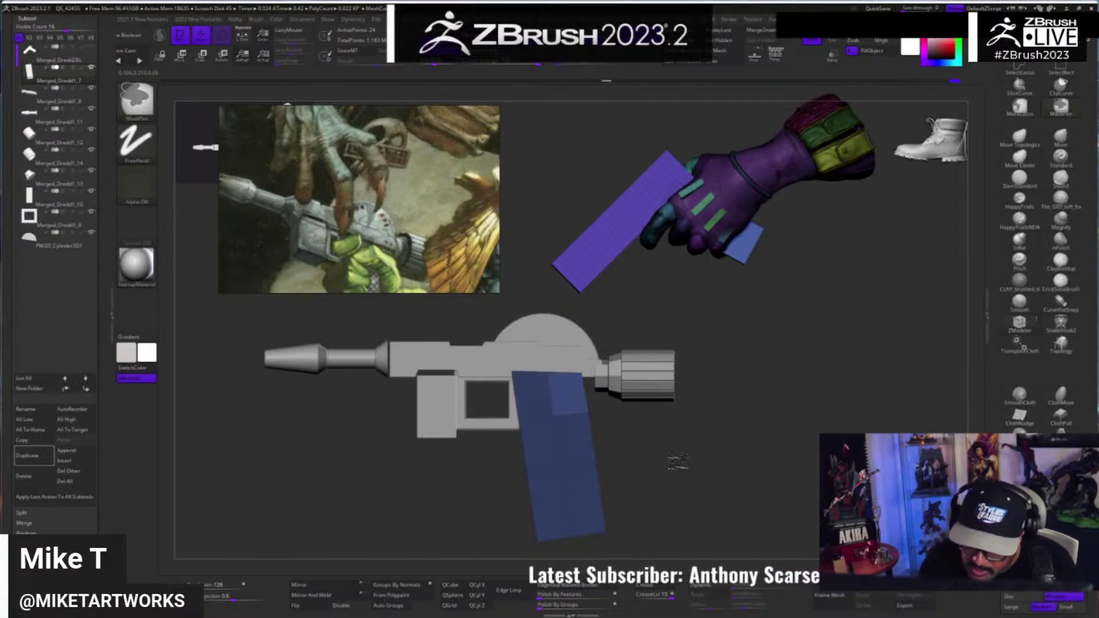
pyautogui.press('w')
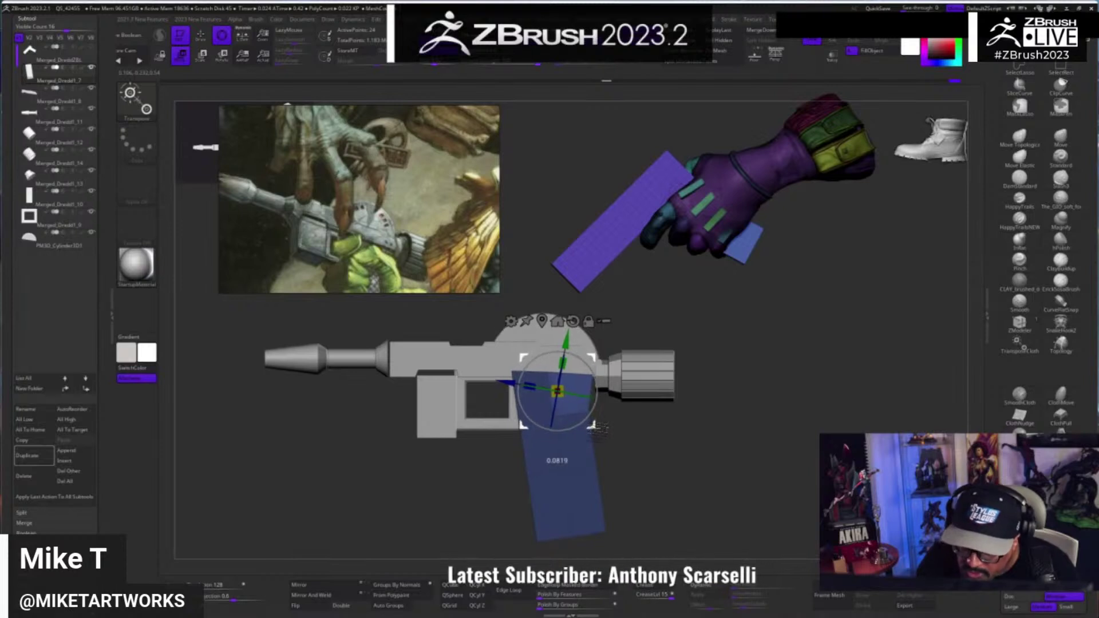
pyautogui.press('q')
pyautogui.moveTo(684, 468)
pyautogui.keyDown('ctrl'); pyautogui.mouseDown()
pyautogui.moveTo(677, 520)
pyautogui.moveTo(682, 469)
pyautogui.moveTo(663, 466)
pyautogui.moveTo(722, 467)
pyautogui.moveTo(678, 461)
pyautogui.moveTo(736, 478)
pyautogui.mouseUp(); pyautogui.keyUp('ctrl')
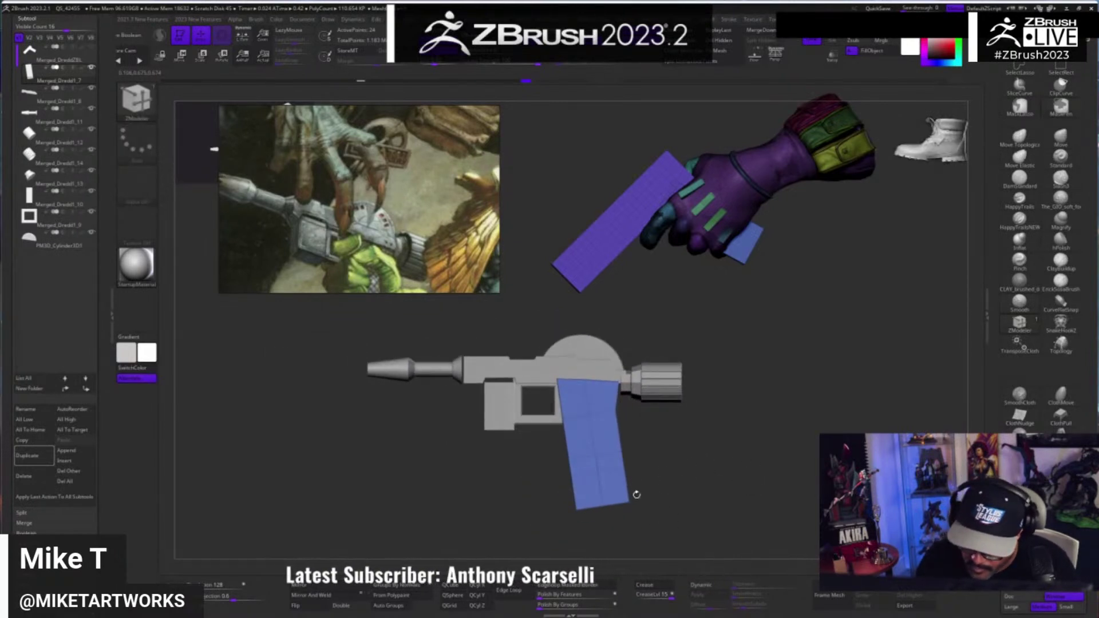
# - Insert an edge loop close to the grip's lower end and give the narrow band below it its own polygroup
pyautogui.moveTo(641, 463); pyautogui.dragTo(707, 472)
pyautogui.click(600, 497)
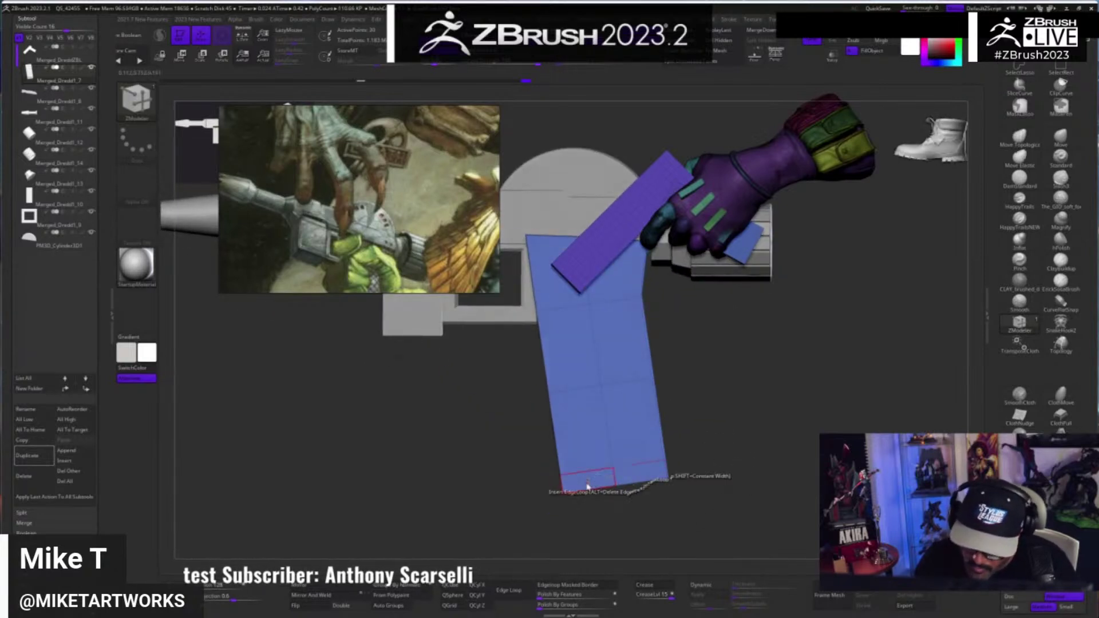
pyautogui.press('space')
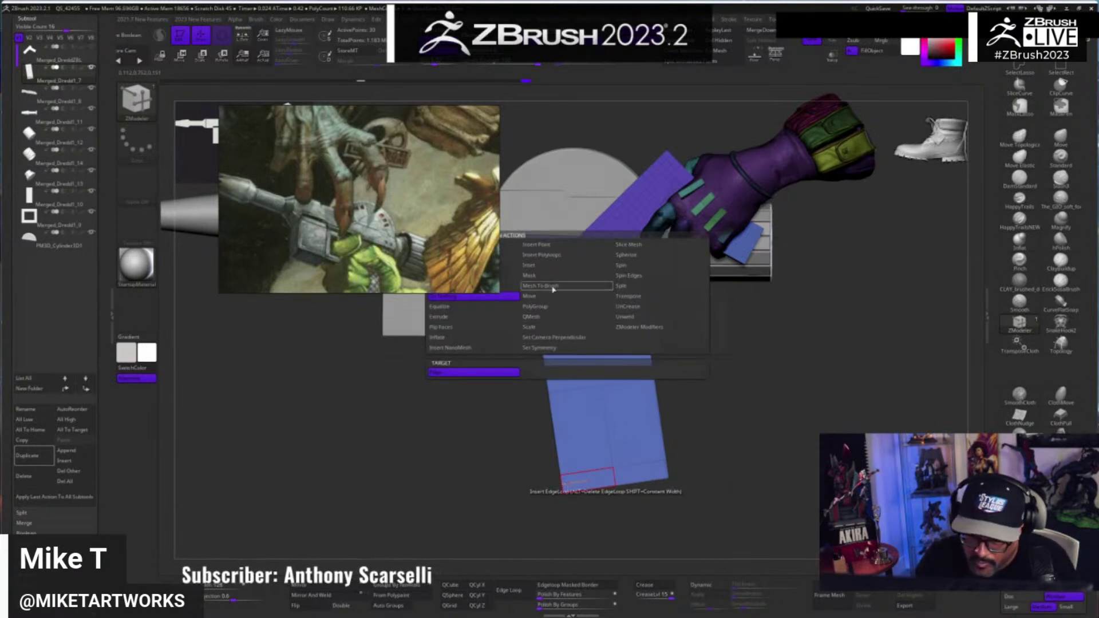
pyautogui.click(554, 318)
pyautogui.click(659, 424)
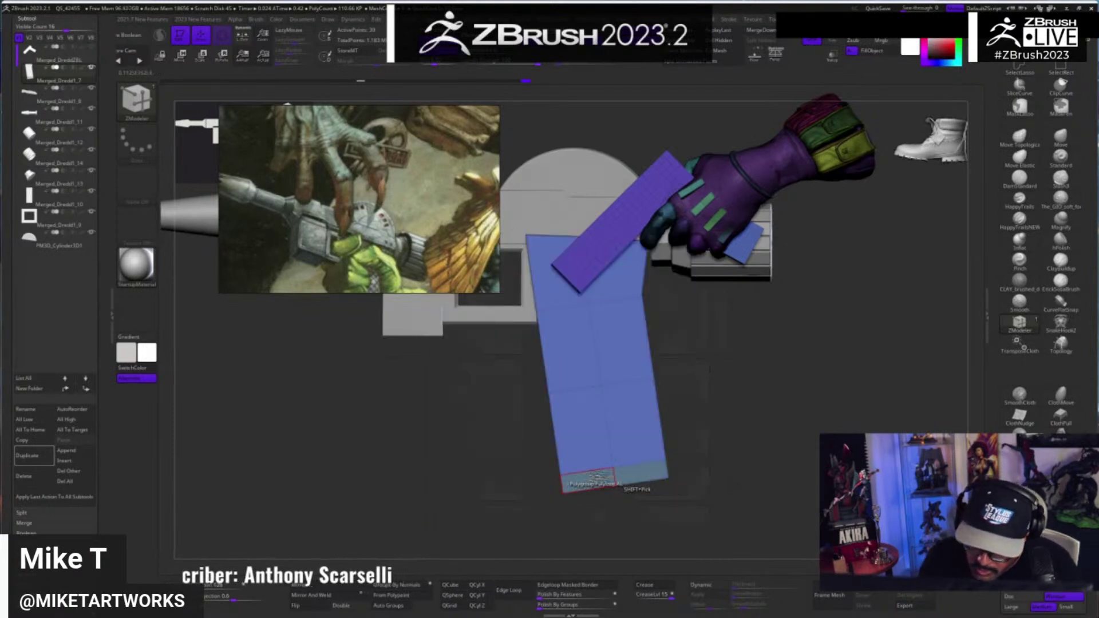
# - Extrude the grip's bottom band outward on all sides to form a raised lip around the base
pyautogui.moveTo(729, 466); pyautogui.dragTo(631, 465)
pyautogui.press('space')
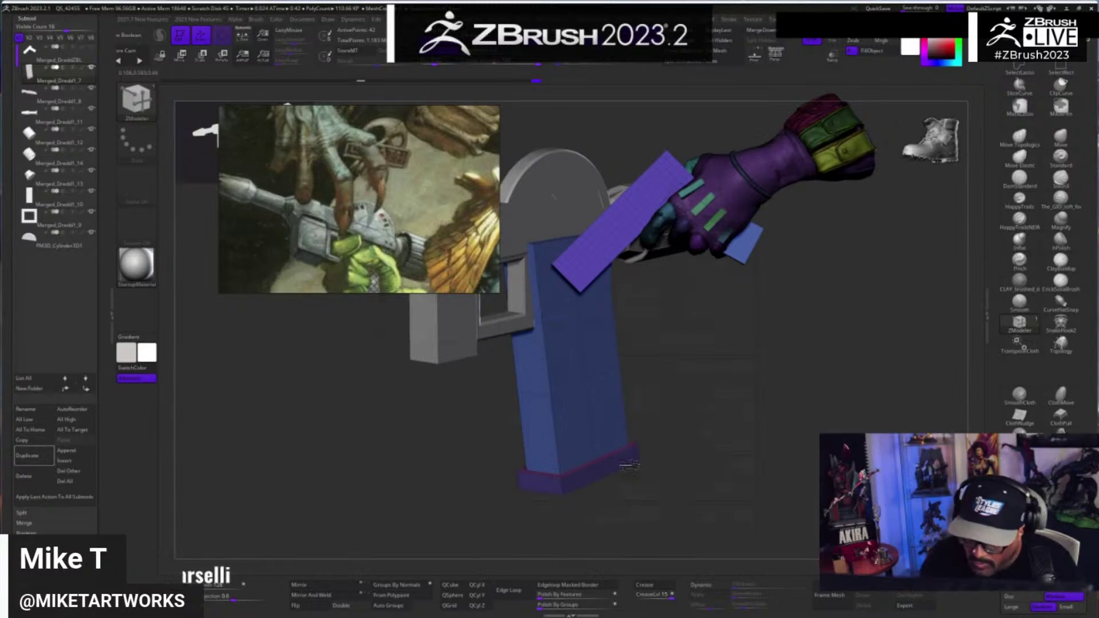
pyautogui.moveTo(769, 458)
pyautogui.mouseDown()
pyautogui.moveTo(739, 479)
pyautogui.moveTo(754, 462)
pyautogui.moveTo(710, 466)
pyautogui.moveTo(726, 461)
pyautogui.mouseUp()
pyautogui.press('space')
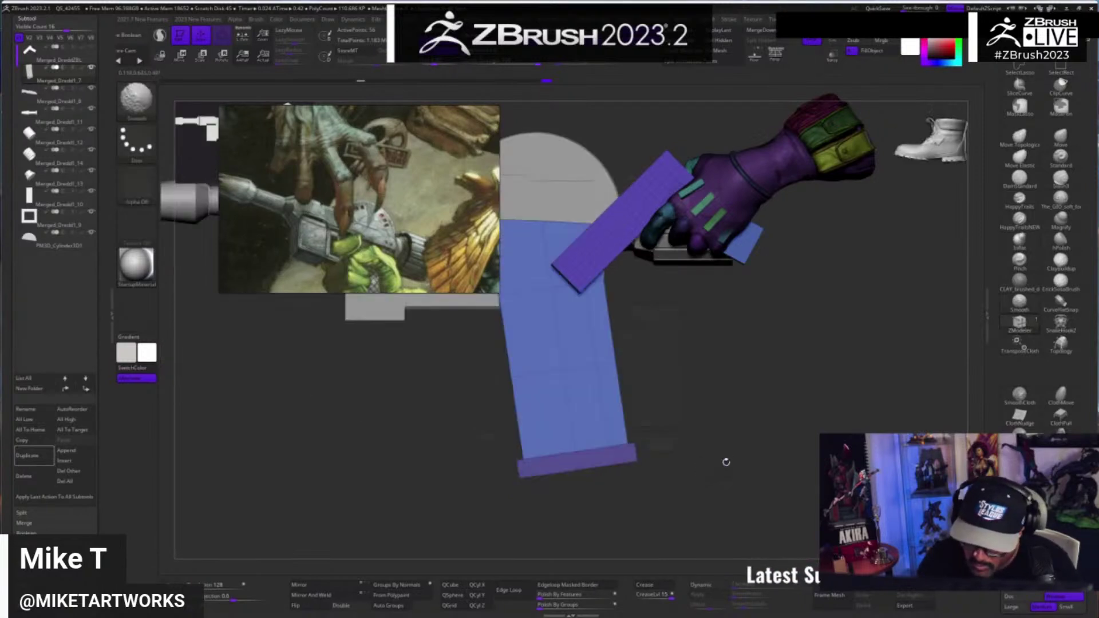
# - Mask the base lip with a lasso selection, invert the mask, and activate the transform gizmo with the grip's underside in view
pyautogui.moveTo(492, 532)
pyautogui.keyDown('ctrl'); pyautogui.mouseDown()
pyautogui.moveTo(506, 475)
pyautogui.moveTo(694, 470)
pyautogui.mouseUp(); pyautogui.keyUp('ctrl')
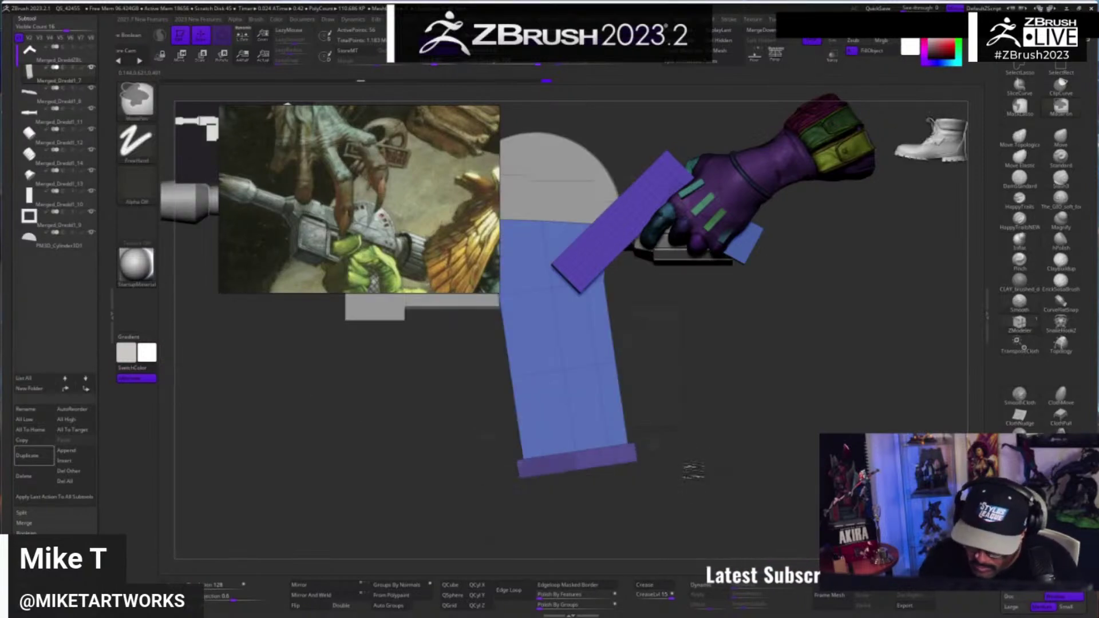
pyautogui.click(1027, 108)
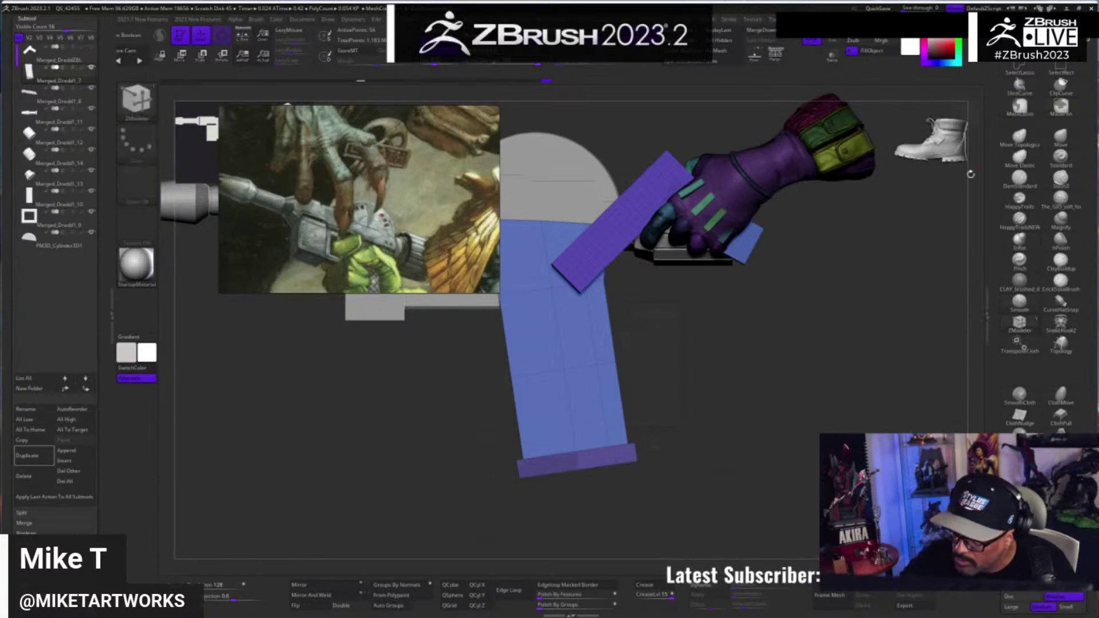
pyautogui.moveTo(632, 517)
pyautogui.keyDown('ctrl'); pyautogui.mouseDown()
pyautogui.moveTo(659, 470)
pyautogui.moveTo(481, 475)
pyautogui.mouseUp(); pyautogui.keyUp('ctrl')
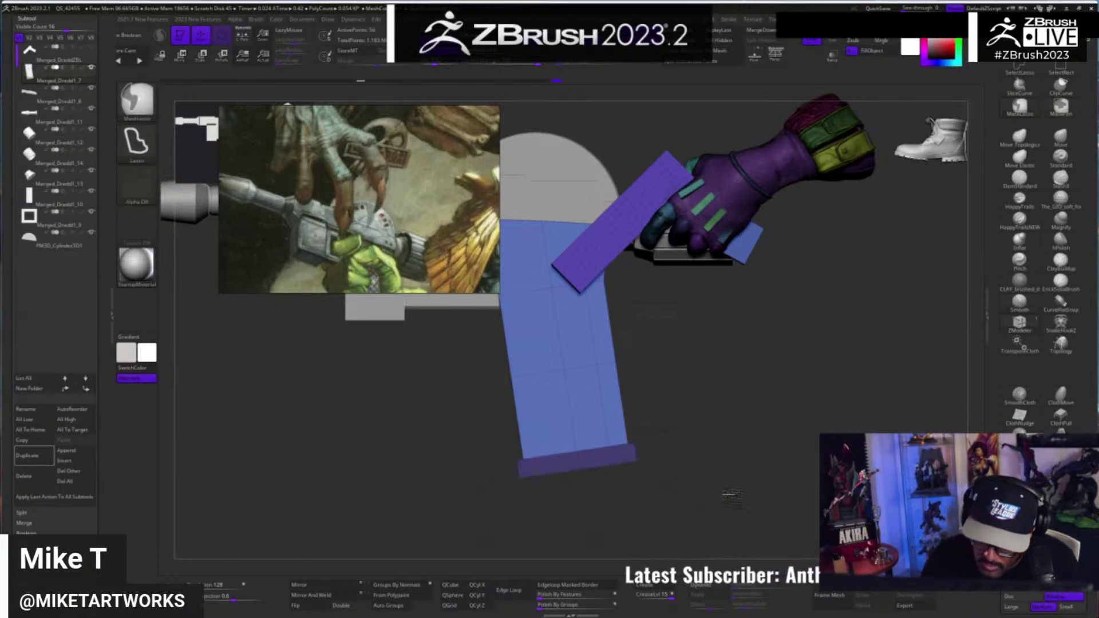
pyautogui.keyDown('ctrl'); pyautogui.click(733, 495); pyautogui.keyUp('ctrl')
pyautogui.moveTo(736, 511)
pyautogui.mouseDown()
pyautogui.moveTo(745, 402)
pyautogui.moveTo(780, 372)
pyautogui.moveTo(819, 383)
pyautogui.mouseUp()
pyautogui.press('w')
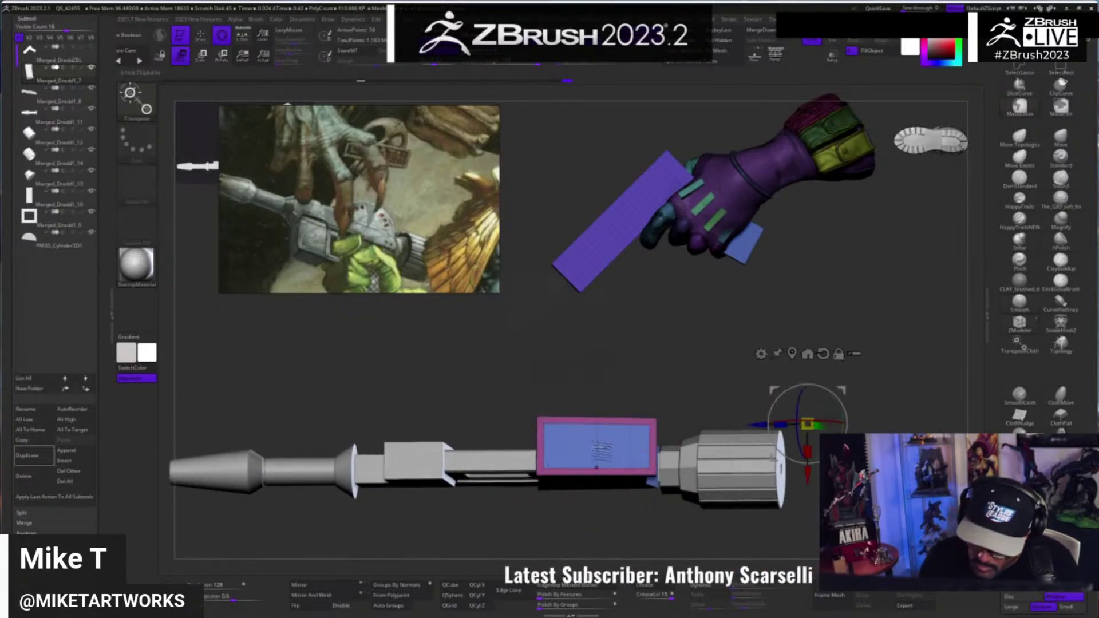
# - Insert additional edge loops along and across the grip, dividing its underside into a finer grid
pyautogui.press('q')
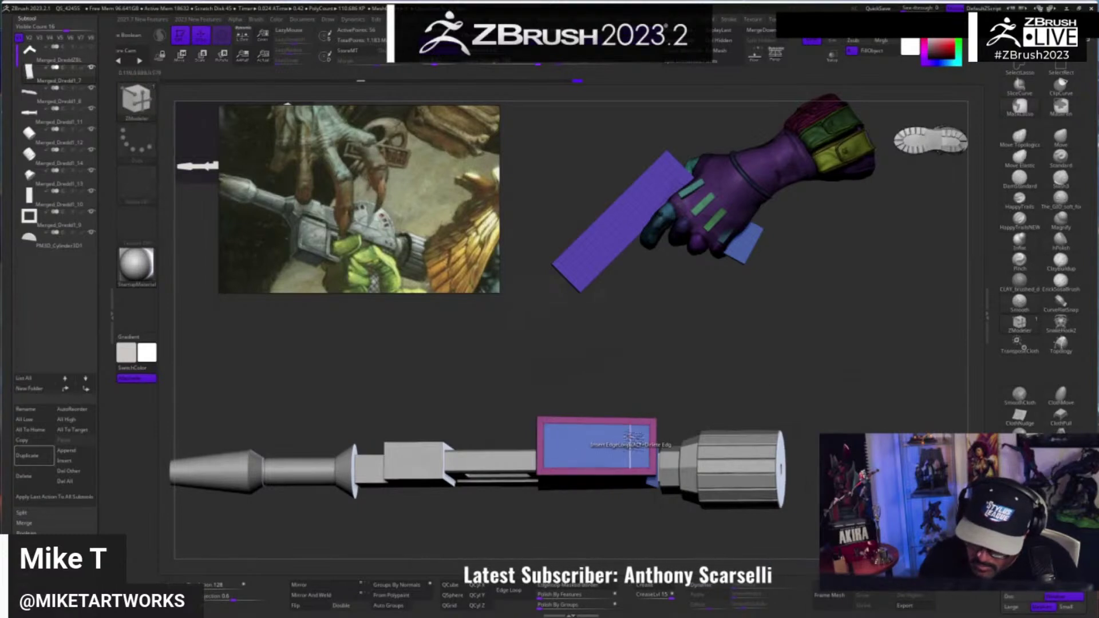
pyautogui.moveTo(785, 340); pyautogui.dragTo(692, 443)
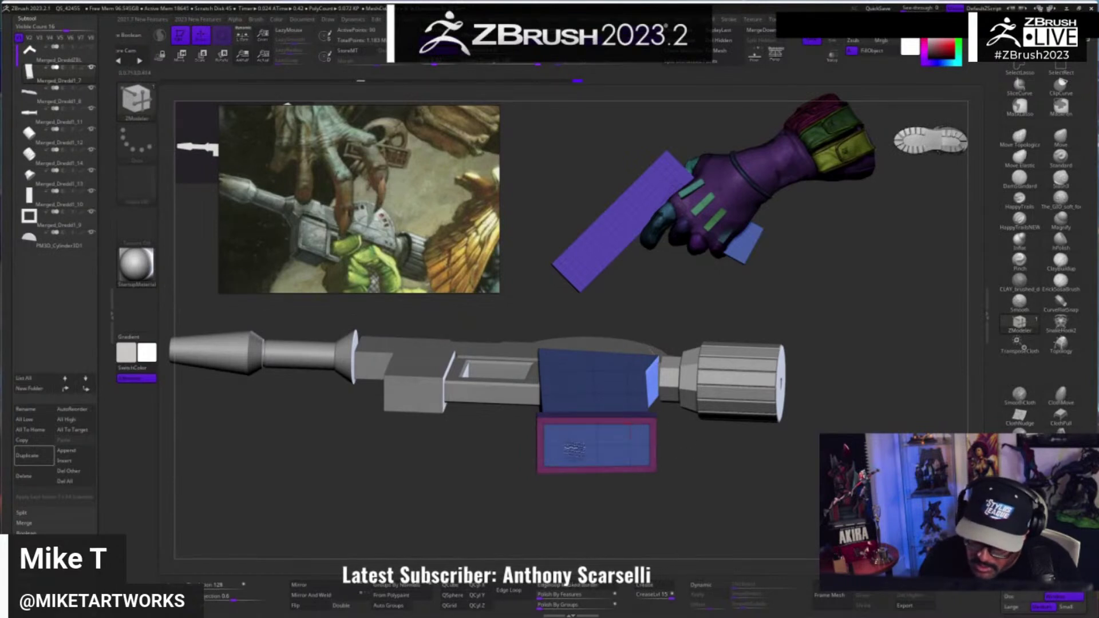
pyautogui.moveTo(722, 509); pyautogui.dragTo(713, 450)
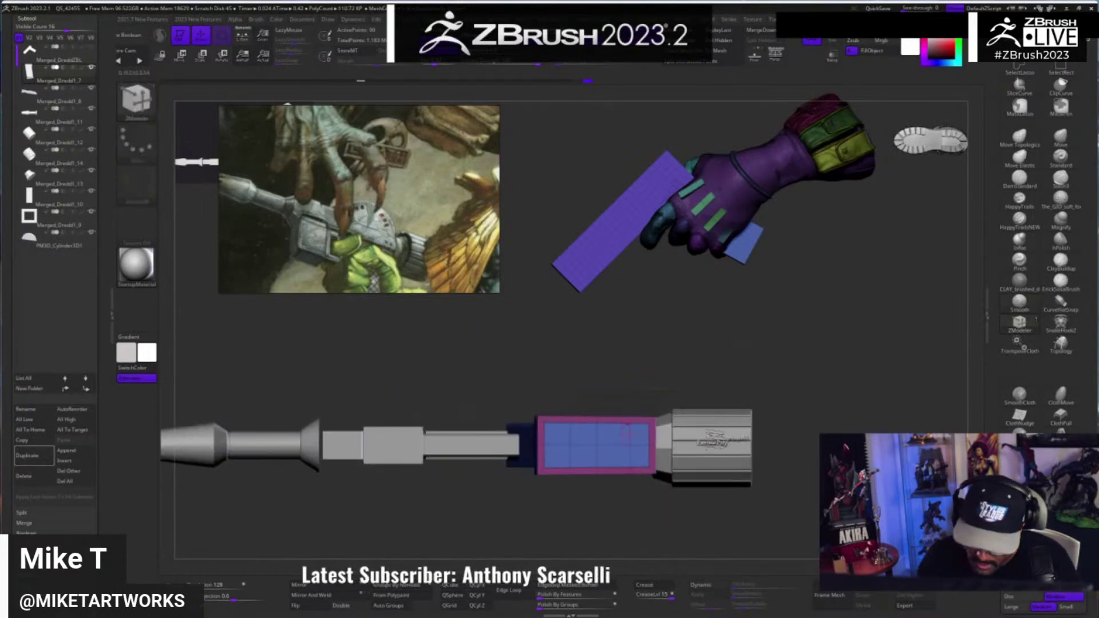
pyautogui.press('w')
pyautogui.keyDown('alt'); pyautogui.click(764, 332); pyautogui.keyUp('alt')
pyautogui.moveTo(891, 422)
pyautogui.mouseDown()
pyautogui.moveTo(852, 420)
pyautogui.moveTo(805, 487)
pyautogui.moveTo(625, 481)
pyautogui.mouseUp()
pyautogui.press('q')
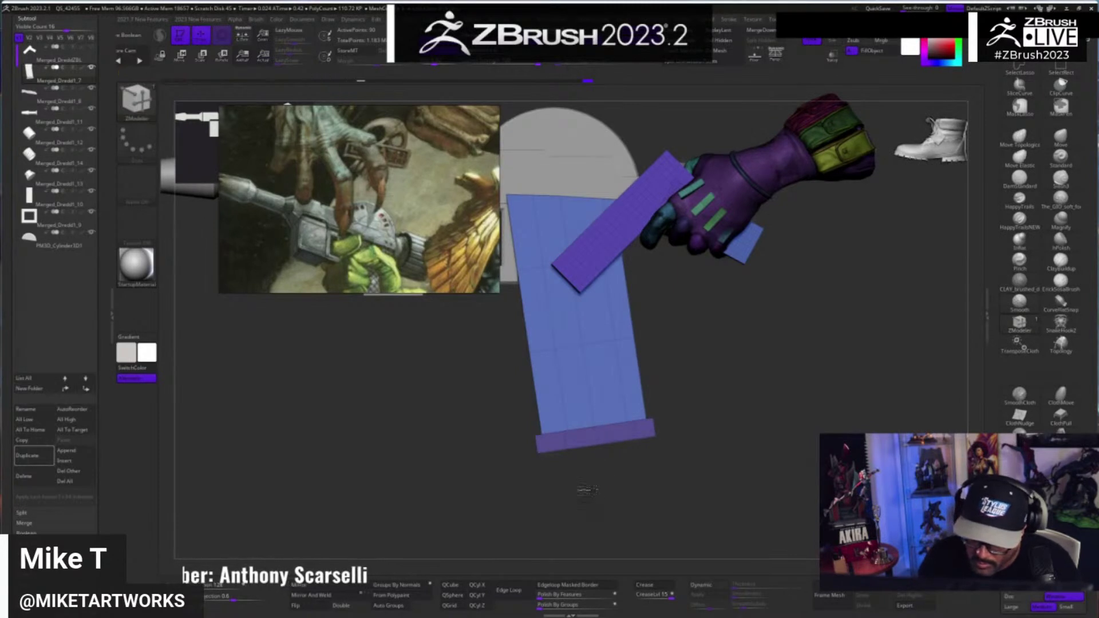
# - Save the project and bring up the transform gizmo on the grip's base with its underside in view
pyautogui.moveTo(584, 506); pyautogui.dragTo(595, 472)
pyautogui.hotkey('ctrl', 's')
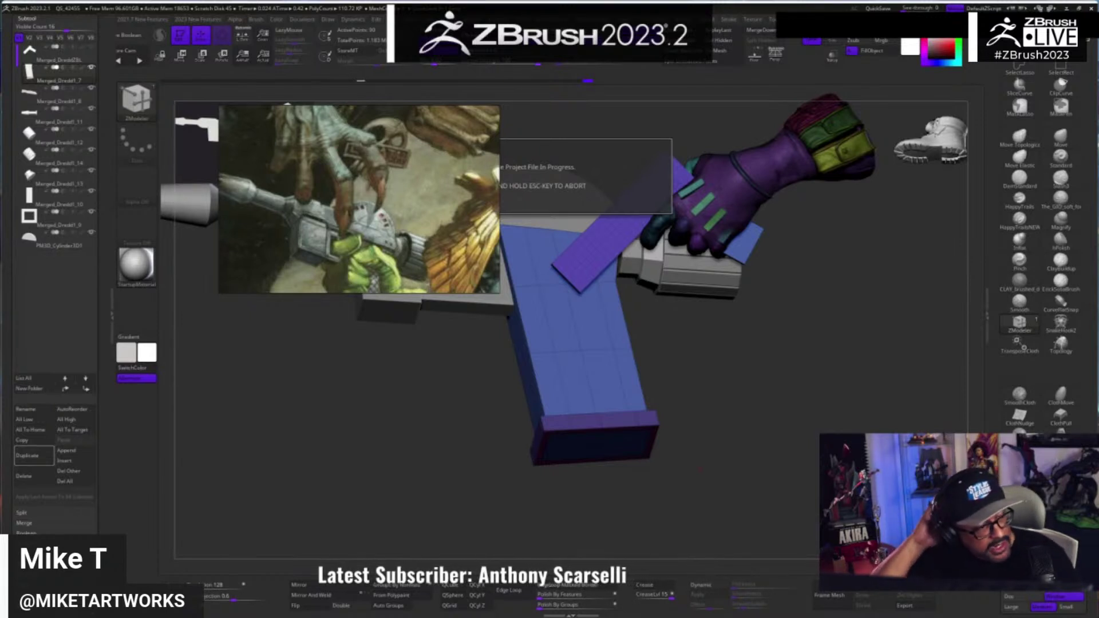
pyautogui.press('w')
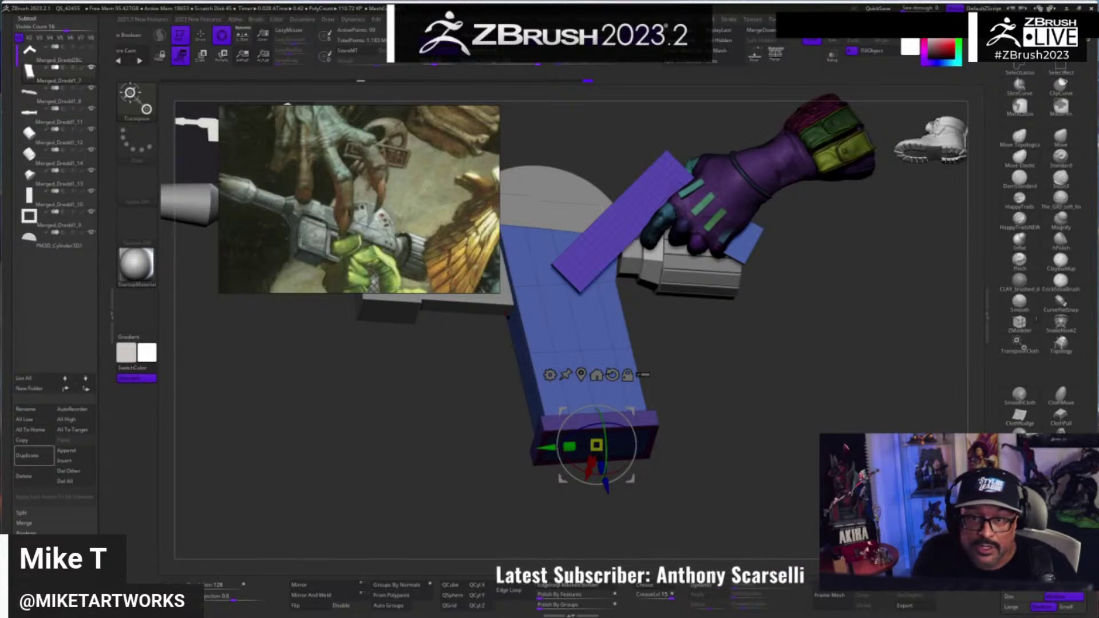
# - Look at the photo of the 3D-printed leg and spike parts on Facebook, and return to ZBrush
pyautogui.moveTo(791, 3); pyautogui.dragTo(688, 66)
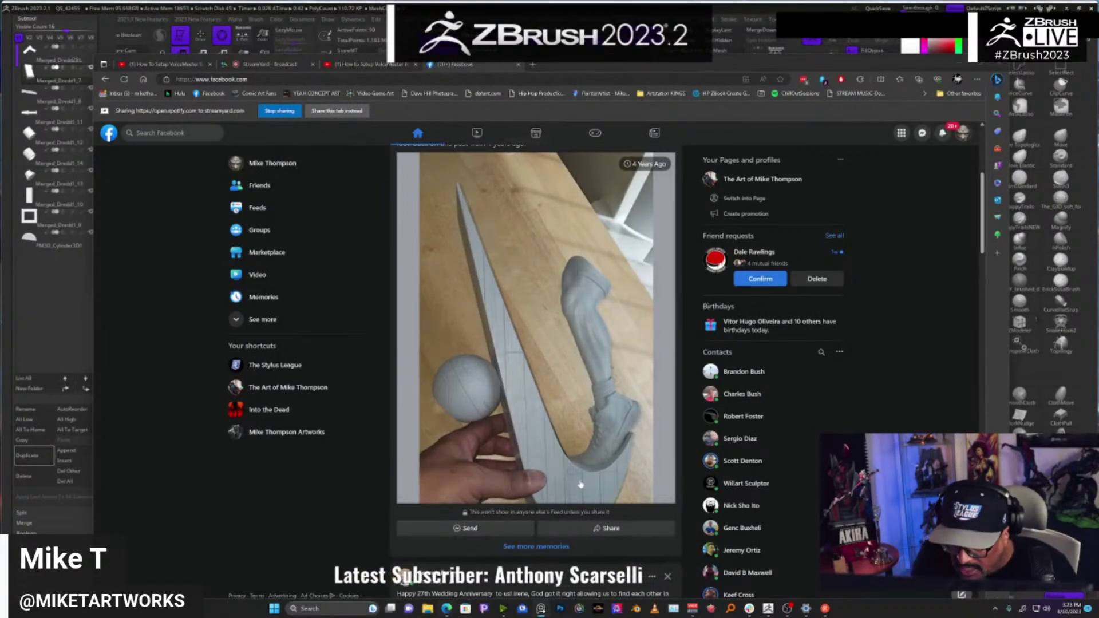
pyautogui.moveTo(742, 66); pyautogui.dragTo(565, 0)
pyautogui.hotkey('alt', 'Tab')
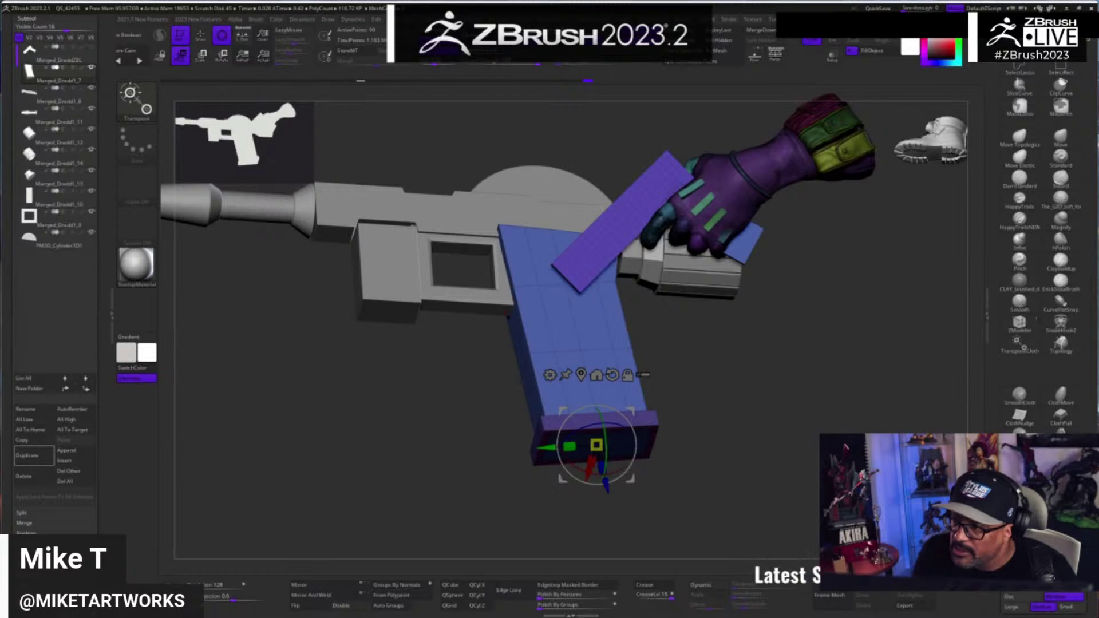
# - Switch to the browser and examine the Facebook photos of the Anycubic resin printer and the supported, hollow torso prints
pyautogui.moveTo(0, 35); pyautogui.dragTo(641, 35)
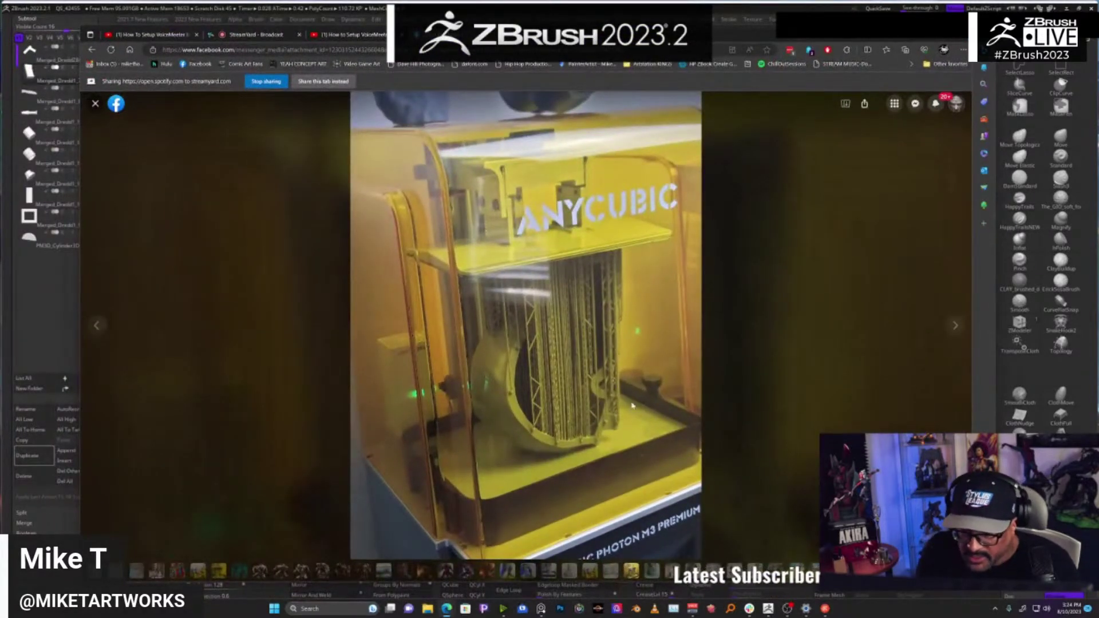
pyautogui.click(957, 326)
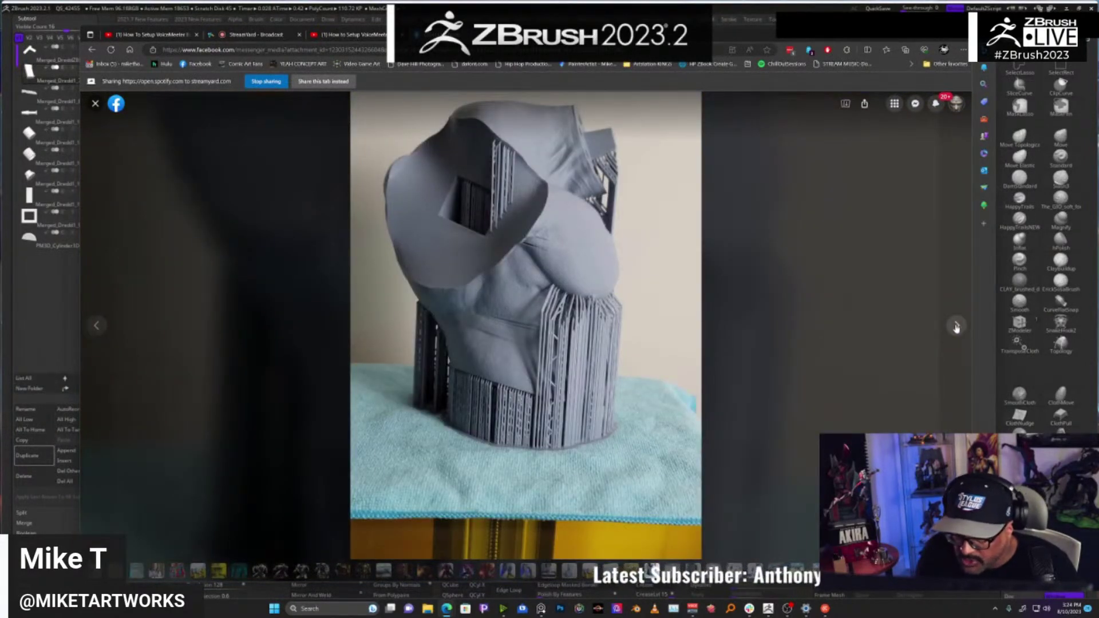
pyautogui.click(956, 326)
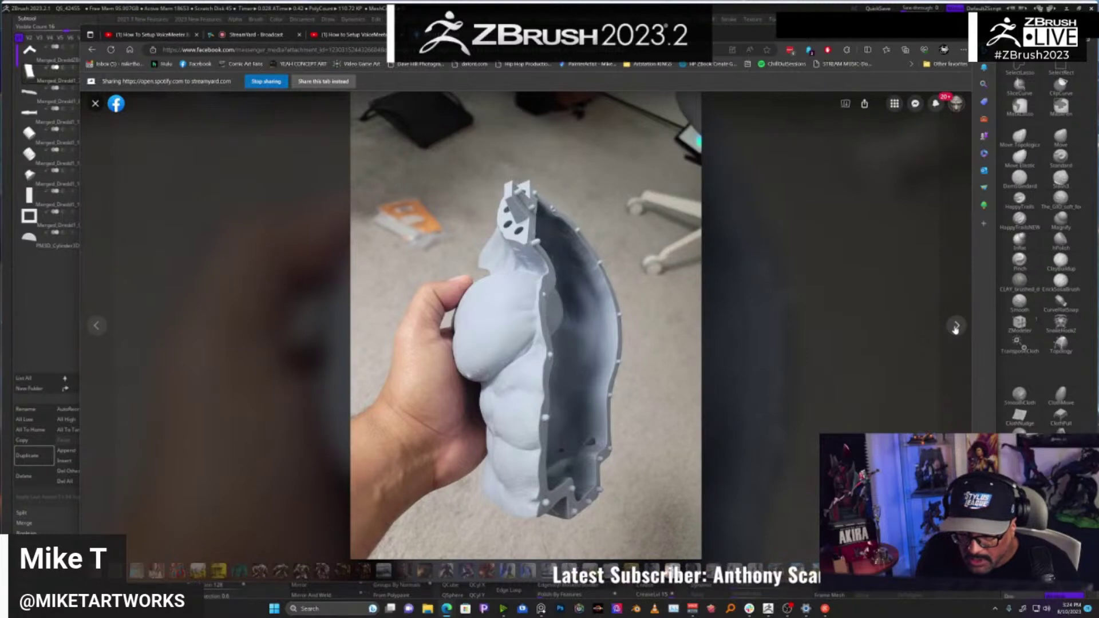
pyautogui.click(958, 327)
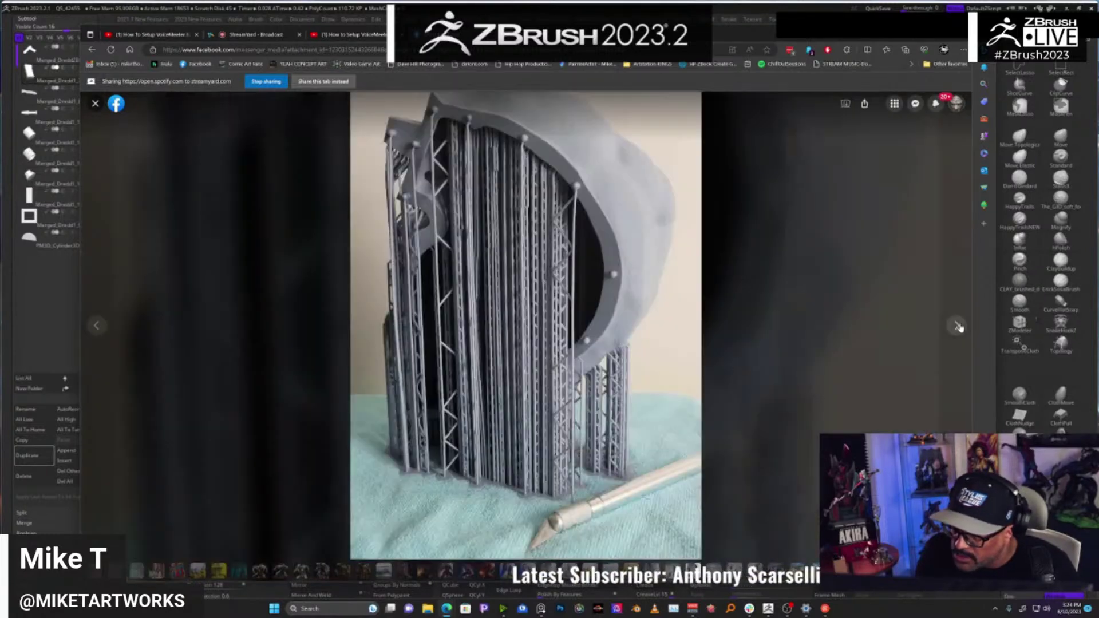
pyautogui.moveTo(905, 35); pyautogui.dragTo(669, 0)
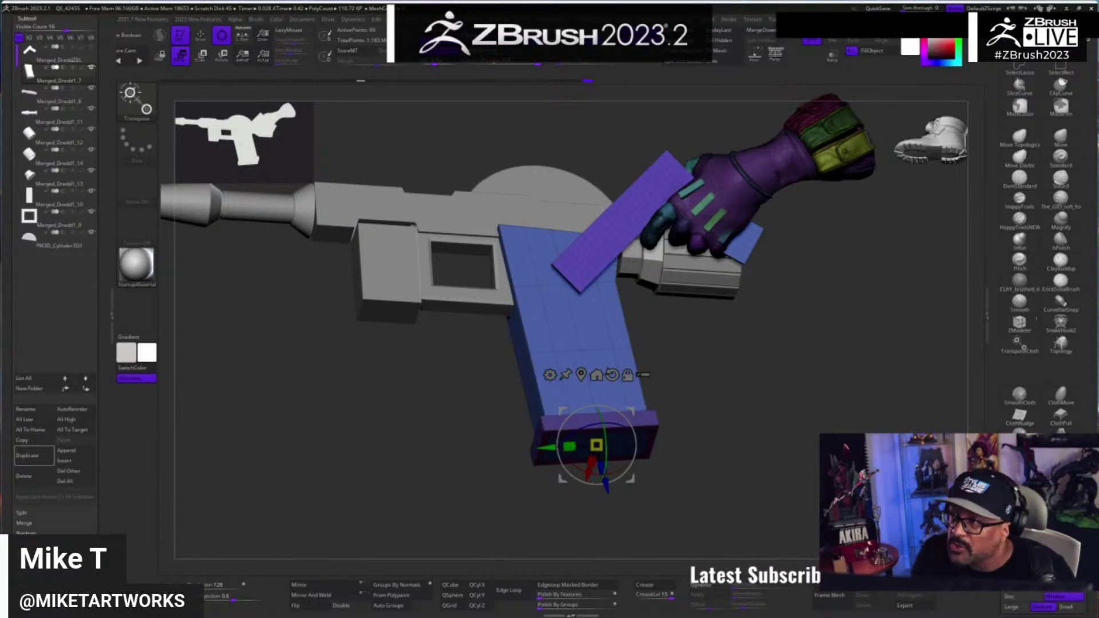
# - Switch to the browser, examine the Facebook photos of the printed snarling head and bare foot, and return to ZBrush
pyautogui.moveTo(865, 1); pyautogui.dragTo(727, 24)
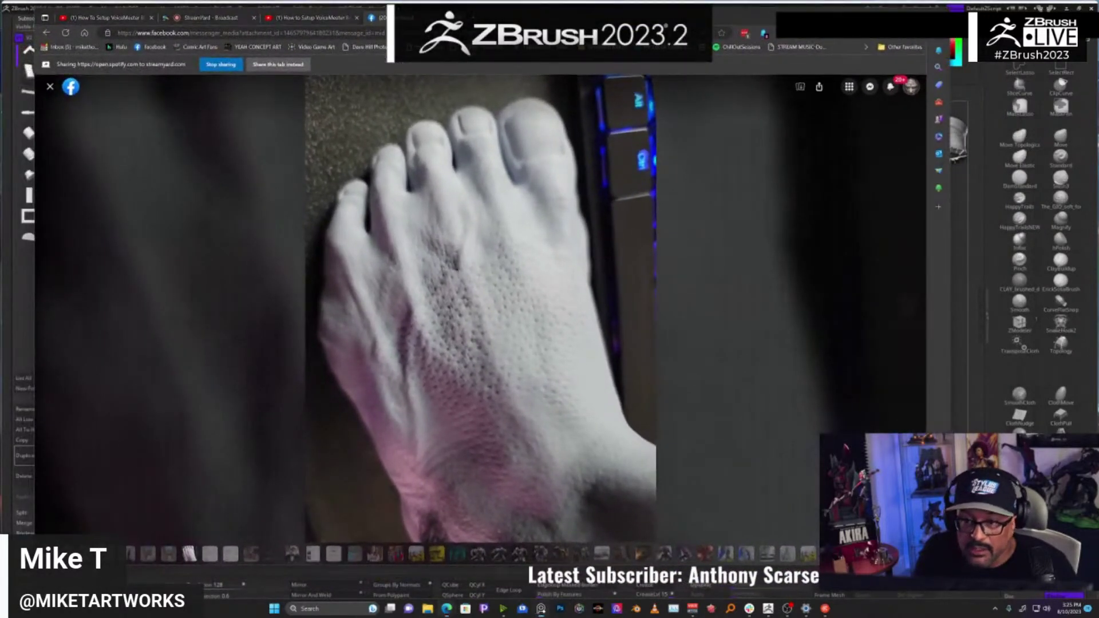
pyautogui.click(50, 309)
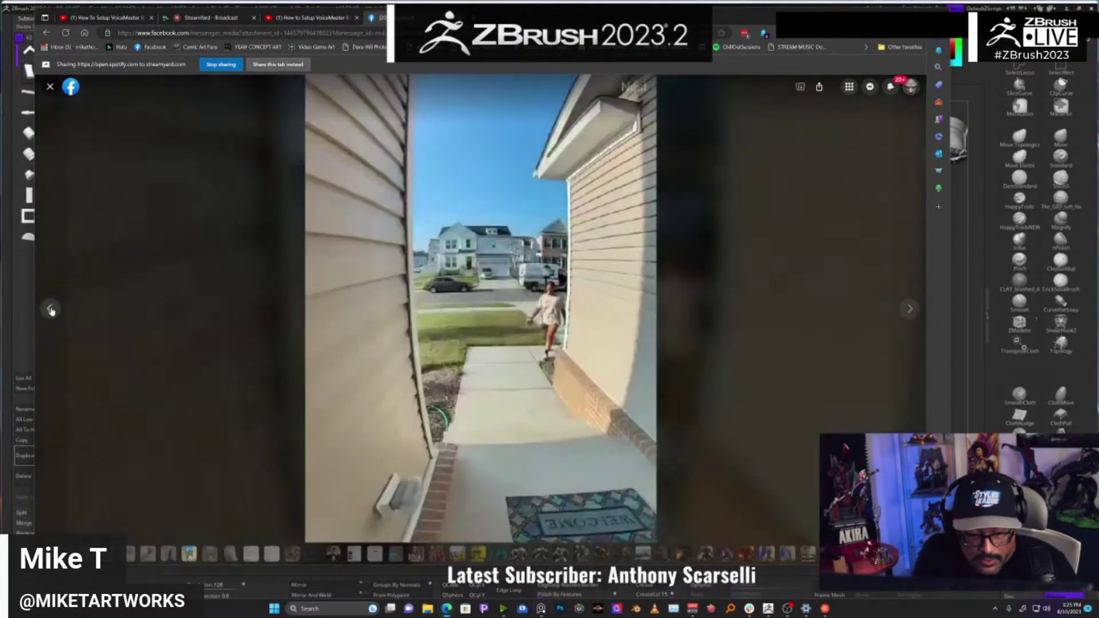
pyautogui.click(51, 310)
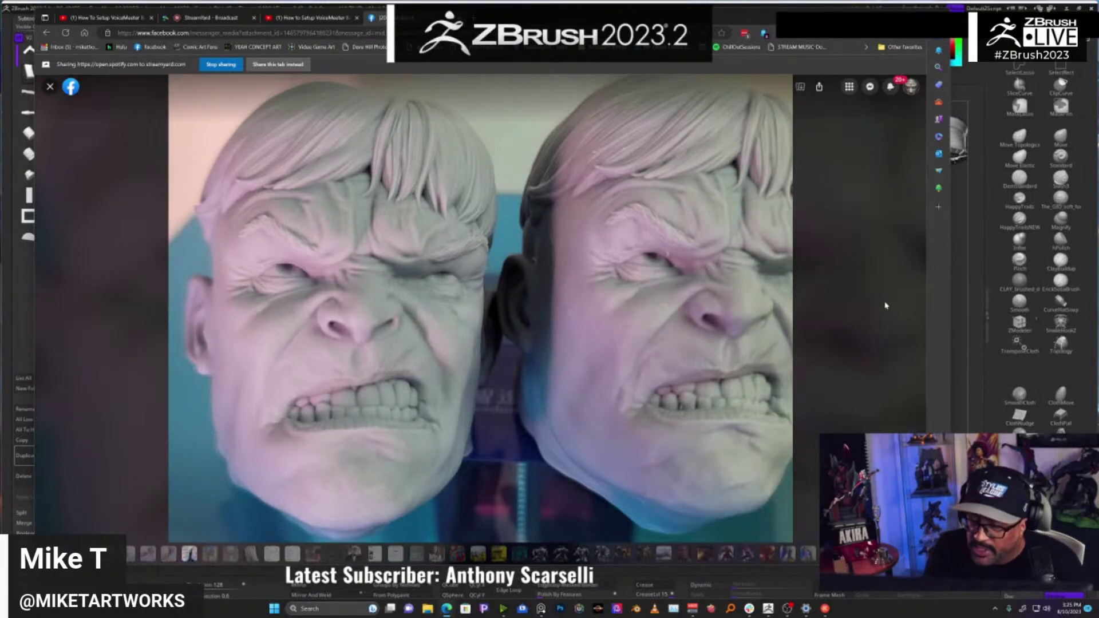
pyautogui.click(916, 311)
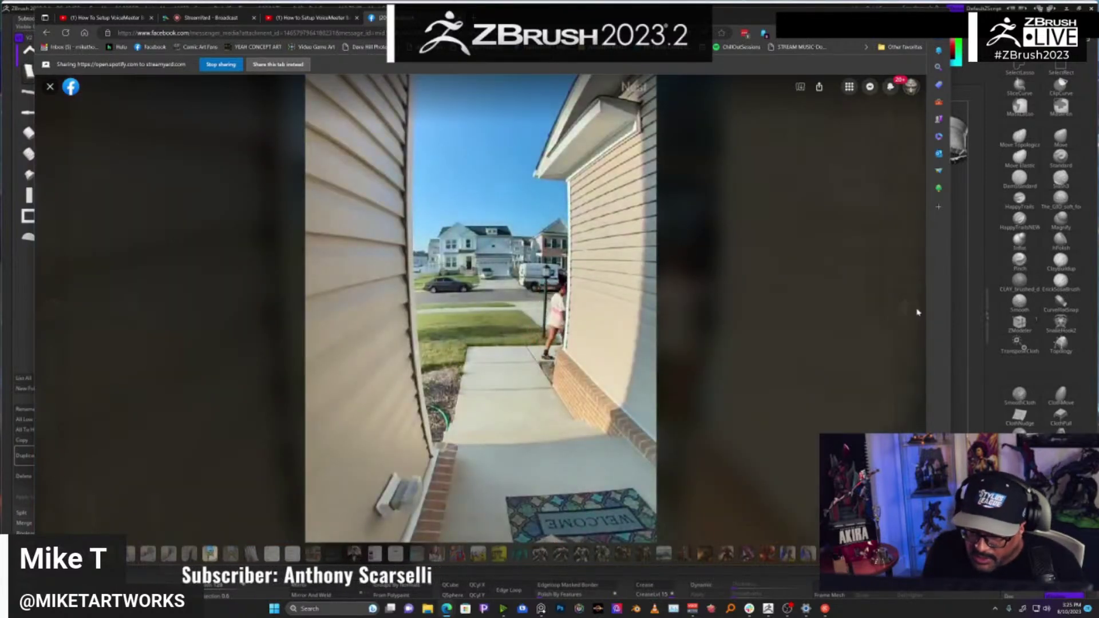
pyautogui.click(913, 310)
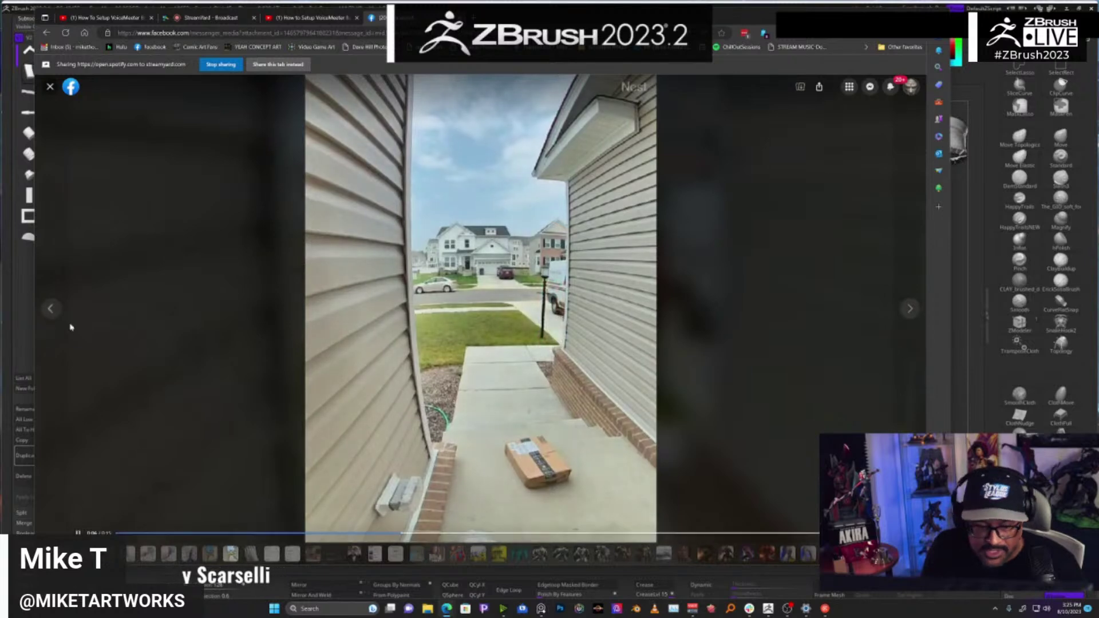
pyautogui.click(50, 310)
pyautogui.click(50, 310)
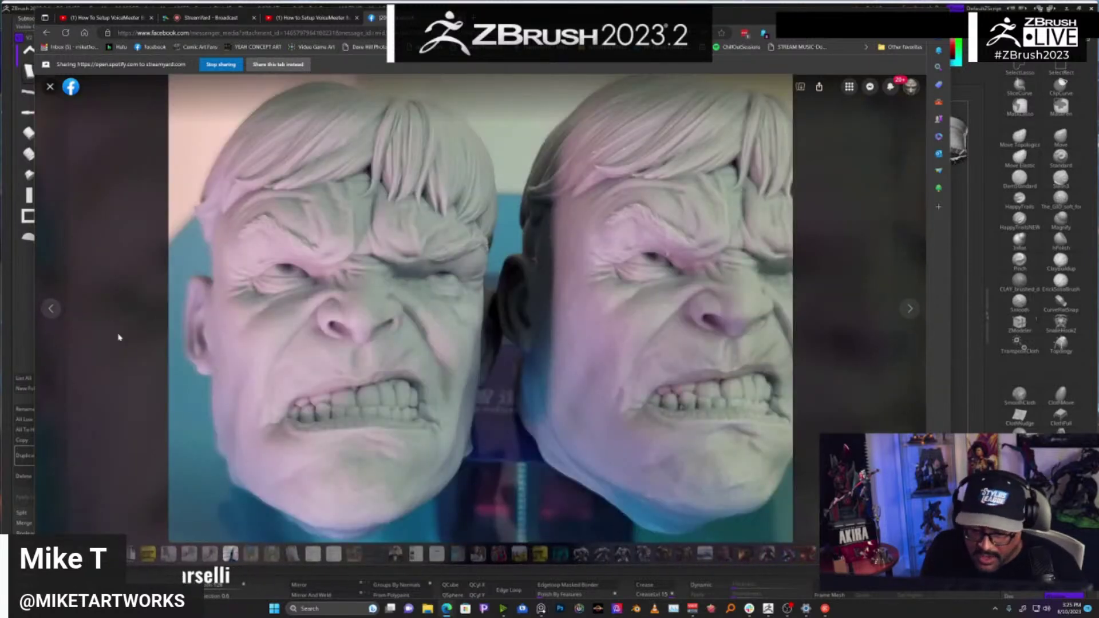
pyautogui.click(51, 310)
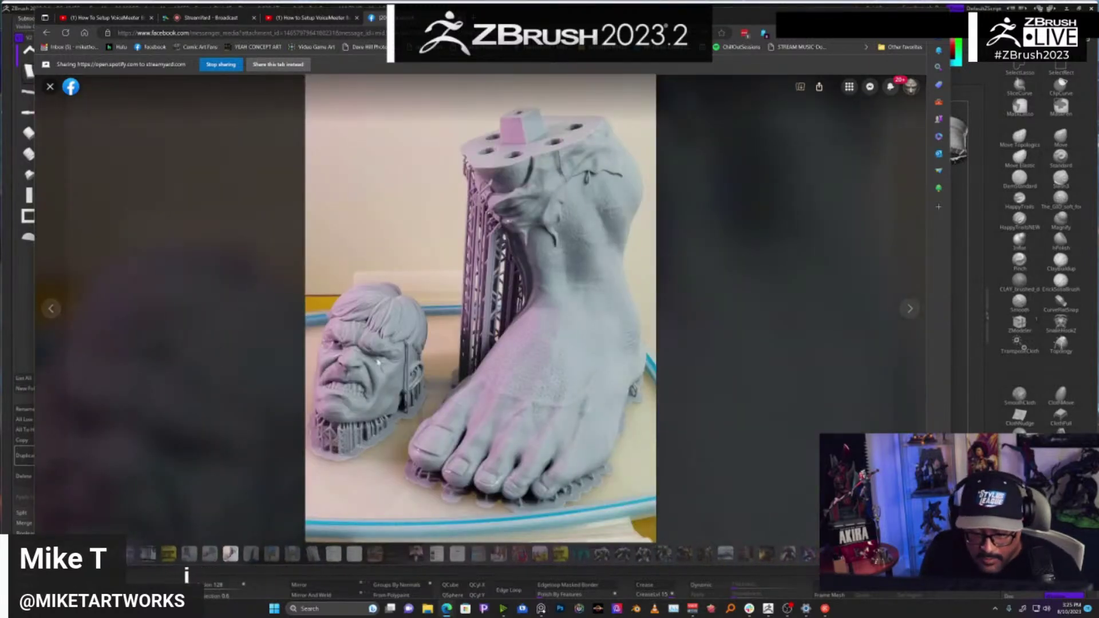
pyautogui.click(51, 312)
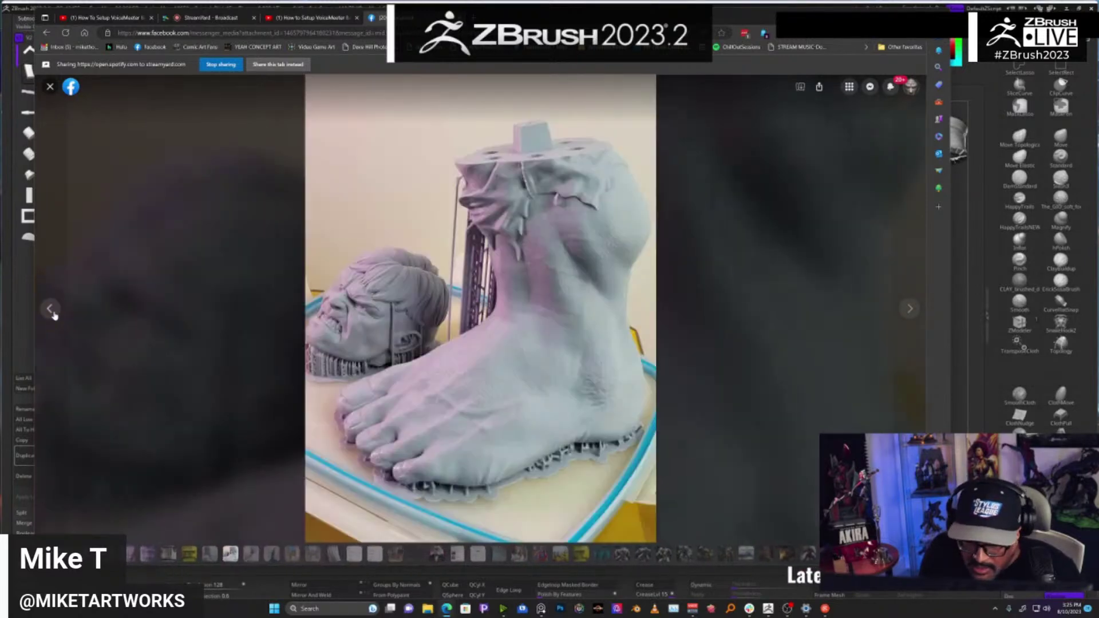
pyautogui.click(51, 310)
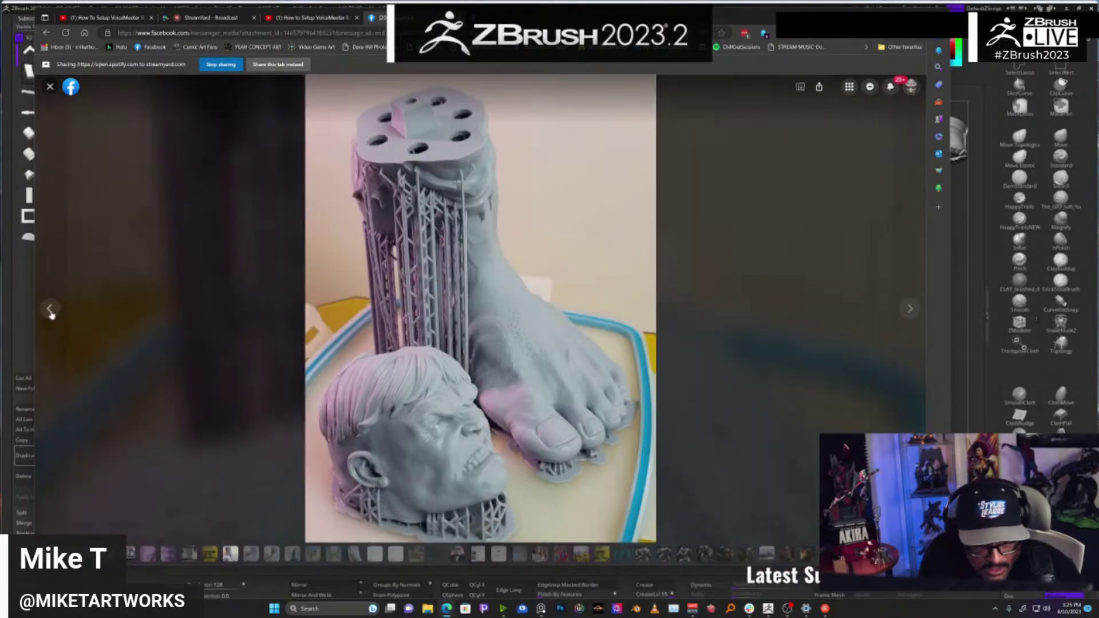
pyautogui.click(51, 310)
pyautogui.click(50, 311)
pyautogui.click(50, 310)
pyautogui.click(50, 310)
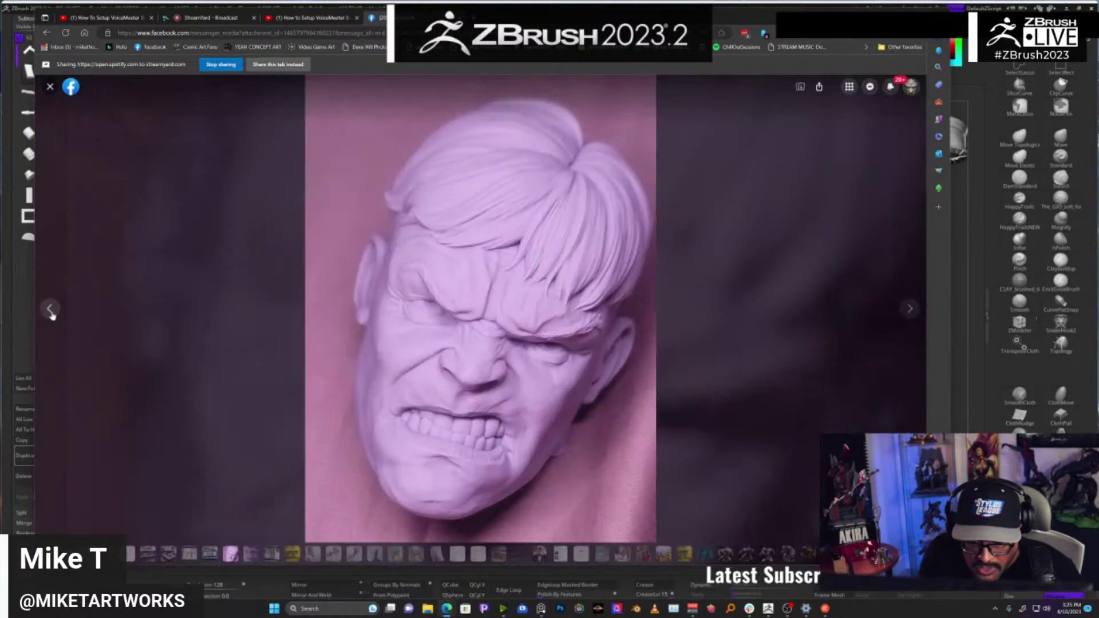
pyautogui.click(50, 310)
pyautogui.click(51, 310)
pyautogui.click(50, 310)
pyautogui.click(50, 311)
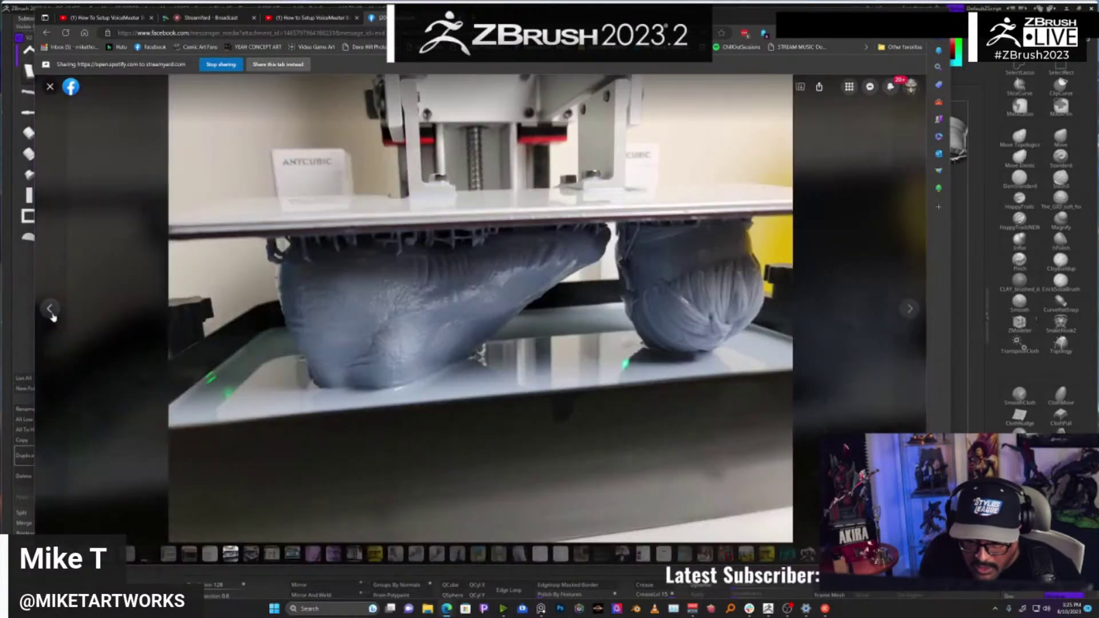
pyautogui.click(50, 311)
pyautogui.click(51, 310)
pyautogui.click(51, 310)
pyautogui.click(50, 311)
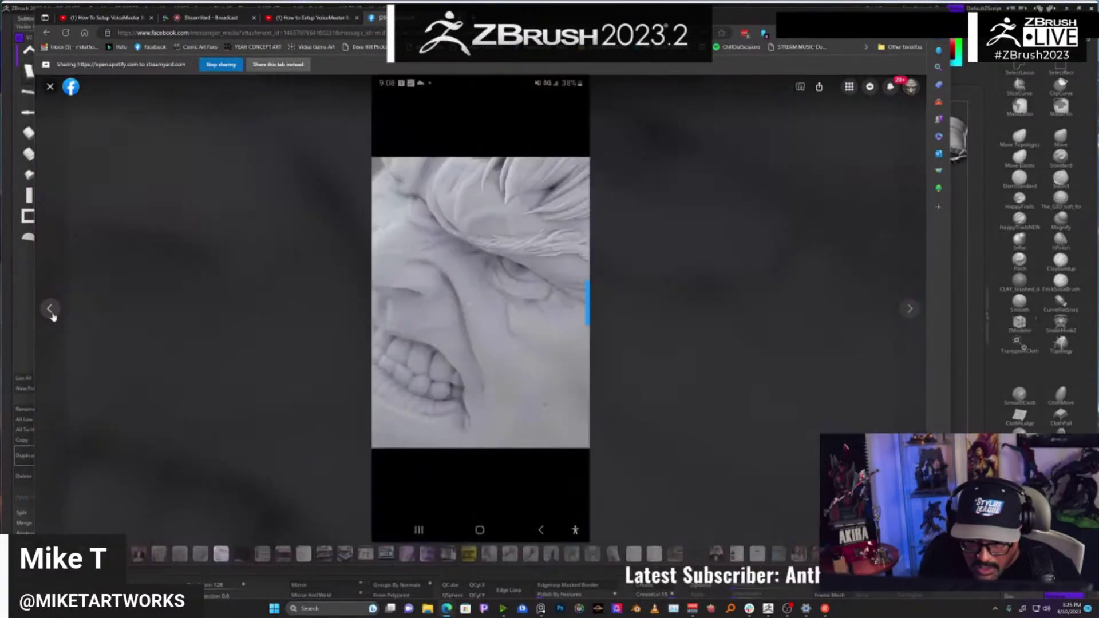
pyautogui.click(51, 315)
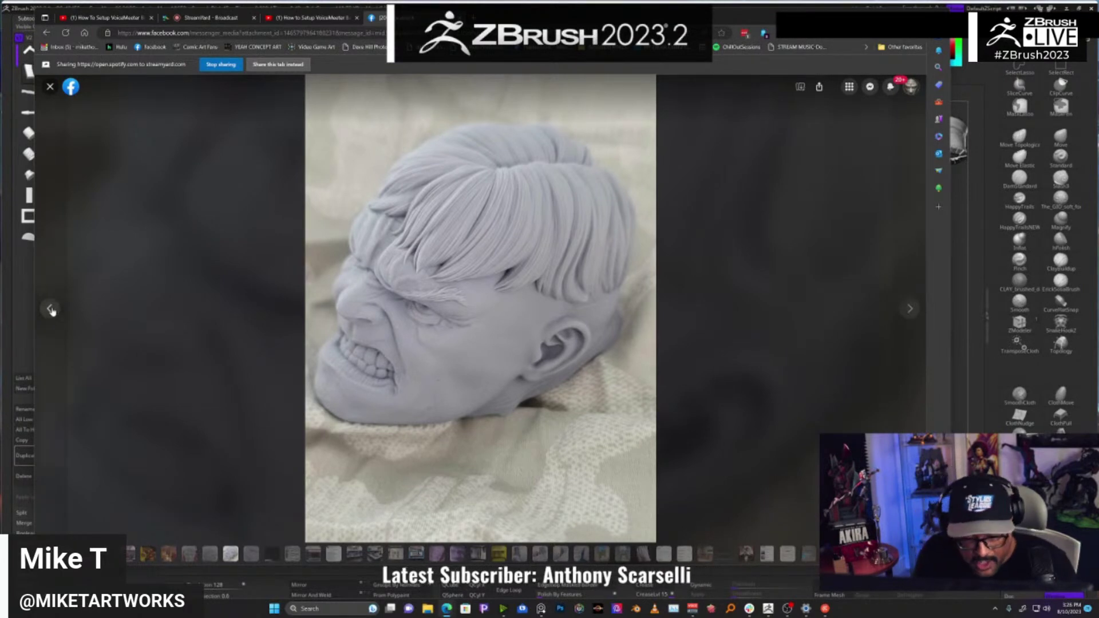
pyautogui.click(50, 309)
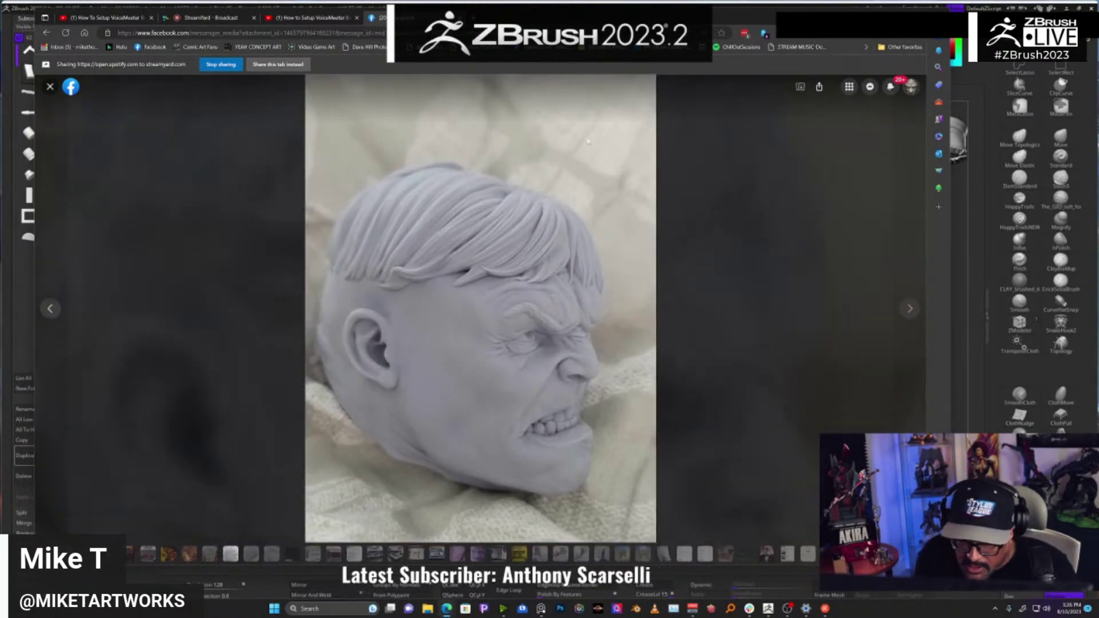
pyautogui.moveTo(561, 16); pyautogui.dragTo(483, 0)
pyautogui.hotkey('alt', 'Tab')
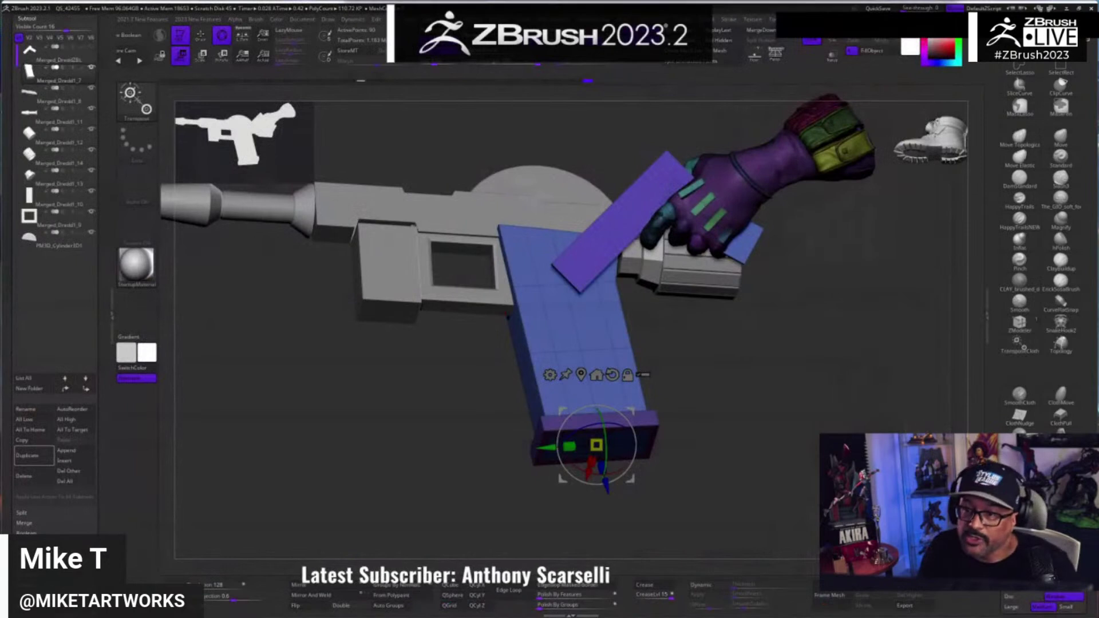
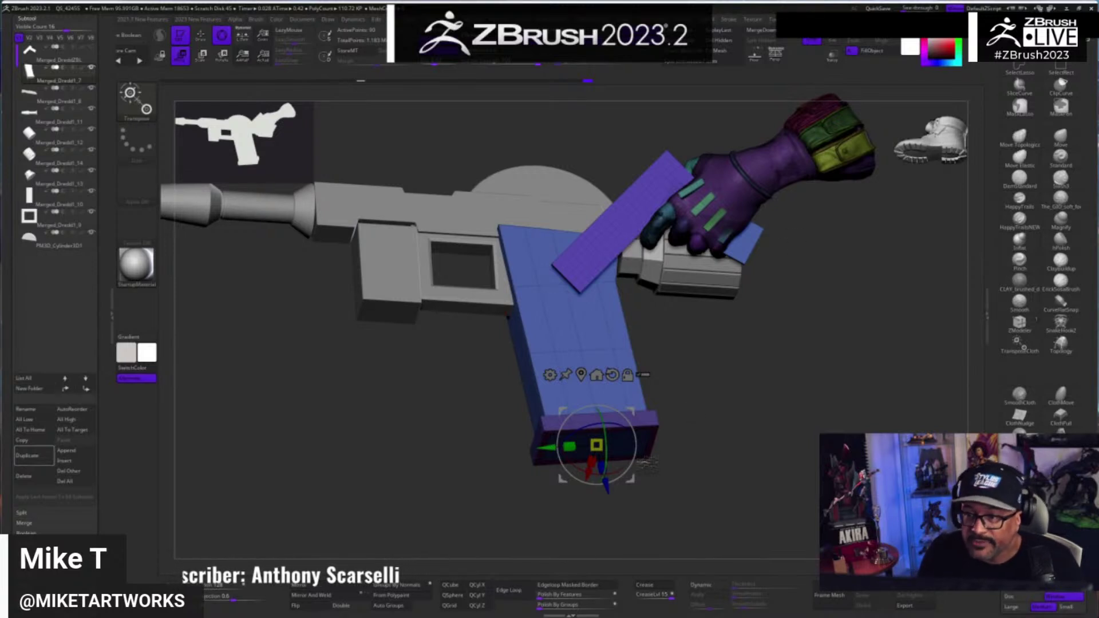
# - Place the reference painting beside the gun and compare the whole gun with the hidden simple pistol block's size
pyautogui.moveTo(770, 0); pyautogui.dragTo(846, 418)
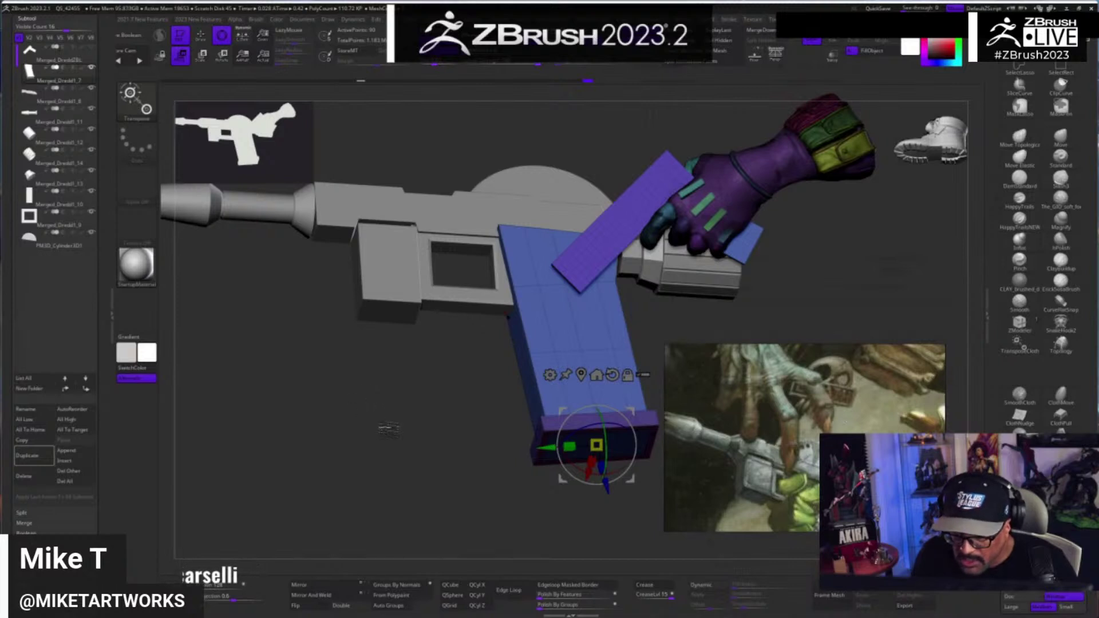
pyautogui.moveTo(596, 445)
pyautogui.mouseDown()
pyautogui.moveTo(449, 519)
pyautogui.moveTo(366, 509)
pyautogui.moveTo(445, 509)
pyautogui.mouseUp()
pyautogui.press('q')
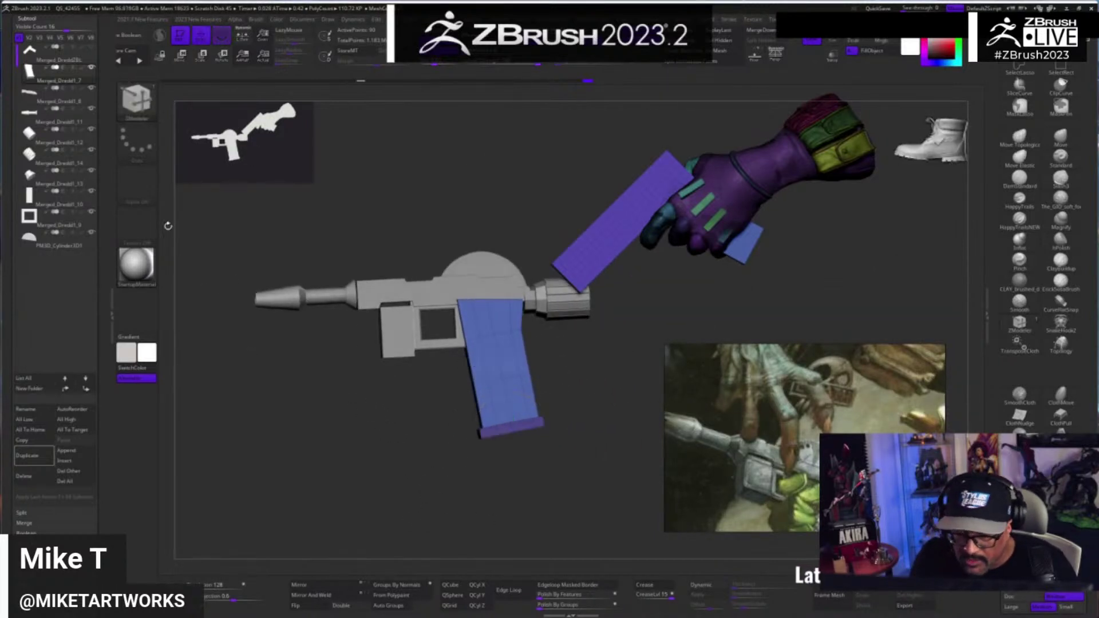
pyautogui.scroll(5, 101, 68)
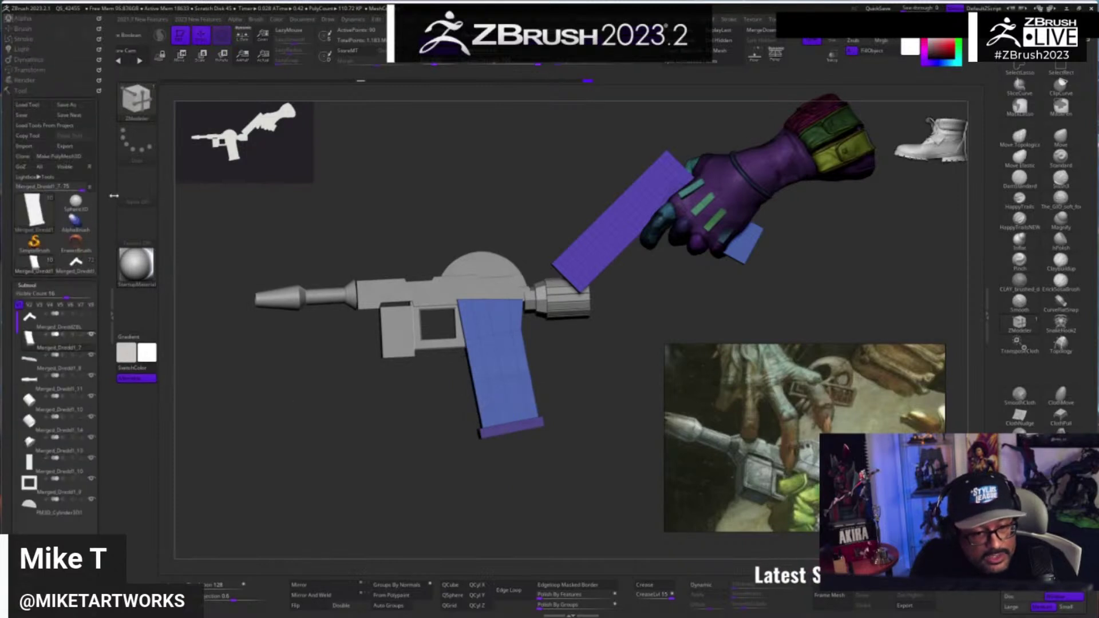
pyautogui.click(91, 315)
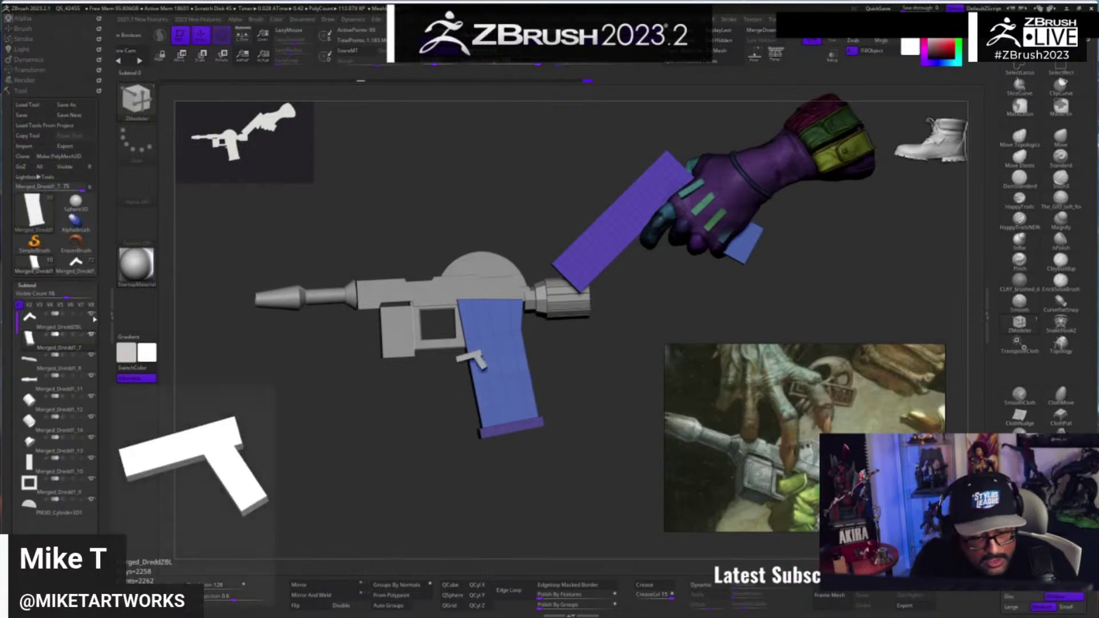
pyautogui.click(91, 314)
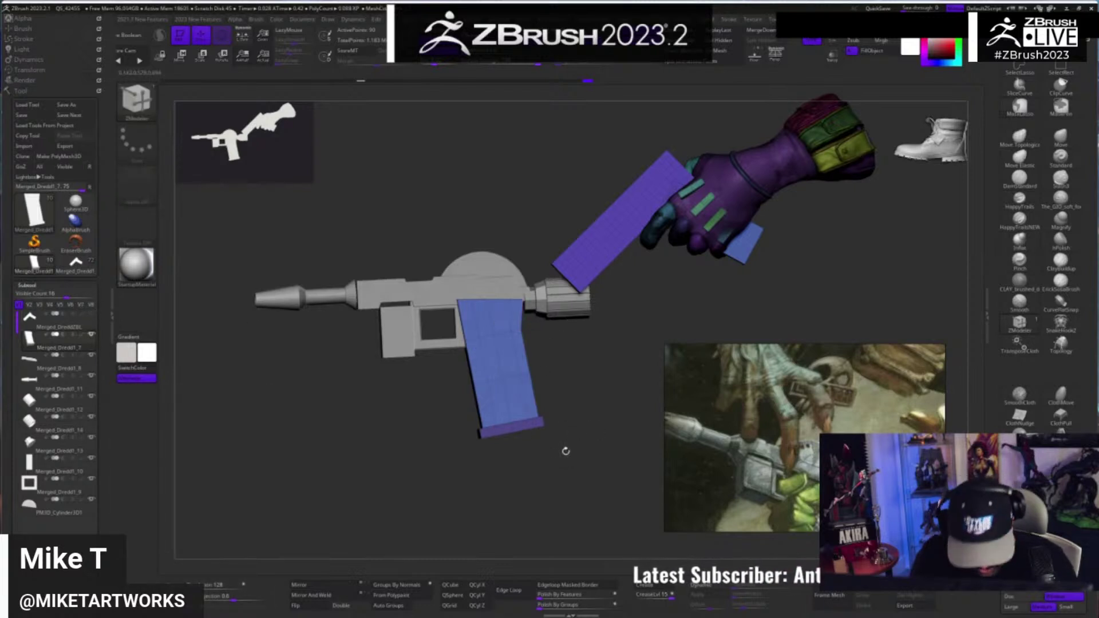
# - Enable the gizmo's transform-all-subtools mode and undo a trial transform of the gun parts
pyautogui.press('w')
pyautogui.click(558, 362)
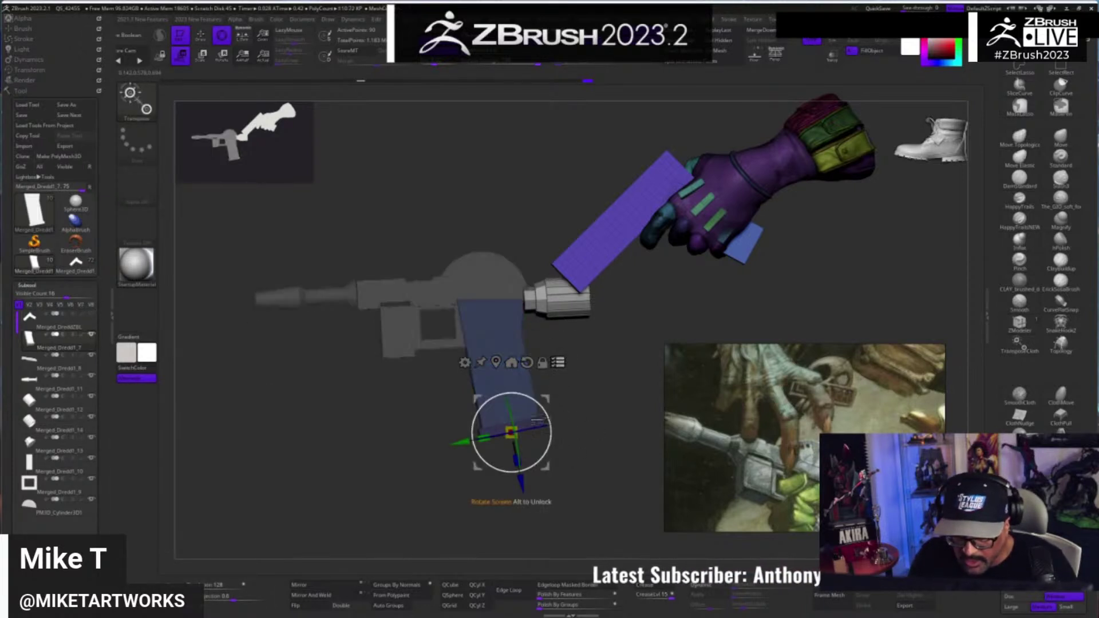
pyautogui.keyDown('ctrl'); pyautogui.keyDown('shift'); pyautogui.click(609, 400); pyautogui.keyUp('shift'); pyautogui.keyUp('ctrl')
pyautogui.moveTo(511, 433); pyautogui.dragTo(624, 447)
pyautogui.hotkey('ctrl', 'z')
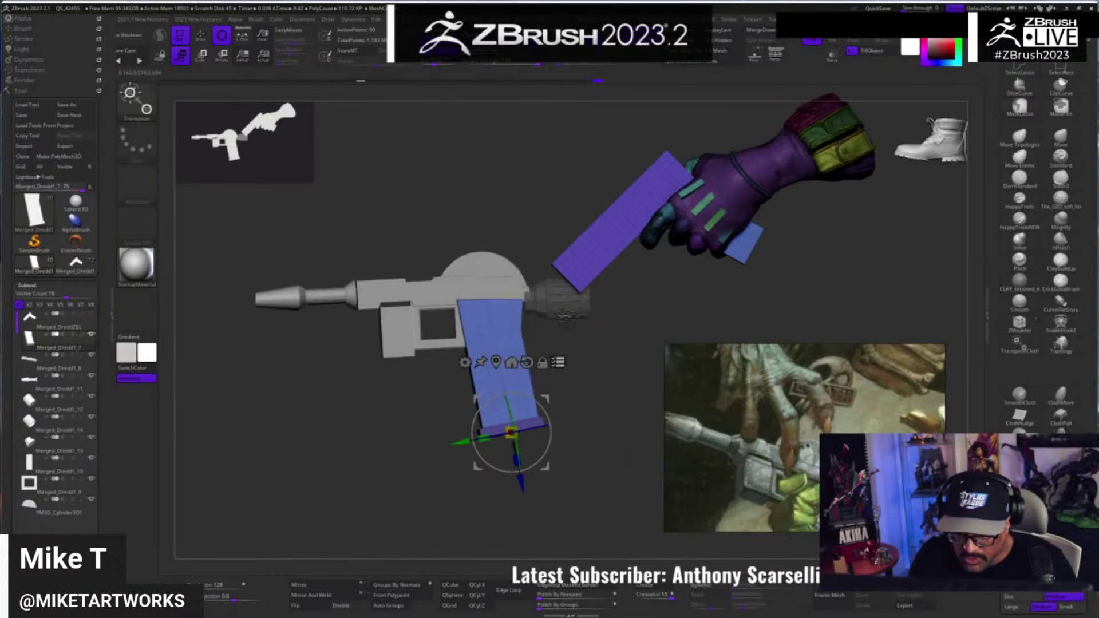
# - Make the ribbed cylinder at the gun's rear active with all gun parts unmasked, and turn off its Line Fill display
pyautogui.click(567, 304)
pyautogui.moveTo(215, 184)
pyautogui.keyDown('ctrl'); pyautogui.keyDown('shift'); pyautogui.mouseDown()
pyautogui.moveTo(256, 340)
pyautogui.moveTo(658, 511)
pyautogui.mouseUp(); pyautogui.keyUp('shift'); pyautogui.keyUp('ctrl')
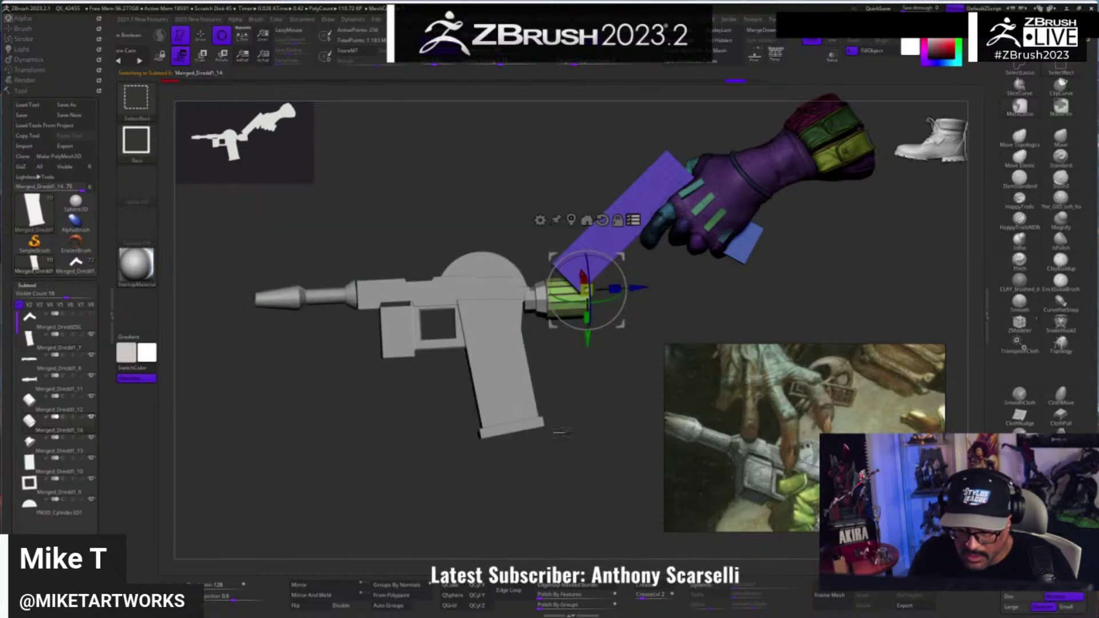
pyautogui.press('space')
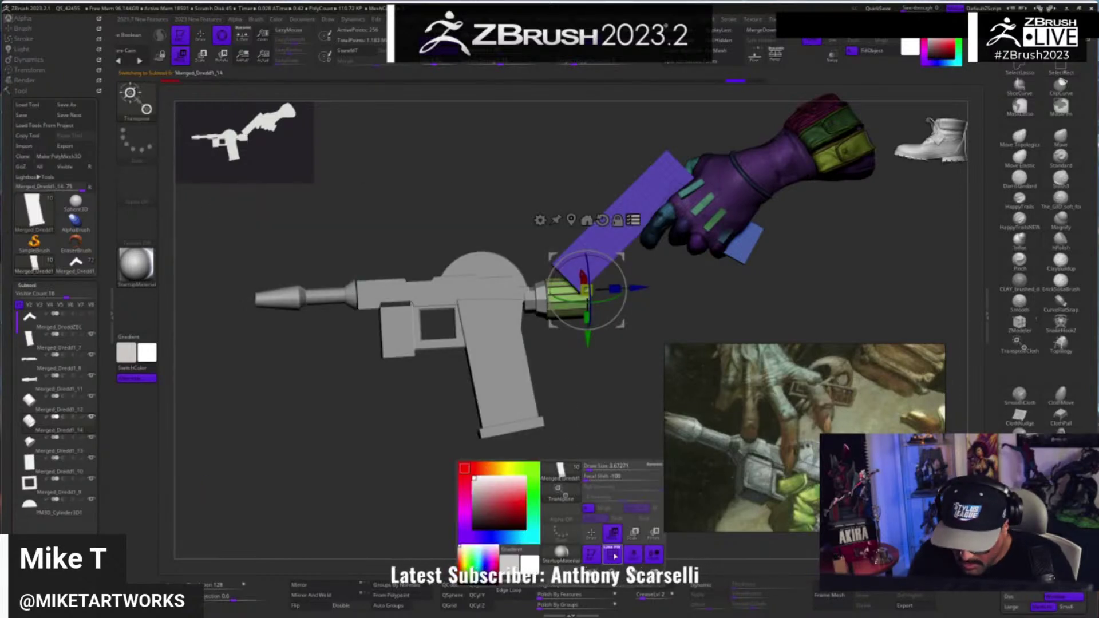
pyautogui.click(614, 555)
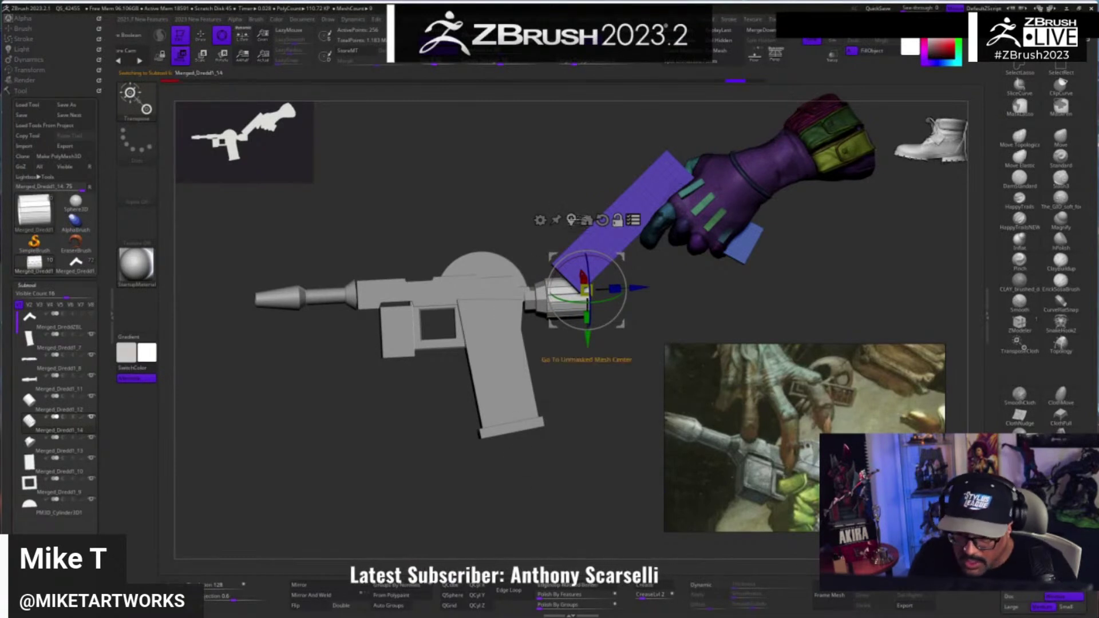
# - Scale the whole gun down and shift it toward the barrel side, and show the simple pistol block for size comparison
pyautogui.click(587, 220)
pyautogui.moveTo(567, 298); pyautogui.dragTo(368, 360)
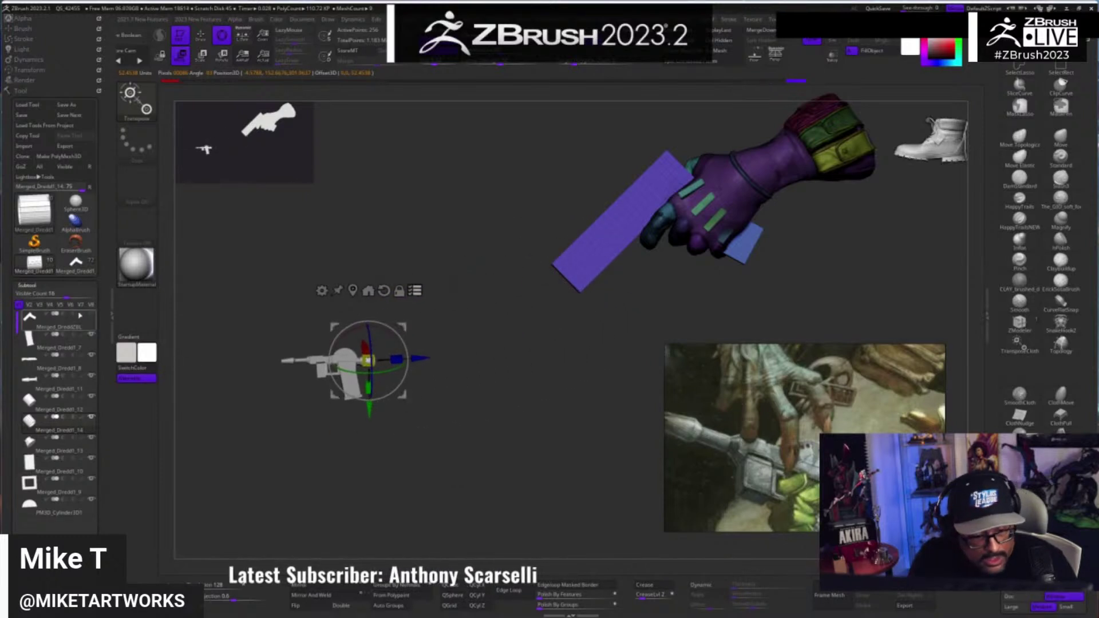
pyautogui.click(91, 314)
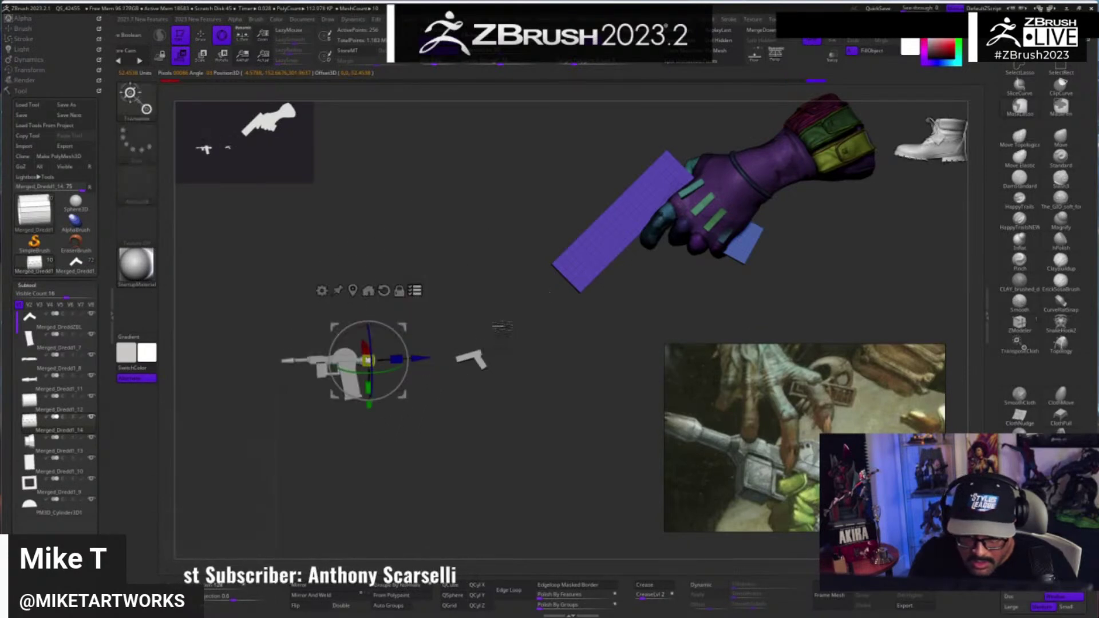
pyautogui.hotkey('ctrl', 'shift')
pyautogui.keyDown('ctrl'); pyautogui.keyDown('shift'); pyautogui.moveTo(519, 311); pyautogui.dragTo(480, 377); pyautogui.keyUp('shift'); pyautogui.keyUp('ctrl')
pyautogui.hotkey('alt', 'z')
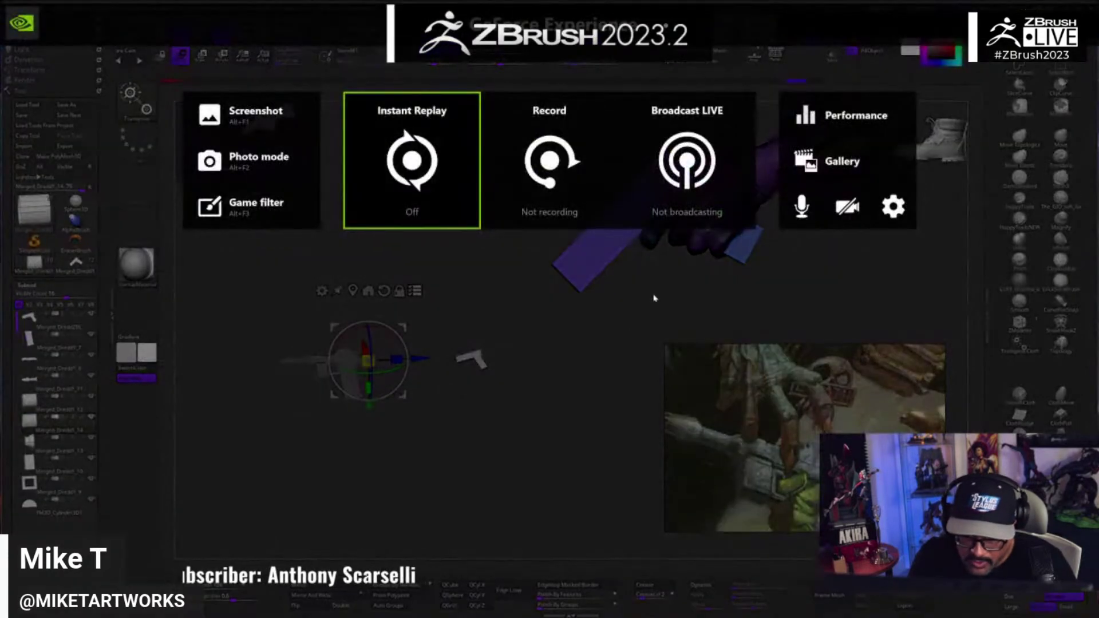
pyautogui.hotkey('alt', 'z')
pyautogui.hotkey('ctrl', 'z')
pyautogui.hotkey('ctrl', 'z')
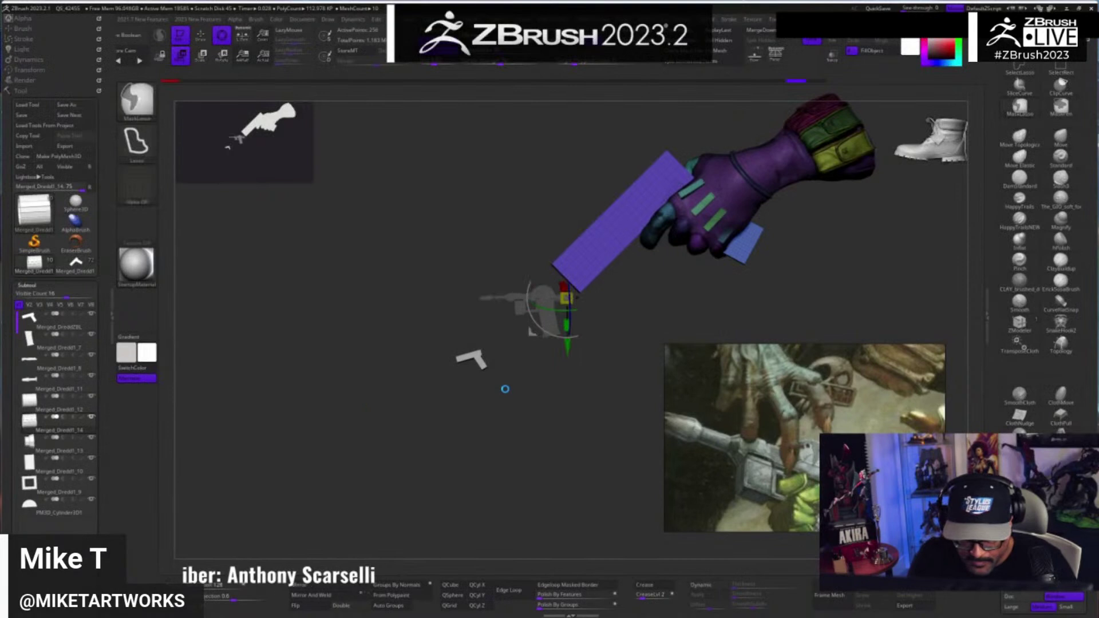
pyautogui.hotkey('ctrl', 'shift', 'z')
pyautogui.hotkey('ctrl', 'shift', 'z')
pyautogui.hotkey('ctrl', 'shift', 'z')
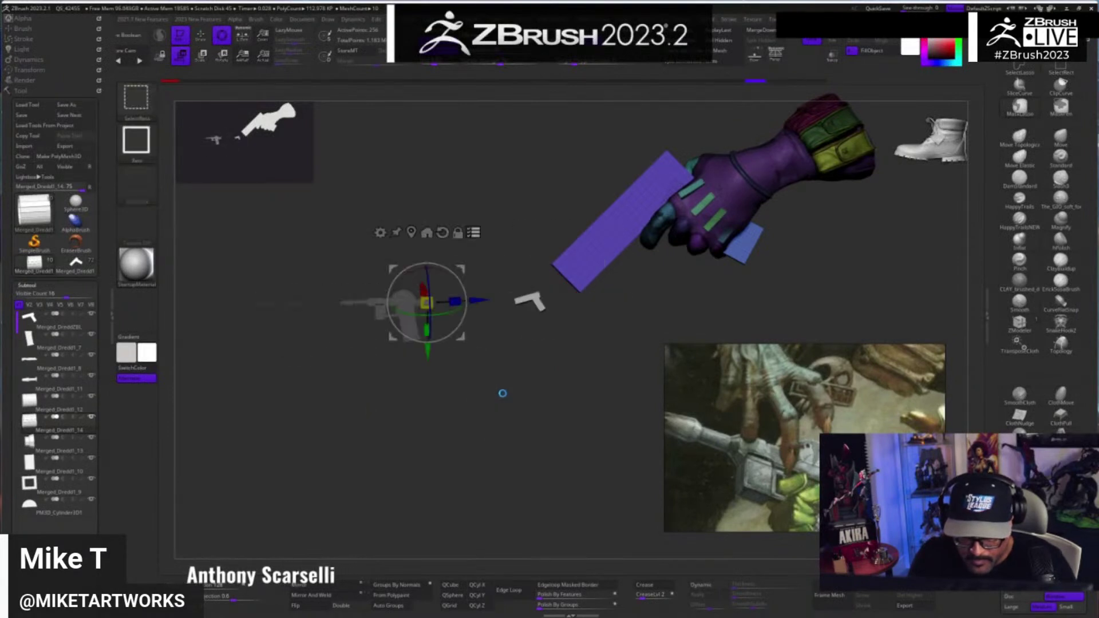
pyautogui.hotkey('ctrl', 'z')
# - Scale the whole gun down, place it just above the simple pistol block, and make the block active
pyautogui.hotkey('ctrl', 'shift')
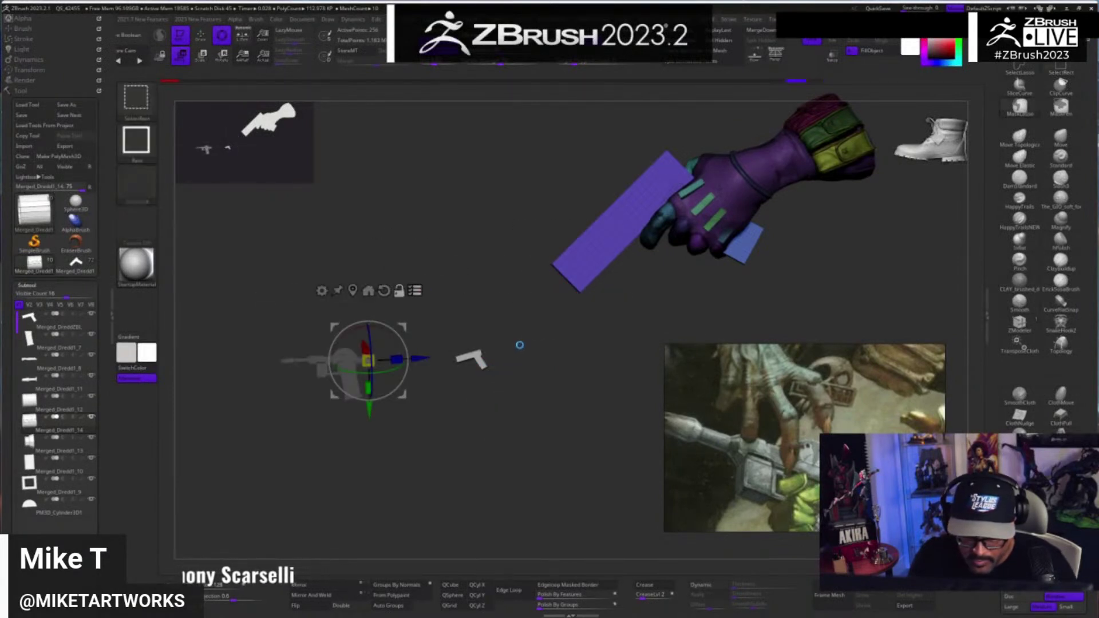
pyautogui.keyDown('ctrl'); pyautogui.keyDown('shift'); pyautogui.click(536, 350); pyautogui.keyUp('shift'); pyautogui.keyUp('ctrl')
pyautogui.moveTo(369, 359)
pyautogui.mouseDown()
pyautogui.moveTo(476, 294)
pyautogui.moveTo(492, 304)
pyautogui.mouseUp()
pyautogui.press('q')
pyautogui.keyDown('alt'); pyautogui.click(484, 366); pyautogui.keyUp('alt')
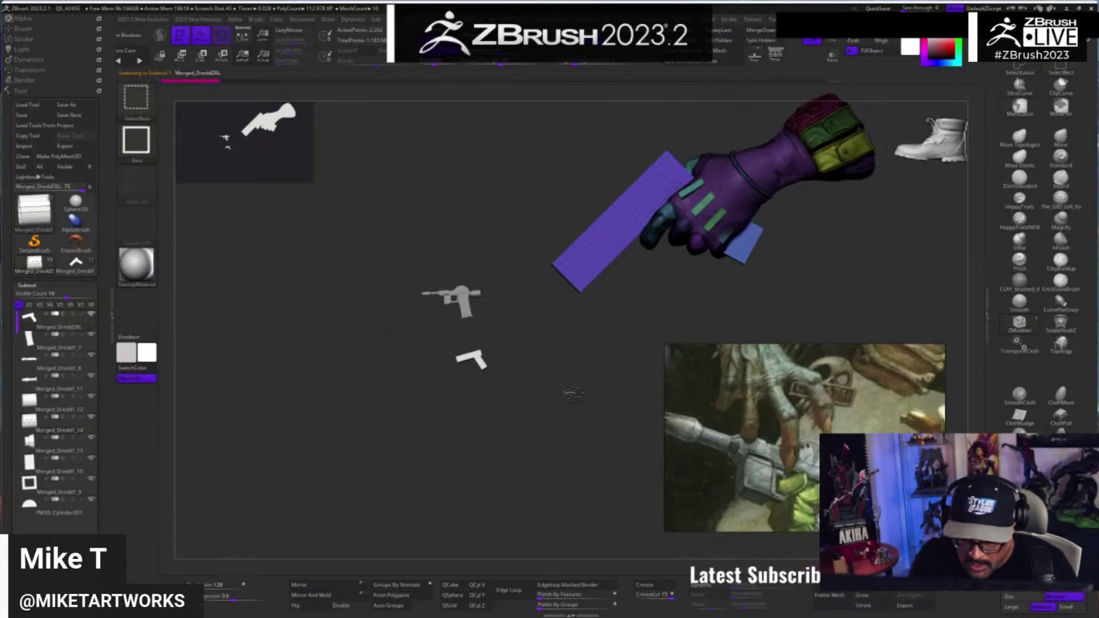
# - Restore the gloved hand in the pistol block's subtool, isolate the hand from the block, and centre the gizmo on the unmasked mesh
pyautogui.hotkey('ctrl', 'z')
pyautogui.keyDown('ctrl'); pyautogui.keyDown('shift'); pyautogui.moveTo(507, 393); pyautogui.dragTo(551, 448); pyautogui.keyUp('shift'); pyautogui.keyUp('ctrl')
pyautogui.press('w')
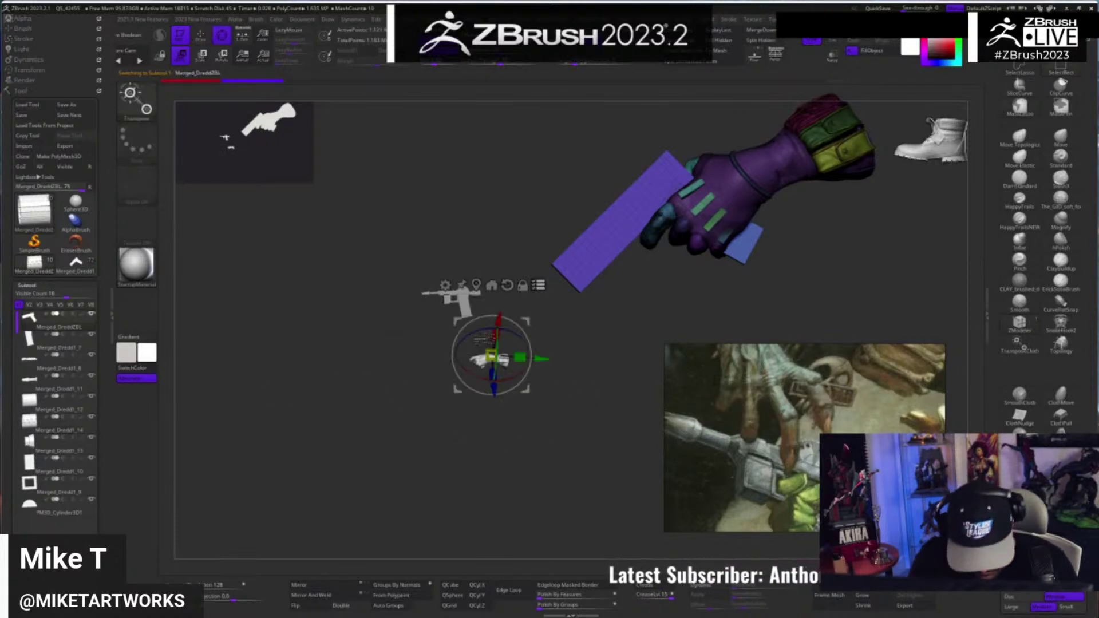
pyautogui.keyDown('ctrl'); pyautogui.keyDown('shift'); pyautogui.moveTo(569, 419); pyautogui.dragTo(450, 343); pyautogui.keyUp('shift'); pyautogui.keyUp('ctrl')
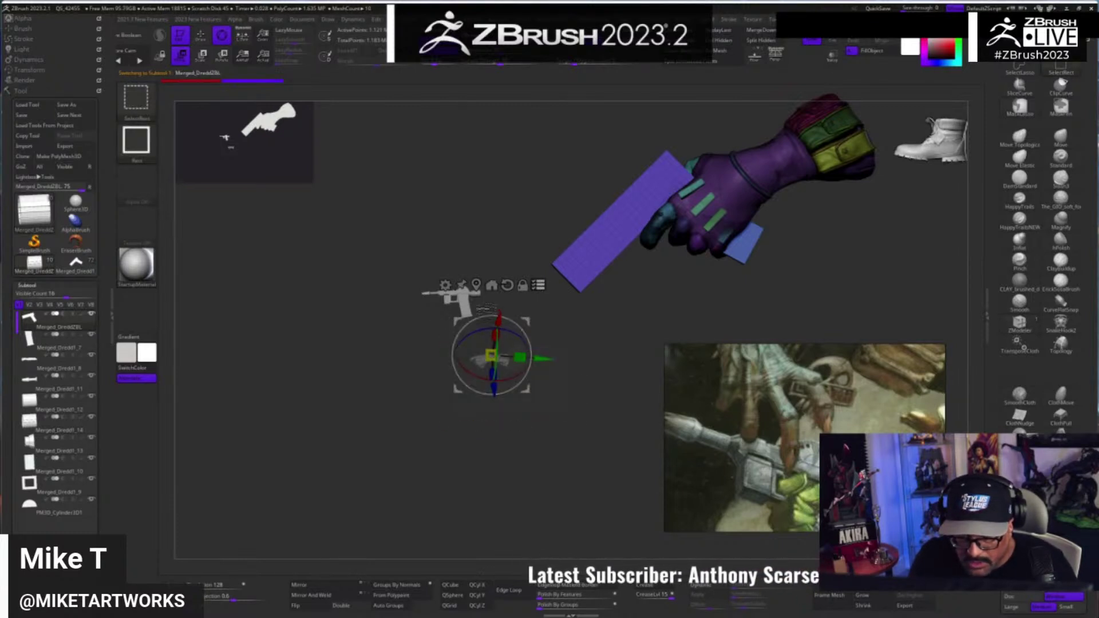
pyautogui.click(477, 286)
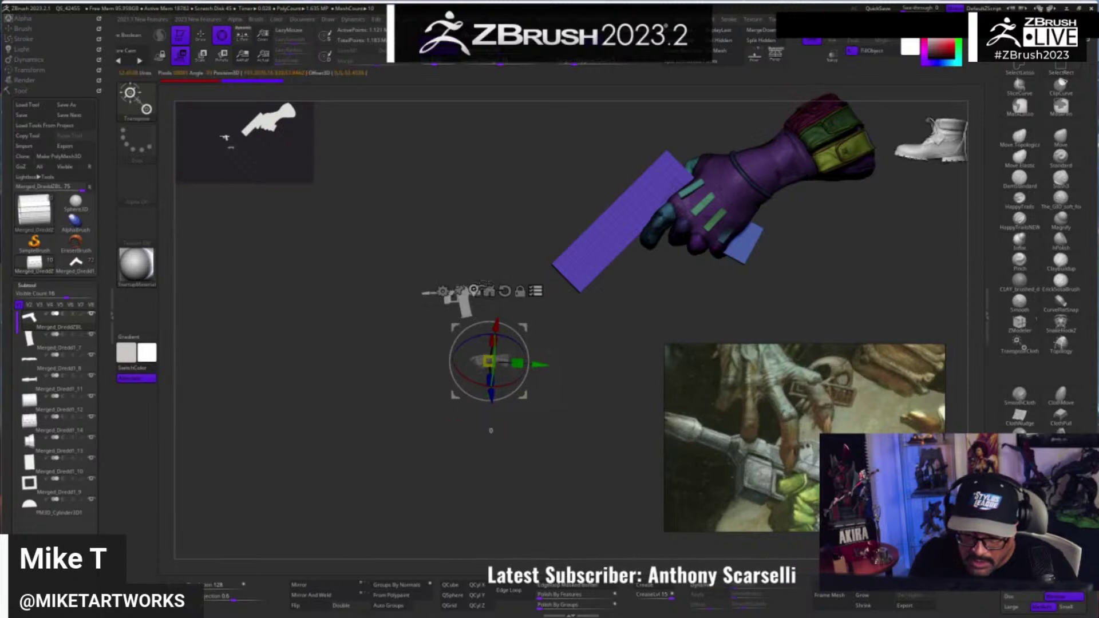
# - Make the gun's grip active and scale the whole gun down toward the gloved hand's size
pyautogui.moveTo(522, 394); pyautogui.dragTo(422, 446)
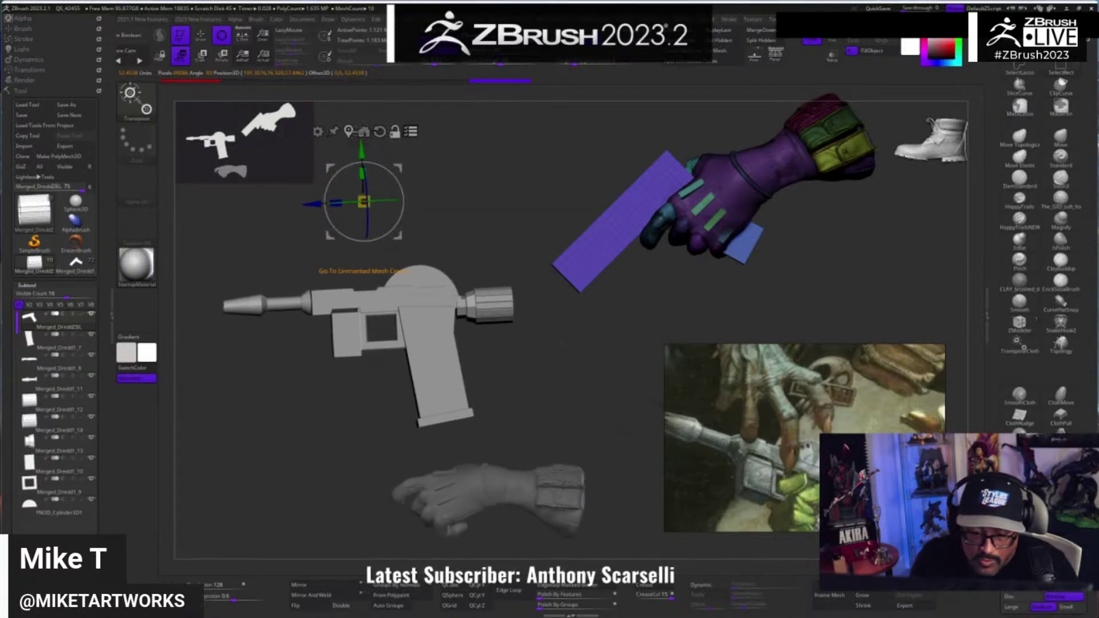
pyautogui.keyDown('alt'); pyautogui.click(438, 333); pyautogui.keyUp('alt')
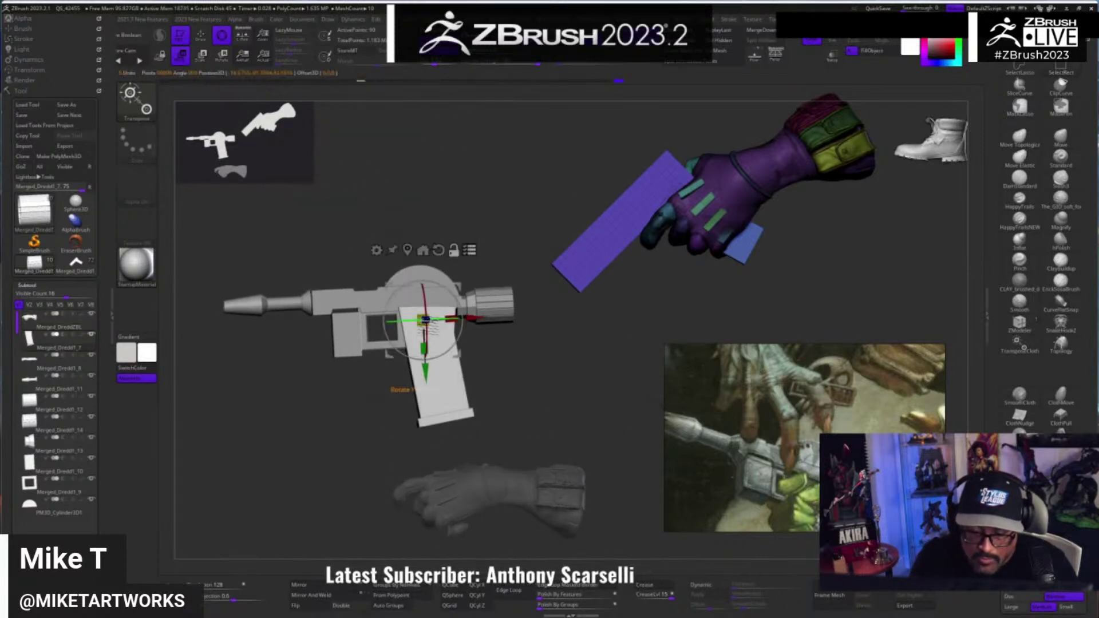
pyautogui.moveTo(425, 321); pyautogui.dragTo(471, 510)
# - Save the tool as NewGun in the JudgeDredd folder
pyautogui.moveTo(544, 426); pyautogui.dragTo(572, 281)
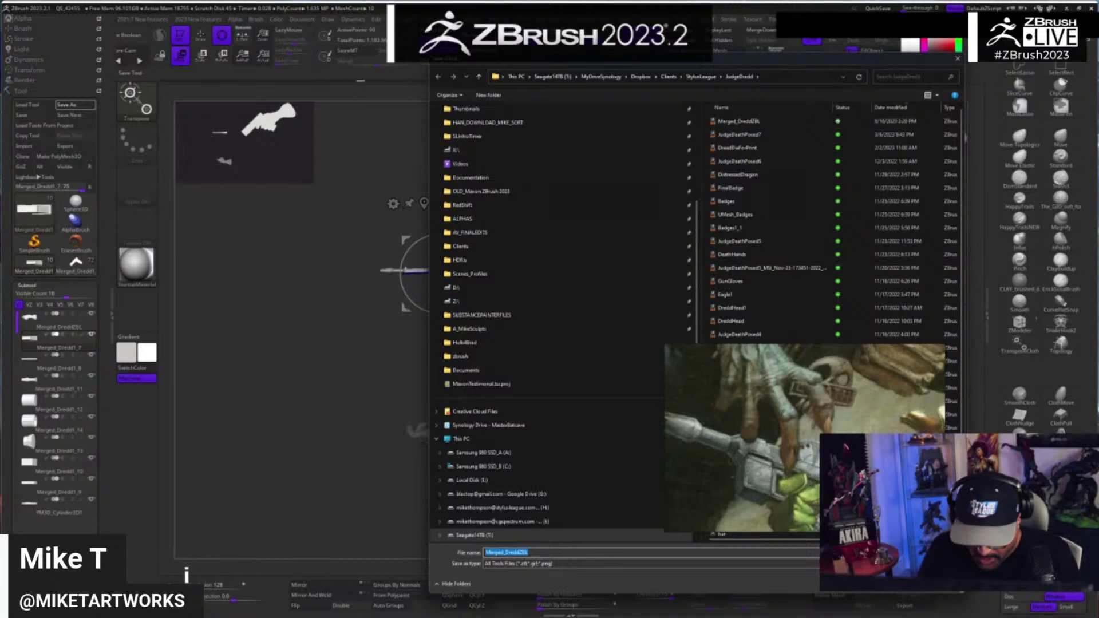
pyautogui.write('NewGun')
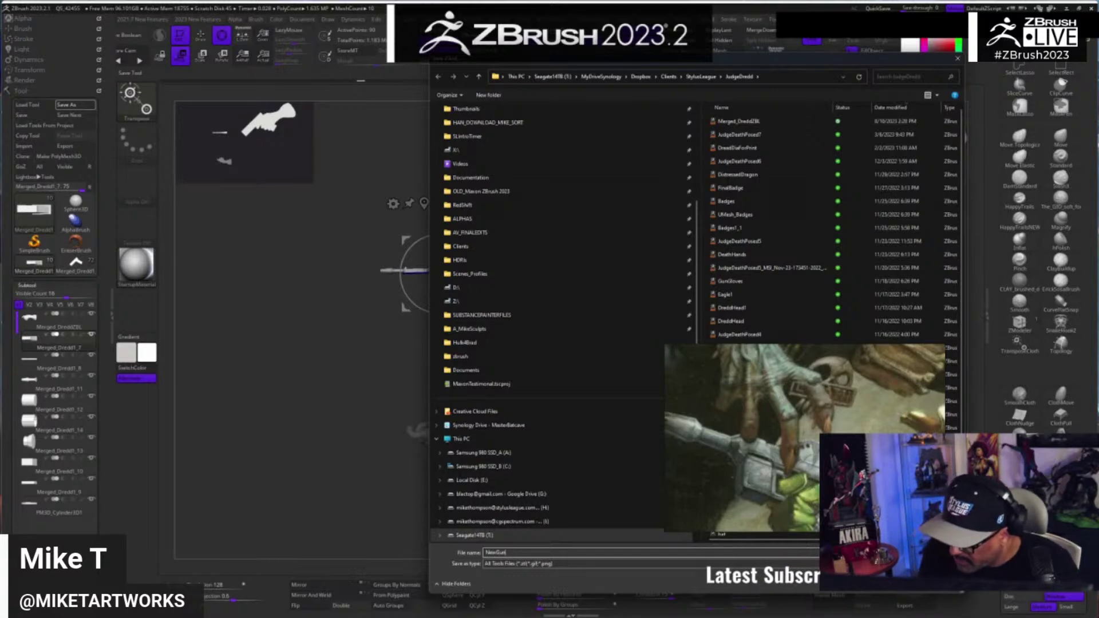
pyautogui.press('Return')
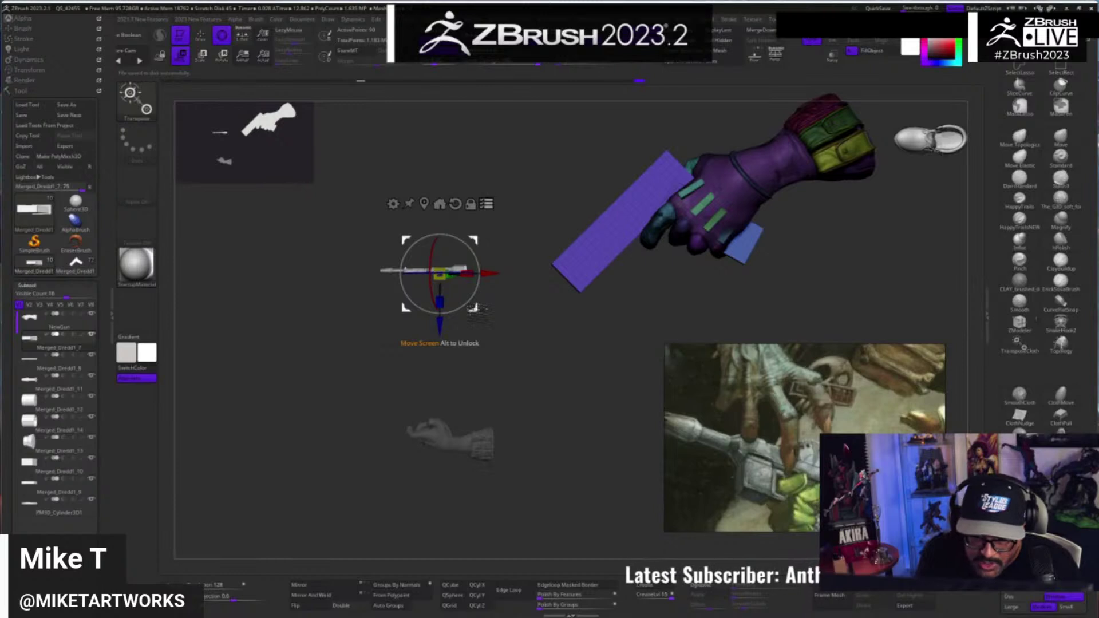
# - Move the whole gun down beside the gloved hand and check its alignment from the front
pyautogui.moveTo(475, 310); pyautogui.dragTo(442, 456)
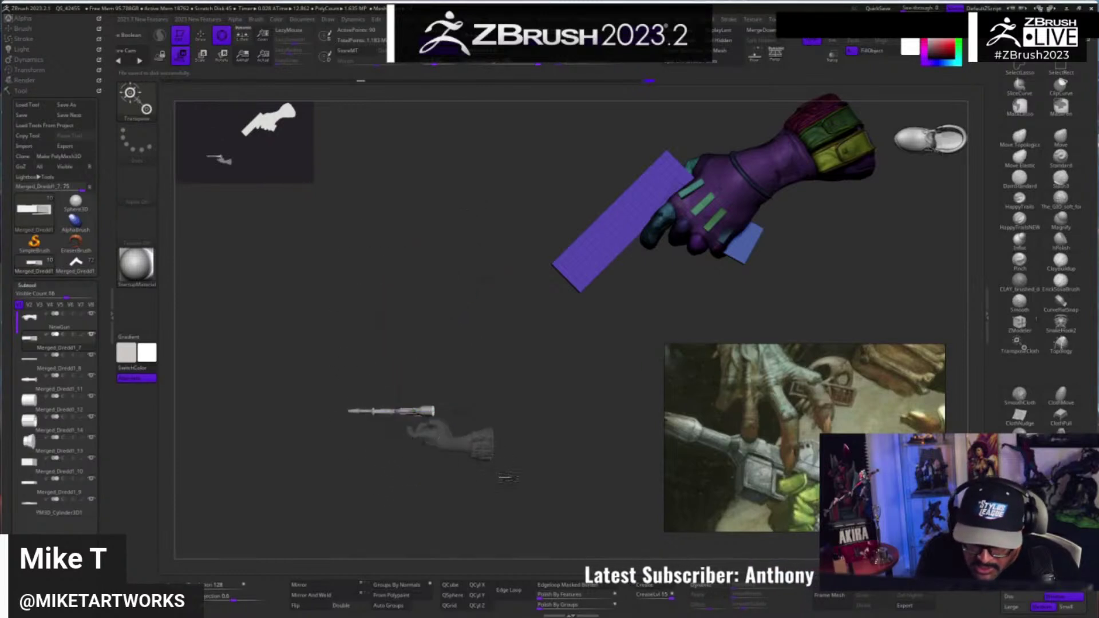
pyautogui.keyDown('ctrl'); pyautogui.moveTo(612, 445); pyautogui.dragTo(604, 471, button='right'); pyautogui.keyUp('ctrl')
pyautogui.moveTo(410, 415); pyautogui.dragTo(435, 415)
pyautogui.moveTo(546, 327); pyautogui.dragTo(515, 328)
pyautogui.keyDown('alt'); pyautogui.moveTo(515, 329); pyautogui.dragTo(551, 258); pyautogui.keyUp('alt')
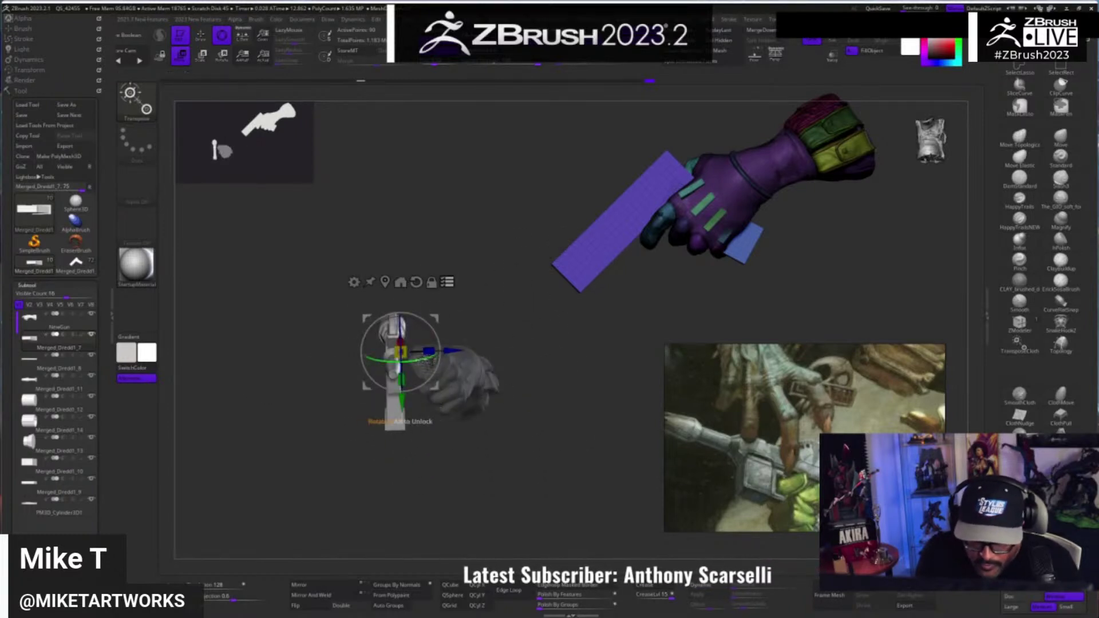
# - Centre the gizmo on the grip, reset its orientation, and rotate the whole gun about 22 degrees to match the hand's tilt
pyautogui.click(400, 283)
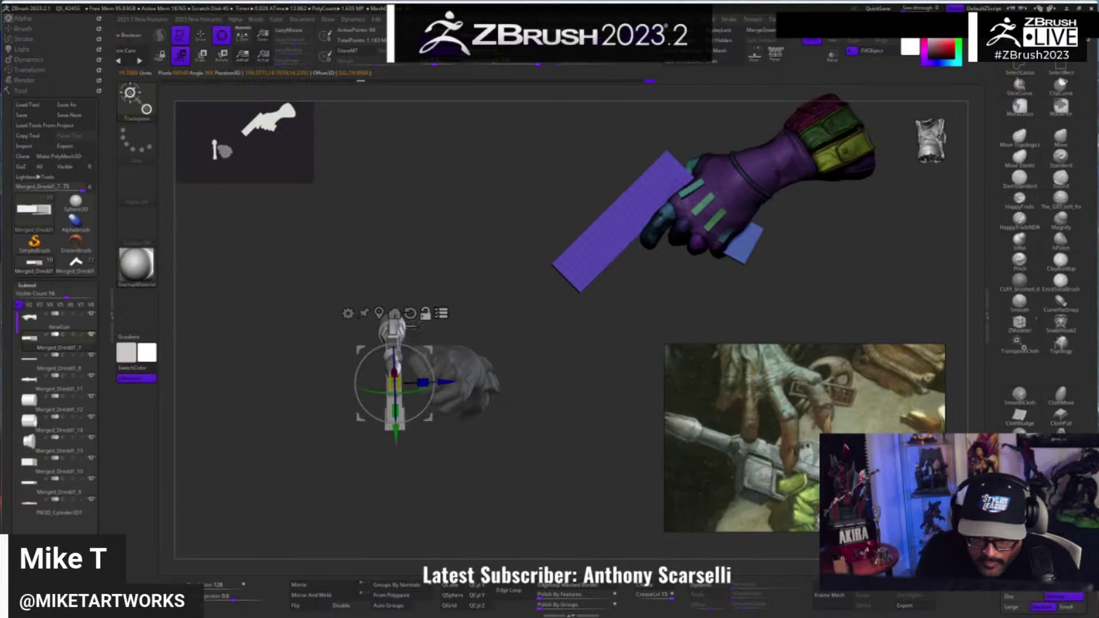
pyautogui.click(411, 313)
pyautogui.moveTo(431, 365); pyautogui.dragTo(424, 346)
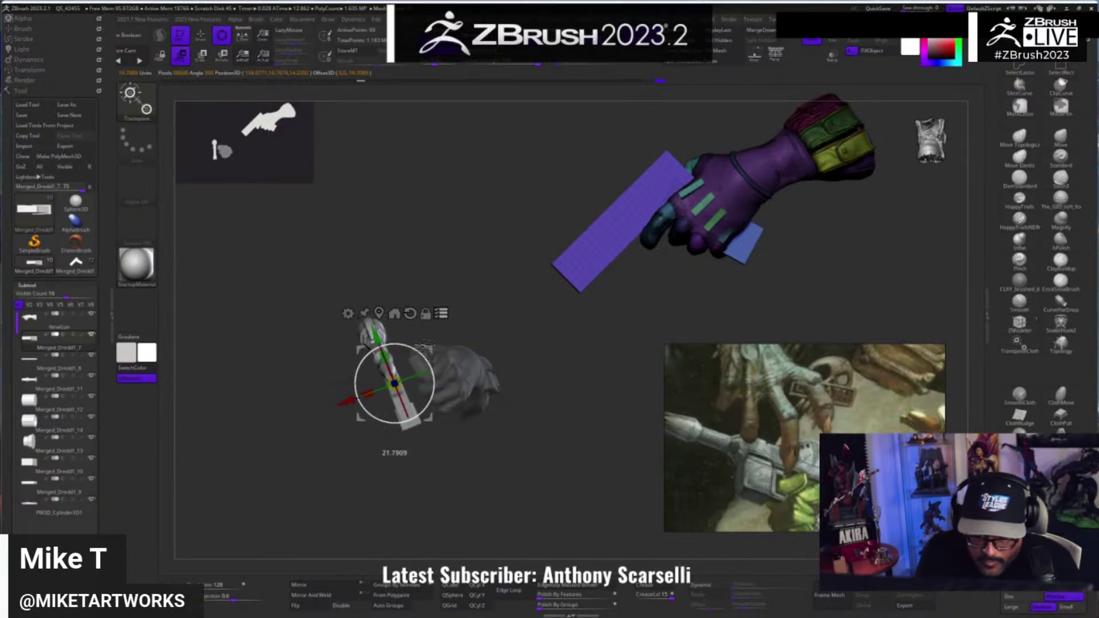
pyautogui.moveTo(436, 403)
pyautogui.mouseDown()
pyautogui.moveTo(484, 416)
pyautogui.moveTo(404, 433)
pyautogui.moveTo(424, 439)
pyautogui.moveTo(433, 401)
pyautogui.mouseUp()
pyautogui.moveTo(448, 322); pyautogui.dragTo(456, 336)
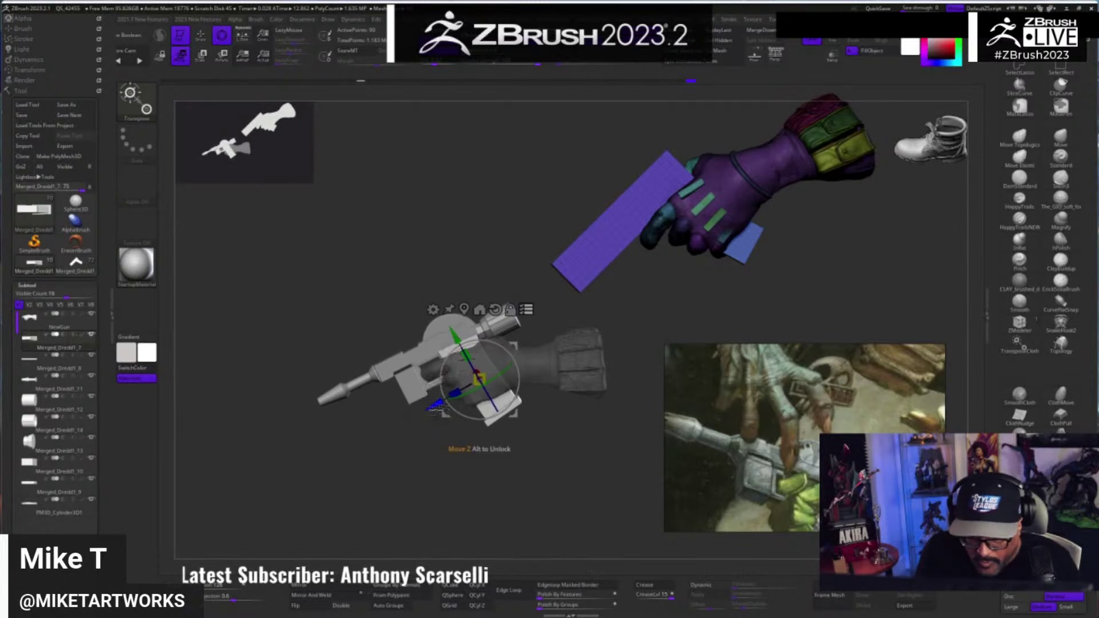
# - Move and slightly rotate the whole gun so that its grip sits inside the gloved fist from every side
pyautogui.moveTo(479, 379); pyautogui.dragTo(474, 383)
pyautogui.moveTo(541, 479); pyautogui.dragTo(574, 458)
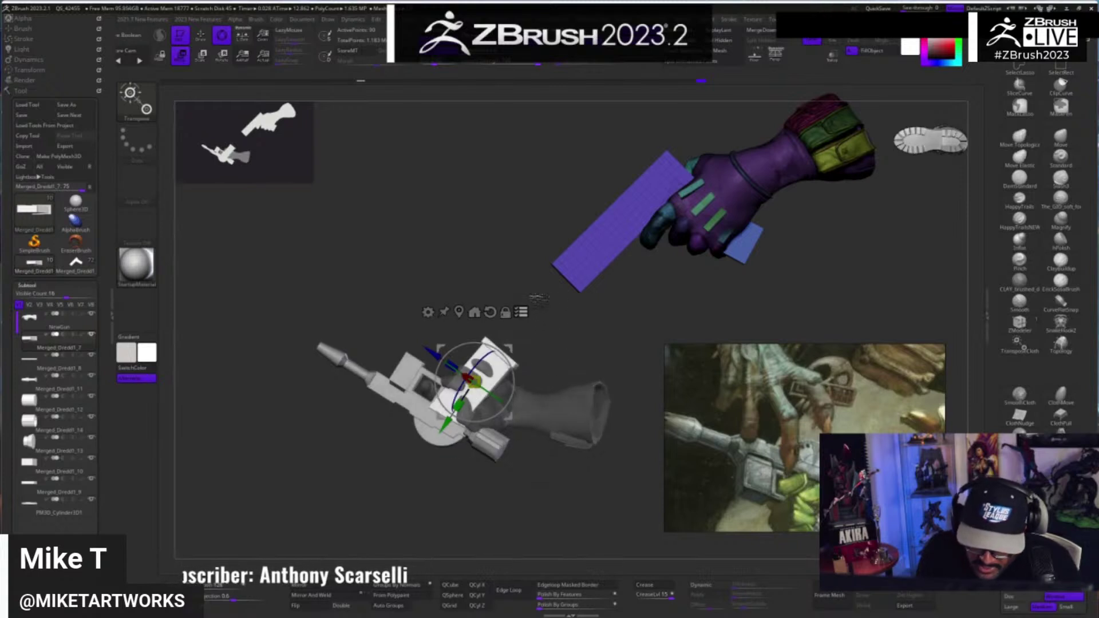
pyautogui.moveTo(511, 394); pyautogui.dragTo(473, 384)
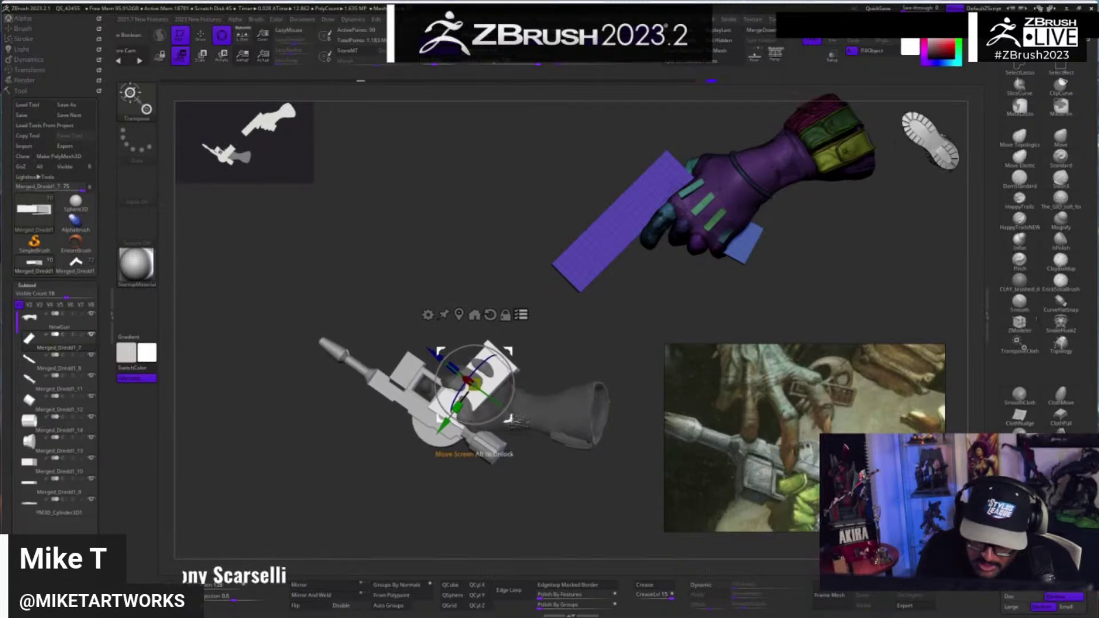
pyautogui.moveTo(520, 510); pyautogui.dragTo(533, 478)
pyautogui.press('q')
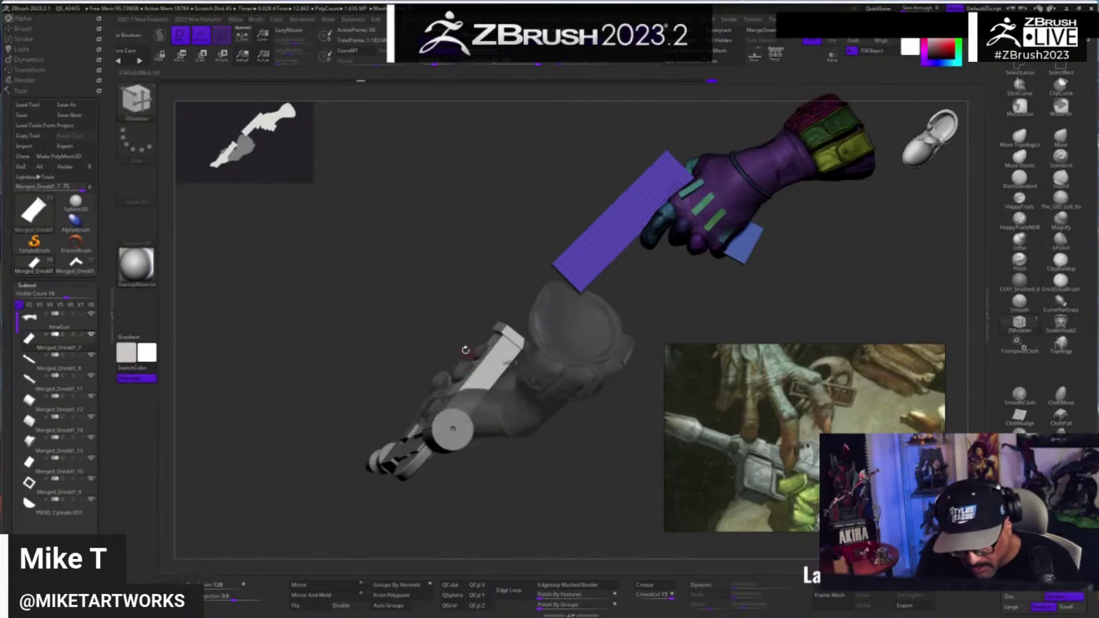
pyautogui.press('w')
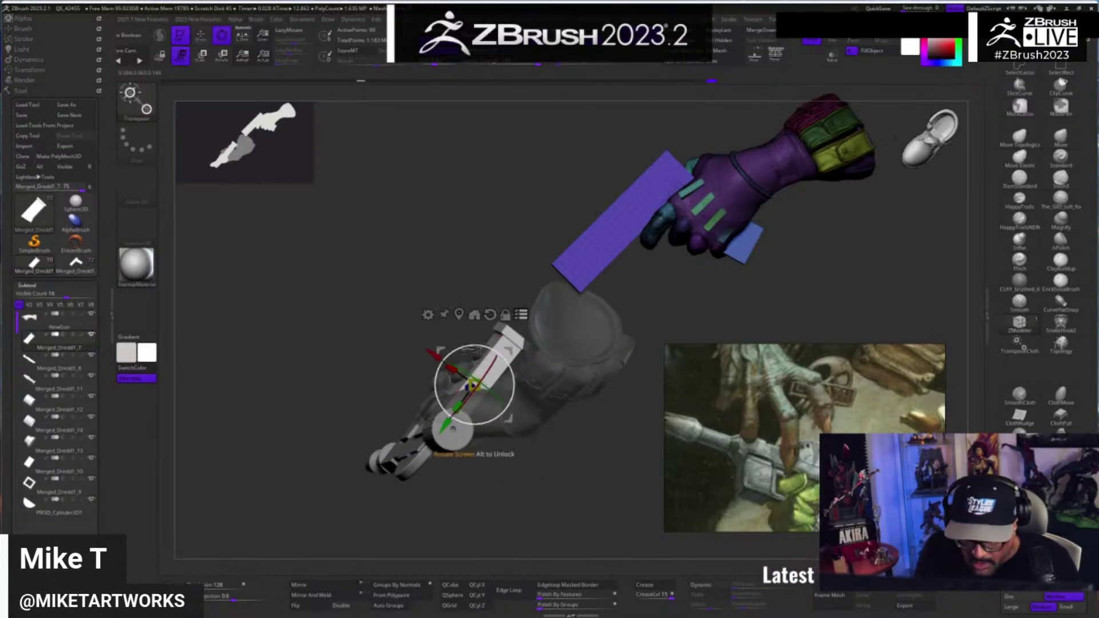
pyautogui.moveTo(469, 348); pyautogui.dragTo(480, 348)
pyautogui.moveTo(538, 487); pyautogui.dragTo(534, 415)
# - Undo the latest trial edits to the grip
pyautogui.press('q')
pyautogui.press('space')
pyautogui.hotkey('ctrl', 'z')
pyautogui.hotkey('ctrl', 'z')
pyautogui.hotkey('ctrl', 'z')
pyautogui.hotkey('ctrl', 'z')
pyautogui.hotkey('ctrl', 'z')
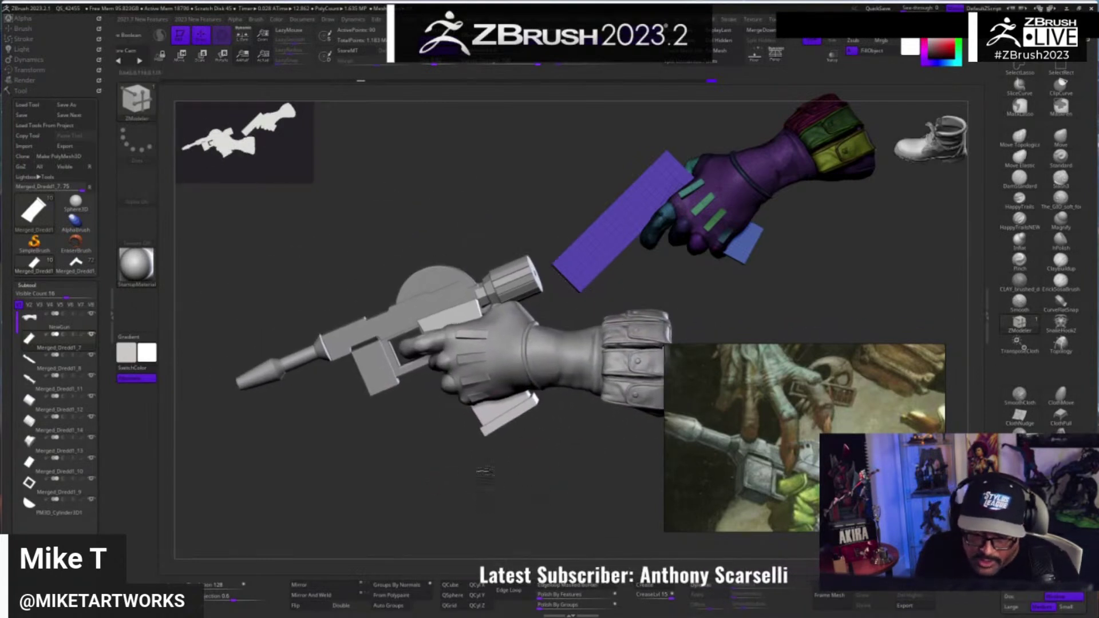
# - Hide the gloved hand and merge the visible gun parts into one separate tool
pyautogui.click(91, 314)
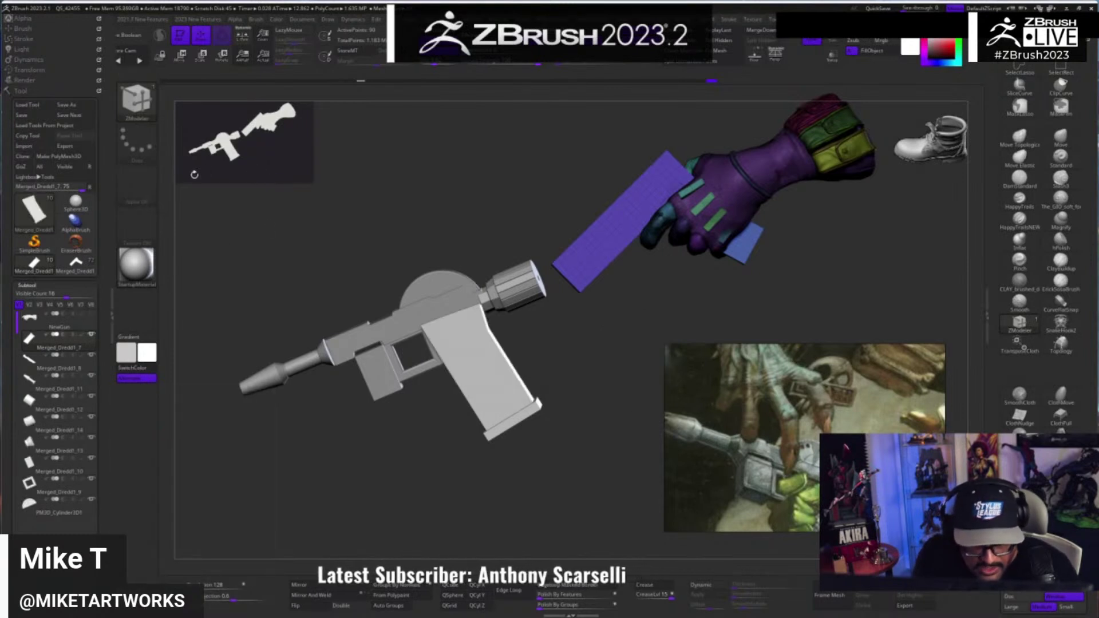
pyautogui.moveTo(609, 363); pyautogui.dragTo(556, 436)
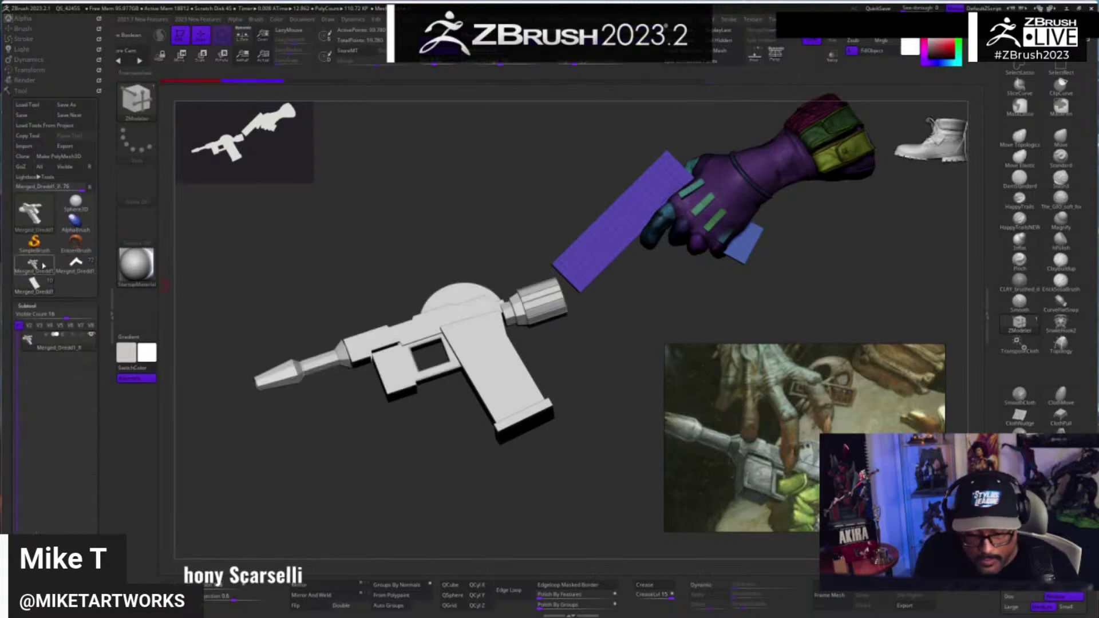
pyautogui.click(34, 265)
pyautogui.moveTo(476, 543); pyautogui.dragTo(378, 411)
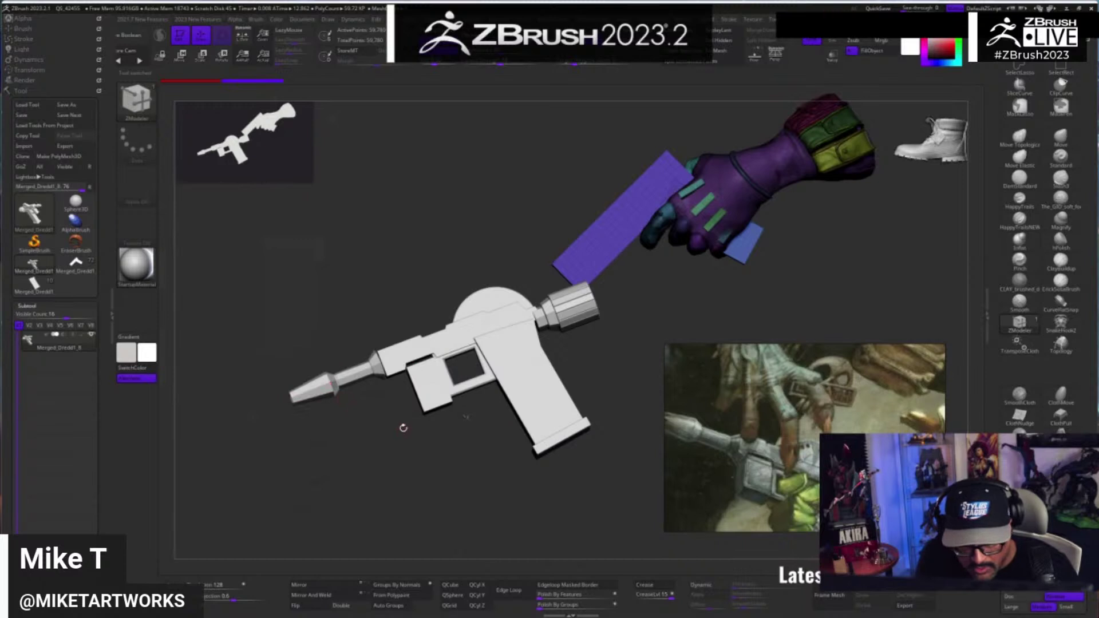
# - Switch to the full statue tool, hide the interface panels, frame the armoured figure, and clear the leftover glove image from the canvas
pyautogui.moveTo(102, 507); pyautogui.dragTo(100, 443)
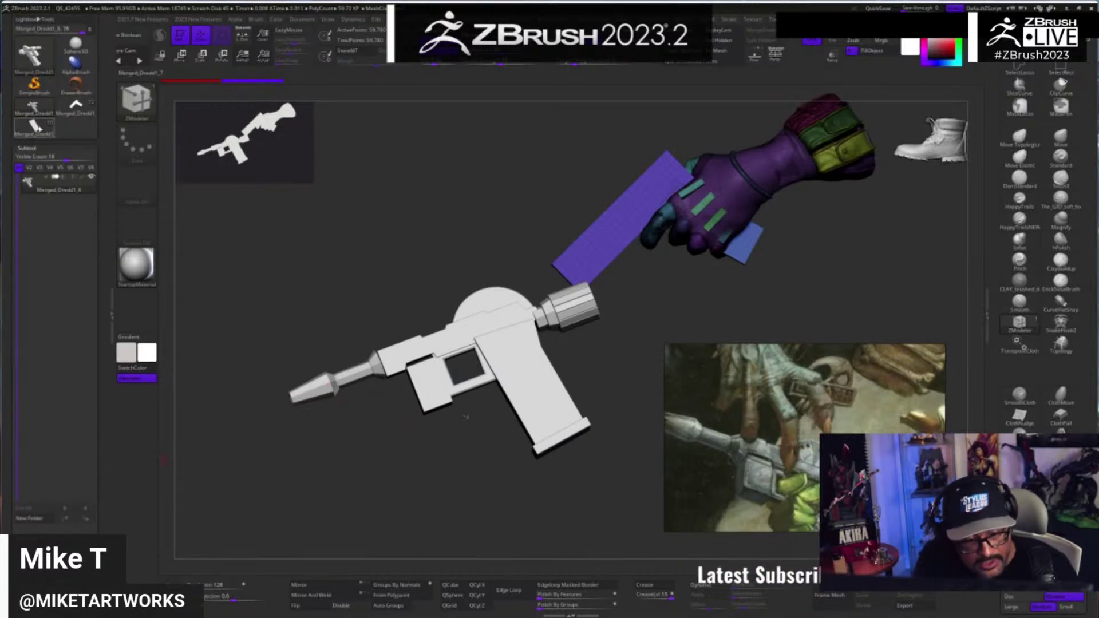
pyautogui.click(43, 126)
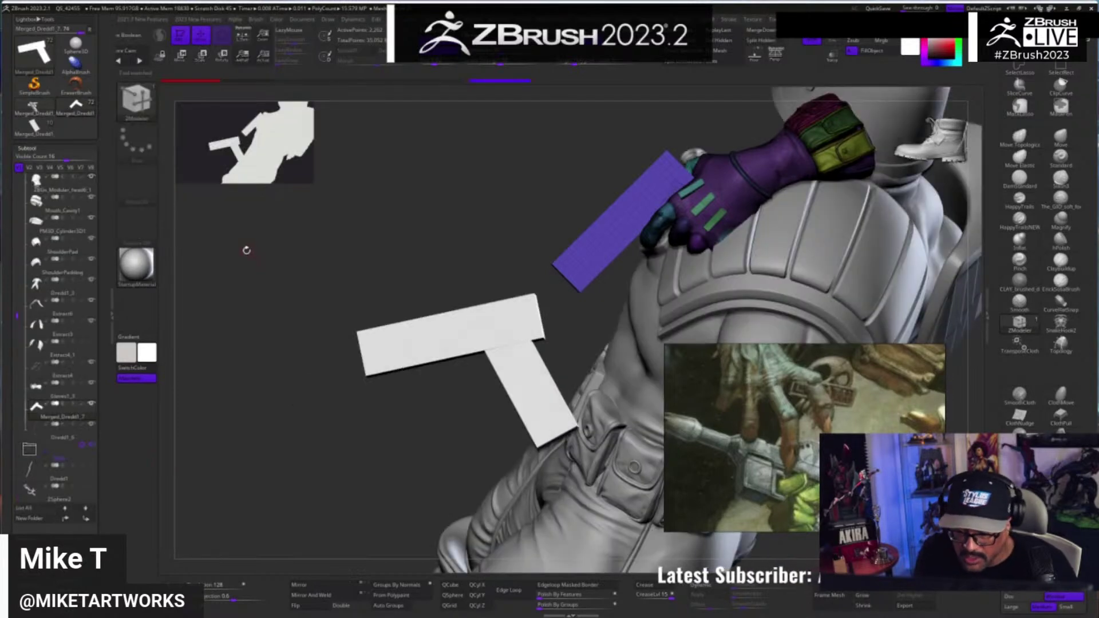
pyautogui.press('Tab')
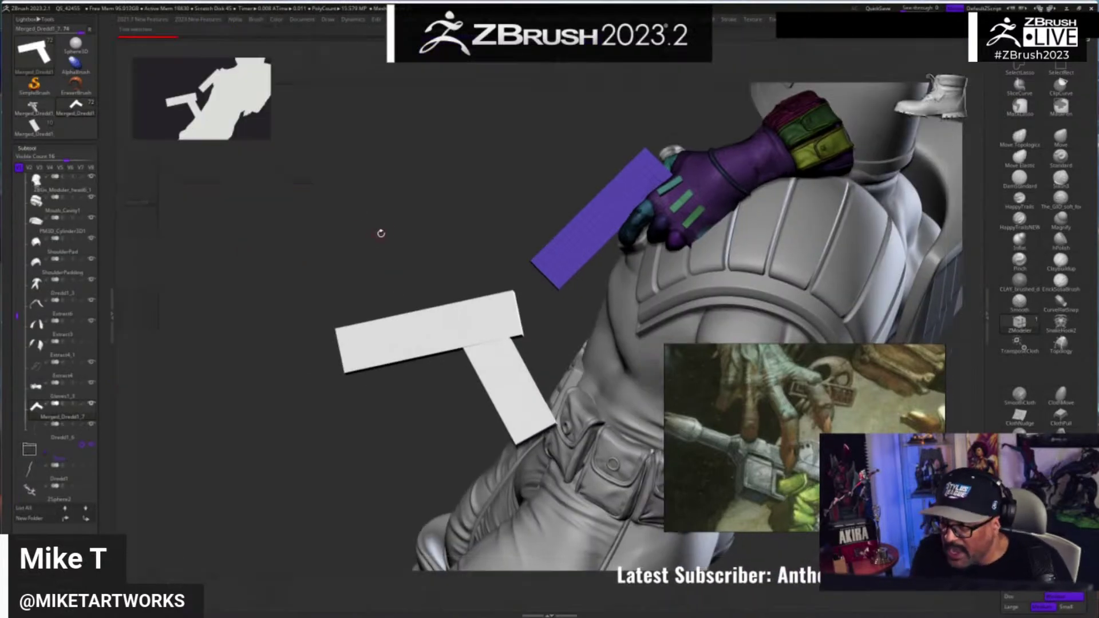
pyautogui.keyDown('alt'); pyautogui.moveTo(356, 174); pyautogui.dragTo(338, 115); pyautogui.keyUp('alt')
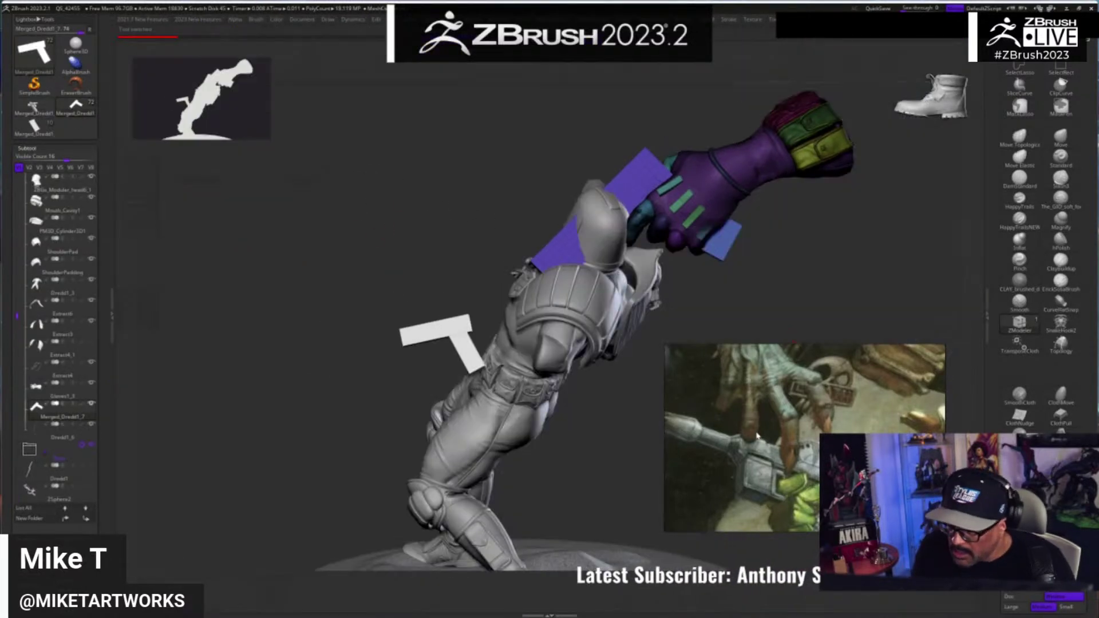
pyautogui.moveTo(645, 473); pyautogui.dragTo(668, 454)
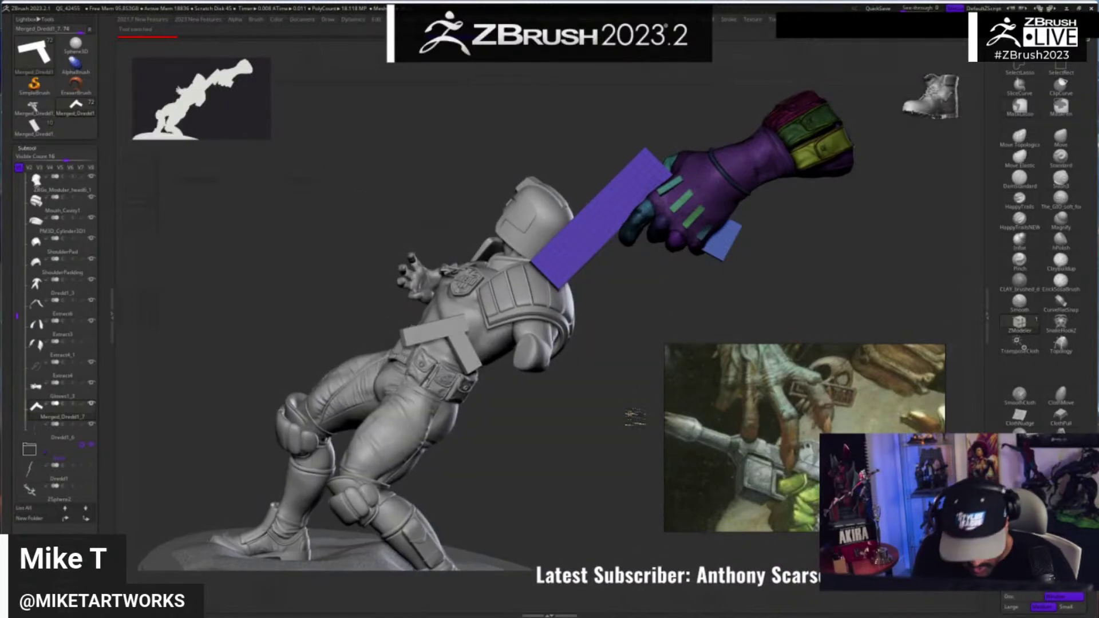
pyautogui.hotkey('ctrl', 'n')
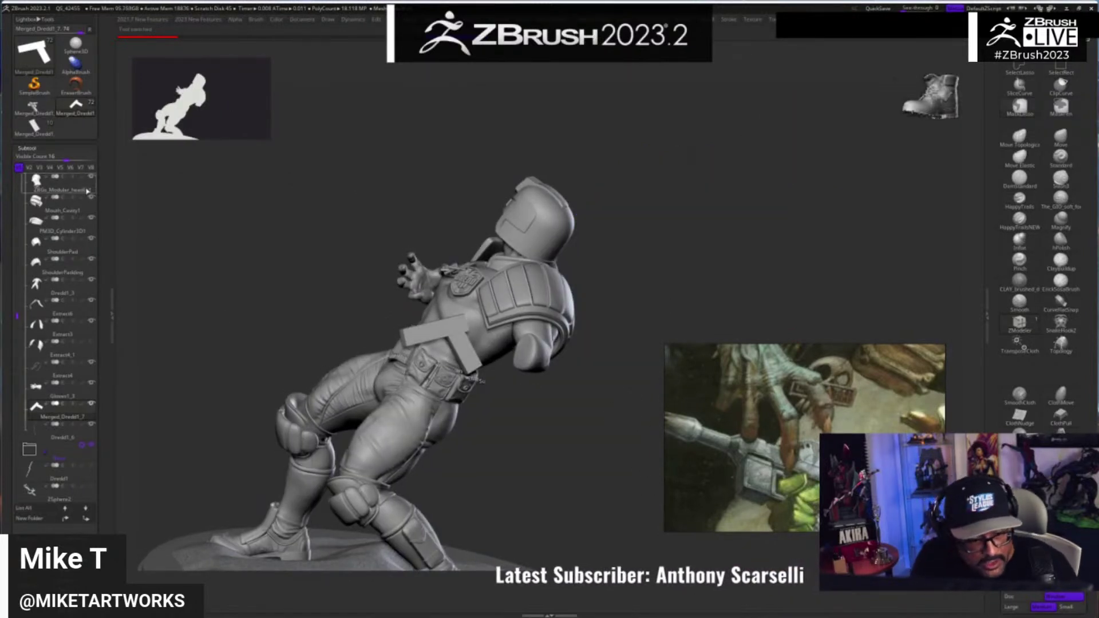
# - Collapse the armoured figure's subtool folder and show the three hidden folders above it
pyautogui.scroll(10, 36, 314)
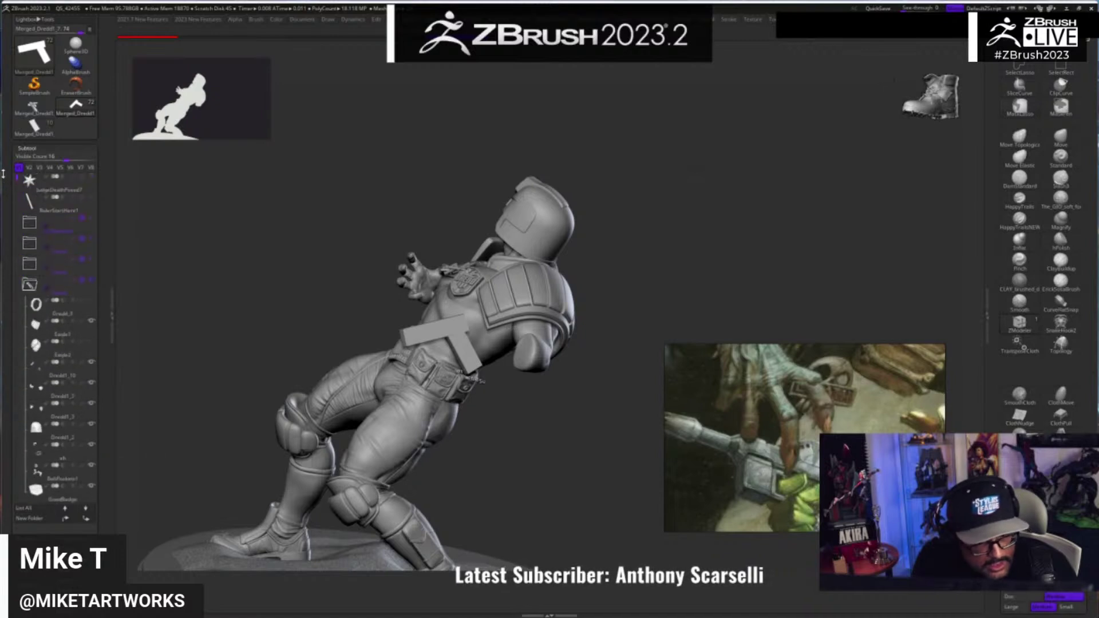
pyautogui.click(30, 284)
pyautogui.click(92, 260)
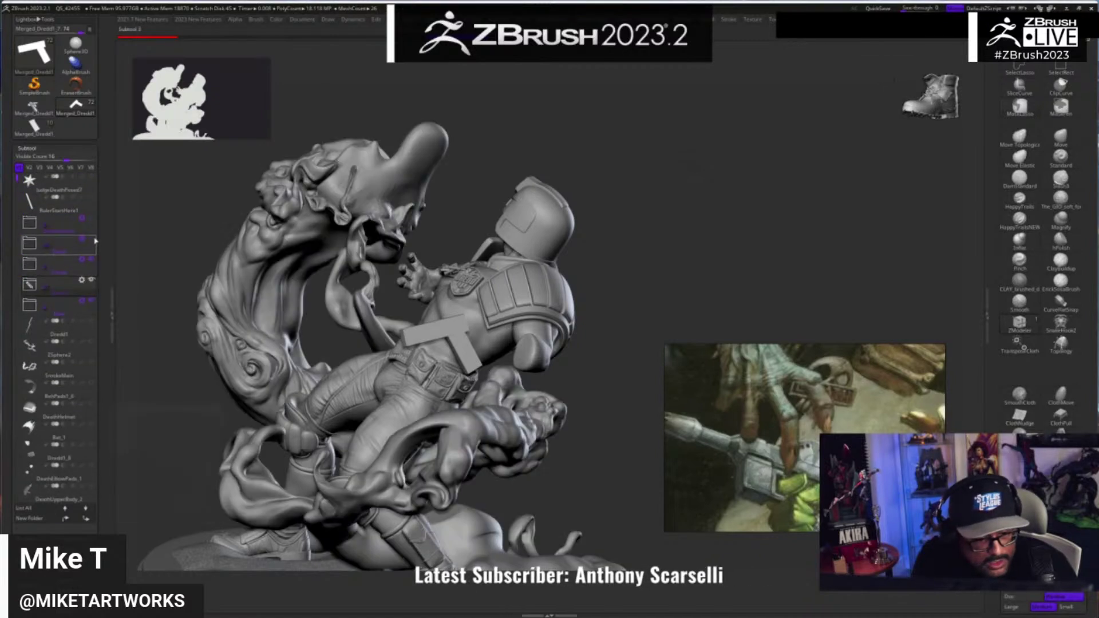
pyautogui.click(92, 240)
pyautogui.click(92, 219)
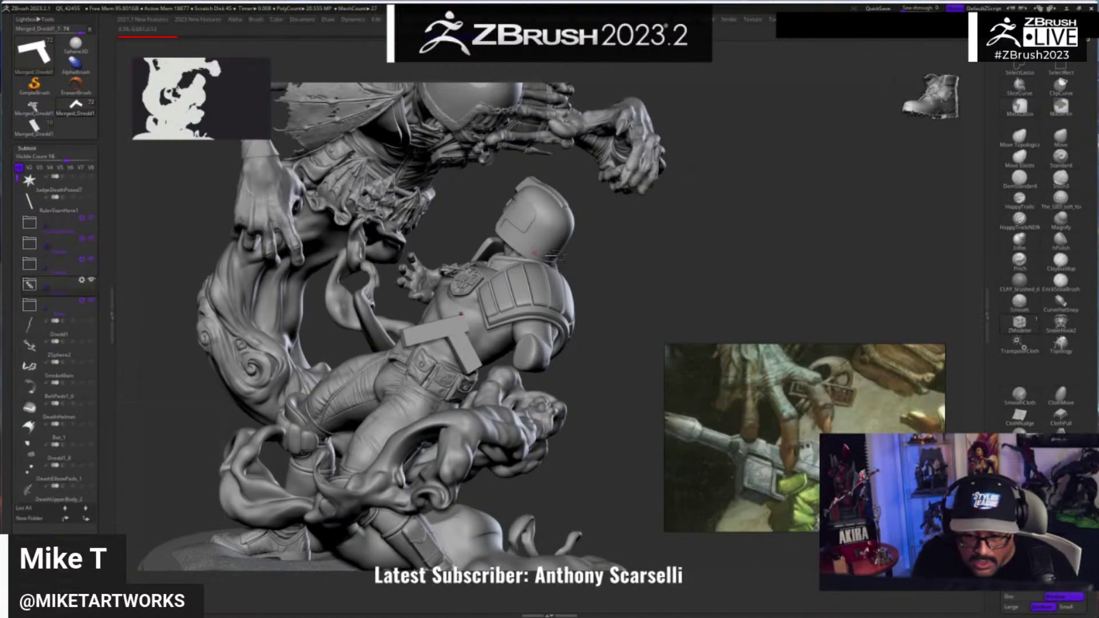
# - Expand the armoured figure's subtool folder, select the old blocked-out gun piece, and insert the merged pistol
pyautogui.moveTo(646, 263); pyautogui.dragTo(648, 244)
pyautogui.moveTo(894, 258); pyautogui.dragTo(667, 309)
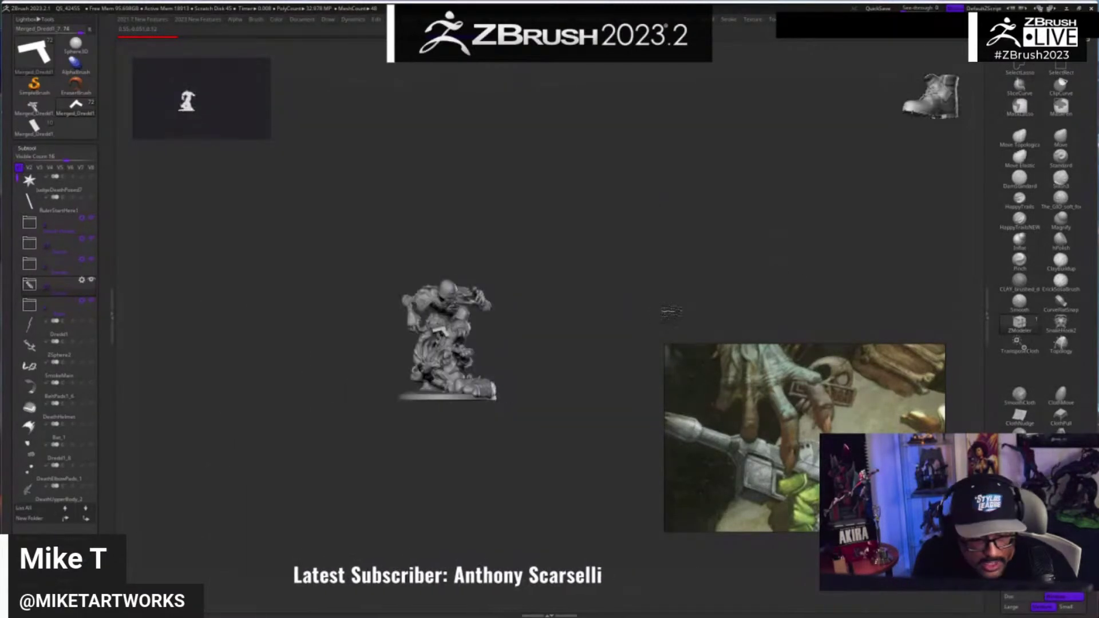
pyautogui.moveTo(513, 302)
pyautogui.mouseDown()
pyautogui.moveTo(575, 375)
pyautogui.moveTo(627, 383)
pyautogui.mouseUp()
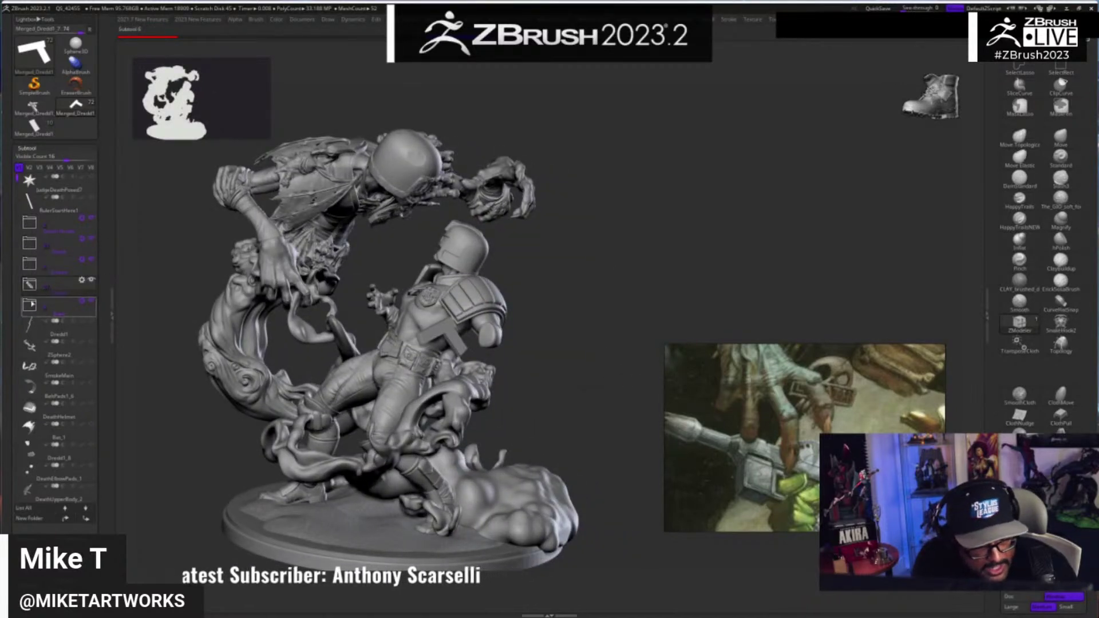
pyautogui.click(29, 284)
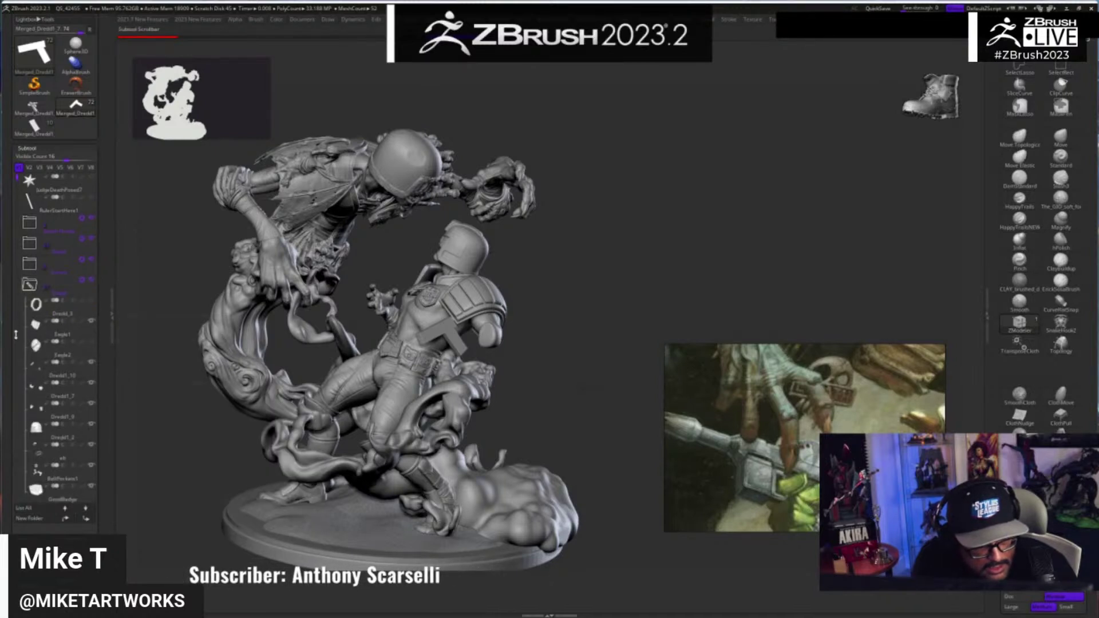
pyautogui.moveTo(16, 182); pyautogui.dragTo(11, 311)
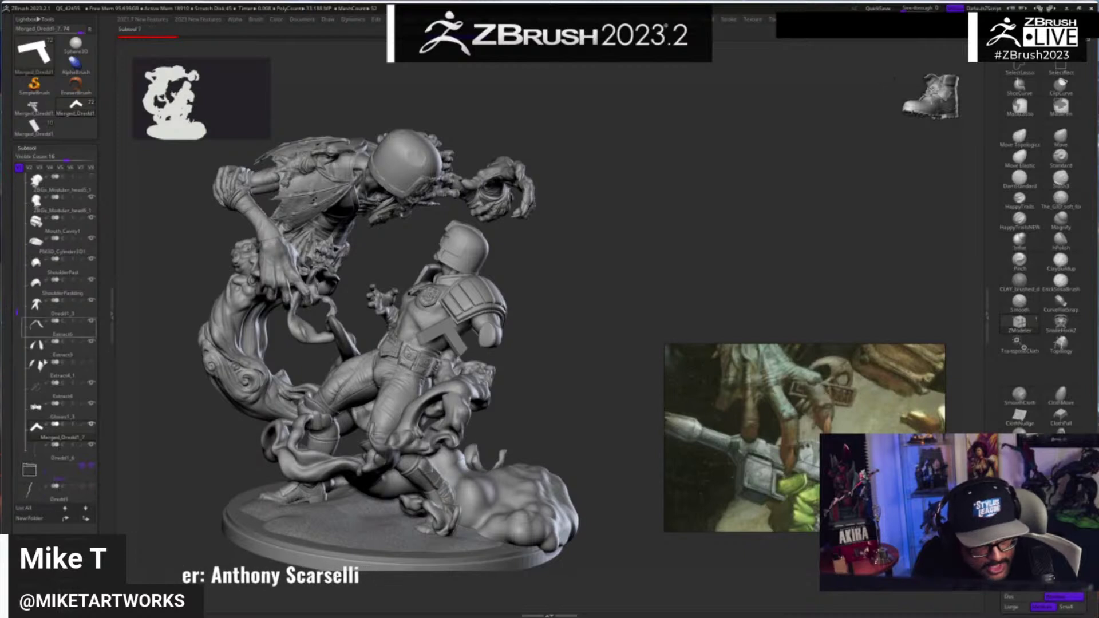
pyautogui.moveTo(80, 437)
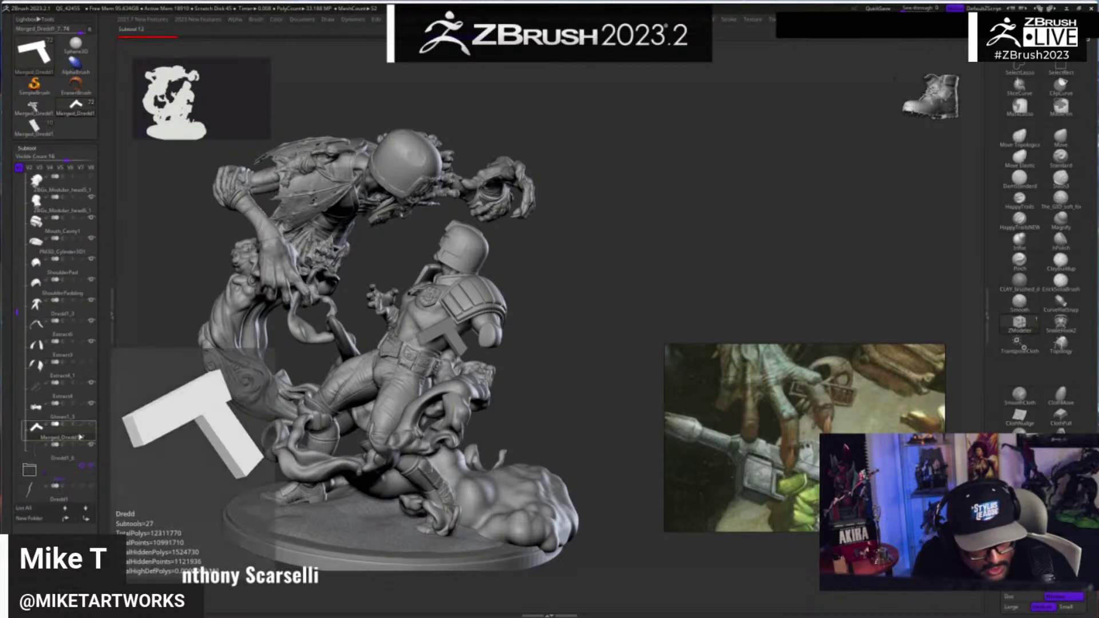
pyautogui.click(80, 437)
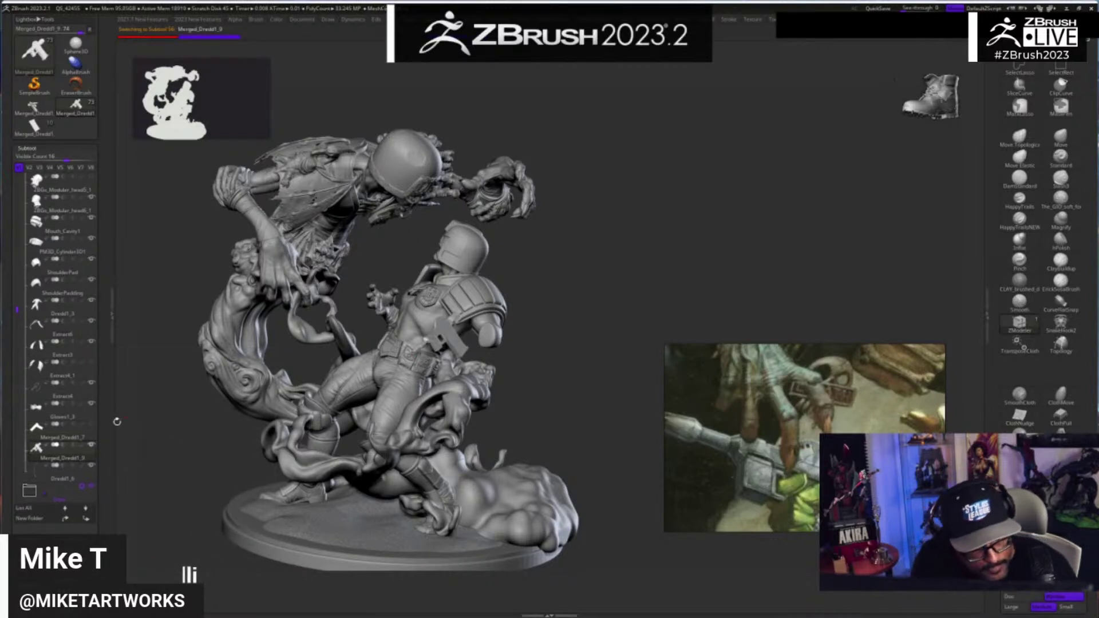
# - Replace the old gun placeholder with the gloved hand and display the polypaint on all subtools
pyautogui.click(88, 434)
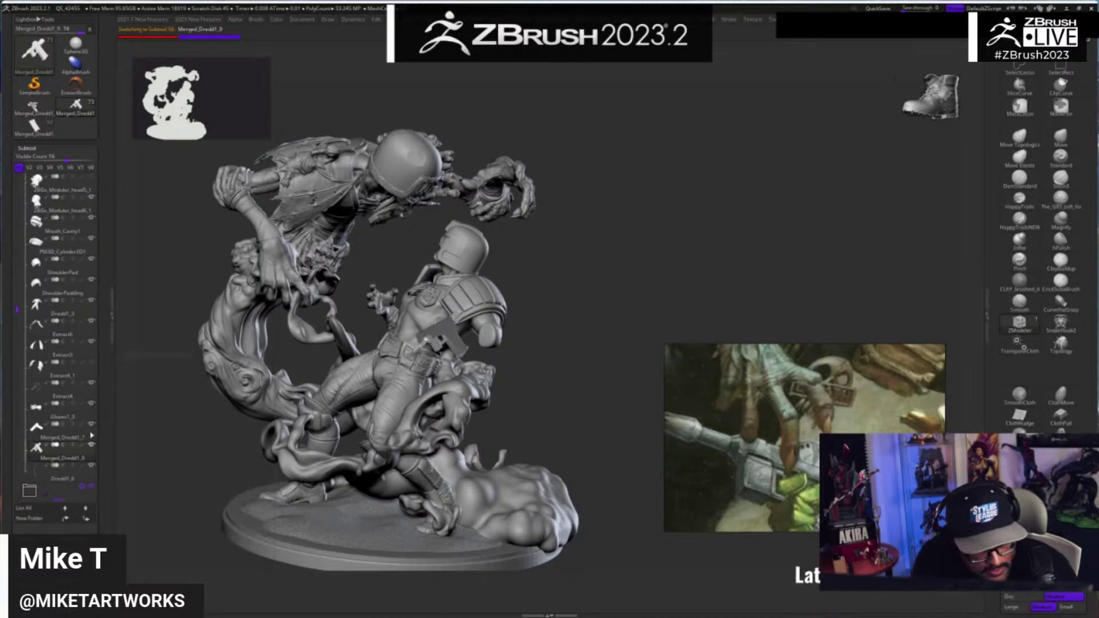
pyautogui.moveTo(564, 355)
pyautogui.keyDown('ctrl'); pyautogui.keyDown('shift'); pyautogui.mouseDown()
pyautogui.moveTo(536, 391)
pyautogui.moveTo(574, 371)
pyautogui.moveTo(605, 322)
pyautogui.moveTo(601, 345)
pyautogui.moveTo(589, 347)
pyautogui.moveTo(601, 320)
pyautogui.moveTo(618, 342)
pyautogui.moveTo(610, 296)
pyautogui.moveTo(655, 345)
pyautogui.mouseUp(); pyautogui.keyUp('shift'); pyautogui.keyUp('ctrl')
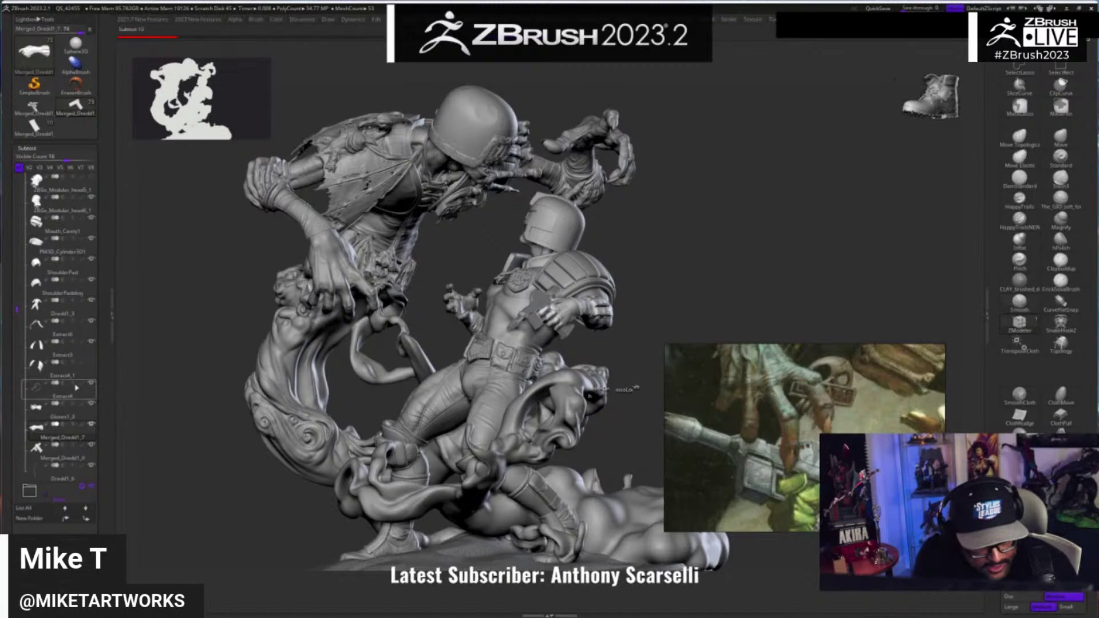
pyautogui.keyDown('shift'); pyautogui.click(82, 405); pyautogui.keyUp('shift')
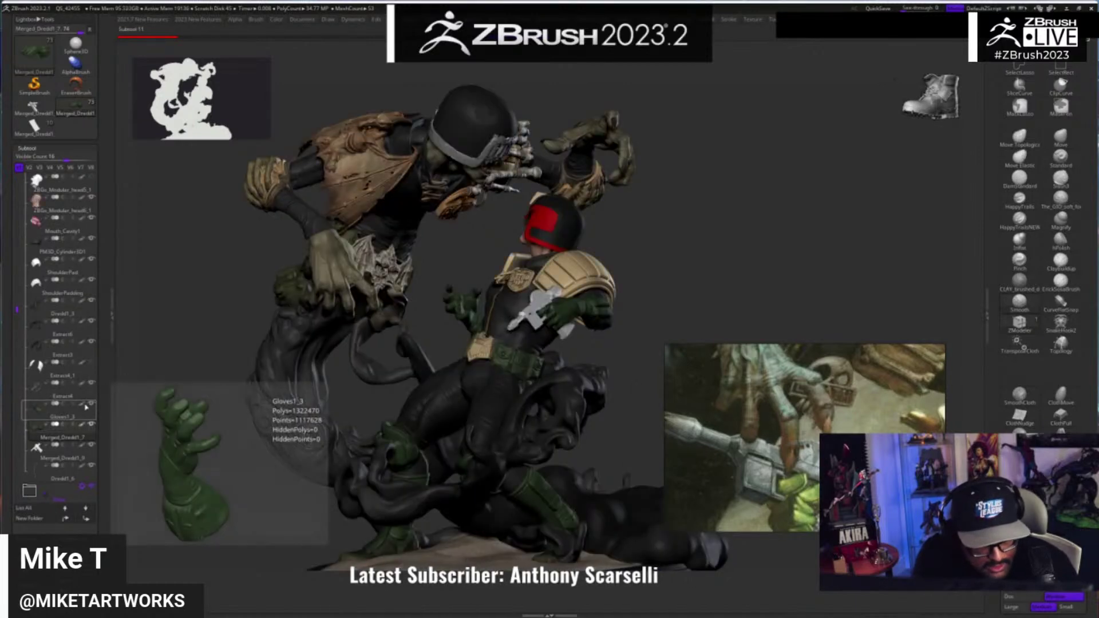
# - Check the painted artwork, select the armoured figure's body suit, try to subdivide it, and pick a dark muted blue paint colour
pyautogui.moveTo(816, 418); pyautogui.dragTo(813, 229, button='right')
pyautogui.scroll(-3, 828, 276)
pyautogui.moveTo(835, 238); pyautogui.dragTo(748, 304)
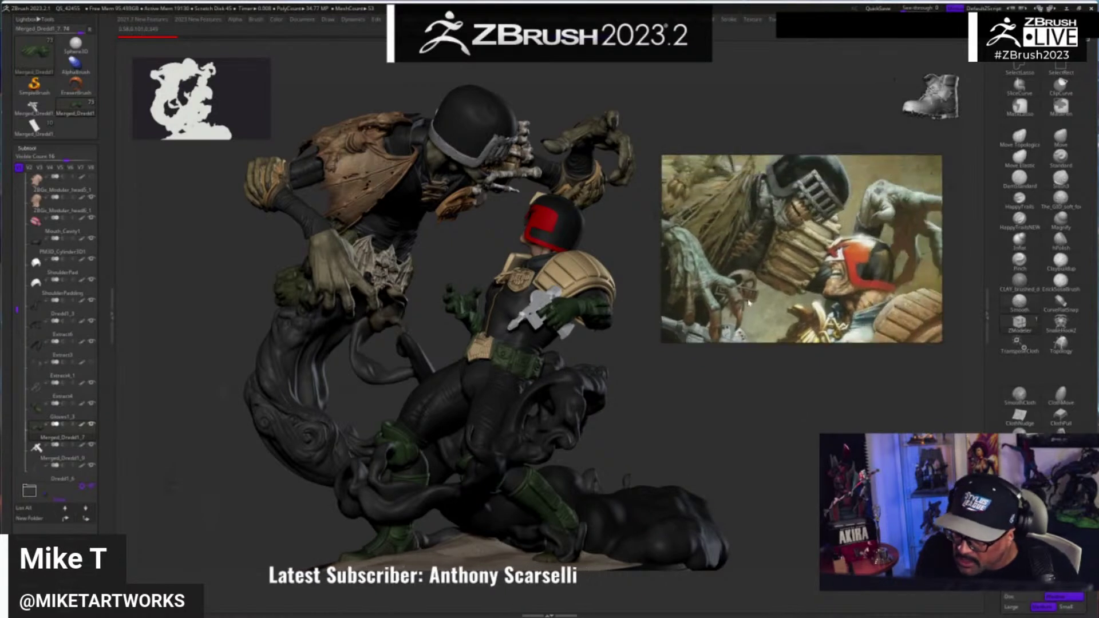
pyautogui.scroll(2, 730, 265)
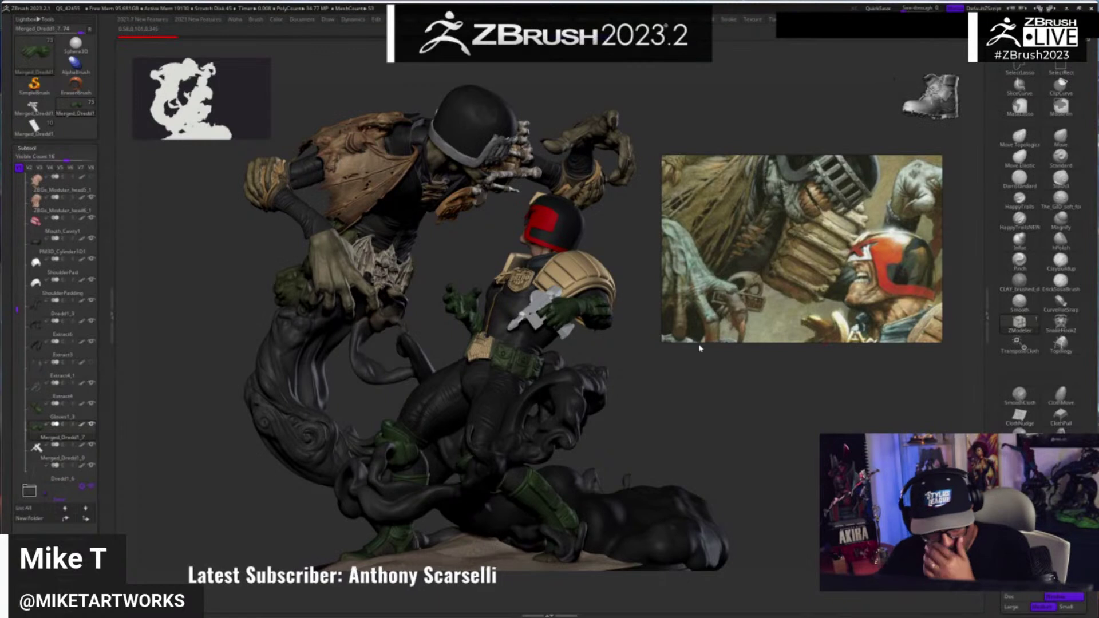
pyautogui.moveTo(731, 411); pyautogui.dragTo(755, 411)
pyautogui.hotkey('ctrl', 'd')
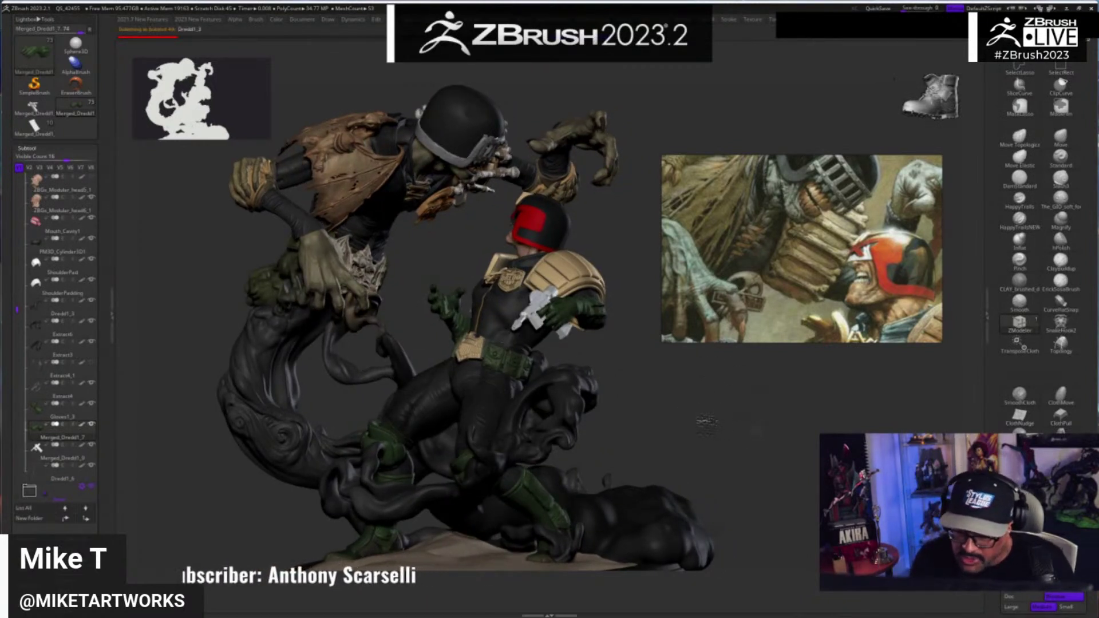
pyautogui.keyDown('alt'); pyautogui.click(497, 401); pyautogui.keyUp('alt')
pyautogui.hotkey('ctrl', 'd')
pyautogui.press('space')
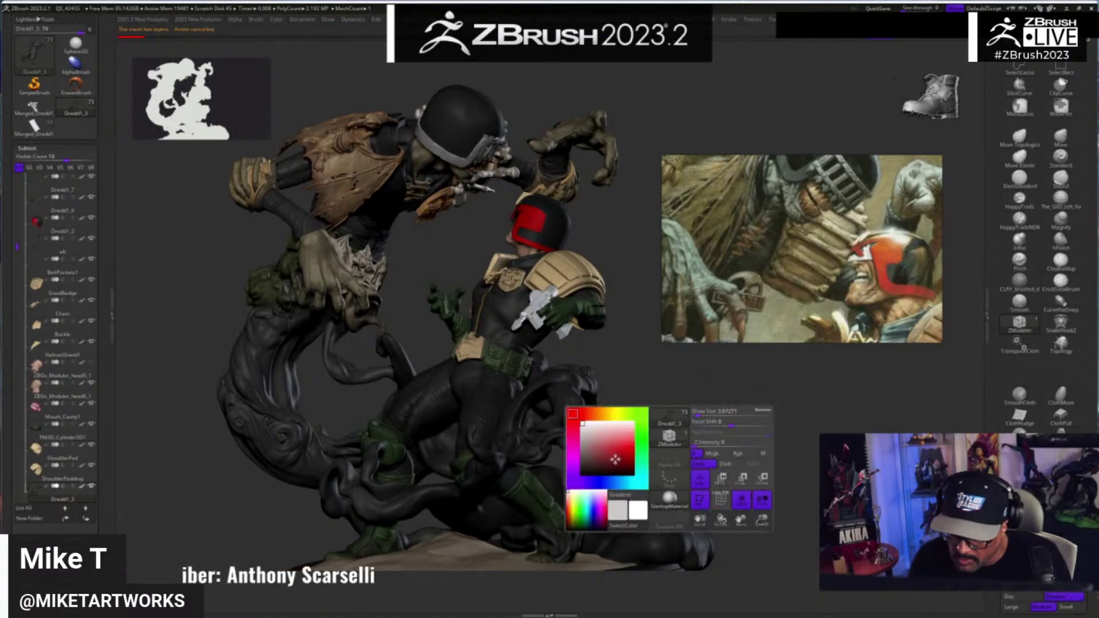
pyautogui.click(609, 483)
pyautogui.click(595, 462)
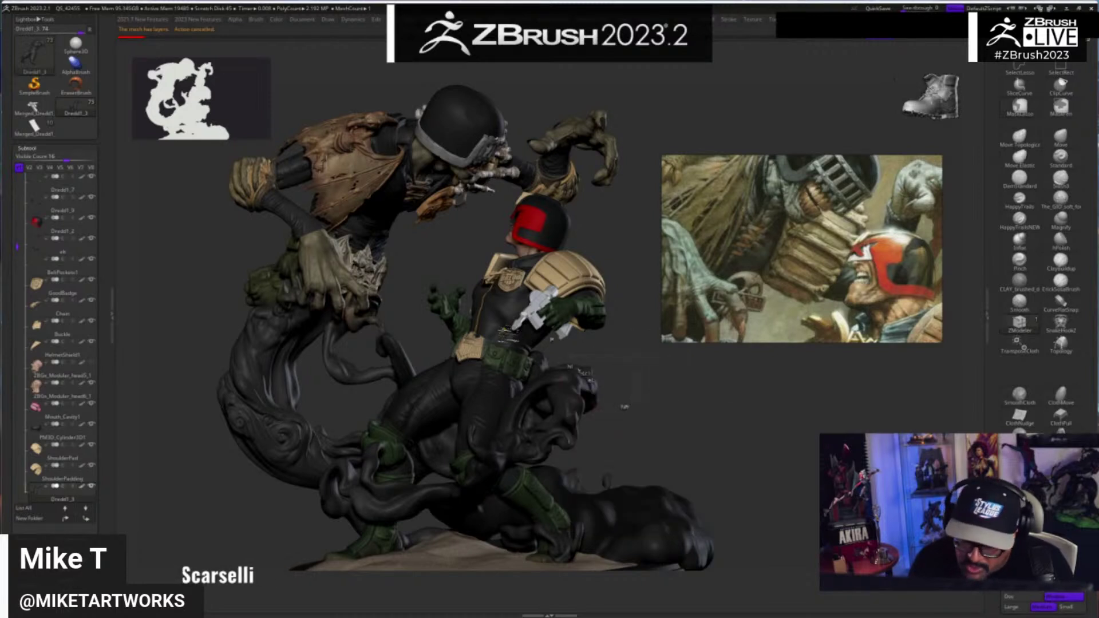
# - Select the armoured figure's trouser-leg piece and isolate it from the rest of the statue
pyautogui.keyDown('alt'); pyautogui.click(498, 409); pyautogui.keyUp('alt')
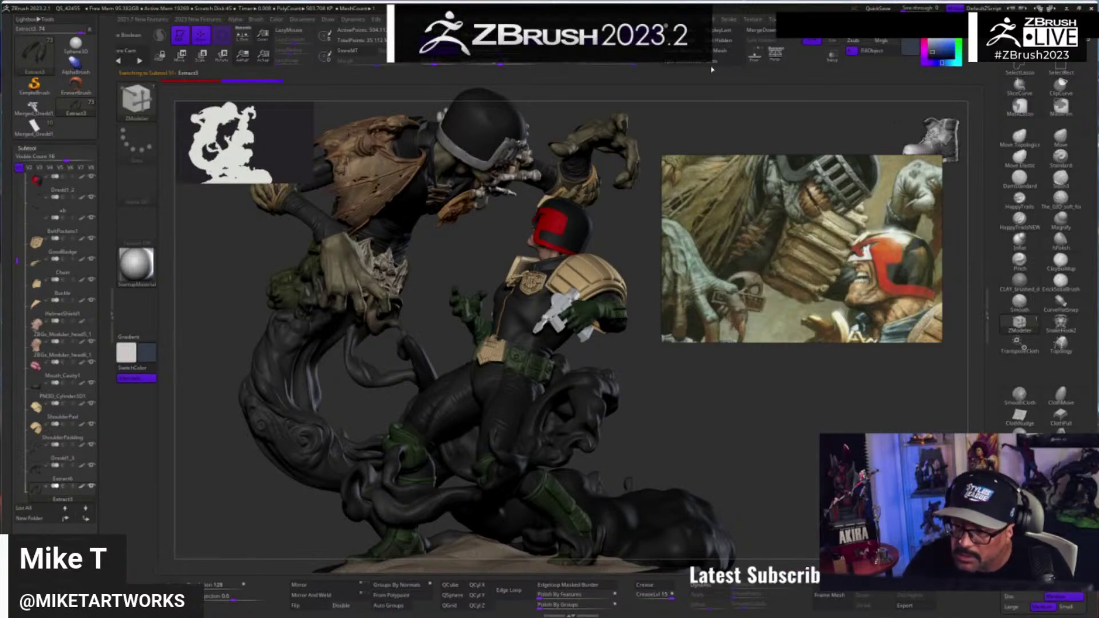
pyautogui.click(832, 41)
pyautogui.keyDown('alt'); pyautogui.moveTo(693, 430); pyautogui.dragTo(658, 296); pyautogui.keyUp('alt')
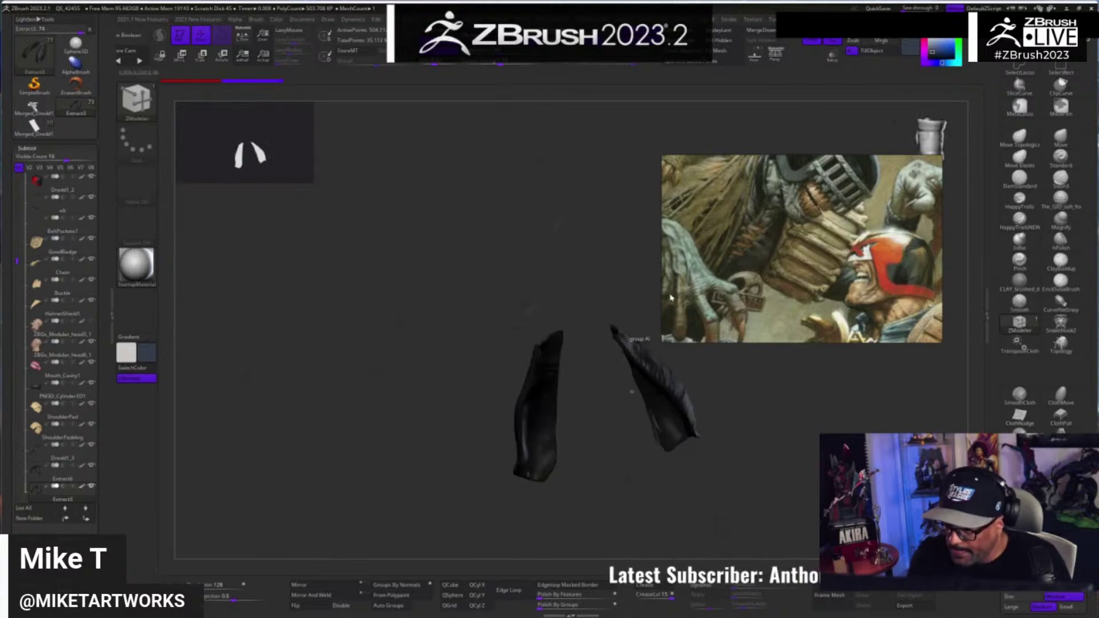
# - Browse the reference board, widen it, and focus on the grey statue paintover
pyautogui.scroll(-6, 777, 271)
pyautogui.moveTo(852, 272); pyautogui.dragTo(828, 136, button='middle')
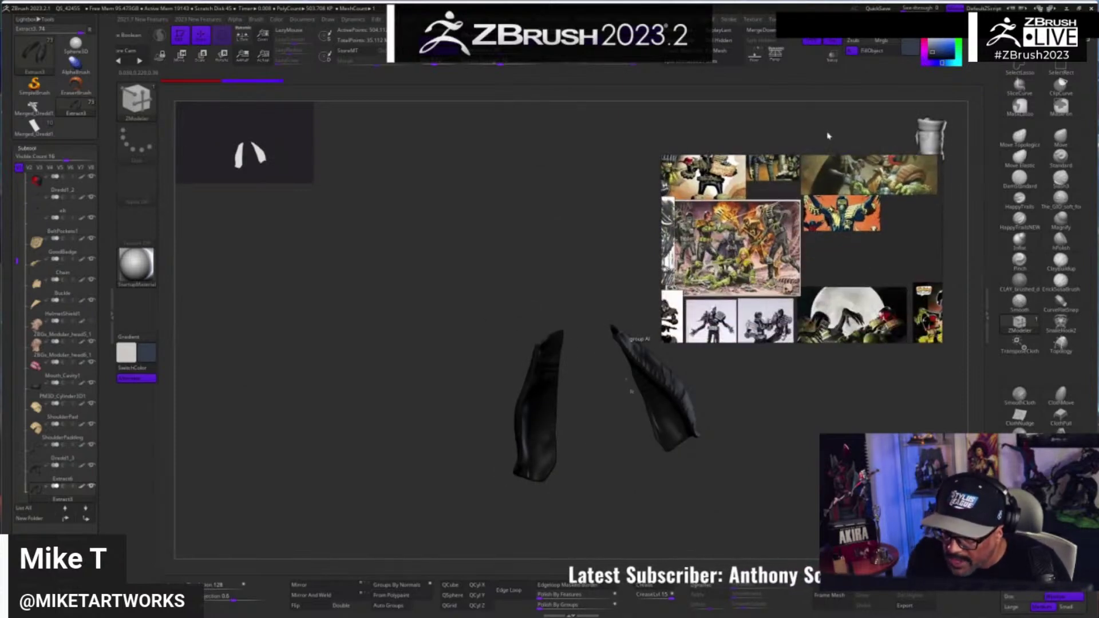
pyautogui.scroll(-6, 859, 273)
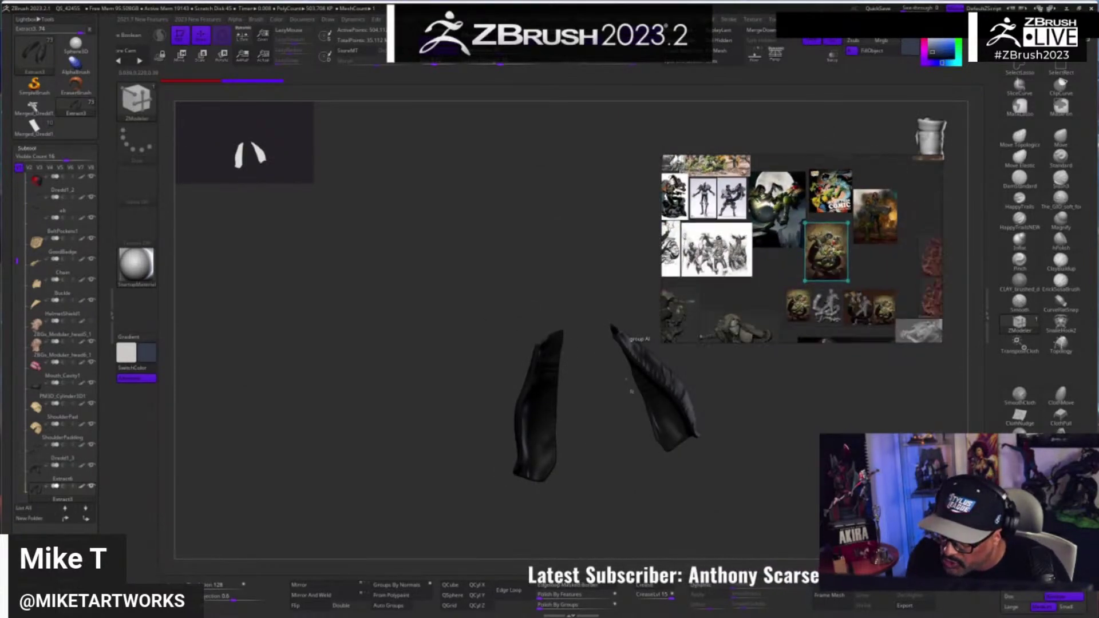
pyautogui.moveTo(856, 274); pyautogui.dragTo(790, 244, button='middle')
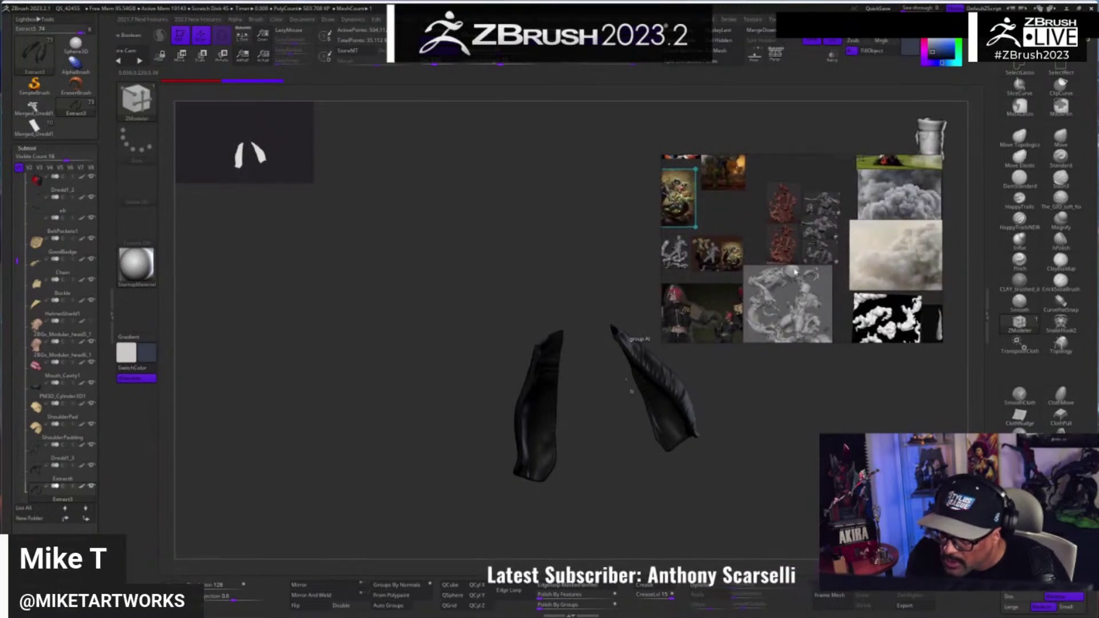
pyautogui.moveTo(797, 284); pyautogui.dragTo(821, 209, button='middle')
pyautogui.scroll(3, 820, 210)
pyautogui.moveTo(661, 264); pyautogui.dragTo(321, 249)
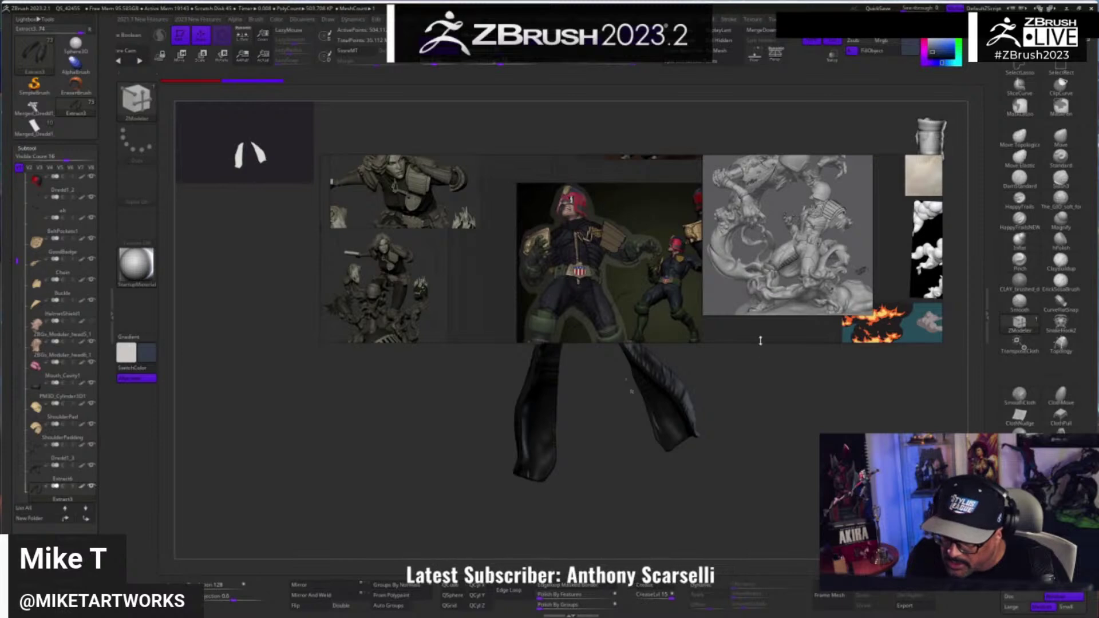
pyautogui.doubleClick(816, 250)
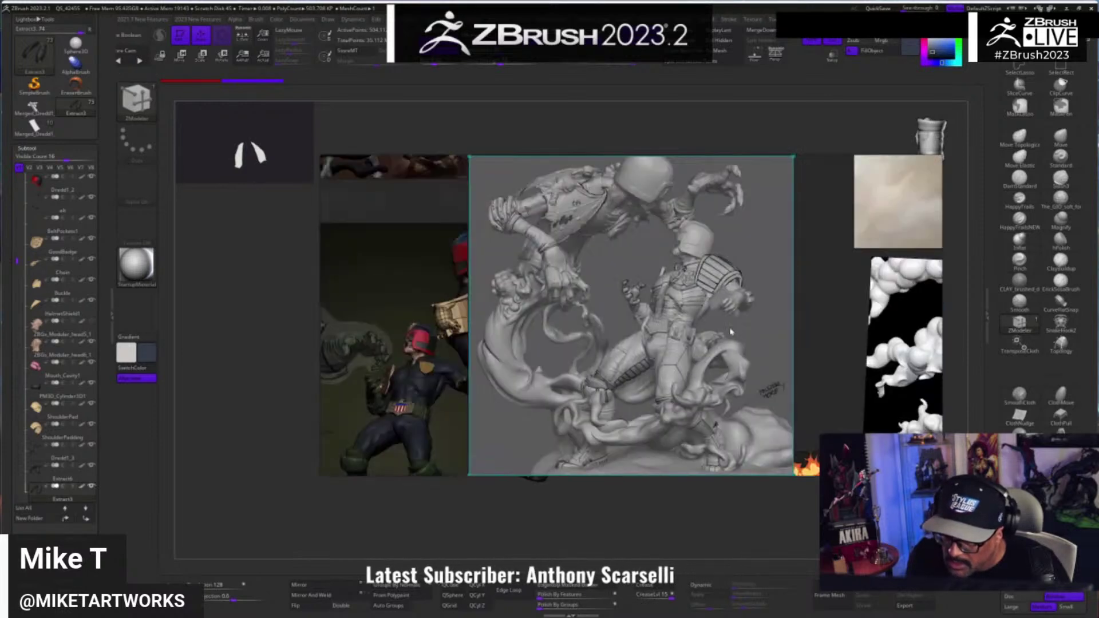
# - Examine the suit and armour details on the grey statue paintover up close
pyautogui.scroll(2, 667, 331)
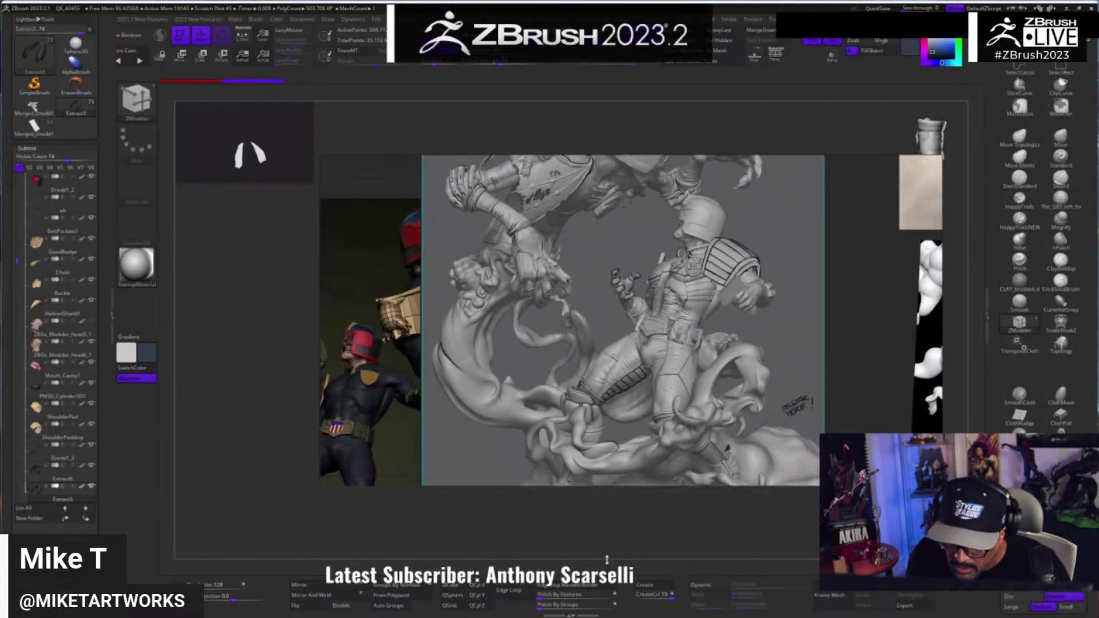
pyautogui.scroll(2, 684, 418)
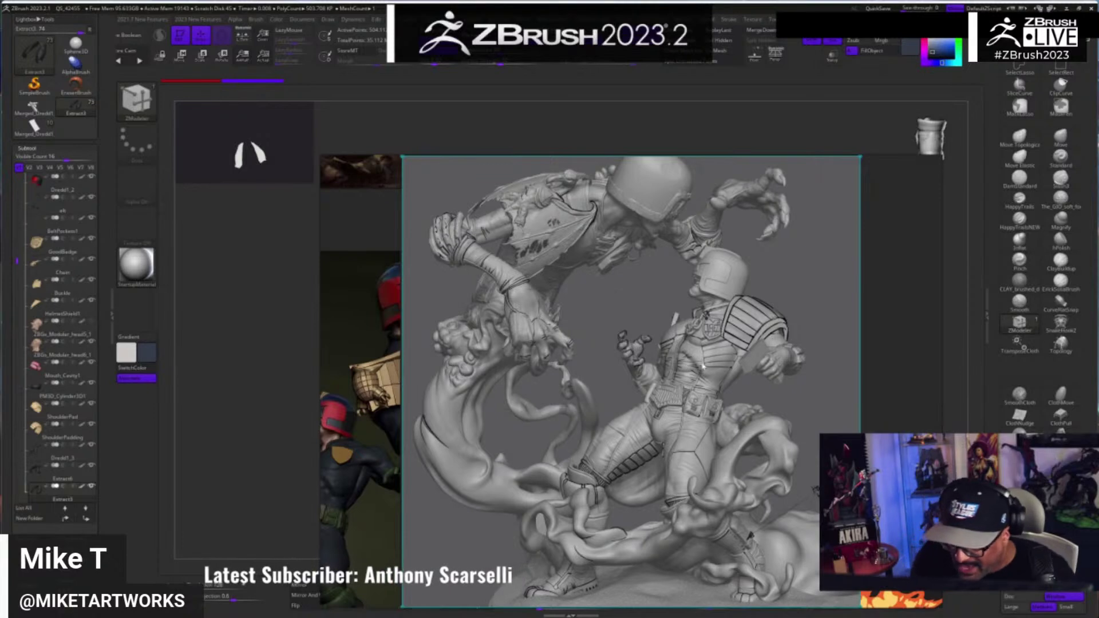
pyautogui.scroll(1, 703, 371)
pyautogui.scroll(-1, 691, 340)
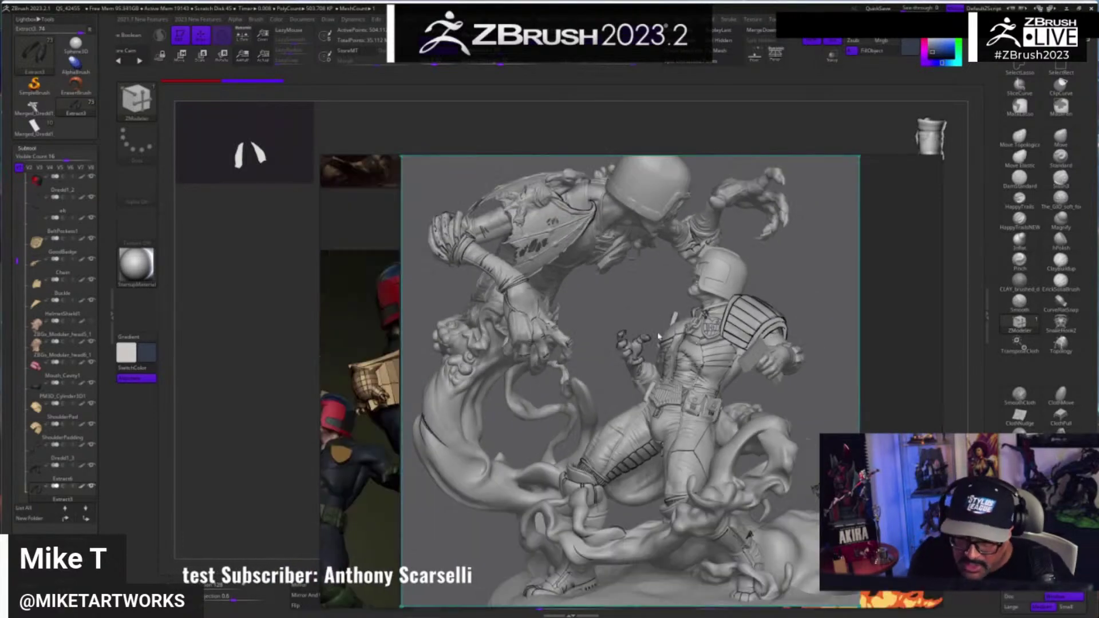
pyautogui.scroll(-1, 512, 309)
pyautogui.scroll(-1, 572, 312)
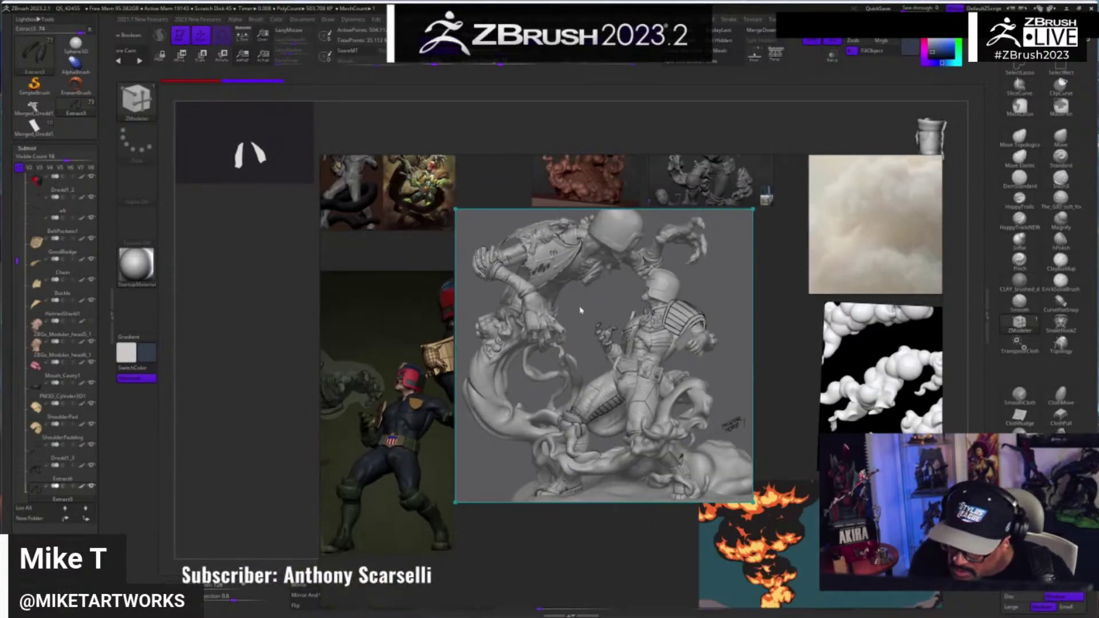
pyautogui.scroll(-1, 668, 319)
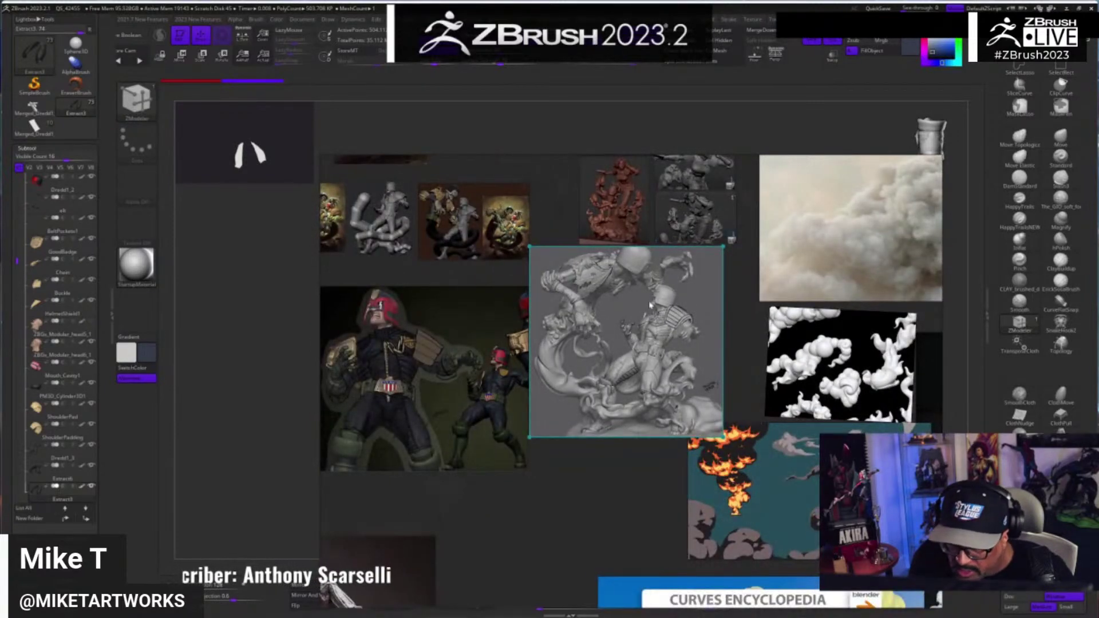
# - Compare the partly coloured statue mock-up and painted artwork with the grey statue paintover on the reference board
pyautogui.moveTo(650, 305); pyautogui.dragTo(685, 441, button='middle')
pyautogui.scroll(5, 514, 371)
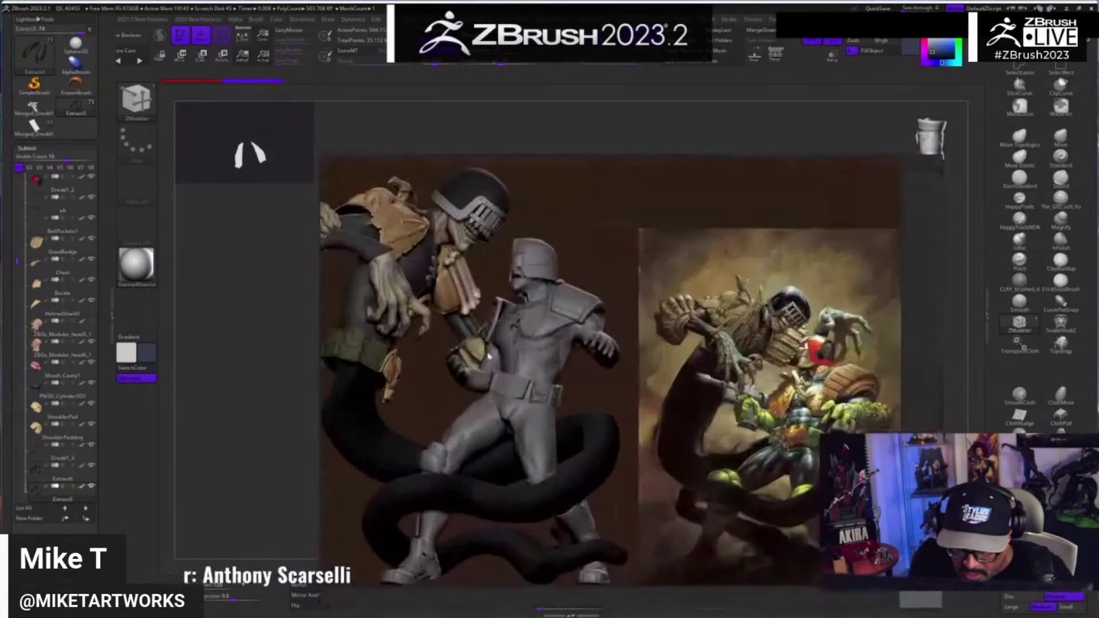
pyautogui.scroll(-4, 490, 357)
pyautogui.moveTo(745, 447); pyautogui.dragTo(550, 238, button='middle')
pyautogui.moveTo(743, 408); pyautogui.dragTo(622, 301, button='middle')
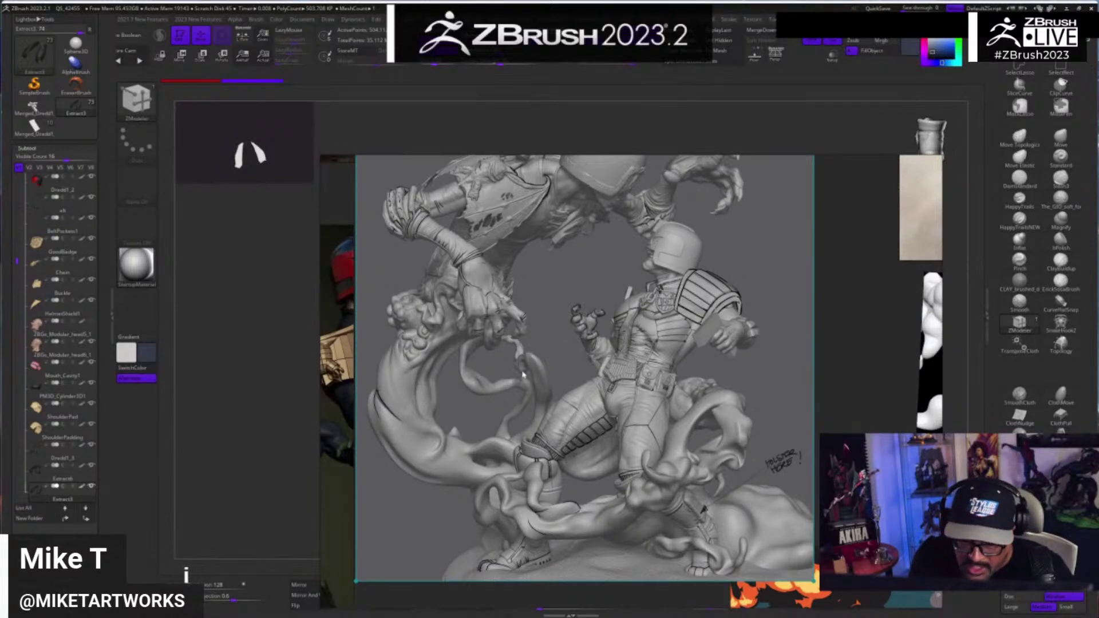
pyautogui.scroll(-4, 521, 376)
pyautogui.moveTo(530, 378); pyautogui.dragTo(727, 372, button='middle')
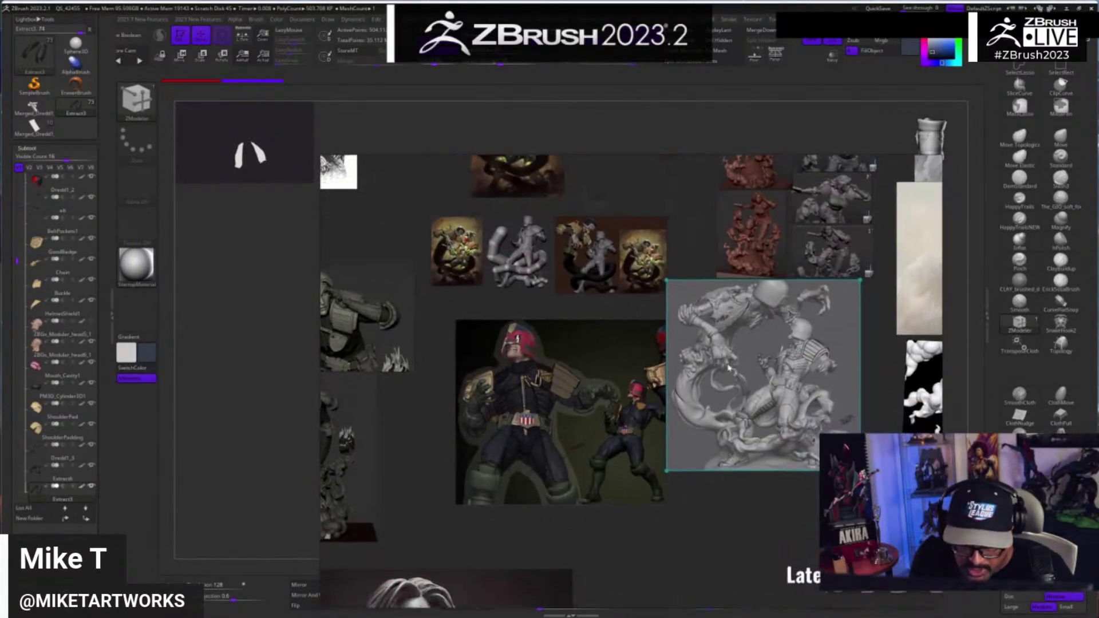
pyautogui.scroll(4, 557, 434)
pyautogui.scroll(1, 556, 434)
pyautogui.moveTo(556, 434); pyautogui.dragTo(734, 476, button='middle')
pyautogui.scroll(-3, 734, 475)
# - Place and resize the reference board beside the trouser legs, framed on the full-colour Judge Dredd paintover
pyautogui.moveTo(716, 477); pyautogui.dragTo(678, 427, button='right')
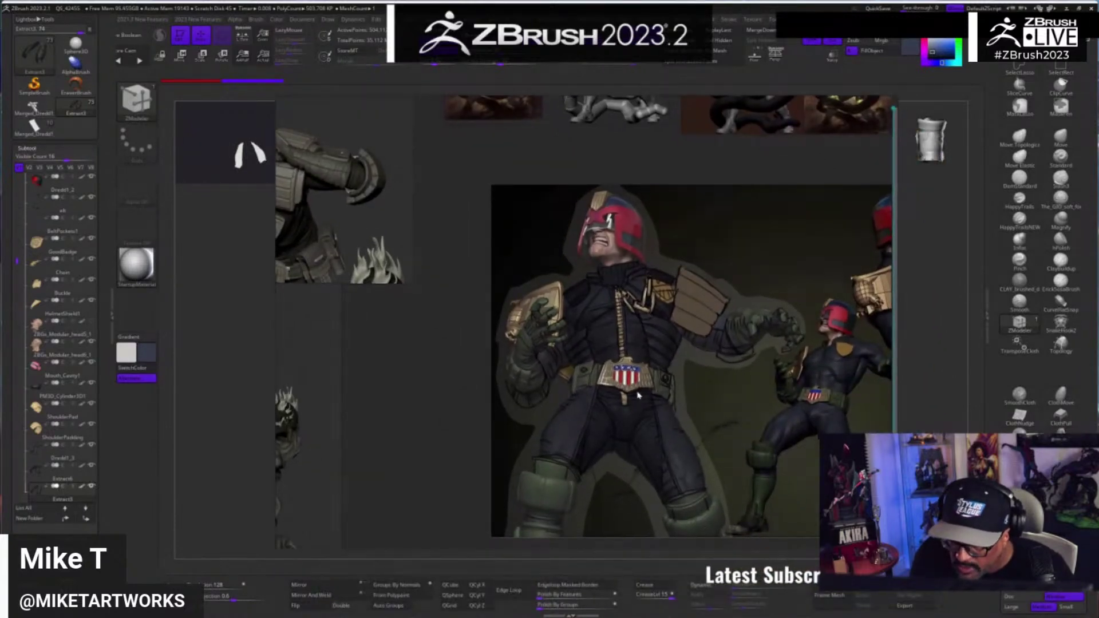
pyautogui.scroll(1, 640, 398)
pyautogui.moveTo(702, 370); pyautogui.dragTo(899, 359, button='middle')
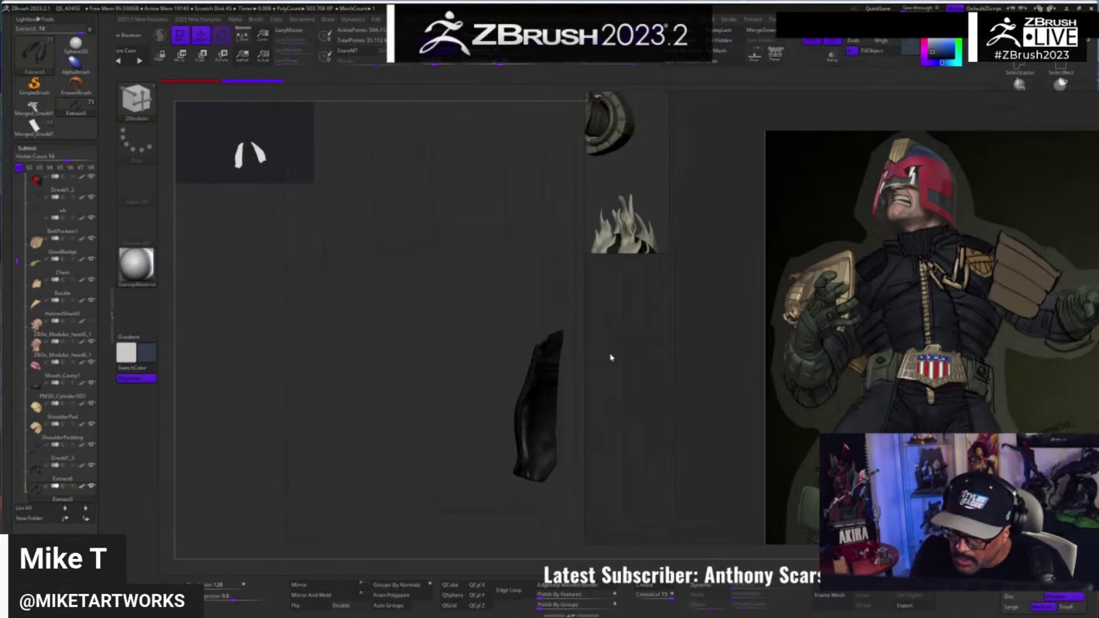
pyautogui.moveTo(587, 342); pyautogui.dragTo(813, 342)
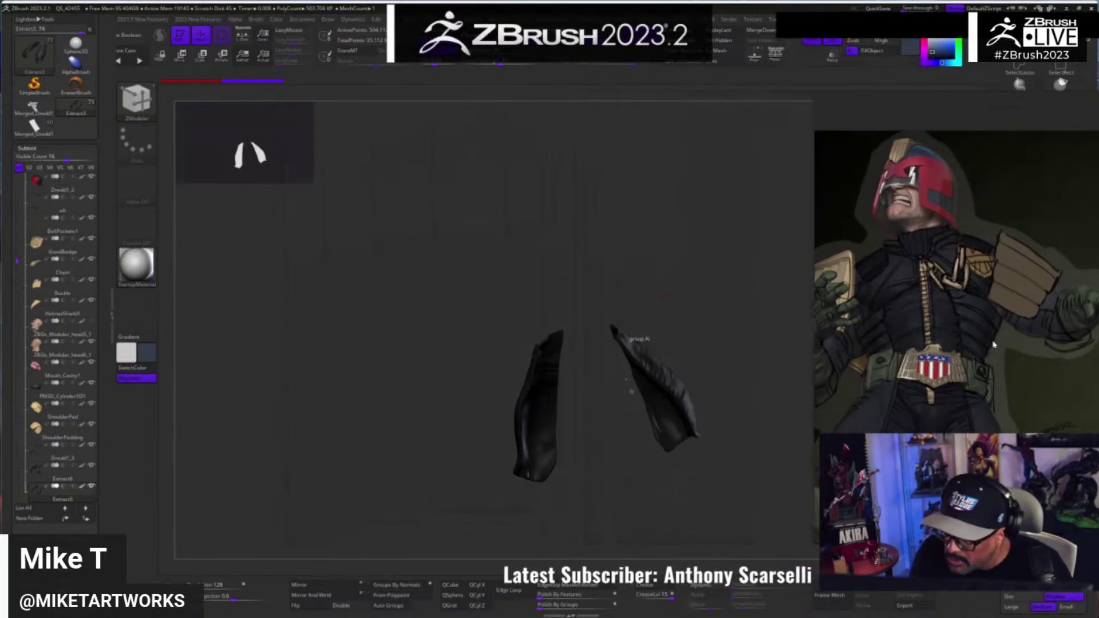
pyautogui.moveTo(819, 291); pyautogui.dragTo(1014, 312, button='middle')
pyautogui.scroll(2, 905, 313)
pyautogui.moveTo(1014, 312); pyautogui.dragTo(785, 283, button='right')
pyautogui.moveTo(785, 283); pyautogui.dragTo(813, 281)
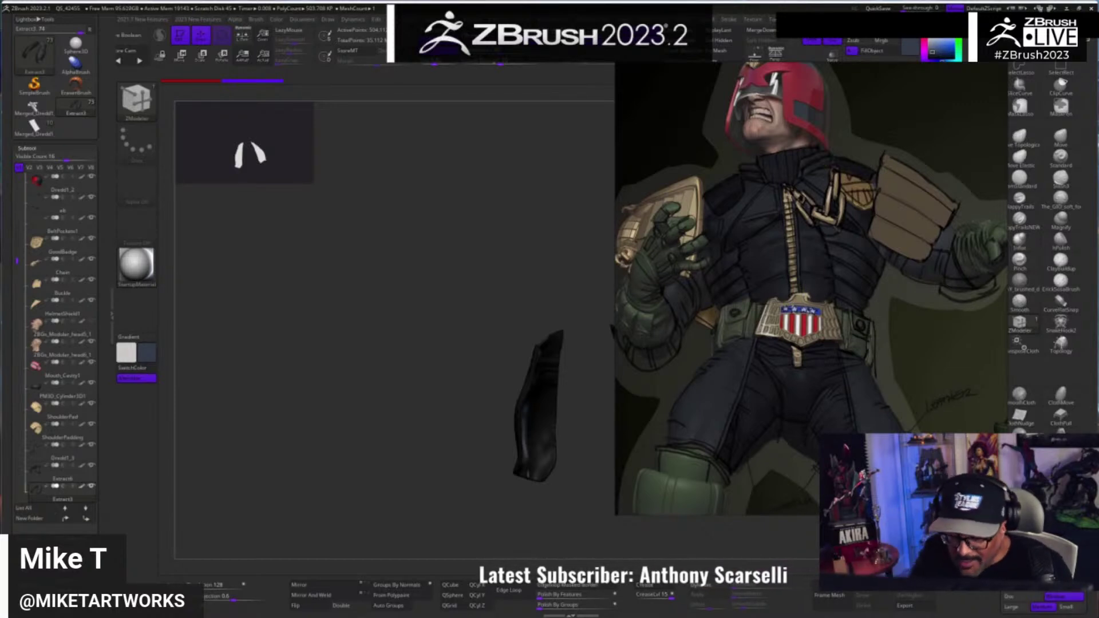
# - Fill the two isolated trouser-leg panels with a muted slate blue
pyautogui.moveTo(607, 477); pyautogui.dragTo(559, 508)
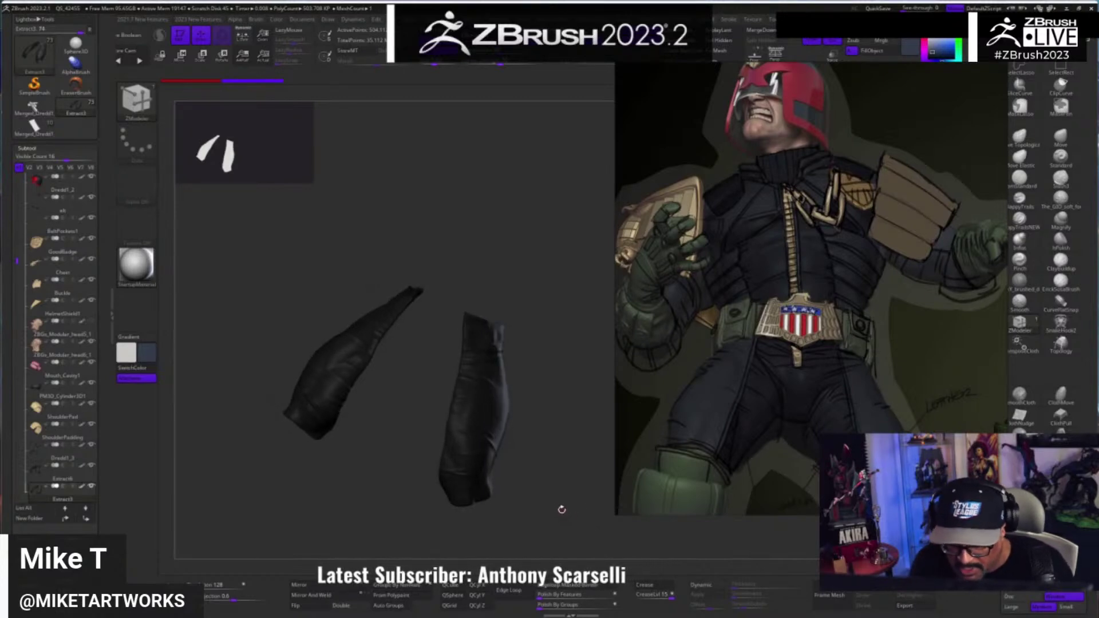
pyautogui.press('space')
pyautogui.click(679, 511)
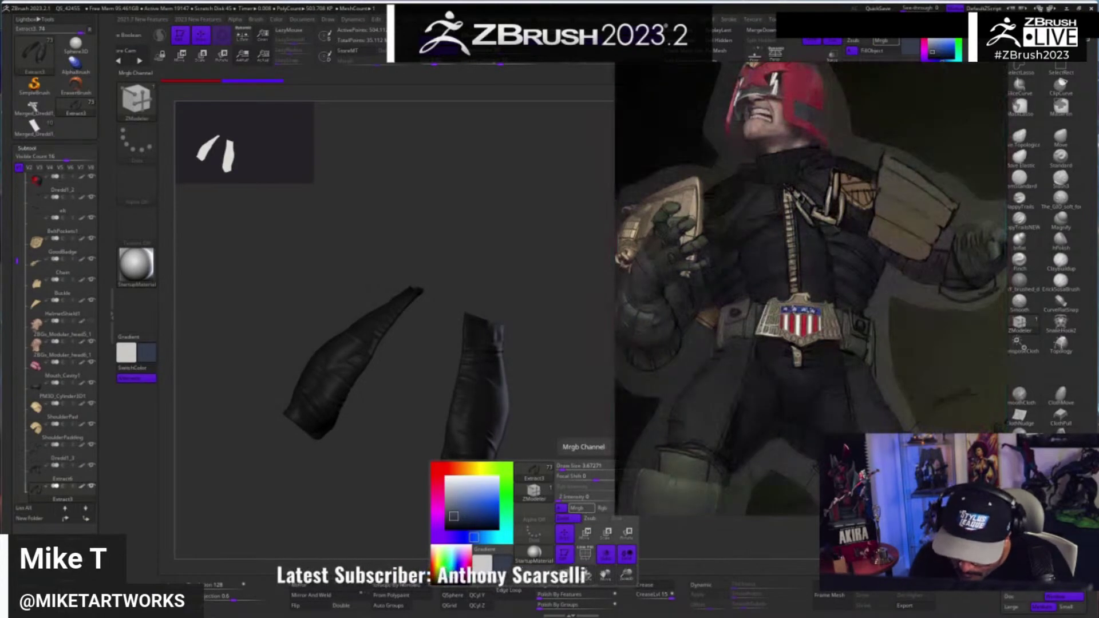
pyautogui.press('Right')
pyautogui.moveTo(546, 408); pyautogui.dragTo(560, 439)
pyautogui.press('space')
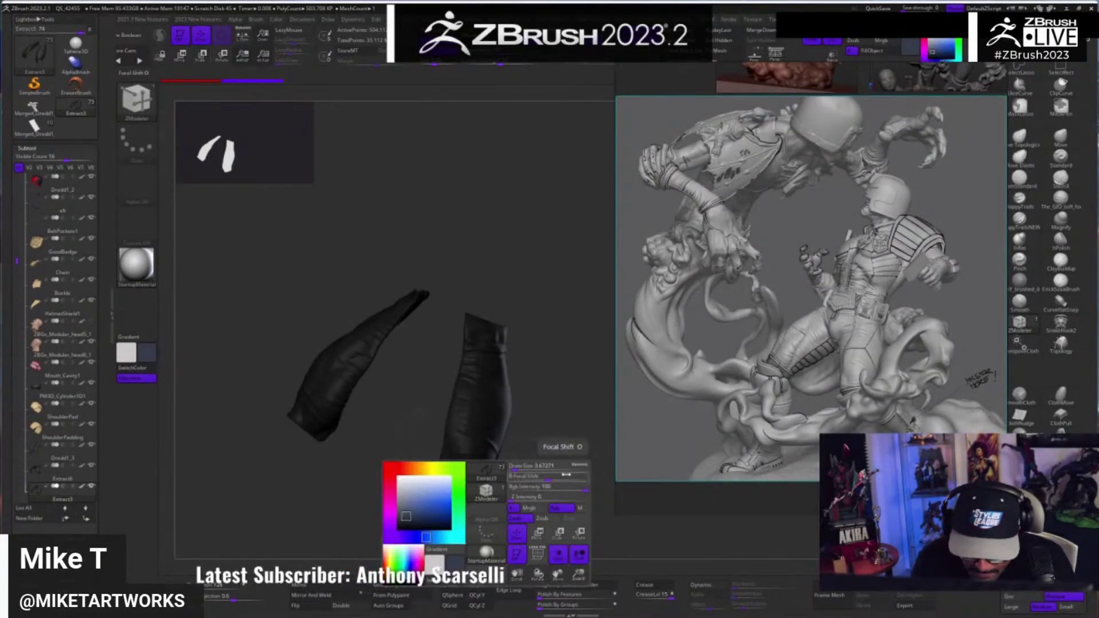
pyautogui.click(276, 20)
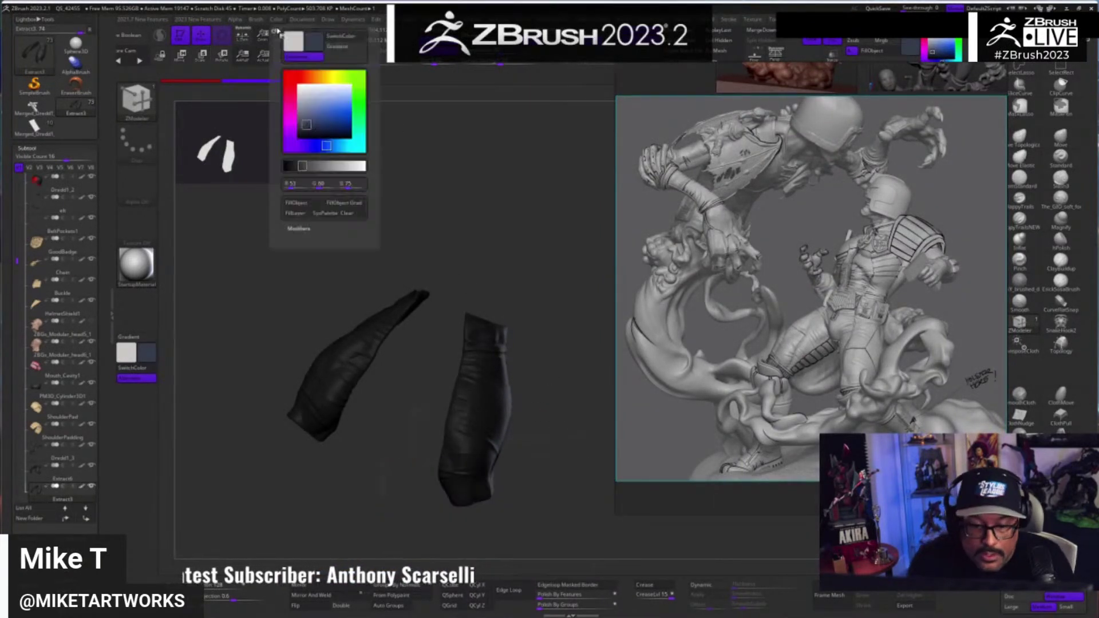
pyautogui.click(311, 204)
# - Refill the trouser-leg panels with a darker navy blue and show the full statue again
pyautogui.press('space')
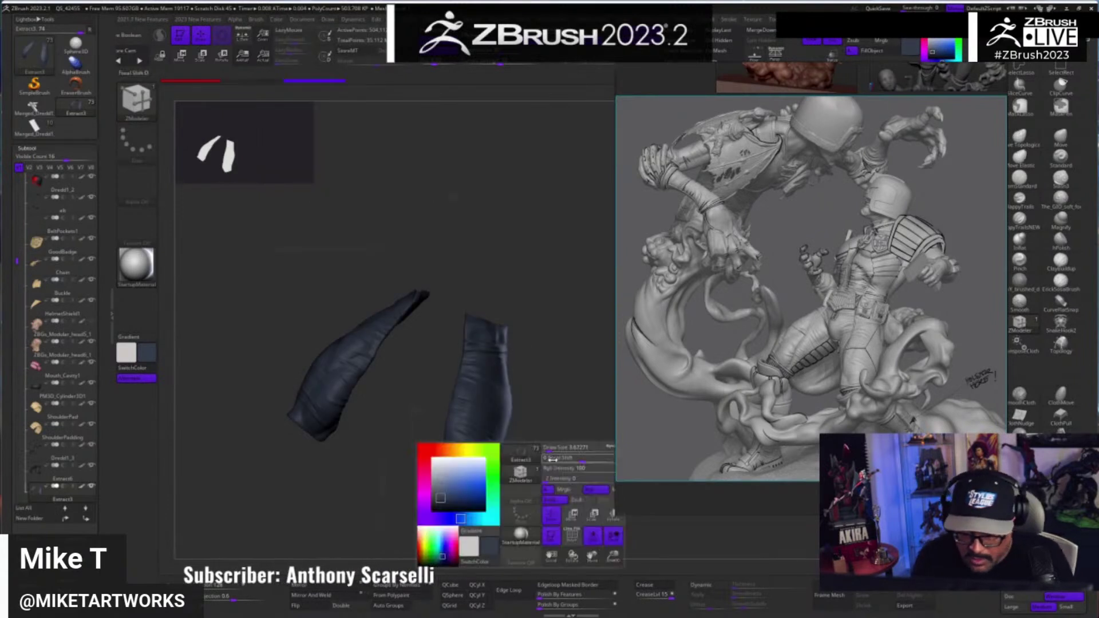
pyautogui.click(445, 498)
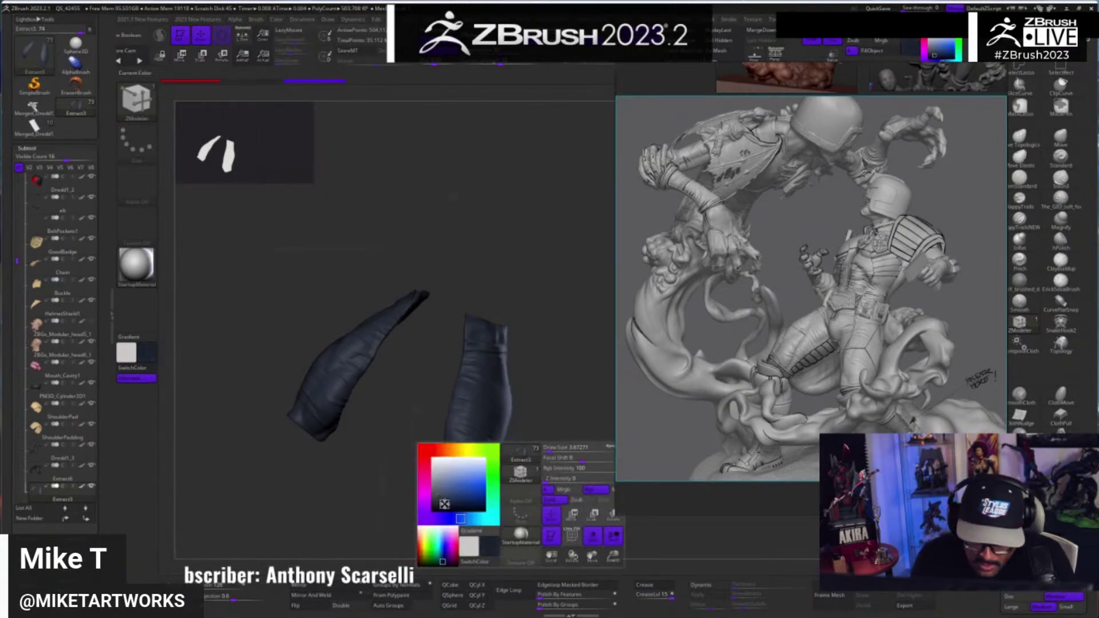
pyautogui.click(277, 19)
pyautogui.click(317, 203)
pyautogui.moveTo(562, 473)
pyautogui.mouseDown()
pyautogui.moveTo(567, 485)
pyautogui.moveTo(567, 472)
pyautogui.mouseUp()
pyautogui.rightClick(560, 474)
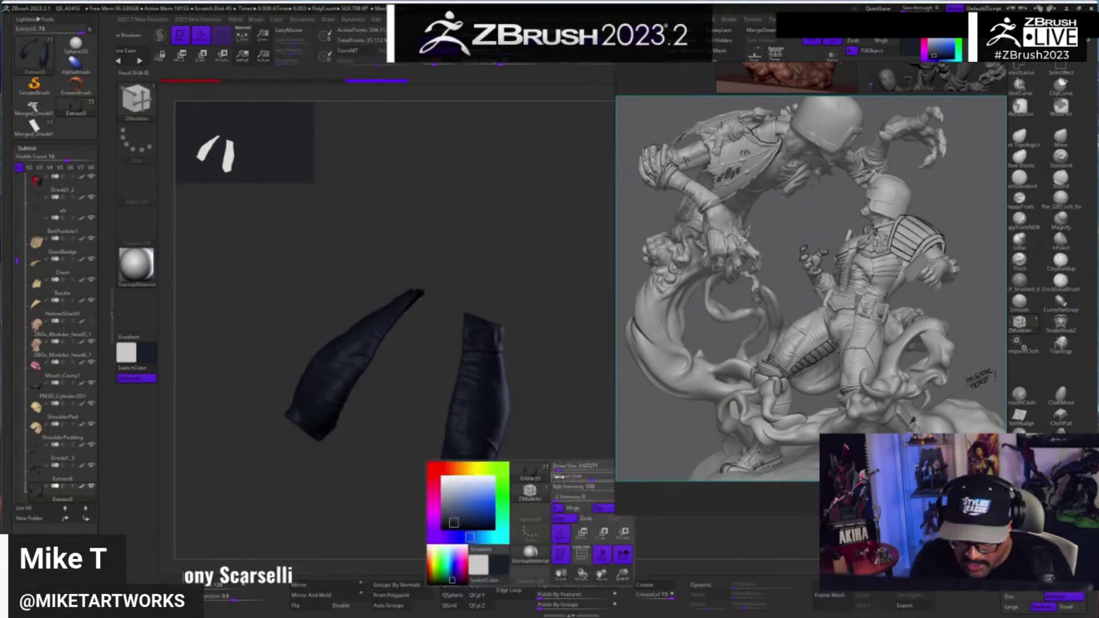
pyautogui.click(834, 41)
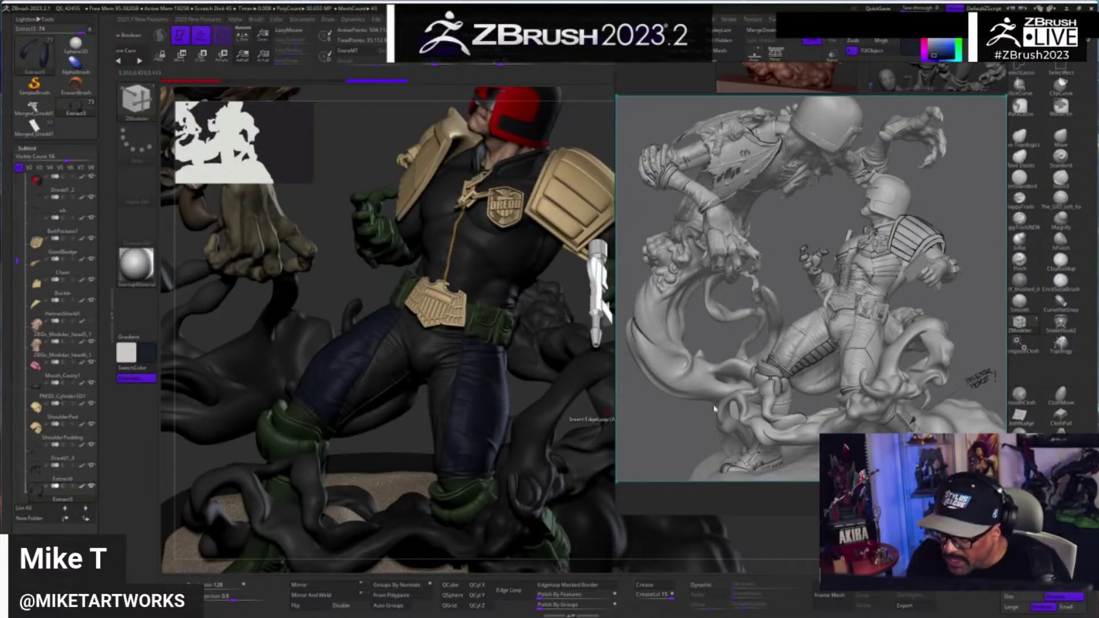
# - Browse the reference board and examine the painted Judge Dredd artwork with the blue suit, gold eagle shoulder and green gloves
pyautogui.scroll(-8, 730, 400)
pyautogui.moveTo(756, 287)
pyautogui.mouseDown(button='middle')
pyautogui.moveTo(779, 355)
pyautogui.moveTo(772, 382)
pyautogui.mouseUp(button='middle')
pyautogui.scroll(6, 772, 382)
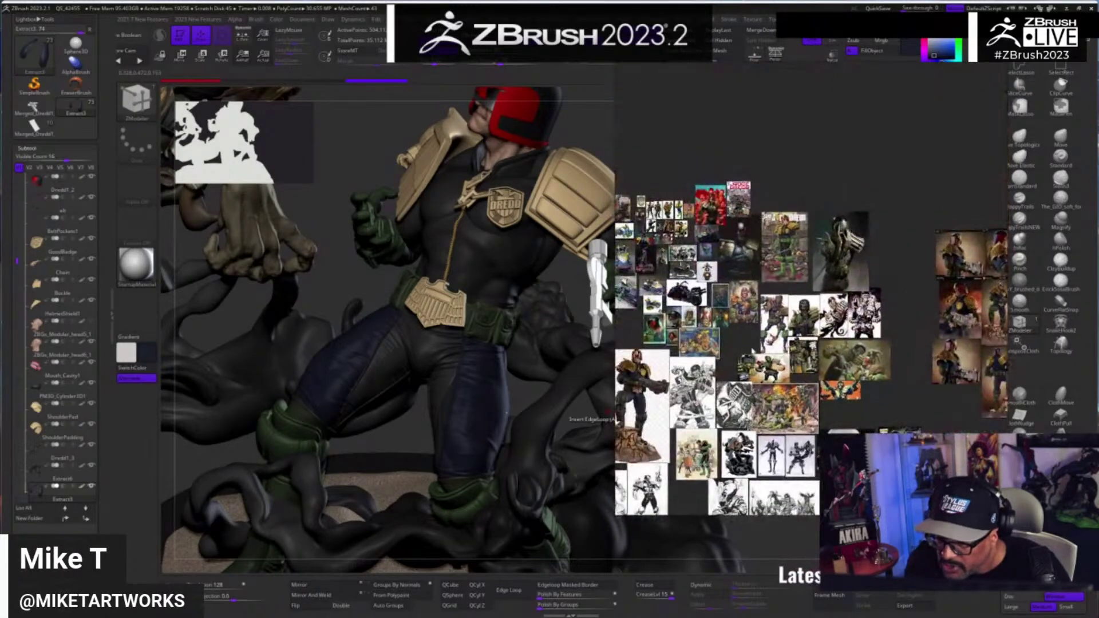
pyautogui.scroll(6, 772, 382)
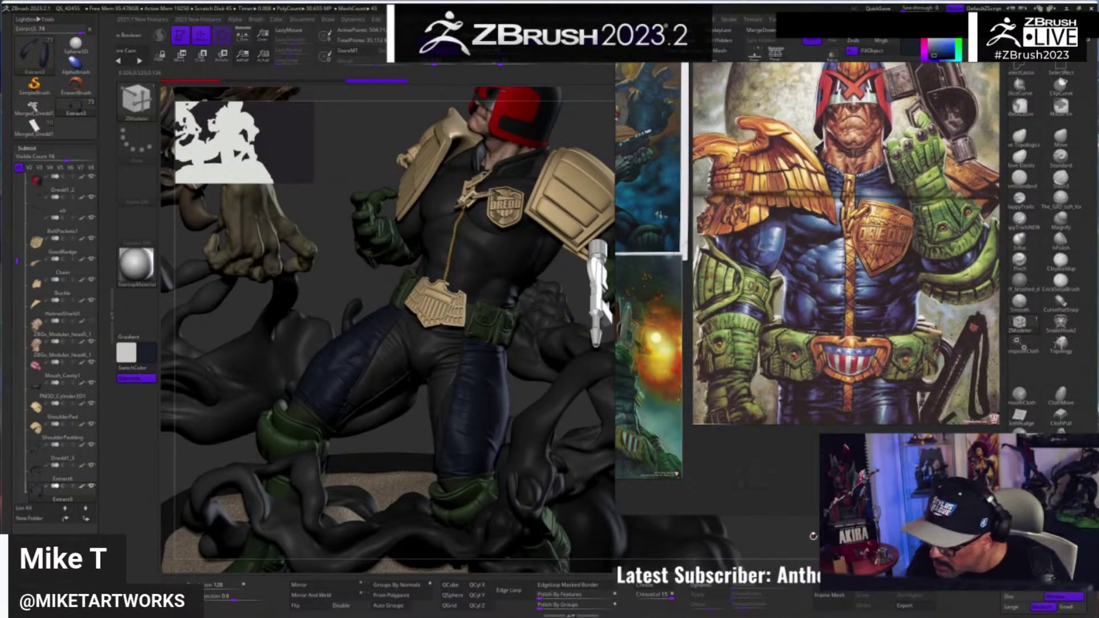
# - Select the body suit beneath the armour and try filling it with a slate blue
pyautogui.moveTo(816, 547); pyautogui.dragTo(835, 564)
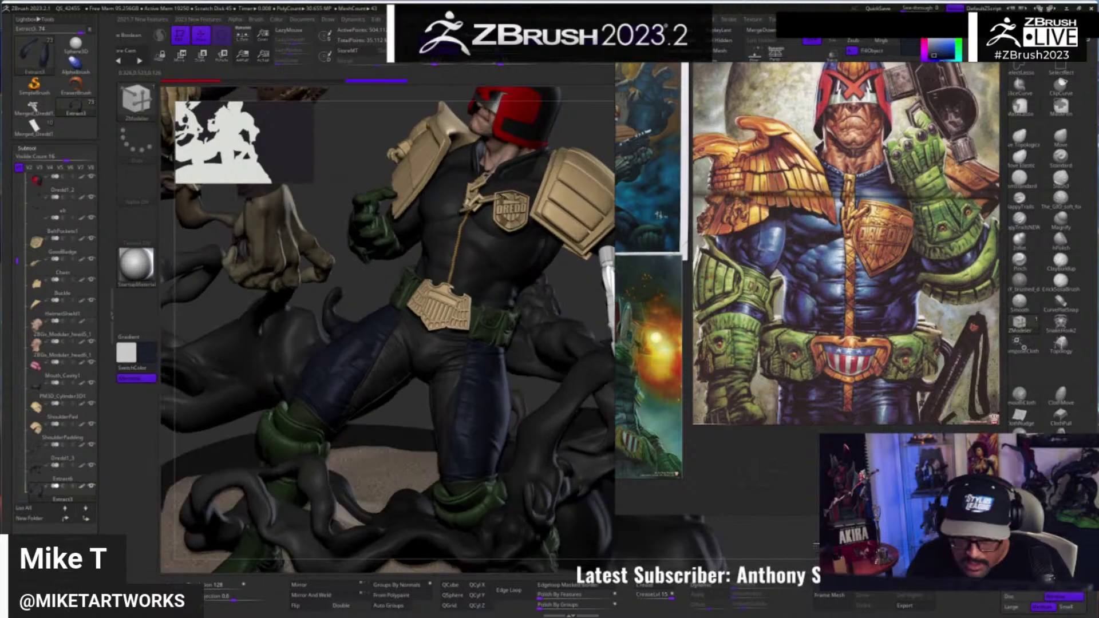
pyautogui.keyDown('alt'); pyautogui.click(451, 376); pyautogui.keyUp('alt')
pyautogui.press('space')
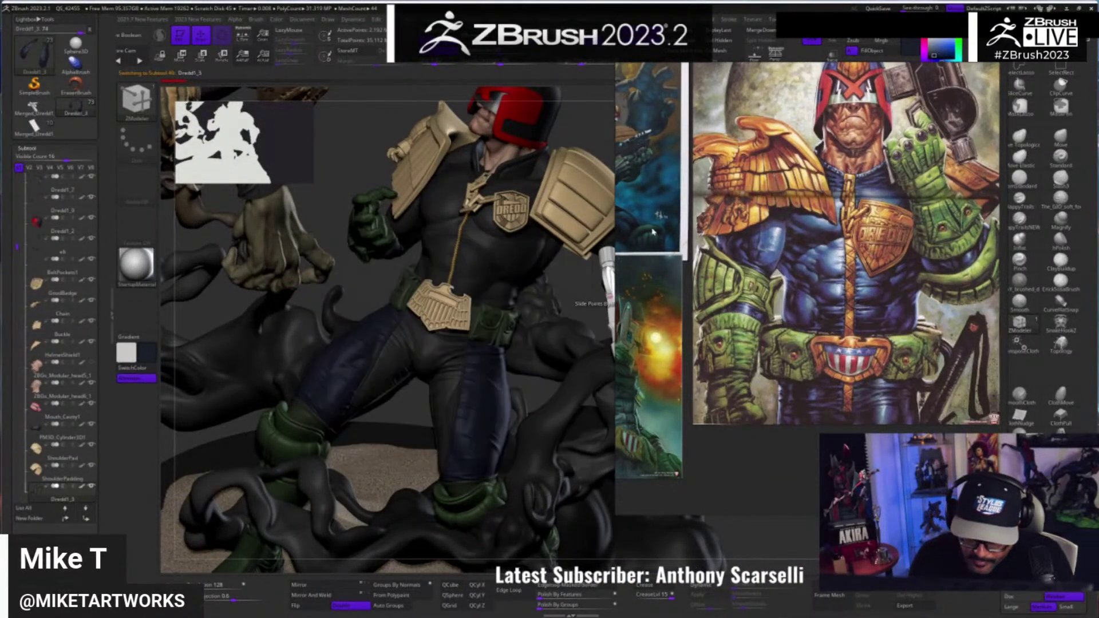
pyautogui.press('space')
pyautogui.moveTo(266, 189); pyautogui.dragTo(261, 182)
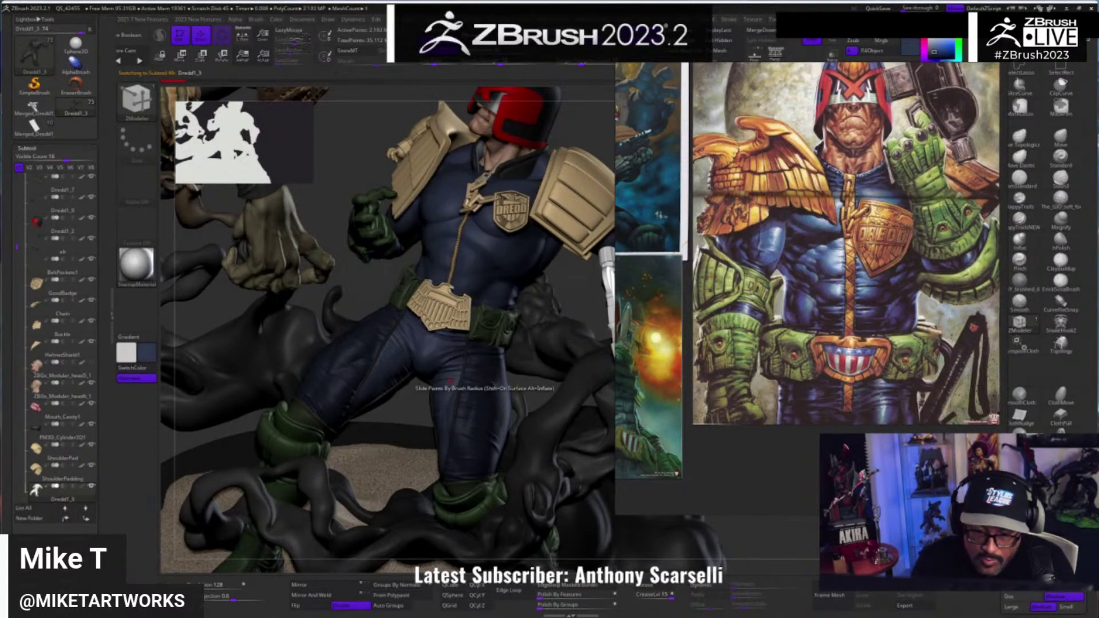
pyautogui.click(276, 19)
pyautogui.click(312, 204)
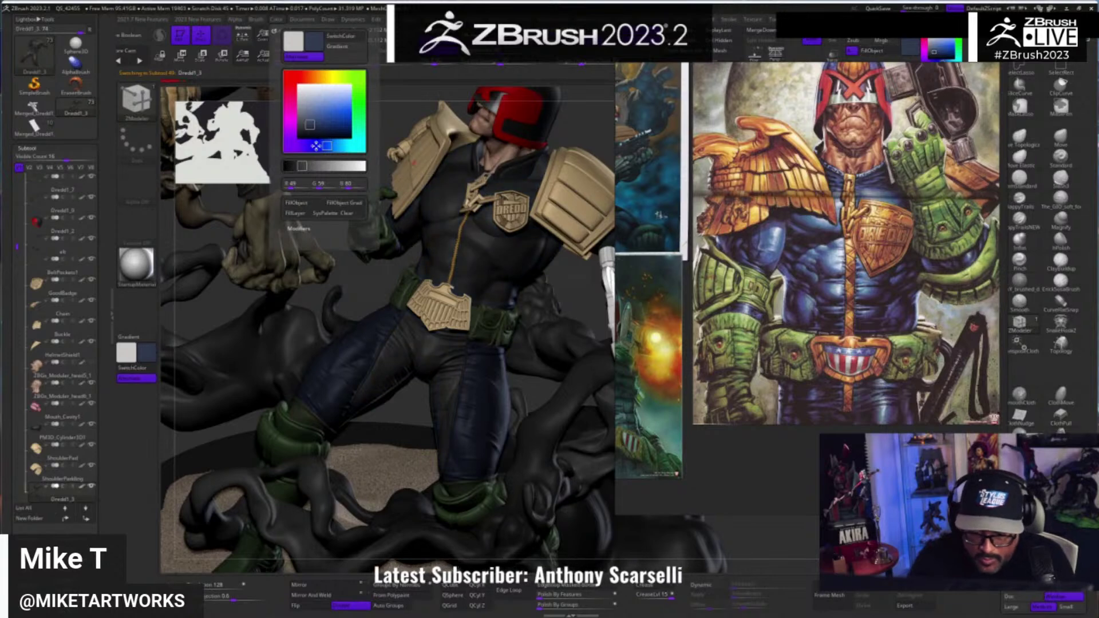
# - Try the slate blue fill on the whole body suit once more
pyautogui.click(276, 19)
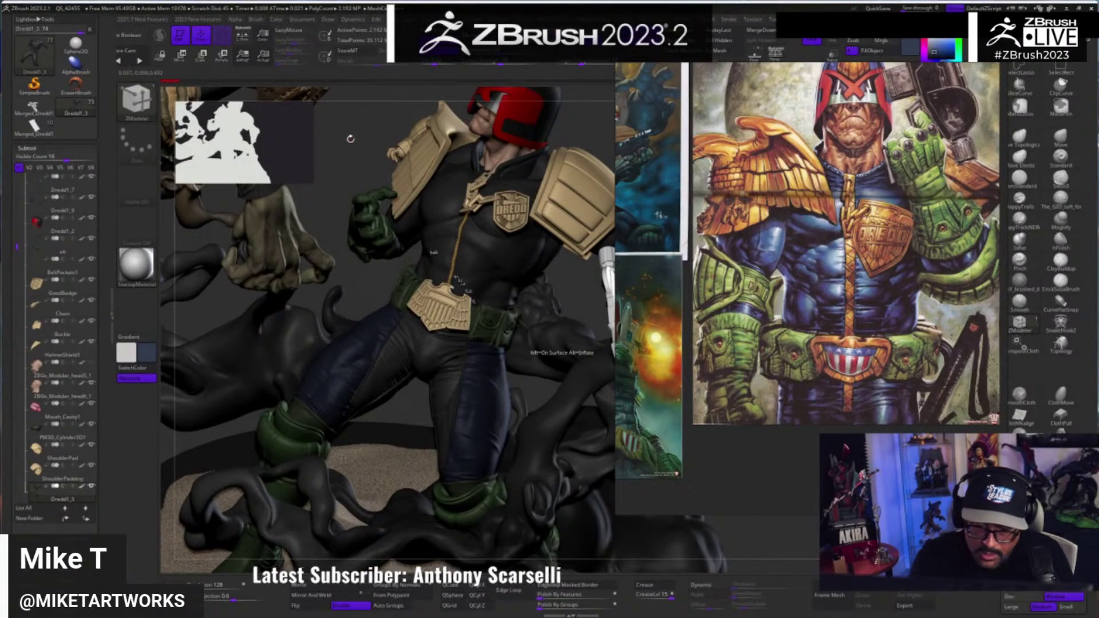
pyautogui.press('space')
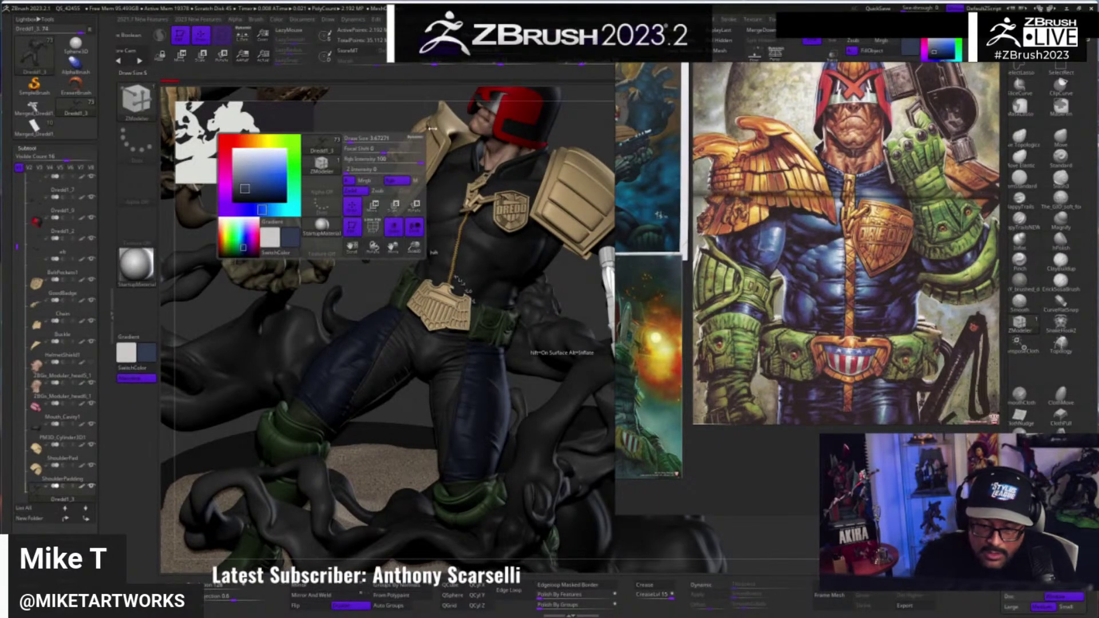
pyautogui.click(276, 19)
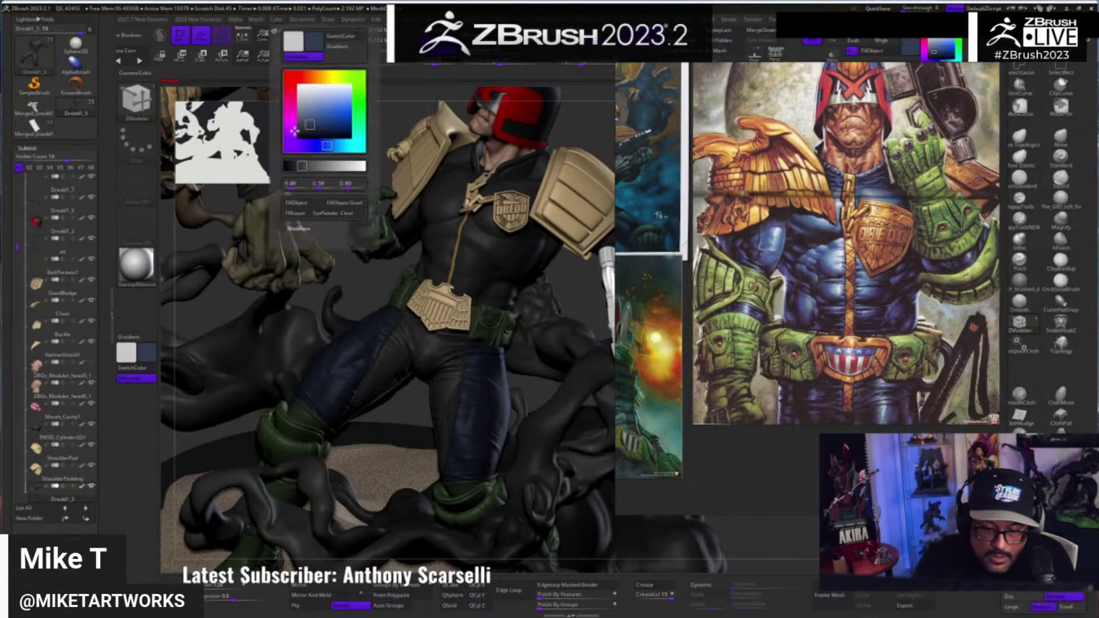
pyautogui.click(307, 205)
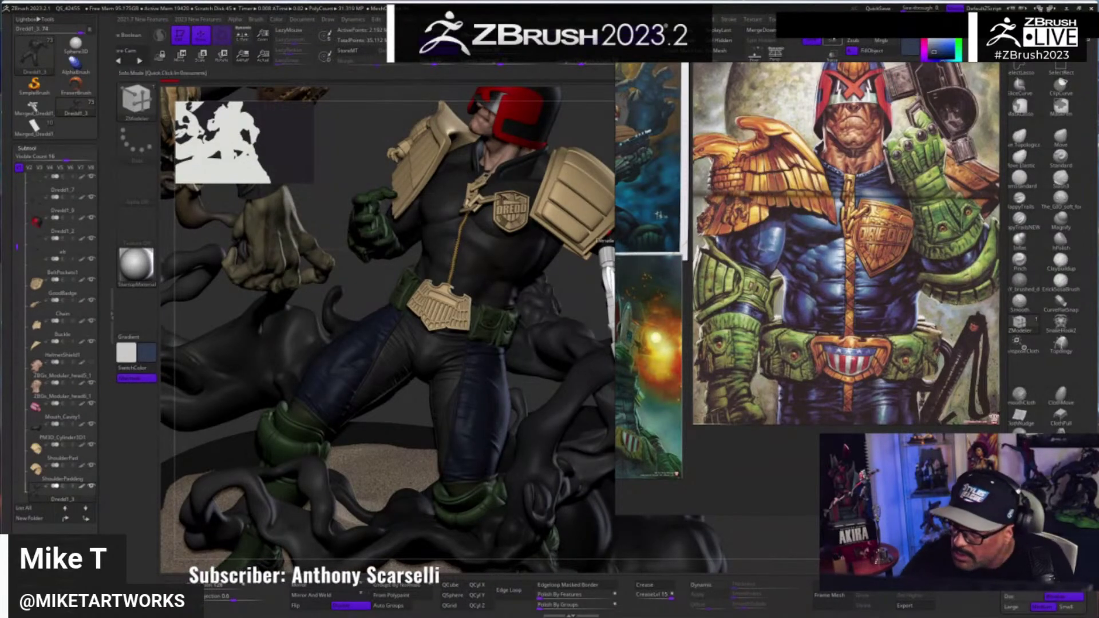
# - Isolate the body suit and open the colour settings for filling it
pyautogui.click(832, 40)
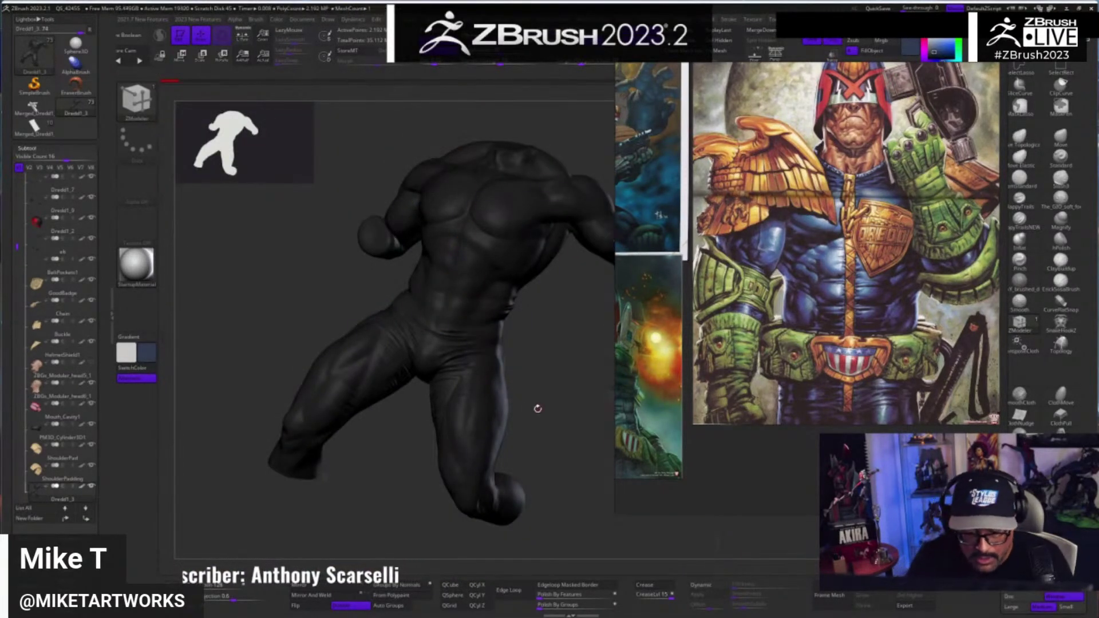
pyautogui.click(276, 19)
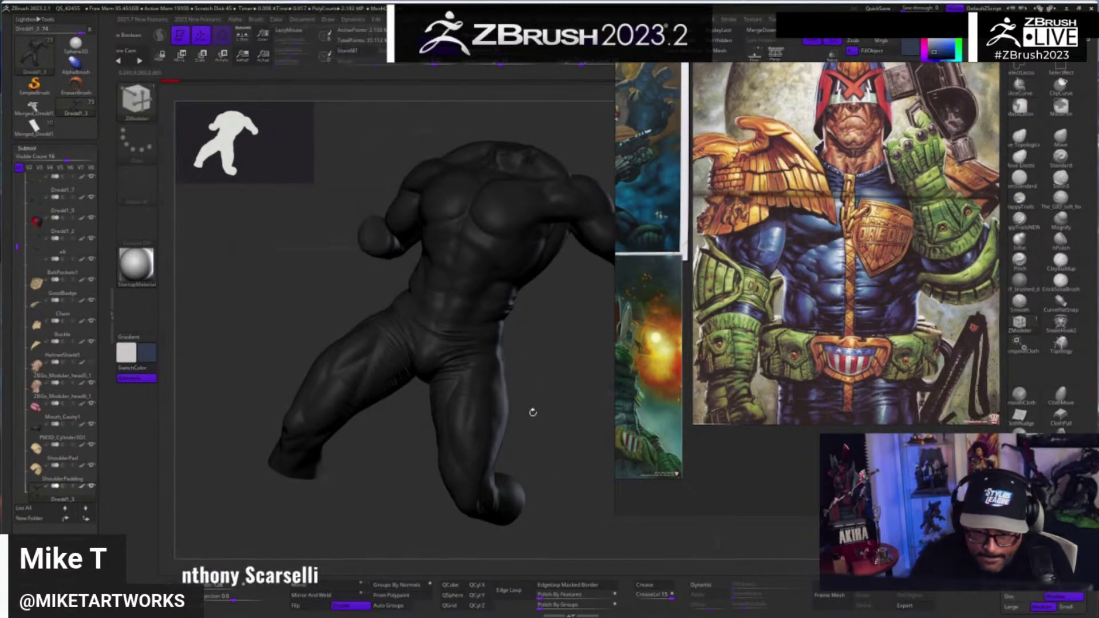
# - Open the body mesh's layers, toggle the lower layer and turn off solo mode to show all subtools
pyautogui.moveTo(107, 486); pyautogui.dragTo(146, 382)
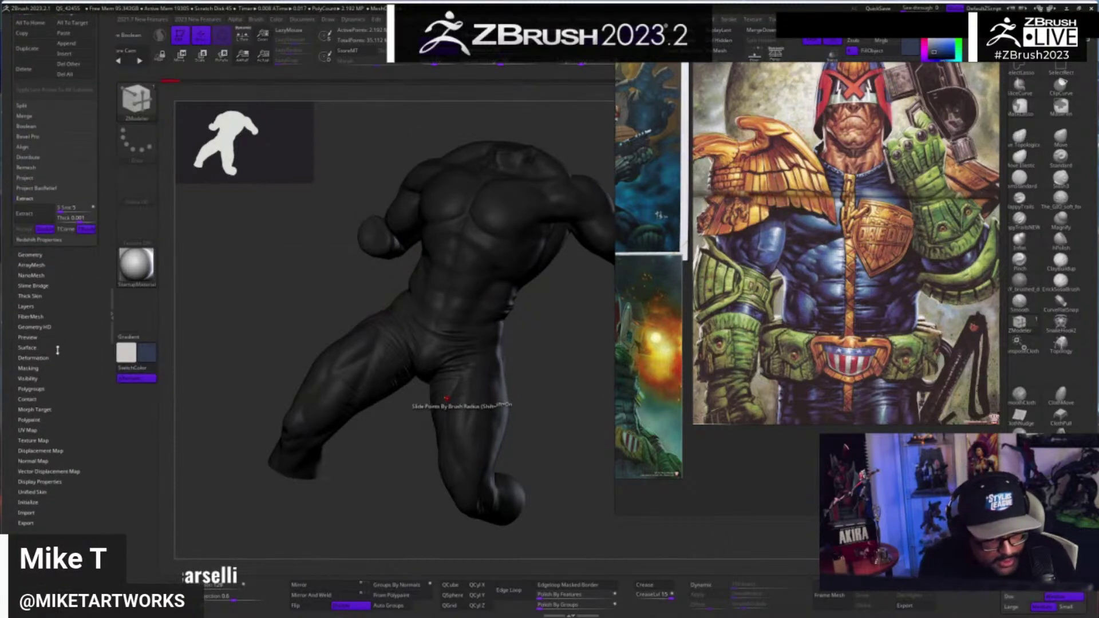
pyautogui.click(29, 315)
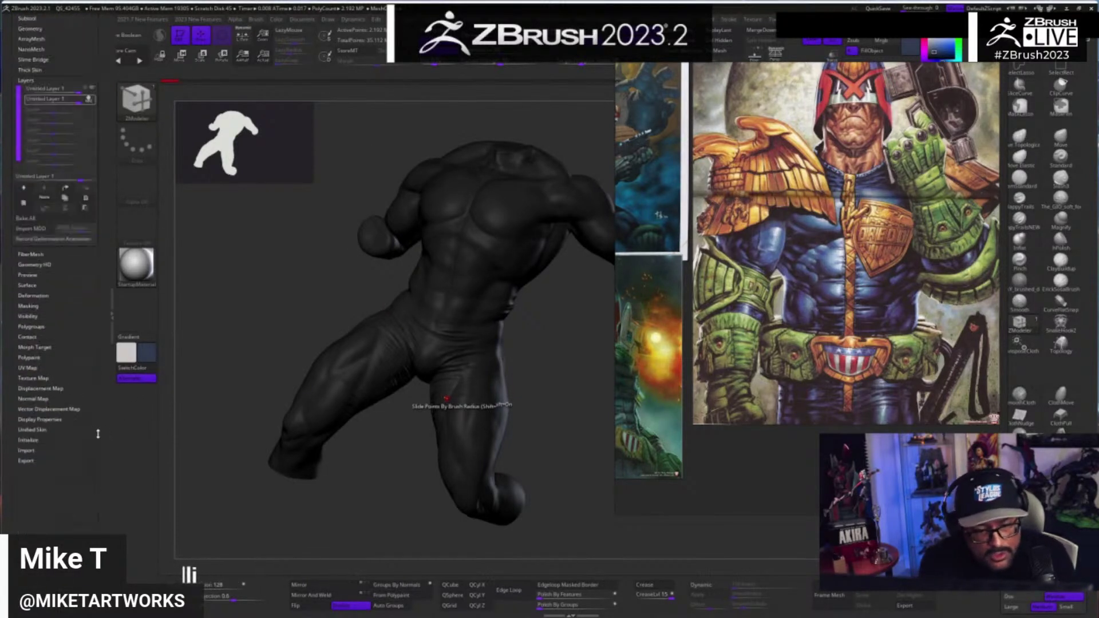
pyautogui.moveTo(102, 435); pyautogui.dragTo(102, 573)
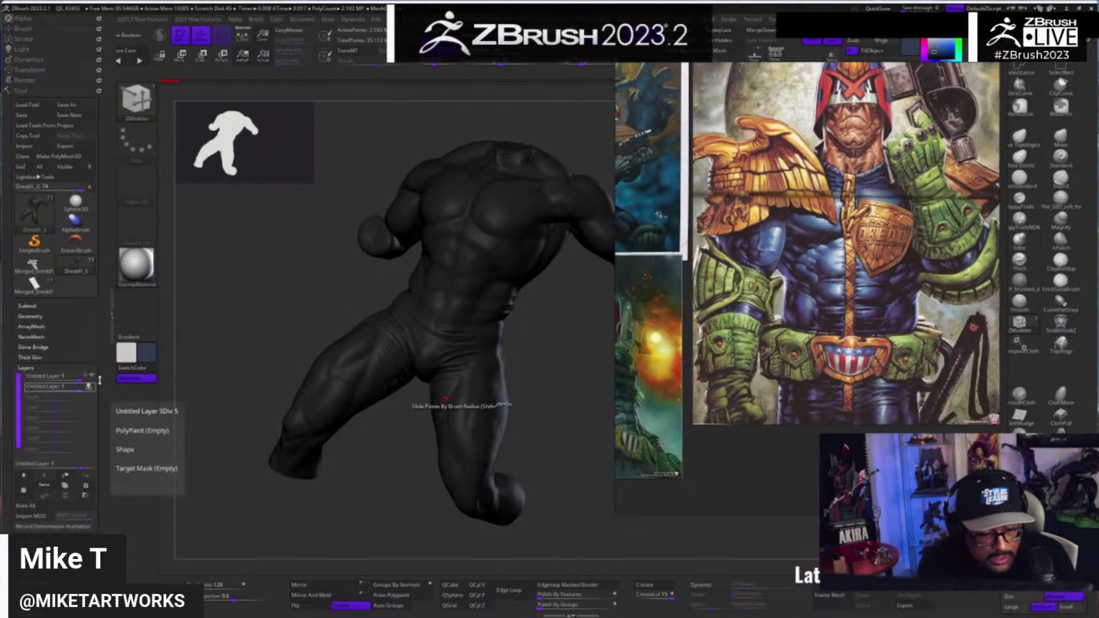
pyautogui.moveTo(90, 389)
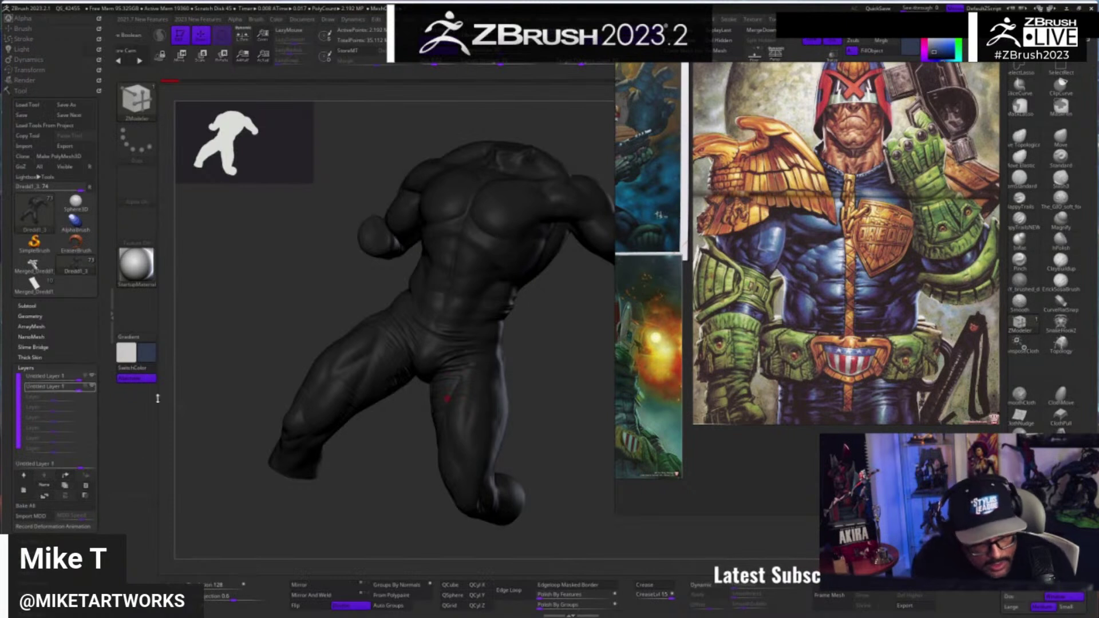
pyautogui.click(93, 389)
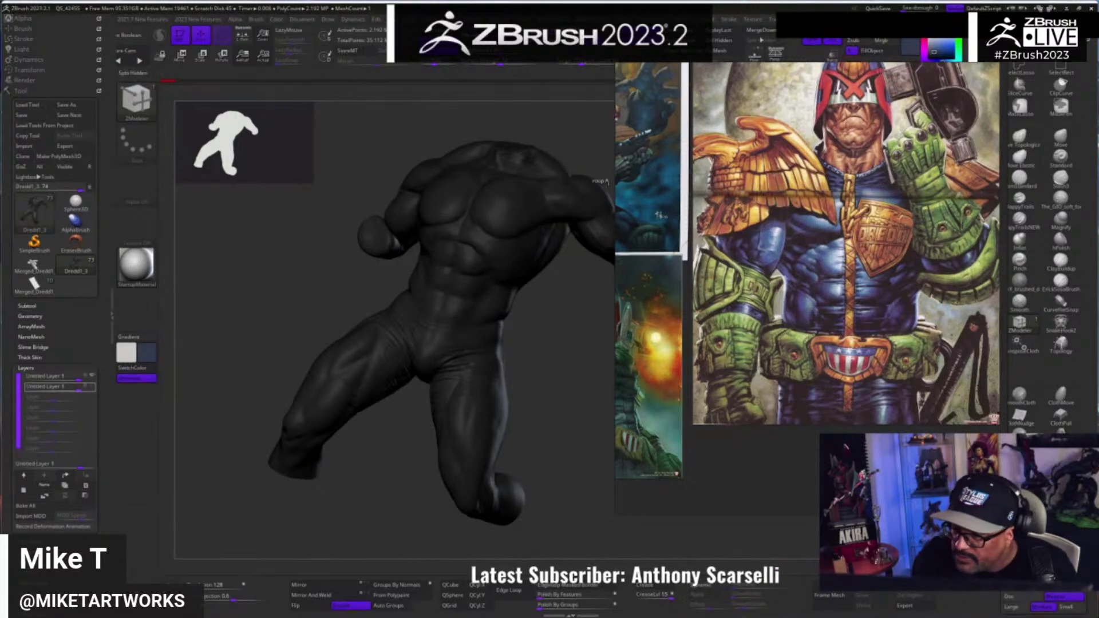
pyautogui.click(834, 42)
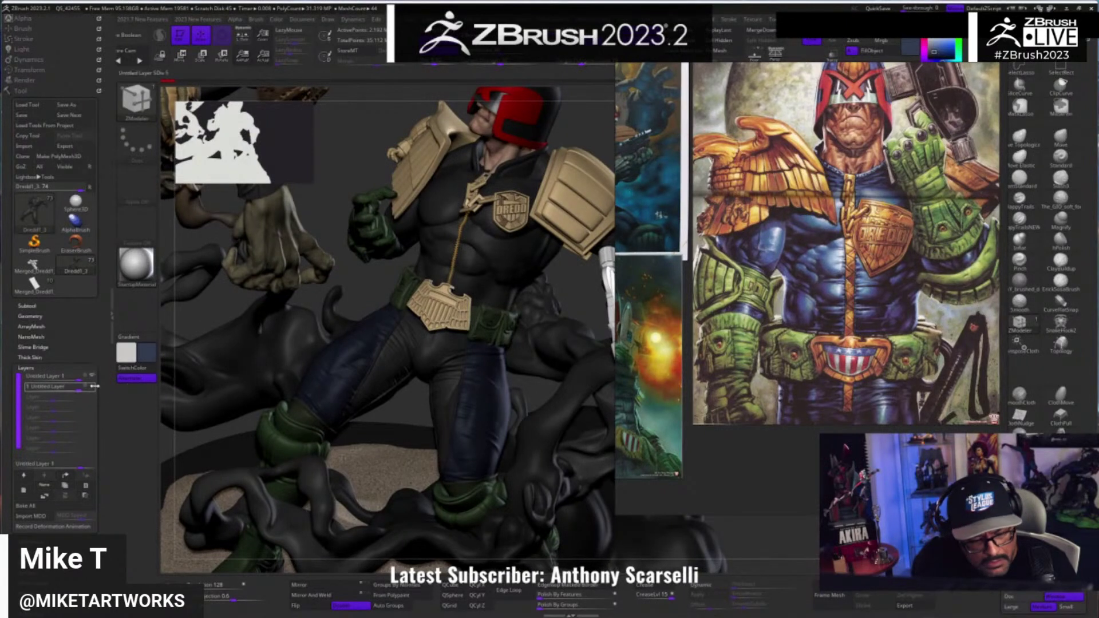
# - Check the two untitled layers on the body mesh and bake them all into it
pyautogui.moveTo(95, 390)
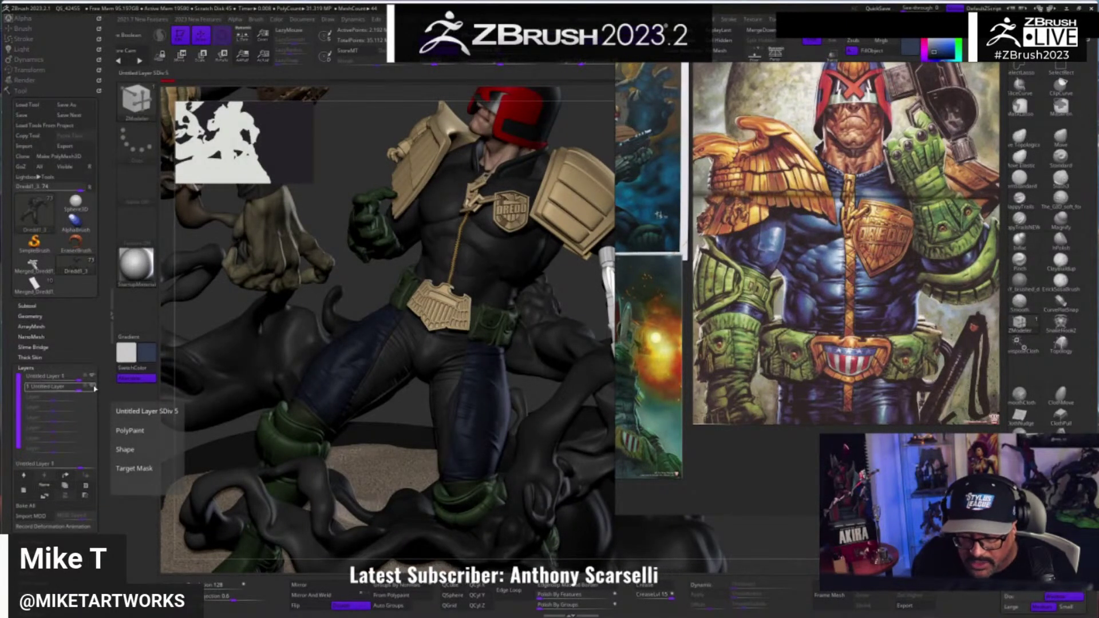
pyautogui.moveTo(95, 390); pyautogui.dragTo(93, 379)
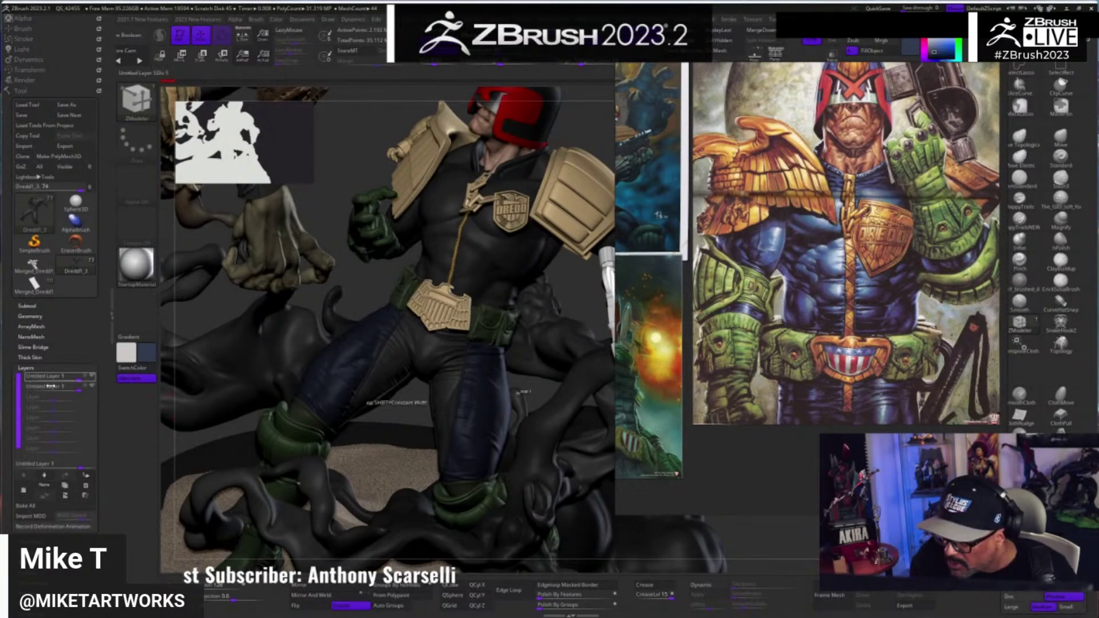
pyautogui.click(92, 387)
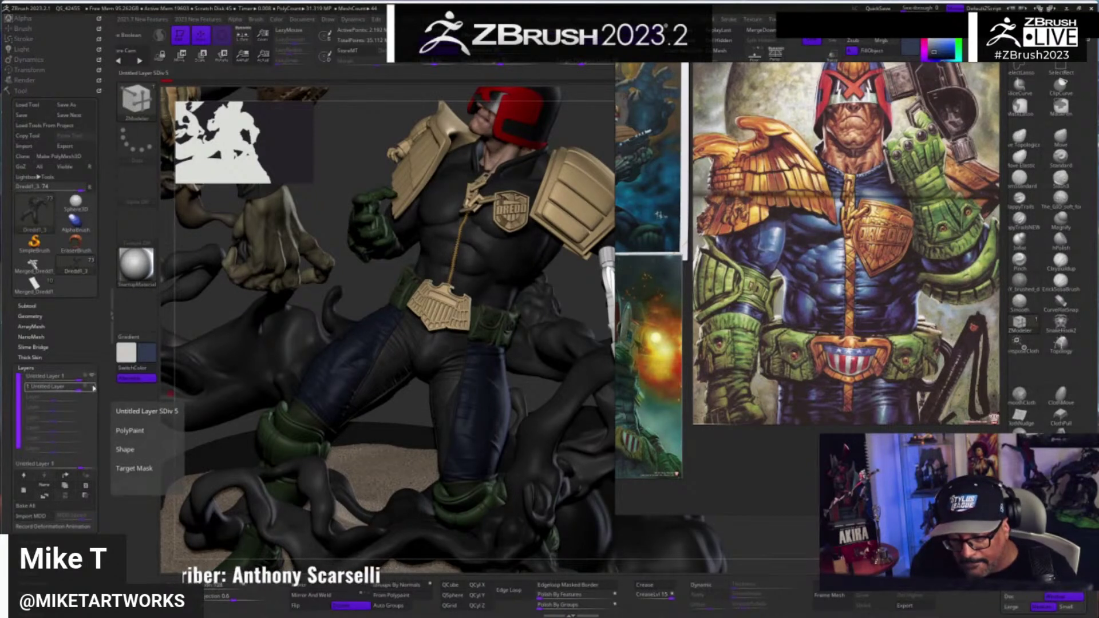
pyautogui.moveTo(787, 514); pyautogui.dragTo(808, 525)
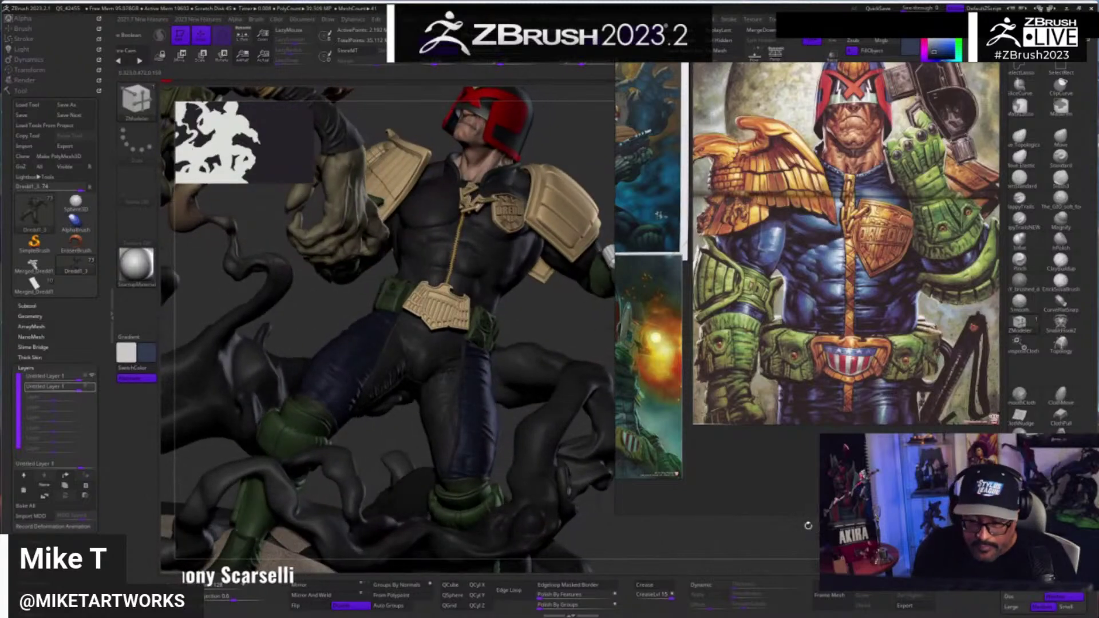
pyautogui.moveTo(91, 390)
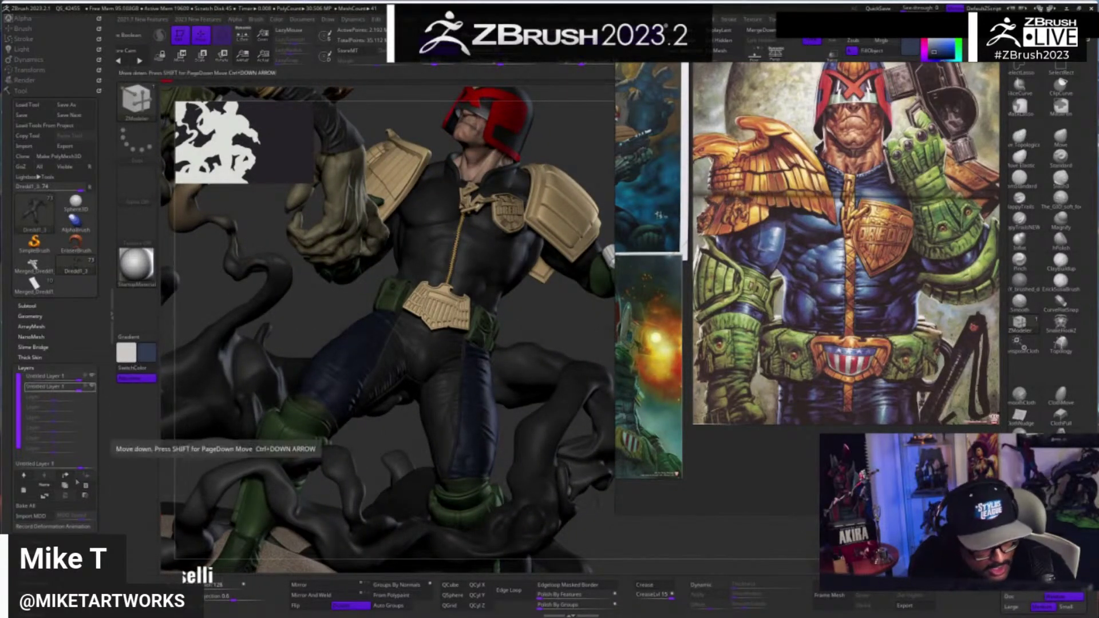
pyautogui.click(47, 507)
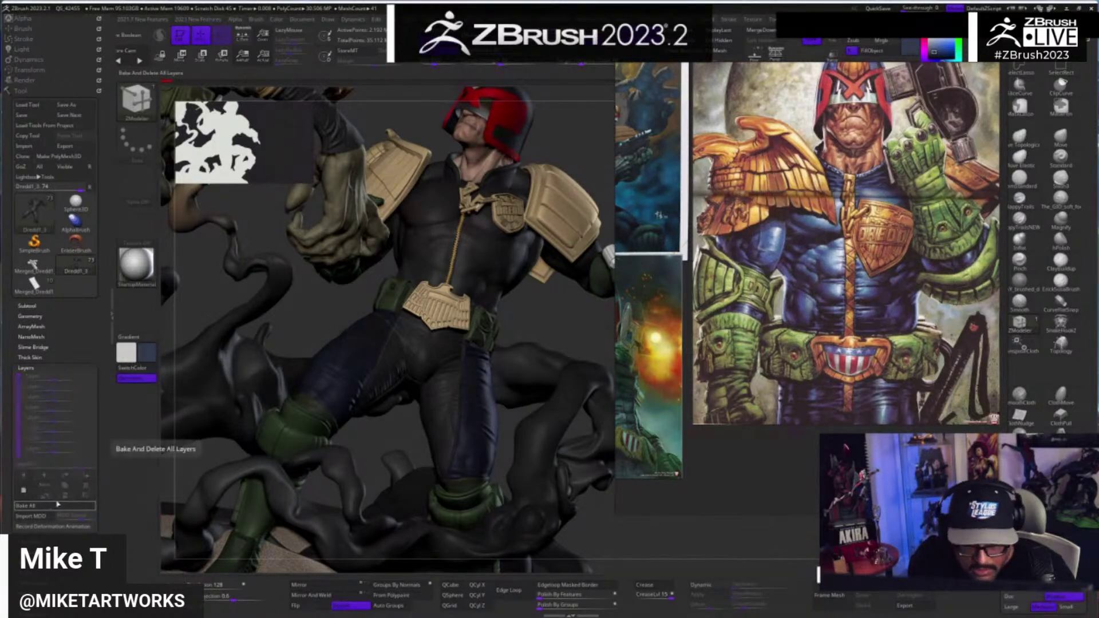
# - Fill the whole body suit object with the current dark blue colour
pyautogui.click(274, 19)
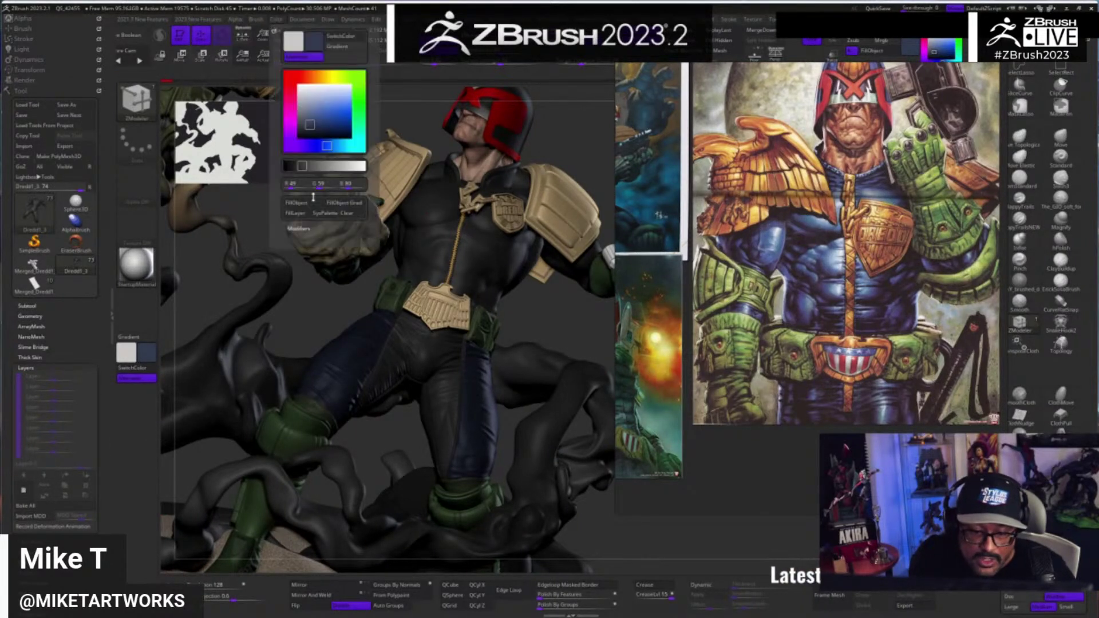
pyautogui.click(317, 210)
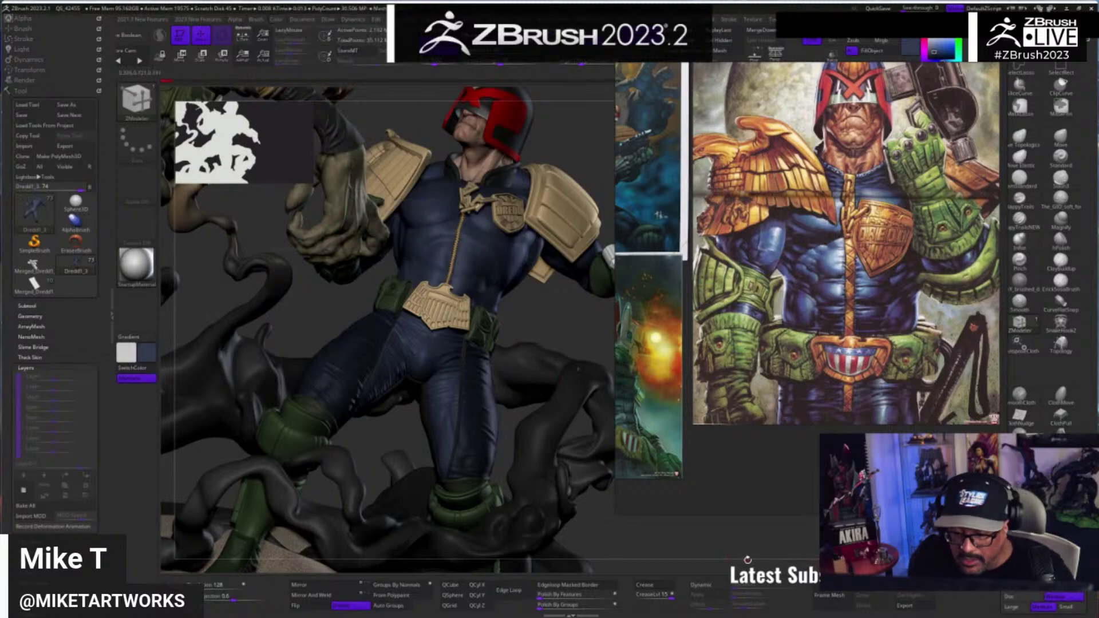
pyautogui.moveTo(748, 560); pyautogui.dragTo(737, 557)
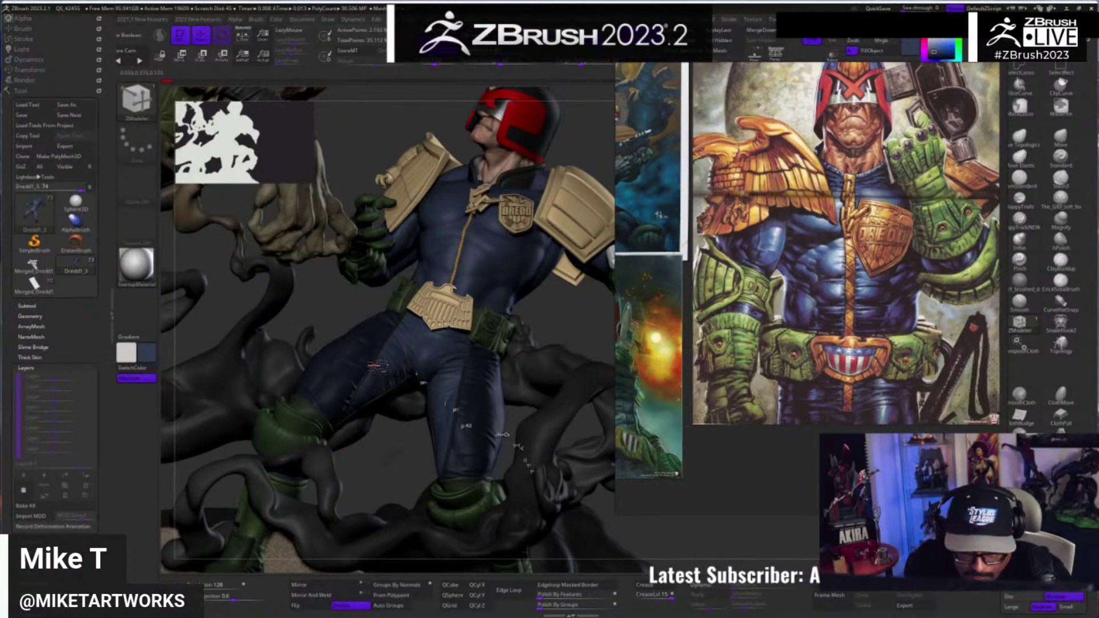
# - Select the suit at the thigh, pick a dark blue colour and refill the suit object with it
pyautogui.keyDown('alt'); pyautogui.click(375, 365); pyautogui.keyUp('alt')
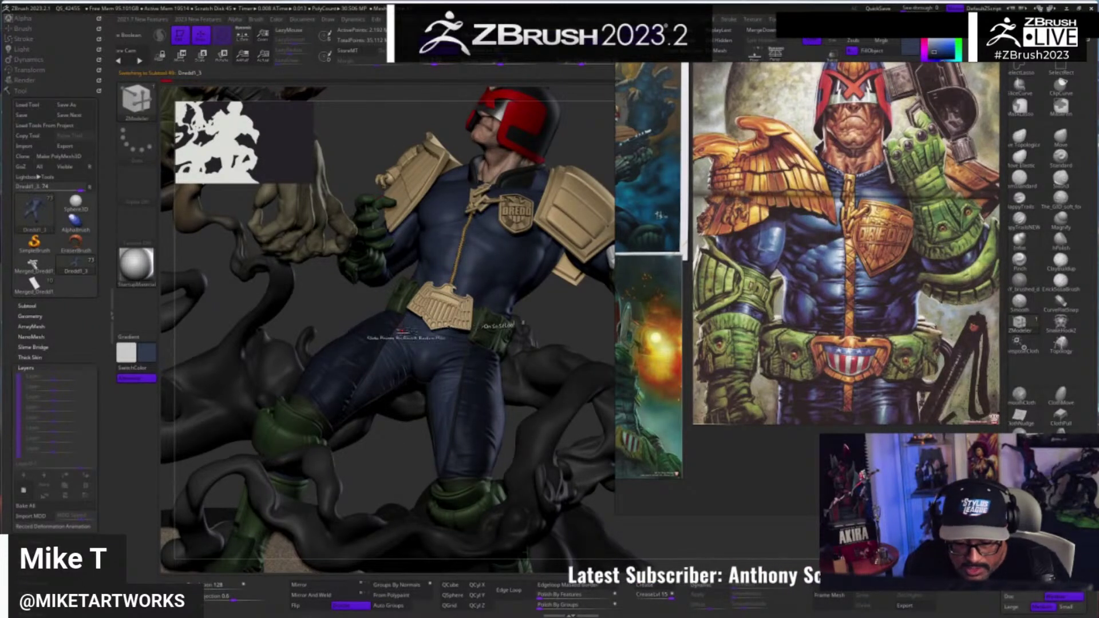
pyautogui.press('space')
pyautogui.press('space')
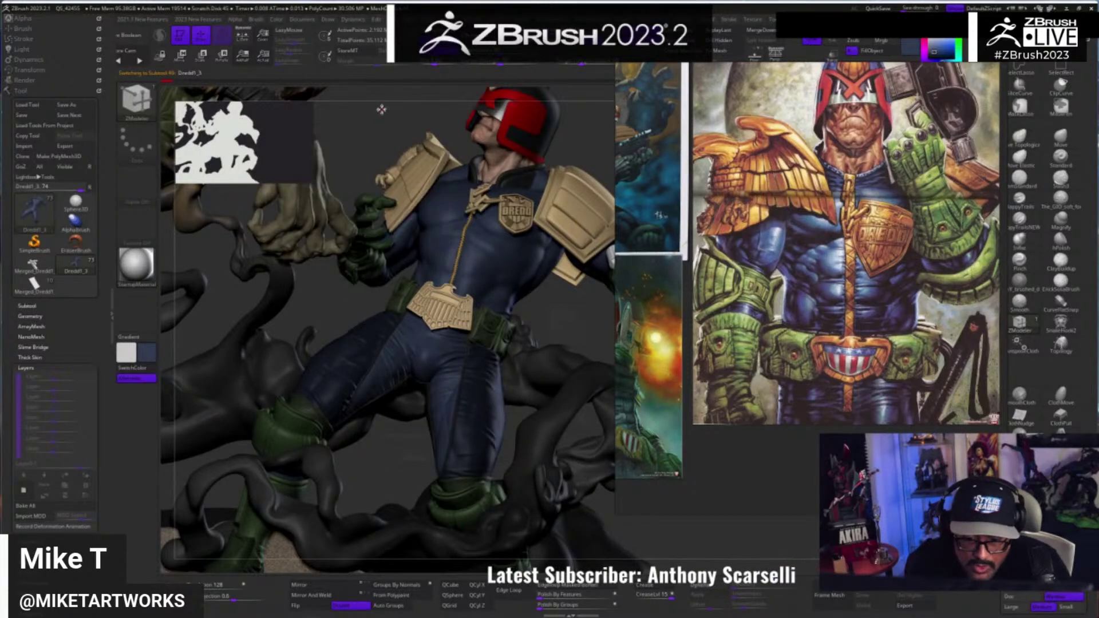
pyautogui.press('space')
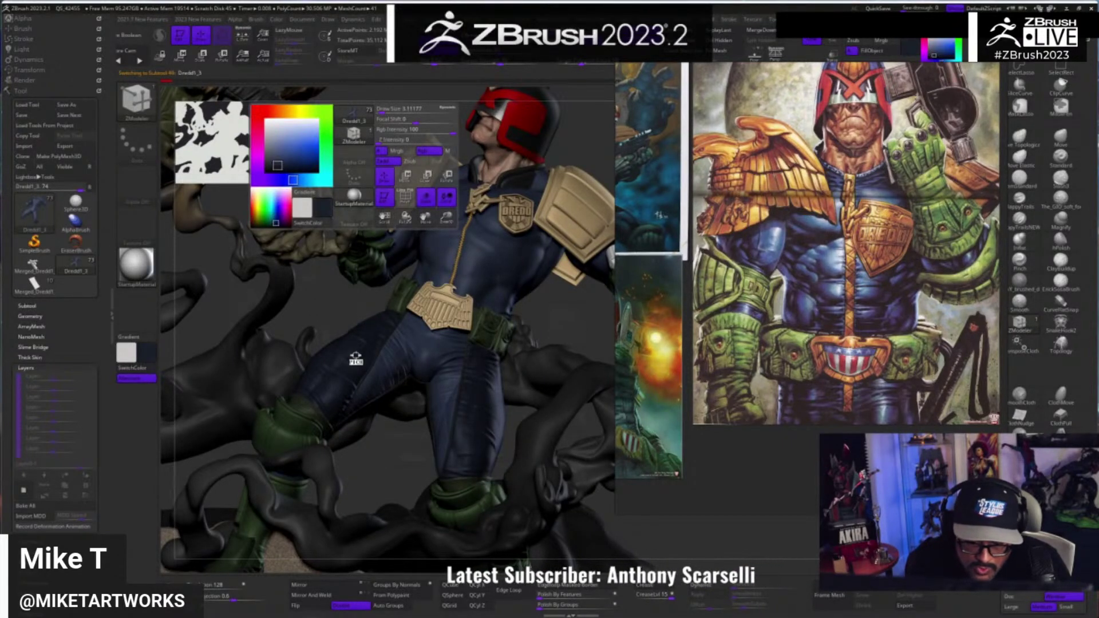
pyautogui.click(279, 164)
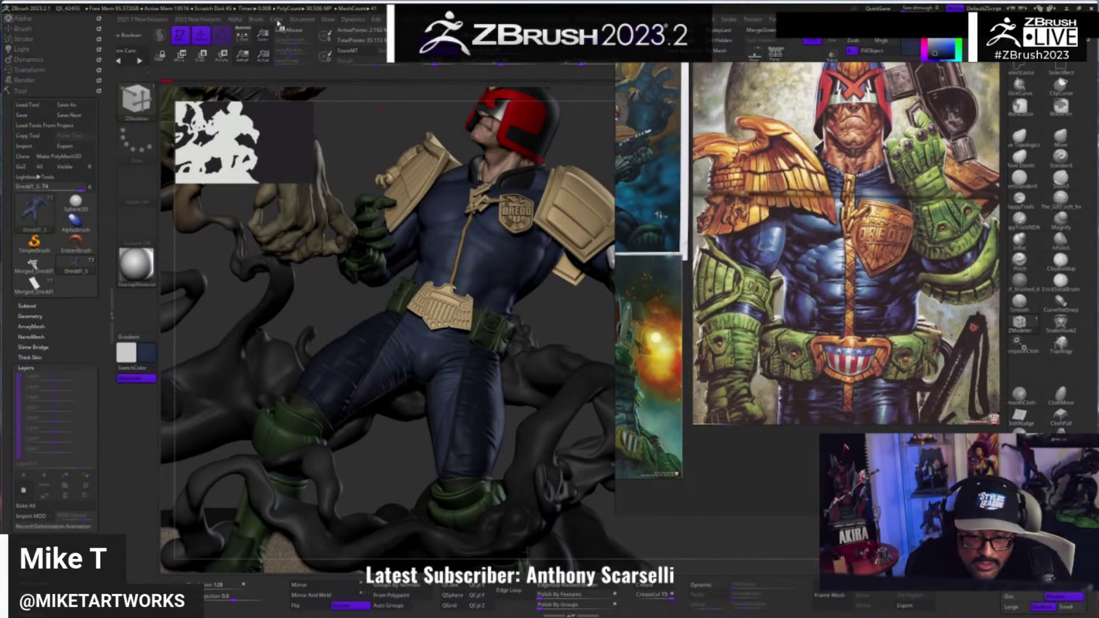
pyautogui.click(276, 19)
pyautogui.click(314, 204)
pyautogui.click(412, 266)
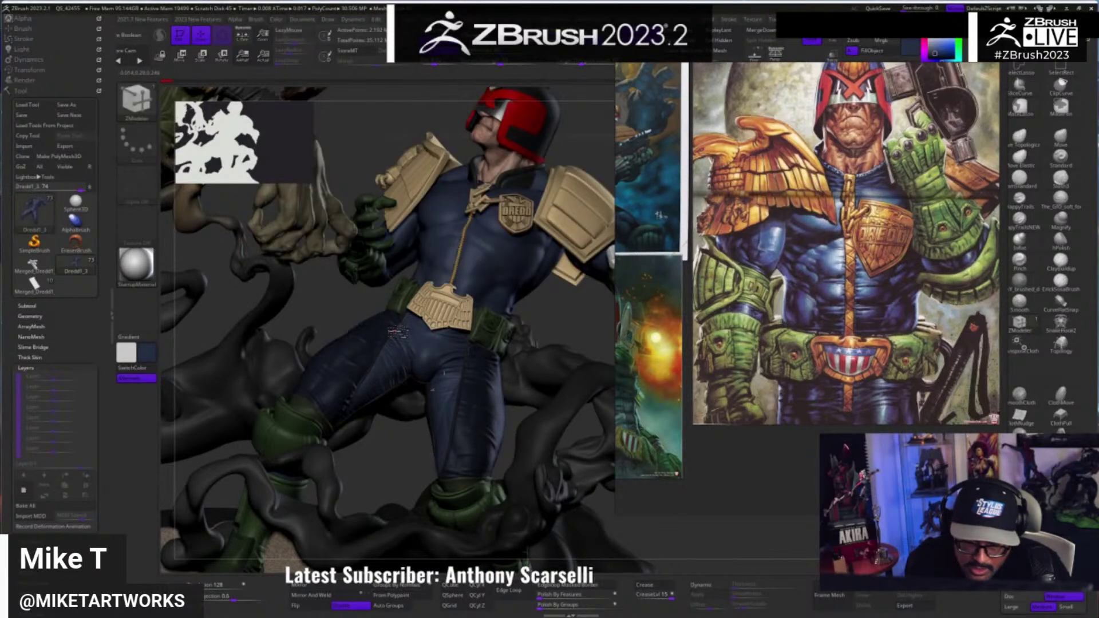
# - Isolate the thin seam strips on the trouser legs, fill them with dark blue and show the full model again
pyautogui.click(837, 40)
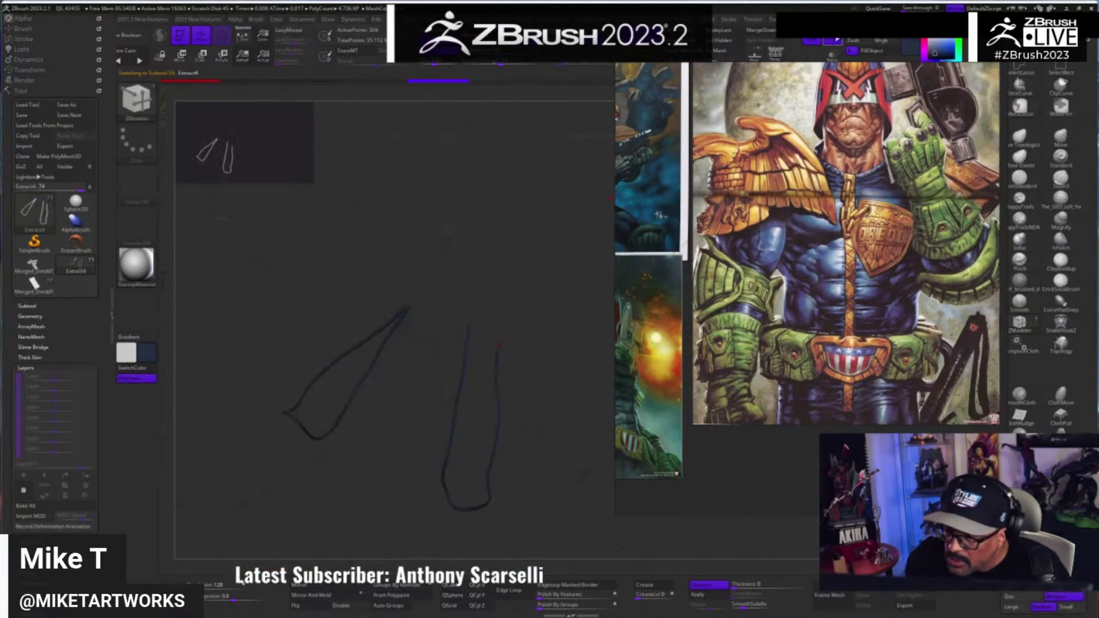
pyautogui.click(278, 19)
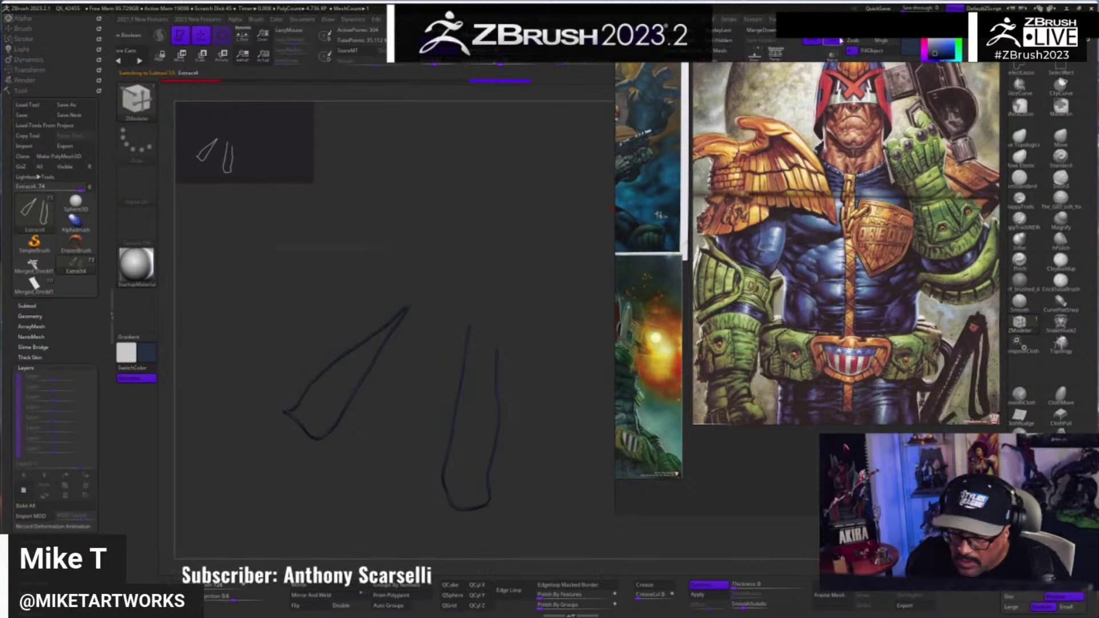
pyautogui.click(840, 40)
# - Select the body suit and examine the blue costume and the whole two-figure statue from several angles
pyautogui.moveTo(704, 528)
pyautogui.mouseDown()
pyautogui.moveTo(701, 549)
pyautogui.moveTo(693, 545)
pyautogui.mouseUp()
pyautogui.moveTo(534, 321); pyautogui.dragTo(541, 341)
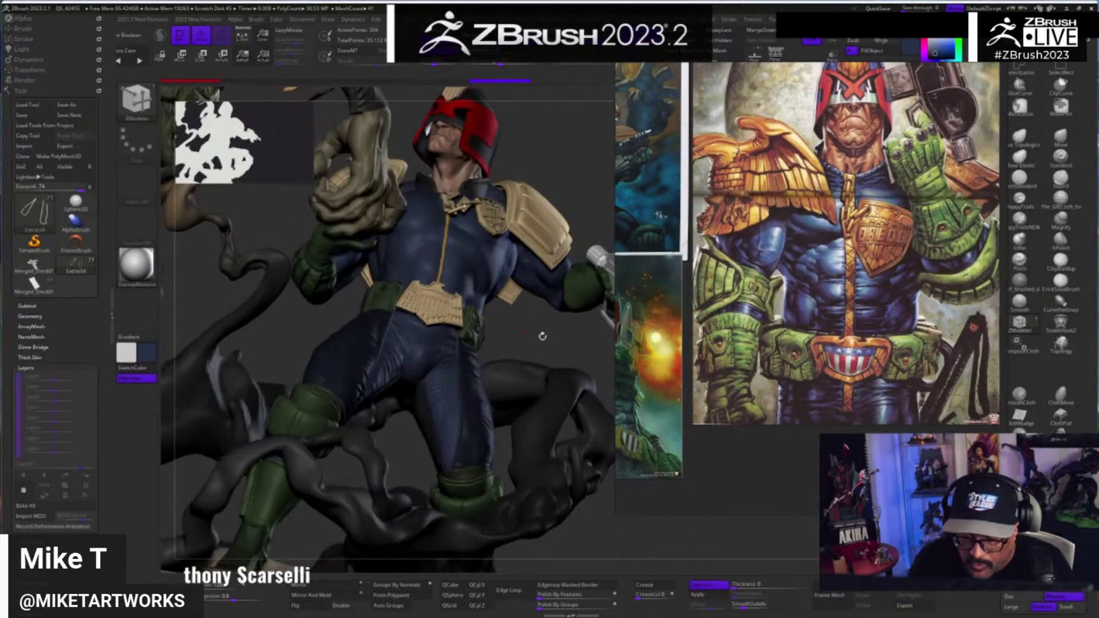
pyautogui.keyDown('alt'); pyautogui.click(462, 266); pyautogui.keyUp('alt')
pyautogui.moveTo(558, 425); pyautogui.dragTo(551, 395)
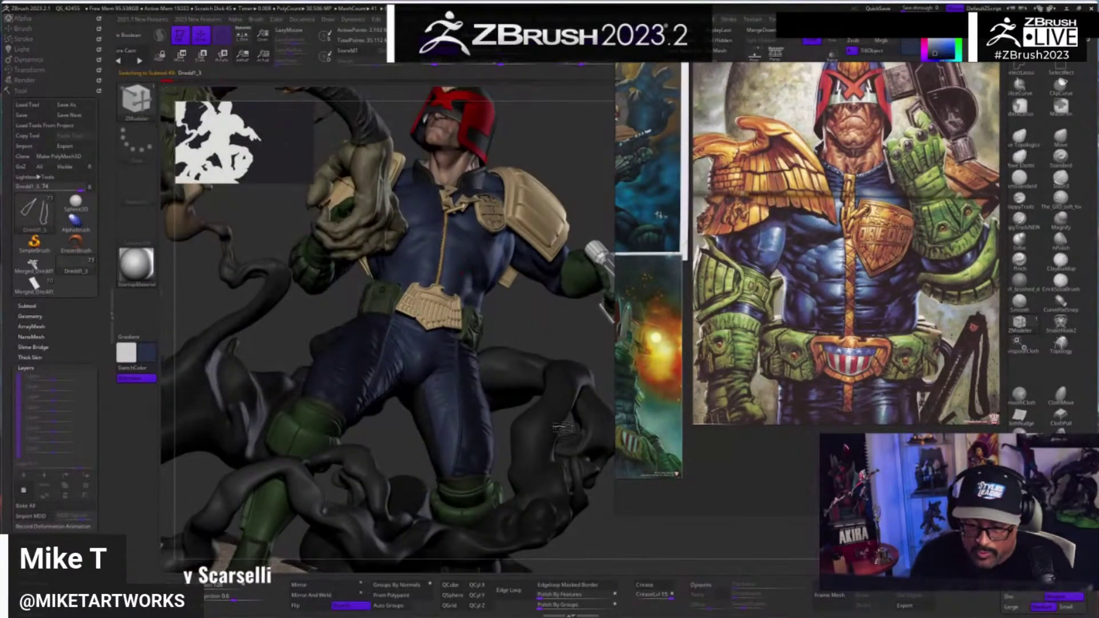
pyautogui.keyDown('alt'); pyautogui.moveTo(550, 315); pyautogui.dragTo(569, 418); pyautogui.keyUp('alt')
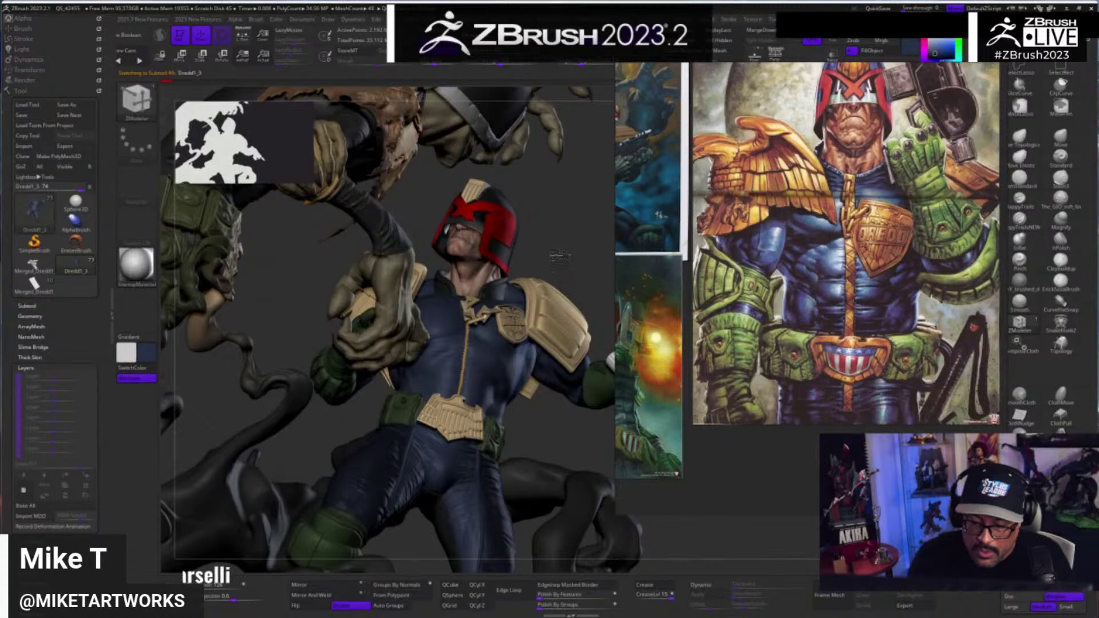
pyautogui.keyDown('alt'); pyautogui.moveTo(560, 258); pyautogui.dragTo(554, 251); pyautogui.keyUp('alt')
pyautogui.keyDown('alt'); pyautogui.moveTo(566, 305); pyautogui.dragTo(458, 260); pyautogui.keyUp('alt')
pyautogui.moveTo(518, 289)
pyautogui.mouseDown()
pyautogui.moveTo(589, 244)
pyautogui.moveTo(597, 307)
pyautogui.mouseUp()
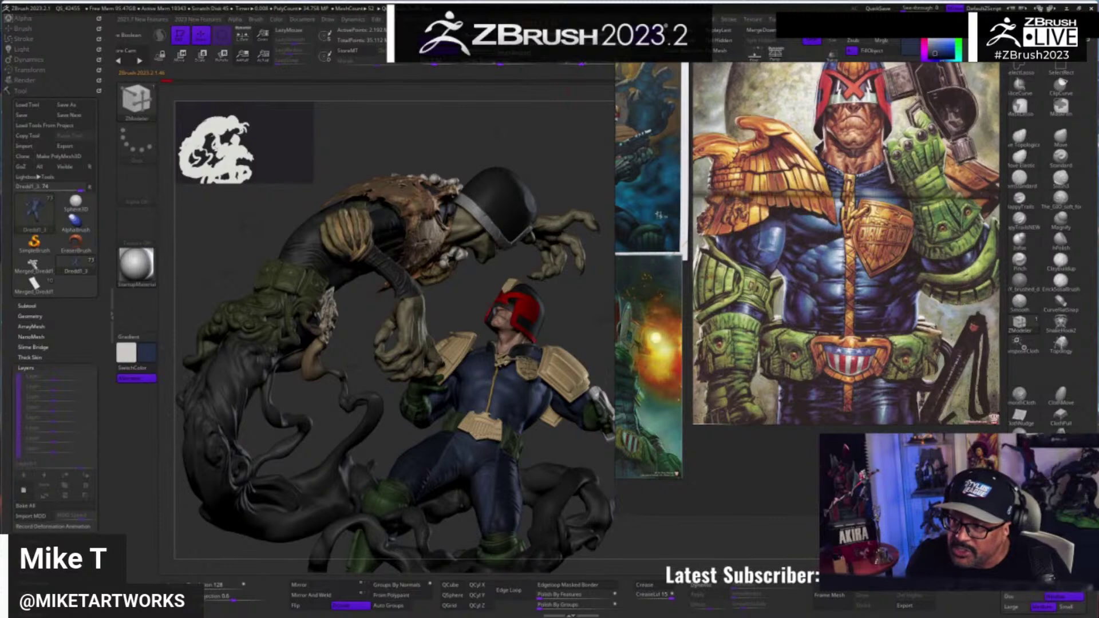
pyautogui.moveTo(721, 520)
pyautogui.mouseDown()
pyautogui.moveTo(712, 511)
pyautogui.moveTo(728, 552)
pyautogui.moveTo(713, 547)
pyautogui.moveTo(727, 548)
pyautogui.mouseUp()
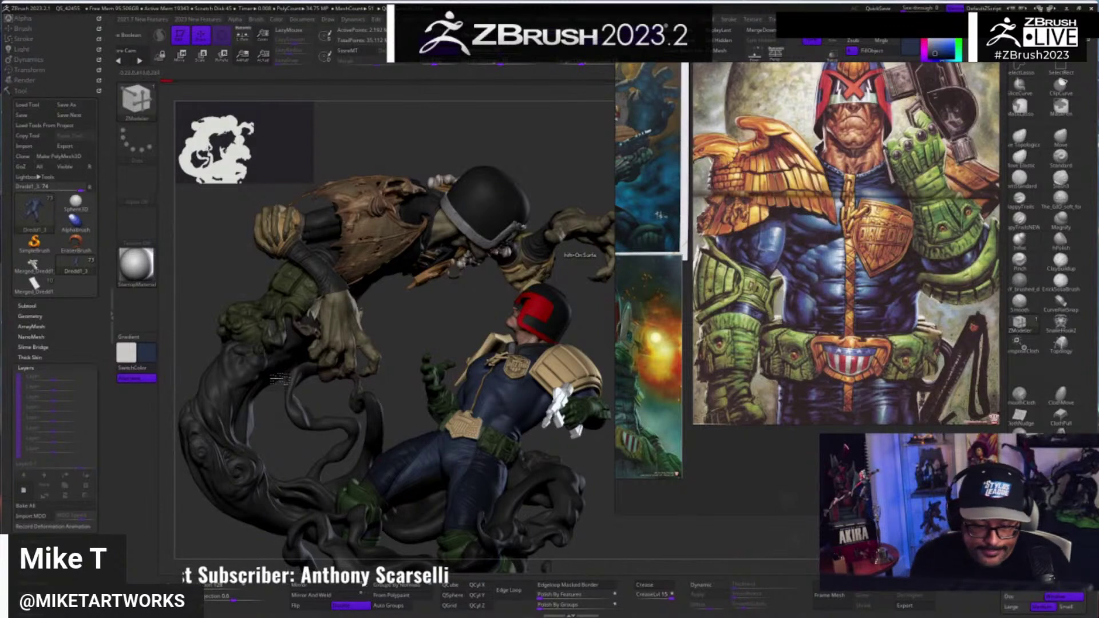
# - Hide the subtool folder holding the Dredd figure and make the WorkingSmoke1 subtool active
pyautogui.click(26, 89)
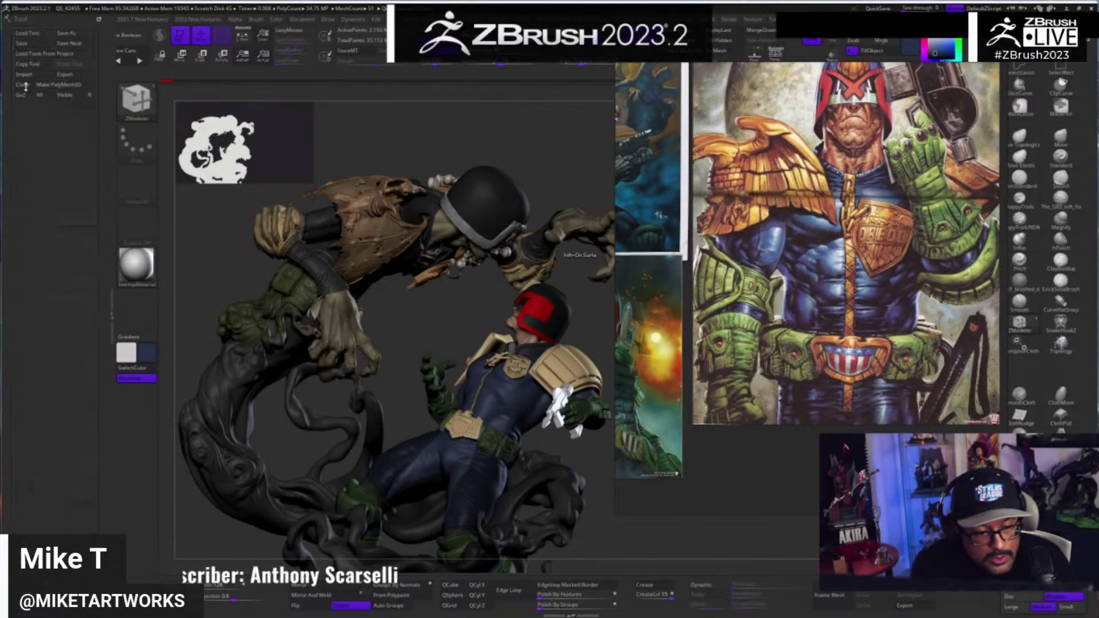
pyautogui.click(23, 21)
pyautogui.click(37, 232)
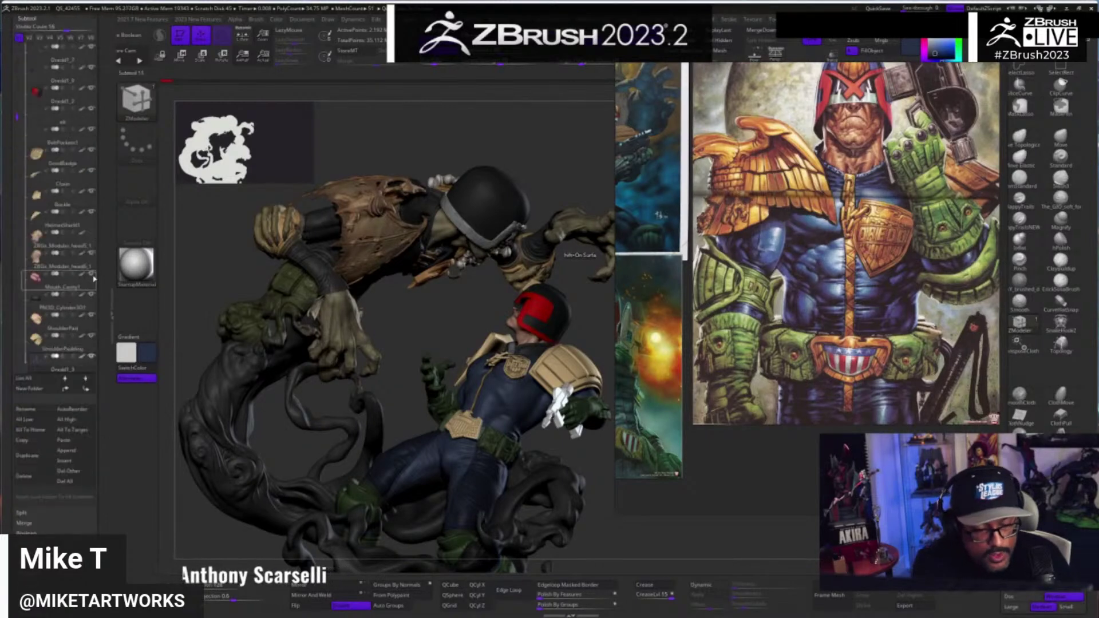
pyautogui.moveTo(102, 327); pyautogui.dragTo(105, 510)
pyautogui.scroll(5, 35, 381)
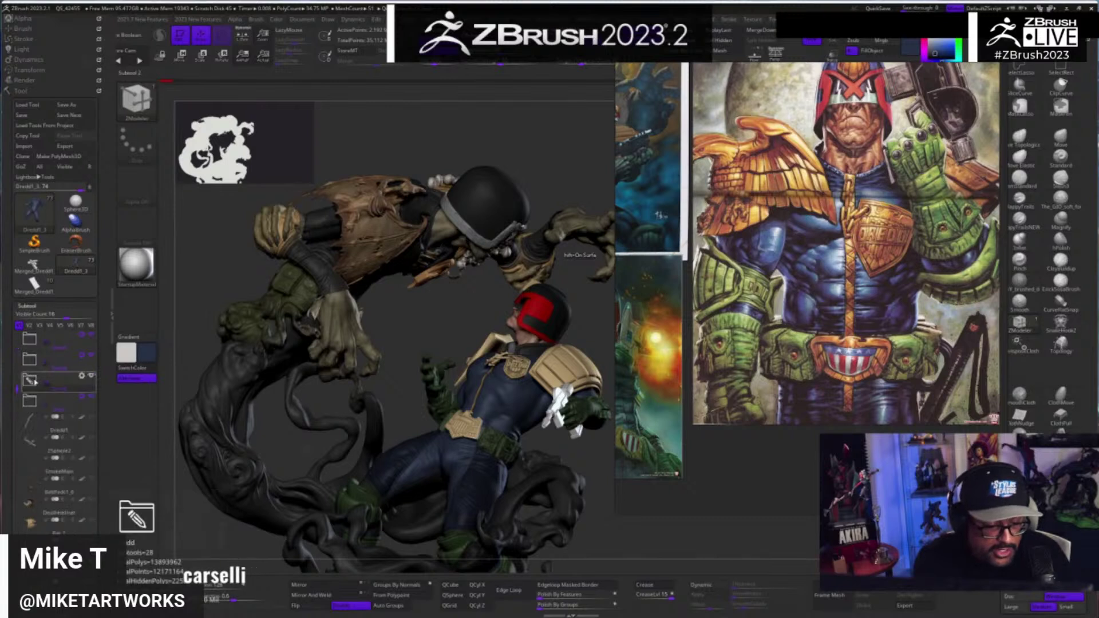
pyautogui.click(91, 376)
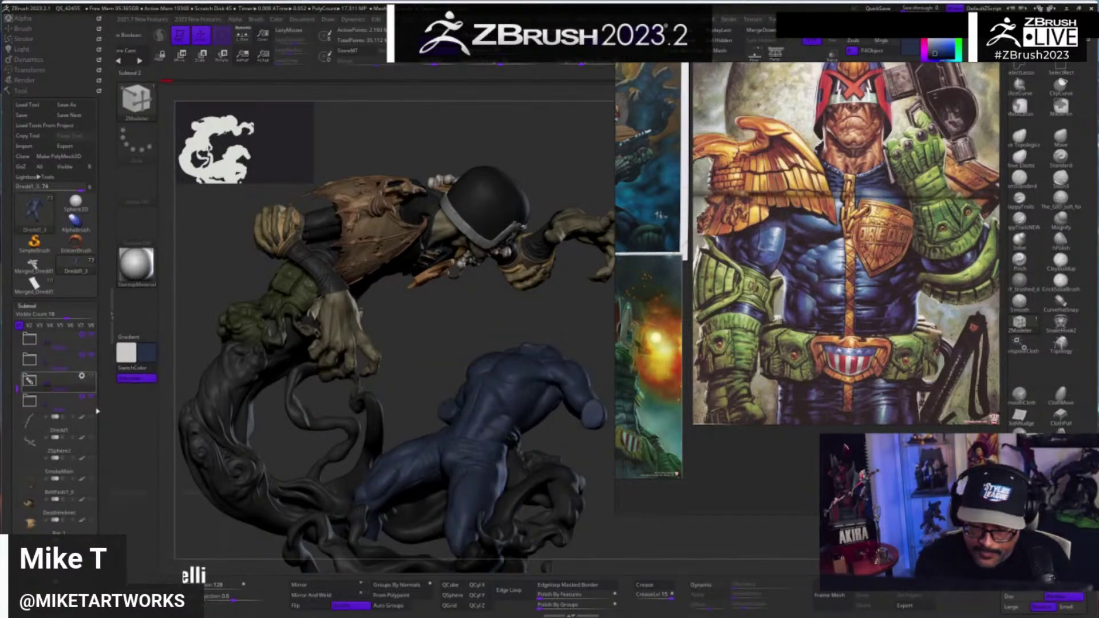
pyautogui.keyDown('alt'); pyautogui.moveTo(638, 539); pyautogui.dragTo(643, 505); pyautogui.keyUp('alt')
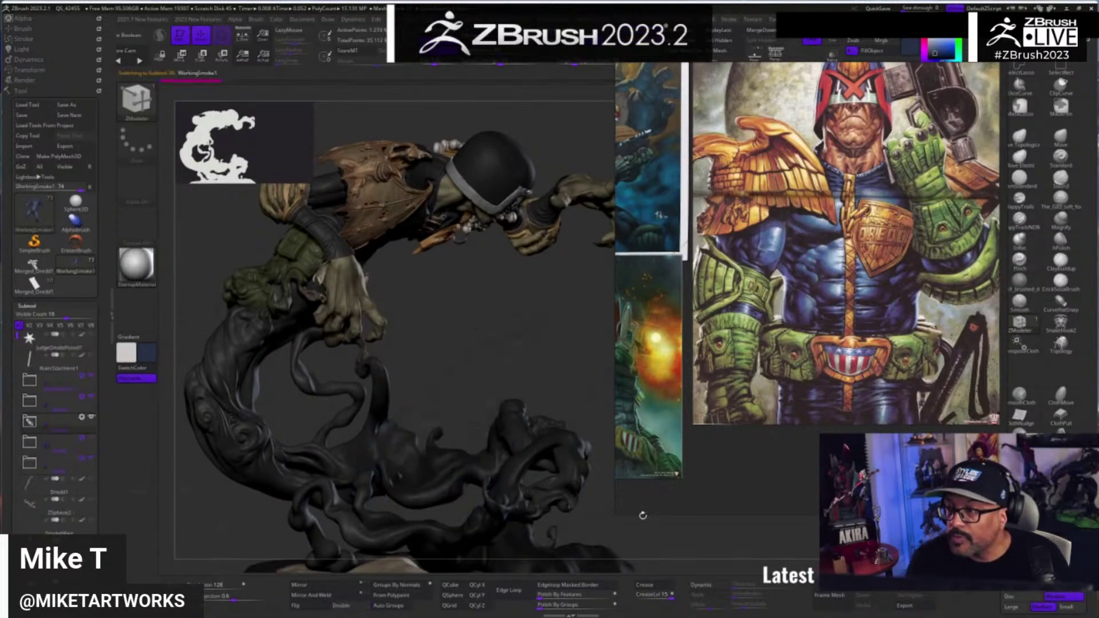
pyautogui.moveTo(557, 359); pyautogui.dragTo(604, 270)
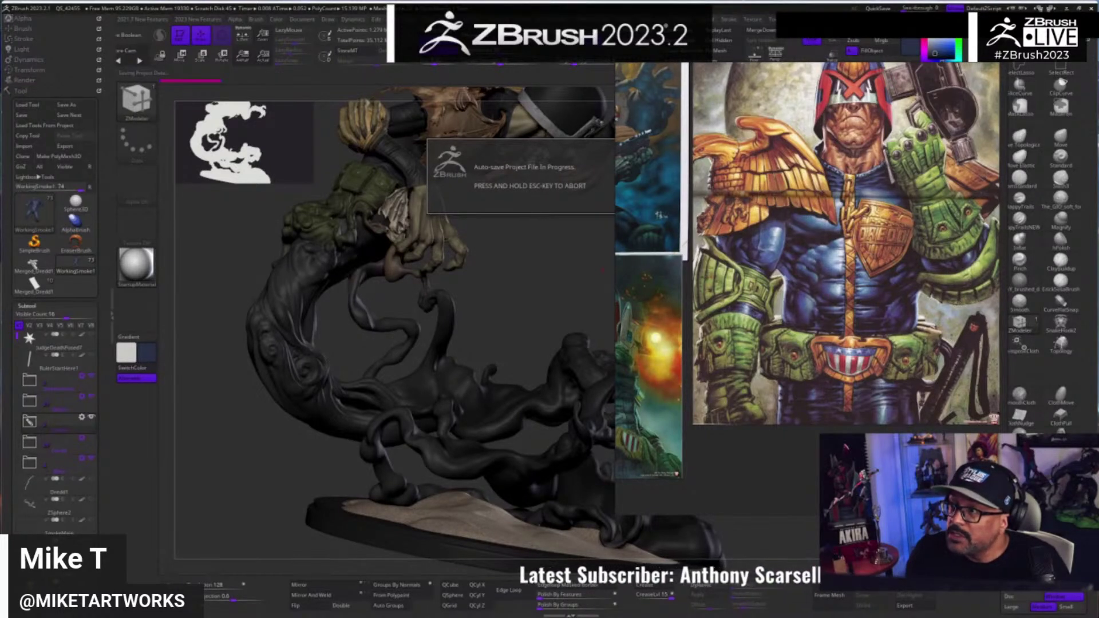
# - Switch to the web browser and search for images of smoke
pyautogui.moveTo(415, 118); pyautogui.dragTo(410, 76)
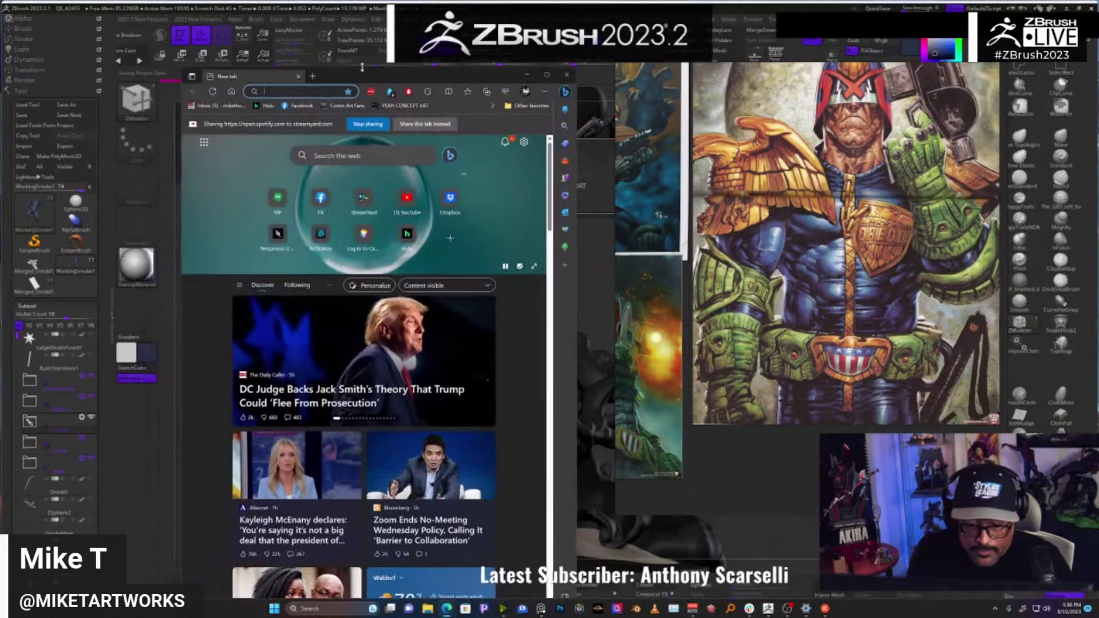
pyautogui.write('smoke')
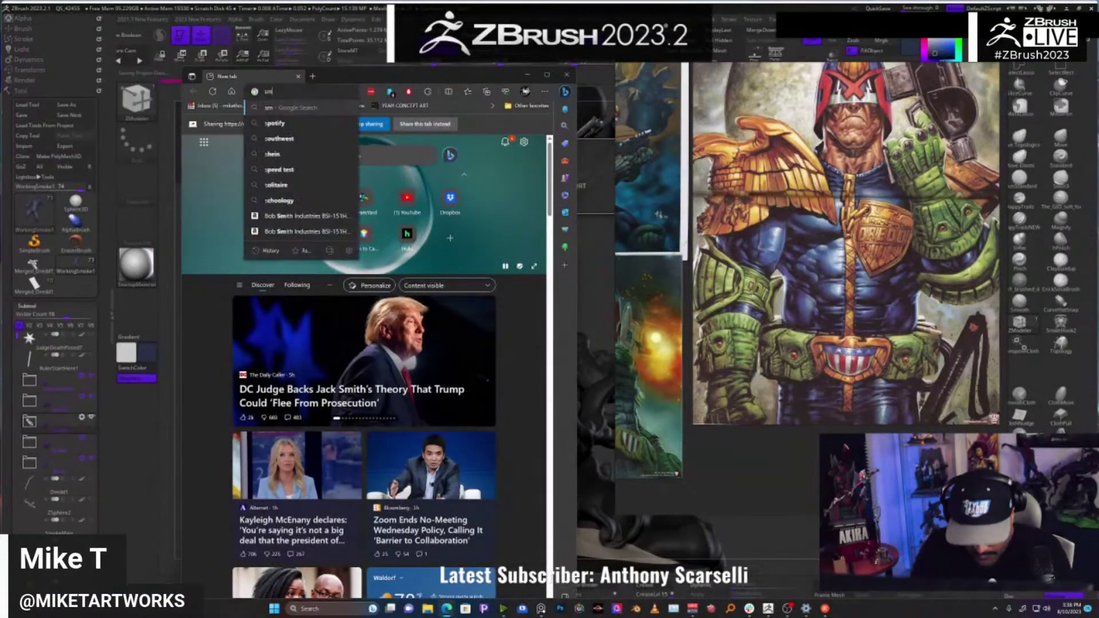
pyautogui.press('Return')
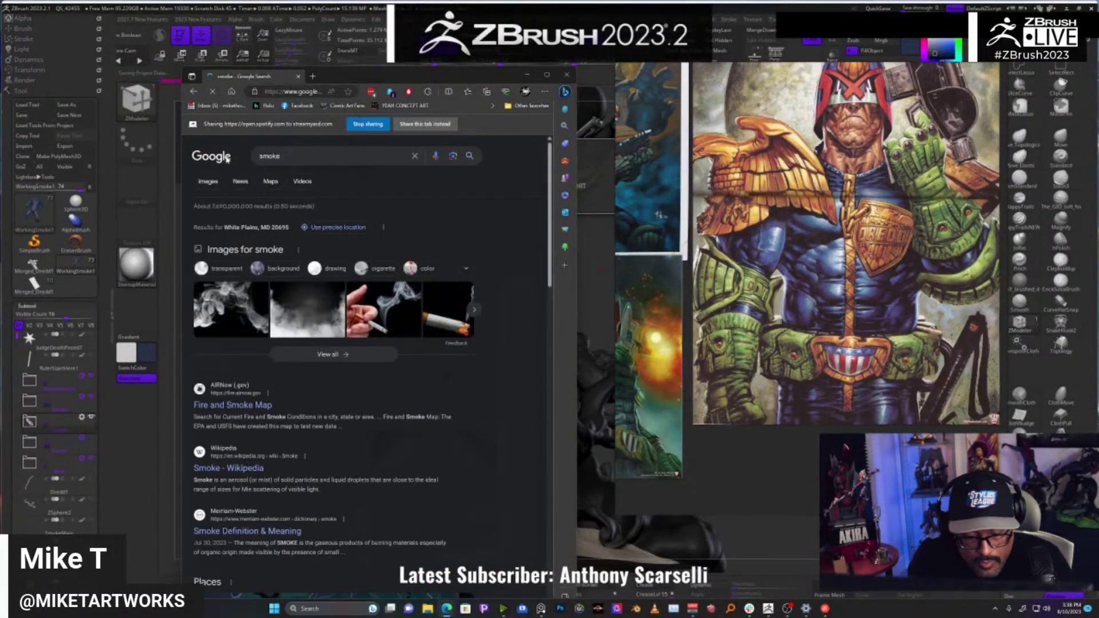
pyautogui.click(213, 182)
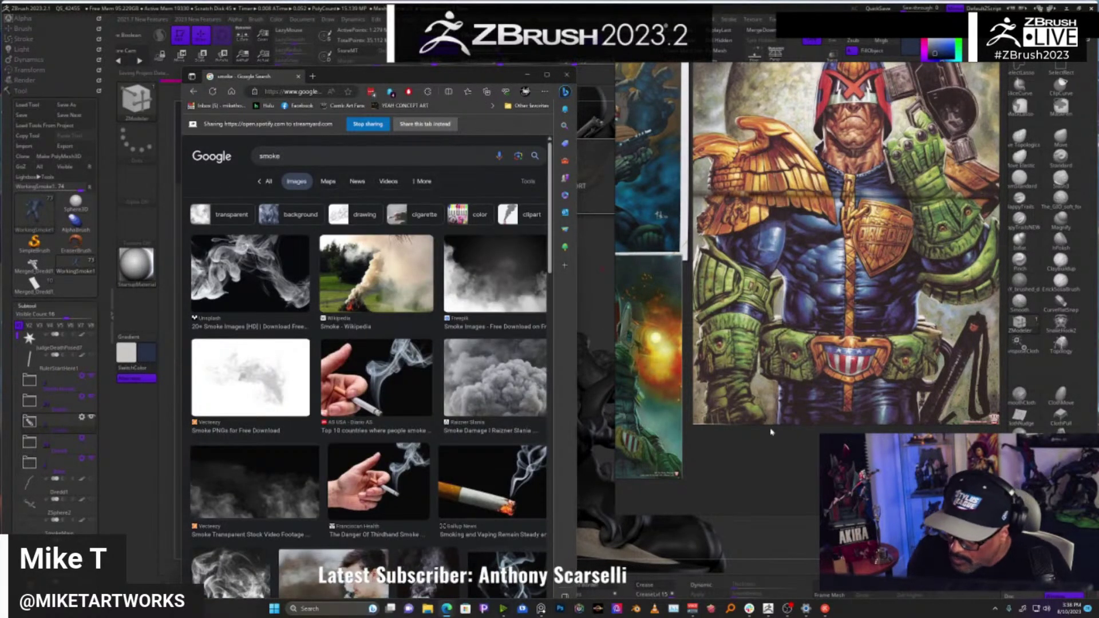
# - Look through the smoke images and enlarge the beige wildfire smoke and the dense grey billowing smoke pictures
pyautogui.scroll(-10, 544, 366)
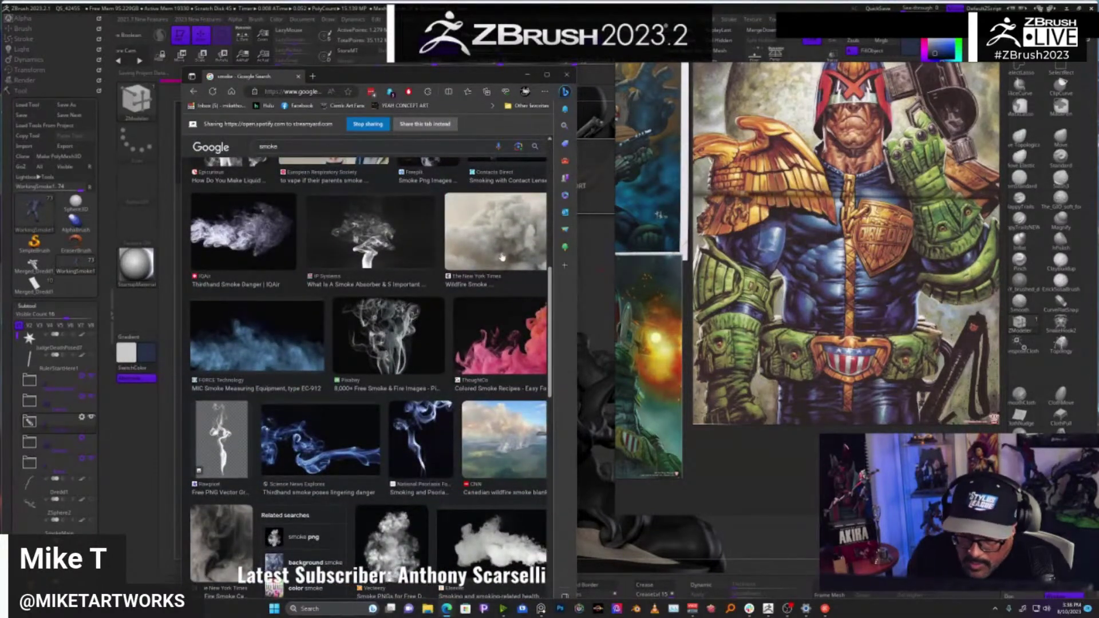
pyautogui.click(502, 257)
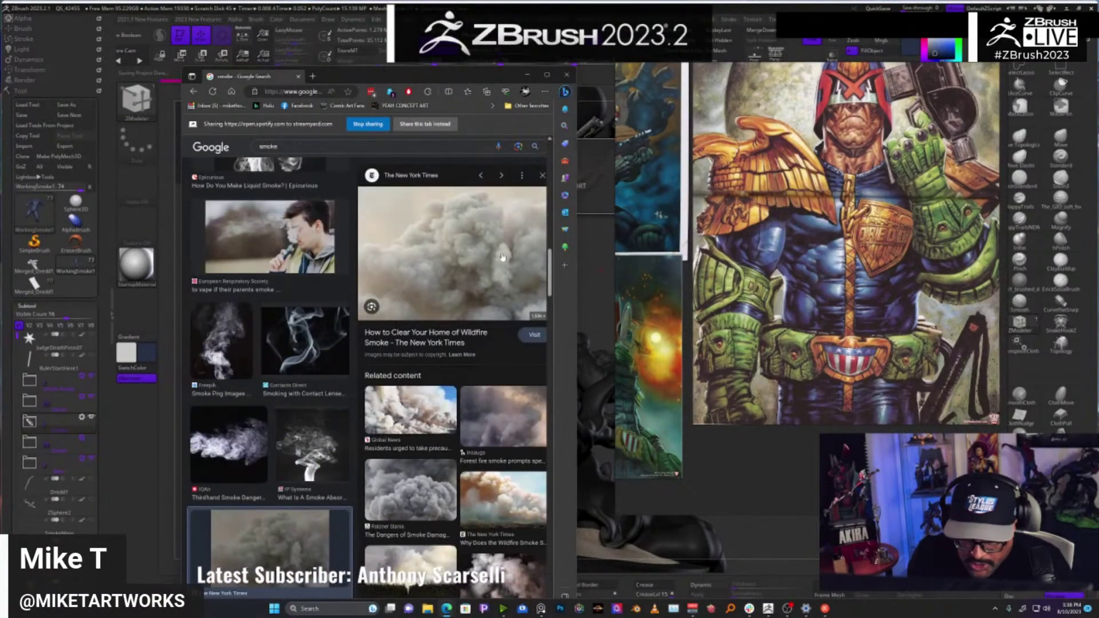
pyautogui.click(409, 512)
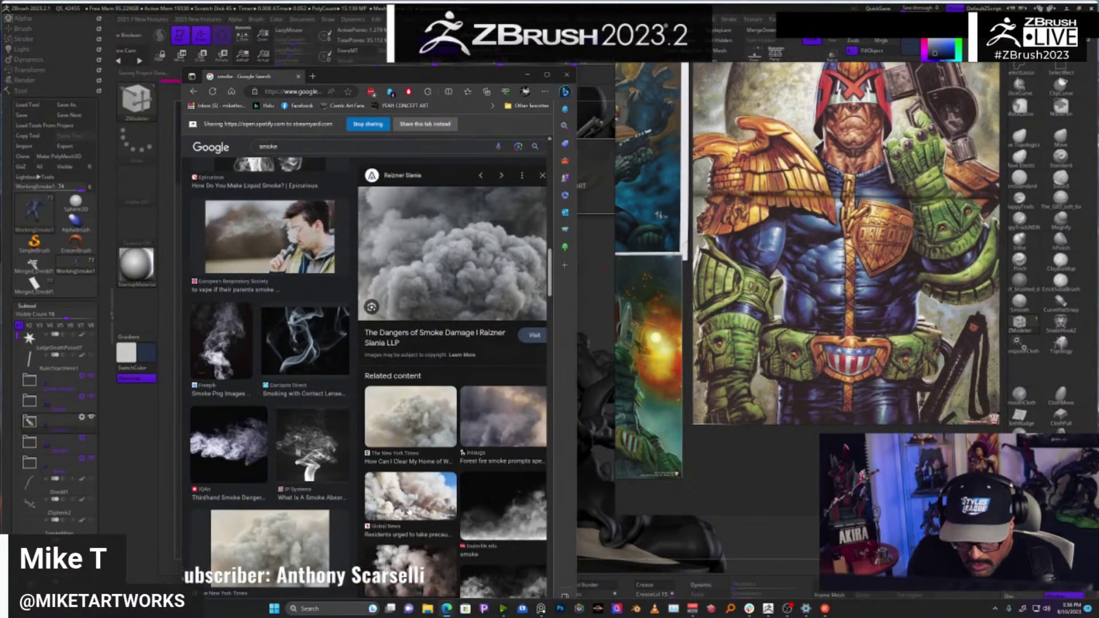
pyautogui.scroll(-3, 424, 491)
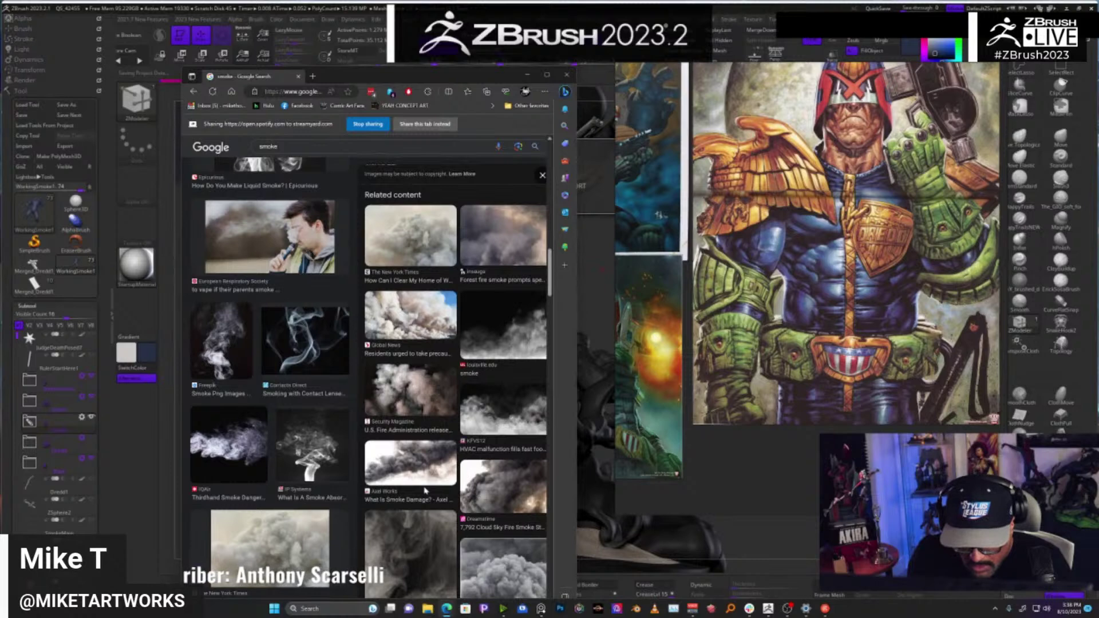
pyautogui.scroll(3, 425, 491)
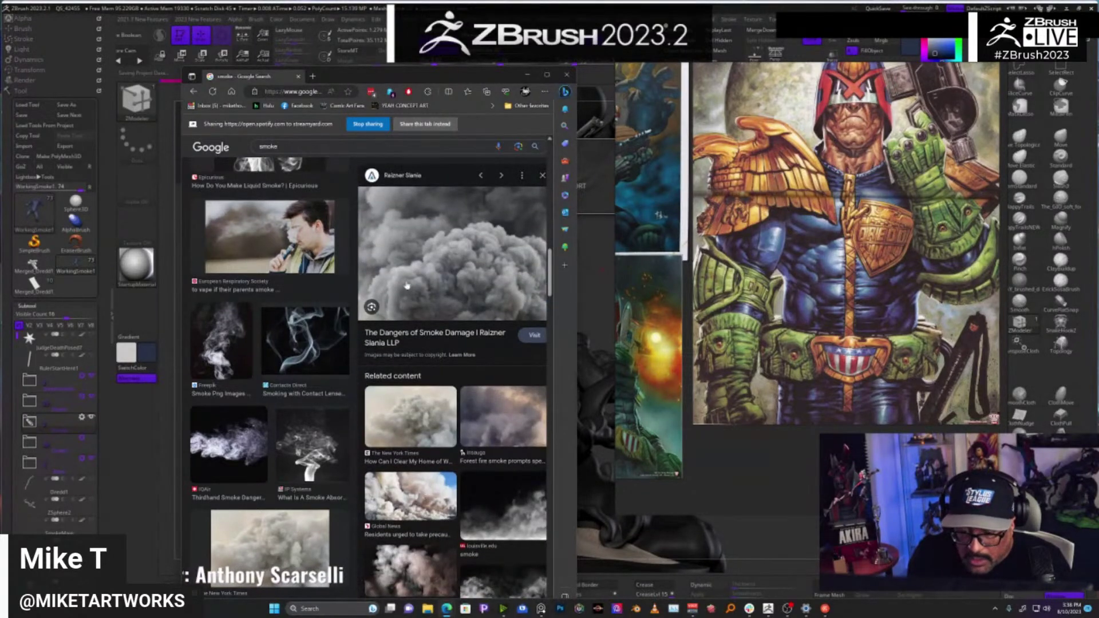
# - Search the images for black smoke and open the picture of dark smoke billowing over water
pyautogui.click(297, 147)
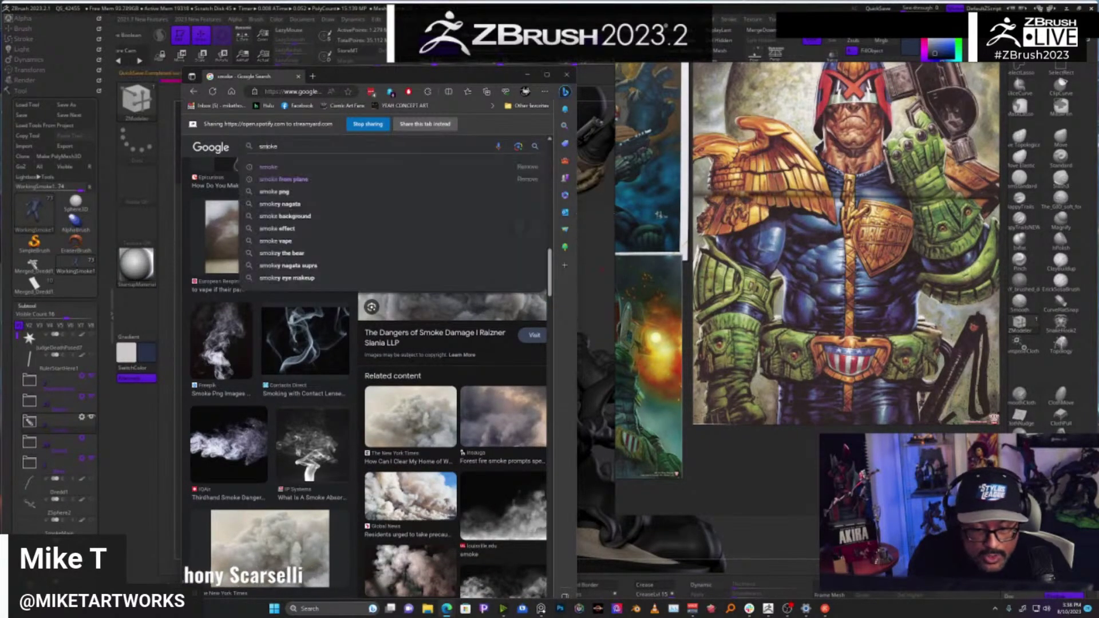
pyautogui.press('Home')
pyautogui.write('black')
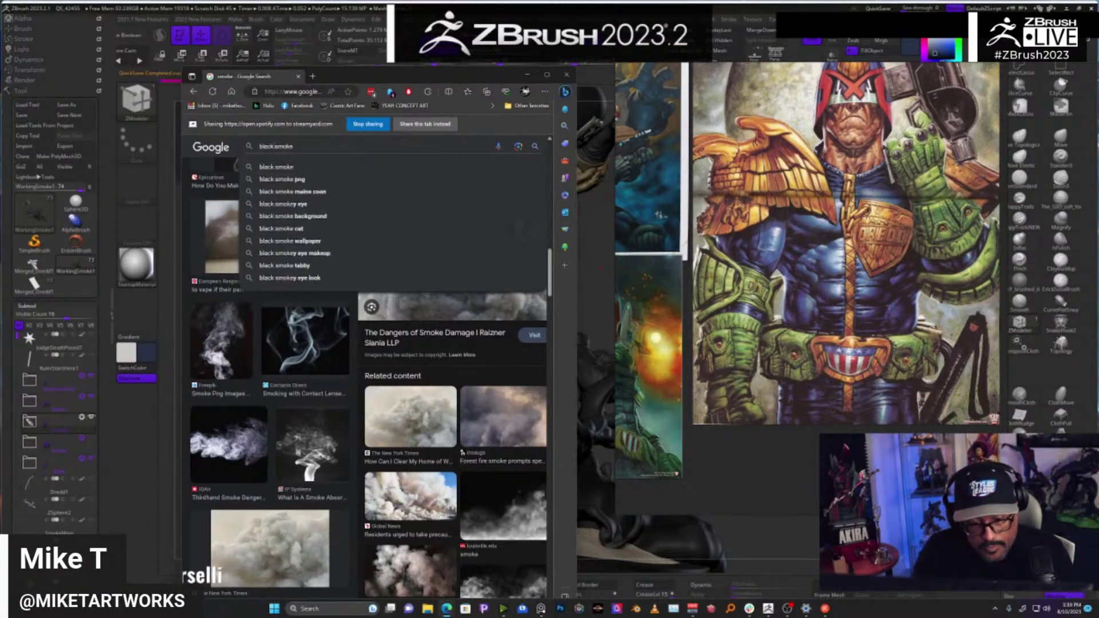
pyautogui.press('Return')
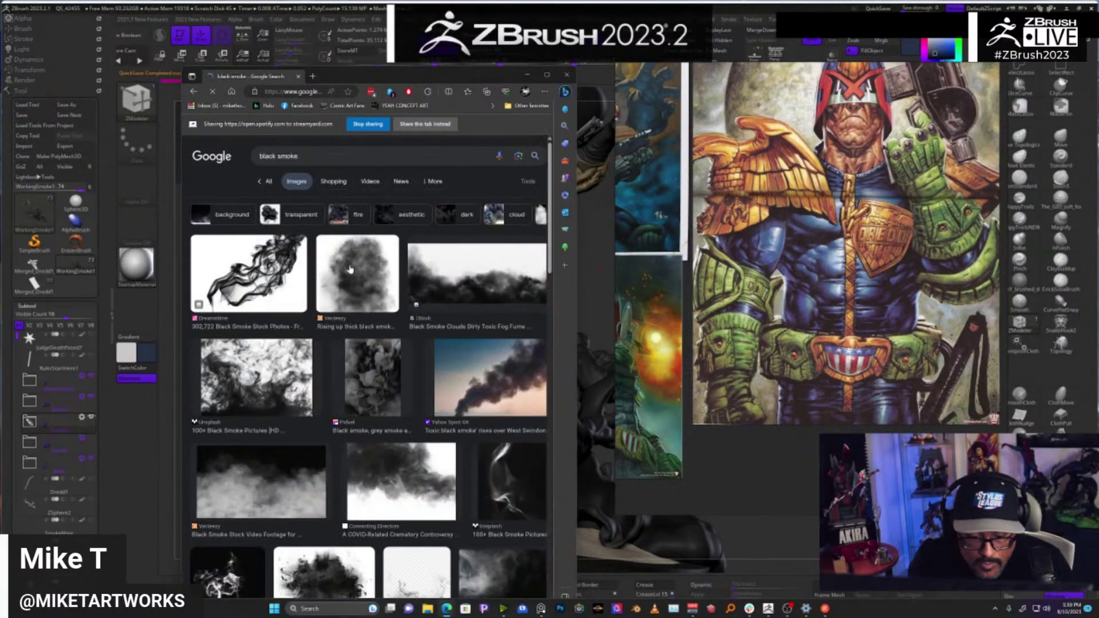
pyautogui.scroll(-10, 434, 392)
pyautogui.scroll(-6, 435, 392)
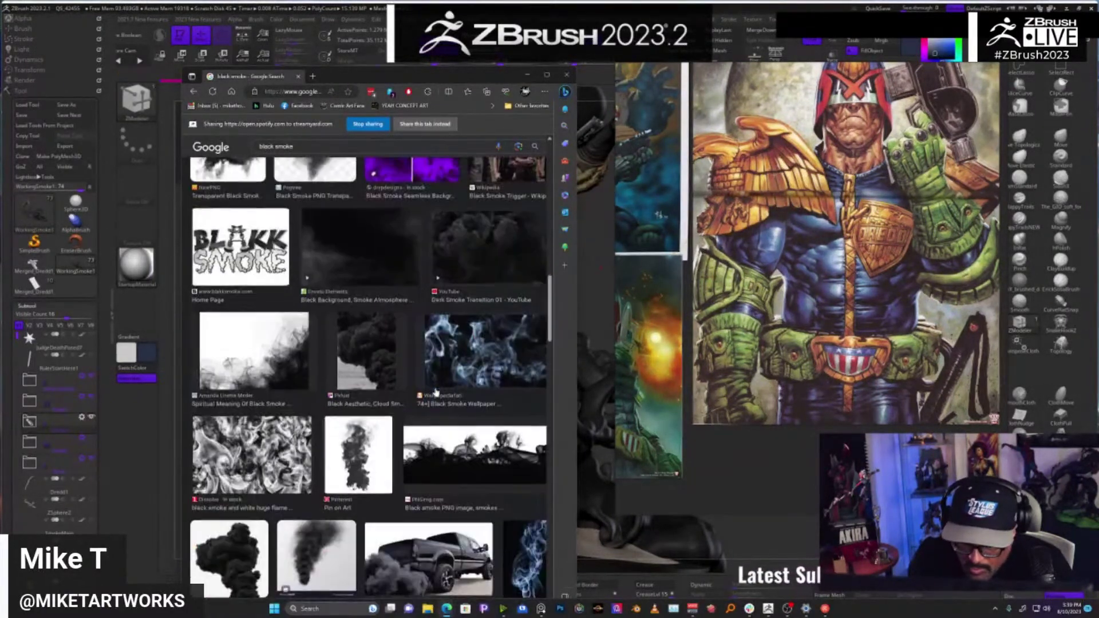
pyautogui.scroll(-1, 414, 356)
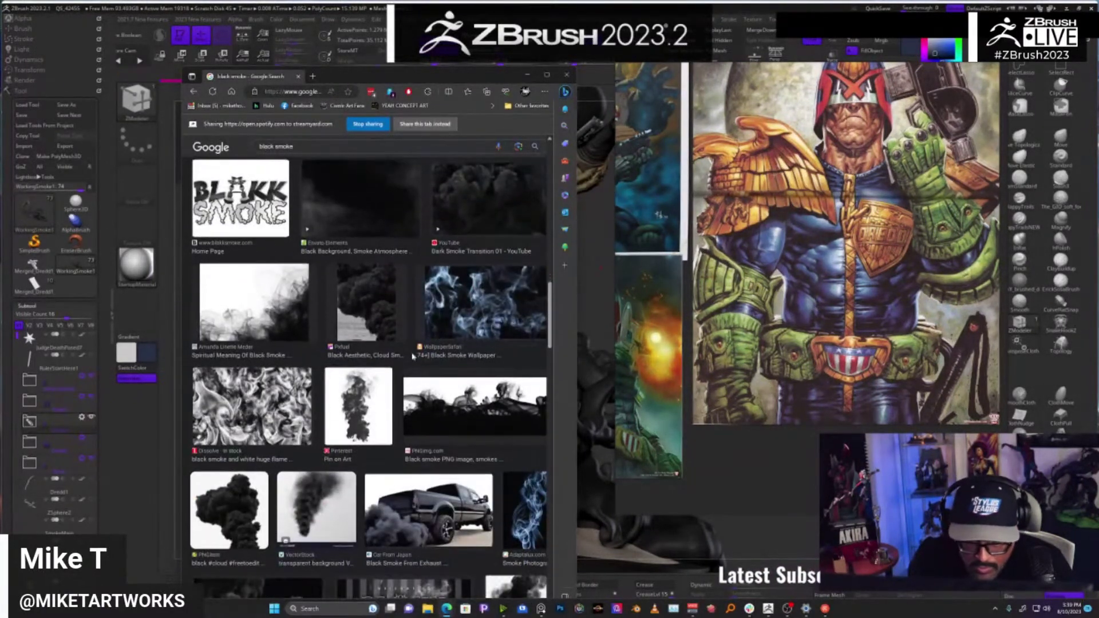
pyautogui.click(376, 309)
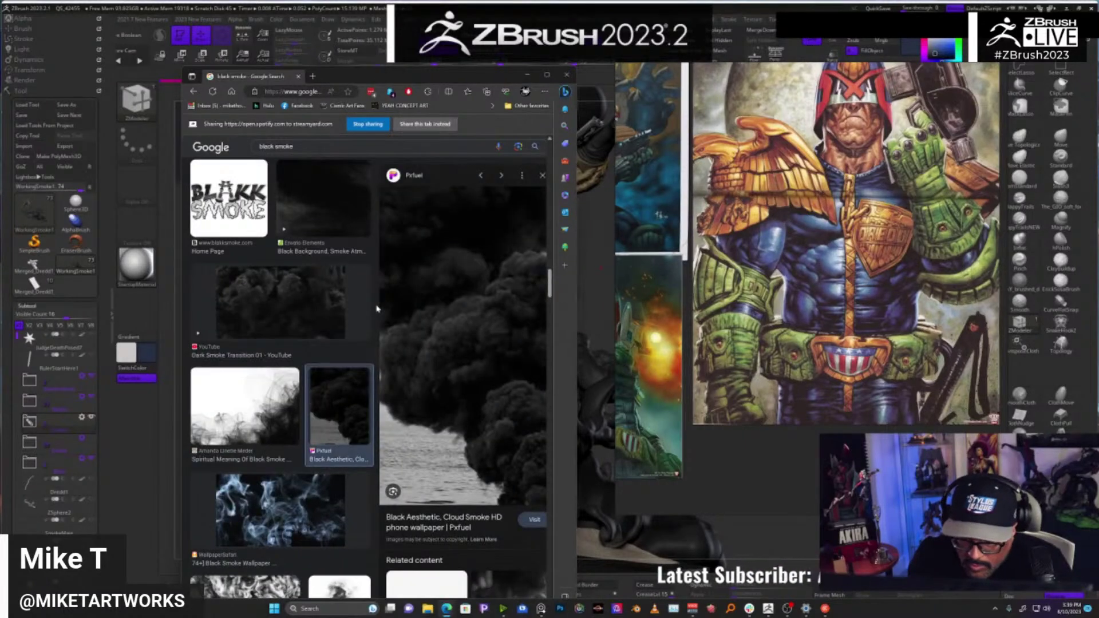
# - Add the black smoke picture from the browser to a free spot on the reference board below the Dredd artwork
pyautogui.moveTo(867, 412); pyautogui.dragTo(815, 204, button='middle')
pyautogui.scroll(2, 805, 192)
pyautogui.moveTo(479, 356); pyautogui.dragTo(703, 387)
pyautogui.scroll(-5, 727, 334)
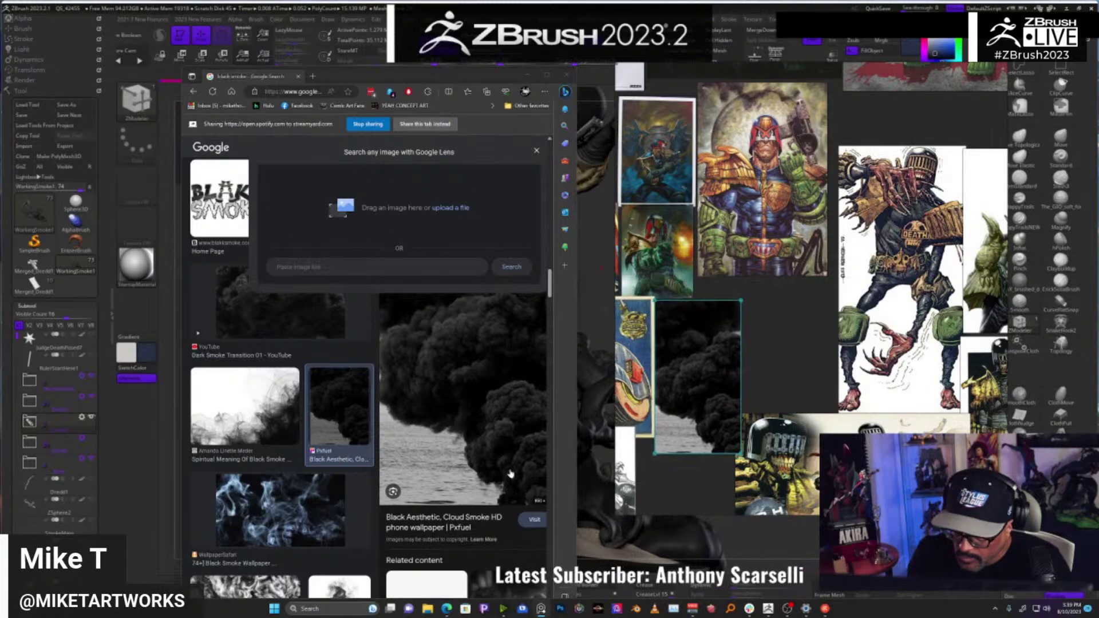
pyautogui.click(537, 151)
# - Look through more black smoke pictures for further references
pyautogui.scroll(-8, 475, 351)
pyautogui.scroll(-3, 476, 351)
pyautogui.scroll(-5, 354, 407)
pyautogui.scroll(-10, 353, 407)
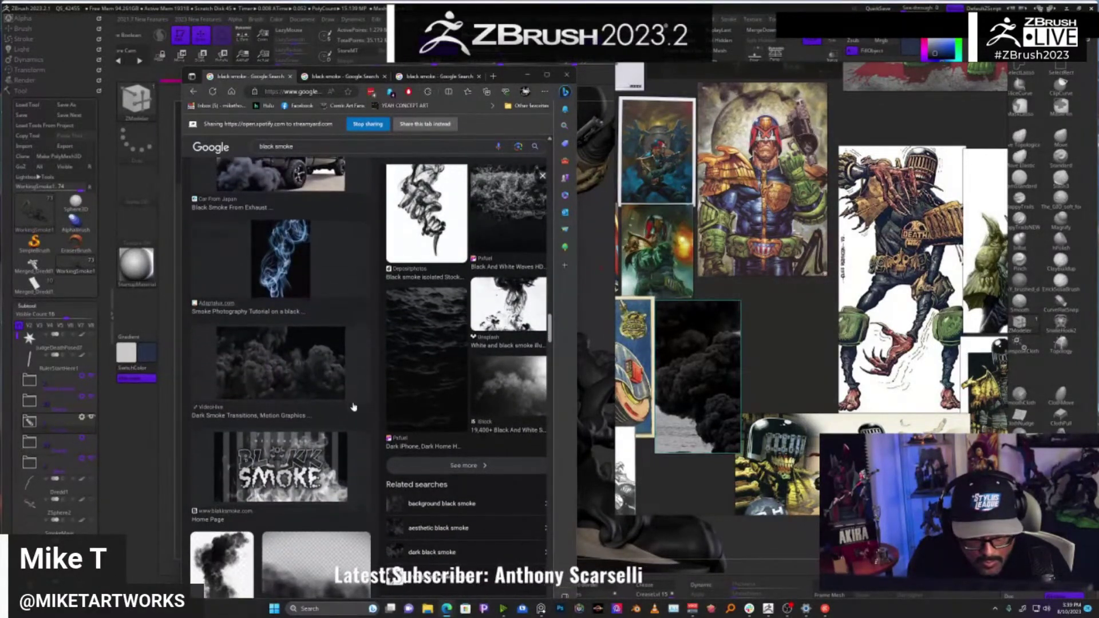
pyautogui.scroll(6, 353, 407)
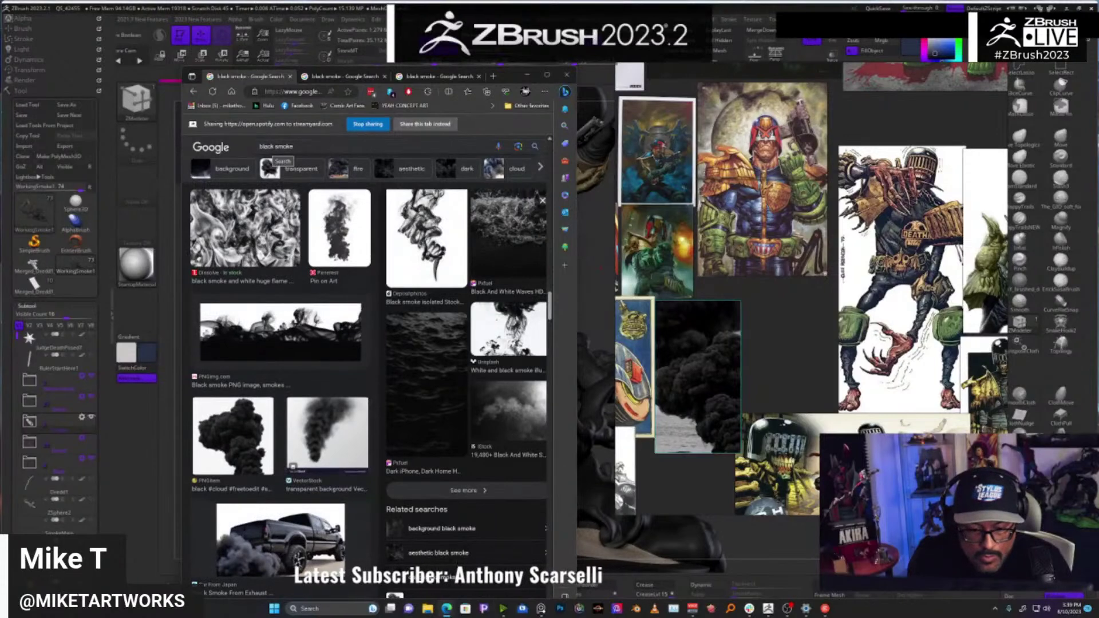
# - Change the image search back to smoke and open the FOX59 picture of wildfire smoke rising over a forest
pyautogui.click(275, 148)
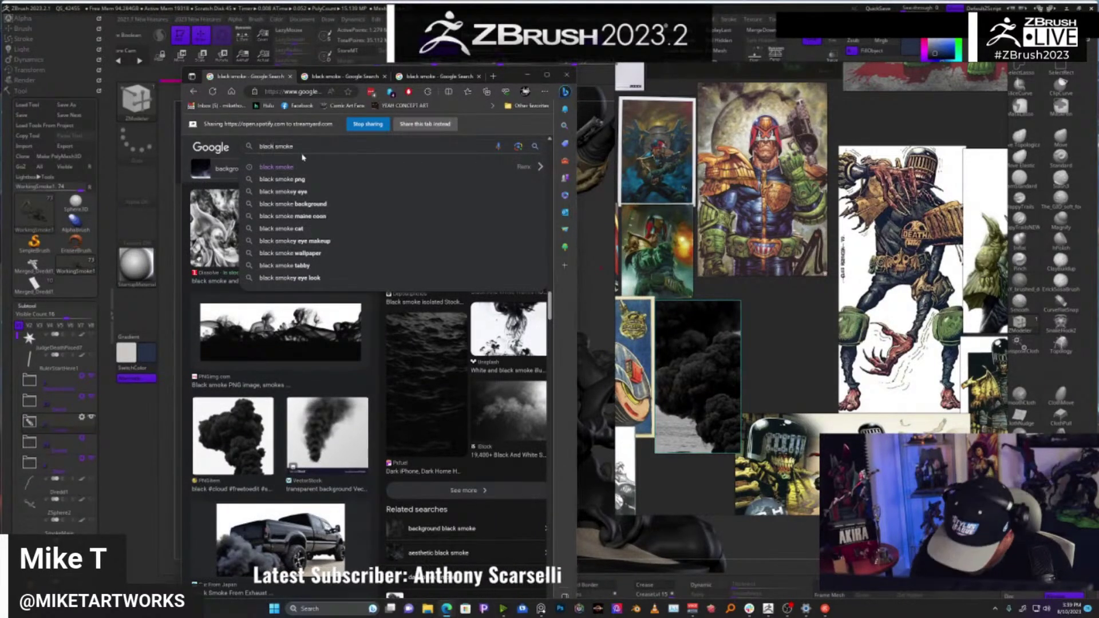
pyautogui.press('BackSpace')
pyautogui.press('BackSpace')
pyautogui.press('BackSpace')
pyautogui.press('BackSpace')
pyautogui.press('BackSpace')
pyautogui.press('BackSpace')
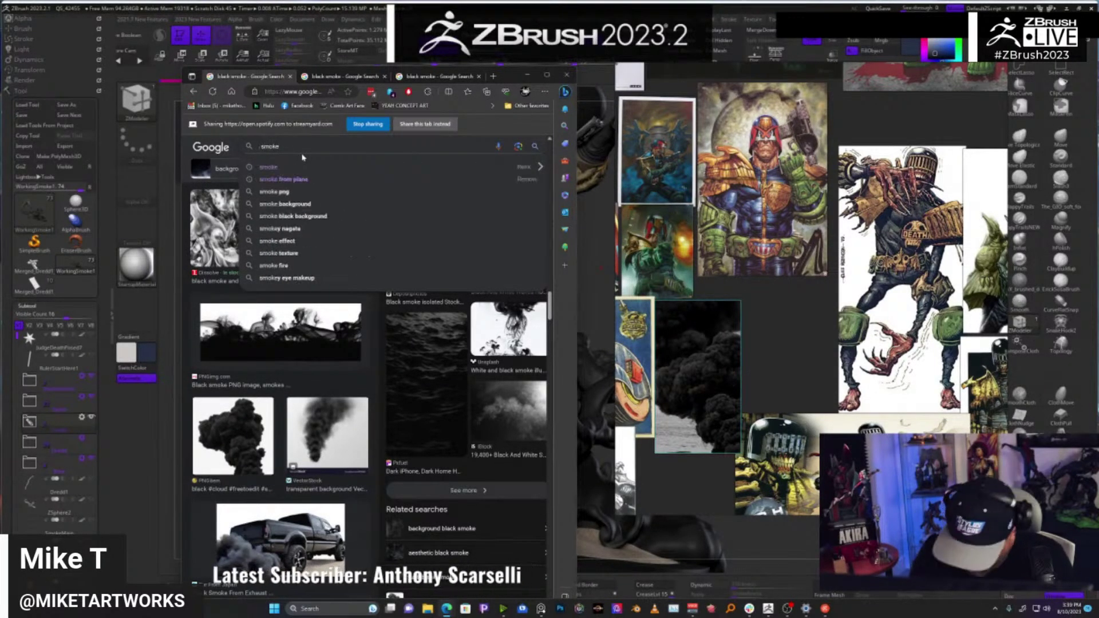
pyautogui.press('Return')
pyautogui.scroll(-4, 456, 532)
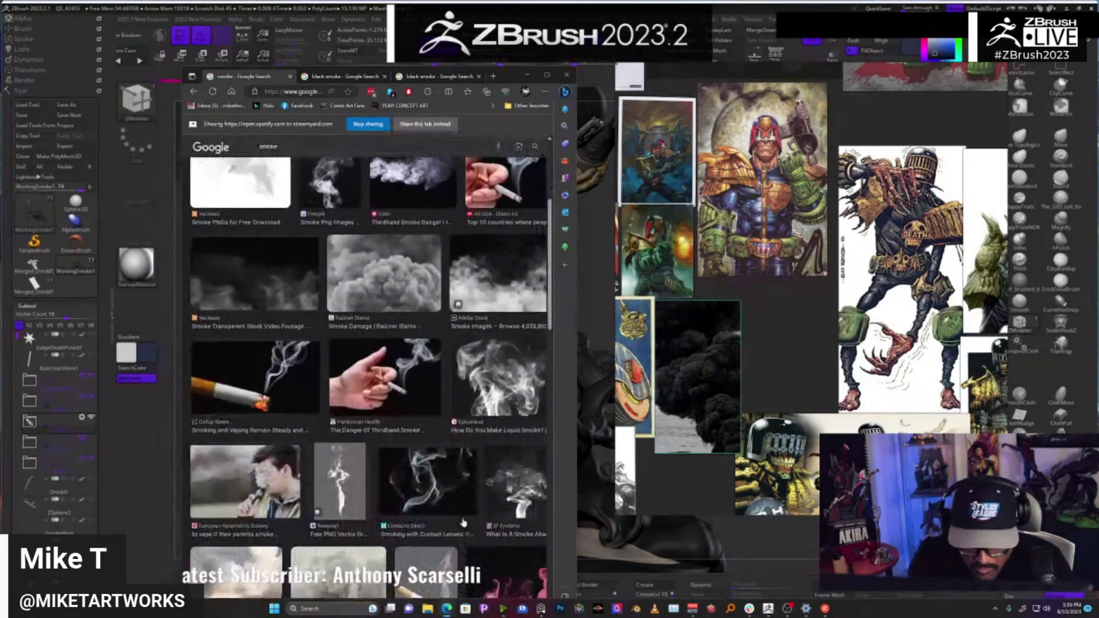
pyautogui.scroll(-5, 428, 325)
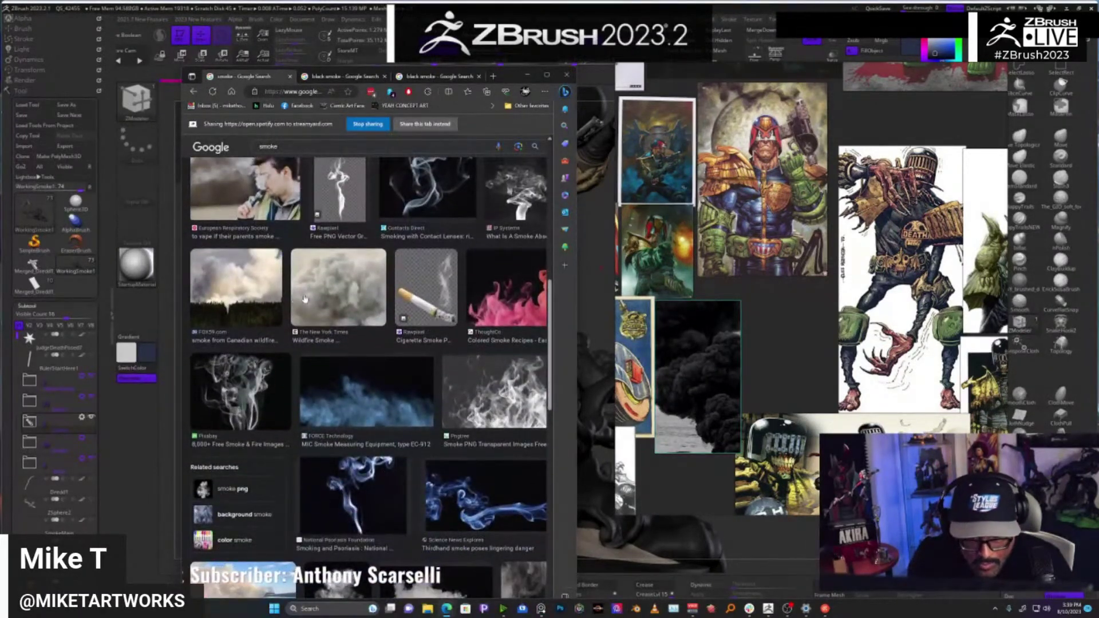
pyautogui.click(208, 277)
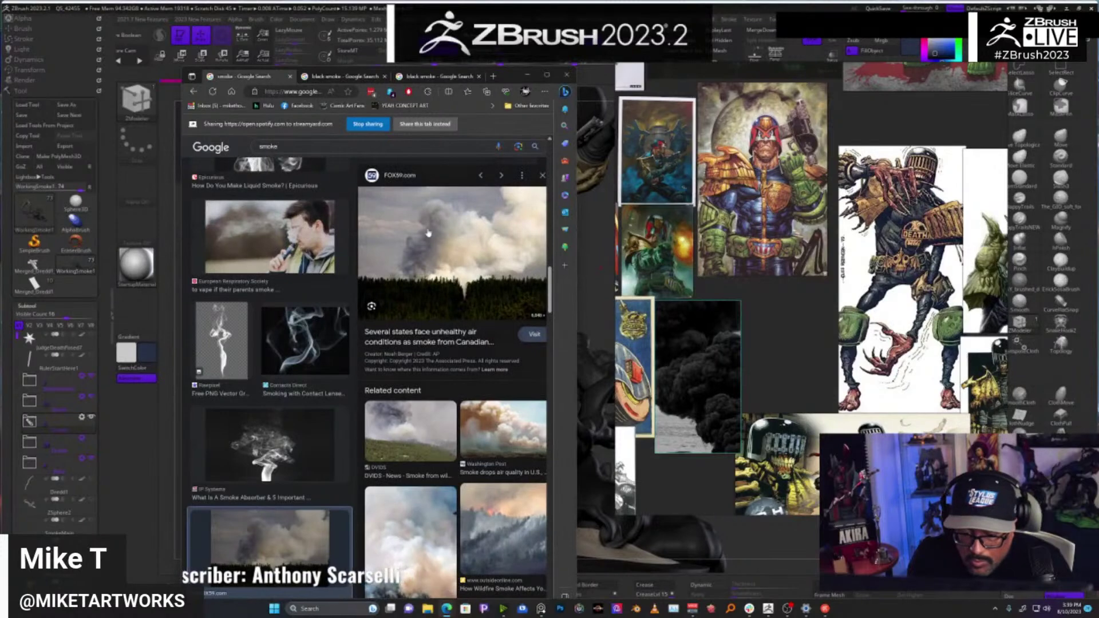
# - Try to transfer the wildfire smoke picture directly from the browser onto the reference board
pyautogui.moveTo(773, 351); pyautogui.dragTo(793, 348)
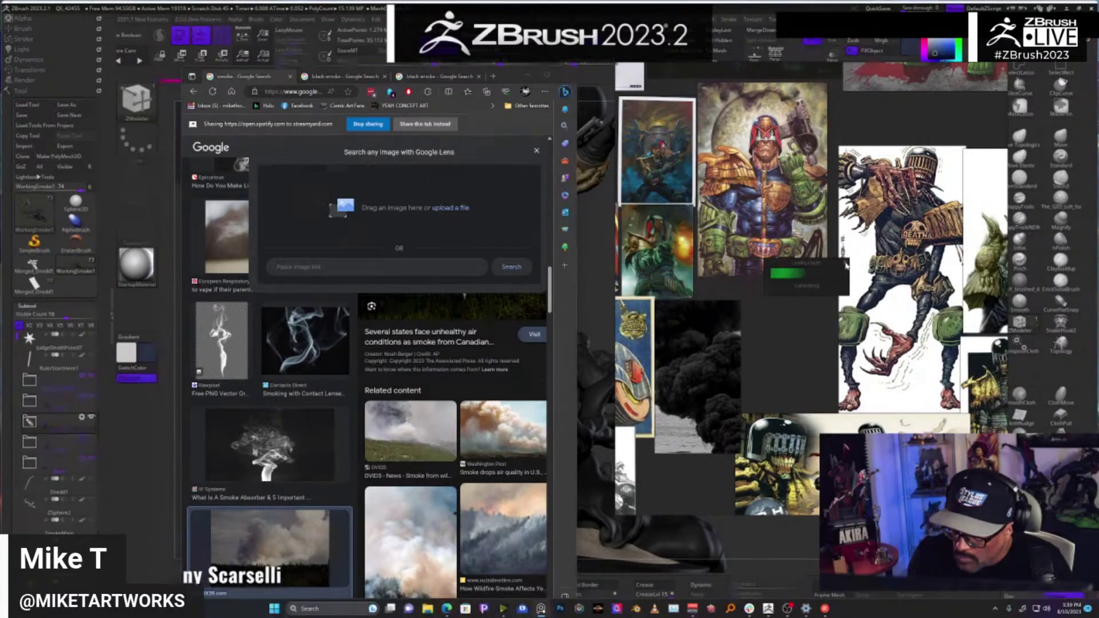
pyautogui.click(535, 152)
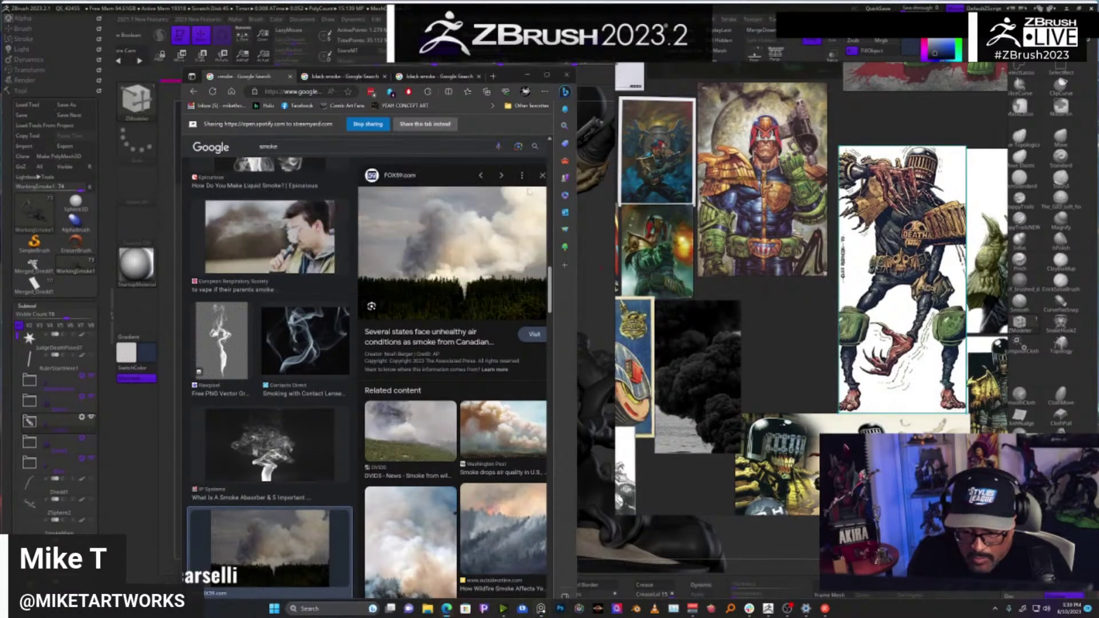
pyautogui.click(450, 249)
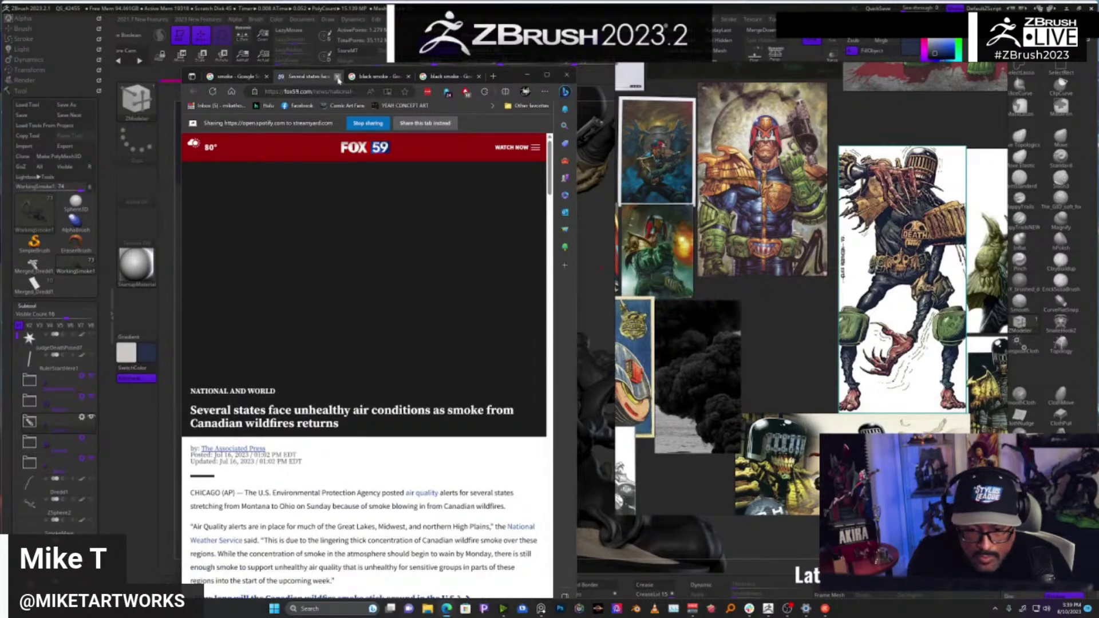
pyautogui.click(338, 76)
# - Copy the wildfire smoke picture from the search results and paste it onto the reference board
pyautogui.rightClick(440, 248)
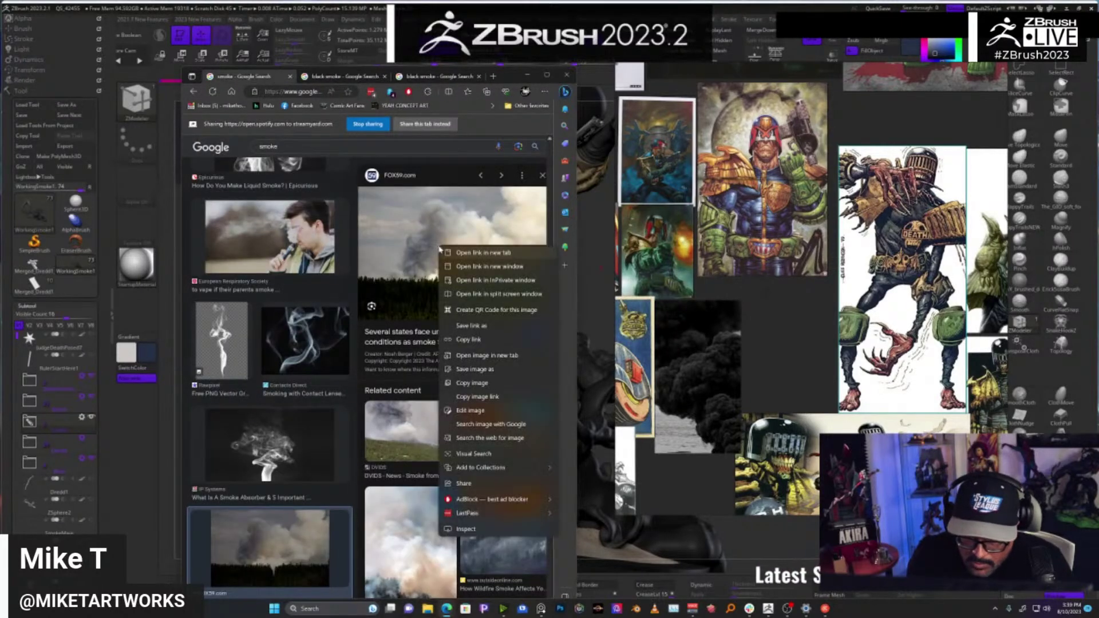
pyautogui.click(477, 383)
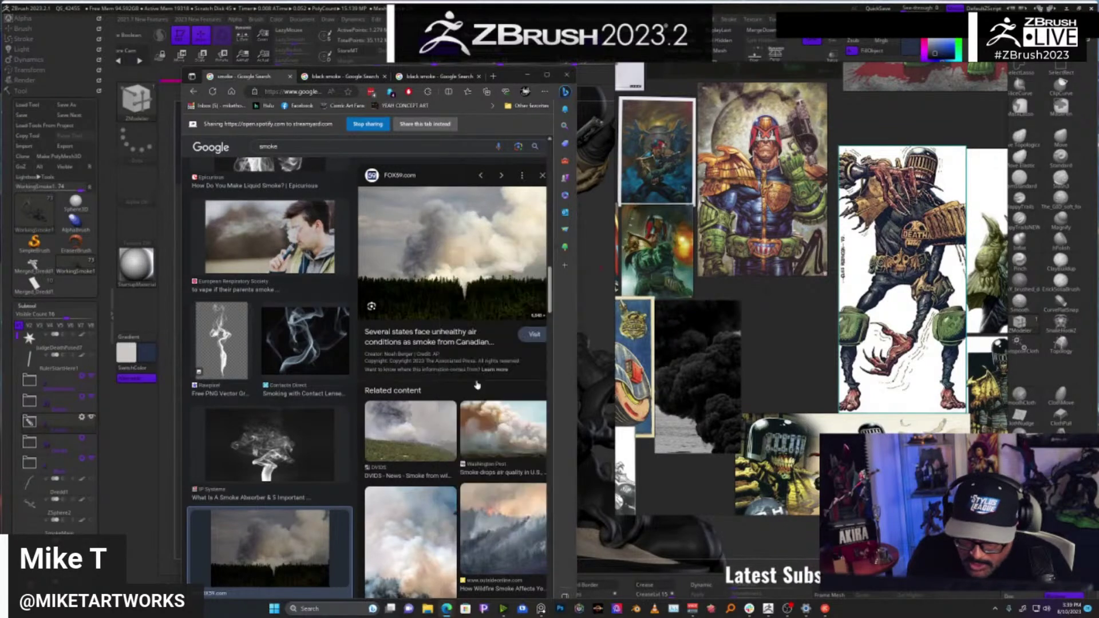
pyautogui.rightClick(769, 351)
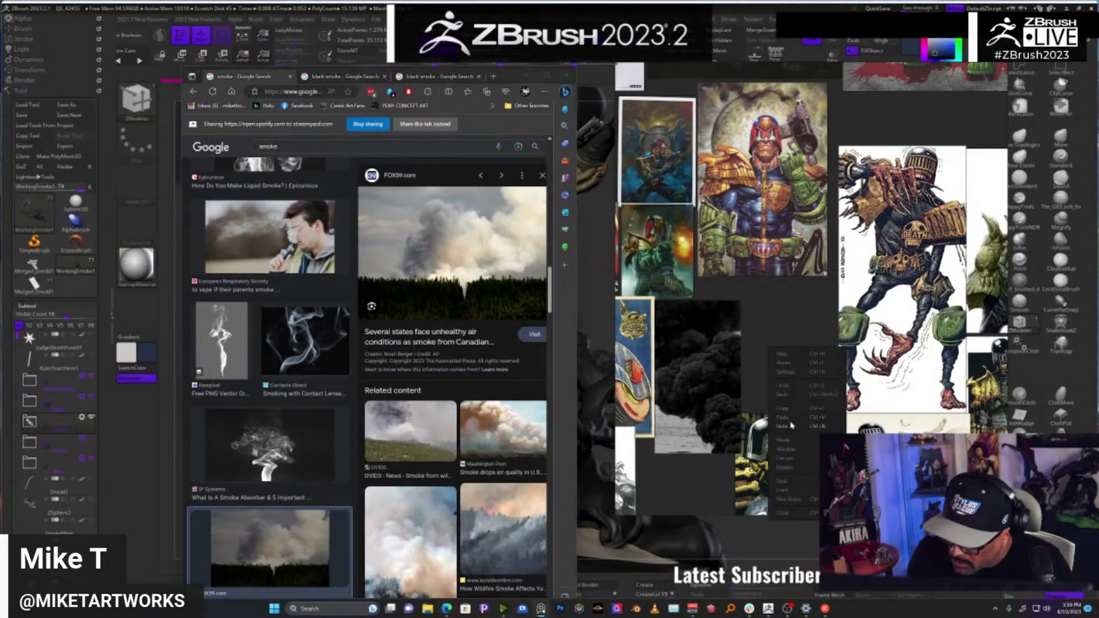
pyautogui.click(792, 424)
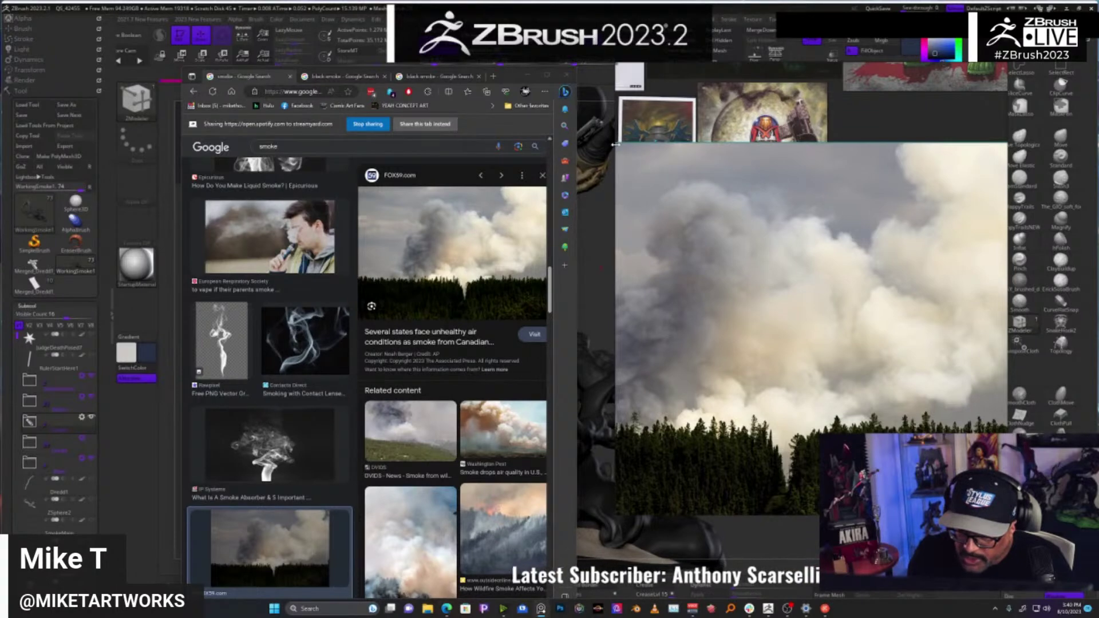
# - Shrink the wildfire smoke picture, place it beside the black smoke reference, and move the browser window off the model
pyautogui.scroll(-8, 832, 207)
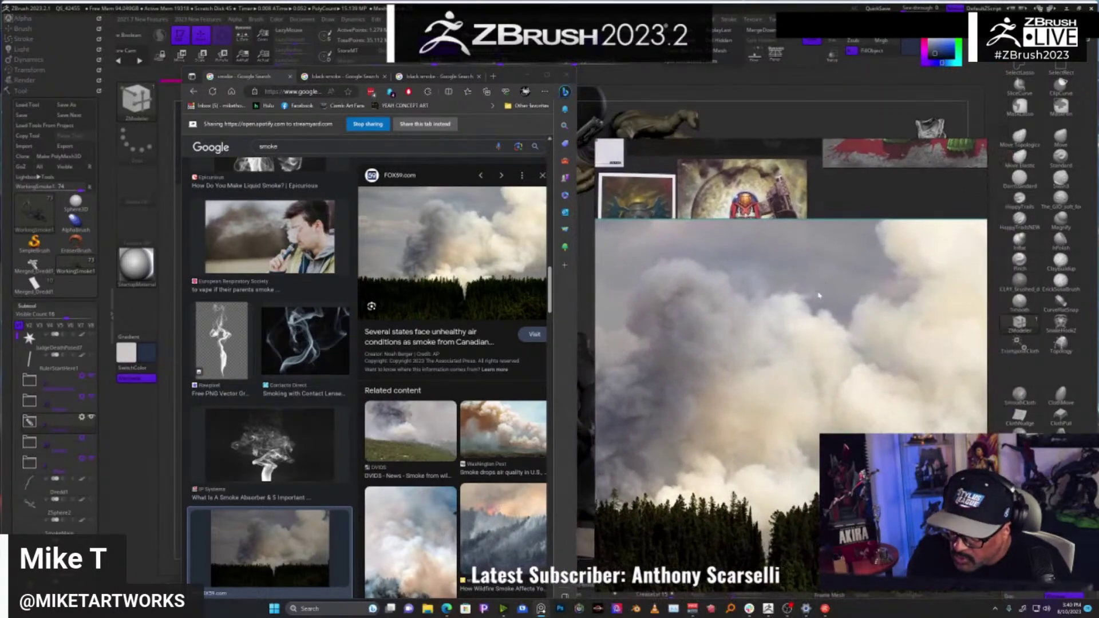
pyautogui.moveTo(812, 331); pyautogui.dragTo(647, 312)
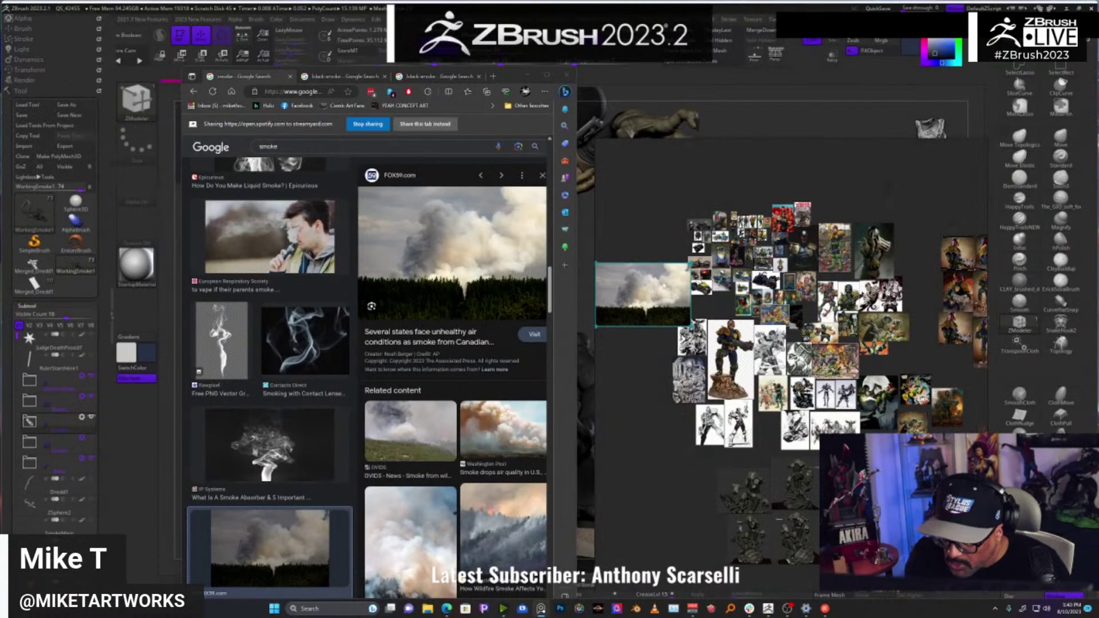
pyautogui.moveTo(690, 265); pyautogui.dragTo(710, 314)
pyautogui.moveTo(508, 79)
pyautogui.mouseDown()
pyautogui.moveTo(1098, 0)
pyautogui.moveTo(1071, 0)
pyautogui.mouseUp()
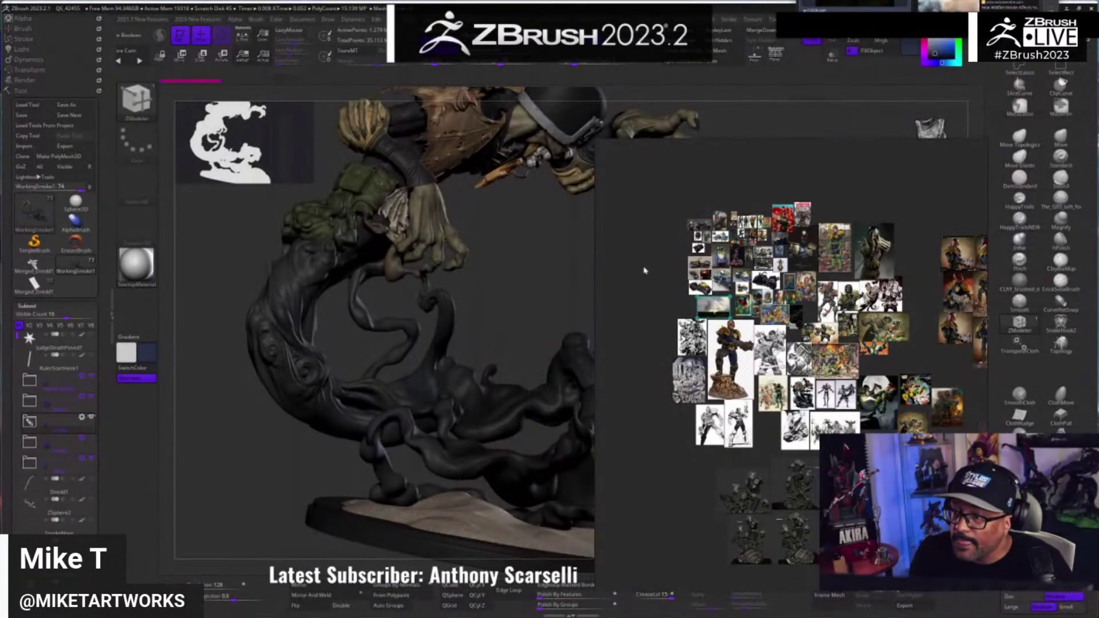
# - Examine the wildfire smoke and black smoke pictures up close on the reference board
pyautogui.doubleClick(717, 311)
pyautogui.scroll(-6, 720, 311)
pyautogui.moveTo(852, 338); pyautogui.dragTo(703, 322)
pyautogui.click(734, 322)
pyautogui.scroll(5, 730, 320)
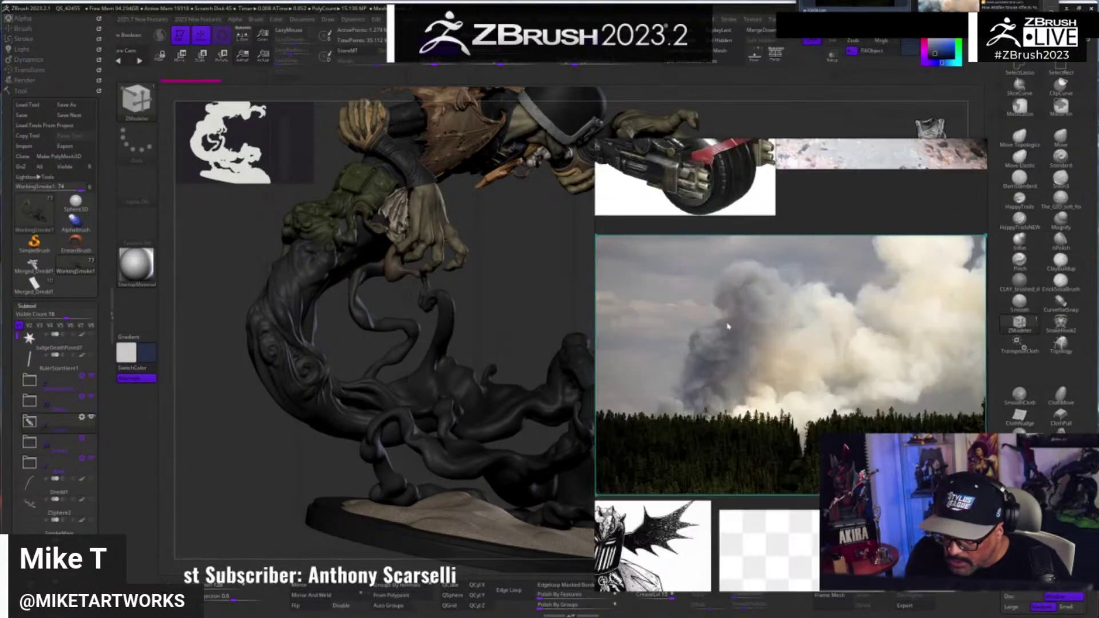
pyautogui.scroll(-3, 725, 347)
pyautogui.scroll(3, 687, 340)
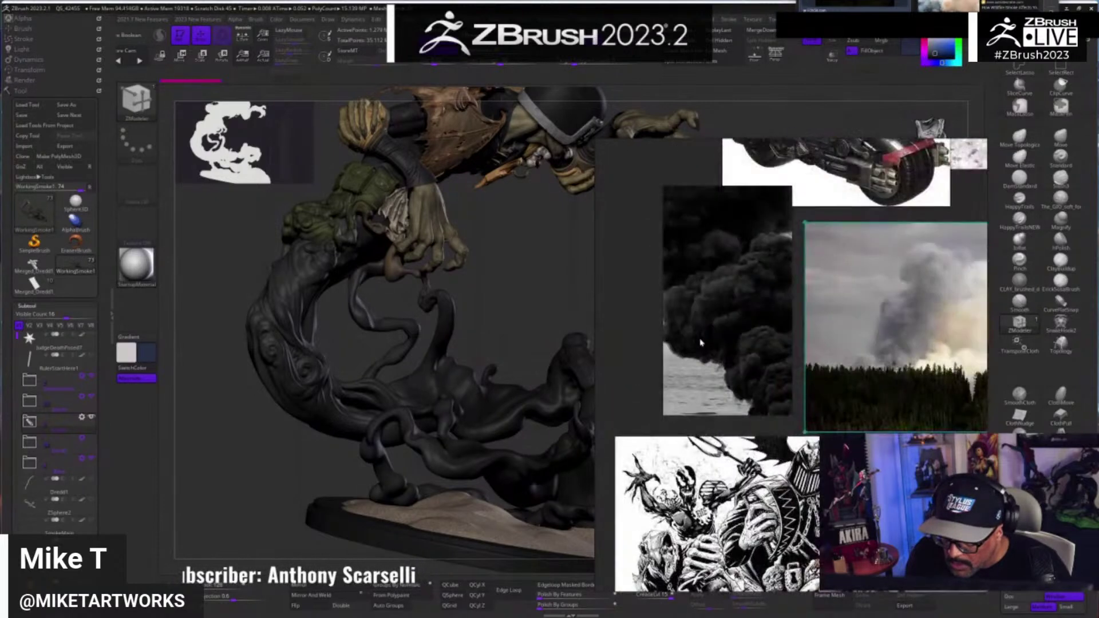
# - Isolate the black smoke on the statue and choose a muted grey-tan paint colour
pyautogui.click(614, 355)
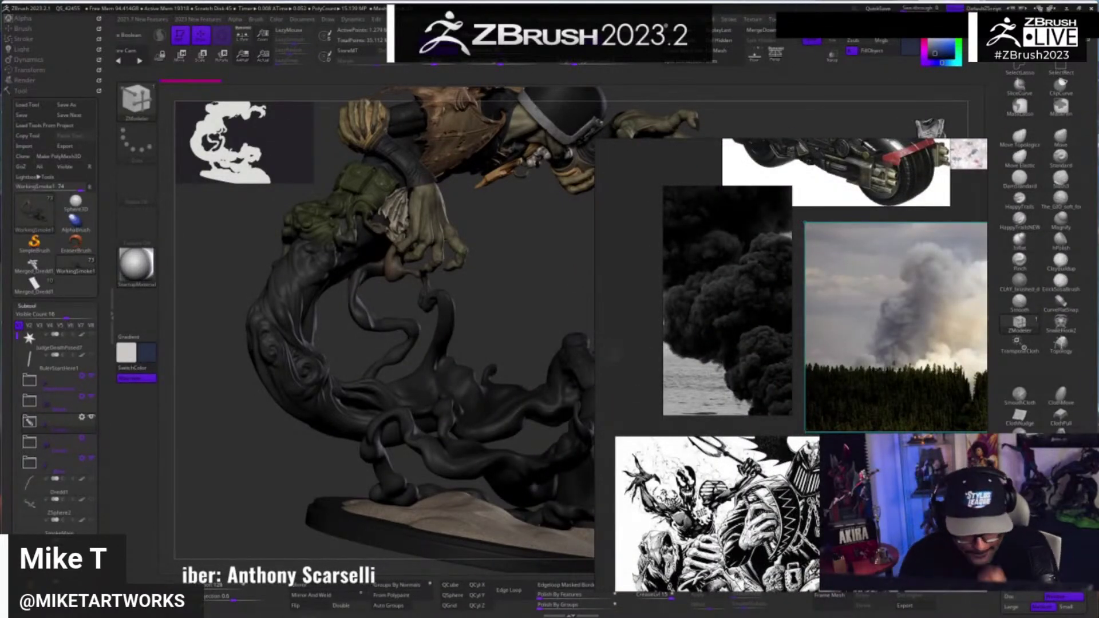
pyautogui.moveTo(502, 291); pyautogui.dragTo(515, 299)
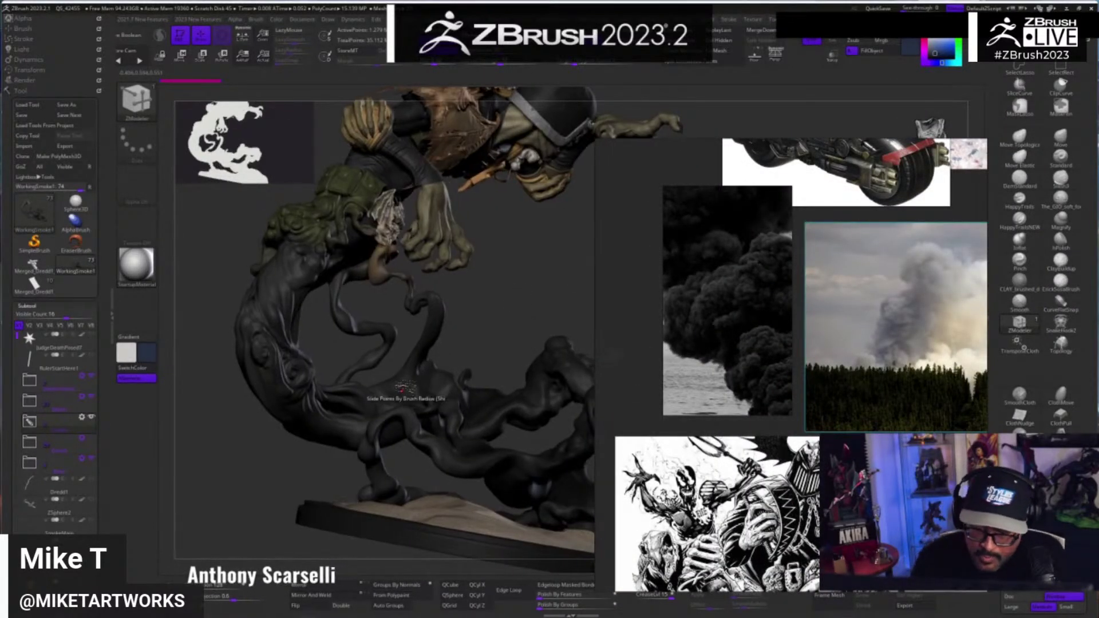
pyautogui.click(832, 52)
pyautogui.moveTo(522, 283)
pyautogui.keyDown('alt'); pyautogui.mouseDown()
pyautogui.moveTo(507, 270)
pyautogui.moveTo(515, 267)
pyautogui.moveTo(510, 282)
pyautogui.moveTo(512, 263)
pyautogui.mouseUp(); pyautogui.keyUp('alt')
pyautogui.press('space')
pyautogui.click(396, 341)
pyautogui.click(427, 304)
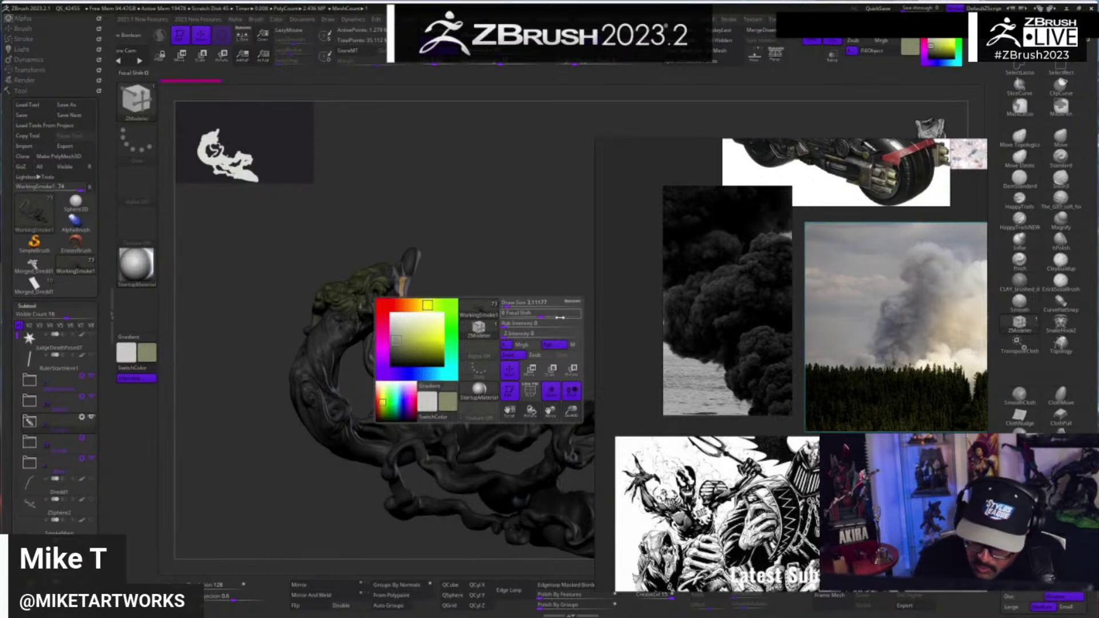
pyautogui.click(417, 305)
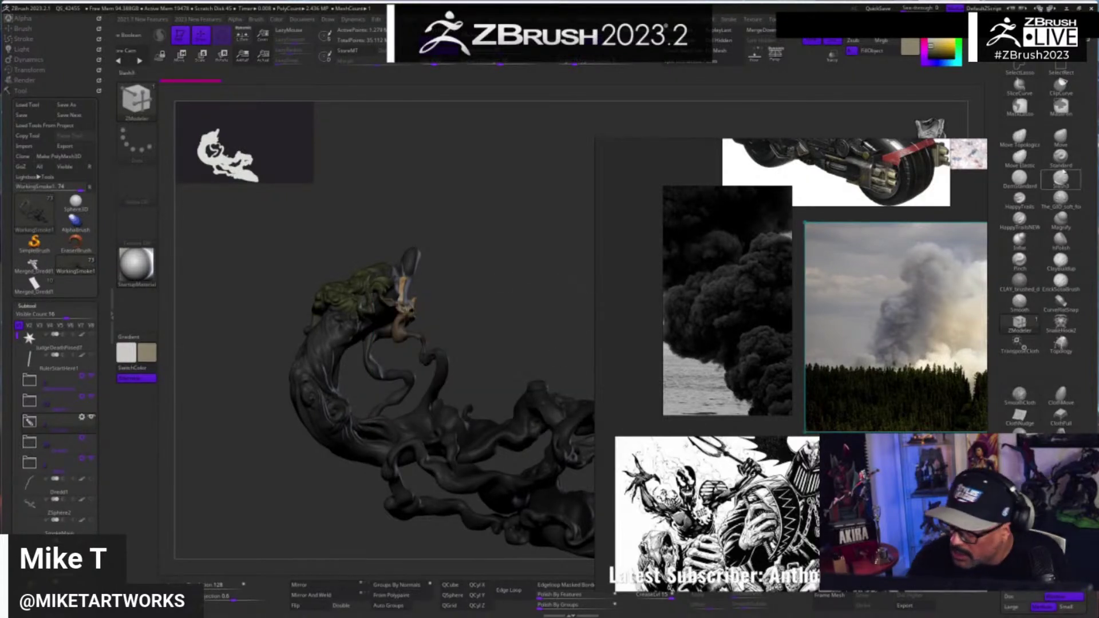
# - With the Standard brush, fill the smoke with the tan colour R 137, G 129, B 108 at low RGB intensity and show the full statue
pyautogui.click(1061, 159)
pyautogui.press('space')
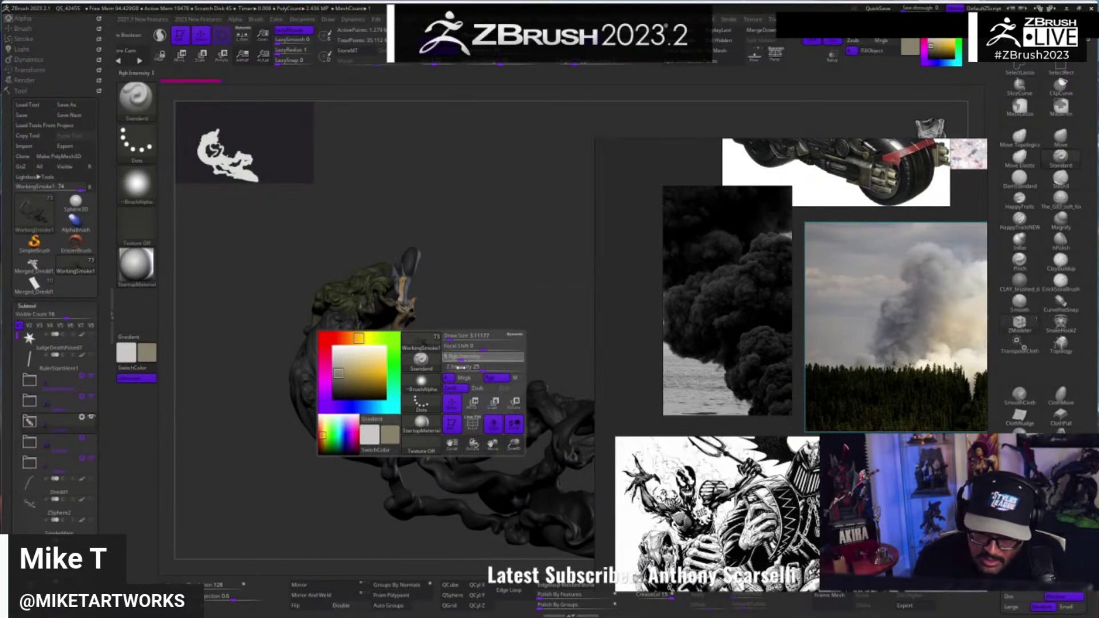
pyautogui.click(276, 20)
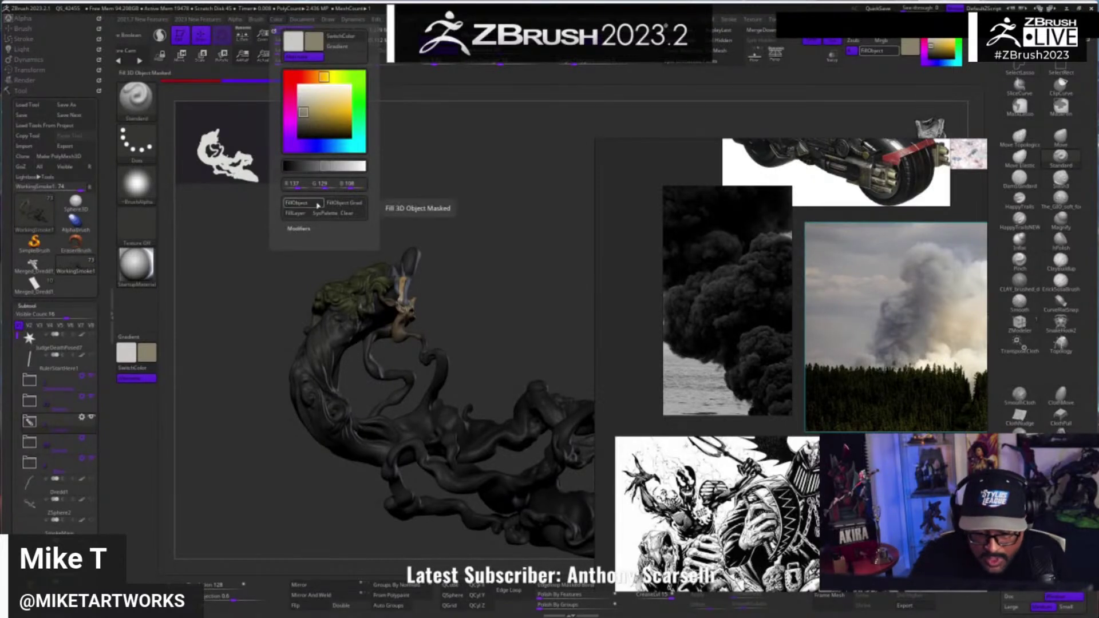
pyautogui.moveTo(541, 339)
pyautogui.mouseDown()
pyautogui.moveTo(550, 321)
pyautogui.moveTo(508, 302)
pyautogui.moveTo(559, 340)
pyautogui.moveTo(541, 331)
pyautogui.moveTo(550, 336)
pyautogui.mouseUp()
pyautogui.moveTo(577, 229)
pyautogui.mouseDown()
pyautogui.moveTo(588, 228)
pyautogui.moveTo(588, 210)
pyautogui.mouseUp()
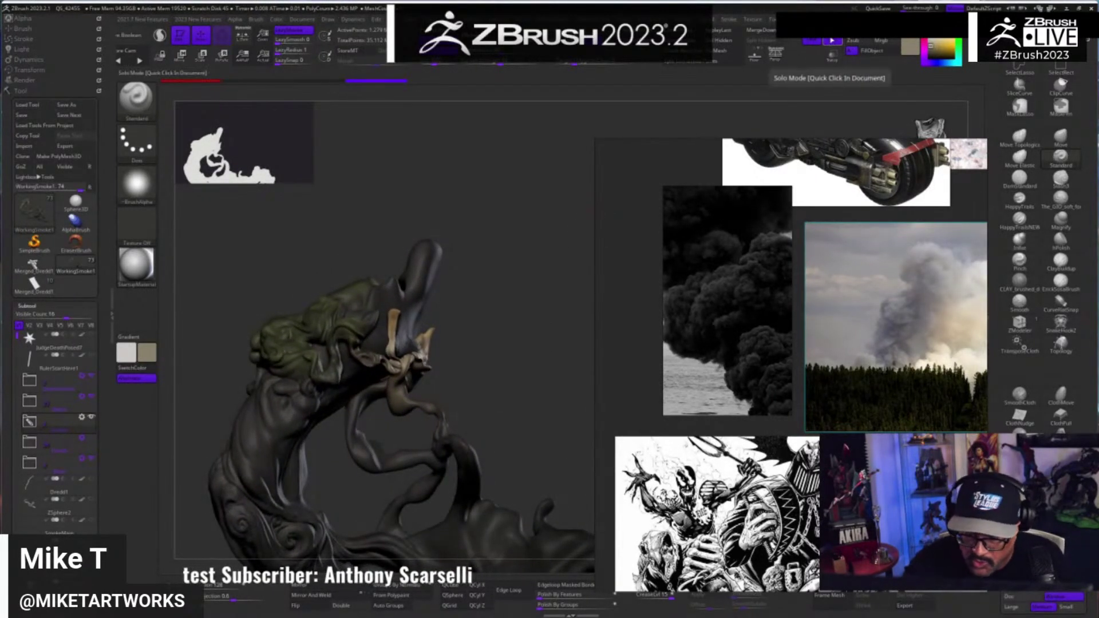
pyautogui.click(832, 41)
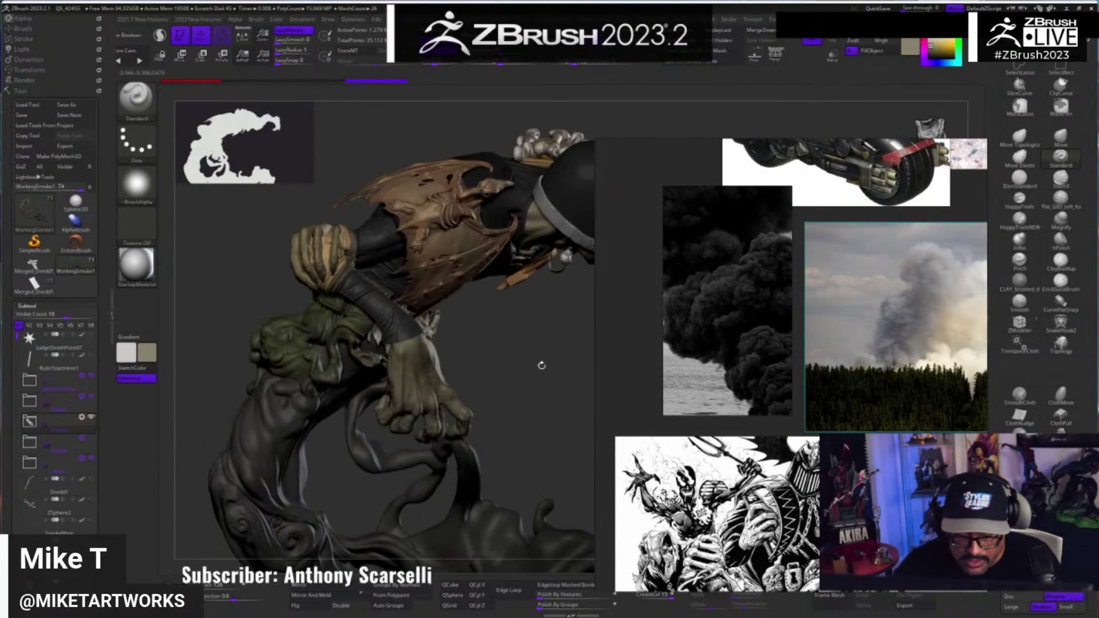
# - Select the winged-skull belt buckle and fill it with the tan colour R 137, G 129, B 108 at low RGB intensity
pyautogui.moveTo(535, 386)
pyautogui.mouseDown()
pyautogui.moveTo(513, 394)
pyautogui.moveTo(550, 388)
pyautogui.moveTo(559, 410)
pyautogui.moveTo(562, 365)
pyautogui.mouseUp()
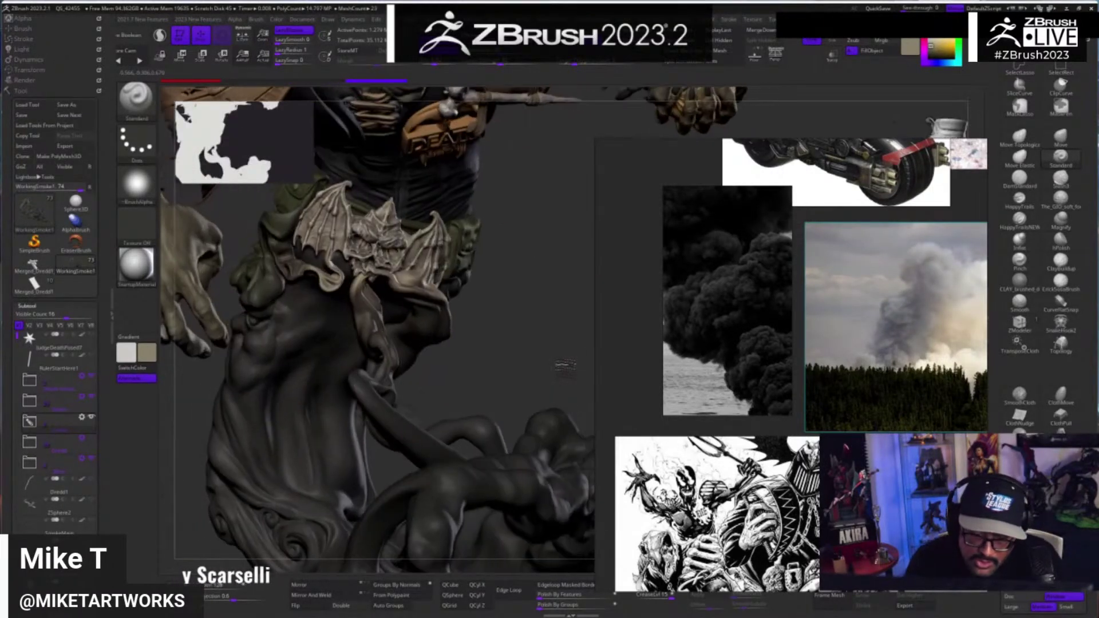
pyautogui.moveTo(506, 332); pyautogui.dragTo(515, 314)
pyautogui.moveTo(492, 254)
pyautogui.mouseDown()
pyautogui.moveTo(494, 234)
pyautogui.moveTo(563, 372)
pyautogui.mouseUp()
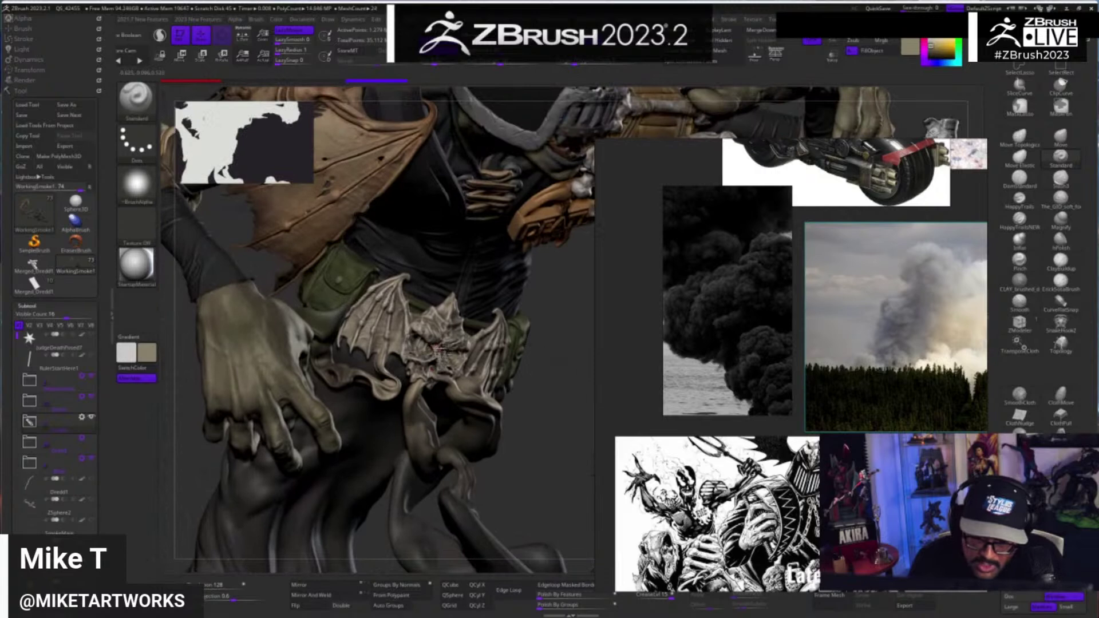
pyautogui.keyDown('alt'); pyautogui.click(452, 327); pyautogui.keyUp('alt')
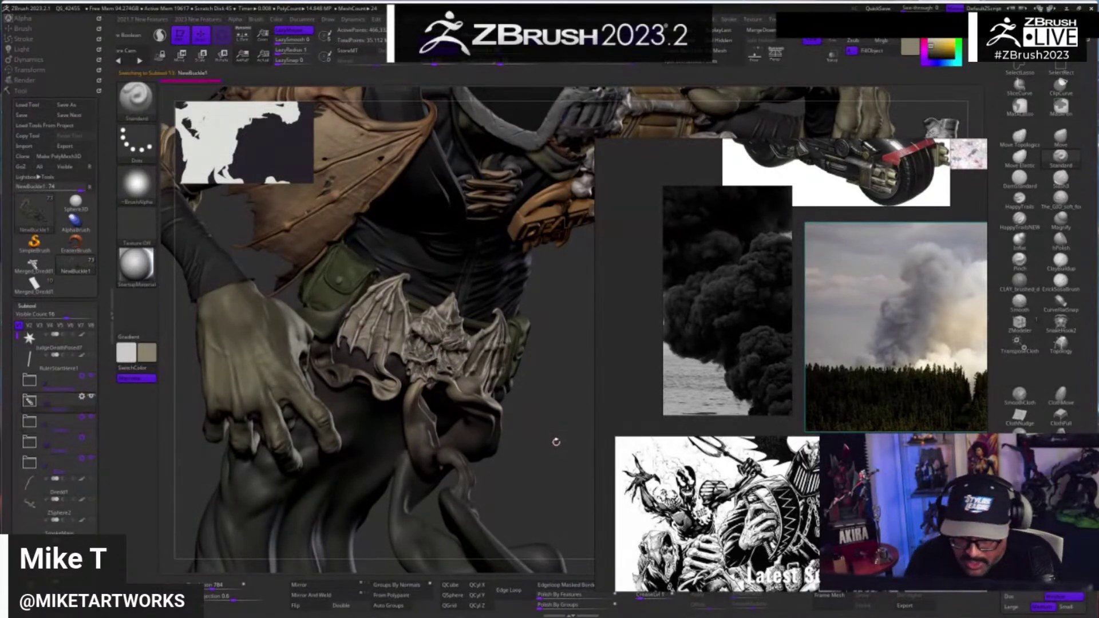
pyautogui.moveTo(558, 434)
pyautogui.mouseDown()
pyautogui.moveTo(567, 428)
pyautogui.moveTo(515, 458)
pyautogui.mouseUp()
pyautogui.press('space')
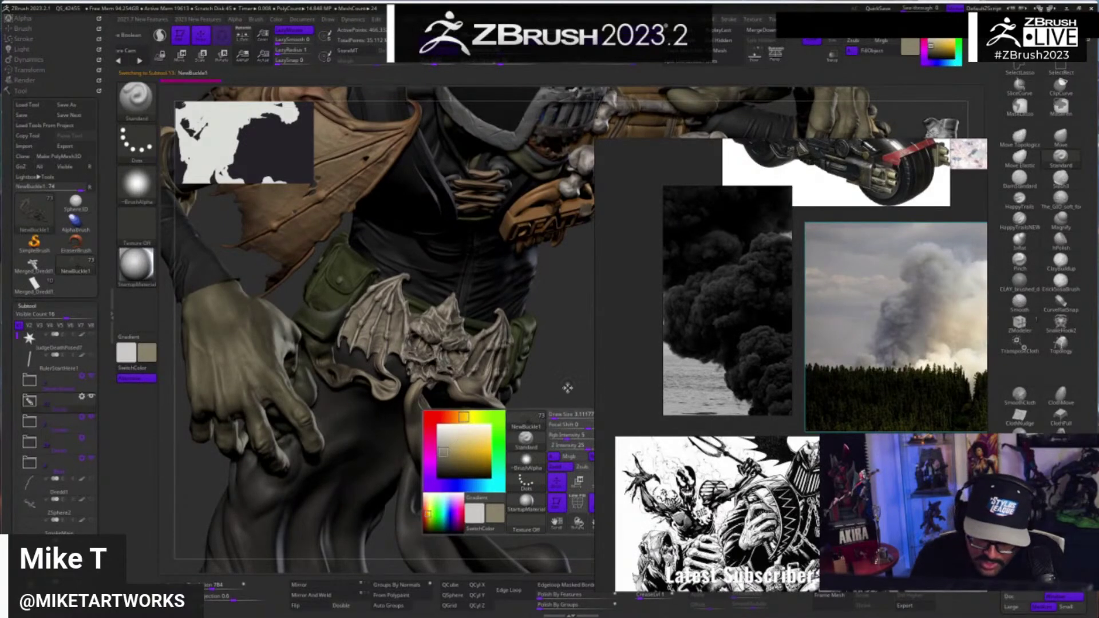
pyautogui.click(281, 22)
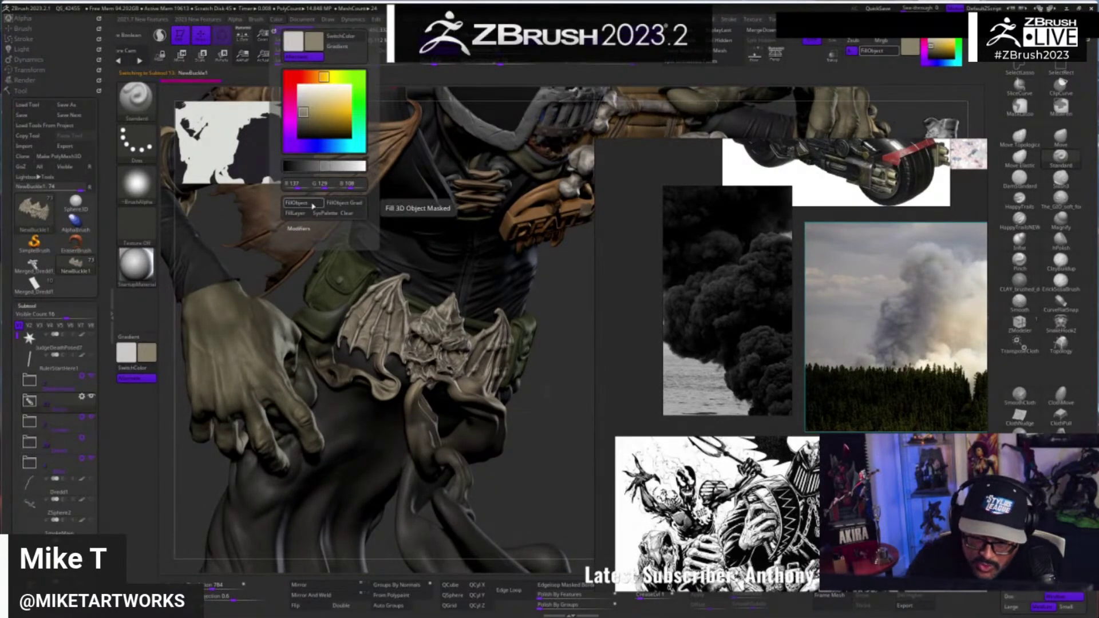
pyautogui.click(313, 206)
# - Isolate the winged-skull buckle and fill it with a light cream colour, R 198, G 189, B 163
pyautogui.click(834, 40)
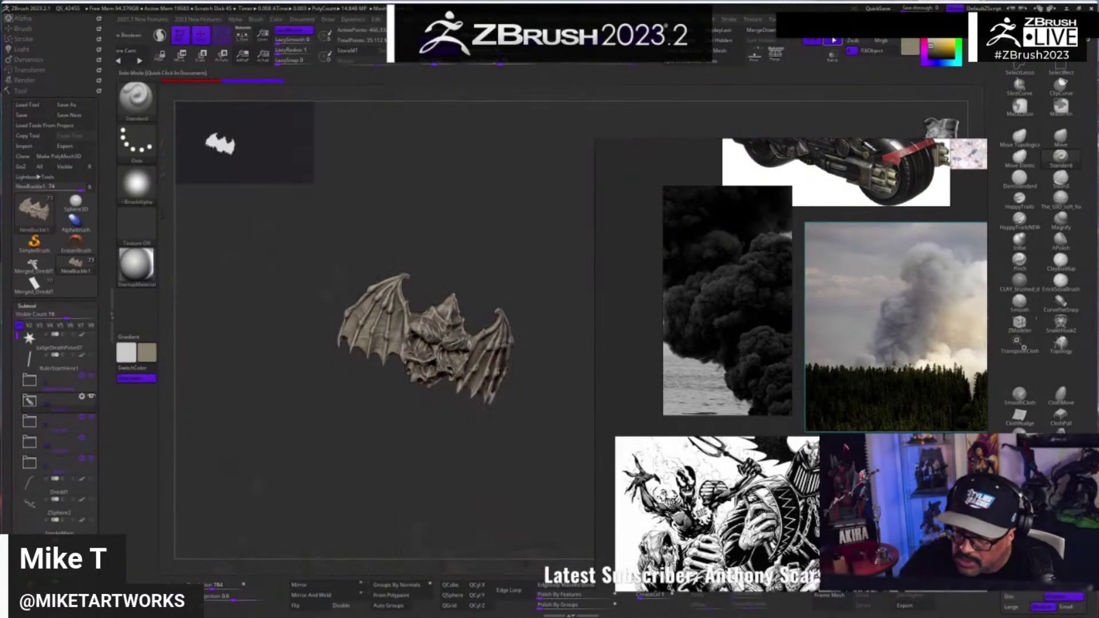
pyautogui.keyDown('ctrl'); pyautogui.moveTo(522, 436); pyautogui.dragTo(526, 447, button='right'); pyautogui.keyUp('ctrl')
pyautogui.moveTo(547, 458); pyautogui.dragTo(542, 476)
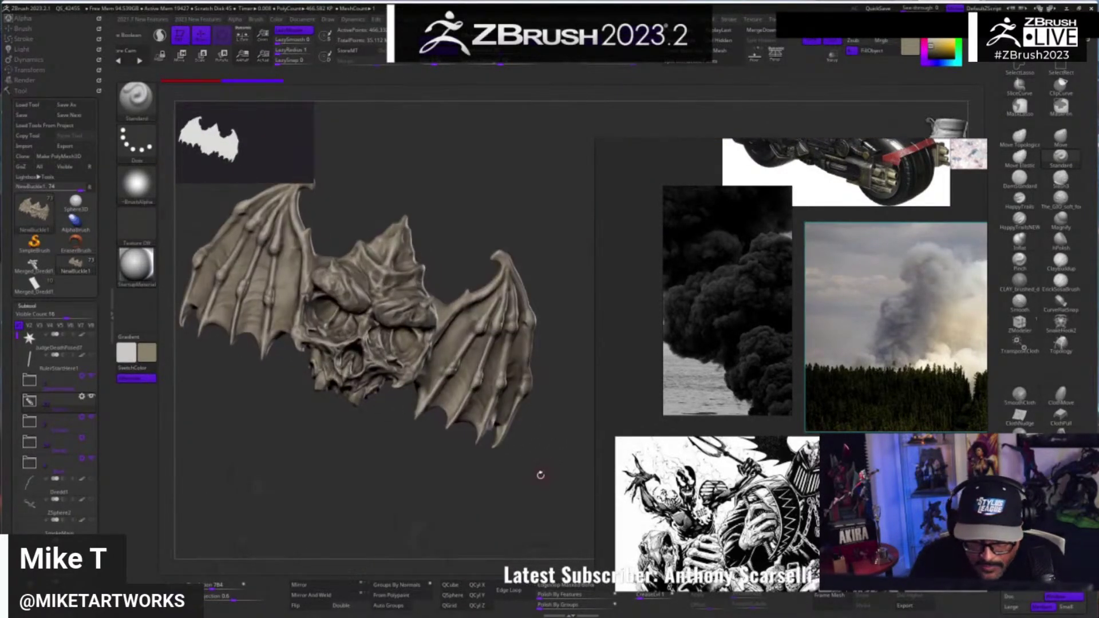
pyautogui.press('space')
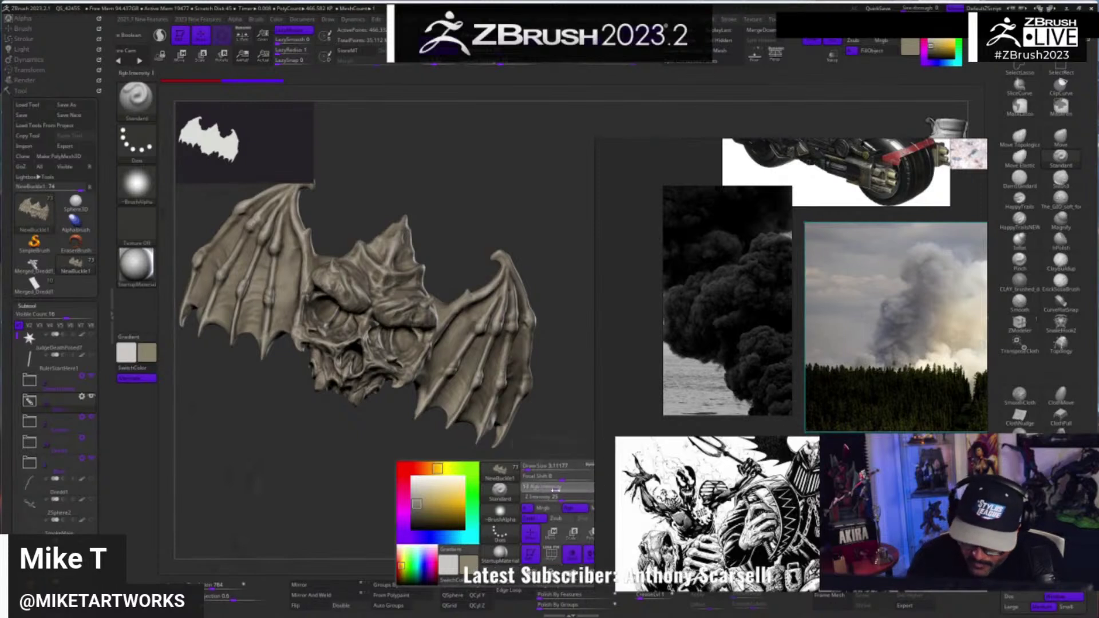
pyautogui.click(277, 19)
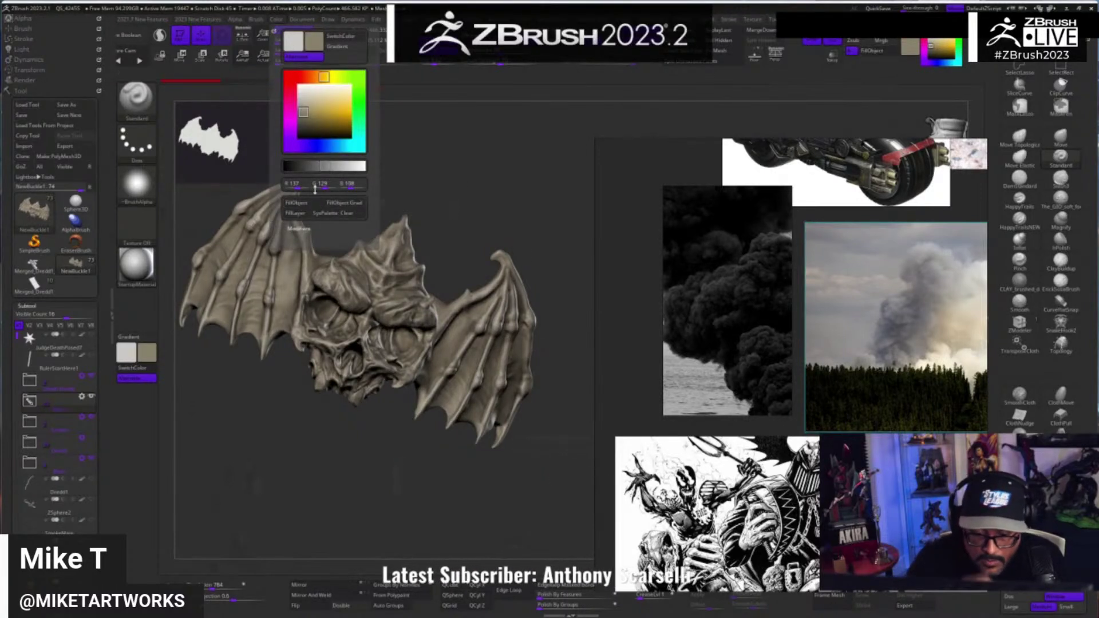
pyautogui.click(309, 99)
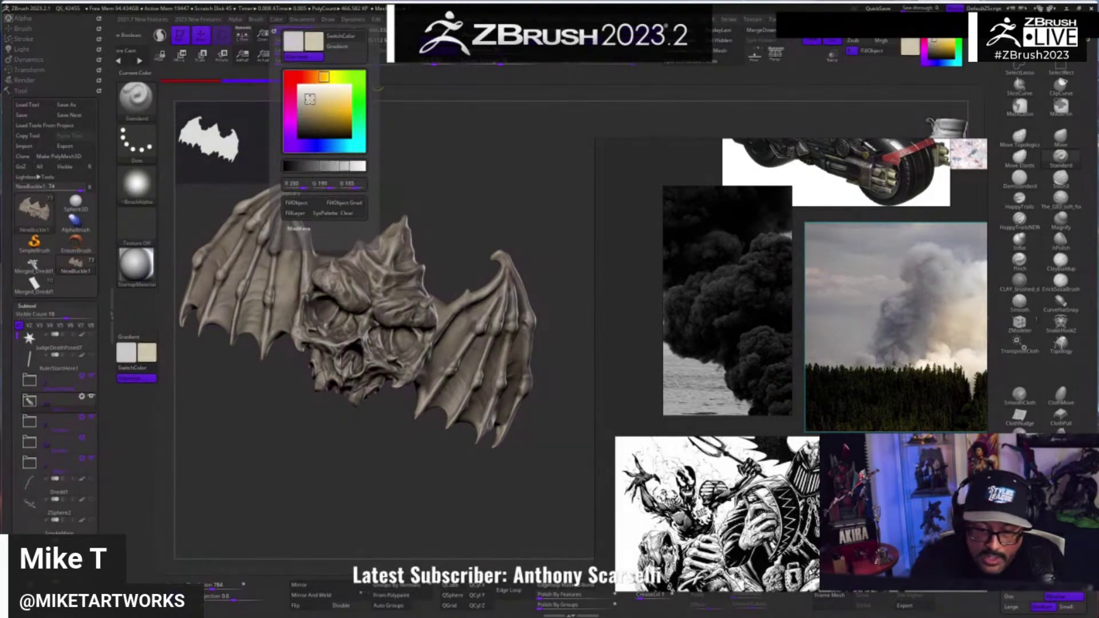
pyautogui.click(278, 21)
pyautogui.click(276, 19)
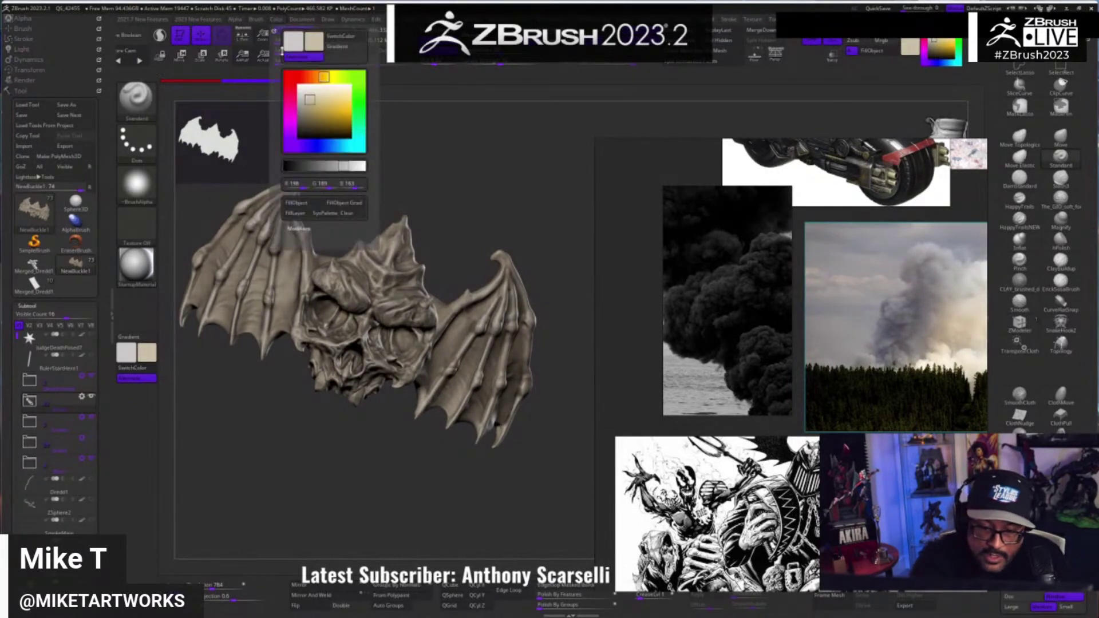
pyautogui.click(304, 201)
# - Choose a near-black paint colour of R 41, G 41, B 40, raise the RGB intensity and adjust the brush size
pyautogui.moveTo(493, 464); pyautogui.dragTo(492, 489)
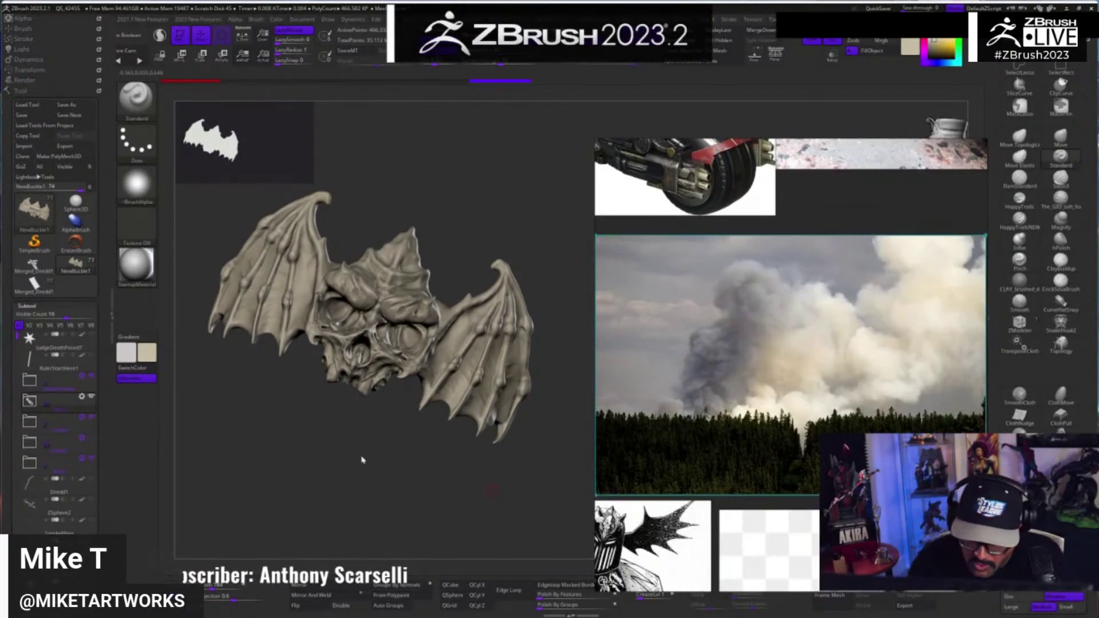
pyautogui.press('space')
pyautogui.moveTo(284, 505); pyautogui.dragTo(278, 522)
pyautogui.press('space')
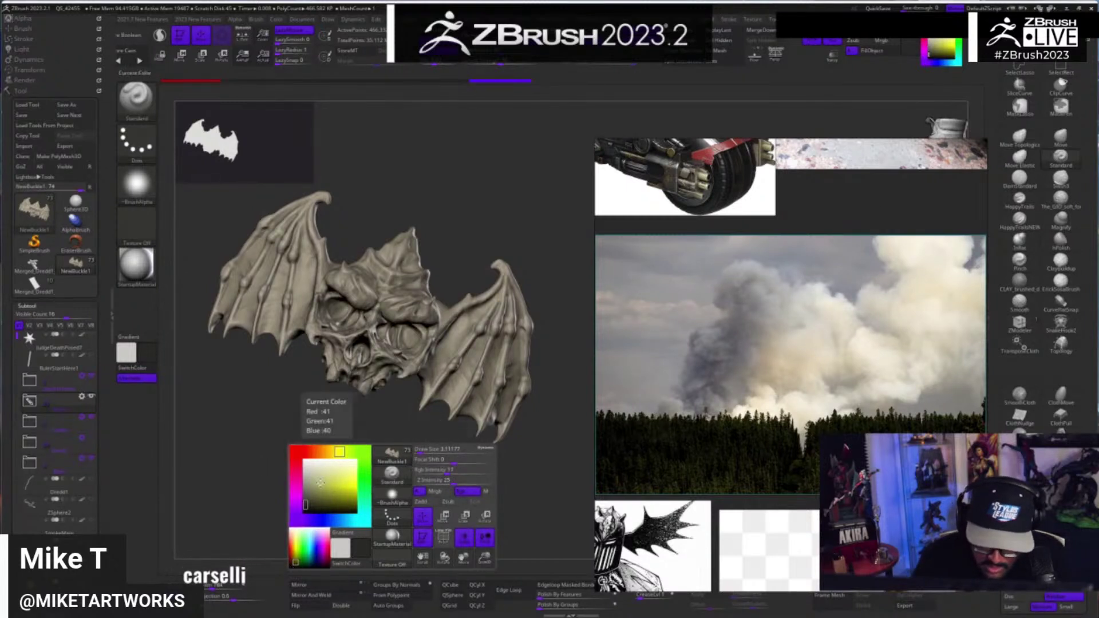
pyautogui.click(479, 471)
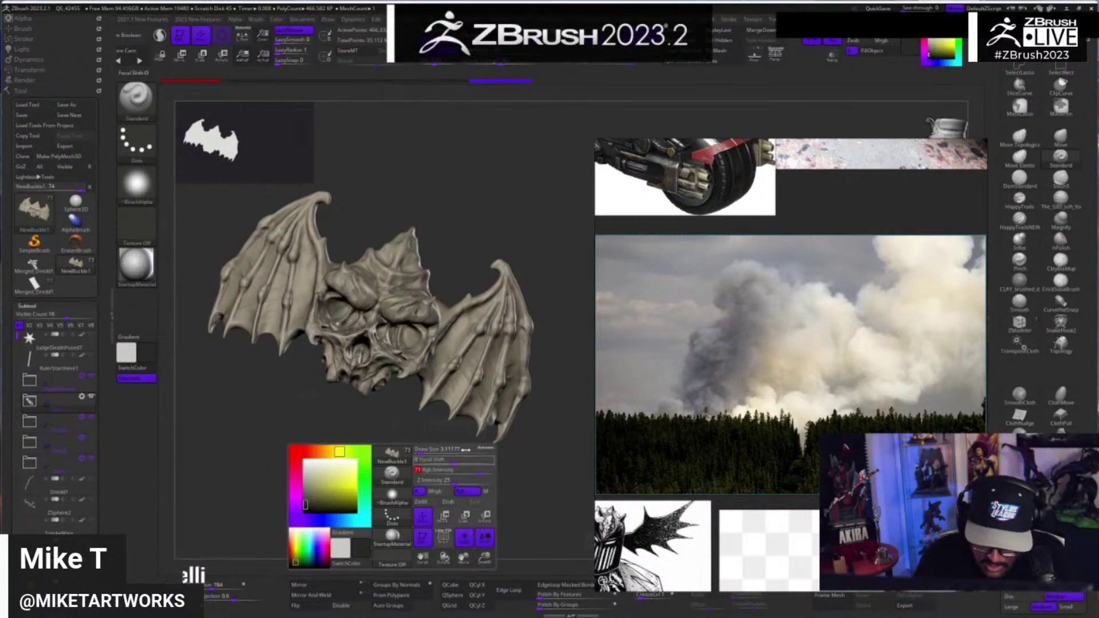
pyautogui.press('s')
pyautogui.moveTo(434, 469); pyautogui.dragTo(450, 465)
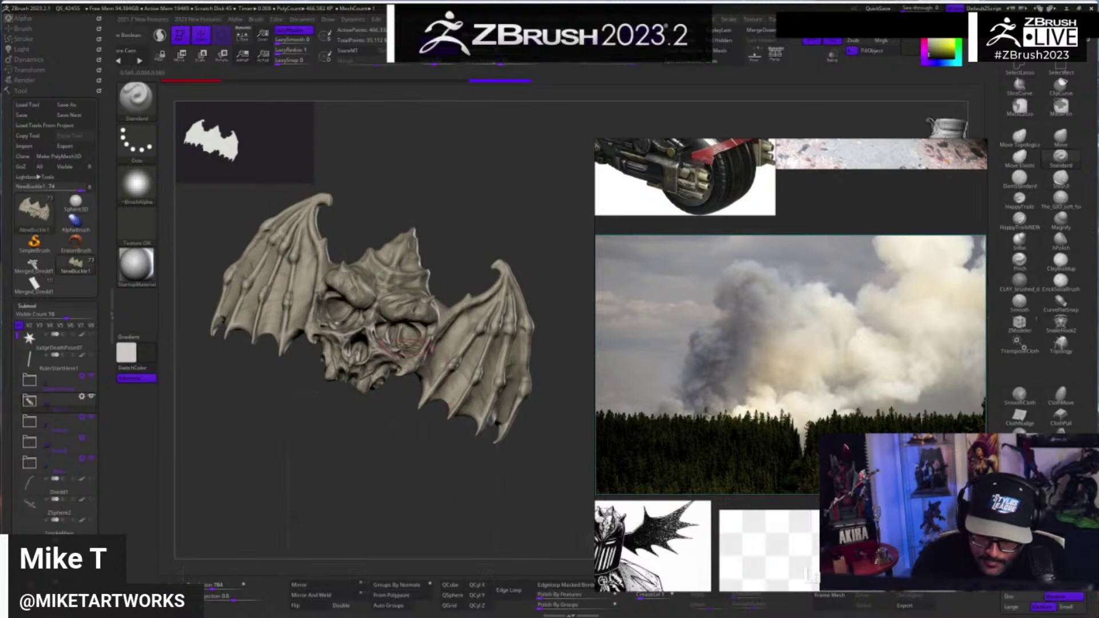
# - Paint dark shading into the first eye socket of the buckle's skull
pyautogui.moveTo(409, 344); pyautogui.dragTo(405, 327)
pyautogui.moveTo(517, 237)
pyautogui.mouseDown()
pyautogui.moveTo(503, 213)
pyautogui.moveTo(504, 238)
pyautogui.mouseUp()
pyautogui.moveTo(363, 327); pyautogui.dragTo(360, 331)
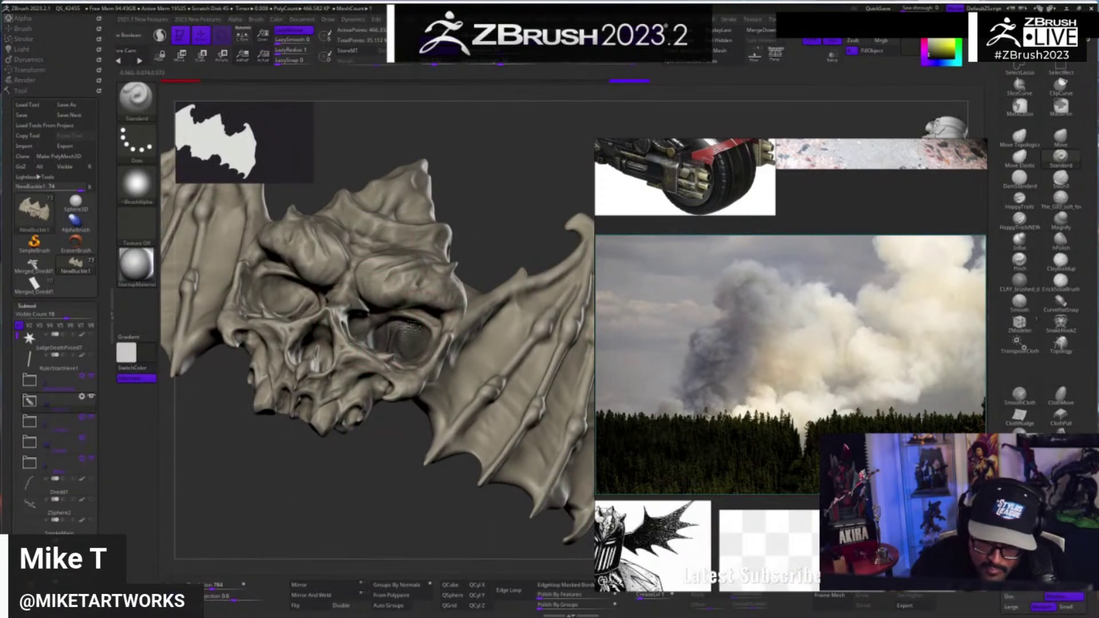
pyautogui.moveTo(510, 212); pyautogui.dragTo(409, 316)
pyautogui.moveTo(518, 200); pyautogui.dragTo(531, 295)
# - Paint dark shading into the skull's other eye socket, undoing a stray stroke, and start shading the nasal cavity
pyautogui.moveTo(338, 339); pyautogui.dragTo(329, 346)
pyautogui.hotkey('ctrl', 'z')
pyautogui.moveTo(554, 186); pyautogui.dragTo(572, 191)
pyautogui.moveTo(348, 339); pyautogui.dragTo(360, 359)
pyautogui.moveTo(506, 165)
pyautogui.mouseDown()
pyautogui.moveTo(550, 172)
pyautogui.moveTo(380, 317)
pyautogui.moveTo(401, 361)
pyautogui.moveTo(375, 378)
pyautogui.mouseUp()
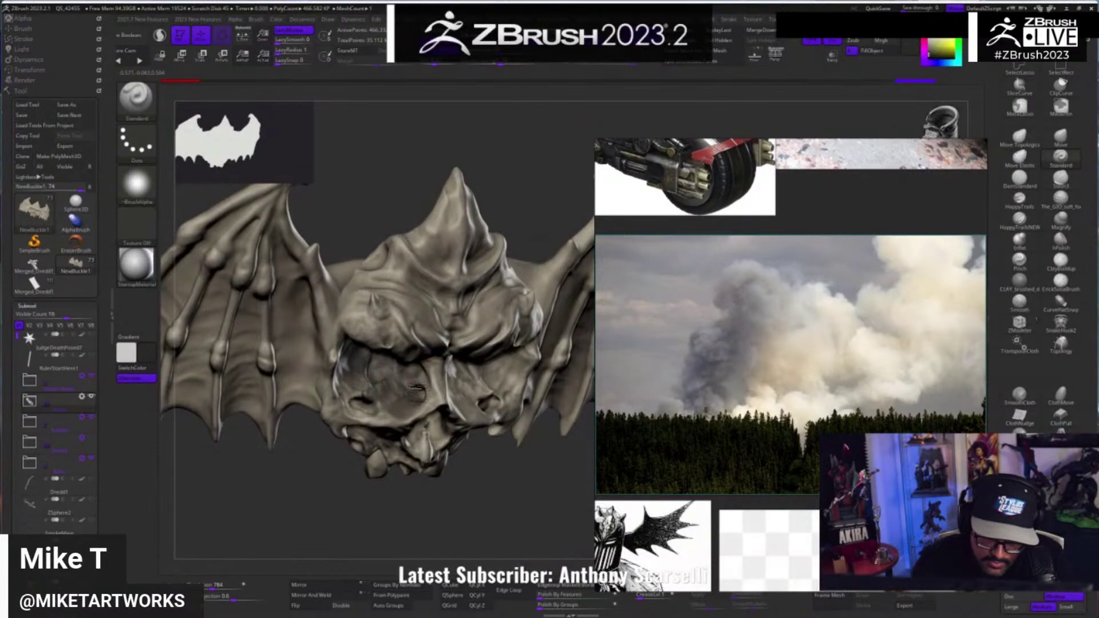
pyautogui.moveTo(486, 462)
pyautogui.mouseDown()
pyautogui.moveTo(485, 477)
pyautogui.moveTo(494, 461)
pyautogui.mouseUp()
pyautogui.moveTo(519, 518)
pyautogui.mouseDown()
pyautogui.moveTo(499, 506)
pyautogui.moveTo(508, 516)
pyautogui.mouseUp()
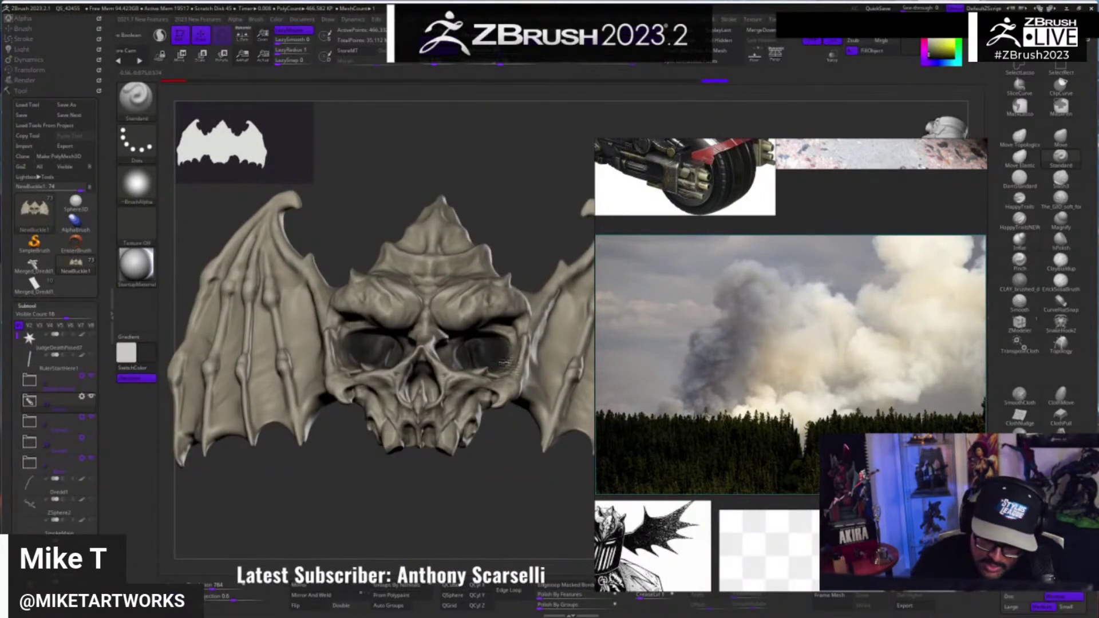
pyautogui.moveTo(483, 476); pyautogui.dragTo(433, 410)
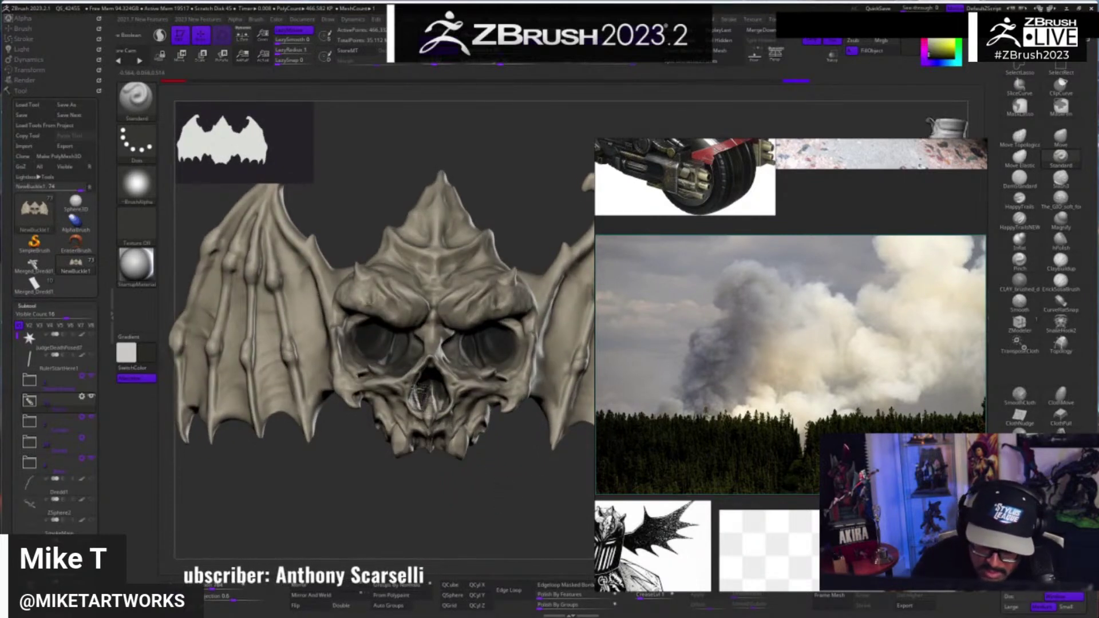
pyautogui.moveTo(502, 484); pyautogui.dragTo(421, 441)
# - Switch off the bluish second light and reposition the main light so it shines on the buckle from slightly above
pyautogui.click(27, 306)
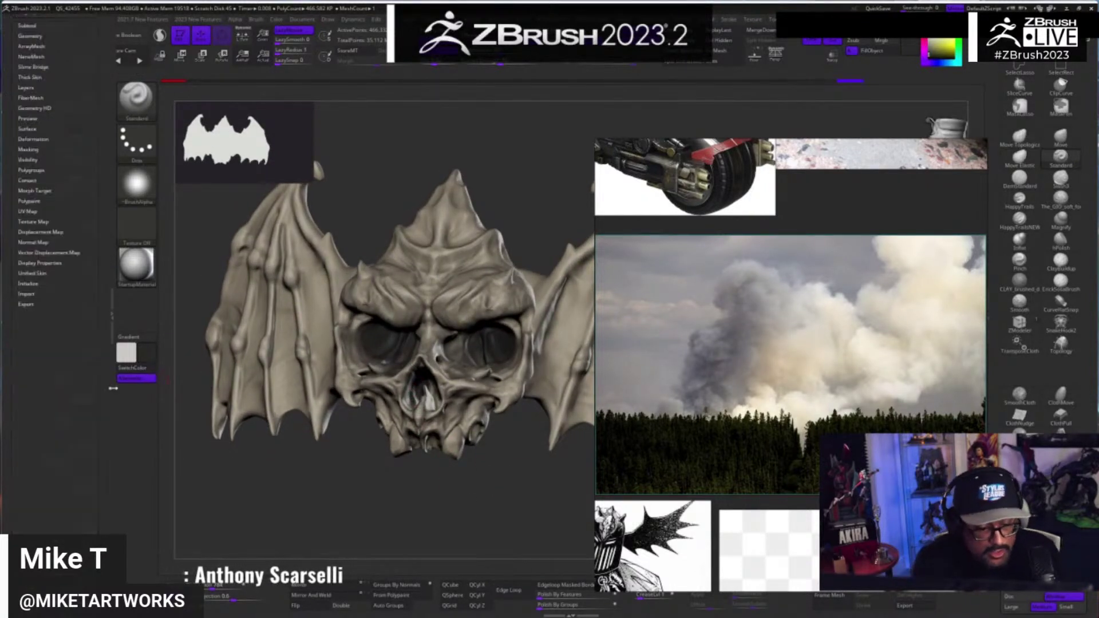
pyautogui.click(39, 183)
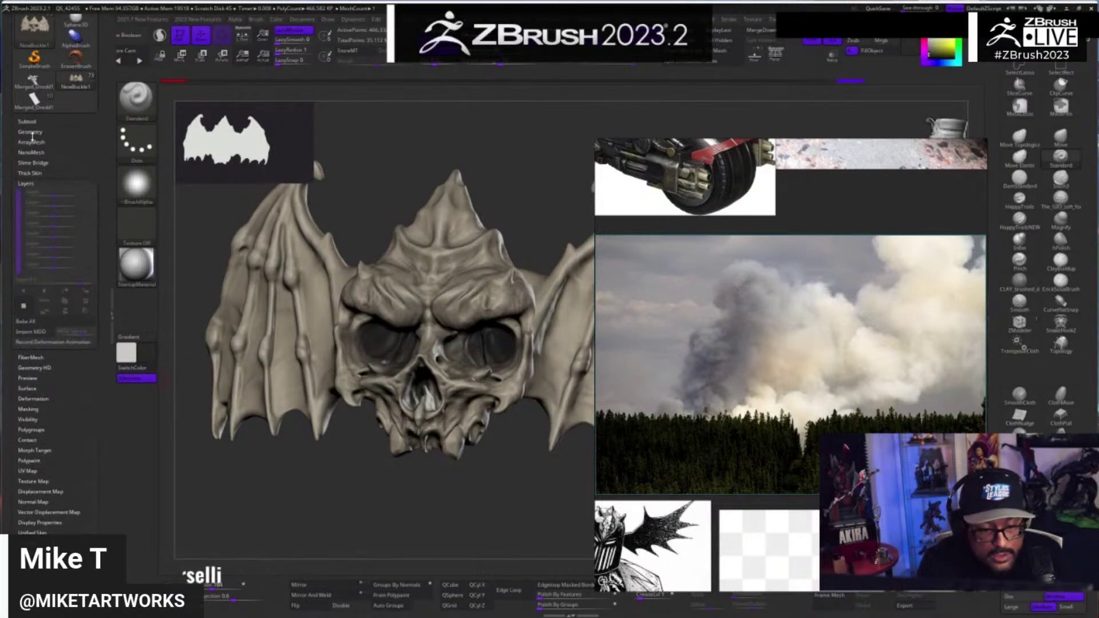
pyautogui.click(27, 183)
pyautogui.moveTo(98, 420); pyautogui.dragTo(98, 605)
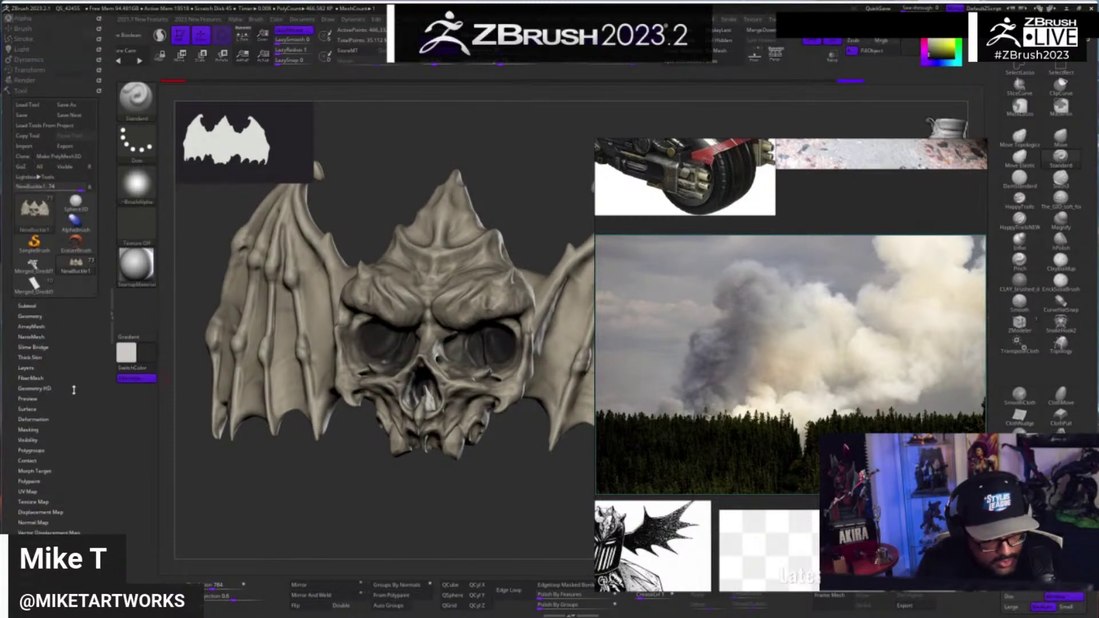
pyautogui.click(30, 50)
pyautogui.click(87, 87)
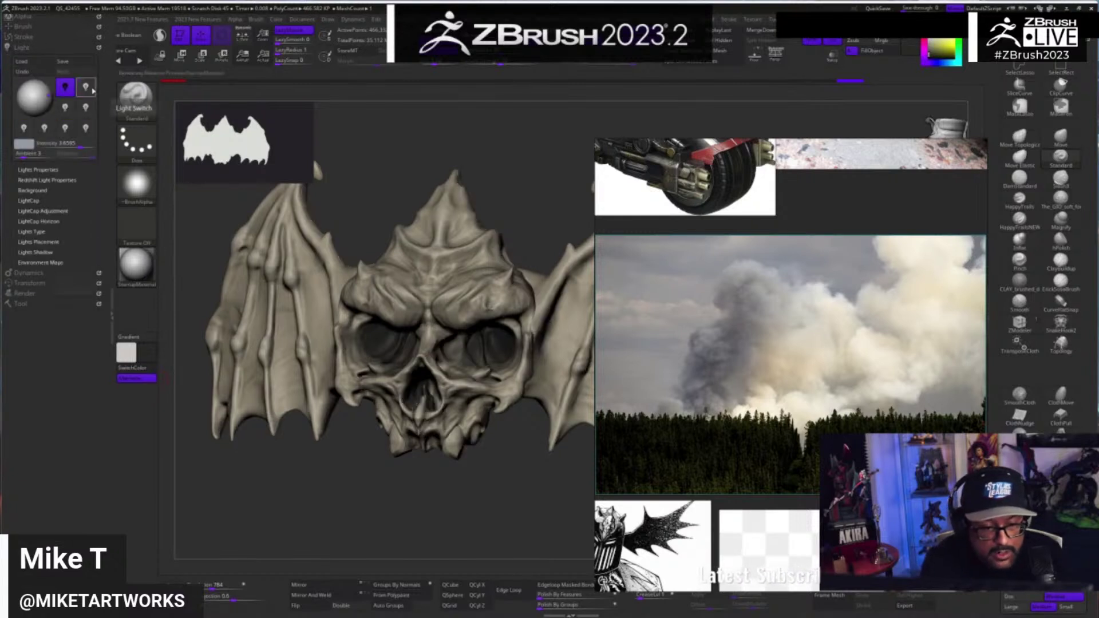
pyautogui.moveTo(40, 95); pyautogui.dragTo(33, 91)
# - Darken the skull's nasal cavity and the recesses under the cheekbone and around the upper teeth
pyautogui.moveTo(194, 451); pyautogui.dragTo(441, 408)
pyautogui.moveTo(491, 459); pyautogui.dragTo(426, 404)
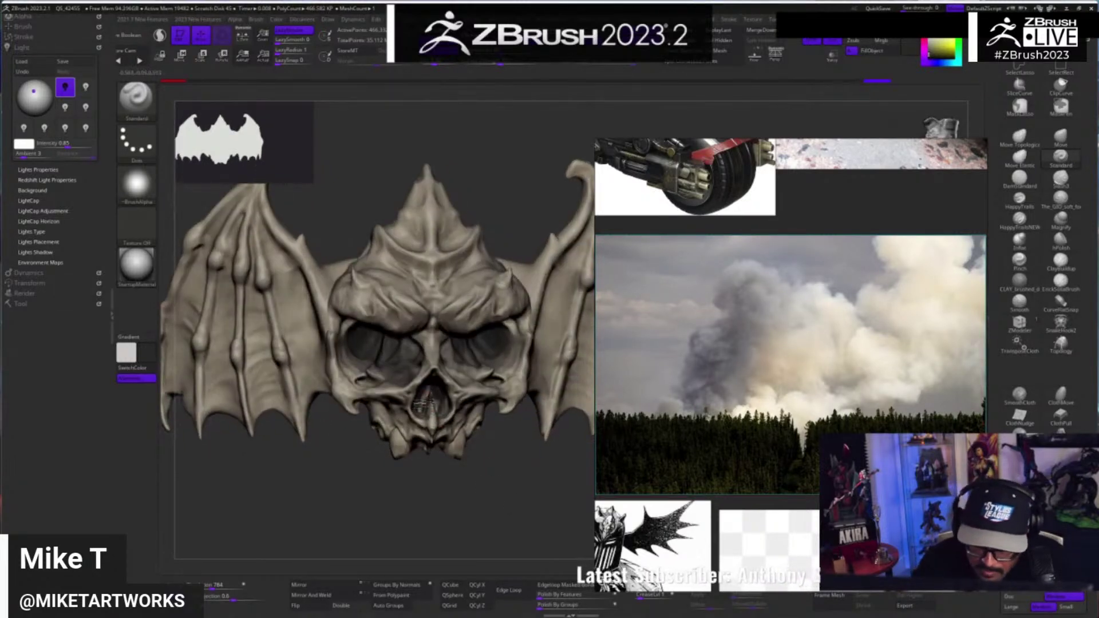
pyautogui.moveTo(513, 455); pyautogui.dragTo(435, 360)
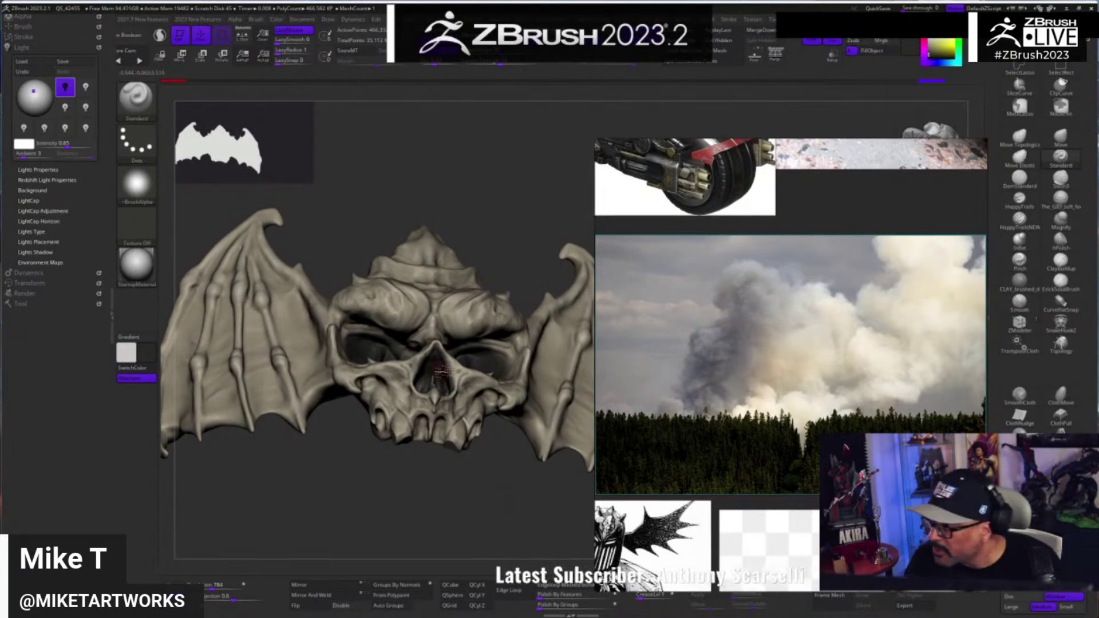
pyautogui.moveTo(514, 508); pyautogui.dragTo(500, 409)
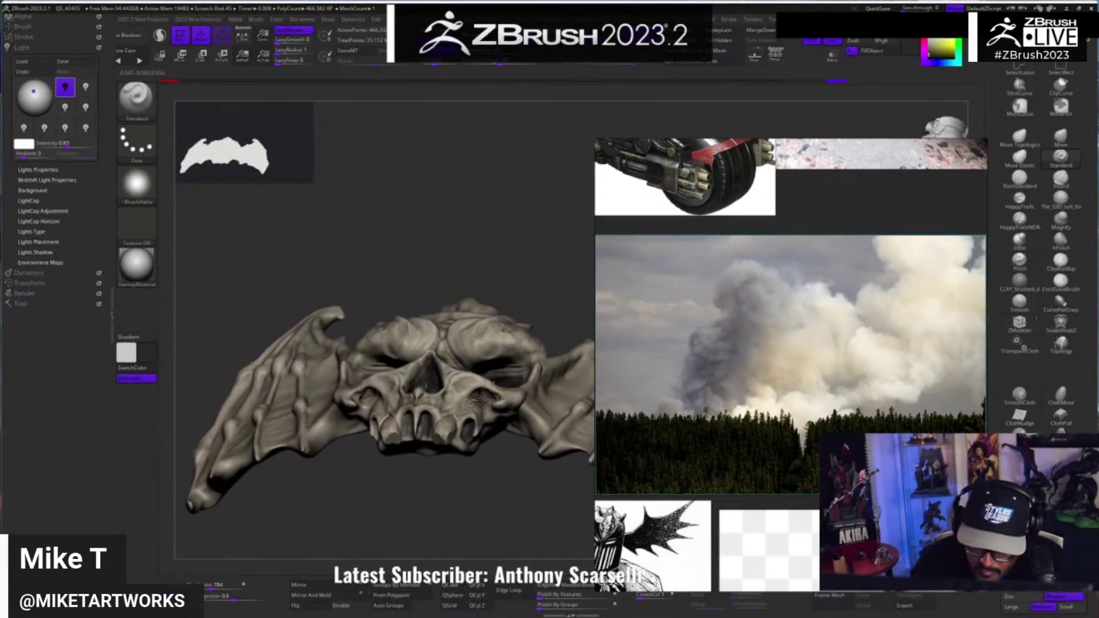
pyautogui.moveTo(518, 480); pyautogui.dragTo(405, 423)
pyautogui.moveTo(465, 477); pyautogui.dragTo(514, 504)
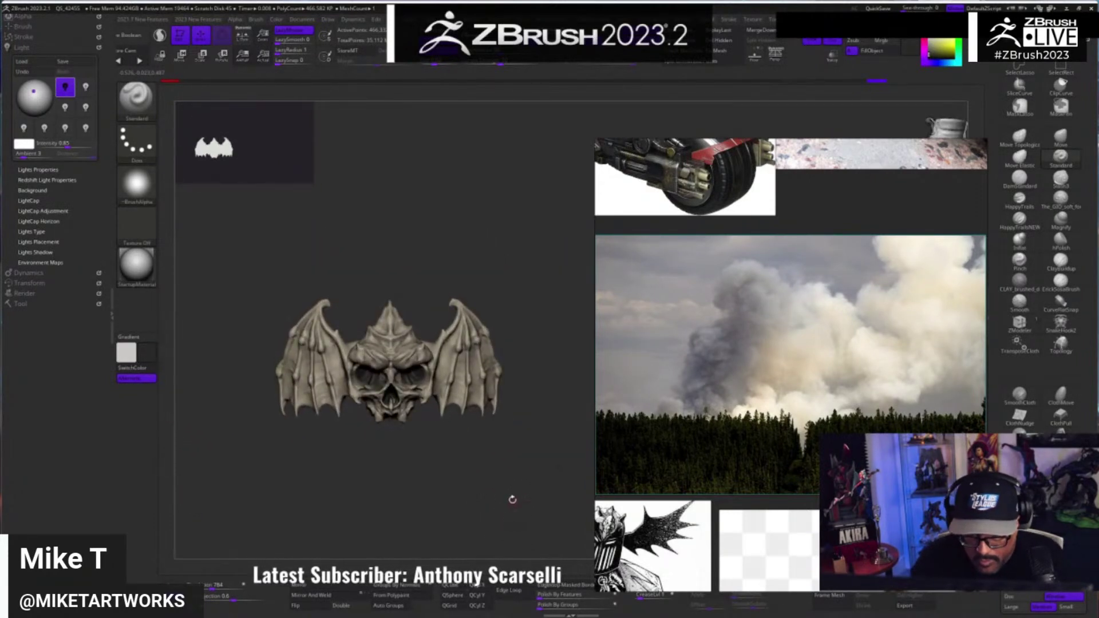
# - Leave solo view on the belt buckle and sample its cream colour as the active paint colour
pyautogui.click(833, 40)
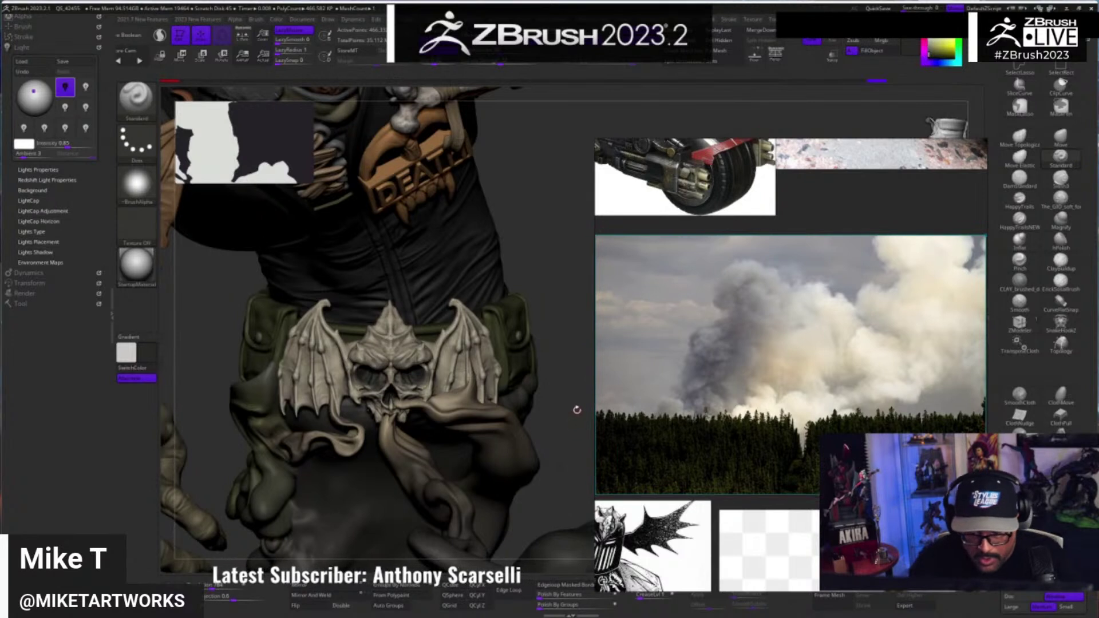
pyautogui.press('space')
pyautogui.moveTo(491, 389); pyautogui.dragTo(453, 356)
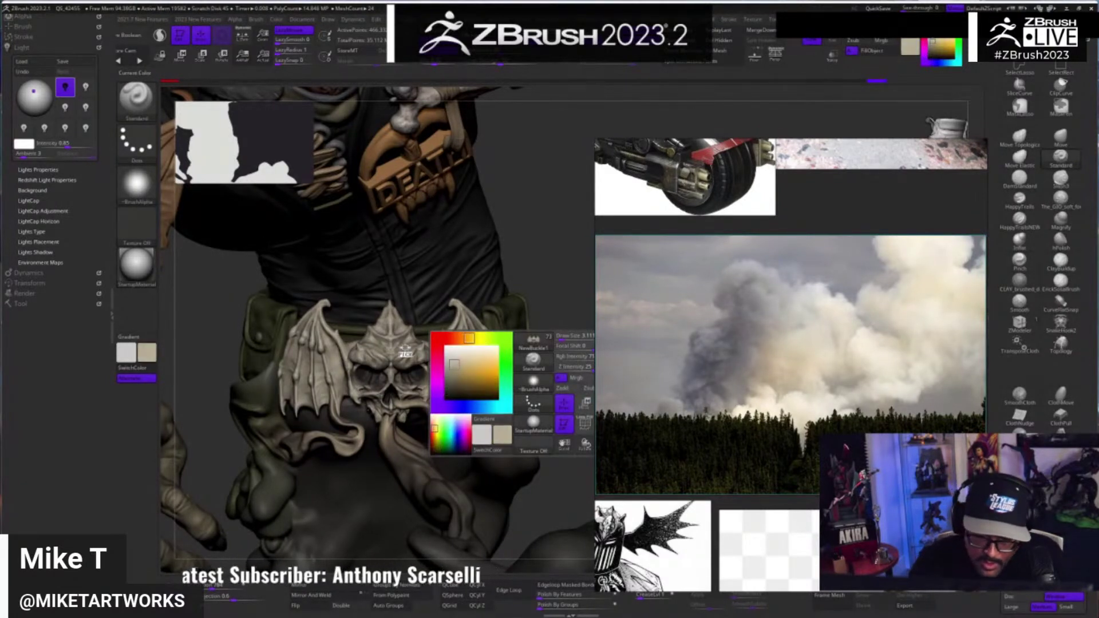
pyautogui.press('s')
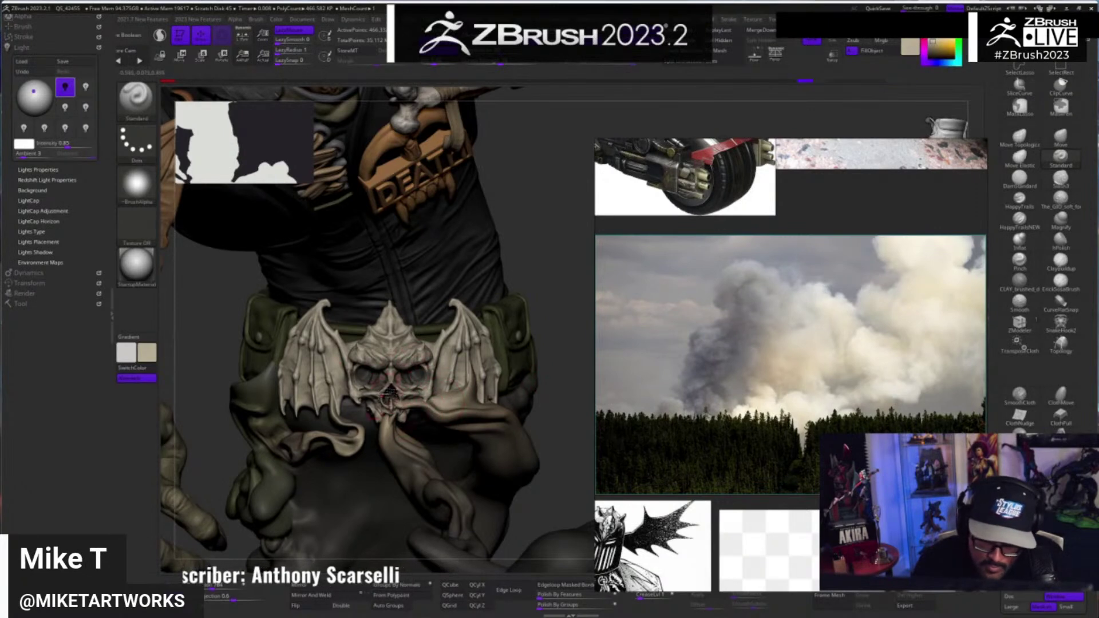
# - Select the smoke subtool at the statue's base and isolate it in solo view
pyautogui.keyDown('ctrl'); pyautogui.moveTo(547, 451); pyautogui.dragTo(550, 392, button='right'); pyautogui.keyUp('ctrl')
pyautogui.moveTo(551, 391); pyautogui.dragTo(551, 338)
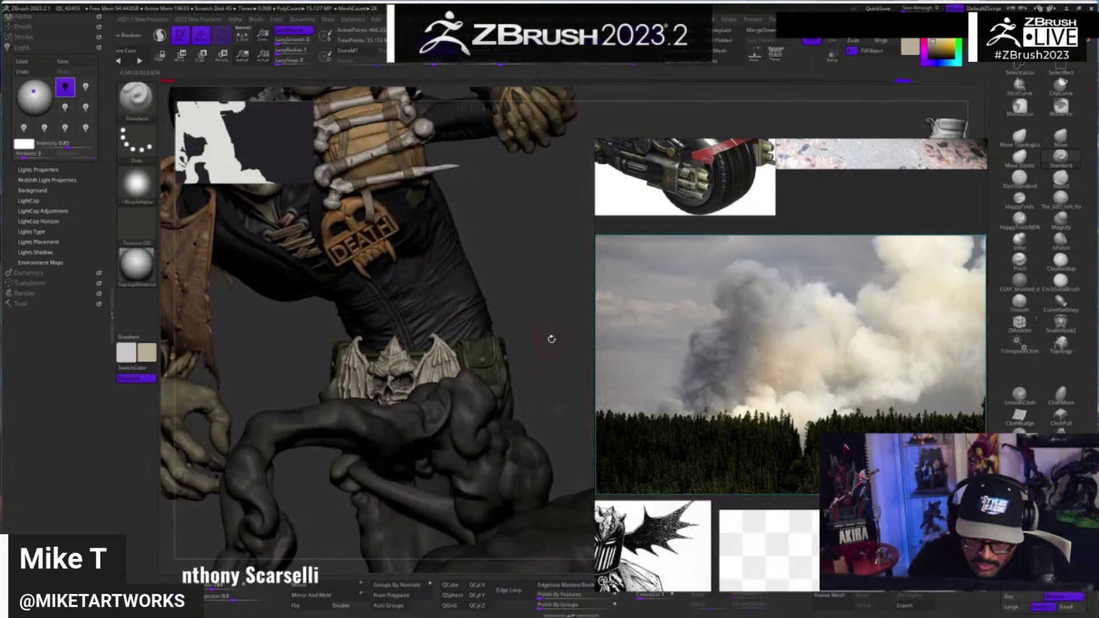
pyautogui.keyDown('ctrl'); pyautogui.moveTo(545, 350); pyautogui.dragTo(544, 343, button='right'); pyautogui.keyUp('ctrl')
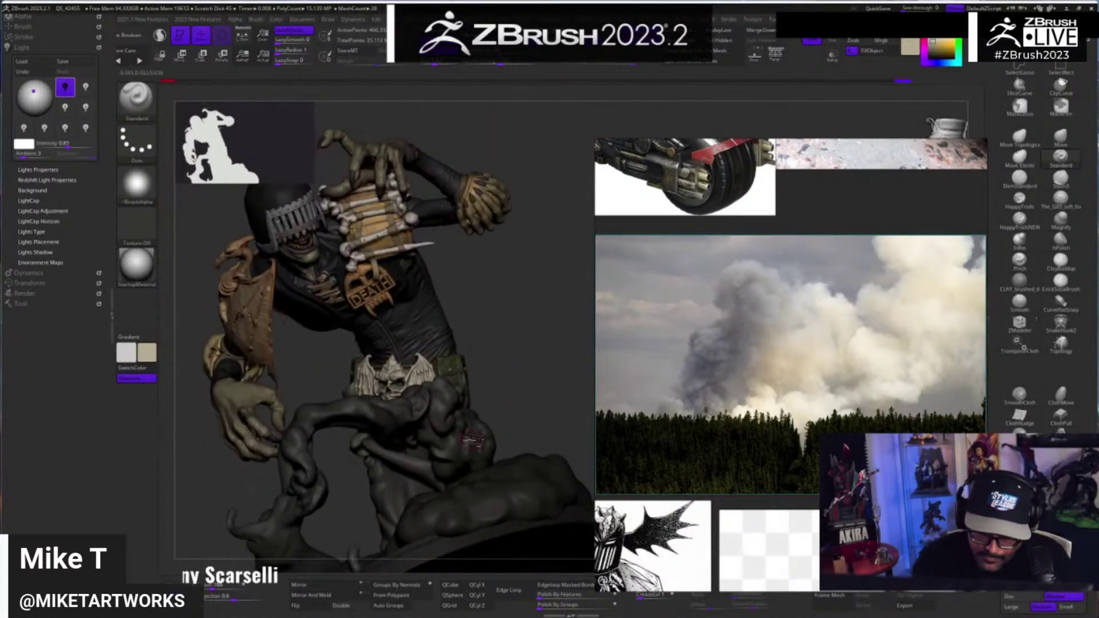
pyautogui.click(832, 40)
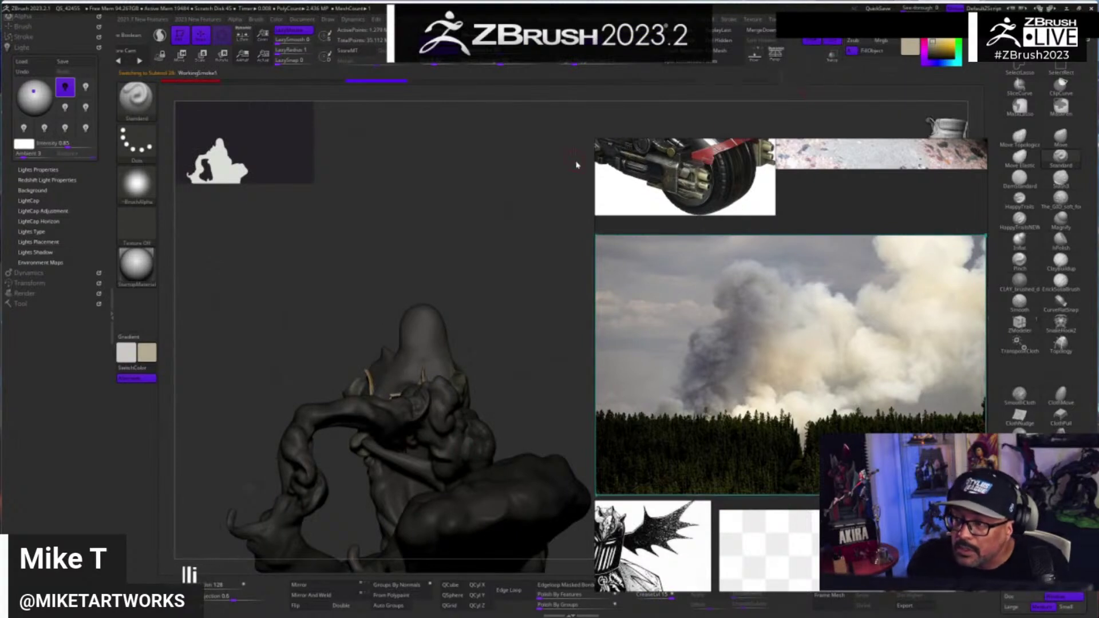
pyautogui.moveTo(540, 363)
pyautogui.mouseDown()
pyautogui.moveTo(535, 390)
pyautogui.moveTo(527, 227)
pyautogui.moveTo(405, 464)
pyautogui.moveTo(452, 506)
pyautogui.mouseUp()
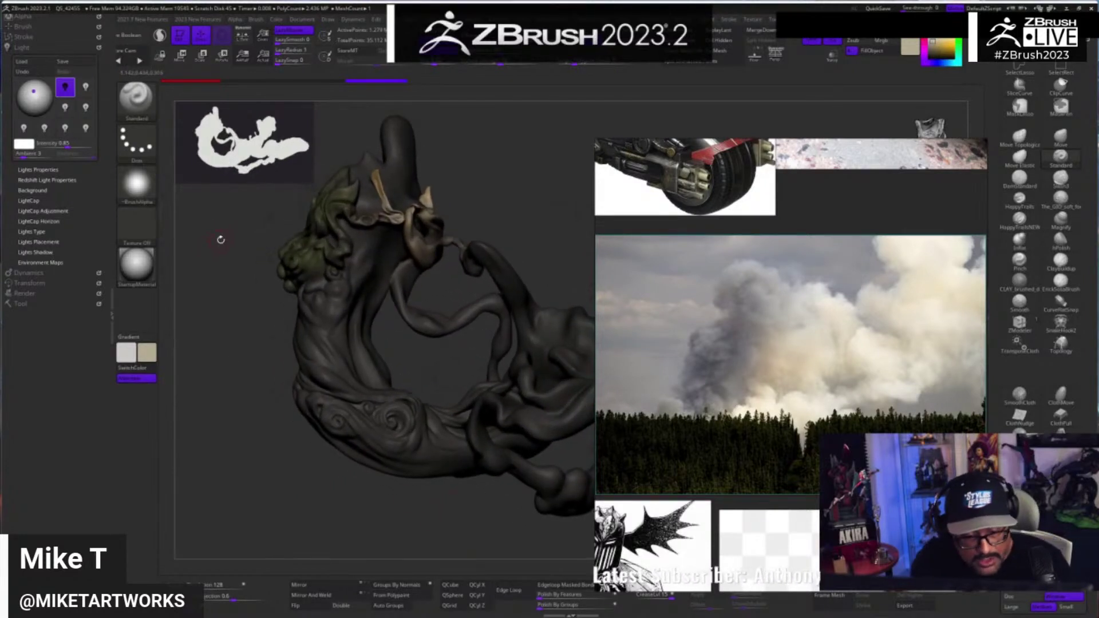
# - Display the smoke in the Flat Color material, clear the reference images from over it, and examine its painted colours from several sides
pyautogui.press('space')
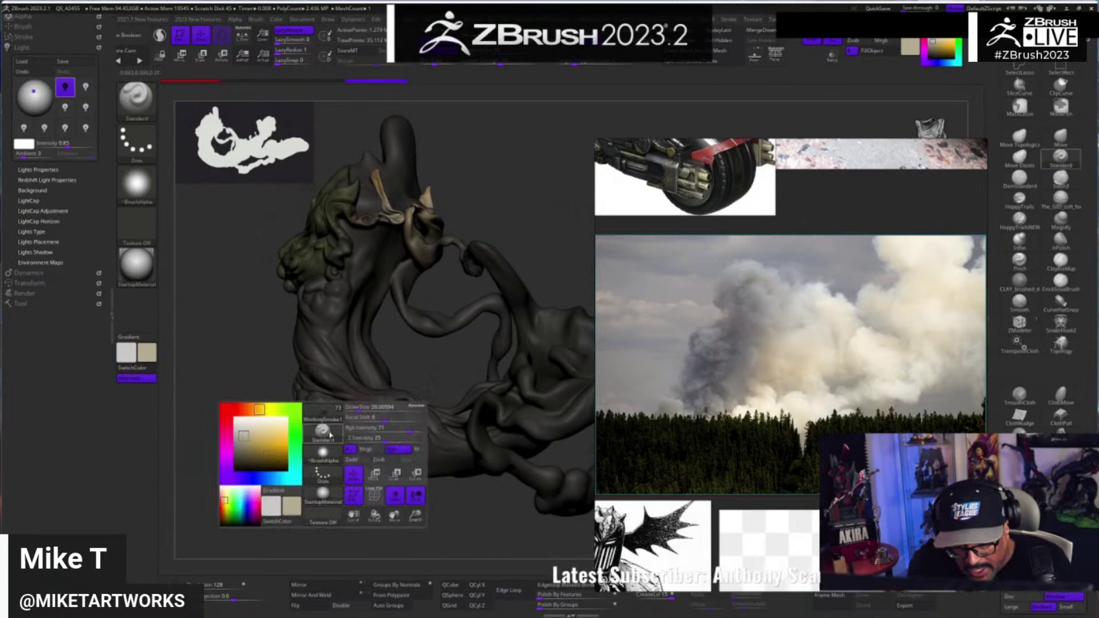
pyautogui.click(313, 500)
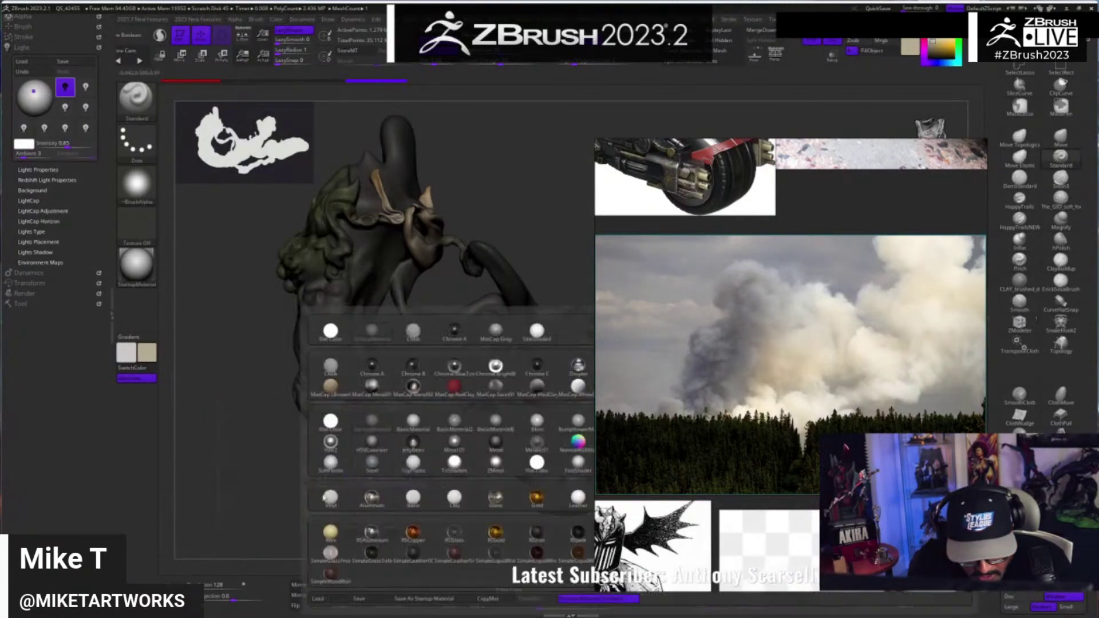
pyautogui.click(331, 422)
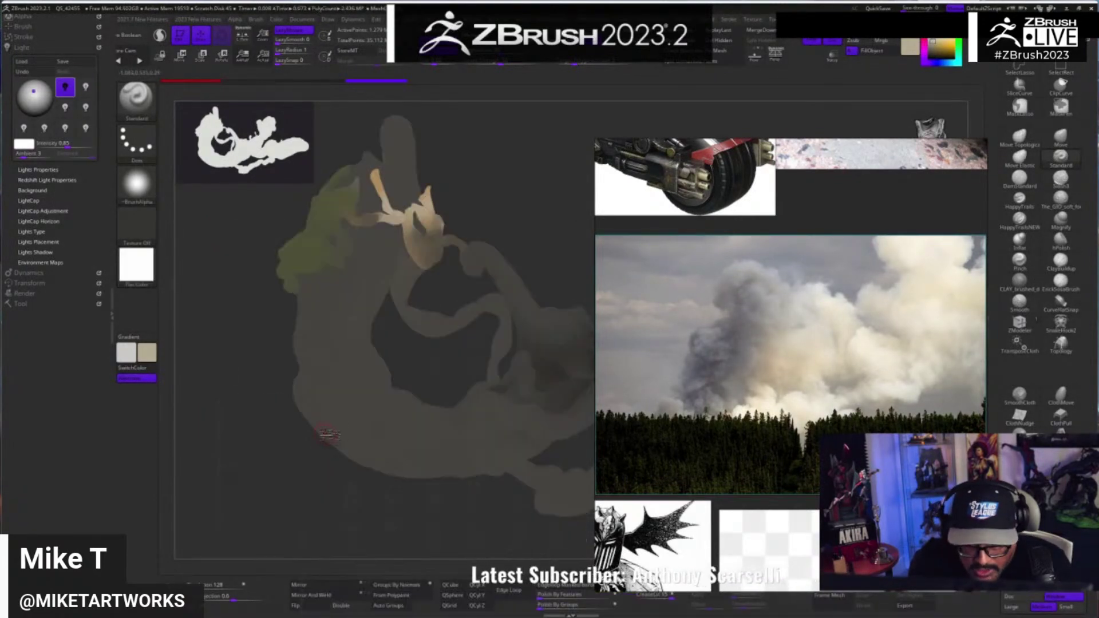
pyautogui.moveTo(642, 409); pyautogui.dragTo(754, 353)
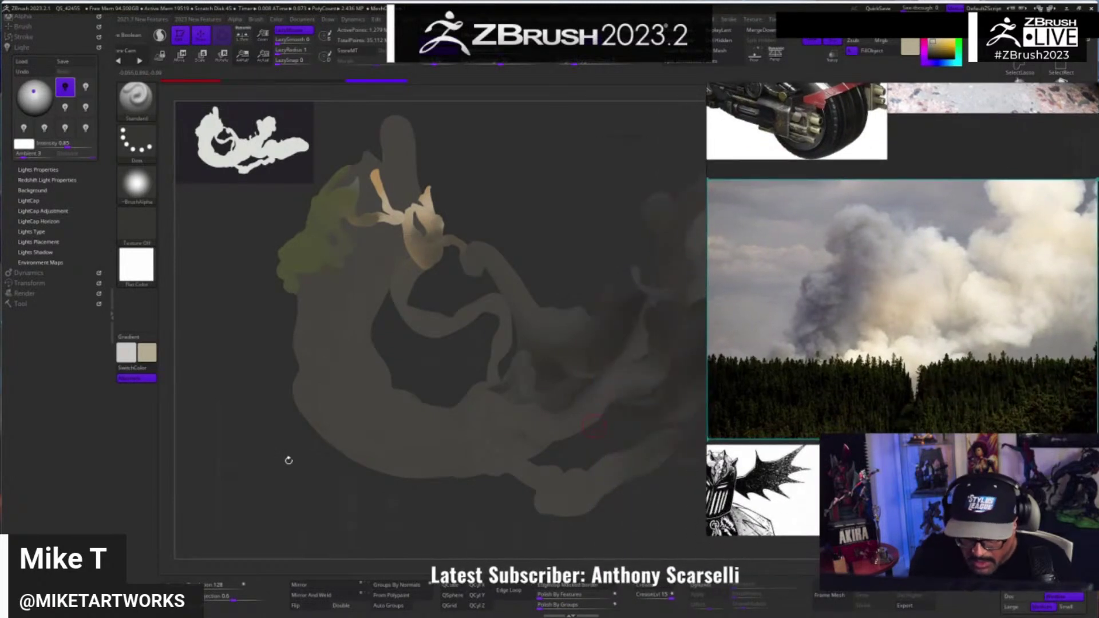
pyautogui.moveTo(498, 530); pyautogui.dragTo(558, 494)
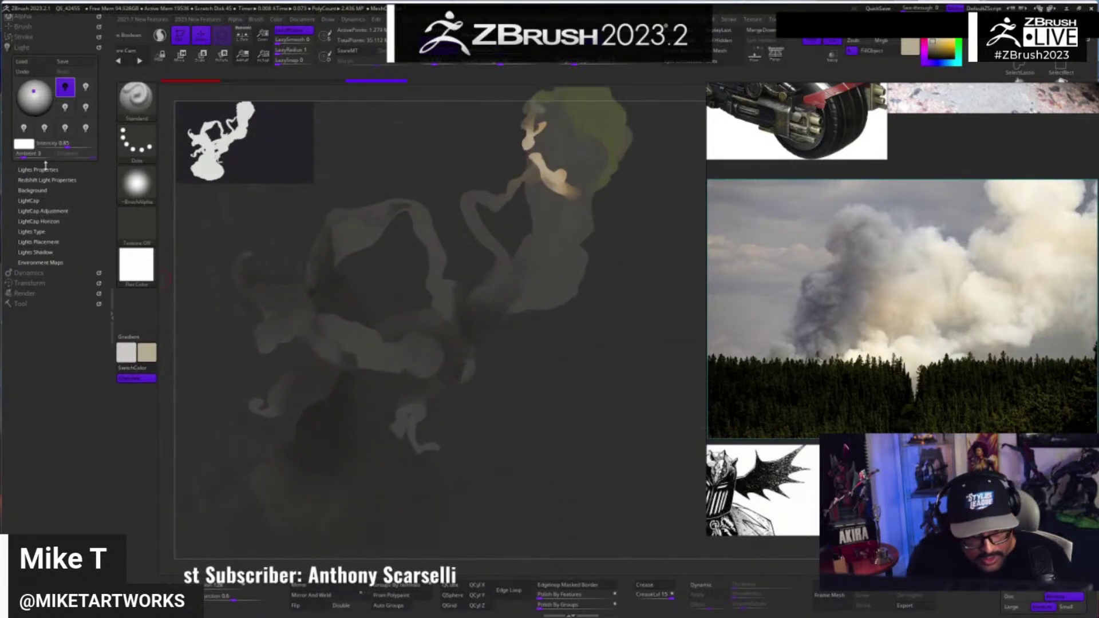
# - Return the smoke to StartupMaterial and sample the dark grey from its surface as the active colour
pyautogui.press('space')
pyautogui.click(515, 462)
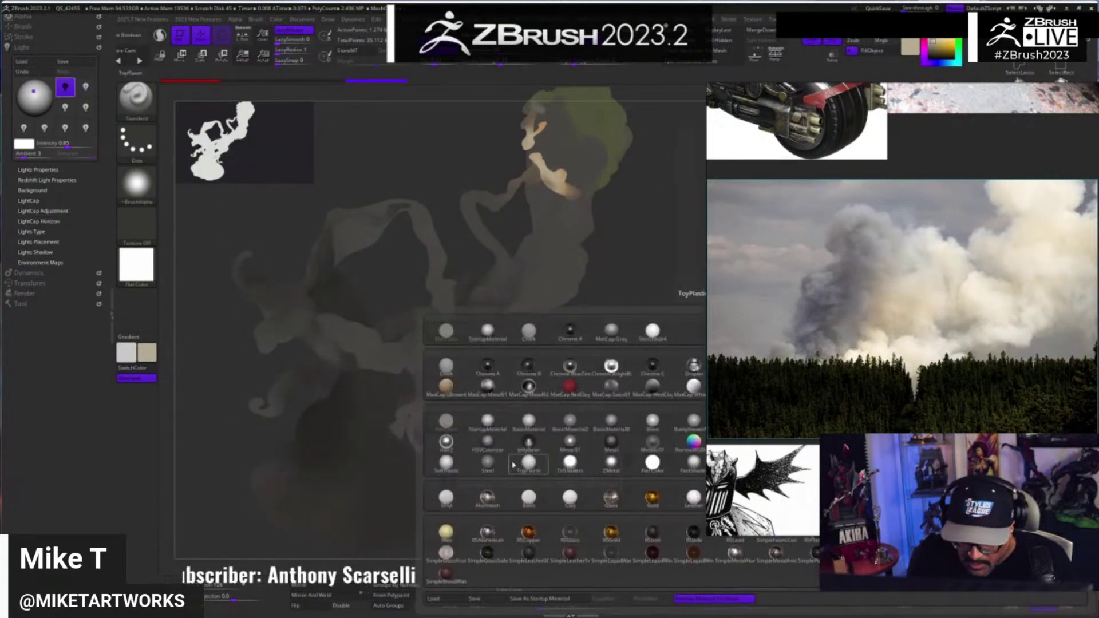
pyautogui.click(446, 442)
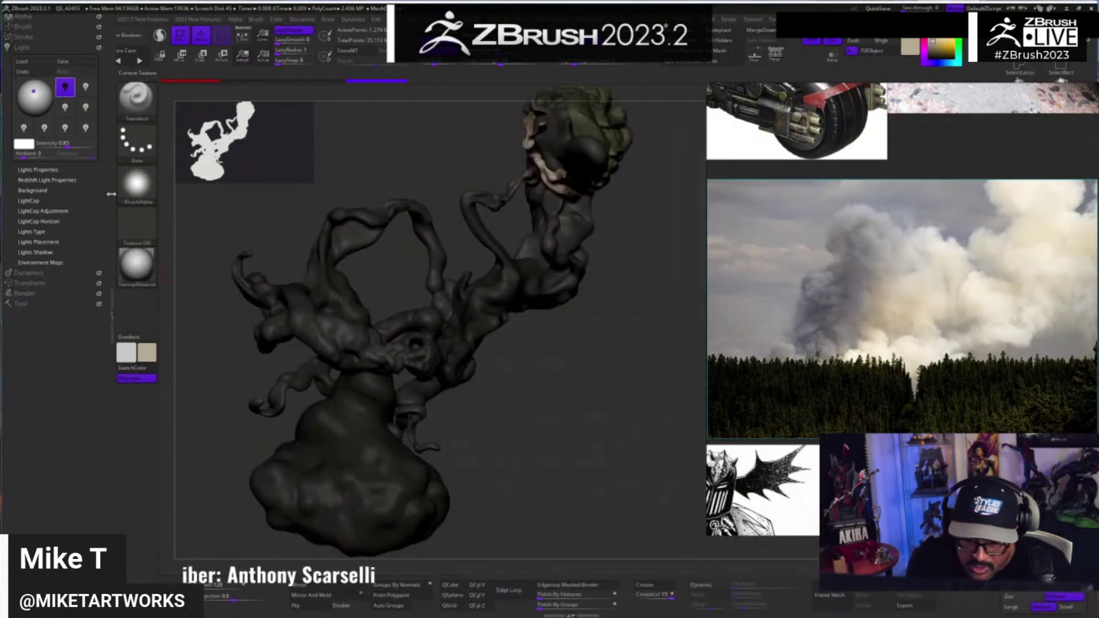
pyautogui.press('space')
pyautogui.moveTo(441, 425); pyautogui.dragTo(379, 356)
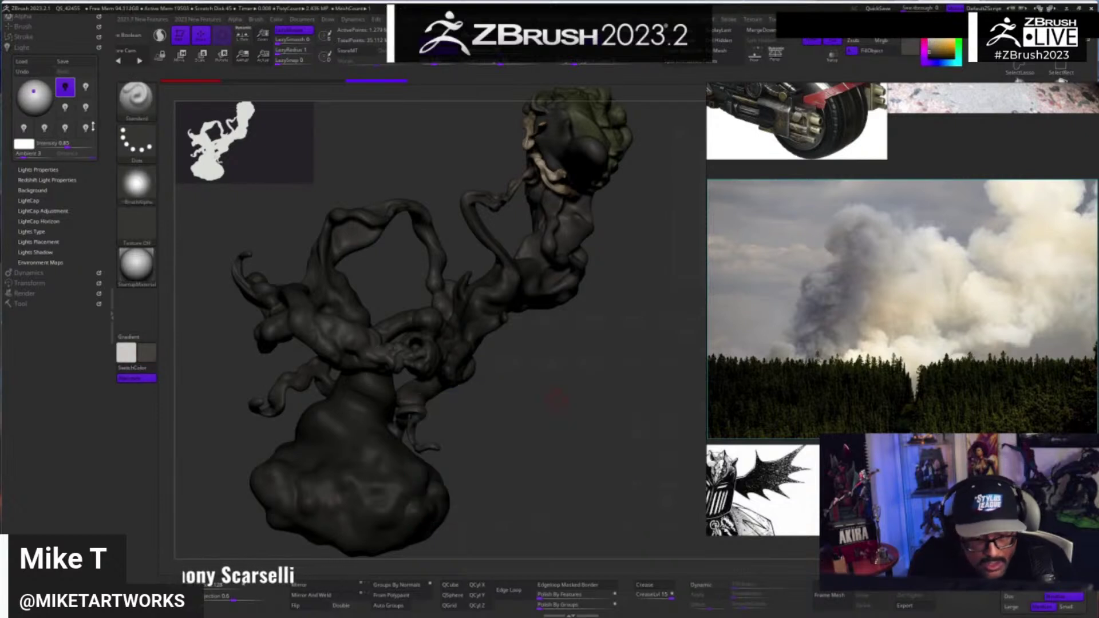
# - Switch off polypaint on all subtools in the subtool list to examine the bare smoke, and switch it back on
pyautogui.moveTo(86, 204); pyautogui.dragTo(92, 286)
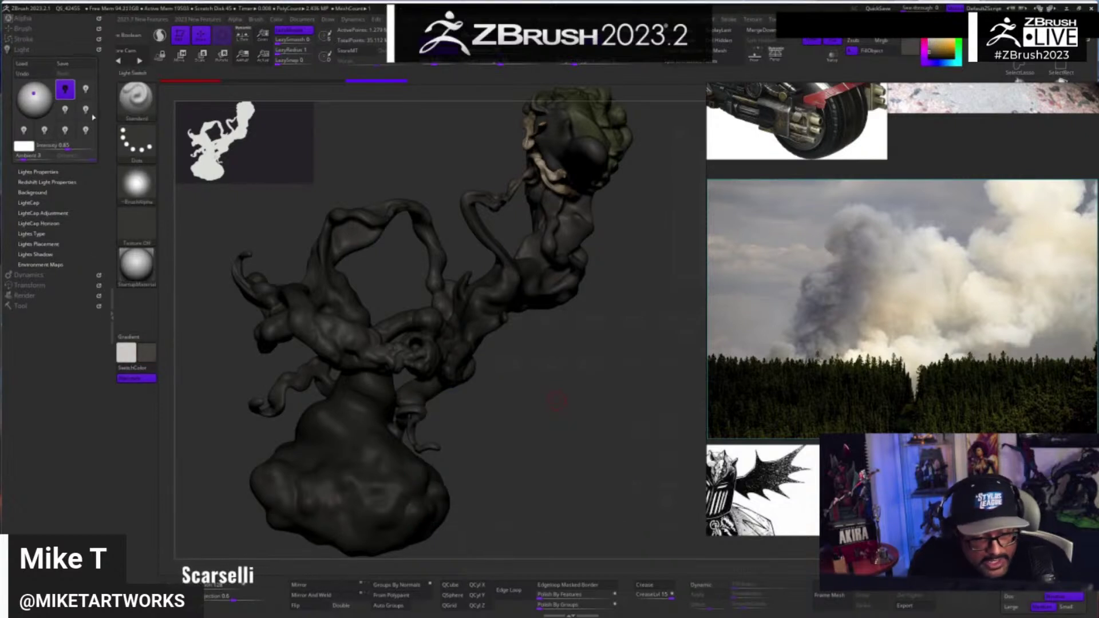
pyautogui.click(20, 50)
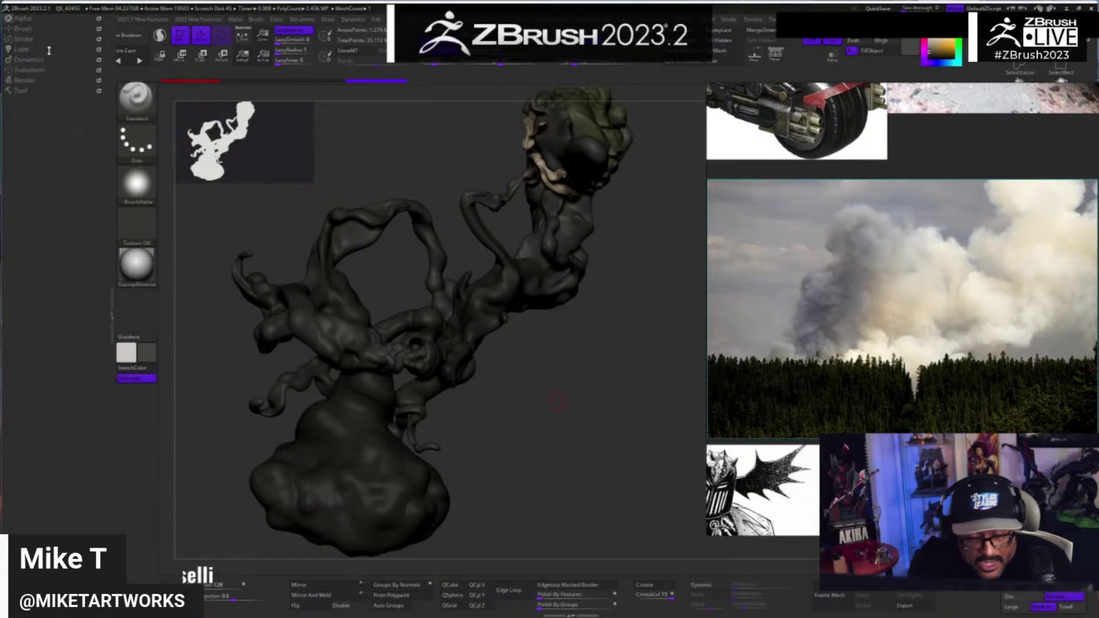
pyautogui.click(25, 89)
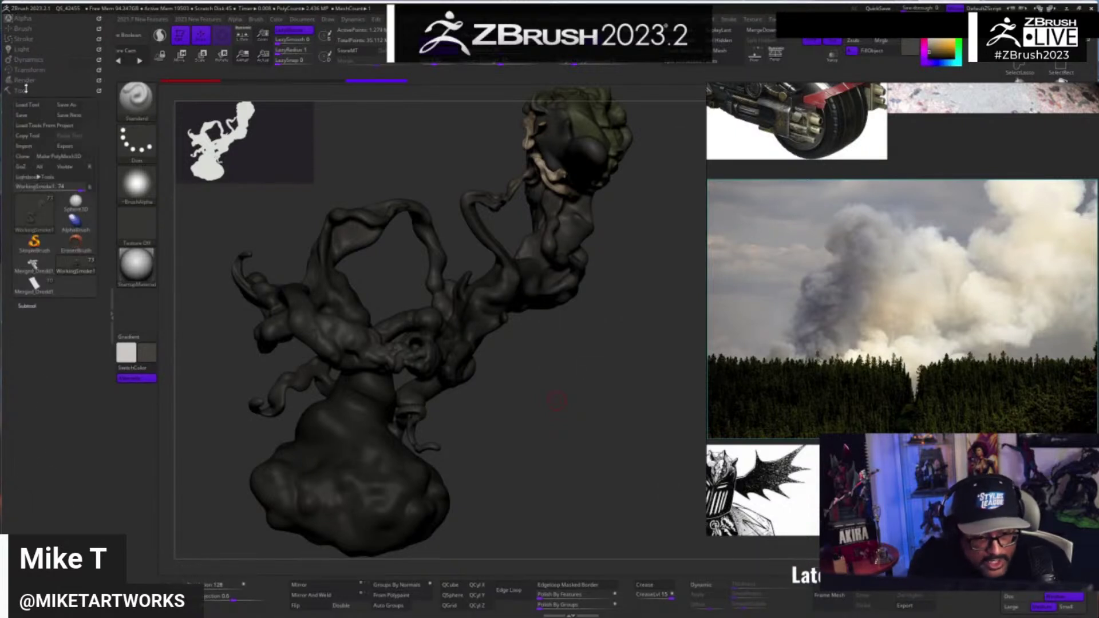
pyautogui.click(29, 305)
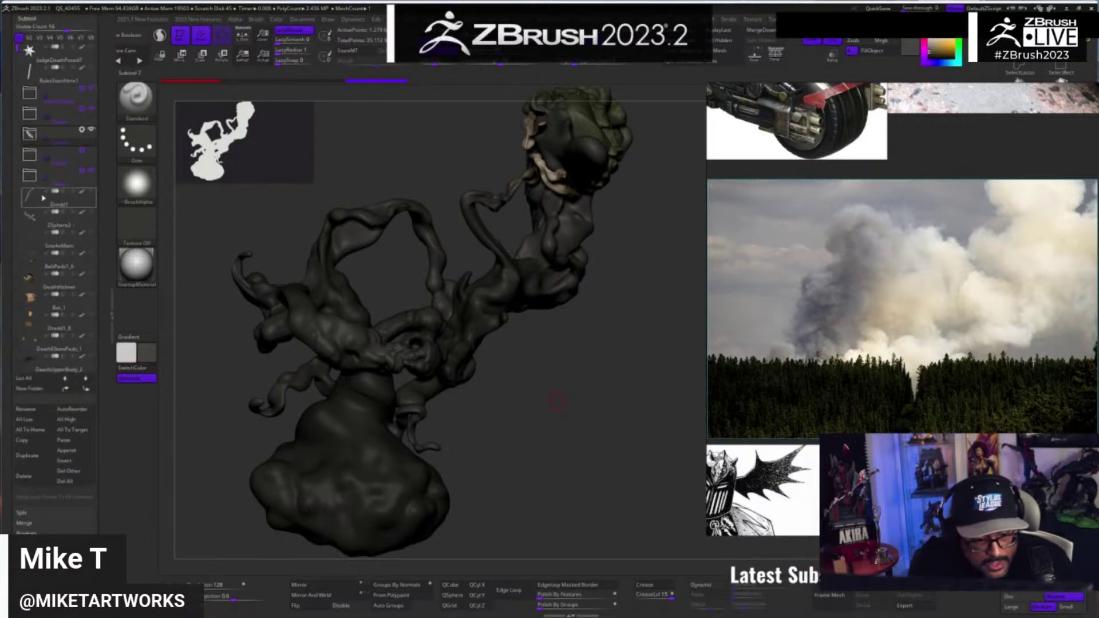
pyautogui.keyDown('shift'); pyautogui.click(82, 193); pyautogui.keyUp('shift')
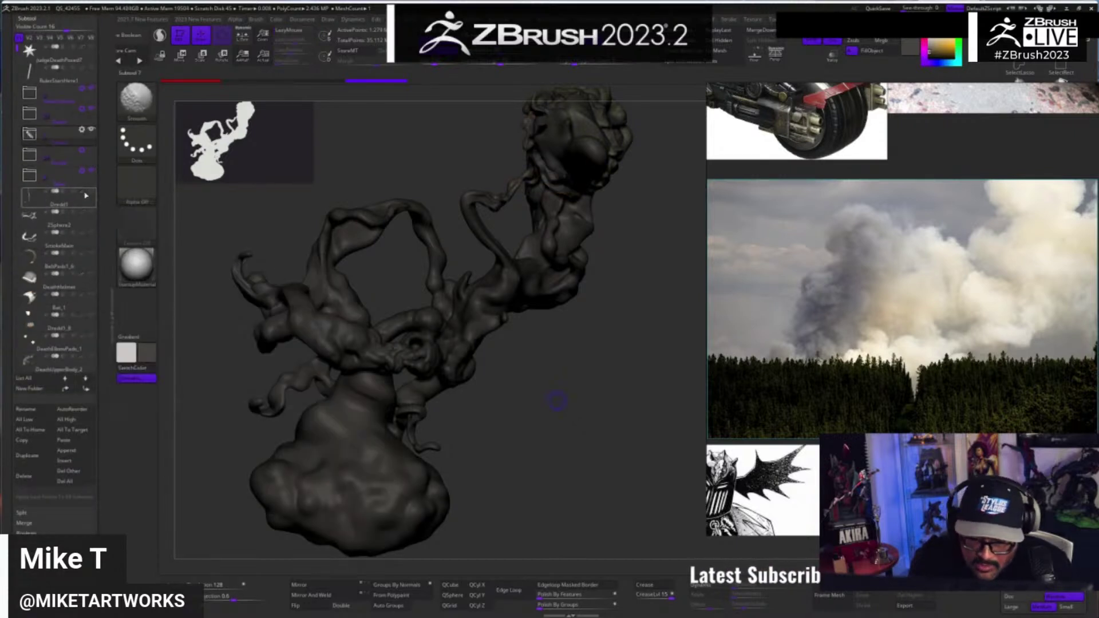
pyautogui.moveTo(556, 408)
pyautogui.mouseDown()
pyautogui.moveTo(589, 449)
pyautogui.moveTo(615, 430)
pyautogui.moveTo(581, 455)
pyautogui.mouseUp()
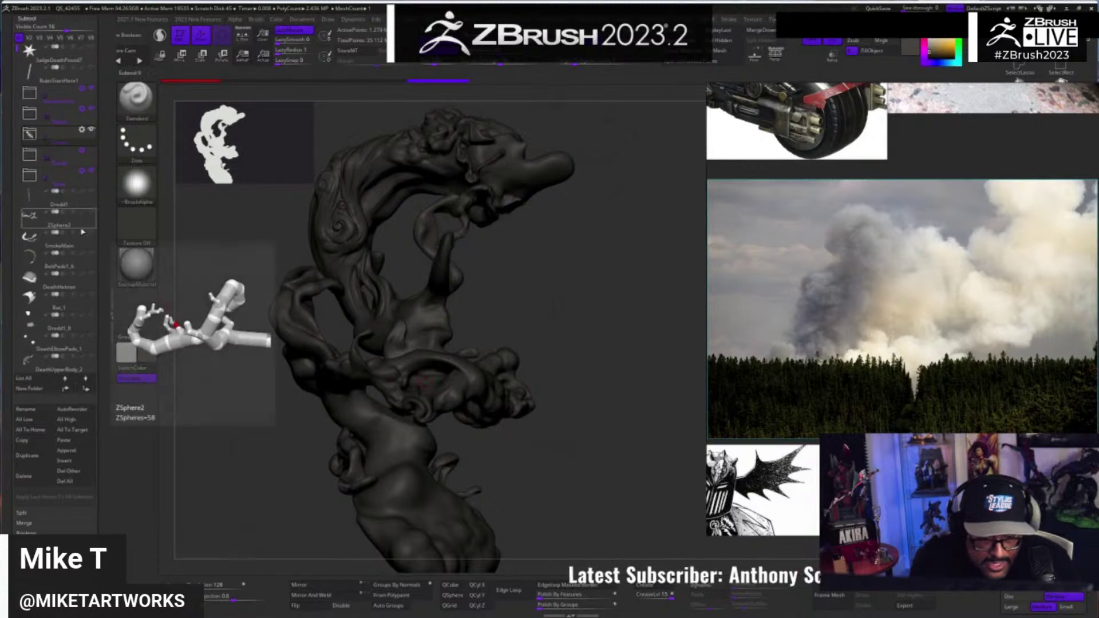
pyautogui.click(84, 361)
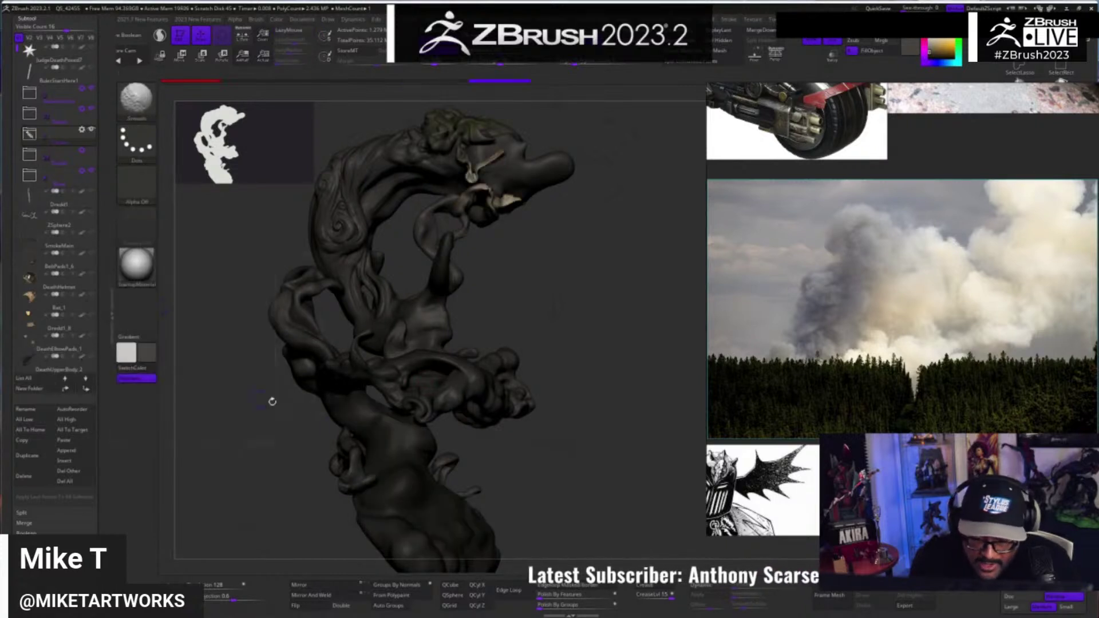
pyautogui.moveTo(517, 484)
pyautogui.mouseDown()
pyautogui.moveTo(564, 449)
pyautogui.moveTo(570, 458)
pyautogui.moveTo(591, 339)
pyautogui.moveTo(665, 418)
pyautogui.moveTo(671, 486)
pyautogui.moveTo(697, 481)
pyautogui.mouseUp()
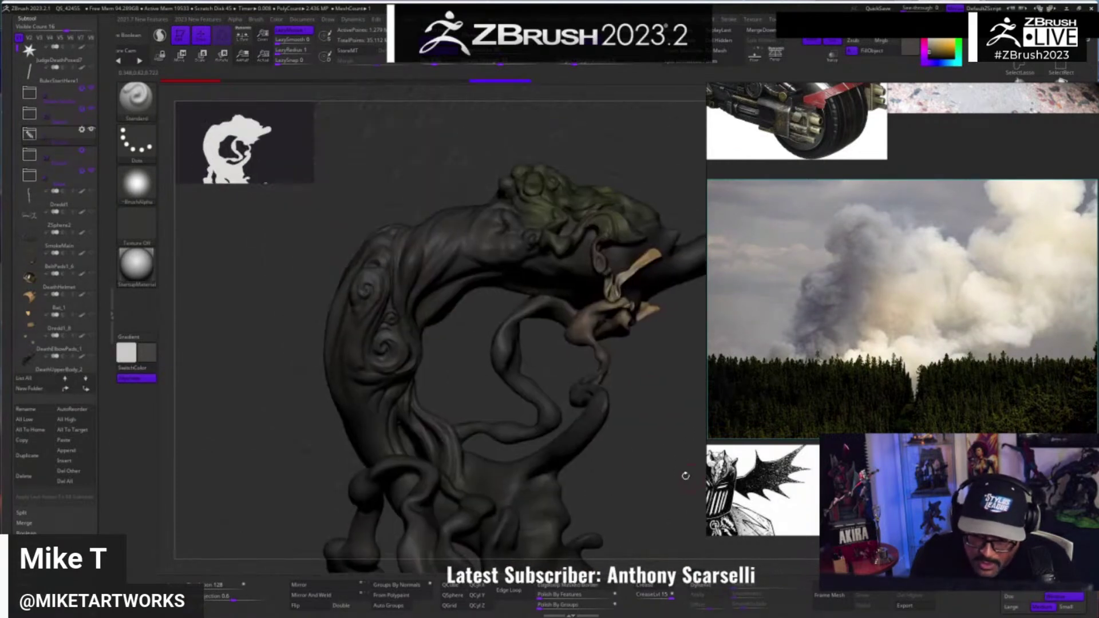
# - Try a white MatCap material on the smoke
pyautogui.press('space')
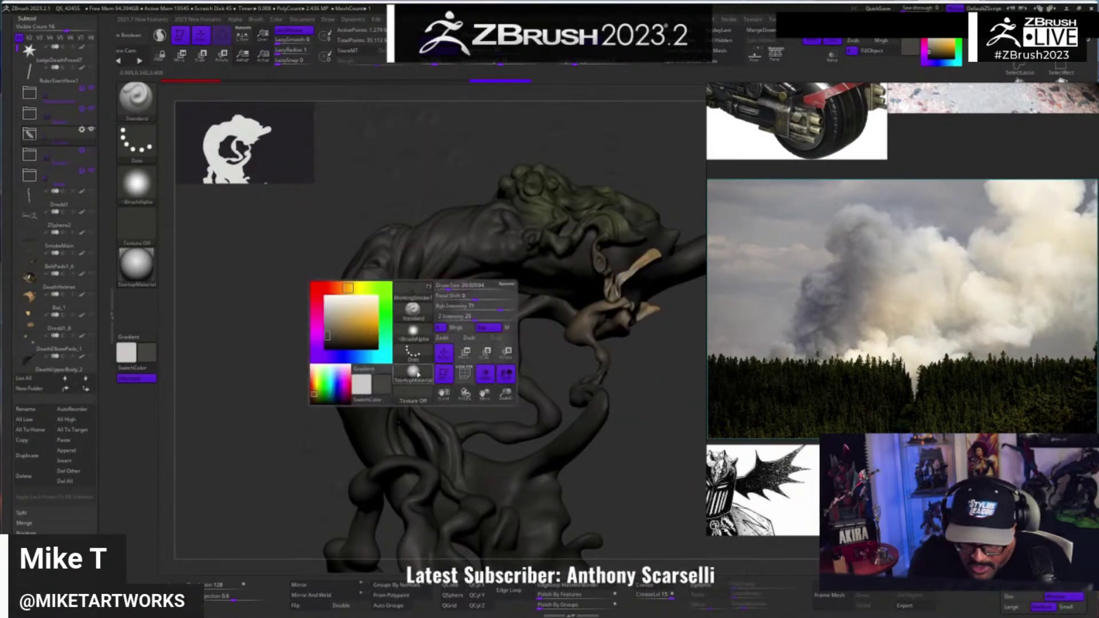
pyautogui.click(465, 392)
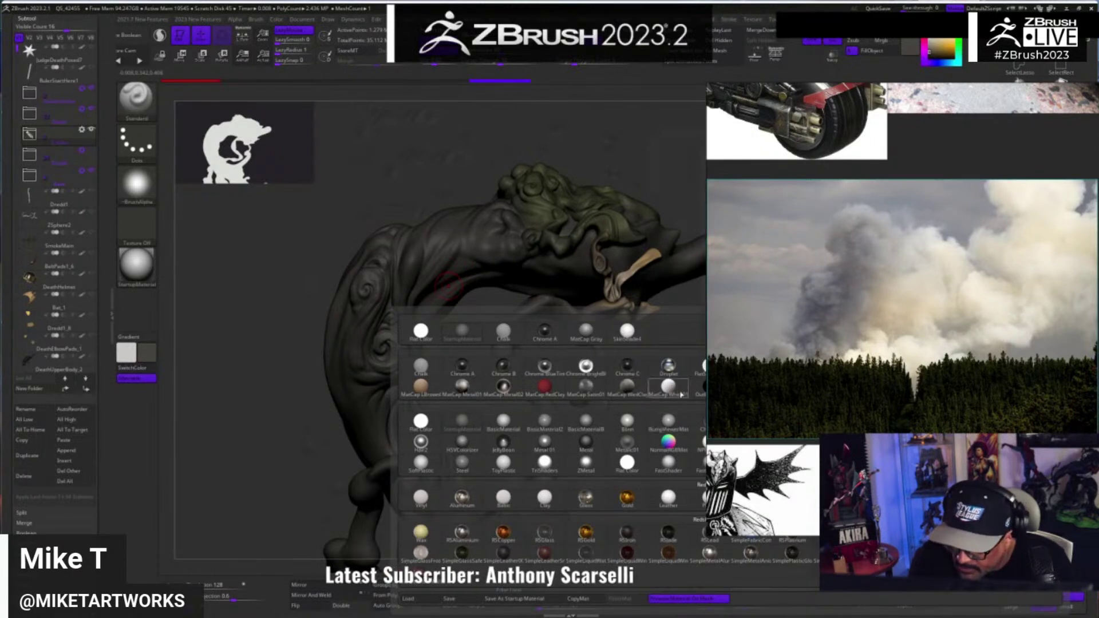
pyautogui.press('Escape')
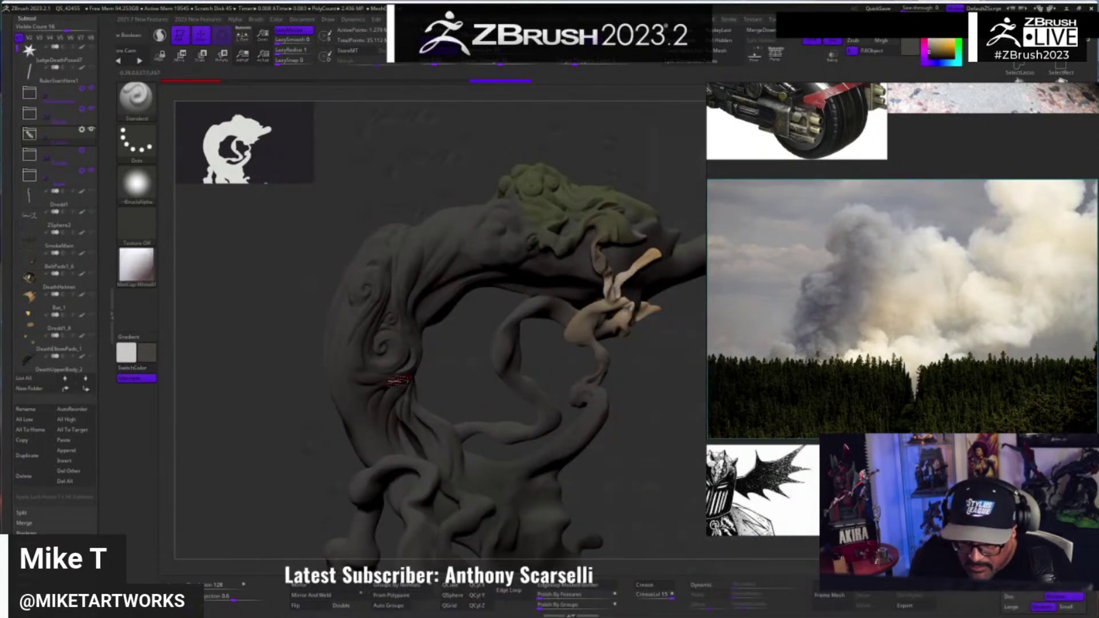
# - Change the display material to SkinShade4 and check the smoke's colours from a slightly different angle
pyautogui.press('space')
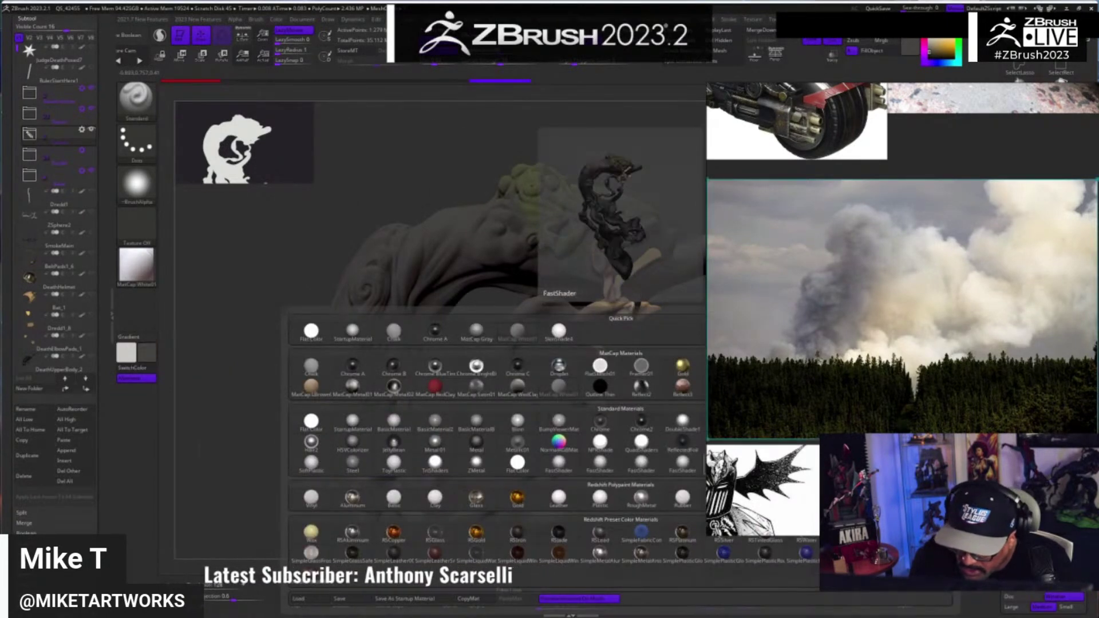
pyautogui.press('space')
pyautogui.click(244, 389)
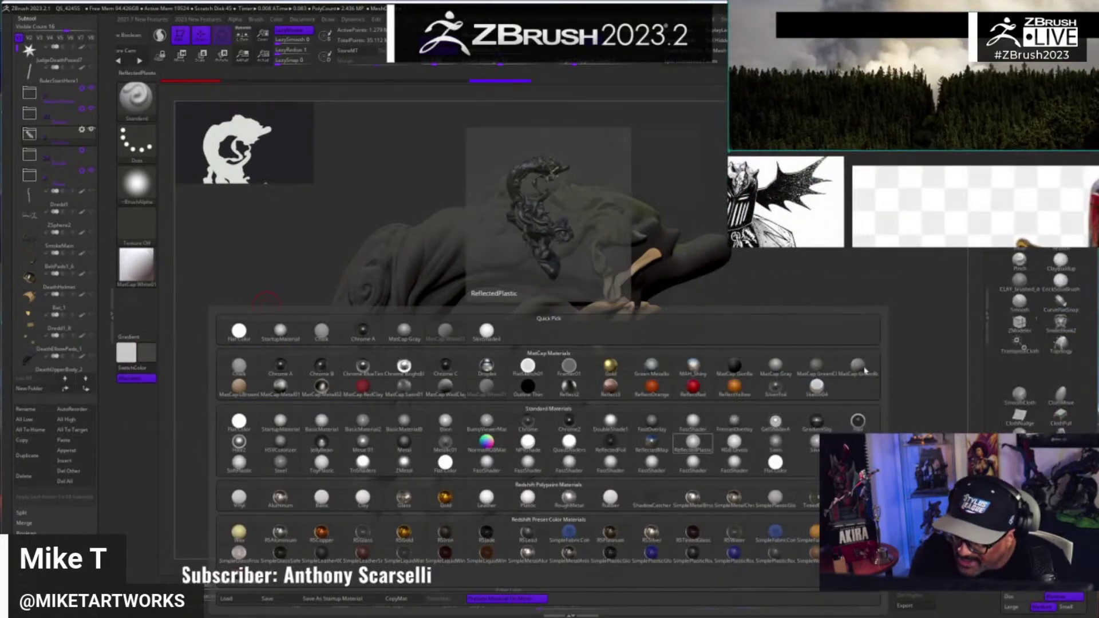
pyautogui.click(816, 444)
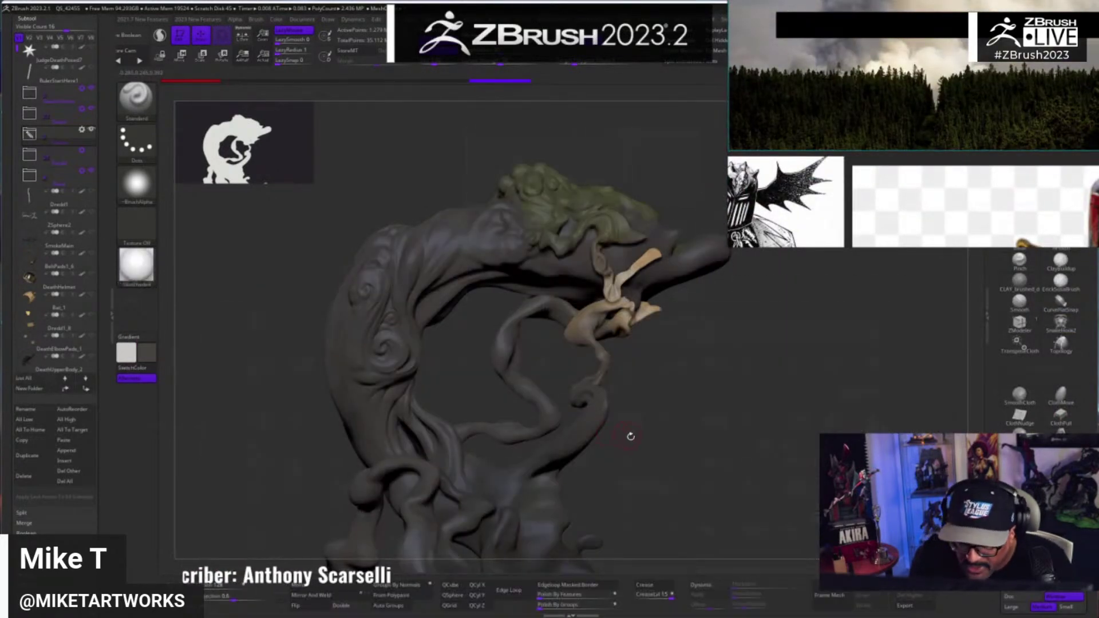
pyautogui.moveTo(655, 434)
pyautogui.mouseDown()
pyautogui.moveTo(690, 457)
pyautogui.moveTo(663, 452)
pyautogui.mouseUp()
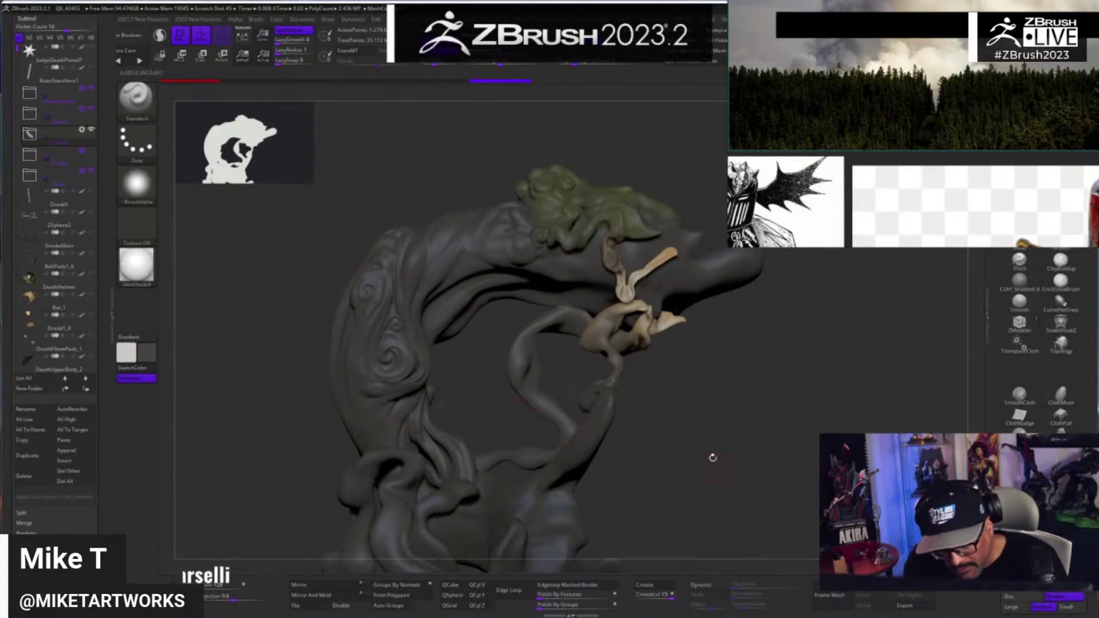
pyautogui.moveTo(717, 466); pyautogui.dragTo(701, 435)
# - Open the Mask By Cavity settings for the smoke and set the intensity to 100 and the blur to 1
pyautogui.moveTo(102, 345)
pyautogui.mouseDown()
pyautogui.moveTo(105, 384)
pyautogui.moveTo(104, 12)
pyautogui.mouseUp()
pyautogui.moveTo(106, 417); pyautogui.dragTo(105, 404)
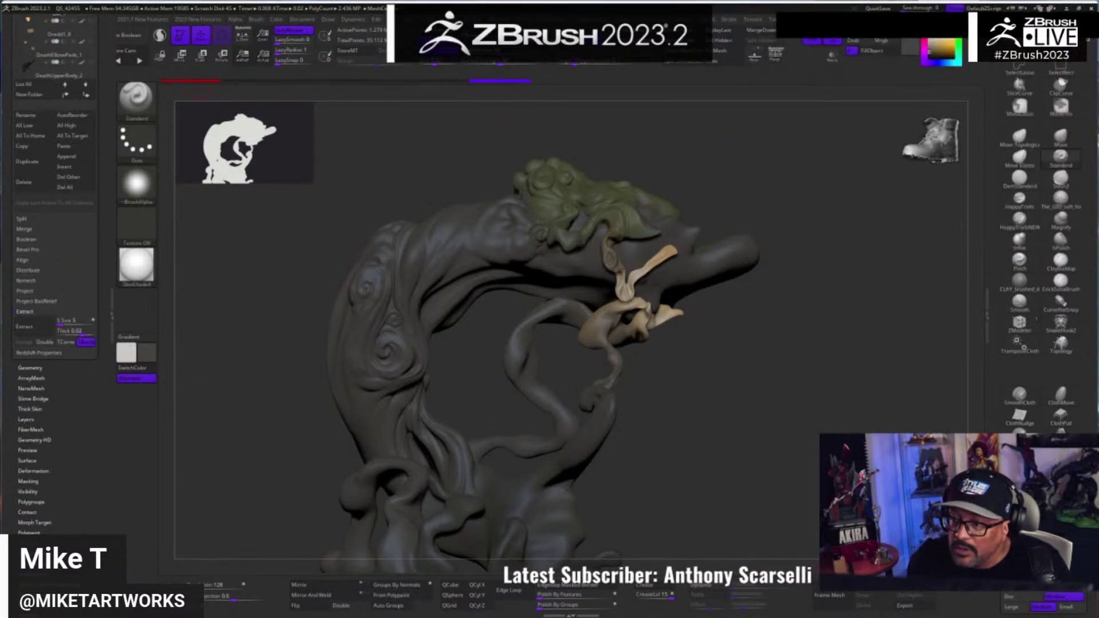
pyautogui.moveTo(753, 315); pyautogui.dragTo(757, 322)
pyautogui.moveTo(97, 388)
pyautogui.mouseDown()
pyautogui.moveTo(97, 401)
pyautogui.moveTo(97, 374)
pyautogui.mouseUp()
pyautogui.click(35, 468)
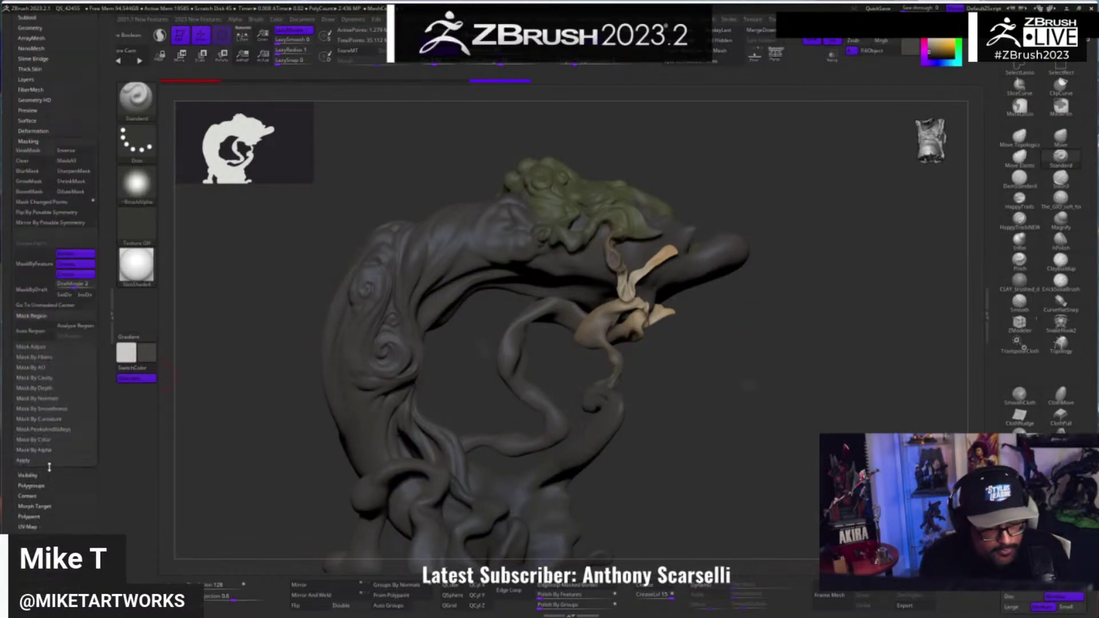
pyautogui.click(81, 380)
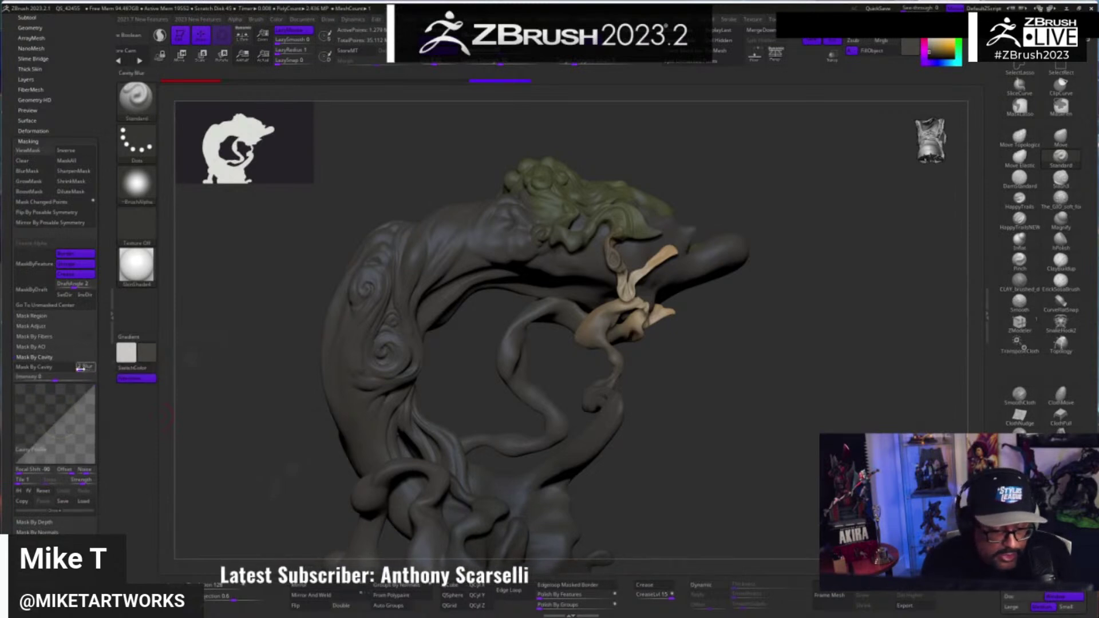
pyautogui.moveTo(60, 378); pyautogui.dragTo(98, 380)
pyautogui.press('Return')
pyautogui.click(85, 367)
pyautogui.write('1')
pyautogui.press('Return')
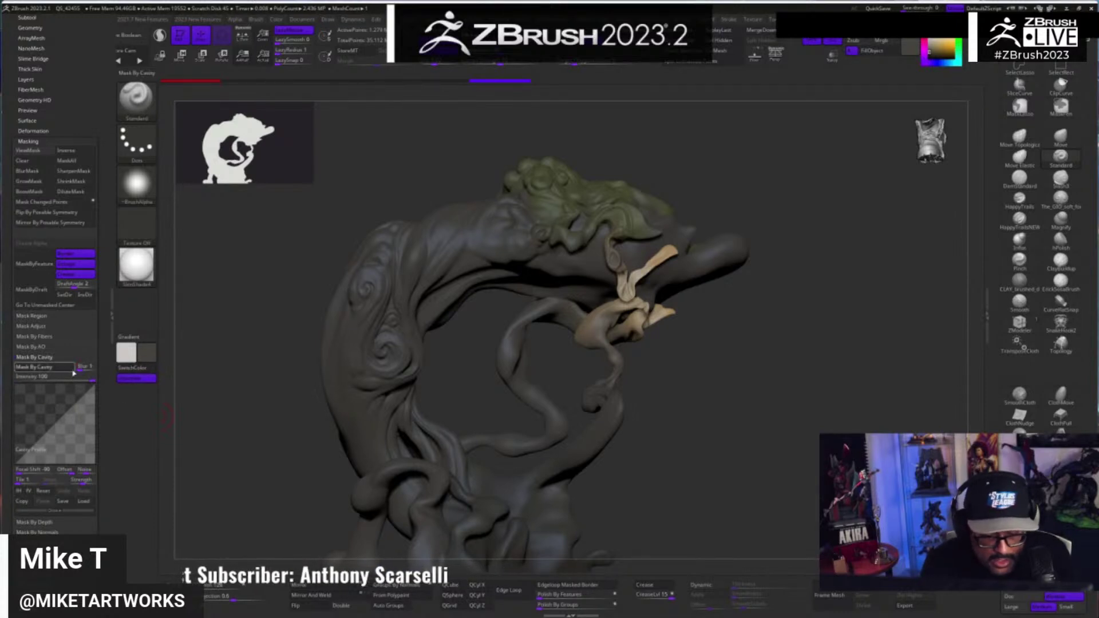
# - Mask the smoke by cavity and check the masked swirls and folds
pyautogui.click(73, 371)
pyautogui.moveTo(748, 462)
pyautogui.mouseDown()
pyautogui.moveTo(824, 434)
pyautogui.moveTo(828, 478)
pyautogui.moveTo(810, 427)
pyautogui.mouseUp()
pyautogui.moveTo(802, 366)
pyautogui.keyDown('alt'); pyautogui.mouseDown()
pyautogui.moveTo(796, 447)
pyautogui.moveTo(727, 421)
pyautogui.mouseUp(); pyautogui.keyUp('alt')
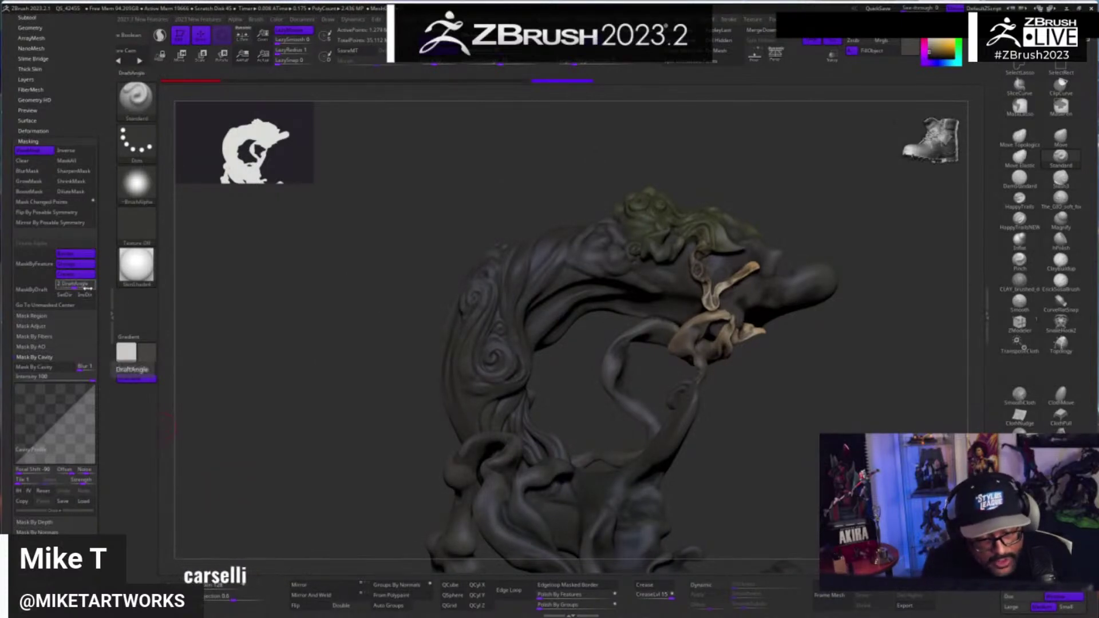
# - Try to subdivide the isolated smoke mesh while its cavity mask is active
pyautogui.press('ctrl')
pyautogui.hotkey('ctrl', 'd')
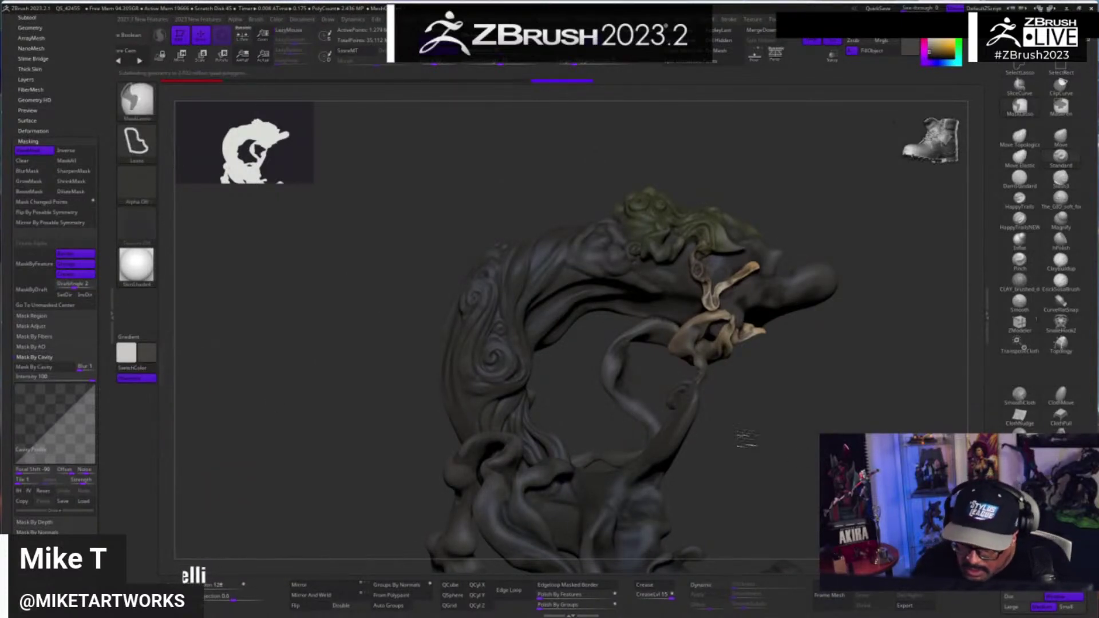
pyautogui.moveTo(754, 441); pyautogui.dragTo(770, 437)
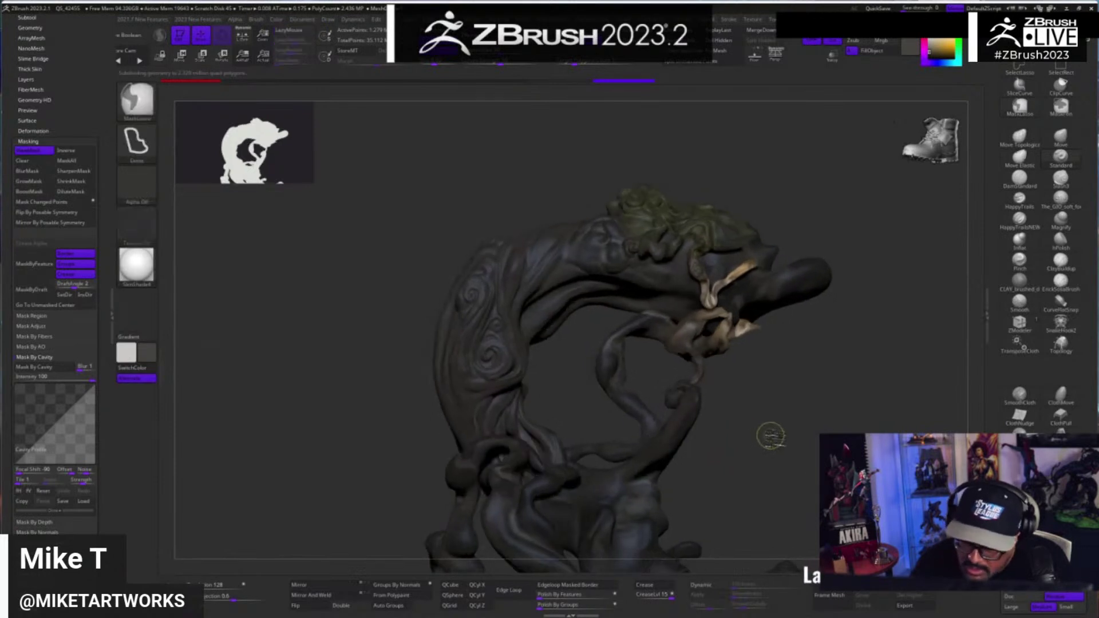
# - Raise and reshape the cavity profile curve on the smoke, reapplying the cavity mask after each adjustment
pyautogui.hotkey('ctrl', 'h')
pyautogui.moveTo(57, 408); pyautogui.dragTo(35, 392)
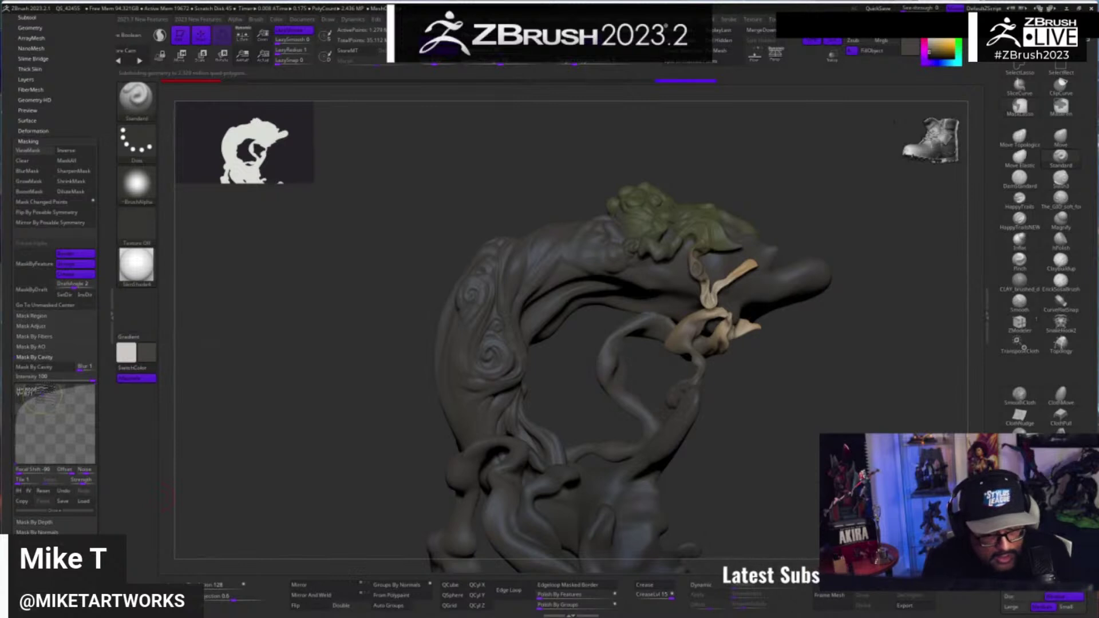
pyautogui.click(66, 367)
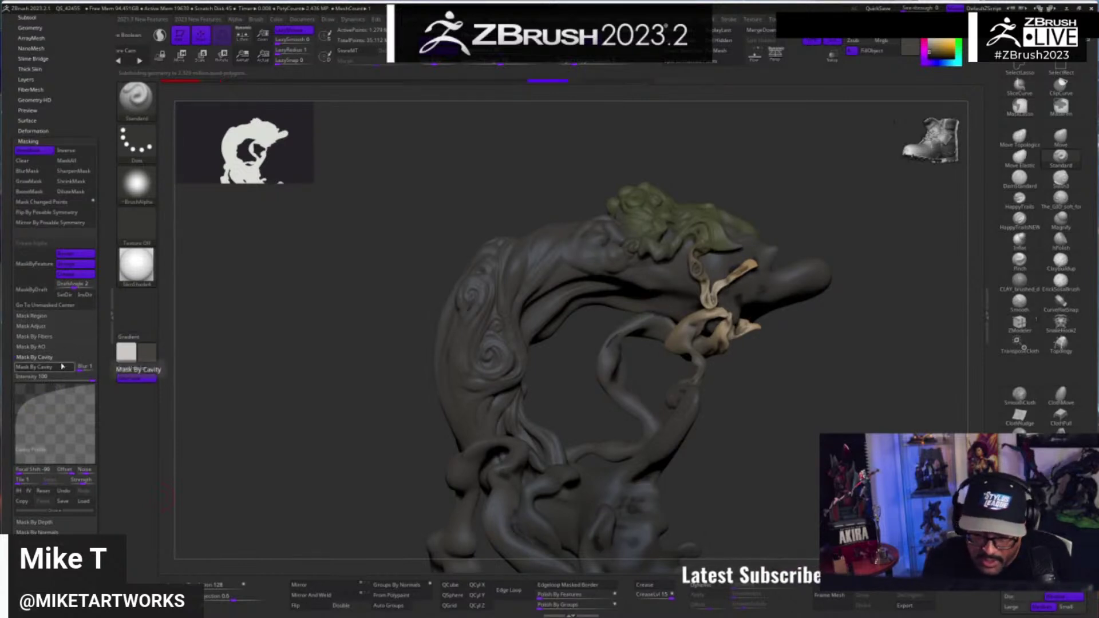
pyautogui.moveTo(36, 394); pyautogui.dragTo(57, 399)
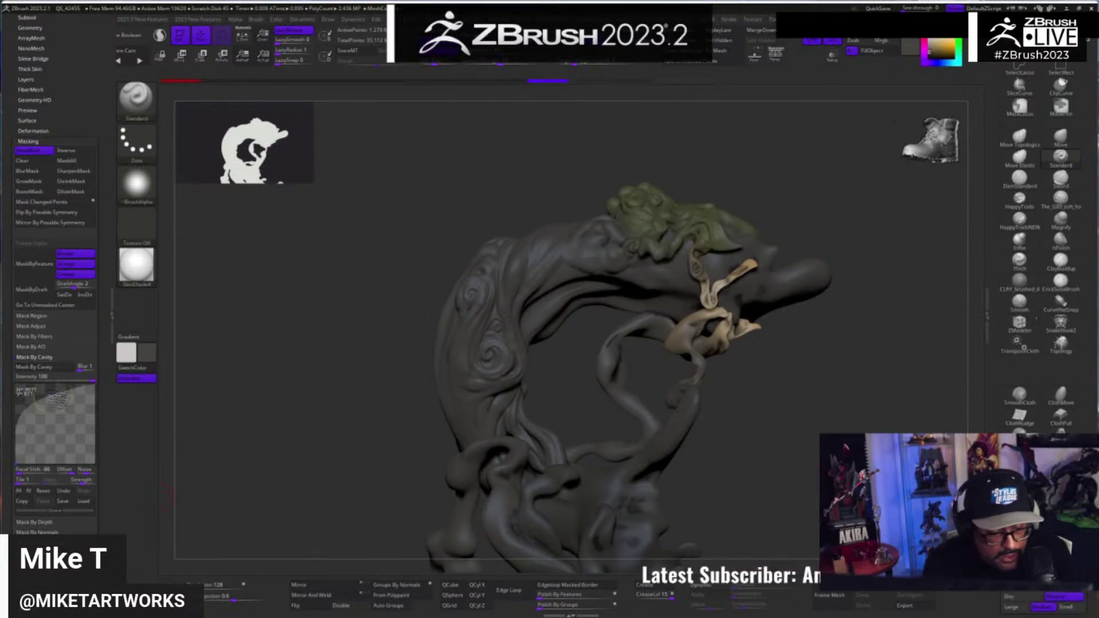
pyautogui.click(54, 372)
pyautogui.moveTo(55, 403); pyautogui.dragTo(43, 391)
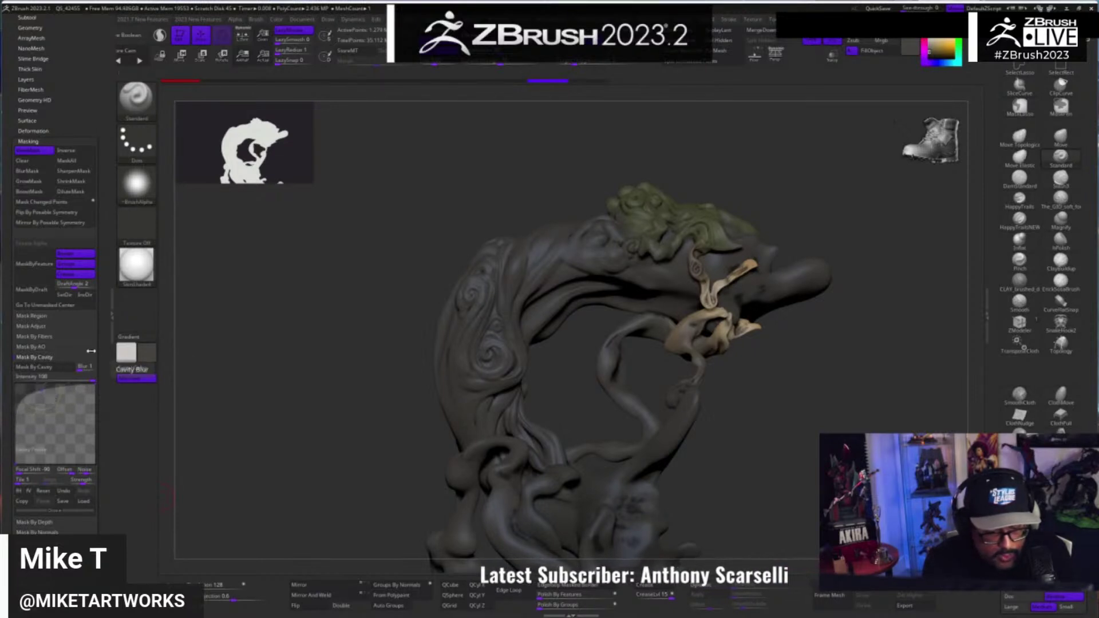
pyautogui.click(70, 372)
pyautogui.moveTo(42, 391); pyautogui.dragTo(41, 408)
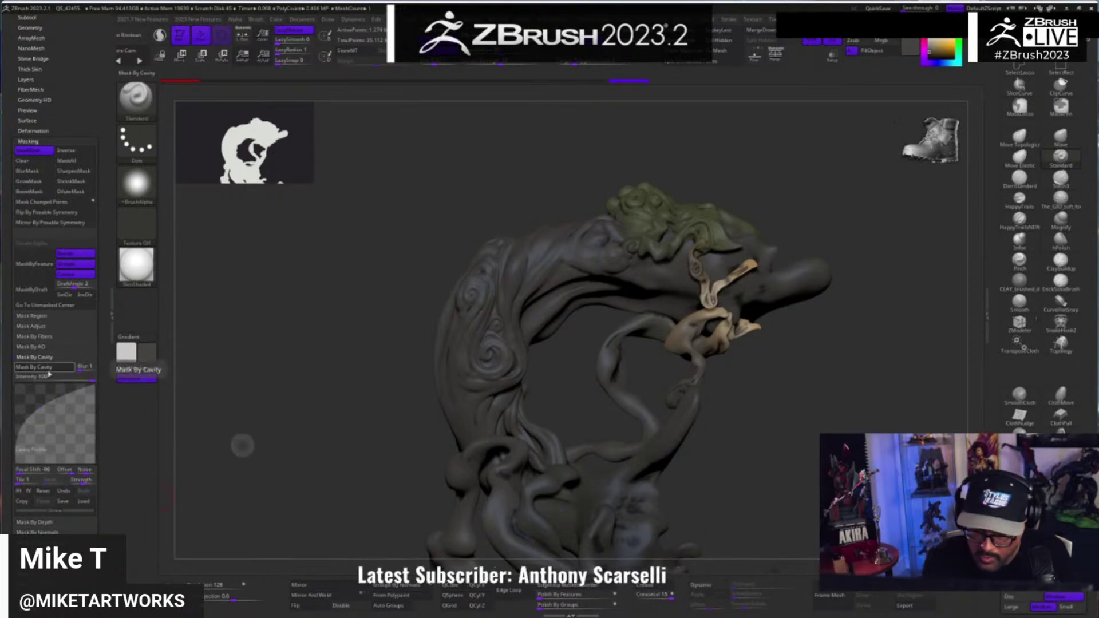
# - Set the cavity mask's blur to about 70 and its intensity to 48.454, and mask the smoke by cavity again
pyautogui.moveTo(81, 369); pyautogui.dragTo(89, 369)
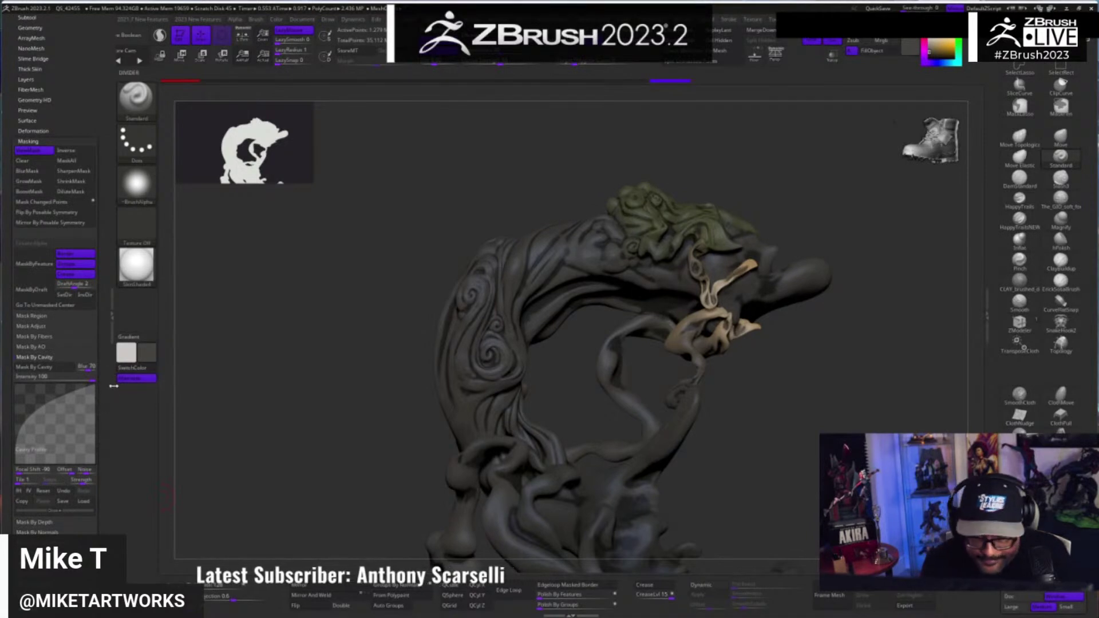
pyautogui.moveTo(93, 376); pyautogui.dragTo(65, 375)
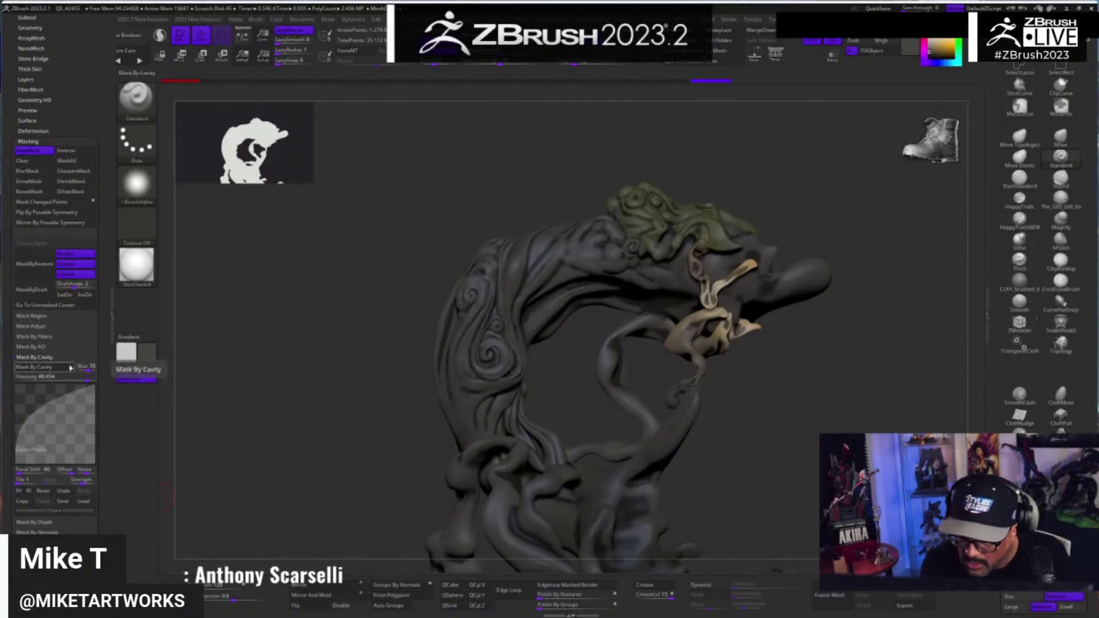
# - Mask the smoke by ambient occlusion with the occlusion intensity set to 2.04813
pyautogui.scroll(-4, 108, 351)
pyautogui.moveTo(107, 350); pyautogui.dragTo(108, 354)
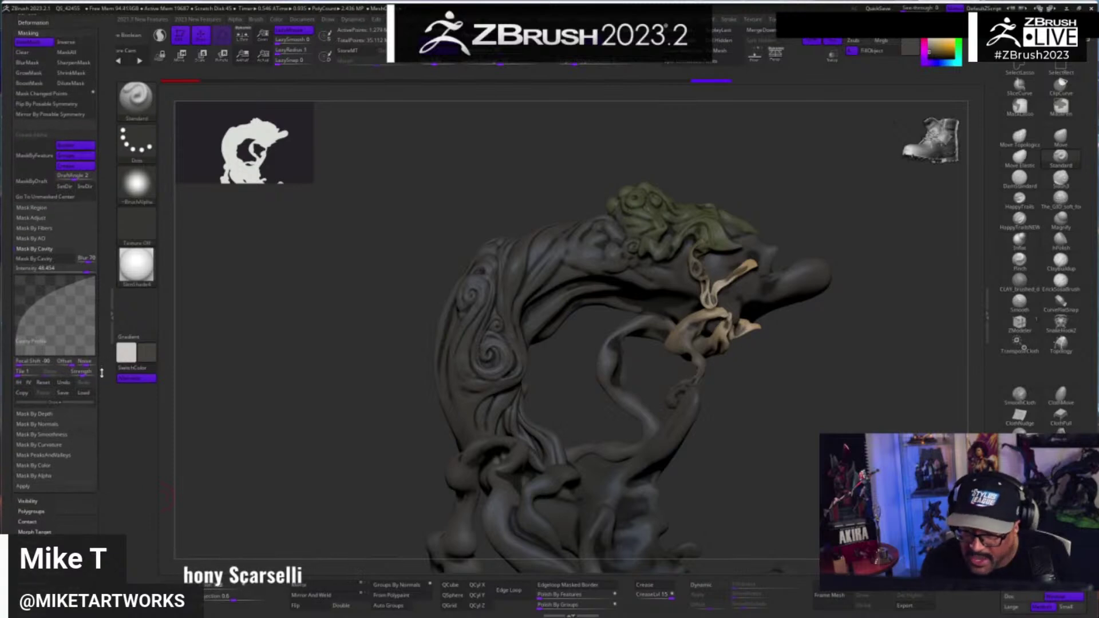
pyautogui.moveTo(106, 457); pyautogui.dragTo(106, 498)
pyautogui.scroll(1, 106, 498)
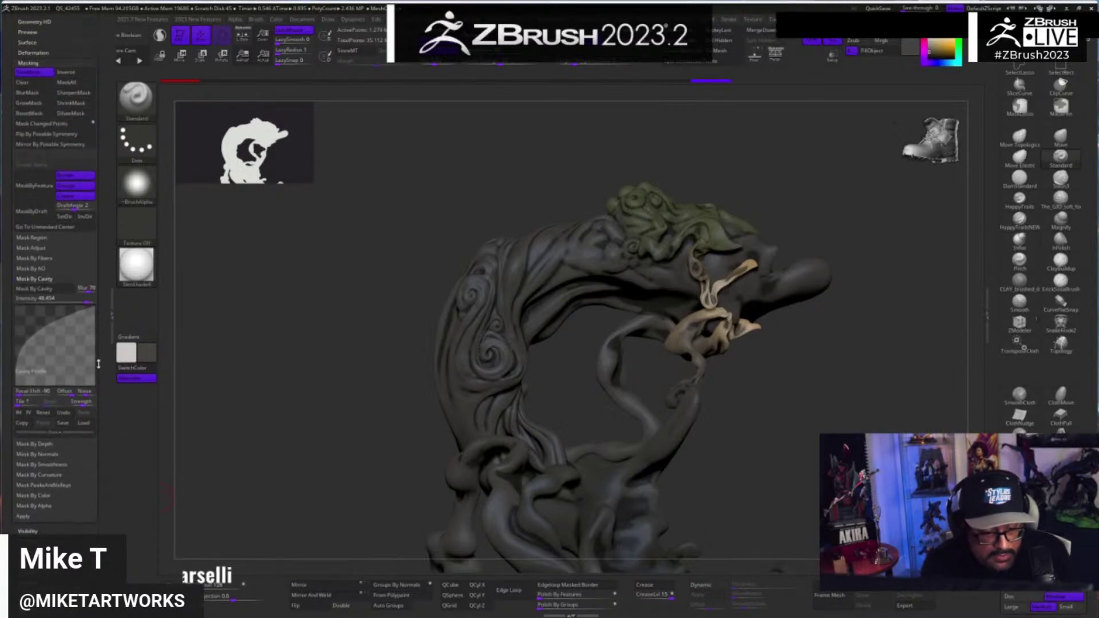
pyautogui.click(52, 277)
pyautogui.click(45, 269)
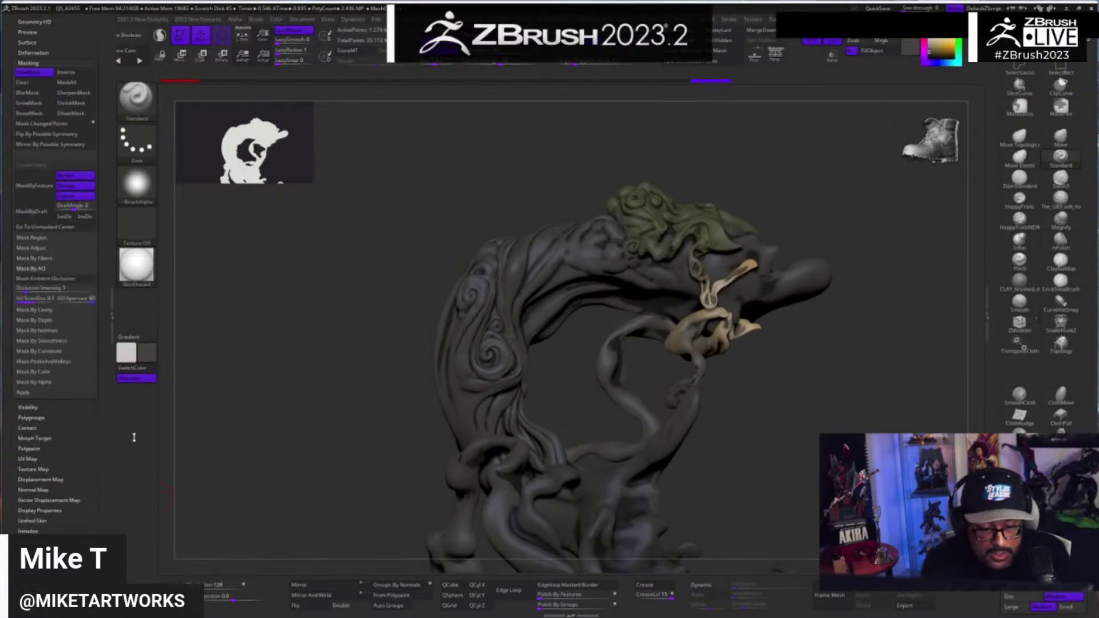
pyautogui.press('ctrl')
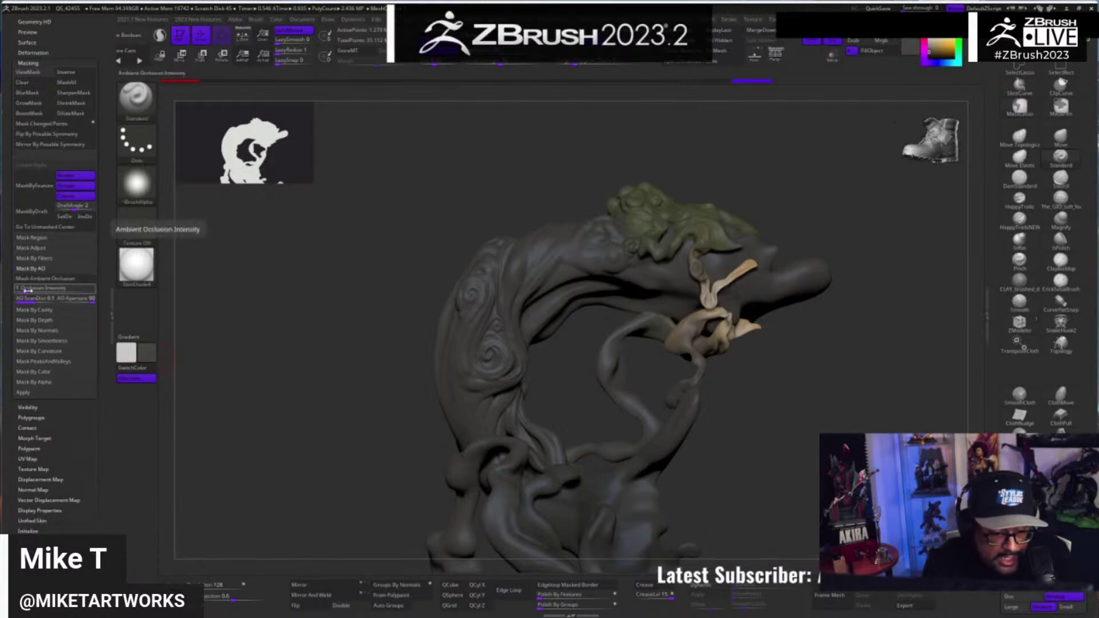
pyautogui.moveTo(27, 291); pyautogui.dragTo(32, 291)
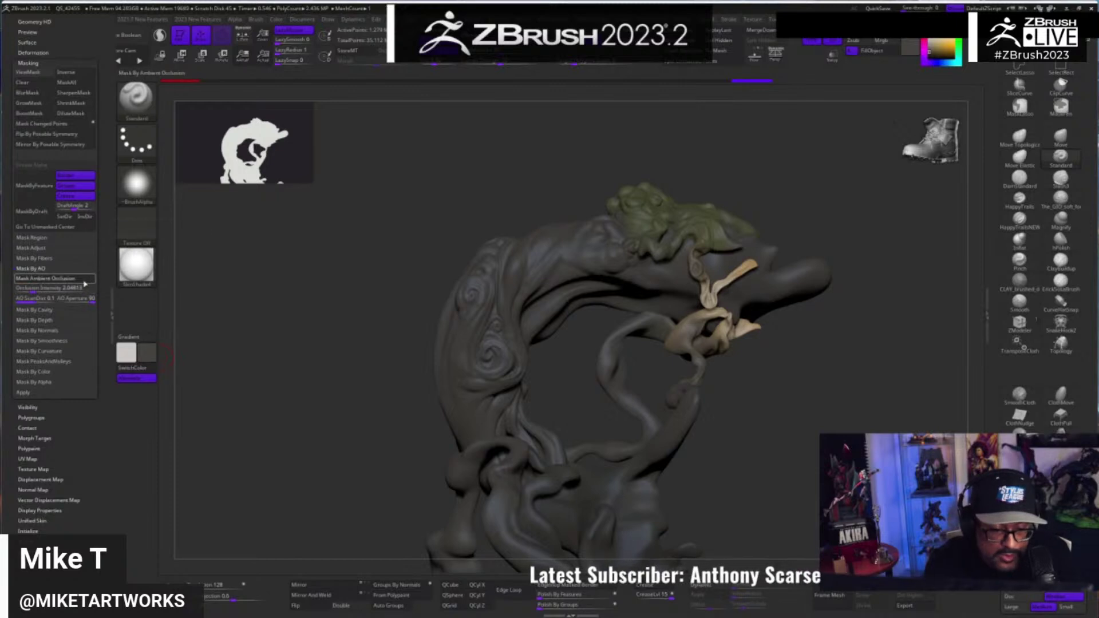
pyautogui.click(83, 281)
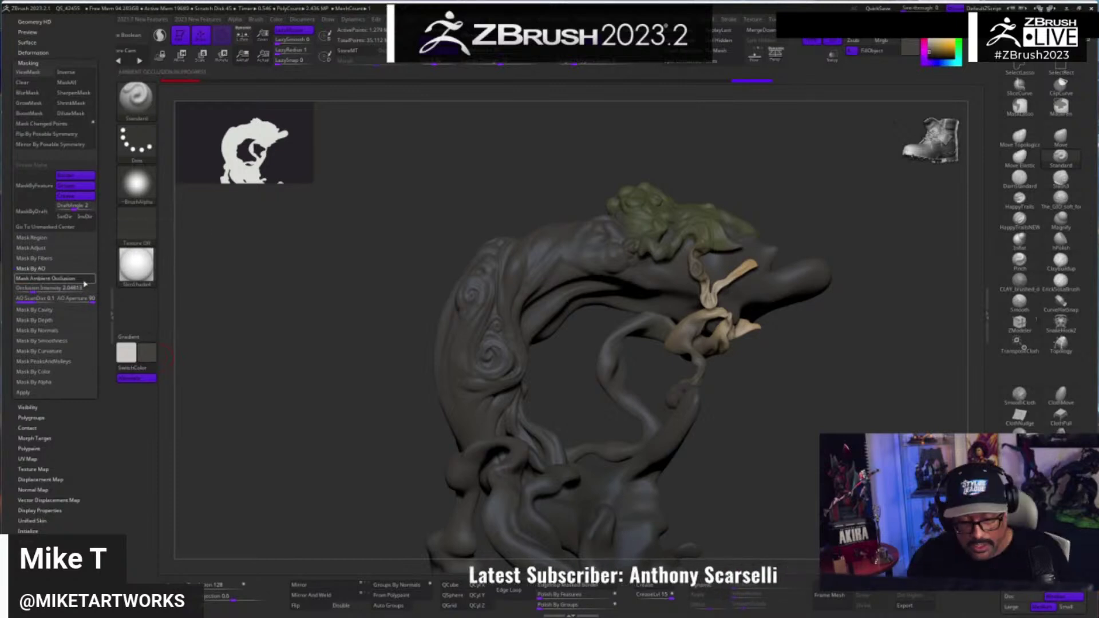
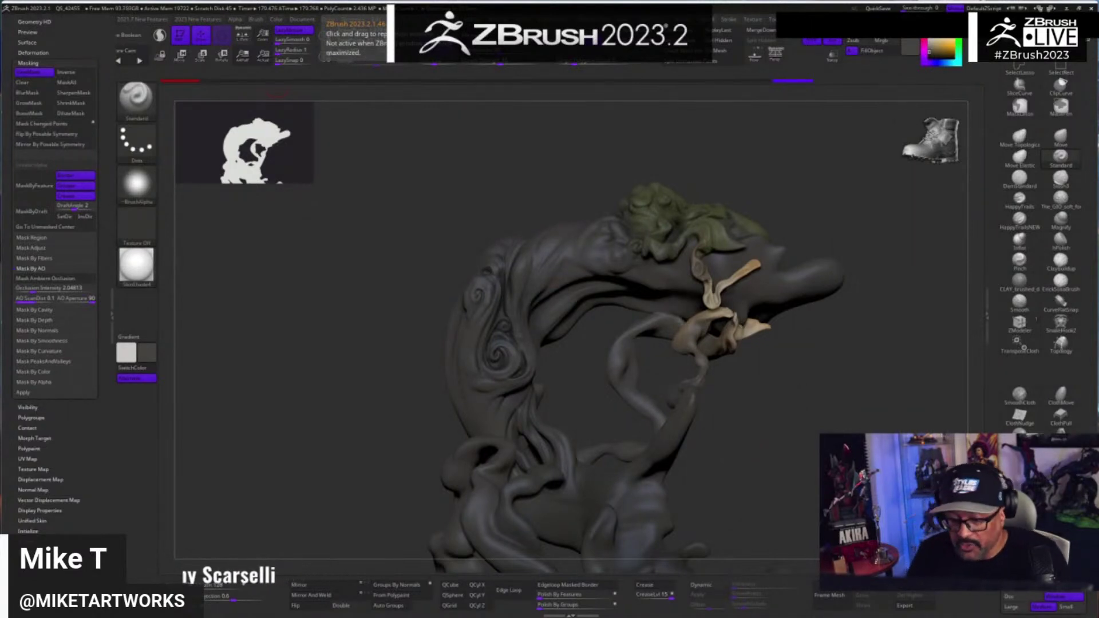
# - Invert the smoke's ambient occlusion mask so that its recesses are open for painting
pyautogui.moveTo(687, 458)
pyautogui.mouseDown()
pyautogui.moveTo(778, 464)
pyautogui.moveTo(750, 427)
pyautogui.moveTo(761, 444)
pyautogui.moveTo(723, 347)
pyautogui.moveTo(819, 504)
pyautogui.mouseUp()
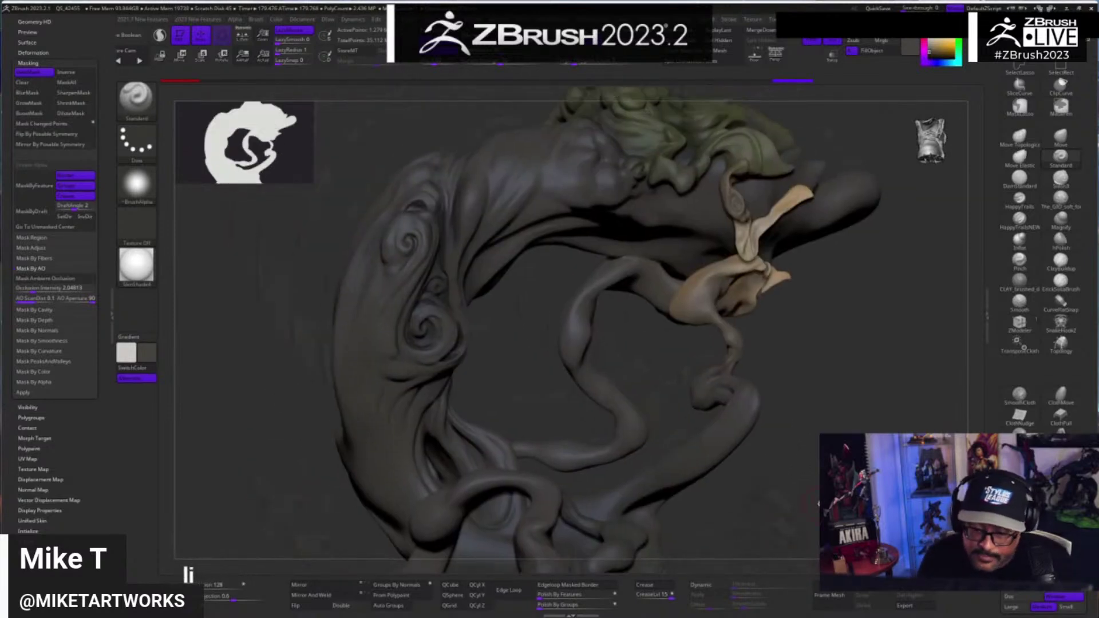
pyautogui.press('ctrl')
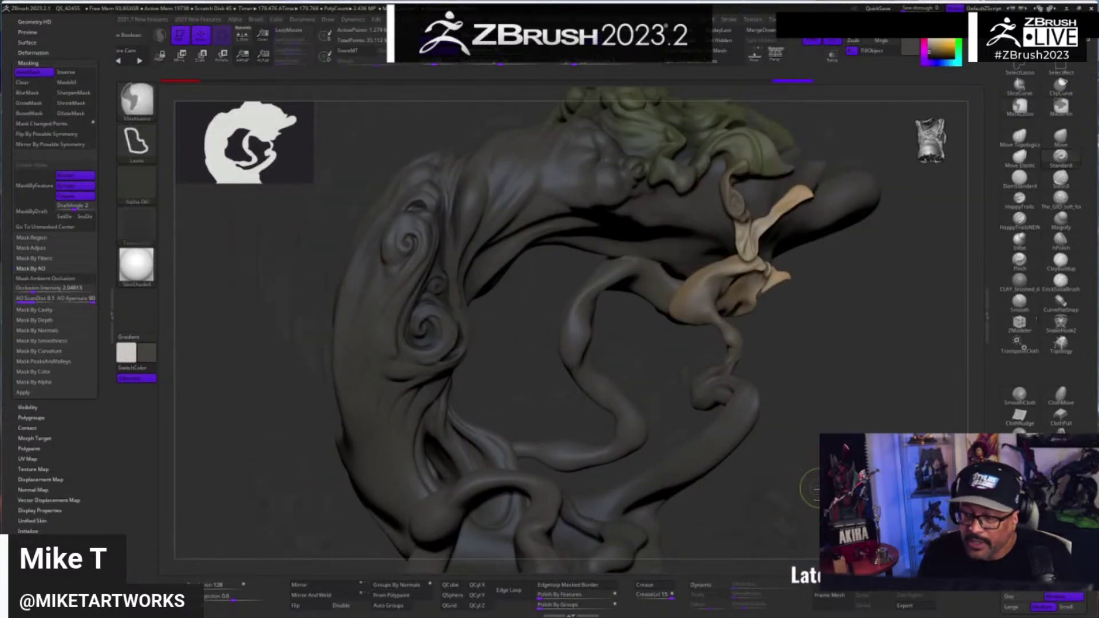
pyautogui.keyDown('ctrl'); pyautogui.click(819, 491); pyautogui.keyUp('ctrl')
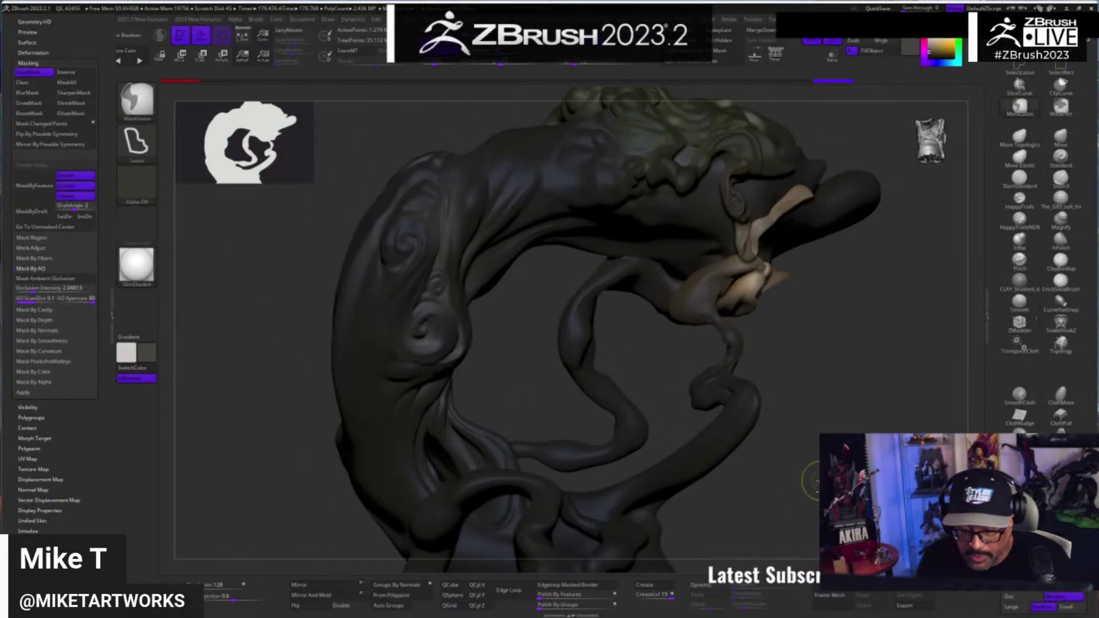
pyautogui.moveTo(818, 481); pyautogui.dragTo(774, 468)
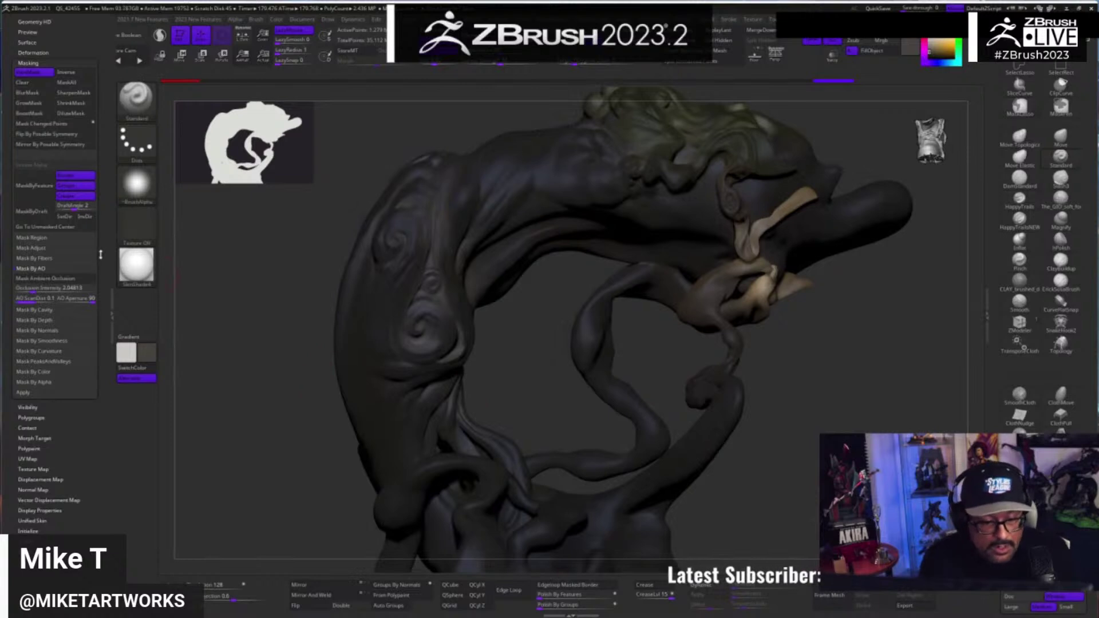
pyautogui.moveTo(101, 253); pyautogui.dragTo(110, 357)
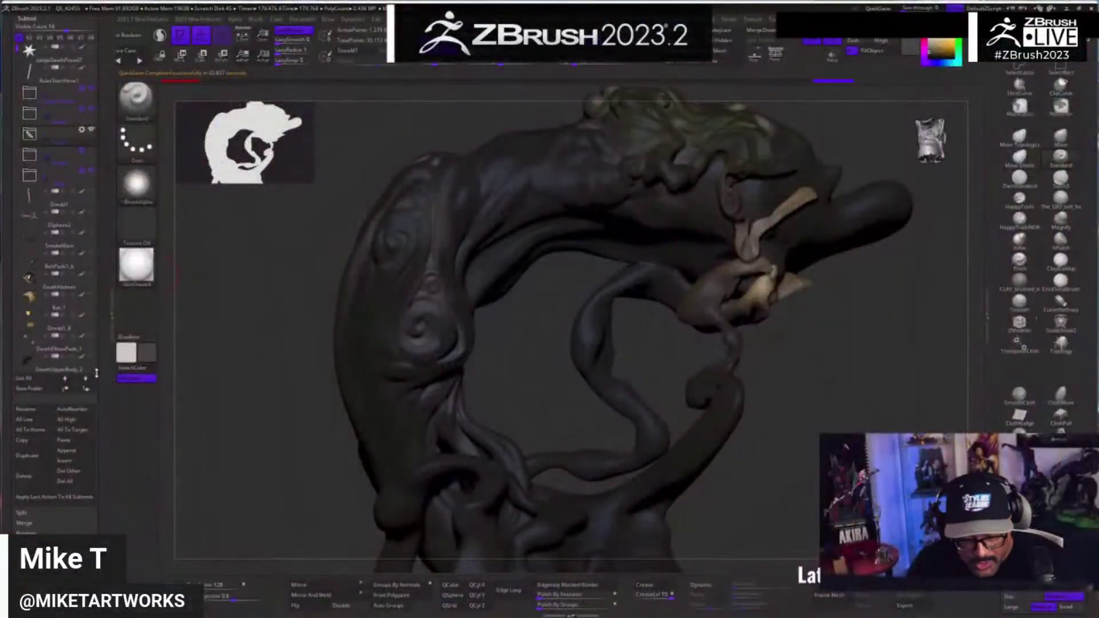
pyautogui.scroll(-10, 69, 330)
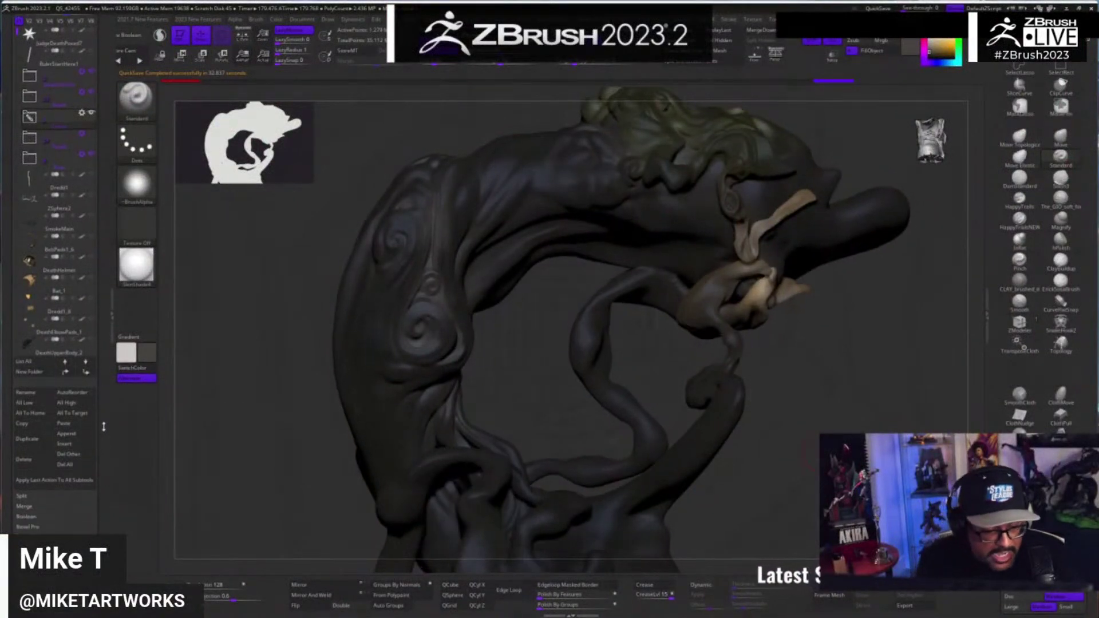
pyautogui.moveTo(40, 301); pyautogui.dragTo(40, 300)
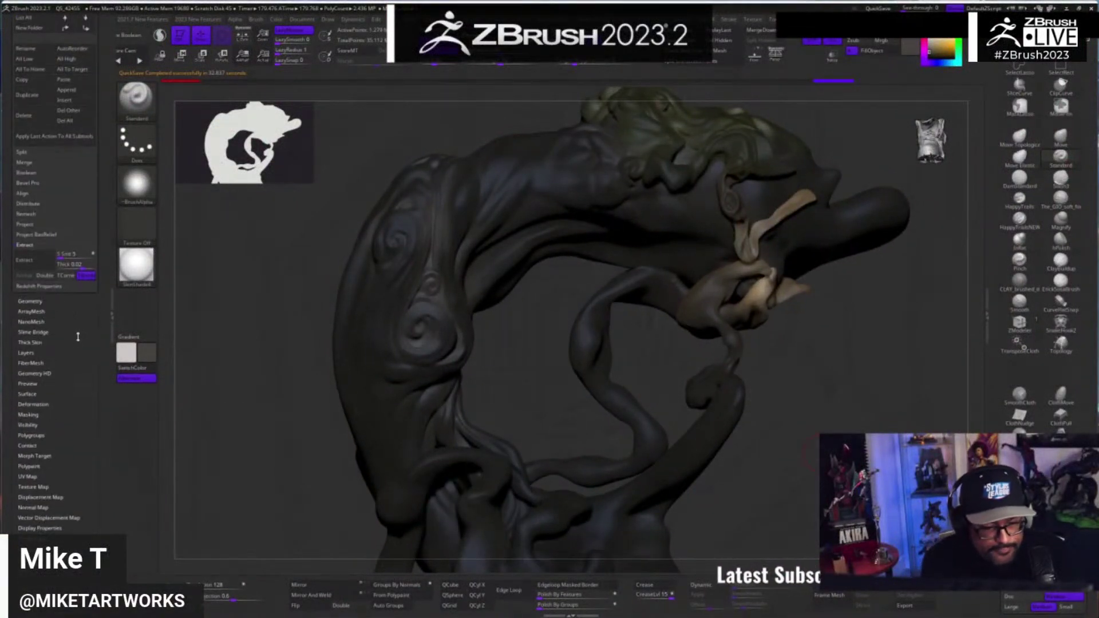
pyautogui.click(31, 301)
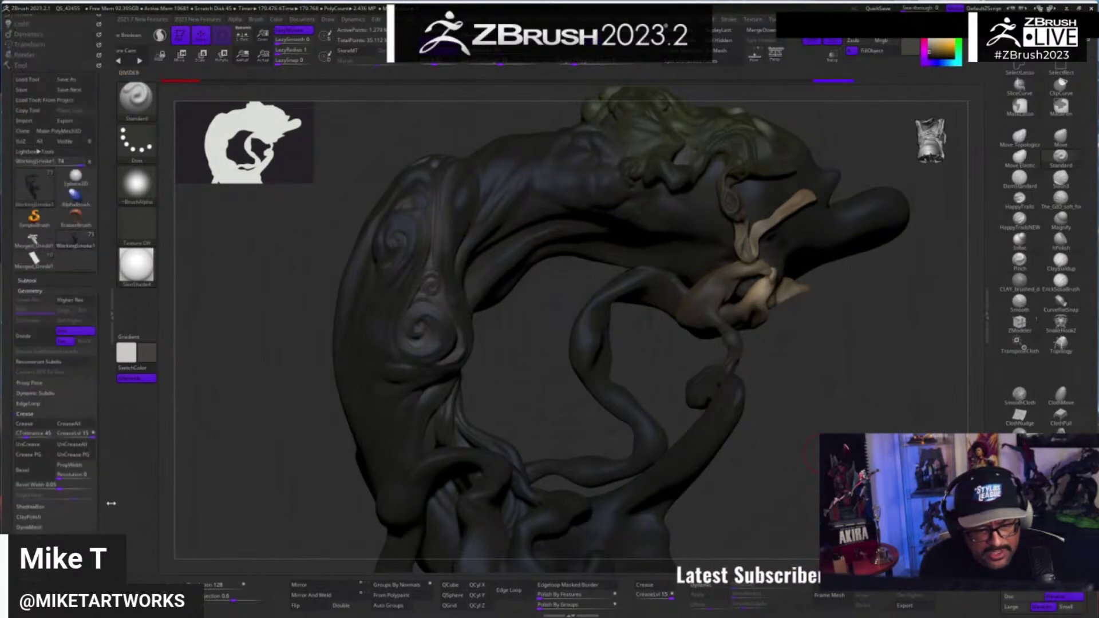
pyautogui.scroll(-4, 112, 452)
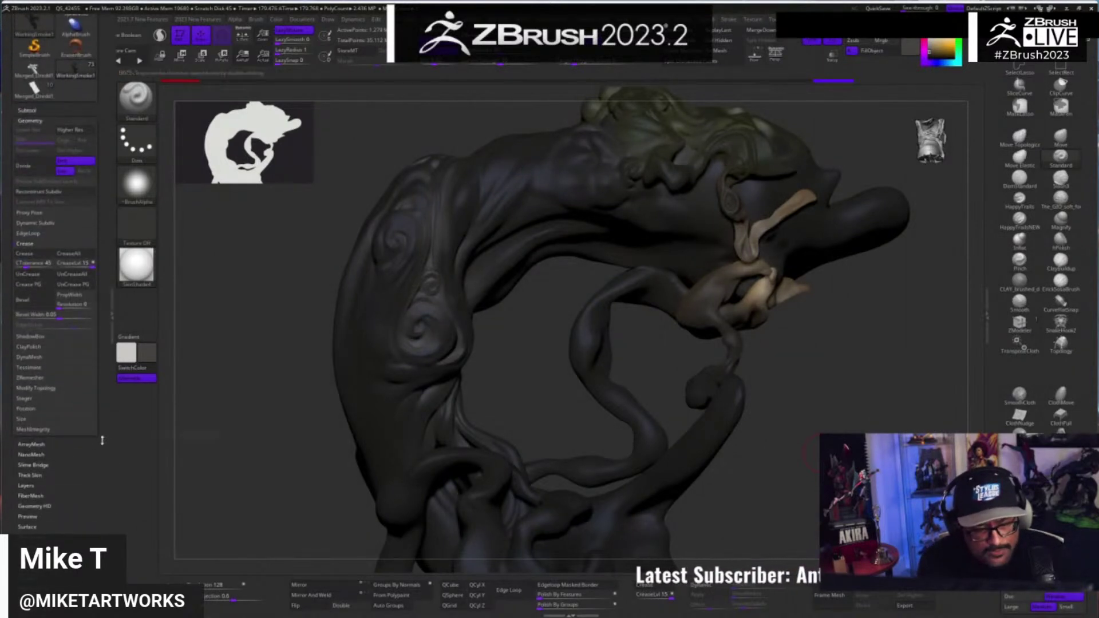
pyautogui.scroll(-5, 105, 418)
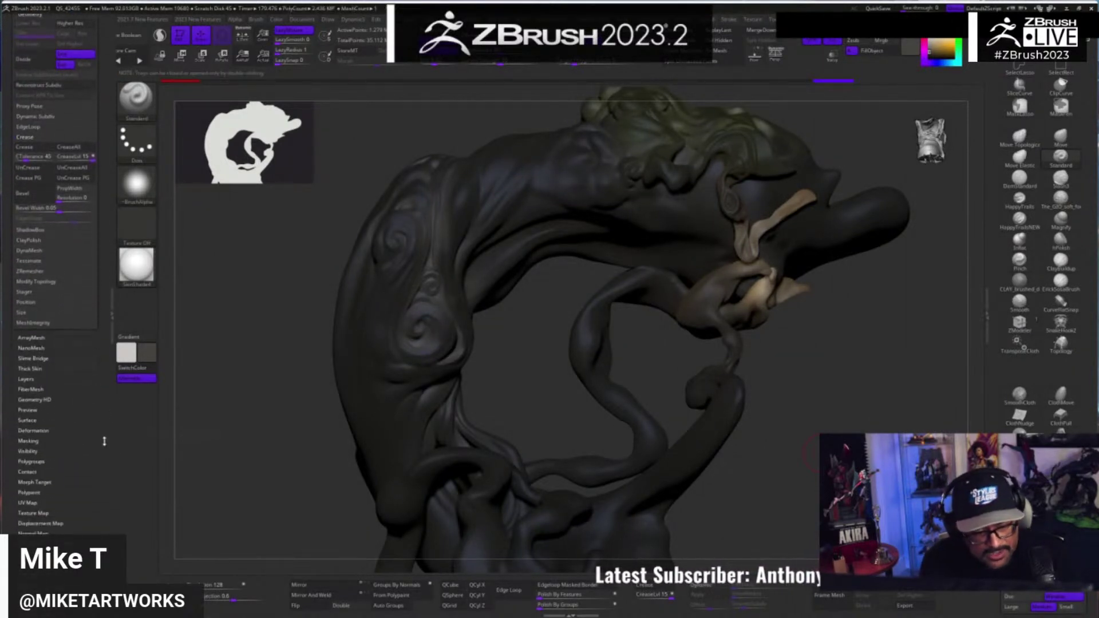
pyautogui.scroll(15, 73, 370)
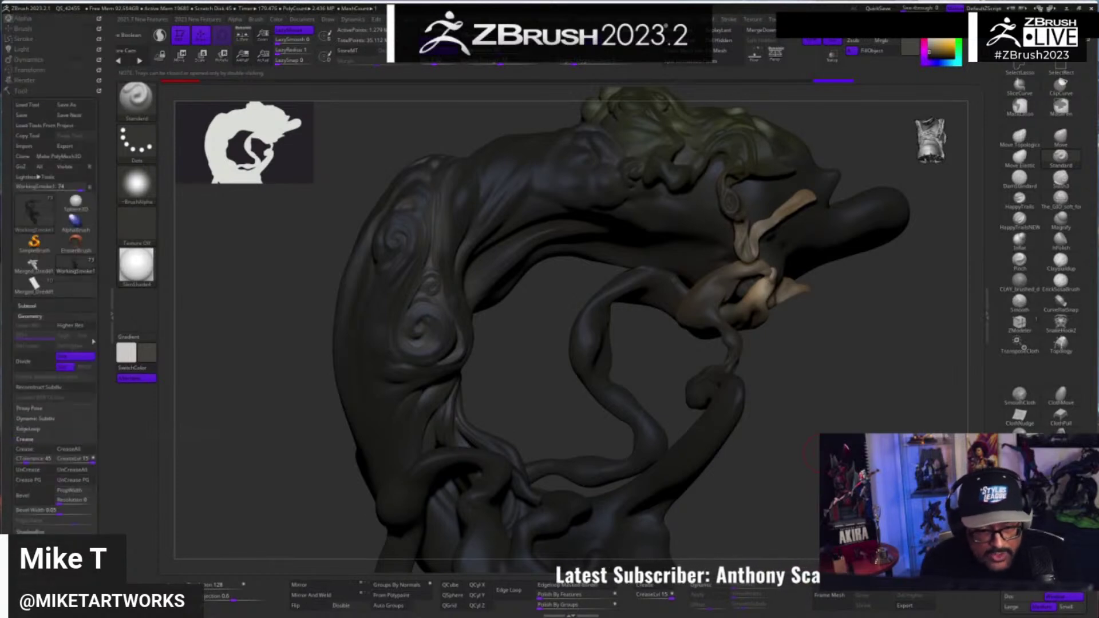
# - Reopen the smoke's masking settings and turn off the mask overlay while keeping the mask active
pyautogui.click(24, 91)
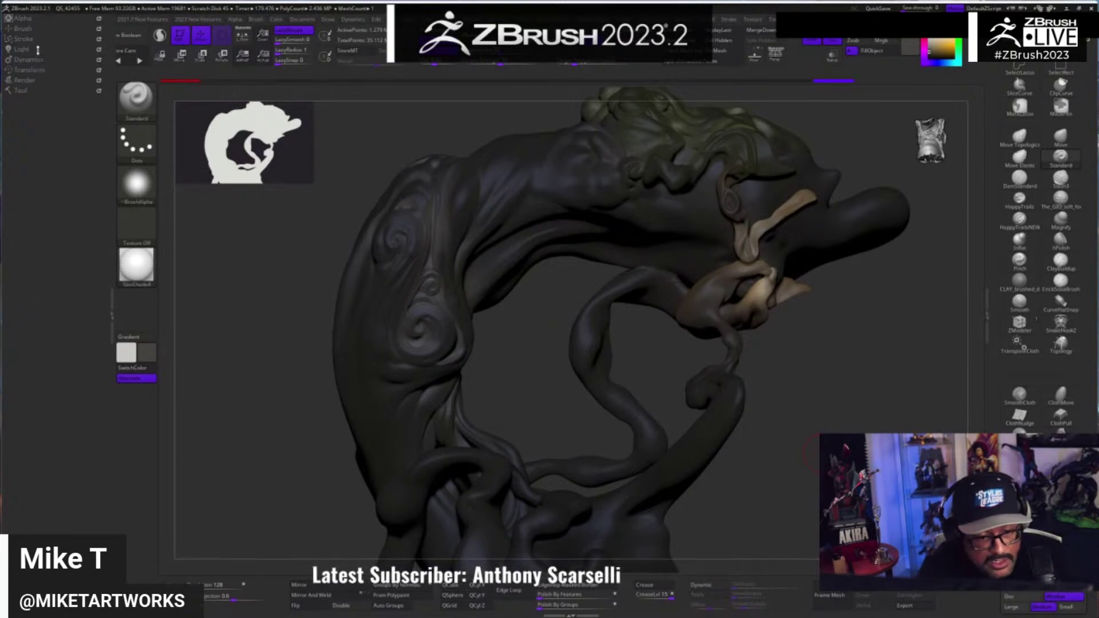
pyautogui.click(23, 90)
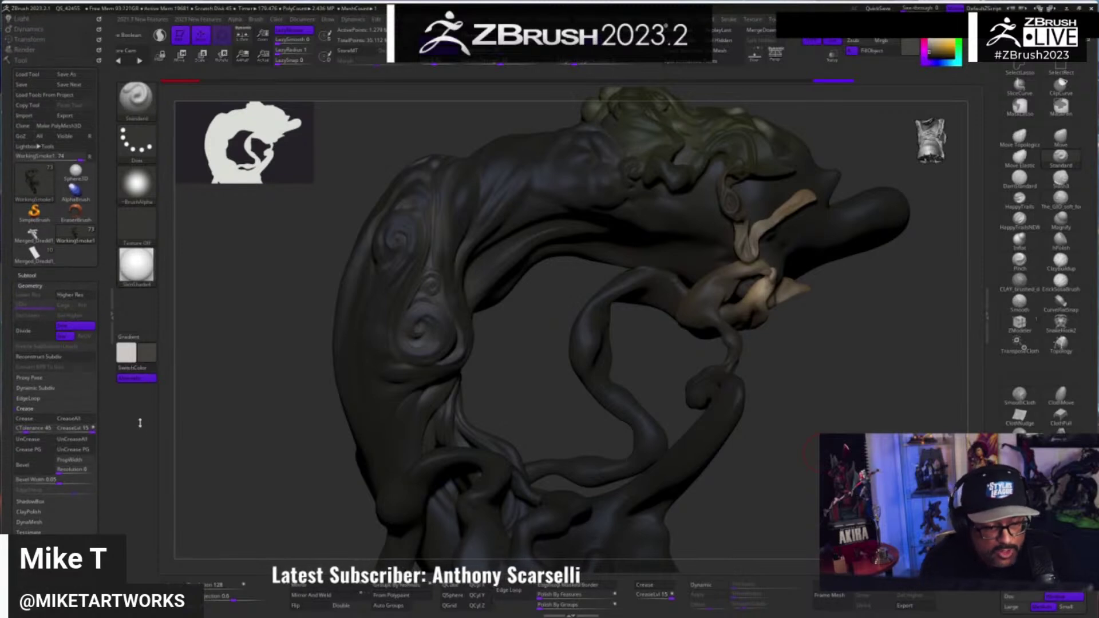
pyautogui.scroll(-3, 107, 468)
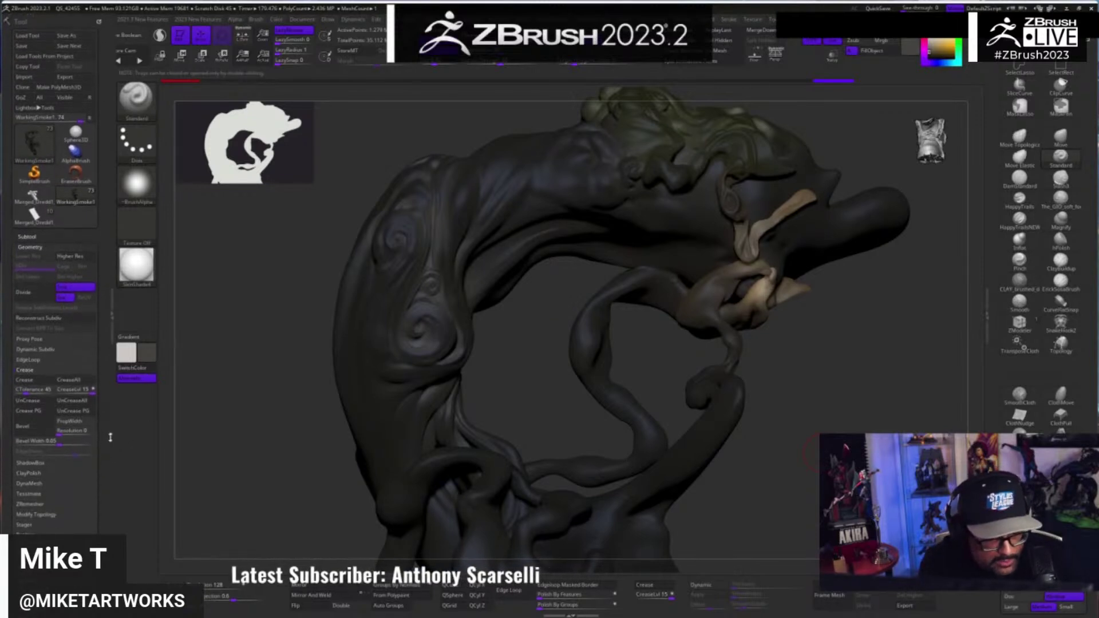
pyautogui.scroll(-10, 102, 405)
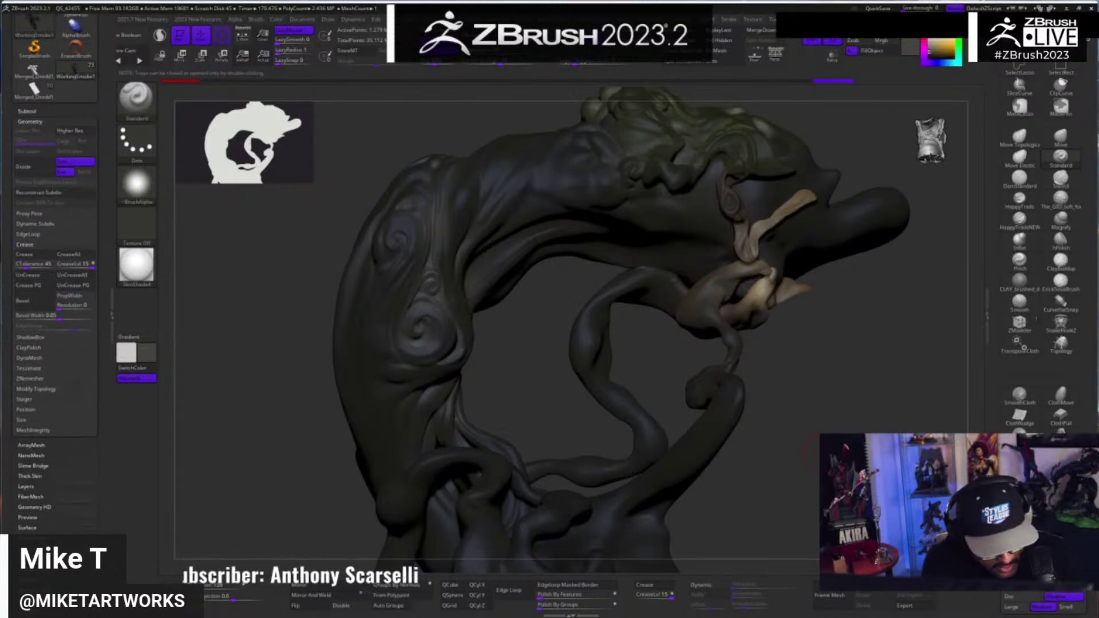
pyautogui.click(28, 548)
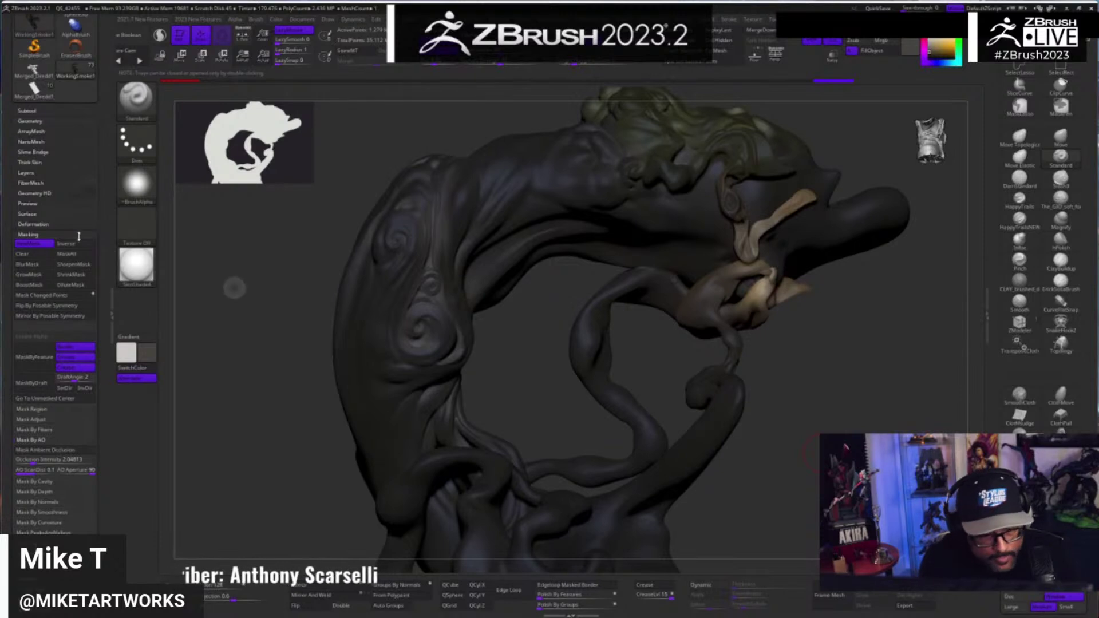
pyautogui.click(34, 244)
pyautogui.moveTo(830, 407); pyautogui.dragTo(566, 379)
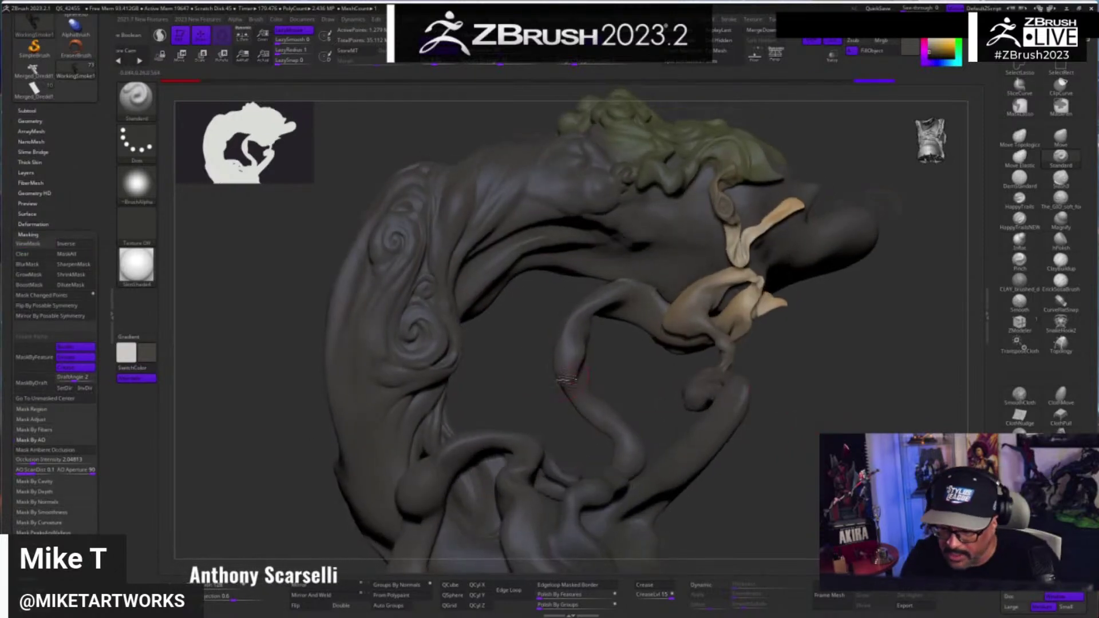
# - Choose a near-black colour (RGB 29, 28, 27) and fill the smoke's unmasked recesses with it
pyautogui.press('space')
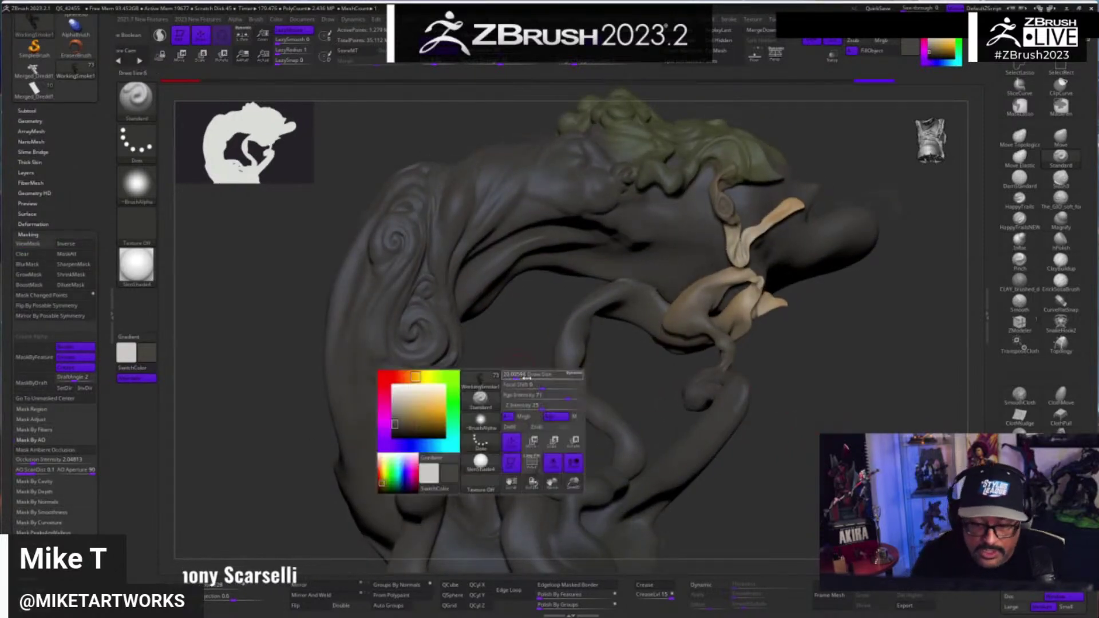
pyautogui.click(395, 432)
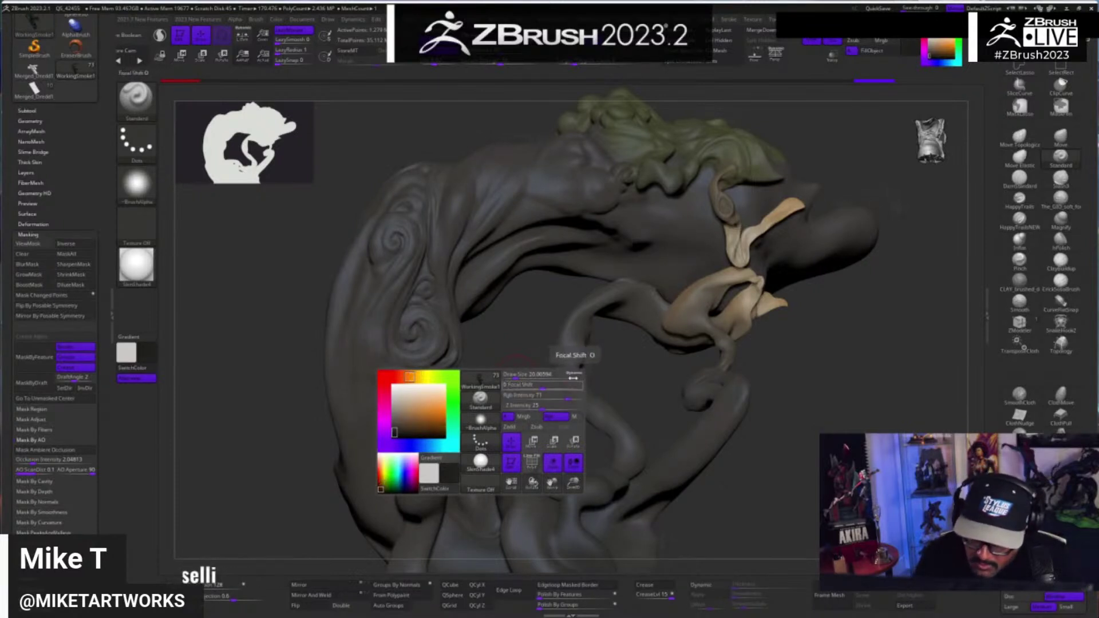
pyautogui.click(277, 21)
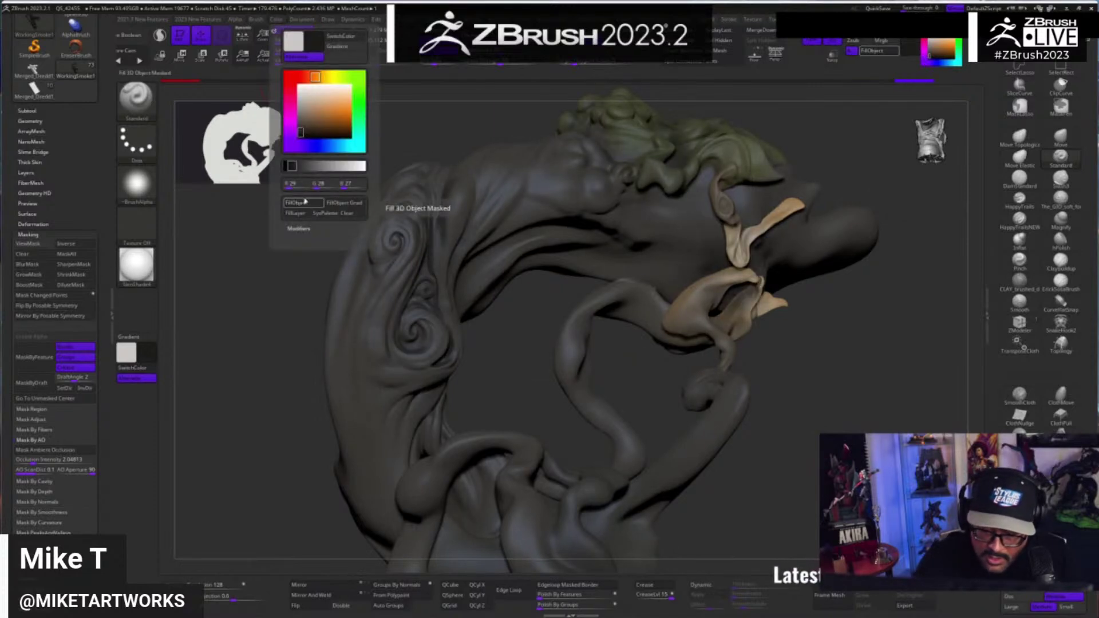
pyautogui.moveTo(832, 429); pyautogui.dragTo(837, 427)
pyautogui.moveTo(415, 189); pyautogui.dragTo(360, 113)
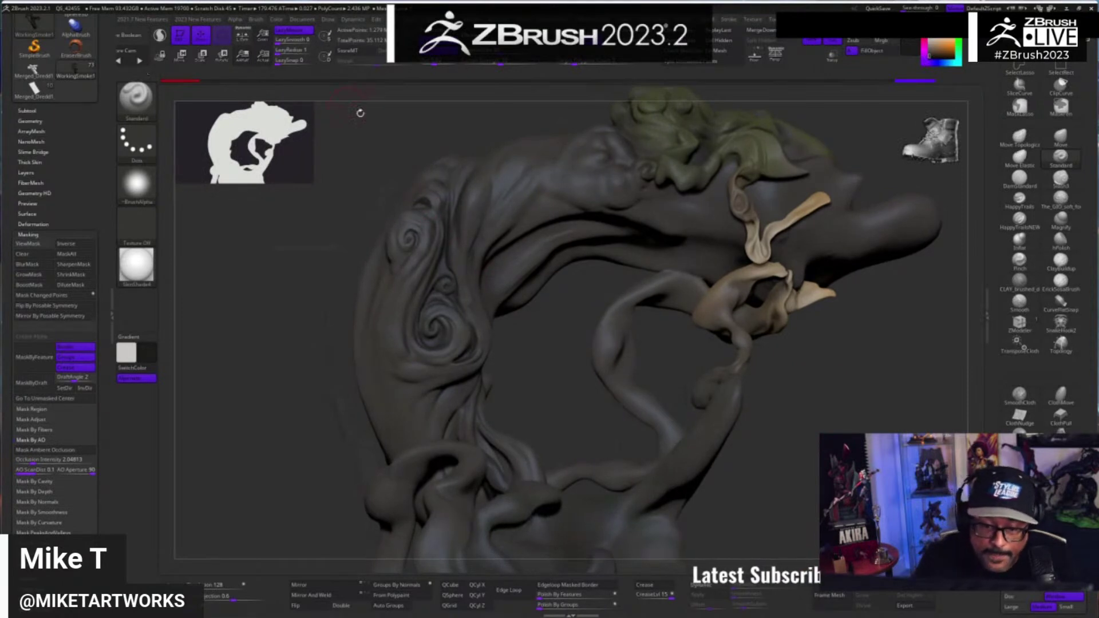
pyautogui.moveTo(797, 476); pyautogui.dragTo(804, 473)
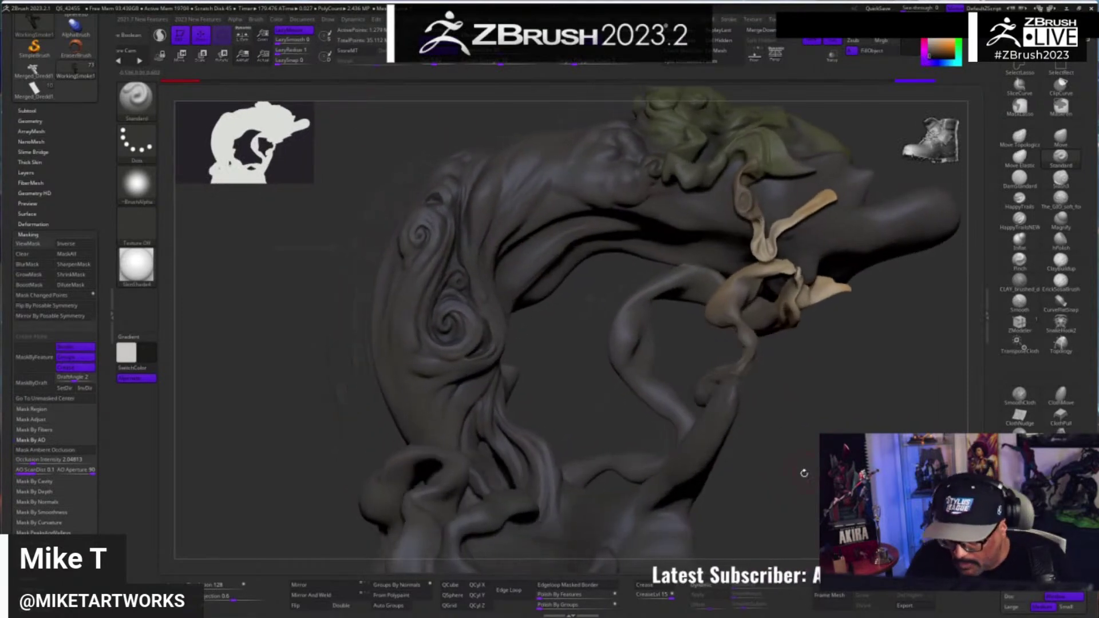
# - Switch the material to StartupMaterial and fill the masked smoke object with the current dark colour again
pyautogui.press('space')
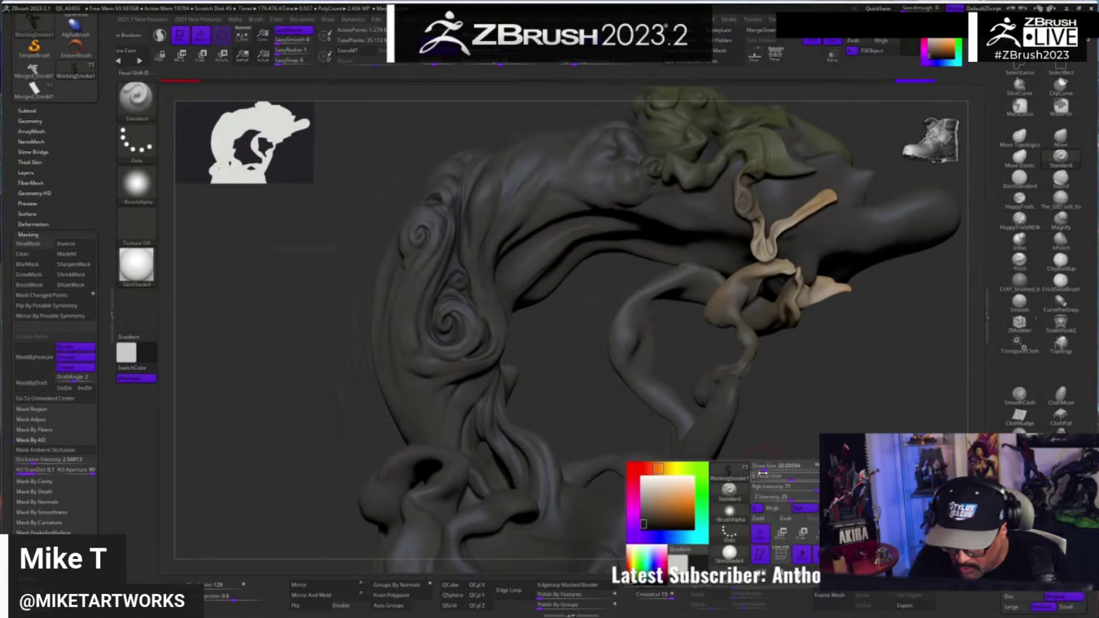
pyautogui.click(742, 528)
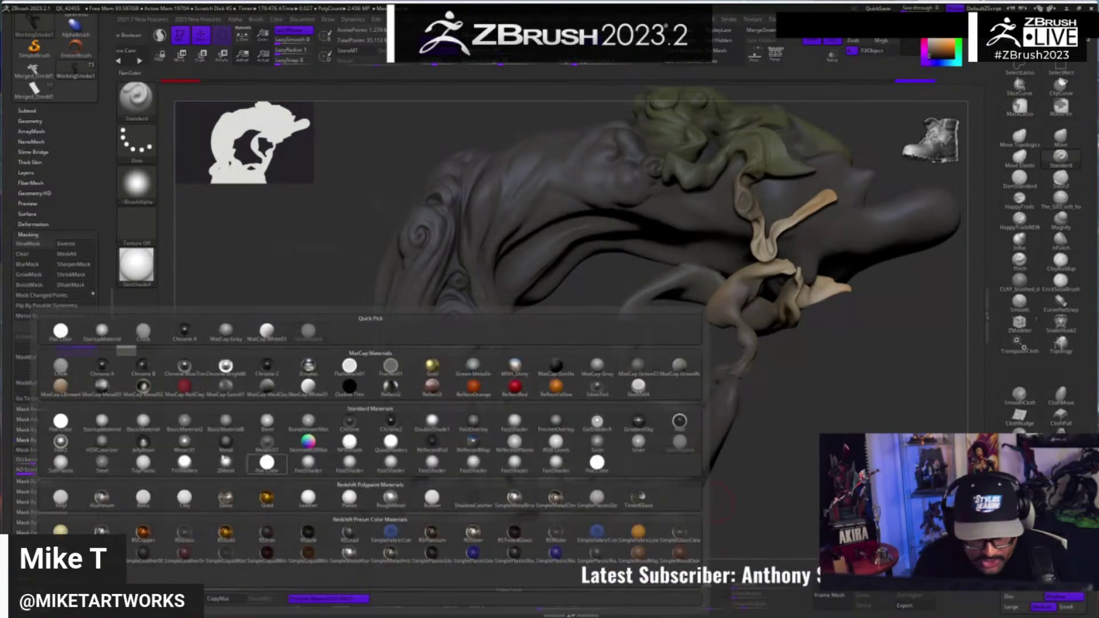
pyautogui.click(102, 422)
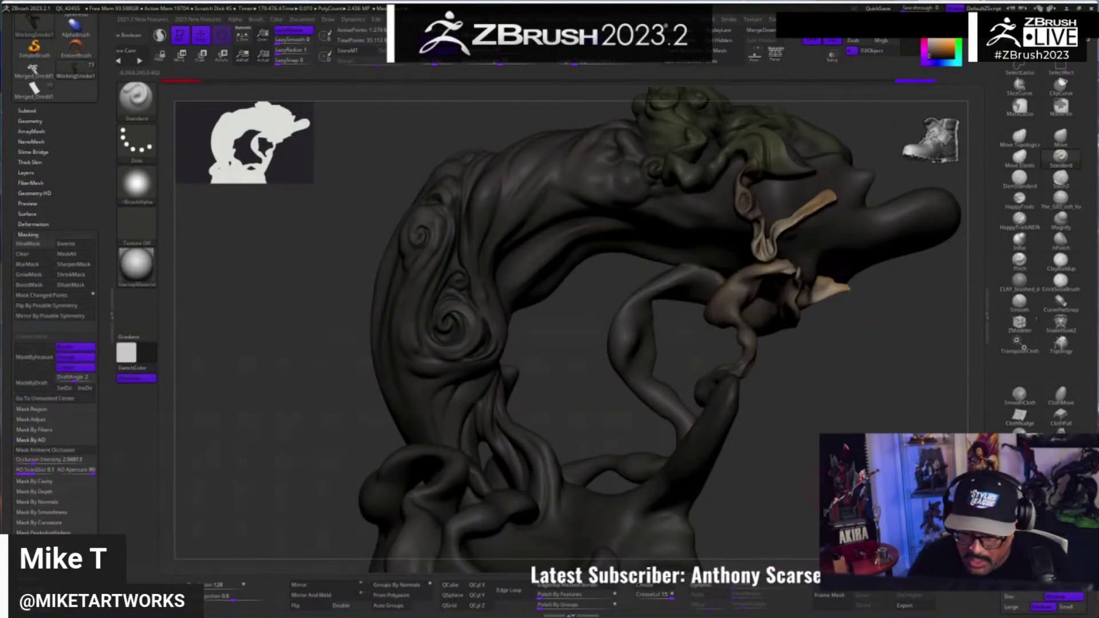
pyautogui.click(282, 21)
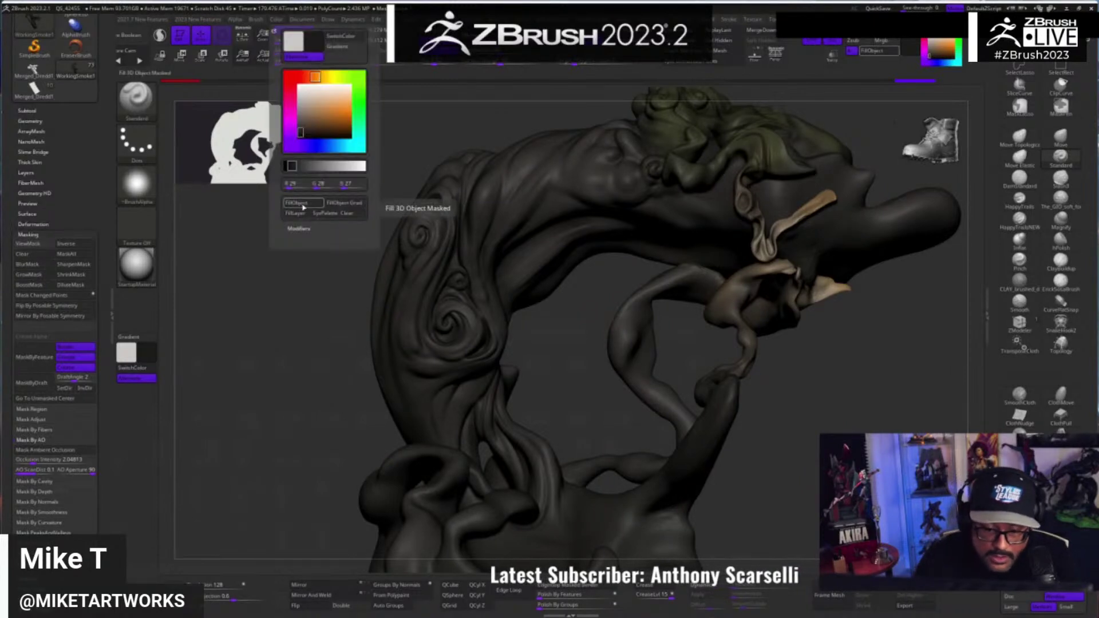
pyautogui.moveTo(846, 426)
pyautogui.mouseDown()
pyautogui.moveTo(801, 418)
pyautogui.moveTo(839, 410)
pyautogui.moveTo(827, 409)
pyautogui.moveTo(876, 539)
pyautogui.mouseUp()
pyautogui.moveTo(859, 435)
pyautogui.keyDown('alt'); pyautogui.mouseDown()
pyautogui.moveTo(814, 304)
pyautogui.moveTo(773, 309)
pyautogui.moveTo(739, 436)
pyautogui.mouseUp(); pyautogui.keyUp('alt')
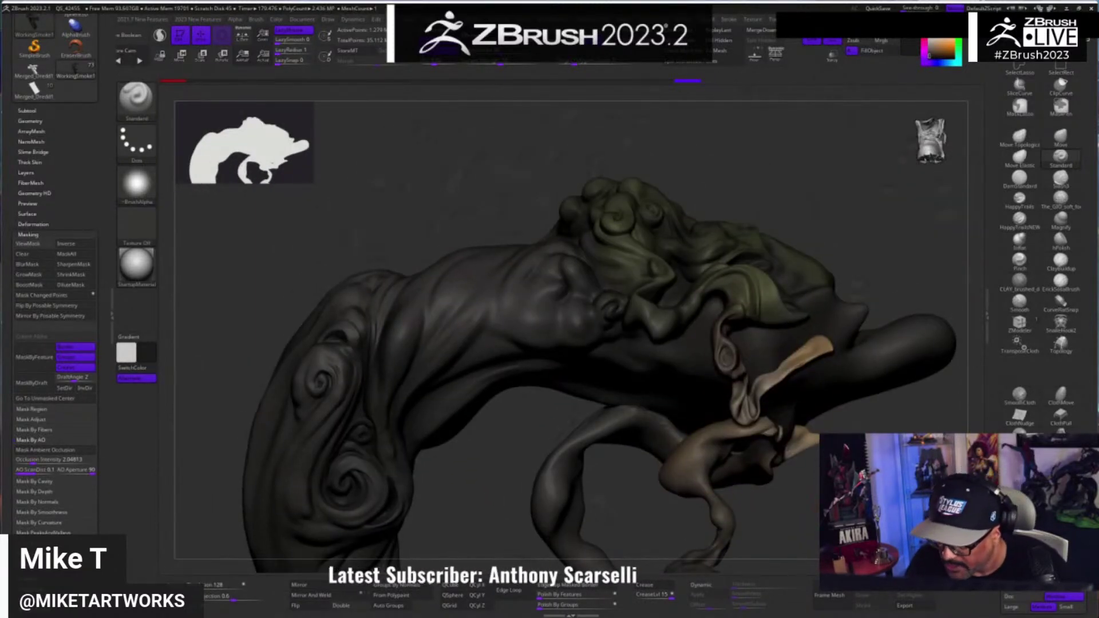
pyautogui.moveTo(515, 429)
pyautogui.mouseDown()
pyautogui.moveTo(549, 464)
pyautogui.moveTo(983, 358)
pyautogui.mouseUp()
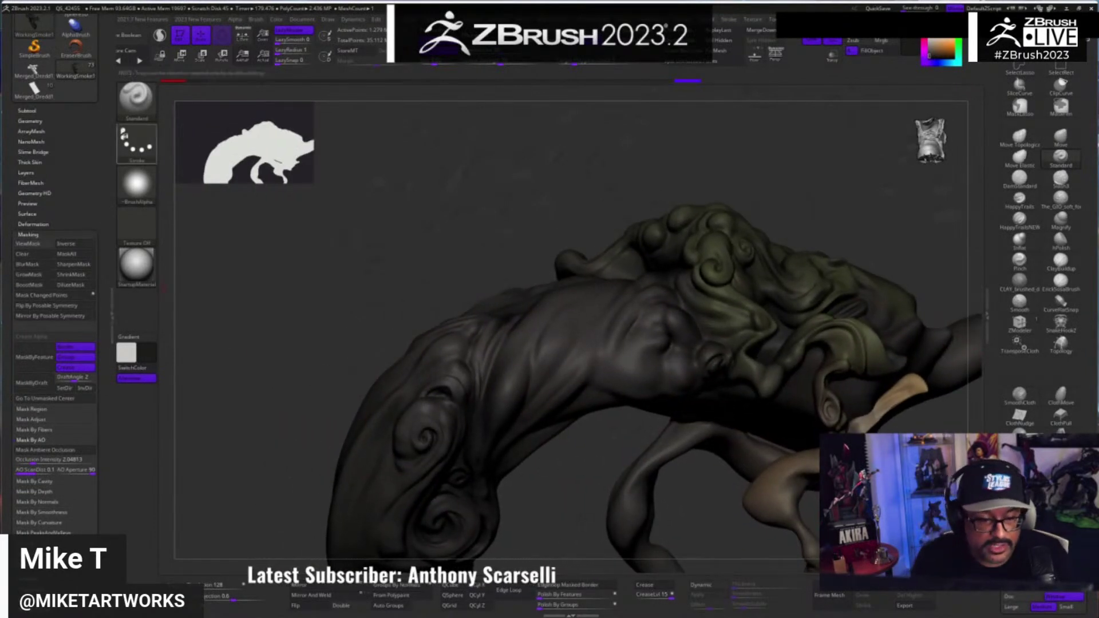
# - Save the tool under a new name, Working DreddZBL, in the JudgeDredd folder
pyautogui.scroll(5, 78, 205)
pyautogui.click(37, 306)
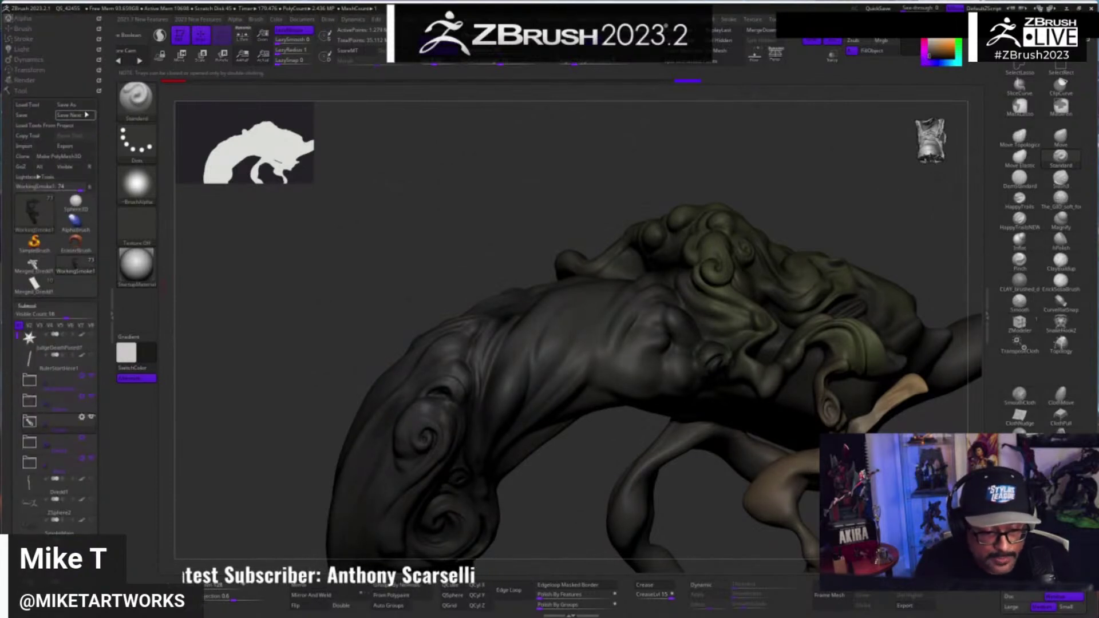
pyautogui.click(66, 104)
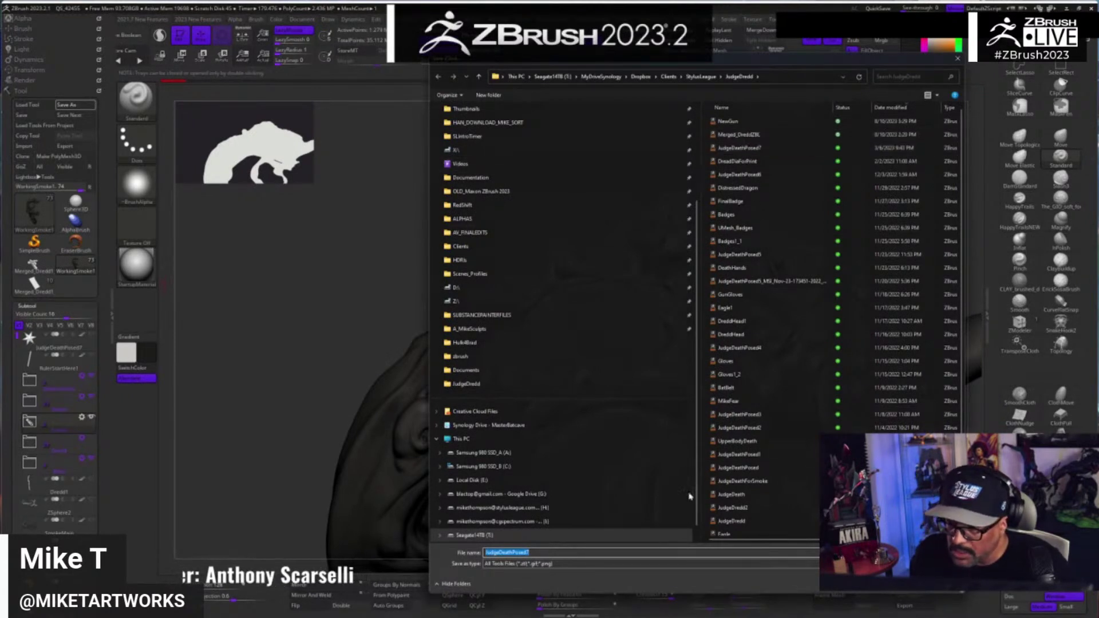
pyautogui.click(760, 138)
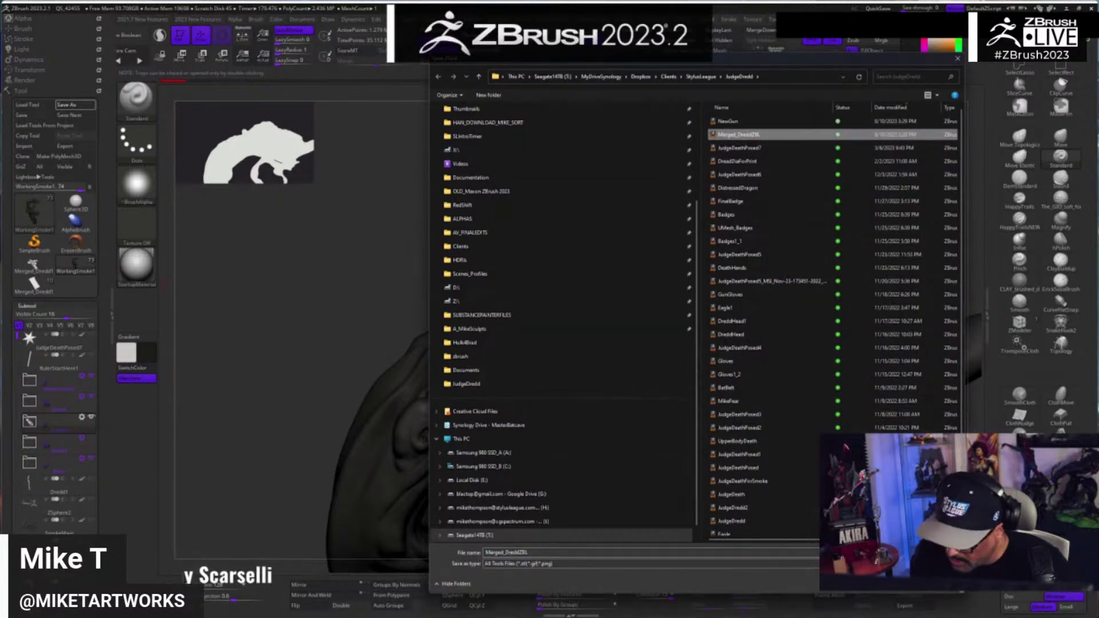
pyautogui.click(553, 551)
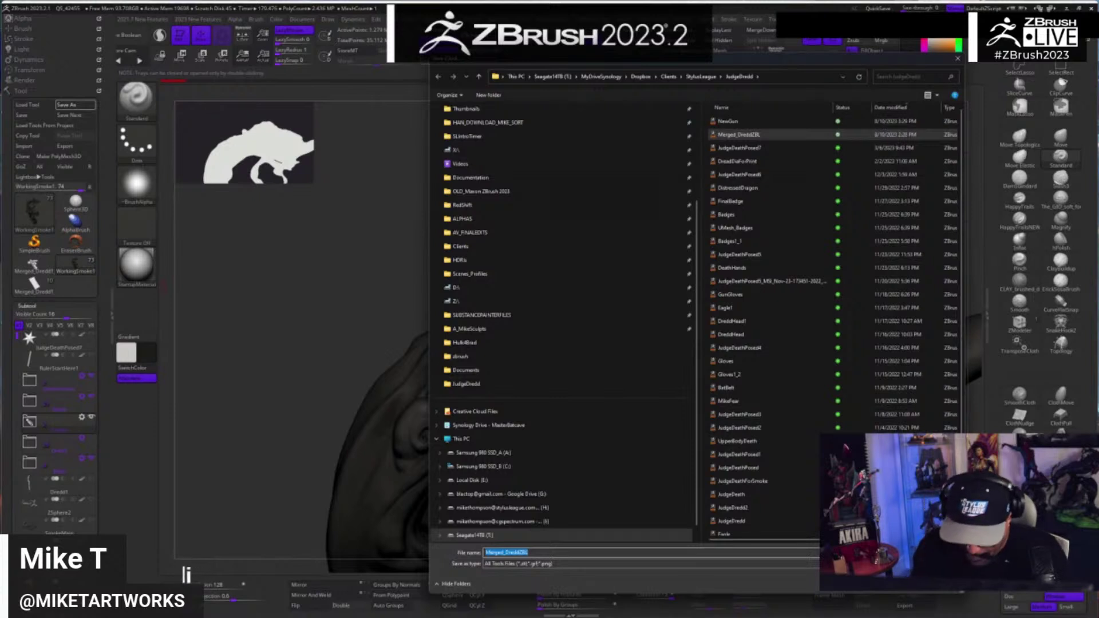
pyautogui.write('Working')
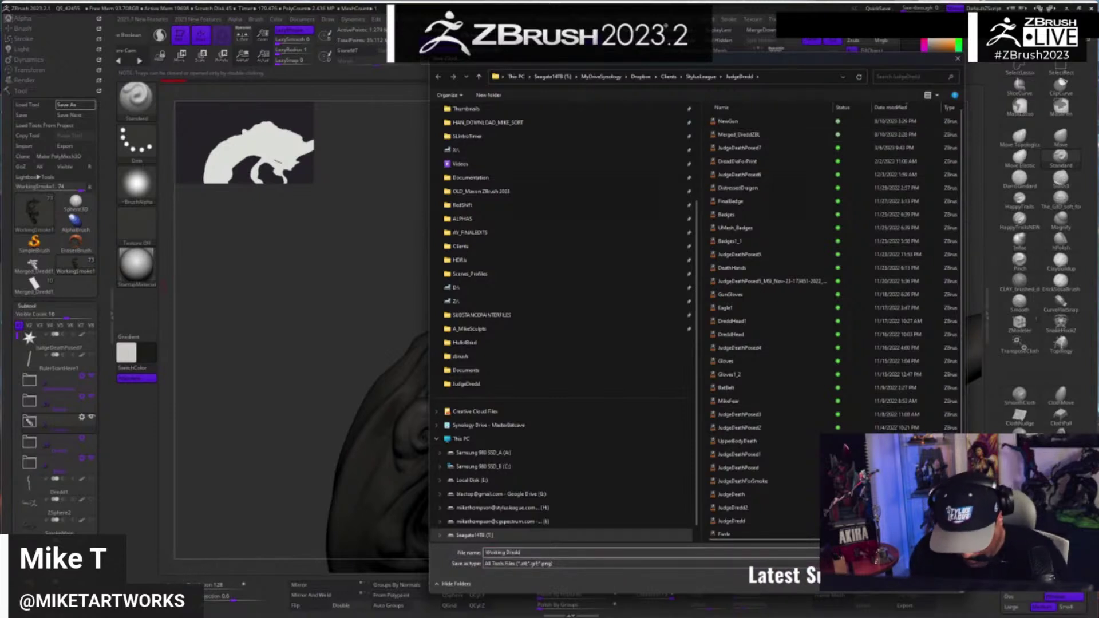
pyautogui.press('Return')
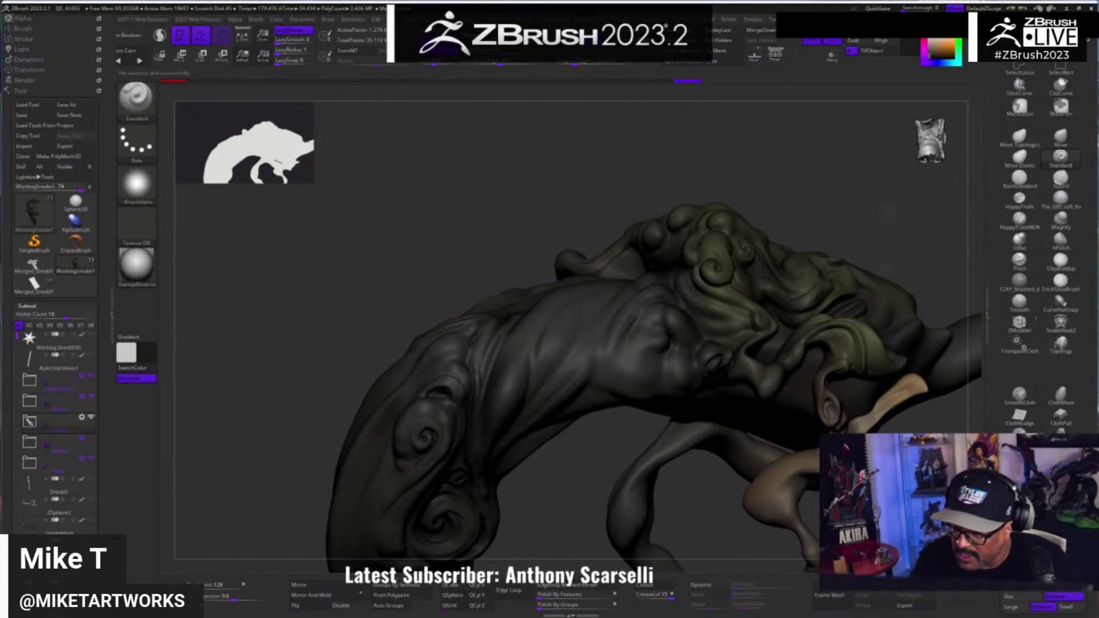
# - Pick a light greyish tan as the paint colour for the Standard brush, keeping the Dots stroke
pyautogui.moveTo(559, 444)
pyautogui.mouseDown()
pyautogui.moveTo(607, 461)
pyautogui.moveTo(572, 452)
pyautogui.moveTo(578, 436)
pyautogui.mouseUp()
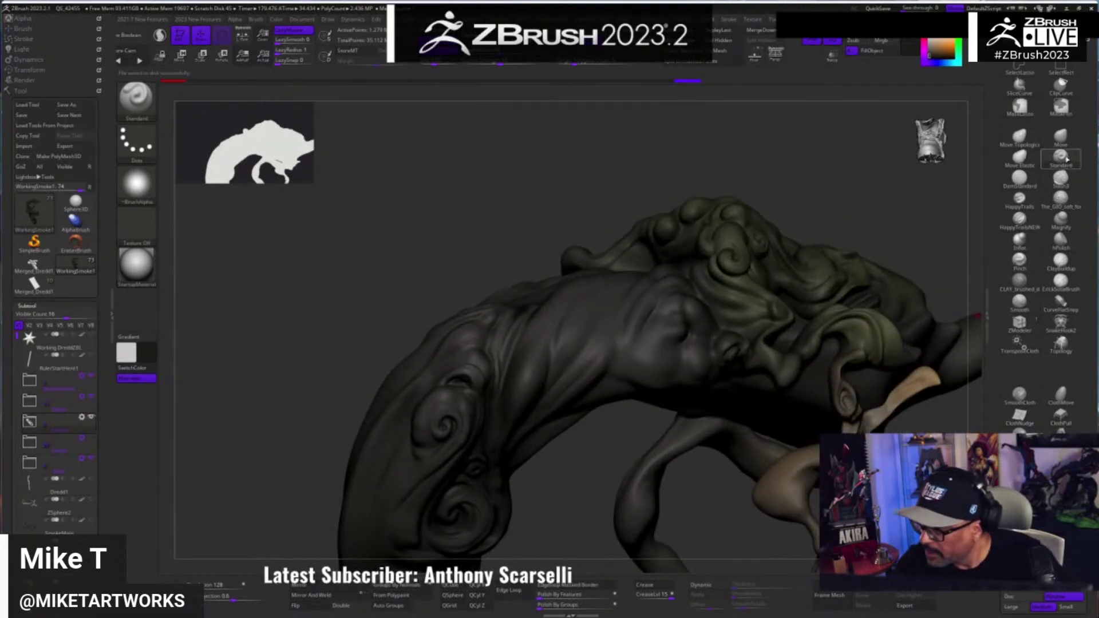
pyautogui.press('space')
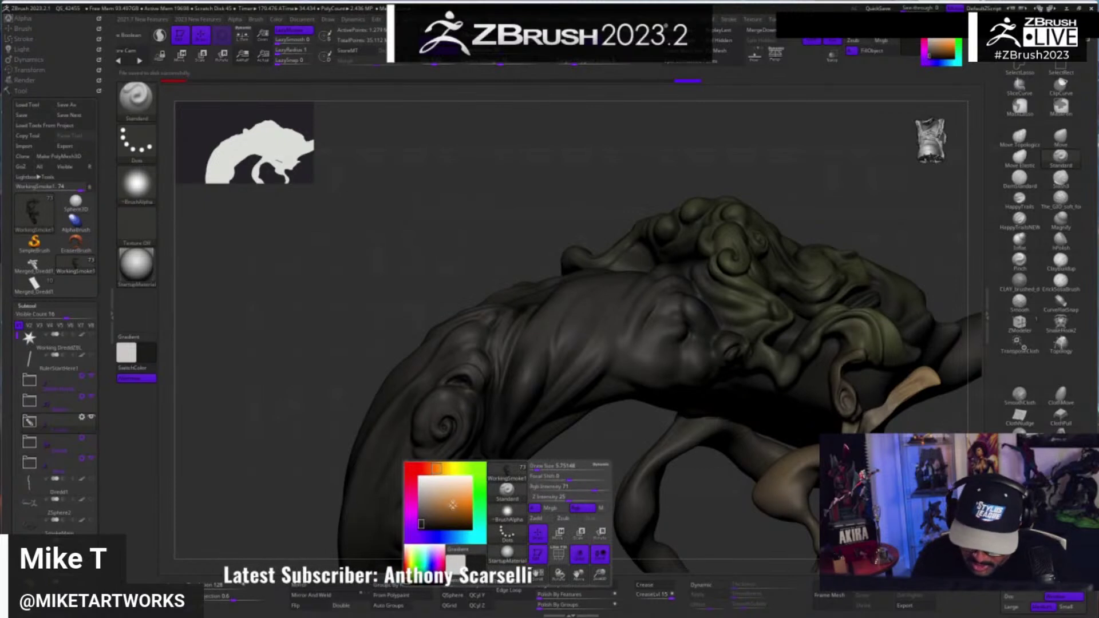
pyautogui.click(427, 499)
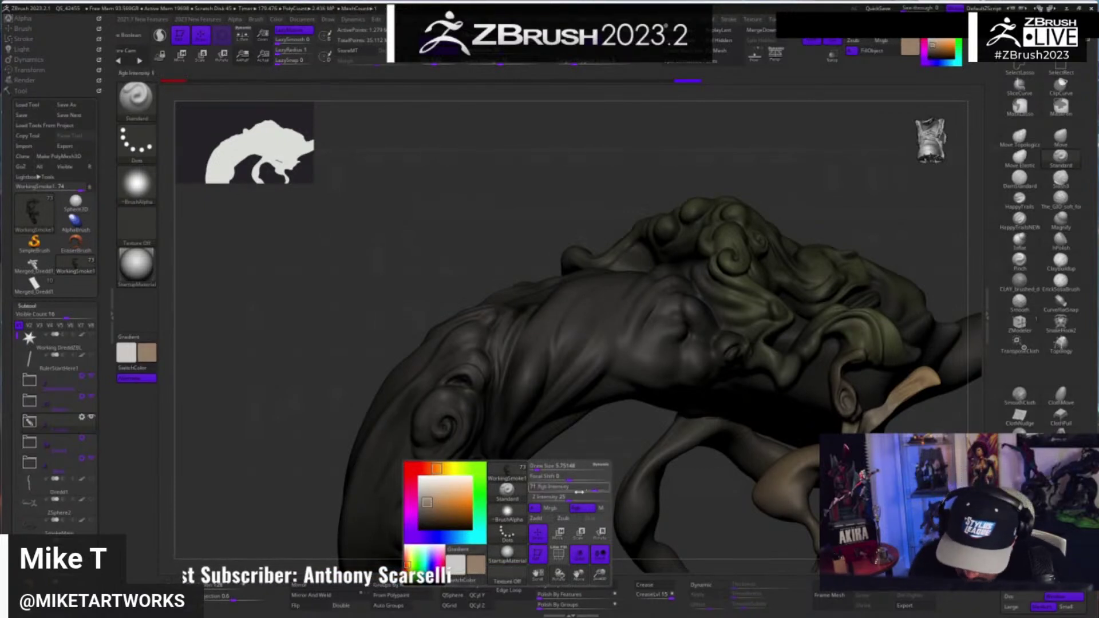
pyautogui.click(508, 534)
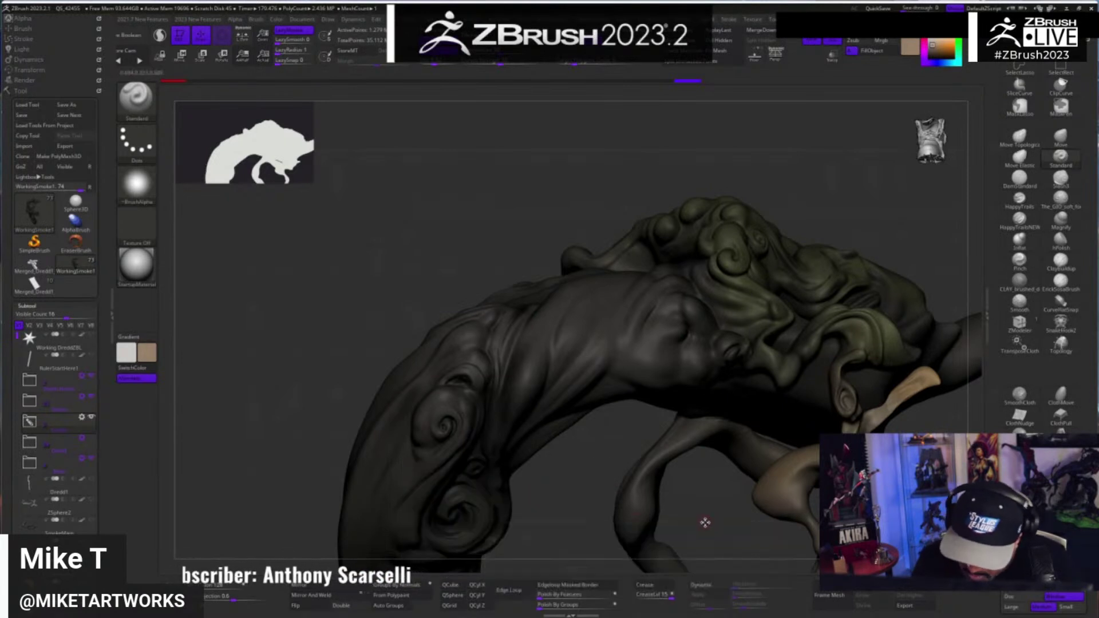
pyautogui.press('space')
pyautogui.click(506, 532)
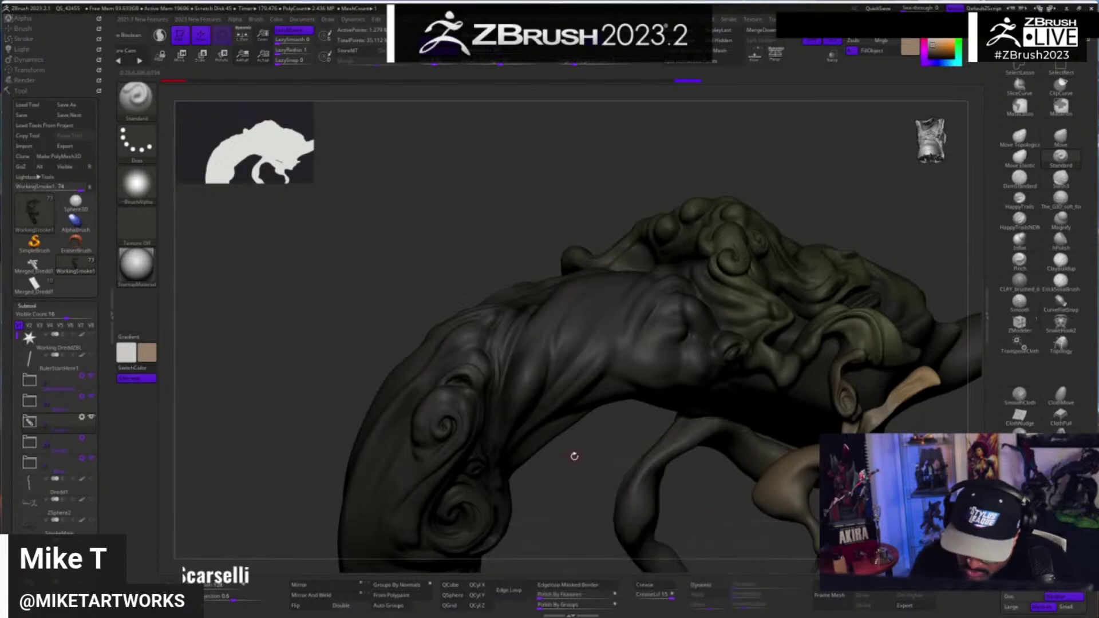
# - Isolate the upper arched section of the smoke by hiding the rest of its mesh
pyautogui.moveTo(596, 444)
pyautogui.mouseDown()
pyautogui.moveTo(599, 482)
pyautogui.moveTo(587, 491)
pyautogui.mouseUp()
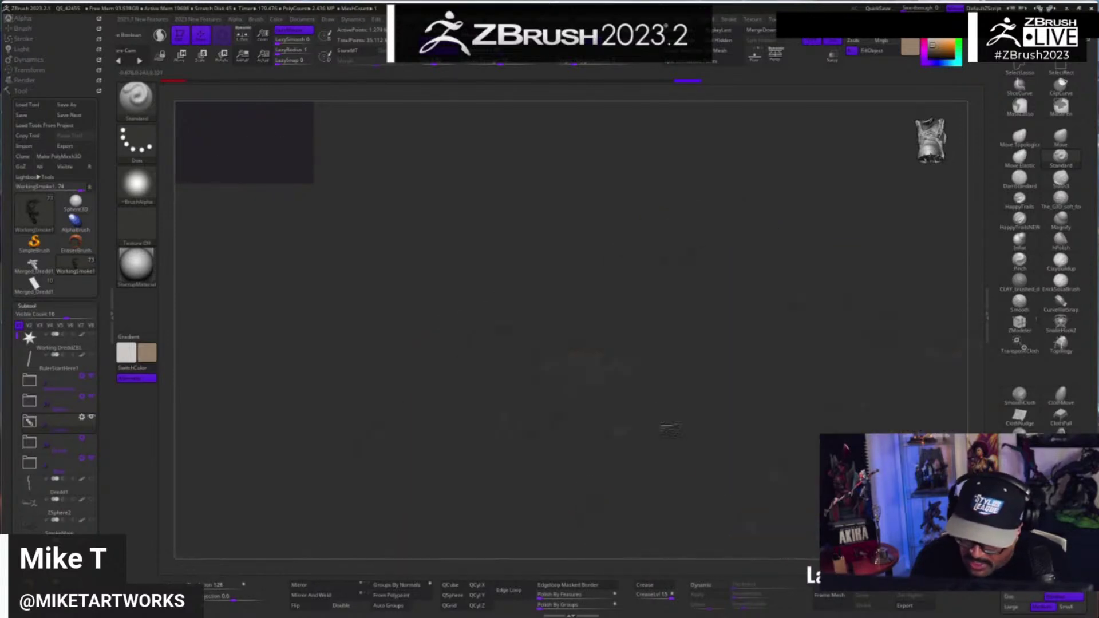
pyautogui.moveTo(666, 426)
pyautogui.keyDown('alt'); pyautogui.mouseDown()
pyautogui.moveTo(631, 165)
pyautogui.moveTo(682, 218)
pyautogui.moveTo(850, 321)
pyautogui.moveTo(863, 344)
pyautogui.mouseUp(); pyautogui.keyUp('alt')
pyautogui.moveTo(865, 215)
pyautogui.keyDown('ctrl'); pyautogui.keyDown('shift'); pyautogui.mouseDown()
pyautogui.moveTo(854, 270)
pyautogui.moveTo(575, 495)
pyautogui.moveTo(498, 484)
pyautogui.moveTo(474, 509)
pyautogui.mouseUp(); pyautogui.keyUp('shift'); pyautogui.keyUp('ctrl')
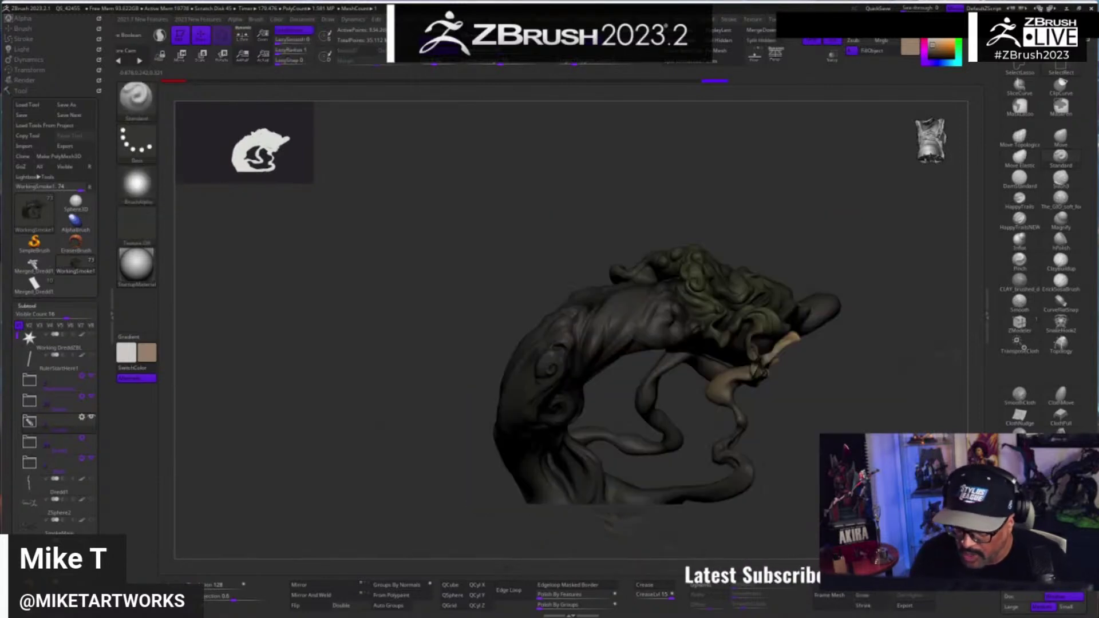
pyautogui.moveTo(813, 441)
pyautogui.keyDown('alt'); pyautogui.mouseDown()
pyautogui.moveTo(637, 454)
pyautogui.moveTo(738, 430)
pyautogui.mouseUp(); pyautogui.keyUp('alt')
pyautogui.keyDown('alt'); pyautogui.moveTo(723, 337); pyautogui.dragTo(942, 608); pyautogui.keyUp('alt')
pyautogui.moveTo(567, 458); pyautogui.dragTo(545, 455)
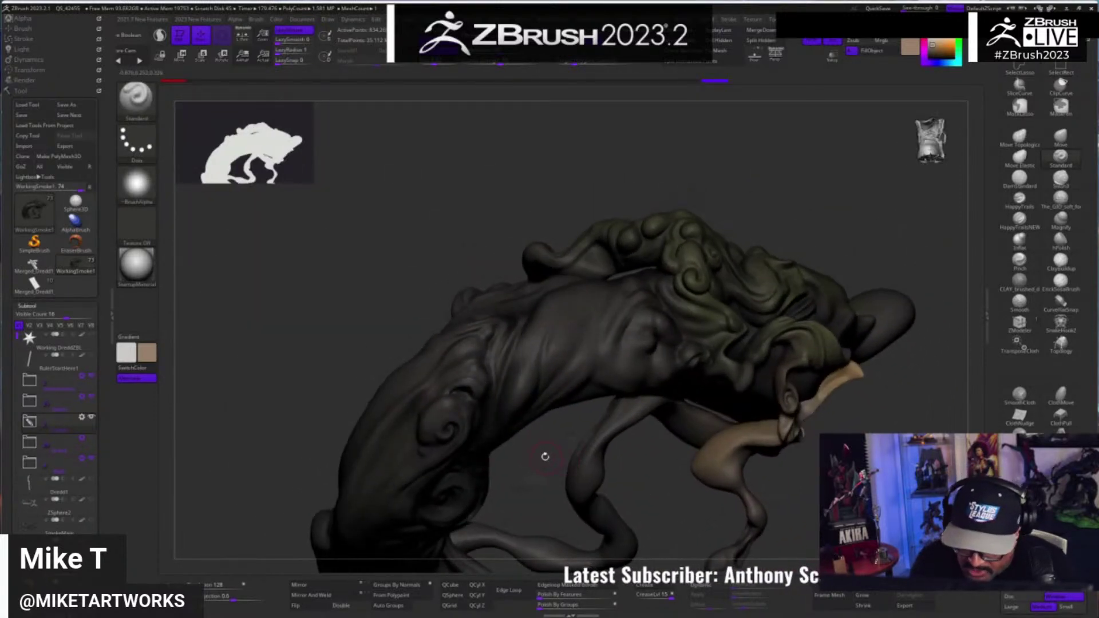
# - Check the smoke's polygroups by briefly showing the polyframe
pyautogui.rightClick(546, 456)
pyautogui.click(564, 538)
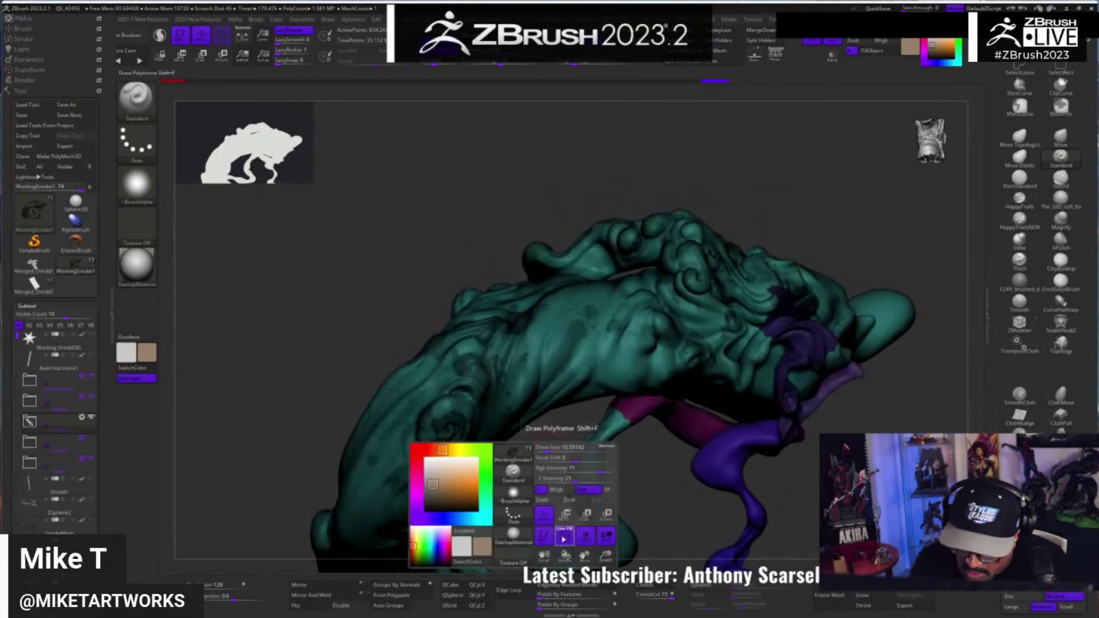
pyautogui.click(564, 539)
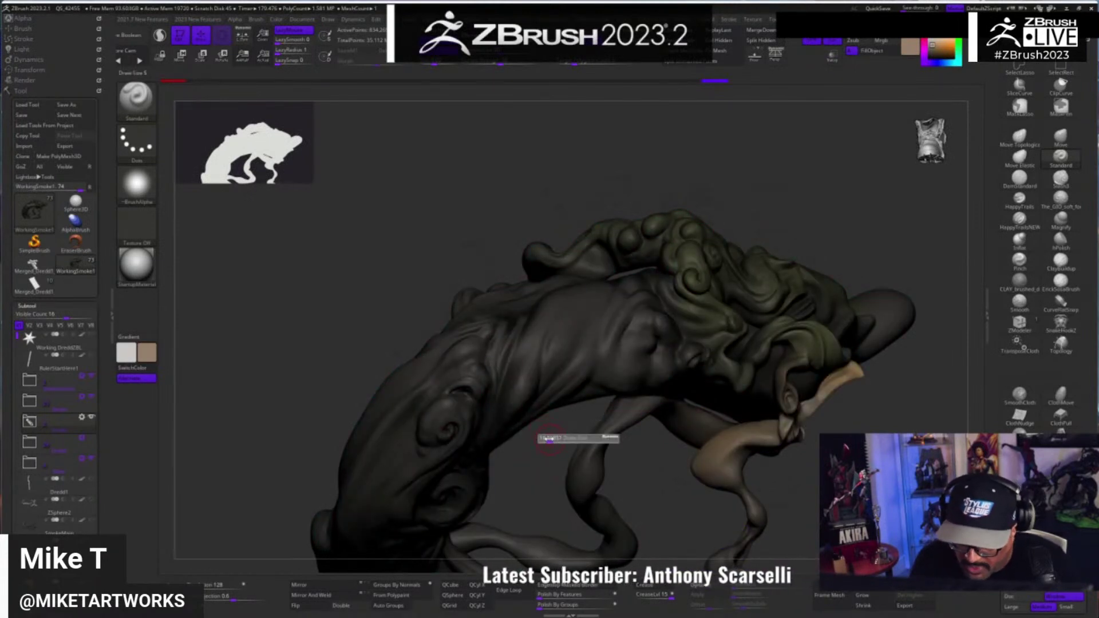
# - Turn on Sculptris Pro and brush over the smoke's arched body with the Standard brush
pyautogui.click(160, 36)
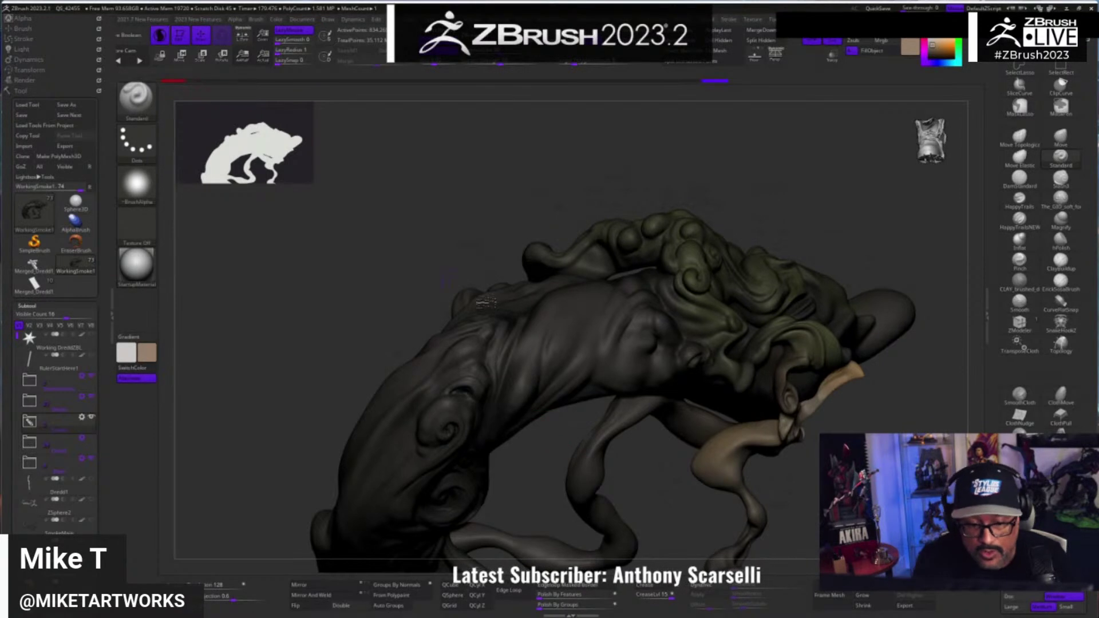
pyautogui.rightClick(552, 424)
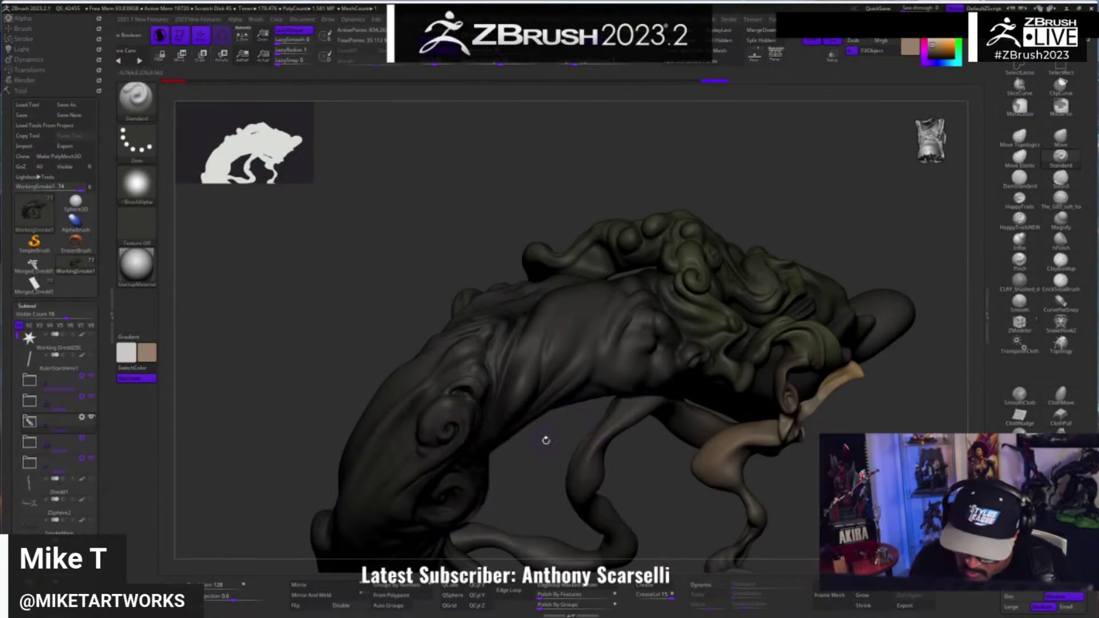
pyautogui.keyDown('ctrl'); pyautogui.moveTo(544, 450); pyautogui.dragTo(542, 441, button='right'); pyautogui.keyUp('ctrl')
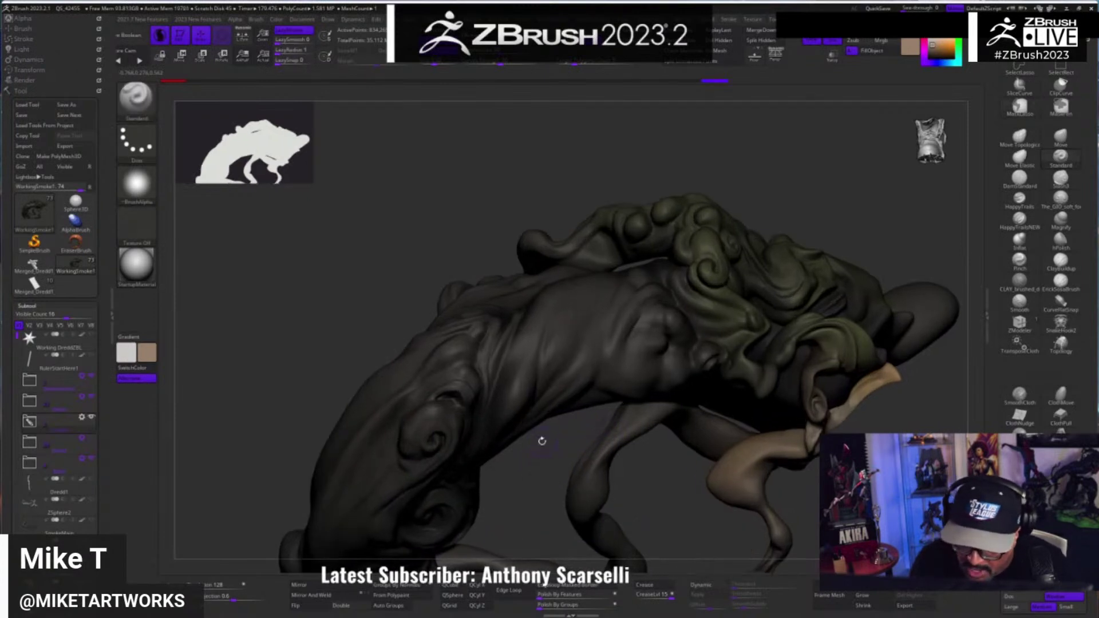
pyautogui.moveTo(529, 371)
pyautogui.mouseDown()
pyautogui.moveTo(512, 423)
pyautogui.moveTo(523, 418)
pyautogui.mouseUp()
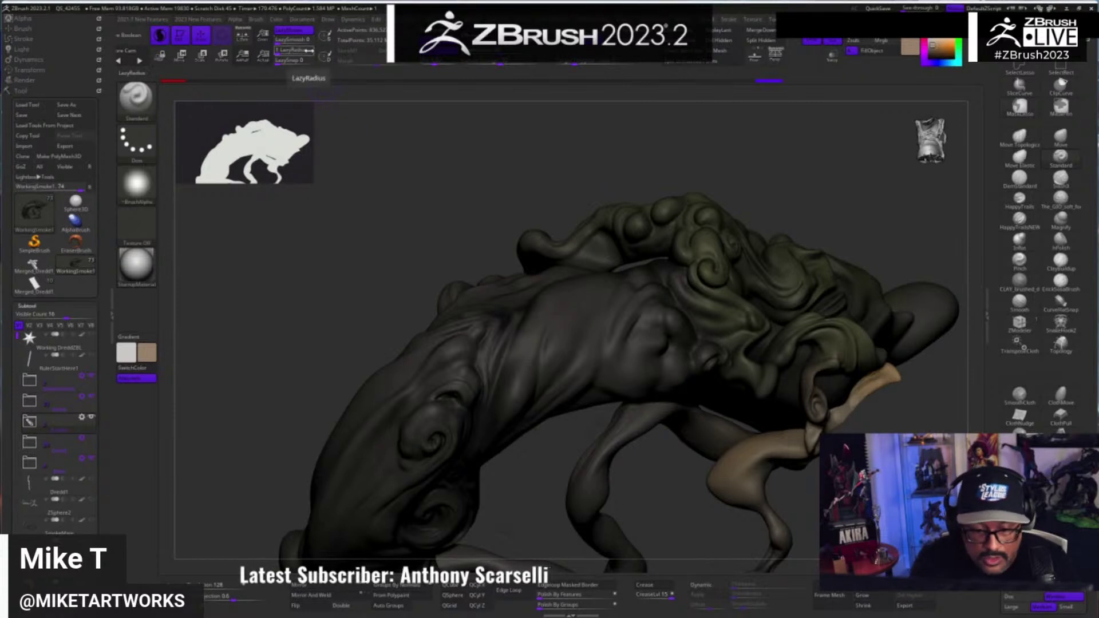
pyautogui.moveTo(569, 351); pyautogui.dragTo(577, 455)
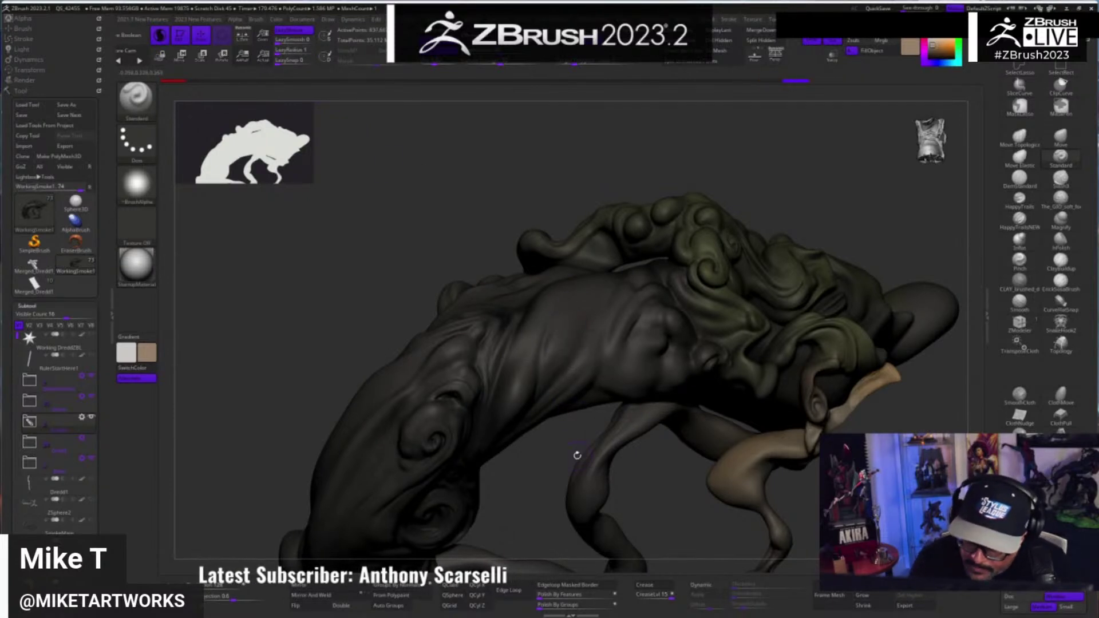
# - Readjust the brush for the smoke's arched body and turn off Sculptris Pro
pyautogui.press('space')
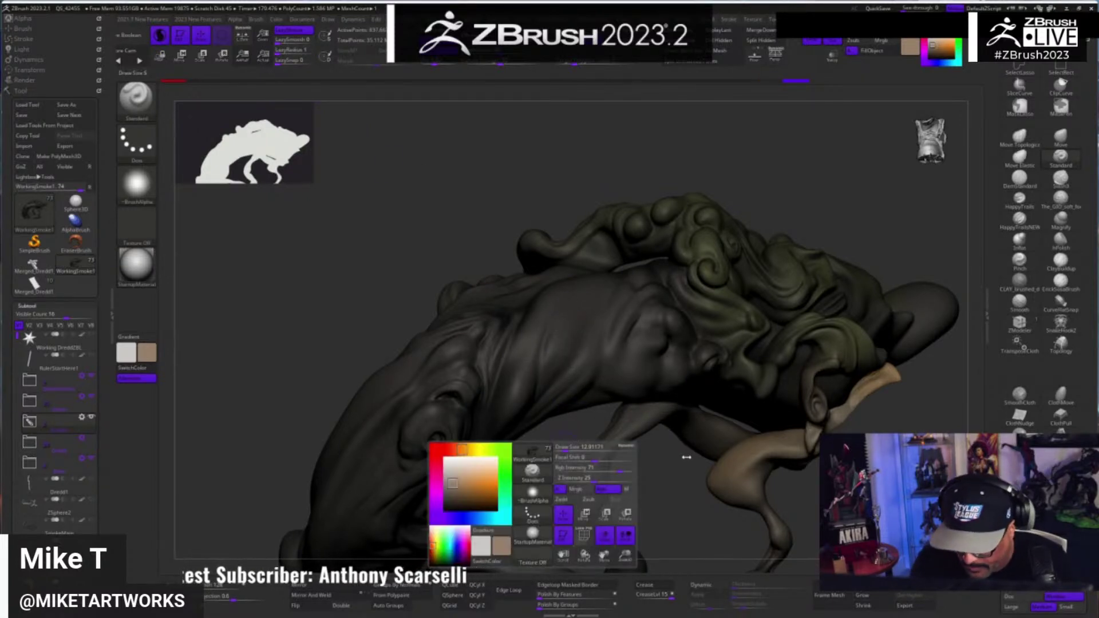
pyautogui.moveTo(626, 469)
pyautogui.mouseDown()
pyautogui.moveTo(653, 465)
pyautogui.moveTo(652, 524)
pyautogui.mouseUp()
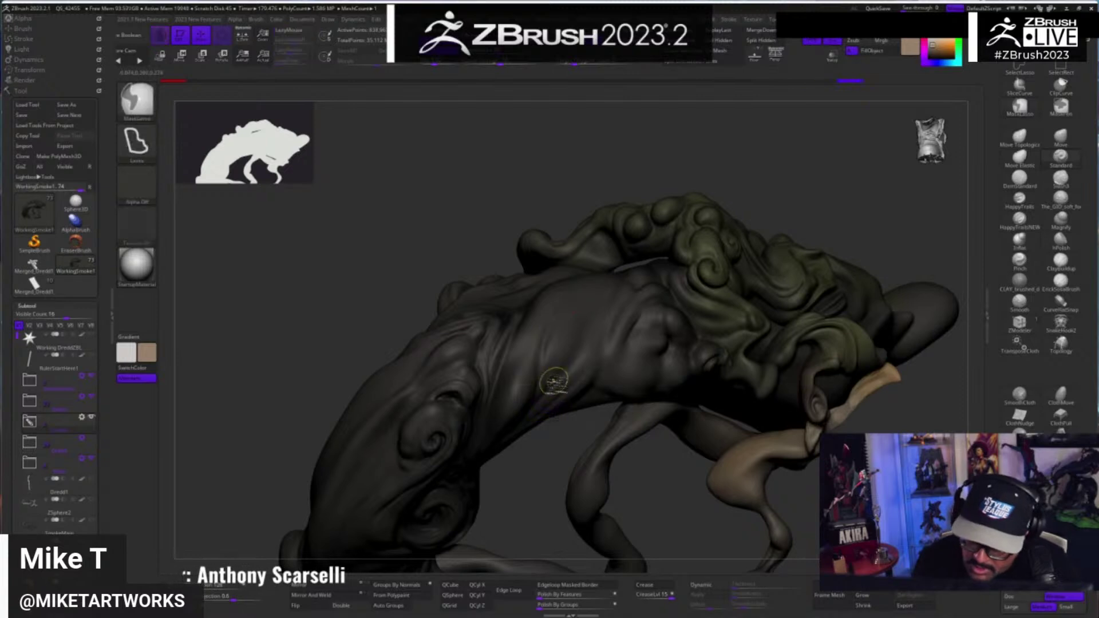
pyautogui.click(162, 40)
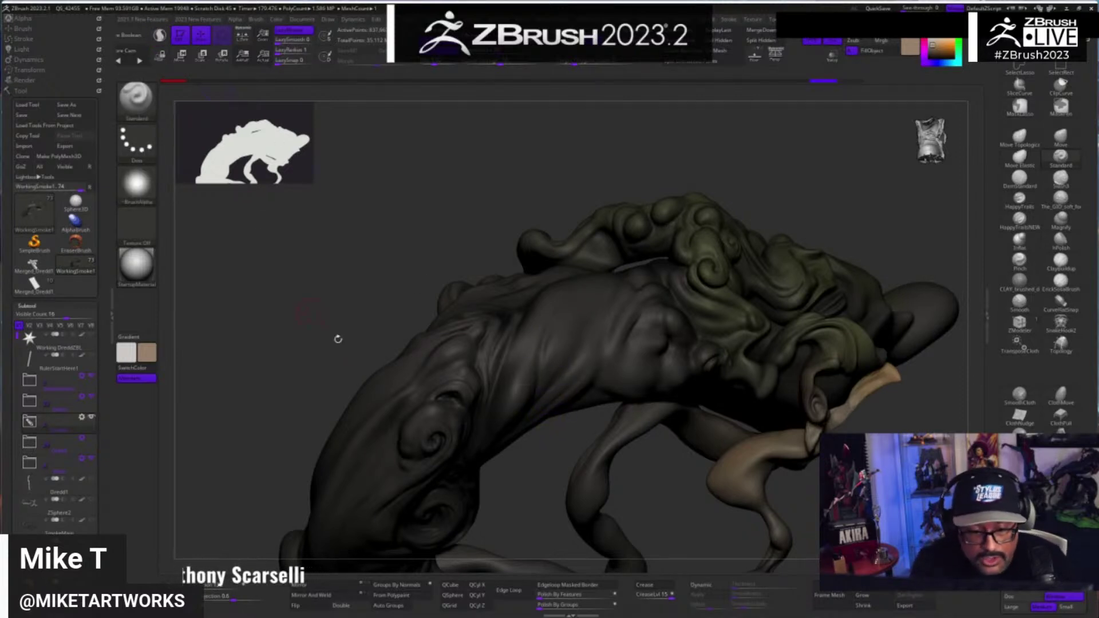
# - Readjust the brush intensity and size, and paint soft tan highlights on the folds of the smoke's arched body
pyautogui.moveTo(572, 319); pyautogui.dragTo(551, 383)
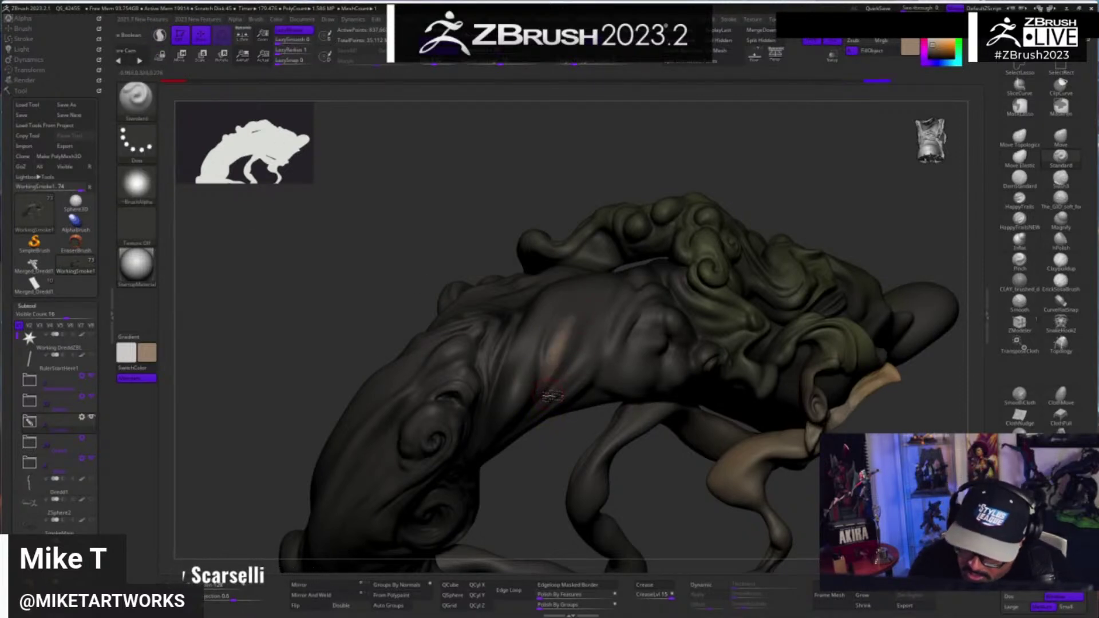
pyautogui.press('space')
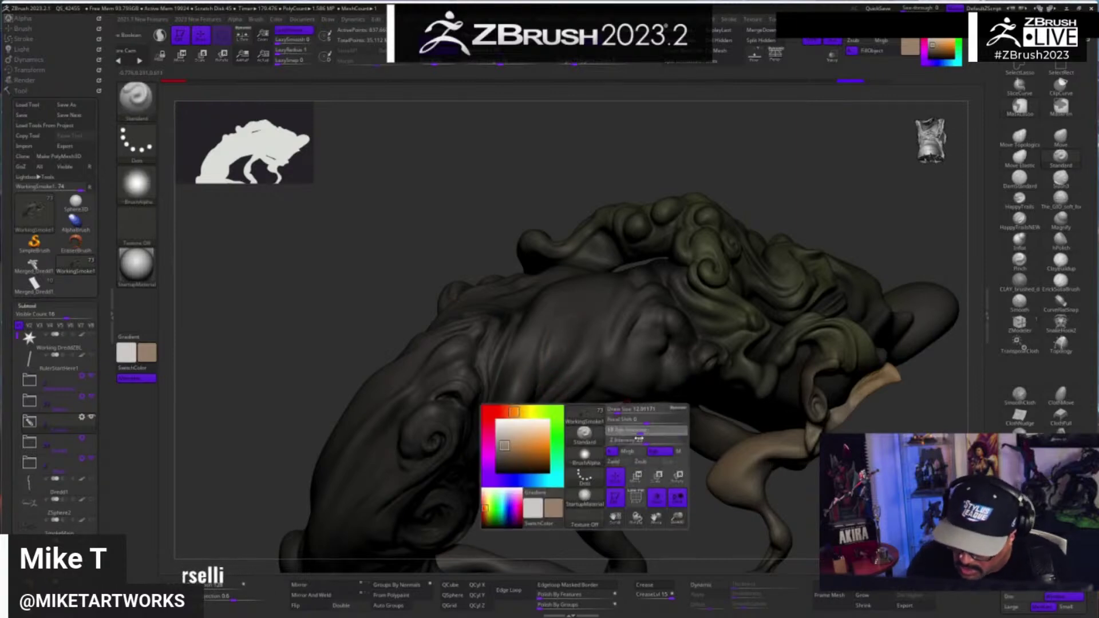
pyautogui.press('s')
pyautogui.moveTo(538, 466); pyautogui.dragTo(551, 458)
pyautogui.moveTo(529, 372); pyautogui.dragTo(501, 432)
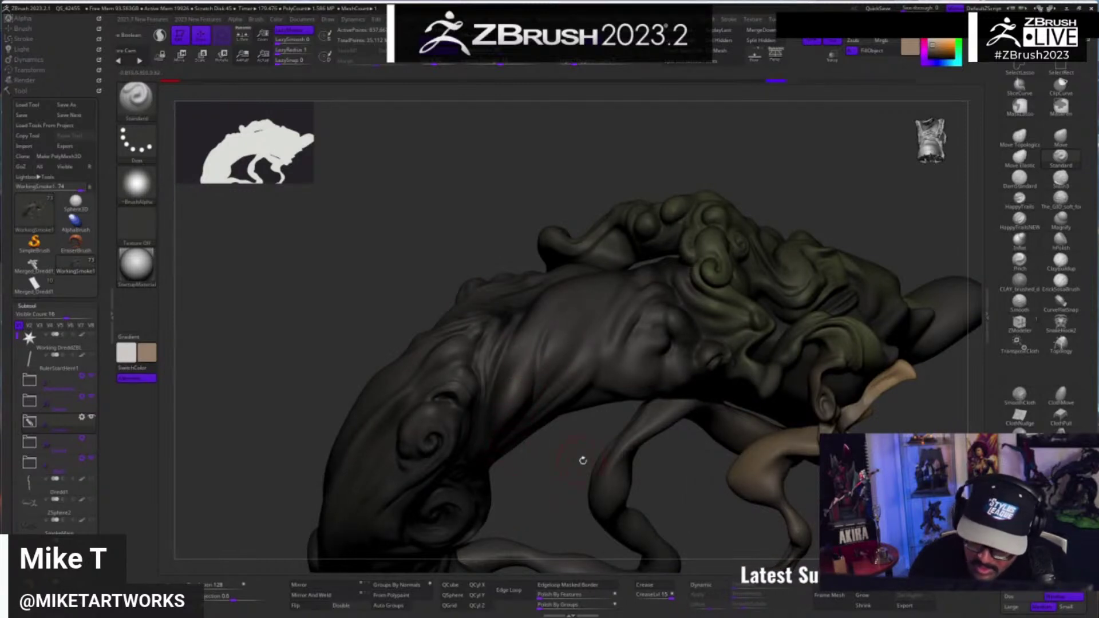
pyautogui.press('space')
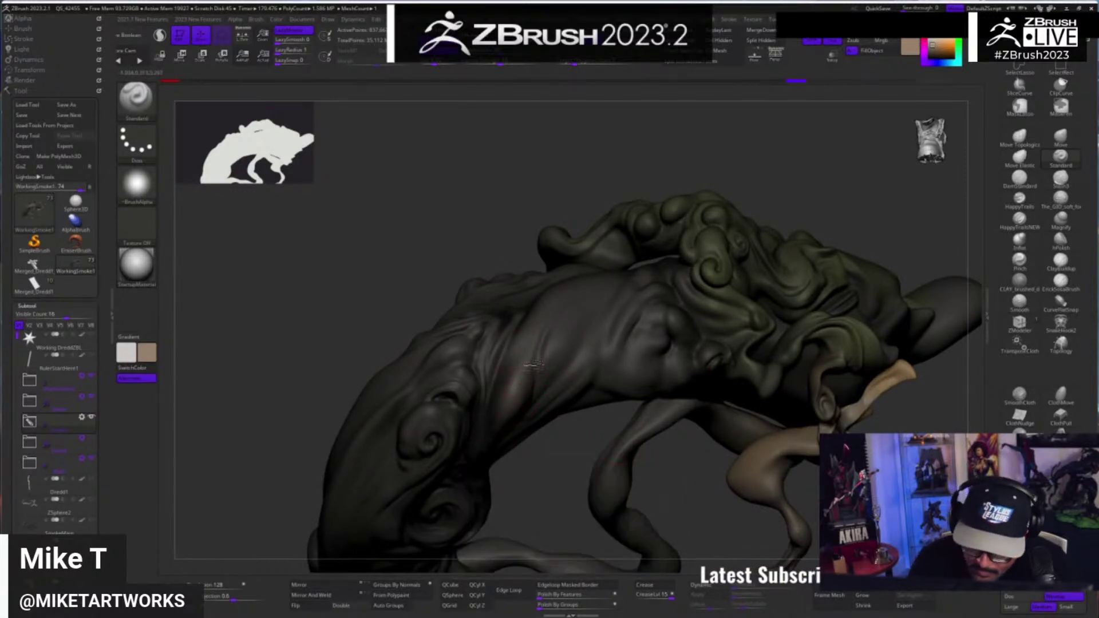
pyautogui.moveTo(533, 364); pyautogui.dragTo(575, 307, button='right')
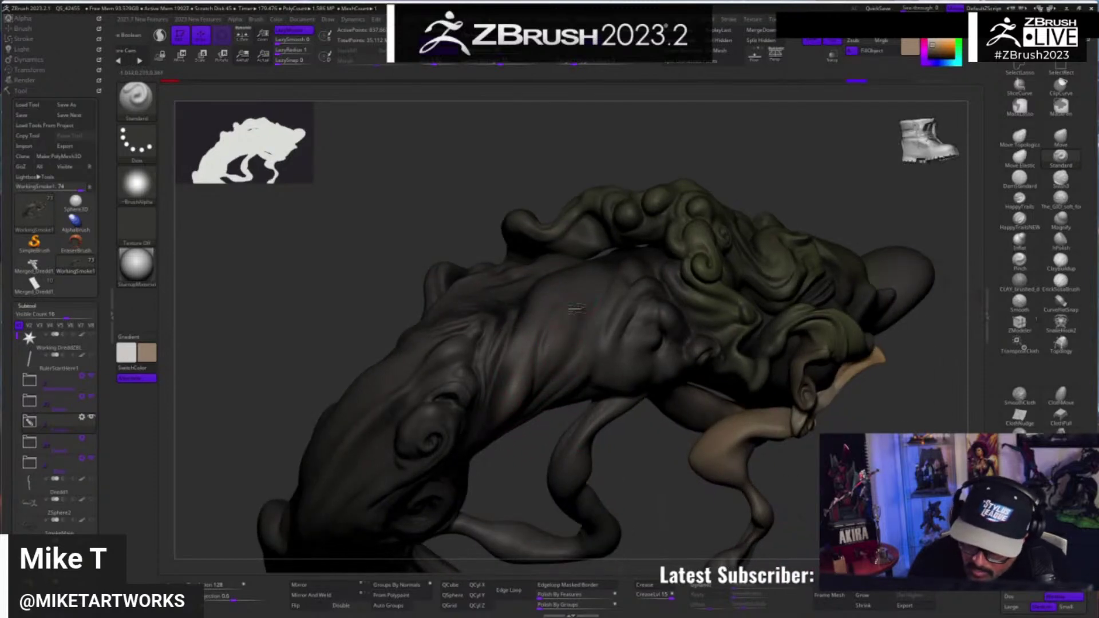
# - Switch to a paler beige colour and lighten the raised folds along the smoke's arch
pyautogui.moveTo(653, 486)
pyautogui.mouseDown(button='right')
pyautogui.moveTo(586, 444)
pyautogui.moveTo(550, 383)
pyautogui.moveTo(567, 313)
pyautogui.mouseUp(button='right')
pyautogui.press('space')
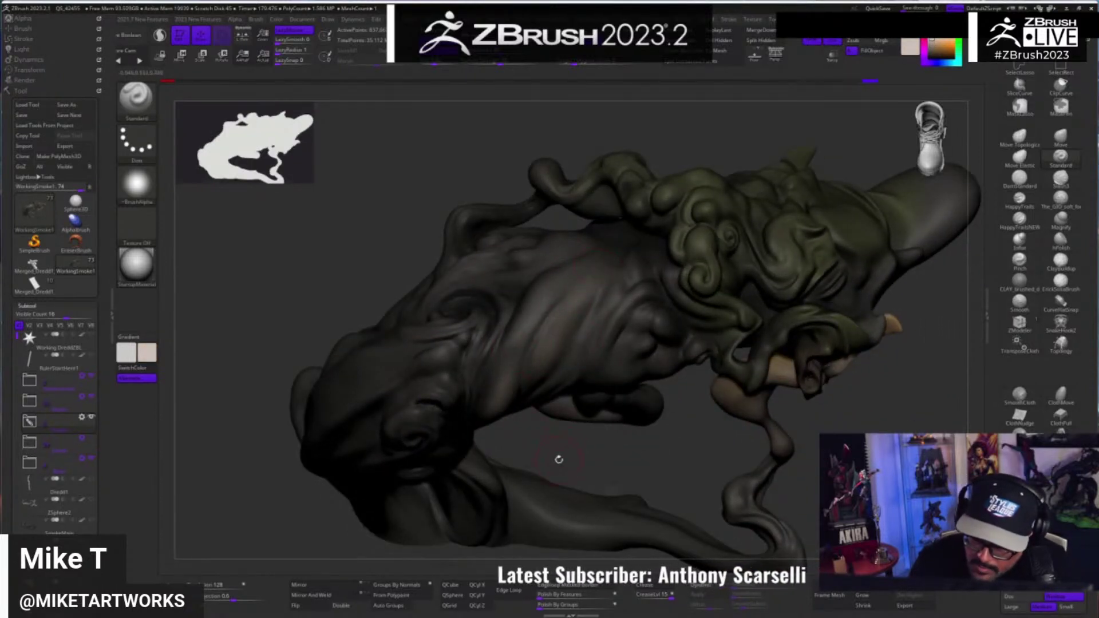
pyautogui.moveTo(559, 459); pyautogui.dragTo(579, 424, button='right')
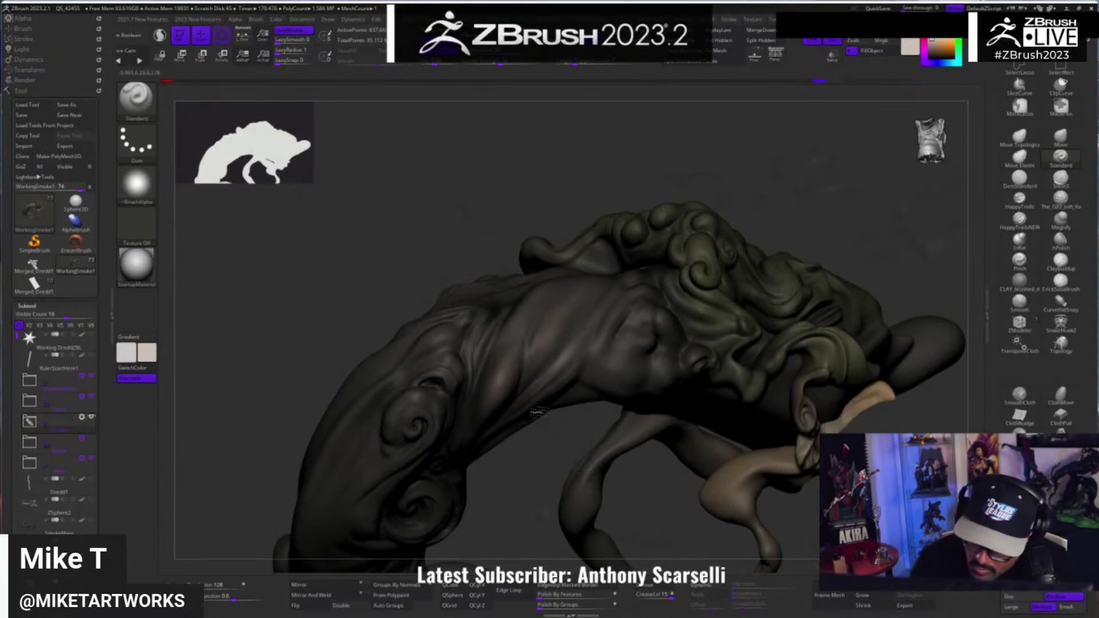
# - Resize the brush and paint pale highlights along the outer rim of the smoke's large spiral curl
pyautogui.moveTo(555, 444); pyautogui.dragTo(605, 430, button='right')
pyautogui.moveTo(621, 391)
pyautogui.mouseDown(button='right')
pyautogui.moveTo(653, 449)
pyautogui.moveTo(634, 452)
pyautogui.moveTo(670, 410)
pyautogui.moveTo(664, 402)
pyautogui.mouseUp(button='right')
pyautogui.press('s')
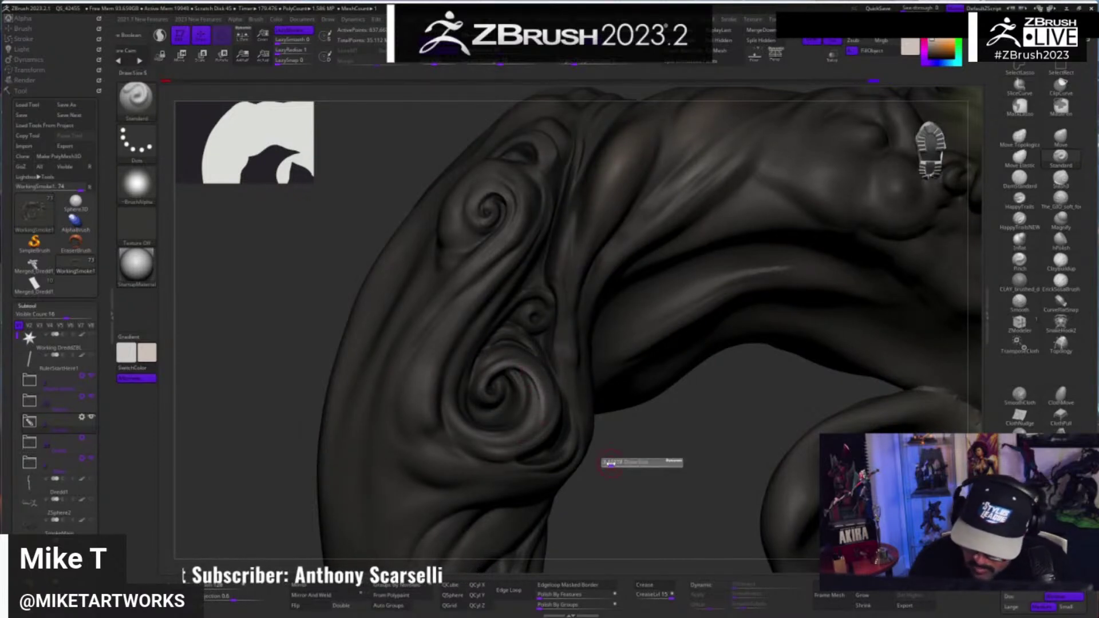
pyautogui.moveTo(621, 458); pyautogui.dragTo(550, 378, button='right')
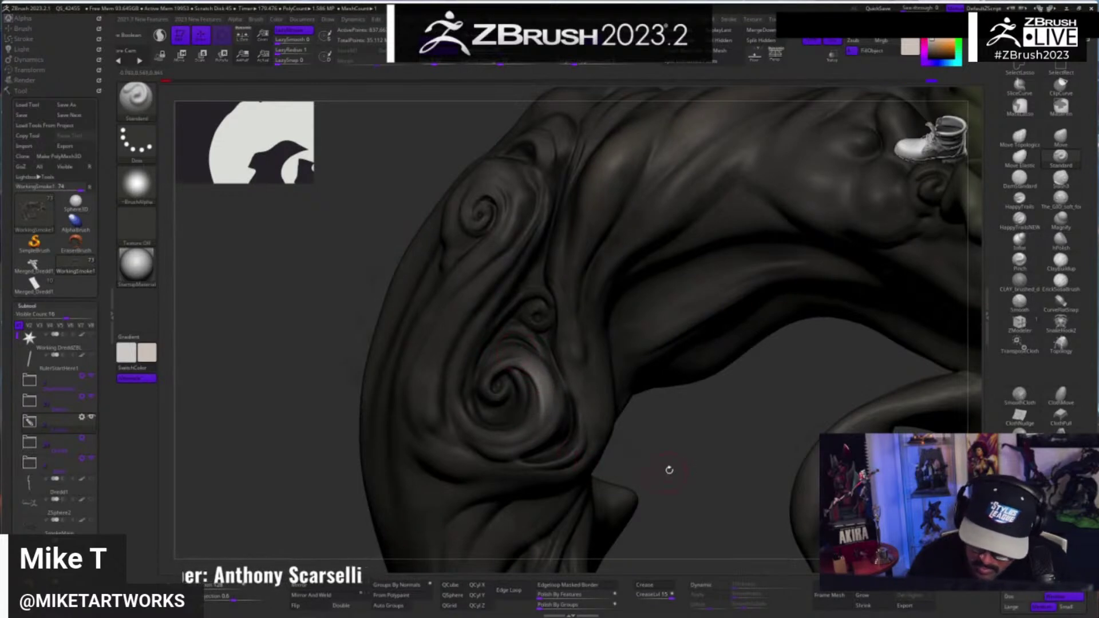
pyautogui.moveTo(669, 469)
pyautogui.mouseDown(button='right')
pyautogui.moveTo(633, 452)
pyautogui.moveTo(637, 465)
pyautogui.mouseUp(button='right')
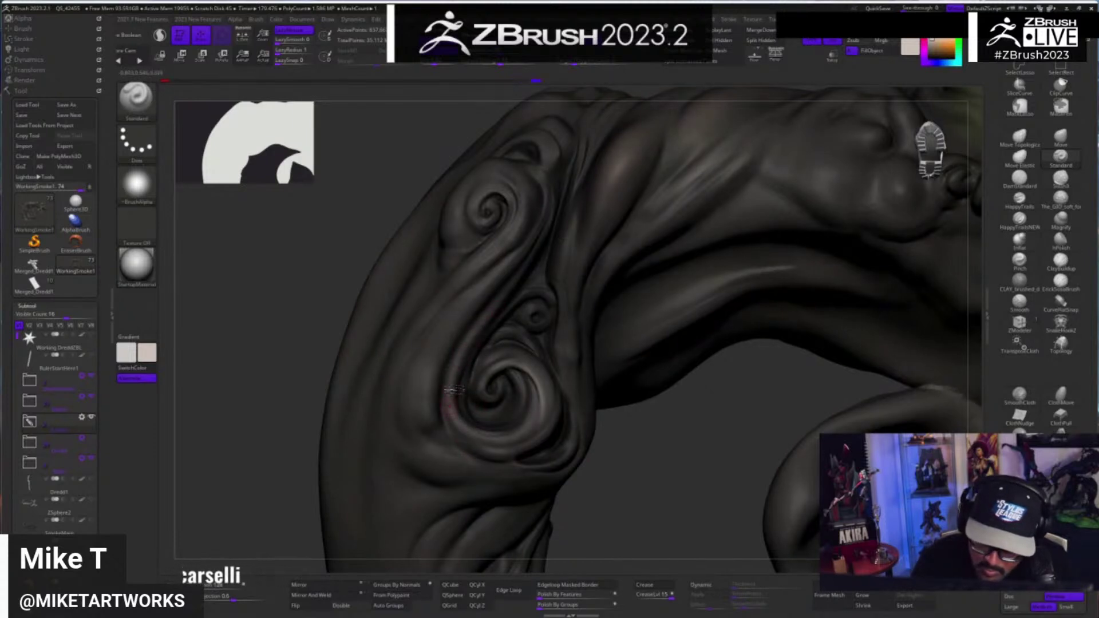
pyautogui.moveTo(655, 459); pyautogui.dragTo(660, 473)
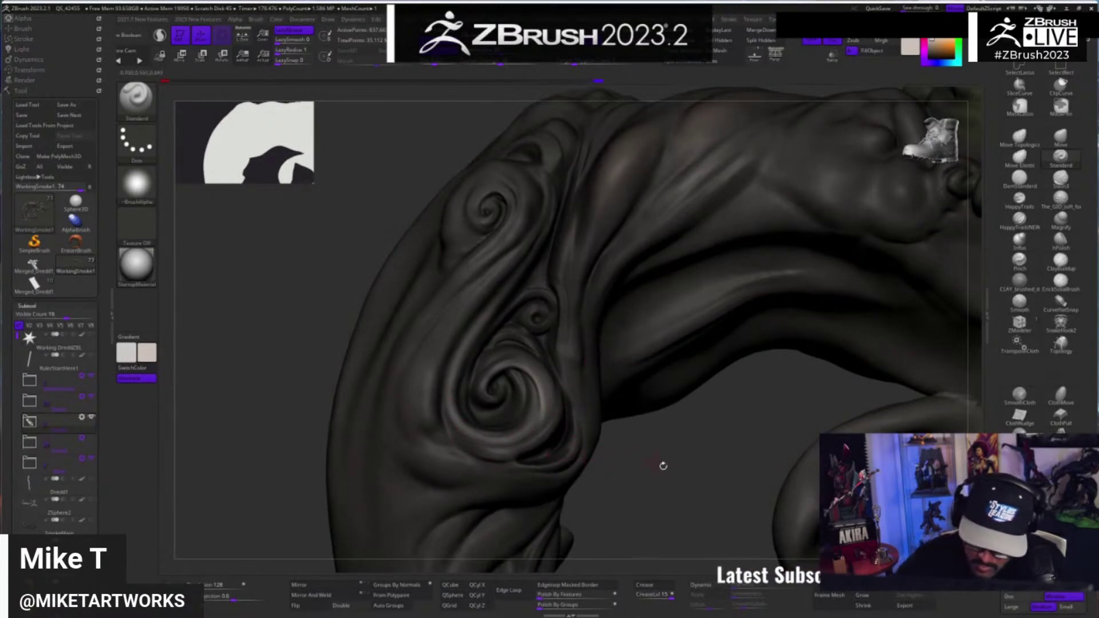
pyautogui.moveTo(670, 482); pyautogui.dragTo(619, 467, button='right')
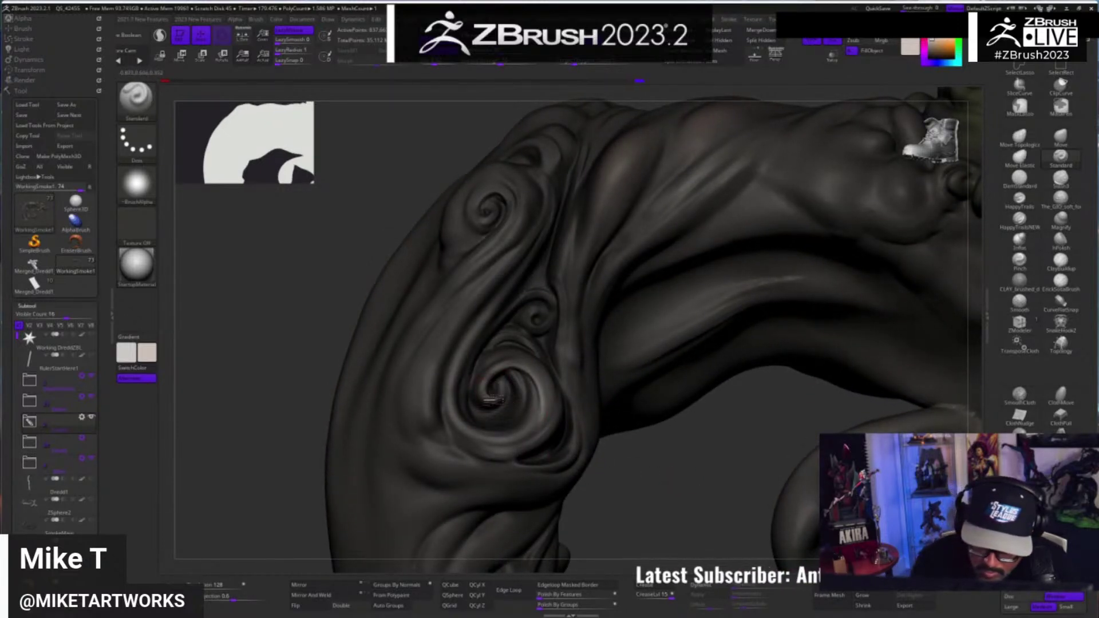
# - Highlight the inner rings of the large spiral curl with fine pale beige strokes
pyautogui.moveTo(662, 484); pyautogui.dragTo(641, 509)
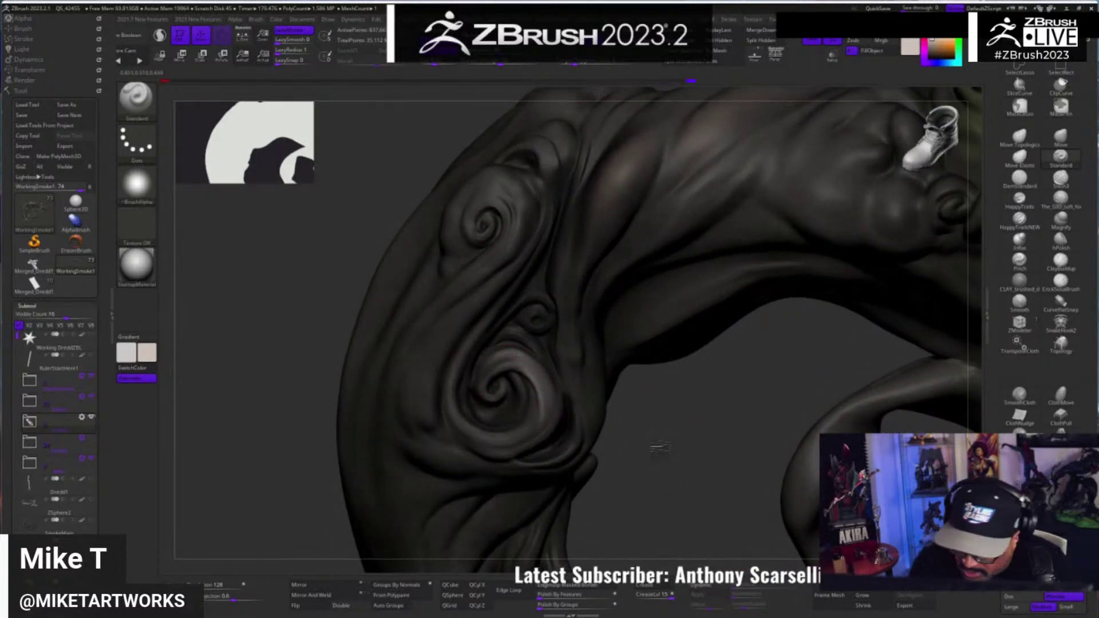
pyautogui.moveTo(661, 447); pyautogui.dragTo(660, 479, button='right')
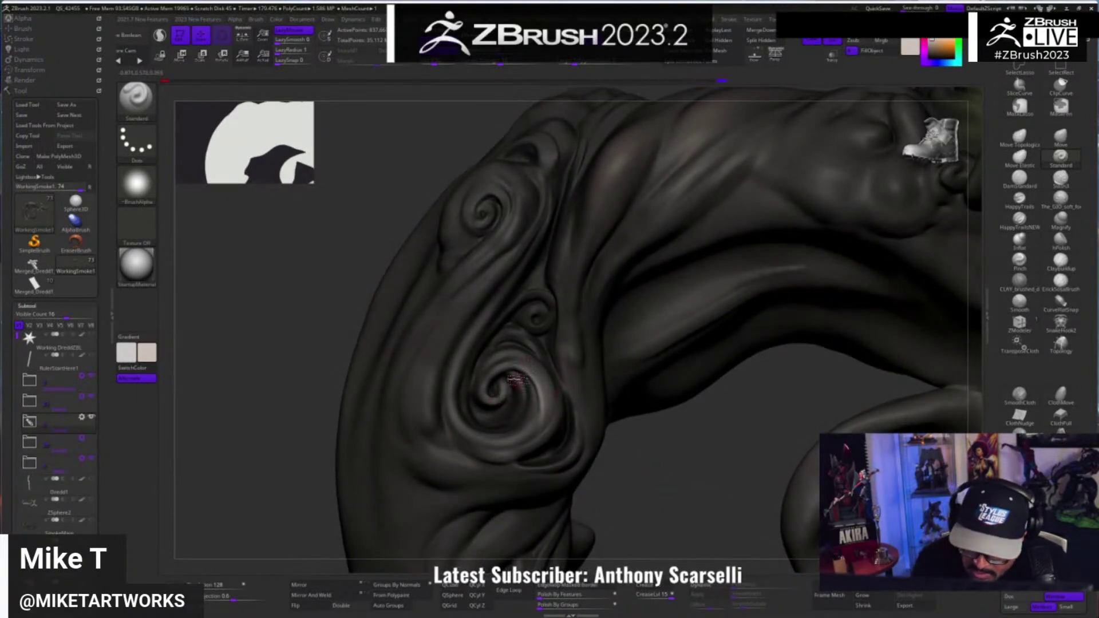
pyautogui.moveTo(514, 383); pyautogui.dragTo(515, 376)
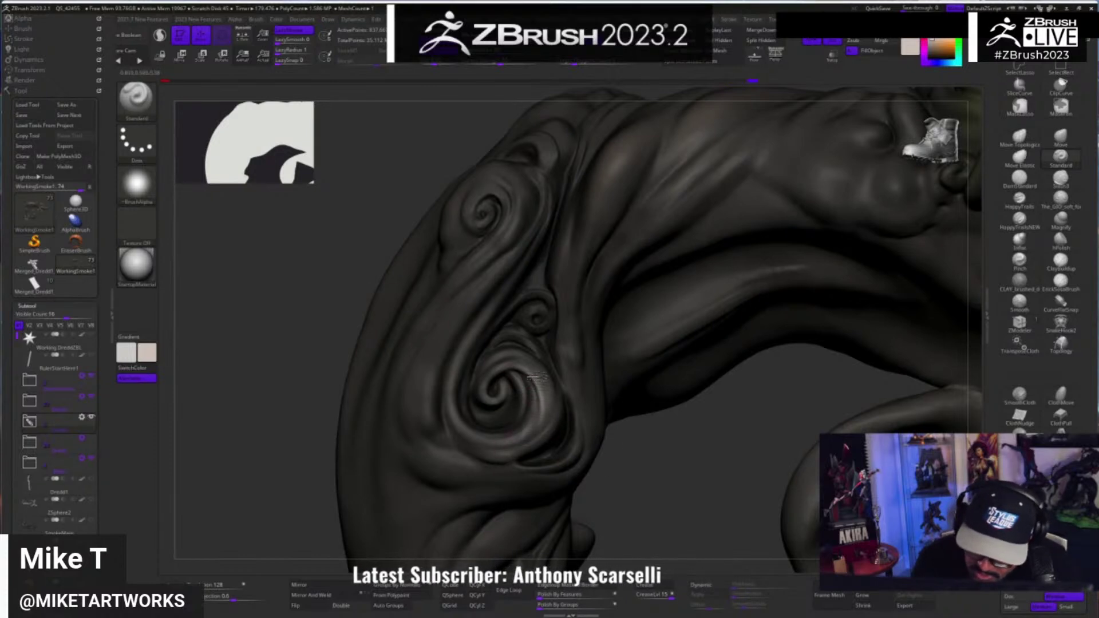
pyautogui.moveTo(535, 377); pyautogui.dragTo(527, 381)
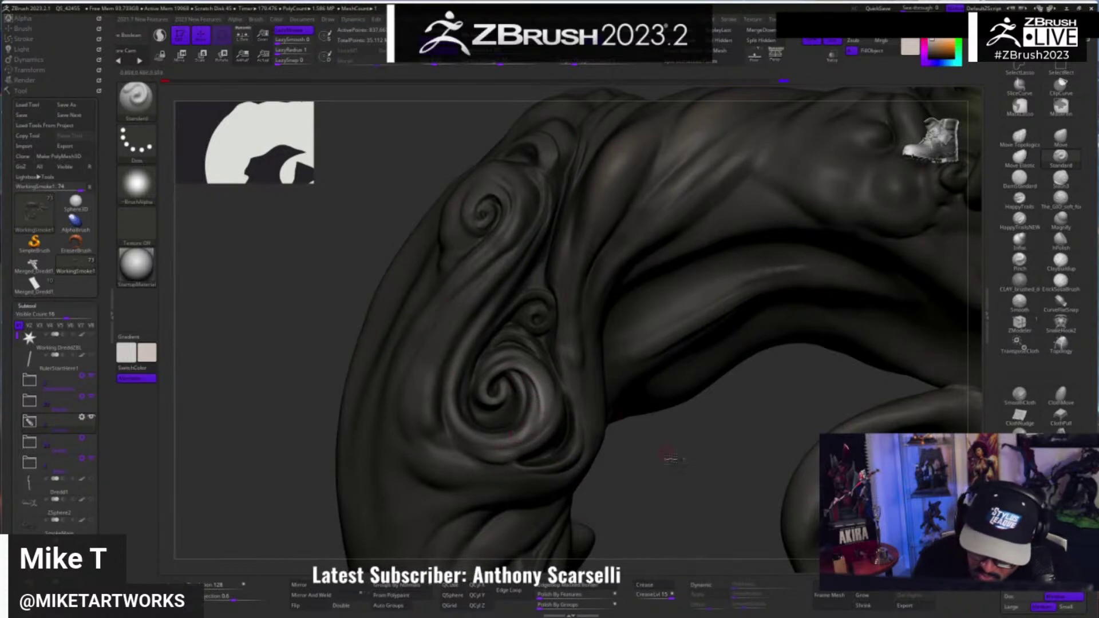
pyautogui.moveTo(617, 418); pyautogui.dragTo(616, 414)
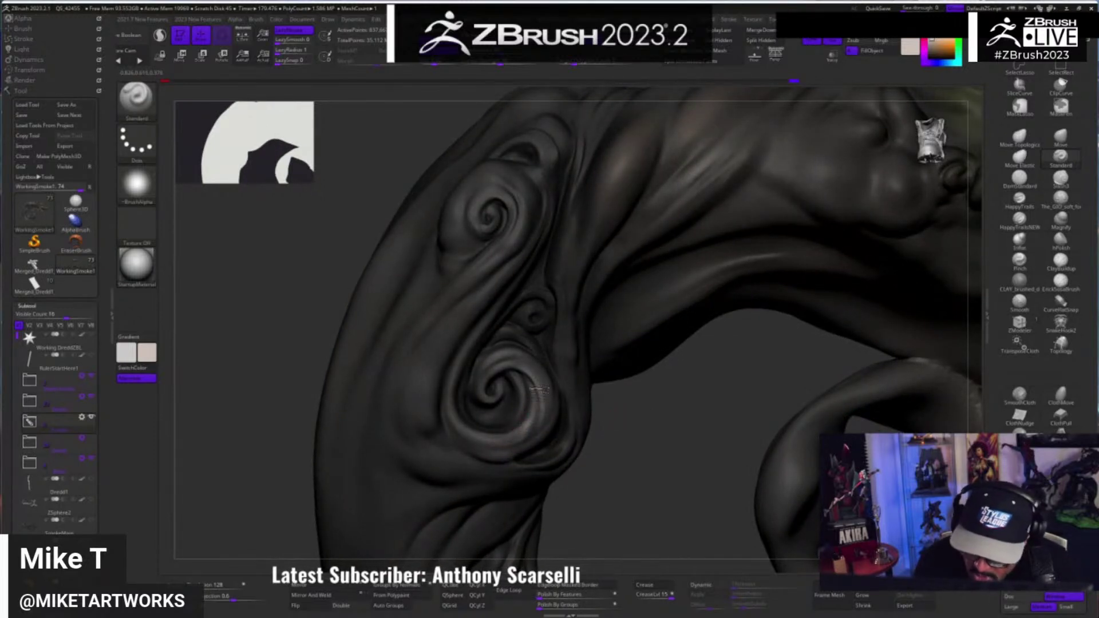
pyautogui.moveTo(645, 472); pyautogui.dragTo(642, 441)
pyautogui.moveTo(515, 375); pyautogui.dragTo(533, 408)
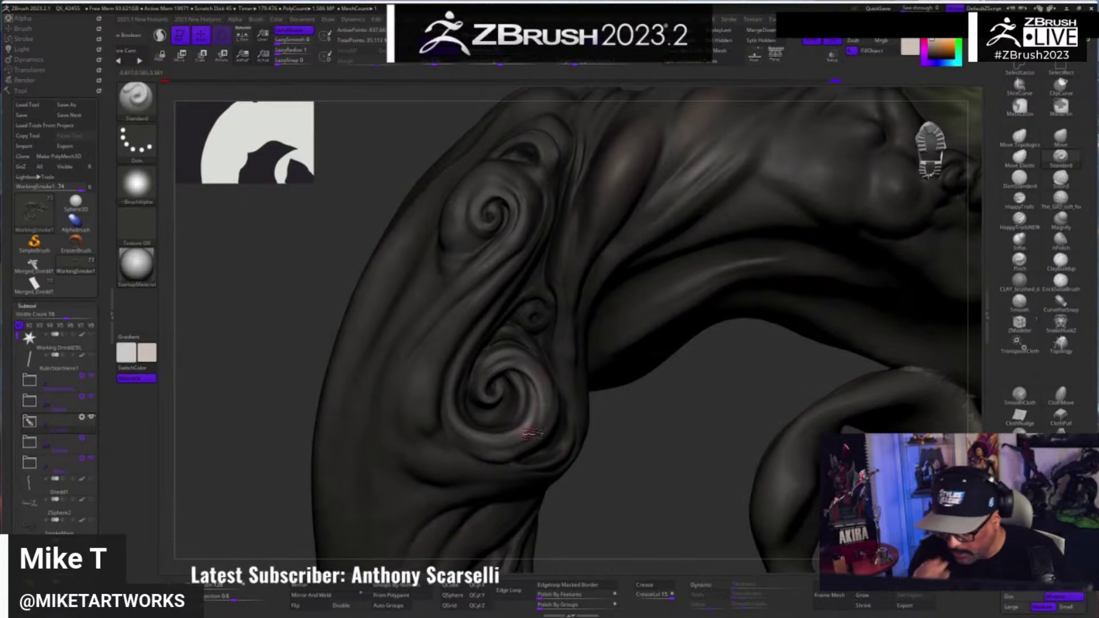
# - Paint pale highlights on the upper edge of the large spiral and the folds joining it to the small curl
pyautogui.moveTo(632, 445)
pyautogui.mouseDown()
pyautogui.moveTo(639, 466)
pyautogui.moveTo(651, 418)
pyautogui.moveTo(579, 401)
pyautogui.moveTo(507, 343)
pyautogui.mouseUp()
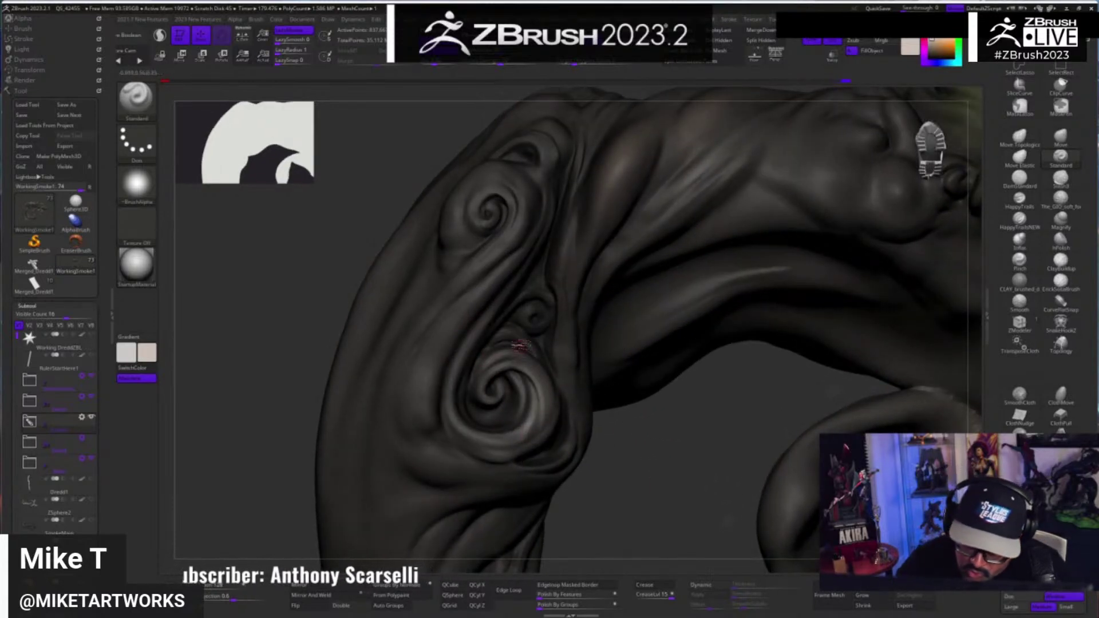
pyautogui.moveTo(655, 464); pyautogui.dragTo(527, 343)
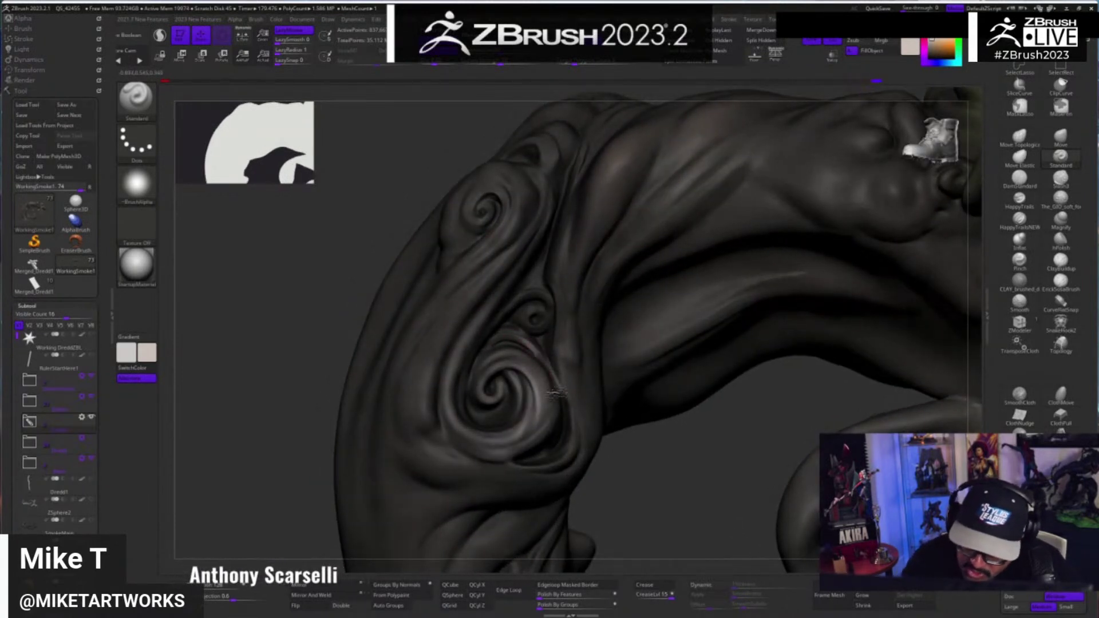
pyautogui.moveTo(669, 479); pyautogui.dragTo(669, 492)
pyautogui.press('ctrl')
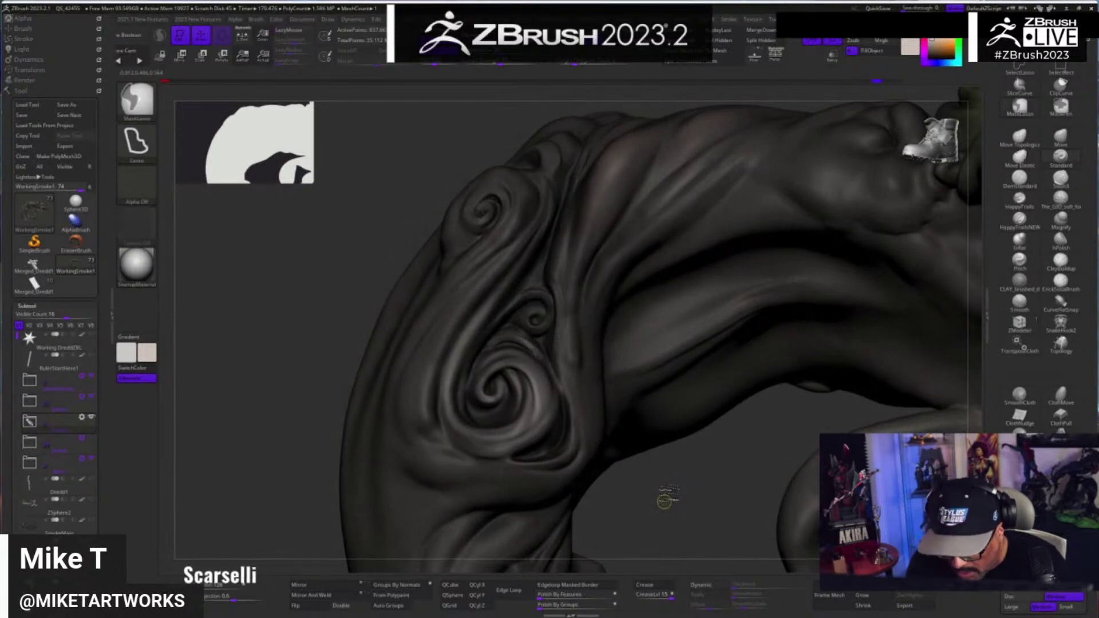
pyautogui.moveTo(668, 492); pyautogui.dragTo(551, 378)
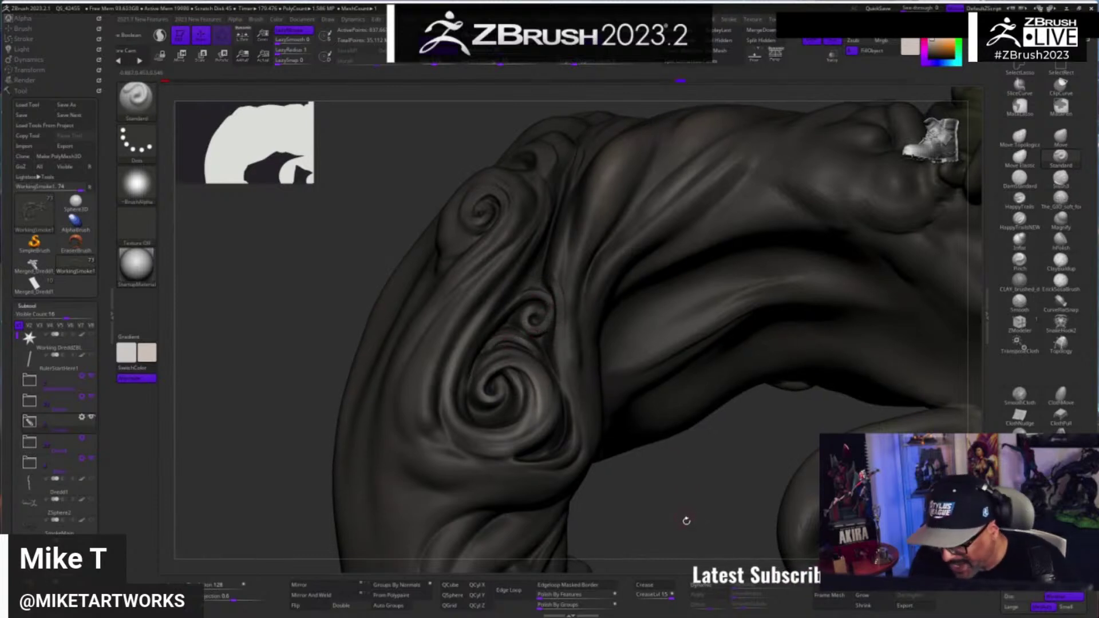
# - Lighten the long folds sweeping from the large spiral up towards the upper curl
pyautogui.moveTo(685, 518); pyautogui.dragTo(633, 442)
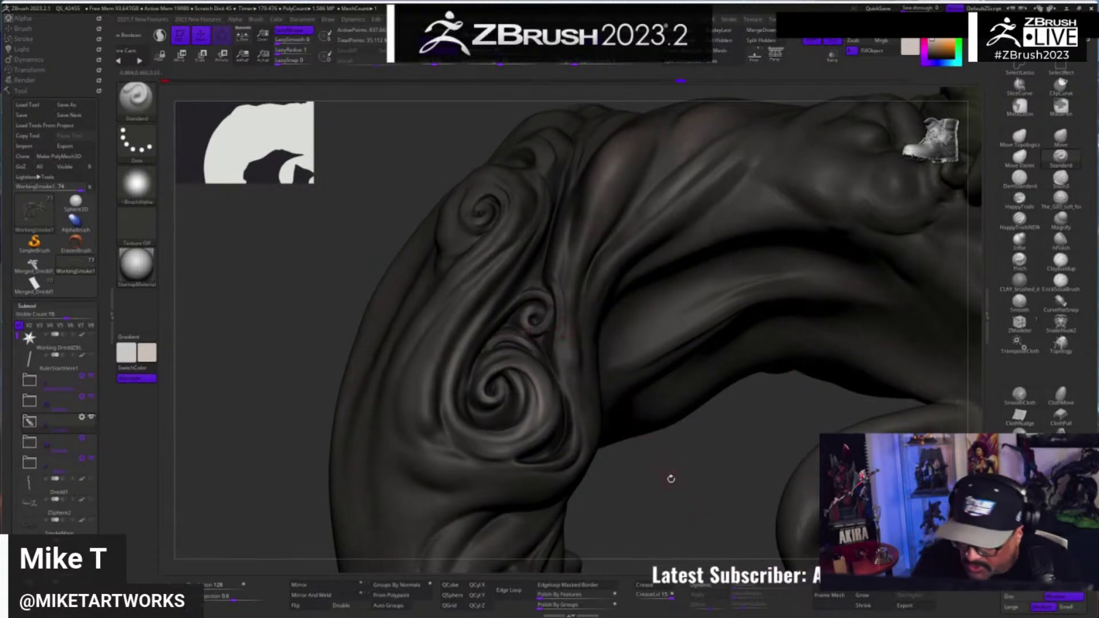
pyautogui.press('ctrl')
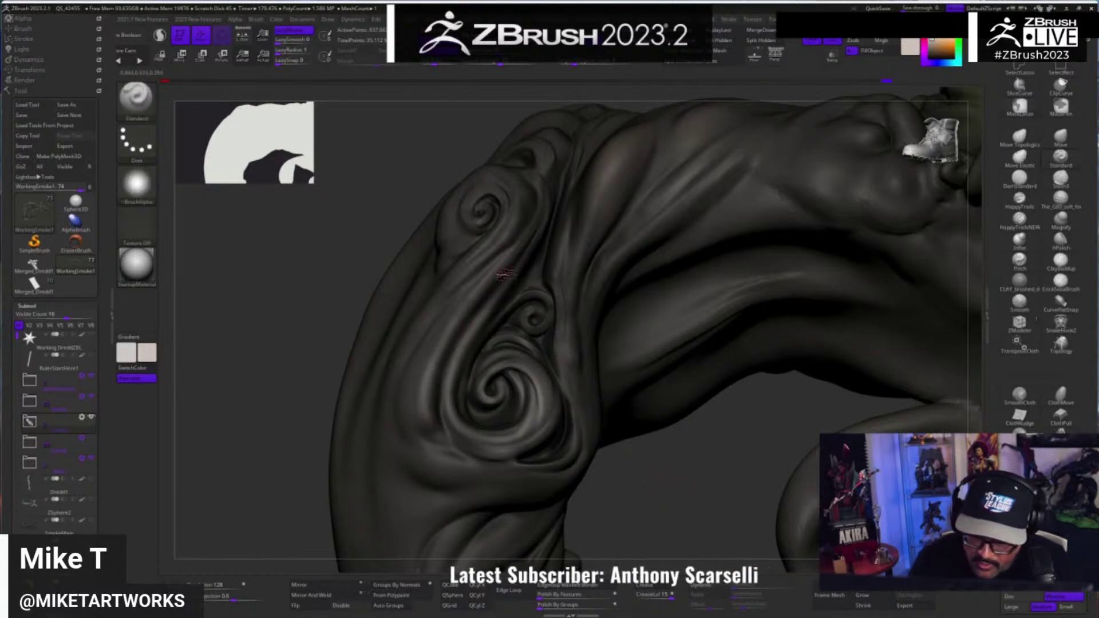
pyautogui.moveTo(677, 486); pyautogui.dragTo(609, 318)
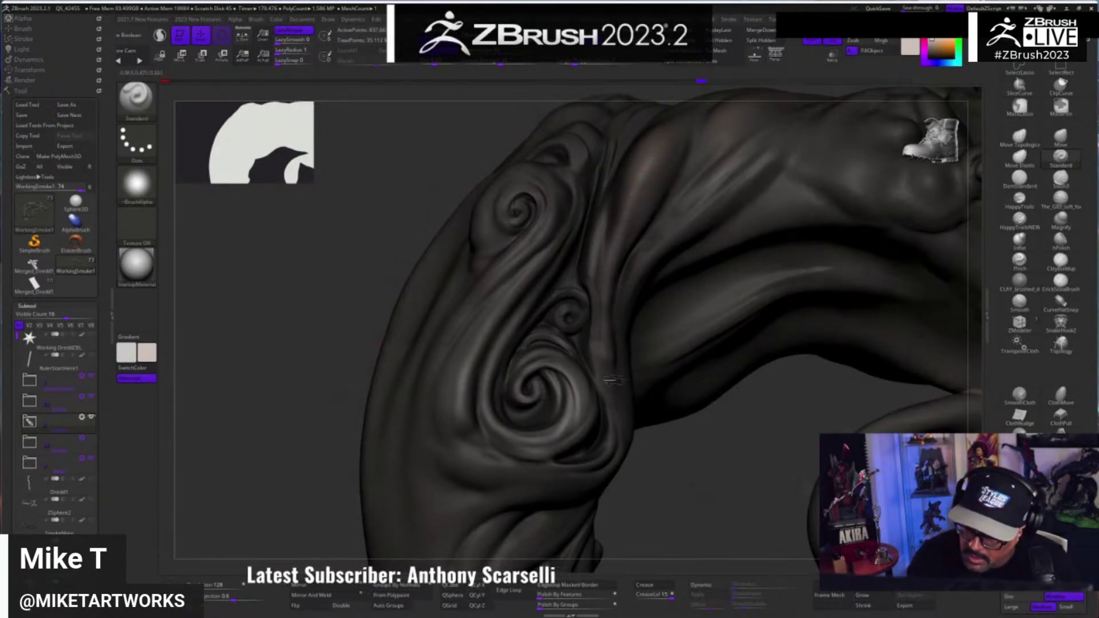
# - Highlight the raised ridges between the spiral curls and the smoke's inner arch
pyautogui.moveTo(705, 527); pyautogui.dragTo(714, 422)
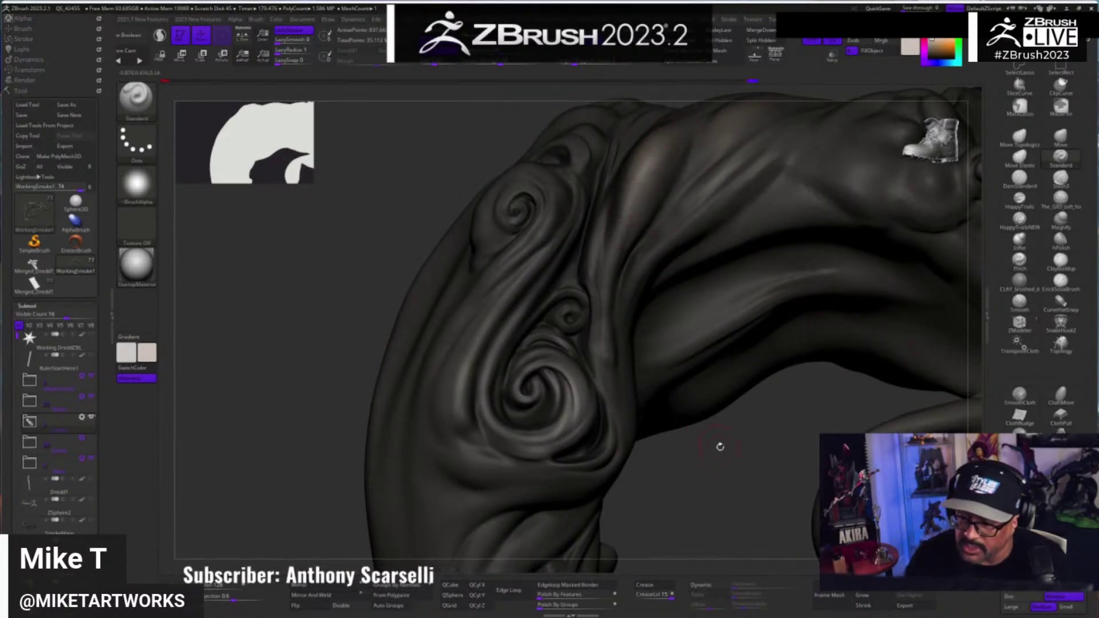
pyautogui.moveTo(719, 497); pyautogui.dragTo(627, 325)
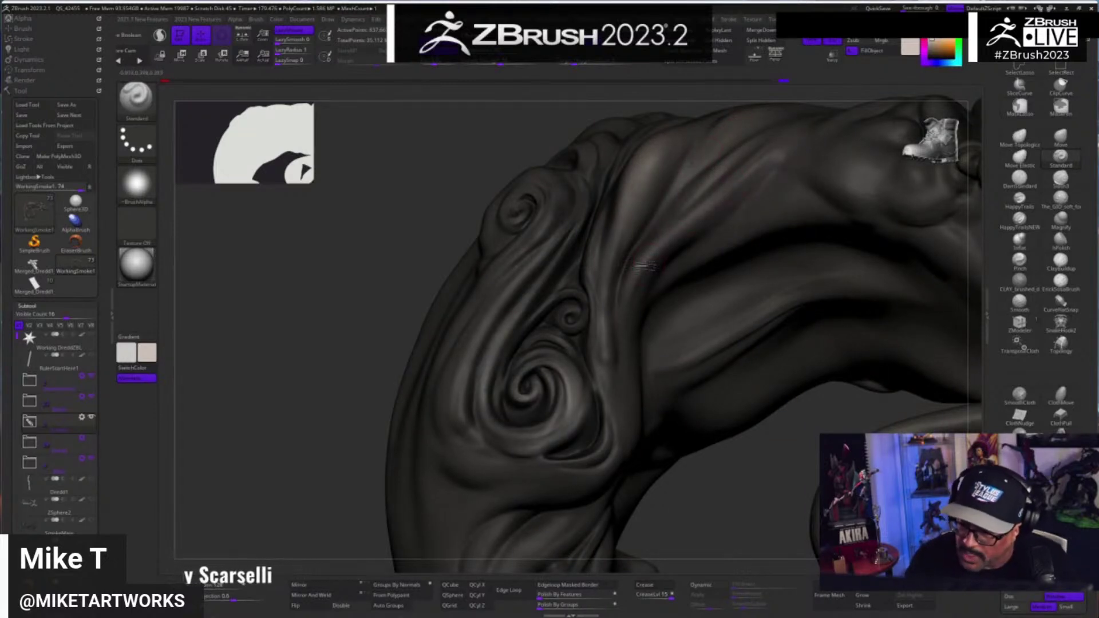
pyautogui.moveTo(719, 496); pyautogui.dragTo(741, 505)
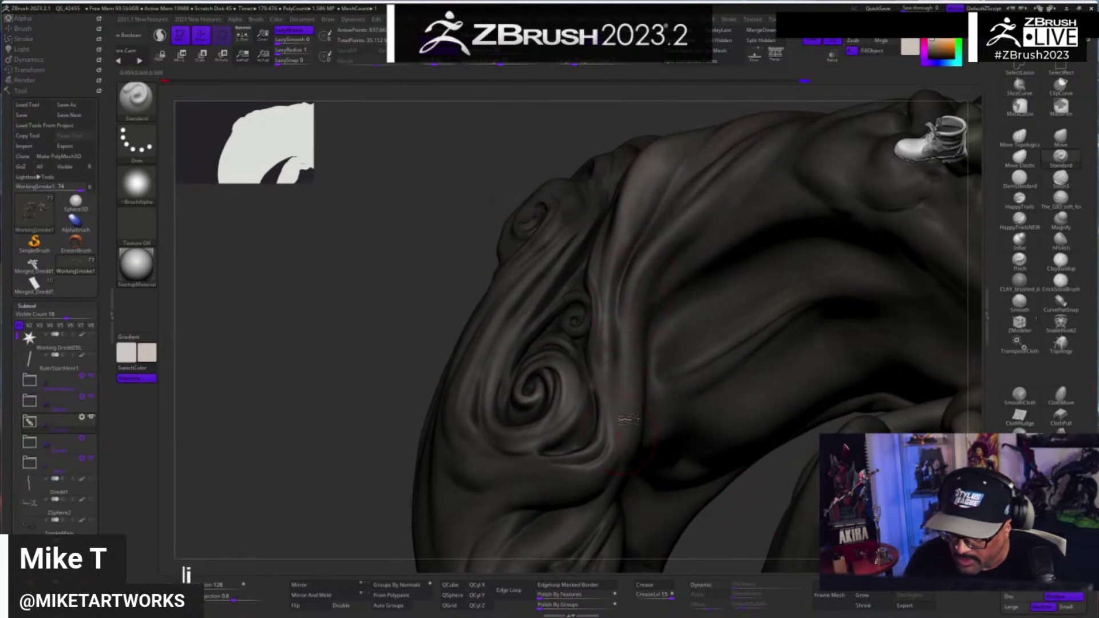
pyautogui.moveTo(731, 534)
pyautogui.keyDown('alt'); pyautogui.mouseDown()
pyautogui.moveTo(701, 459)
pyautogui.moveTo(714, 451)
pyautogui.moveTo(657, 372)
pyautogui.mouseUp(); pyautogui.keyUp('alt')
# - Readjust the brush size and brighten the long ridge running down beside the spirals towards the inner arch
pyautogui.press('s')
pyautogui.press('s')
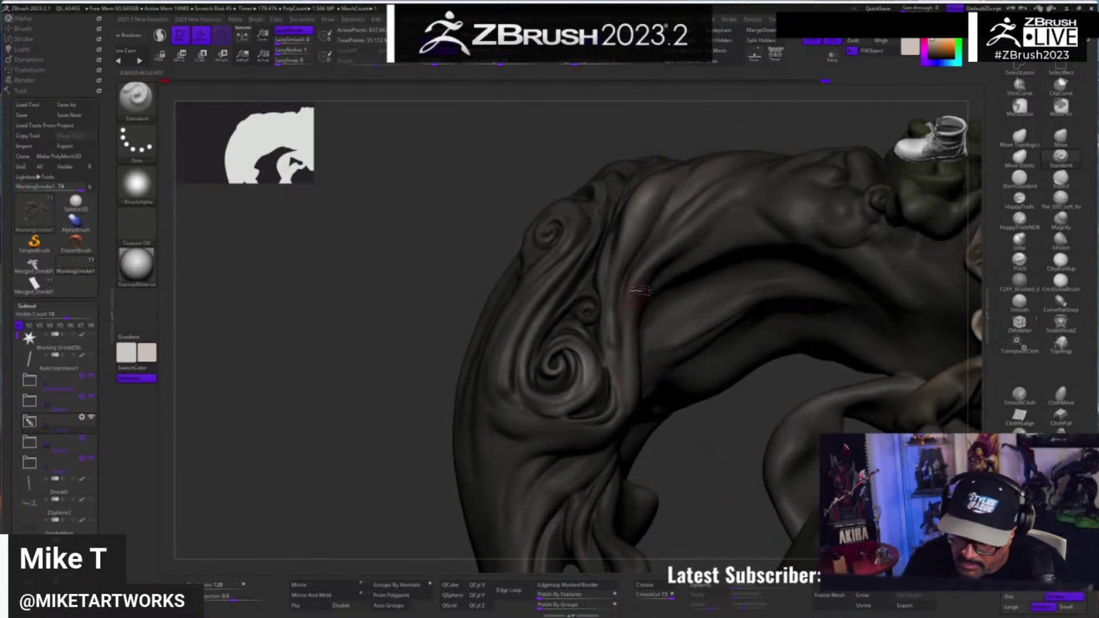
pyautogui.moveTo(714, 477); pyautogui.dragTo(644, 378)
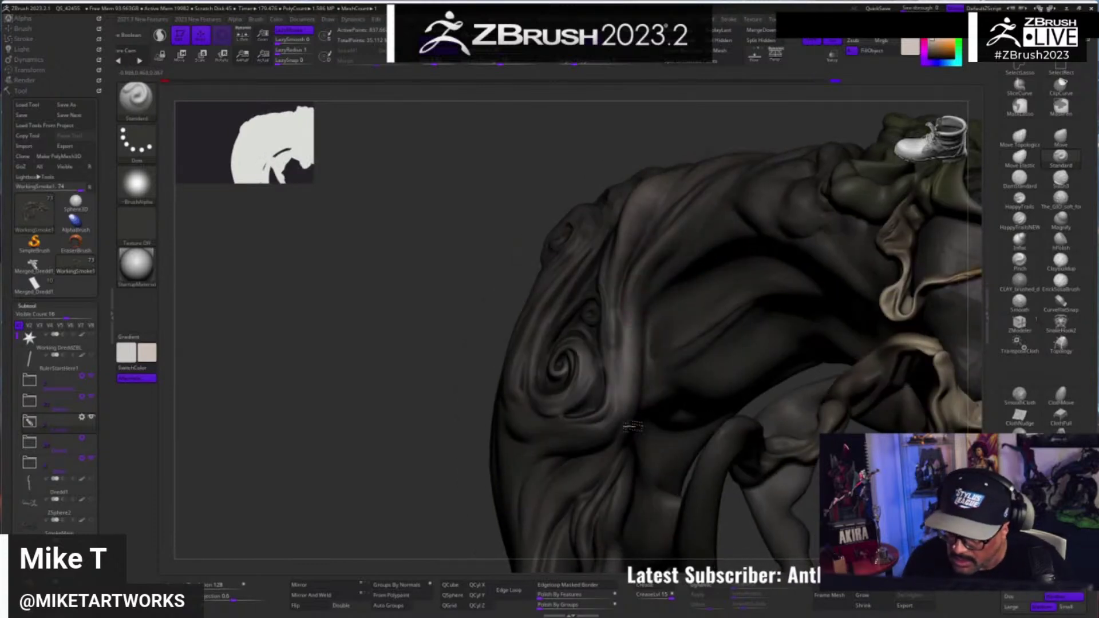
pyautogui.moveTo(739, 532); pyautogui.dragTo(640, 335)
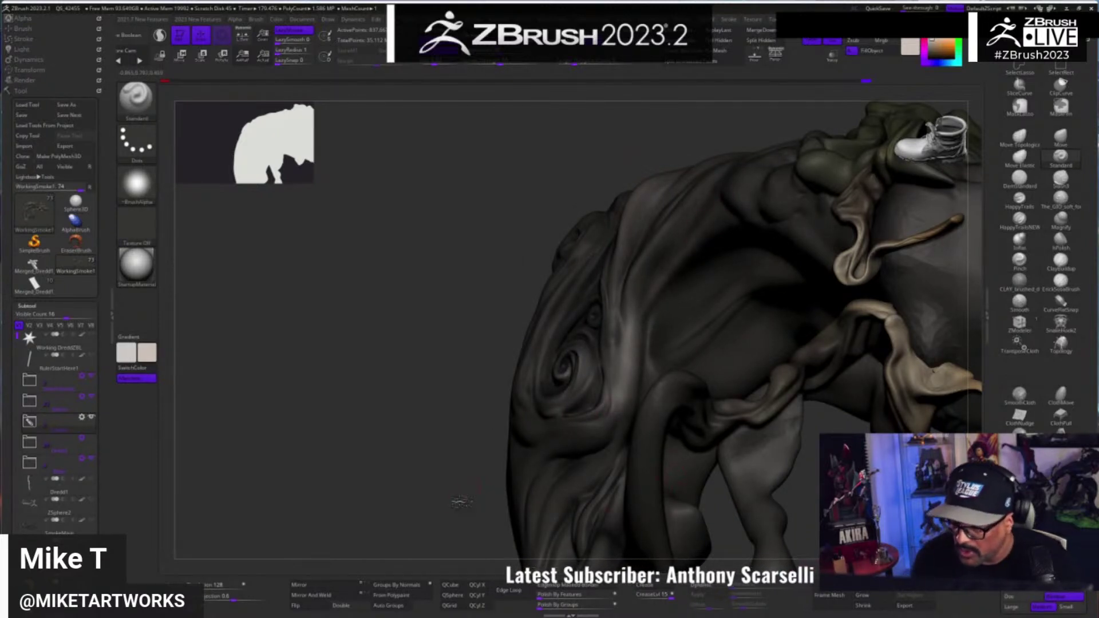
pyautogui.moveTo(462, 502)
pyautogui.mouseDown()
pyautogui.moveTo(451, 491)
pyautogui.moveTo(807, 493)
pyautogui.moveTo(737, 469)
pyautogui.mouseUp()
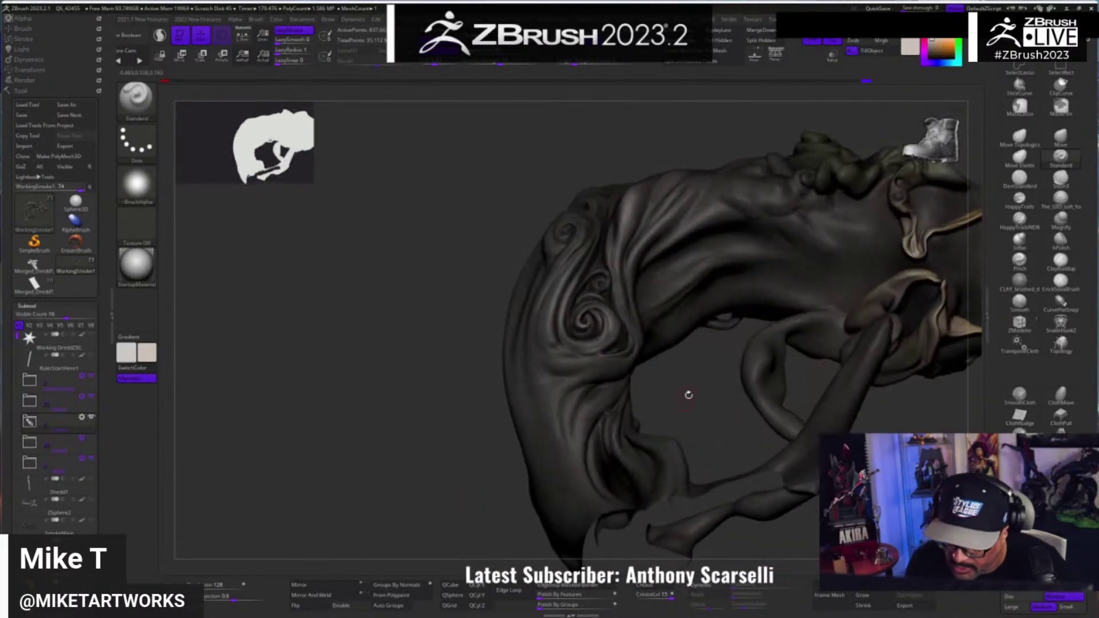
# - Brighten the folds sweeping beneath the large spiral and down the outer side of the smoke's arch
pyautogui.moveTo(689, 395); pyautogui.dragTo(603, 418)
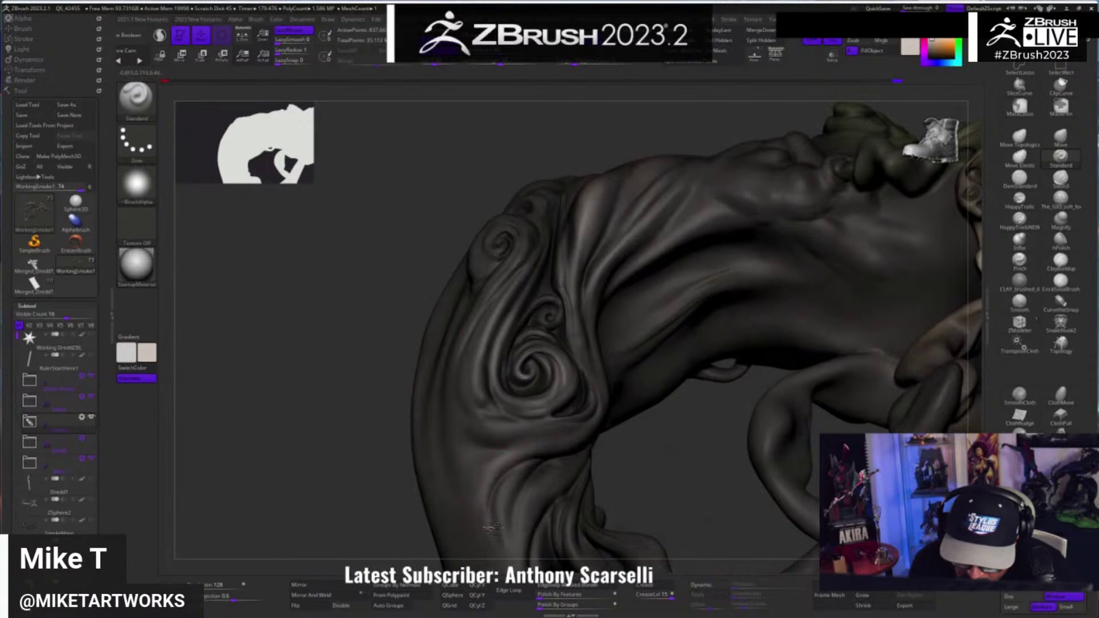
pyautogui.moveTo(644, 465); pyautogui.dragTo(576, 427)
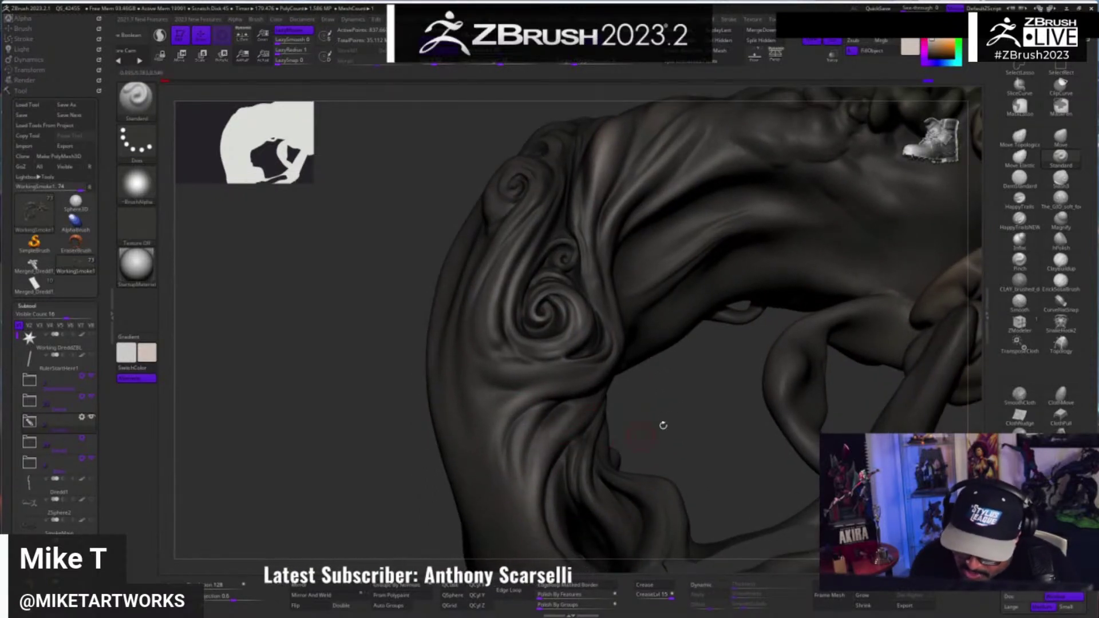
pyautogui.moveTo(662, 424)
pyautogui.mouseDown()
pyautogui.moveTo(611, 392)
pyautogui.moveTo(544, 400)
pyautogui.mouseUp()
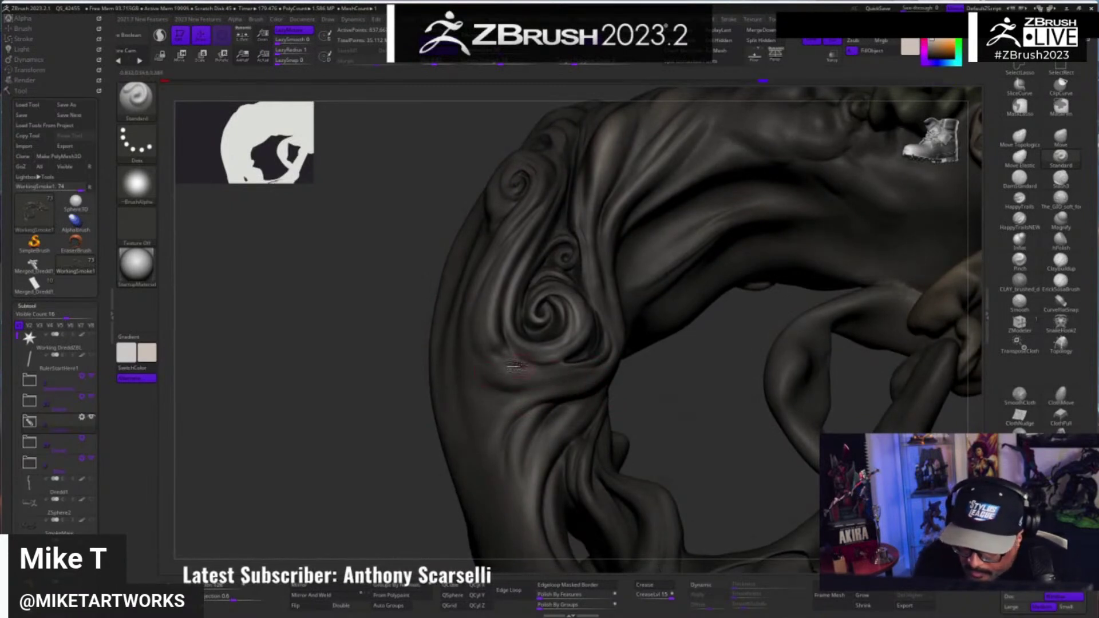
pyautogui.moveTo(692, 427); pyautogui.dragTo(595, 392)
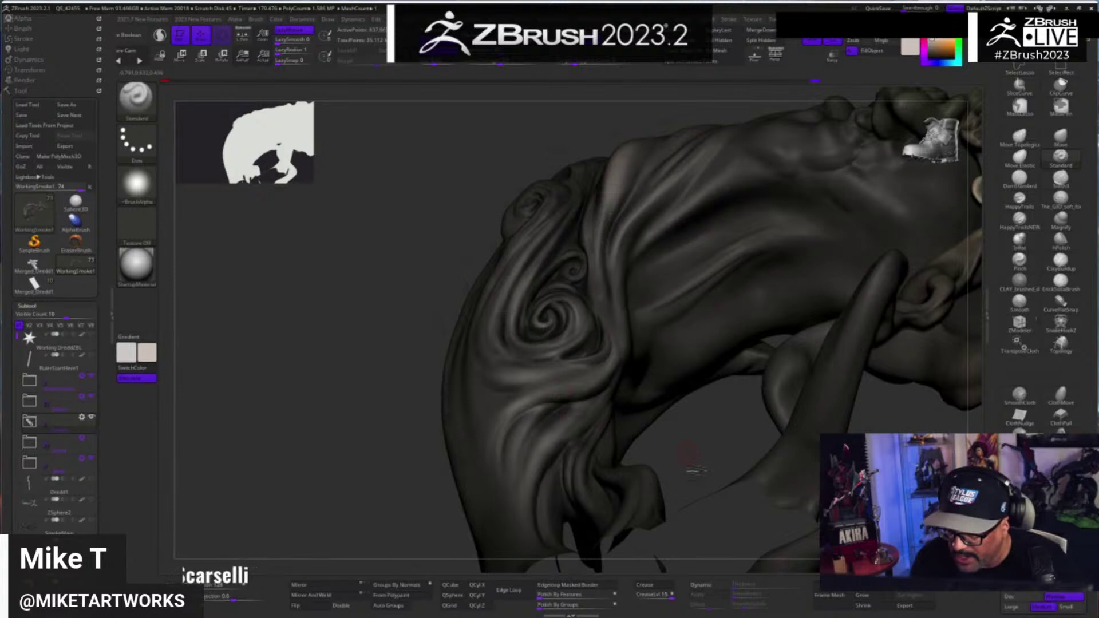
pyautogui.moveTo(690, 467)
pyautogui.mouseDown()
pyautogui.moveTo(668, 405)
pyautogui.moveTo(501, 321)
pyautogui.mouseUp()
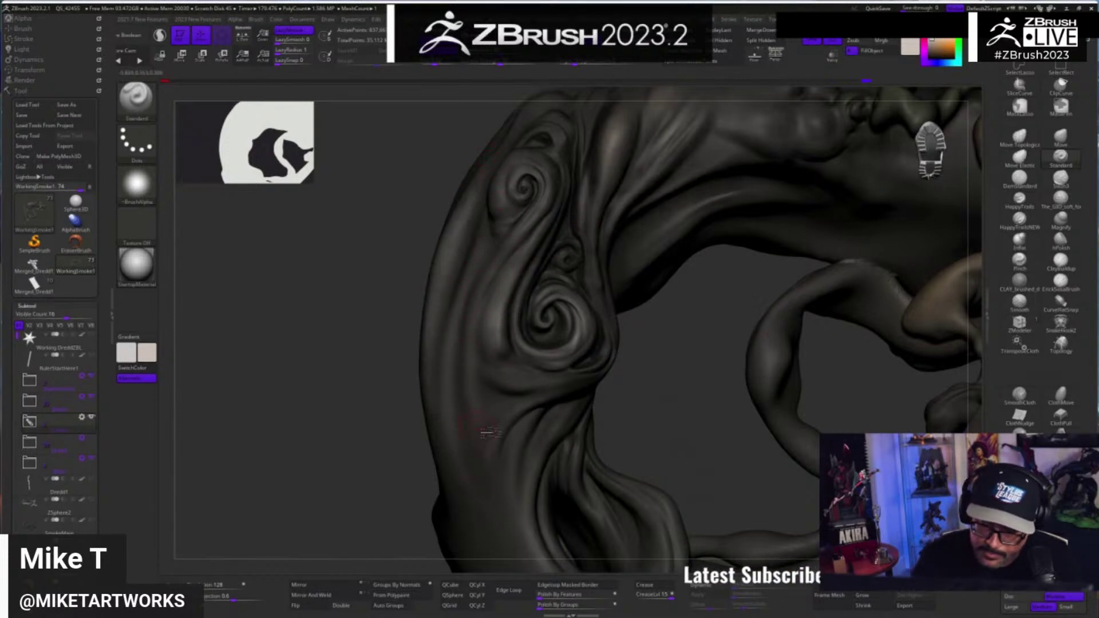
# - Paint pale highlights on the outer folds beside and just above the upper curl
pyautogui.keyDown('ctrl'); pyautogui.moveTo(692, 433); pyautogui.dragTo(635, 377, button='right'); pyautogui.keyUp('ctrl')
pyautogui.moveTo(605, 277)
pyautogui.keyDown('alt'); pyautogui.mouseDown(button='right')
pyautogui.moveTo(612, 452)
pyautogui.moveTo(655, 448)
pyautogui.mouseUp(button='right'); pyautogui.keyUp('alt')
pyautogui.moveTo(654, 449); pyautogui.dragTo(558, 285)
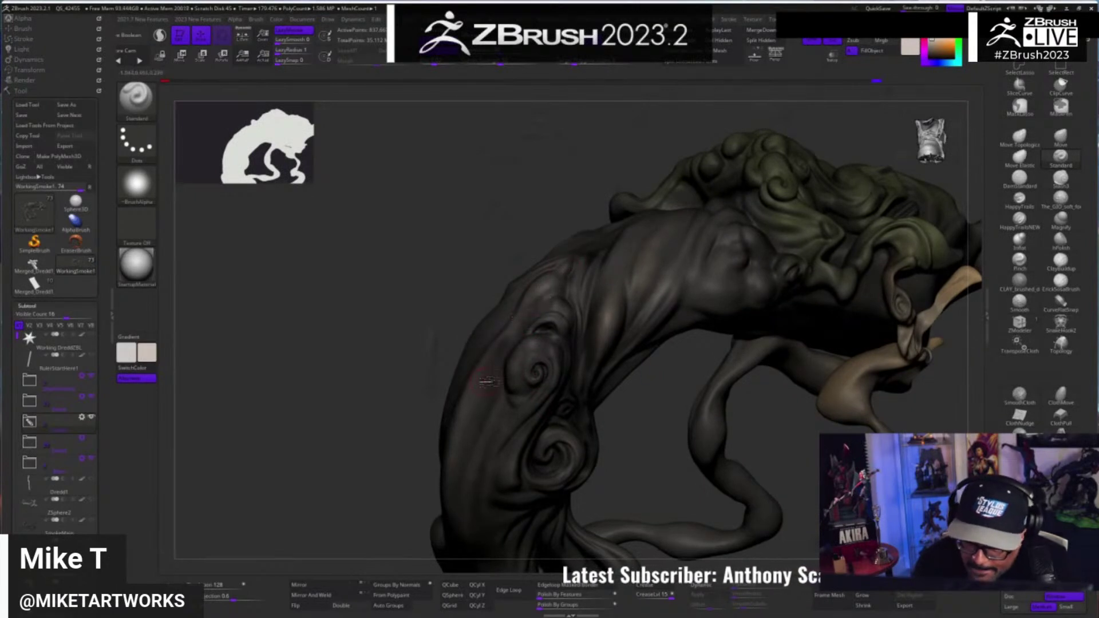
pyautogui.moveTo(586, 458); pyautogui.dragTo(651, 444)
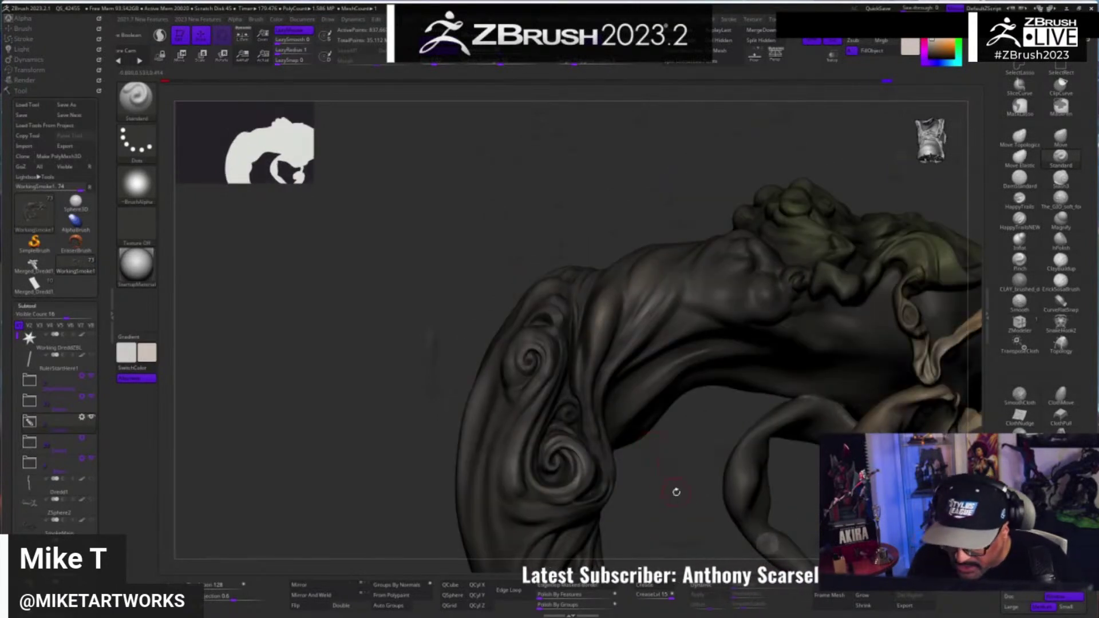
pyautogui.moveTo(676, 492)
pyautogui.mouseDown()
pyautogui.moveTo(689, 466)
pyautogui.moveTo(643, 518)
pyautogui.moveTo(655, 554)
pyautogui.moveTo(653, 471)
pyautogui.moveTo(659, 504)
pyautogui.mouseUp()
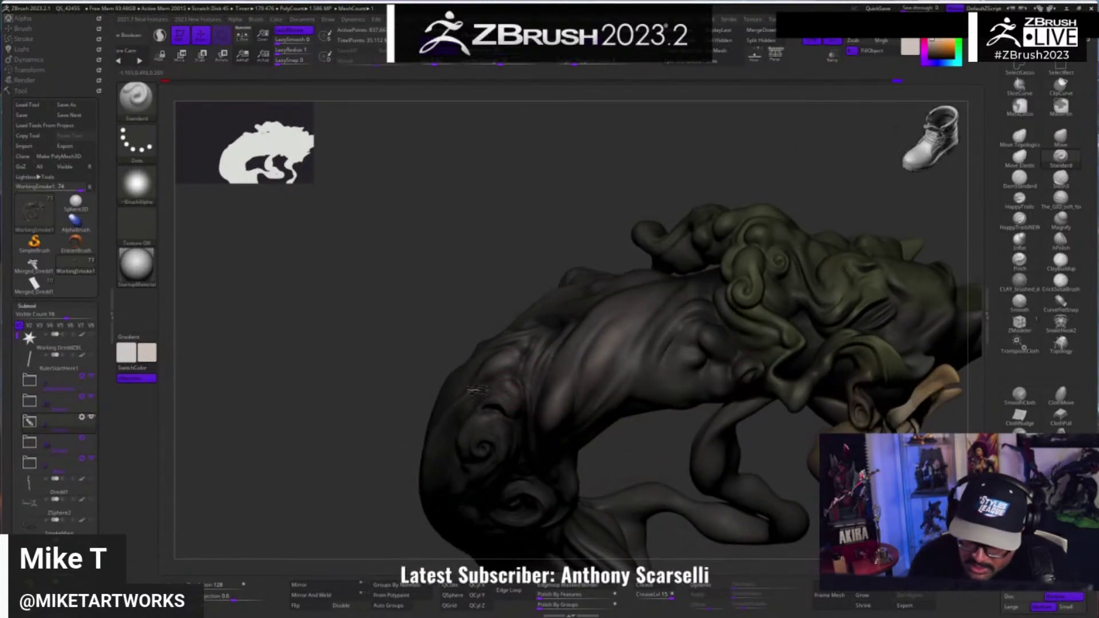
# - Lighten the broad folds across the top of the arch between the upper curl and the green smoke
pyautogui.moveTo(638, 451); pyautogui.dragTo(603, 309)
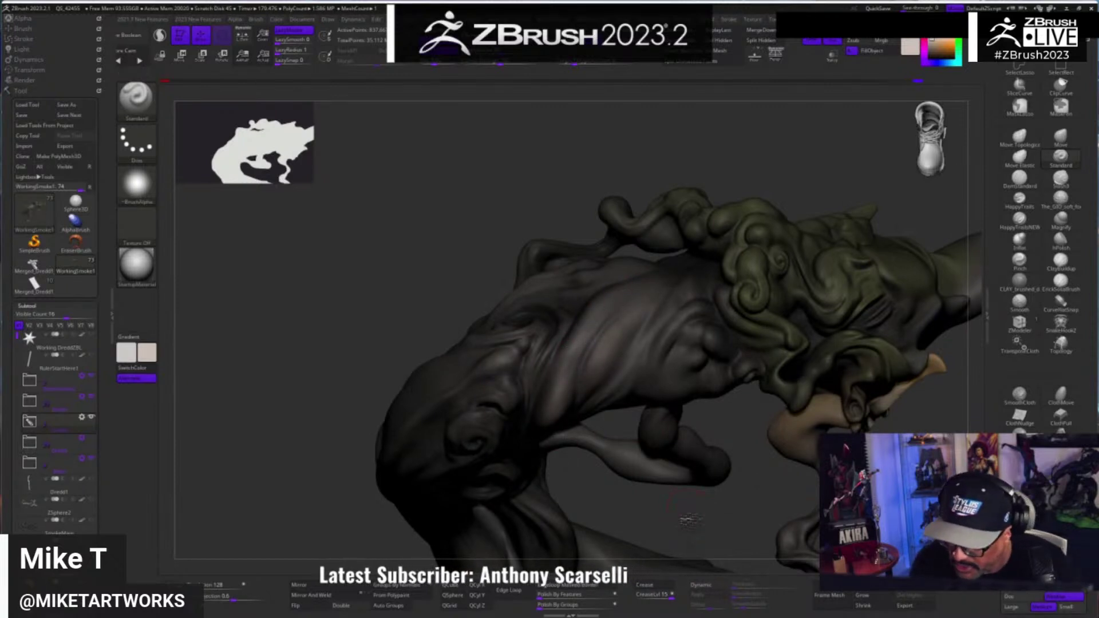
pyautogui.moveTo(687, 508); pyautogui.dragTo(651, 282)
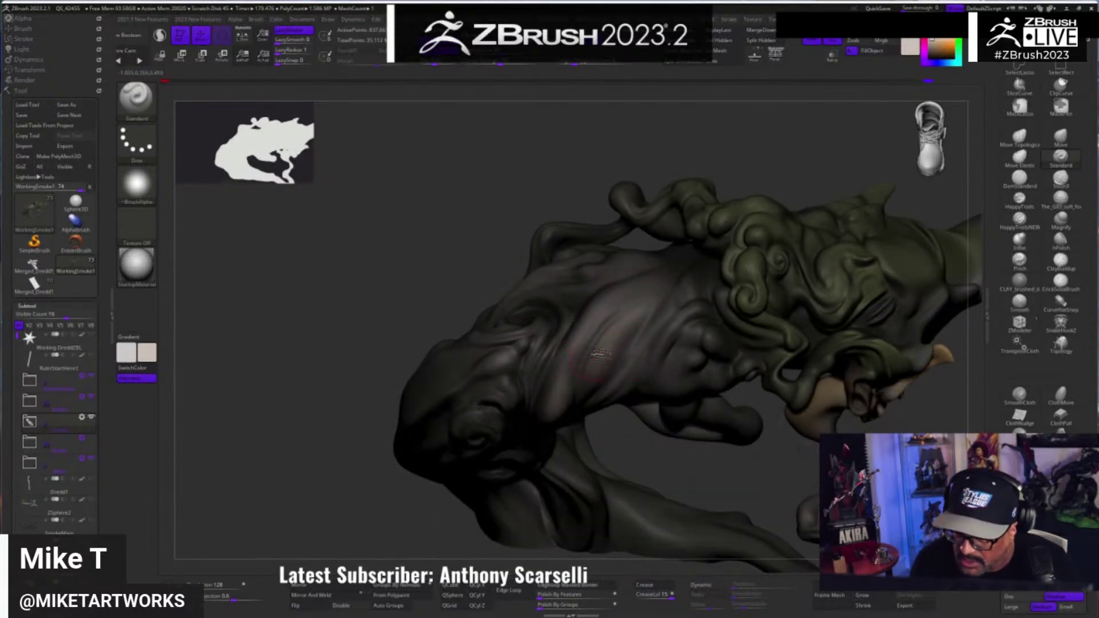
pyautogui.moveTo(703, 461); pyautogui.dragTo(604, 459)
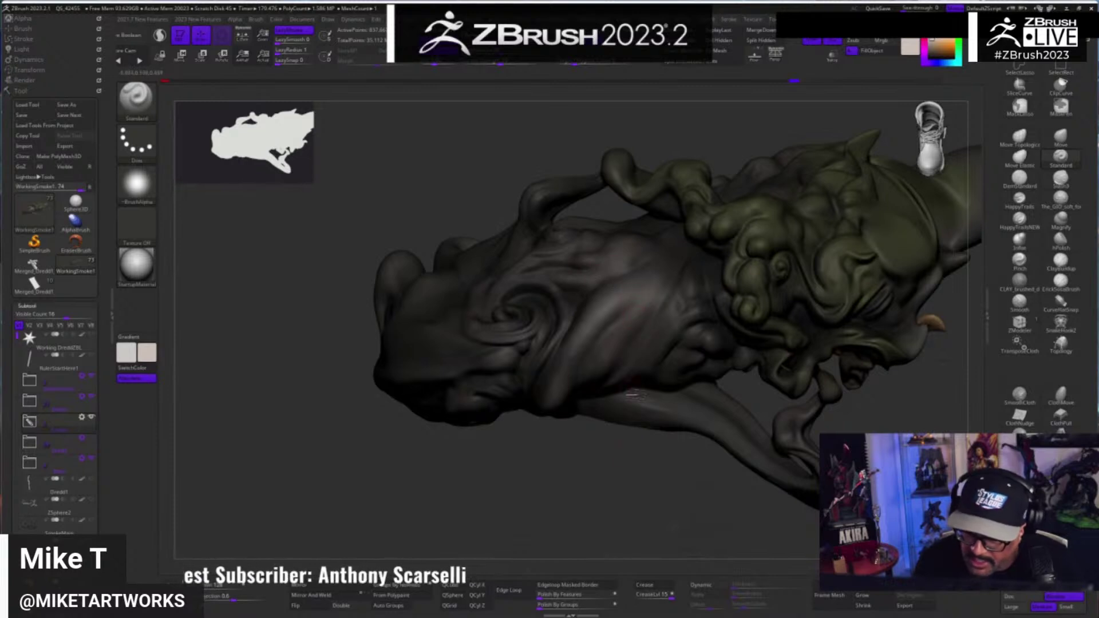
pyautogui.moveTo(638, 516); pyautogui.dragTo(628, 458)
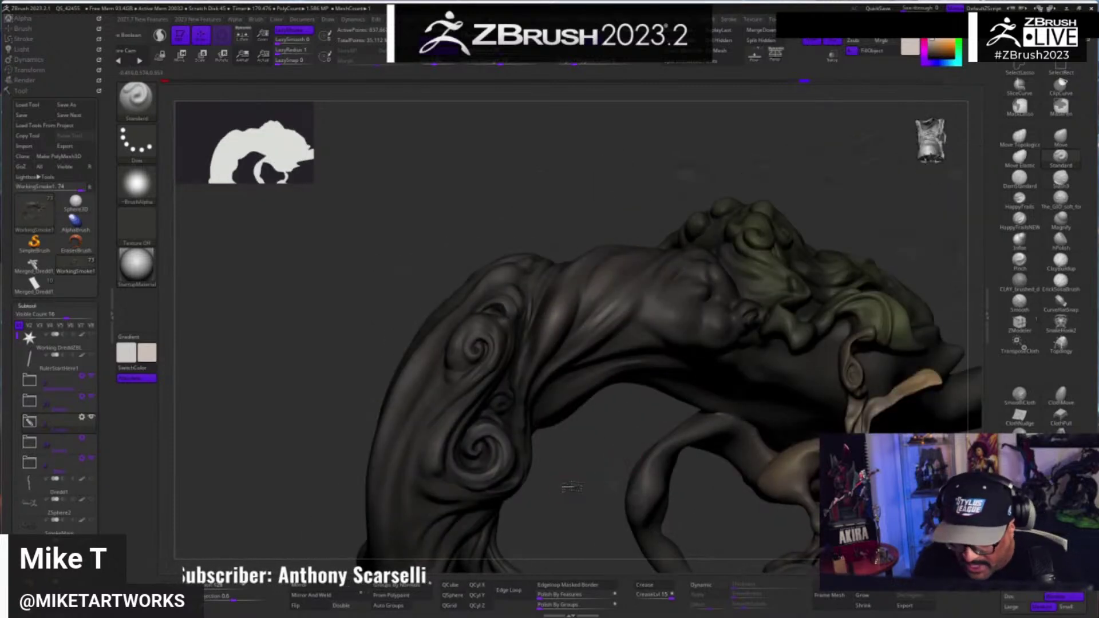
pyautogui.moveTo(567, 485)
pyautogui.mouseDown()
pyautogui.moveTo(553, 467)
pyautogui.moveTo(621, 427)
pyautogui.moveTo(642, 391)
pyautogui.mouseUp()
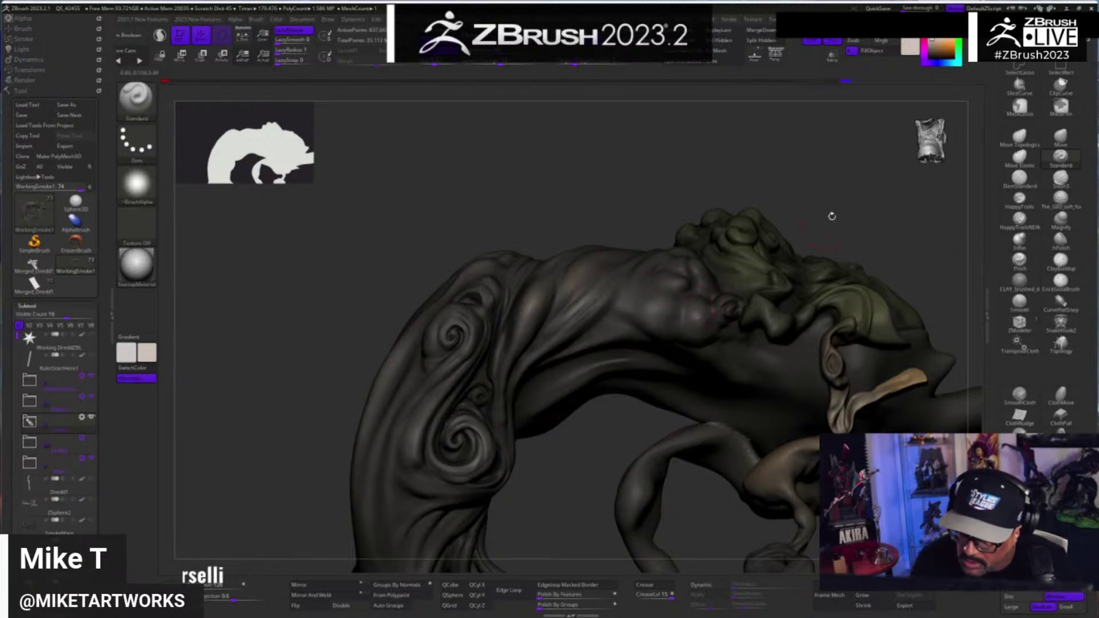
# - Preview the painted smoke with the SkinShade4 material
pyautogui.moveTo(850, 207)
pyautogui.mouseDown()
pyautogui.moveTo(710, 281)
pyautogui.moveTo(596, 362)
pyautogui.mouseUp()
pyautogui.moveTo(816, 408)
pyautogui.keyDown('alt'); pyautogui.mouseDown()
pyautogui.moveTo(800, 461)
pyautogui.moveTo(825, 451)
pyautogui.moveTo(844, 413)
pyautogui.moveTo(903, 420)
pyautogui.moveTo(723, 414)
pyautogui.mouseUp(); pyautogui.keyUp('alt')
pyautogui.press('space')
pyautogui.click(687, 494)
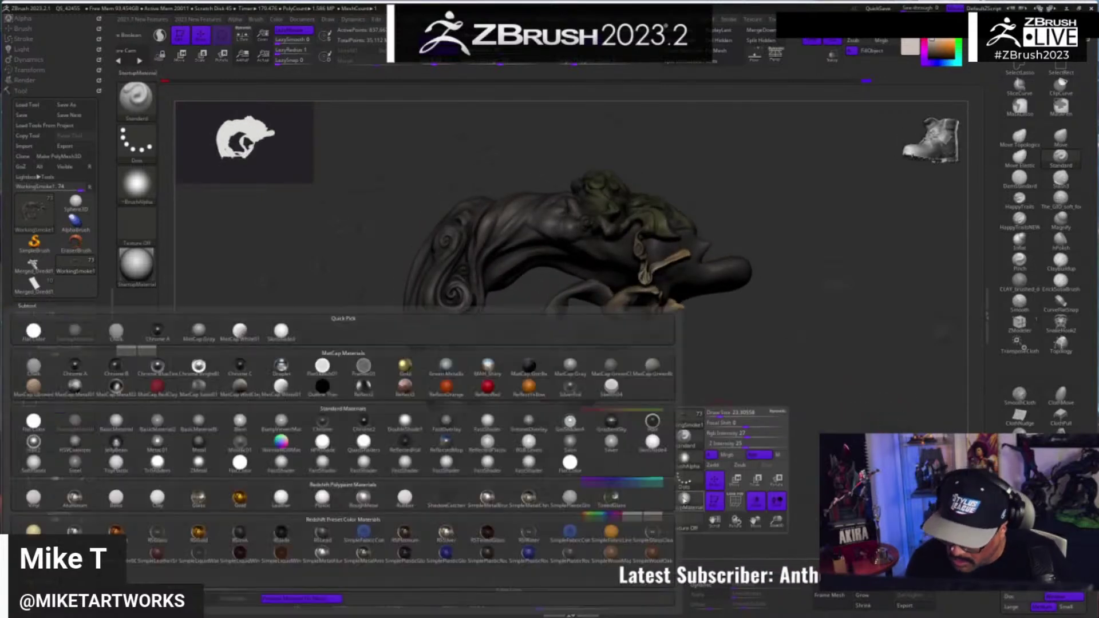
pyautogui.press('space')
pyautogui.click(655, 500)
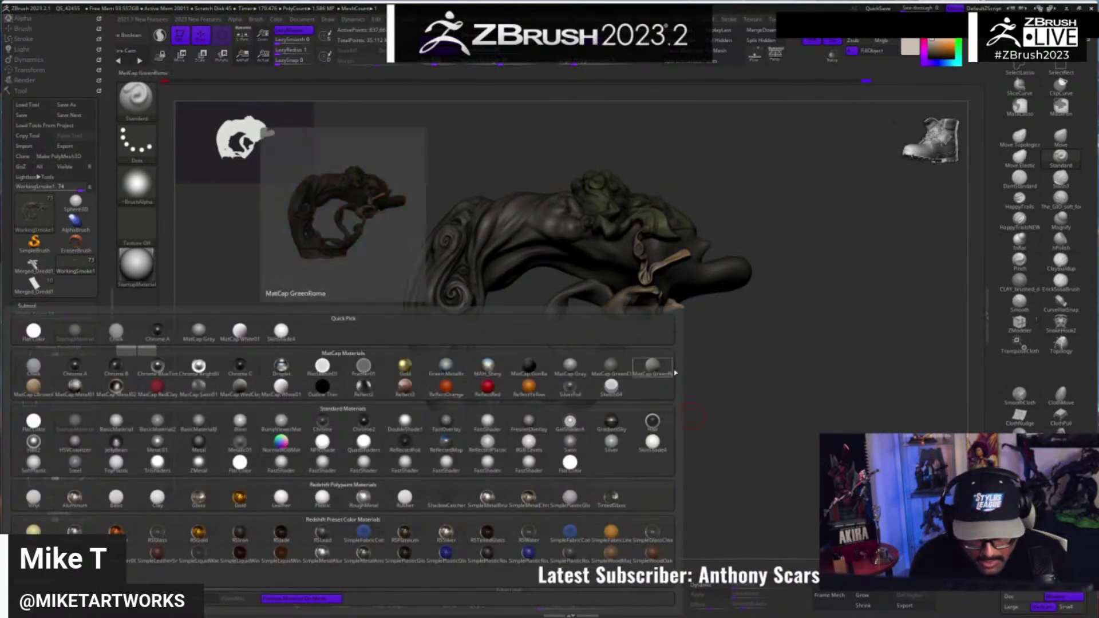
pyautogui.click(653, 441)
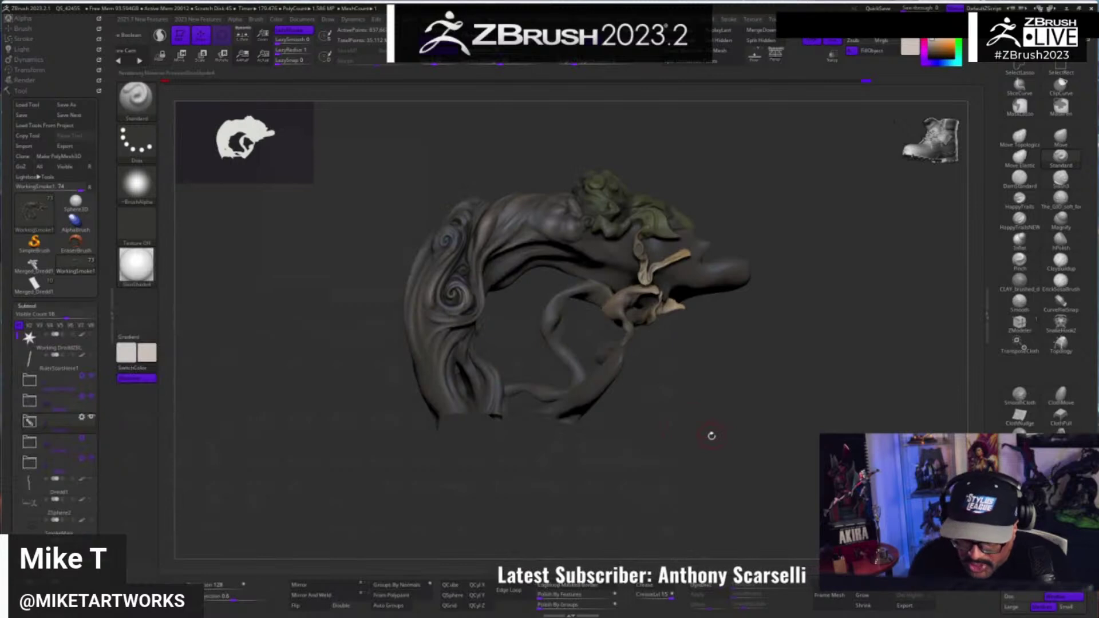
pyautogui.moveTo(712, 437)
pyautogui.mouseDown()
pyautogui.moveTo(763, 426)
pyautogui.moveTo(688, 419)
pyautogui.mouseUp()
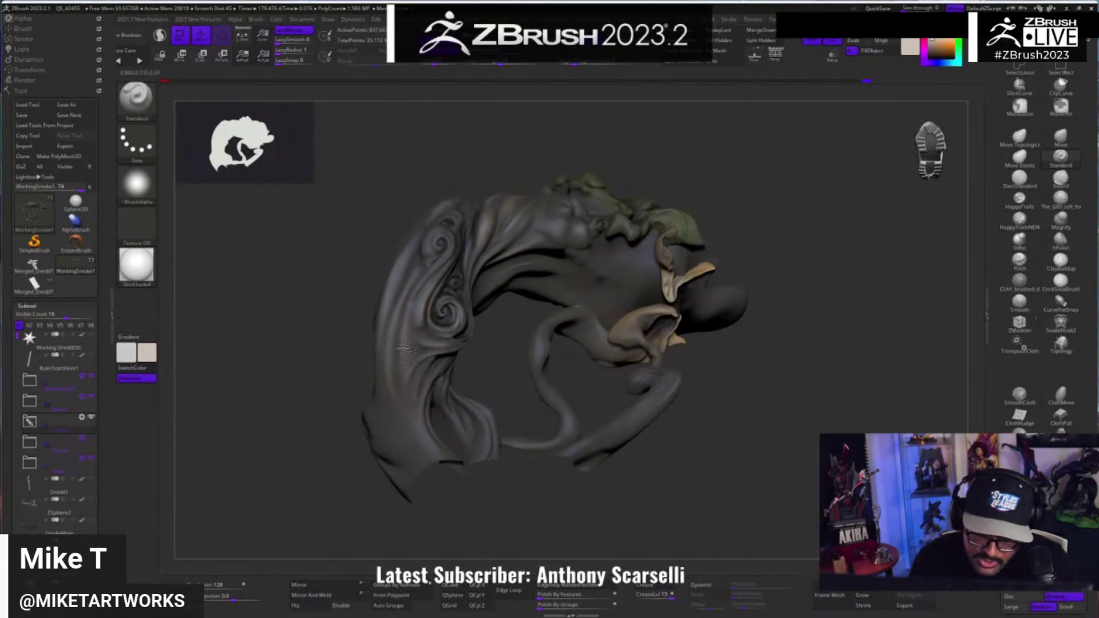
# - Switch the material to Flat Color to show the painted smoke colours without shading
pyautogui.moveTo(738, 478); pyautogui.dragTo(739, 479)
pyautogui.press('space')
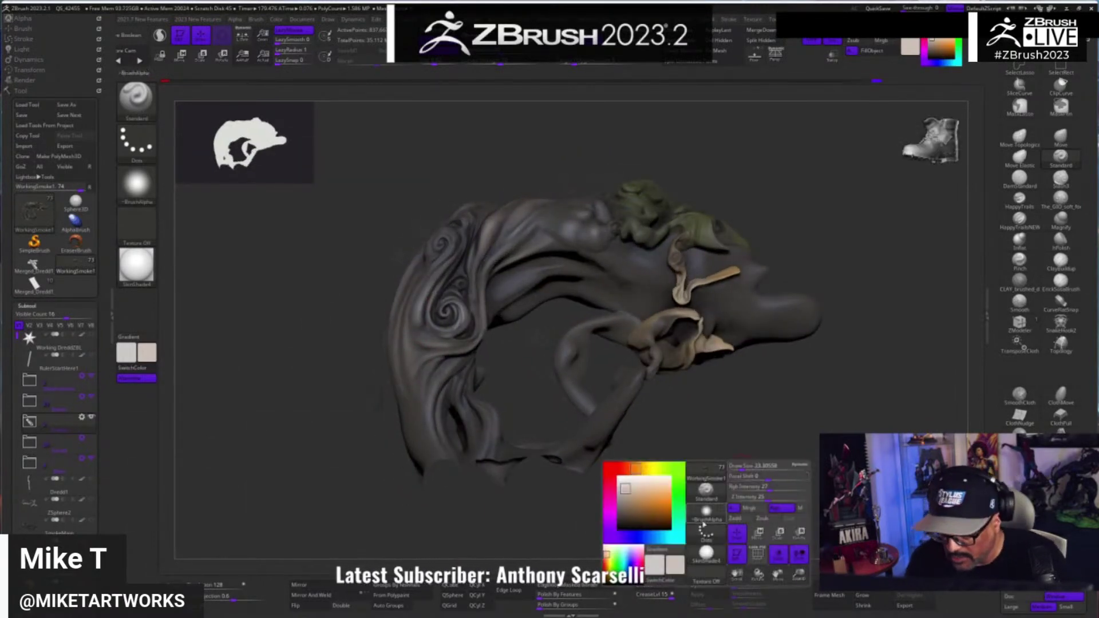
pyautogui.click(706, 553)
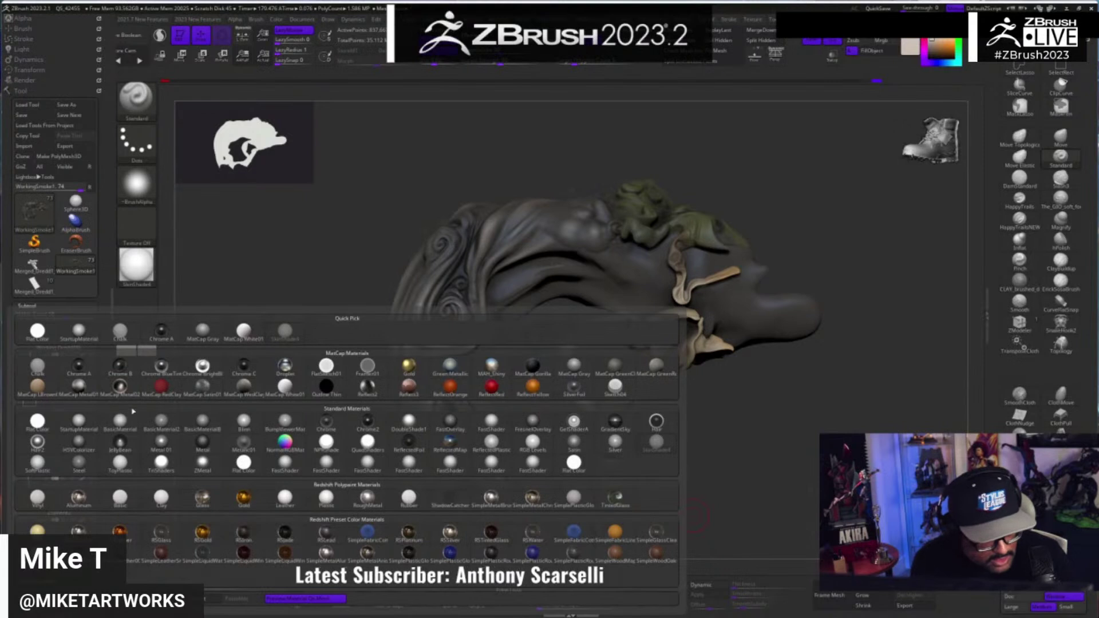
pyautogui.click(67, 443)
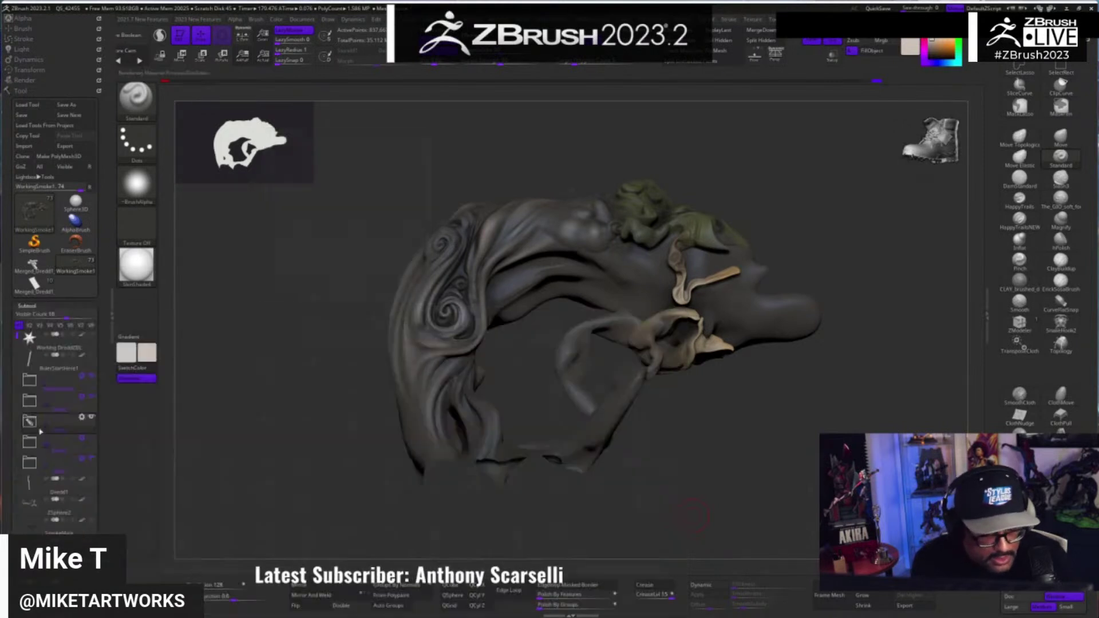
pyautogui.moveTo(747, 467)
pyautogui.mouseDown()
pyautogui.moveTo(785, 496)
pyautogui.moveTo(667, 446)
pyautogui.mouseUp()
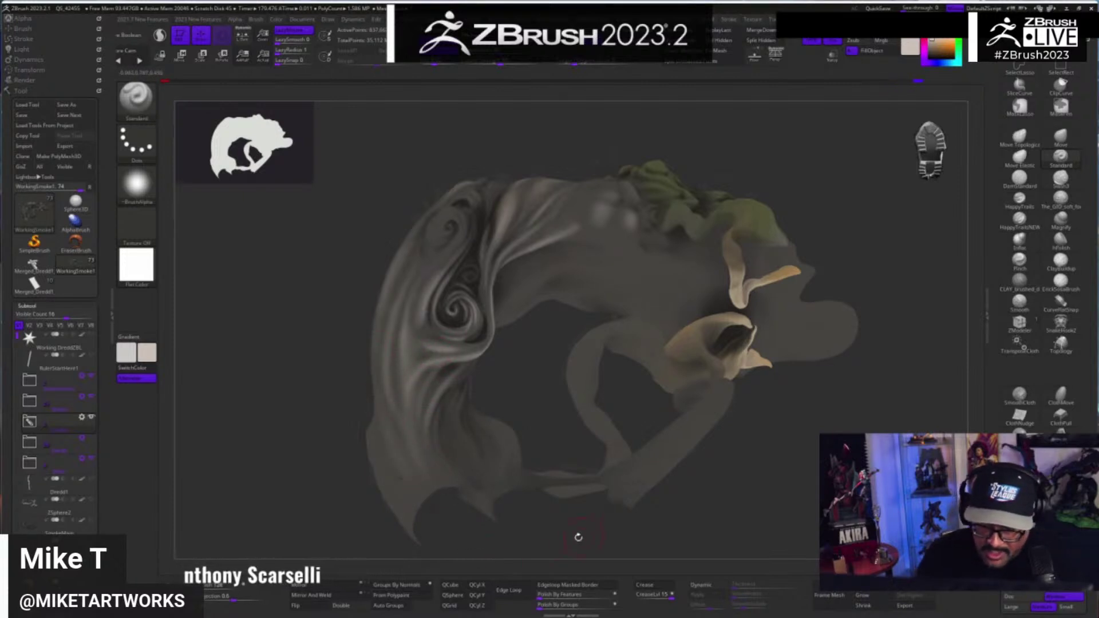
# - Readjust the brush size and paint pale highlights along the coil of the upper curl
pyautogui.moveTo(420, 514); pyautogui.dragTo(425, 505)
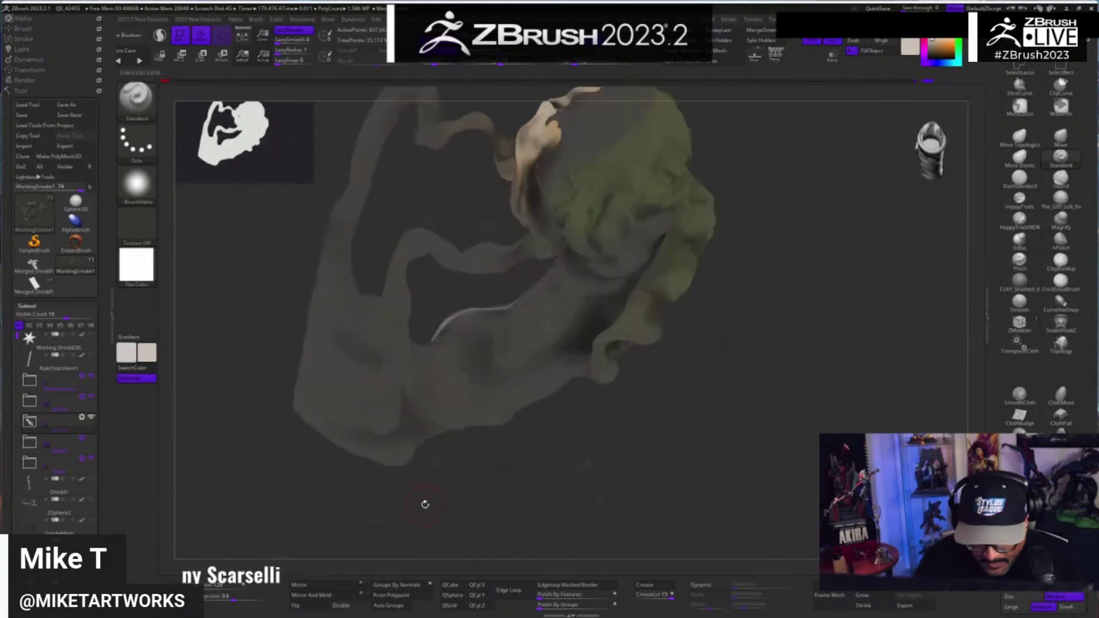
pyautogui.moveTo(652, 518)
pyautogui.mouseDown()
pyautogui.moveTo(626, 403)
pyautogui.moveTo(629, 506)
pyautogui.moveTo(624, 442)
pyautogui.moveTo(601, 411)
pyautogui.mouseUp()
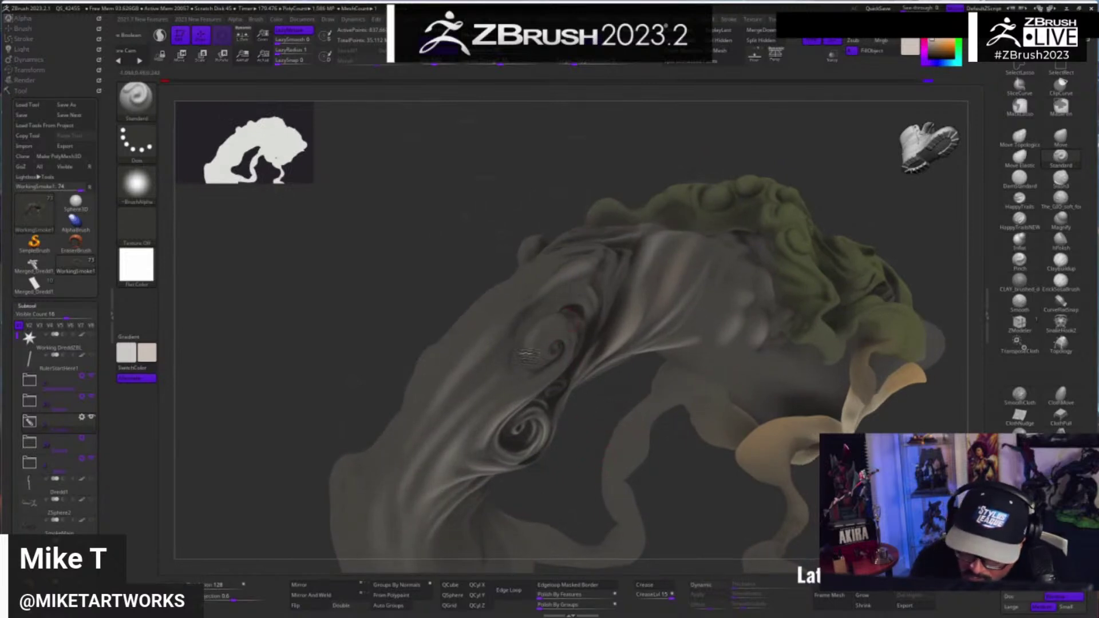
pyautogui.moveTo(576, 445); pyautogui.dragTo(550, 396)
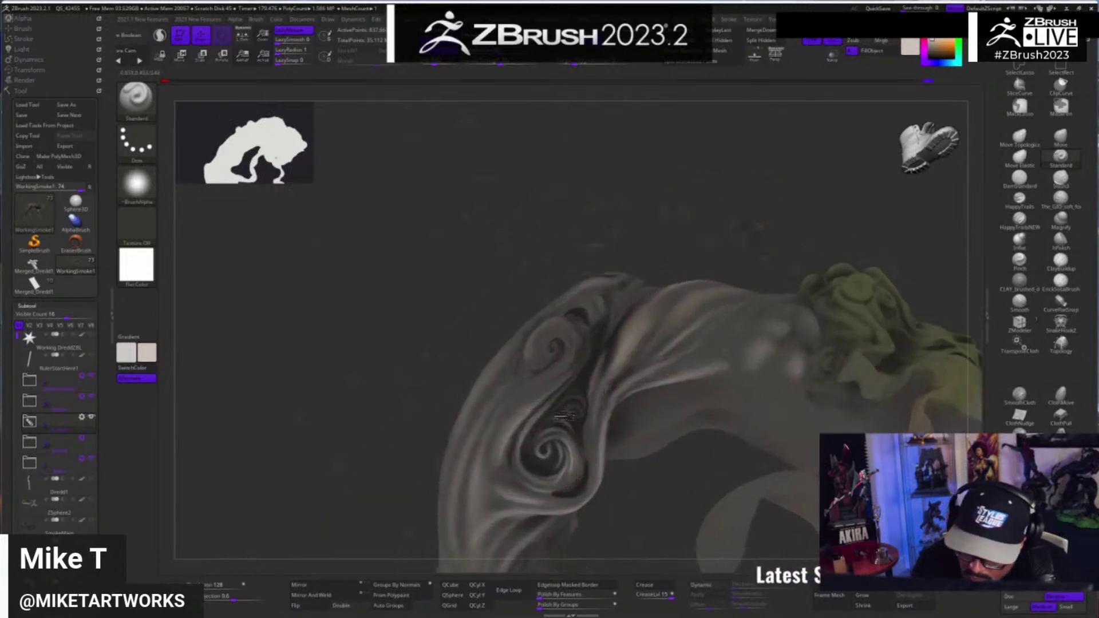
pyautogui.keyDown('alt'); pyautogui.moveTo(623, 483); pyautogui.dragTo(627, 508); pyautogui.keyUp('alt')
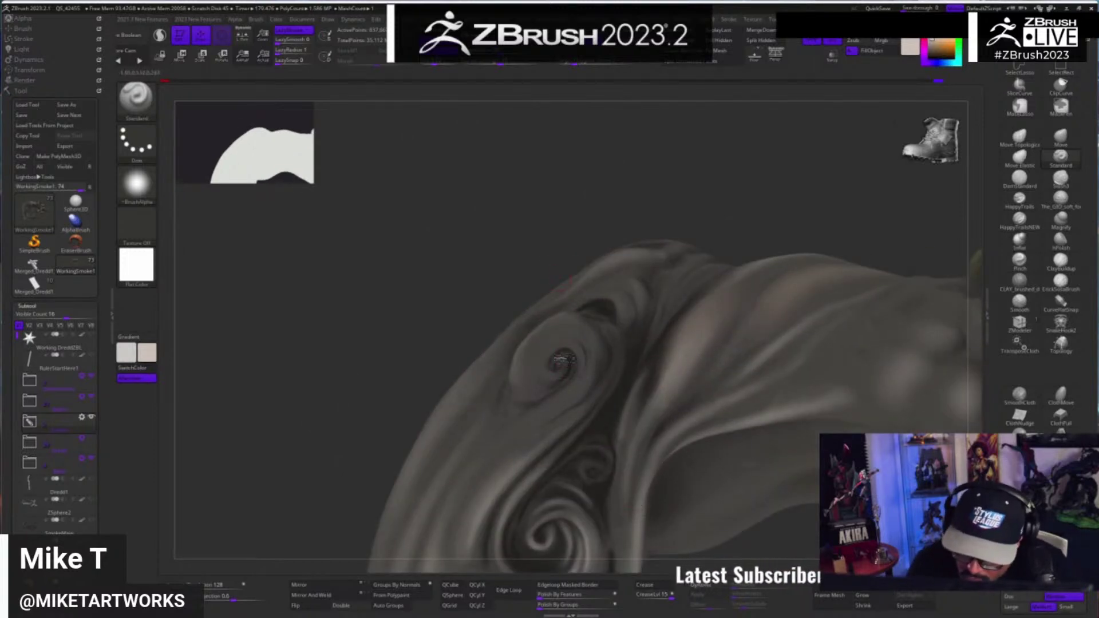
pyautogui.press('s')
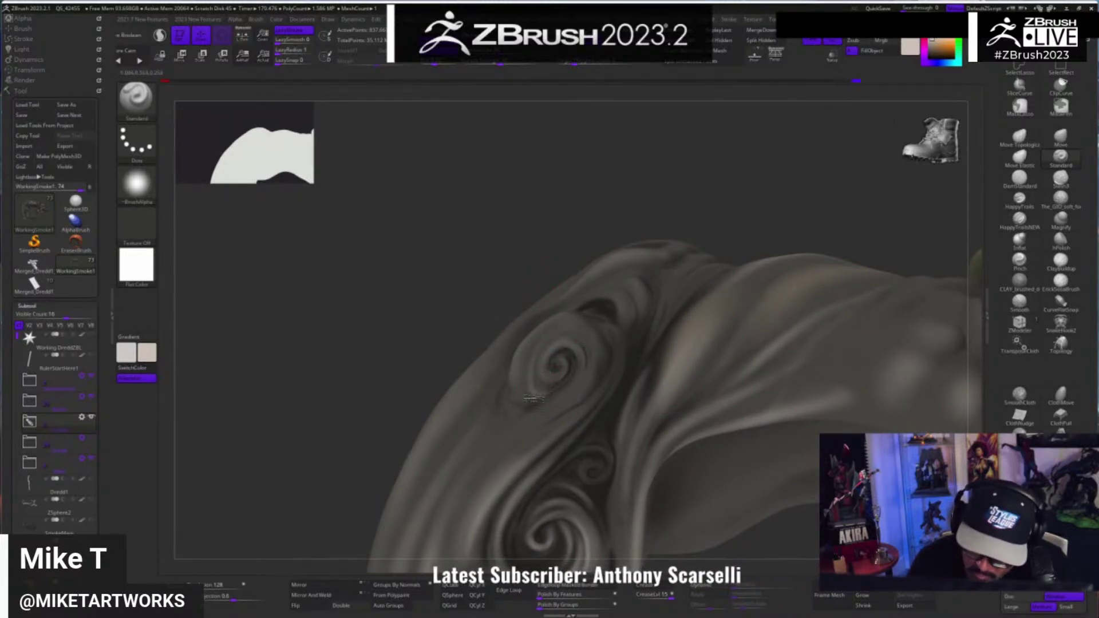
# - Lighten the long folds around the upper curl and the small curl between the two spirals
pyautogui.moveTo(582, 221); pyautogui.dragTo(588, 324)
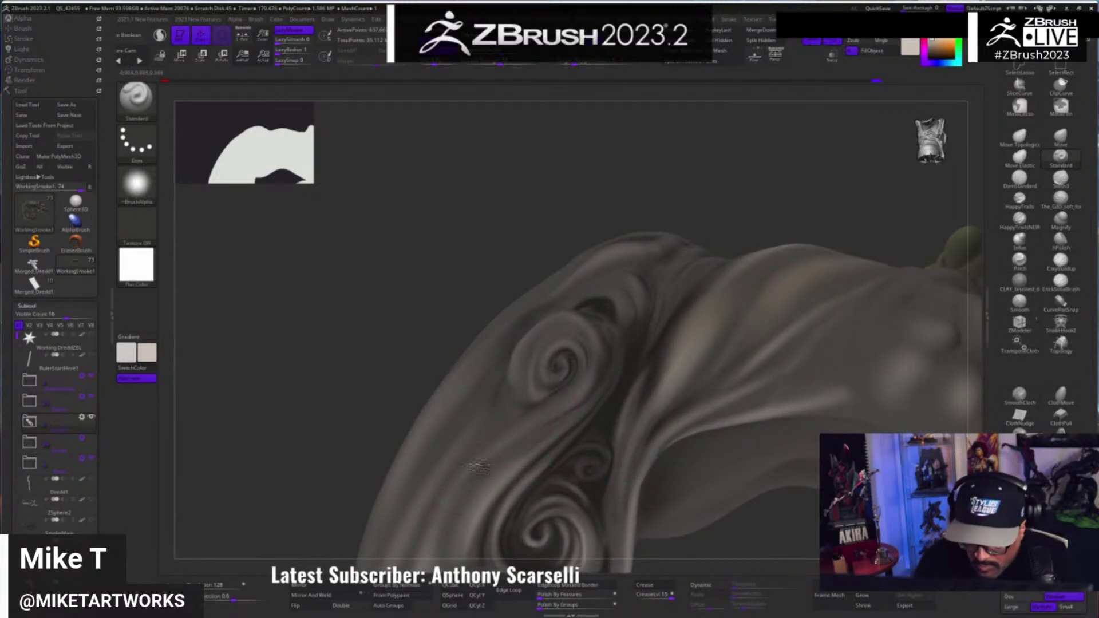
pyautogui.moveTo(666, 226)
pyautogui.keyDown('alt'); pyautogui.mouseDown()
pyautogui.moveTo(646, 218)
pyautogui.moveTo(687, 304)
pyautogui.moveTo(702, 190)
pyautogui.moveTo(620, 458)
pyautogui.moveTo(593, 462)
pyautogui.moveTo(602, 470)
pyautogui.mouseUp(); pyautogui.keyUp('alt')
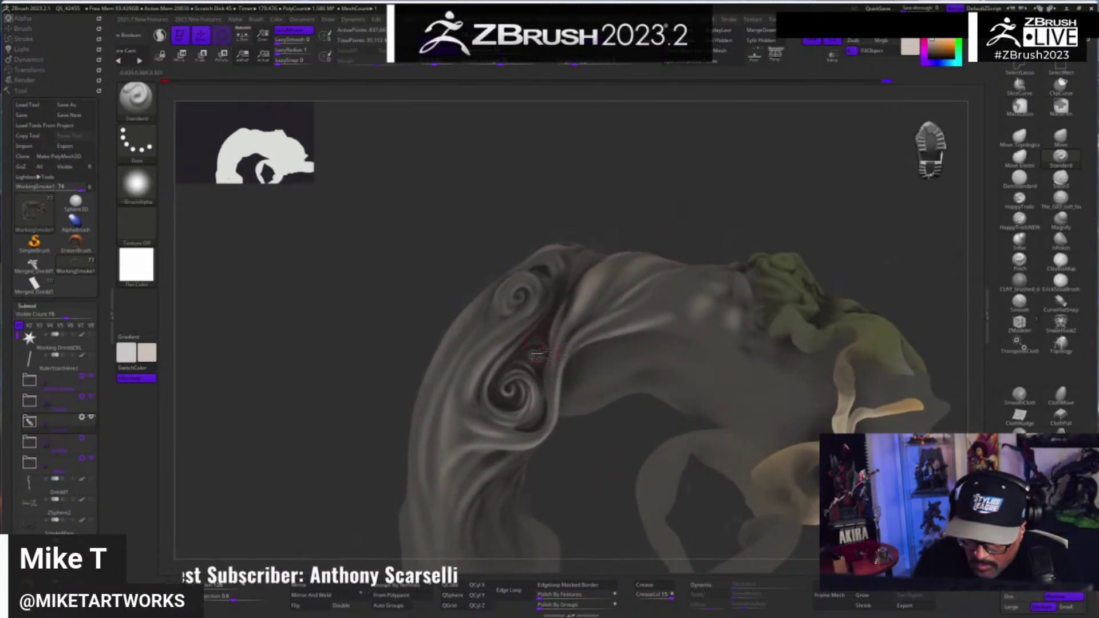
pyautogui.moveTo(595, 497); pyautogui.dragTo(580, 352)
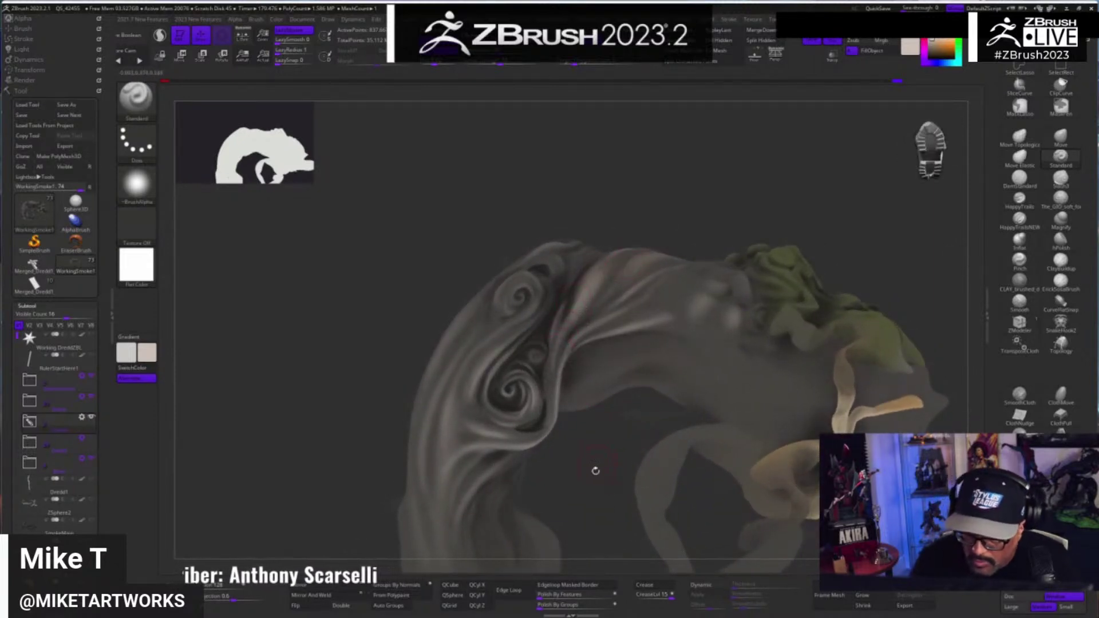
# - Readjust the brush size and brighten the ridges bordering the large spiral and the small curl above it
pyautogui.moveTo(596, 466); pyautogui.dragTo(598, 486)
pyautogui.press('s')
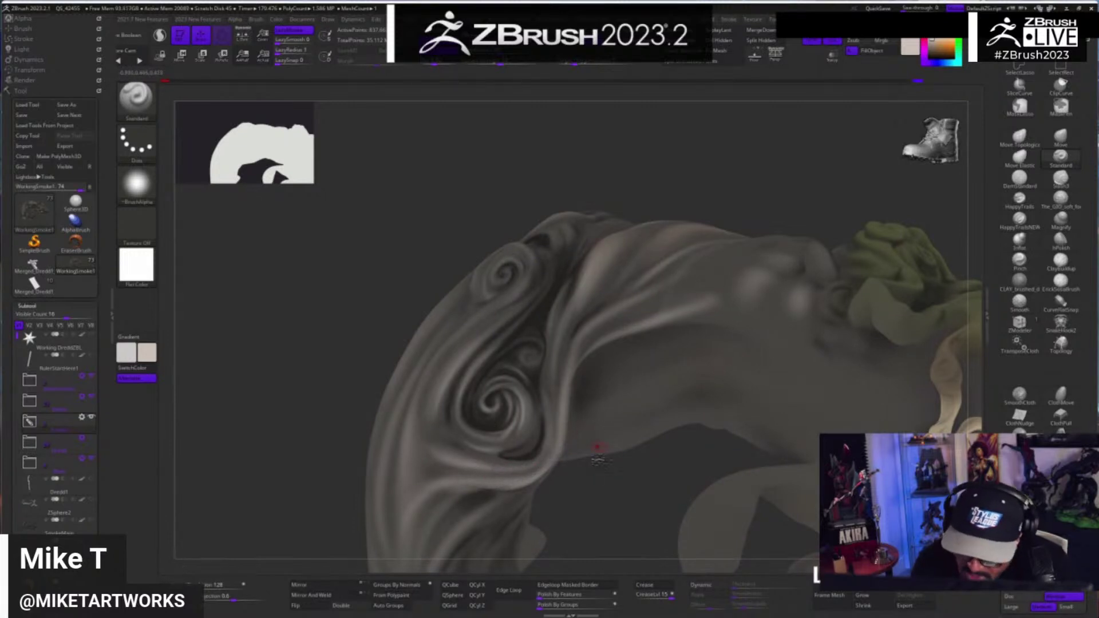
pyautogui.moveTo(595, 516); pyautogui.dragTo(580, 509)
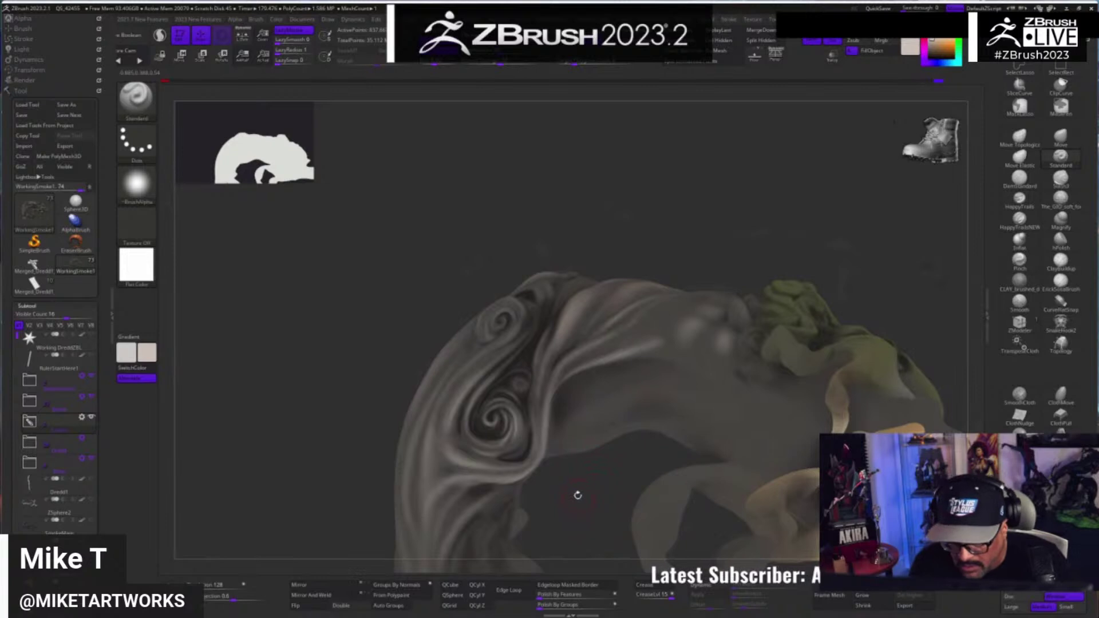
# - Smooth the painted highlights on the folds around the two spirals with the Smooth brush
pyautogui.keyDown('shift'); pyautogui.moveTo(668, 522); pyautogui.dragTo(682, 435, button='right'); pyautogui.keyUp('shift')
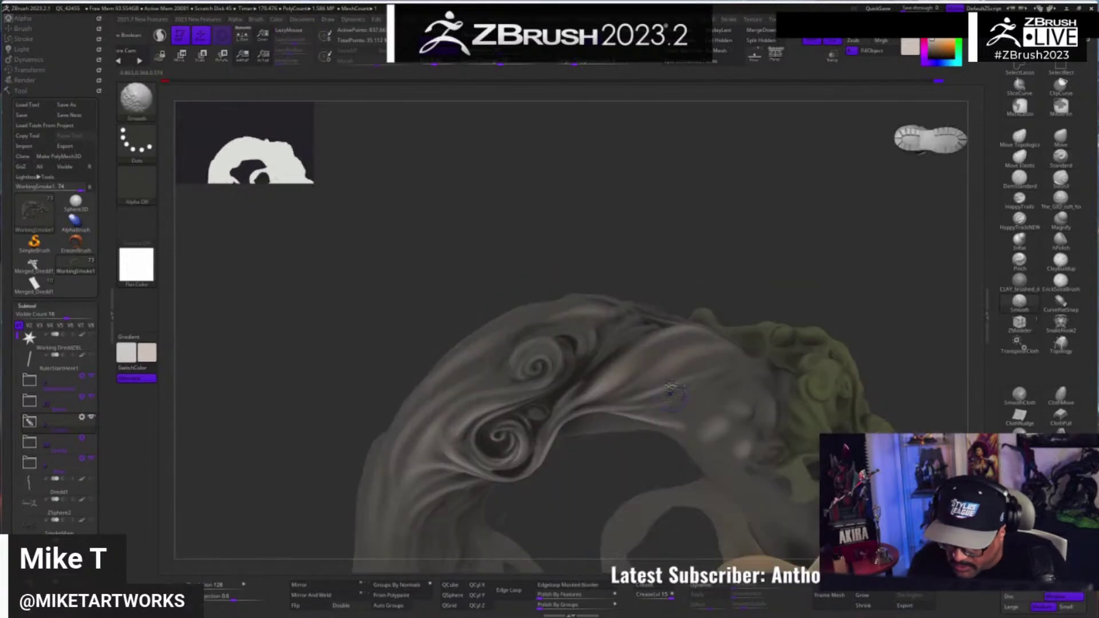
pyautogui.press('space')
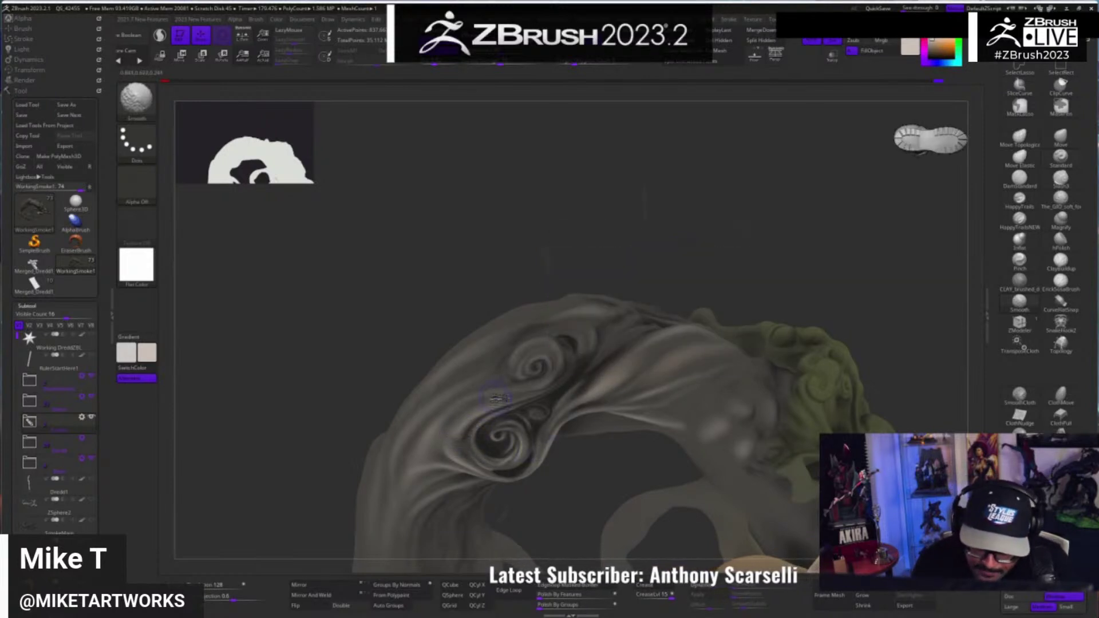
pyautogui.moveTo(572, 516)
pyautogui.mouseDown()
pyautogui.moveTo(816, 342)
pyautogui.moveTo(849, 294)
pyautogui.moveTo(827, 299)
pyautogui.mouseUp()
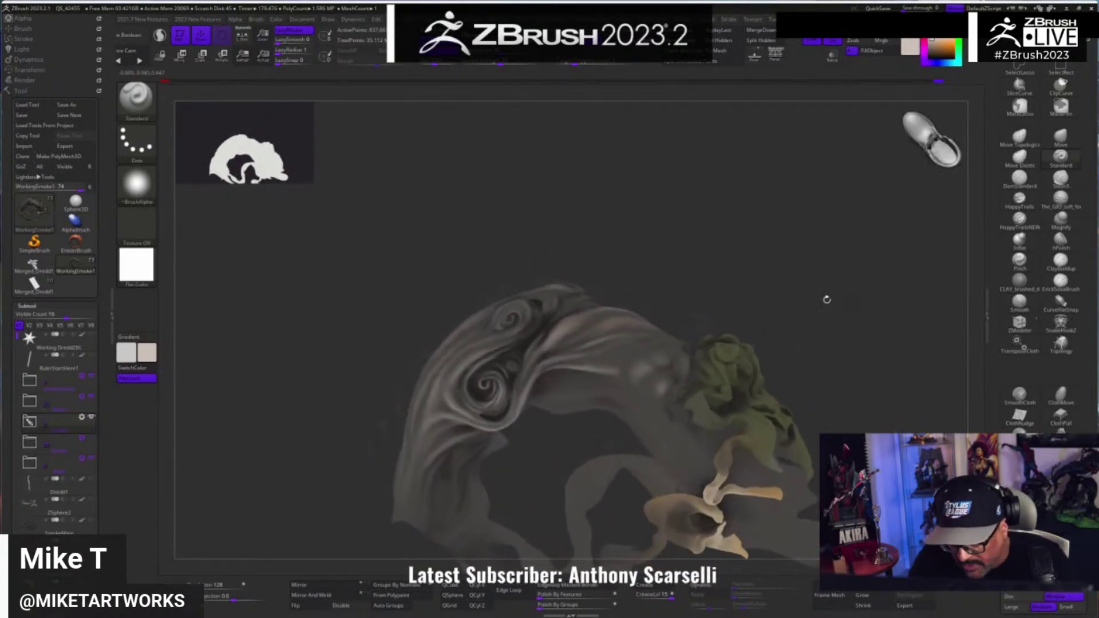
# - Pick a near-black paint colour, lower the RGB intensity and enlarge the Standard brush for soft shading
pyautogui.press('space')
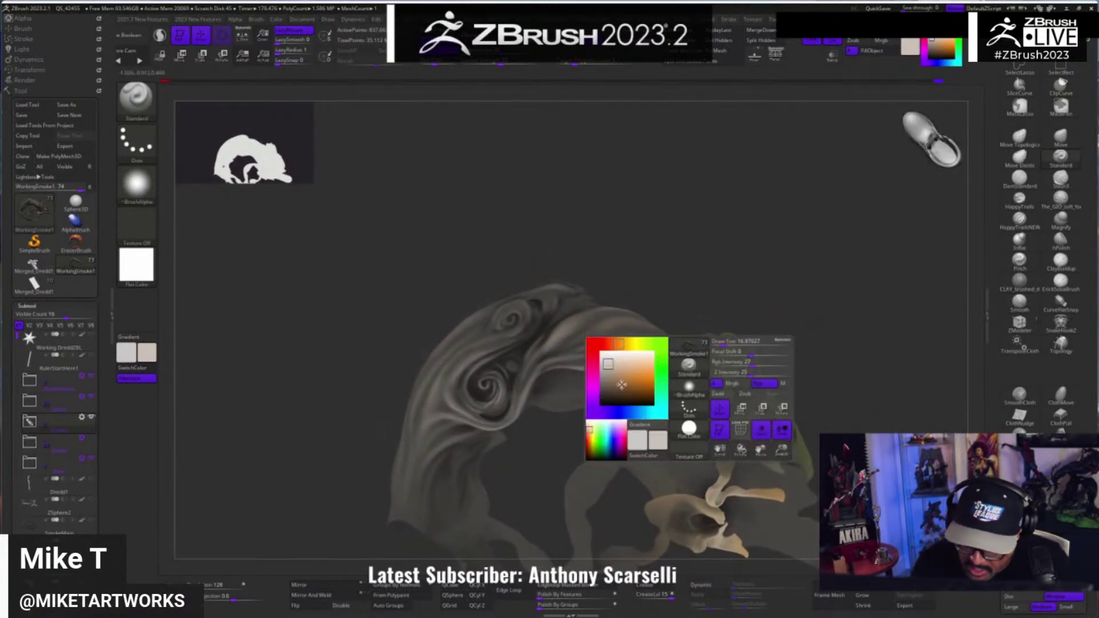
pyautogui.moveTo(622, 385); pyautogui.dragTo(484, 399)
pyautogui.moveTo(604, 396); pyautogui.dragTo(600, 399)
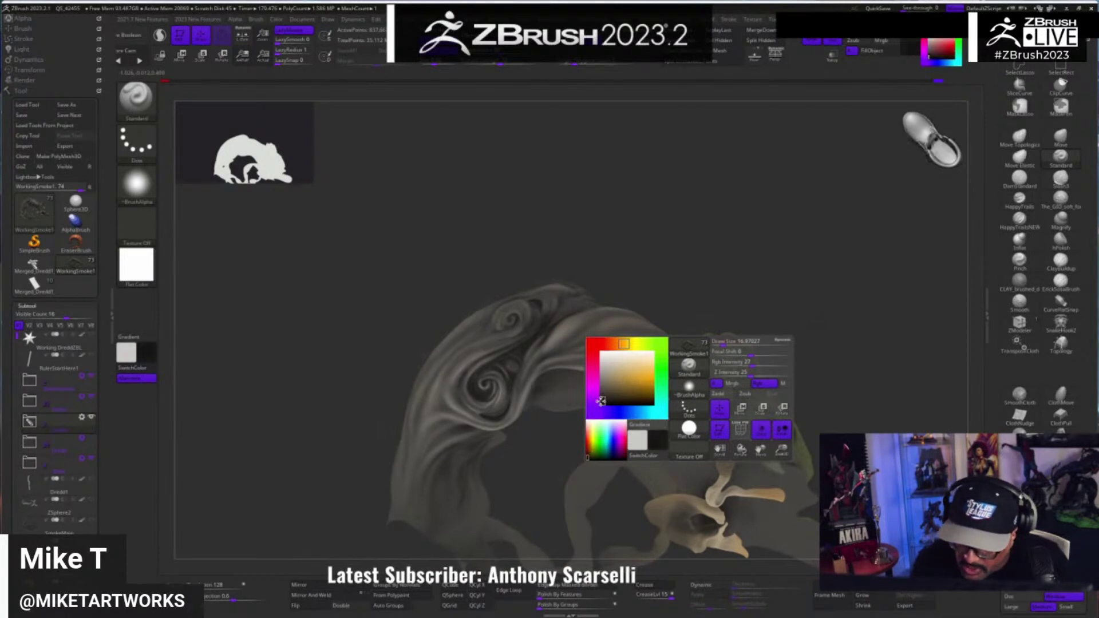
pyautogui.press('space')
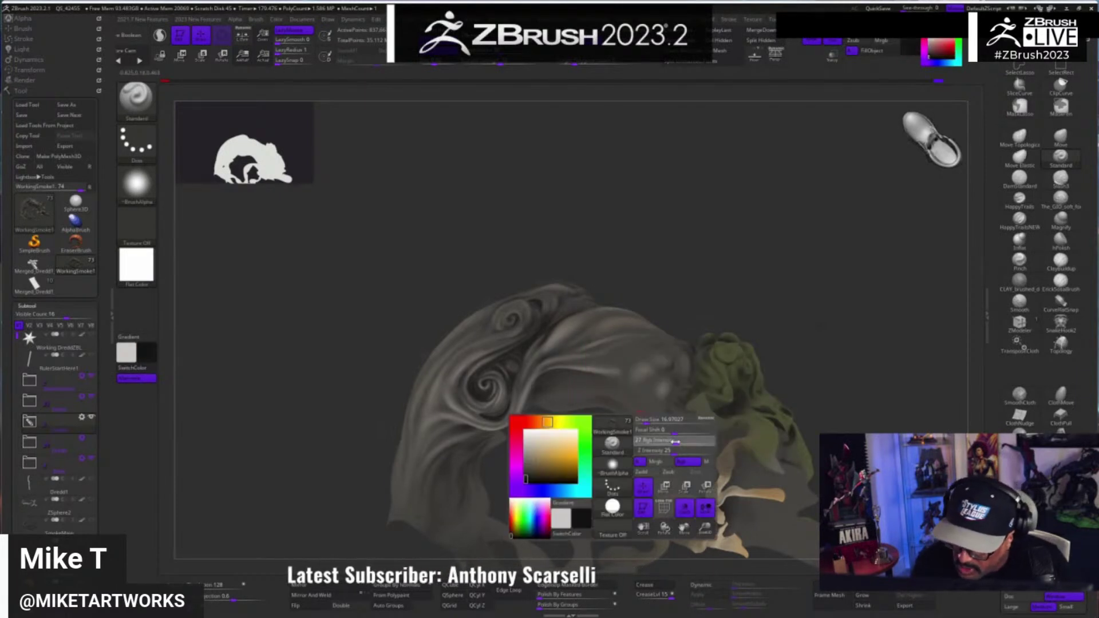
pyautogui.press('s')
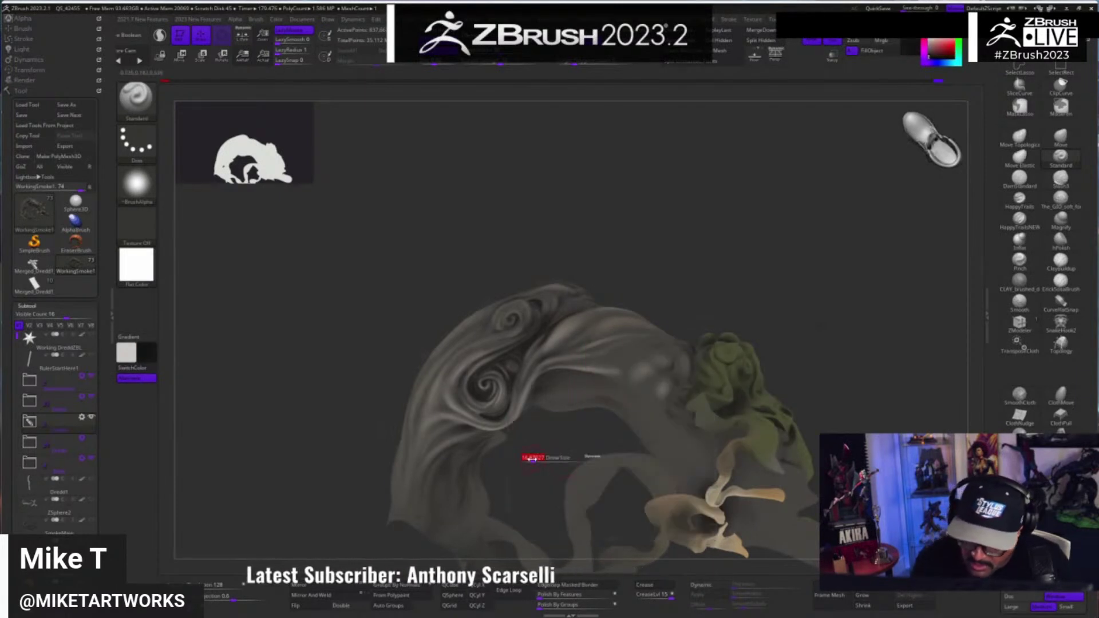
pyautogui.moveTo(530, 458); pyautogui.dragTo(545, 458)
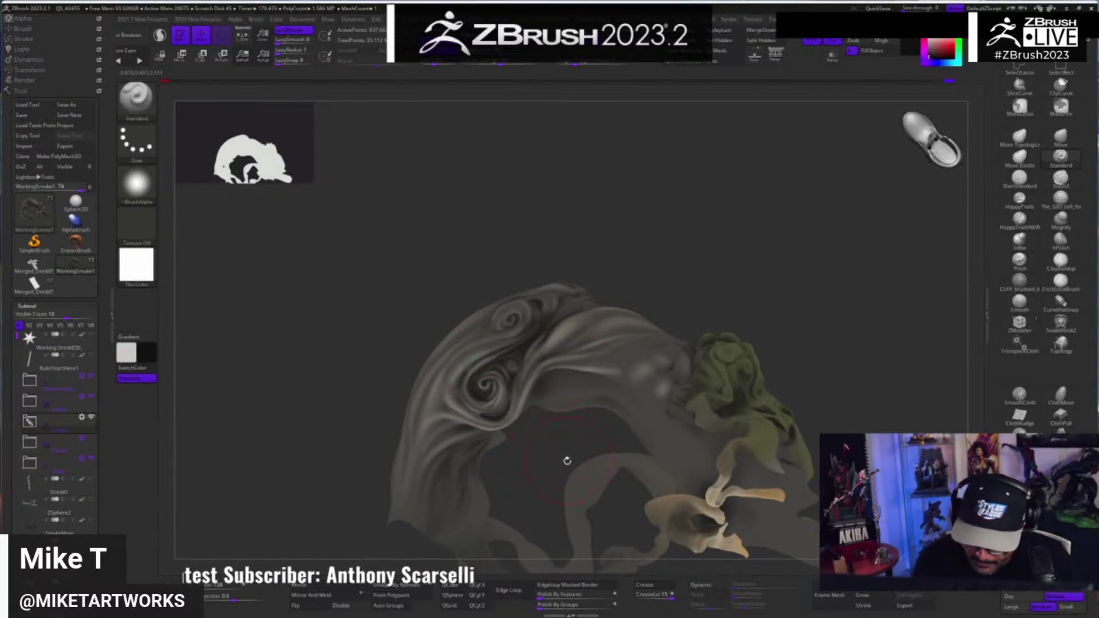
# - Set the Standard brush's stroke type to Spray, keeping its current alpha
pyautogui.press('space')
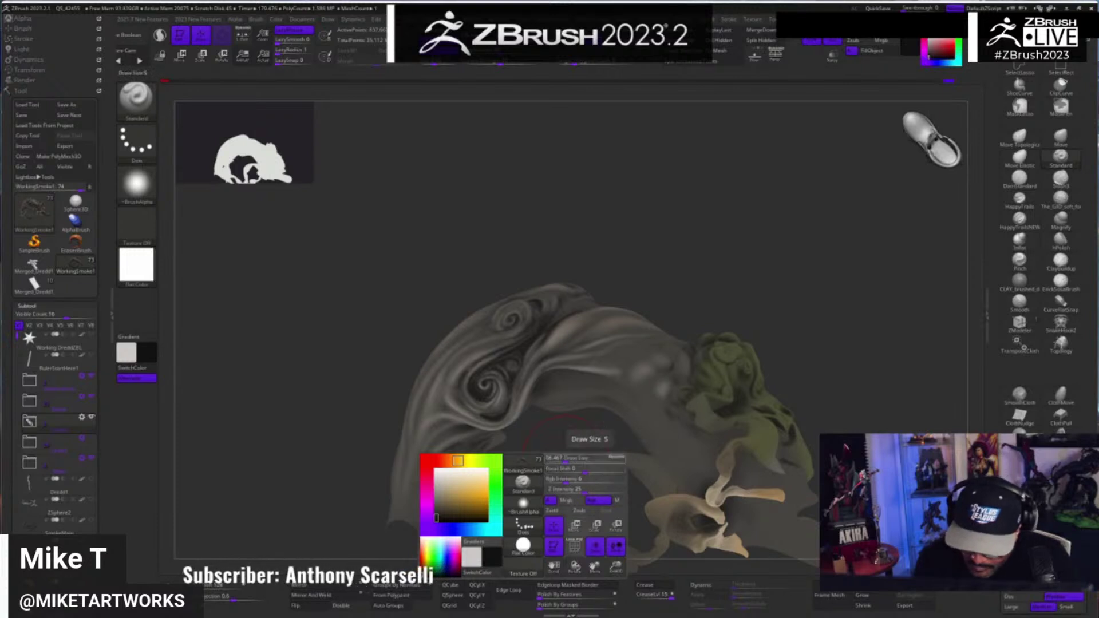
pyautogui.click(528, 510)
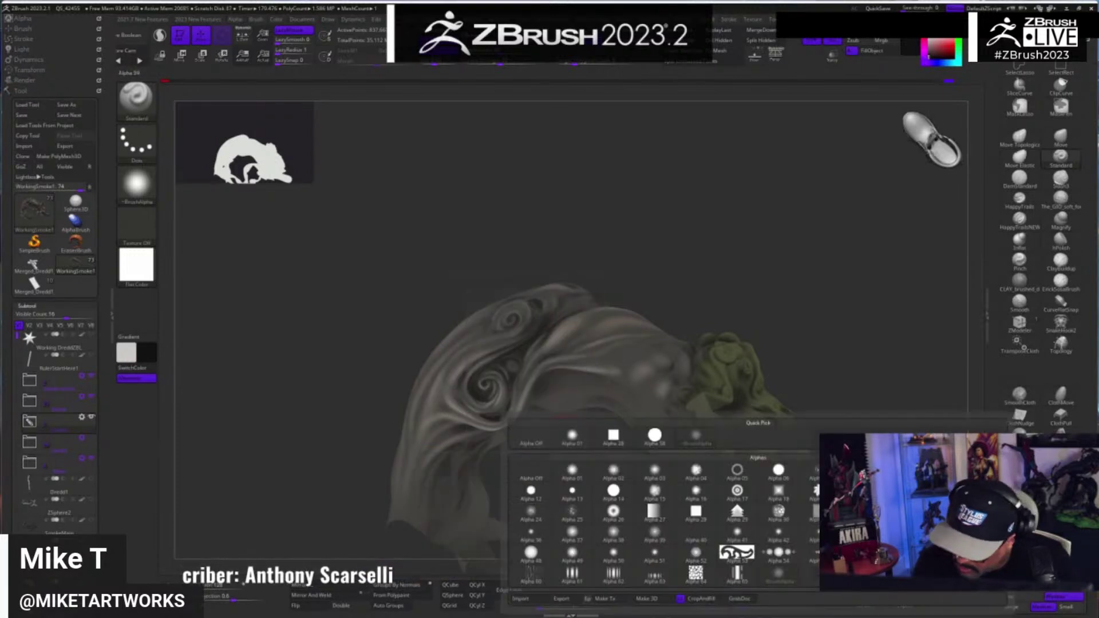
pyautogui.click(541, 481)
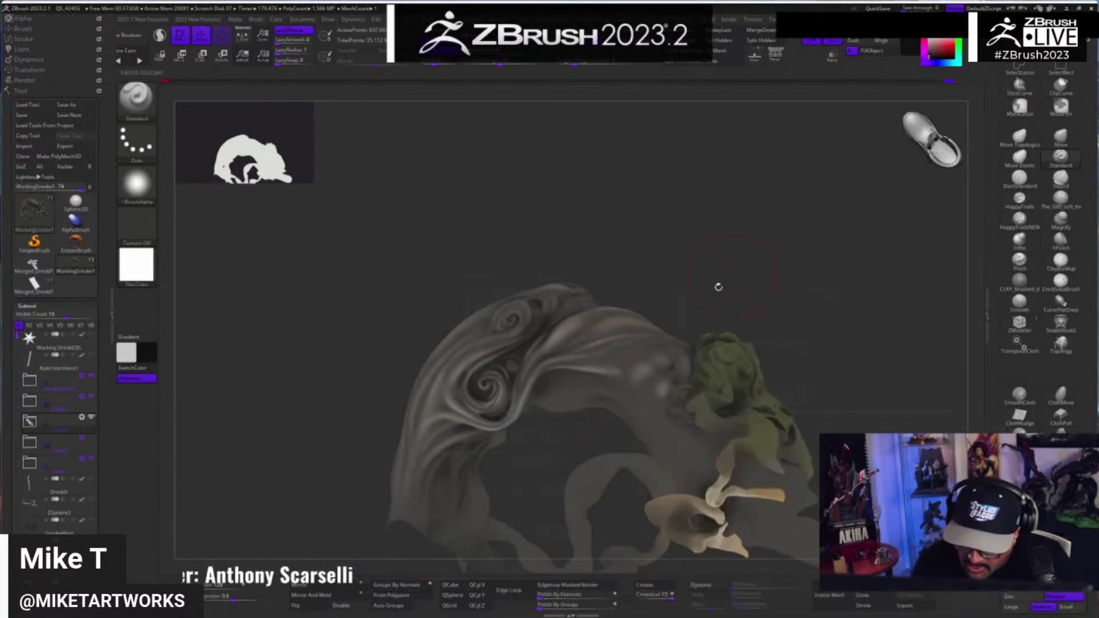
pyautogui.press('space')
pyautogui.click(508, 495)
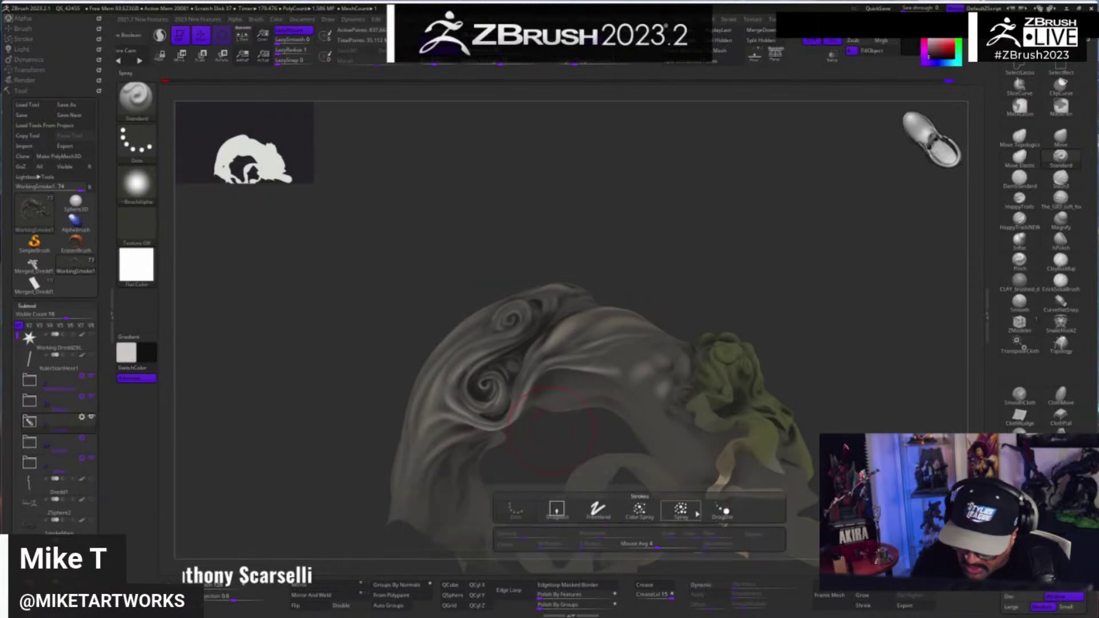
pyautogui.click(680, 511)
# - Set the RGB intensity to 15, readjust the brush size and spray faint dark shading around the spiral curls
pyautogui.press('space')
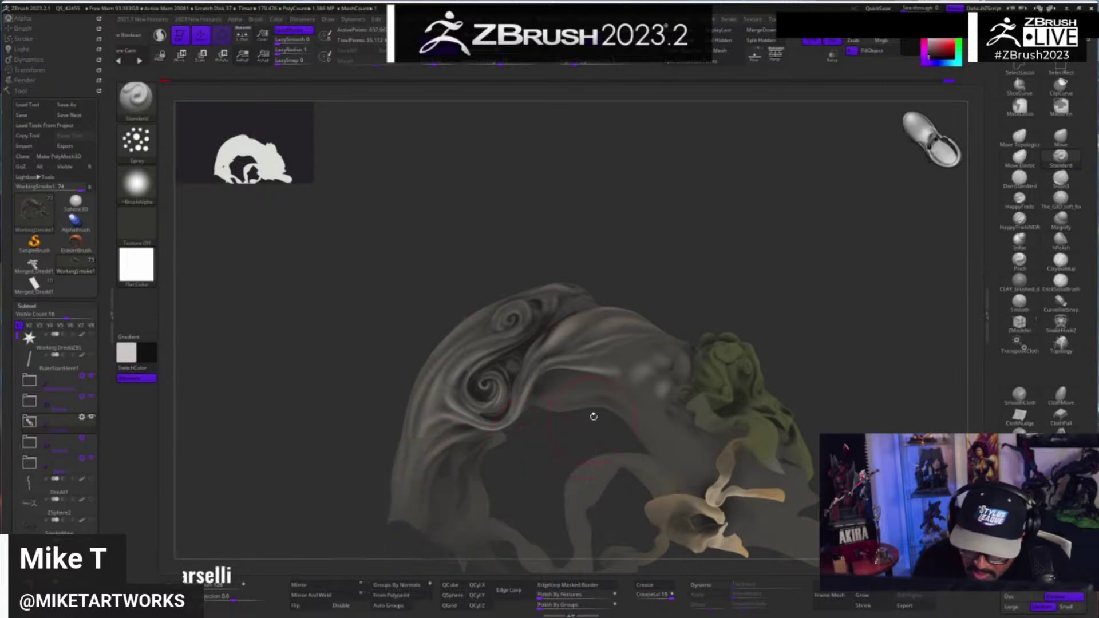
pyautogui.moveTo(537, 467)
pyautogui.keyDown('alt'); pyautogui.mouseDown()
pyautogui.moveTo(541, 460)
pyautogui.moveTo(554, 476)
pyautogui.mouseUp(); pyautogui.keyUp('alt')
pyautogui.press('s')
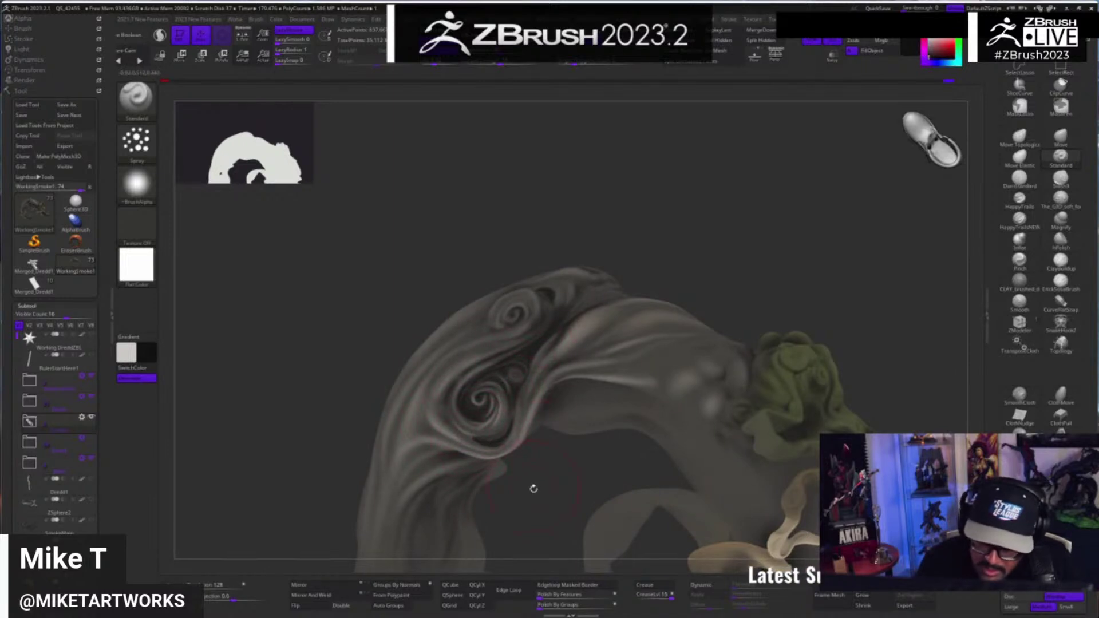
pyautogui.moveTo(534, 489); pyautogui.dragTo(552, 445)
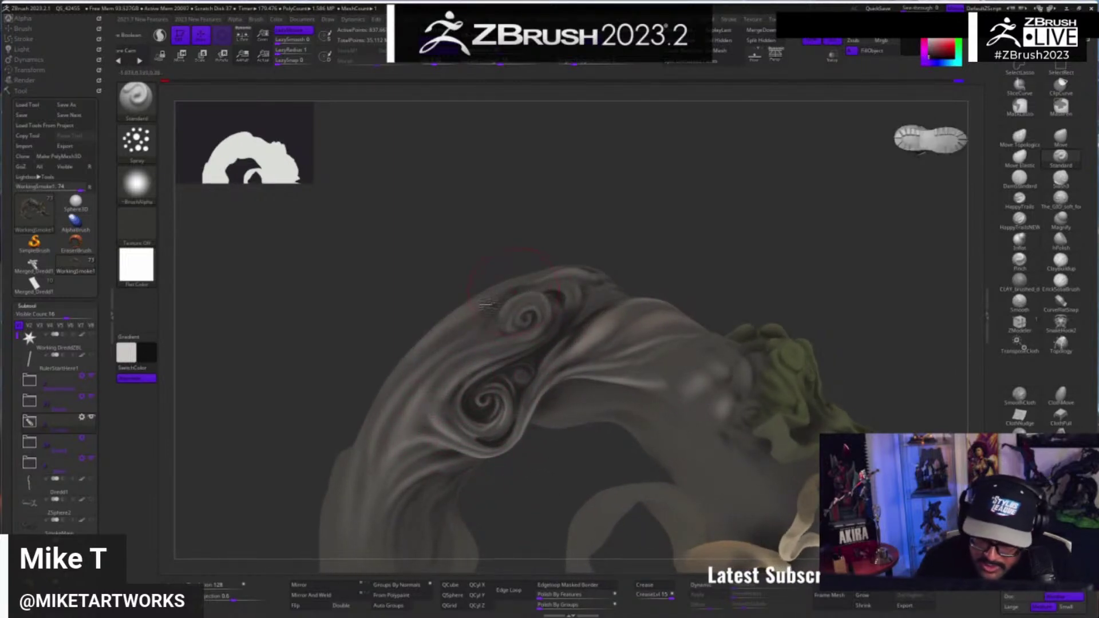
# - Pick a dark brown and spray a warm tint over the smoke's arched folds and the recesses between the spirals
pyautogui.press('space')
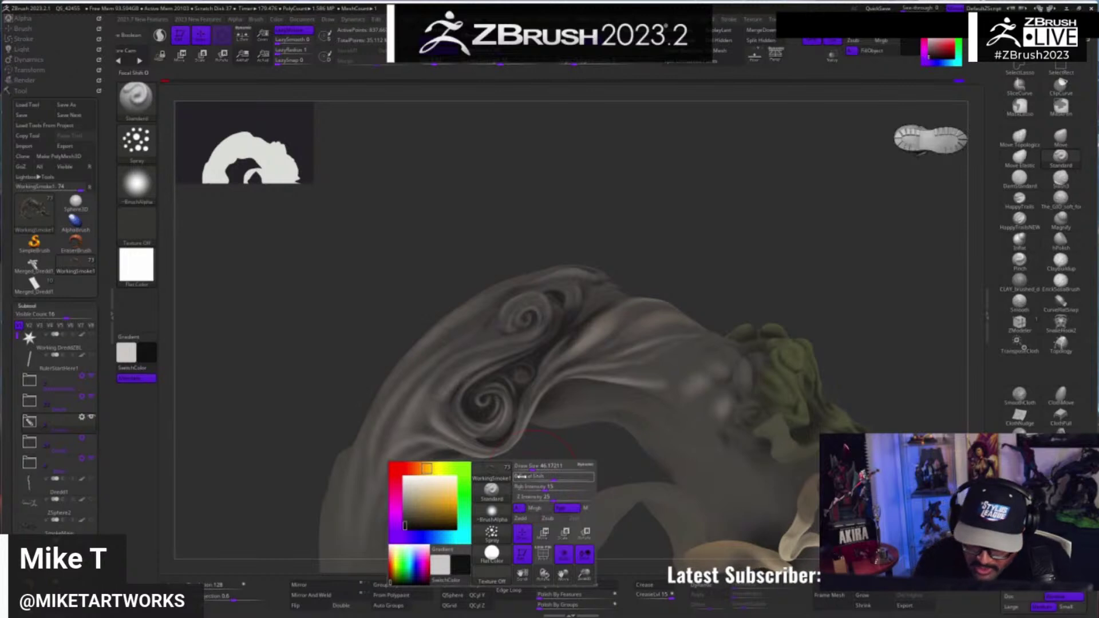
pyautogui.moveTo(436, 520)
pyautogui.mouseDown()
pyautogui.moveTo(481, 417)
pyautogui.moveTo(441, 423)
pyautogui.mouseUp()
pyautogui.moveTo(408, 509); pyautogui.dragTo(417, 518)
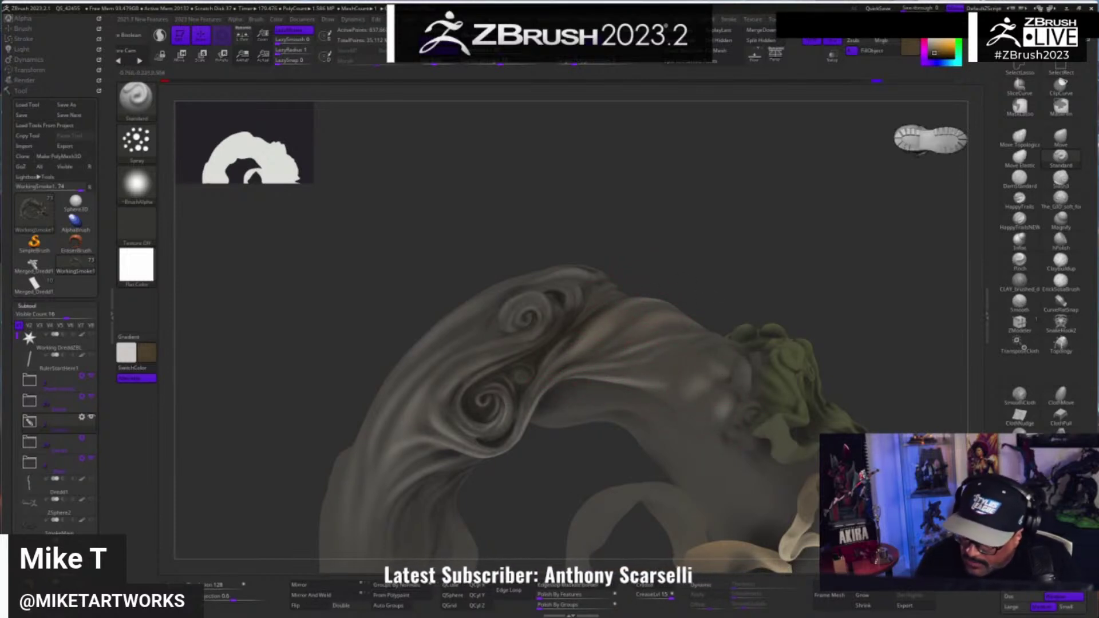
pyautogui.moveTo(806, 287); pyautogui.dragTo(787, 261)
pyautogui.keyDown('alt'); pyautogui.moveTo(533, 500); pyautogui.dragTo(622, 424); pyautogui.keyUp('alt')
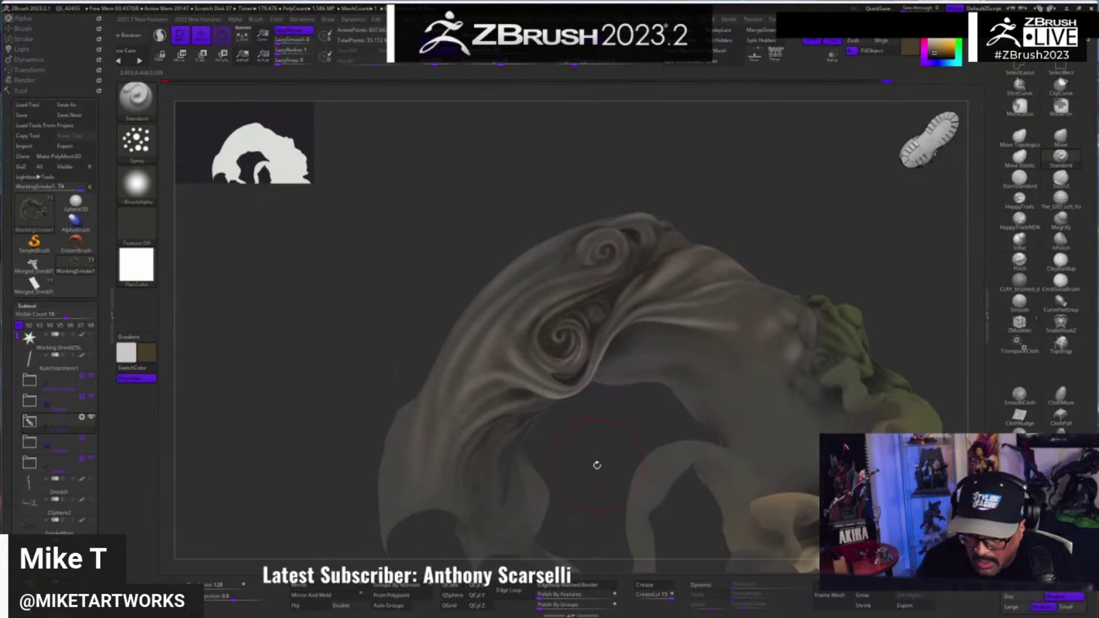
# - Pick black, readjust the brush size and darken the folds and hollows around the spirals
pyautogui.moveTo(597, 466)
pyautogui.keyDown('alt'); pyautogui.mouseDown()
pyautogui.moveTo(589, 455)
pyautogui.moveTo(825, 250)
pyautogui.moveTo(830, 356)
pyautogui.mouseUp(); pyautogui.keyUp('alt')
pyautogui.moveTo(829, 356)
pyautogui.mouseDown(button='right')
pyautogui.moveTo(741, 454)
pyautogui.moveTo(804, 492)
pyautogui.mouseUp(button='right')
pyautogui.press('space')
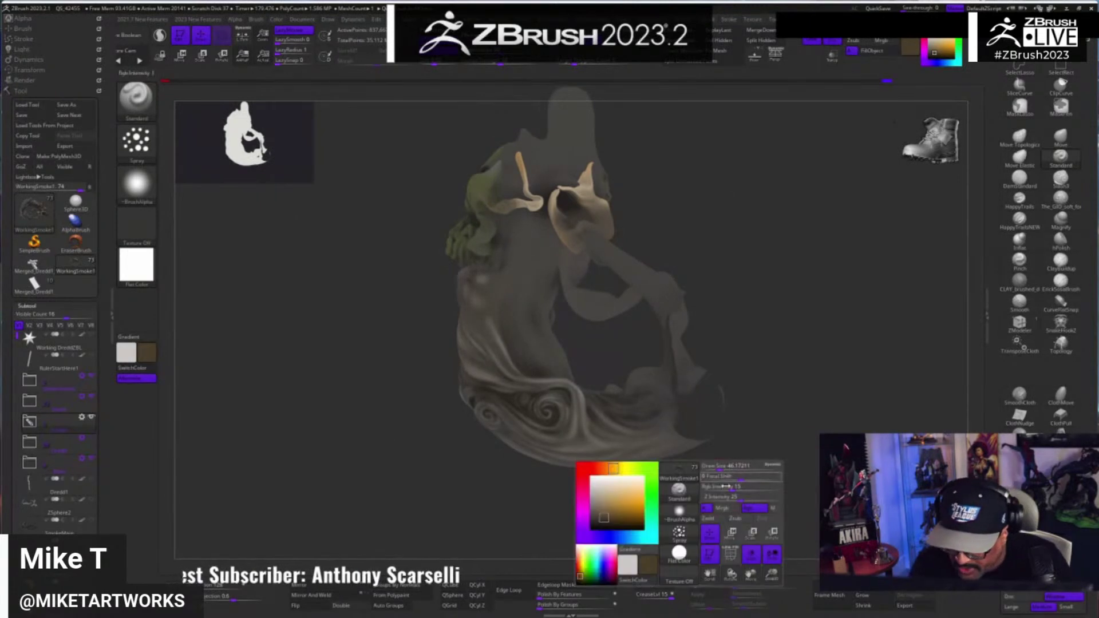
pyautogui.click(590, 529)
pyautogui.press('s')
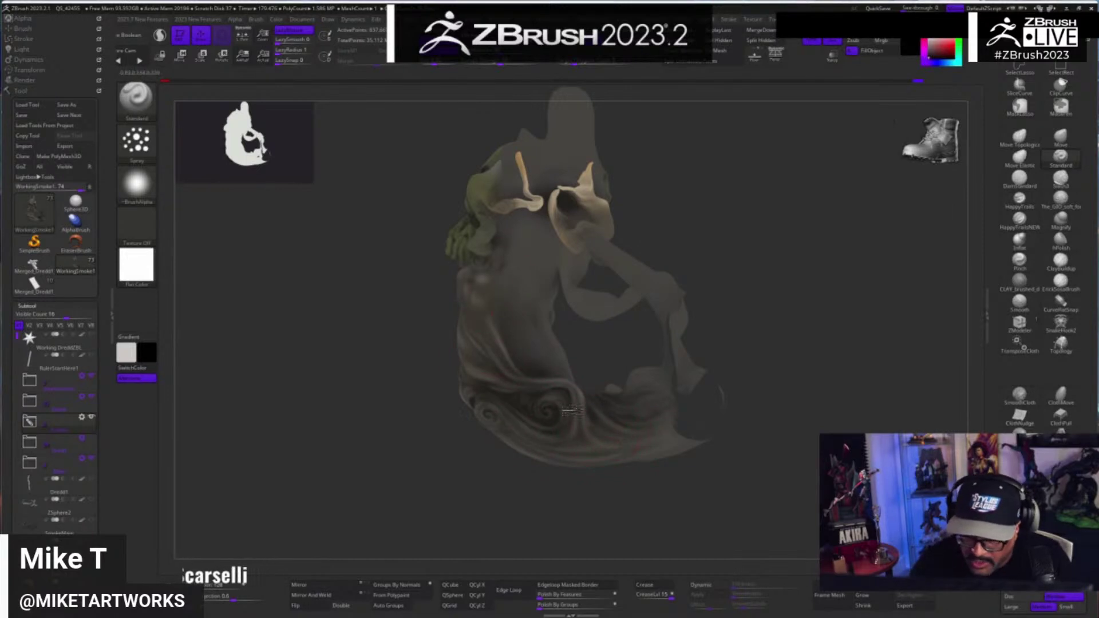
pyautogui.moveTo(751, 467)
pyautogui.mouseDown()
pyautogui.moveTo(807, 448)
pyautogui.moveTo(450, 342)
pyautogui.mouseUp()
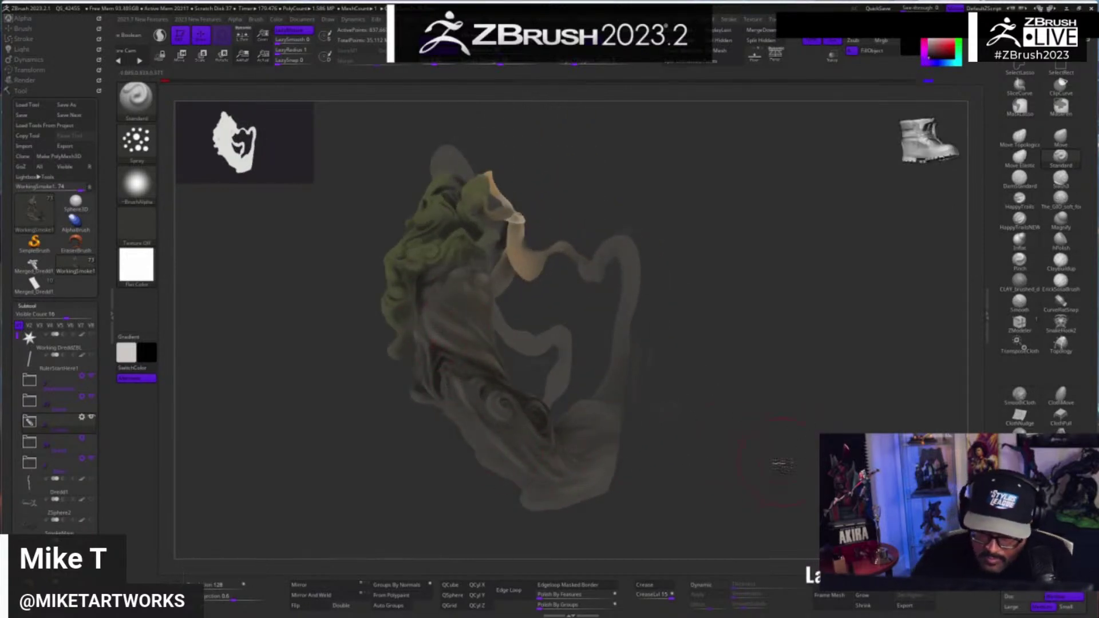
pyautogui.moveTo(783, 465)
pyautogui.mouseDown()
pyautogui.moveTo(771, 483)
pyautogui.moveTo(791, 464)
pyautogui.moveTo(771, 469)
pyautogui.mouseUp()
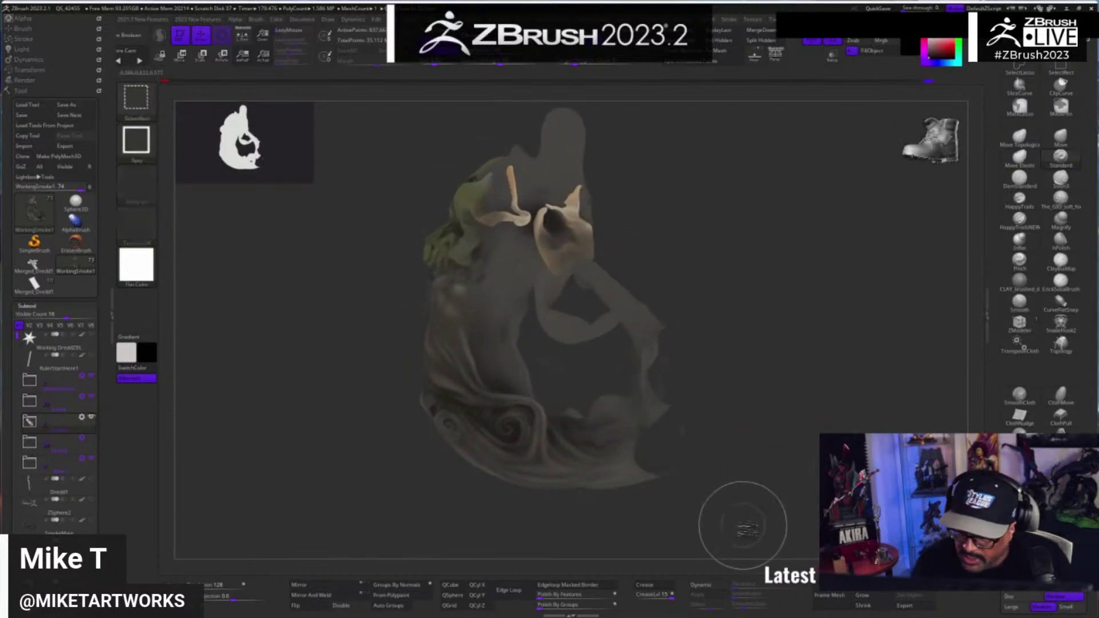
# - Unhide the rest of the smoke mesh, then spray a dark olive-grey tone over the arch and its spiral folds
pyautogui.keyDown('ctrl'); pyautogui.keyDown('shift'); pyautogui.click(743, 525); pyautogui.keyUp('shift'); pyautogui.keyUp('ctrl')
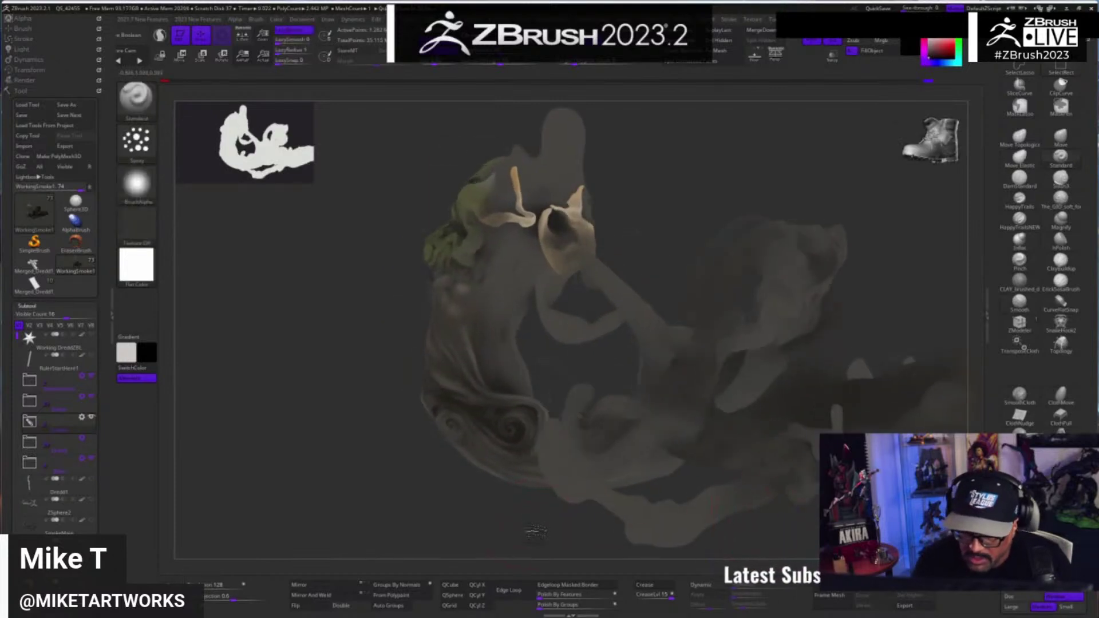
pyautogui.moveTo(536, 533)
pyautogui.mouseDown()
pyautogui.moveTo(504, 526)
pyautogui.moveTo(528, 517)
pyautogui.mouseUp()
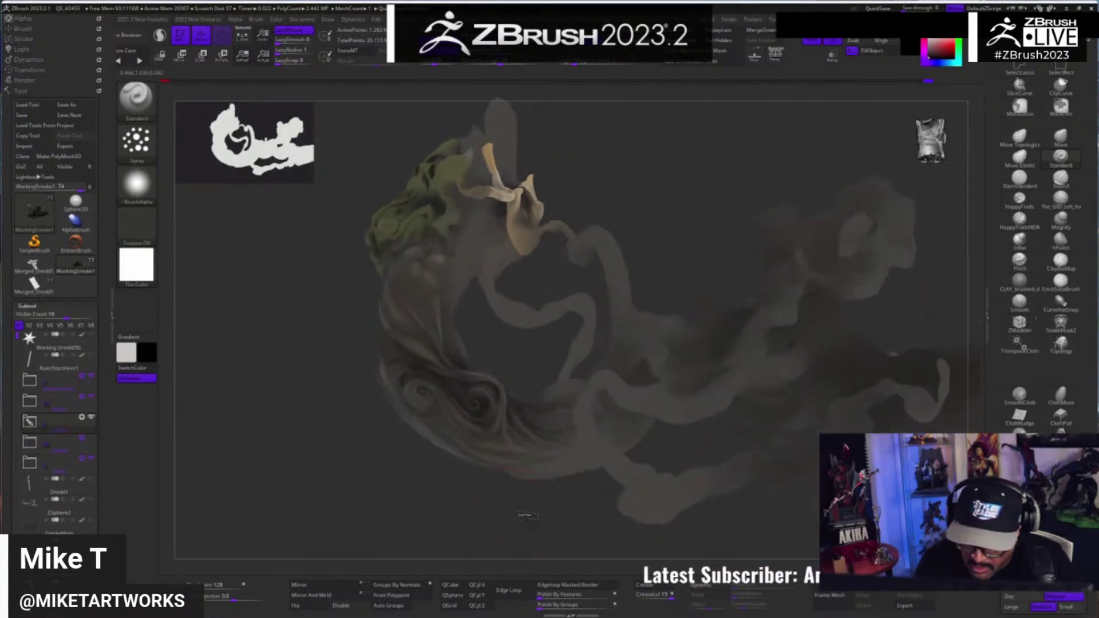
pyautogui.press('space')
pyautogui.click(485, 514)
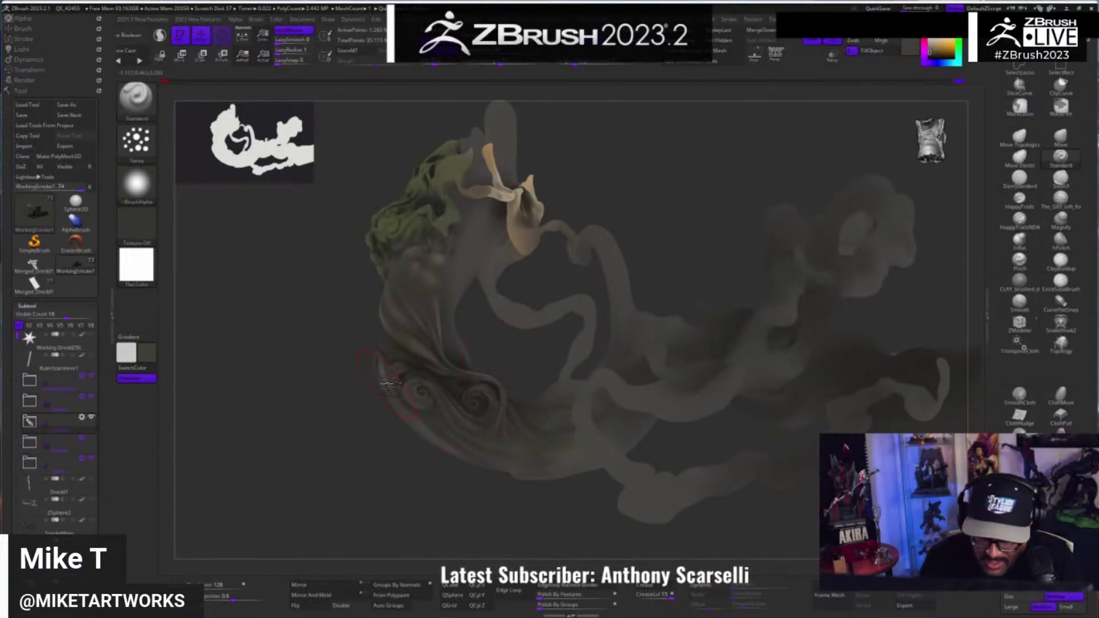
pyautogui.moveTo(581, 522)
pyautogui.mouseDown()
pyautogui.moveTo(573, 544)
pyautogui.moveTo(593, 518)
pyautogui.mouseUp()
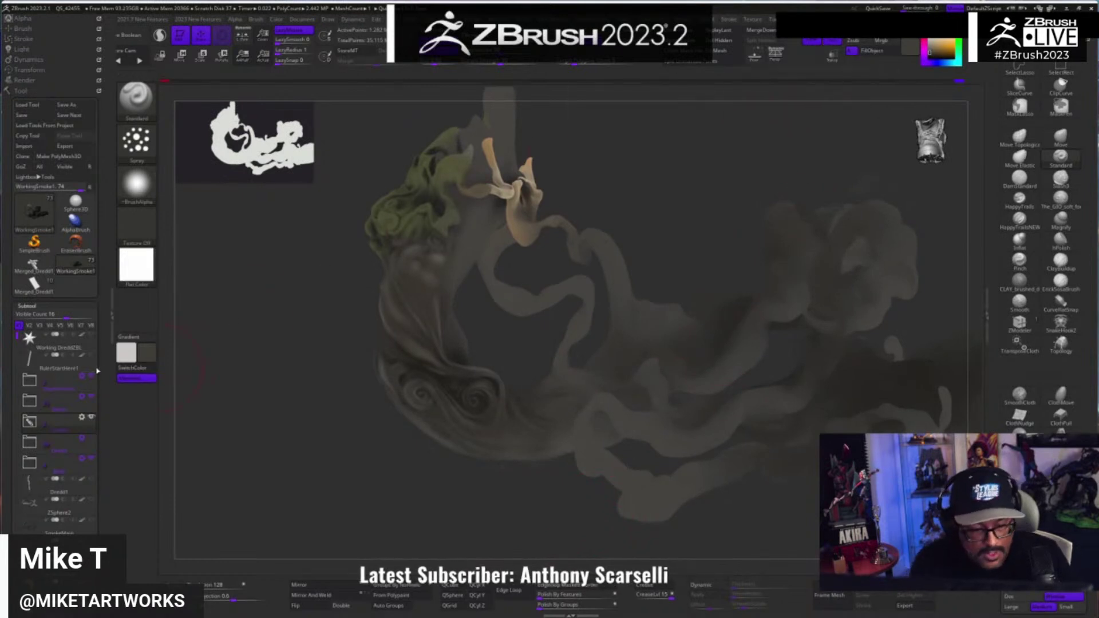
# - Display the rest of the statue around the smoke and examine the arch's colours next to the hand, skull and green hair
pyautogui.moveTo(104, 440); pyautogui.dragTo(109, 373)
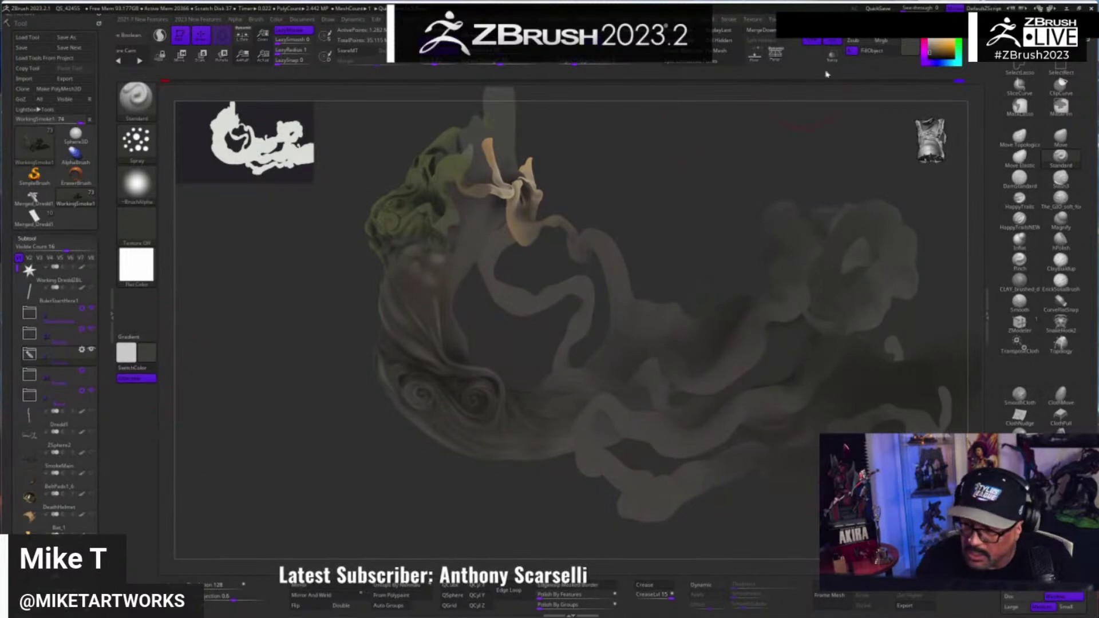
pyautogui.click(833, 40)
pyautogui.moveTo(486, 527); pyautogui.dragTo(503, 537)
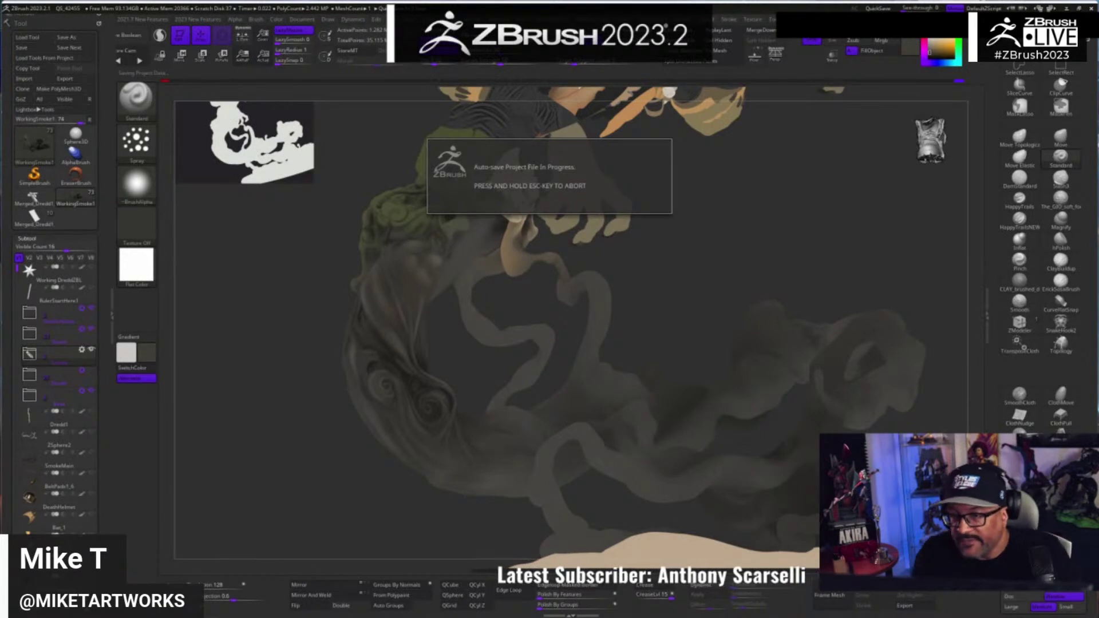
pyautogui.keyDown('ctrl'); pyautogui.moveTo(775, 189); pyautogui.dragTo(775, 231, button='right'); pyautogui.keyUp('ctrl')
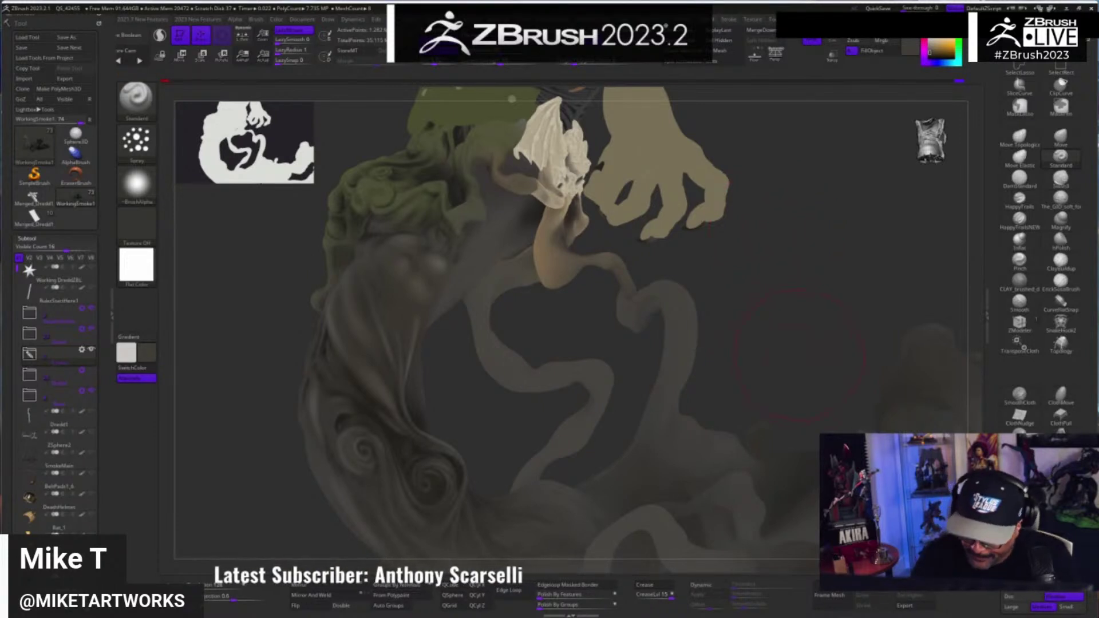
pyautogui.moveTo(825, 398)
pyautogui.mouseDown()
pyautogui.moveTo(808, 361)
pyautogui.moveTo(800, 268)
pyautogui.moveTo(826, 284)
pyautogui.moveTo(798, 211)
pyautogui.moveTo(807, 215)
pyautogui.moveTo(790, 234)
pyautogui.moveTo(800, 259)
pyautogui.moveTo(779, 263)
pyautogui.moveTo(820, 263)
pyautogui.moveTo(784, 302)
pyautogui.mouseUp()
pyautogui.moveTo(833, 365); pyautogui.dragTo(787, 347)
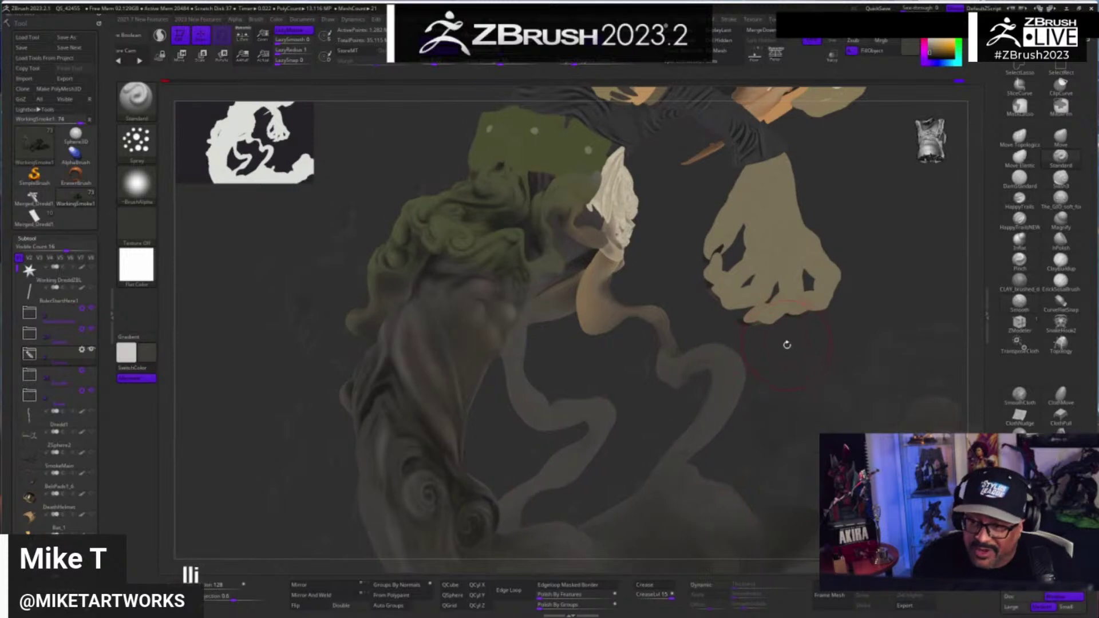
pyautogui.moveTo(912, 210); pyautogui.dragTo(539, 438)
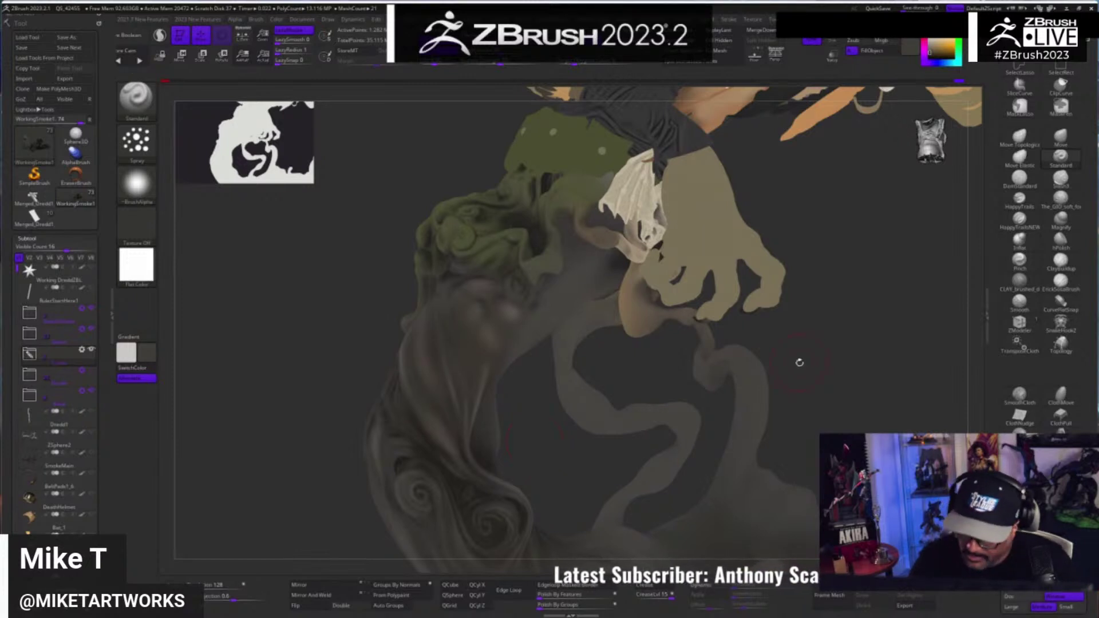
pyautogui.moveTo(800, 363)
pyautogui.mouseDown()
pyautogui.moveTo(832, 363)
pyautogui.moveTo(780, 356)
pyautogui.mouseUp()
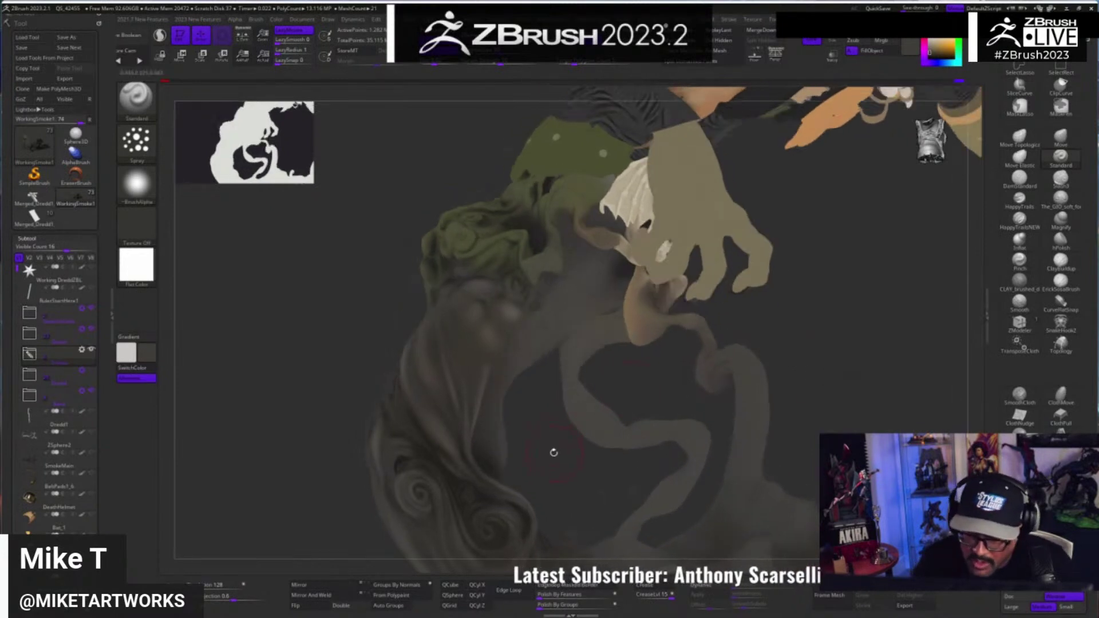
# - Pick a muted grey-brown, tint the smoke folds beneath the green hair and readjust the brush size
pyautogui.moveTo(554, 453)
pyautogui.mouseDown()
pyautogui.moveTo(558, 444)
pyautogui.moveTo(555, 454)
pyautogui.mouseUp()
pyautogui.press('space')
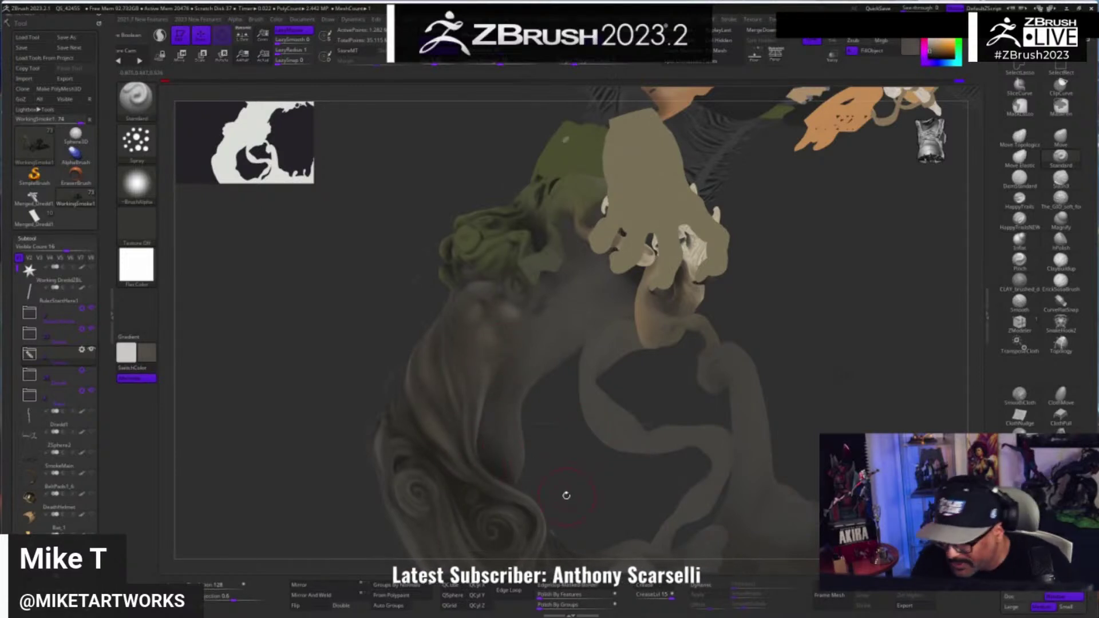
pyautogui.moveTo(825, 363); pyautogui.dragTo(727, 395)
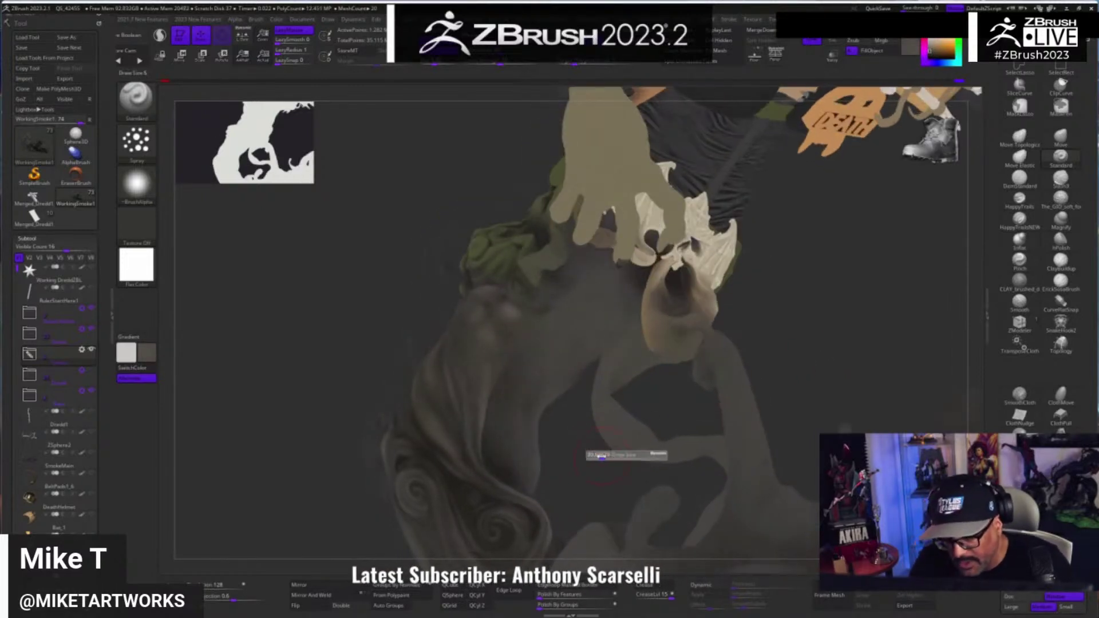
pyautogui.moveTo(658, 391); pyautogui.dragTo(702, 424)
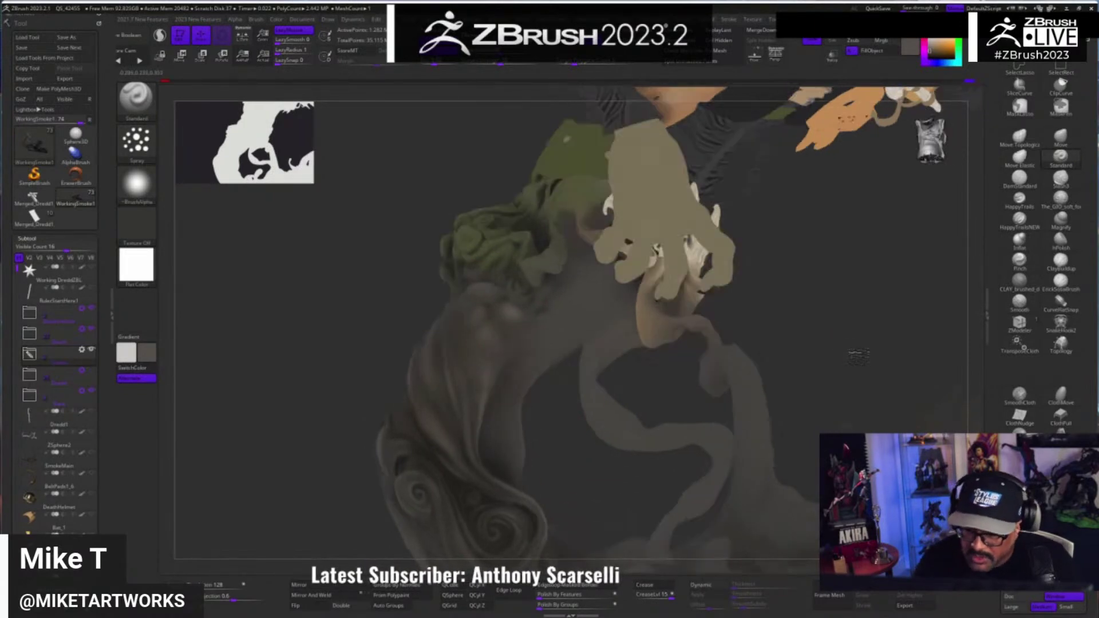
# - Replace the flat colour display with StartupMaterial to shade the whole statue
pyautogui.press('space')
pyautogui.click(542, 531)
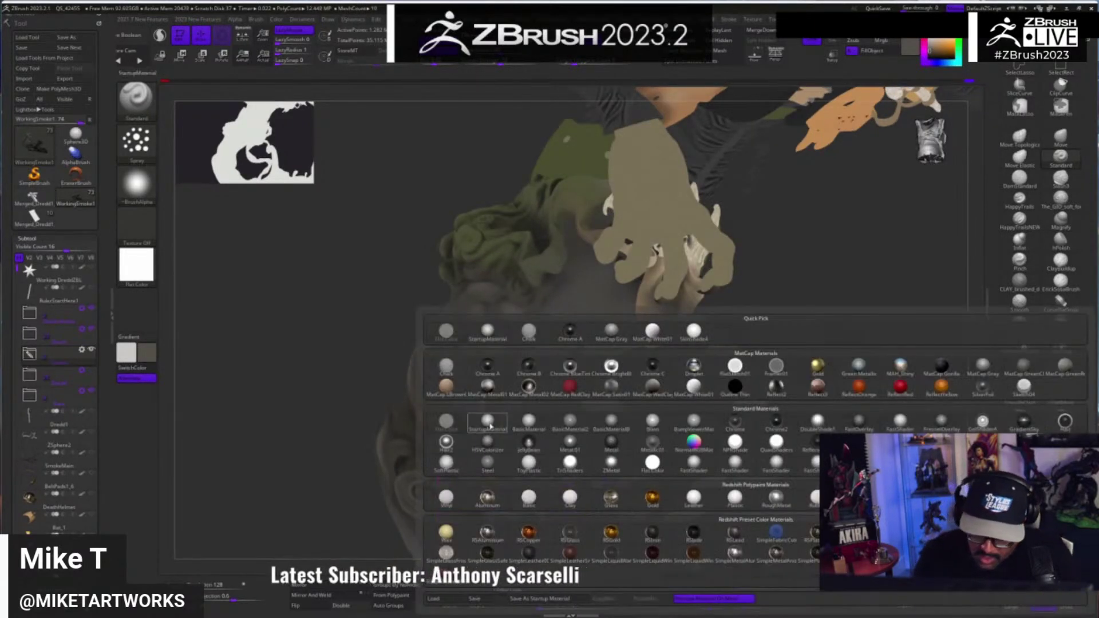
pyautogui.click(487, 423)
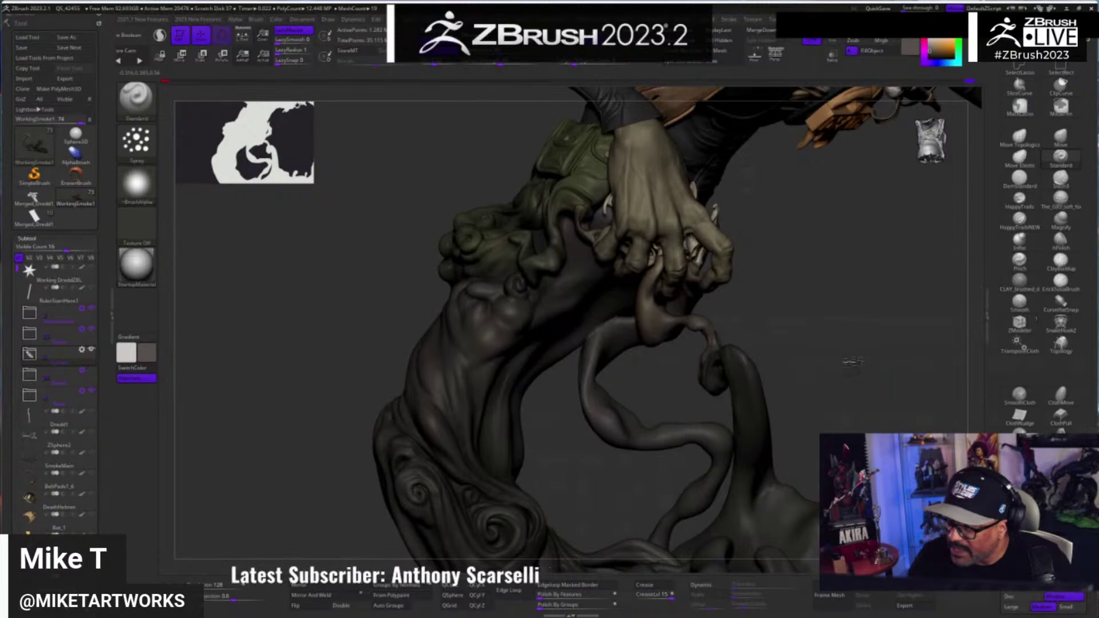
pyautogui.moveTo(849, 361)
pyautogui.keyDown('alt'); pyautogui.mouseDown()
pyautogui.moveTo(847, 337)
pyautogui.moveTo(795, 293)
pyautogui.moveTo(851, 344)
pyautogui.moveTo(847, 403)
pyautogui.moveTo(837, 377)
pyautogui.mouseUp(); pyautogui.keyUp('alt')
pyautogui.rightClick(834, 390)
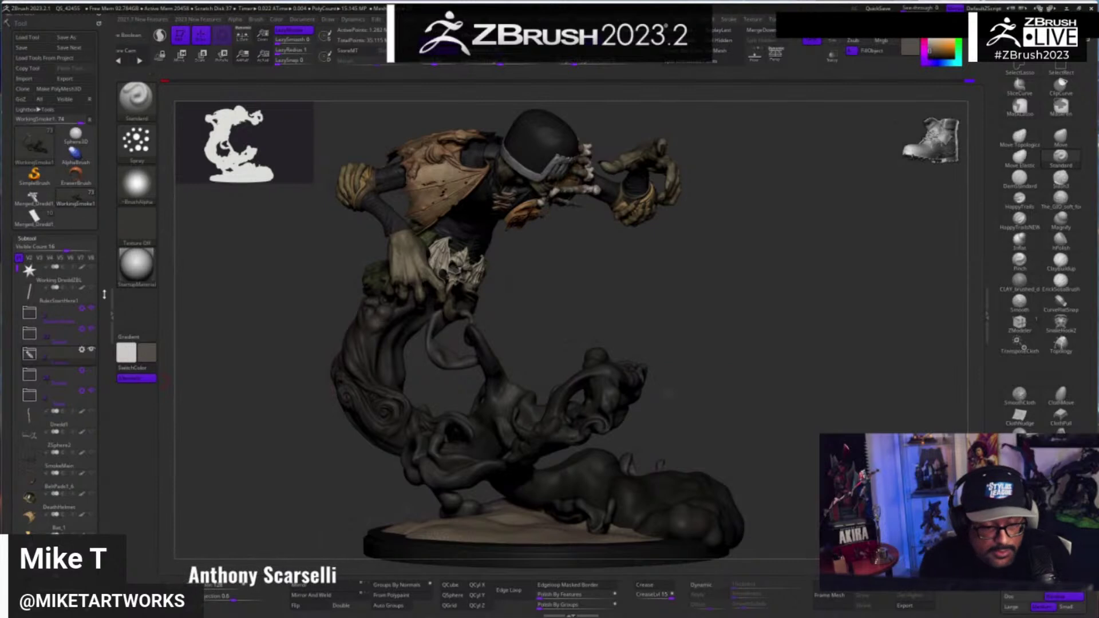
# - Aim the main light at the statue from straight in front and raise its intensity to about 1.13
pyautogui.moveTo(103, 290); pyautogui.dragTo(104, 177)
pyautogui.moveTo(104, 486); pyautogui.dragTo(99, 459)
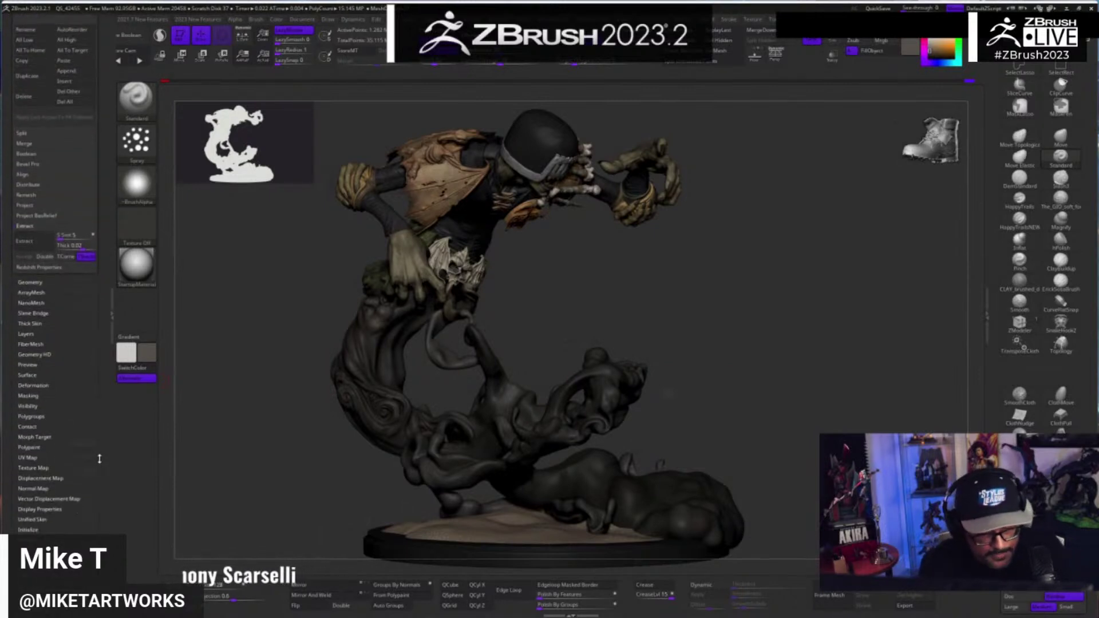
pyautogui.moveTo(72, 394); pyautogui.dragTo(98, 531)
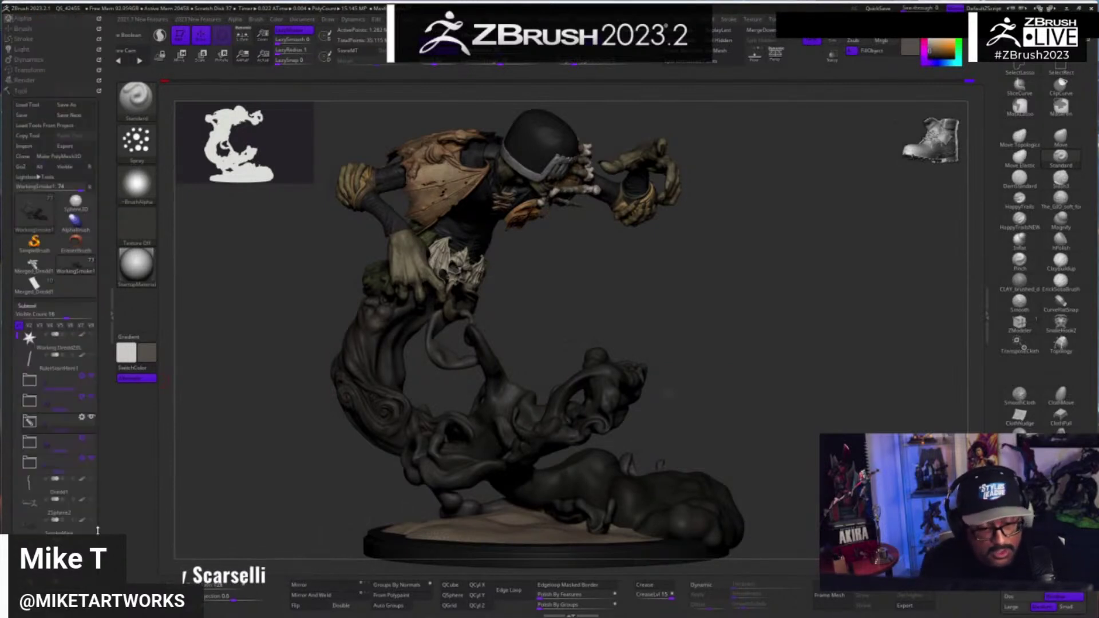
pyautogui.click(28, 305)
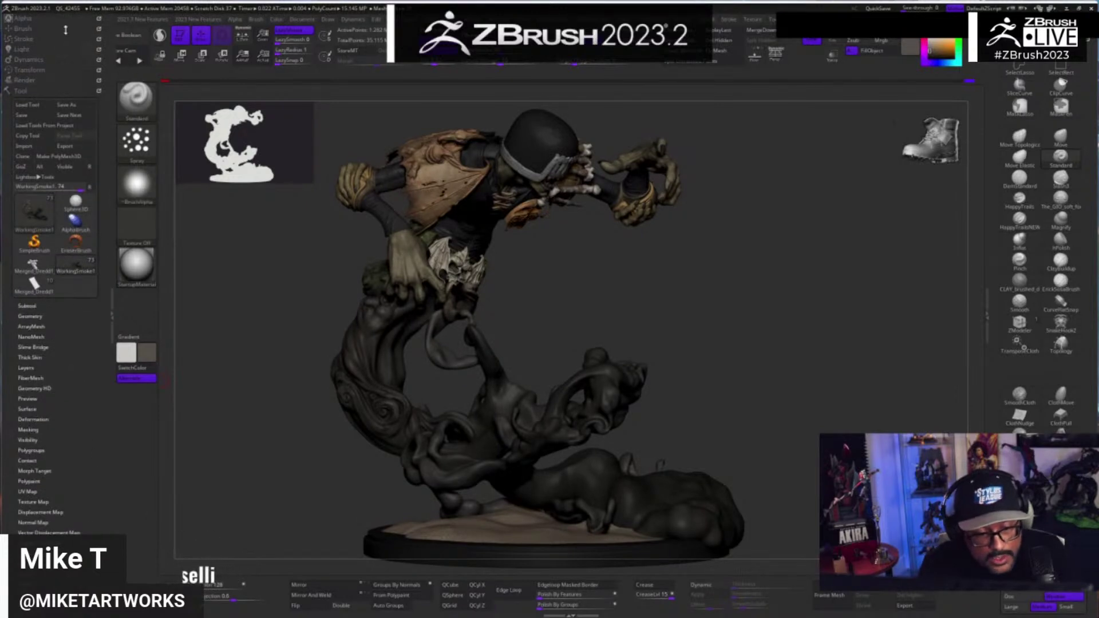
pyautogui.click(23, 49)
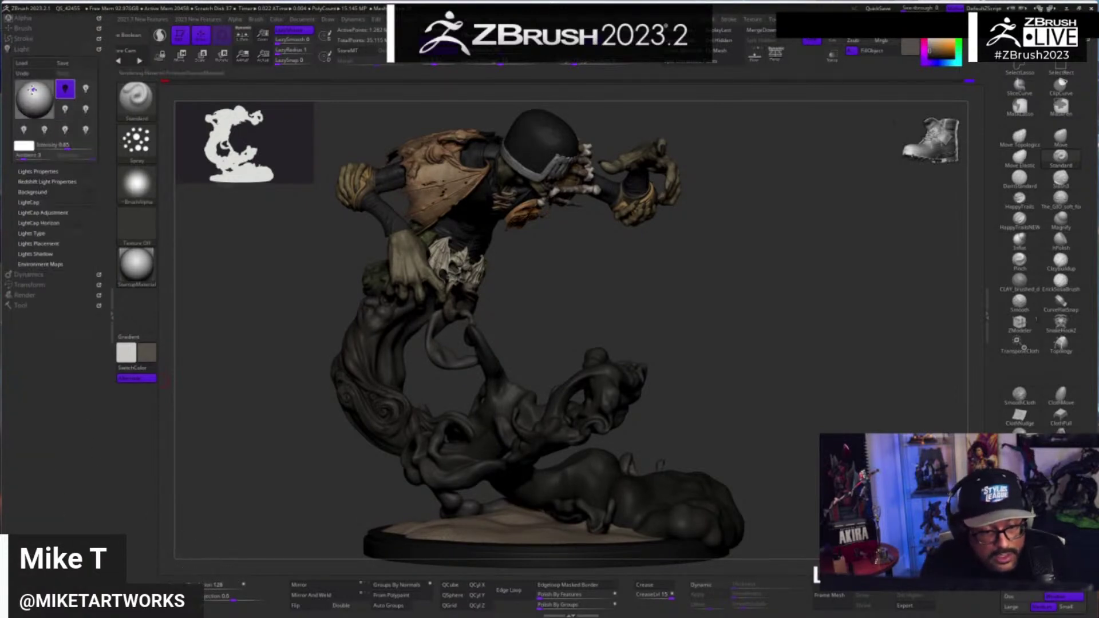
pyautogui.moveTo(31, 89); pyautogui.dragTo(32, 87)
pyautogui.moveTo(68, 146); pyautogui.dragTo(70, 147)
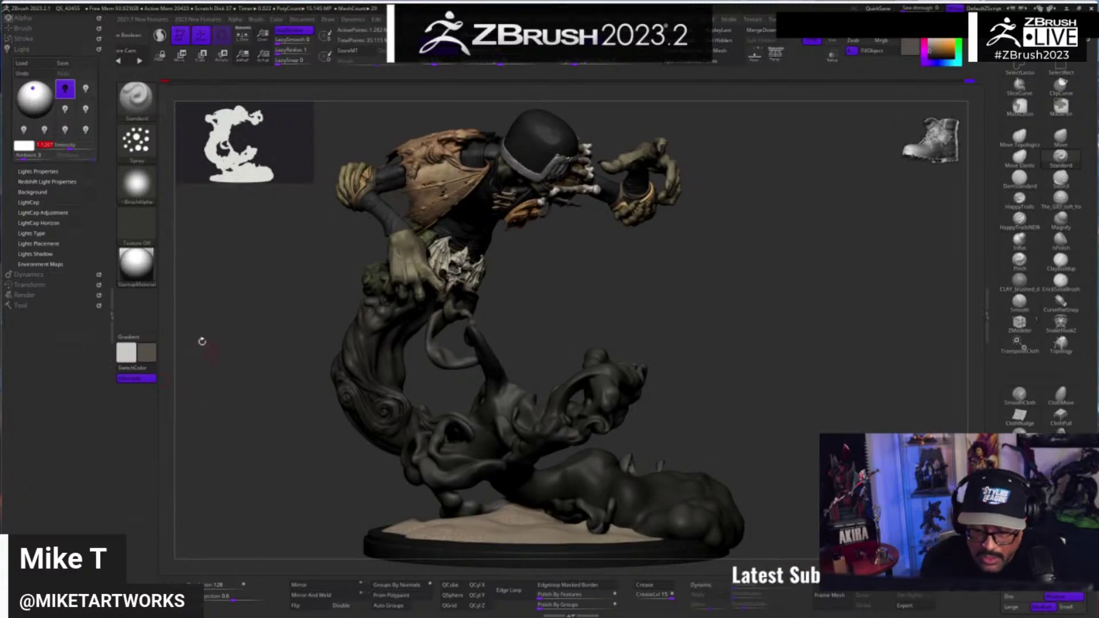
pyautogui.moveTo(33, 89); pyautogui.dragTo(38, 107)
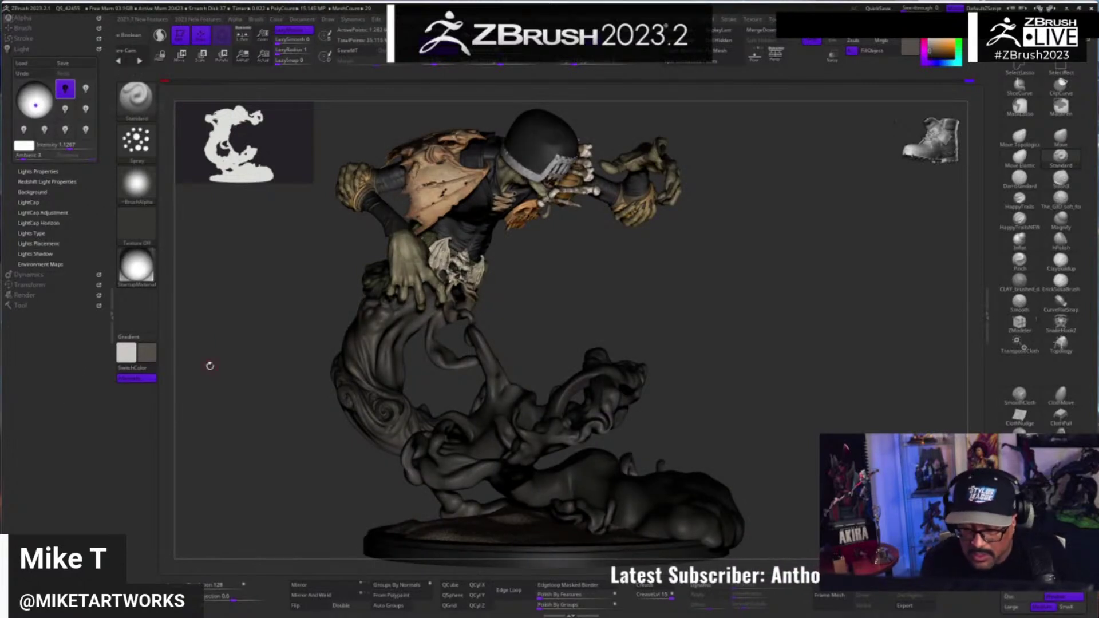
# - Show the hidden Judge Dredd figure alongside the dark figure and the smoke
pyautogui.click(43, 48)
pyautogui.click(25, 87)
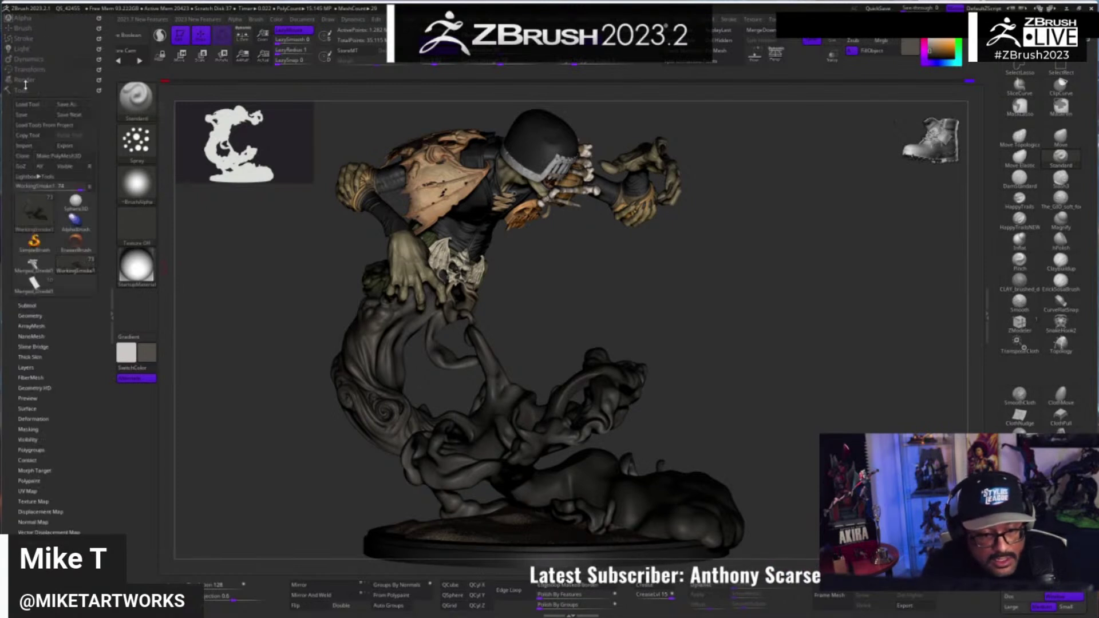
pyautogui.click(32, 307)
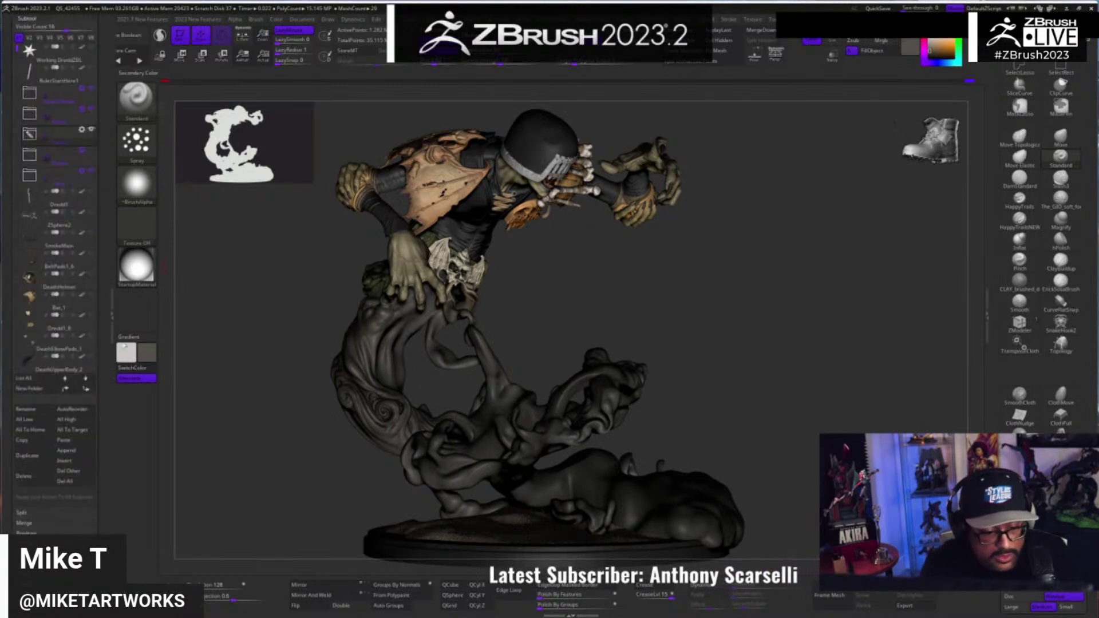
pyautogui.click(93, 151)
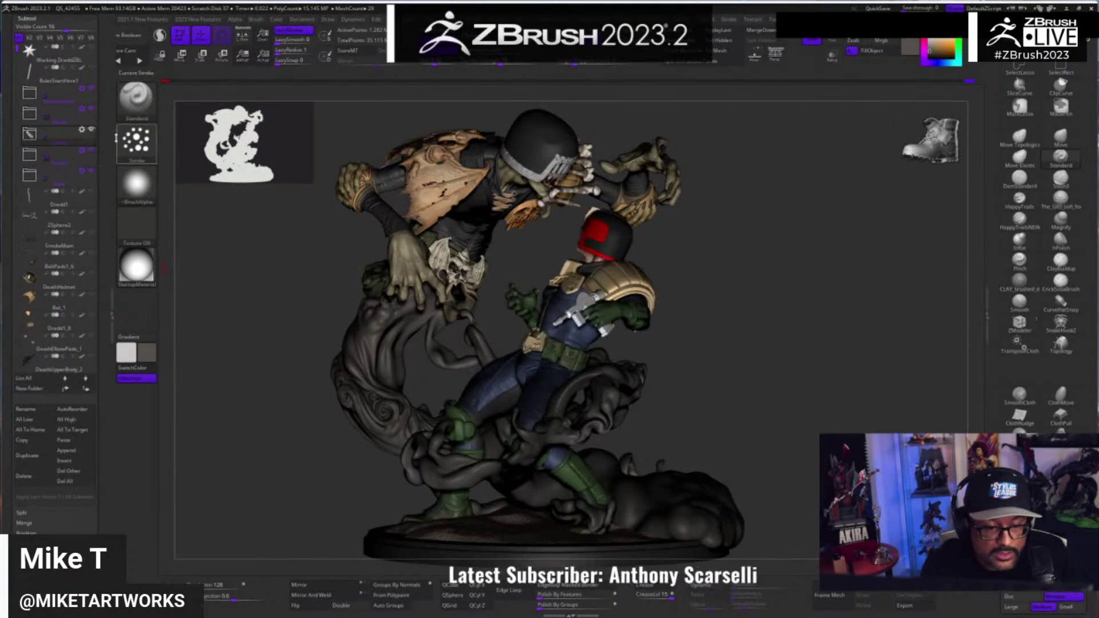
# - Change the active colour to light grey to brighten the statue with its paint hidden
pyautogui.moveTo(800, 391)
pyautogui.mouseDown()
pyautogui.moveTo(825, 393)
pyautogui.moveTo(850, 375)
pyautogui.moveTo(836, 426)
pyautogui.moveTo(813, 434)
pyautogui.moveTo(641, 409)
pyautogui.moveTo(747, 436)
pyautogui.moveTo(633, 441)
pyautogui.moveTo(768, 417)
pyautogui.mouseUp()
pyautogui.press('space')
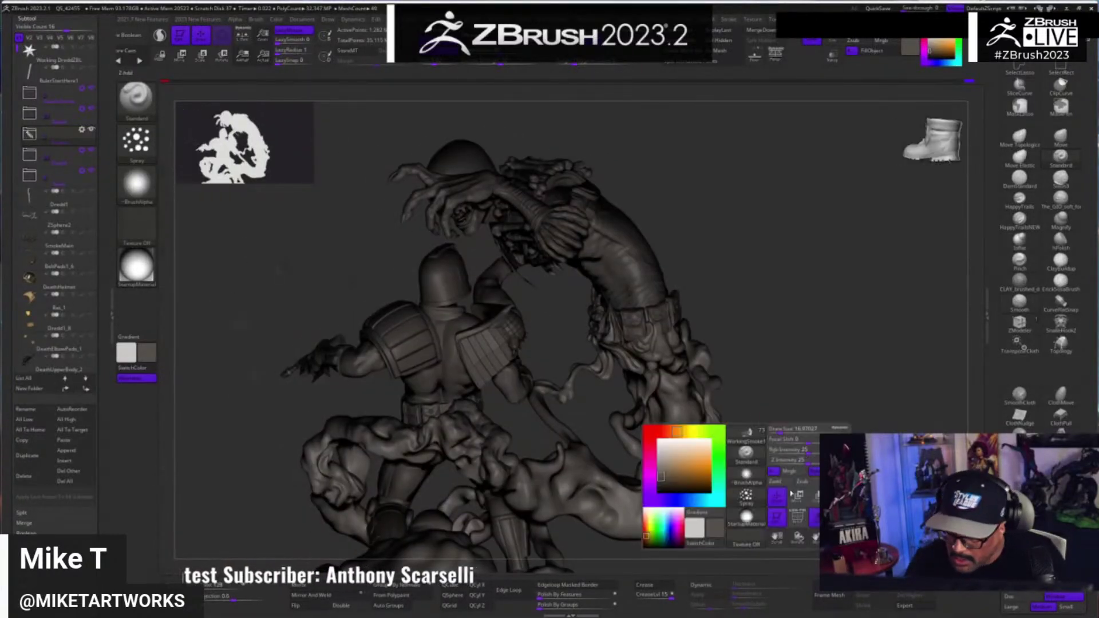
pyautogui.moveTo(661, 473); pyautogui.dragTo(661, 449)
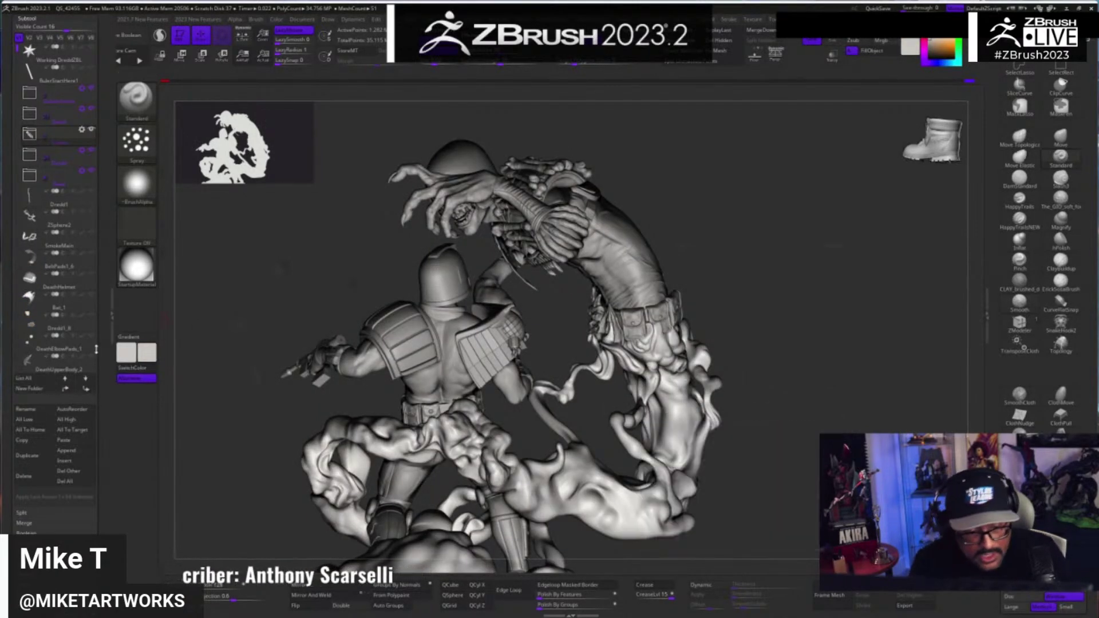
# - Redirect the main light, lower its intensity and switch on a second light shining from the side
pyautogui.moveTo(102, 427); pyautogui.dragTo(114, 332)
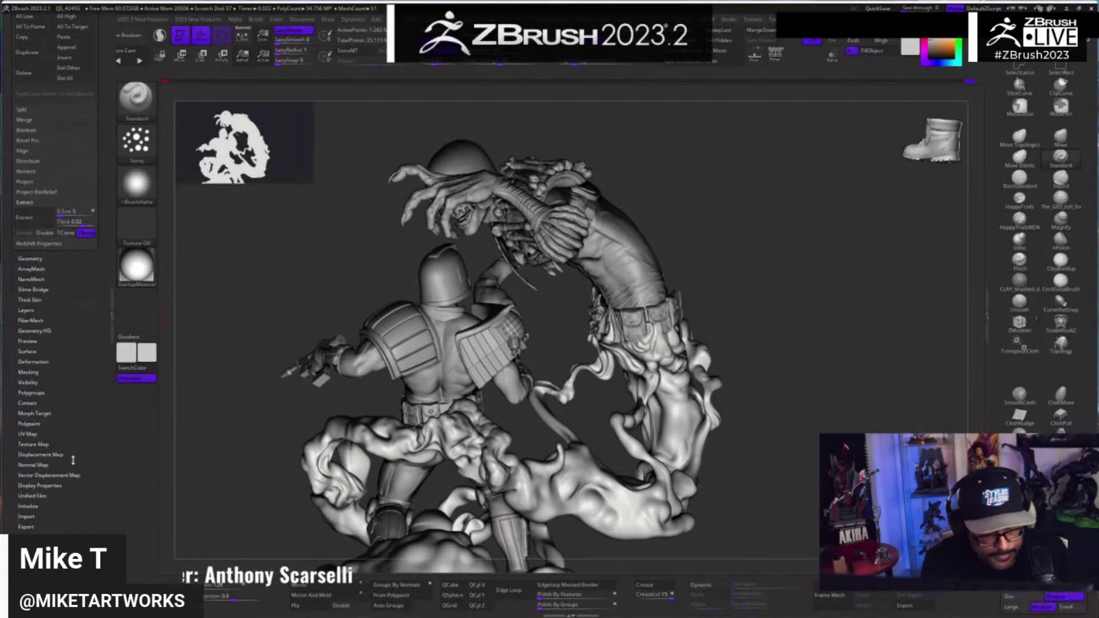
pyautogui.moveTo(94, 171); pyautogui.dragTo(99, 275)
pyautogui.click(26, 49)
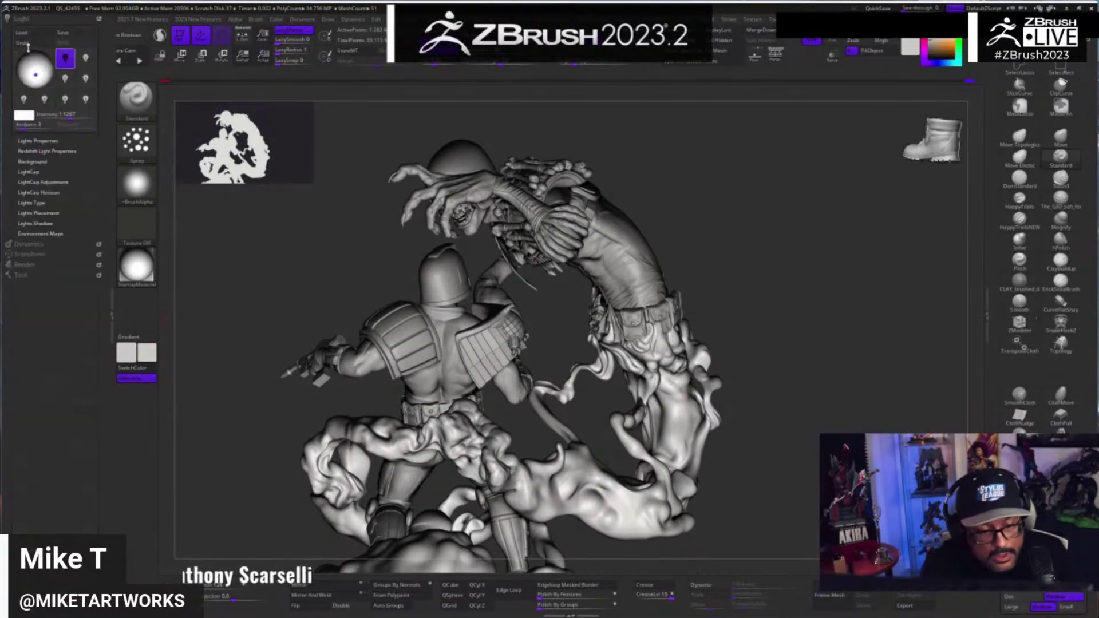
pyautogui.moveTo(33, 60); pyautogui.dragTo(33, 58)
pyautogui.moveTo(70, 115); pyautogui.dragTo(65, 111)
pyautogui.click(86, 58)
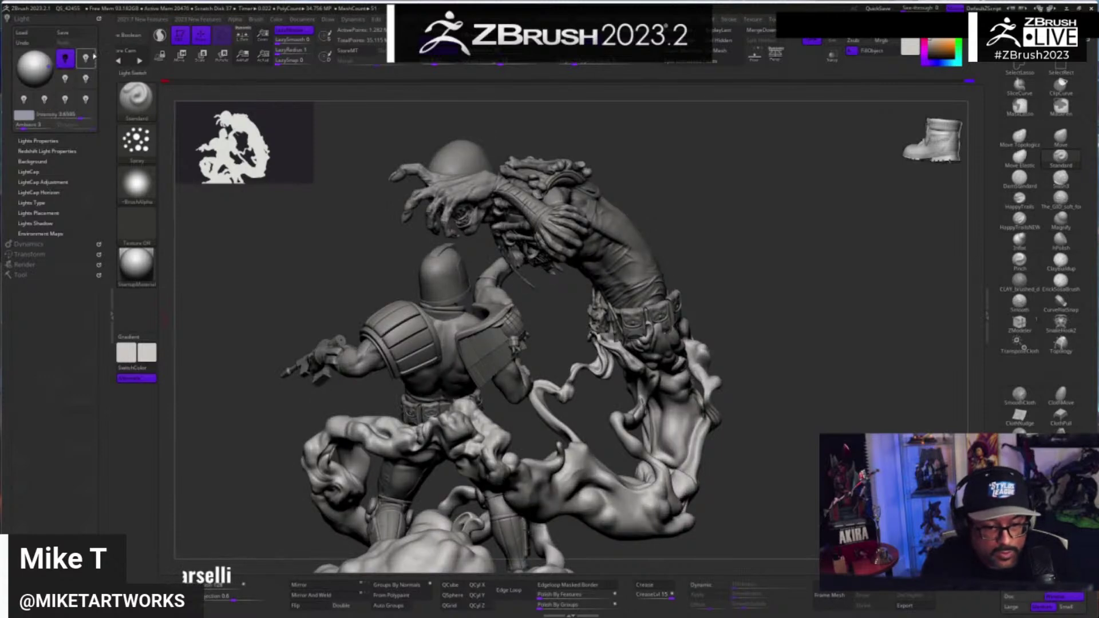
# - Select the main light and place it just above centre to light both figures from the front
pyautogui.moveTo(825, 327); pyautogui.dragTo(956, 320)
pyautogui.moveTo(527, 302); pyautogui.dragTo(535, 302)
pyautogui.click(65, 58)
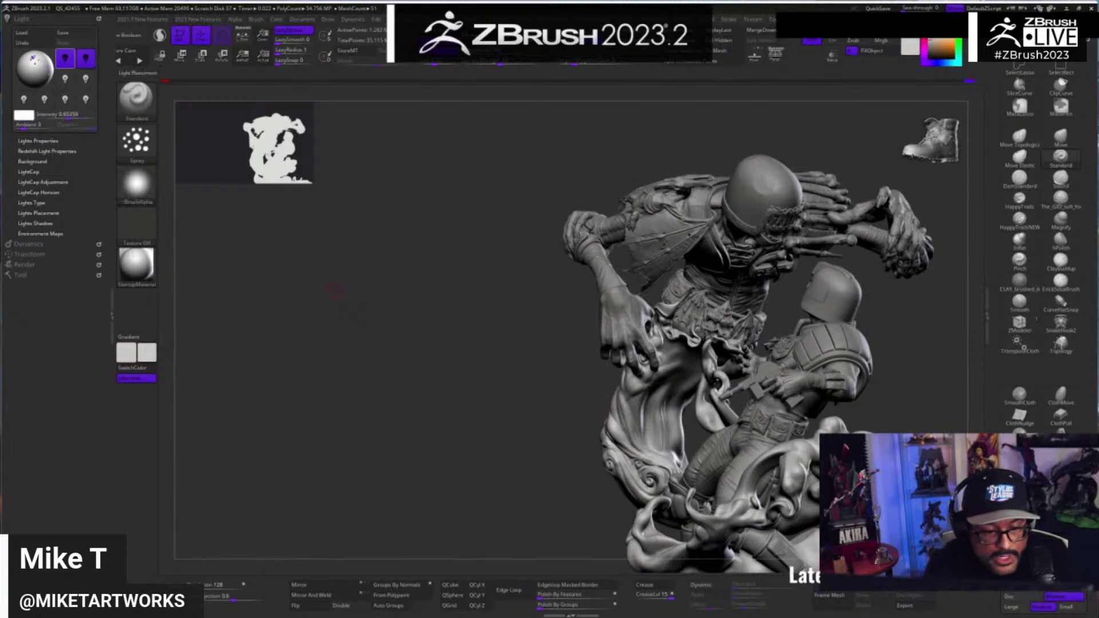
pyautogui.moveTo(33, 57); pyautogui.dragTo(32, 61)
pyautogui.keyDown('alt'); pyautogui.moveTo(948, 413); pyautogui.dragTo(790, 399); pyautogui.keyUp('alt')
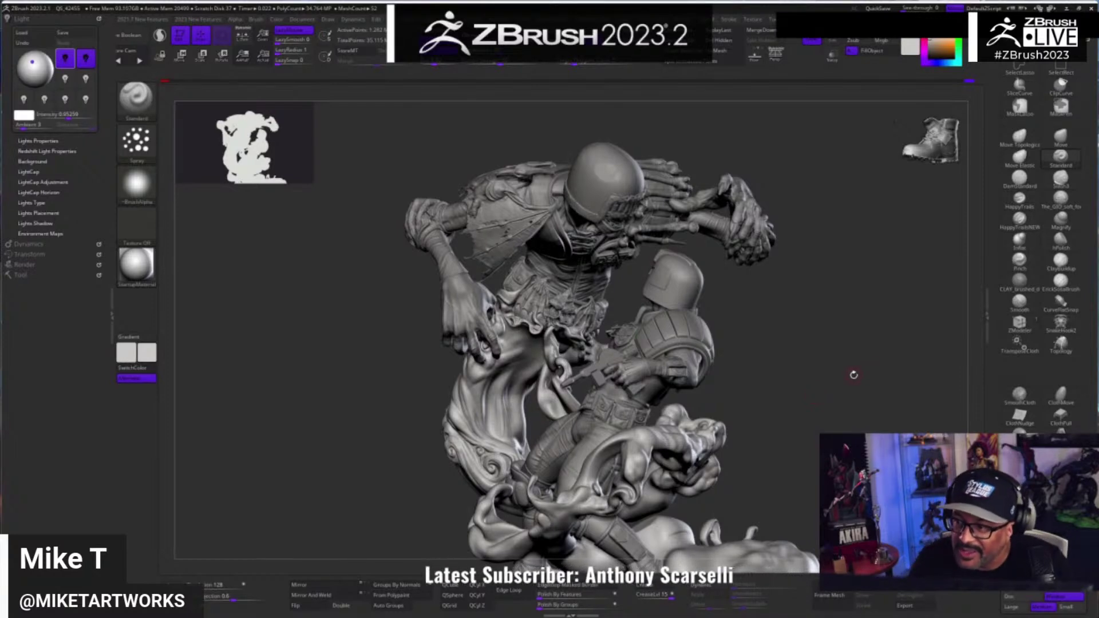
pyautogui.moveTo(854, 375)
pyautogui.mouseDown()
pyautogui.moveTo(810, 361)
pyautogui.moveTo(817, 376)
pyautogui.moveTo(853, 366)
pyautogui.moveTo(818, 364)
pyautogui.moveTo(828, 376)
pyautogui.moveTo(818, 375)
pyautogui.moveTo(850, 377)
pyautogui.mouseUp()
# - Select the second light, reduce its intensity to about 2.49 and check the shading across both figures
pyautogui.press('s')
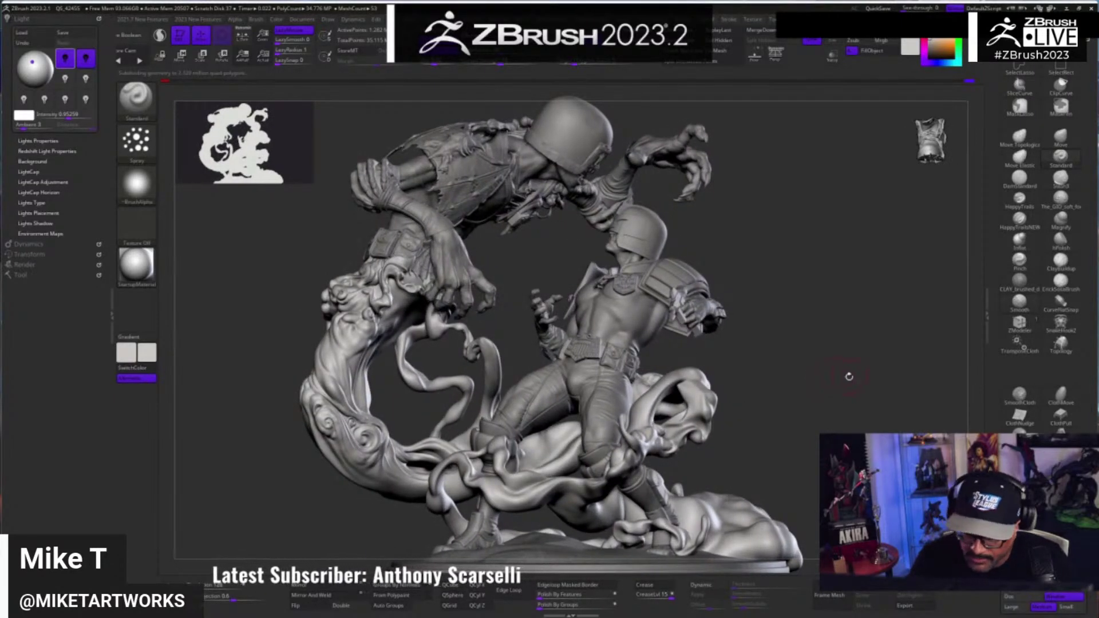
pyautogui.click(87, 59)
pyautogui.moveTo(74, 118); pyautogui.dragTo(77, 118)
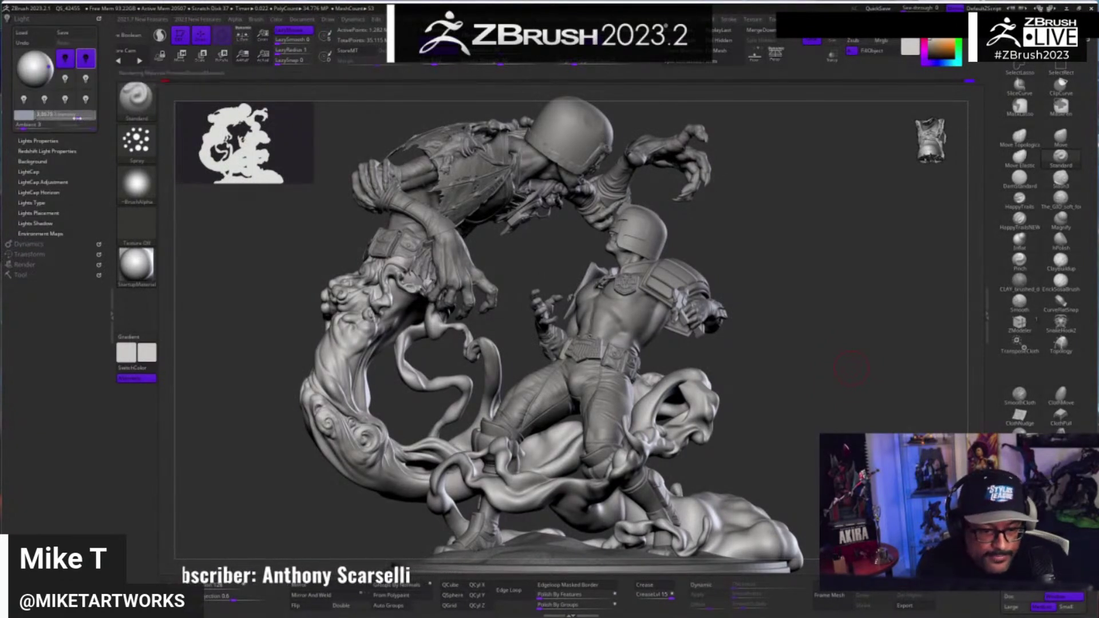
pyautogui.click(76, 118)
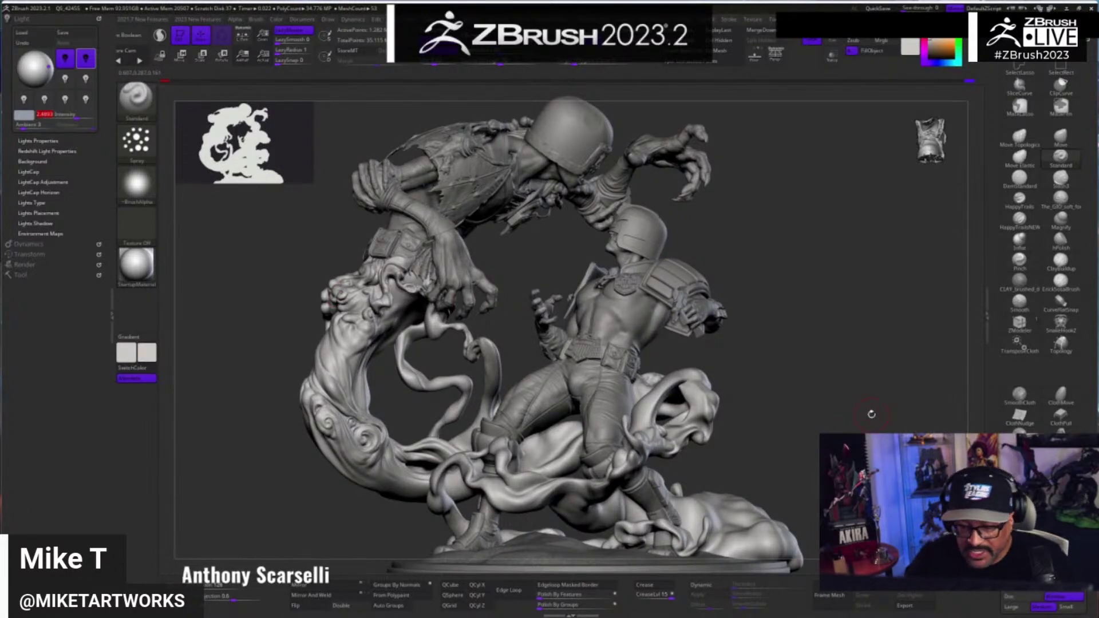
pyautogui.moveTo(868, 458)
pyautogui.mouseDown()
pyautogui.moveTo(888, 458)
pyautogui.moveTo(867, 456)
pyautogui.moveTo(854, 425)
pyautogui.mouseUp()
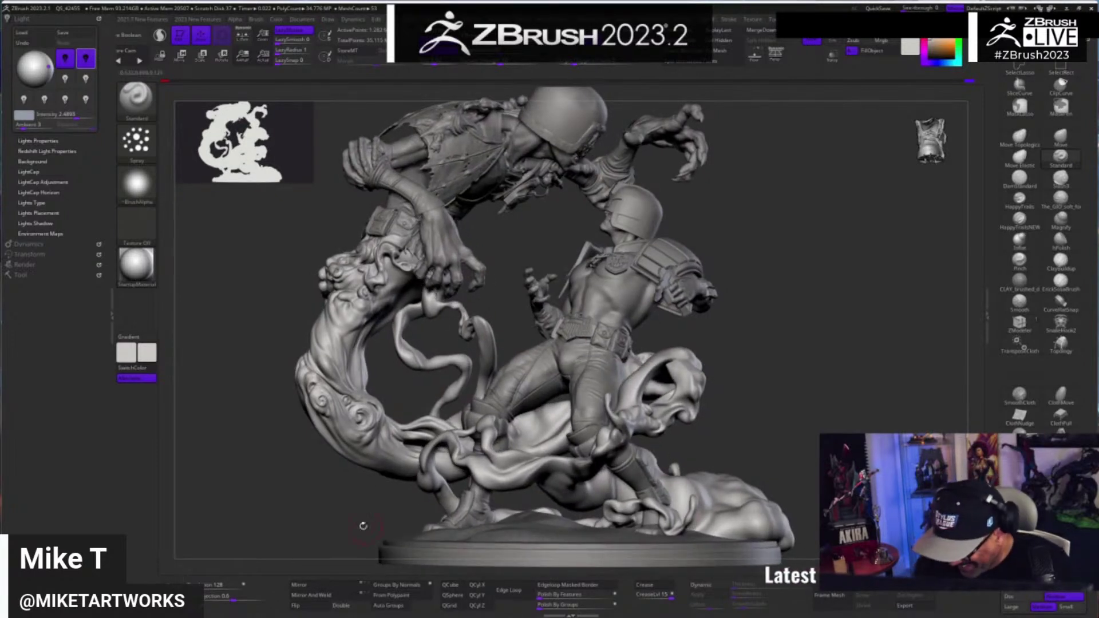